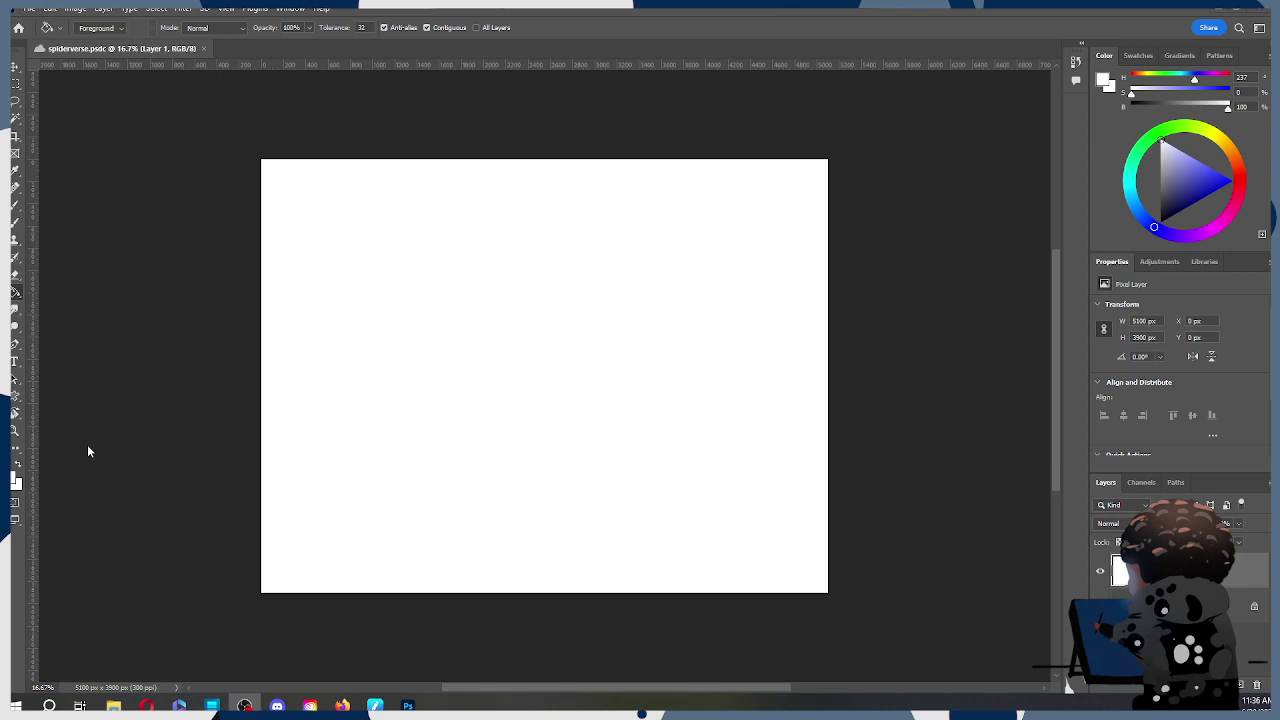
Step: Reset the colours to black foreground and white background and choose the Hard Round brush preset from the essentials group
{"action": "left_click", "coordinate": [871, 271]}
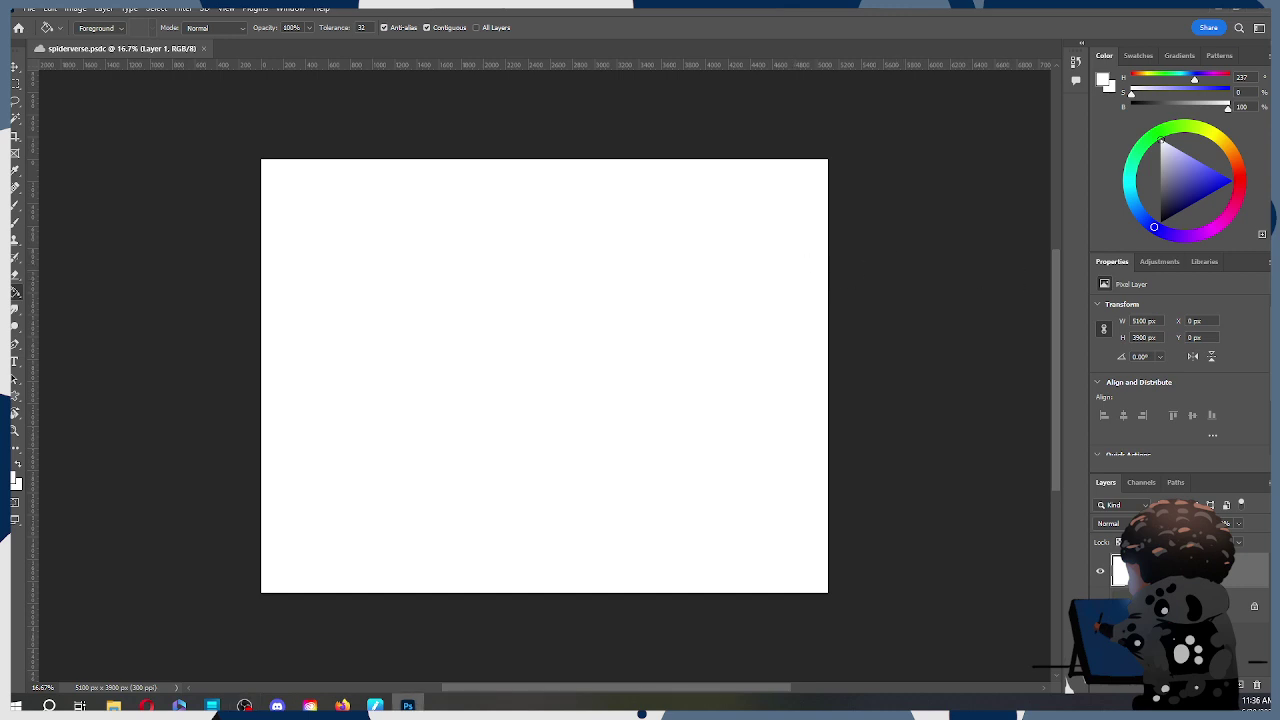
{"action": "key", "text": "d"}
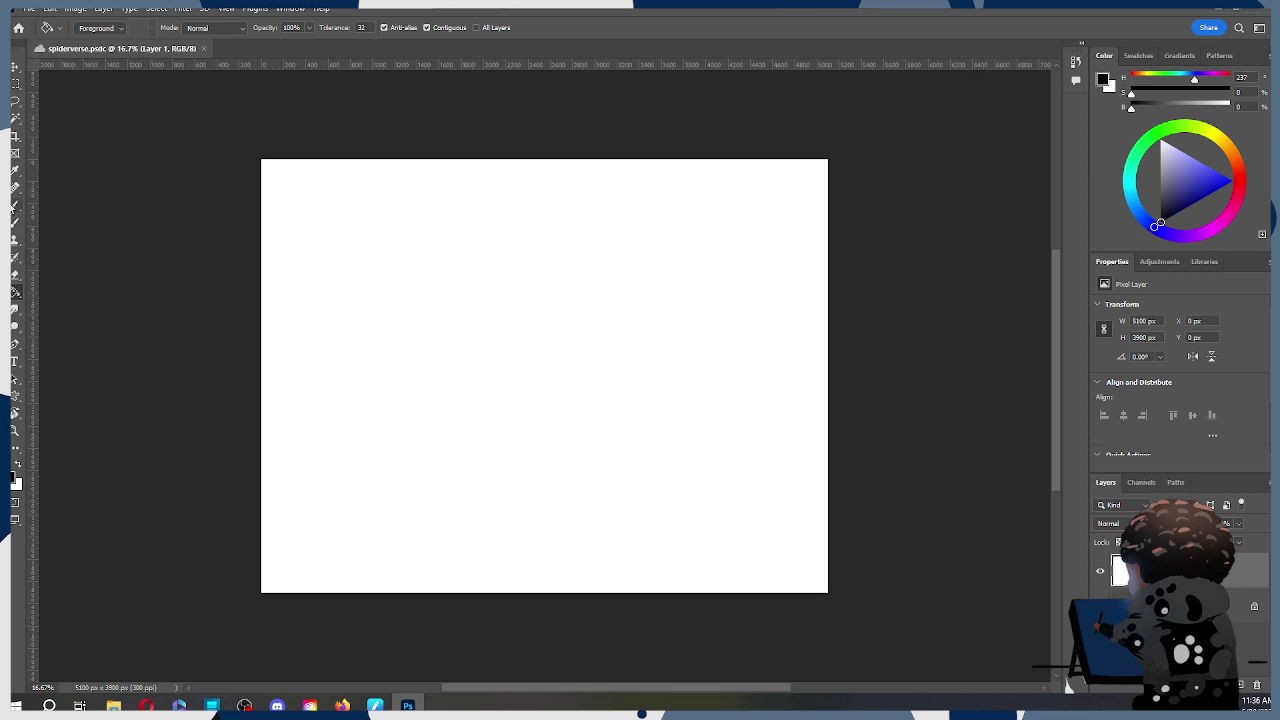
{"action": "left_click", "coordinate": [15, 205]}
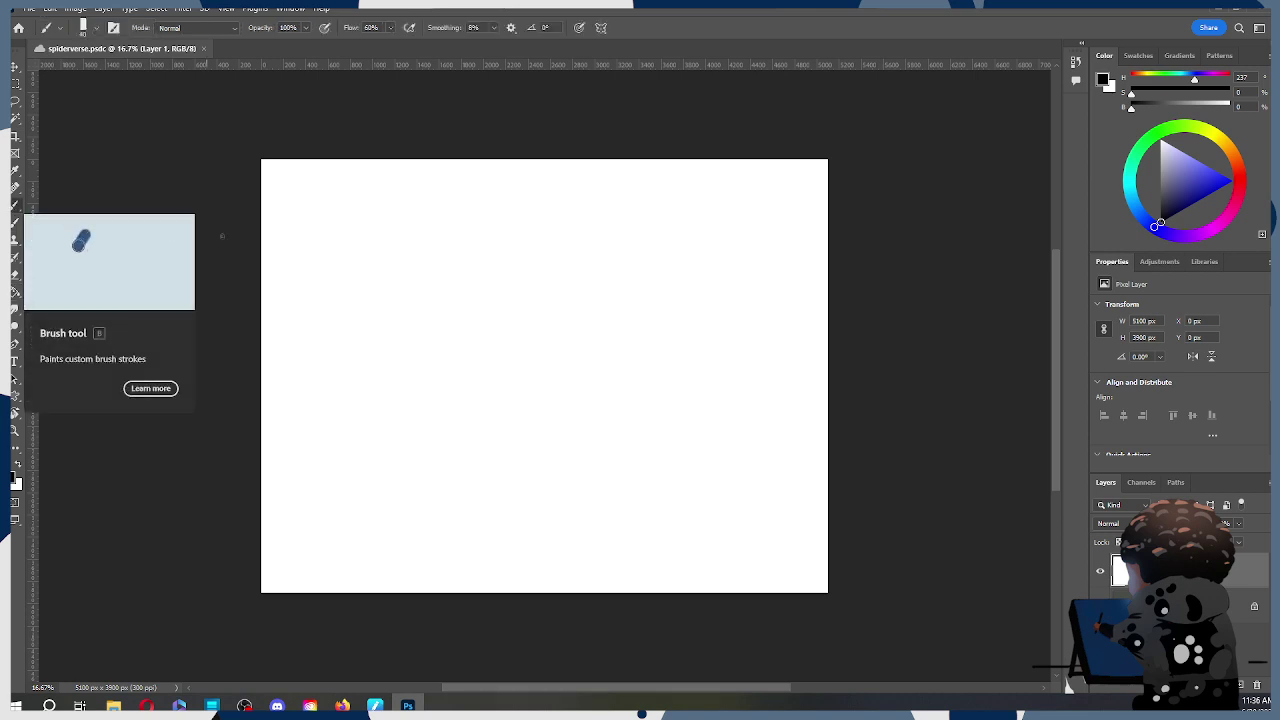
{"action": "right_click", "coordinate": [397, 286]}
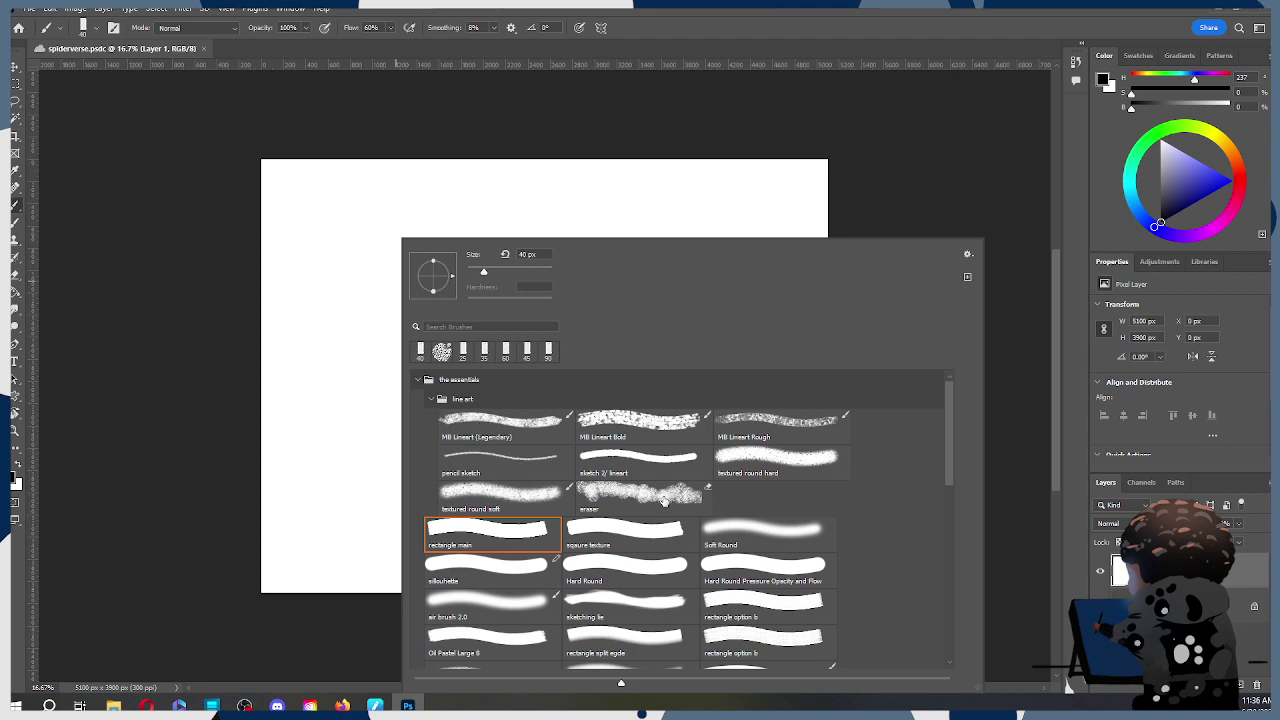
{"action": "scroll", "coordinate": [765, 550], "scroll_direction": "down", "scroll_amount": 3}
{"action": "scroll", "coordinate": [737, 555], "scroll_direction": "down", "scroll_amount": 2}
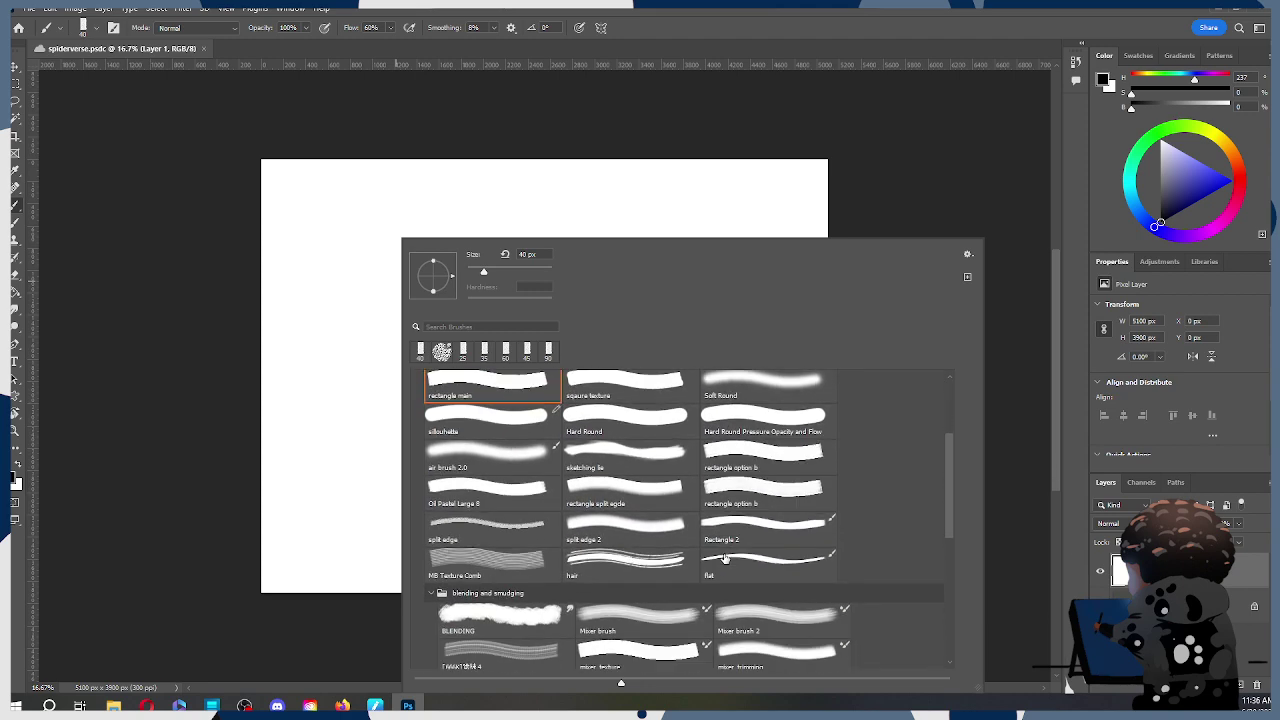
{"action": "scroll", "coordinate": [730, 557], "scroll_direction": "up", "scroll_amount": 4}
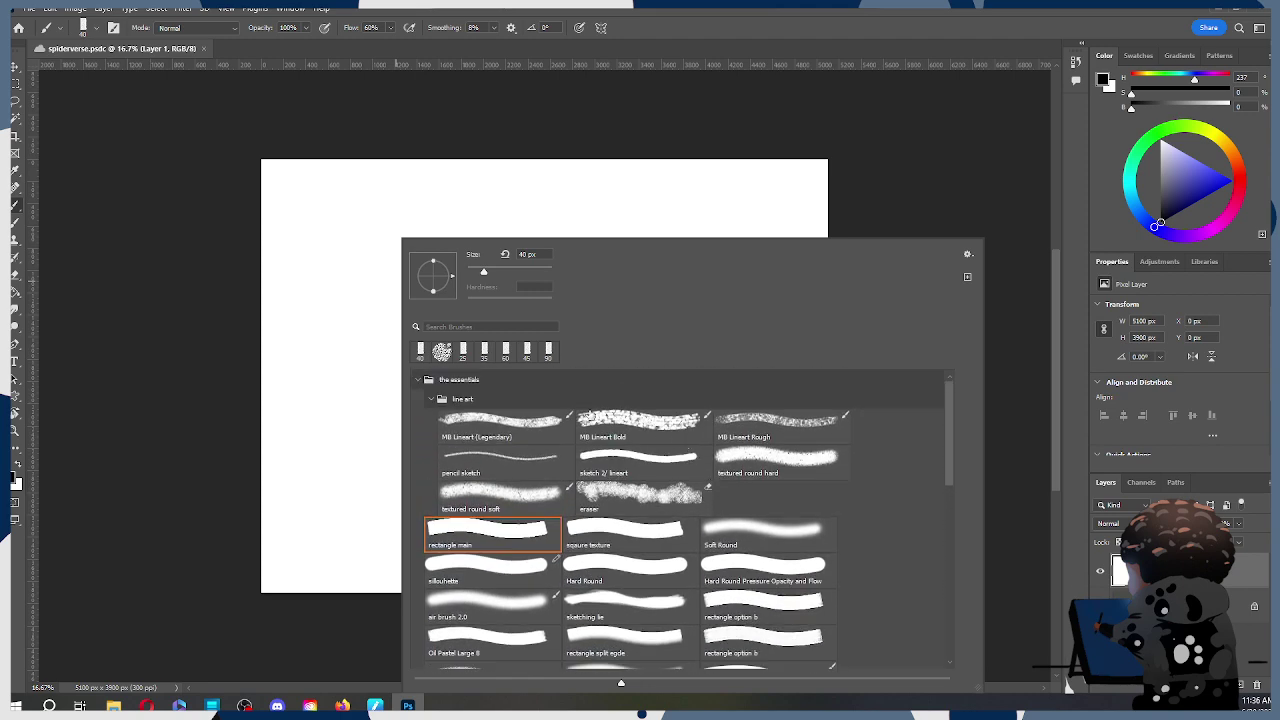
{"action": "left_click", "coordinate": [428, 399]}
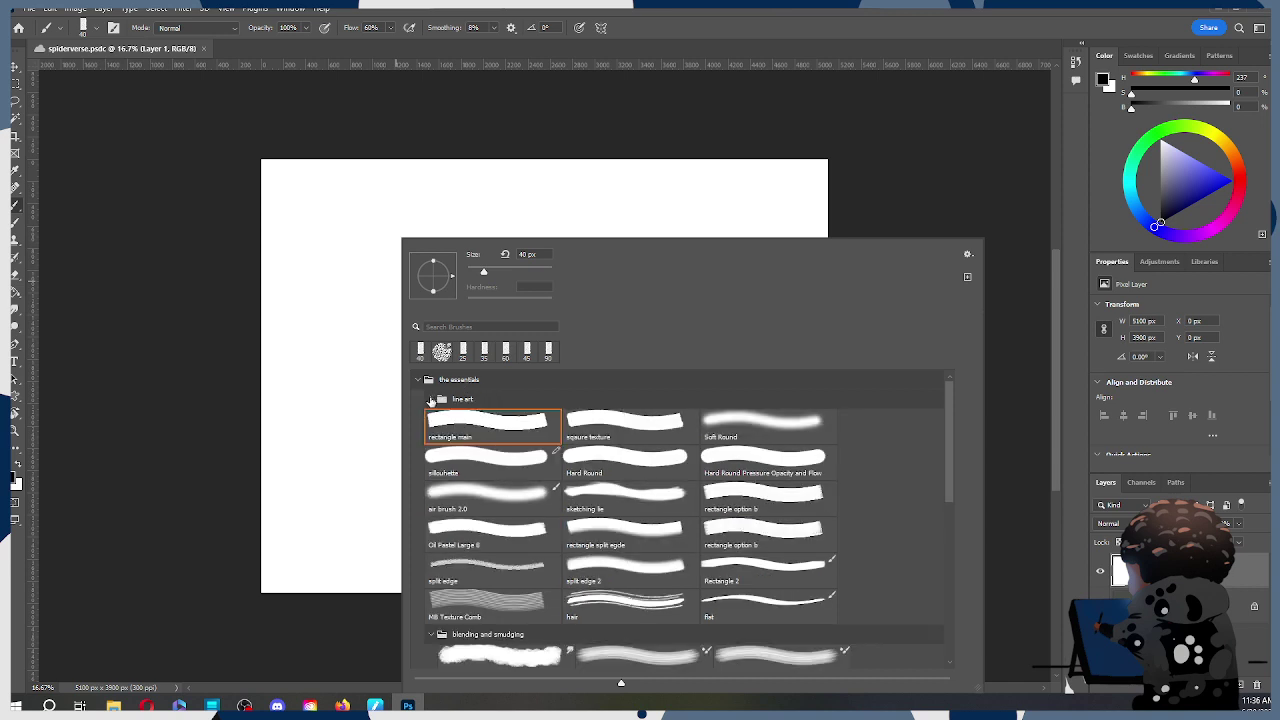
{"action": "left_click", "coordinate": [659, 465]}
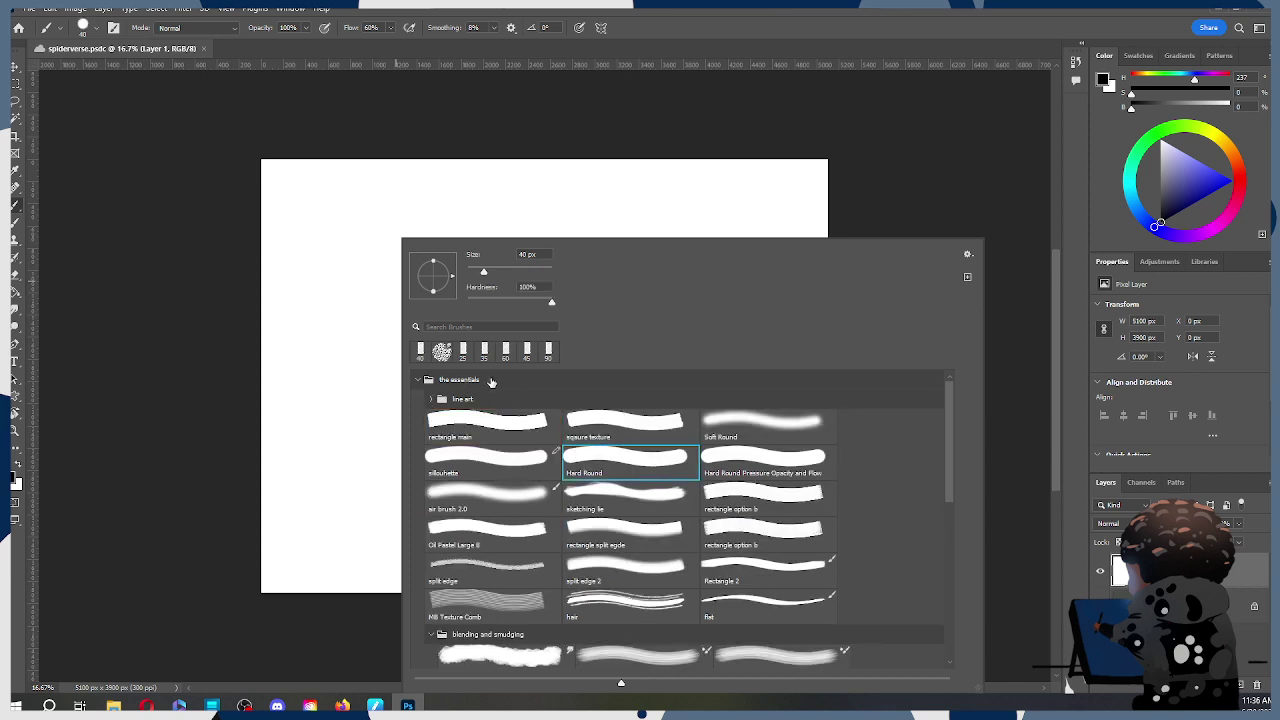
{"action": "left_click", "coordinate": [179, 265]}
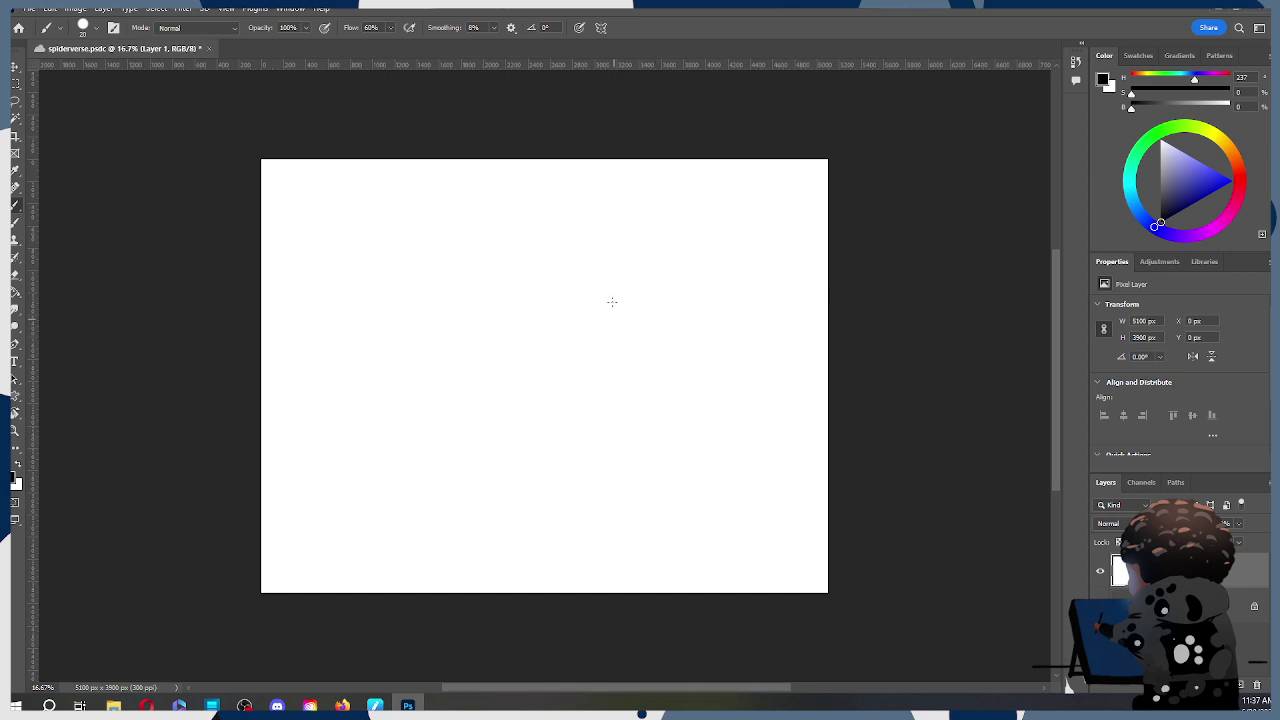
Step: Reduce the brush size for fine sketching, testing it with short strokes on the canvas and undoing them
{"action": "left_click_drag", "start_coordinate": [620, 237], "coordinate": [641, 251]}
{"action": "key", "text": "ctrl+z"}
{"action": "key", "text": "bracketleft"}
{"action": "key", "text": "bracketleft"}
{"action": "key", "text": "bracketleft"}
{"action": "left_click_drag", "start_coordinate": [629, 250], "coordinate": [650, 278]}
{"action": "key", "text": "ctrl+z"}
{"action": "key", "text": "bracketleft"}
{"action": "key", "text": "bracketleft"}
{"action": "key", "text": "bracketleft"}
{"action": "mouse_move", "coordinate": [639, 250]}
{"action": "left_mouse_down"}
{"action": "mouse_move", "coordinate": [658, 292]}
{"action": "mouse_move", "coordinate": [647, 308]}
{"action": "left_mouse_up"}
{"action": "key", "text": "ctrl+z"}
{"action": "key", "text": "ctrl+z"}
Step: Try sketching the head and neck of a standing figure in the right half of the canvas
{"action": "left_click_drag", "start_coordinate": [658, 243], "coordinate": [663, 285]}
{"action": "key", "text": "ctrl+z"}
{"action": "left_click_drag", "start_coordinate": [669, 224], "coordinate": [654, 276]}
{"action": "key", "text": "ctrl+z"}
{"action": "key", "text": "ctrl+z"}
{"action": "left_click_drag", "start_coordinate": [668, 226], "coordinate": [664, 277]}
{"action": "mouse_move", "coordinate": [639, 226]}
{"action": "left_mouse_down"}
{"action": "mouse_move", "coordinate": [662, 277]}
{"action": "mouse_move", "coordinate": [677, 228]}
{"action": "mouse_move", "coordinate": [662, 277]}
{"action": "mouse_move", "coordinate": [641, 262]}
{"action": "mouse_move", "coordinate": [650, 291]}
{"action": "left_mouse_up"}
Step: Try sketching the torso, hips and legs of the standing figure below its head
{"action": "left_click_drag", "start_coordinate": [650, 312], "coordinate": [640, 416]}
{"action": "key", "text": "ctrl+z"}
{"action": "mouse_move", "coordinate": [647, 268]}
{"action": "left_mouse_down"}
{"action": "mouse_move", "coordinate": [657, 292]}
{"action": "mouse_move", "coordinate": [634, 289]}
{"action": "mouse_move", "coordinate": [612, 329]}
{"action": "mouse_move", "coordinate": [641, 377]}
{"action": "left_mouse_up"}
{"action": "key", "text": "ctrl+z"}
{"action": "mouse_move", "coordinate": [645, 272]}
{"action": "left_mouse_down"}
{"action": "mouse_move", "coordinate": [611, 345]}
{"action": "mouse_move", "coordinate": [643, 380]}
{"action": "left_mouse_up"}
{"action": "left_click_drag", "start_coordinate": [645, 330], "coordinate": [652, 340]}
{"action": "key", "text": "ctrl+z"}
{"action": "mouse_move", "coordinate": [667, 292]}
{"action": "left_mouse_down"}
{"action": "mouse_move", "coordinate": [675, 378]}
{"action": "mouse_move", "coordinate": [637, 406]}
{"action": "left_mouse_up"}
{"action": "mouse_move", "coordinate": [637, 402]}
{"action": "left_mouse_down"}
{"action": "mouse_move", "coordinate": [618, 349]}
{"action": "mouse_move", "coordinate": [614, 386]}
{"action": "mouse_move", "coordinate": [661, 398]}
{"action": "mouse_move", "coordinate": [664, 368]}
{"action": "mouse_move", "coordinate": [656, 480]}
{"action": "left_mouse_up"}
{"action": "mouse_move", "coordinate": [636, 378]}
{"action": "left_mouse_down"}
{"action": "mouse_move", "coordinate": [650, 462]}
{"action": "mouse_move", "coordinate": [639, 490]}
{"action": "mouse_move", "coordinate": [658, 494]}
{"action": "mouse_move", "coordinate": [657, 524]}
{"action": "left_mouse_up"}
{"action": "left_click_drag", "start_coordinate": [637, 482], "coordinate": [653, 556]}
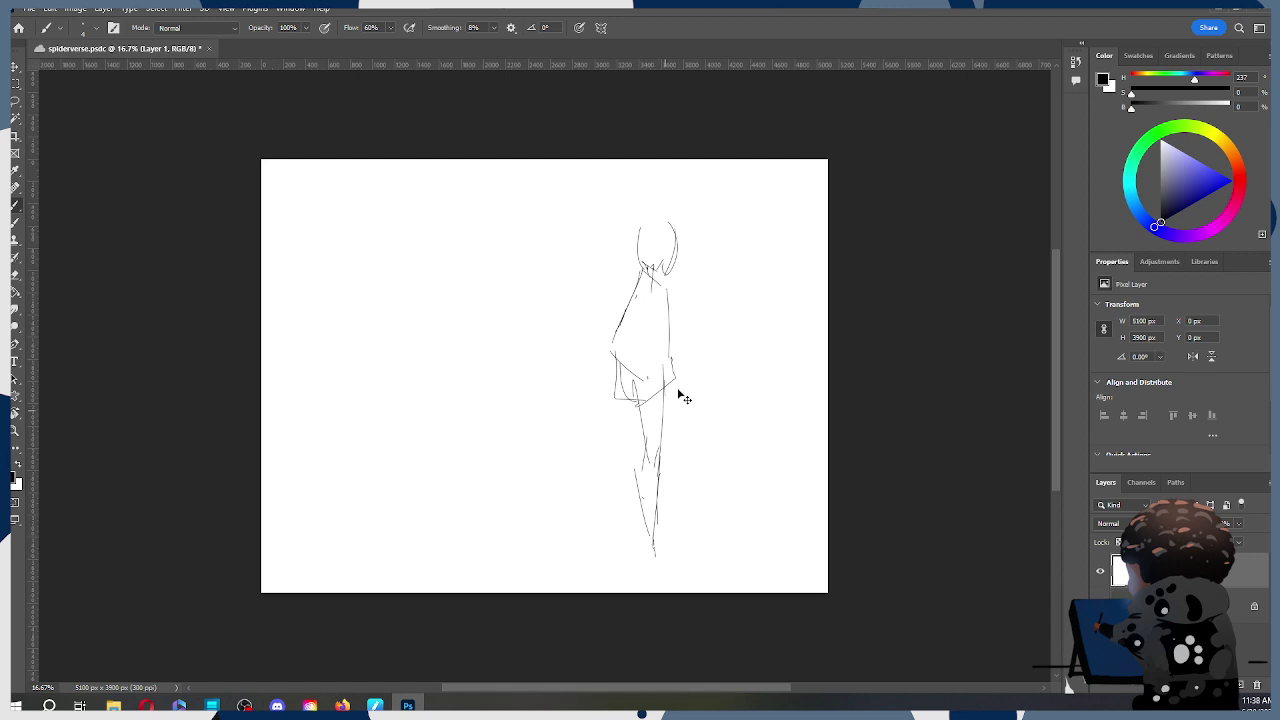
Step: Cancel the transform of the layer and undo all strokes of the standing figure sketch
{"action": "key", "text": "ctrl+t"}
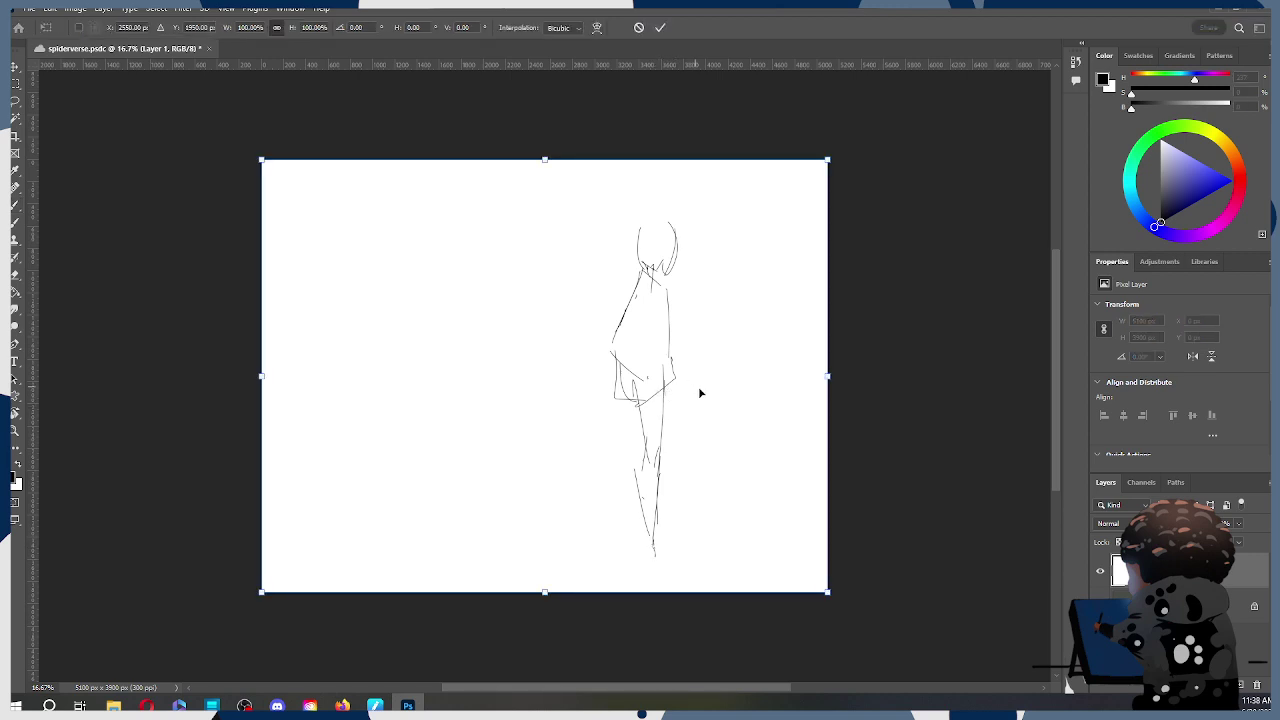
{"action": "left_click", "coordinate": [639, 27]}
{"action": "key", "text": "ctrl+z"}
{"action": "key", "text": "ctrl+z"}
{"action": "key", "text": "ctrl+z"}
{"action": "key", "text": "ctrl+z"}
{"action": "key", "text": "ctrl+z"}
{"action": "key", "text": "ctrl+z"}
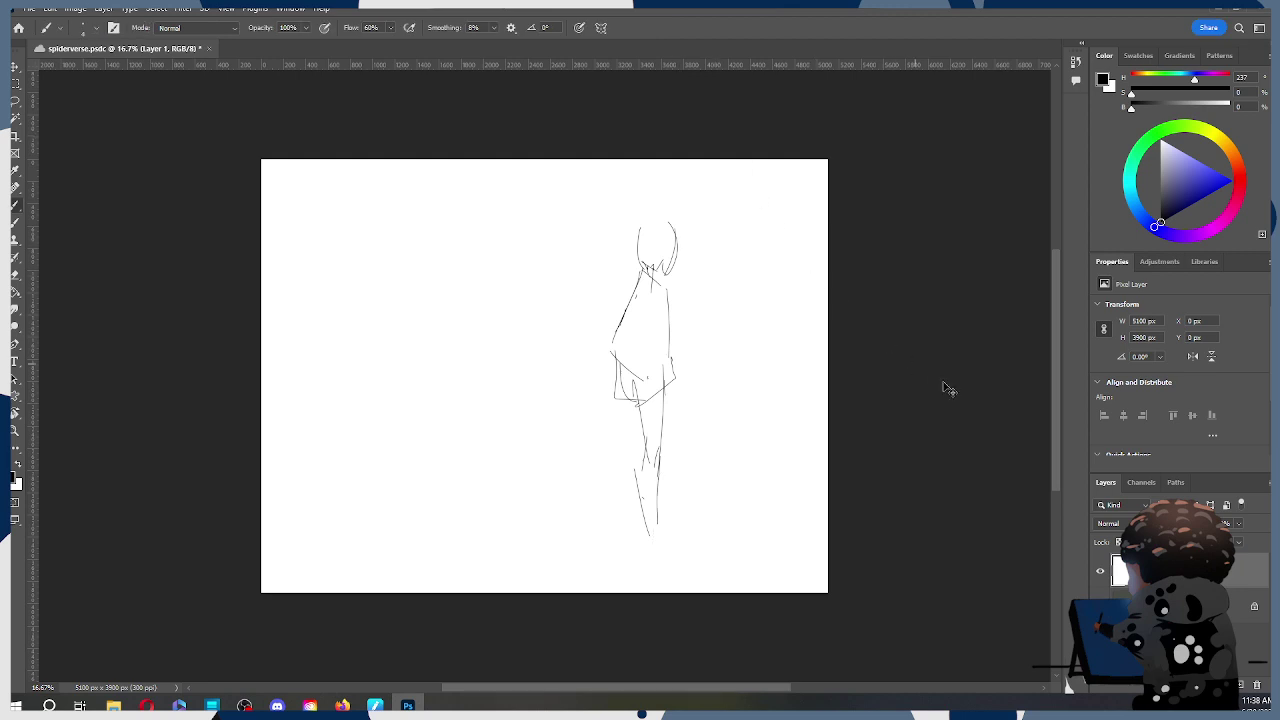
{"action": "key", "text": "ctrl+z"}
{"action": "key", "text": "ctrl+z"}
{"action": "key", "text": "ctrl+z"}
{"action": "key", "text": "ctrl+z"}
{"action": "key", "text": "ctrl+z"}
{"action": "key", "text": "ctrl+z"}
{"action": "key", "text": "ctrl+z"}
{"action": "key", "text": "ctrl+z"}
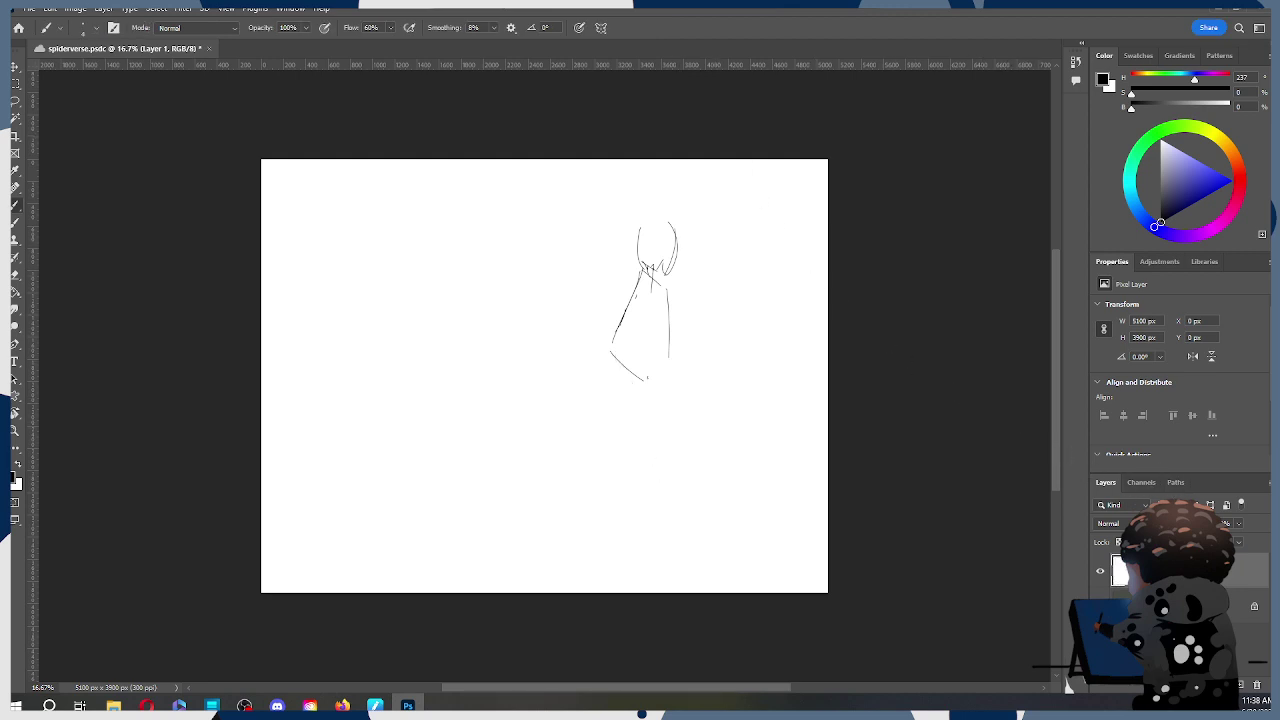
{"action": "key", "text": "ctrl+z"}
{"action": "key", "text": "ctrl+z"}
{"action": "key", "text": "ctrl+z"}
{"action": "key", "text": "ctrl+z"}
Step: Add a new layer and sketch the head, shoulders, torso and hips of a standing figure in the canvas's right half
{"action": "left_click", "coordinate": [1240, 684]}
{"action": "mouse_move", "coordinate": [636, 258]}
{"action": "left_mouse_down"}
{"action": "mouse_move", "coordinate": [651, 230]}
{"action": "mouse_move", "coordinate": [665, 240]}
{"action": "mouse_move", "coordinate": [632, 269]}
{"action": "left_mouse_up"}
{"action": "key", "text": "ctrl+z"}
{"action": "mouse_move", "coordinate": [636, 286]}
{"action": "left_mouse_down"}
{"action": "mouse_move", "coordinate": [640, 318]}
{"action": "mouse_move", "coordinate": [639, 295]}
{"action": "mouse_move", "coordinate": [659, 319]}
{"action": "mouse_move", "coordinate": [627, 315]}
{"action": "mouse_move", "coordinate": [615, 371]}
{"action": "mouse_move", "coordinate": [606, 360]}
{"action": "mouse_move", "coordinate": [642, 406]}
{"action": "left_mouse_up"}
{"action": "left_click_drag", "start_coordinate": [664, 316], "coordinate": [666, 420]}
{"action": "left_click_drag", "start_coordinate": [666, 418], "coordinate": [642, 412]}
{"action": "mouse_move", "coordinate": [616, 382]}
{"action": "left_mouse_down"}
{"action": "mouse_move", "coordinate": [614, 414]}
{"action": "mouse_move", "coordinate": [668, 420]}
{"action": "left_mouse_up"}
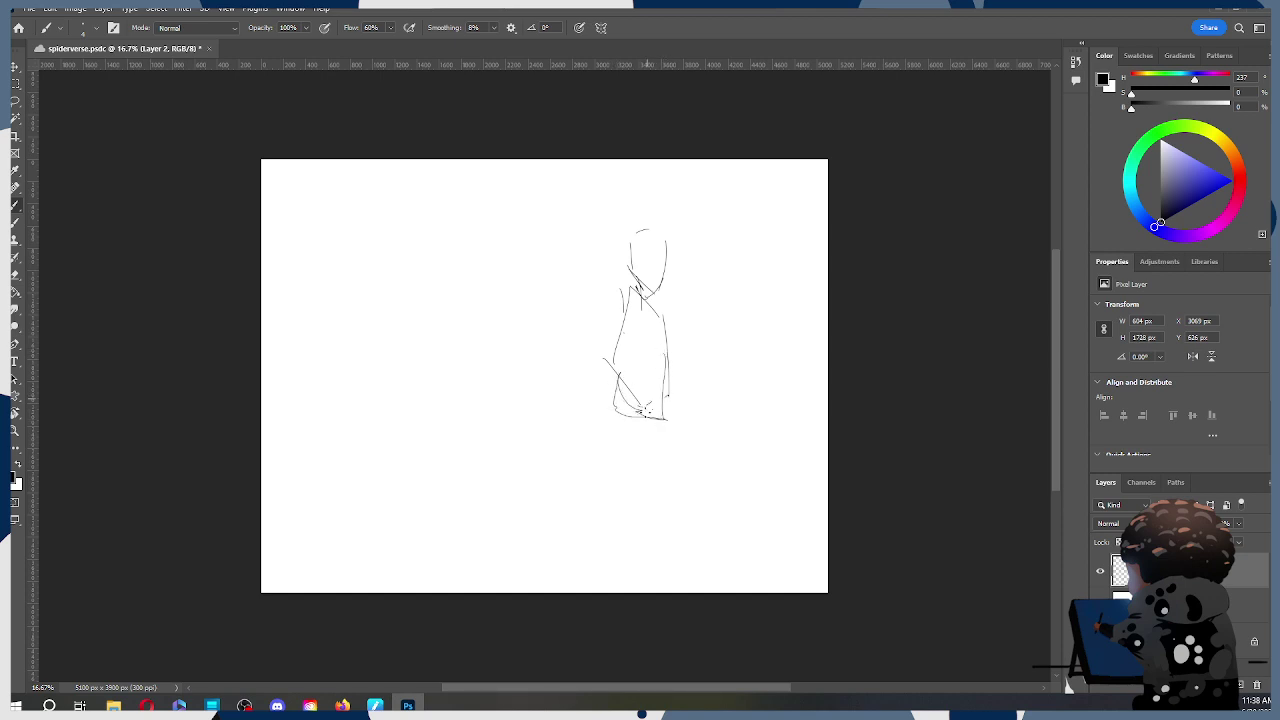
Step: Sketch the upper legs below the hips and move the whole figure up to make room for the lower legs
{"action": "mouse_move", "coordinate": [616, 382]}
{"action": "left_mouse_down"}
{"action": "mouse_move", "coordinate": [628, 421]}
{"action": "mouse_move", "coordinate": [648, 464]}
{"action": "left_mouse_up"}
{"action": "left_click_drag", "start_coordinate": [660, 416], "coordinate": [655, 486]}
{"action": "left_click_drag", "start_coordinate": [628, 396], "coordinate": [648, 500]}
{"action": "key", "text": "ctrl+t"}
{"action": "left_click_drag", "start_coordinate": [654, 371], "coordinate": [657, 326]}
{"action": "left_click", "coordinate": [660, 27]}
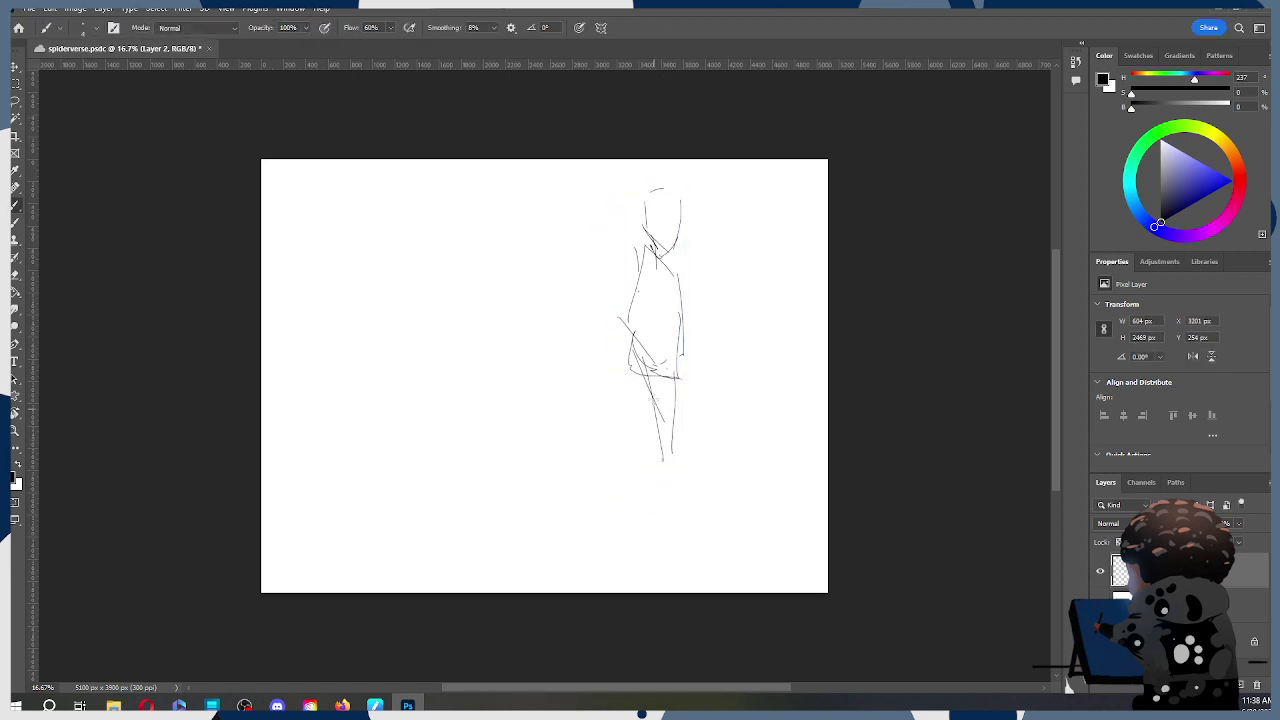
Step: Sketch the figure's lower legs and feet, extending down from the thighs
{"action": "mouse_move", "coordinate": [658, 431]}
{"action": "left_mouse_down"}
{"action": "mouse_move", "coordinate": [654, 503]}
{"action": "mouse_move", "coordinate": [667, 477]}
{"action": "mouse_move", "coordinate": [668, 544]}
{"action": "left_mouse_up"}
{"action": "left_click_drag", "start_coordinate": [659, 431], "coordinate": [663, 553]}
{"action": "left_click_drag", "start_coordinate": [669, 492], "coordinate": [663, 553]}
{"action": "mouse_move", "coordinate": [651, 527]}
{"action": "left_mouse_down"}
{"action": "mouse_move", "coordinate": [663, 554]}
{"action": "mouse_move", "coordinate": [694, 566]}
{"action": "mouse_move", "coordinate": [680, 566]}
{"action": "left_mouse_up"}
{"action": "left_click_drag", "start_coordinate": [668, 550], "coordinate": [664, 566]}
{"action": "mouse_move", "coordinate": [659, 519]}
{"action": "left_mouse_down"}
{"action": "mouse_move", "coordinate": [662, 562]}
{"action": "mouse_move", "coordinate": [692, 562]}
{"action": "mouse_move", "coordinate": [666, 567]}
{"action": "left_mouse_up"}
Step: Scale the figure sketch down to about 85% and reposition it in the right half of the canvas
{"action": "key", "text": "ctrl+t"}
{"action": "left_click_drag", "start_coordinate": [664, 312], "coordinate": [624, 307]}
{"action": "left_click_drag", "start_coordinate": [664, 182], "coordinate": [640, 223]}
{"action": "left_click_drag", "start_coordinate": [611, 346], "coordinate": [621, 327]}
{"action": "mouse_move", "coordinate": [665, 211]}
{"action": "left_mouse_down"}
{"action": "mouse_move", "coordinate": [674, 186]}
{"action": "mouse_move", "coordinate": [662, 216]}
{"action": "left_mouse_up"}
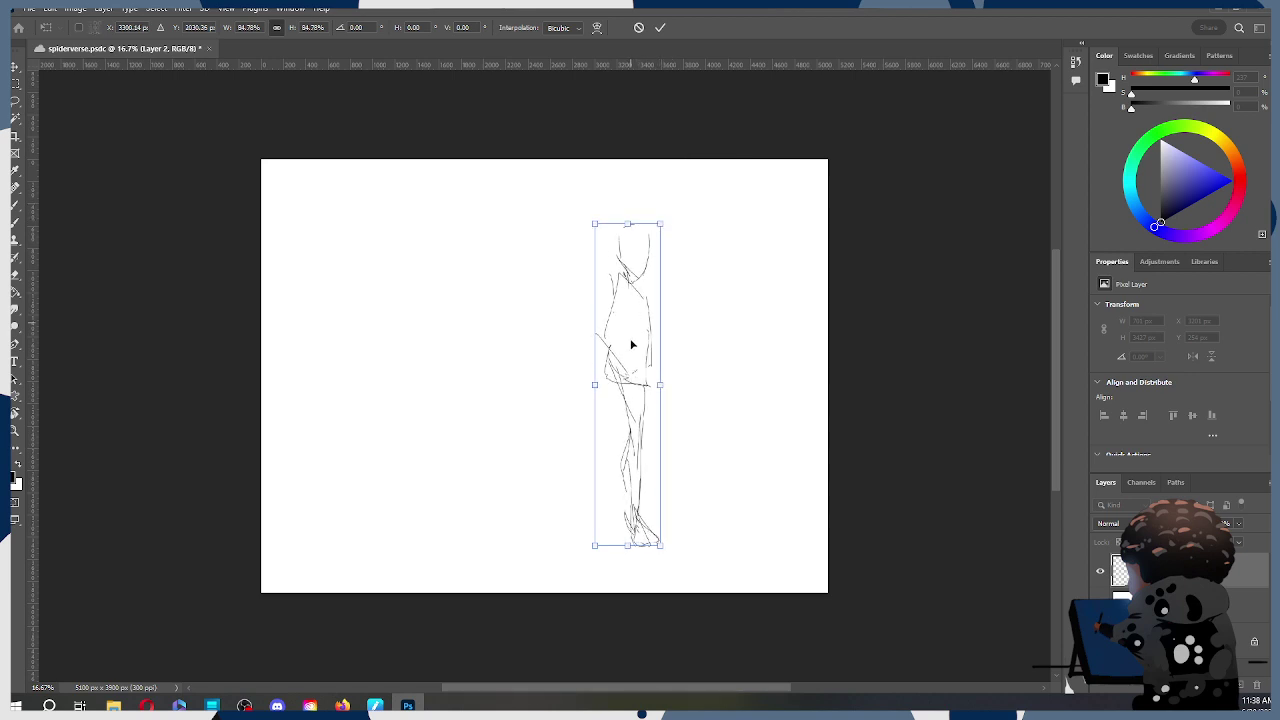
{"action": "left_click_drag", "start_coordinate": [631, 334], "coordinate": [652, 347]}
{"action": "left_click", "coordinate": [662, 30]}
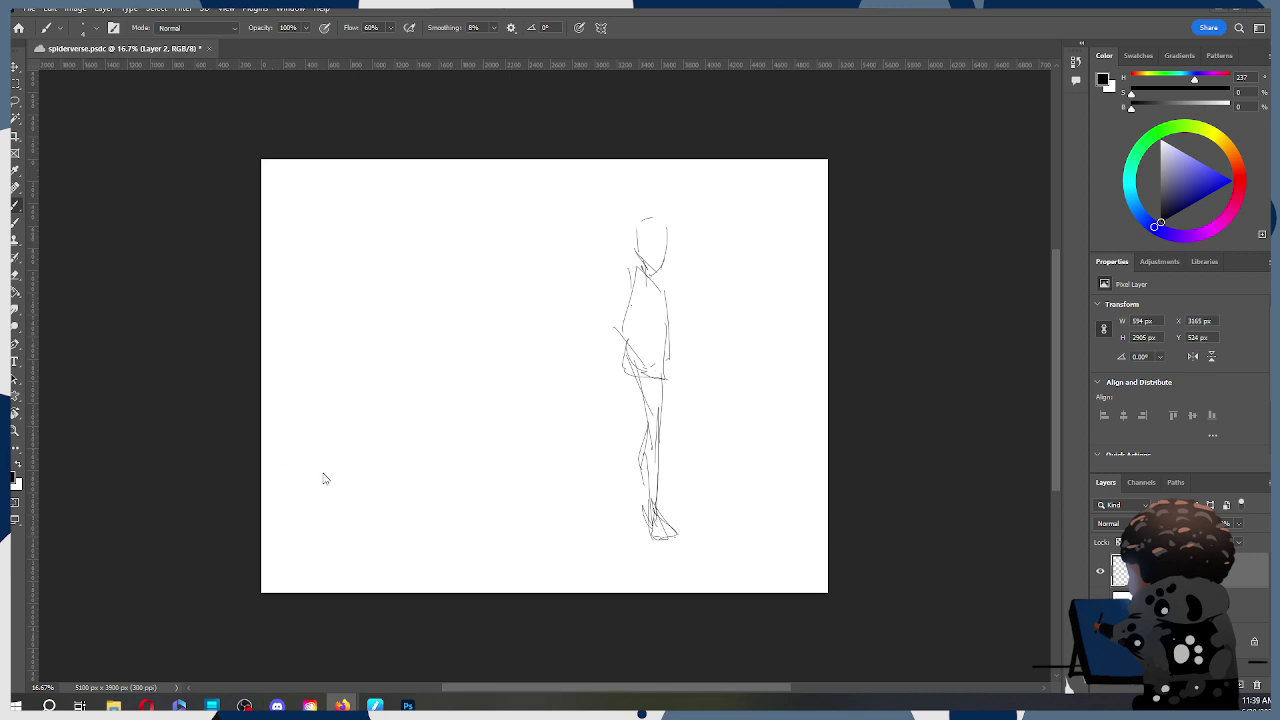
Step: Enlarge the eraser and remove the rough jaw and neck lines of the figure's head
{"action": "left_click", "coordinate": [652, 262]}
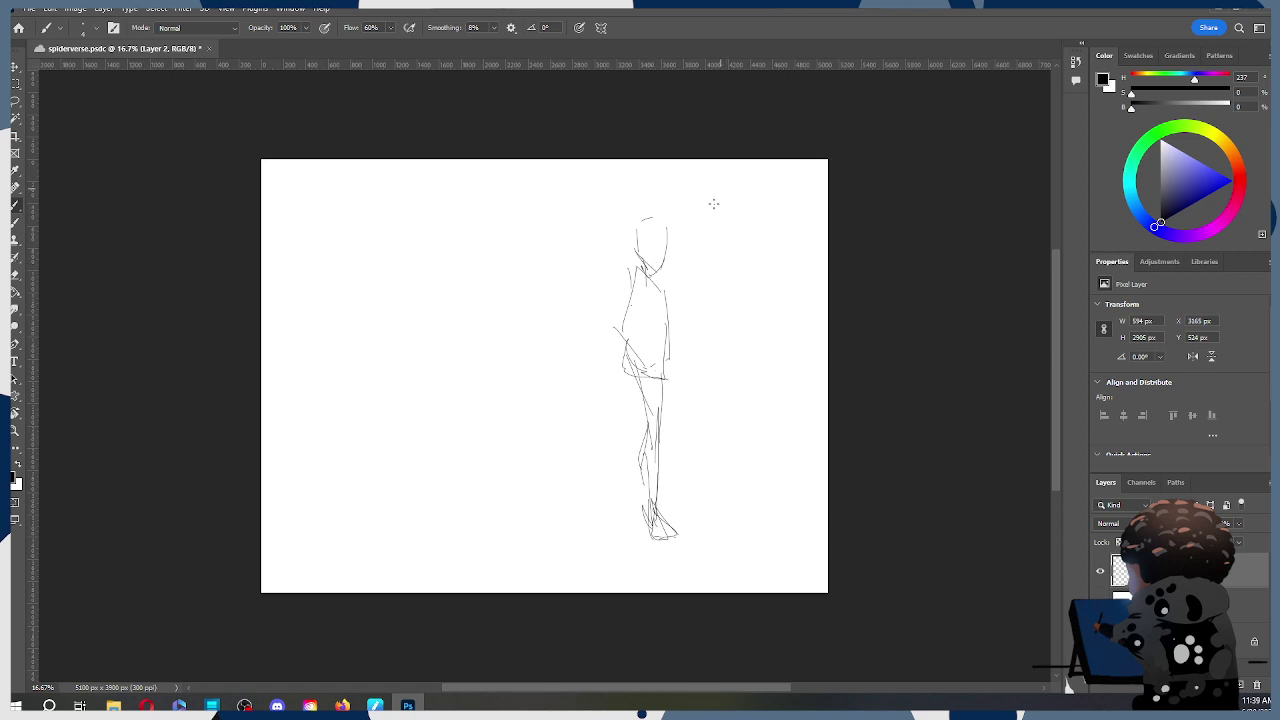
{"action": "key", "text": "e"}
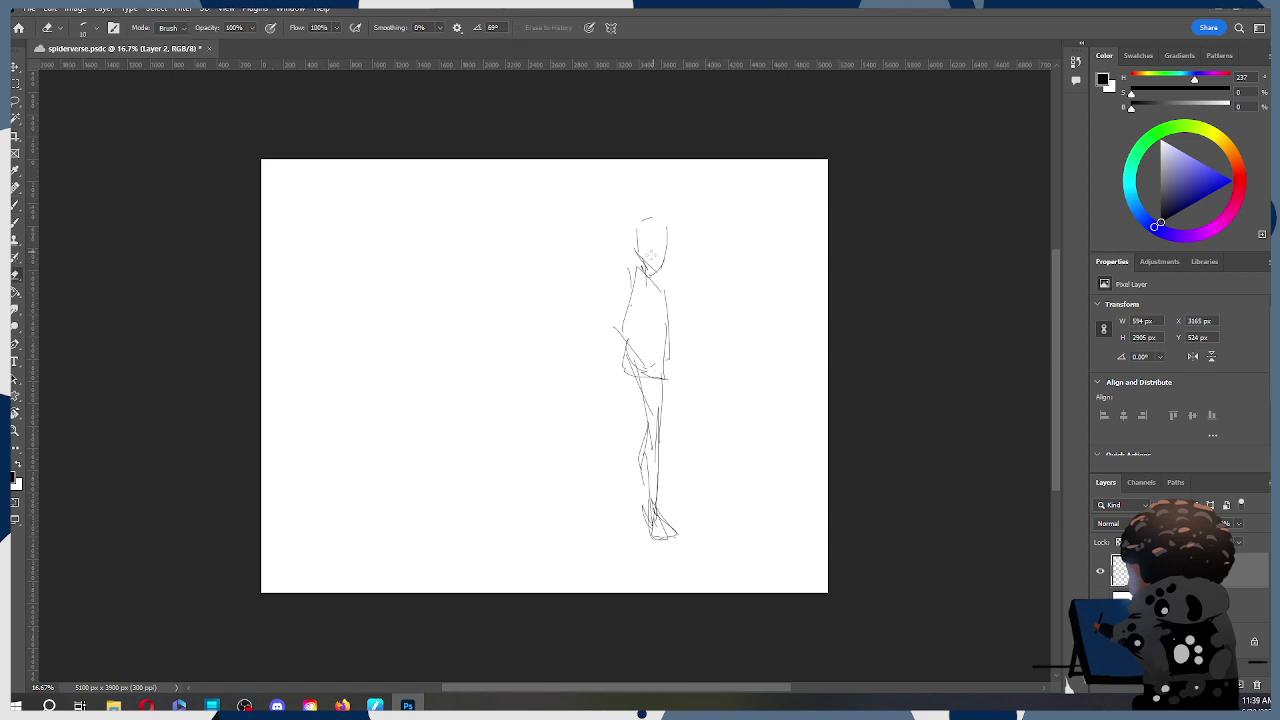
{"action": "key", "text": "bracketright"}
{"action": "key", "text": "bracketright"}
{"action": "key", "text": "bracketright"}
{"action": "key", "text": "bracketright"}
{"action": "mouse_move", "coordinate": [641, 262]}
{"action": "left_mouse_down"}
{"action": "mouse_move", "coordinate": [640, 230]}
{"action": "mouse_move", "coordinate": [643, 215]}
{"action": "mouse_move", "coordinate": [667, 234]}
{"action": "mouse_move", "coordinate": [667, 256]}
{"action": "mouse_move", "coordinate": [659, 204]}
{"action": "mouse_move", "coordinate": [664, 227]}
{"action": "mouse_move", "coordinate": [638, 256]}
{"action": "left_mouse_up"}
{"action": "key", "text": "ctrl+z"}
{"action": "key", "text": "ctrl+z"}
Step: Redraw the face in side view with jaw, ear and hairline, and erase stray marks around it
{"action": "key", "text": "b"}
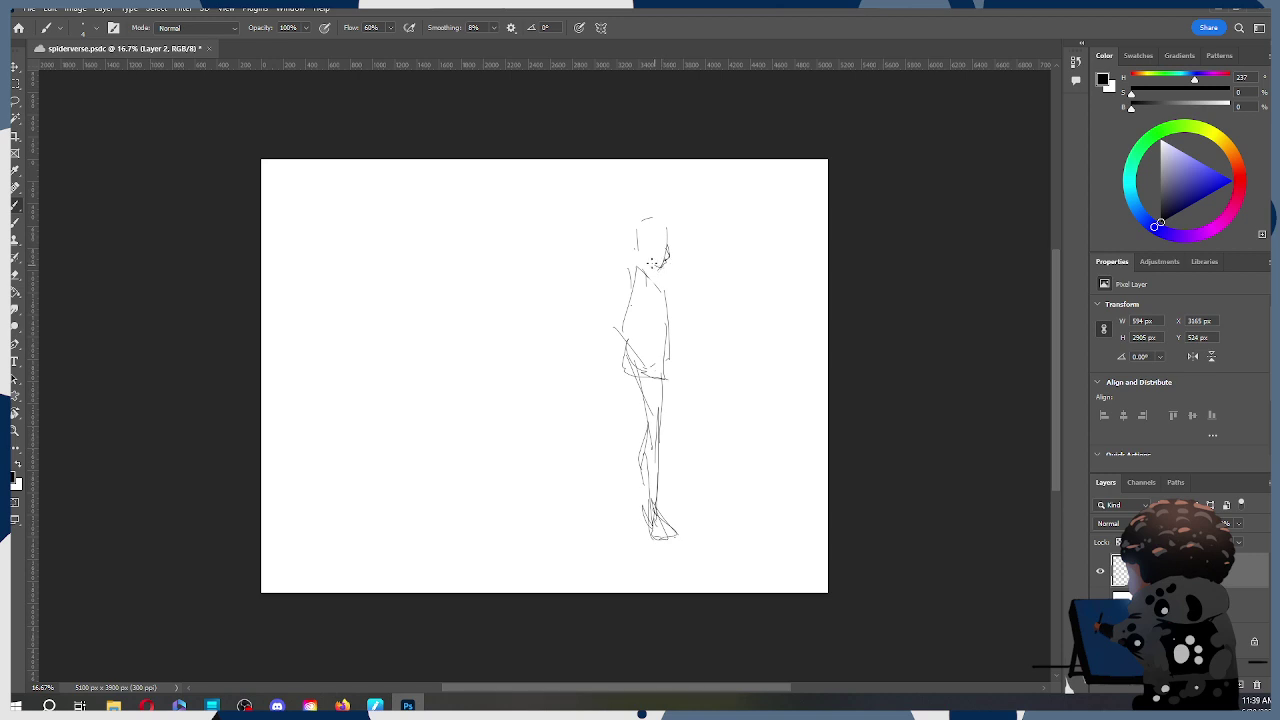
{"action": "left_click_drag", "start_coordinate": [659, 270], "coordinate": [651, 265]}
{"action": "key", "text": "e"}
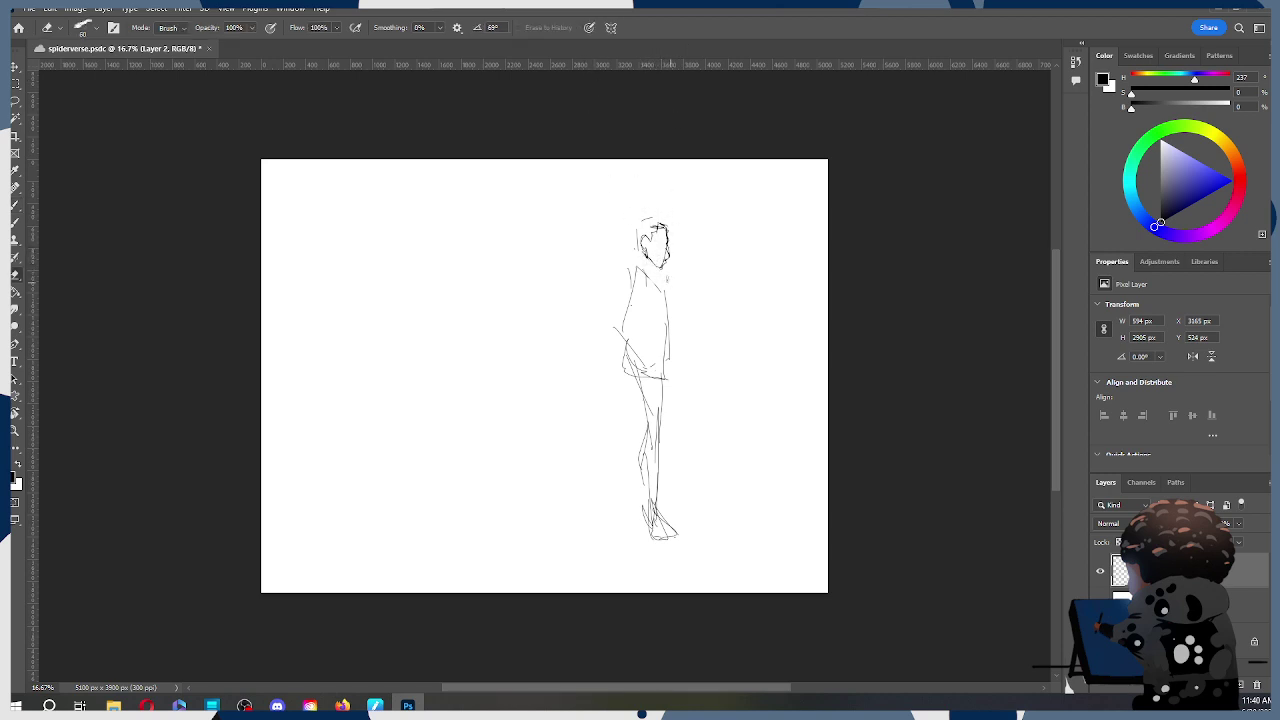
{"action": "key", "text": "b"}
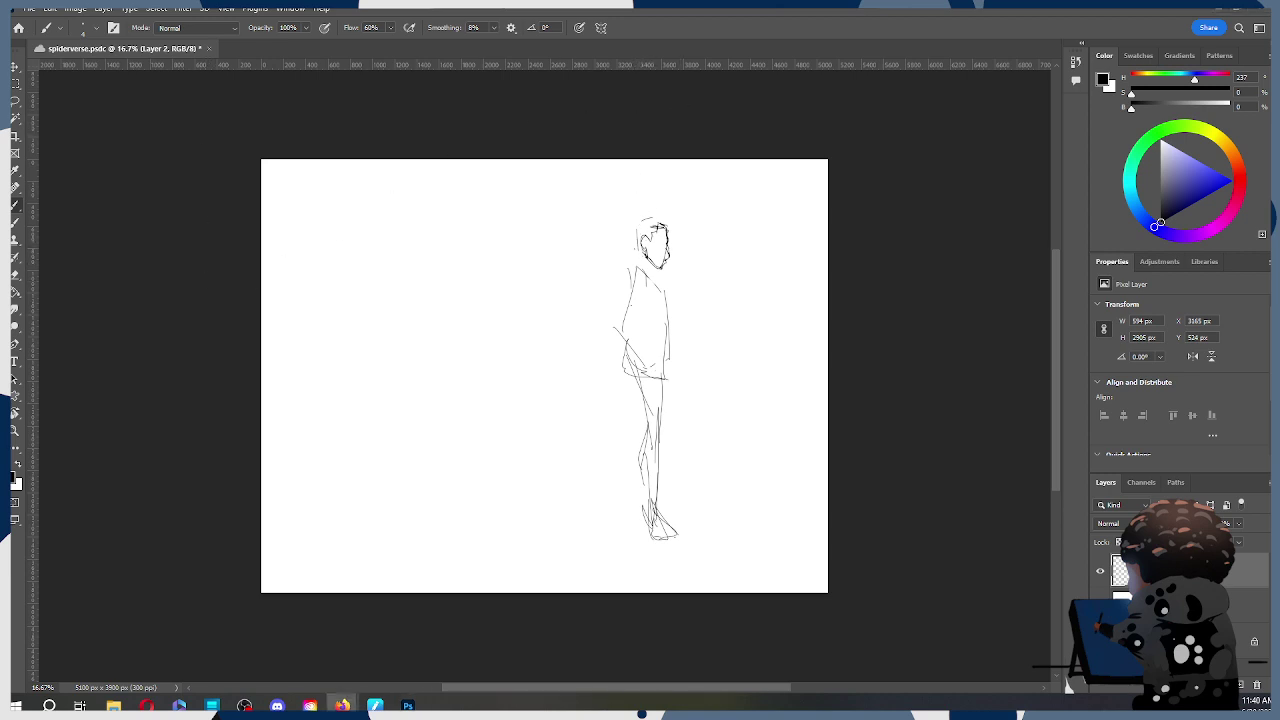
Step: Sketch the shoulder, sleeve and bent arm over the torso and save the document
{"action": "left_click", "coordinate": [792, 268]}
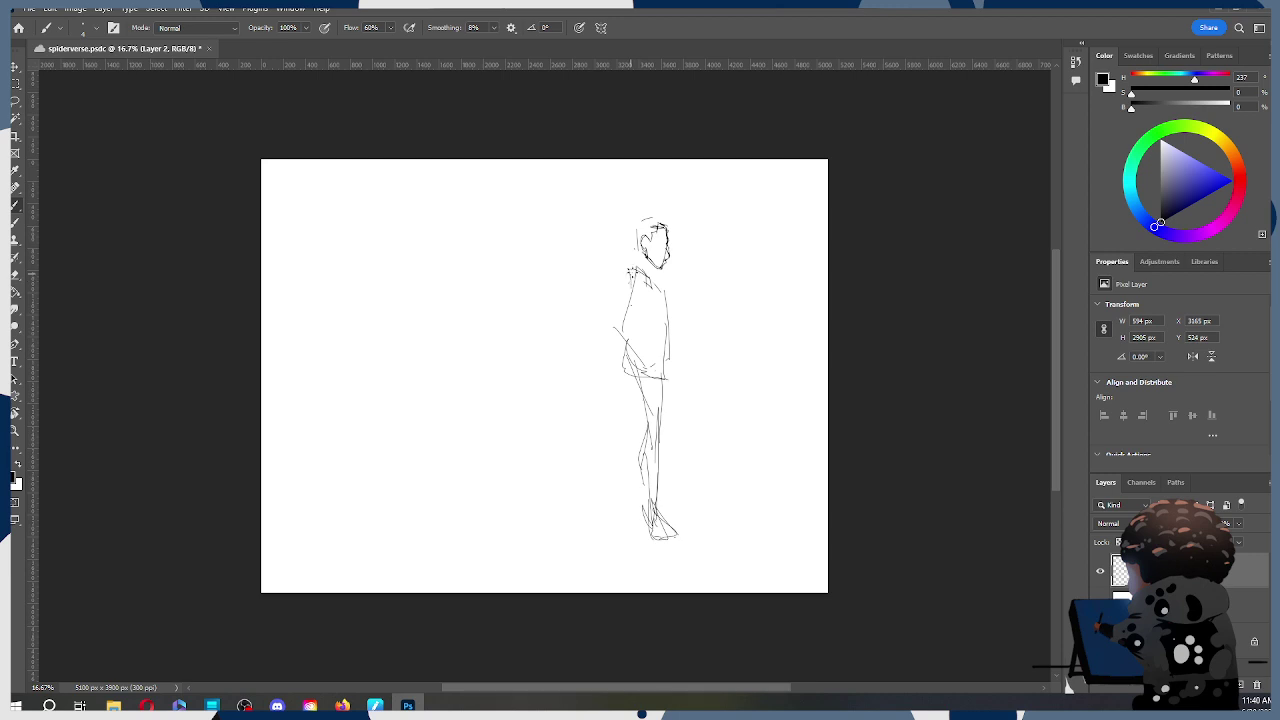
{"action": "mouse_move", "coordinate": [640, 284]}
{"action": "left_mouse_down"}
{"action": "mouse_move", "coordinate": [624, 276]}
{"action": "mouse_move", "coordinate": [652, 298]}
{"action": "mouse_move", "coordinate": [646, 279]}
{"action": "left_mouse_up"}
{"action": "mouse_move", "coordinate": [660, 287]}
{"action": "left_mouse_down"}
{"action": "mouse_move", "coordinate": [641, 308]}
{"action": "mouse_move", "coordinate": [647, 289]}
{"action": "mouse_move", "coordinate": [621, 303]}
{"action": "left_mouse_up"}
{"action": "mouse_move", "coordinate": [638, 312]}
{"action": "left_mouse_down"}
{"action": "mouse_move", "coordinate": [616, 328]}
{"action": "mouse_move", "coordinate": [648, 357]}
{"action": "left_mouse_up"}
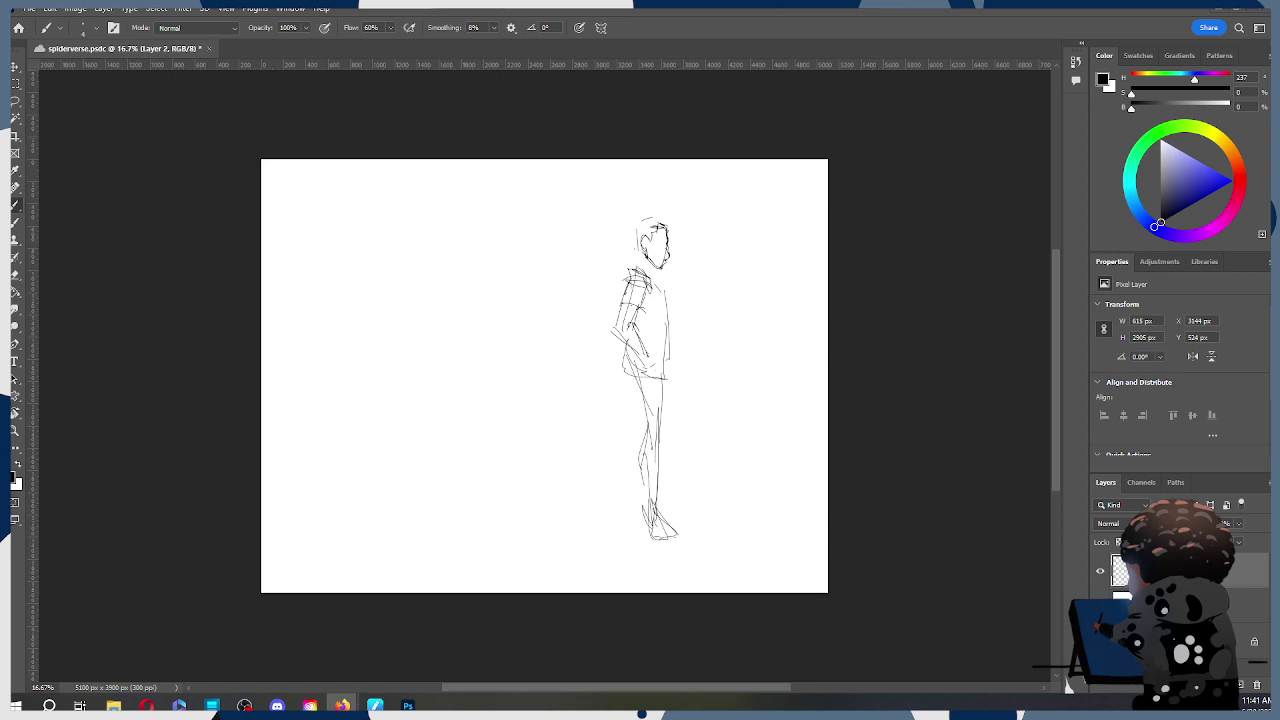
{"action": "key", "text": "ctrl+s"}
{"action": "left_click", "coordinate": [577, 341]}
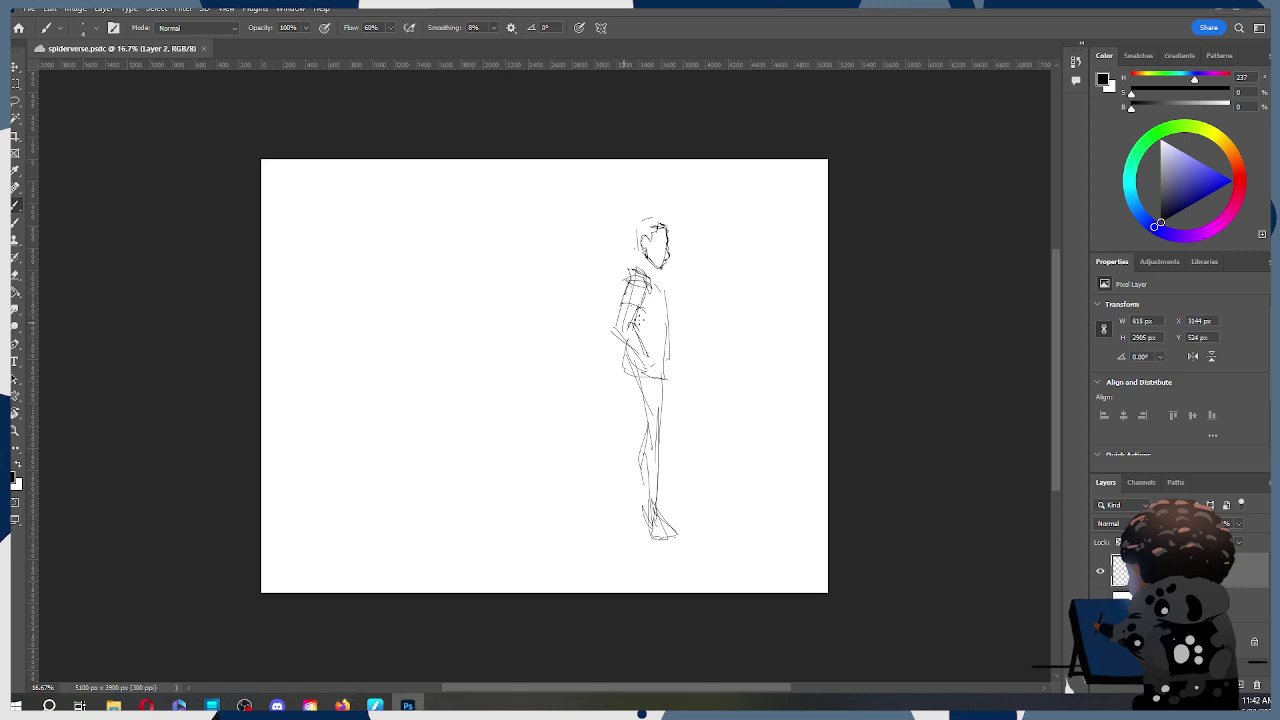
Step: Erase the rough elbow lines and redraw the lower part of the arm
{"action": "key", "text": "e"}
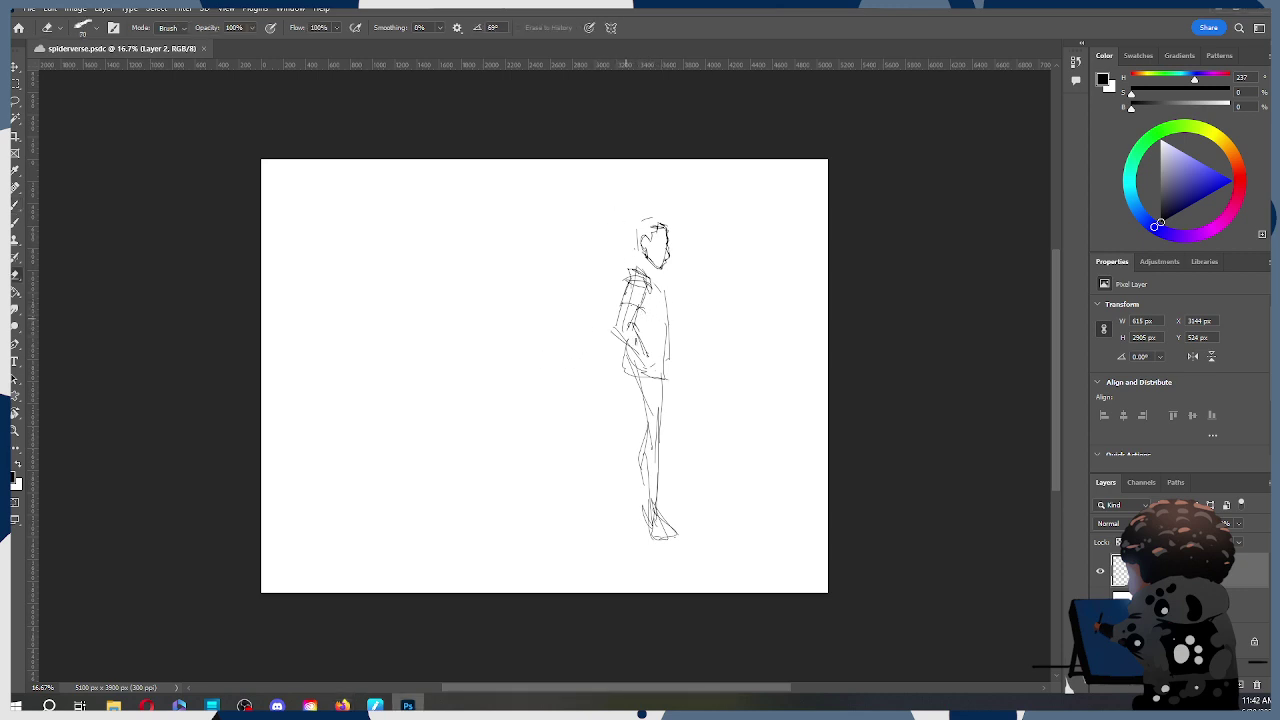
{"action": "mouse_move", "coordinate": [612, 325]}
{"action": "left_mouse_down"}
{"action": "mouse_move", "coordinate": [638, 360]}
{"action": "mouse_move", "coordinate": [646, 325]}
{"action": "mouse_move", "coordinate": [625, 331]}
{"action": "left_mouse_up"}
{"action": "key", "text": "b"}
{"action": "mouse_move", "coordinate": [627, 285]}
{"action": "left_mouse_down"}
{"action": "mouse_move", "coordinate": [614, 344]}
{"action": "mouse_move", "coordinate": [647, 327]}
{"action": "mouse_move", "coordinate": [645, 364]}
{"action": "left_mouse_up"}
{"action": "key", "text": "ctrl+z"}
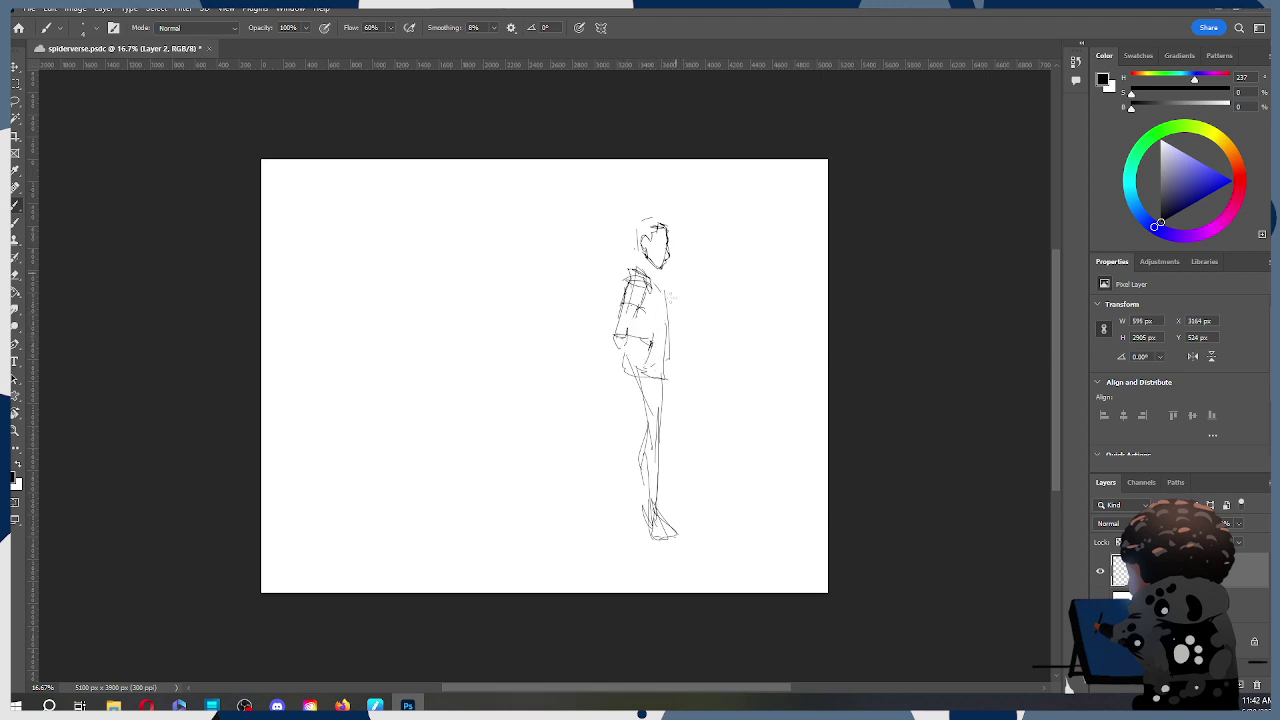
Step: Sketch the forearm, the jacket's front edge and waist hem, and the collar around the neck
{"action": "mouse_move", "coordinate": [636, 310]}
{"action": "left_mouse_down"}
{"action": "mouse_move", "coordinate": [626, 346]}
{"action": "mouse_move", "coordinate": [648, 328]}
{"action": "mouse_move", "coordinate": [650, 352]}
{"action": "left_mouse_up"}
{"action": "left_click_drag", "start_coordinate": [628, 328], "coordinate": [646, 354]}
{"action": "left_click_drag", "start_coordinate": [650, 294], "coordinate": [662, 332]}
{"action": "left_click_drag", "start_coordinate": [626, 362], "coordinate": [664, 363]}
{"action": "left_click_drag", "start_coordinate": [652, 294], "coordinate": [658, 330]}
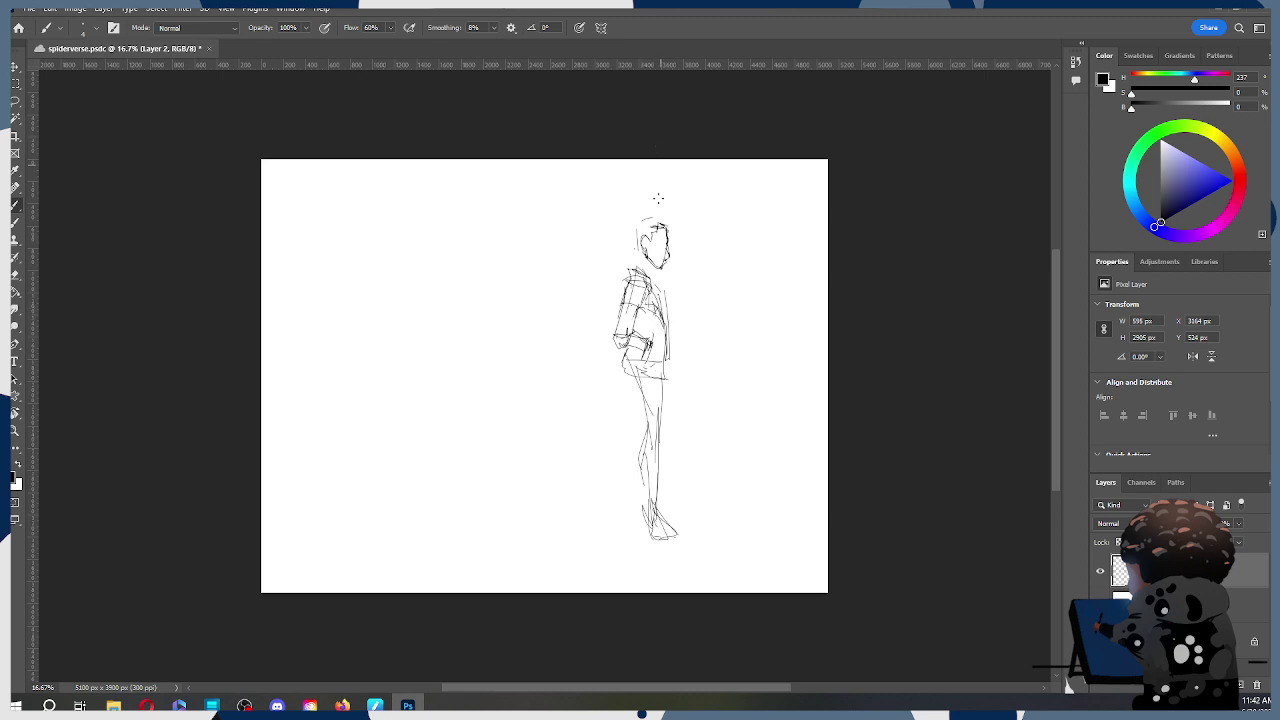
{"action": "mouse_move", "coordinate": [646, 264]}
{"action": "left_mouse_down"}
{"action": "mouse_move", "coordinate": [652, 295]}
{"action": "mouse_move", "coordinate": [645, 268]}
{"action": "mouse_move", "coordinate": [654, 282]}
{"action": "left_mouse_up"}
Step: Sketch the outline of a large, voluminous hairstyle around the figure's head
{"action": "key", "text": "alt+Tab"}
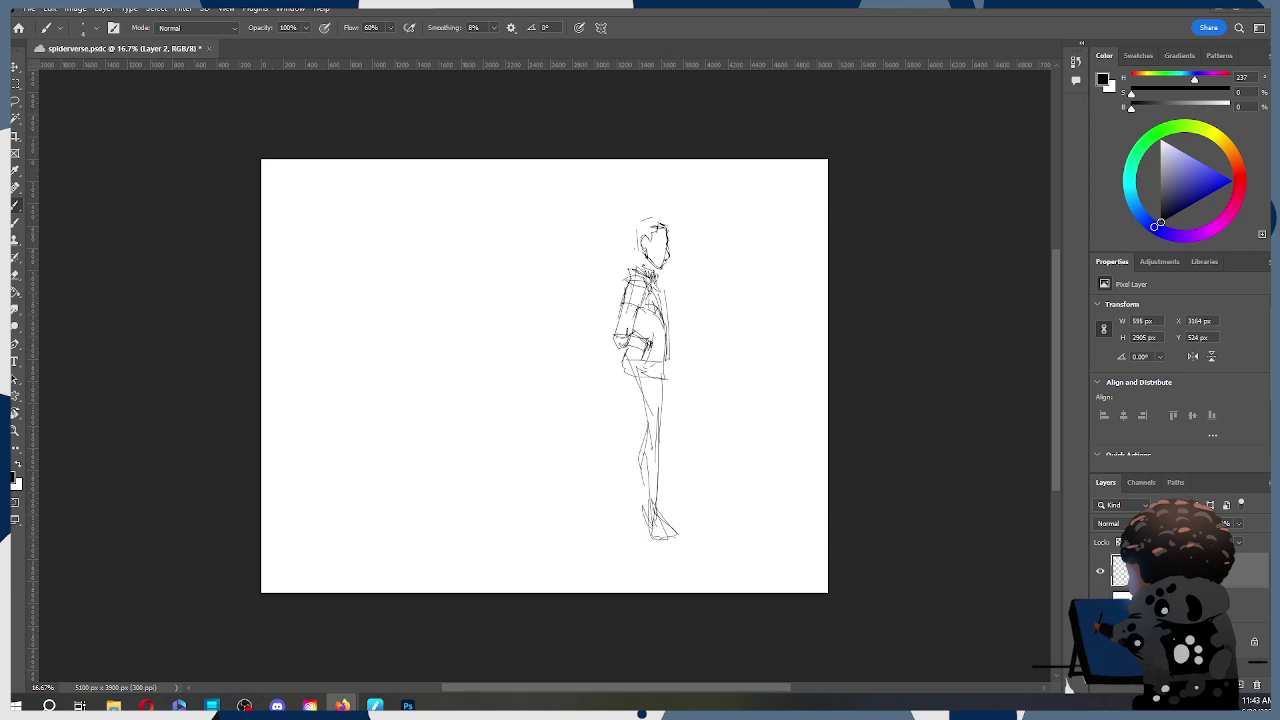
{"action": "left_click", "coordinate": [715, 211]}
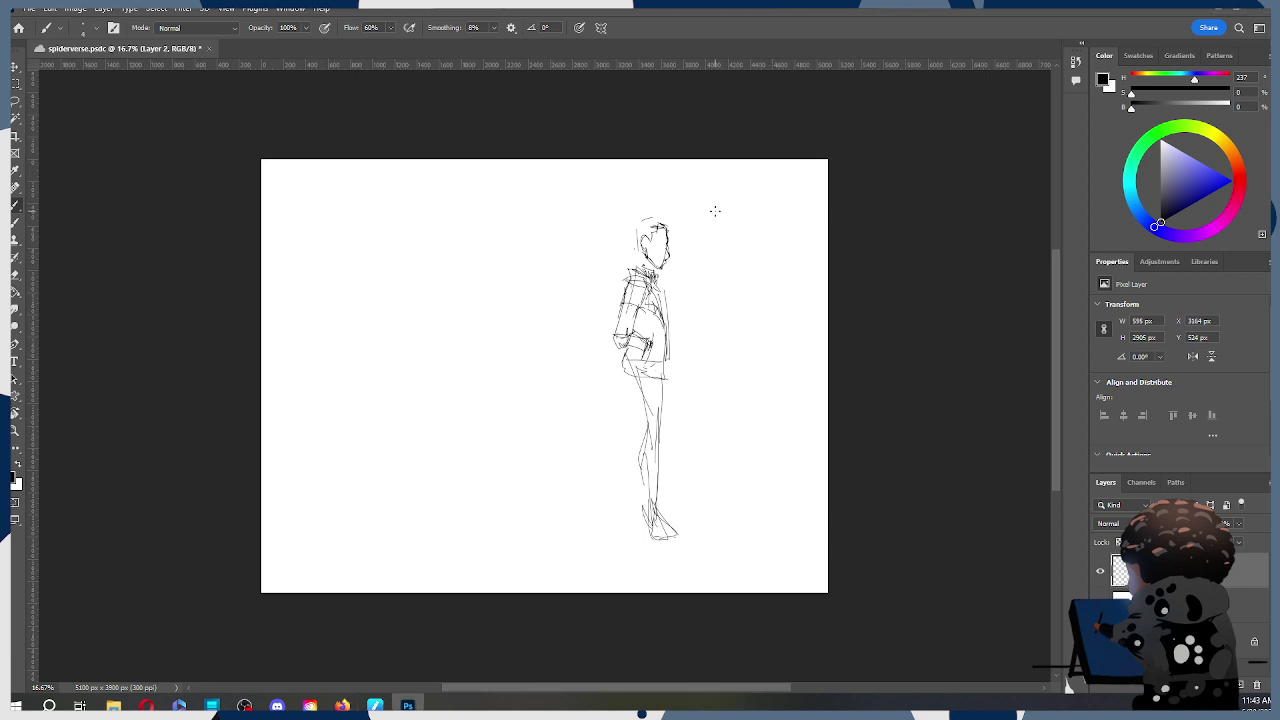
{"action": "mouse_move", "coordinate": [669, 230]}
{"action": "left_mouse_down"}
{"action": "mouse_move", "coordinate": [684, 207]}
{"action": "mouse_move", "coordinate": [632, 200]}
{"action": "mouse_move", "coordinate": [620, 262]}
{"action": "left_mouse_up"}
{"action": "mouse_move", "coordinate": [680, 222]}
{"action": "left_mouse_down"}
{"action": "mouse_move", "coordinate": [690, 231]}
{"action": "mouse_move", "coordinate": [676, 242]}
{"action": "left_mouse_up"}
{"action": "left_click_drag", "start_coordinate": [602, 228], "coordinate": [603, 237]}
{"action": "left_click_drag", "start_coordinate": [619, 188], "coordinate": [660, 187]}
Step: Lasso the front profile of the face and shift it slightly forward, away from the head
{"action": "key", "text": "z"}
{"action": "left_click", "coordinate": [672, 205]}
{"action": "left_click", "coordinate": [674, 190]}
{"action": "key", "text": "l"}
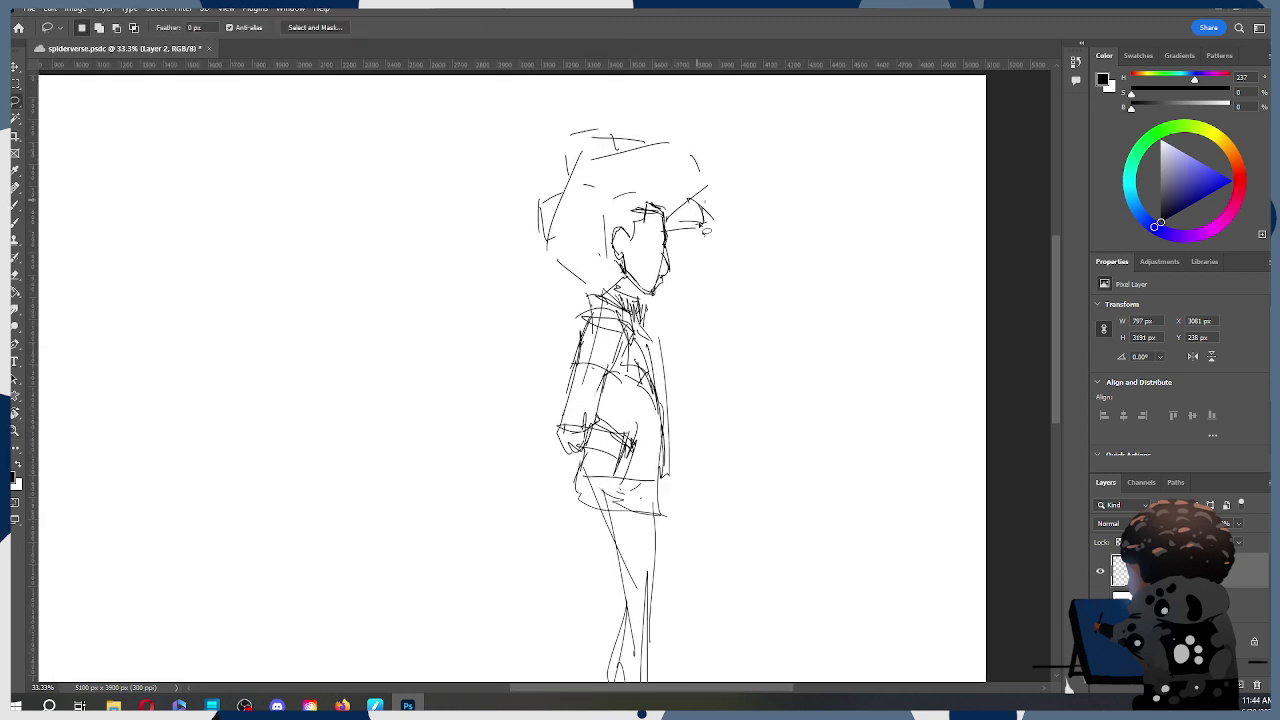
{"action": "mouse_move", "coordinate": [669, 300]}
{"action": "left_mouse_down"}
{"action": "mouse_move", "coordinate": [672, 236]}
{"action": "mouse_move", "coordinate": [690, 244]}
{"action": "mouse_move", "coordinate": [671, 250]}
{"action": "left_mouse_up"}
{"action": "key", "text": "ctrl+t"}
{"action": "left_click", "coordinate": [660, 28]}
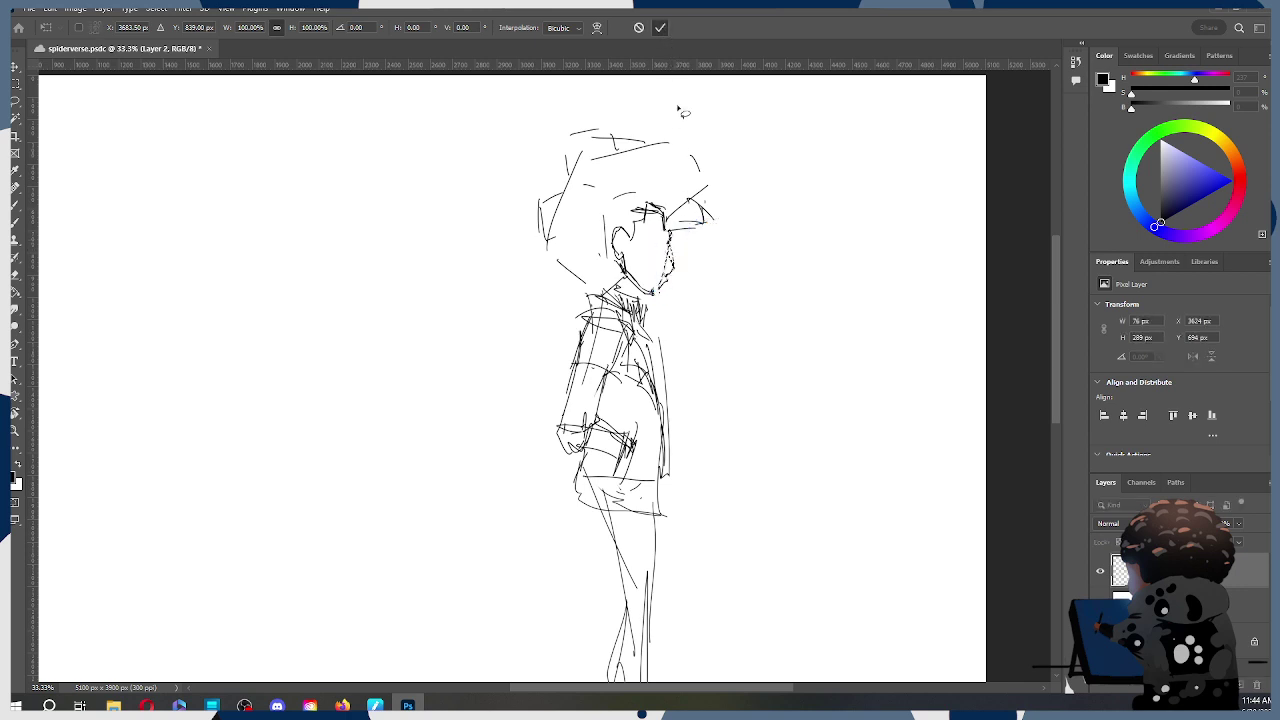
{"action": "left_click", "coordinate": [712, 256]}
{"action": "key", "text": "b"}
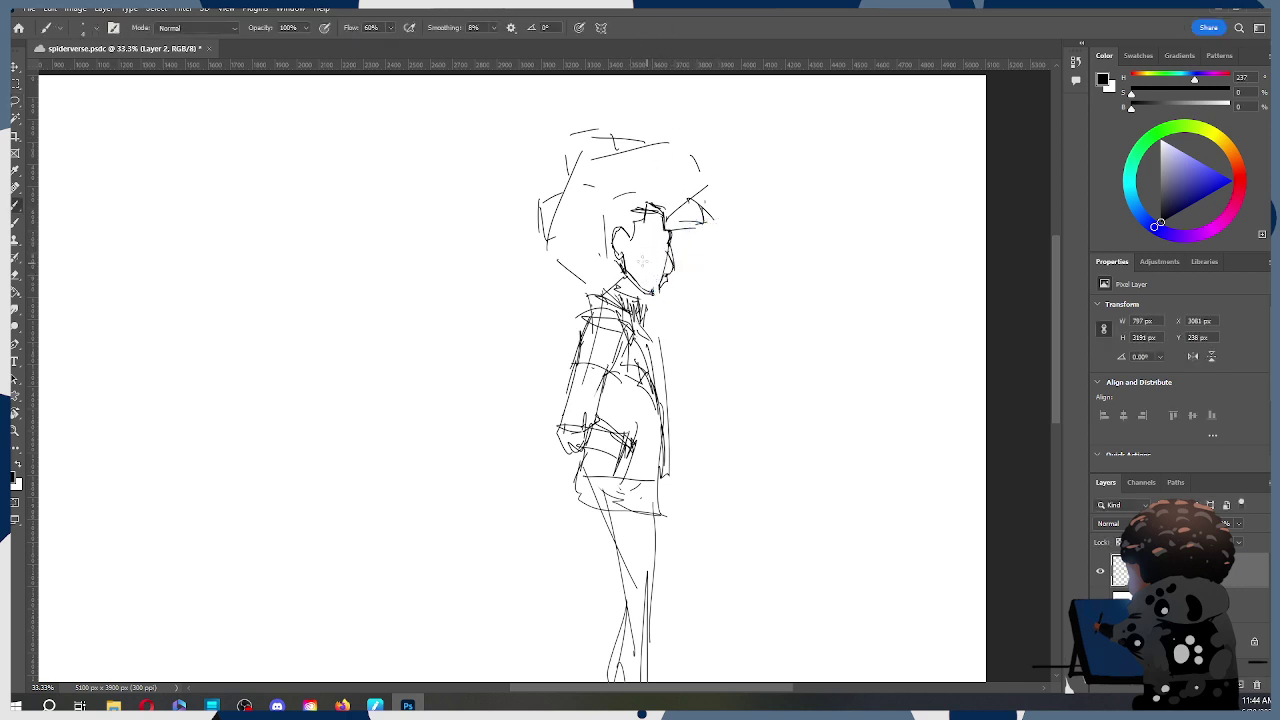
Step: Reduce the eraser to 25 px and clean up the front profile of the face
{"action": "mouse_move", "coordinate": [621, 252]}
{"action": "left_mouse_down"}
{"action": "mouse_move", "coordinate": [653, 294]}
{"action": "mouse_move", "coordinate": [668, 253]}
{"action": "left_mouse_up"}
{"action": "key", "text": "ctrl+z"}
{"action": "key", "text": "e"}
{"action": "key", "text": "bracketleft"}
{"action": "key", "text": "bracketleft"}
{"action": "key", "text": "bracketleft"}
{"action": "key", "text": "bracketleft"}
{"action": "key", "text": "bracketleft"}
{"action": "key", "text": "bracketleft"}
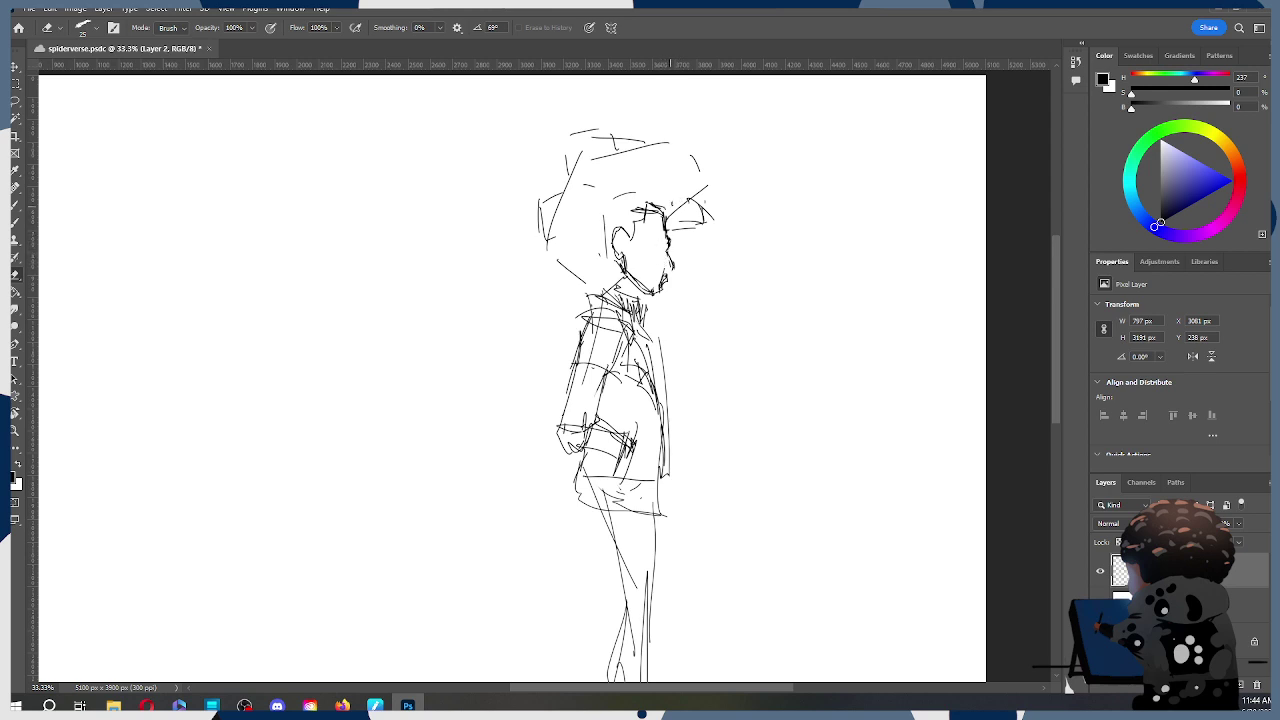
Step: Sketch the eye and small facial details inside the face outline
{"action": "key", "text": "b"}
{"action": "left_click_drag", "start_coordinate": [637, 256], "coordinate": [647, 265]}
{"action": "key", "text": "ctrl+z"}
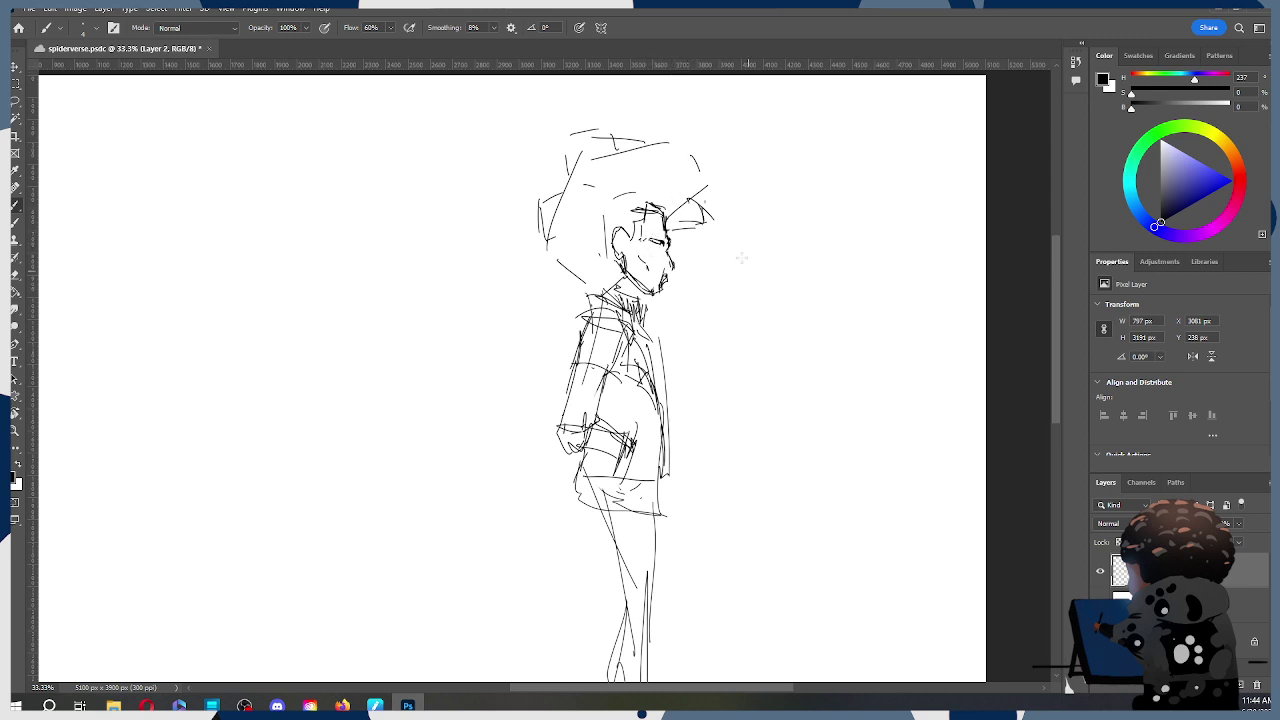
Step: Lasso the legs, rotate them about 6.5° and shift them slightly backward under the jacket
{"action": "key", "text": "z"}
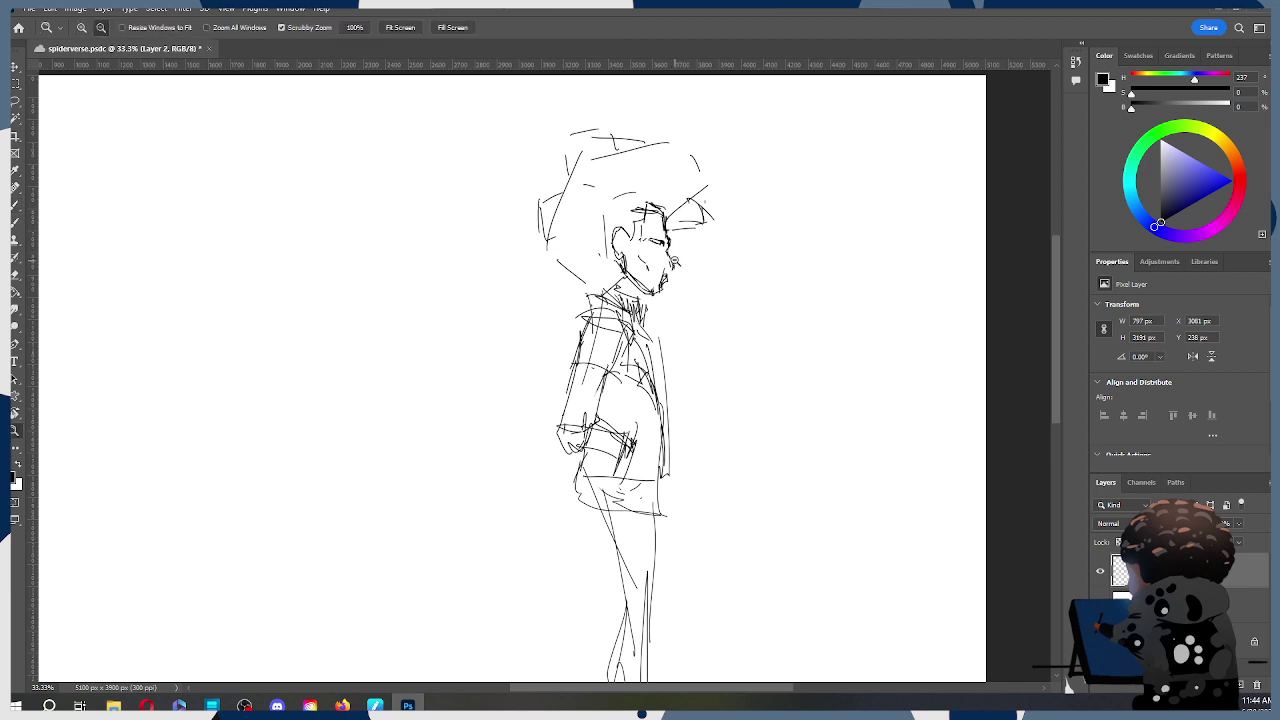
{"action": "left_click", "coordinate": [682, 256], "text": "alt"}
{"action": "left_click", "coordinate": [686, 259], "text": "alt"}
{"action": "left_click", "coordinate": [677, 254]}
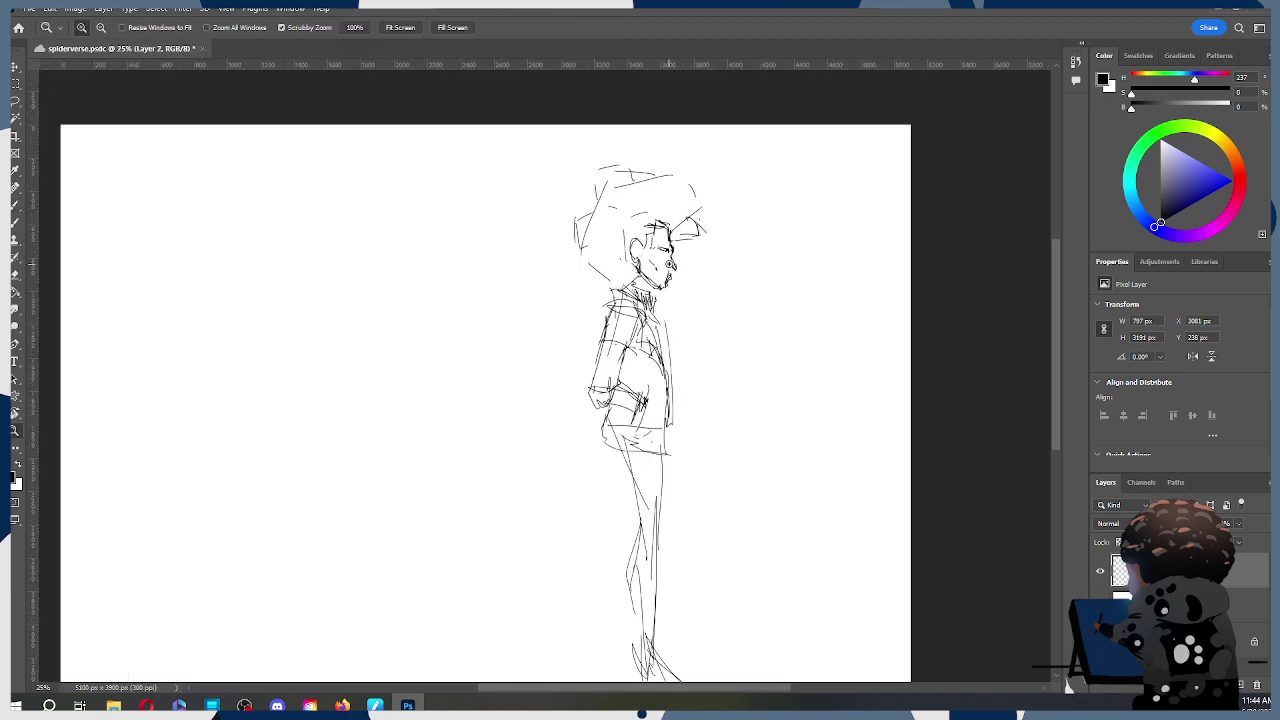
{"action": "left_click", "coordinate": [670, 267], "text": "alt"}
{"action": "left_click", "coordinate": [670, 267], "text": "alt"}
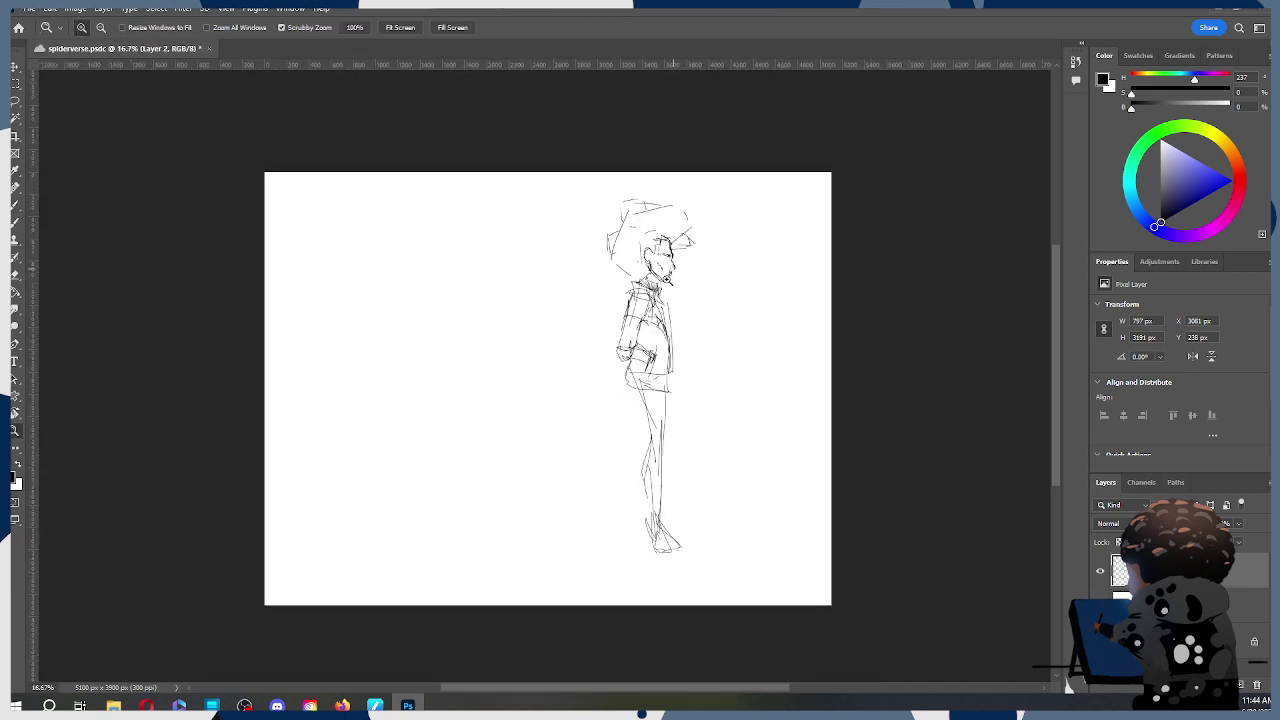
{"action": "key", "text": "l"}
{"action": "mouse_move", "coordinate": [676, 398]}
{"action": "left_mouse_down"}
{"action": "mouse_move", "coordinate": [684, 388]}
{"action": "mouse_move", "coordinate": [630, 442]}
{"action": "mouse_move", "coordinate": [692, 368]}
{"action": "mouse_move", "coordinate": [688, 390]}
{"action": "mouse_move", "coordinate": [732, 375]}
{"action": "left_mouse_up"}
{"action": "key", "text": "ctrl+t"}
{"action": "left_click_drag", "start_coordinate": [675, 463], "coordinate": [666, 463]}
{"action": "left_click_drag", "start_coordinate": [723, 362], "coordinate": [729, 370]}
{"action": "left_click_drag", "start_coordinate": [661, 454], "coordinate": [656, 476]}
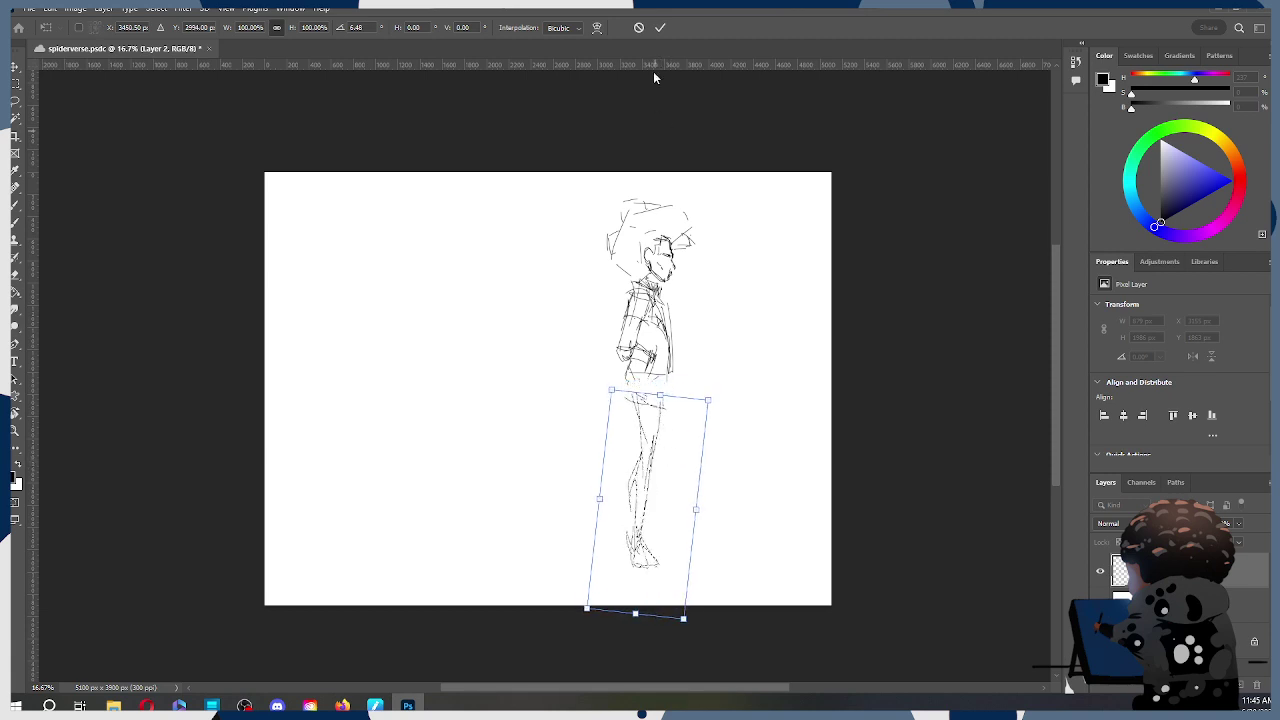
{"action": "left_click", "coordinate": [660, 27]}
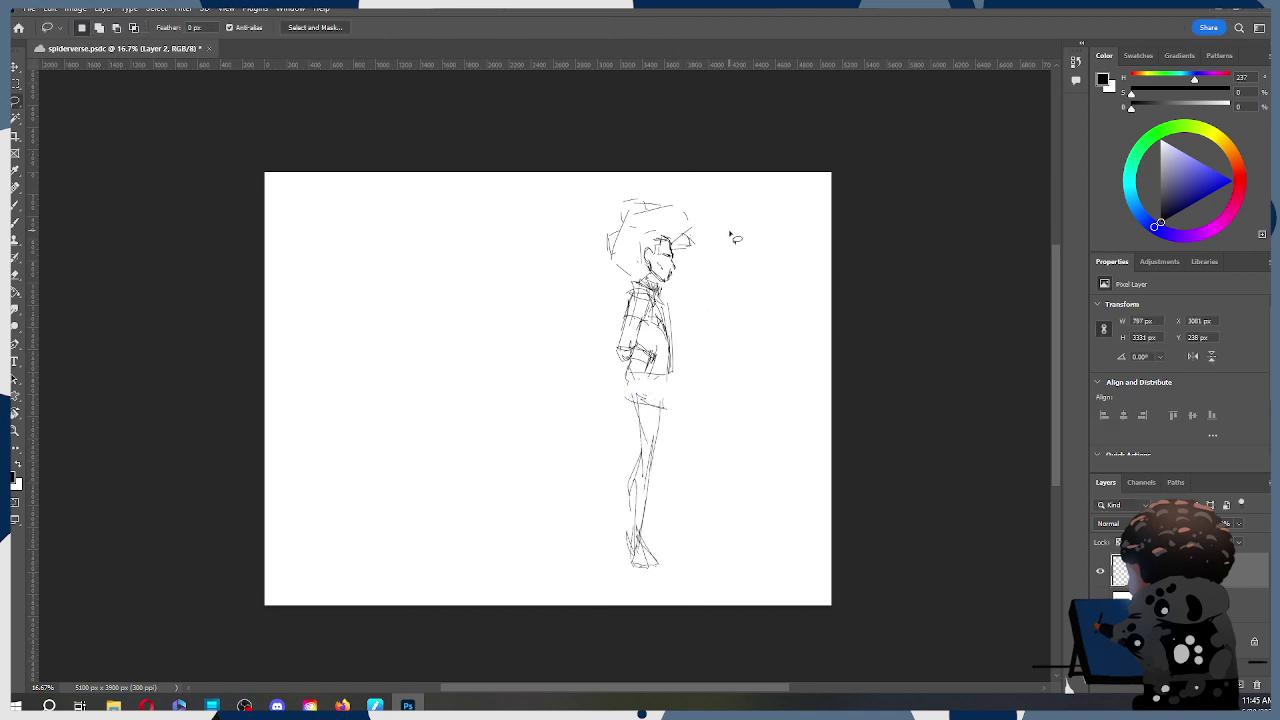
Step: Reconnect the hips to the legs with brush strokes and move the whole figure slightly toward the canvas's right edge
{"action": "key", "text": "b"}
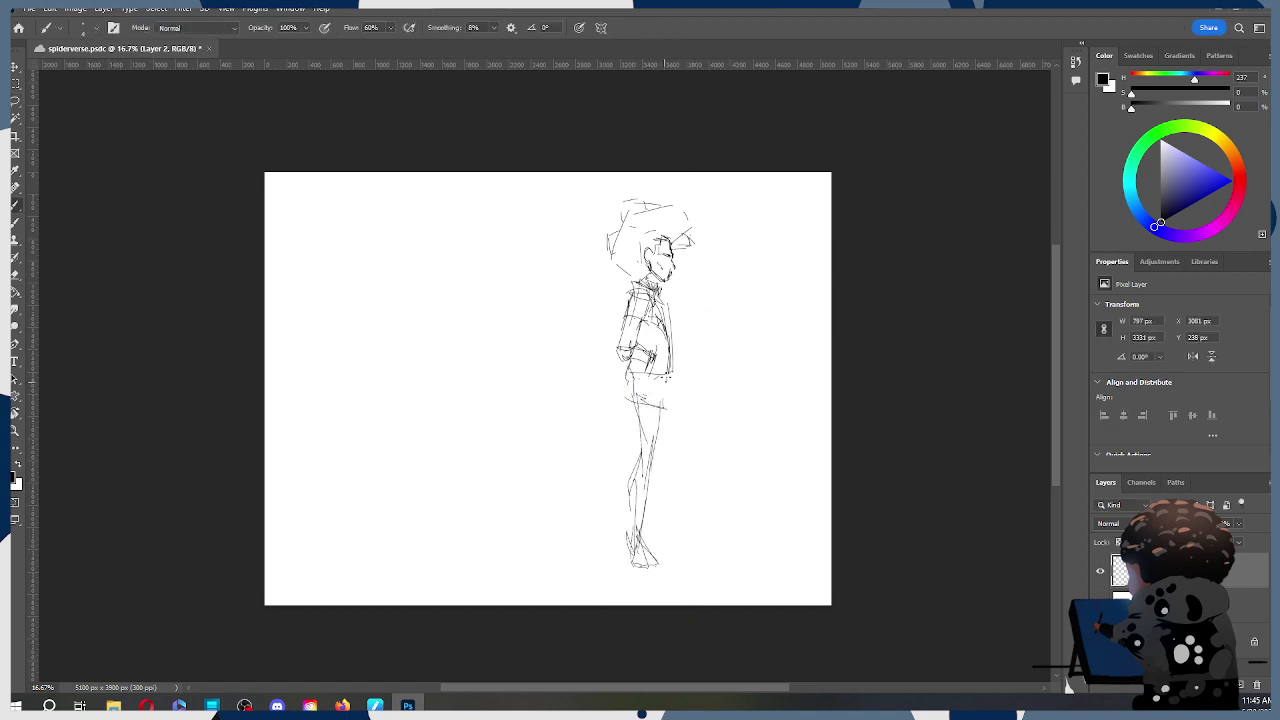
{"action": "left_click_drag", "start_coordinate": [665, 375], "coordinate": [655, 456]}
{"action": "key", "text": "ctrl+t"}
{"action": "mouse_move", "coordinate": [652, 338]}
{"action": "left_mouse_down"}
{"action": "mouse_move", "coordinate": [688, 342]}
{"action": "mouse_move", "coordinate": [672, 342]}
{"action": "left_mouse_up"}
{"action": "left_click", "coordinate": [661, 28]}
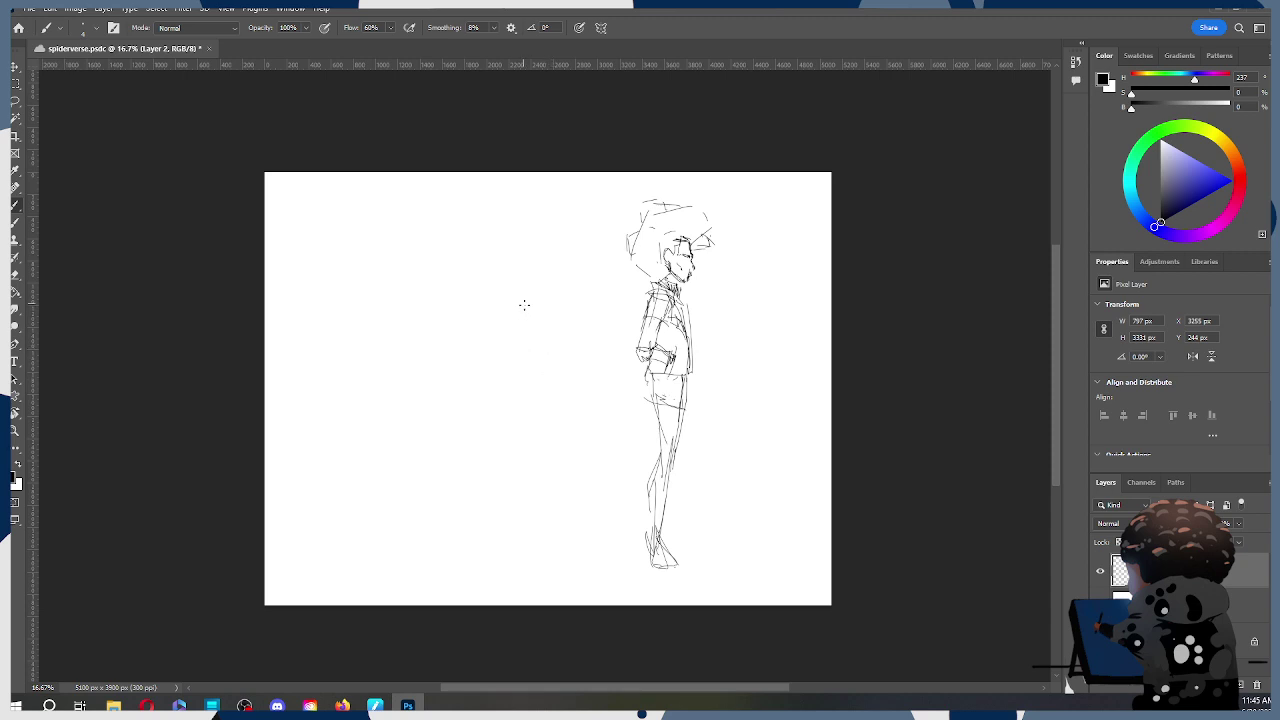
Step: Add a new layer and sketch an oval head about 349 px wide and 525 px high behind the figure
{"action": "left_click", "coordinate": [1241, 685]}
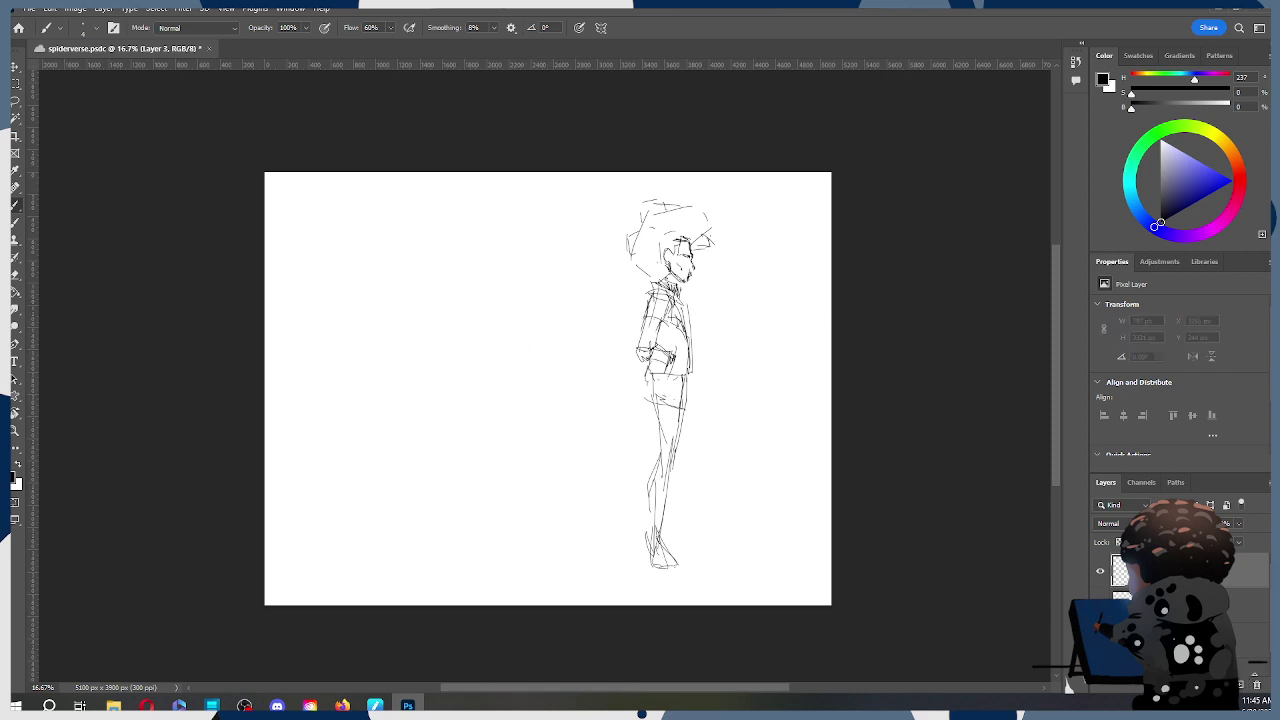
{"action": "mouse_move", "coordinate": [533, 299]}
{"action": "left_mouse_down"}
{"action": "mouse_move", "coordinate": [533, 331]}
{"action": "mouse_move", "coordinate": [522, 324]}
{"action": "mouse_move", "coordinate": [555, 320]}
{"action": "mouse_move", "coordinate": [545, 343]}
{"action": "mouse_move", "coordinate": [533, 346]}
{"action": "mouse_move", "coordinate": [560, 324]}
{"action": "mouse_move", "coordinate": [522, 336]}
{"action": "mouse_move", "coordinate": [543, 349]}
{"action": "mouse_move", "coordinate": [521, 324]}
{"action": "mouse_move", "coordinate": [562, 321]}
{"action": "left_mouse_up"}
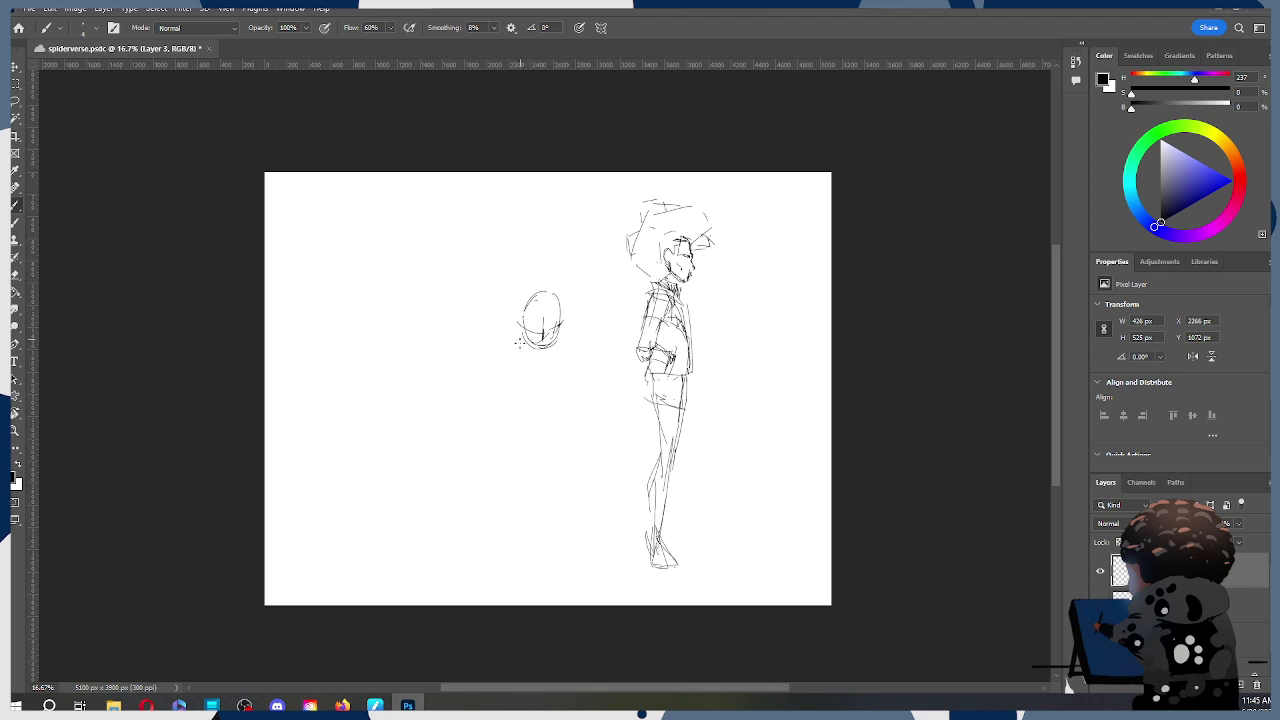
{"action": "left_click_drag", "start_coordinate": [517, 336], "coordinate": [494, 350]}
{"action": "key", "text": "ctrl+z"}
{"action": "key", "text": "ctrl+z"}
{"action": "key", "text": "ctrl+z"}
{"action": "key", "text": "ctrl+z"}
{"action": "key", "text": "alt+Tab"}
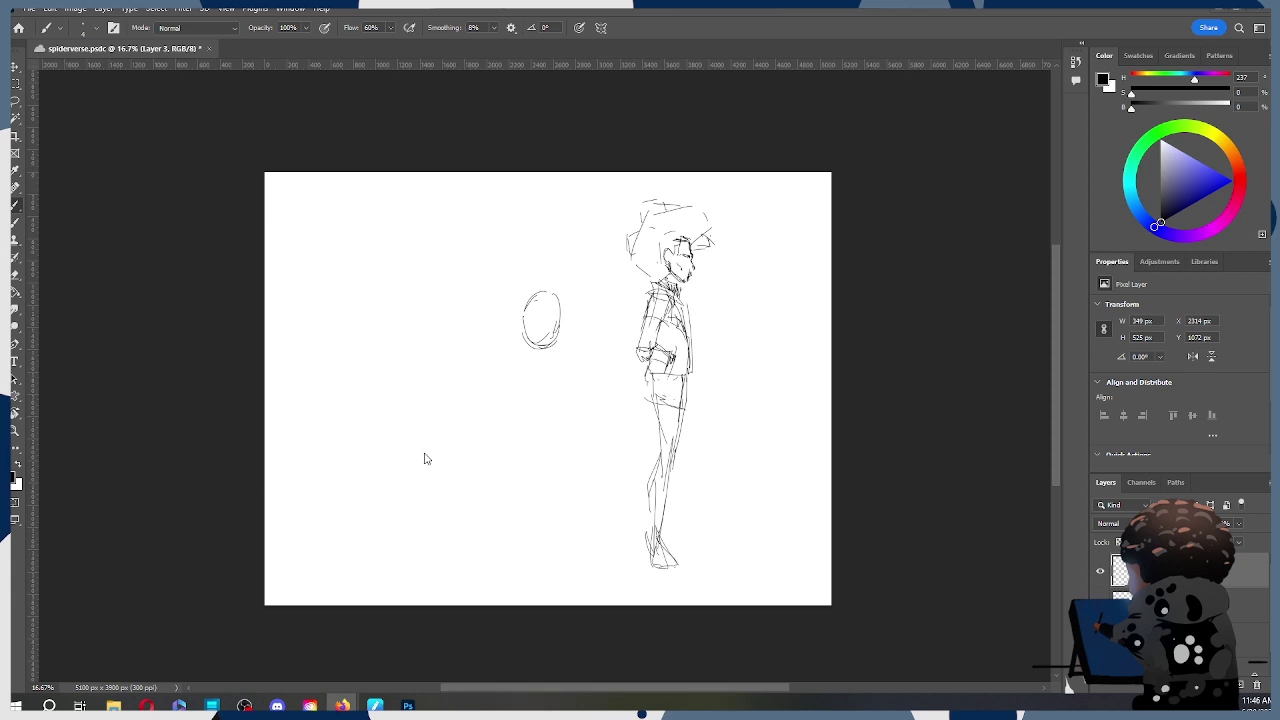
{"action": "left_click", "coordinate": [735, 266]}
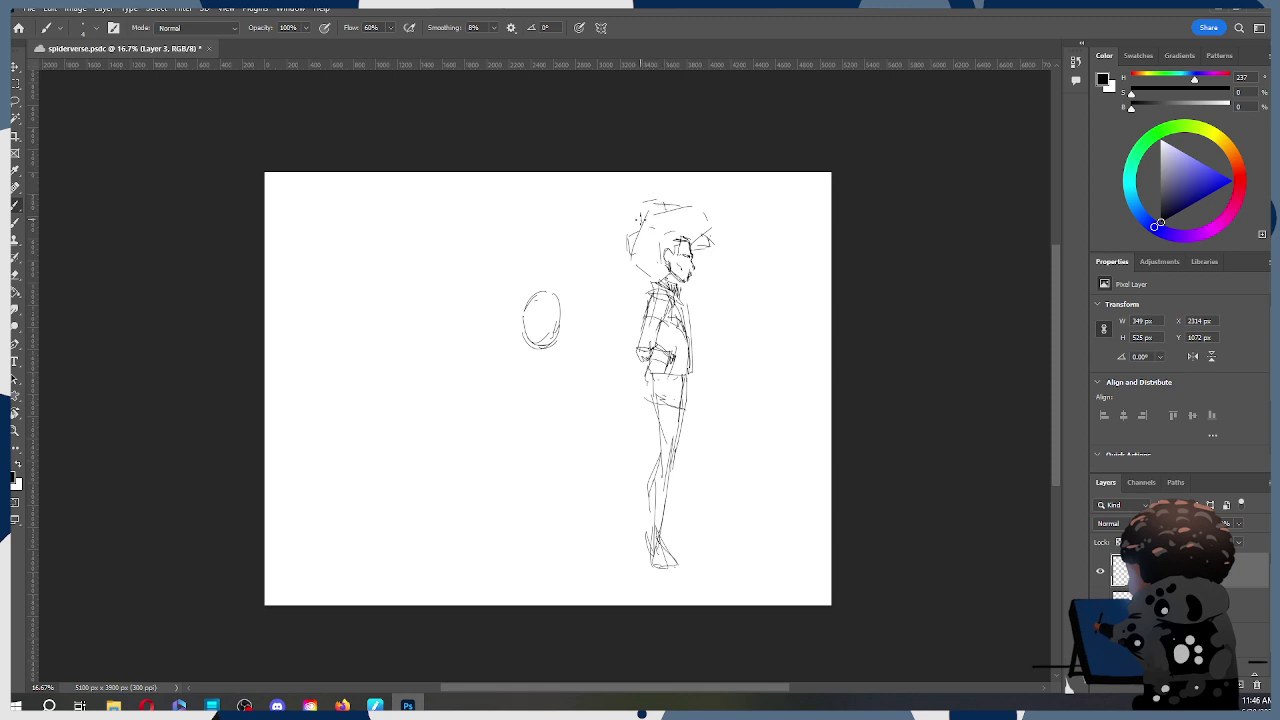
Step: Sketch a rounded hair mass at the back of the figure's head and add strokes at the shoulder
{"action": "mouse_move", "coordinate": [624, 219]}
{"action": "left_mouse_down"}
{"action": "mouse_move", "coordinate": [620, 236]}
{"action": "mouse_move", "coordinate": [642, 238]}
{"action": "mouse_move", "coordinate": [645, 222]}
{"action": "left_mouse_up"}
{"action": "key", "text": "ctrl+z"}
{"action": "key", "text": "ctrl+z"}
{"action": "mouse_move", "coordinate": [618, 222]}
{"action": "left_mouse_down"}
{"action": "mouse_move", "coordinate": [620, 239]}
{"action": "mouse_move", "coordinate": [640, 237]}
{"action": "left_mouse_up"}
{"action": "left_click", "coordinate": [619, 266]}
{"action": "left_click", "coordinate": [642, 230]}
{"action": "left_click", "coordinate": [647, 236]}
{"action": "left_click_drag", "start_coordinate": [662, 296], "coordinate": [674, 320]}
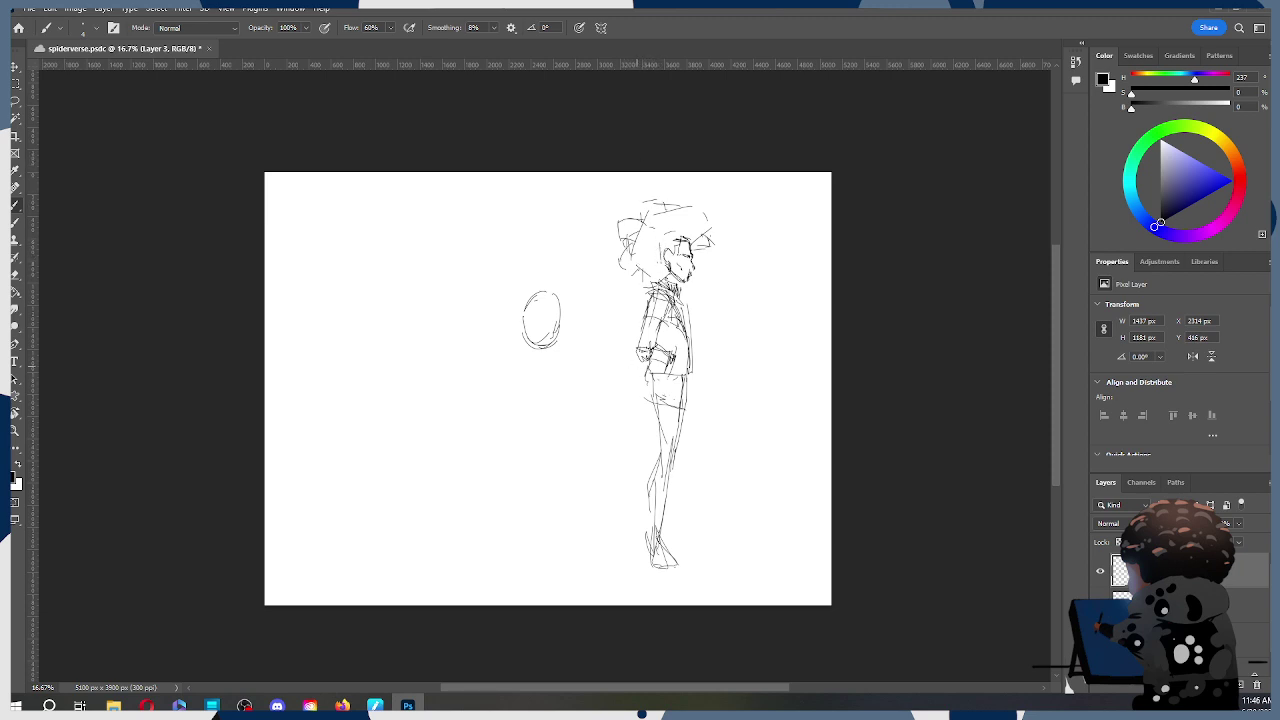
{"action": "mouse_move", "coordinate": [643, 362]}
{"action": "left_mouse_down"}
{"action": "mouse_move", "coordinate": [626, 410]}
{"action": "mouse_move", "coordinate": [648, 434]}
{"action": "mouse_move", "coordinate": [660, 416]}
{"action": "left_mouse_up"}
{"action": "mouse_move", "coordinate": [645, 362]}
{"action": "left_mouse_down"}
{"action": "mouse_move", "coordinate": [632, 390]}
{"action": "mouse_move", "coordinate": [642, 424]}
{"action": "mouse_move", "coordinate": [660, 416]}
{"action": "left_mouse_up"}
{"action": "key", "text": "ctrl+z"}
{"action": "key", "text": "ctrl+z"}
{"action": "key", "text": "ctrl+z"}
{"action": "key", "text": "ctrl+z"}
{"action": "key", "text": "ctrl+z"}
{"action": "mouse_move", "coordinate": [644, 358]}
{"action": "left_mouse_down"}
{"action": "mouse_move", "coordinate": [628, 403]}
{"action": "mouse_move", "coordinate": [649, 420]}
{"action": "mouse_move", "coordinate": [659, 412]}
{"action": "mouse_move", "coordinate": [597, 490]}
{"action": "mouse_move", "coordinate": [642, 424]}
{"action": "left_mouse_up"}
{"action": "key", "text": "ctrl+z"}
{"action": "key", "text": "ctrl+z"}
{"action": "key", "text": "ctrl+z"}
{"action": "key", "text": "ctrl+shift+z"}
{"action": "key", "text": "ctrl+shift+z"}
{"action": "key", "text": "ctrl+z"}
Step: Reduce the eraser to 20 px and compare the sketch with the new layer's strokes hidden and shown
{"action": "key", "text": "e"}
{"action": "scroll", "coordinate": [662, 280], "scroll_direction": "up", "scroll_amount": 1}
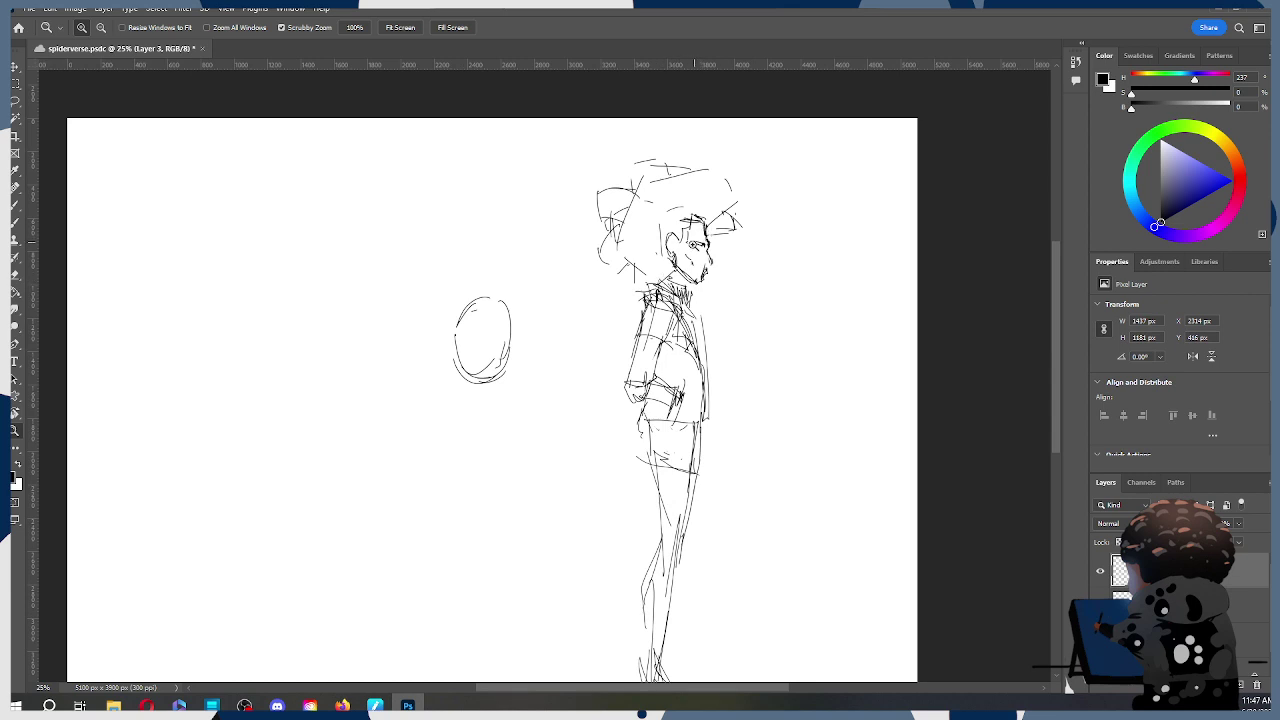
{"action": "key", "text": "bracketleft"}
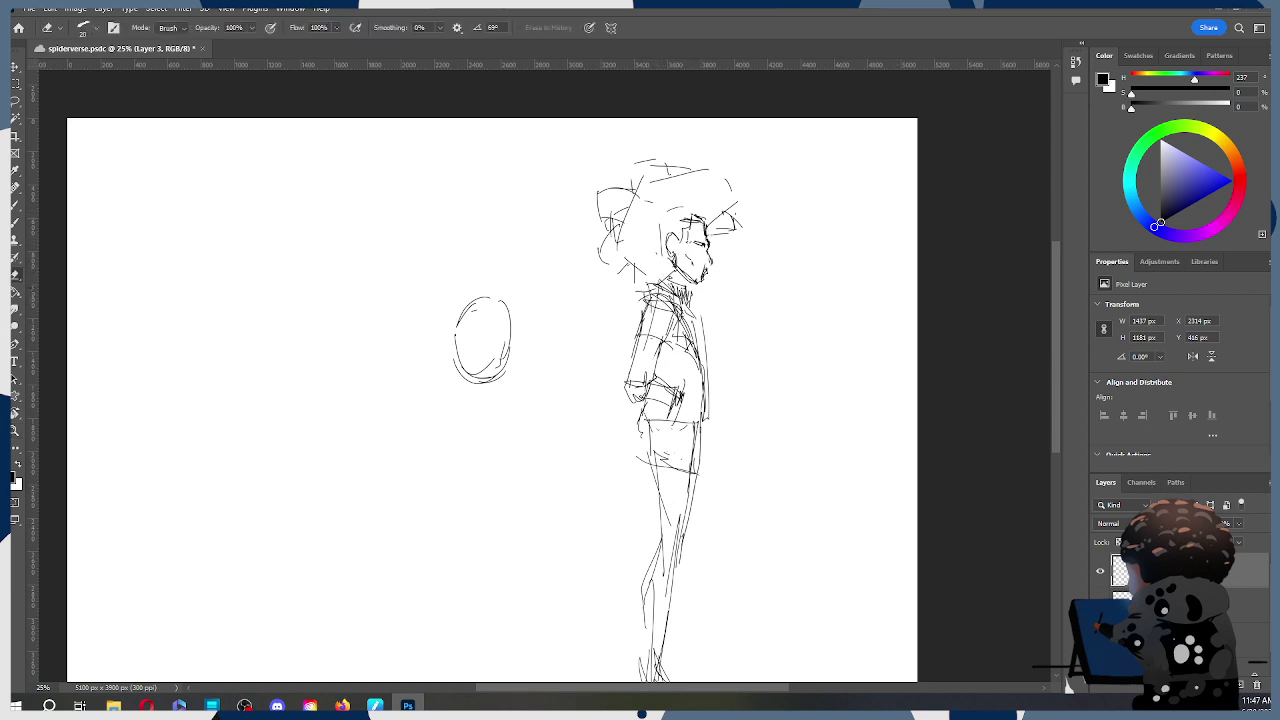
{"action": "left_click", "coordinate": [1104, 595]}
{"action": "left_click", "coordinate": [1104, 595]}
{"action": "left_click", "coordinate": [1104, 595]}
{"action": "left_click", "coordinate": [1104, 595]}
{"action": "left_click", "coordinate": [1102, 585]}
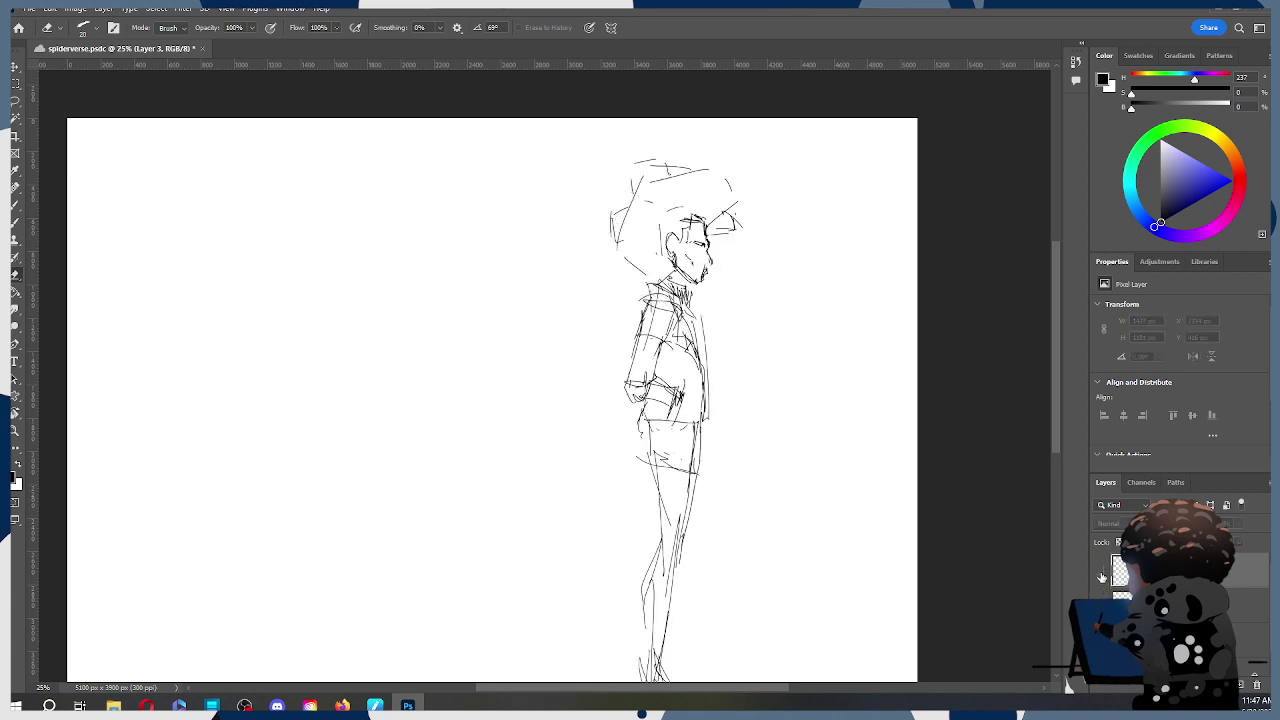
{"action": "left_click", "coordinate": [1101, 575]}
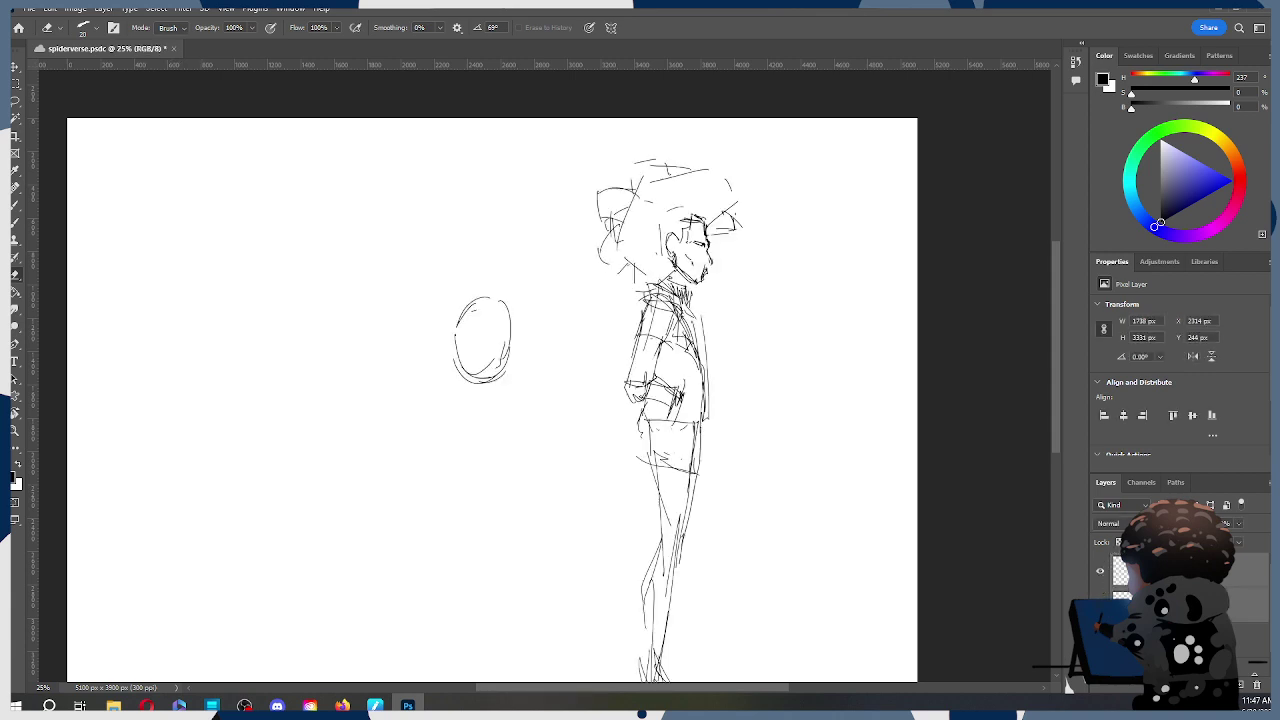
Step: Merge the new sketch layer with the figure's layer
{"action": "right_click", "coordinate": [1112, 572]}
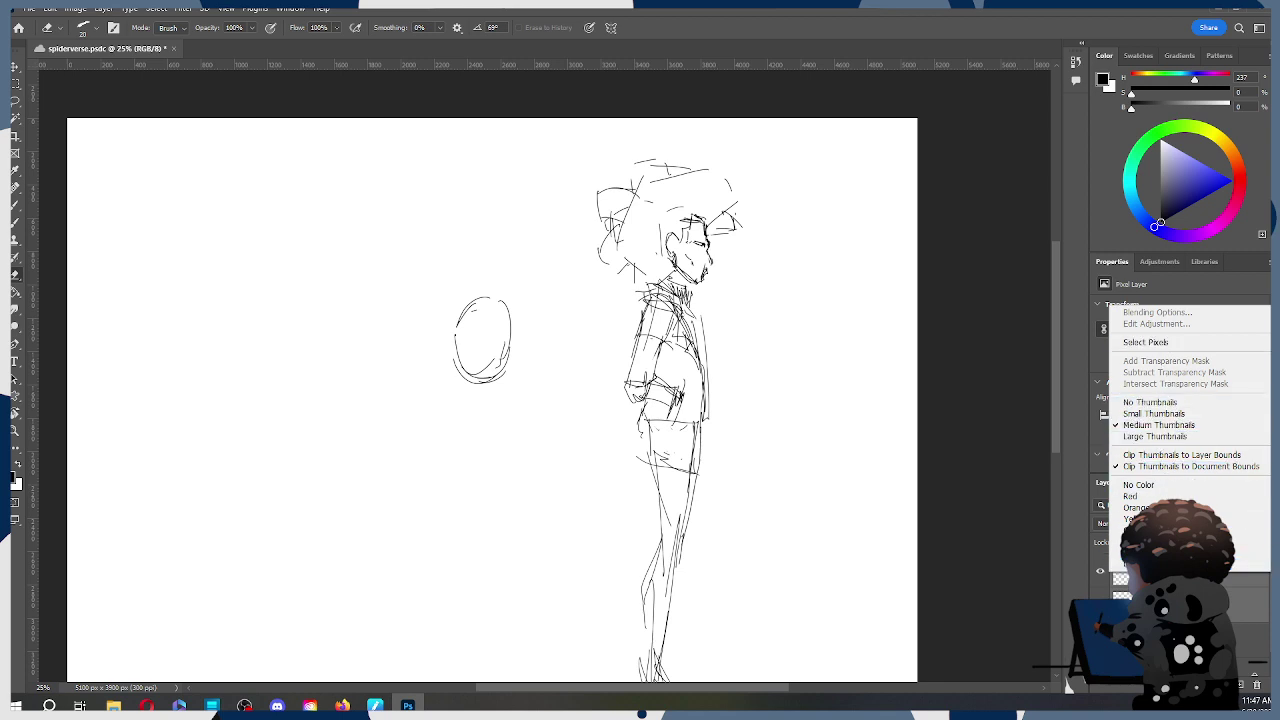
{"action": "right_click", "coordinate": [1180, 604]}
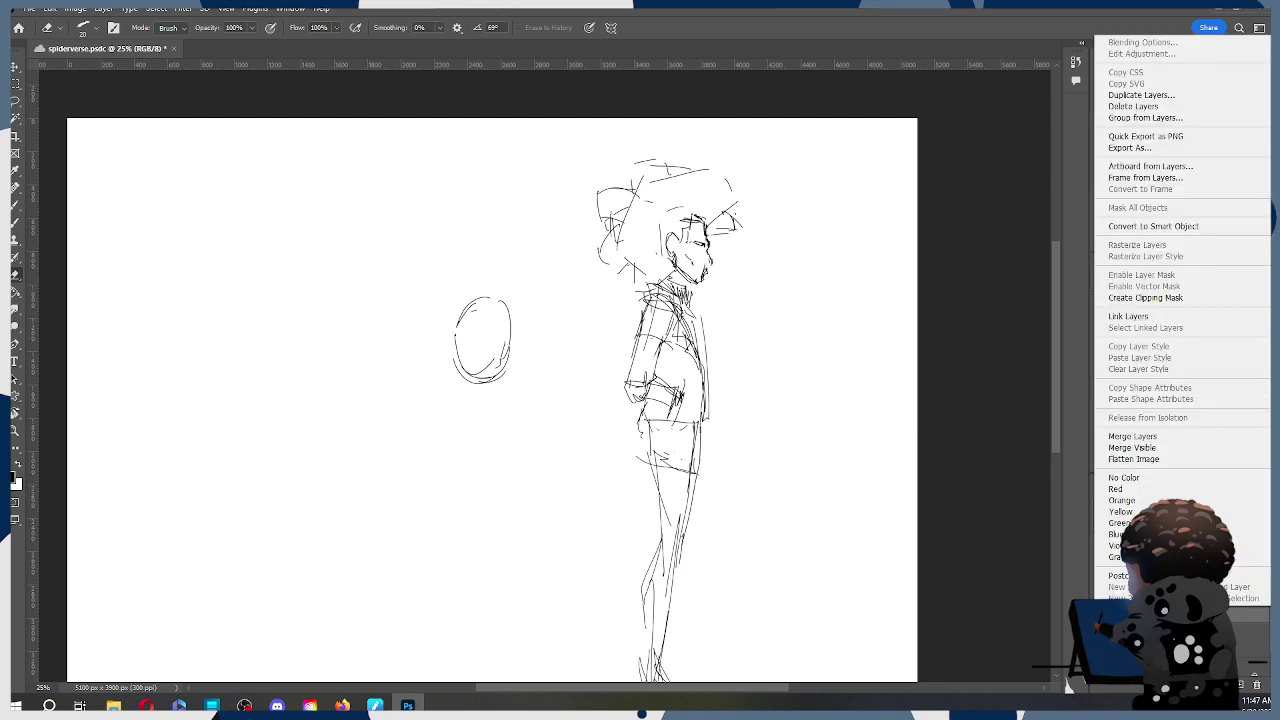
{"action": "left_click", "coordinate": [1154, 440]}
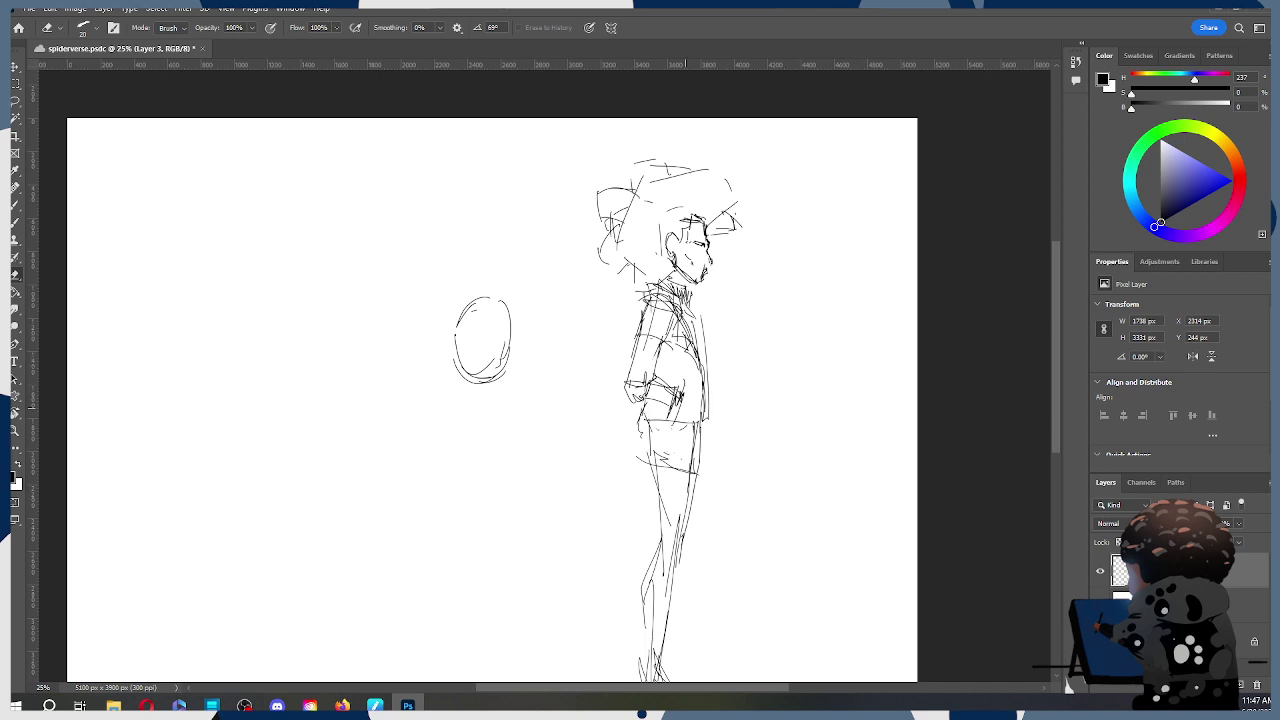
Step: Lasso the oval head, move it to its own layer with Layer Via Cut, and reselect the figure's layer
{"action": "key", "text": "l"}
{"action": "mouse_move", "coordinate": [503, 290]}
{"action": "left_mouse_down"}
{"action": "mouse_move", "coordinate": [558, 333]}
{"action": "mouse_move", "coordinate": [504, 316]}
{"action": "left_mouse_up"}
{"action": "right_click", "coordinate": [506, 341]}
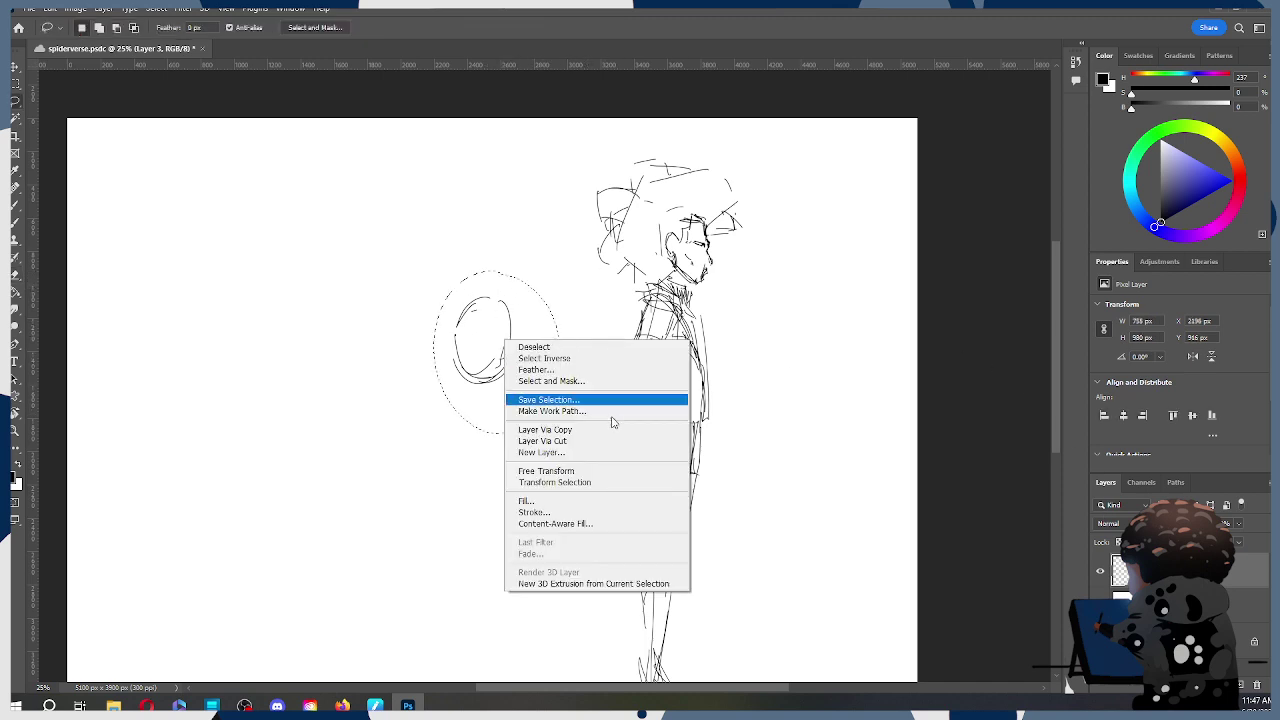
{"action": "left_click", "coordinate": [585, 441]}
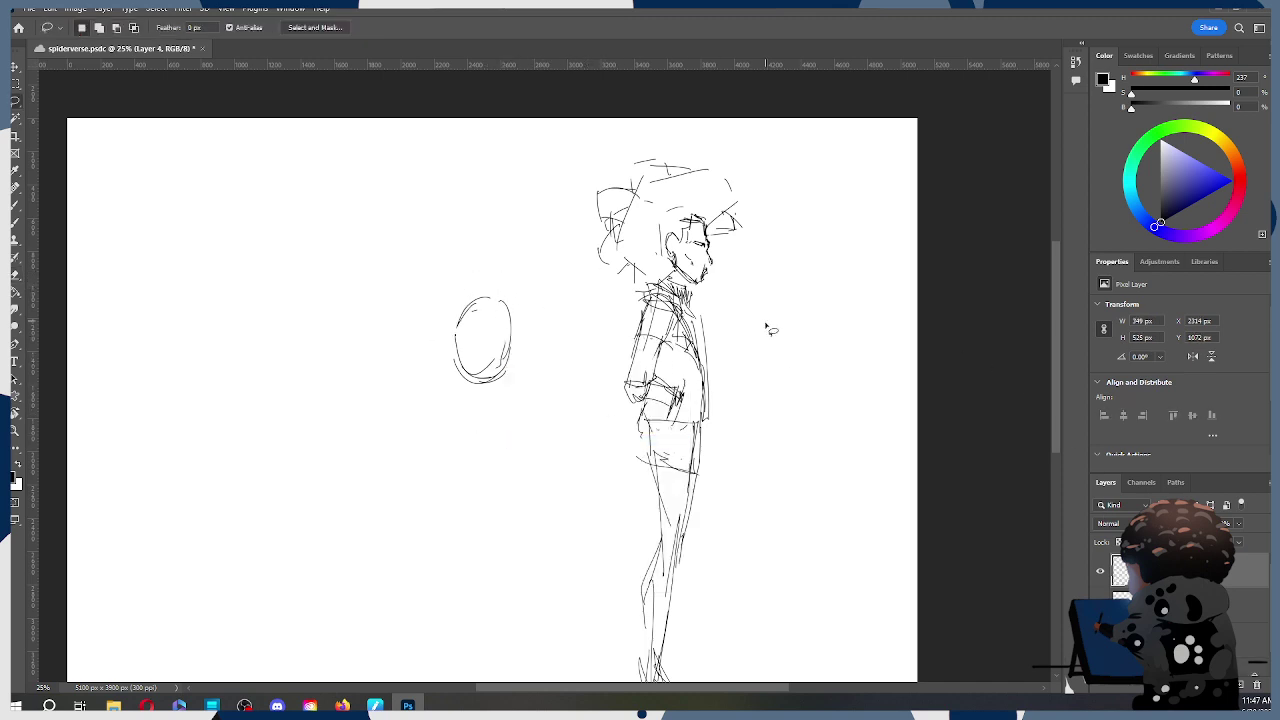
{"action": "left_click", "coordinate": [1240, 604]}
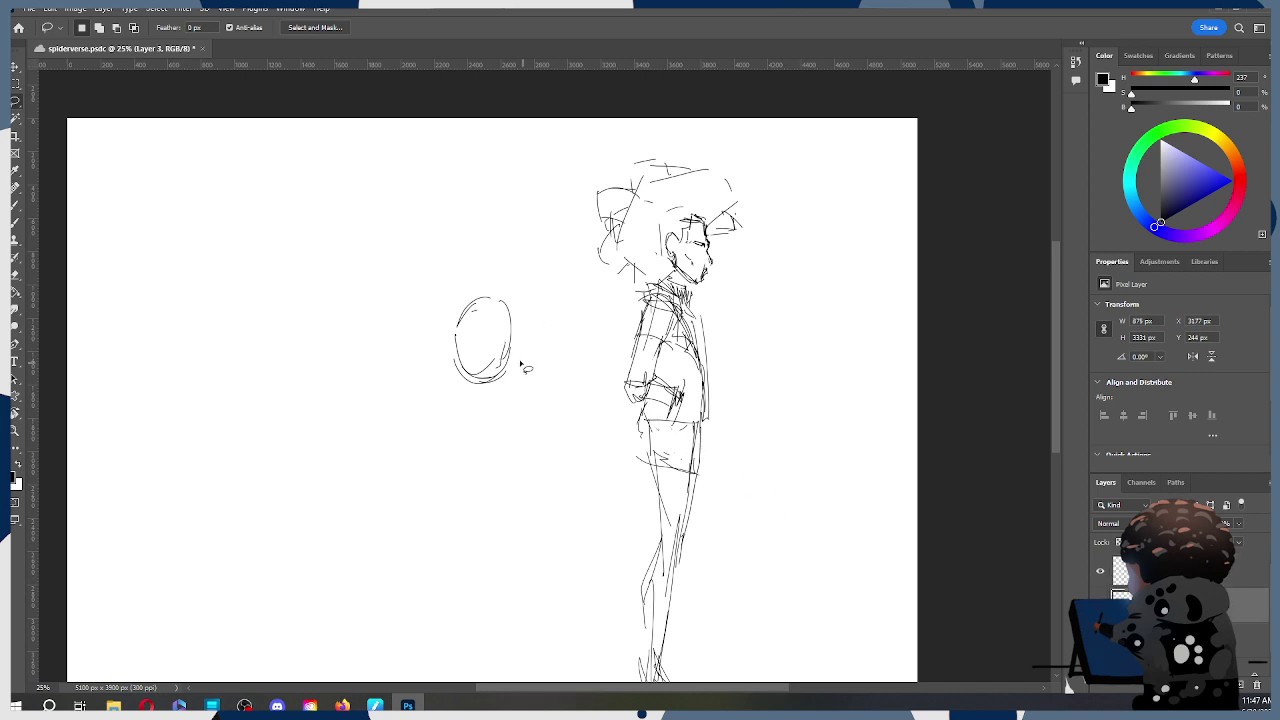
Step: Clean up and redraw the lines around the jacket's collar and shoulder
{"action": "key", "text": "e"}
{"action": "key", "text": "b"}
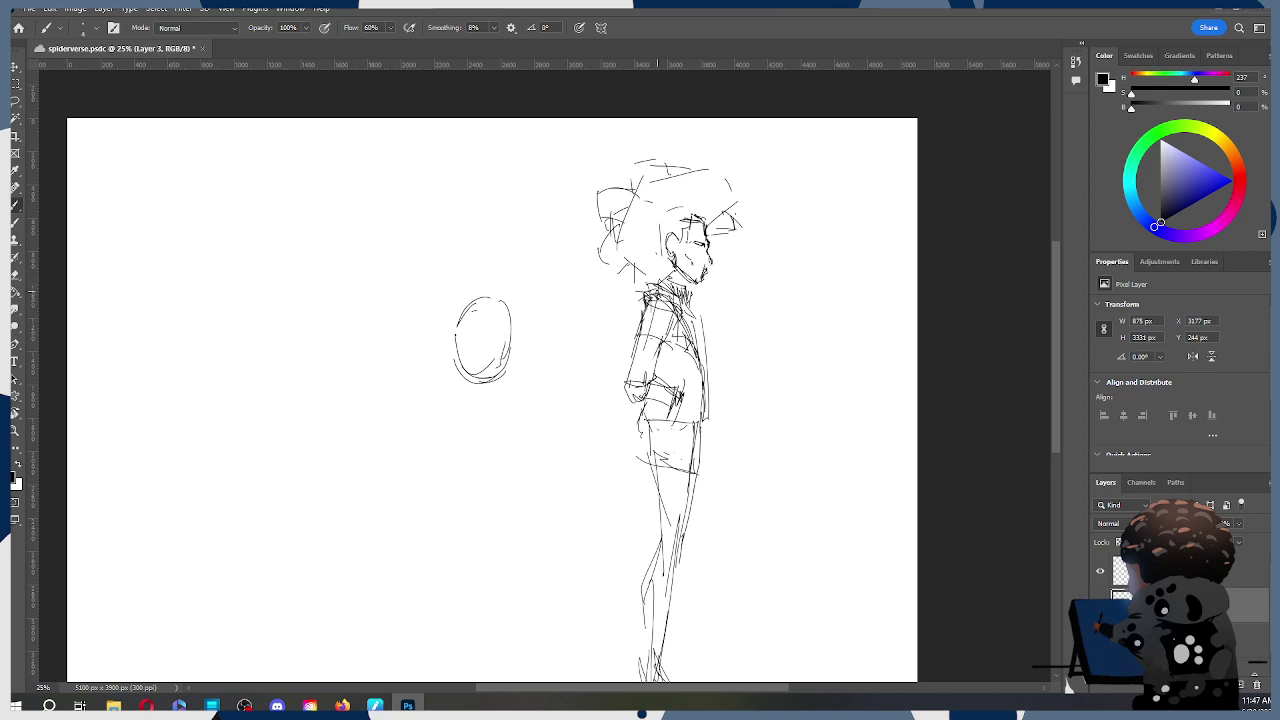
{"action": "key", "text": "e"}
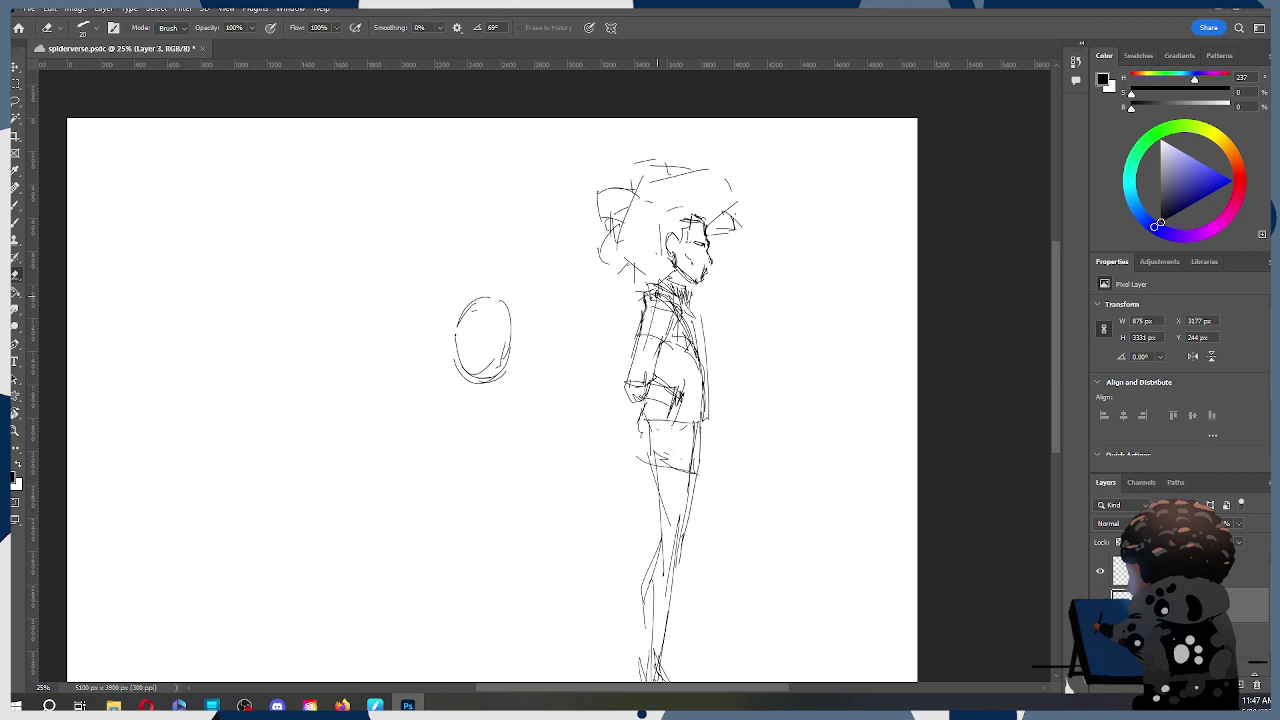
{"action": "key", "text": "b"}
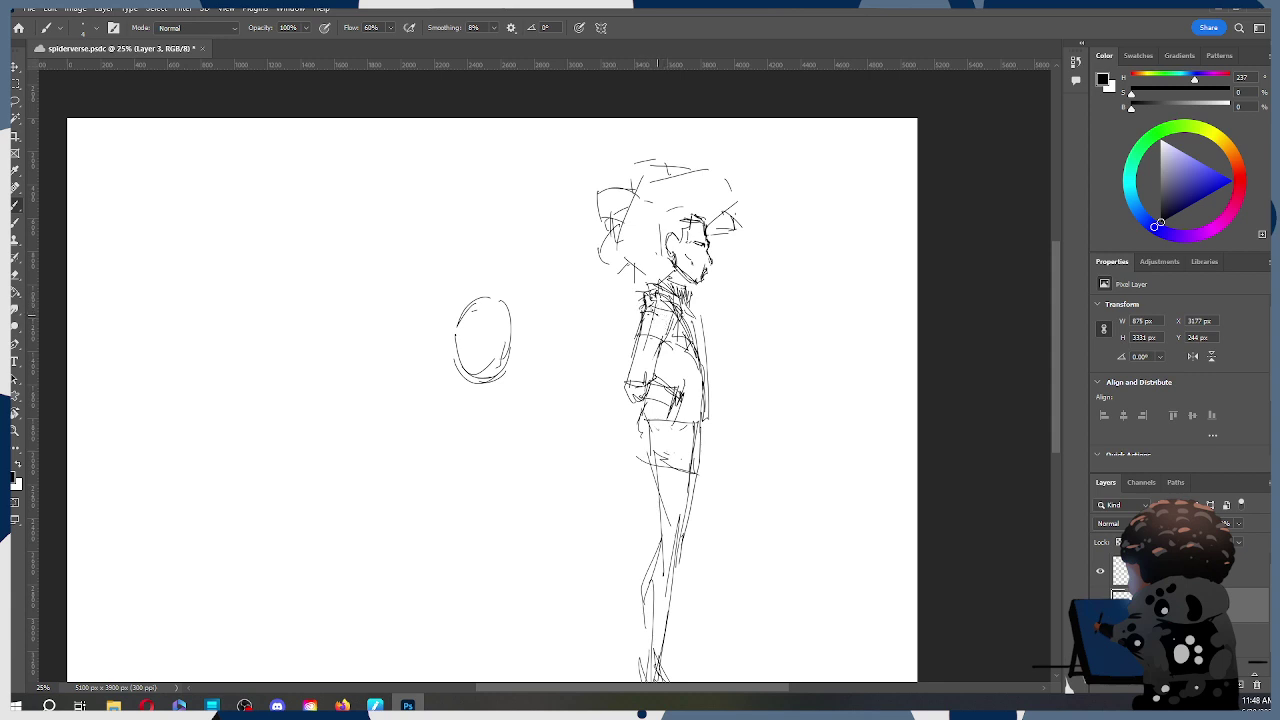
{"action": "left_click_drag", "start_coordinate": [663, 322], "coordinate": [667, 334]}
Step: Lasso the head and hair, rotate them about 5.7° clockwise and shift them about 28 px forward
{"action": "key", "text": "z"}
{"action": "left_click", "coordinate": [704, 284], "text": "alt"}
{"action": "left_click", "coordinate": [720, 259]}
{"action": "left_click", "coordinate": [720, 260]}
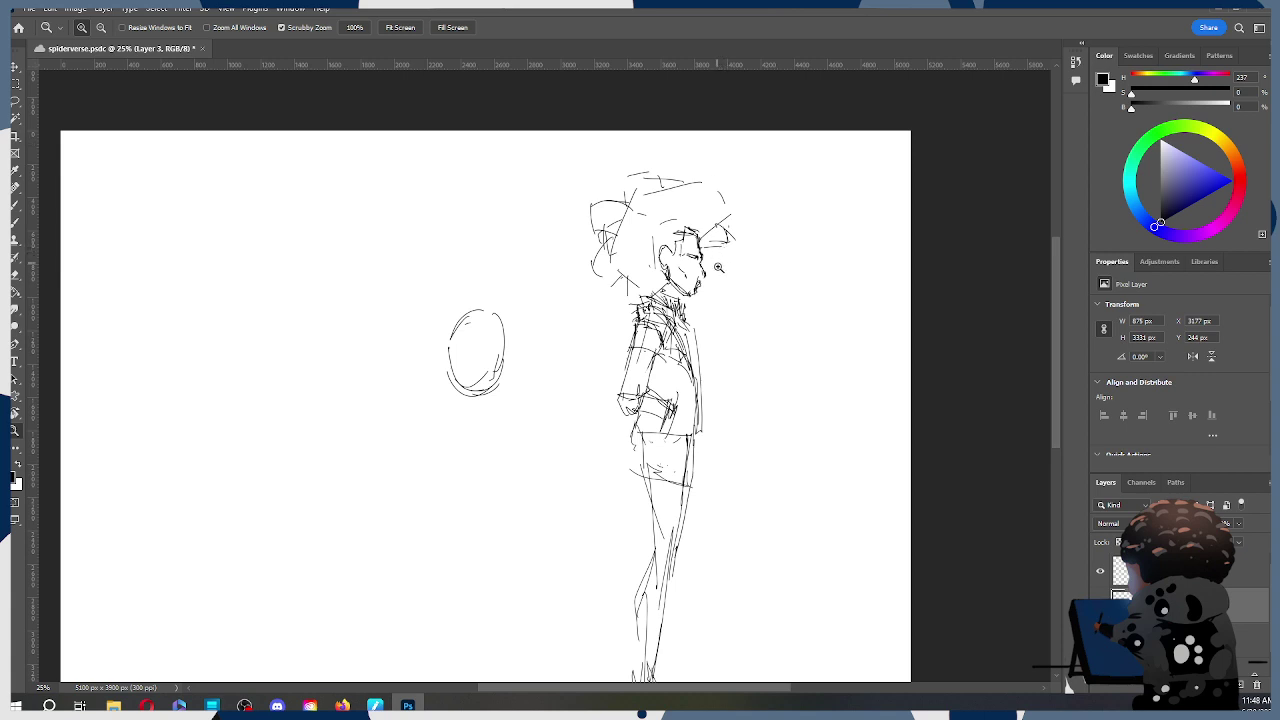
{"action": "key", "text": "l"}
{"action": "mouse_move", "coordinate": [745, 178]}
{"action": "left_mouse_down"}
{"action": "mouse_move", "coordinate": [747, 258]}
{"action": "mouse_move", "coordinate": [709, 314]}
{"action": "mouse_move", "coordinate": [565, 299]}
{"action": "mouse_move", "coordinate": [600, 163]}
{"action": "mouse_move", "coordinate": [778, 210]}
{"action": "left_mouse_up"}
{"action": "key", "text": "ctrl+t"}
{"action": "left_click_drag", "start_coordinate": [800, 135], "coordinate": [808, 149]}
{"action": "left_click_drag", "start_coordinate": [719, 236], "coordinate": [726, 238]}
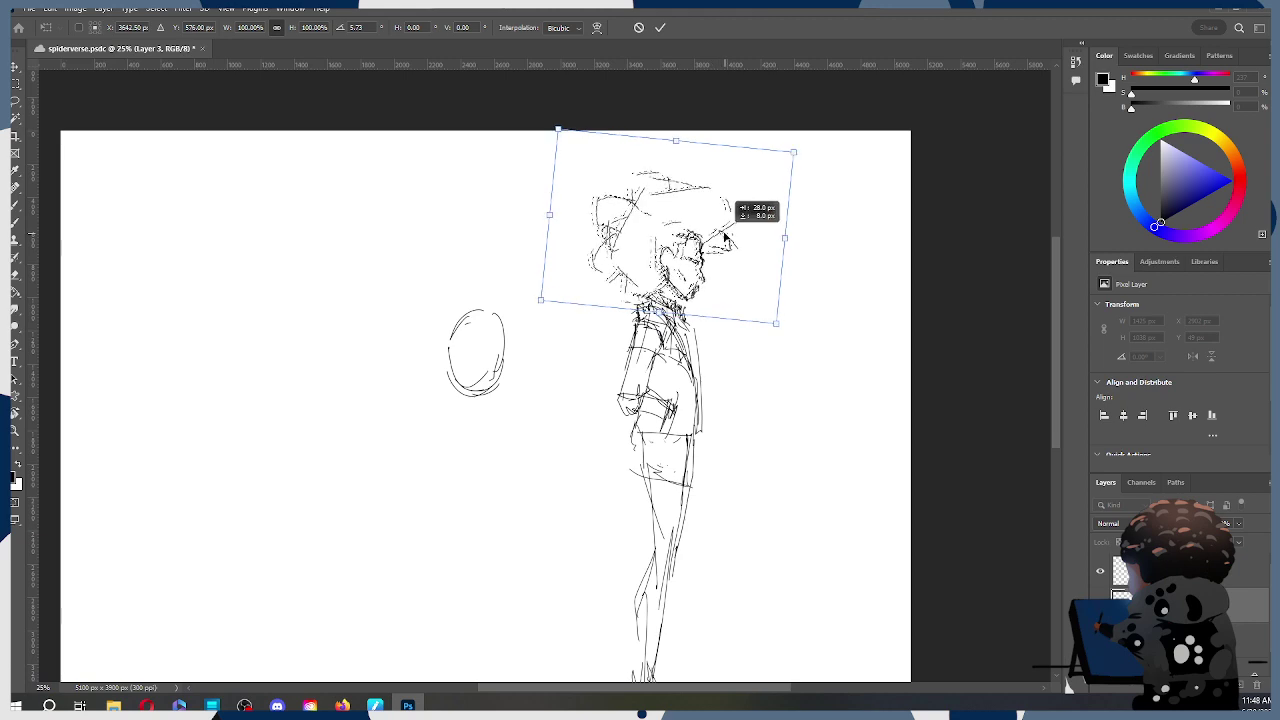
{"action": "key", "text": "Return"}
Step: Draw a fuller outer outline along the back of the sleeve and down to the jacket's hem
{"action": "mouse_move", "coordinate": [759, 342]}
{"action": "left_mouse_down"}
{"action": "mouse_move", "coordinate": [789, 234]}
{"action": "mouse_move", "coordinate": [757, 267]}
{"action": "left_mouse_up"}
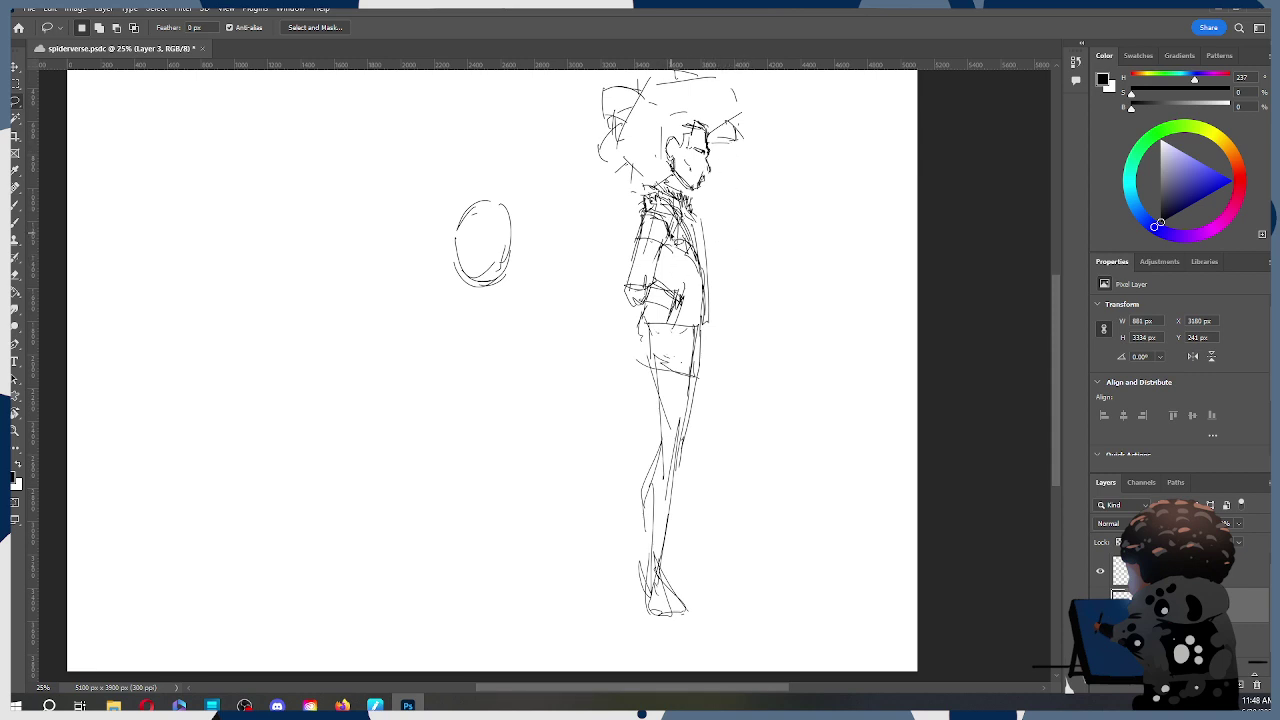
{"action": "key", "text": "b"}
{"action": "left_click_drag", "start_coordinate": [692, 272], "coordinate": [684, 328]}
{"action": "left_click_drag", "start_coordinate": [644, 212], "coordinate": [620, 284]}
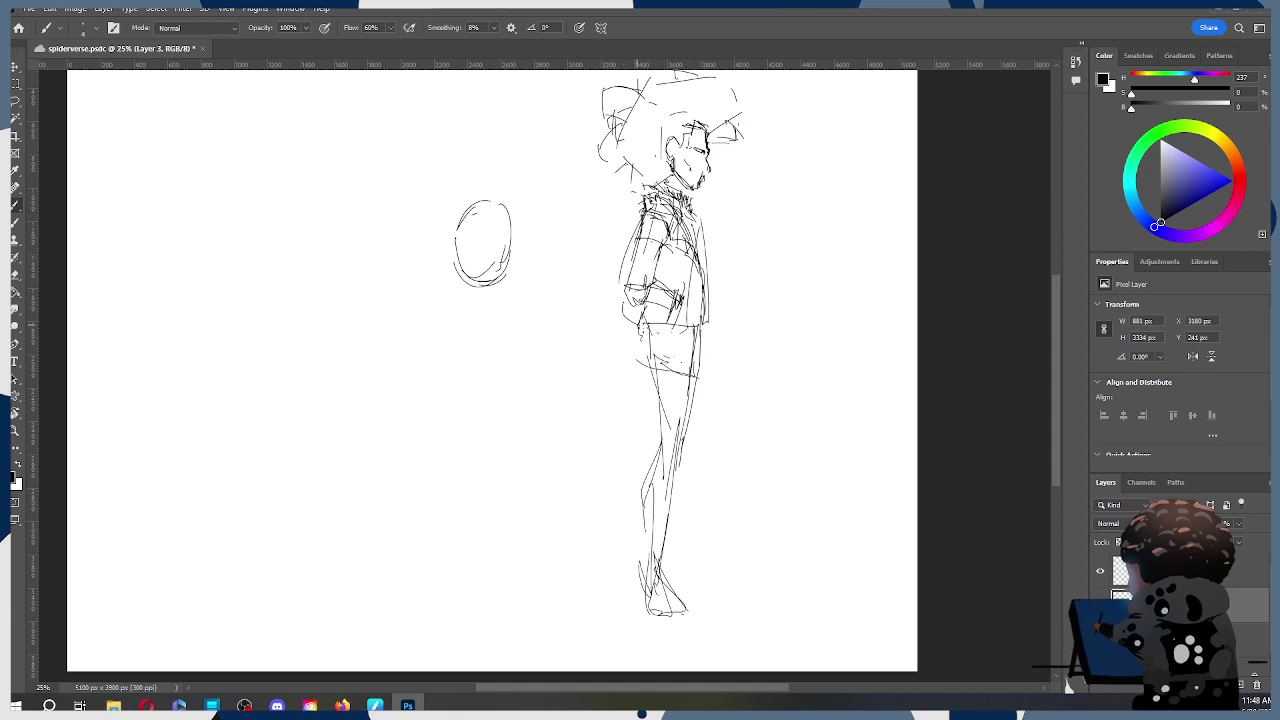
Step: Try to redraw the jacket's front edge closer to the body and erase the outer front line
{"action": "left_click_drag", "start_coordinate": [697, 224], "coordinate": [691, 294]}
{"action": "key", "text": "e"}
{"action": "left_click_drag", "start_coordinate": [703, 224], "coordinate": [706, 320]}
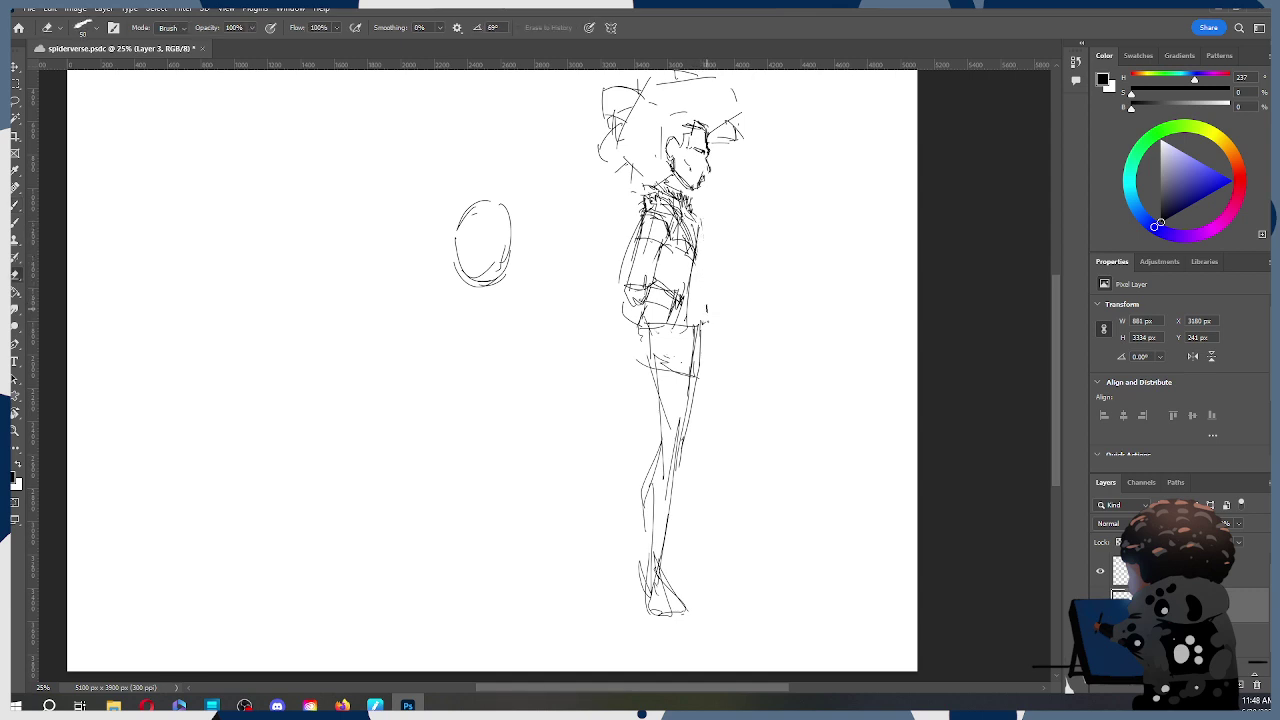
Step: Try to lasso the hips and thighs and shift them slightly backward and up
{"action": "key", "text": "l"}
{"action": "mouse_move", "coordinate": [716, 305]}
{"action": "left_mouse_down"}
{"action": "mouse_move", "coordinate": [686, 614]}
{"action": "mouse_move", "coordinate": [619, 622]}
{"action": "mouse_move", "coordinate": [588, 541]}
{"action": "mouse_move", "coordinate": [617, 443]}
{"action": "mouse_move", "coordinate": [702, 425]}
{"action": "mouse_move", "coordinate": [646, 423]}
{"action": "mouse_move", "coordinate": [621, 360]}
{"action": "mouse_move", "coordinate": [756, 258]}
{"action": "left_mouse_up"}
{"action": "left_click", "coordinate": [742, 296]}
{"action": "key", "text": "ctrl+t"}
{"action": "left_click_drag", "start_coordinate": [702, 350], "coordinate": [696, 342]}
{"action": "left_click", "coordinate": [660, 28]}
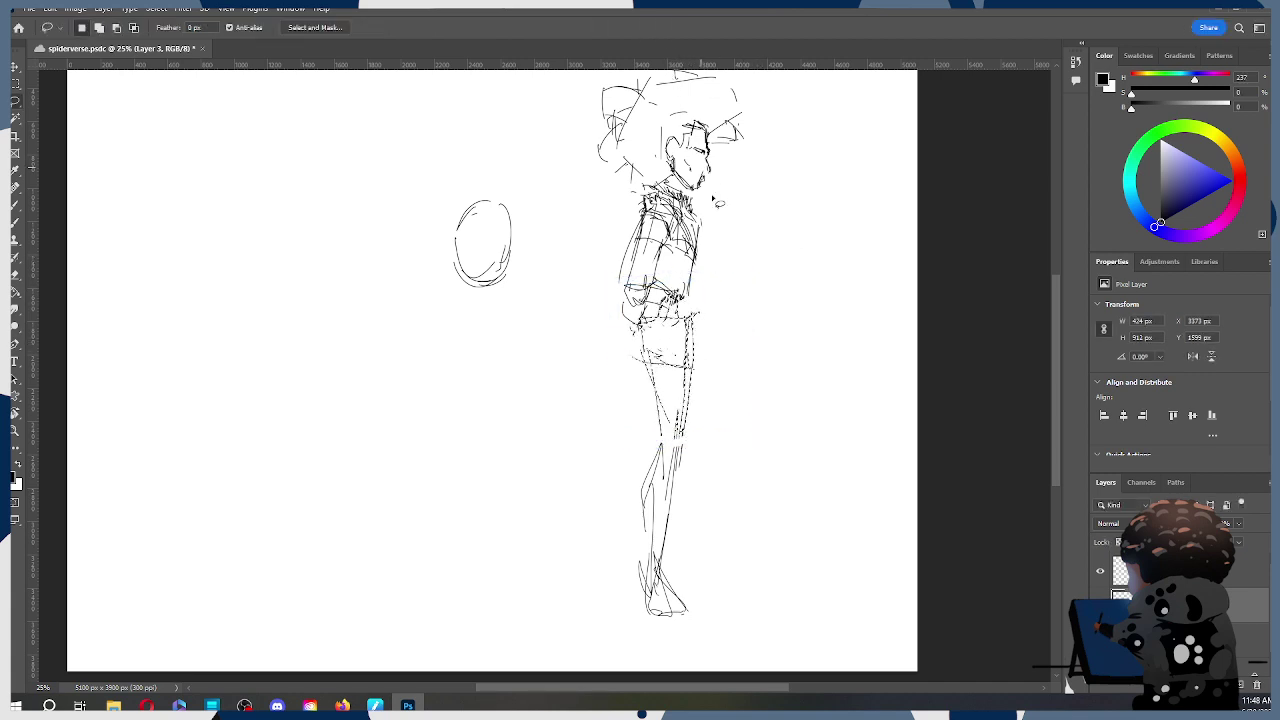
Step: Undo the hip shift and the jacket front changes, keeping the fuller sleeve outline
{"action": "key", "text": "z"}
{"action": "left_click", "coordinate": [742, 297], "text": "alt"}
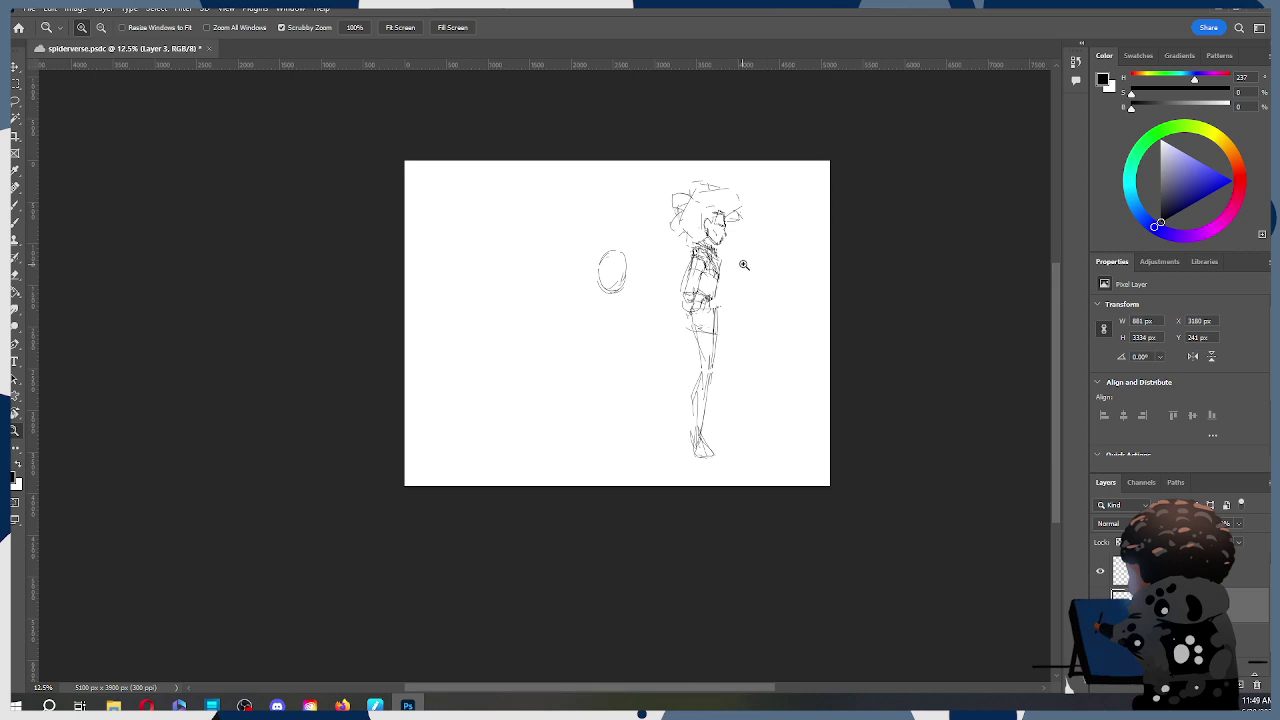
{"action": "left_click", "coordinate": [741, 269]}
{"action": "key", "text": "ctrl+z"}
{"action": "key", "text": "ctrl+z"}
{"action": "key", "text": "ctrl+z"}
{"action": "key", "text": "ctrl+z"}
{"action": "key", "text": "ctrl+z"}
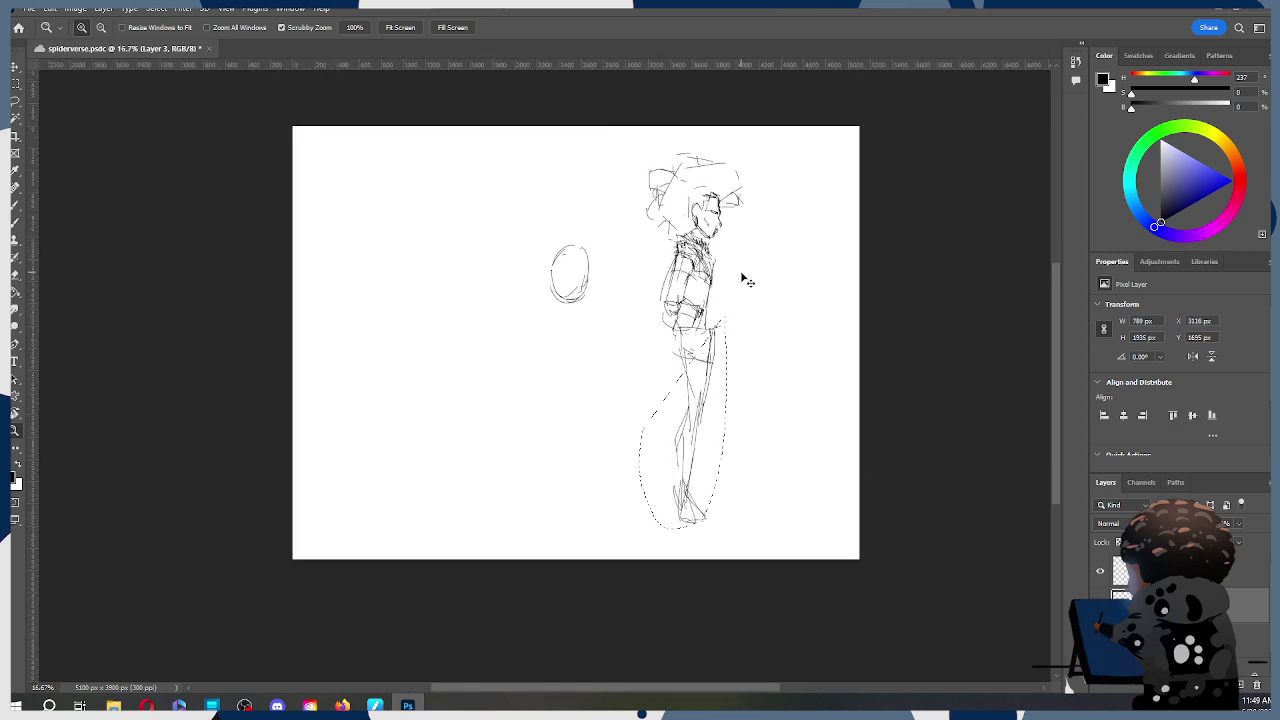
{"action": "key", "text": "ctrl+z"}
{"action": "key", "text": "ctrl+z"}
{"action": "key", "text": "ctrl+z"}
{"action": "key", "text": "ctrl+z"}
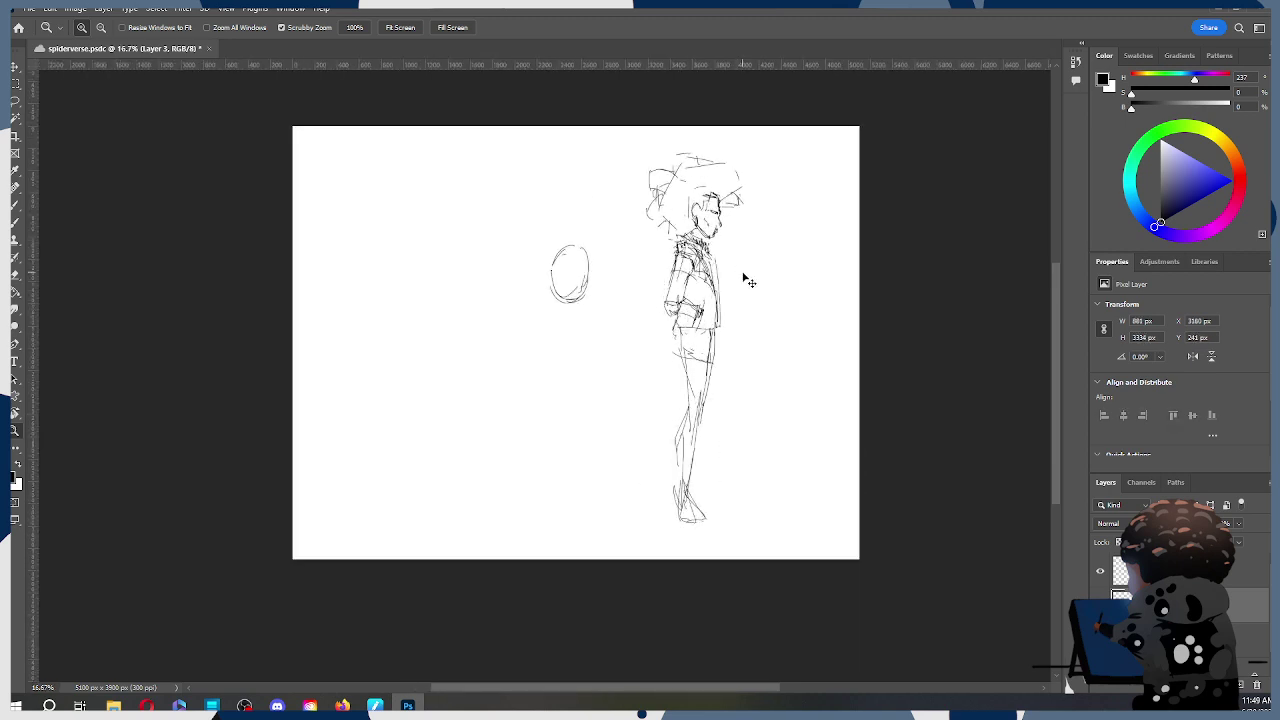
{"action": "key", "text": "shift+ctrl+z"}
{"action": "key", "text": "shift+ctrl+z"}
{"action": "key", "text": "shift+ctrl+z"}
{"action": "left_click", "coordinate": [731, 283]}
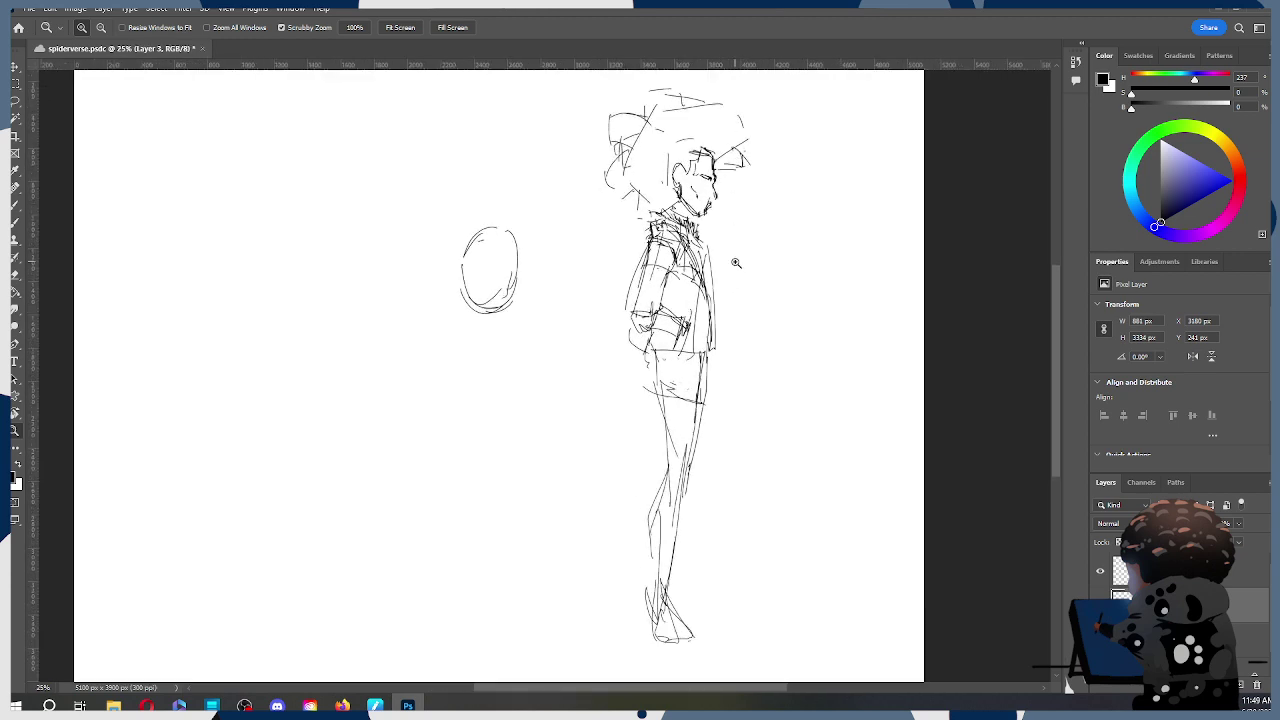
Step: Erase the jacket's outer front line and thin out the outer line along the back of the sleeve
{"action": "key", "text": "e"}
{"action": "left_click_drag", "start_coordinate": [712, 250], "coordinate": [714, 350]}
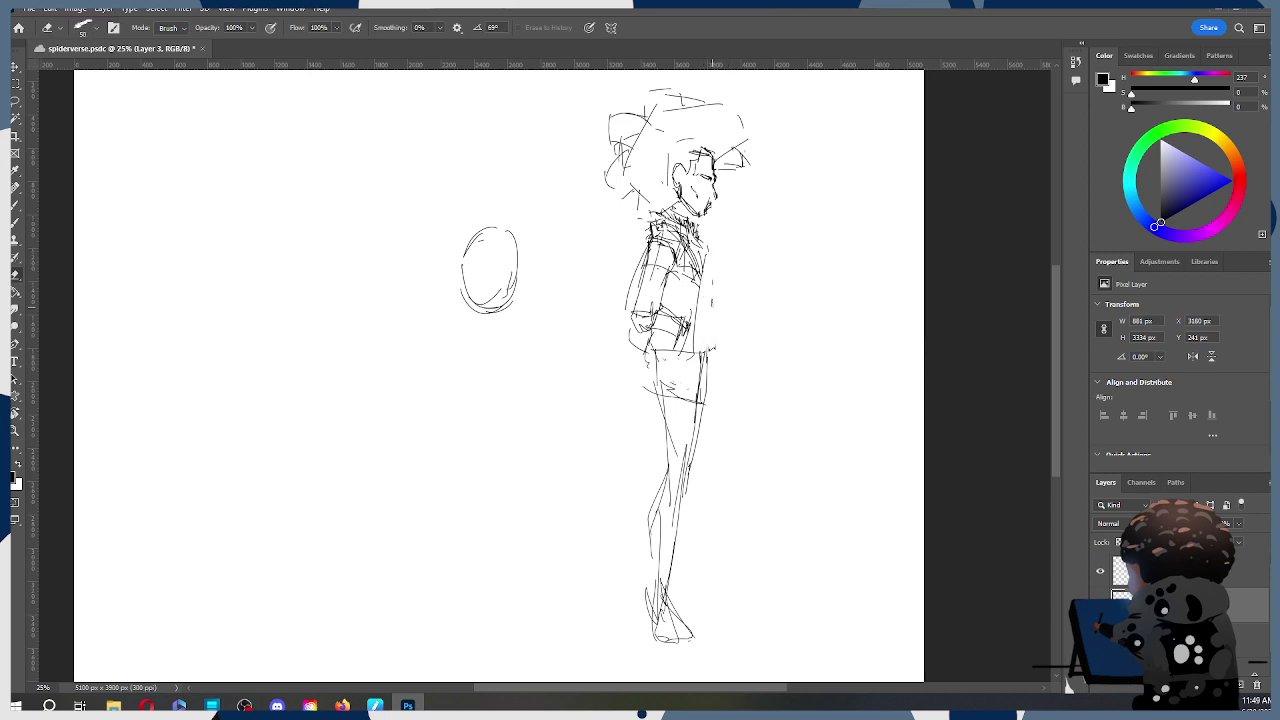
{"action": "left_click_drag", "start_coordinate": [647, 258], "coordinate": [631, 322]}
{"action": "key", "text": "ctrl+z"}
{"action": "left_click_drag", "start_coordinate": [644, 264], "coordinate": [623, 328]}
{"action": "key", "text": "b"}
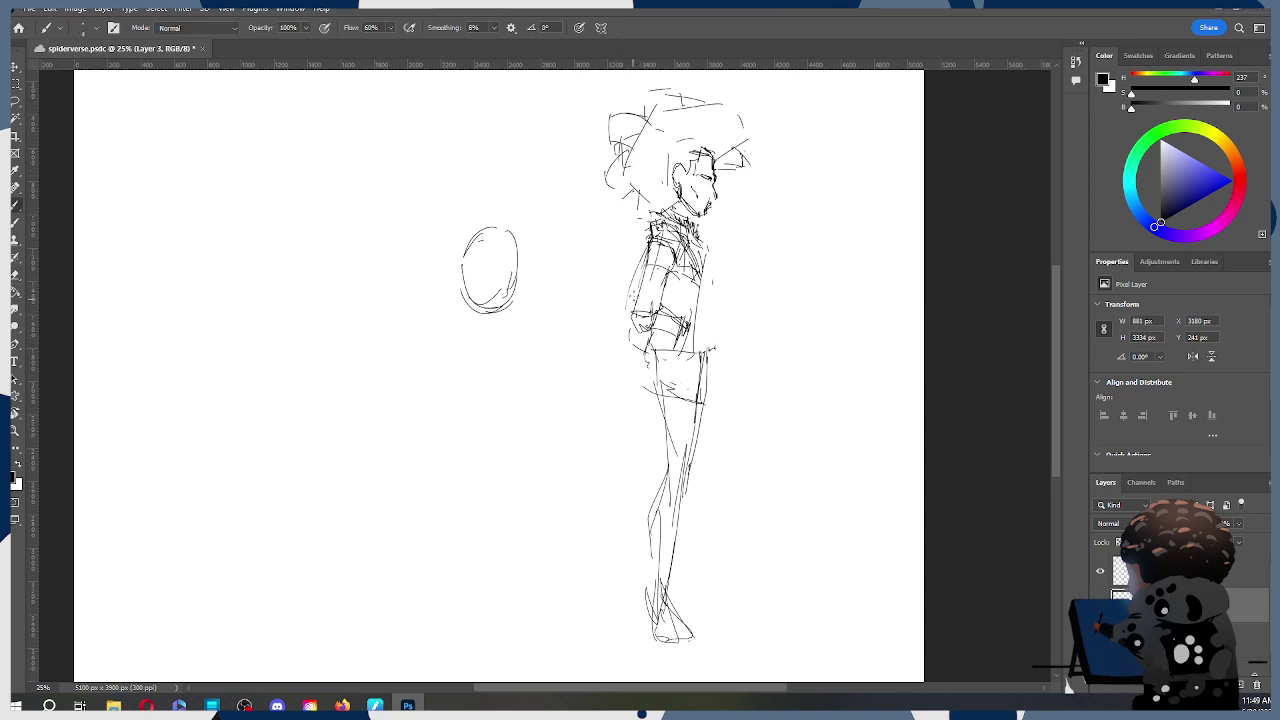
Step: Redraw the back of the sleeve down to the jacket's hem and the front edge closer to the body
{"action": "mouse_move", "coordinate": [641, 255]}
{"action": "left_mouse_down"}
{"action": "mouse_move", "coordinate": [631, 349]}
{"action": "mouse_move", "coordinate": [655, 350]}
{"action": "mouse_move", "coordinate": [661, 432]}
{"action": "left_mouse_up"}
{"action": "left_click_drag", "start_coordinate": [695, 349], "coordinate": [689, 407]}
{"action": "key", "text": "ctrl+z"}
{"action": "key", "text": "ctrl+z"}
{"action": "left_click_drag", "start_coordinate": [700, 259], "coordinate": [707, 347]}
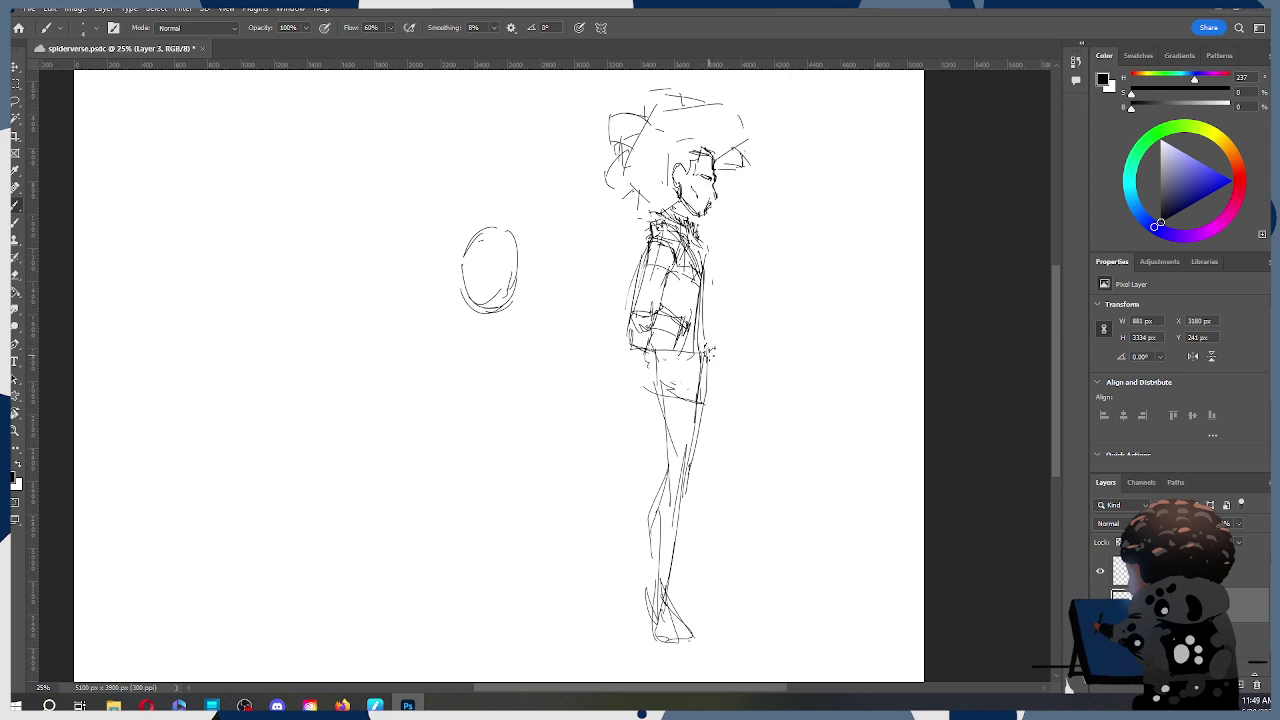
Step: Try to lasso the hips and legs, rotate them forward and shift them slightly under the jacket
{"action": "key", "text": "l"}
{"action": "mouse_move", "coordinate": [729, 357]}
{"action": "left_mouse_down"}
{"action": "mouse_move", "coordinate": [718, 629]}
{"action": "mouse_move", "coordinate": [636, 642]}
{"action": "mouse_move", "coordinate": [625, 468]}
{"action": "mouse_move", "coordinate": [637, 370]}
{"action": "mouse_move", "coordinate": [710, 350]}
{"action": "mouse_move", "coordinate": [731, 328]}
{"action": "left_mouse_up"}
{"action": "key", "text": "ctrl+t"}
{"action": "left_click_drag", "start_coordinate": [699, 411], "coordinate": [704, 405]}
{"action": "left_click_drag", "start_coordinate": [733, 331], "coordinate": [729, 329]}
{"action": "left_click_drag", "start_coordinate": [700, 395], "coordinate": [701, 396]}
{"action": "left_click_drag", "start_coordinate": [736, 331], "coordinate": [716, 326]}
{"action": "left_click_drag", "start_coordinate": [694, 445], "coordinate": [703, 438]}
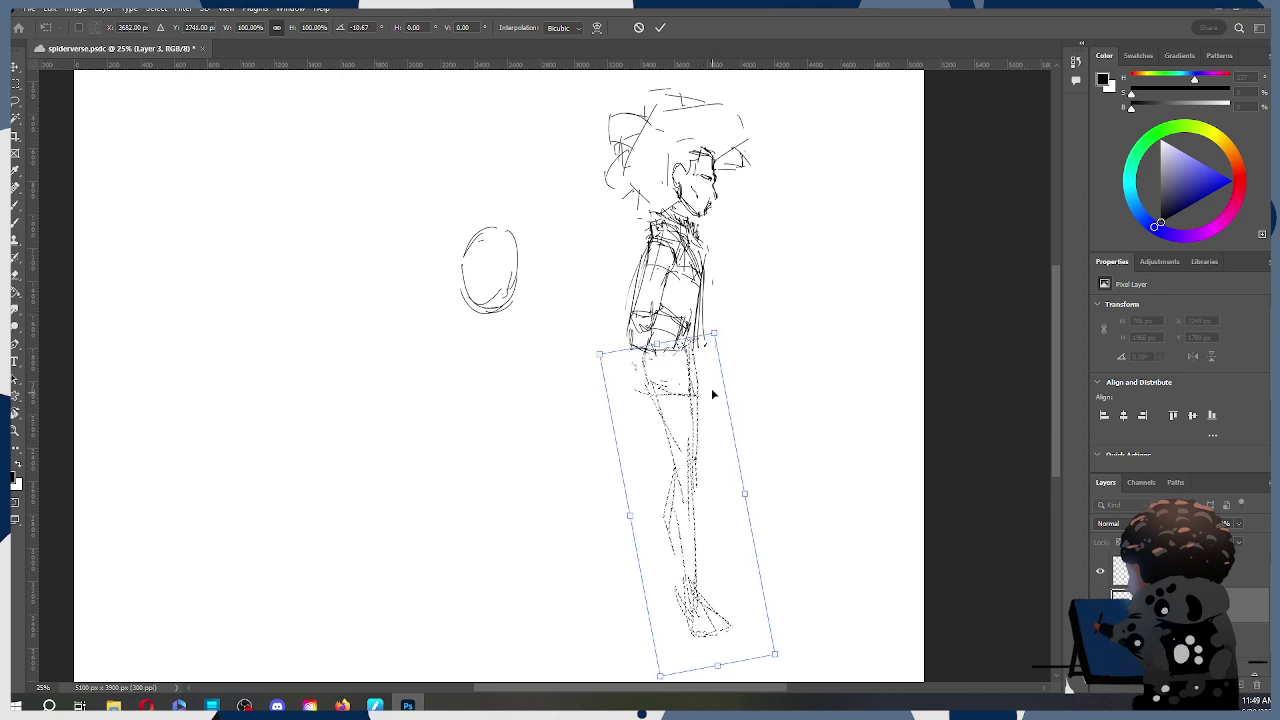
{"action": "key", "text": "Return"}
{"action": "key", "text": "ctrl+d"}
Step: Lasso the lower legs and feet, move them down to lengthen the legs, and sketch lines joining them at the knees
{"action": "key", "text": "z"}
{"action": "left_click", "coordinate": [763, 324], "text": "alt"}
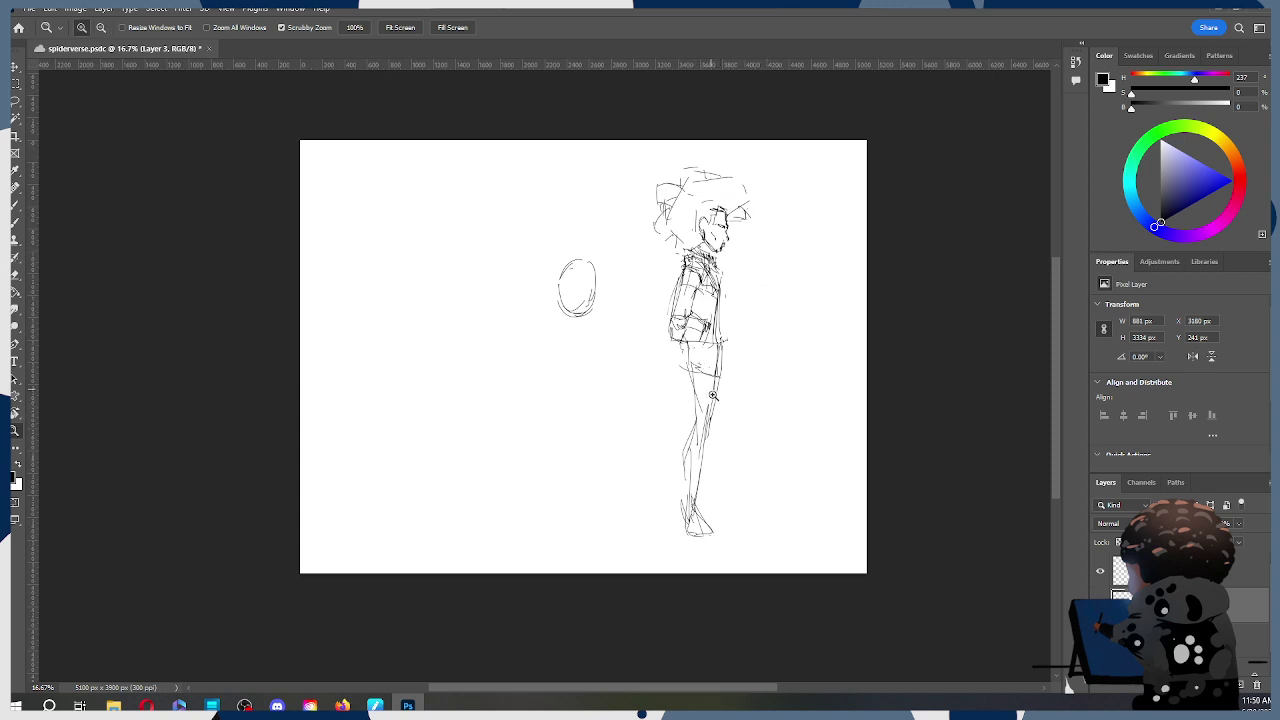
{"action": "key", "text": "l"}
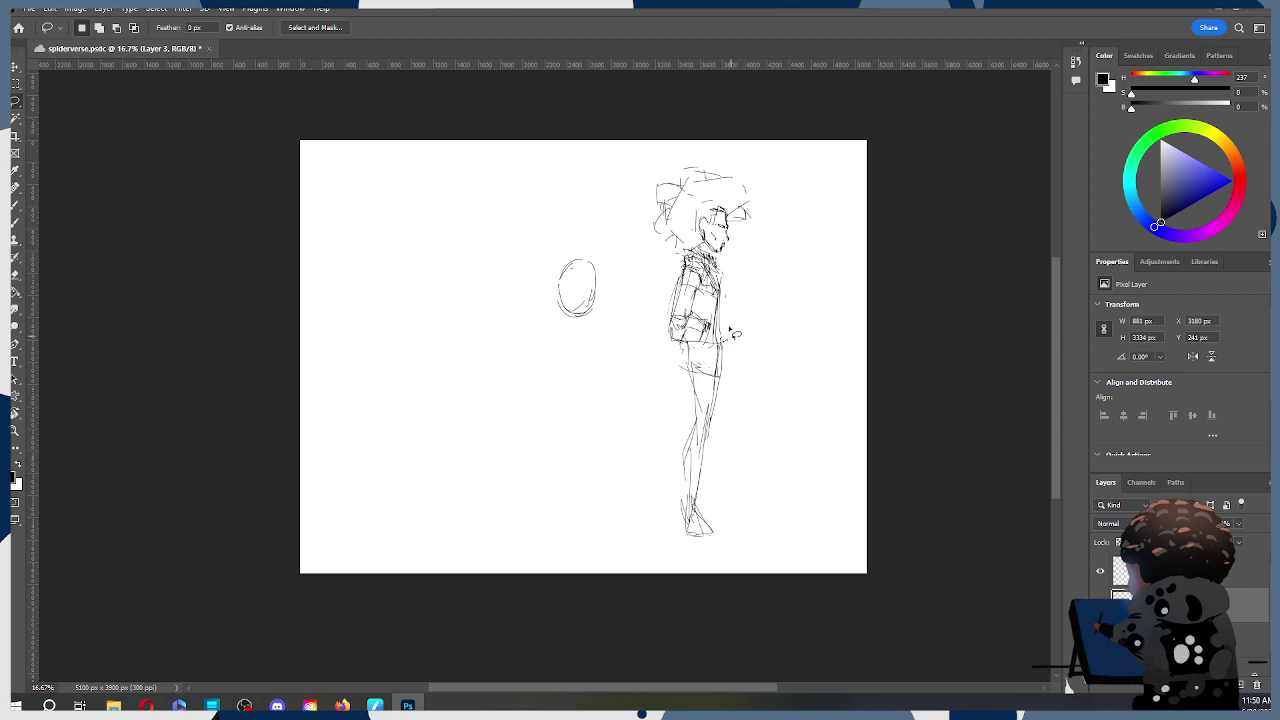
{"action": "mouse_move", "coordinate": [722, 487]}
{"action": "left_mouse_down"}
{"action": "mouse_move", "coordinate": [672, 458]}
{"action": "mouse_move", "coordinate": [715, 415]}
{"action": "mouse_move", "coordinate": [703, 462]}
{"action": "left_mouse_up"}
{"action": "key", "text": "ctrl+t"}
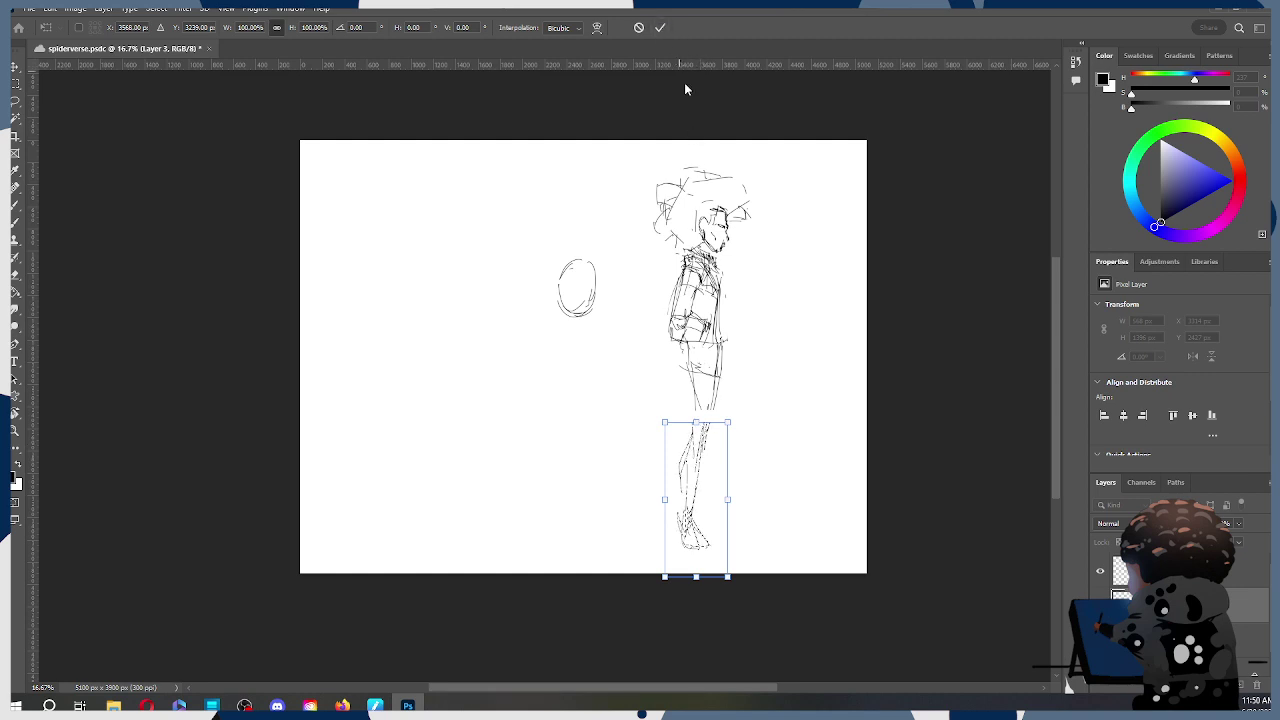
{"action": "left_click", "coordinate": [660, 27]}
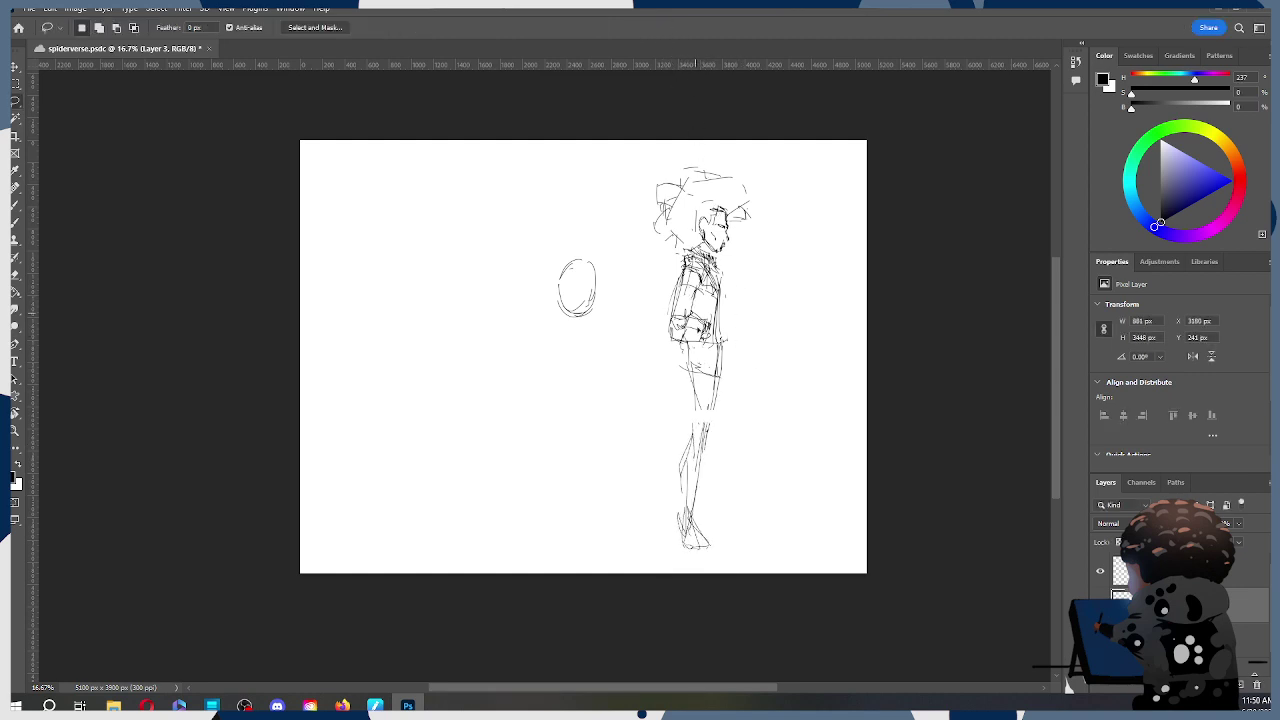
{"action": "key", "text": "b"}
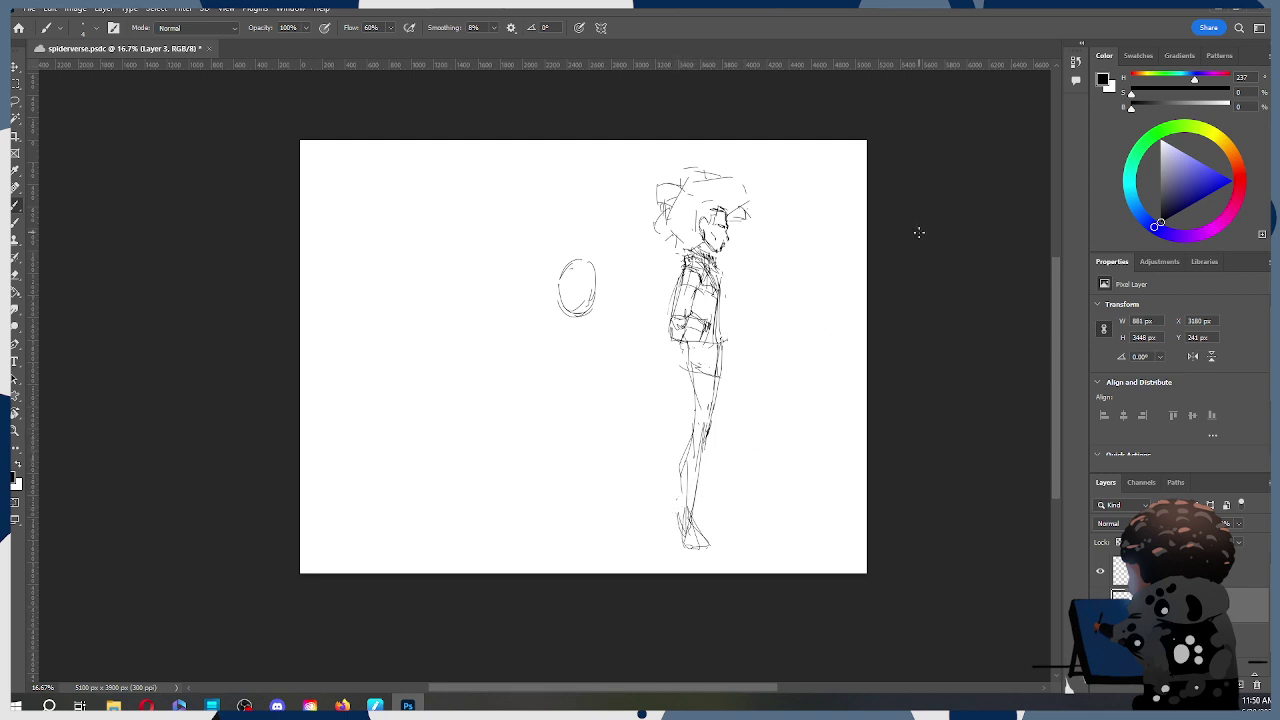
{"action": "scroll", "coordinate": [700, 310], "scroll_direction": "down", "scroll_amount": 1}
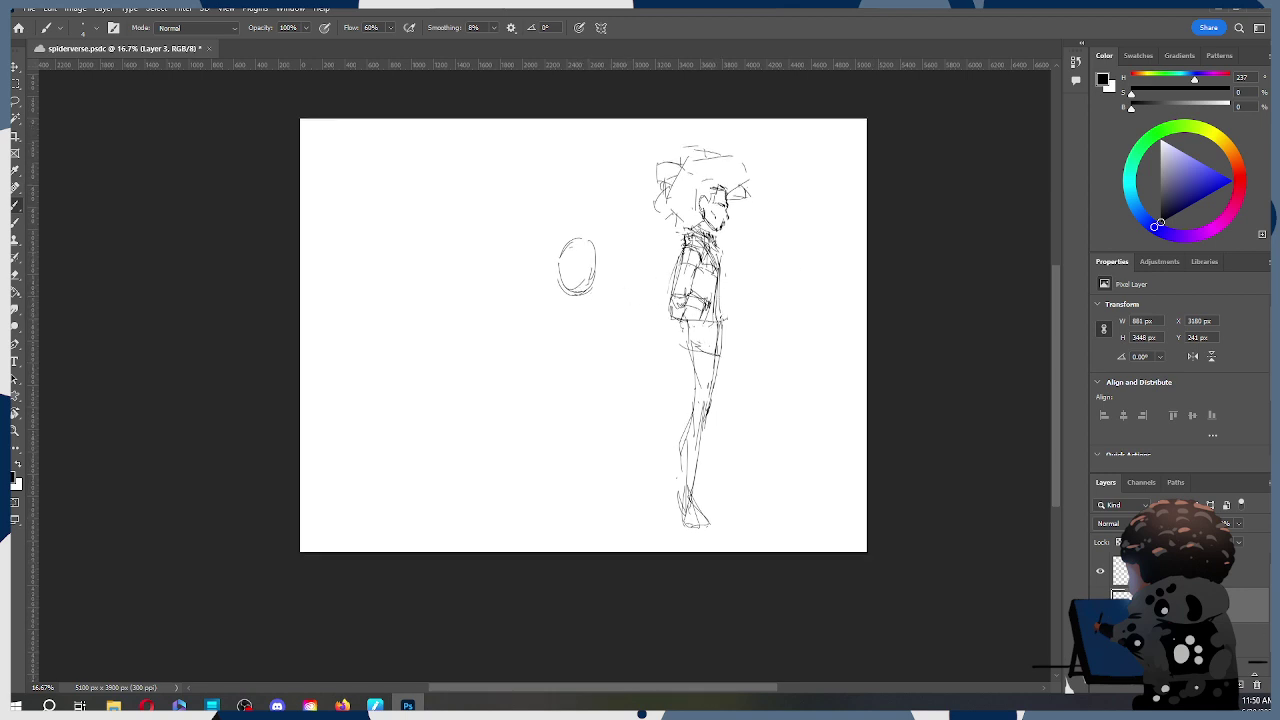
Step: Rework the mouth and chin of the profile with short strokes and clean them up with a smaller eraser
{"action": "key", "text": "z"}
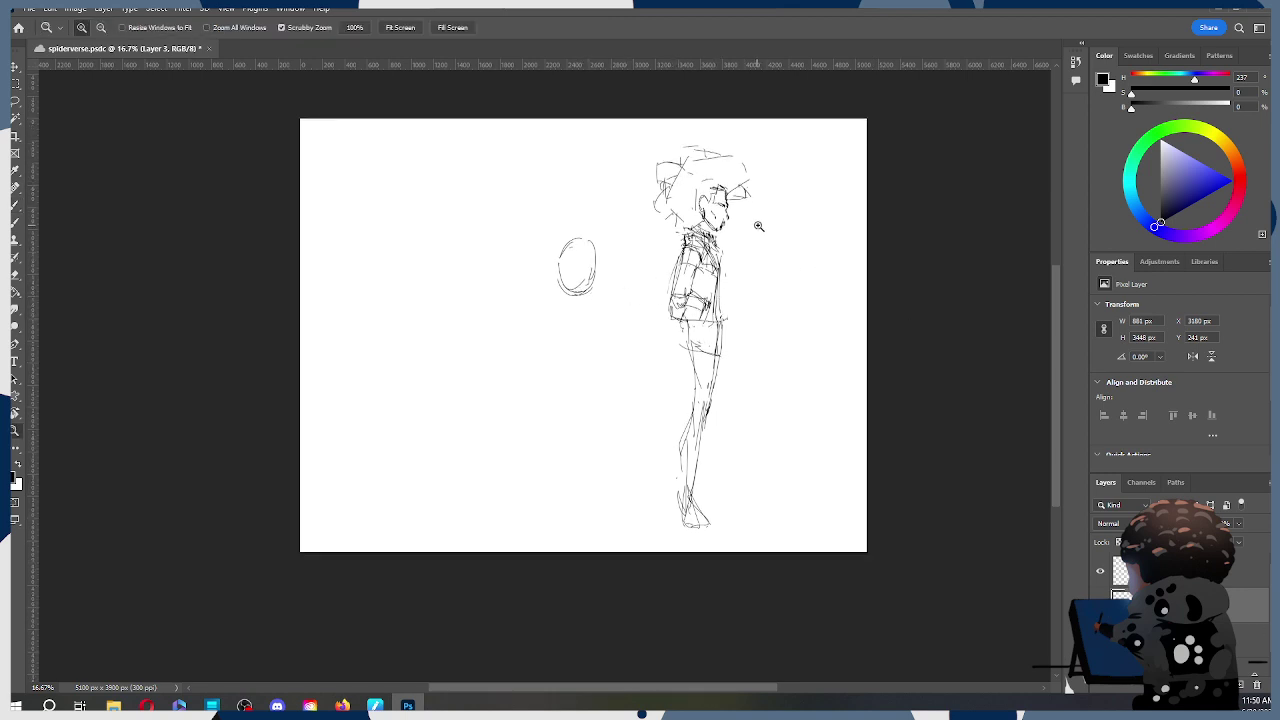
{"action": "left_click", "coordinate": [738, 217]}
{"action": "left_click", "coordinate": [738, 217]}
{"action": "scroll", "coordinate": [694, 205], "scroll_direction": "up", "scroll_amount": 1}
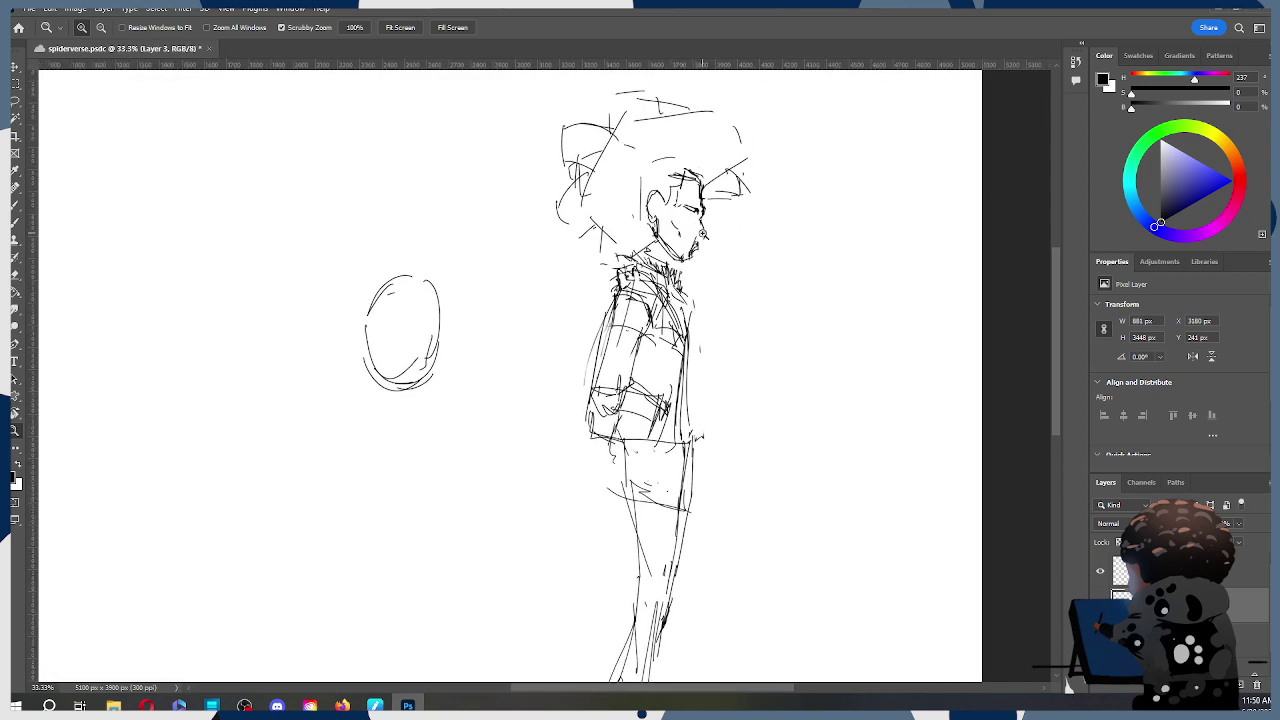
{"action": "key", "text": "b"}
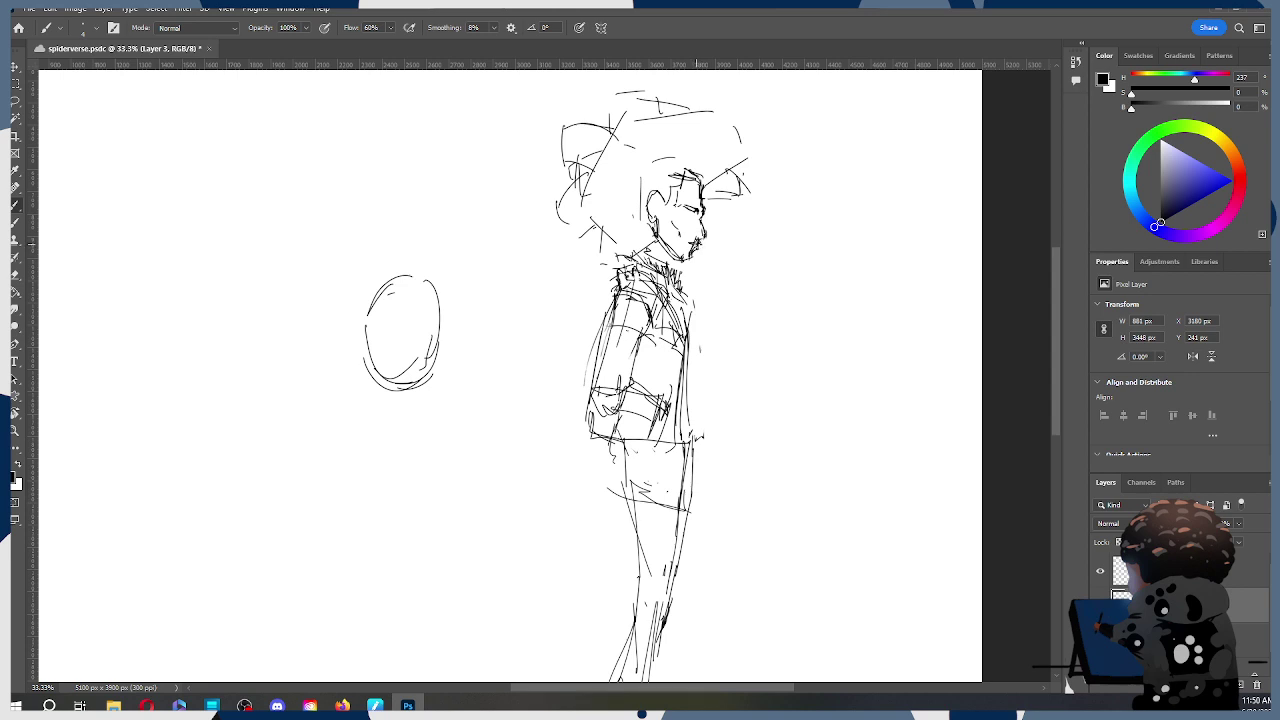
{"action": "left_click", "coordinate": [677, 242]}
{"action": "left_click", "coordinate": [672, 234]}
{"action": "left_click", "coordinate": [676, 236]}
{"action": "key", "text": "e"}
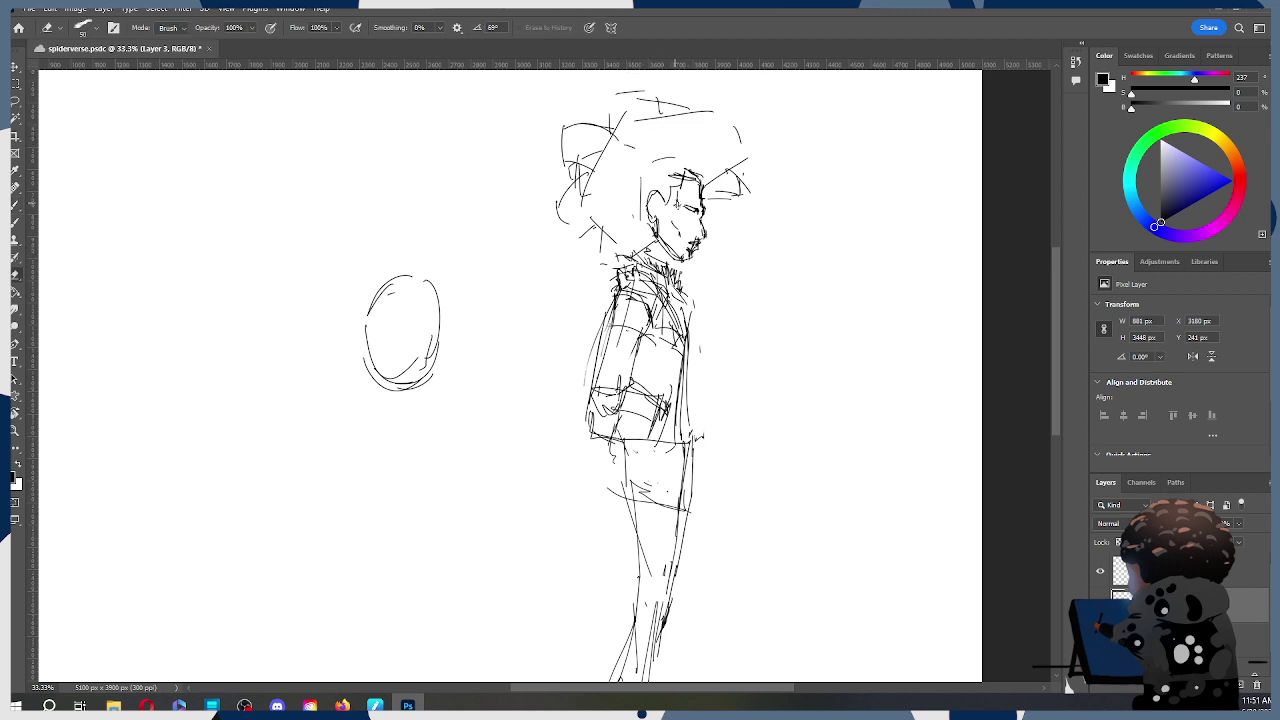
{"action": "key", "text": "bracketleft"}
{"action": "key", "text": "bracketleft"}
{"action": "key", "text": "b"}
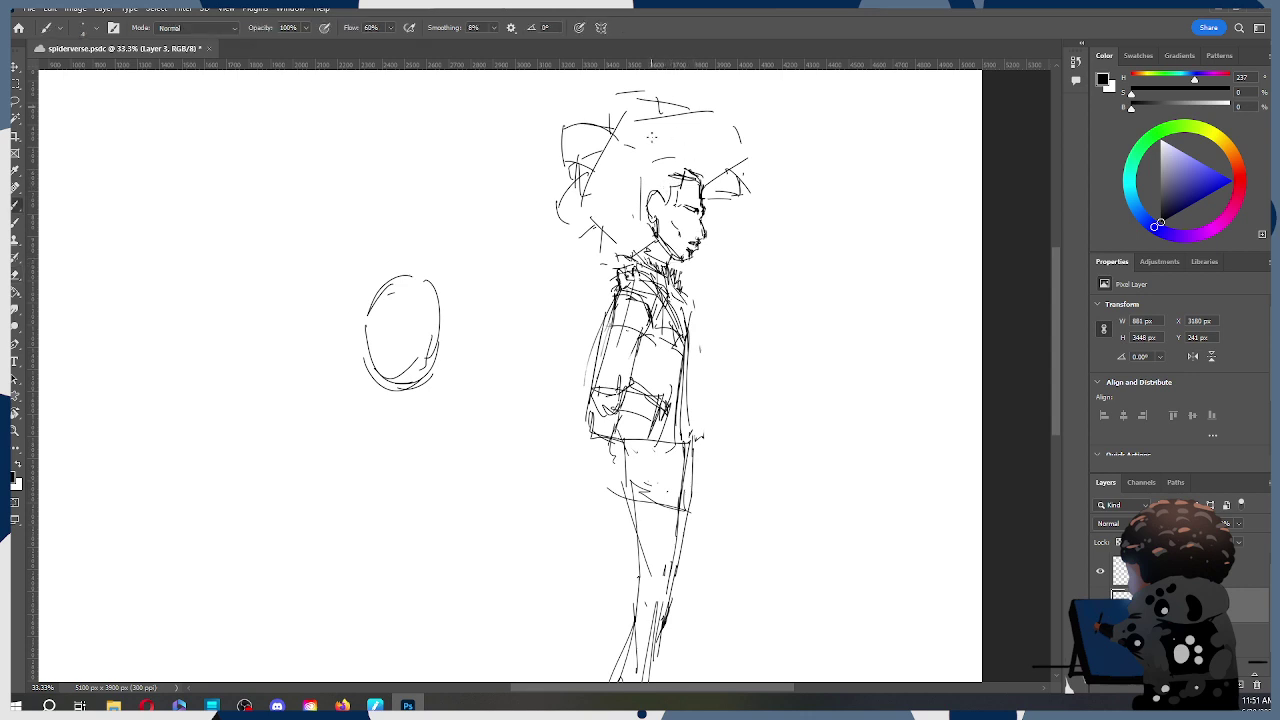
Step: Fill a solid black shadow under the jaw and ear along the neck
{"action": "key", "text": "e"}
{"action": "key", "text": "b"}
{"action": "left_click_drag", "start_coordinate": [655, 238], "coordinate": [670, 256]}
{"action": "left_click", "coordinate": [682, 230]}
{"action": "left_click", "coordinate": [687, 234]}
{"action": "left_click", "coordinate": [680, 238]}
{"action": "left_click_drag", "start_coordinate": [672, 258], "coordinate": [662, 244]}
{"action": "left_click", "coordinate": [652, 184]}
Step: Erase stray lines inside the back of the hair and draw a curved, pointed tuft at the crown
{"action": "key", "text": "e"}
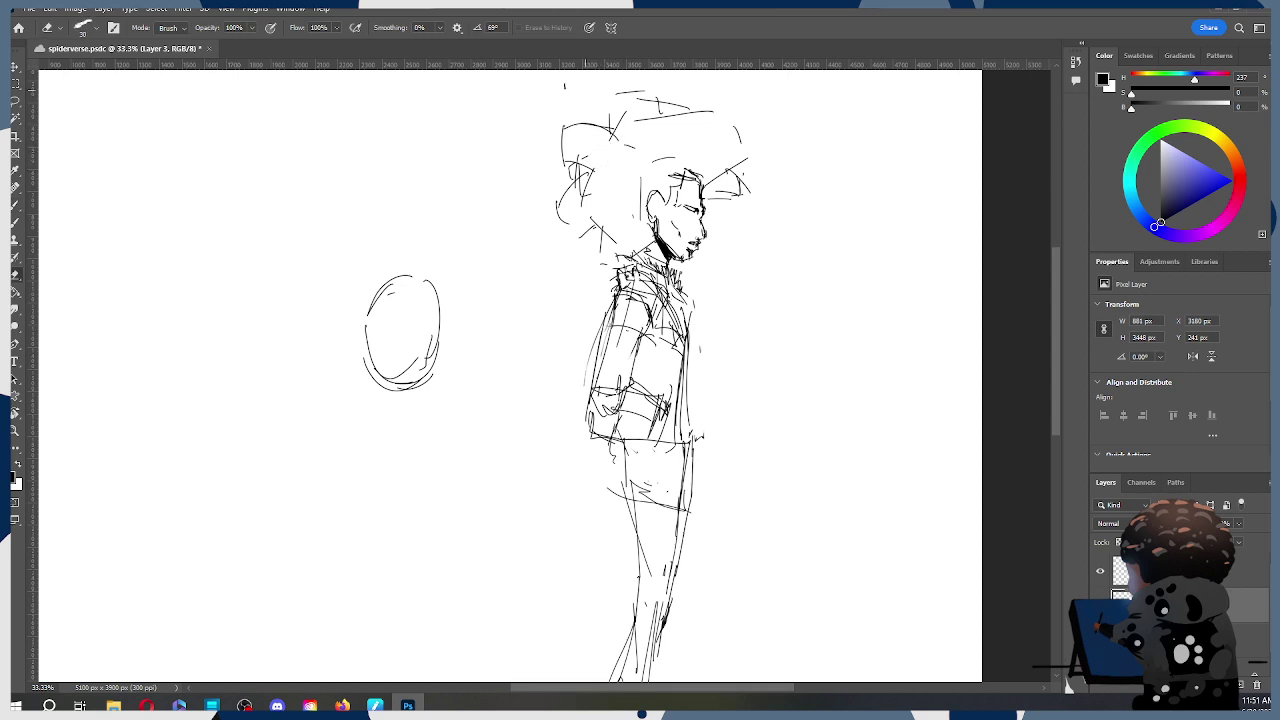
{"action": "left_click_drag", "start_coordinate": [594, 180], "coordinate": [589, 176]}
{"action": "key", "text": "b"}
{"action": "key", "text": "ctrl+z"}
{"action": "mouse_move", "coordinate": [646, 94]}
{"action": "left_mouse_down"}
{"action": "mouse_move", "coordinate": [647, 127]}
{"action": "mouse_move", "coordinate": [707, 89]}
{"action": "mouse_move", "coordinate": [656, 104]}
{"action": "mouse_move", "coordinate": [644, 118]}
{"action": "mouse_move", "coordinate": [701, 113]}
{"action": "left_mouse_up"}
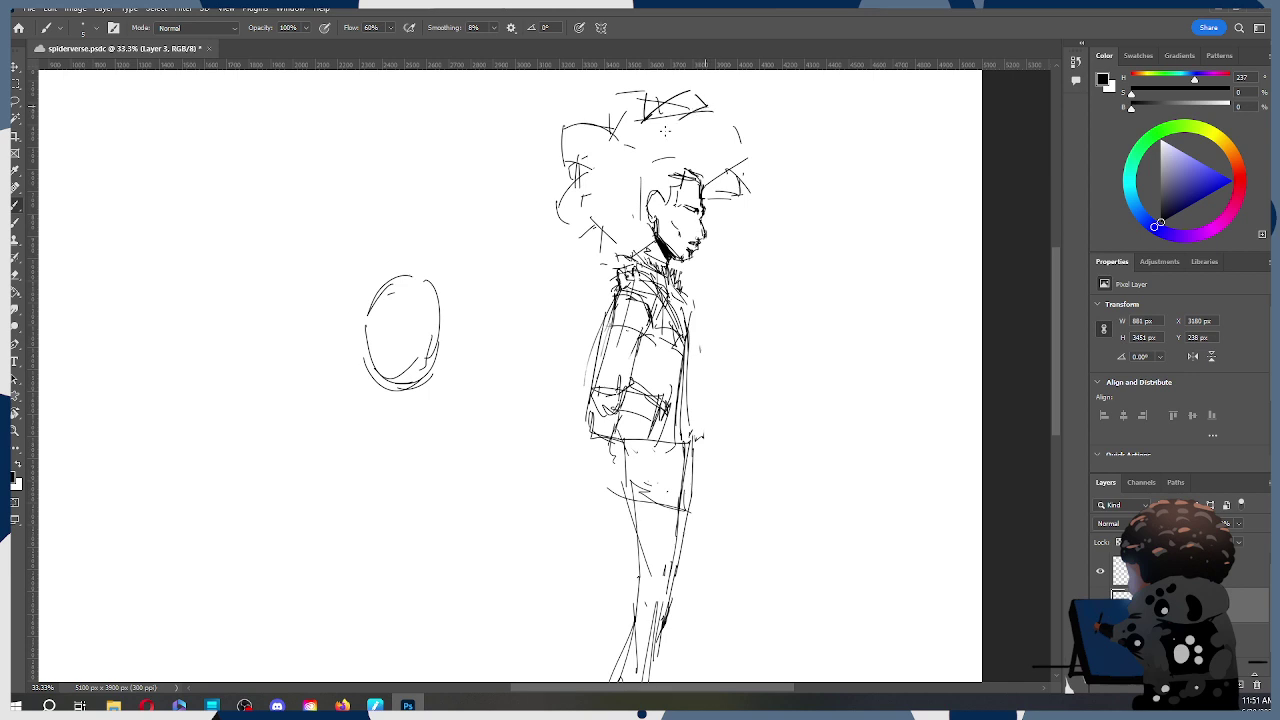
{"action": "key", "text": "ctrl+z"}
{"action": "left_click_drag", "start_coordinate": [689, 92], "coordinate": [709, 106]}
Step: Replace the rough hair lines at the top with scalloped curls and add a curl stroke at the lower back
{"action": "key", "text": "e"}
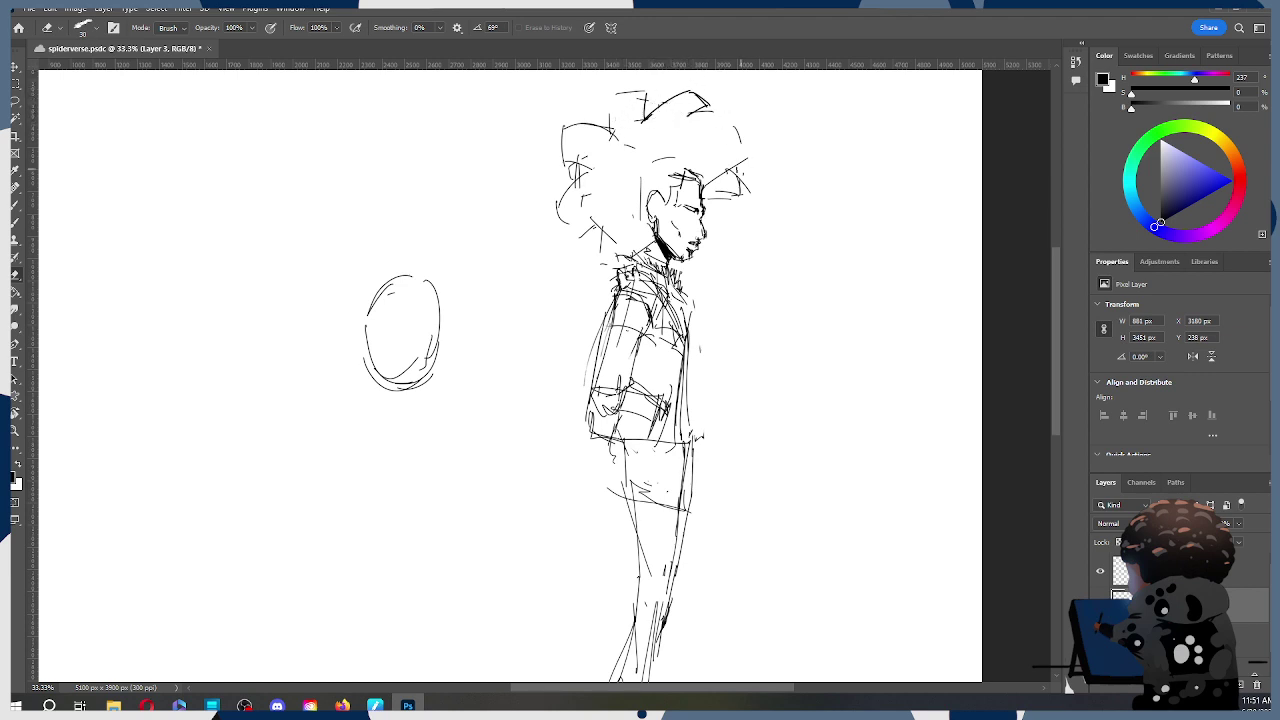
{"action": "mouse_move", "coordinate": [617, 96]}
{"action": "left_mouse_down"}
{"action": "mouse_move", "coordinate": [645, 98]}
{"action": "mouse_move", "coordinate": [644, 112]}
{"action": "mouse_move", "coordinate": [612, 133]}
{"action": "mouse_move", "coordinate": [627, 100]}
{"action": "mouse_move", "coordinate": [643, 120]}
{"action": "mouse_move", "coordinate": [656, 102]}
{"action": "left_mouse_up"}
{"action": "key", "text": "b"}
{"action": "left_click_drag", "start_coordinate": [745, 127], "coordinate": [739, 140]}
{"action": "mouse_move", "coordinate": [646, 103]}
{"action": "left_mouse_down"}
{"action": "mouse_move", "coordinate": [637, 132]}
{"action": "mouse_move", "coordinate": [653, 111]}
{"action": "mouse_move", "coordinate": [656, 129]}
{"action": "left_mouse_up"}
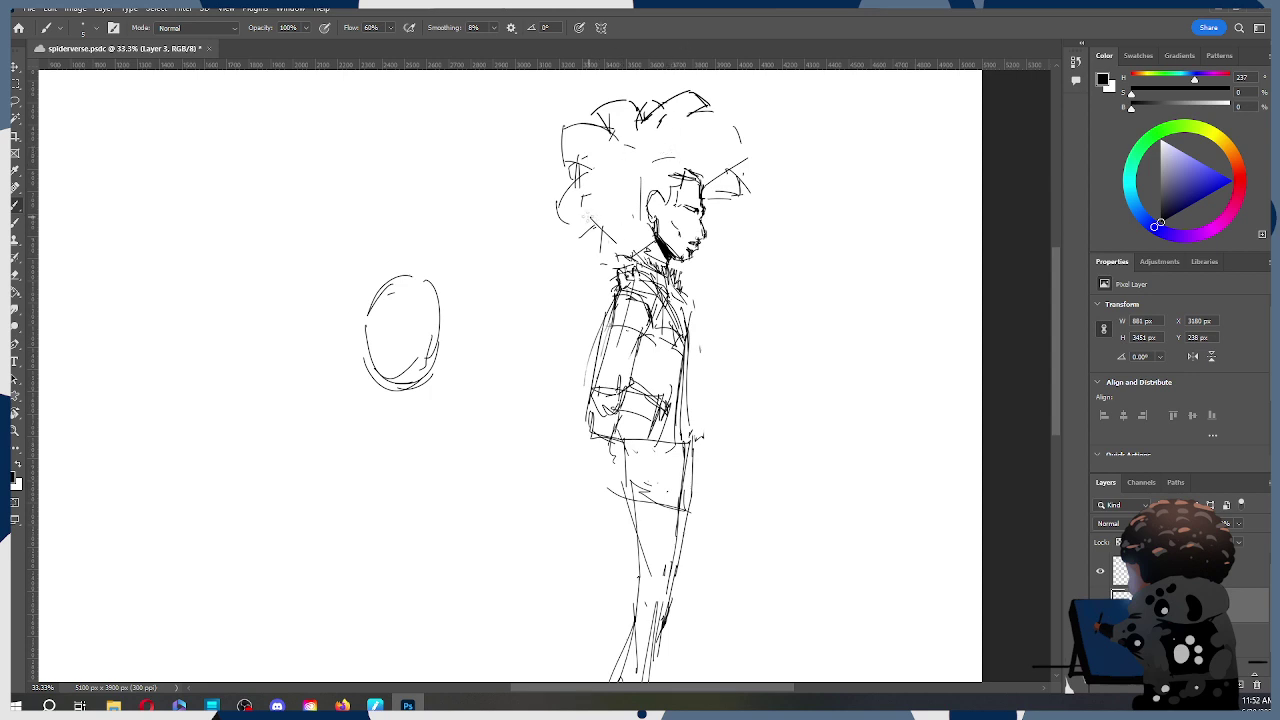
{"action": "mouse_move", "coordinate": [607, 240]}
{"action": "left_mouse_down"}
{"action": "mouse_move", "coordinate": [626, 208]}
{"action": "mouse_move", "coordinate": [610, 187]}
{"action": "left_mouse_up"}
Step: Try to draw a large curl sweeping from the forehead back over the ear
{"action": "mouse_move", "coordinate": [646, 164]}
{"action": "left_mouse_down"}
{"action": "mouse_move", "coordinate": [619, 203]}
{"action": "mouse_move", "coordinate": [640, 226]}
{"action": "left_mouse_up"}
{"action": "key", "text": "ctrl+z"}
{"action": "mouse_move", "coordinate": [651, 159]}
{"action": "left_mouse_down"}
{"action": "mouse_move", "coordinate": [611, 170]}
{"action": "mouse_move", "coordinate": [615, 193]}
{"action": "left_mouse_up"}
{"action": "mouse_move", "coordinate": [592, 182]}
{"action": "left_mouse_down"}
{"action": "mouse_move", "coordinate": [611, 211]}
{"action": "mouse_move", "coordinate": [652, 180]}
{"action": "mouse_move", "coordinate": [642, 191]}
{"action": "left_mouse_up"}
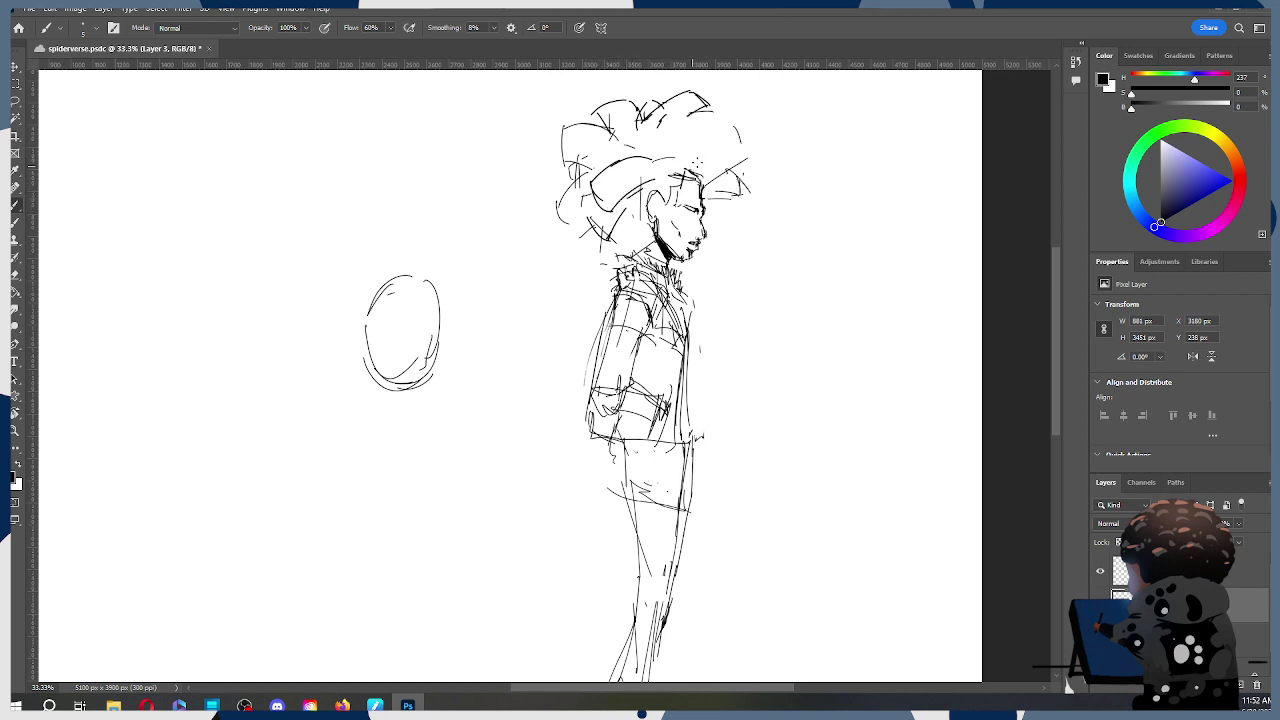
{"action": "key", "text": "ctrl+z"}
{"action": "key", "text": "ctrl+z"}
{"action": "key", "text": "ctrl+z"}
{"action": "key", "text": "ctrl+z"}
Step: Draw a smaller curl above and behind the ear and clean up the hairline above the forehead
{"action": "mouse_move", "coordinate": [620, 158]}
{"action": "left_mouse_down"}
{"action": "mouse_move", "coordinate": [630, 199]}
{"action": "mouse_move", "coordinate": [654, 177]}
{"action": "left_mouse_up"}
{"action": "key", "text": "ctrl+z"}
{"action": "key", "text": "ctrl+z"}
{"action": "left_click_drag", "start_coordinate": [635, 213], "coordinate": [633, 243]}
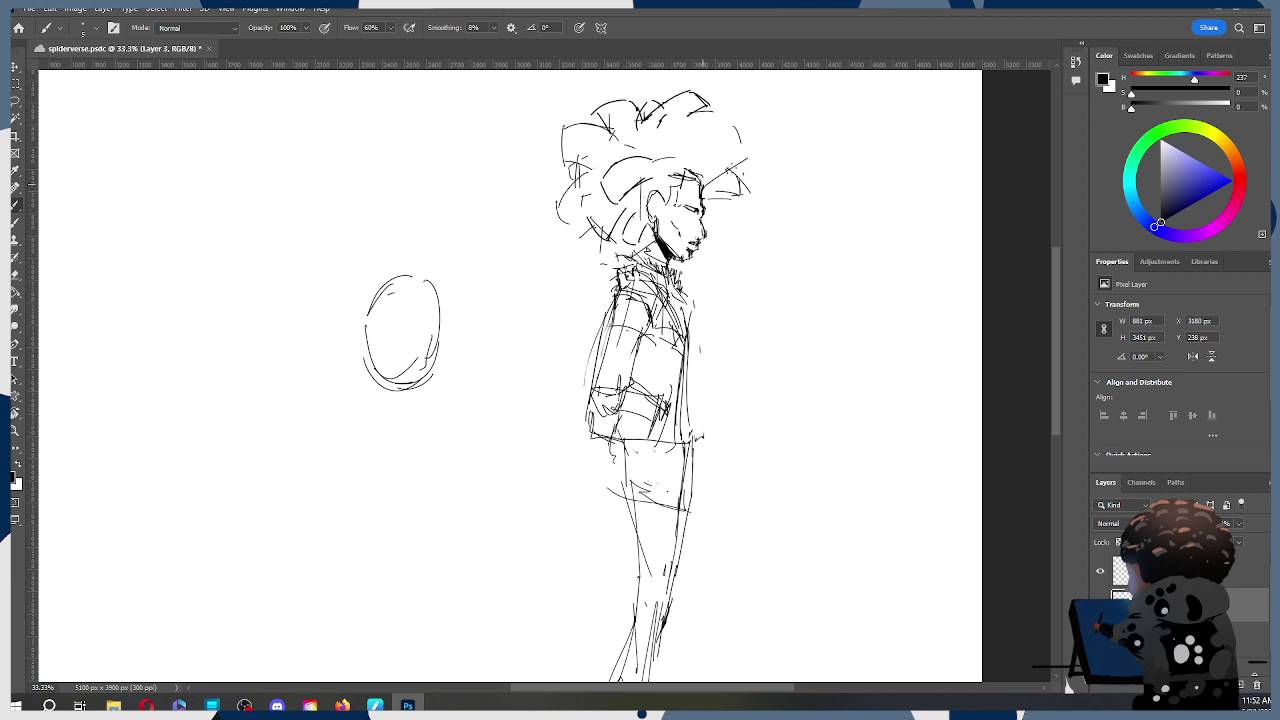
{"action": "key", "text": "ctrl+z"}
{"action": "key", "text": "e"}
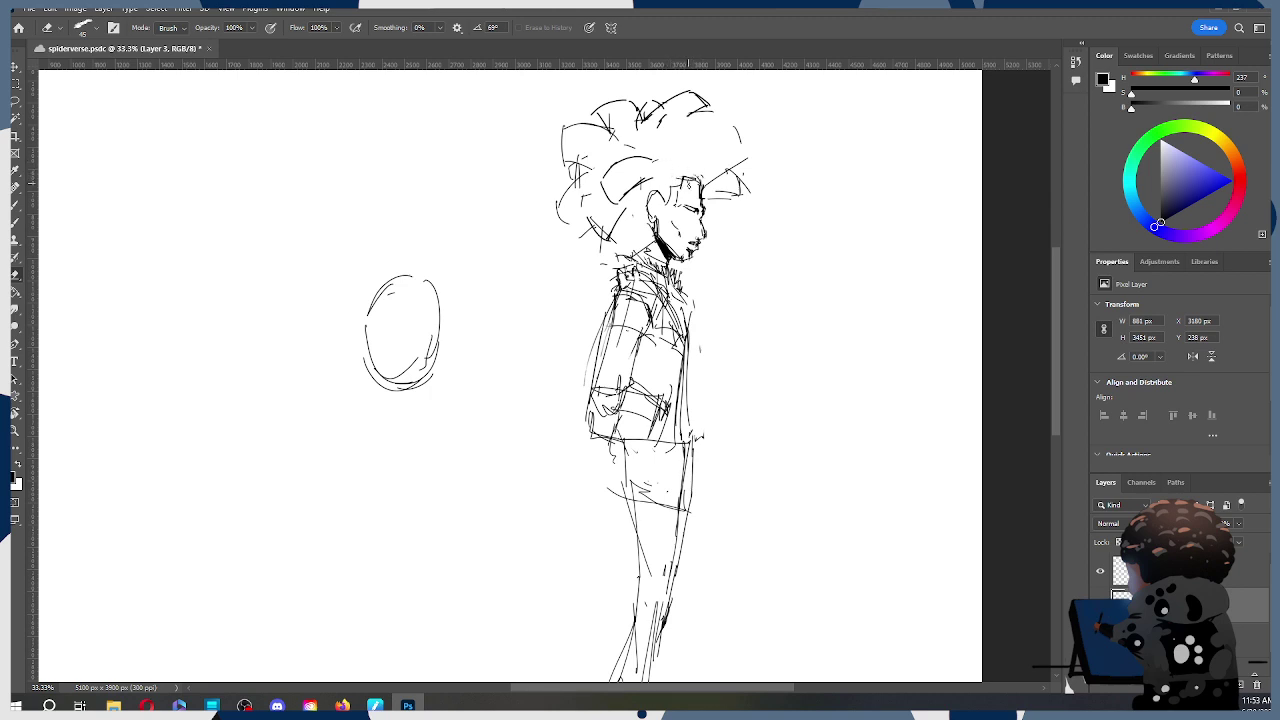
{"action": "key", "text": "b"}
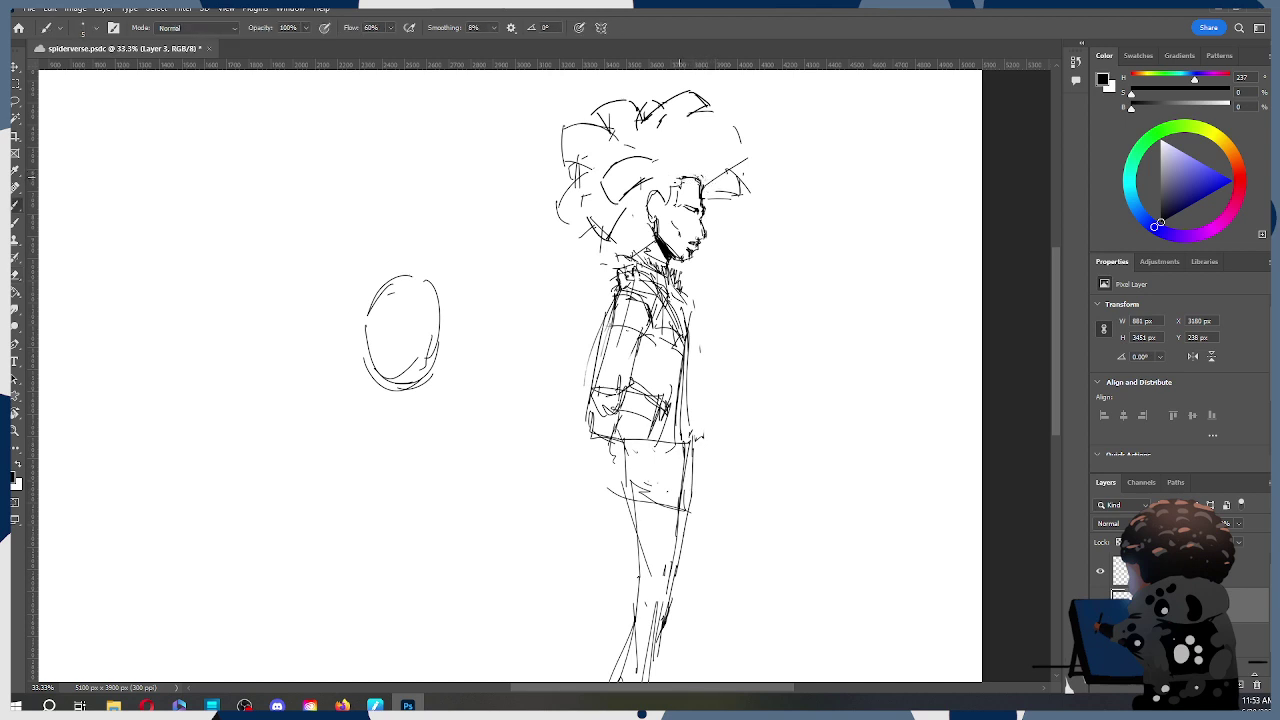
Step: Examine the standing figure's overall proportions from the hair down to the feet
{"action": "key", "text": "z"}
{"action": "left_click", "coordinate": [693, 205], "text": "alt"}
{"action": "left_click", "coordinate": [695, 202], "text": "alt"}
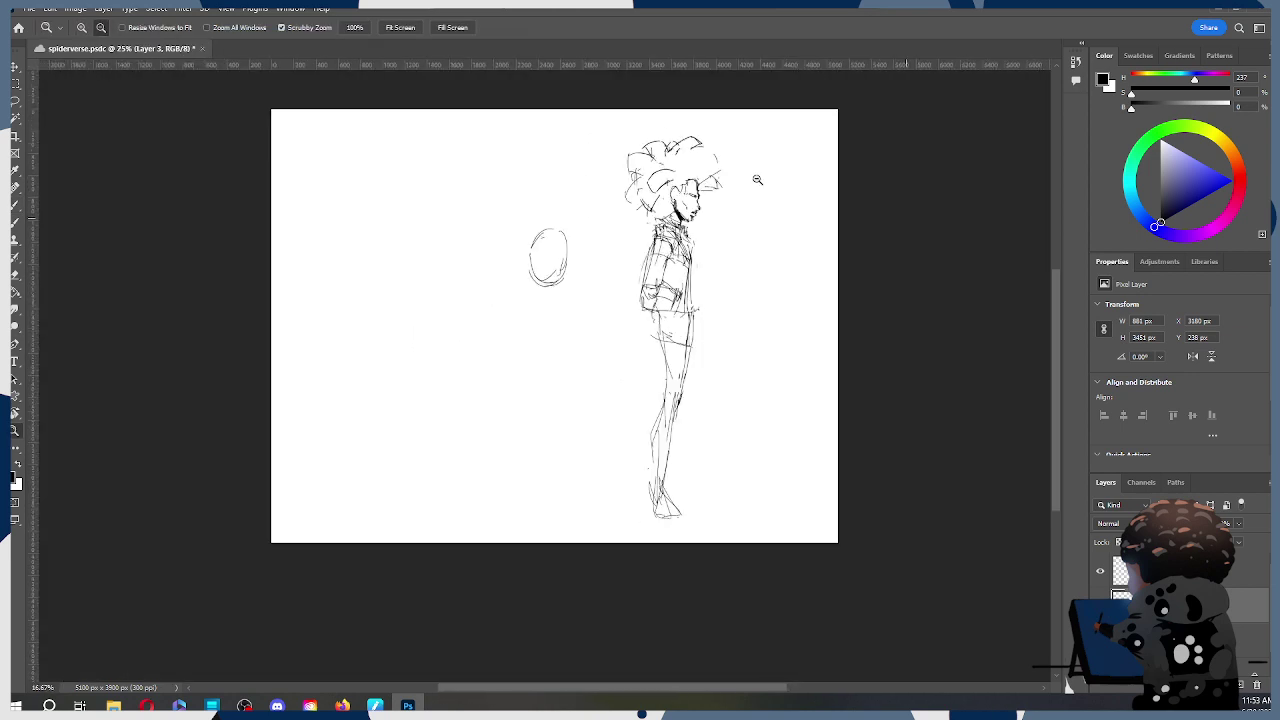
{"action": "left_click", "coordinate": [700, 192]}
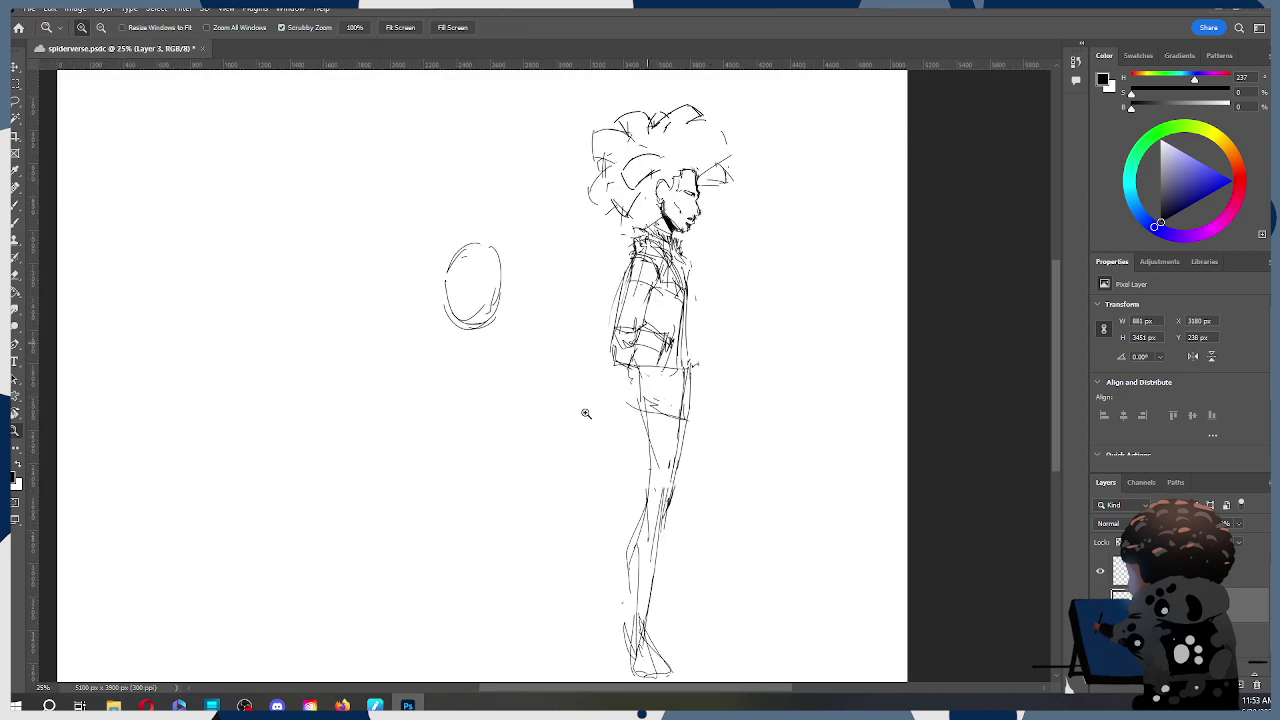
{"action": "left_click", "coordinate": [706, 225], "text": "alt"}
{"action": "left_click", "coordinate": [706, 226], "text": "alt"}
{"action": "left_click", "coordinate": [717, 239]}
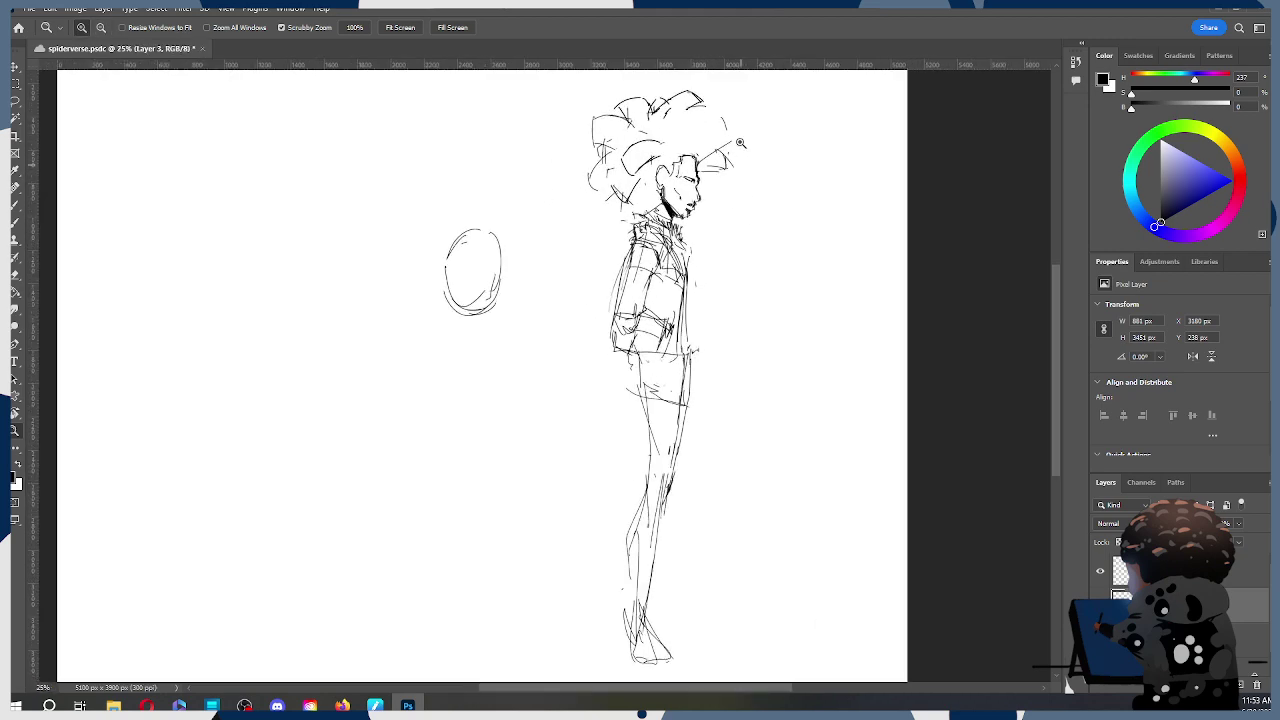
{"action": "mouse_move", "coordinate": [771, 211]}
{"action": "left_mouse_down"}
{"action": "mouse_move", "coordinate": [811, 240]}
{"action": "mouse_move", "coordinate": [794, 237]}
{"action": "mouse_move", "coordinate": [809, 190]}
{"action": "mouse_move", "coordinate": [799, 183]}
{"action": "left_mouse_up"}
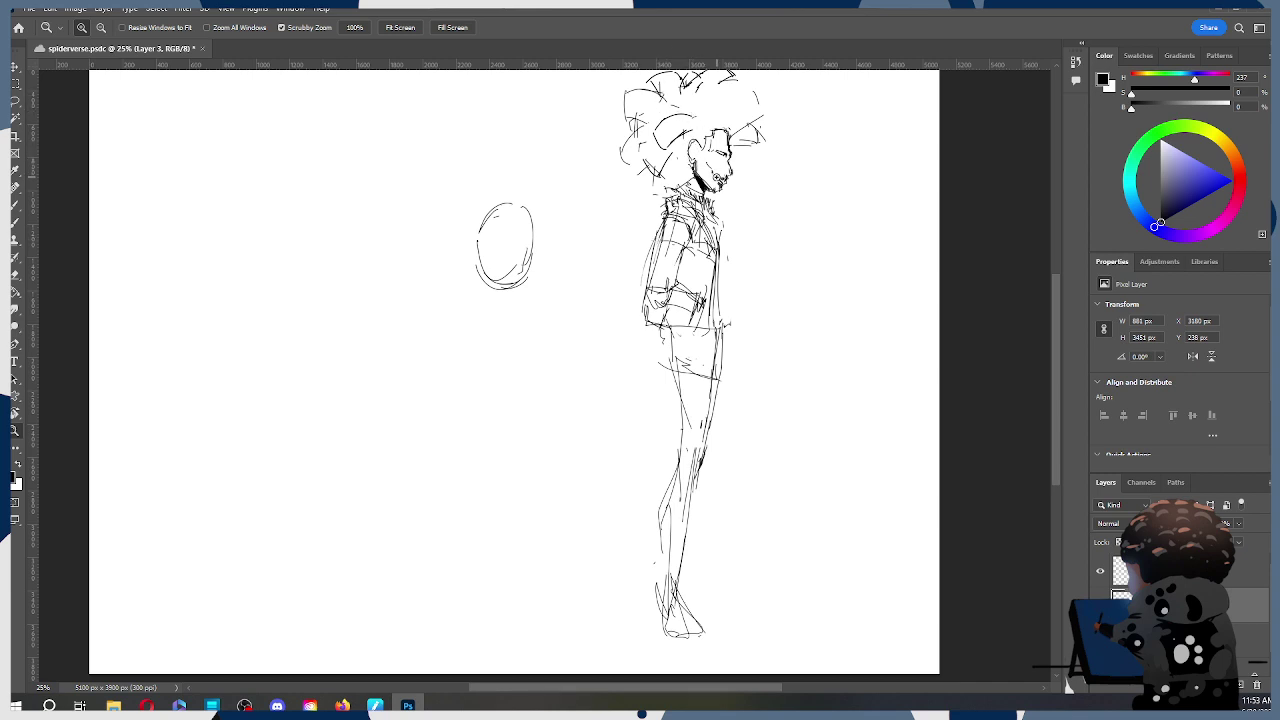
Step: Make Layer 4, with the second character's oval head, the active layer for brush drawing
{"action": "left_click", "coordinate": [1180, 571]}
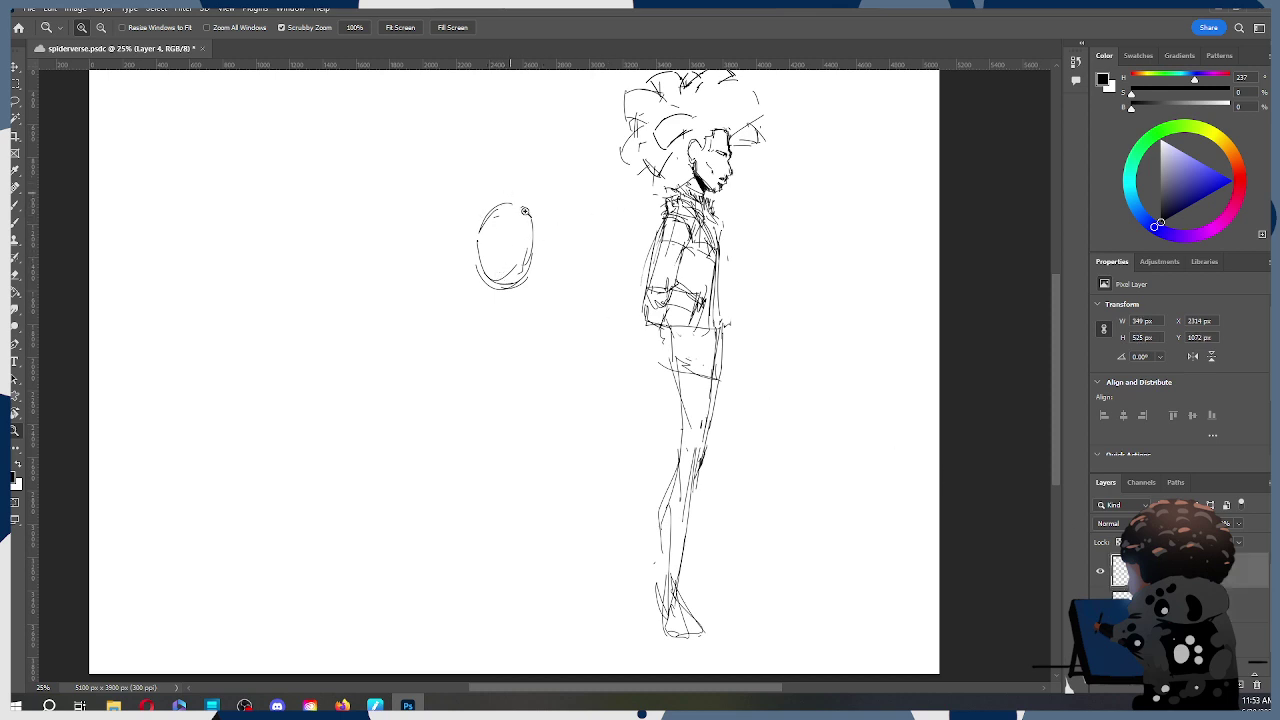
{"action": "left_click_drag", "start_coordinate": [645, 210], "coordinate": [716, 236]}
{"action": "left_click", "coordinate": [728, 256], "text": "alt"}
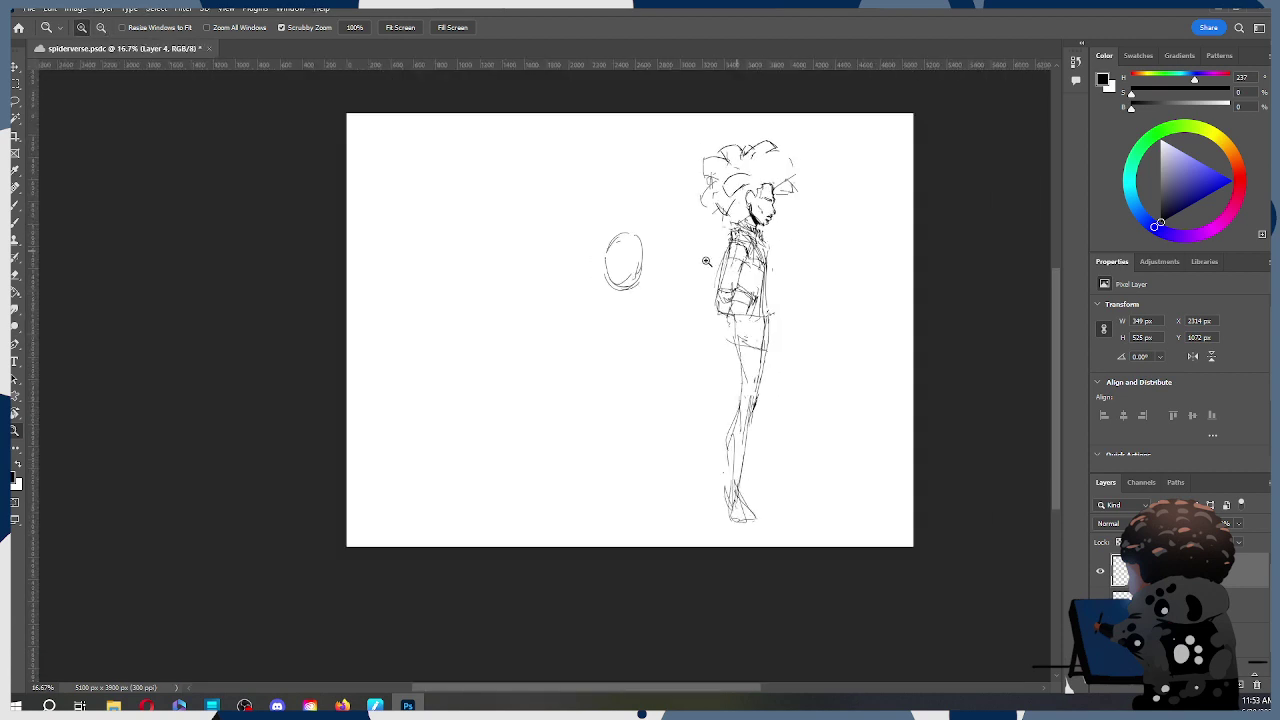
{"action": "key", "text": "b"}
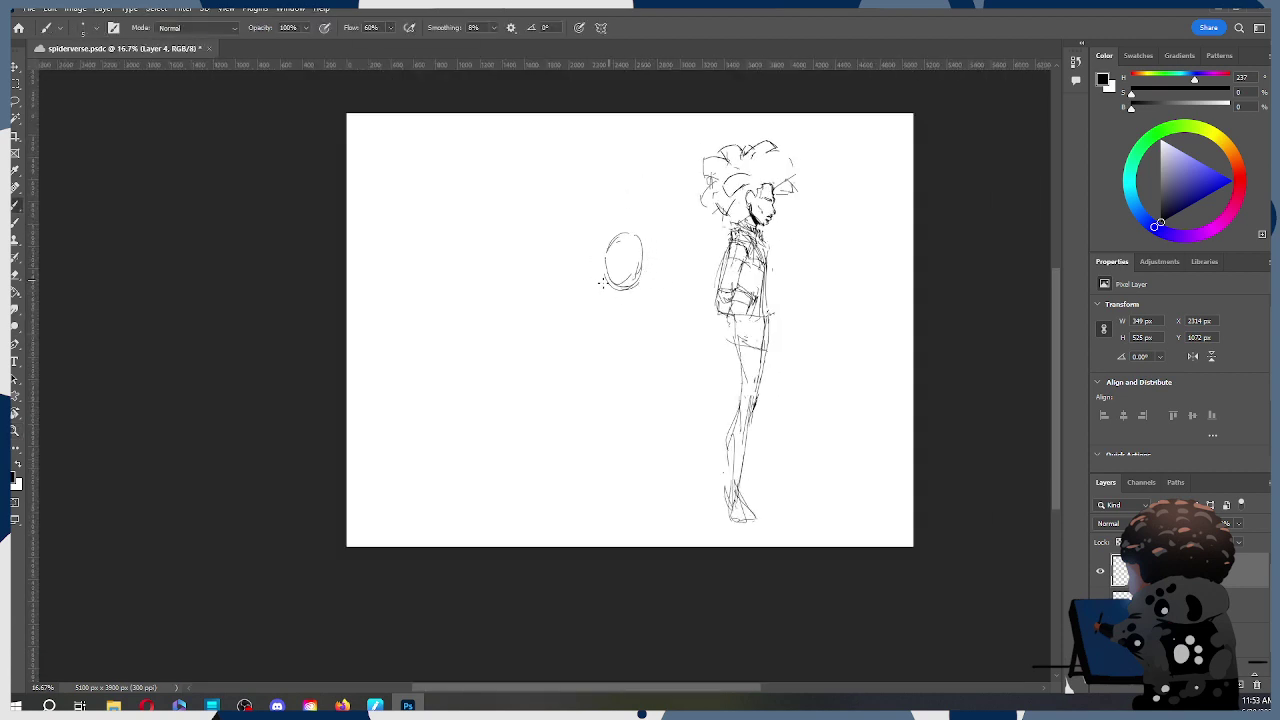
Step: Try to sketch the second character's shoulder line below the oval head, undoing the strokes
{"action": "mouse_move", "coordinate": [642, 273]}
{"action": "left_mouse_down"}
{"action": "mouse_move", "coordinate": [677, 294]}
{"action": "mouse_move", "coordinate": [625, 325]}
{"action": "mouse_move", "coordinate": [618, 289]}
{"action": "mouse_move", "coordinate": [591, 323]}
{"action": "left_mouse_up"}
{"action": "key", "text": "ctrl+z"}
{"action": "key", "text": "ctrl+z"}
{"action": "key", "text": "ctrl+z"}
{"action": "key", "text": "ctrl+z"}
{"action": "key", "text": "alt+Tab"}
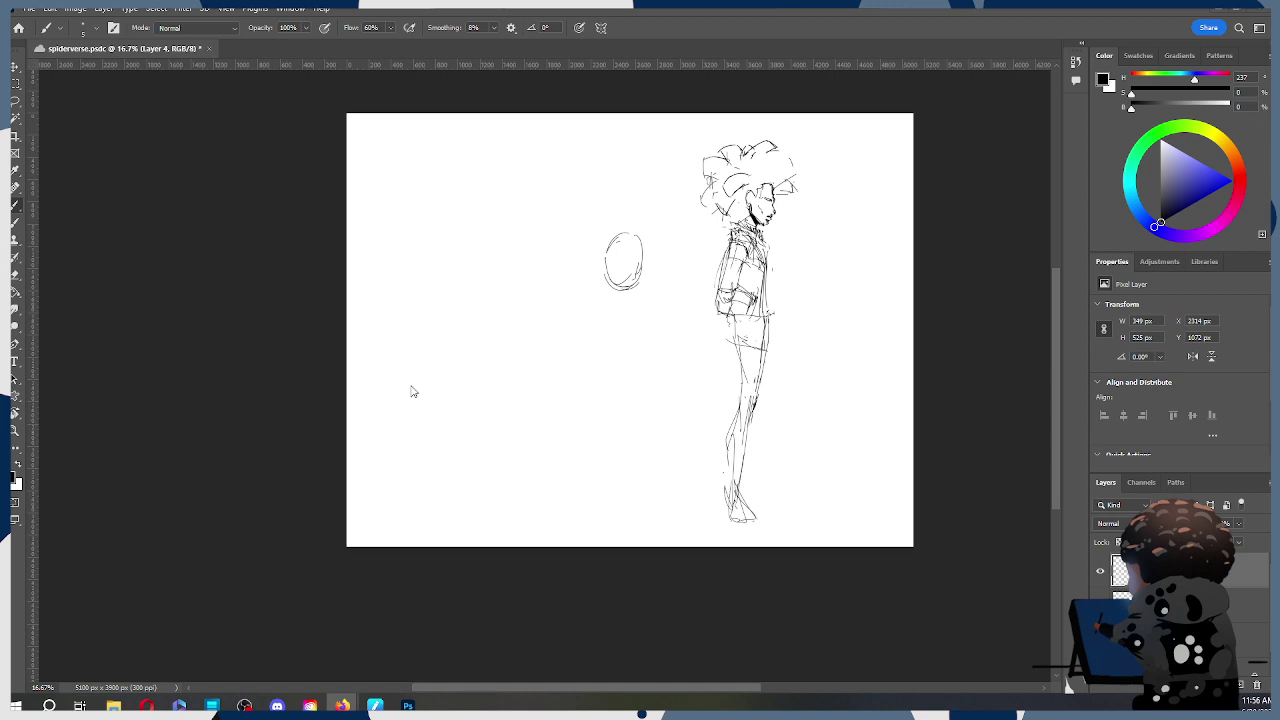
{"action": "left_click", "coordinate": [574, 346]}
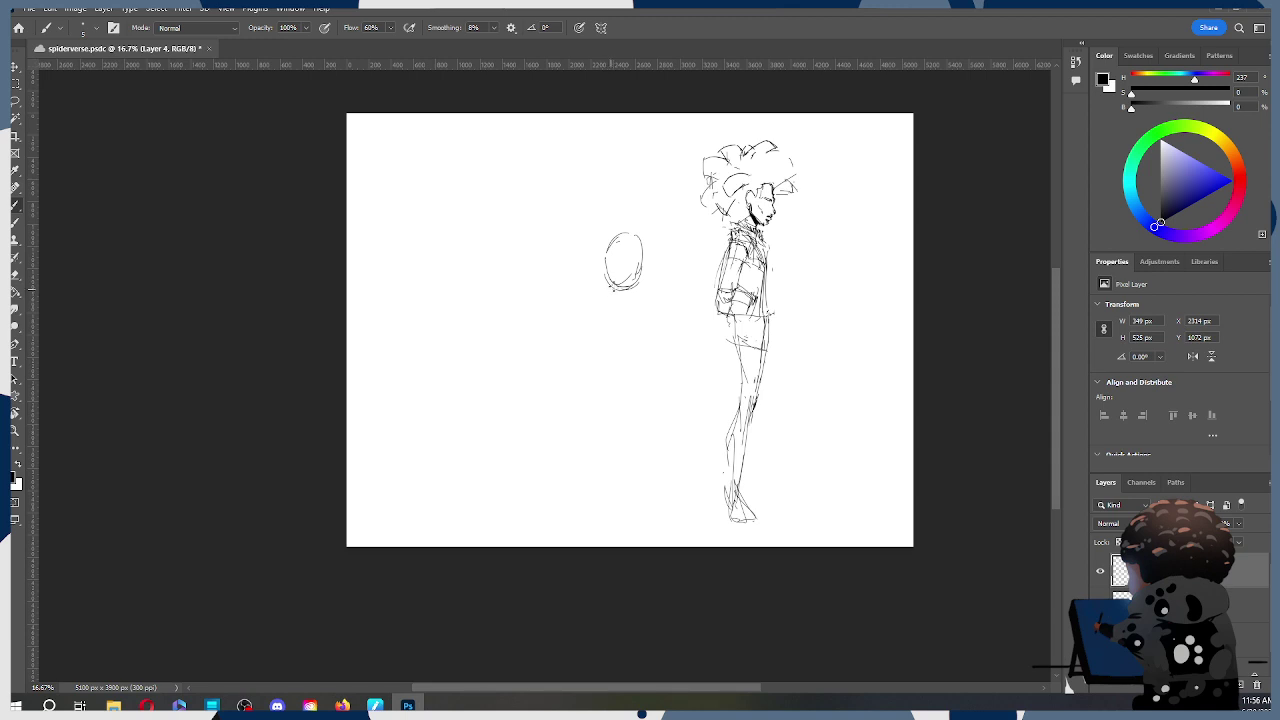
Step: Try to block in the second character's body with short strokes below the head, and undo them
{"action": "left_click_drag", "start_coordinate": [594, 288], "coordinate": [612, 290]}
{"action": "mouse_move", "coordinate": [564, 330]}
{"action": "left_mouse_down"}
{"action": "mouse_move", "coordinate": [597, 322]}
{"action": "mouse_move", "coordinate": [572, 348]}
{"action": "left_mouse_up"}
{"action": "mouse_move", "coordinate": [553, 323]}
{"action": "left_mouse_down"}
{"action": "mouse_move", "coordinate": [570, 346]}
{"action": "mouse_move", "coordinate": [568, 334]}
{"action": "left_mouse_up"}
{"action": "left_click_drag", "start_coordinate": [592, 326], "coordinate": [585, 349]}
{"action": "left_click_drag", "start_coordinate": [569, 346], "coordinate": [584, 353]}
{"action": "key", "text": "ctrl+z"}
{"action": "key", "text": "ctrl+z"}
{"action": "key", "text": "ctrl+z"}
{"action": "key", "text": "ctrl+z"}
{"action": "key", "text": "ctrl+z"}
Step: Move the oval head slightly down and farther away from the standing figure
{"action": "key", "text": "ctrl+t"}
{"action": "left_click_drag", "start_coordinate": [621, 266], "coordinate": [612, 283]}
{"action": "left_click", "coordinate": [660, 27]}
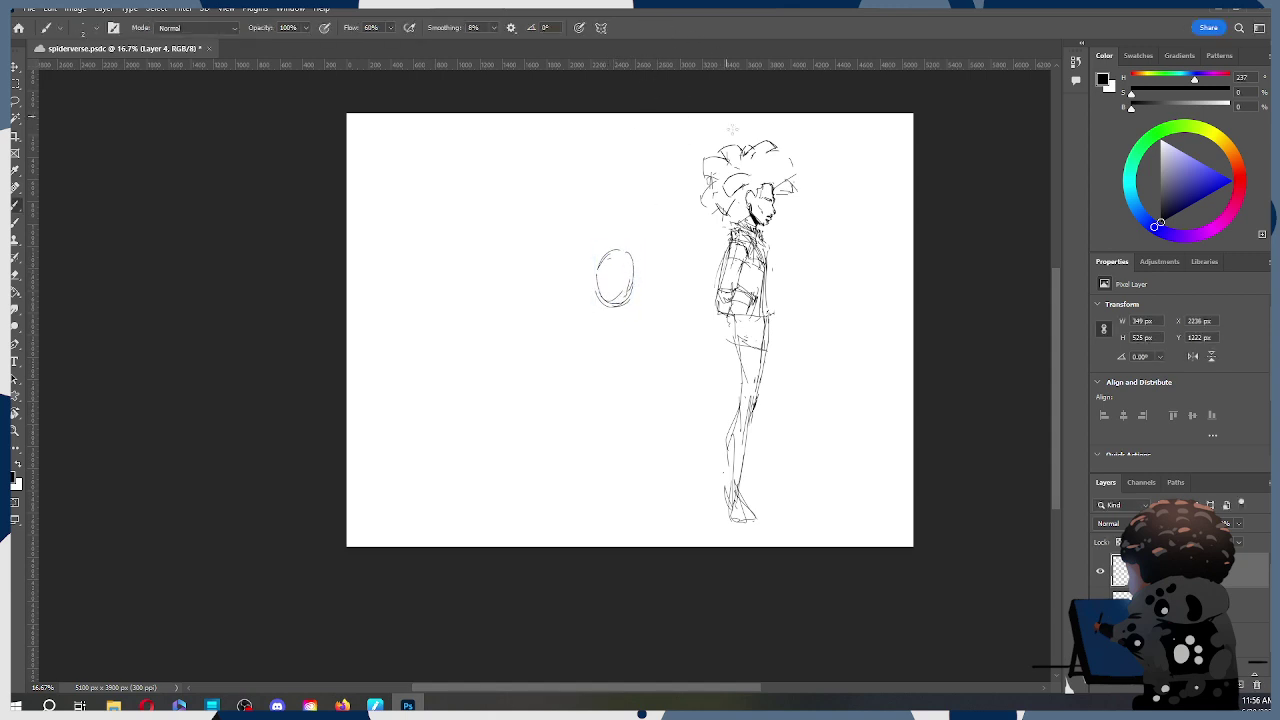
Step: Sketch the second character's neck, shoulders, and broad torso with its side and bottom outlines
{"action": "mouse_move", "coordinate": [590, 307]}
{"action": "left_mouse_down"}
{"action": "mouse_move", "coordinate": [648, 290]}
{"action": "mouse_move", "coordinate": [649, 334]}
{"action": "left_mouse_up"}
{"action": "left_click_drag", "start_coordinate": [569, 321], "coordinate": [590, 389]}
{"action": "mouse_move", "coordinate": [566, 315]}
{"action": "left_mouse_down"}
{"action": "mouse_move", "coordinate": [580, 392]}
{"action": "mouse_move", "coordinate": [580, 303]}
{"action": "mouse_move", "coordinate": [655, 306]}
{"action": "mouse_move", "coordinate": [641, 370]}
{"action": "left_mouse_up"}
{"action": "left_click_drag", "start_coordinate": [598, 383], "coordinate": [646, 354]}
{"action": "left_click_drag", "start_coordinate": [650, 302], "coordinate": [630, 352]}
{"action": "left_click_drag", "start_coordinate": [586, 316], "coordinate": [624, 316]}
{"action": "mouse_move", "coordinate": [614, 306]}
{"action": "left_mouse_down"}
{"action": "mouse_move", "coordinate": [582, 293]}
{"action": "mouse_move", "coordinate": [573, 309]}
{"action": "left_mouse_up"}
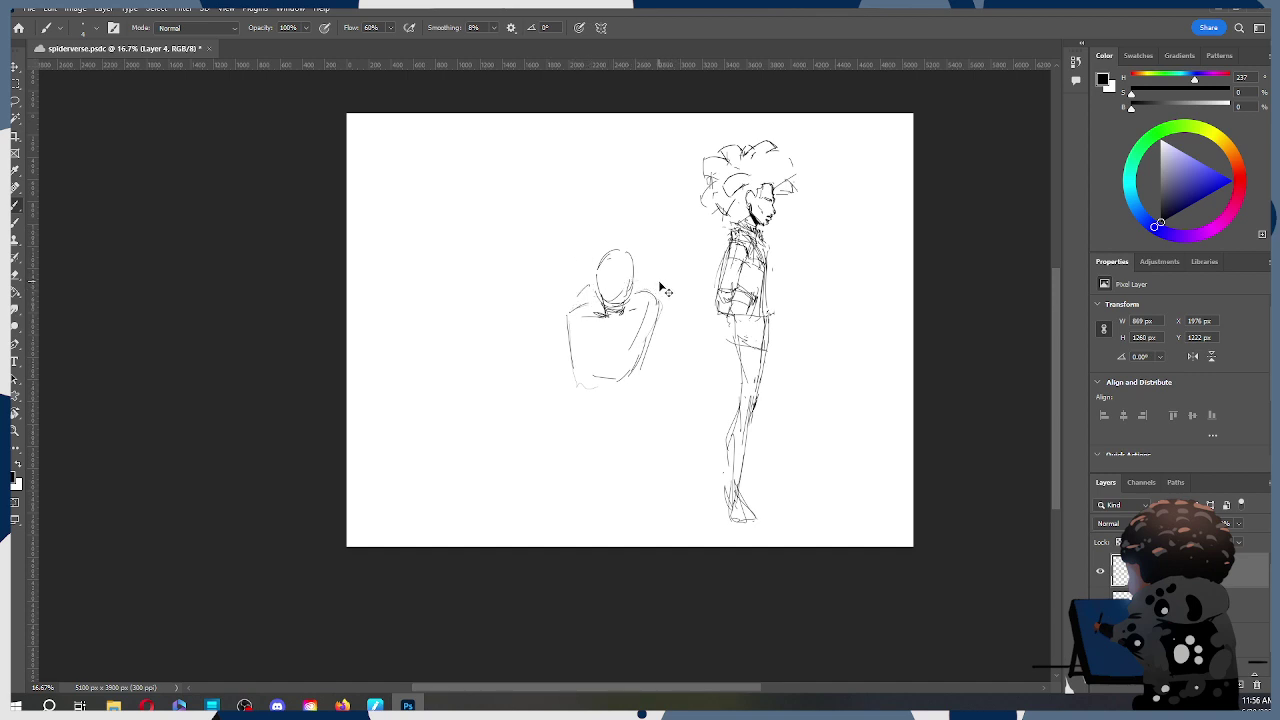
Step: Scale the second character's head and torso down to about 755 px wide and move them up, closer to the standing figure
{"action": "left_click_drag", "start_coordinate": [654, 291], "coordinate": [641, 296]}
{"action": "key", "text": "ctrl+t"}
{"action": "left_click_drag", "start_coordinate": [620, 323], "coordinate": [637, 305]}
{"action": "left_click_drag", "start_coordinate": [679, 232], "coordinate": [663, 244]}
{"action": "left_click_drag", "start_coordinate": [631, 304], "coordinate": [642, 299]}
{"action": "left_click", "coordinate": [661, 31]}
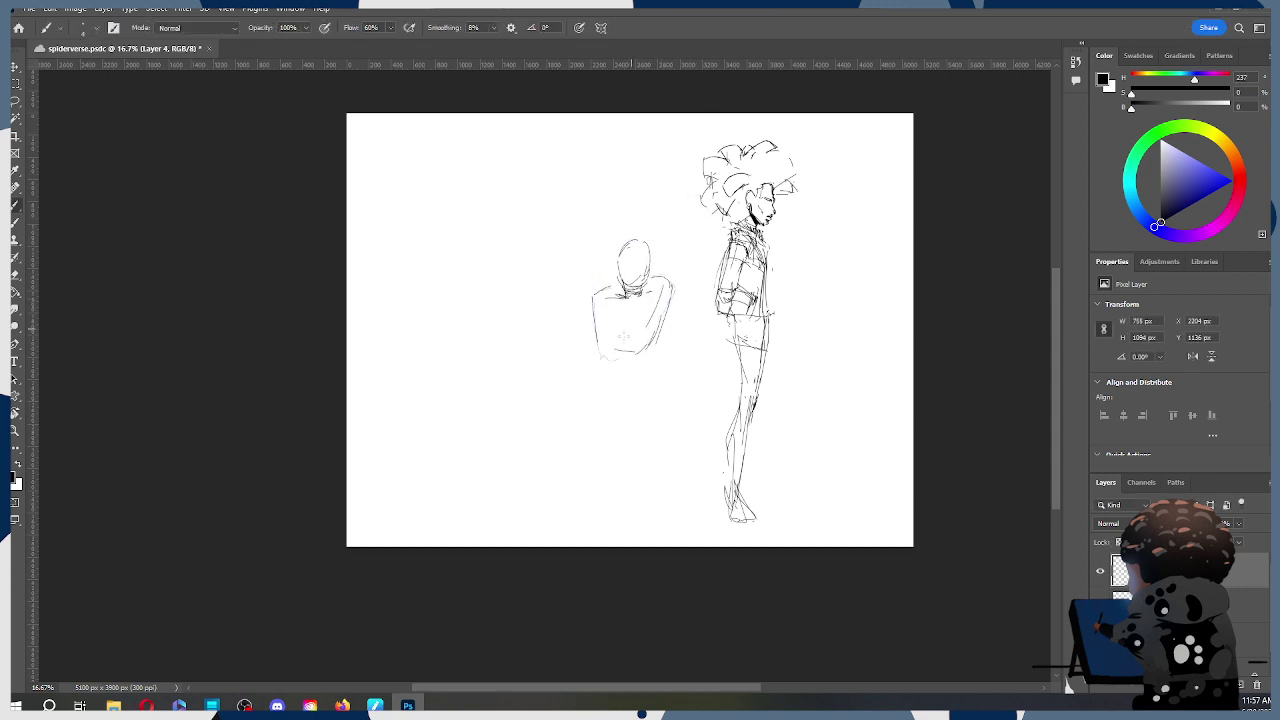
Step: Undo the scaling of the second character's head and torso, and move them up and closer to the standing figure
{"action": "mouse_move", "coordinate": [608, 364]}
{"action": "left_mouse_down"}
{"action": "mouse_move", "coordinate": [646, 358]}
{"action": "mouse_move", "coordinate": [638, 370]}
{"action": "left_mouse_up"}
{"action": "key", "text": "ctrl+z"}
{"action": "key", "text": "ctrl+z"}
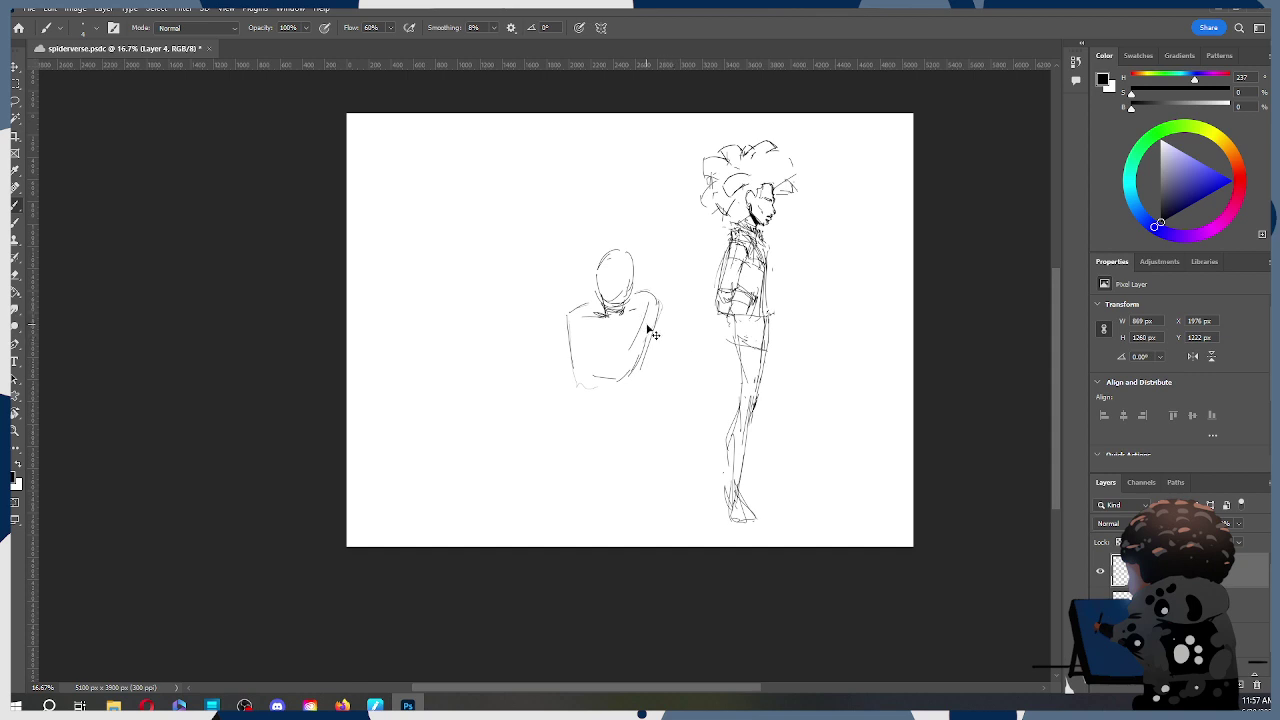
{"action": "key", "text": "ctrl+t"}
{"action": "left_click_drag", "start_coordinate": [652, 333], "coordinate": [672, 313]}
{"action": "left_click", "coordinate": [661, 31]}
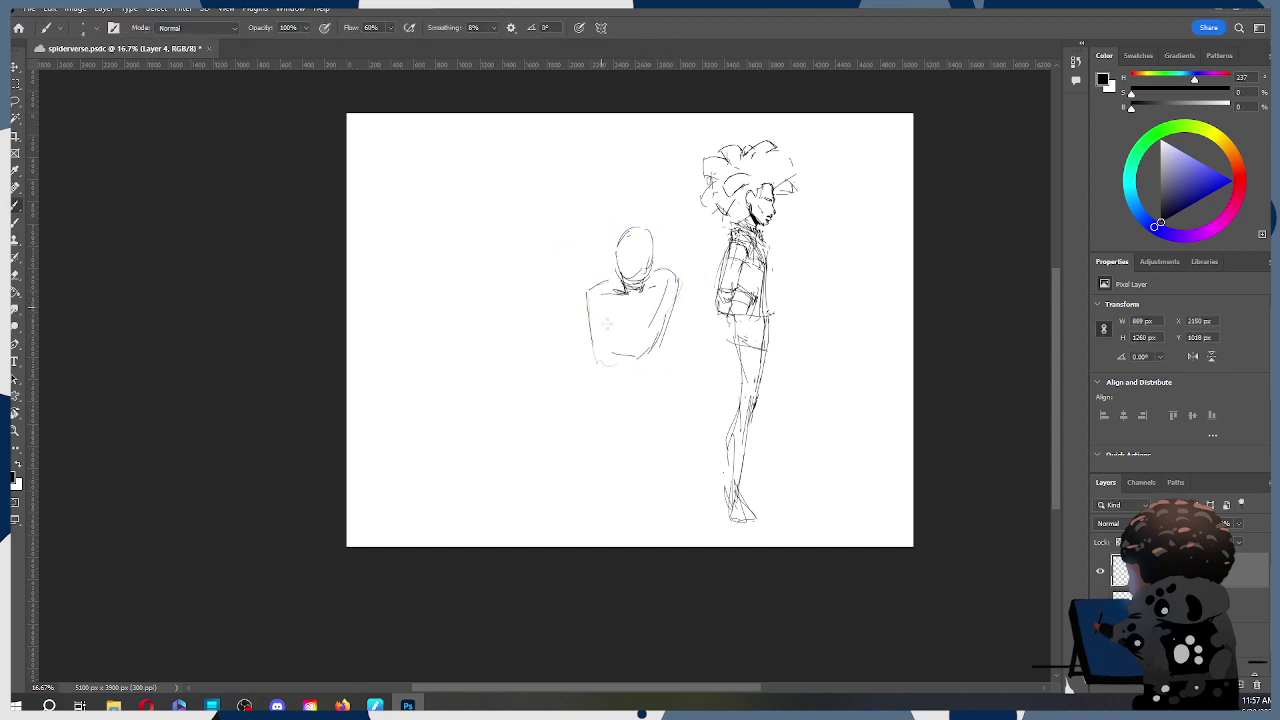
Step: Try to sketch the second character's inner arm lines, waist, and leg strokes below the torso
{"action": "left_click_drag", "start_coordinate": [598, 295], "coordinate": [614, 356]}
{"action": "mouse_move", "coordinate": [670, 285]}
{"action": "left_mouse_down"}
{"action": "mouse_move", "coordinate": [676, 322]}
{"action": "mouse_move", "coordinate": [622, 364]}
{"action": "mouse_move", "coordinate": [652, 374]}
{"action": "mouse_move", "coordinate": [600, 350]}
{"action": "mouse_move", "coordinate": [644, 356]}
{"action": "mouse_move", "coordinate": [544, 404]}
{"action": "left_mouse_up"}
{"action": "key", "text": "ctrl+z"}
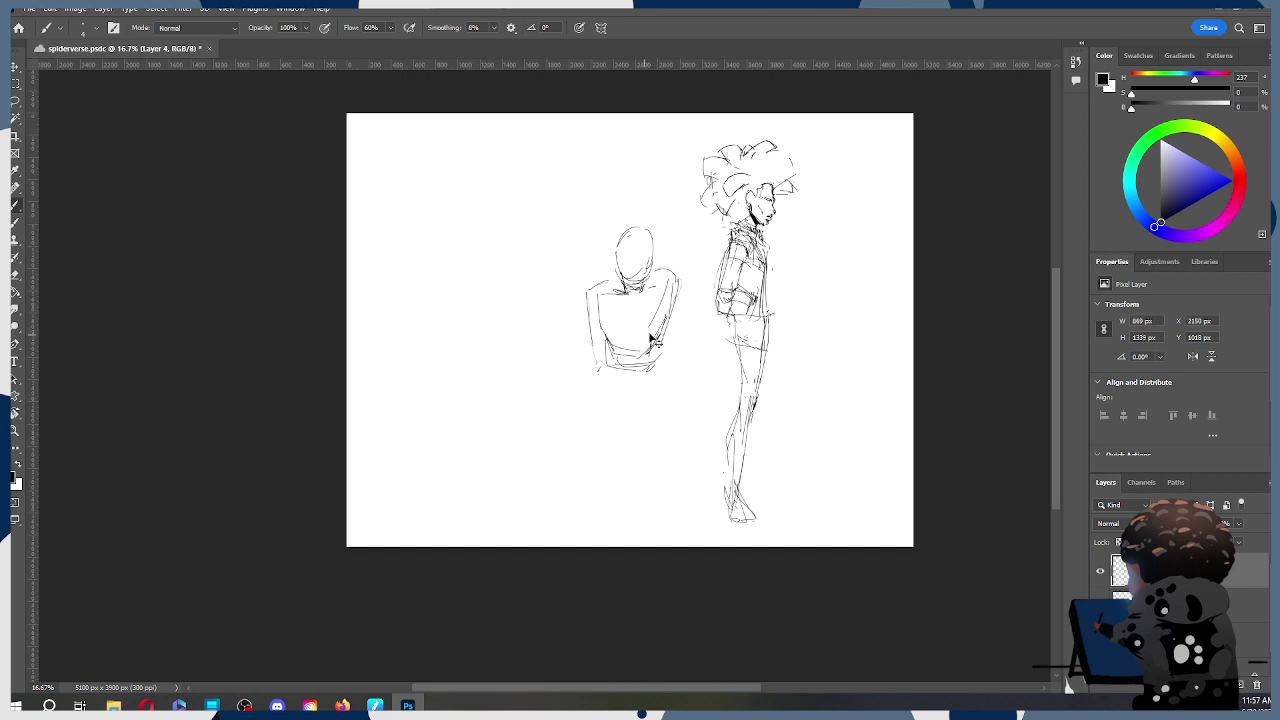
{"action": "mouse_move", "coordinate": [604, 366]}
{"action": "left_mouse_down"}
{"action": "mouse_move", "coordinate": [543, 397]}
{"action": "mouse_move", "coordinate": [575, 422]}
{"action": "left_mouse_up"}
{"action": "key", "text": "ctrl+z"}
{"action": "key", "text": "ctrl+z"}
{"action": "mouse_move", "coordinate": [609, 366]}
{"action": "left_mouse_down"}
{"action": "mouse_move", "coordinate": [554, 362]}
{"action": "mouse_move", "coordinate": [544, 384]}
{"action": "mouse_move", "coordinate": [591, 422]}
{"action": "left_mouse_up"}
{"action": "key", "text": "ctrl+z"}
{"action": "mouse_move", "coordinate": [660, 346]}
{"action": "left_mouse_down"}
{"action": "mouse_move", "coordinate": [701, 346]}
{"action": "mouse_move", "coordinate": [661, 420]}
{"action": "left_mouse_up"}
{"action": "key", "text": "ctrl+z"}
Step: Step back through the second character's neck, torso, and stray strokes until only the oval head remains
{"action": "key", "text": "ctrl+z"}
{"action": "key", "text": "ctrl+z"}
{"action": "key", "text": "ctrl+z"}
{"action": "key", "text": "ctrl+z"}
{"action": "key", "text": "ctrl+z"}
{"action": "key", "text": "ctrl+z"}
{"action": "key", "text": "ctrl+z"}
{"action": "key", "text": "ctrl+z"}
{"action": "key", "text": "ctrl+z"}
{"action": "key", "text": "ctrl+z"}
{"action": "key", "text": "ctrl+z"}
{"action": "key", "text": "ctrl+z"}
{"action": "key", "text": "ctrl+z"}
{"action": "key", "text": "ctrl+z"}
{"action": "key", "text": "ctrl+z"}
{"action": "key", "text": "ctrl+z"}
{"action": "key", "text": "ctrl+z"}
{"action": "key", "text": "ctrl+z"}
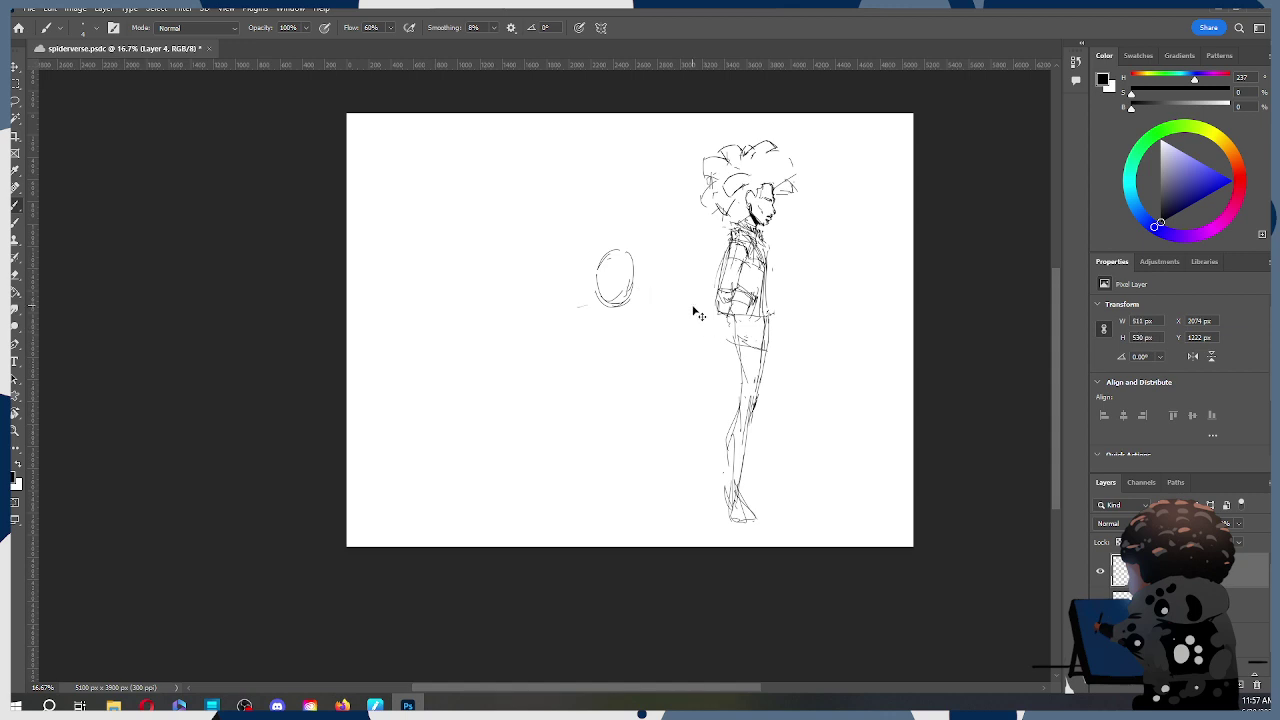
{"action": "key", "text": "ctrl+z"}
{"action": "key", "text": "ctrl+z"}
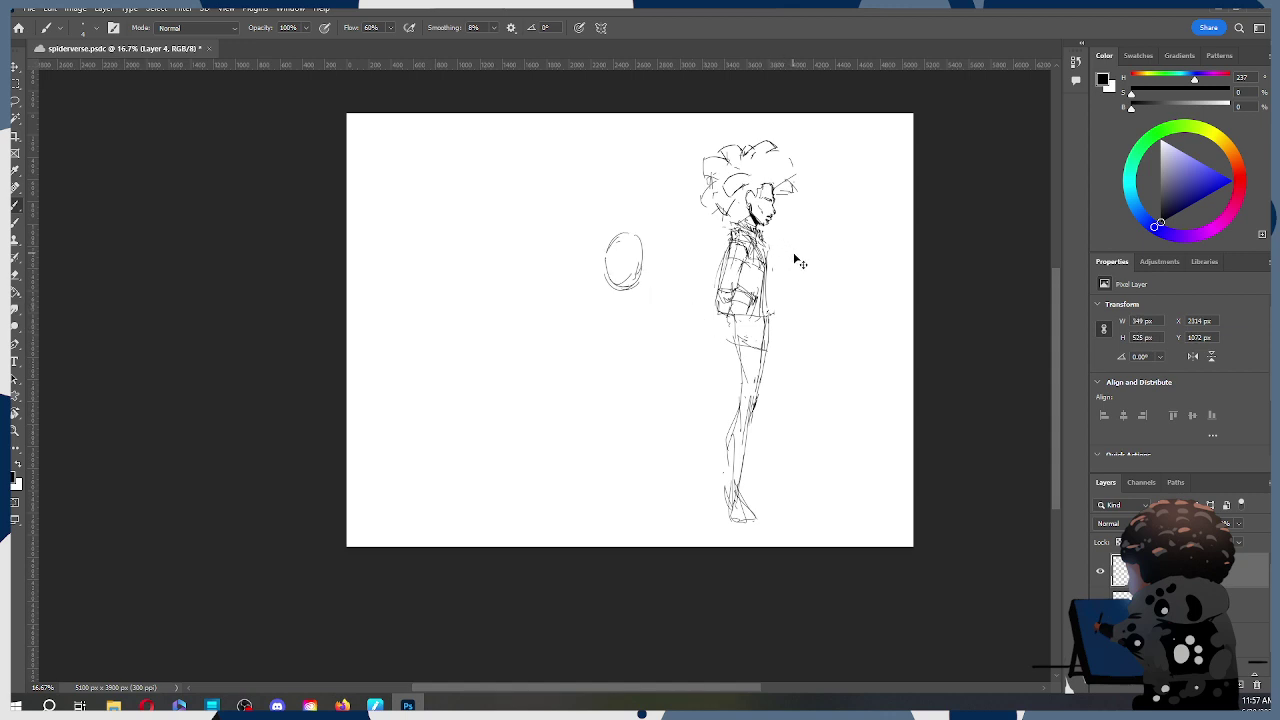
{"action": "key", "text": "ctrl+shift+z"}
{"action": "key", "text": "ctrl+shift+z"}
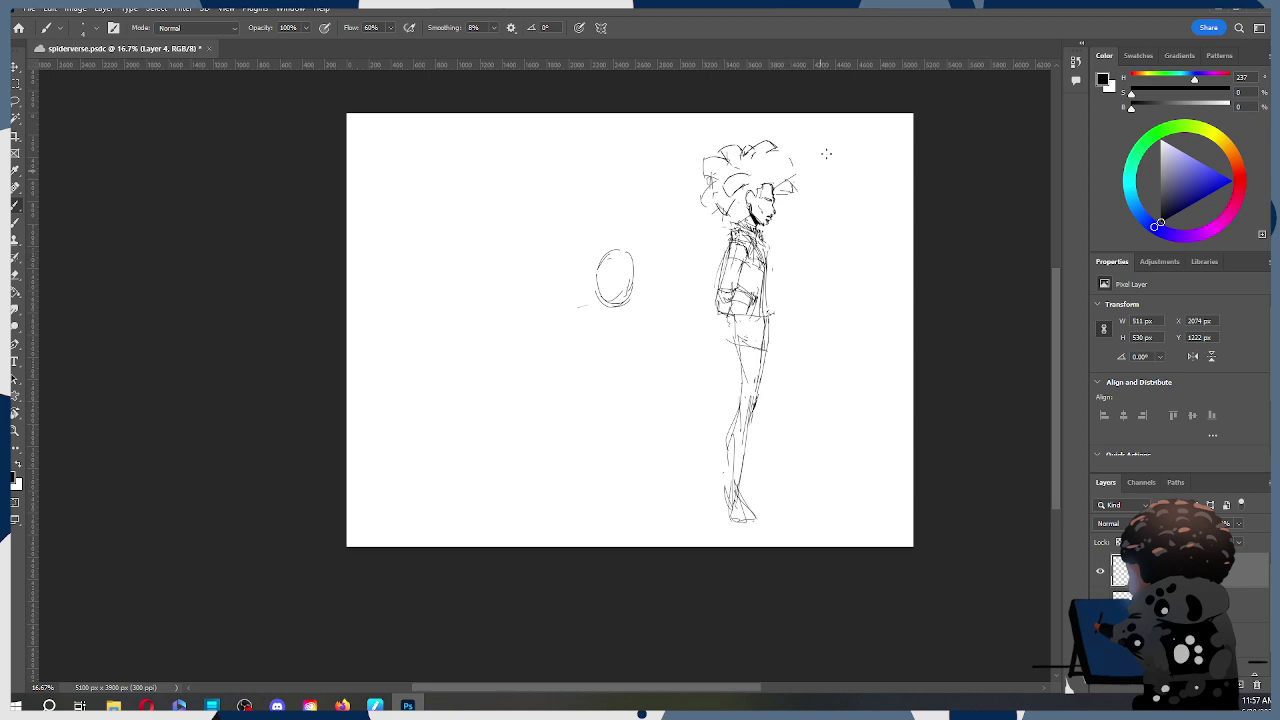
{"action": "key", "text": "ctrl+z"}
Step: Move the oval head slightly up and closer to the standing figure
{"action": "key", "text": "ctrl+t"}
{"action": "left_click_drag", "start_coordinate": [620, 286], "coordinate": [629, 263]}
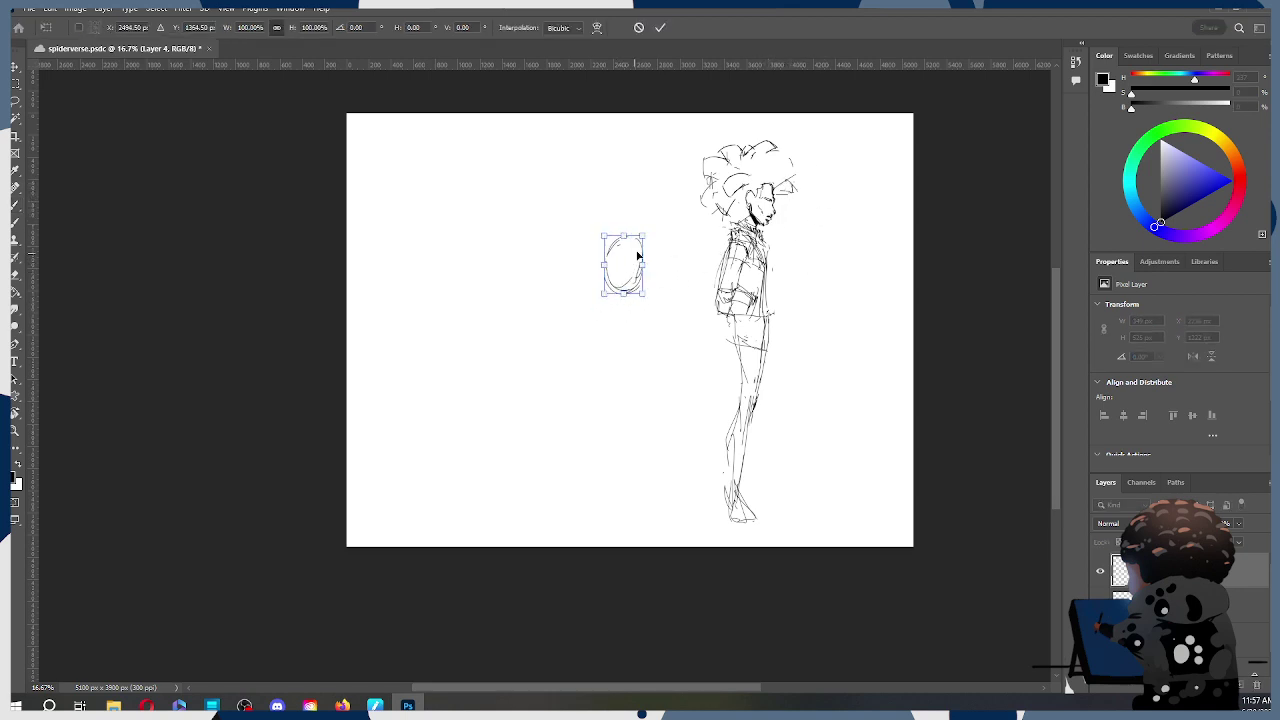
{"action": "left_click", "coordinate": [660, 28]}
Step: Switch to Layer 3 and touch up the standing character's face, setting the eraser to 20 px
{"action": "key", "text": "z"}
{"action": "left_click", "coordinate": [663, 240]}
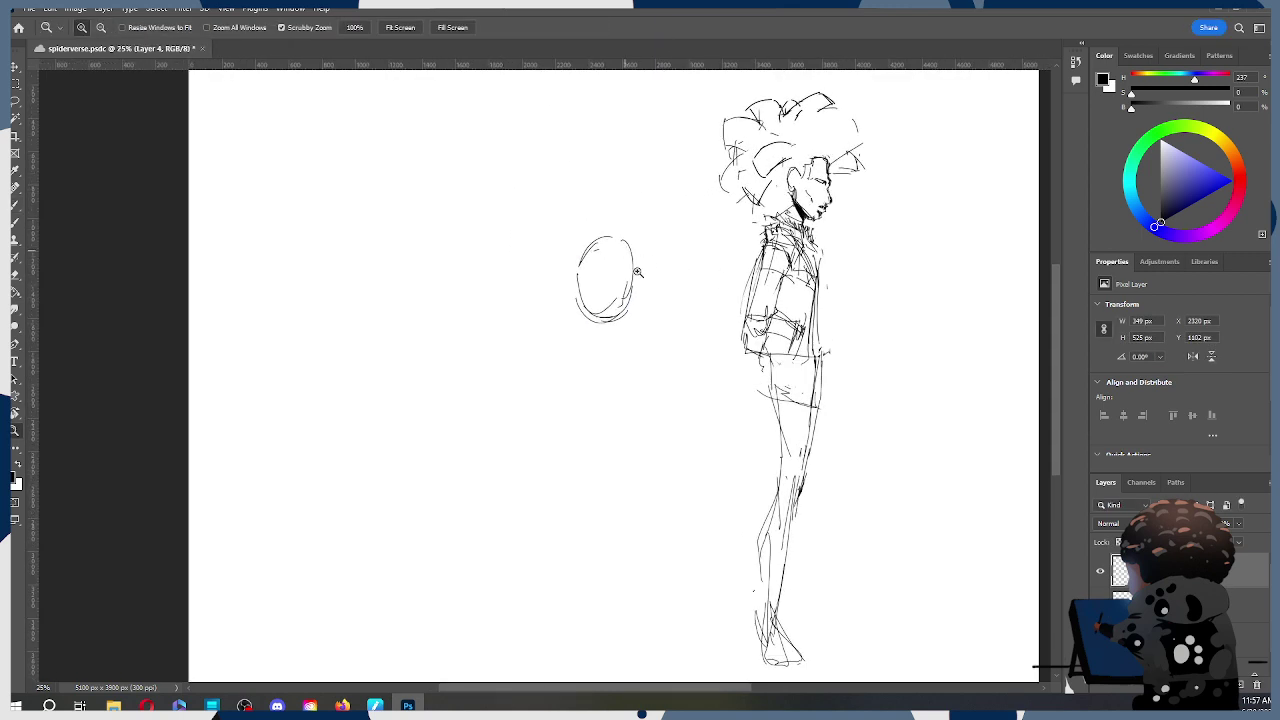
{"action": "left_click_drag", "start_coordinate": [688, 308], "coordinate": [663, 282]}
{"action": "key", "text": "b"}
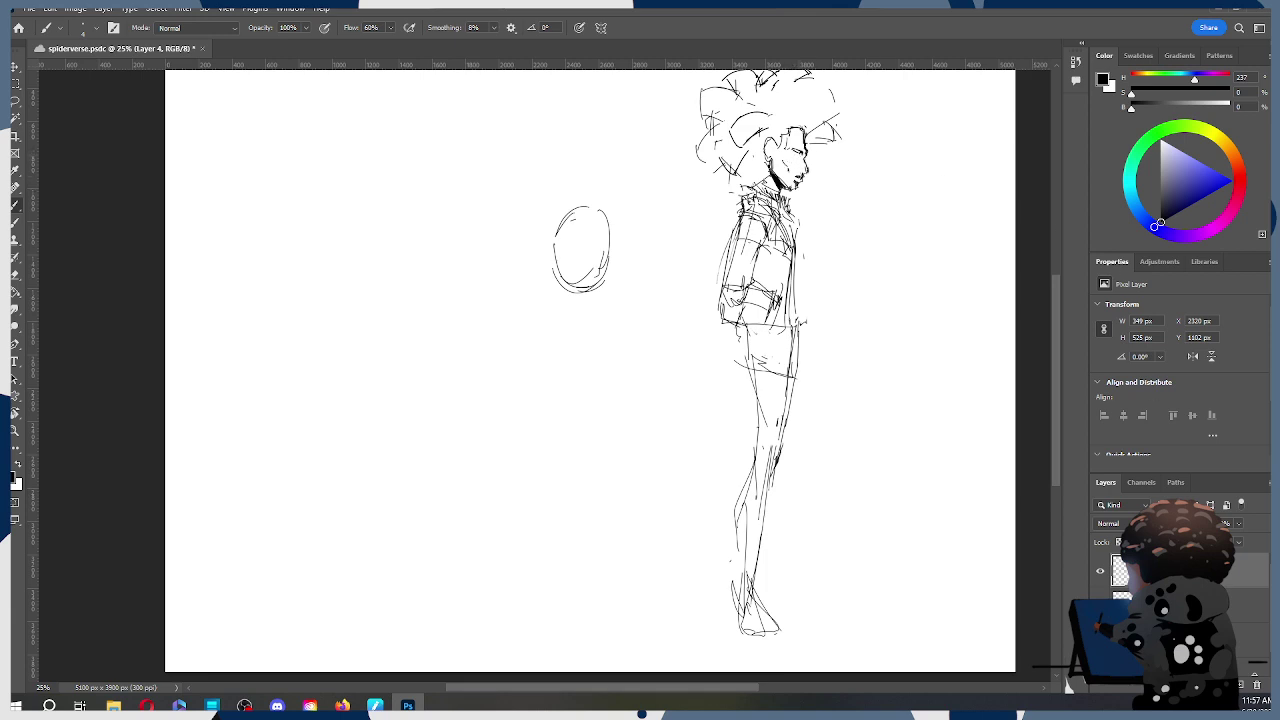
{"action": "key", "text": "alt+bracketleft"}
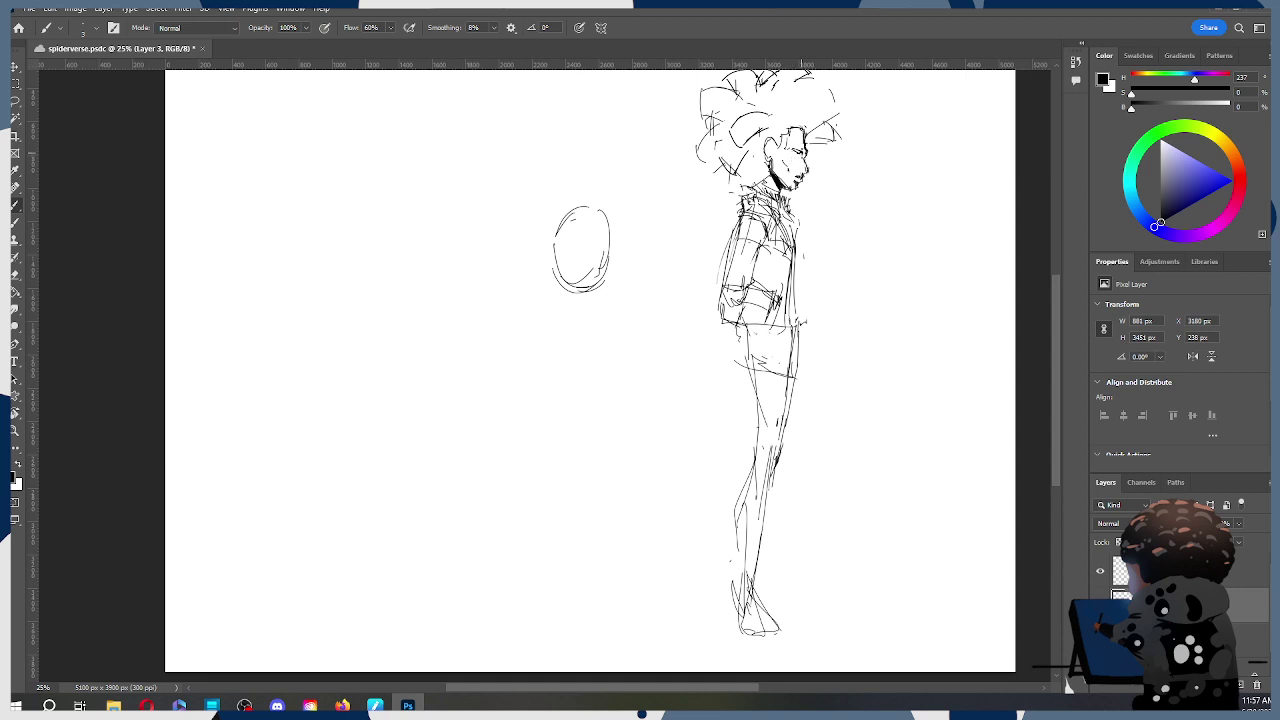
{"action": "key", "text": "alt+Tab"}
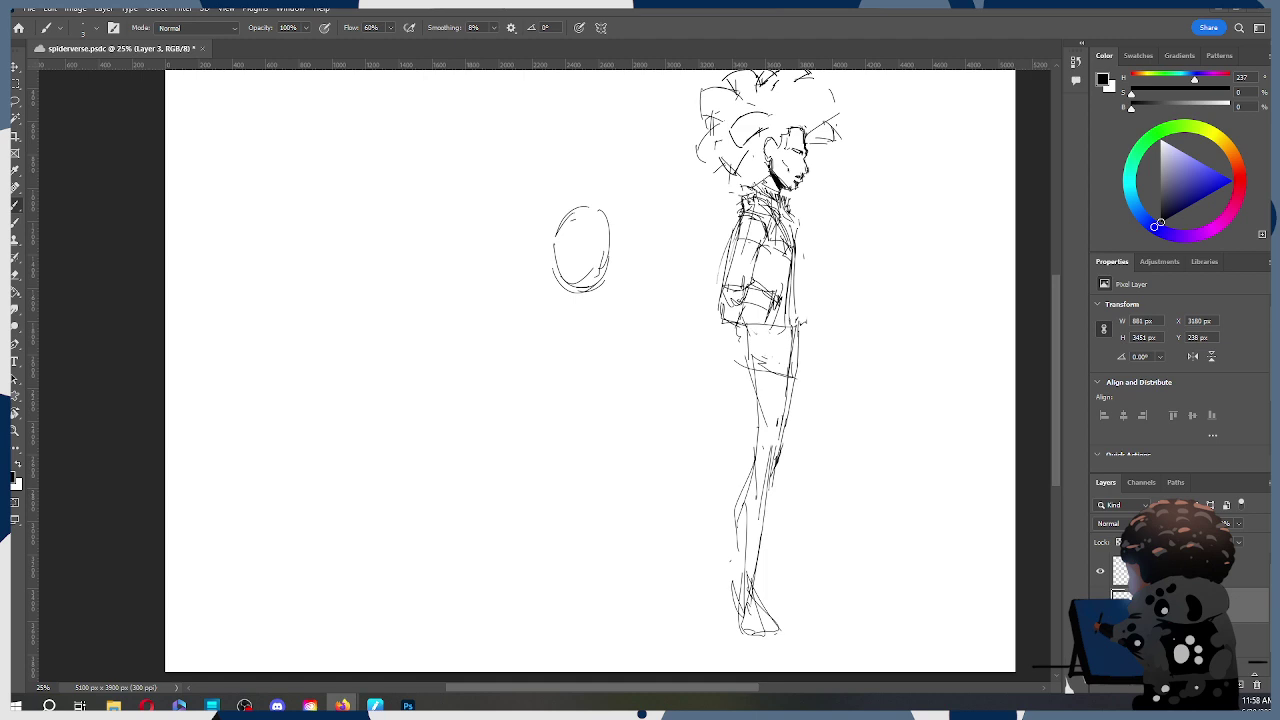
{"action": "left_click", "coordinate": [808, 128]}
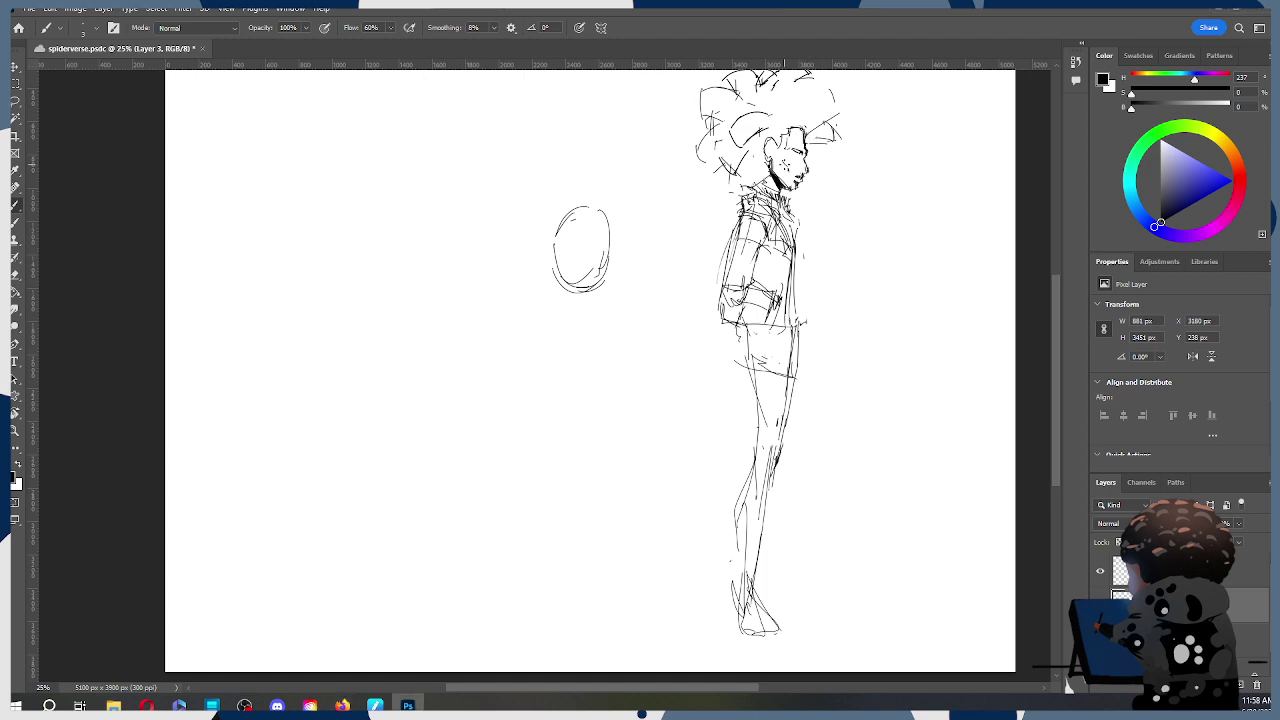
{"action": "key", "text": "z"}
{"action": "left_click", "coordinate": [791, 156]}
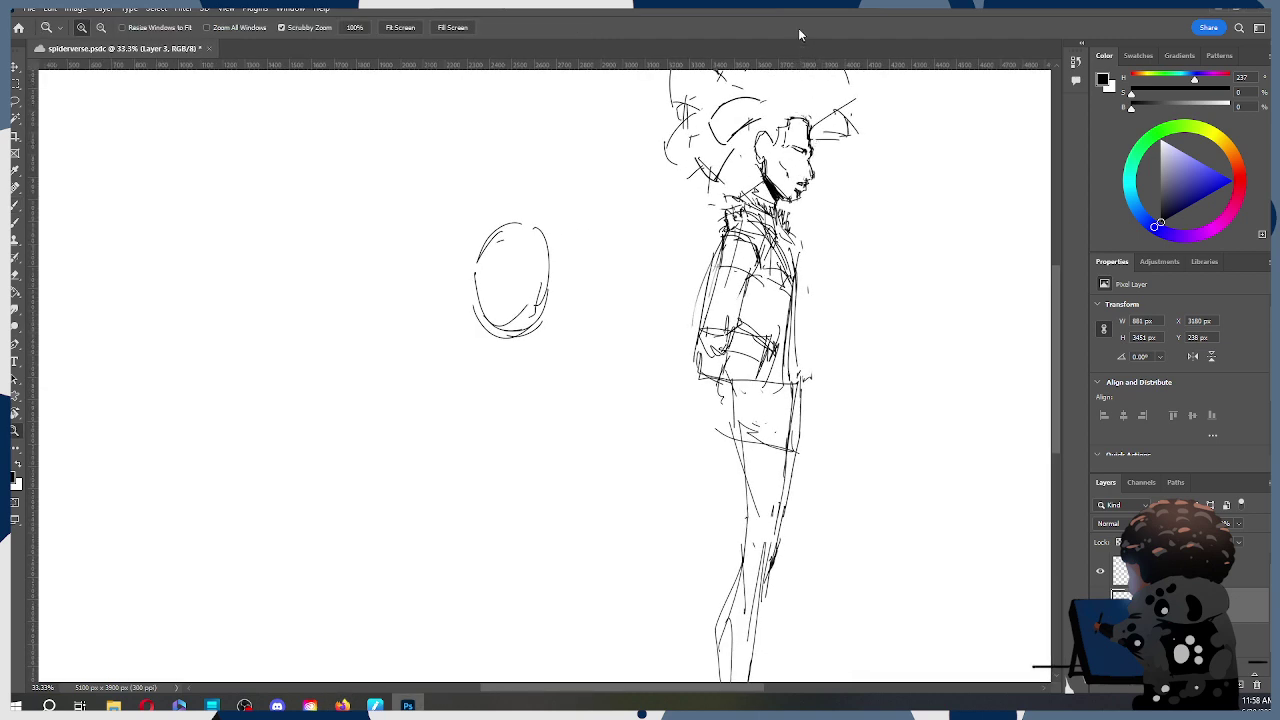
{"action": "key", "text": "e"}
{"action": "key", "text": "bracketleft"}
{"action": "key", "text": "bracketleft"}
{"action": "key", "text": "bracketleft"}
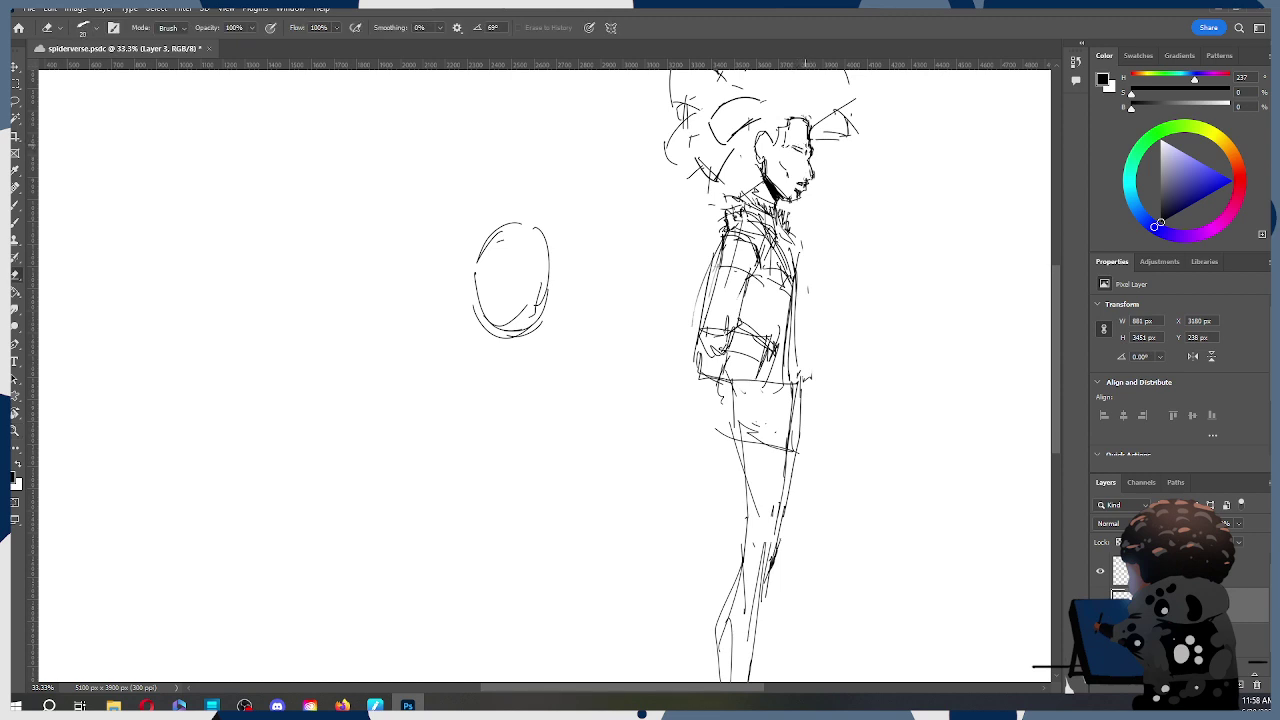
Step: Redraw the standing character's eye area with small alternating brush and eraser touches
{"action": "key", "text": "b"}
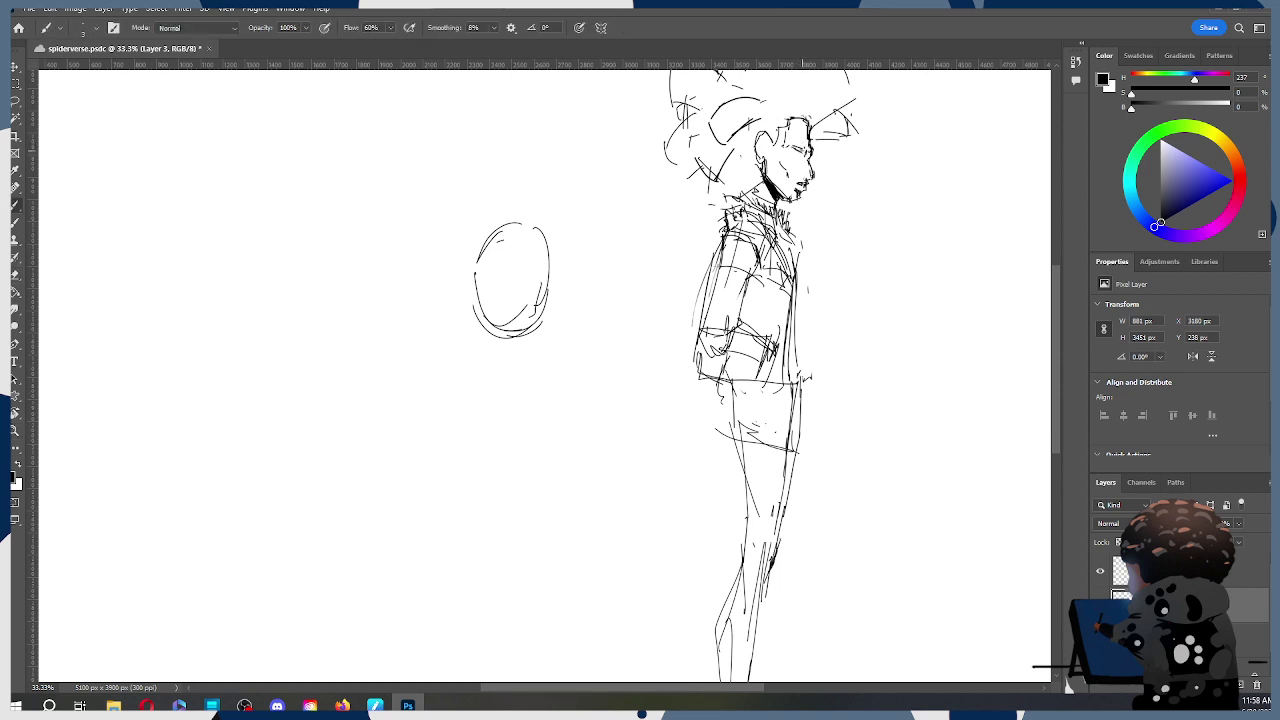
{"action": "key", "text": "e"}
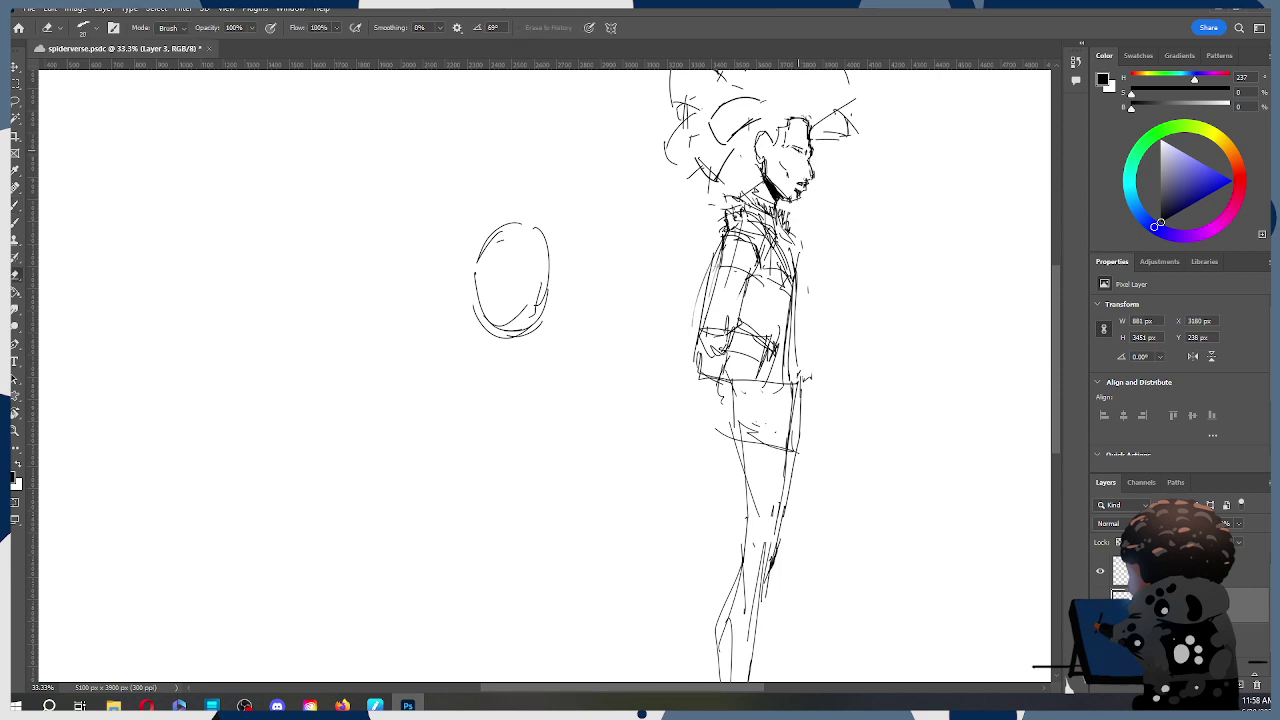
{"action": "key", "text": "b"}
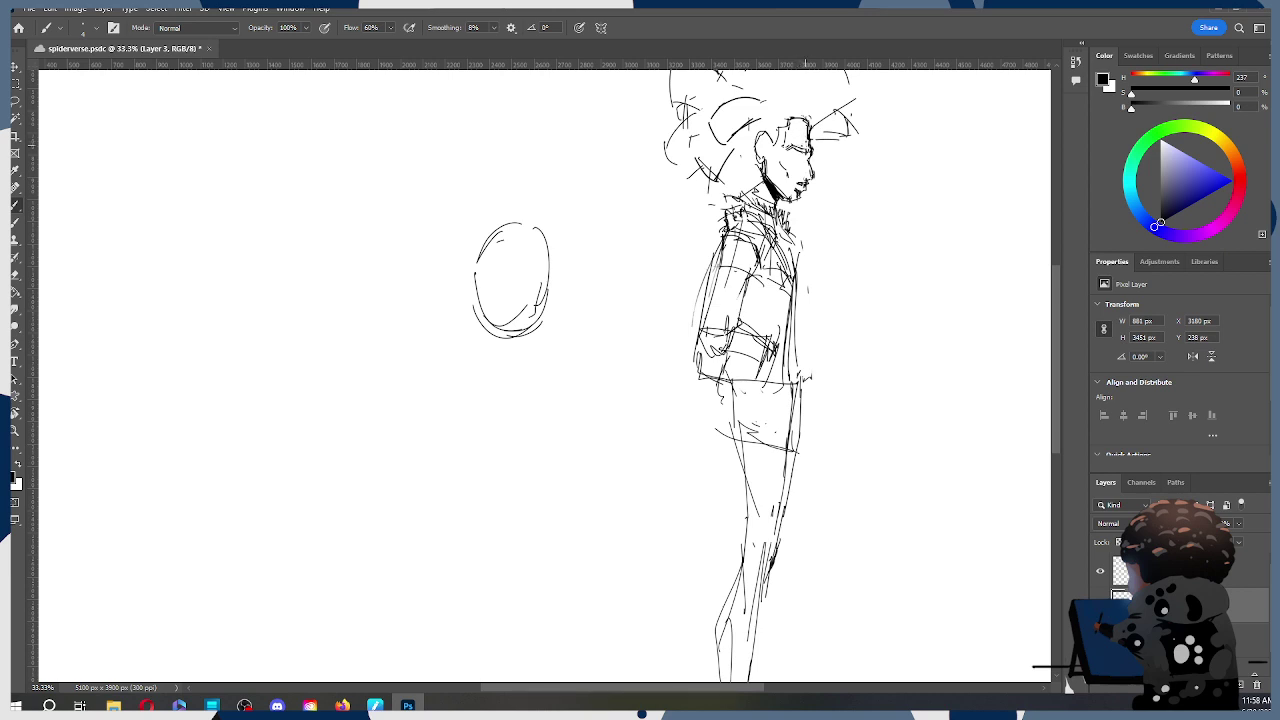
{"action": "key", "text": "e"}
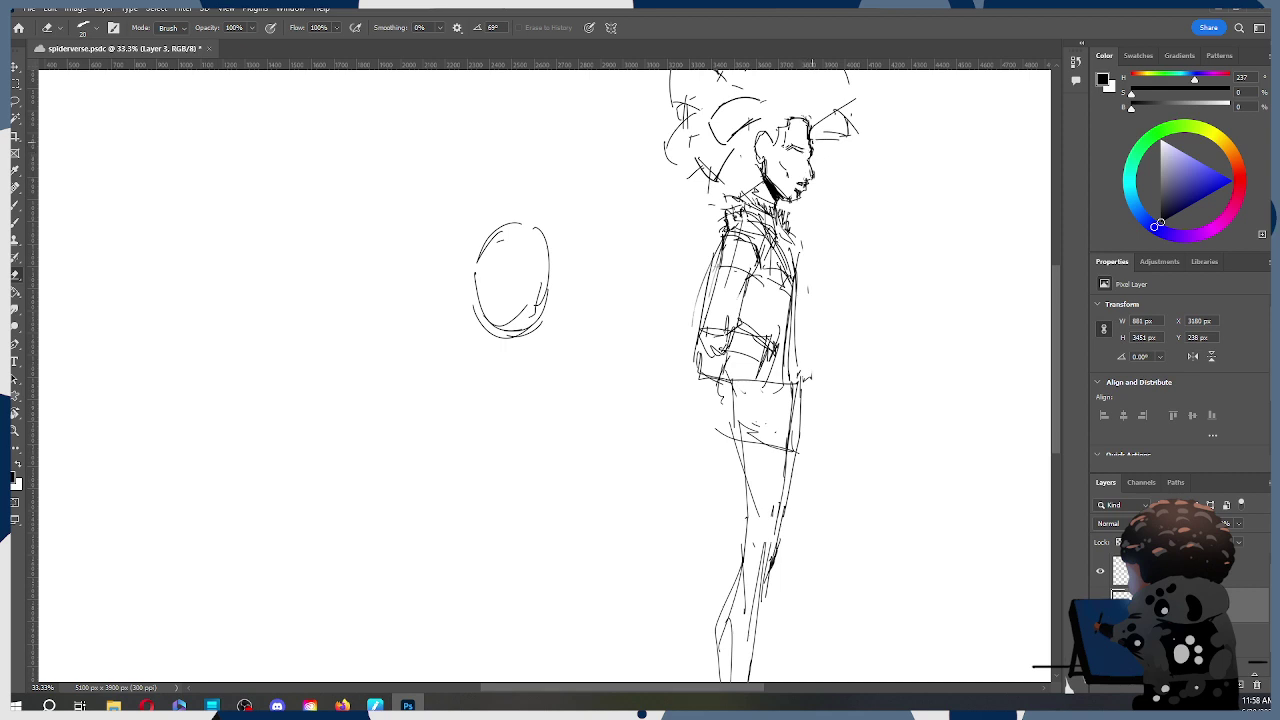
{"action": "key", "text": "bracketleft"}
{"action": "key", "text": "b"}
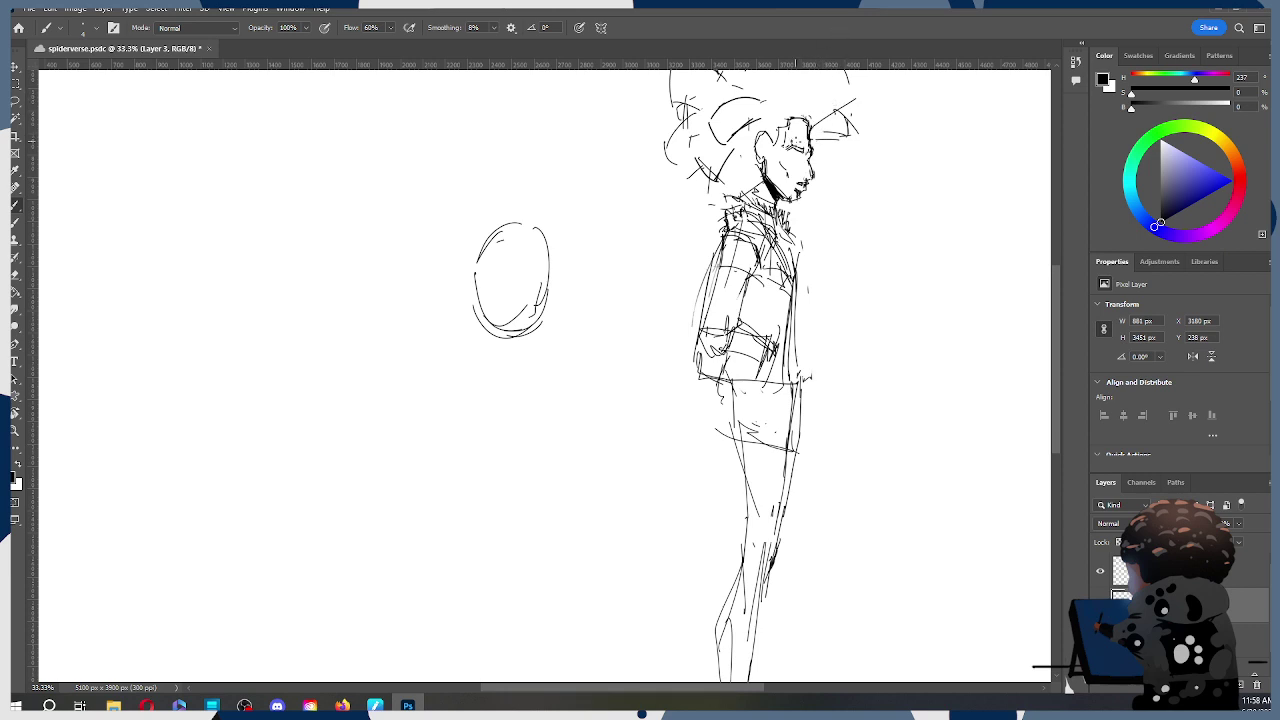
Step: Add brow and eye details to the standing character's face with short strokes, undoing the unwanted ones
{"action": "left_click_drag", "start_coordinate": [790, 138], "coordinate": [811, 149]}
{"action": "left_click", "coordinate": [796, 158]}
{"action": "left_click", "coordinate": [792, 156]}
{"action": "left_click", "coordinate": [796, 158]}
{"action": "left_click", "coordinate": [800, 156]}
{"action": "left_click_drag", "start_coordinate": [793, 147], "coordinate": [798, 158]}
{"action": "key", "text": "ctrl+z"}
{"action": "key", "text": "ctrl+z"}
Step: Refine the standing character's nose and lips with fine erasing and darker brush strokes
{"action": "key", "text": "z"}
{"action": "left_click", "coordinate": [810, 170], "text": "alt"}
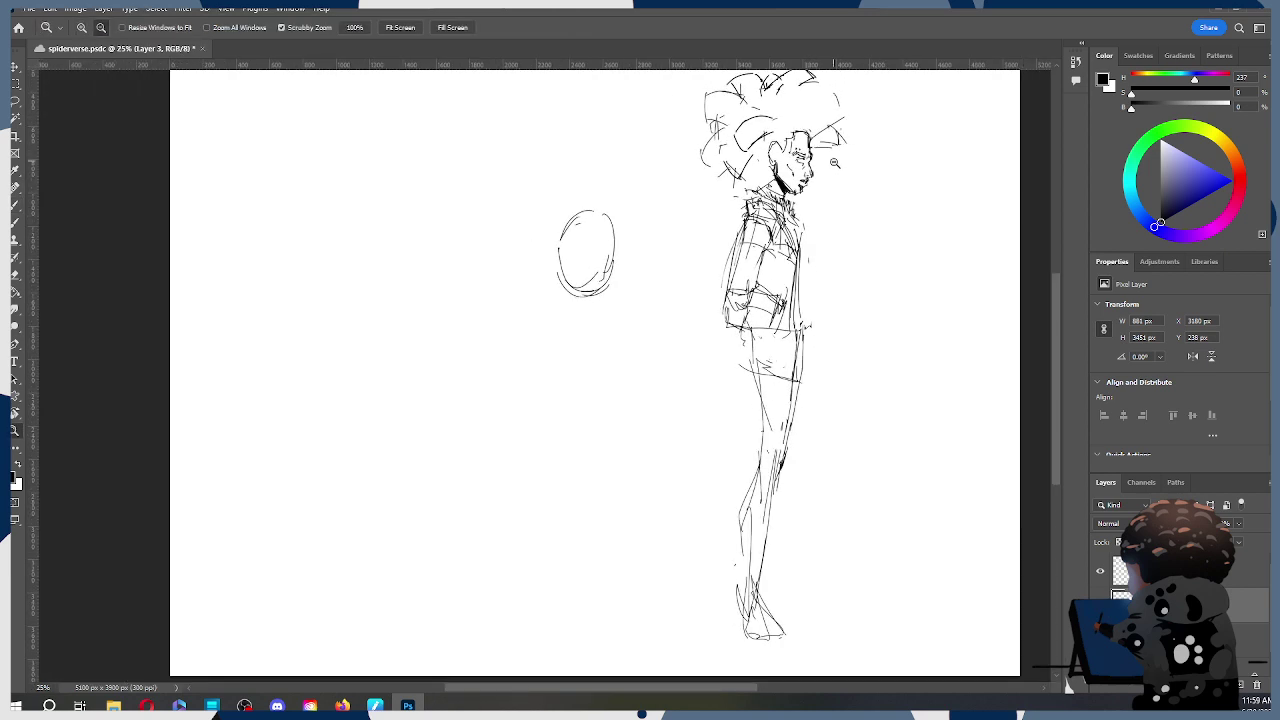
{"action": "left_click", "coordinate": [815, 170], "text": "alt"}
{"action": "left_click", "coordinate": [815, 170], "text": "alt"}
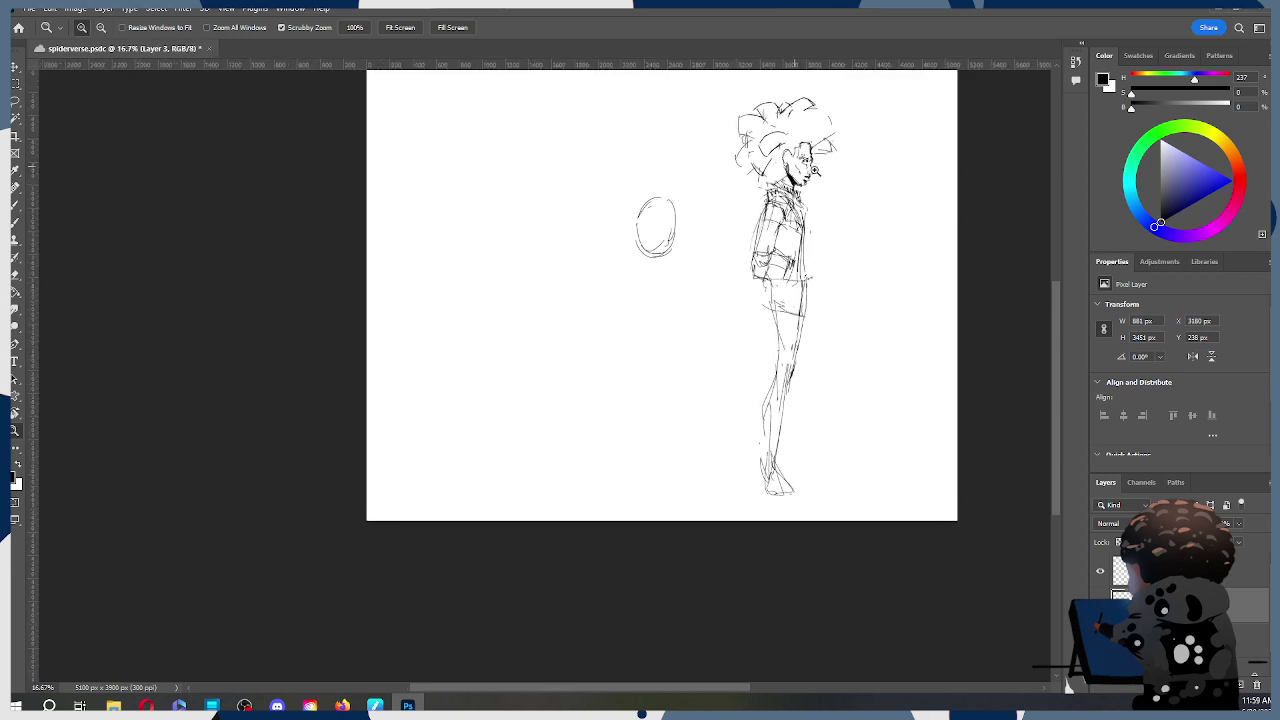
{"action": "left_click", "coordinate": [815, 170]}
{"action": "left_click", "coordinate": [815, 170]}
{"action": "left_click", "coordinate": [814, 171]}
{"action": "left_click", "coordinate": [813, 174]}
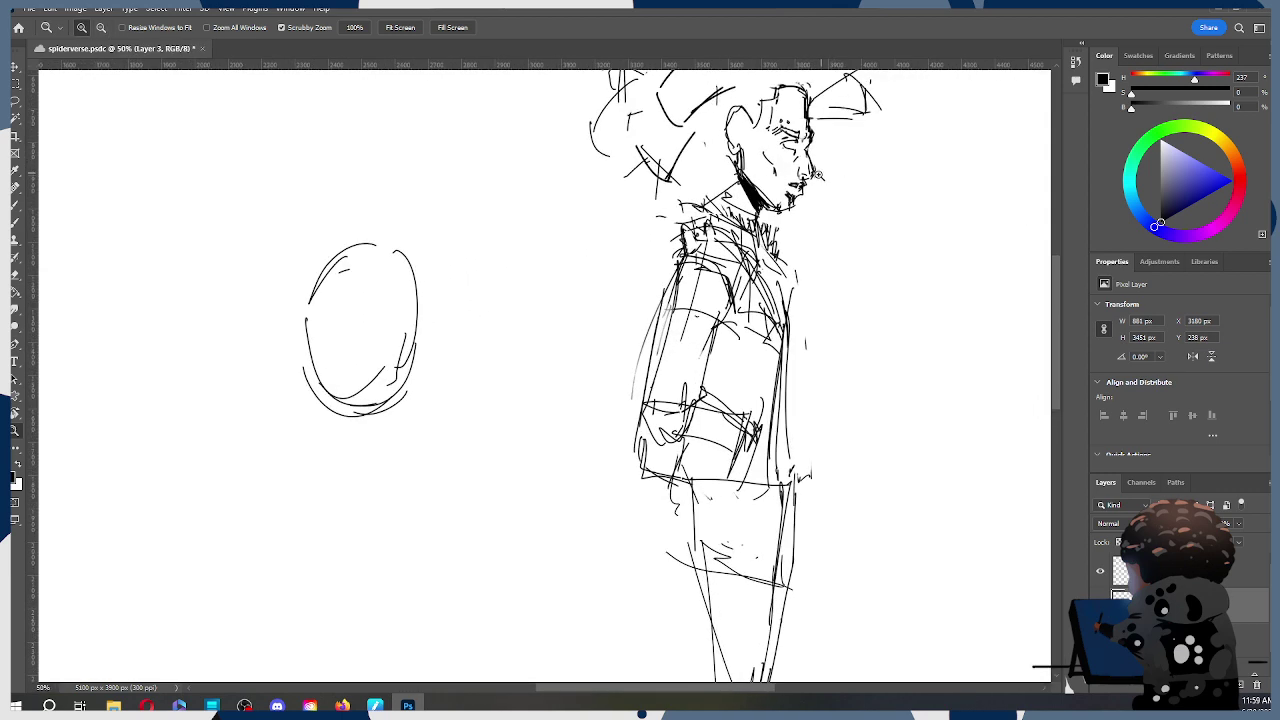
{"action": "key", "text": "e"}
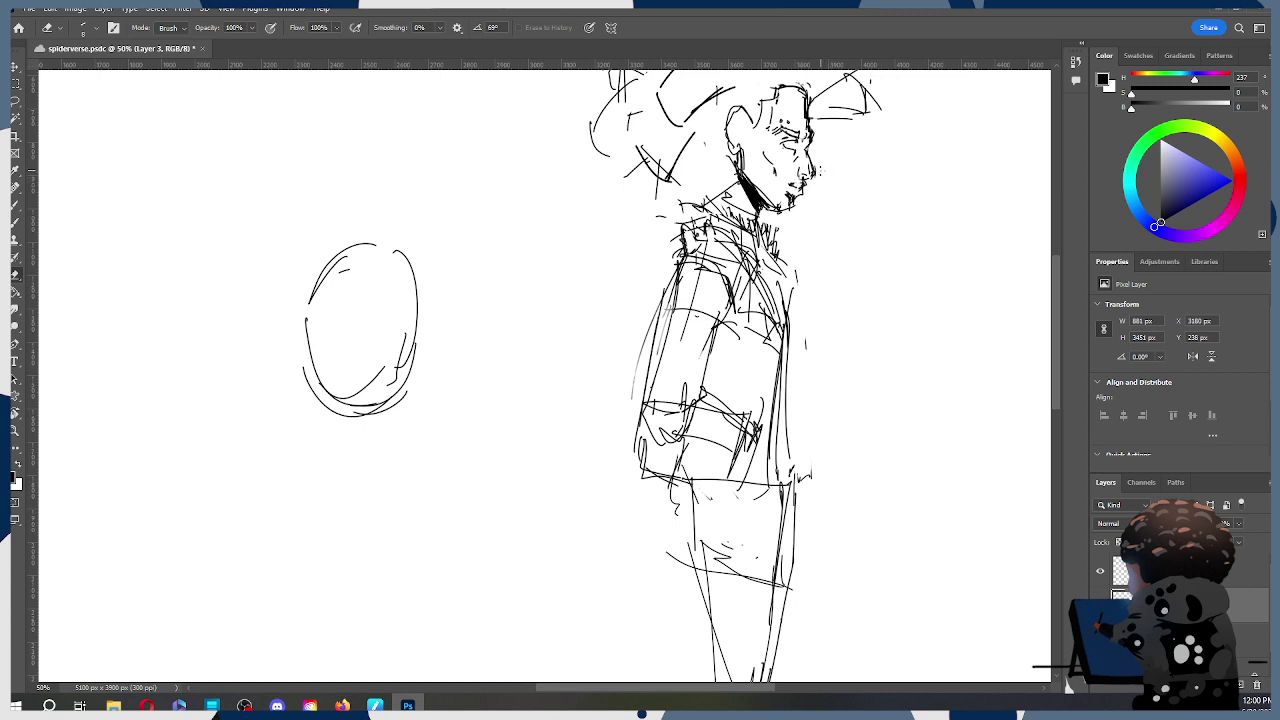
{"action": "key", "text": "b"}
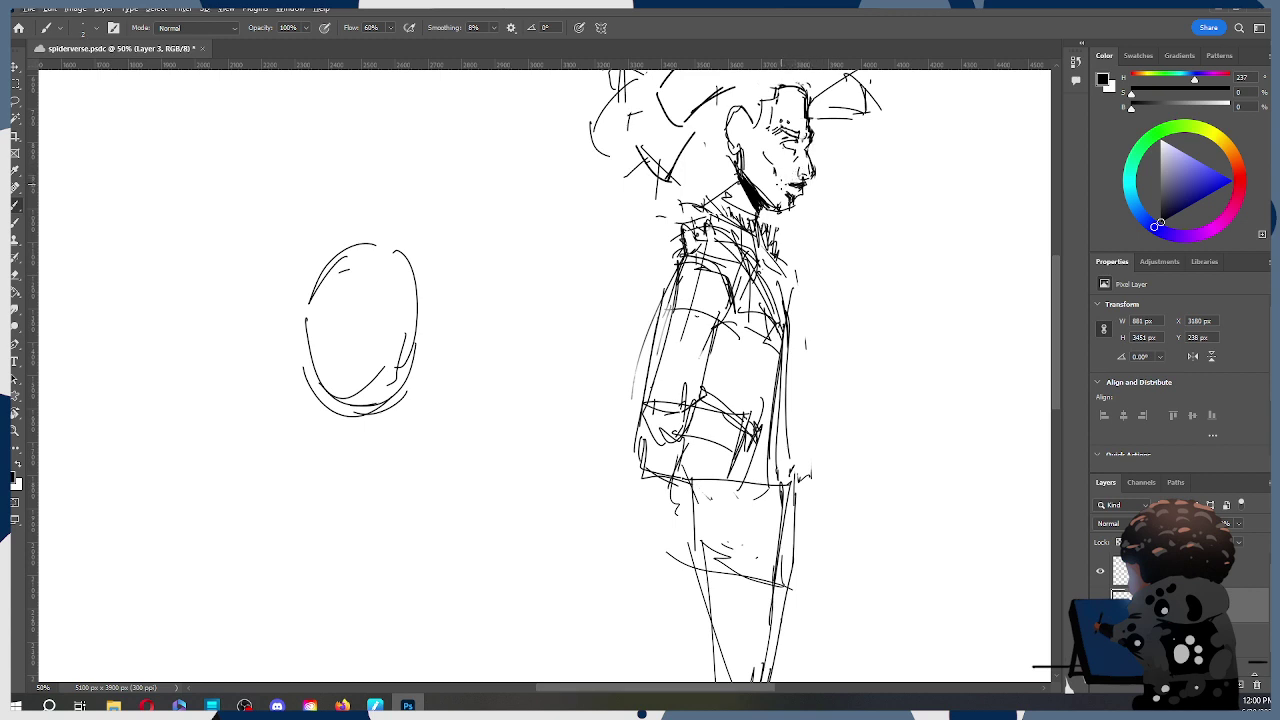
Step: On Layer 4, darken the sides and chin of the second character's oval head, and save the document
{"action": "key", "text": "z"}
{"action": "left_click", "coordinate": [786, 188], "text": "alt"}
{"action": "left_click", "coordinate": [814, 195], "text": "alt"}
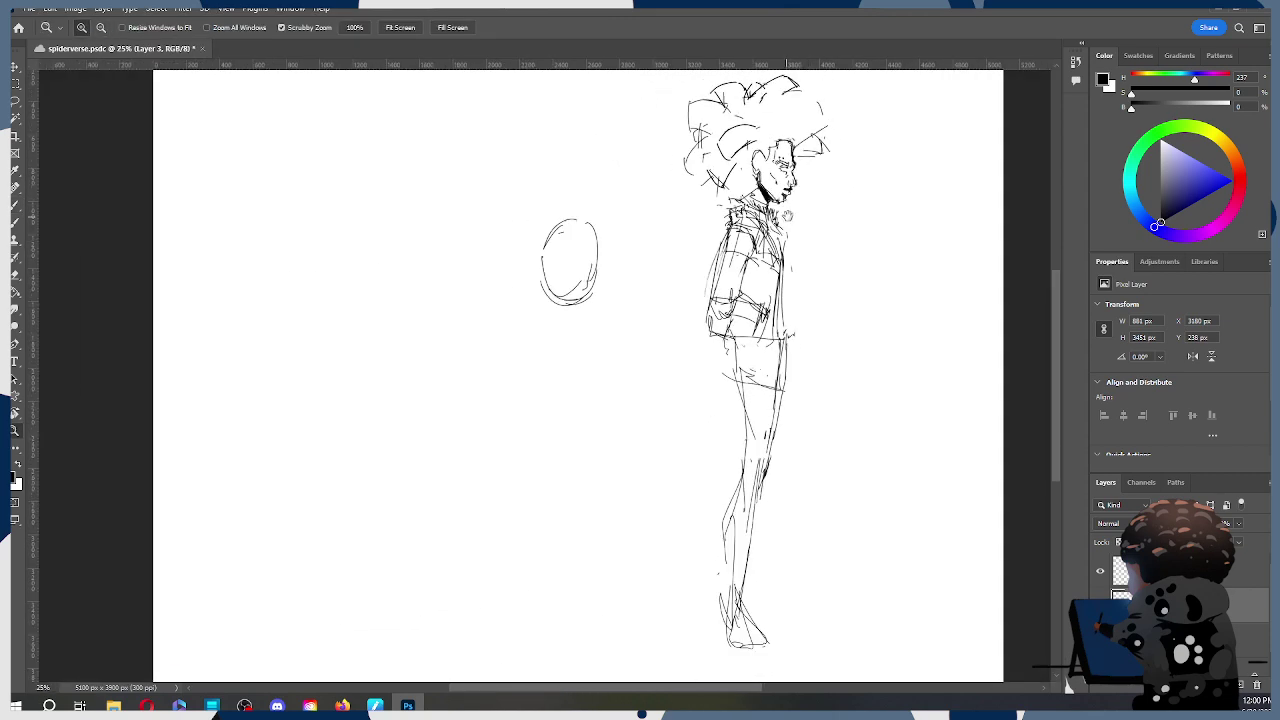
{"action": "left_click", "coordinate": [847, 173], "text": "alt"}
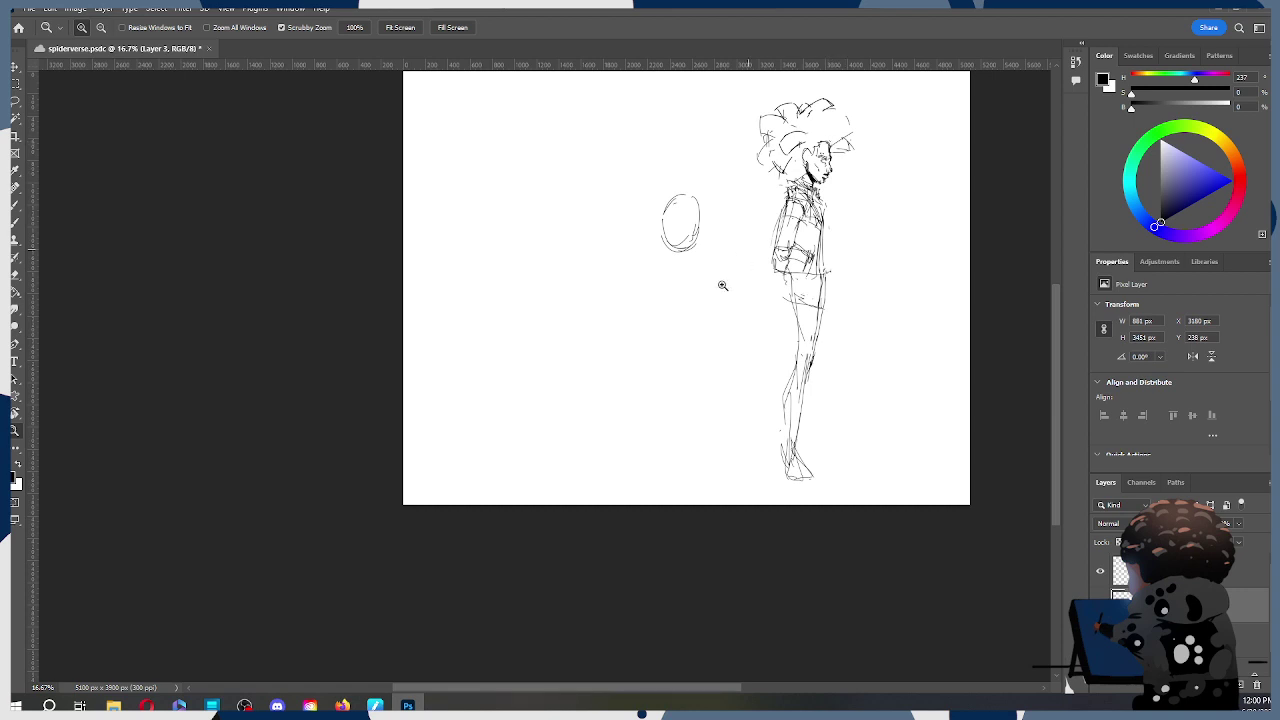
{"action": "key", "text": "b"}
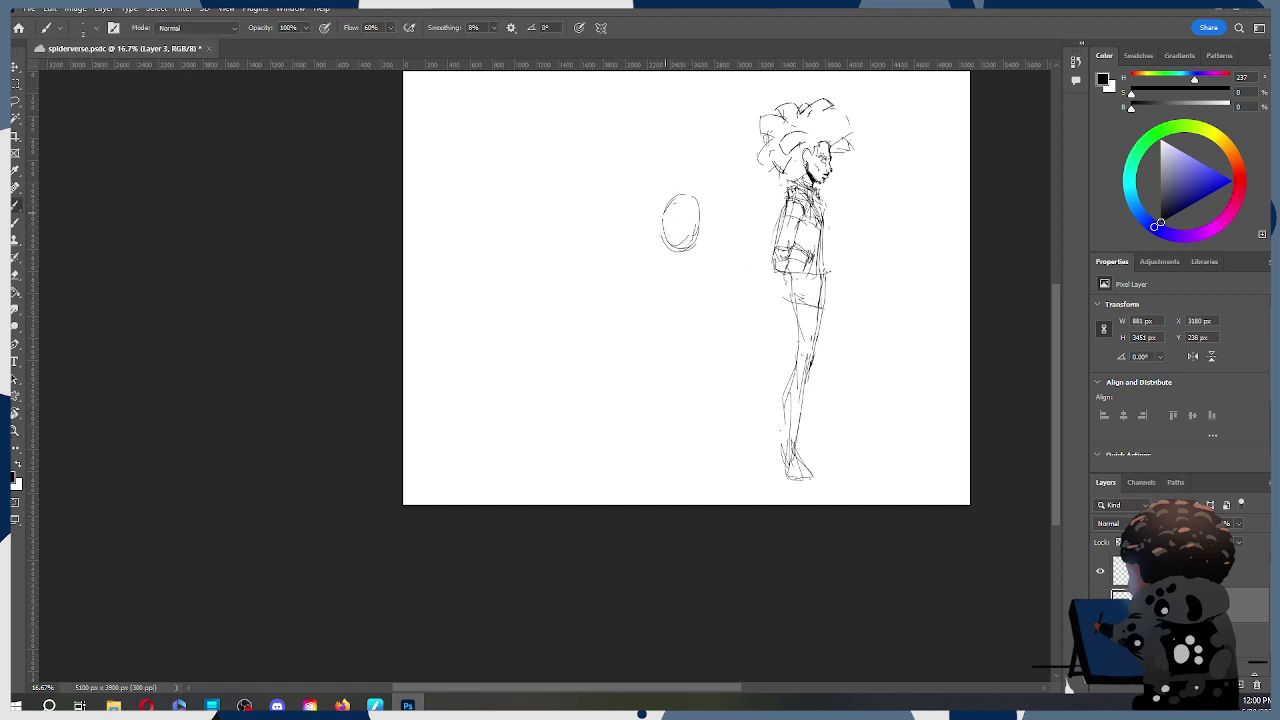
{"action": "key", "text": "ctrl+shift+alt+n"}
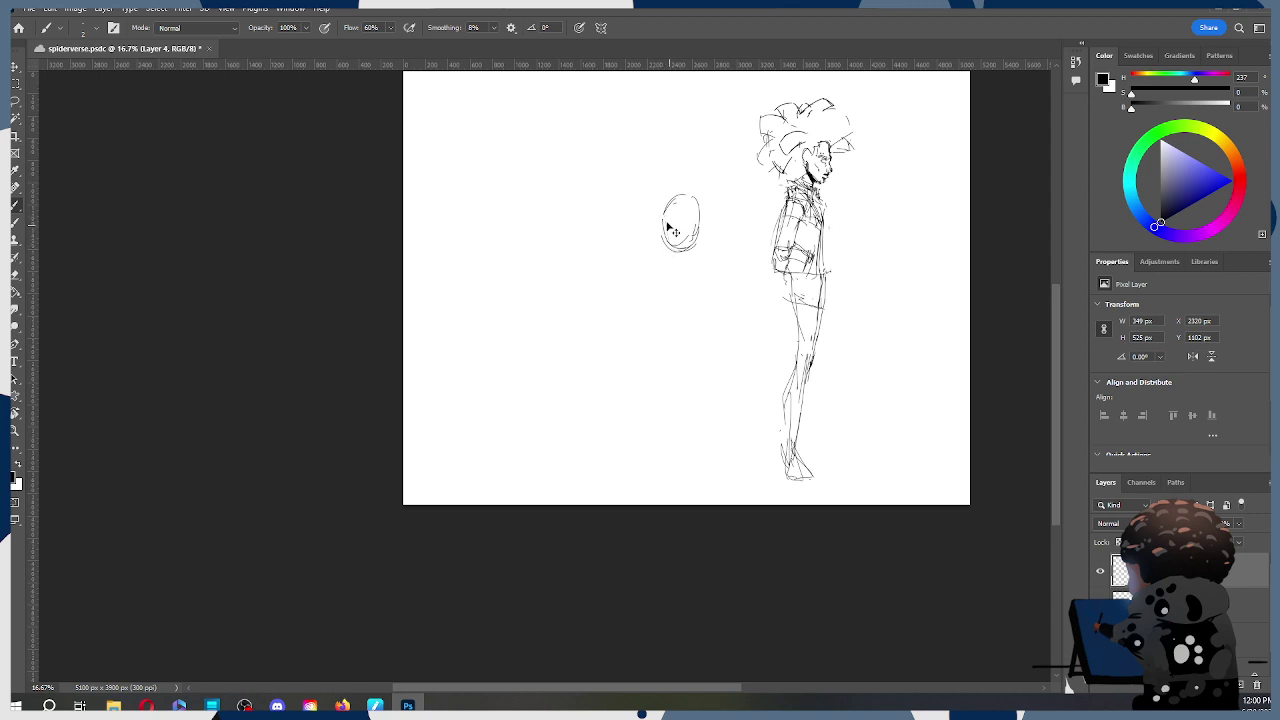
{"action": "key", "text": "bracketright"}
{"action": "mouse_move", "coordinate": [663, 214]}
{"action": "left_mouse_down"}
{"action": "mouse_move", "coordinate": [664, 220]}
{"action": "mouse_move", "coordinate": [701, 232]}
{"action": "left_mouse_up"}
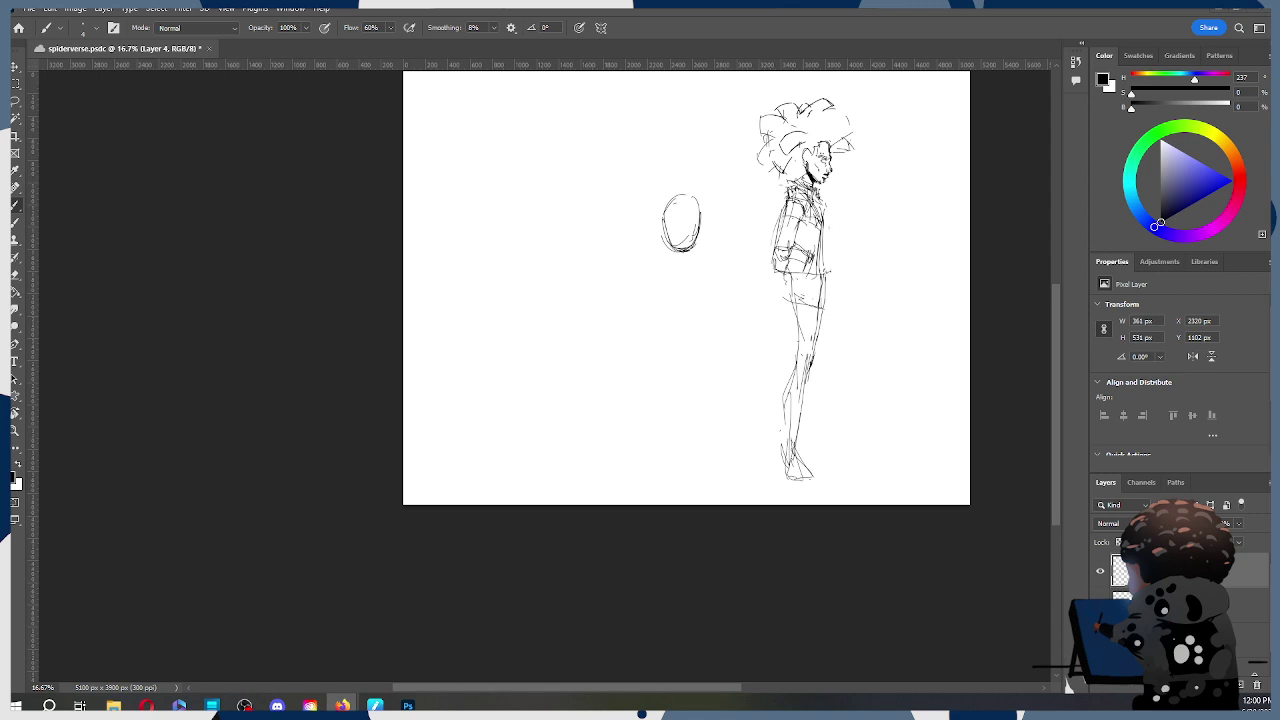
{"action": "left_click", "coordinate": [668, 199]}
{"action": "scroll", "coordinate": [668, 205], "scroll_direction": "up", "scroll_amount": 1}
{"action": "key", "text": "z"}
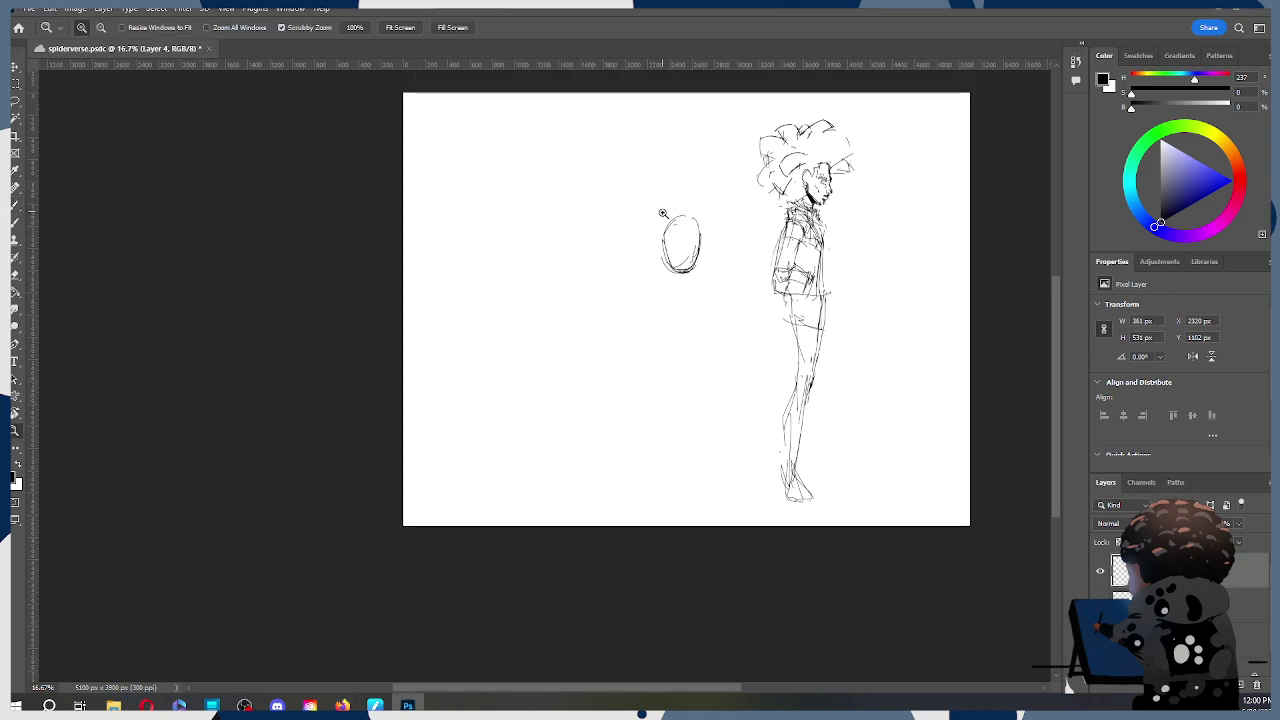
{"action": "left_click", "coordinate": [663, 214]}
{"action": "key", "text": "ctrl+s"}
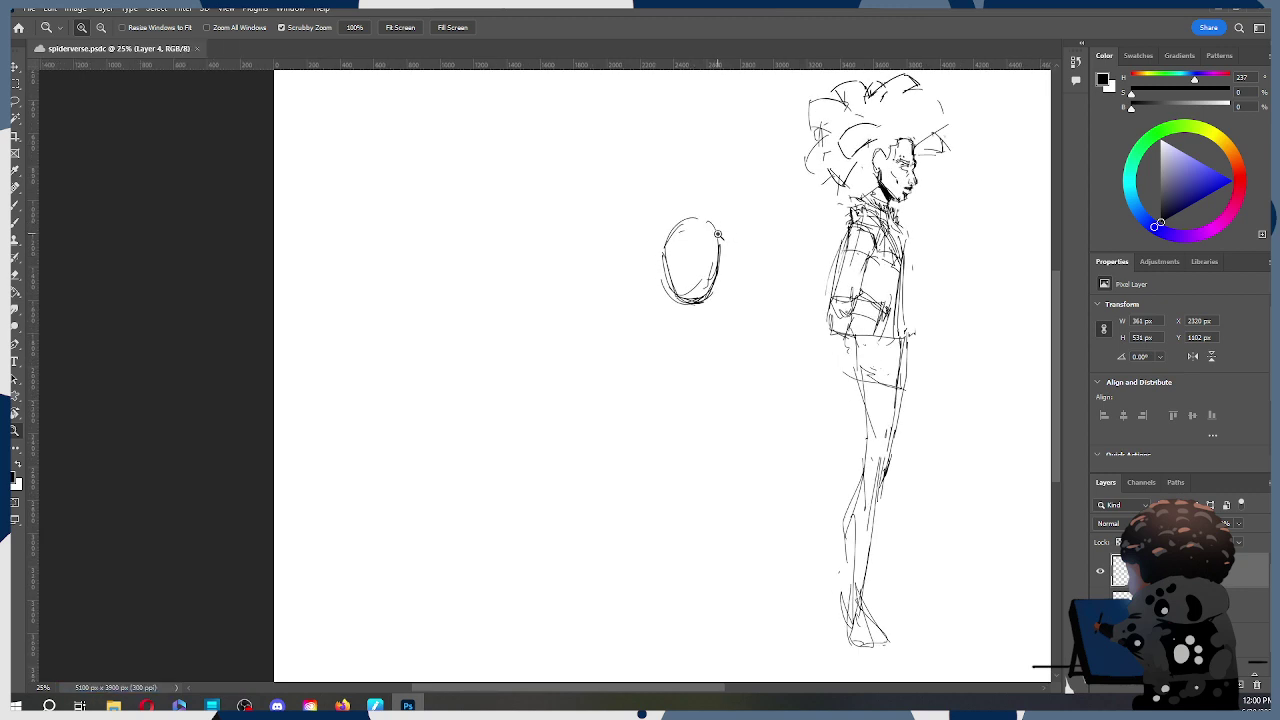
Step: Sketch a larger rounded hair outline over the second character's oval head and add an ear on each side
{"action": "key", "text": "b"}
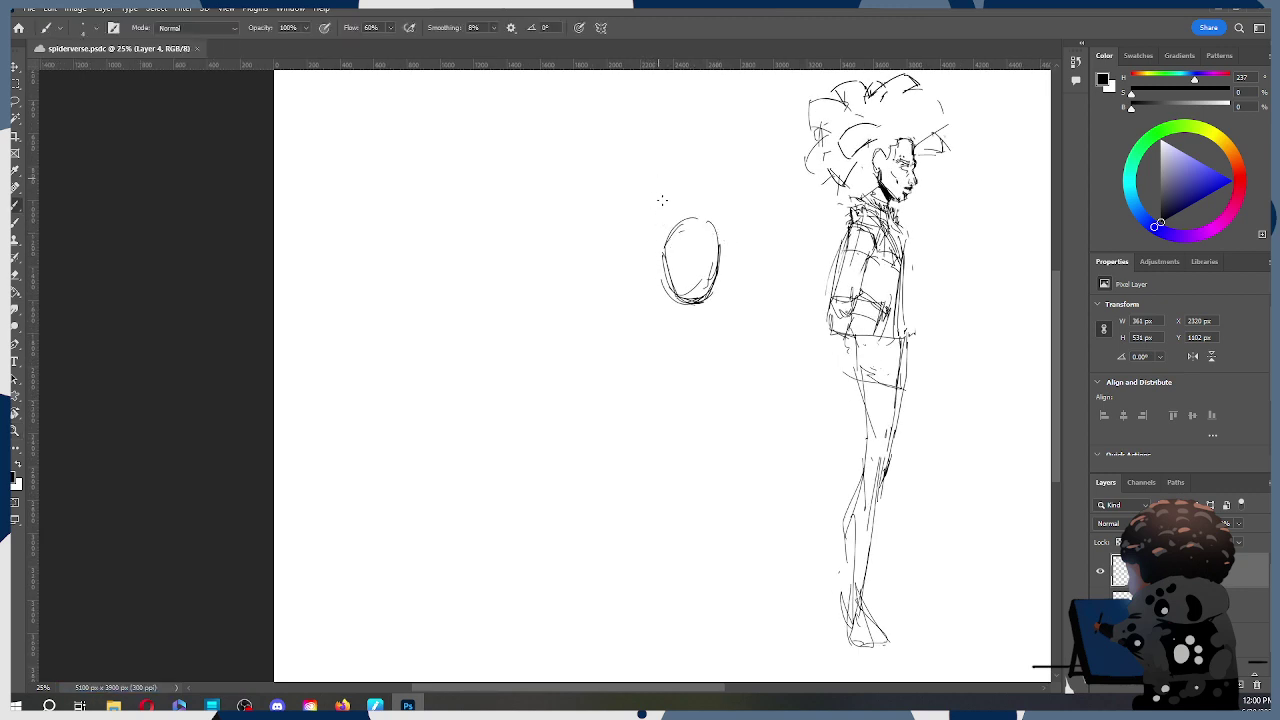
{"action": "mouse_move", "coordinate": [658, 240]}
{"action": "left_mouse_down"}
{"action": "mouse_move", "coordinate": [664, 268]}
{"action": "mouse_move", "coordinate": [658, 217]}
{"action": "mouse_move", "coordinate": [674, 194]}
{"action": "mouse_move", "coordinate": [716, 201]}
{"action": "mouse_move", "coordinate": [719, 258]}
{"action": "left_mouse_up"}
{"action": "left_click_drag", "start_coordinate": [657, 264], "coordinate": [666, 288]}
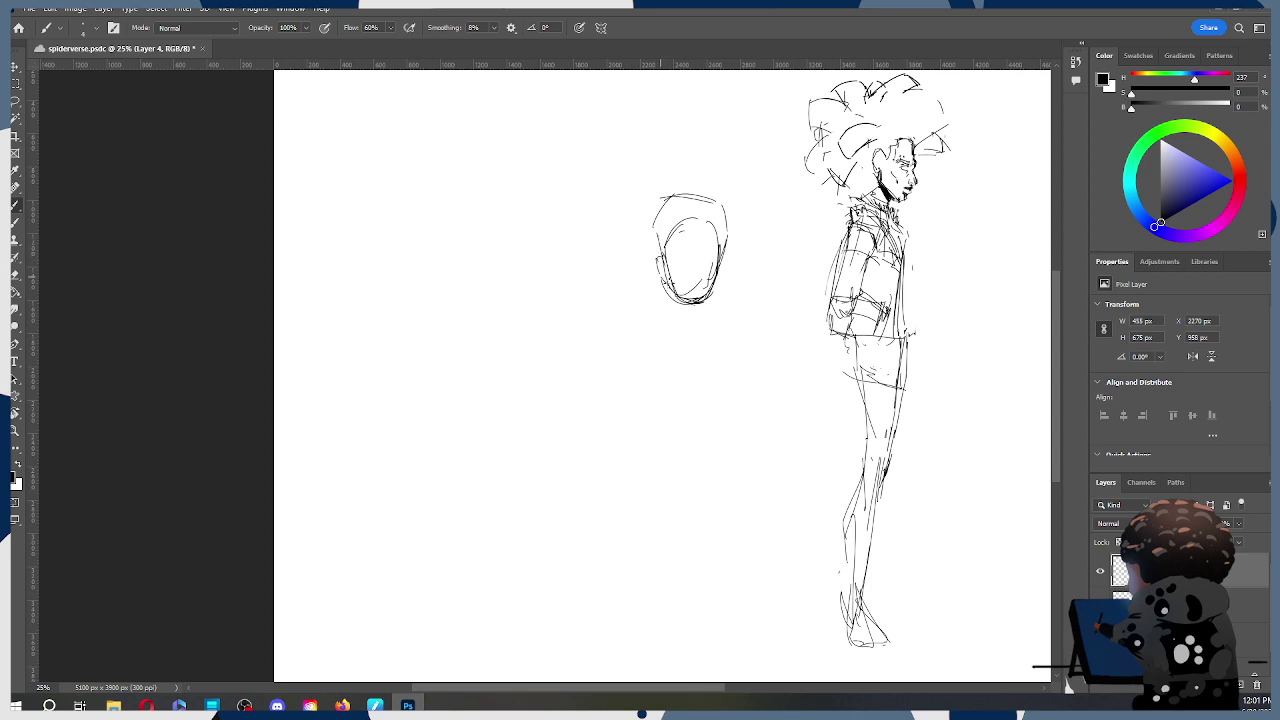
{"action": "mouse_move", "coordinate": [721, 255]}
{"action": "left_mouse_down"}
{"action": "mouse_move", "coordinate": [718, 286]}
{"action": "mouse_move", "coordinate": [700, 267]}
{"action": "left_mouse_up"}
Step: Draw a straight hairline across the second character's forehead, undoing the trial marks on the face
{"action": "left_click", "coordinate": [675, 263]}
{"action": "left_click", "coordinate": [679, 266]}
{"action": "key", "text": "ctrl+z"}
{"action": "left_click", "coordinate": [708, 229]}
{"action": "left_click", "coordinate": [709, 236]}
{"action": "key", "text": "ctrl+z"}
{"action": "left_click_drag", "start_coordinate": [685, 226], "coordinate": [709, 233]}
{"action": "key", "text": "ctrl+z"}
Step: Erase the oval's top arc above the second character's hairline with a 35 px eraser
{"action": "key", "text": "e"}
{"action": "key", "text": "bracketright"}
{"action": "key", "text": "bracketright"}
{"action": "key", "text": "bracketright"}
{"action": "key", "text": "bracketright"}
{"action": "key", "text": "bracketright"}
{"action": "key", "text": "bracketright"}
{"action": "key", "text": "bracketright"}
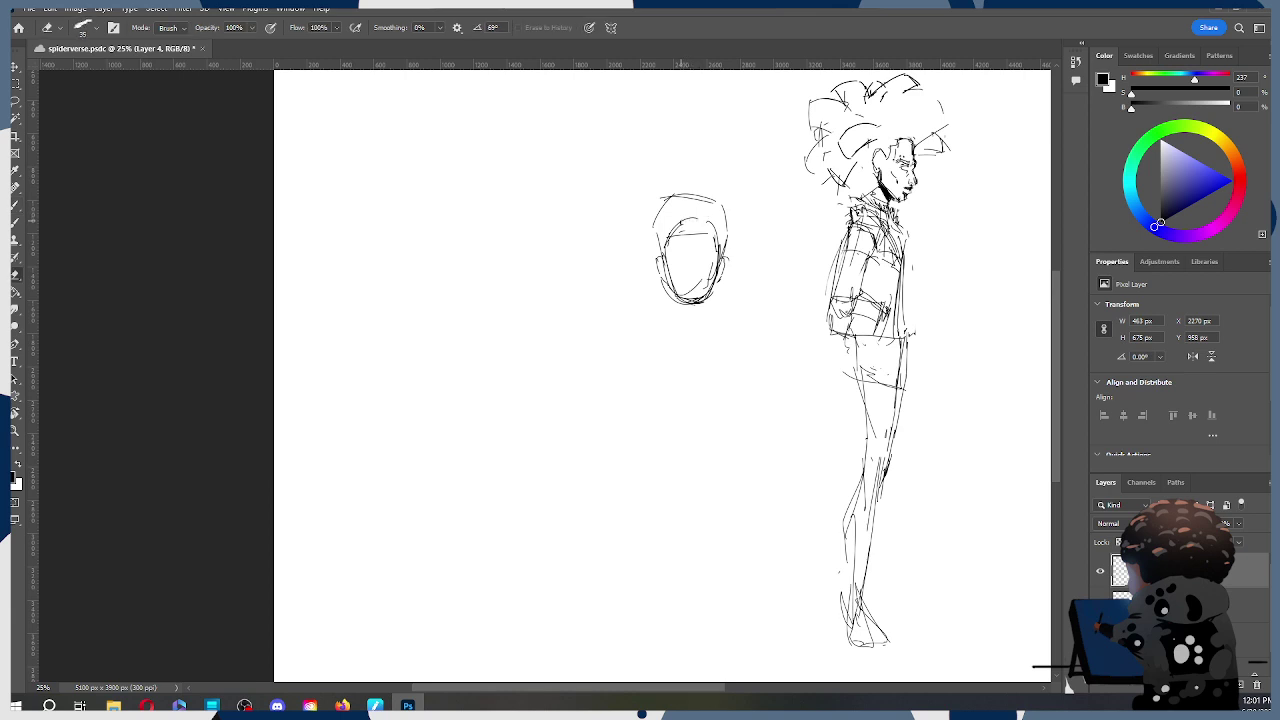
{"action": "left_click_drag", "start_coordinate": [684, 220], "coordinate": [709, 222]}
{"action": "key", "text": "b"}
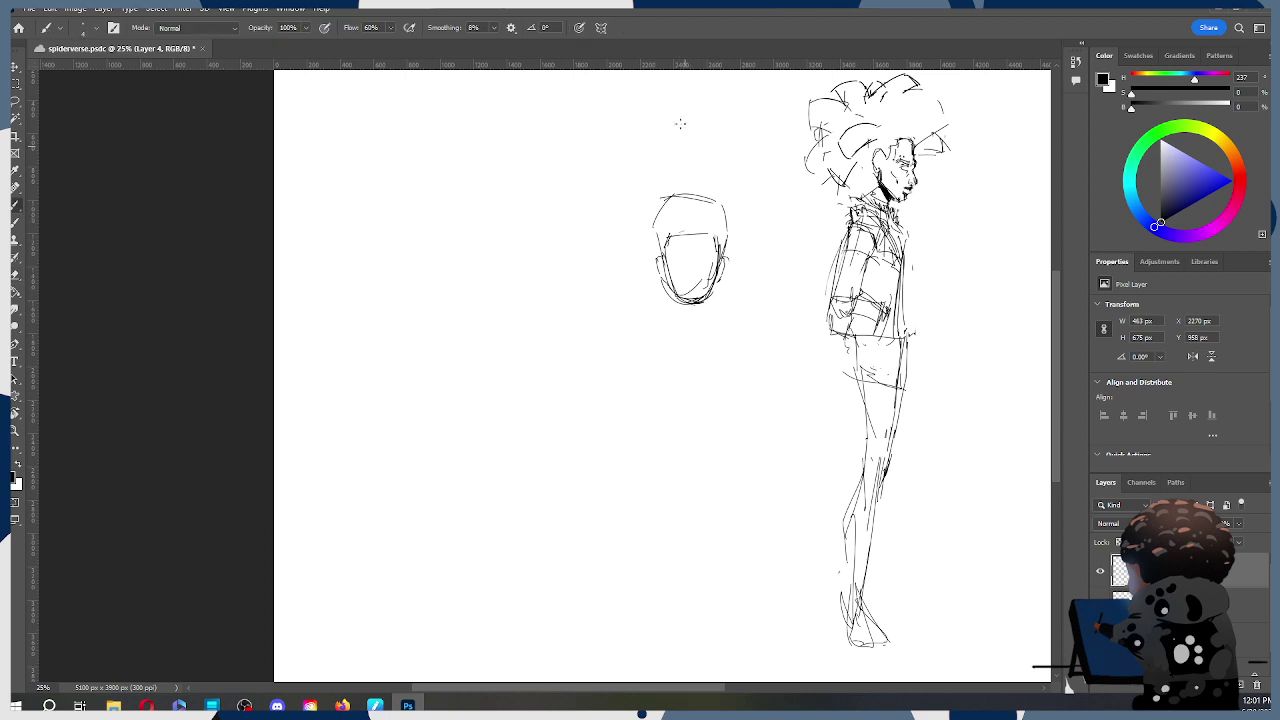
Step: Redraw the second character's hair outline wider along the crown and both sides with loose brush strokes
{"action": "left_click_drag", "start_coordinate": [686, 186], "coordinate": [699, 195]}
{"action": "left_click_drag", "start_coordinate": [662, 206], "coordinate": [660, 258]}
{"action": "key", "text": "super+x"}
{"action": "key", "text": "Escape"}
{"action": "mouse_move", "coordinate": [672, 196]}
{"action": "left_mouse_down"}
{"action": "mouse_move", "coordinate": [716, 196]}
{"action": "mouse_move", "coordinate": [727, 248]}
{"action": "left_mouse_up"}
Step: Lasso the upper-right arc of the second character's hair outline, shift it outward with Free Transform, and deselect
{"action": "mouse_move", "coordinate": [691, 193]}
{"action": "left_mouse_down"}
{"action": "mouse_move", "coordinate": [716, 200]}
{"action": "mouse_move", "coordinate": [706, 214]}
{"action": "mouse_move", "coordinate": [737, 183]}
{"action": "mouse_move", "coordinate": [716, 210]}
{"action": "mouse_move", "coordinate": [728, 208]}
{"action": "left_mouse_up"}
{"action": "key", "text": "l"}
{"action": "key", "text": "ctrl+t"}
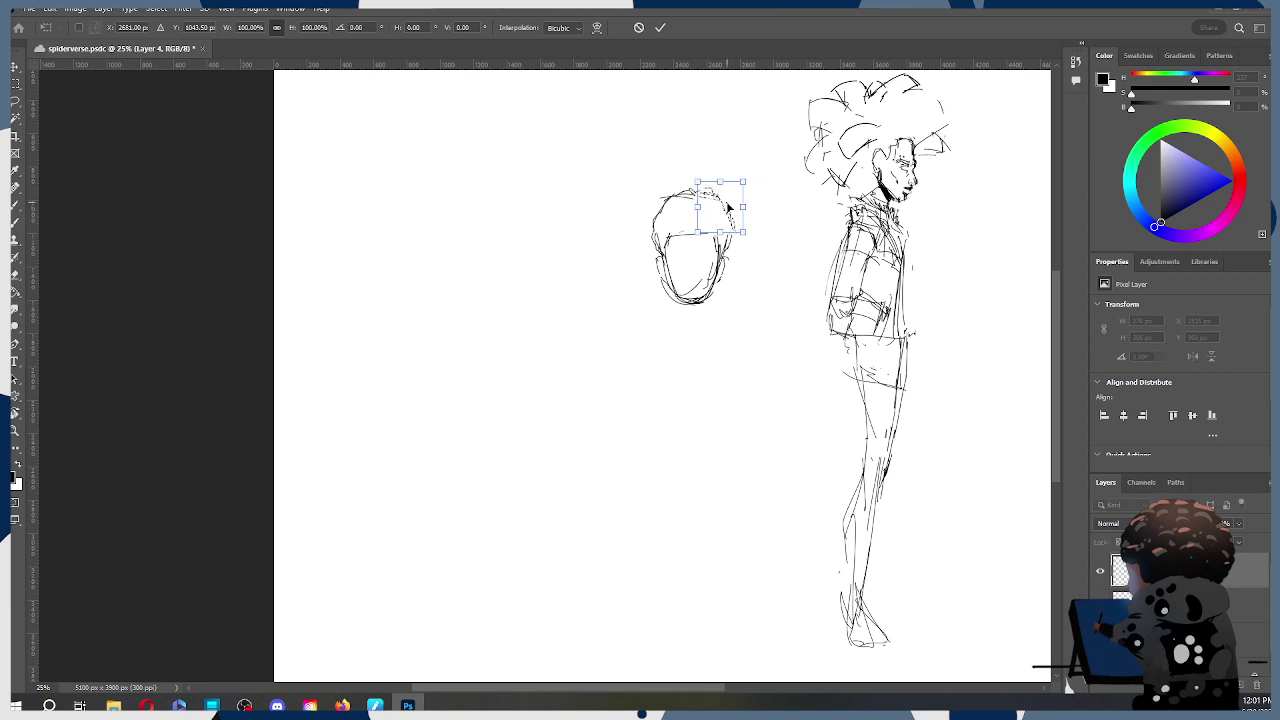
{"action": "left_click", "coordinate": [661, 28]}
{"action": "key", "text": "ctrl+d"}
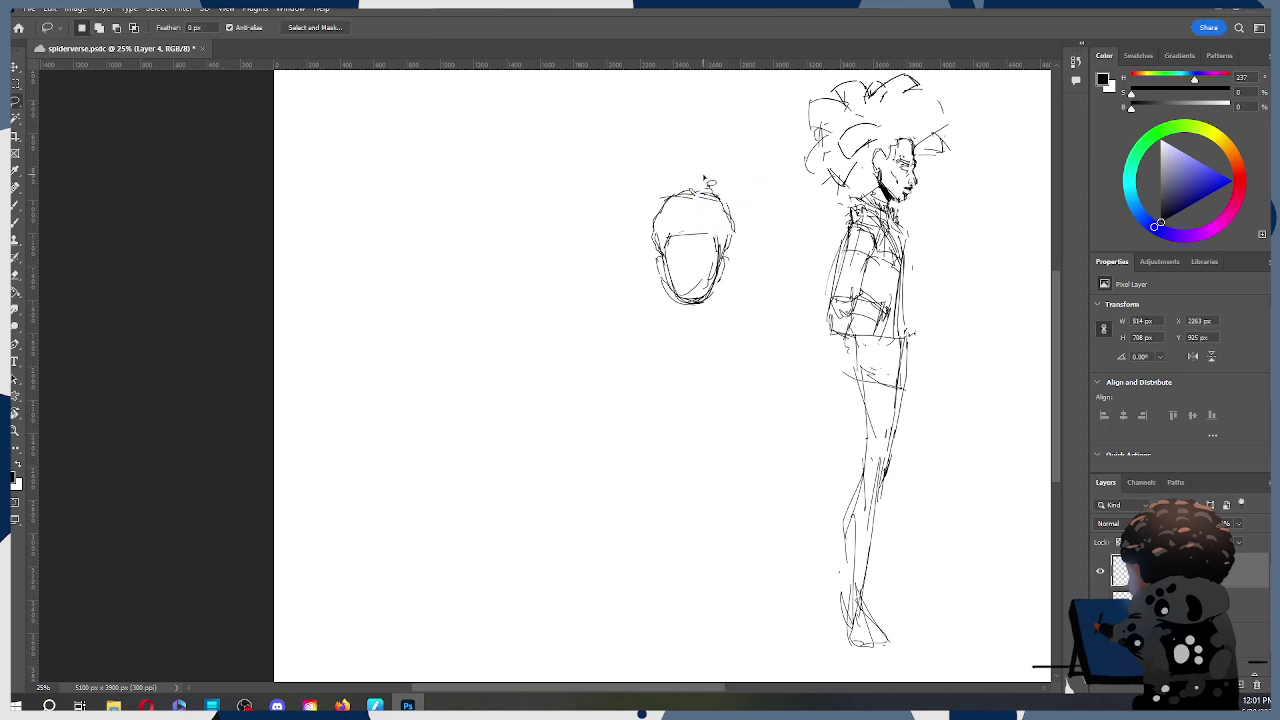
Step: Draw a small peak on the crown of the hair and reinforce the outline down both sides
{"action": "key", "text": "b"}
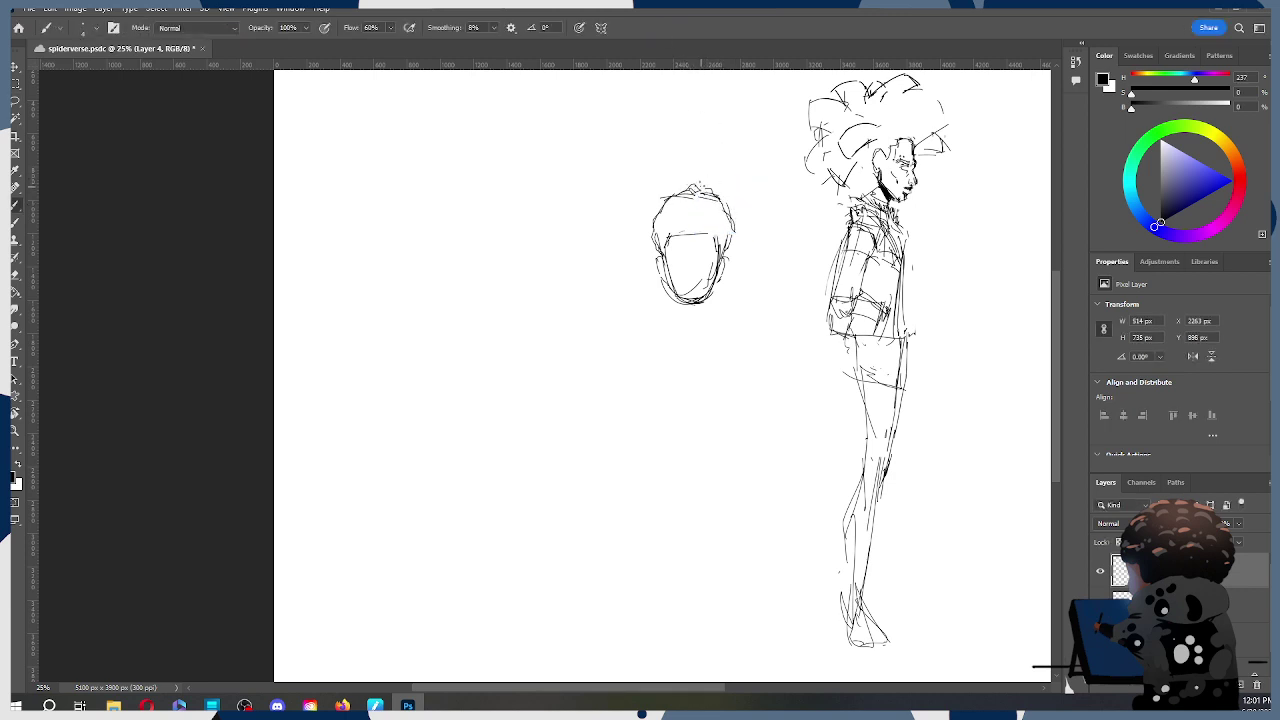
{"action": "left_click_drag", "start_coordinate": [679, 194], "coordinate": [704, 192]}
{"action": "mouse_move", "coordinate": [668, 200]}
{"action": "left_mouse_down"}
{"action": "mouse_move", "coordinate": [648, 234]}
{"action": "mouse_move", "coordinate": [656, 256]}
{"action": "left_mouse_up"}
{"action": "mouse_move", "coordinate": [718, 200]}
{"action": "left_mouse_down"}
{"action": "mouse_move", "coordinate": [739, 245]}
{"action": "mouse_move", "coordinate": [728, 255]}
{"action": "left_mouse_up"}
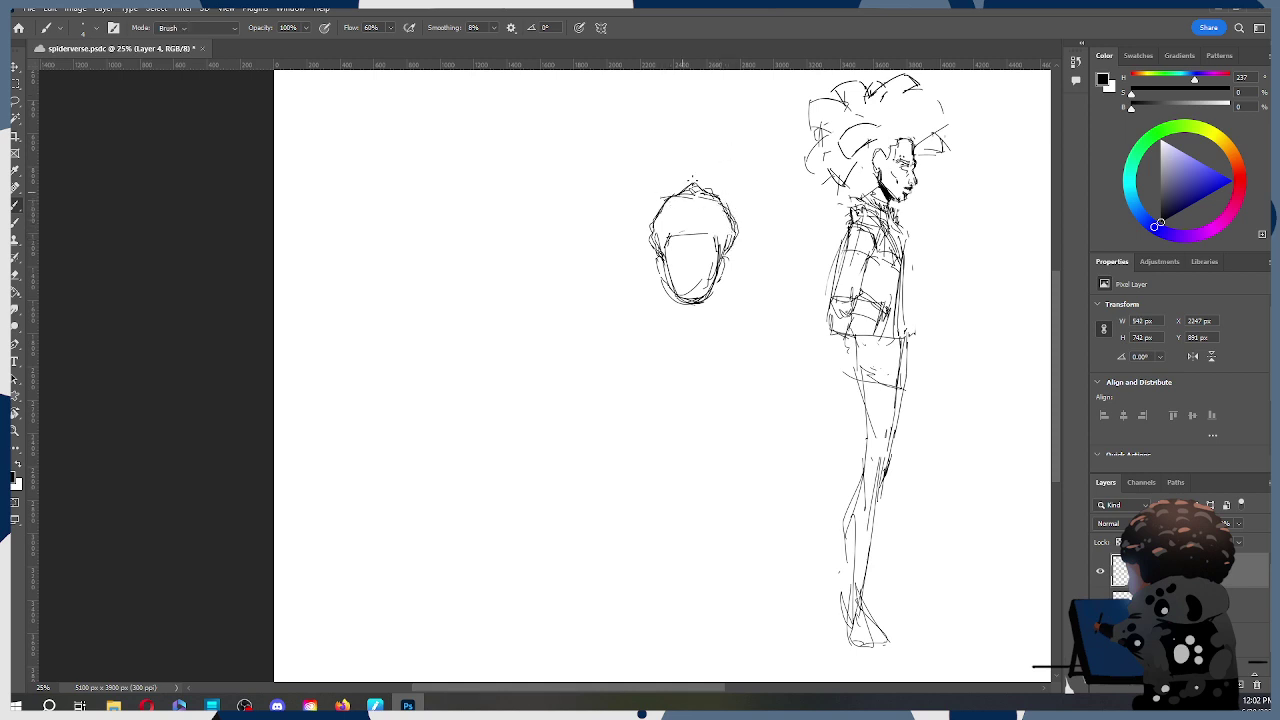
Step: Erase the overlapping strokes at the top of the second character's hair and redraw the crown as a single contour
{"action": "key", "text": "e"}
{"action": "mouse_move", "coordinate": [686, 182]}
{"action": "left_mouse_down"}
{"action": "mouse_move", "coordinate": [716, 196]}
{"action": "mouse_move", "coordinate": [731, 234]}
{"action": "left_mouse_up"}
{"action": "key", "text": "b"}
{"action": "key", "text": "ctrl+z"}
{"action": "key", "text": "e"}
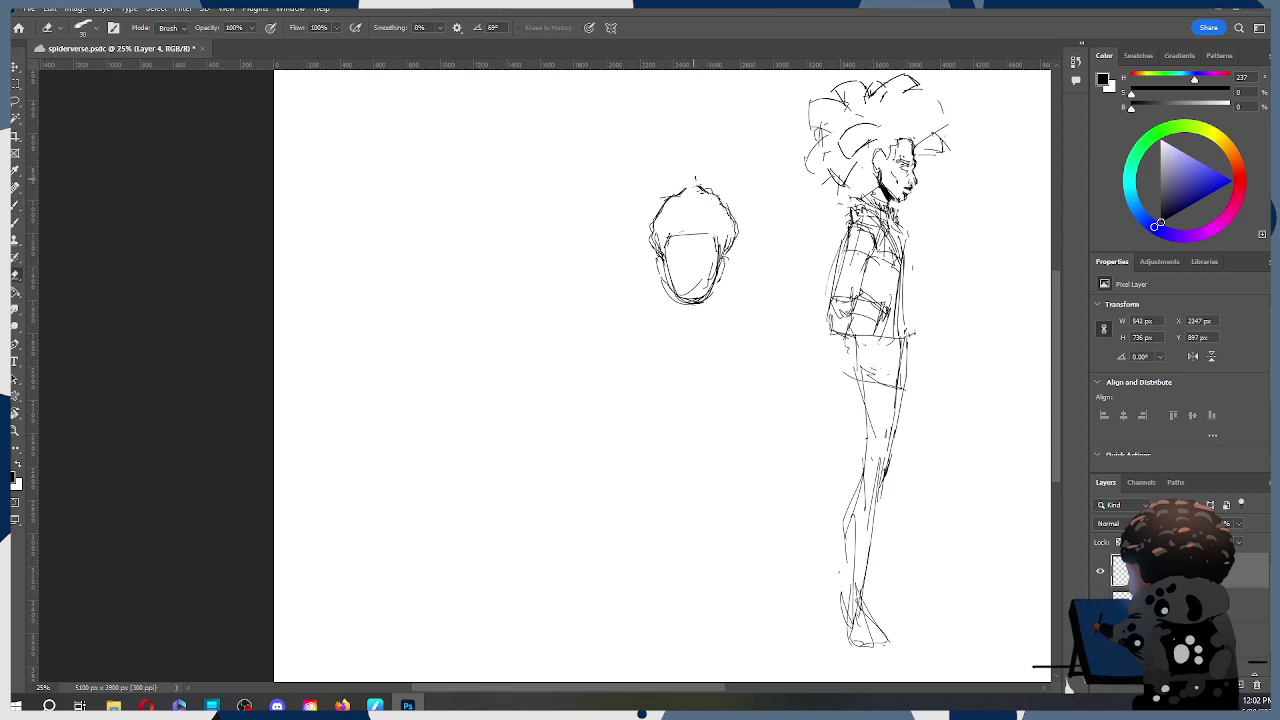
{"action": "key", "text": "v"}
{"action": "key", "text": "b"}
{"action": "left_click_drag", "start_coordinate": [686, 190], "coordinate": [702, 183]}
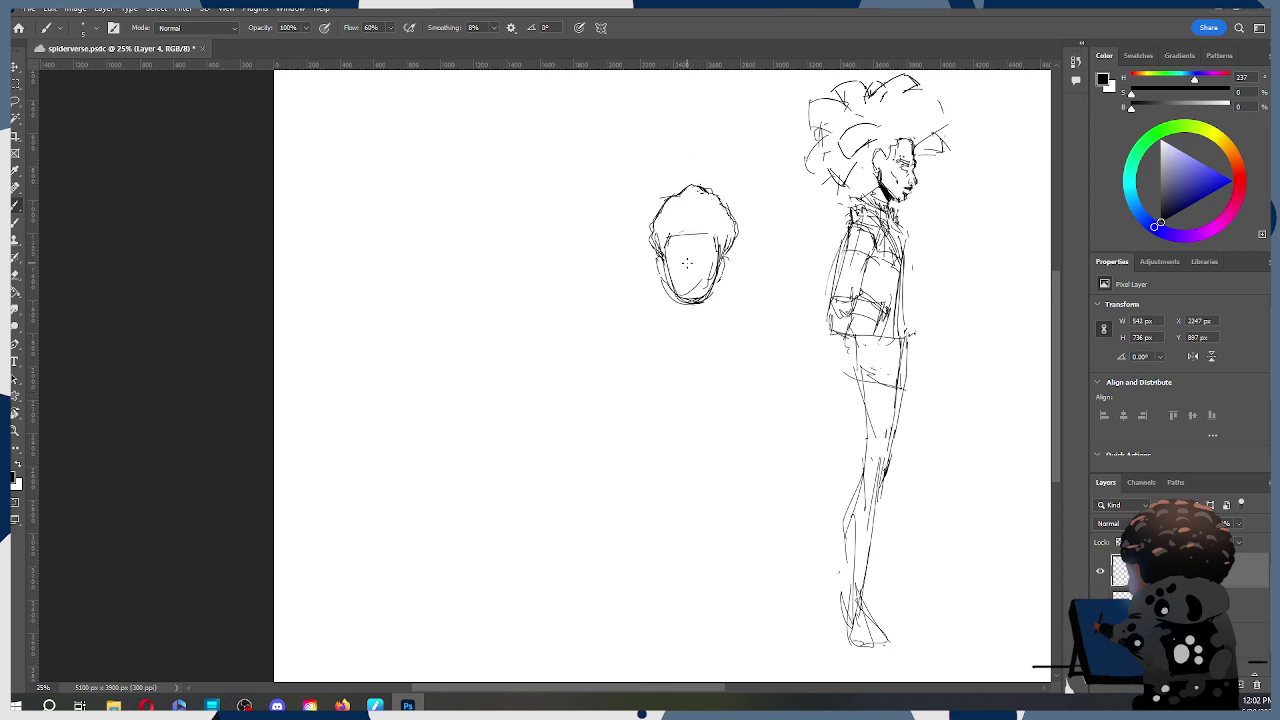
Step: Mark a small cross in the middle of the second character's face as a guide, undoing the surplus trial strokes
{"action": "left_click_drag", "start_coordinate": [689, 257], "coordinate": [695, 294]}
{"action": "mouse_move", "coordinate": [676, 258]}
{"action": "left_mouse_down"}
{"action": "mouse_move", "coordinate": [700, 257]}
{"action": "mouse_move", "coordinate": [697, 275]}
{"action": "left_mouse_up"}
{"action": "key", "text": "ctrl+z"}
{"action": "key", "text": "ctrl+z"}
{"action": "key", "text": "ctrl+z"}
{"action": "key", "text": "ctrl+z"}
{"action": "key", "text": "ctrl+z"}
Step: Erase the second character's straight hairline and redraw it across the forehead
{"action": "key", "text": "z"}
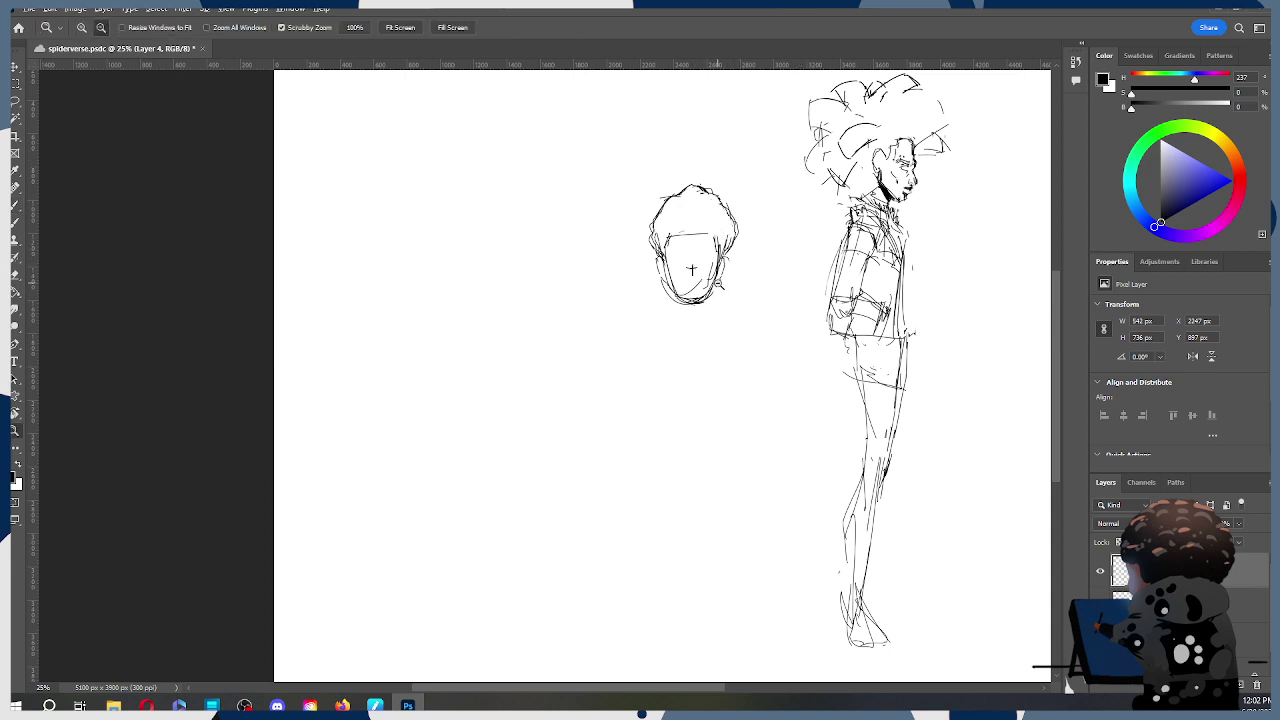
{"action": "left_click", "coordinate": [731, 278], "text": "alt"}
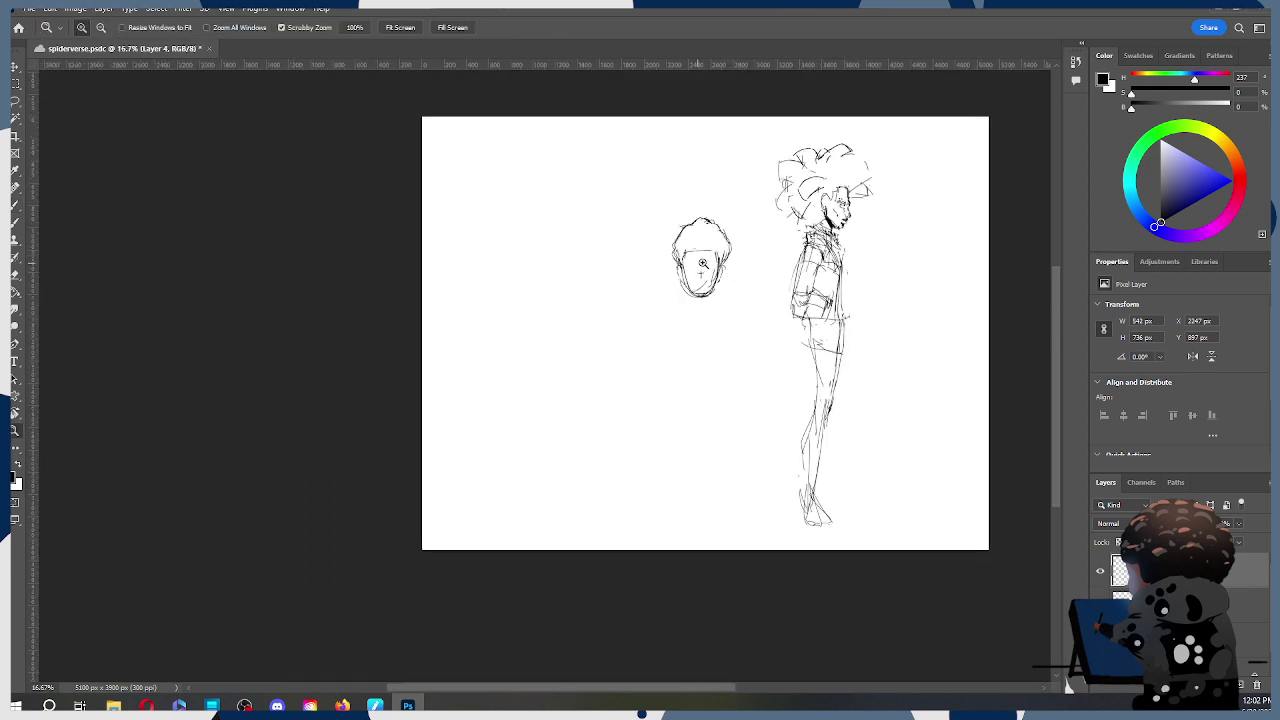
{"action": "left_click", "coordinate": [713, 263]}
{"action": "key", "text": "e"}
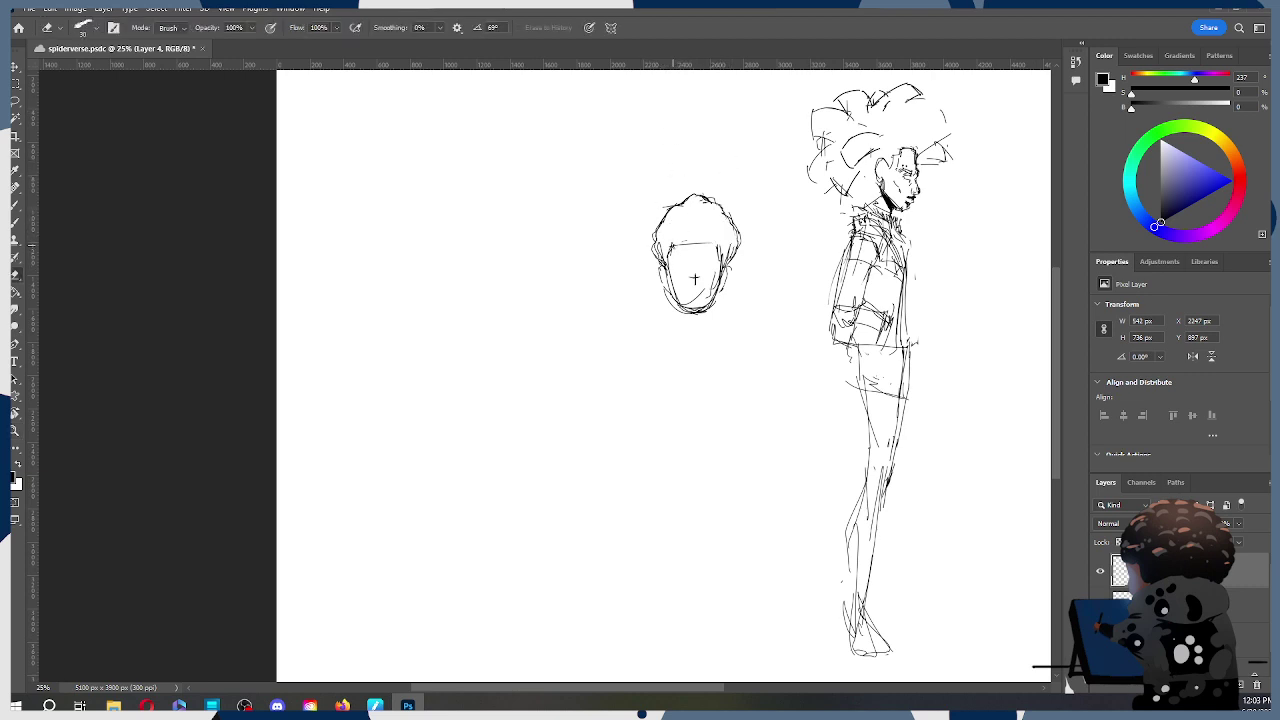
{"action": "left_click_drag", "start_coordinate": [686, 244], "coordinate": [710, 244]}
{"action": "key", "text": "b"}
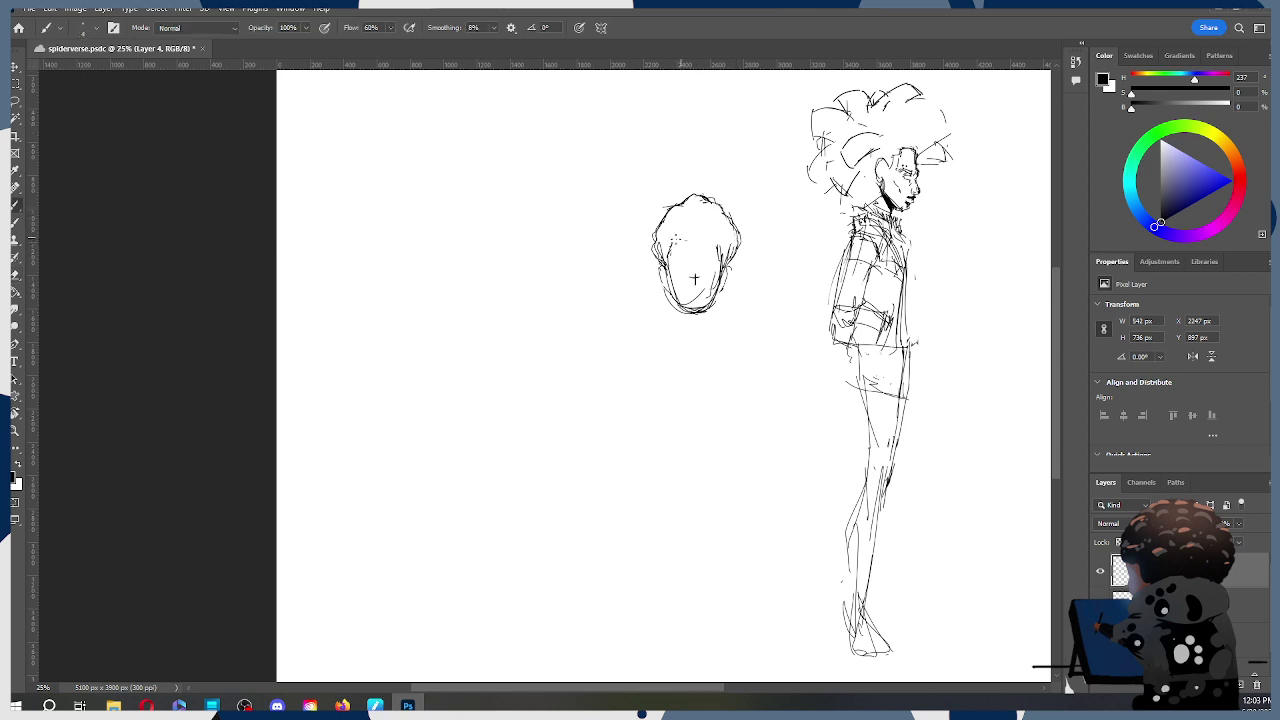
{"action": "mouse_move", "coordinate": [673, 240]}
{"action": "left_mouse_down"}
{"action": "mouse_move", "coordinate": [725, 233]}
{"action": "mouse_move", "coordinate": [740, 251]}
{"action": "mouse_move", "coordinate": [708, 228]}
{"action": "mouse_move", "coordinate": [670, 236]}
{"action": "mouse_move", "coordinate": [668, 198]}
{"action": "mouse_move", "coordinate": [753, 184]}
{"action": "mouse_move", "coordinate": [707, 211]}
{"action": "mouse_move", "coordinate": [747, 206]}
{"action": "left_mouse_up"}
Step: Scale the lassoed hair and hairline to 103.21%, raise them slightly, and reconnect the hair outline beside the ear
{"action": "key", "text": "l"}
{"action": "key", "text": "ctrl+t"}
{"action": "left_click", "coordinate": [660, 27]}
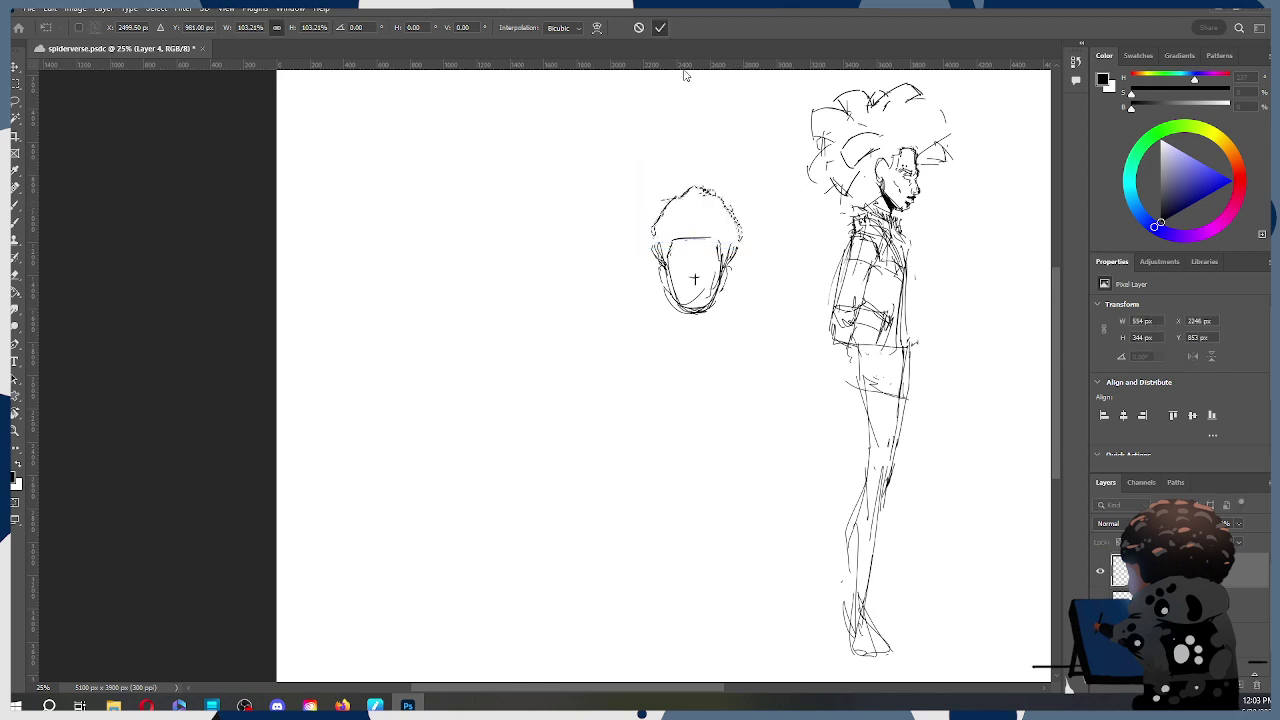
{"action": "key", "text": "ctrl+d"}
{"action": "key", "text": "b"}
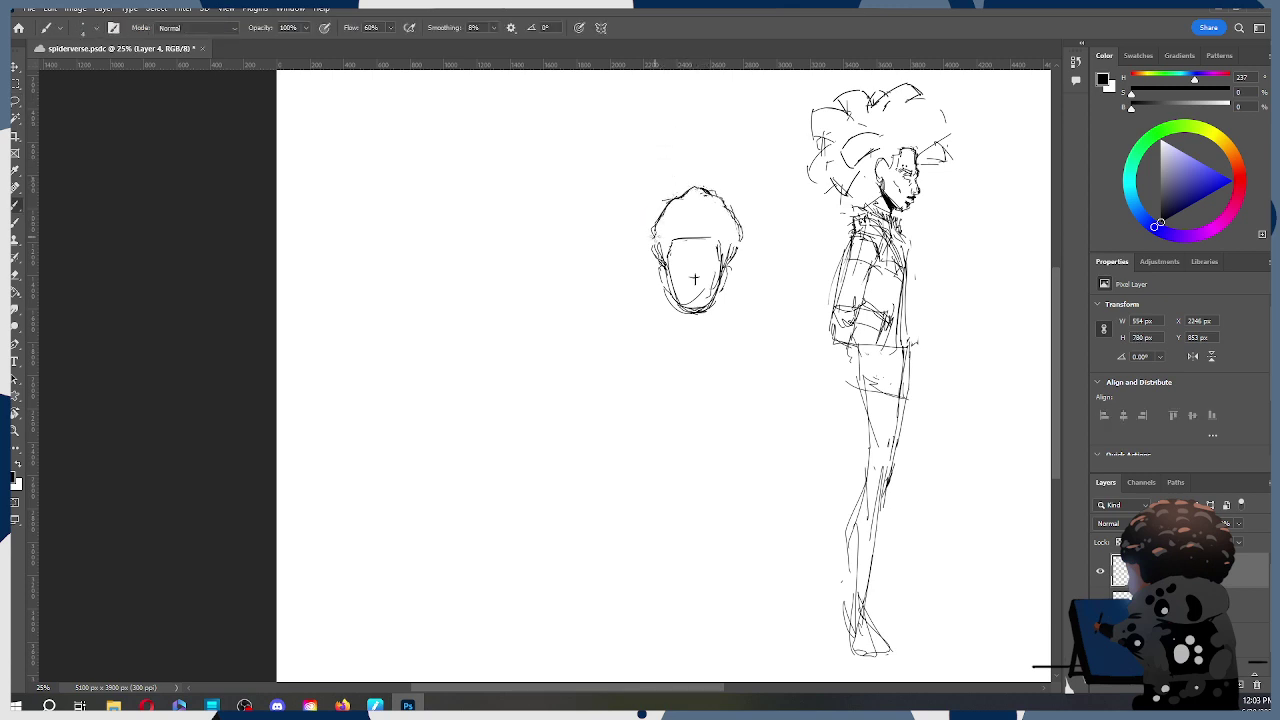
{"action": "left_click_drag", "start_coordinate": [741, 226], "coordinate": [737, 245]}
Step: Erase the second character's rounded lower jaw line and redraw the jaw narrower toward the chin
{"action": "key", "text": "e"}
{"action": "left_click_drag", "start_coordinate": [668, 298], "coordinate": [686, 315]}
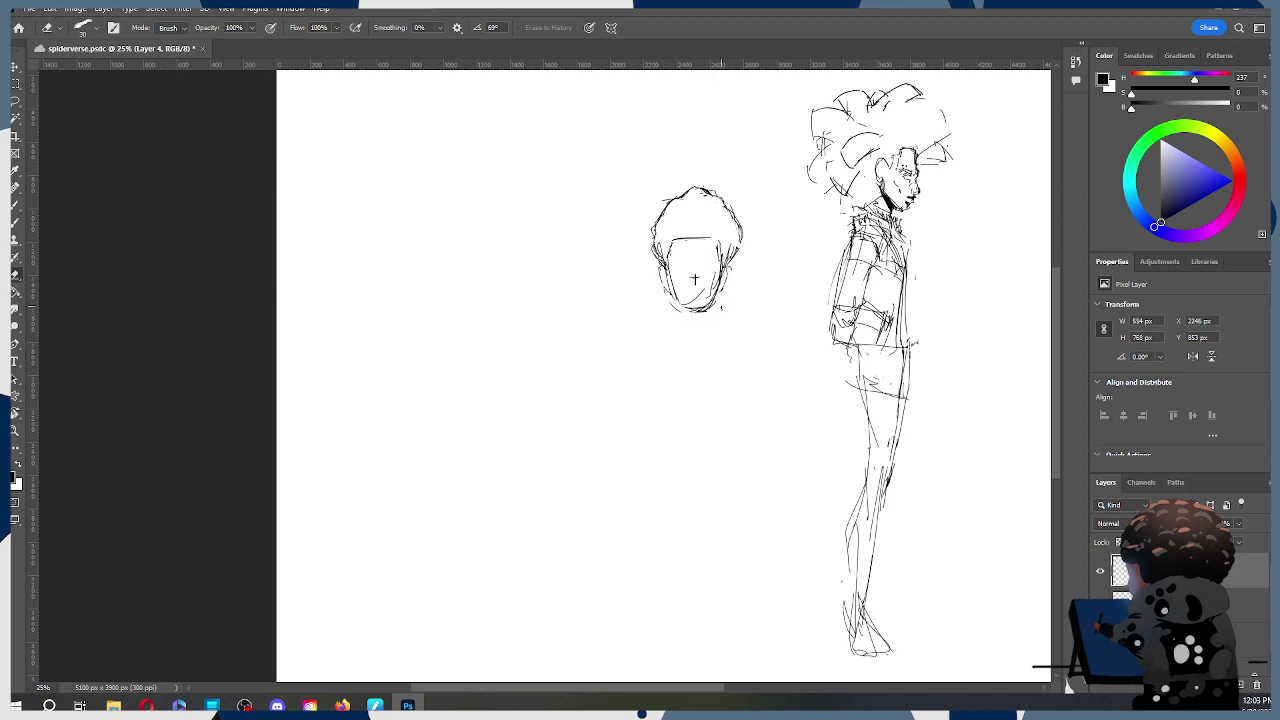
{"action": "key", "text": "b"}
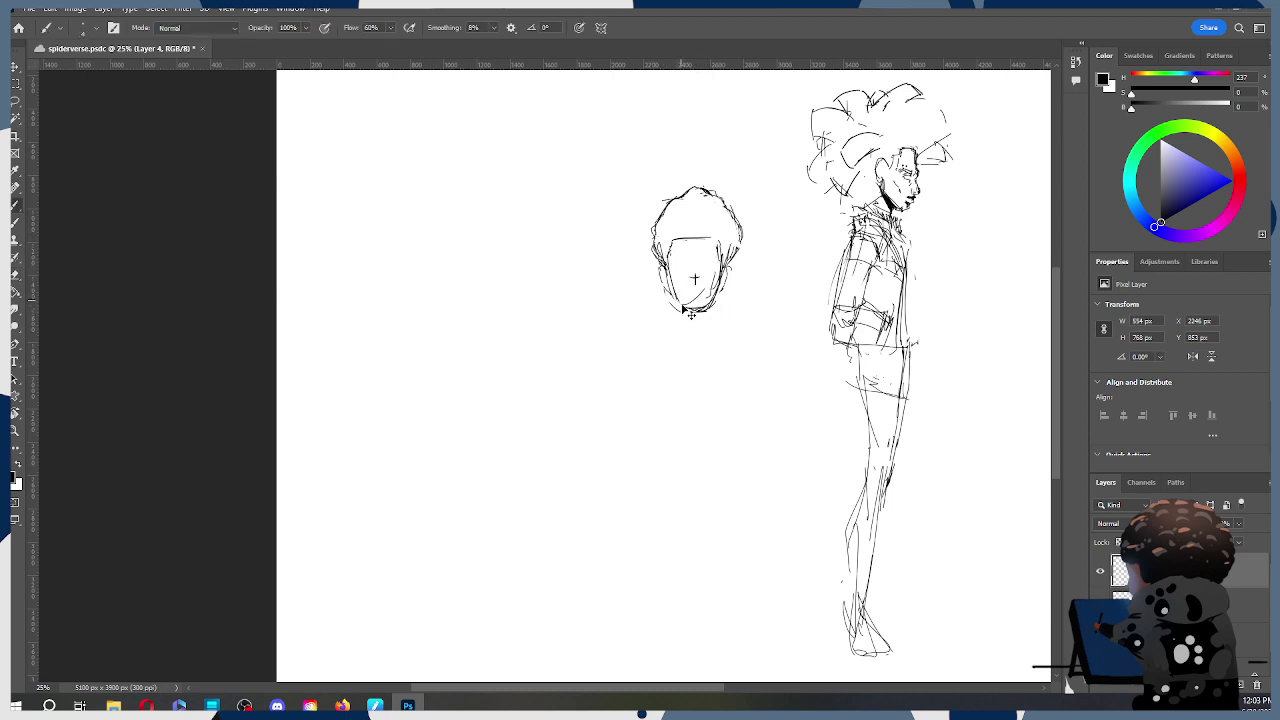
{"action": "left_click_drag", "start_coordinate": [672, 297], "coordinate": [716, 304]}
{"action": "key", "text": "e"}
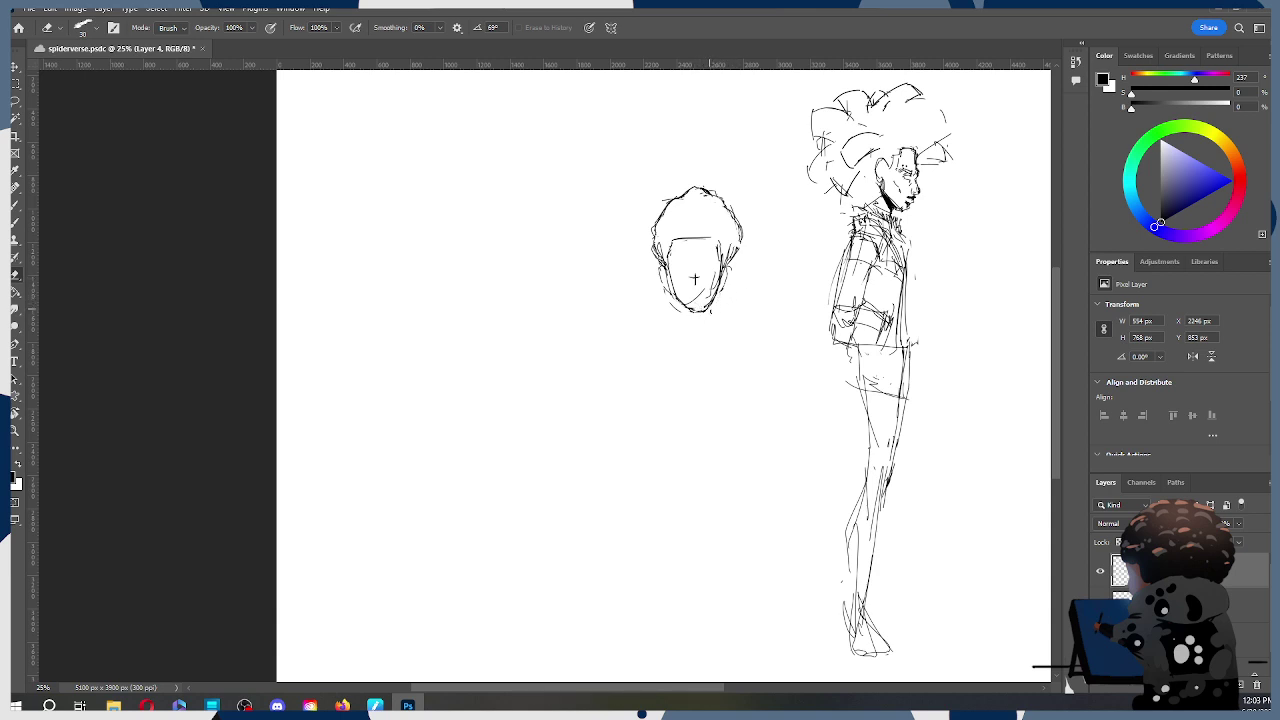
Step: Redraw the tip of the second character's chin as a tighter point and clean up the stray marks around it
{"action": "key", "text": "b"}
{"action": "key", "text": "ctrl+z"}
{"action": "left_click_drag", "start_coordinate": [693, 311], "coordinate": [706, 309]}
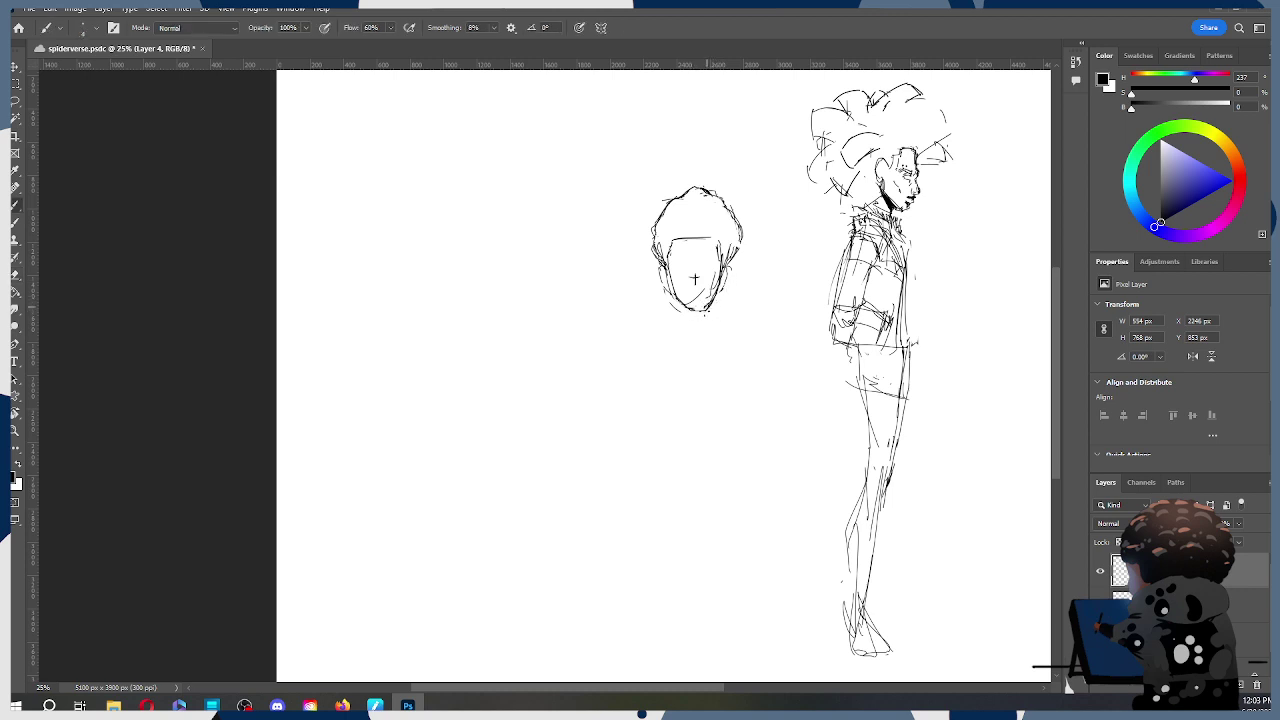
{"action": "key", "text": "ctrl+z"}
{"action": "key", "text": "ctrl+shift+z"}
{"action": "key", "text": "e"}
{"action": "left_click", "coordinate": [741, 300]}
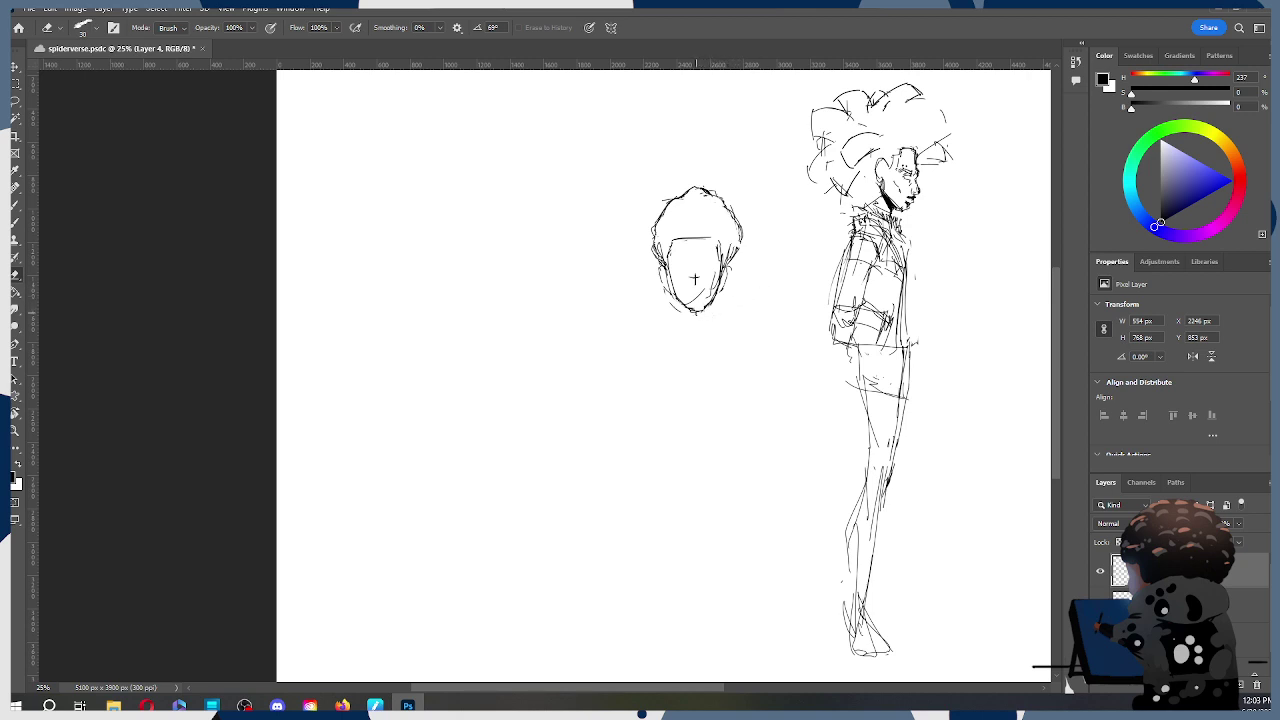
{"action": "key", "text": "b"}
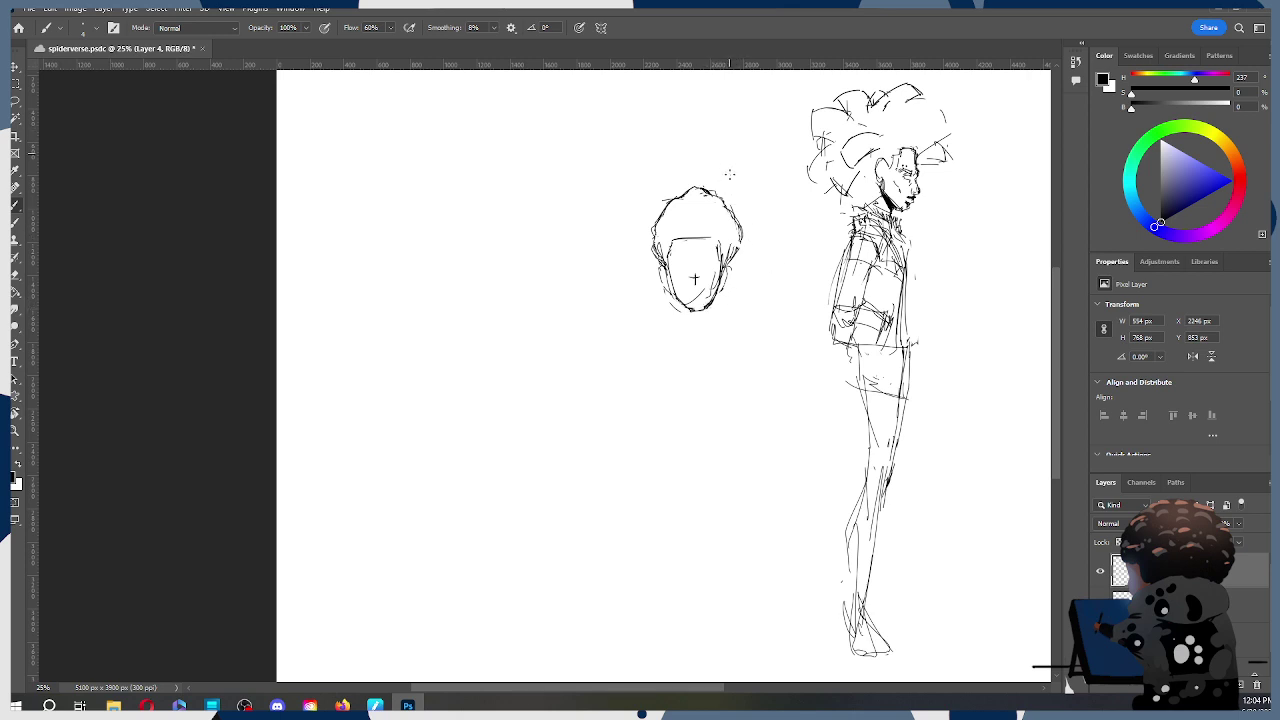
Step: Lasso the left side of the second character's hair outline and move it slightly outward with Free Transform
{"action": "key", "text": "l"}
{"action": "mouse_move", "coordinate": [695, 180]}
{"action": "left_mouse_down"}
{"action": "mouse_move", "coordinate": [669, 258]}
{"action": "mouse_move", "coordinate": [637, 250]}
{"action": "mouse_move", "coordinate": [697, 165]}
{"action": "left_mouse_up"}
{"action": "key", "text": "ctrl+t"}
{"action": "mouse_move", "coordinate": [677, 226]}
{"action": "left_mouse_down"}
{"action": "mouse_move", "coordinate": [692, 200]}
{"action": "mouse_move", "coordinate": [668, 234]}
{"action": "mouse_move", "coordinate": [673, 213]}
{"action": "left_mouse_up"}
{"action": "key", "text": "Return"}
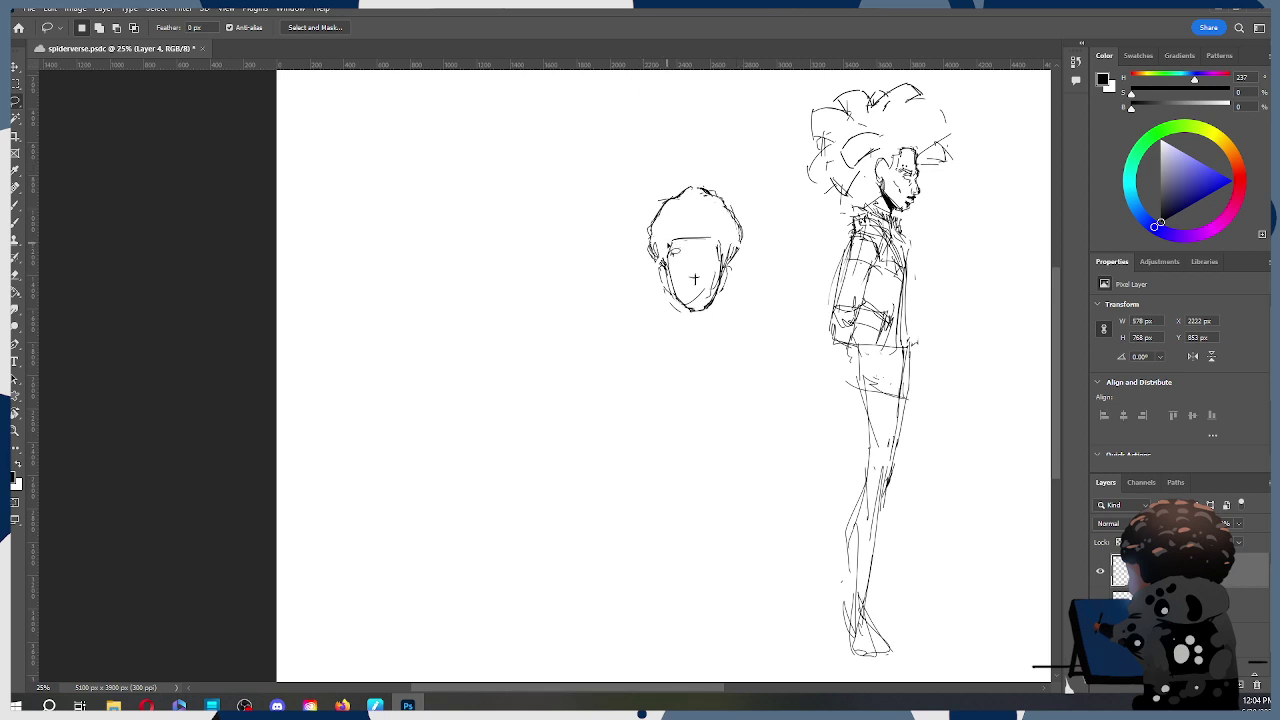
Step: Clean up the line near the left ear and add strokes to the left edge and crown of the hair
{"action": "key", "text": "e"}
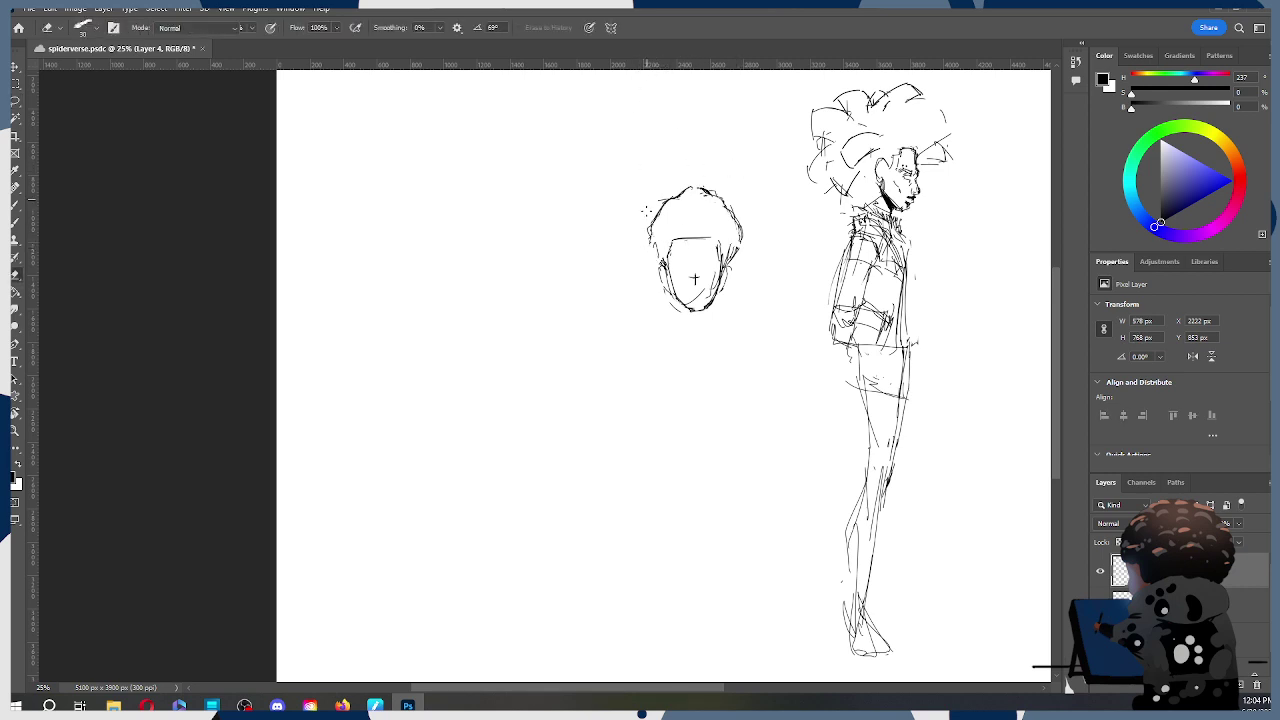
{"action": "key", "text": "b"}
{"action": "mouse_move", "coordinate": [650, 248]}
{"action": "left_mouse_down"}
{"action": "mouse_move", "coordinate": [666, 272]}
{"action": "mouse_move", "coordinate": [648, 234]}
{"action": "left_mouse_up"}
{"action": "mouse_move", "coordinate": [684, 192]}
{"action": "left_mouse_down"}
{"action": "mouse_move", "coordinate": [702, 186]}
{"action": "mouse_move", "coordinate": [720, 206]}
{"action": "left_mouse_up"}
{"action": "left_click_drag", "start_coordinate": [714, 198], "coordinate": [724, 208]}
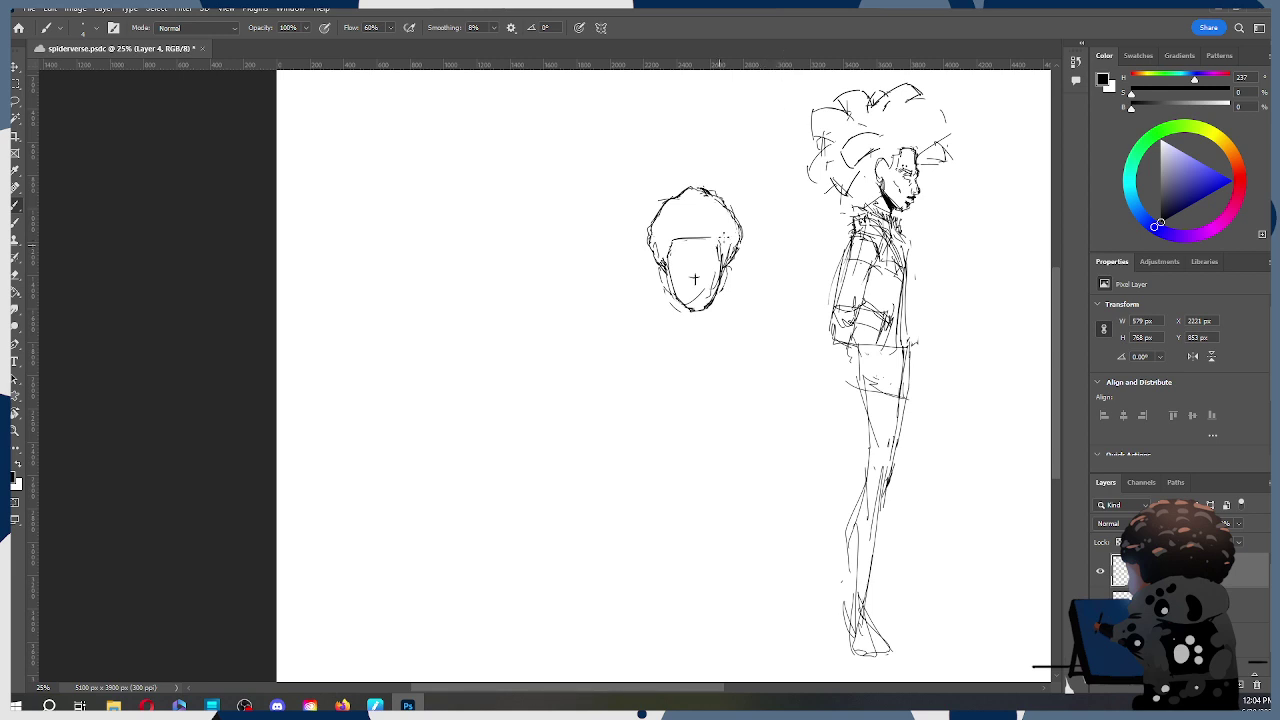
Step: Touch up the second character's chin contour with small eraser and brush marks, undoing the last one
{"action": "key", "text": "e"}
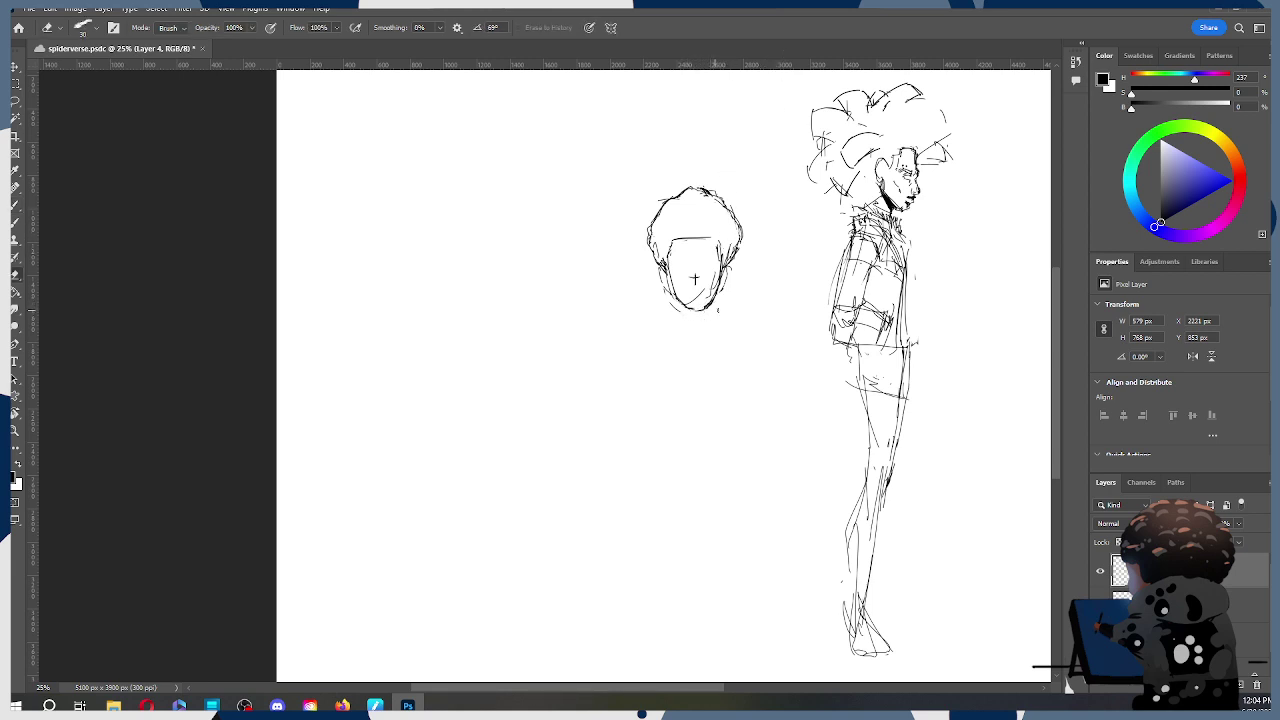
{"action": "key", "text": "b"}
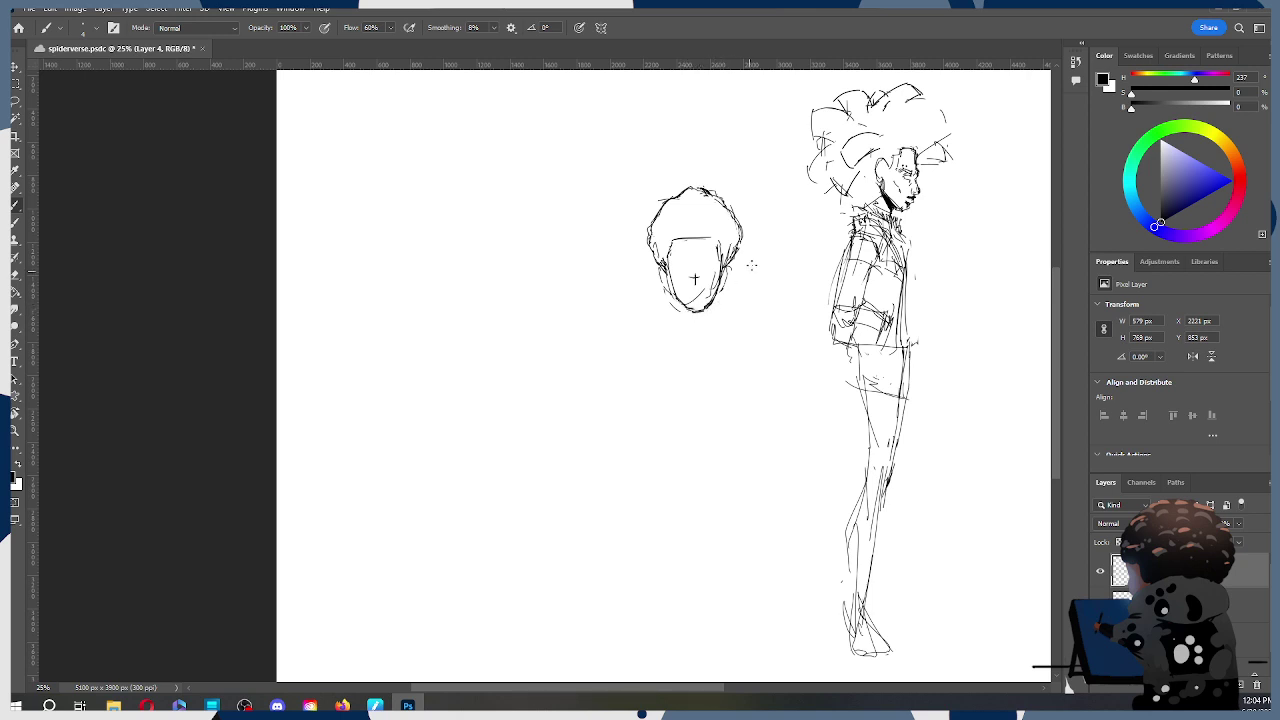
{"action": "key", "text": "e"}
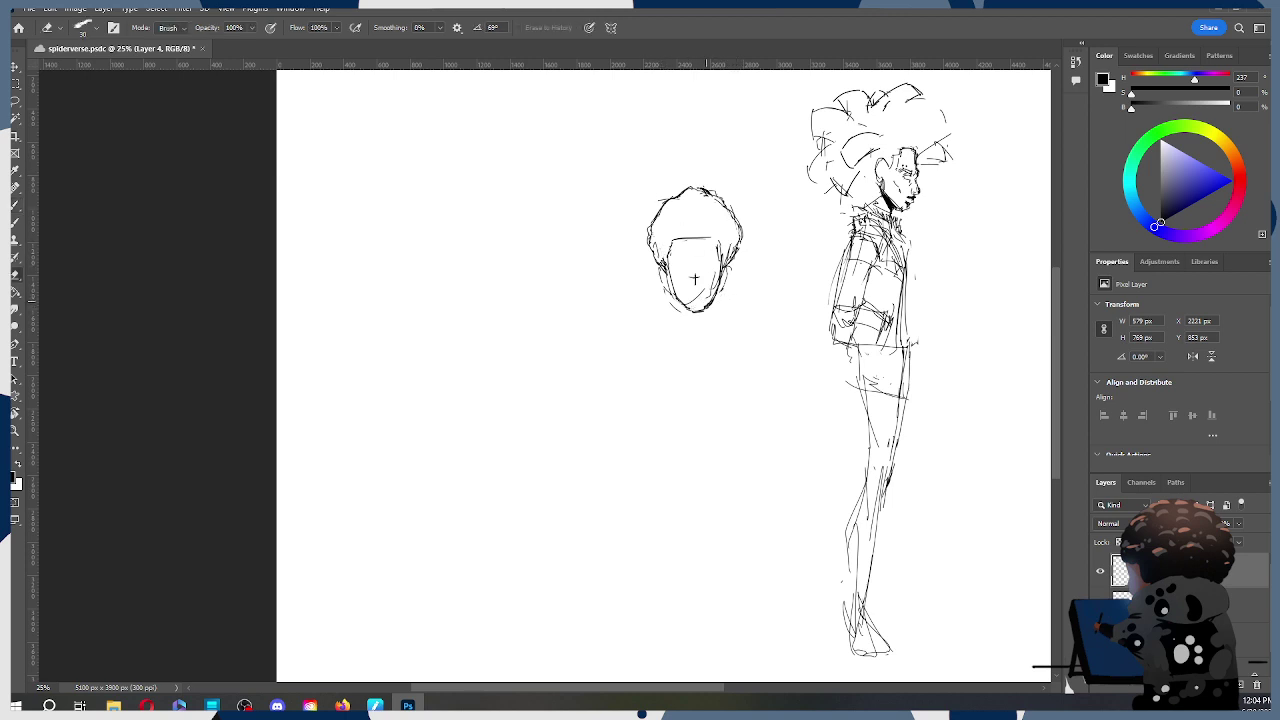
{"action": "key", "text": "ctrl+z"}
{"action": "key", "text": "b"}
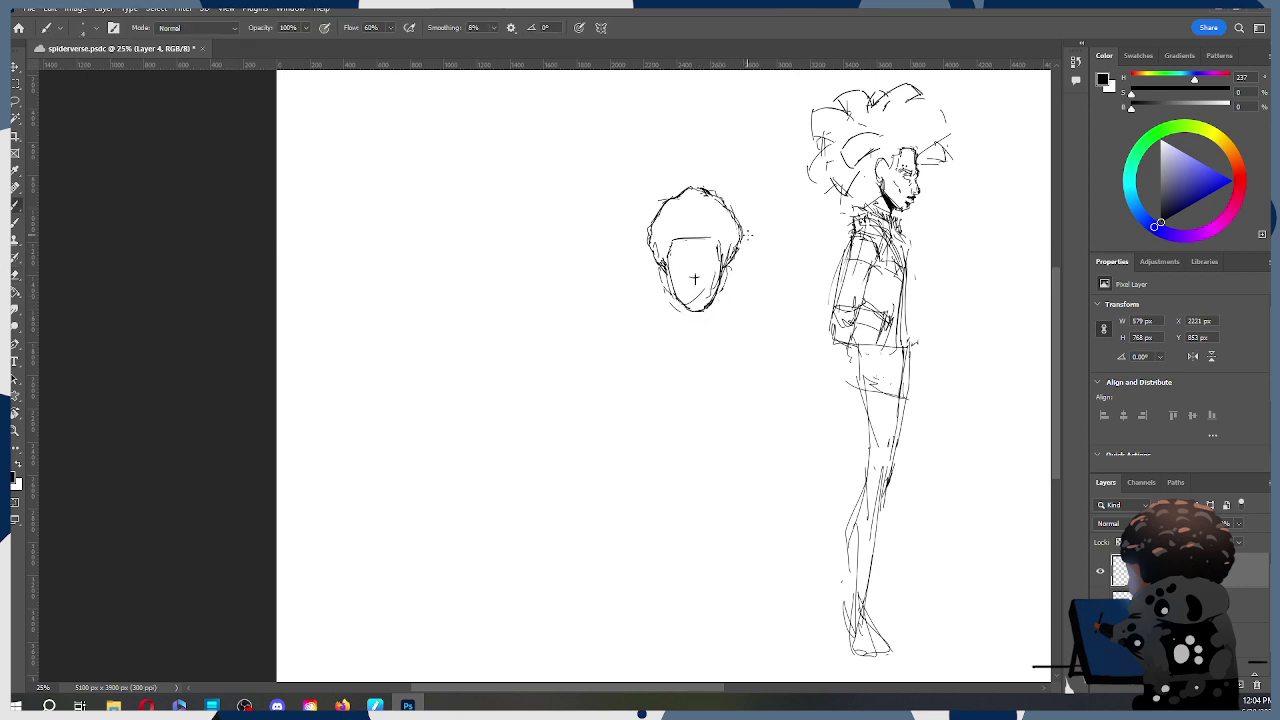
Step: On Layer 3, erase and redraw the back sleeve contour of the side-view character's jacket, and reinforce the jacket hem
{"action": "key", "text": "z"}
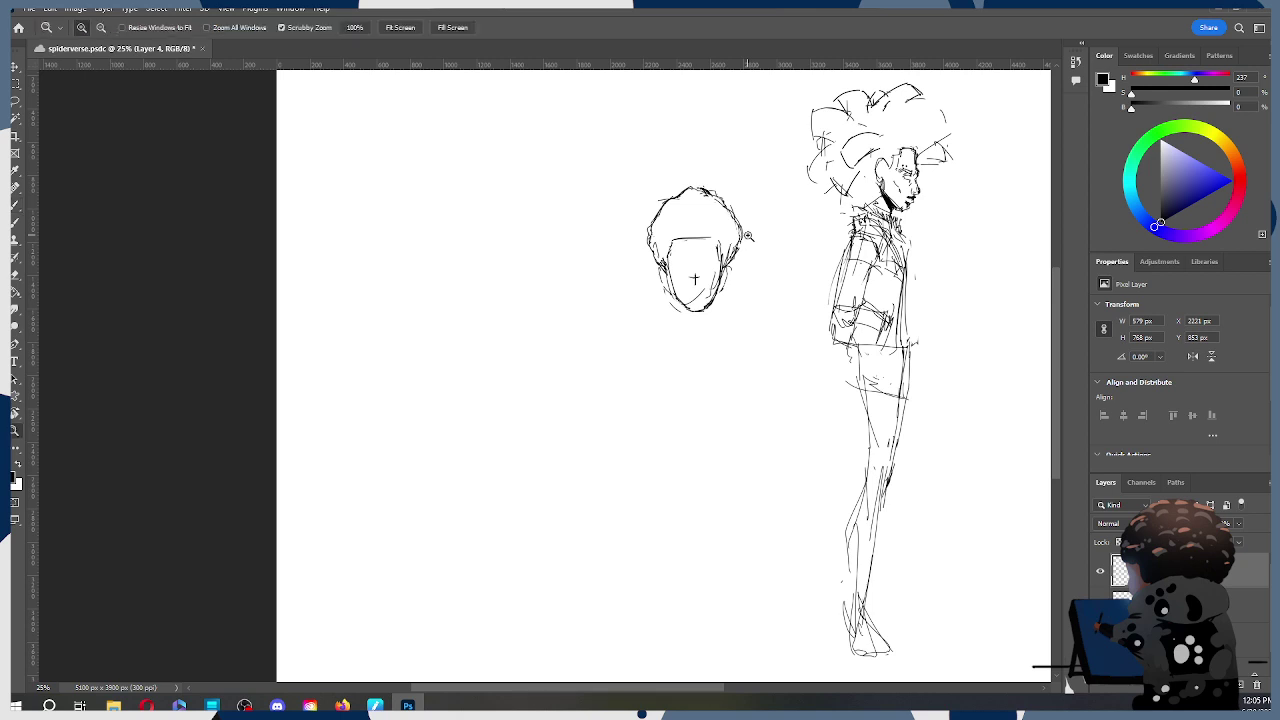
{"action": "left_click", "coordinate": [757, 237], "text": "alt"}
{"action": "left_click", "coordinate": [757, 237]}
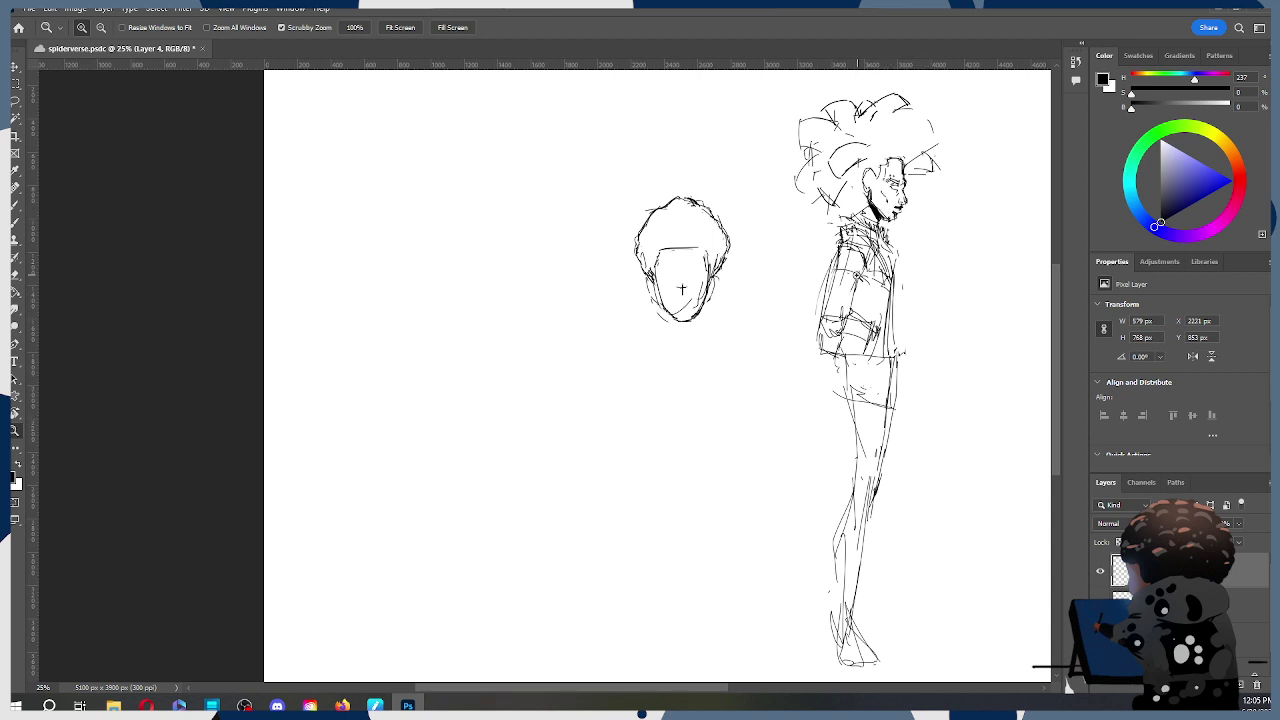
{"action": "key", "text": "e"}
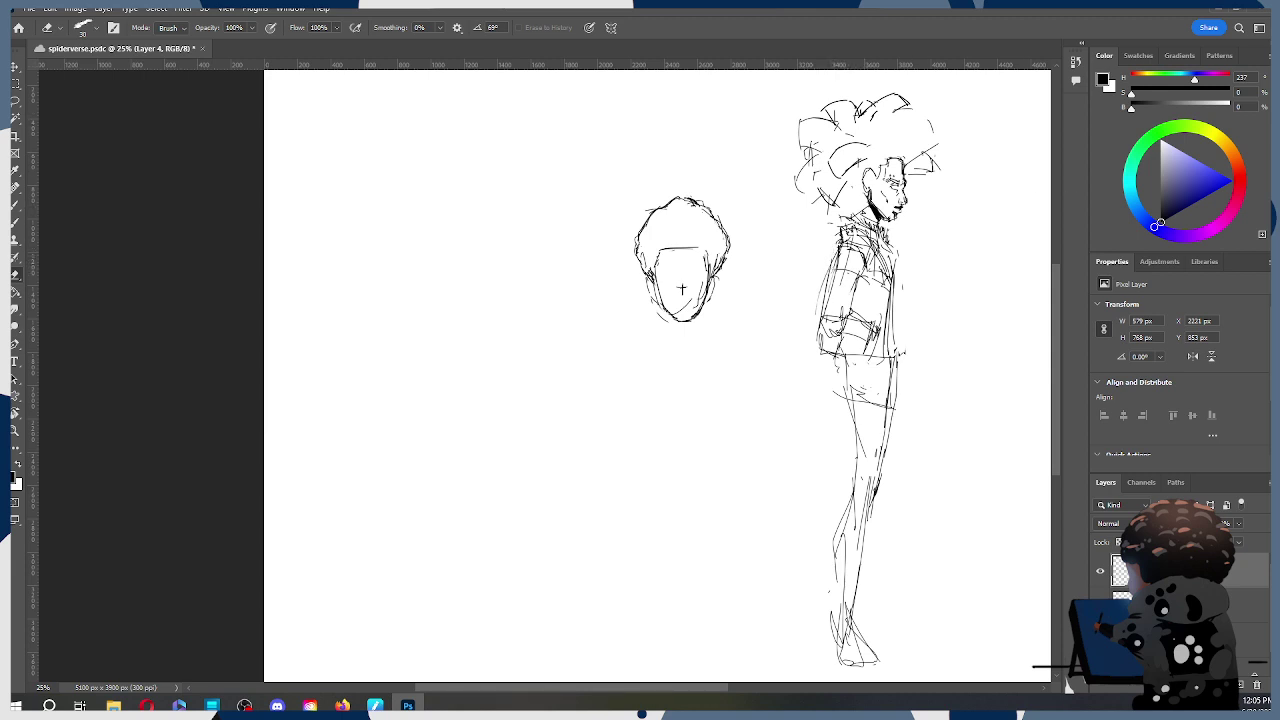
{"action": "key", "text": "alt+bracketleft"}
{"action": "left_click_drag", "start_coordinate": [833, 255], "coordinate": [822, 296]}
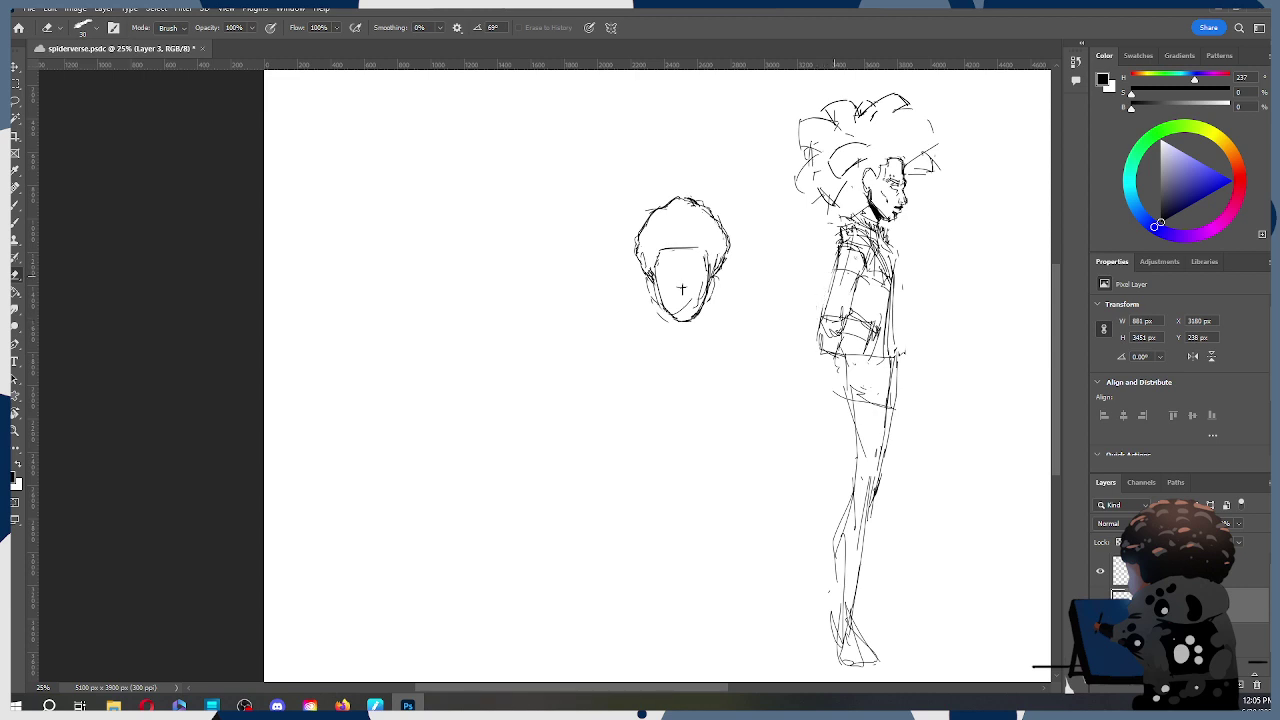
{"action": "key", "text": "ctrl+z"}
{"action": "left_click_drag", "start_coordinate": [826, 308], "coordinate": [839, 252]}
{"action": "key", "text": "b"}
{"action": "left_click_drag", "start_coordinate": [838, 250], "coordinate": [826, 300]}
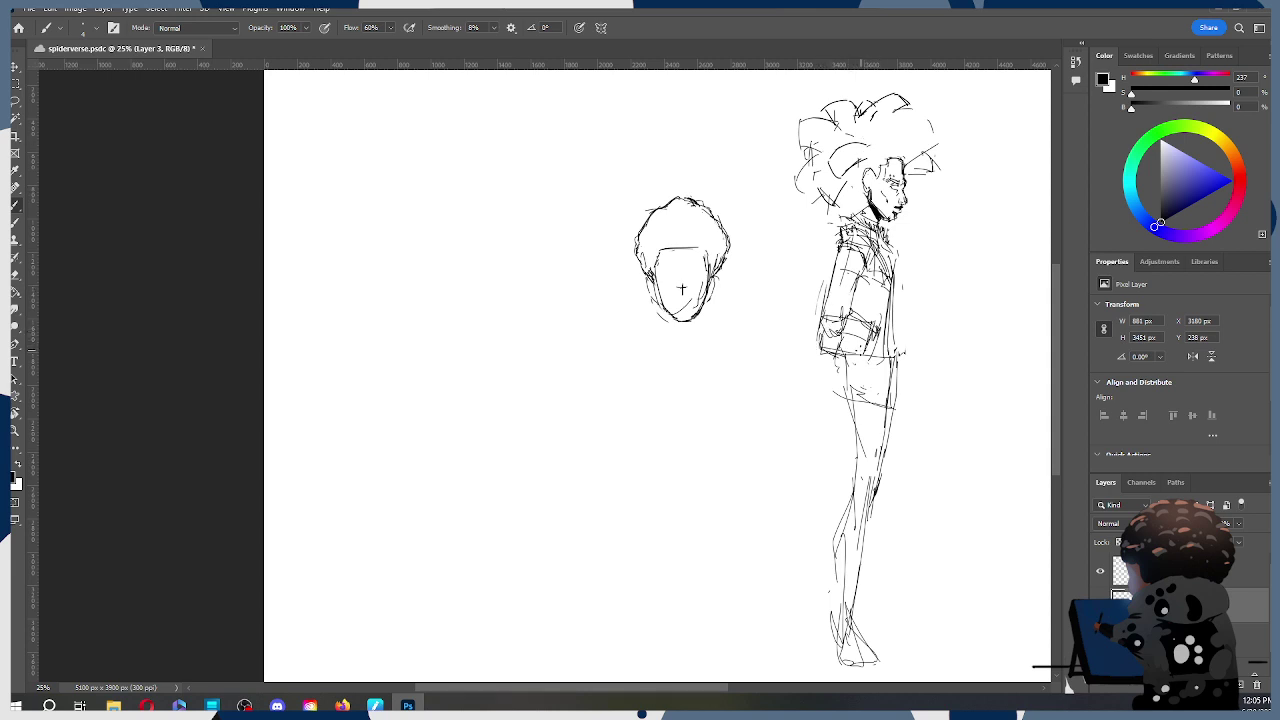
{"action": "left_click_drag", "start_coordinate": [830, 352], "coordinate": [880, 352]}
Step: Sketch a slanted line in front of the side-view character's jacket for the forward arm, undoing the unwanted trial strokes
{"action": "left_click_drag", "start_coordinate": [888, 282], "coordinate": [910, 348]}
{"action": "key", "text": "ctrl+z"}
{"action": "left_click_drag", "start_coordinate": [895, 281], "coordinate": [916, 321]}
{"action": "mouse_move", "coordinate": [907, 282]}
{"action": "left_mouse_down"}
{"action": "mouse_move", "coordinate": [857, 278]}
{"action": "mouse_move", "coordinate": [870, 346]}
{"action": "mouse_move", "coordinate": [870, 326]}
{"action": "mouse_move", "coordinate": [922, 404]}
{"action": "mouse_move", "coordinate": [900, 406]}
{"action": "left_mouse_up"}
{"action": "key", "text": "ctrl+z"}
{"action": "key", "text": "ctrl+z"}
{"action": "key", "text": "ctrl+z"}
{"action": "key", "text": "ctrl+z"}
{"action": "key", "text": "ctrl+z"}
{"action": "key", "text": "ctrl+z"}
{"action": "key", "text": "ctrl+z"}
{"action": "key", "text": "ctrl+z"}
{"action": "key", "text": "ctrl+z"}
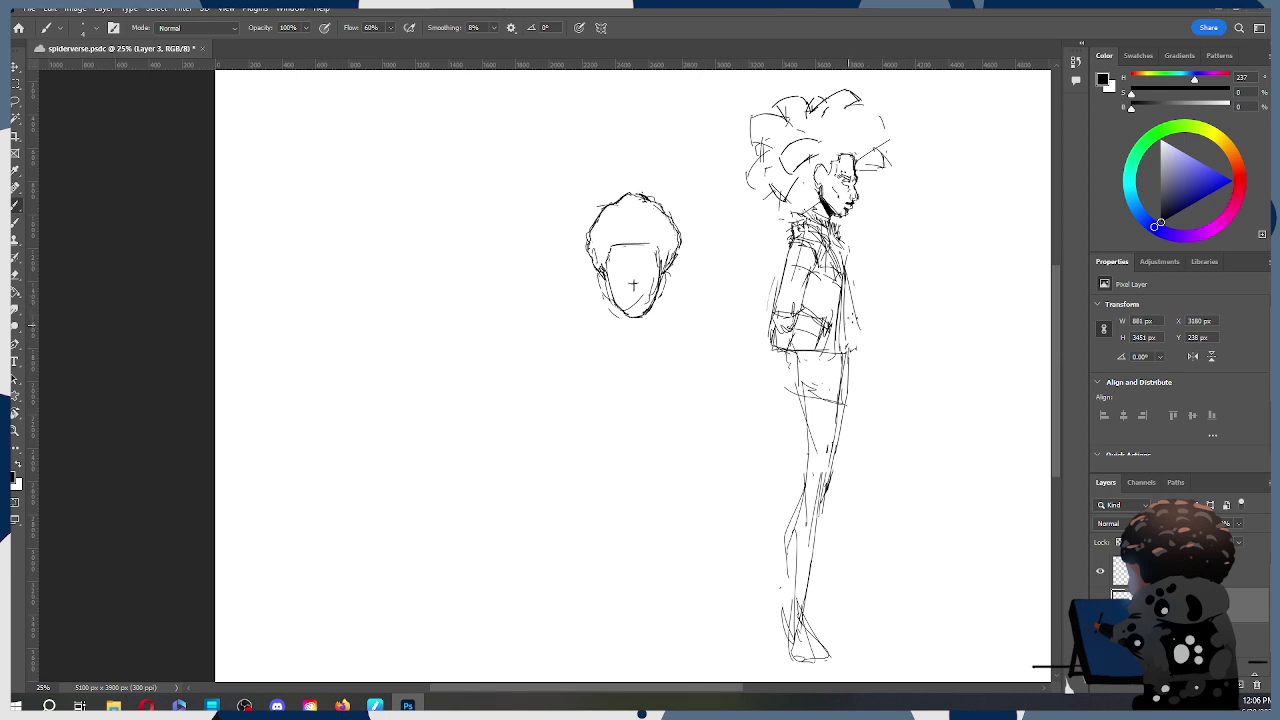
Step: Try out a forward-reaching forearm with a hand resting on a long cane for the side-view character
{"action": "mouse_move", "coordinate": [854, 349]}
{"action": "left_mouse_down"}
{"action": "mouse_move", "coordinate": [907, 318]}
{"action": "mouse_move", "coordinate": [892, 318]}
{"action": "mouse_move", "coordinate": [905, 340]}
{"action": "mouse_move", "coordinate": [867, 345]}
{"action": "mouse_move", "coordinate": [888, 339]}
{"action": "mouse_move", "coordinate": [930, 572]}
{"action": "left_mouse_up"}
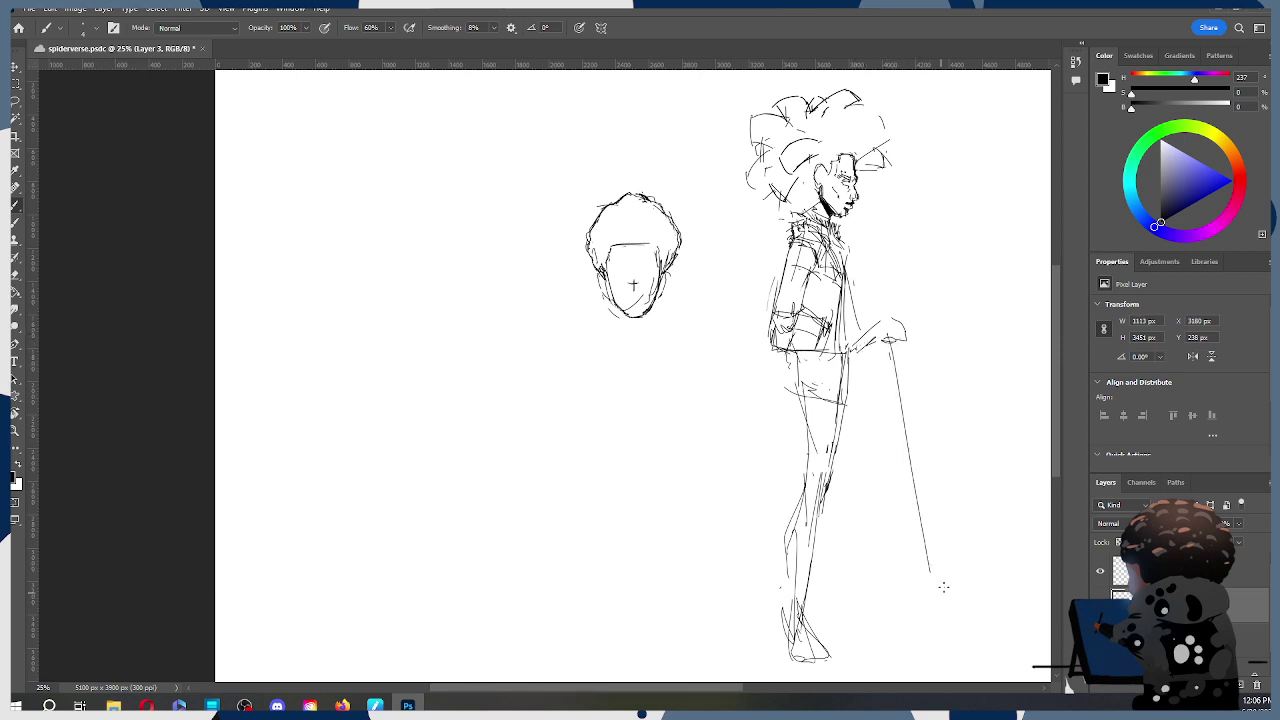
{"action": "key", "text": "z"}
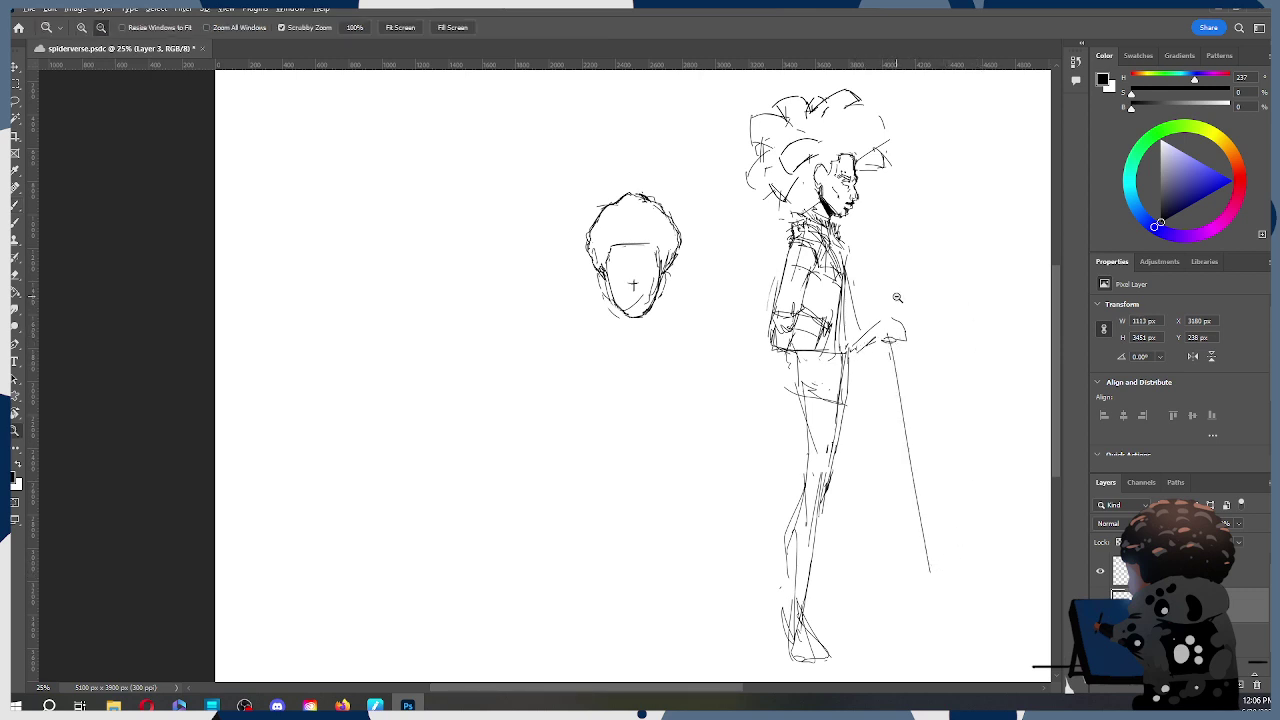
{"action": "left_click", "coordinate": [895, 307], "text": "alt"}
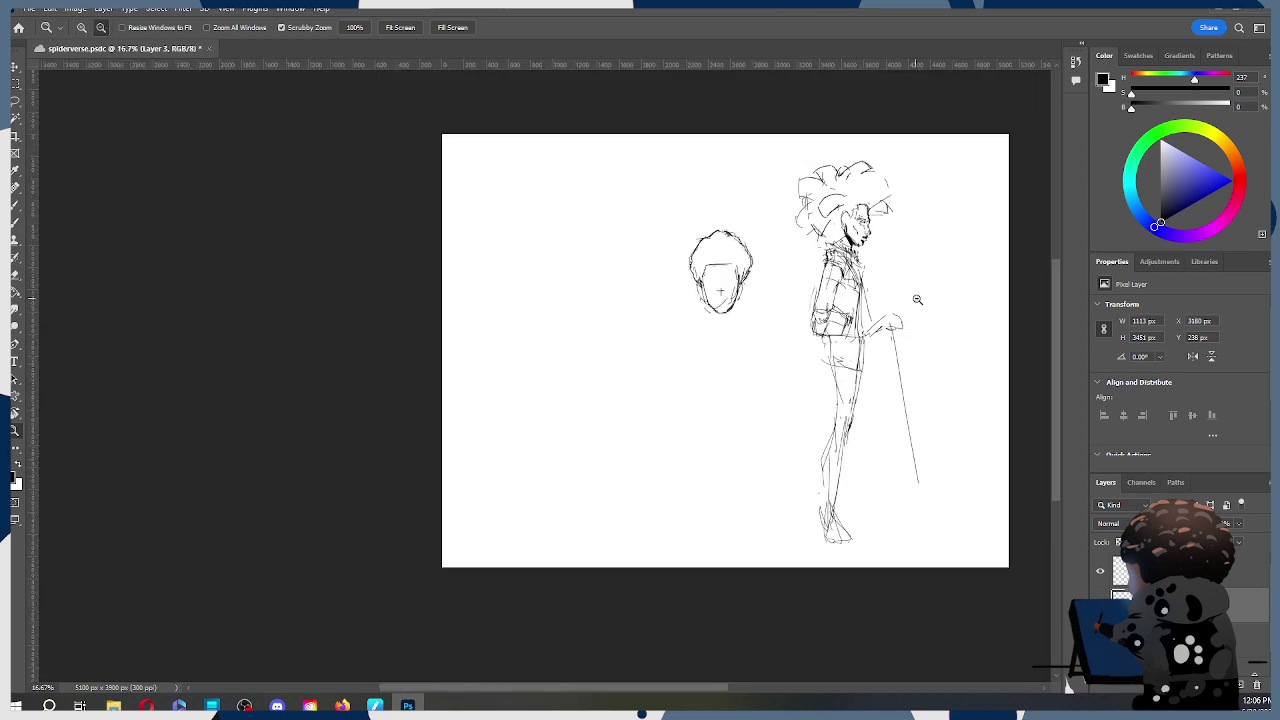
{"action": "key", "text": "ctrl+z"}
{"action": "key", "text": "ctrl+z"}
{"action": "key", "text": "ctrl+z"}
{"action": "key", "text": "ctrl+z"}
{"action": "key", "text": "ctrl+z"}
{"action": "key", "text": "ctrl+shift+z"}
{"action": "key", "text": "ctrl+shift+z"}
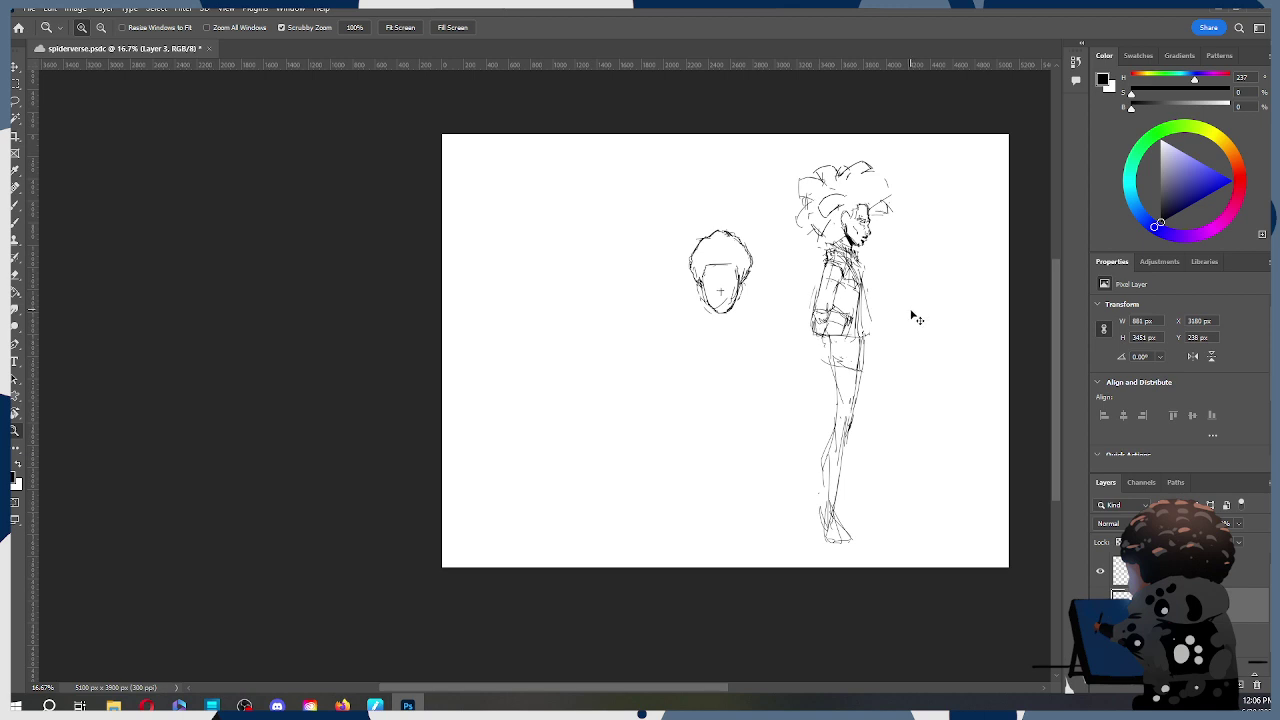
Step: Rework the forearm and cuff lines at the side-view character's lower jacket, undoing the last trial strokes
{"action": "left_click", "coordinate": [833, 302]}
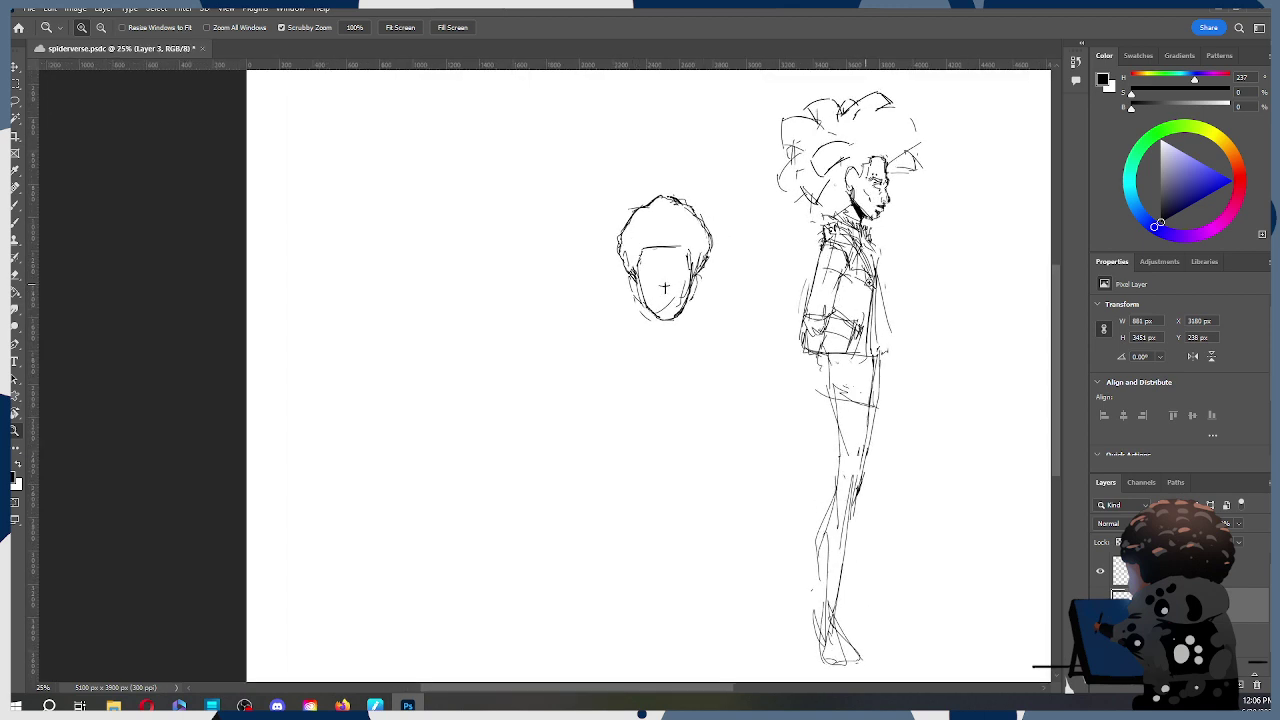
{"action": "key", "text": "b"}
{"action": "mouse_move", "coordinate": [829, 326]}
{"action": "left_mouse_down"}
{"action": "mouse_move", "coordinate": [817, 318]}
{"action": "mouse_move", "coordinate": [848, 336]}
{"action": "left_mouse_up"}
{"action": "key", "text": "b"}
{"action": "mouse_move", "coordinate": [816, 316]}
{"action": "left_mouse_down"}
{"action": "mouse_move", "coordinate": [804, 328]}
{"action": "mouse_move", "coordinate": [843, 340]}
{"action": "mouse_move", "coordinate": [832, 316]}
{"action": "mouse_move", "coordinate": [907, 337]}
{"action": "mouse_move", "coordinate": [908, 349]}
{"action": "left_mouse_up"}
{"action": "key", "text": "ctrl+z"}
{"action": "key", "text": "ctrl+z"}
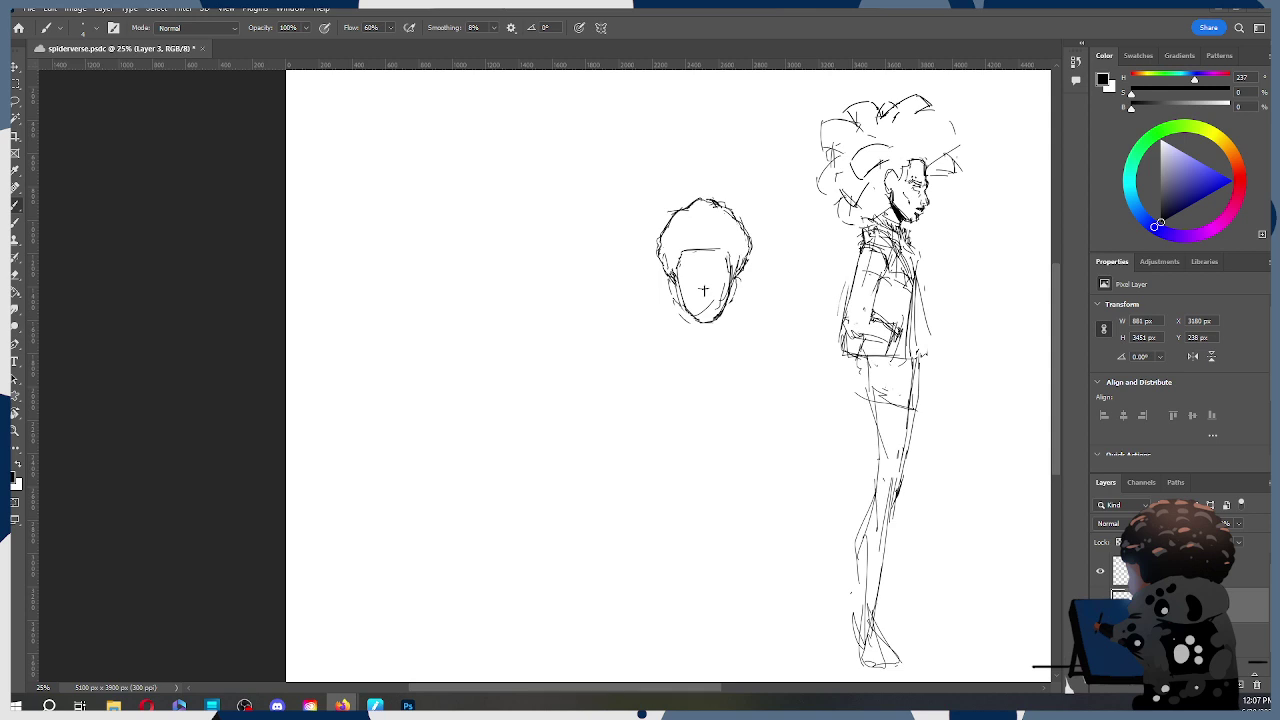
Step: Scale the front-view head down on Layer 4, move it up, and start the neck beneath it
{"action": "scroll", "coordinate": [729, 289], "scroll_direction": "down", "scroll_amount": 2}
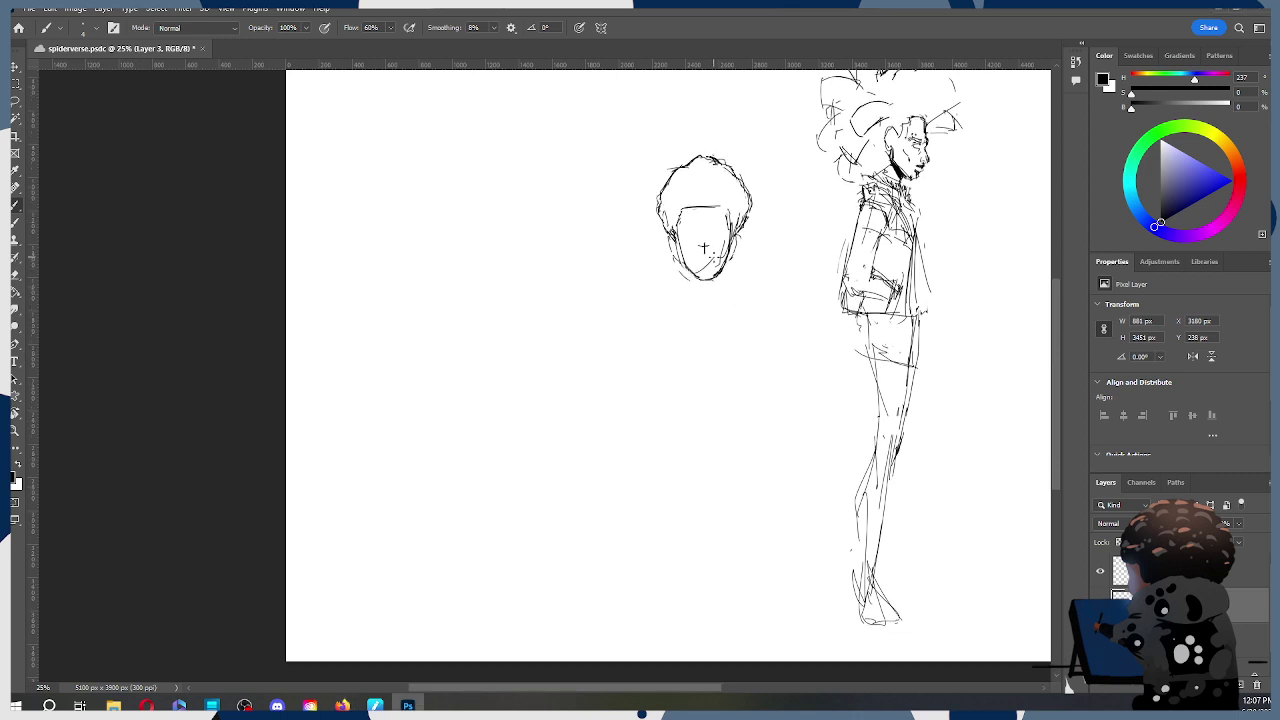
{"action": "key", "text": "z"}
{"action": "left_click", "coordinate": [543, 274], "text": "alt"}
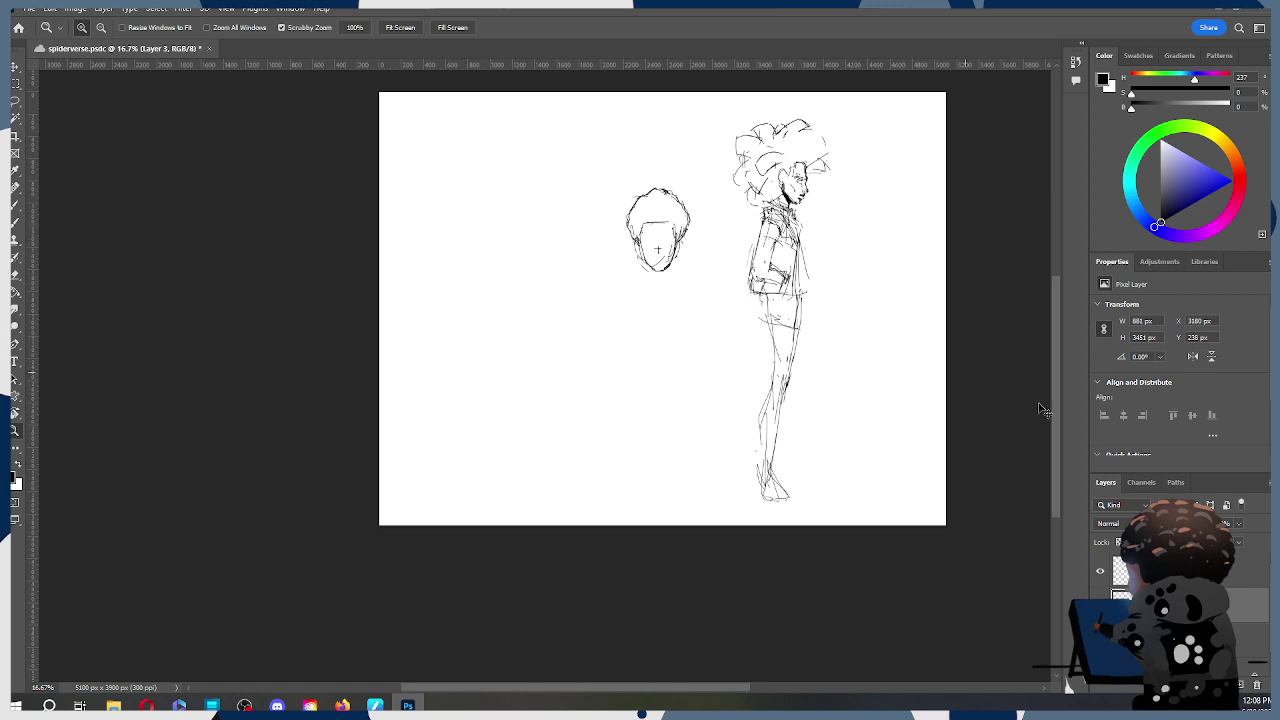
{"action": "key", "text": "ctrl+j"}
{"action": "key", "text": "ctrl+t"}
{"action": "left_click_drag", "start_coordinate": [690, 188], "coordinate": [683, 198]}
{"action": "left_click_drag", "start_coordinate": [700, 200], "coordinate": [684, 180]}
{"action": "left_click", "coordinate": [660, 27]}
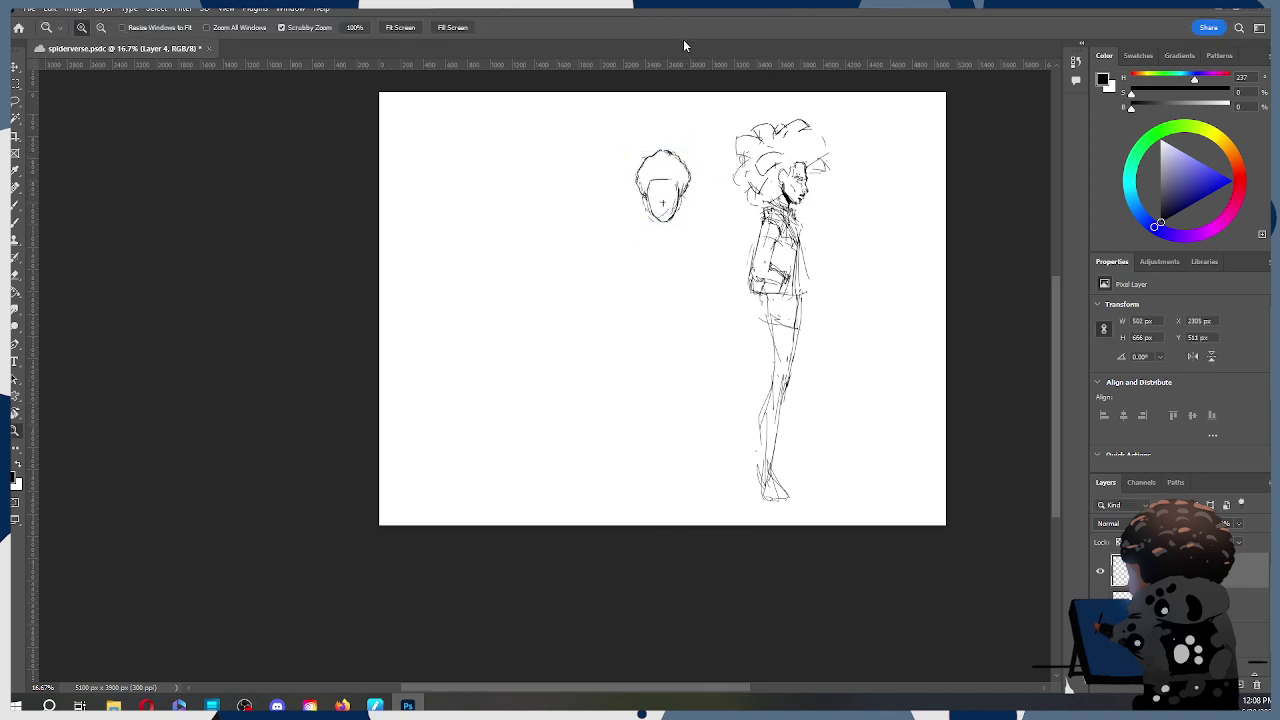
{"action": "key", "text": "b"}
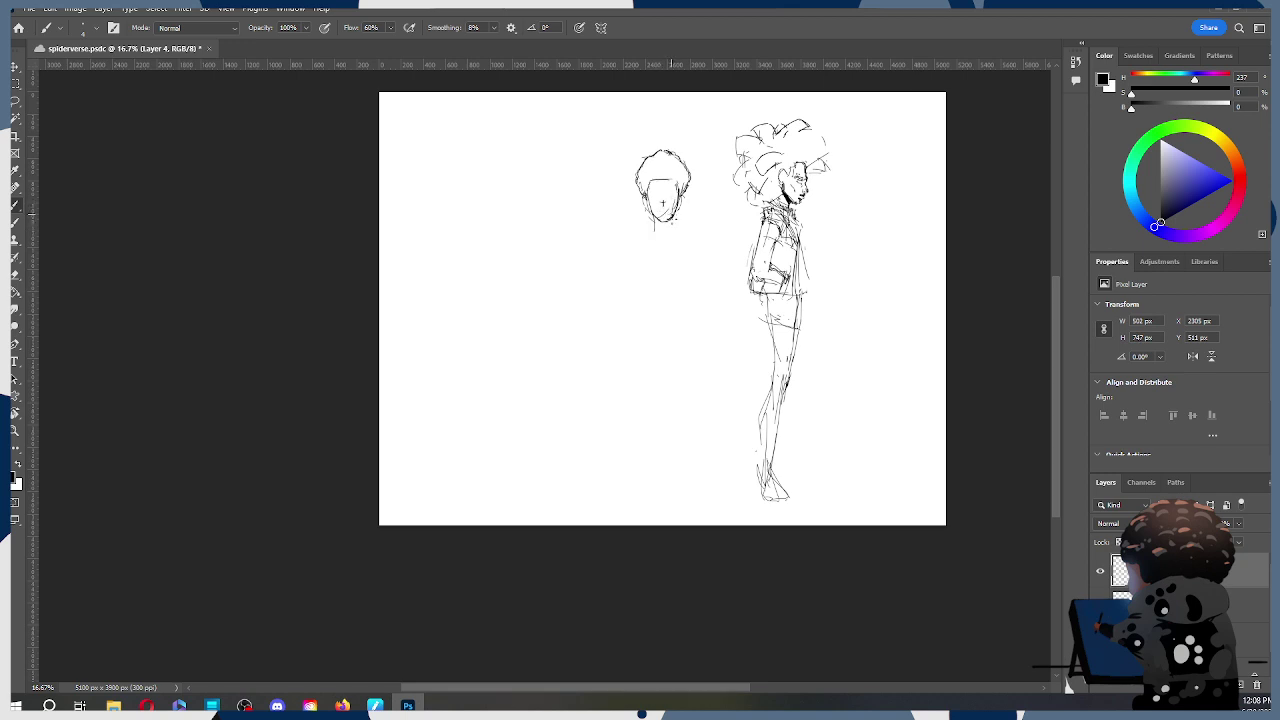
Step: Sketch the front-view character's shoulders and a torso tapering to a rounded waist
{"action": "left_click_drag", "start_coordinate": [641, 213], "coordinate": [630, 220]}
{"action": "key", "text": "ctrl+z"}
{"action": "left_click_drag", "start_coordinate": [621, 230], "coordinate": [624, 250]}
{"action": "left_click_drag", "start_coordinate": [695, 226], "coordinate": [687, 258]}
{"action": "left_click_drag", "start_coordinate": [632, 241], "coordinate": [650, 300]}
{"action": "left_click_drag", "start_coordinate": [696, 228], "coordinate": [670, 302]}
{"action": "left_click_drag", "start_coordinate": [627, 258], "coordinate": [631, 272]}
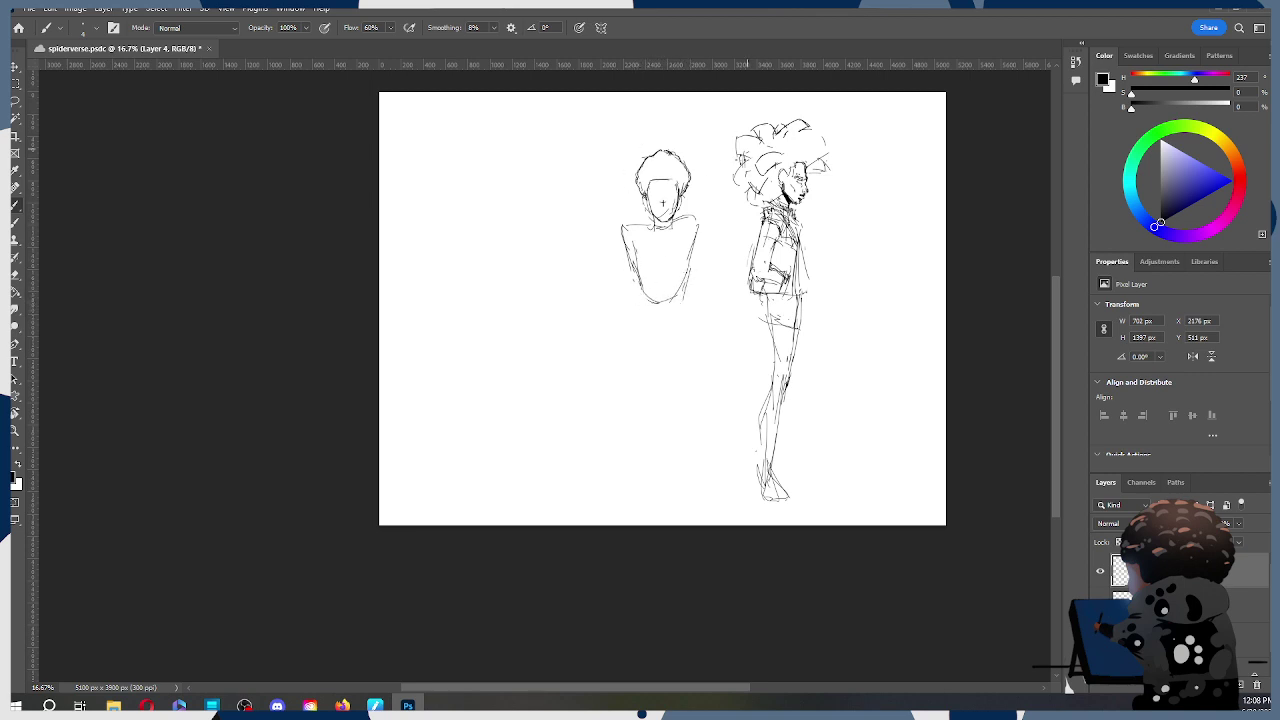
Step: Try out the hips and a long leg below the front-view torso, undoing the leg strokes
{"action": "mouse_move", "coordinate": [636, 284]}
{"action": "left_mouse_down"}
{"action": "mouse_move", "coordinate": [649, 312]}
{"action": "mouse_move", "coordinate": [686, 272]}
{"action": "mouse_move", "coordinate": [668, 317]}
{"action": "mouse_move", "coordinate": [641, 308]}
{"action": "mouse_move", "coordinate": [667, 328]}
{"action": "mouse_move", "coordinate": [678, 319]}
{"action": "mouse_move", "coordinate": [648, 328]}
{"action": "mouse_move", "coordinate": [680, 310]}
{"action": "mouse_move", "coordinate": [682, 330]}
{"action": "mouse_move", "coordinate": [640, 310]}
{"action": "mouse_move", "coordinate": [635, 380]}
{"action": "left_mouse_up"}
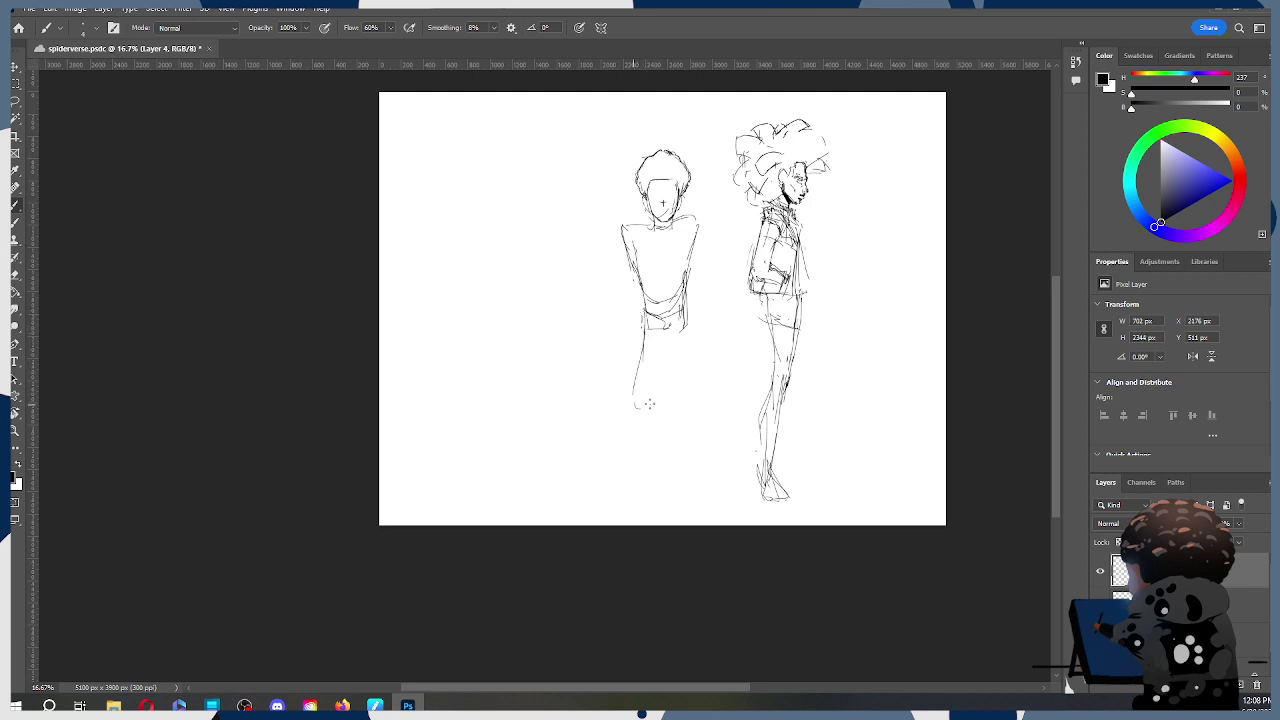
{"action": "left_click_drag", "start_coordinate": [668, 326], "coordinate": [642, 406]}
{"action": "key", "text": "ctrl+z"}
{"action": "key", "text": "ctrl+z"}
{"action": "key", "text": "ctrl+z"}
{"action": "key", "text": "ctrl+z"}
{"action": "key", "text": "ctrl+z"}
Step: Undo the front-view character's hip, torso and shoulder strokes, back to the head and neck
{"action": "key", "text": "z"}
{"action": "left_click", "coordinate": [703, 269]}
{"action": "left_click_drag", "start_coordinate": [700, 249], "coordinate": [698, 286]}
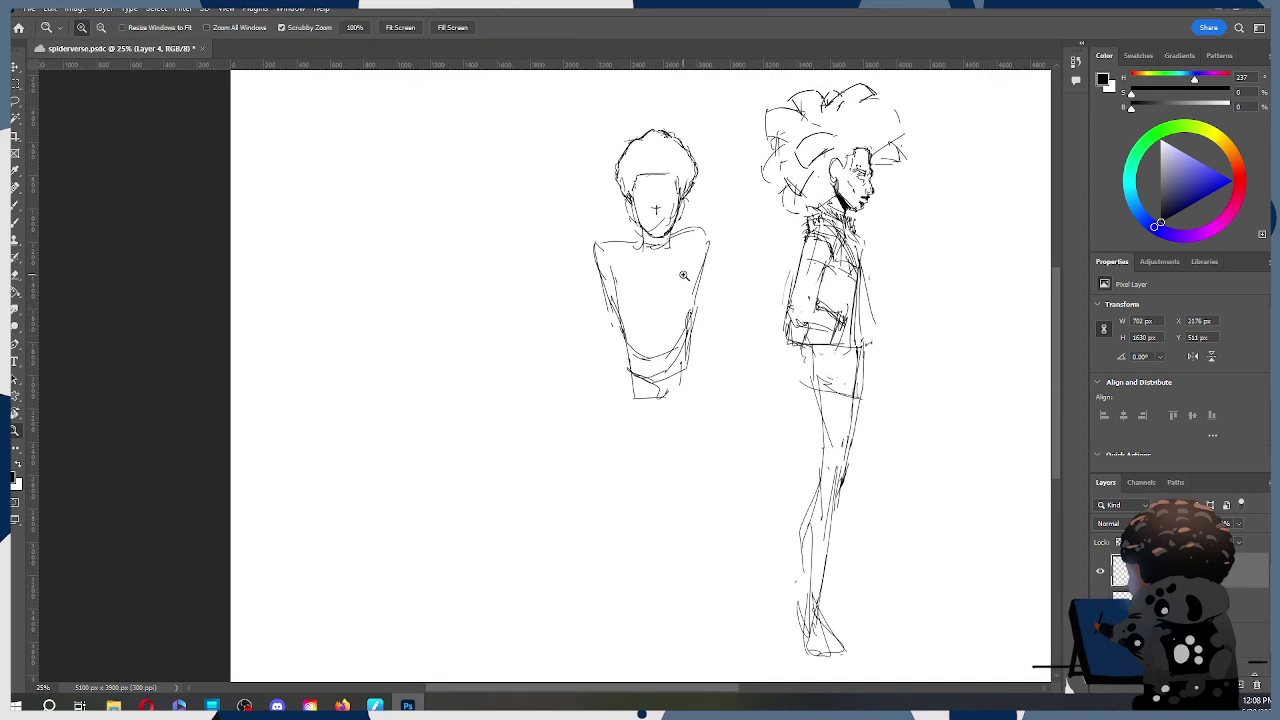
{"action": "key", "text": "e"}
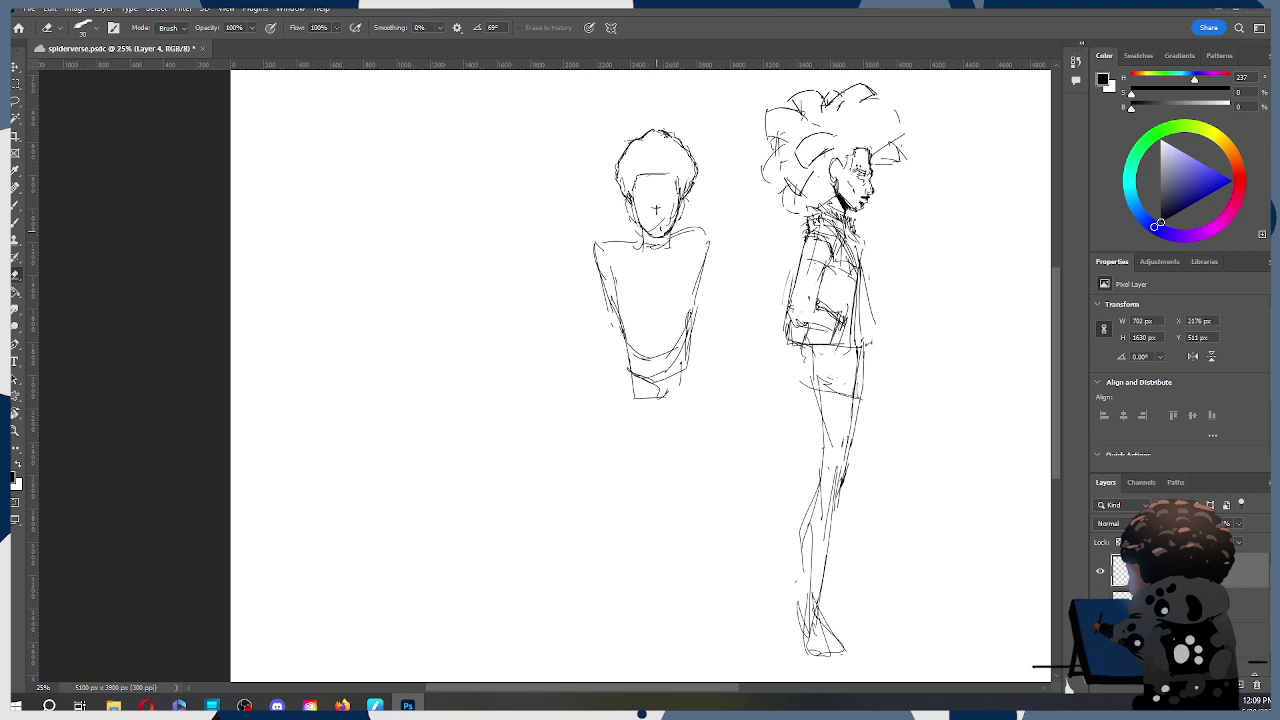
{"action": "key", "text": "b"}
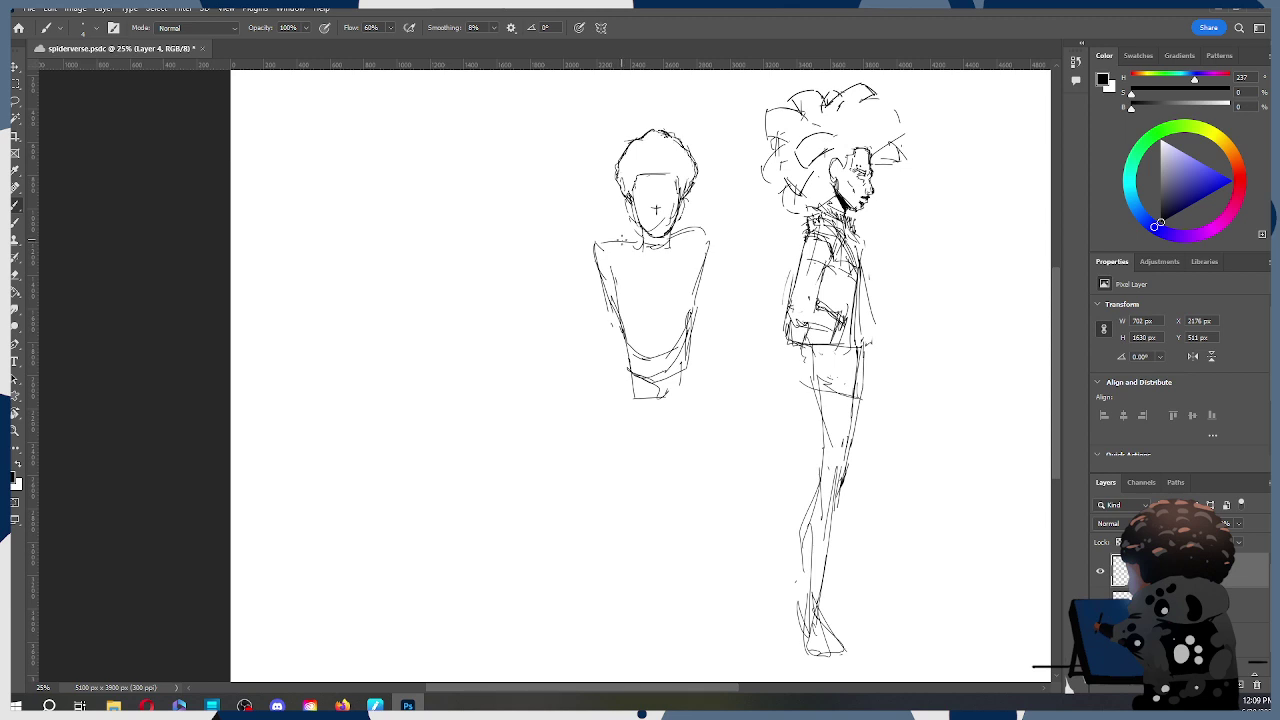
{"action": "key", "text": "ctrl+z"}
{"action": "key", "text": "ctrl+z"}
{"action": "key", "text": "ctrl+z"}
{"action": "key", "text": "ctrl+z"}
{"action": "key", "text": "ctrl+z"}
{"action": "key", "text": "ctrl+z"}
{"action": "key", "text": "ctrl+z"}
{"action": "key", "text": "ctrl+z"}
{"action": "key", "text": "ctrl+z"}
{"action": "key", "text": "ctrl+z"}
{"action": "key", "text": "ctrl+z"}
{"action": "key", "text": "ctrl+z"}
{"action": "key", "text": "ctrl+z"}
{"action": "key", "text": "ctrl+z"}
{"action": "key", "text": "ctrl+z"}
{"action": "key", "text": "ctrl+z"}
{"action": "key", "text": "ctrl+z"}
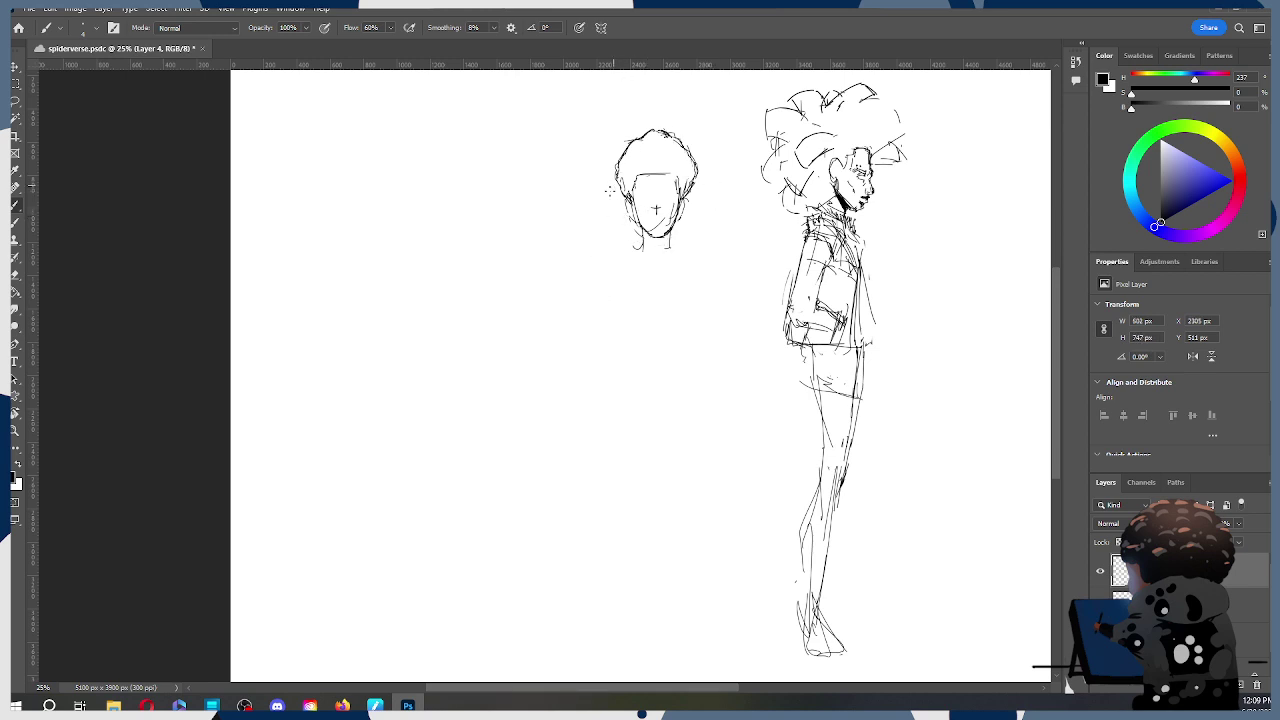
Step: Sketch a second oval head beside the front-view head and shift it slightly away with a lasso transform
{"action": "mouse_move", "coordinate": [587, 197]}
{"action": "left_mouse_down"}
{"action": "mouse_move", "coordinate": [566, 244]}
{"action": "mouse_move", "coordinate": [587, 266]}
{"action": "mouse_move", "coordinate": [629, 252]}
{"action": "mouse_move", "coordinate": [606, 282]}
{"action": "left_mouse_up"}
{"action": "mouse_move", "coordinate": [614, 197]}
{"action": "left_mouse_down"}
{"action": "mouse_move", "coordinate": [625, 262]}
{"action": "mouse_move", "coordinate": [587, 277]}
{"action": "left_mouse_up"}
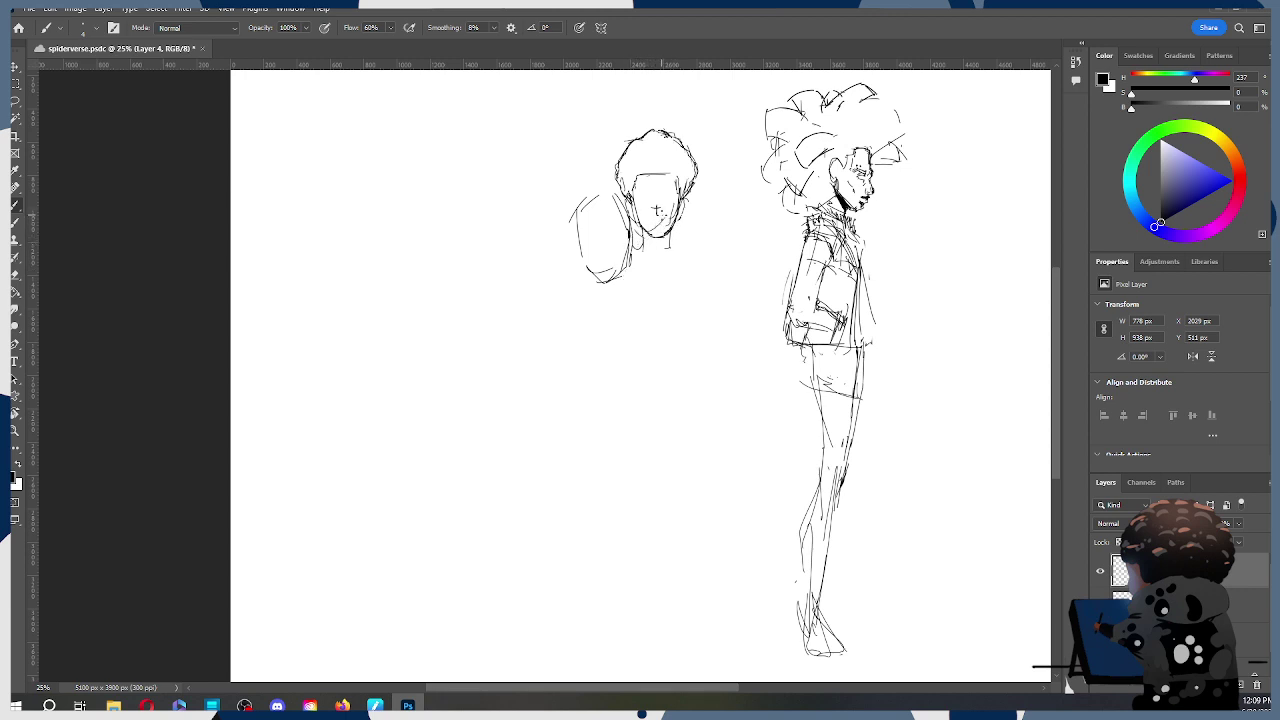
{"action": "key", "text": "l"}
{"action": "mouse_move", "coordinate": [648, 245]}
{"action": "left_mouse_down"}
{"action": "mouse_move", "coordinate": [582, 297]}
{"action": "mouse_move", "coordinate": [569, 205]}
{"action": "mouse_move", "coordinate": [604, 184]}
{"action": "mouse_move", "coordinate": [617, 250]}
{"action": "mouse_move", "coordinate": [635, 236]}
{"action": "mouse_move", "coordinate": [636, 277]}
{"action": "mouse_move", "coordinate": [600, 262]}
{"action": "left_mouse_up"}
{"action": "key", "text": "ctrl+t"}
{"action": "left_click", "coordinate": [660, 27]}
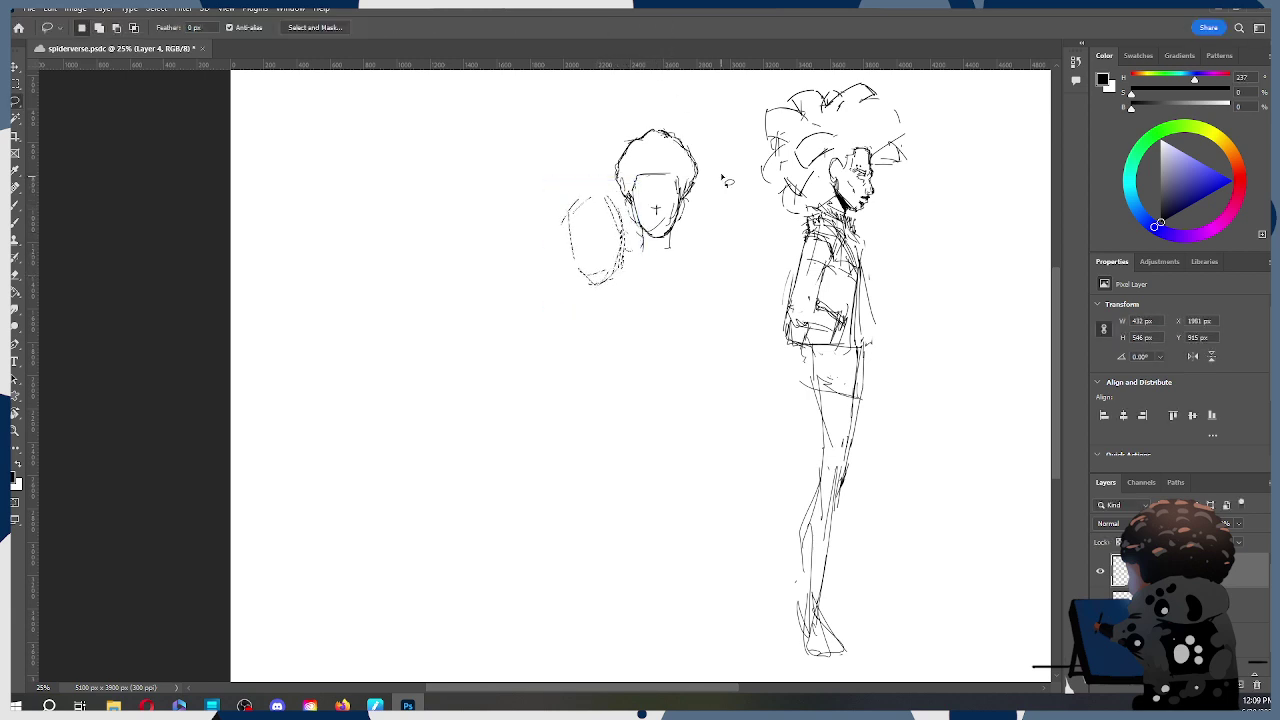
{"action": "key", "text": "b"}
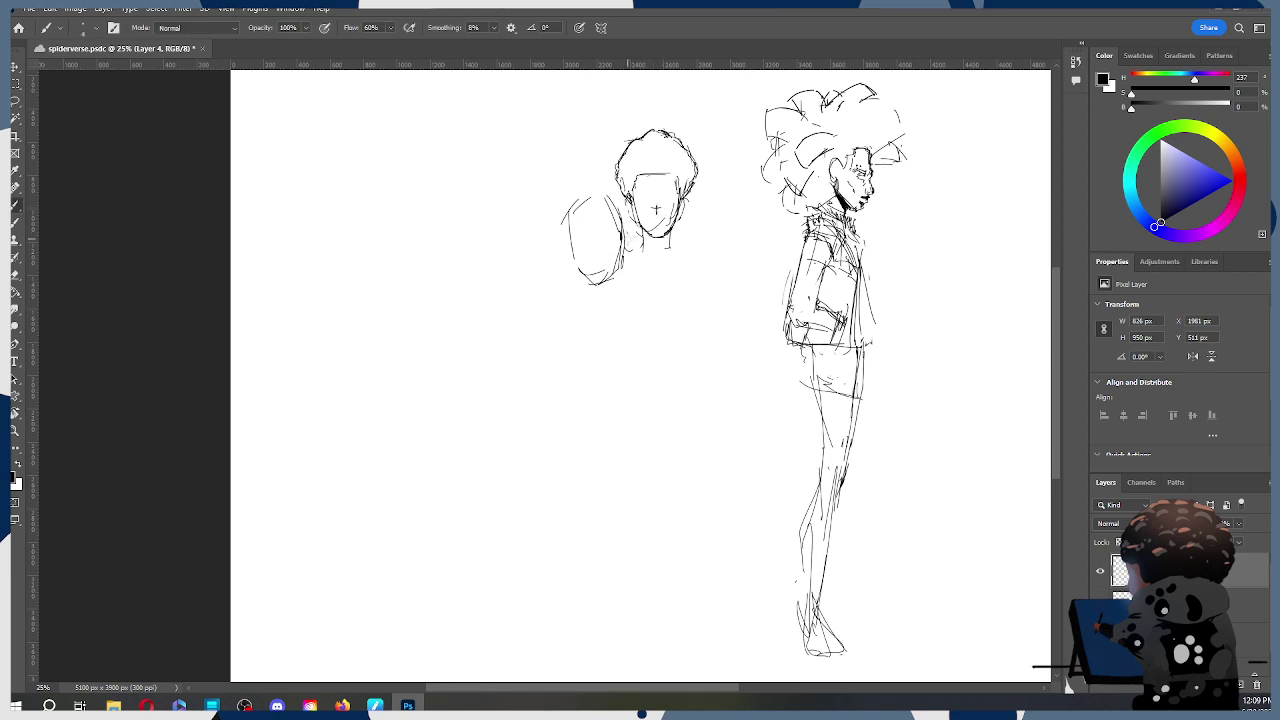
Step: Try a short shoulder stroke between the two heads, undo it, and lasso-select the oval head
{"action": "left_click_drag", "start_coordinate": [622, 238], "coordinate": [656, 244]}
{"action": "key", "text": "ctrl+z"}
{"action": "key", "text": "ctrl+z"}
{"action": "key", "text": "l"}
{"action": "mouse_move", "coordinate": [622, 298]}
{"action": "left_mouse_down"}
{"action": "mouse_move", "coordinate": [547, 232]}
{"action": "mouse_move", "coordinate": [617, 207]}
{"action": "mouse_move", "coordinate": [629, 276]}
{"action": "left_mouse_up"}
{"action": "left_click_drag", "start_coordinate": [619, 206], "coordinate": [626, 285]}
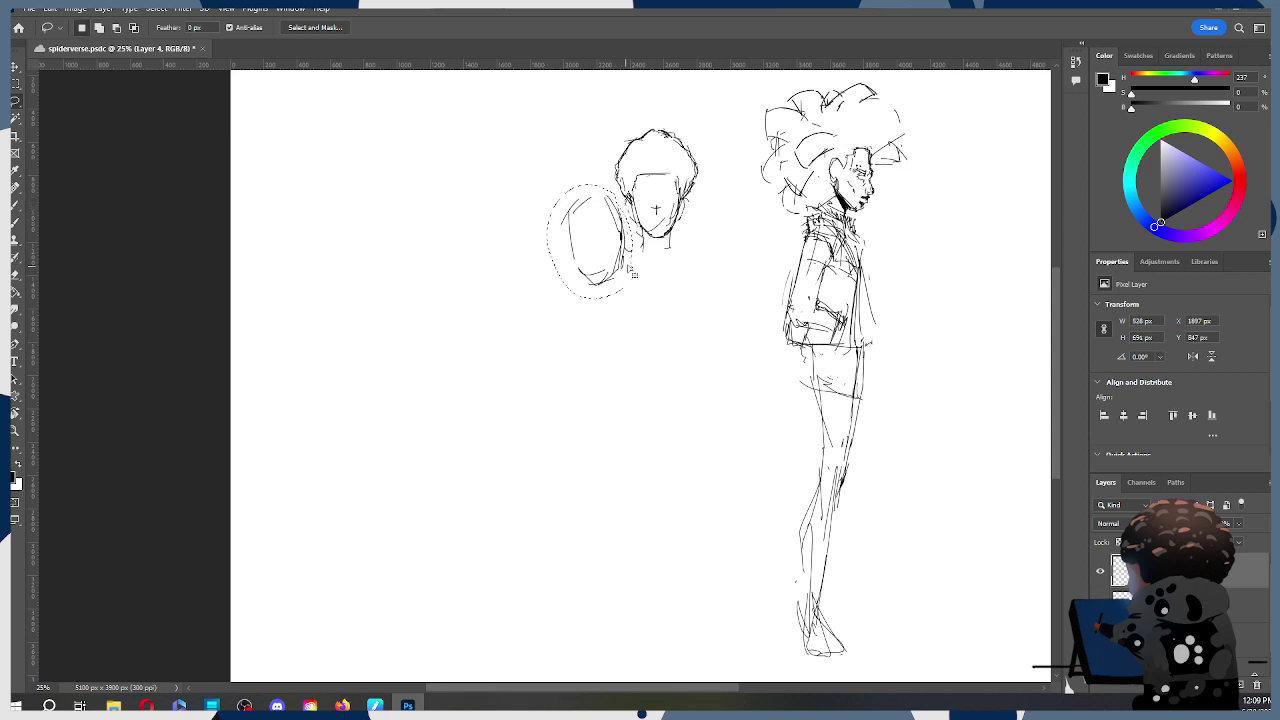
Step: Scale the selected oval head down slightly and move it up level with the front-view head
{"action": "key", "text": "ctrl+t"}
{"action": "mouse_move", "coordinate": [607, 241]}
{"action": "left_mouse_down"}
{"action": "mouse_move", "coordinate": [595, 197]}
{"action": "mouse_move", "coordinate": [573, 200]}
{"action": "mouse_move", "coordinate": [606, 160]}
{"action": "left_mouse_up"}
{"action": "left_click_drag", "start_coordinate": [630, 109], "coordinate": [638, 118]}
{"action": "left_click_drag", "start_coordinate": [598, 176], "coordinate": [594, 195]}
{"action": "left_click", "coordinate": [660, 27]}
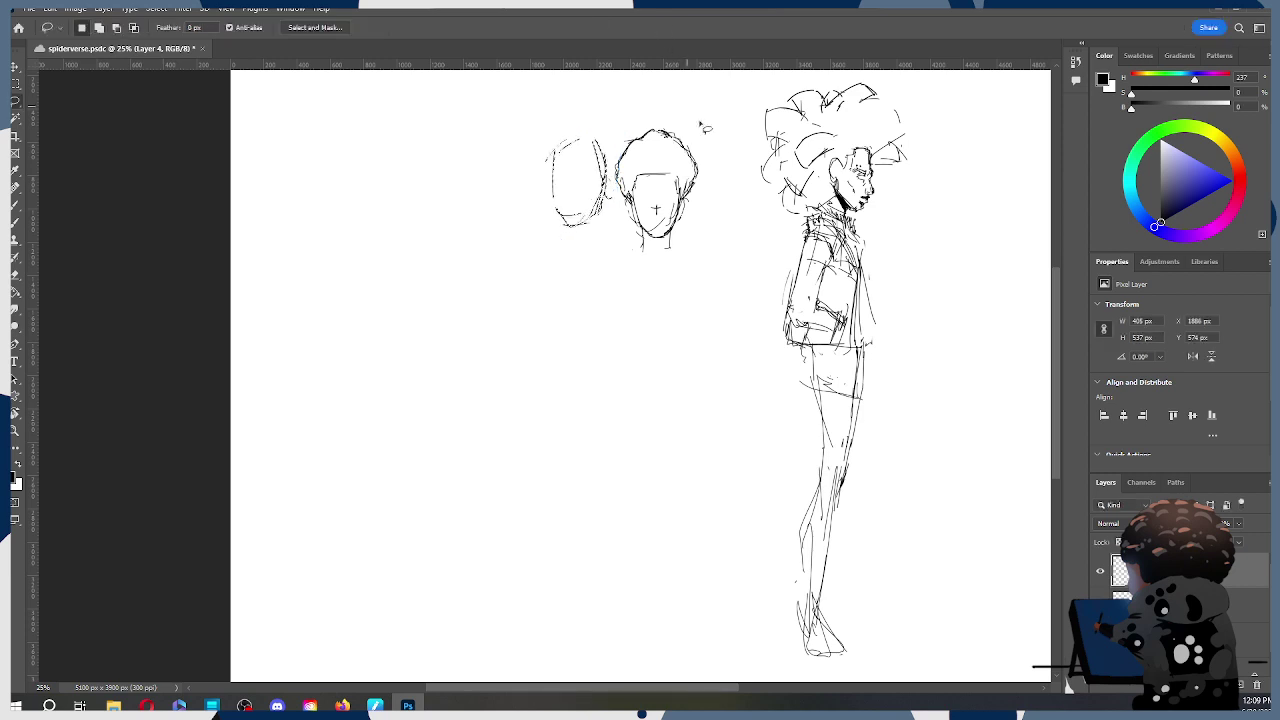
Step: Sketch a neck and shoulders under the oval head and a slanting arm below the front-view head
{"action": "key", "text": "b"}
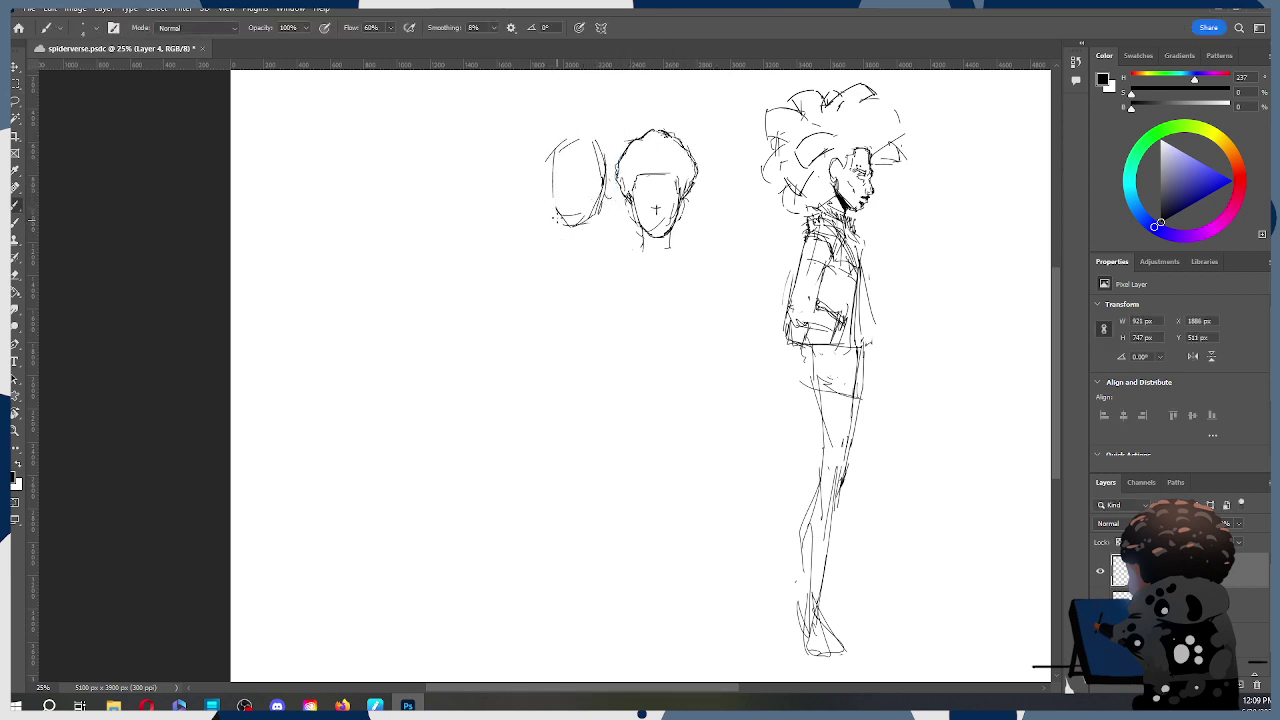
{"action": "left_click", "coordinate": [665, 204]}
{"action": "left_click", "coordinate": [664, 211]}
{"action": "mouse_move", "coordinate": [587, 218]}
{"action": "left_mouse_down"}
{"action": "mouse_move", "coordinate": [583, 236]}
{"action": "mouse_move", "coordinate": [562, 241]}
{"action": "left_mouse_up"}
{"action": "left_click_drag", "start_coordinate": [557, 236], "coordinate": [526, 254]}
{"action": "key", "text": "ctrl+z"}
{"action": "mouse_move", "coordinate": [566, 246]}
{"action": "left_mouse_down"}
{"action": "mouse_move", "coordinate": [548, 250]}
{"action": "mouse_move", "coordinate": [630, 216]}
{"action": "left_mouse_up"}
{"action": "left_click", "coordinate": [652, 222]}
{"action": "left_click_drag", "start_coordinate": [677, 238], "coordinate": [678, 302]}
{"action": "key", "text": "ctrl+z"}
{"action": "mouse_move", "coordinate": [676, 236]}
{"action": "left_mouse_down"}
{"action": "mouse_move", "coordinate": [633, 271]}
{"action": "mouse_move", "coordinate": [633, 292]}
{"action": "mouse_move", "coordinate": [696, 242]}
{"action": "left_mouse_up"}
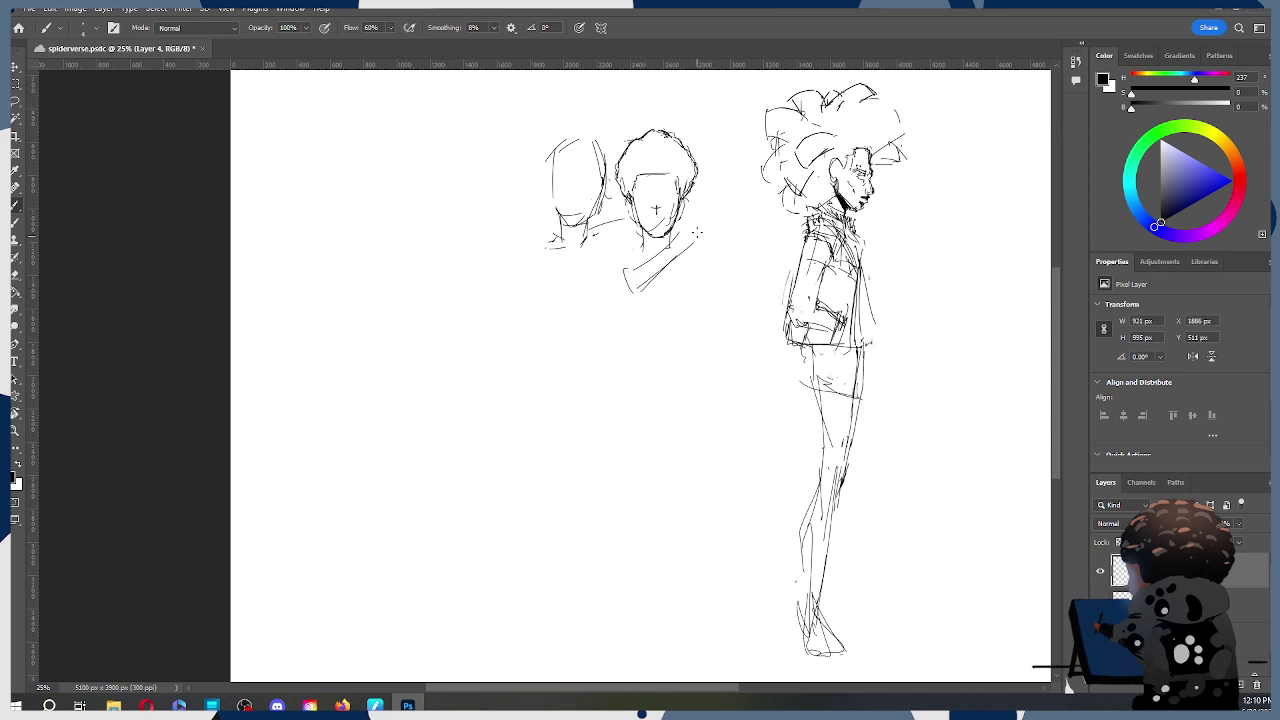
Step: Lasso the oval head with its neck and shift it up, closer to the front-view head
{"action": "key", "text": "ctrl+t"}
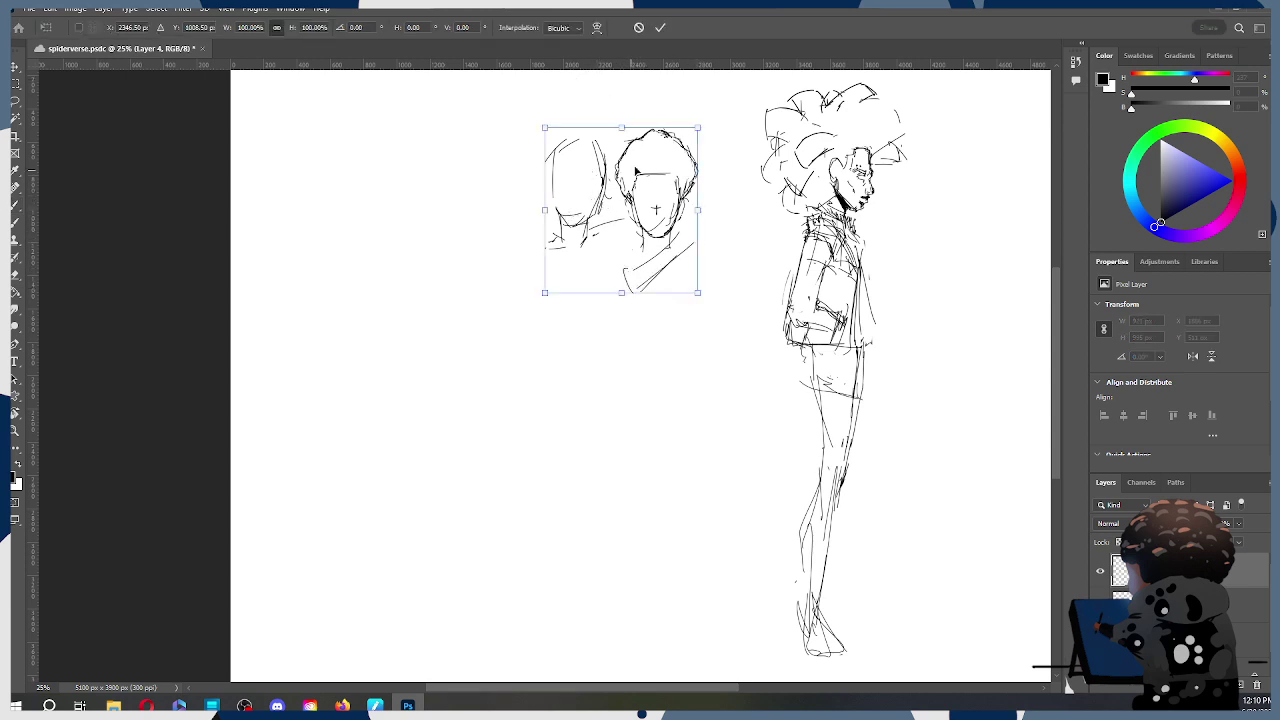
{"action": "left_click", "coordinate": [661, 27]}
{"action": "key", "text": "l"}
{"action": "mouse_move", "coordinate": [612, 265]}
{"action": "left_mouse_down"}
{"action": "mouse_move", "coordinate": [600, 277]}
{"action": "mouse_move", "coordinate": [608, 116]}
{"action": "mouse_move", "coordinate": [607, 147]}
{"action": "left_mouse_up"}
{"action": "key", "text": "ctrl+t"}
{"action": "mouse_move", "coordinate": [585, 202]}
{"action": "left_mouse_down"}
{"action": "mouse_move", "coordinate": [606, 205]}
{"action": "mouse_move", "coordinate": [609, 236]}
{"action": "mouse_move", "coordinate": [596, 183]}
{"action": "left_mouse_up"}
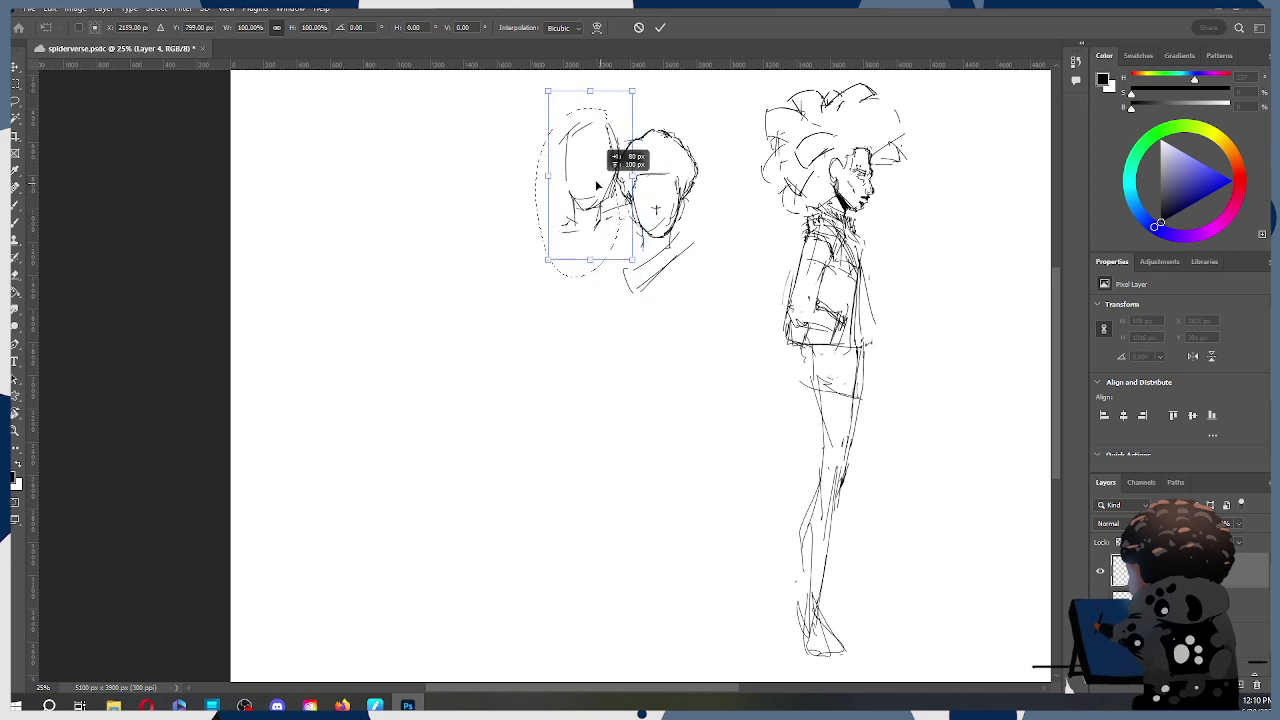
{"action": "left_click", "coordinate": [659, 28]}
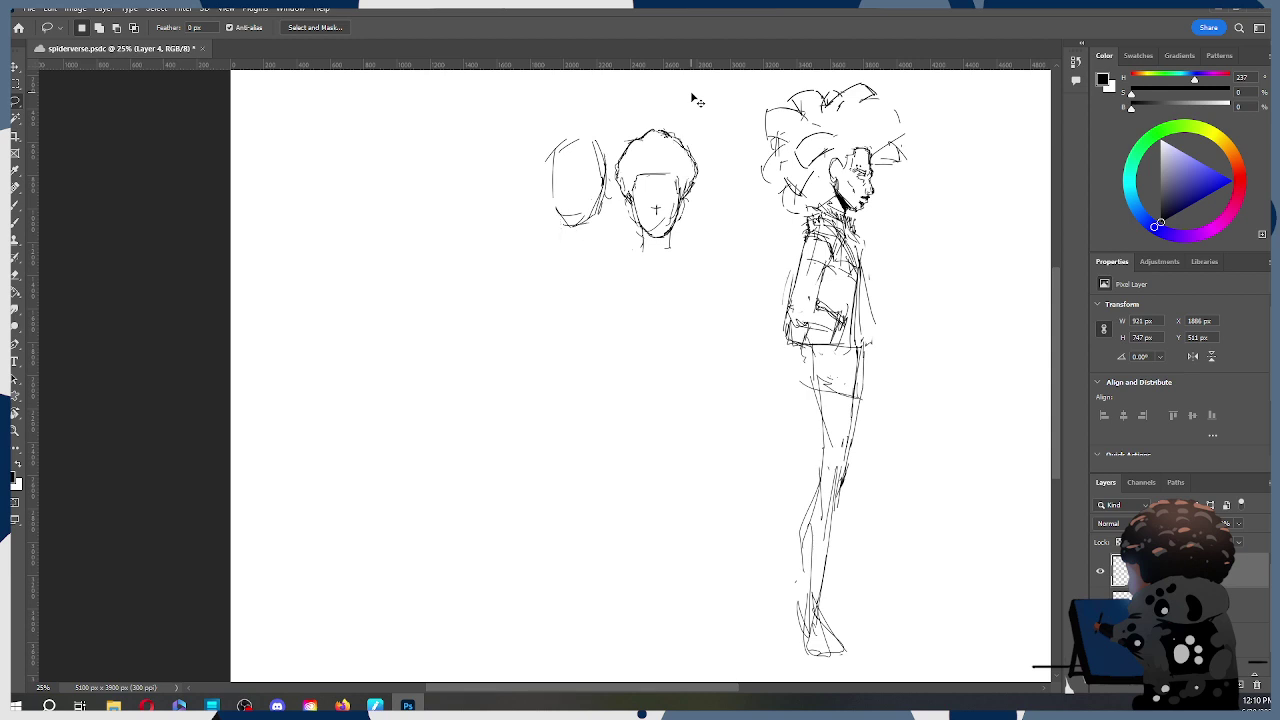
Step: Undo the oval head's repositioning and the neck, shoulder and arm strokes, back to its lasso selection
{"action": "key", "text": "ctrl+z"}
{"action": "key", "text": "ctrl+z"}
{"action": "key", "text": "ctrl+z"}
{"action": "key", "text": "ctrl+z"}
{"action": "key", "text": "ctrl+z"}
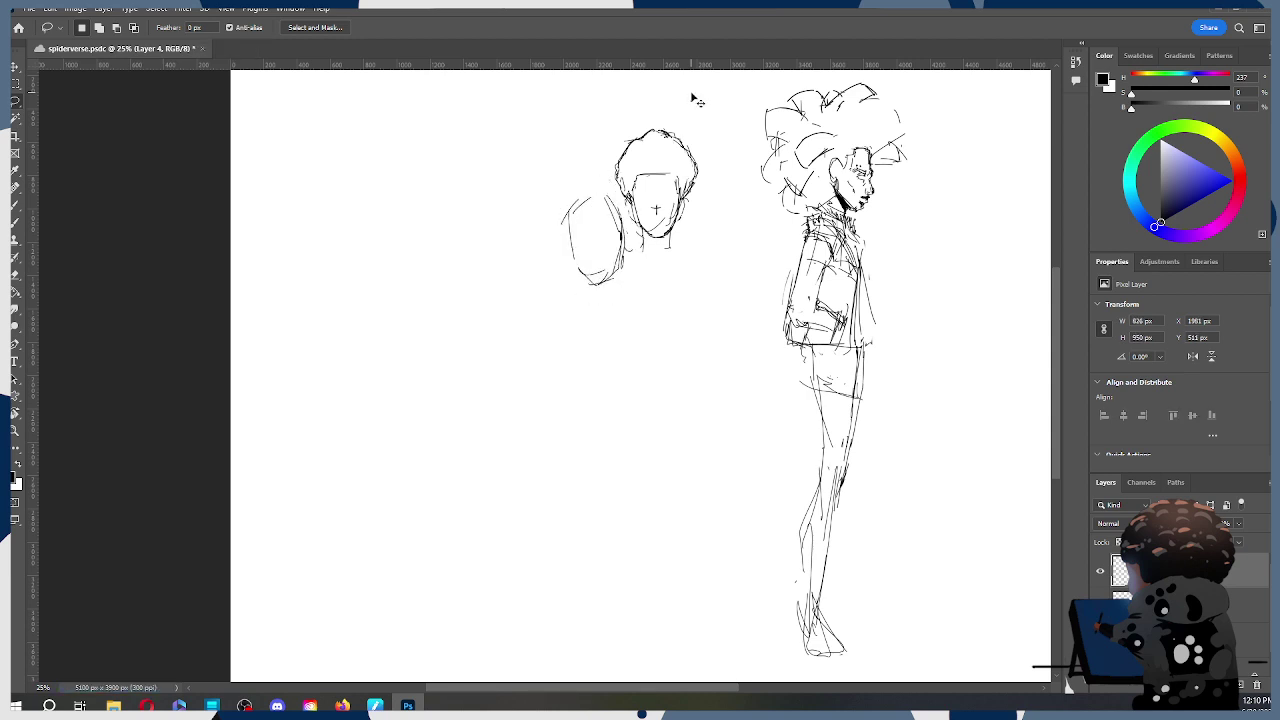
{"action": "key", "text": "ctrl+shift+z"}
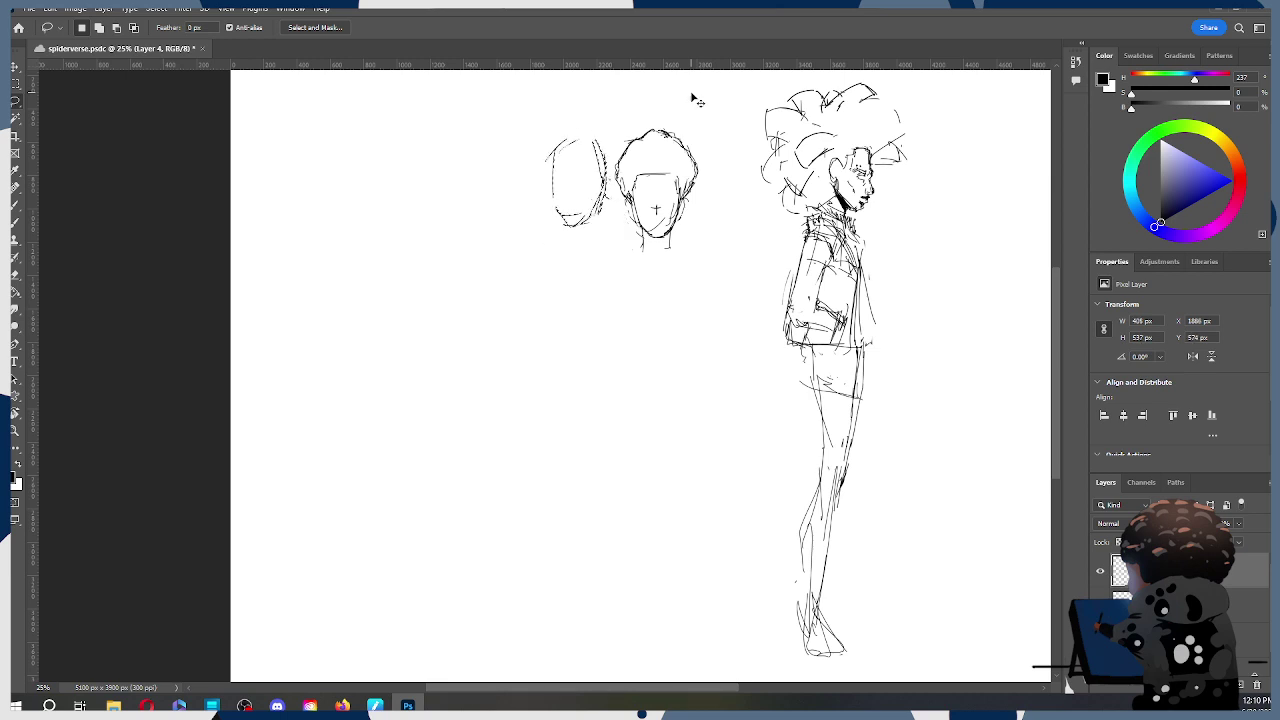
{"action": "key", "text": "ctrl+z"}
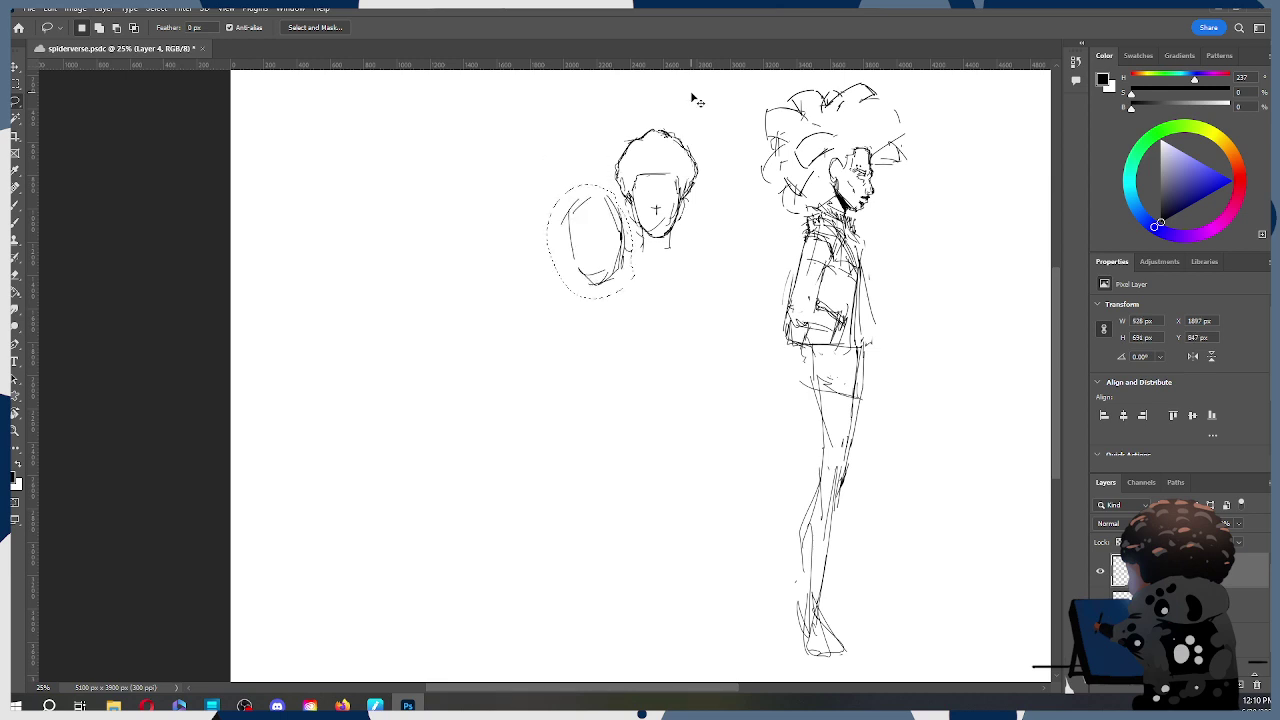
Step: Cut the selected oval head onto its own layer and hide that layer
{"action": "right_click", "coordinate": [607, 240]}
{"action": "left_click", "coordinate": [686, 337]}
{"action": "left_click", "coordinate": [1100, 571]}
Step: On Layer 4, sketch the front-view character's shoulders, tapering torso, crossing arm line and hips
{"action": "key", "text": "z"}
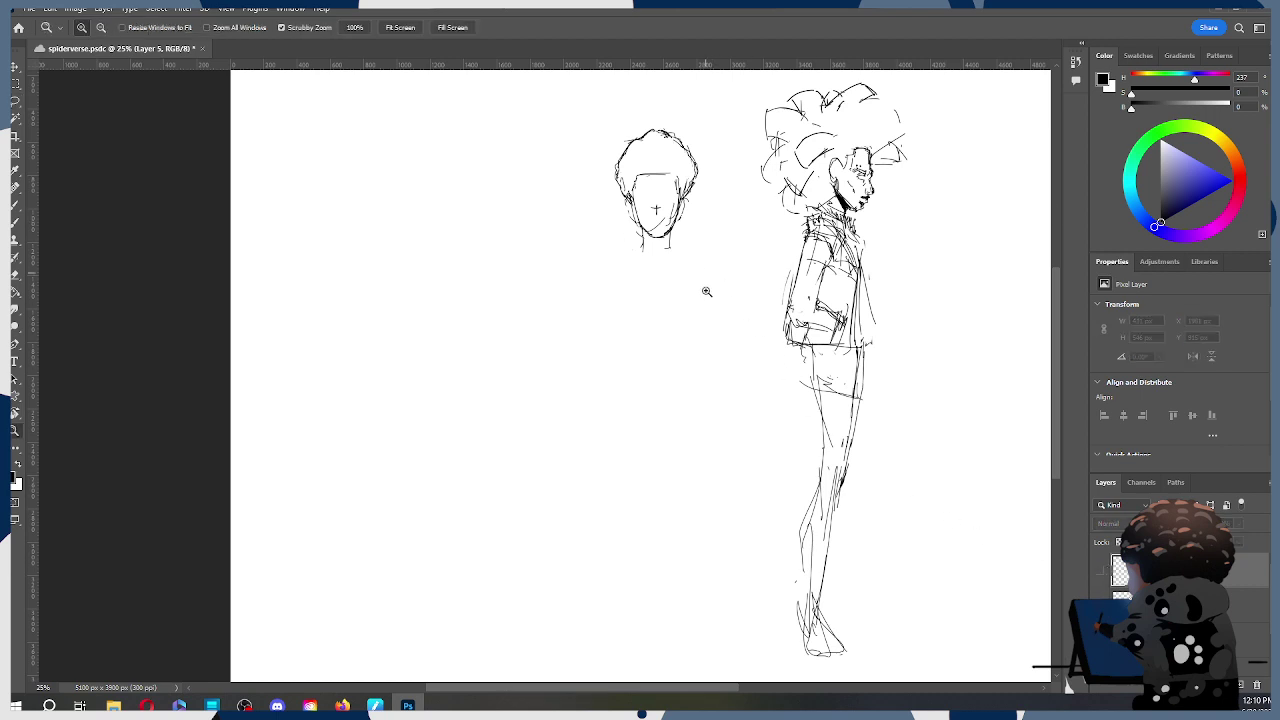
{"action": "left_click", "coordinate": [708, 286], "text": "alt"}
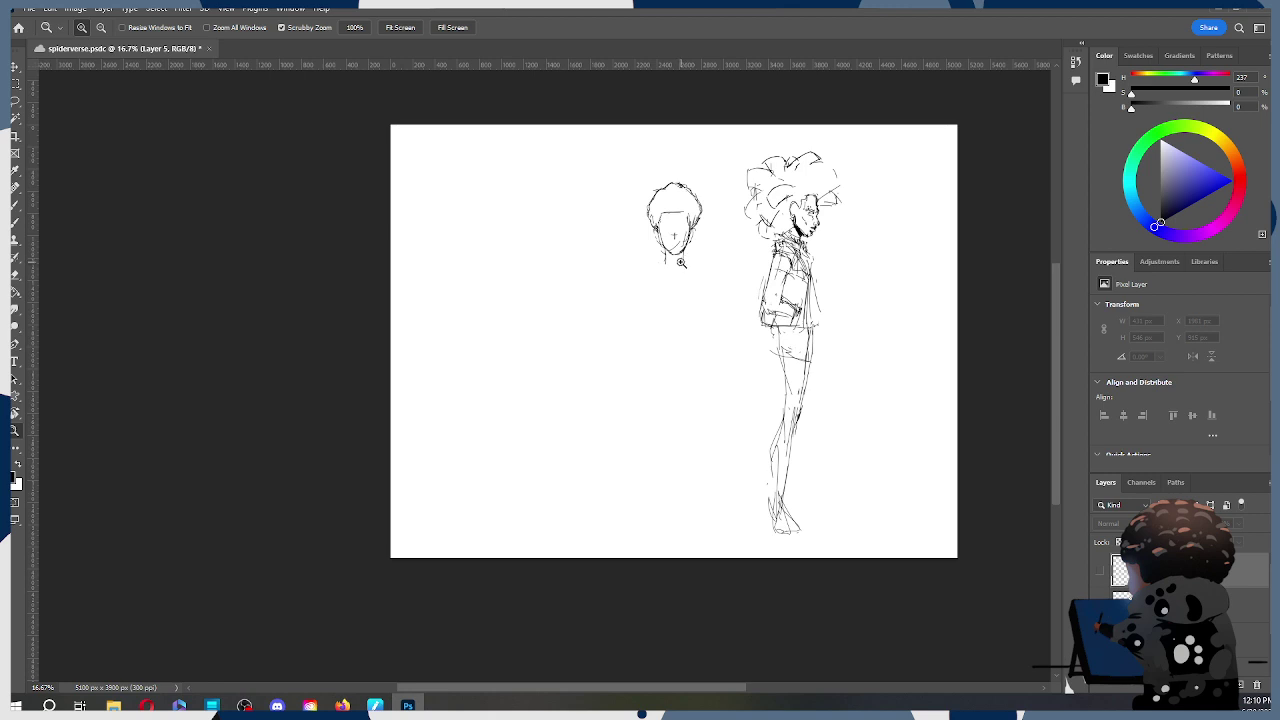
{"action": "key", "text": "b"}
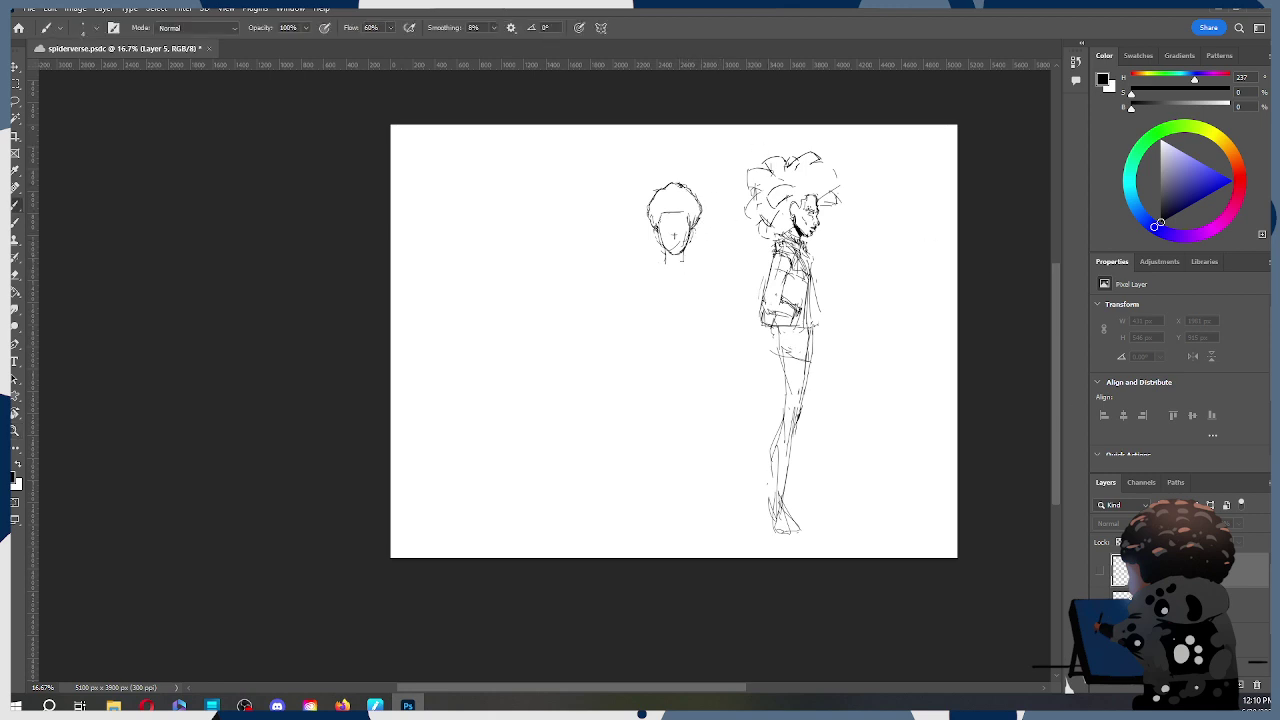
{"action": "key", "text": "alt+bracketleft"}
{"action": "left_click", "coordinate": [660, 265]}
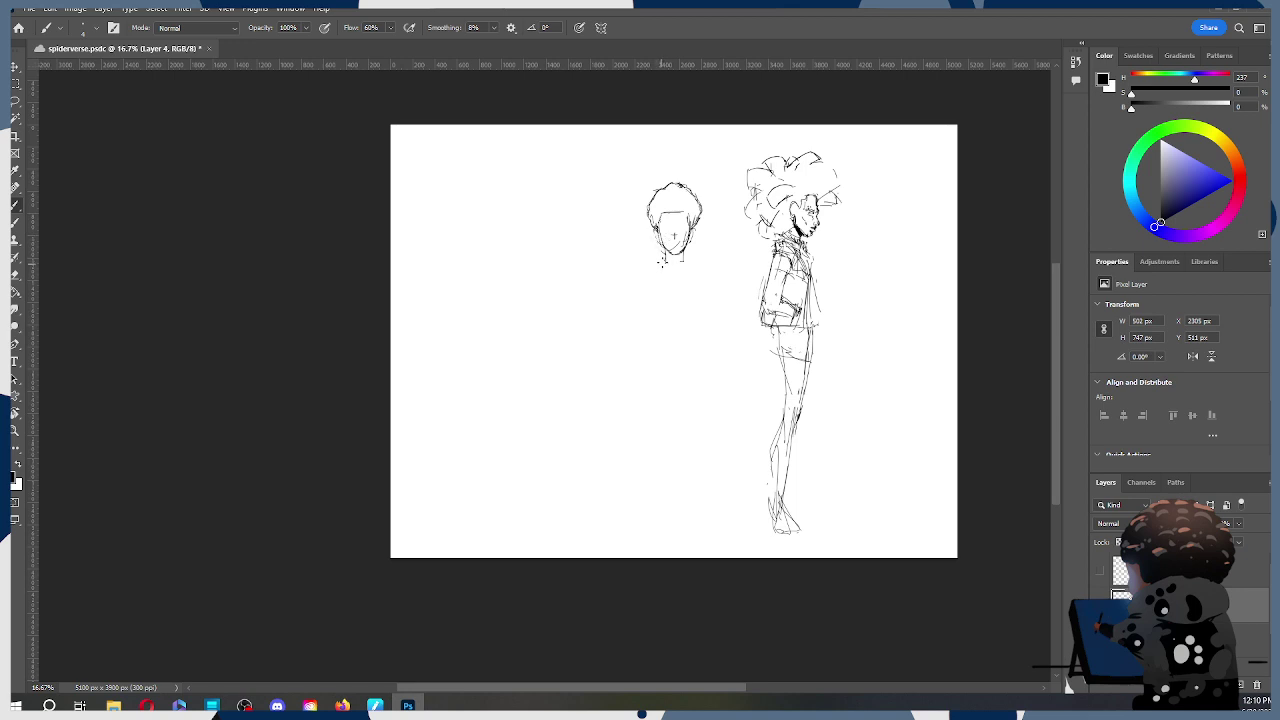
{"action": "left_click_drag", "start_coordinate": [642, 266], "coordinate": [646, 318]}
{"action": "left_click_drag", "start_coordinate": [705, 264], "coordinate": [690, 336]}
{"action": "left_click_drag", "start_coordinate": [630, 268], "coordinate": [644, 336]}
{"action": "left_click_drag", "start_coordinate": [688, 254], "coordinate": [690, 342]}
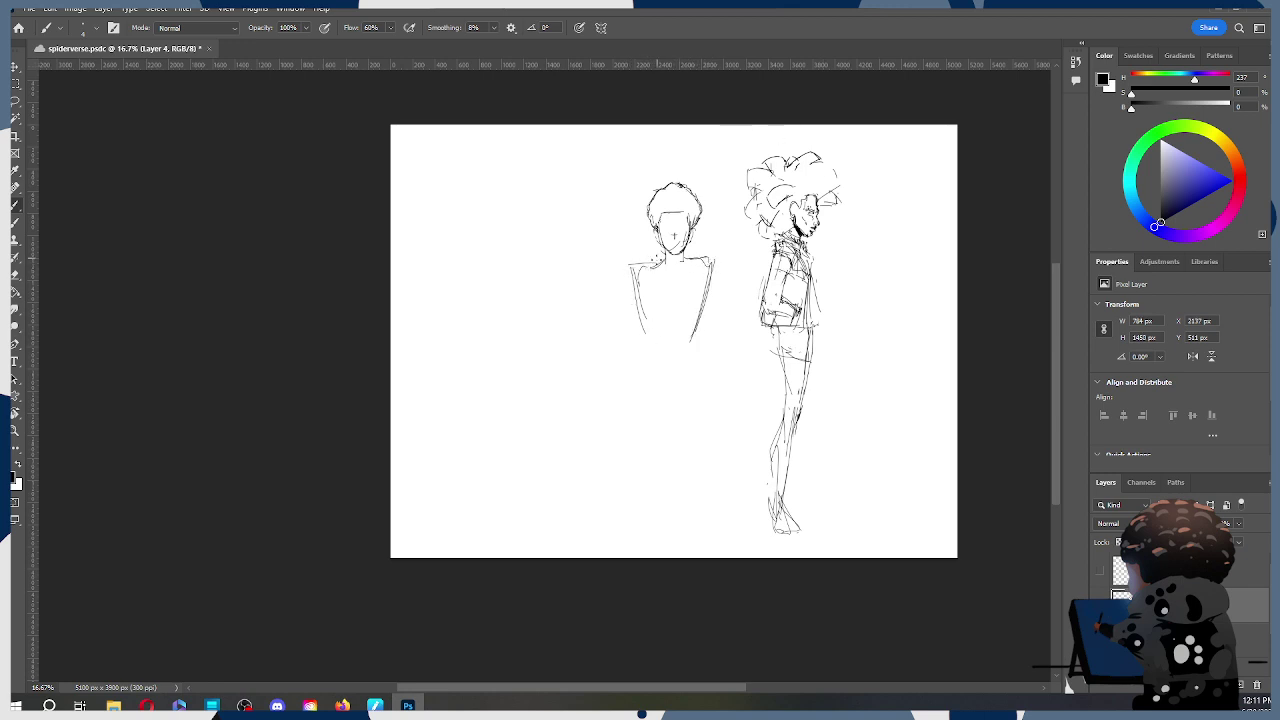
{"action": "mouse_move", "coordinate": [629, 263]}
{"action": "left_mouse_down"}
{"action": "mouse_move", "coordinate": [645, 338]}
{"action": "mouse_move", "coordinate": [706, 298]}
{"action": "left_mouse_up"}
{"action": "left_click_drag", "start_coordinate": [652, 350], "coordinate": [680, 360]}
{"action": "mouse_move", "coordinate": [698, 337]}
{"action": "left_mouse_down"}
{"action": "mouse_move", "coordinate": [680, 363]}
{"action": "mouse_move", "coordinate": [644, 346]}
{"action": "mouse_move", "coordinate": [668, 380]}
{"action": "left_mouse_up"}
Step: Scale the front-view figure down slightly and move it up on the canvas
{"action": "key", "text": "ctrl+t"}
{"action": "left_click_drag", "start_coordinate": [673, 300], "coordinate": [675, 268]}
{"action": "left_click_drag", "start_coordinate": [715, 154], "coordinate": [708, 172]}
{"action": "left_click_drag", "start_coordinate": [689, 243], "coordinate": [692, 229]}
{"action": "left_click", "coordinate": [660, 27]}
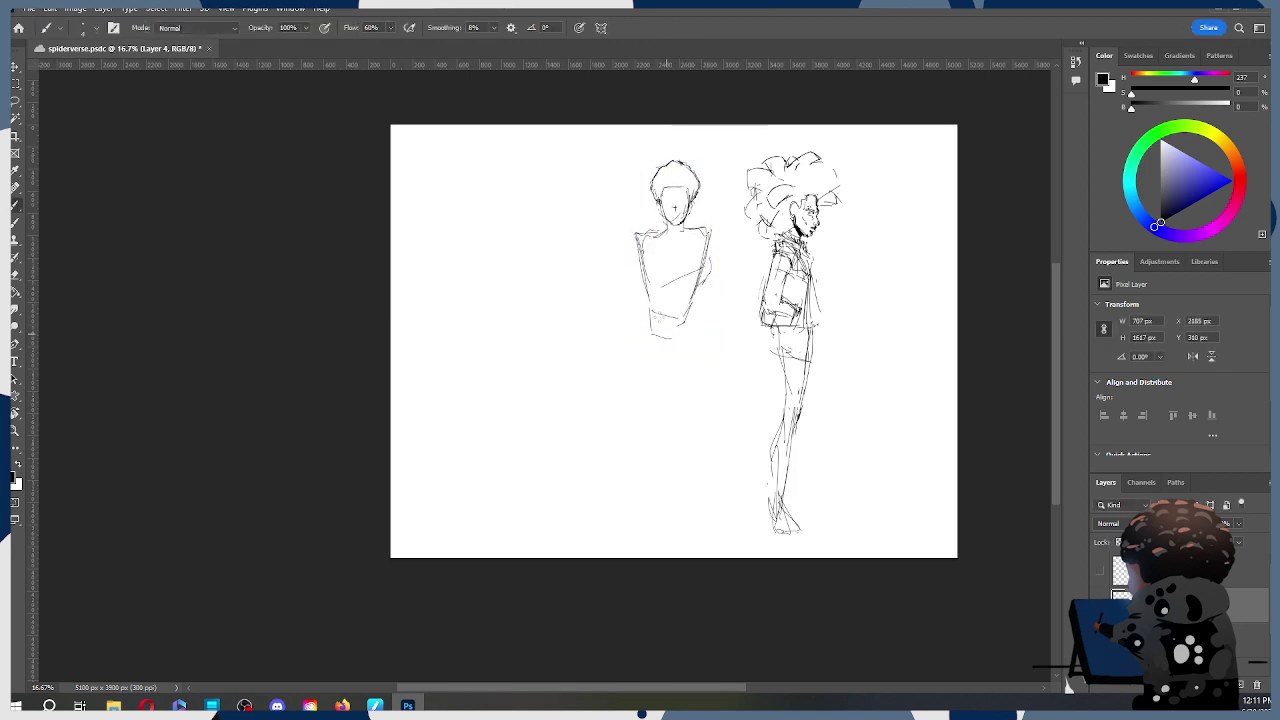
Step: Sketch long side lines from the front-view character's shoulders down to the legs and mark the waist, undoing trial leg strokes
{"action": "left_click_drag", "start_coordinate": [646, 301], "coordinate": [651, 424]}
{"action": "key", "text": "ctrl+z"}
{"action": "left_click_drag", "start_coordinate": [649, 308], "coordinate": [660, 444]}
{"action": "left_click_drag", "start_coordinate": [690, 304], "coordinate": [678, 444]}
{"action": "key", "text": "ctrl+z"}
{"action": "key", "text": "alt+Tab"}
{"action": "left_click_drag", "start_coordinate": [646, 234], "coordinate": [656, 450]}
{"action": "left_click_drag", "start_coordinate": [706, 242], "coordinate": [692, 394]}
{"action": "left_click_drag", "start_coordinate": [657, 316], "coordinate": [687, 322]}
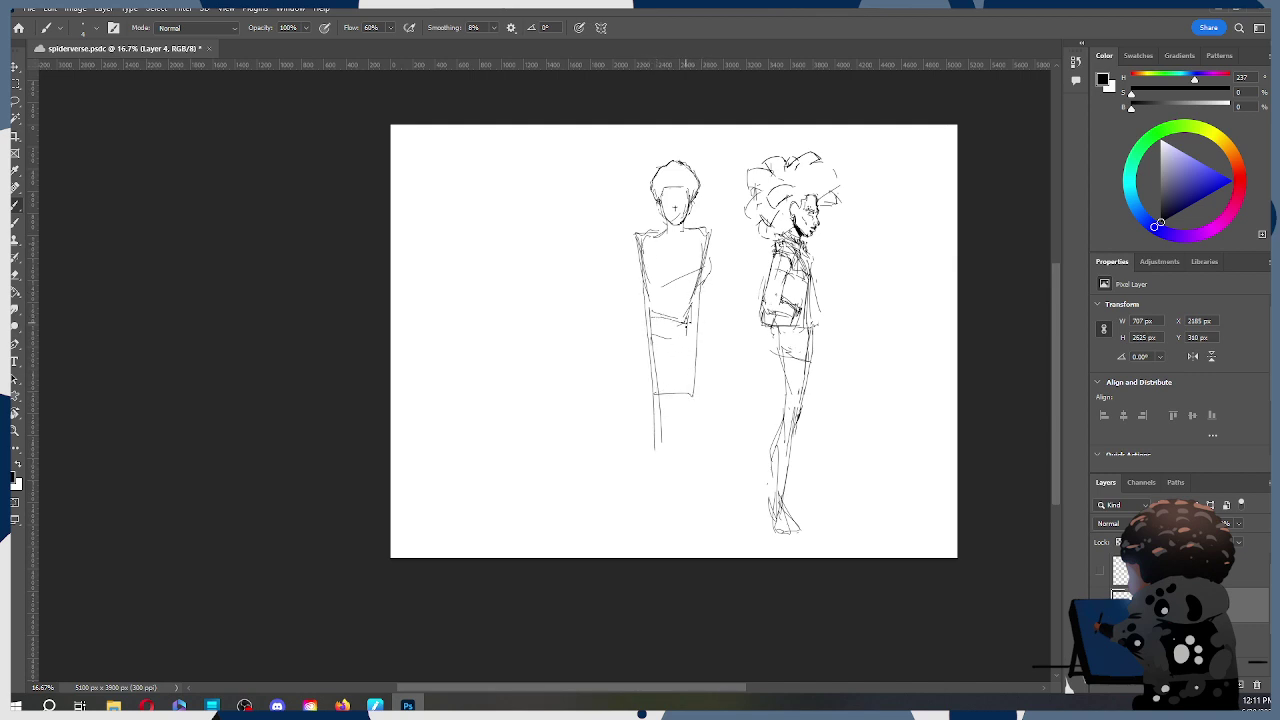
Step: Sketch the front-view character's two straight legs from the hips to the ankles, undoing the first trial stroke
{"action": "left_click_drag", "start_coordinate": [664, 390], "coordinate": [660, 478]}
{"action": "key", "text": "ctrl+z"}
{"action": "left_click_drag", "start_coordinate": [671, 338], "coordinate": [672, 468]}
{"action": "left_click_drag", "start_coordinate": [672, 338], "coordinate": [681, 404]}
{"action": "mouse_move", "coordinate": [696, 340]}
{"action": "left_mouse_down"}
{"action": "mouse_move", "coordinate": [699, 426]}
{"action": "mouse_move", "coordinate": [655, 399]}
{"action": "mouse_move", "coordinate": [657, 455]}
{"action": "left_mouse_up"}
{"action": "left_click_drag", "start_coordinate": [664, 405], "coordinate": [667, 506]}
{"action": "left_click_drag", "start_coordinate": [656, 428], "coordinate": [657, 500]}
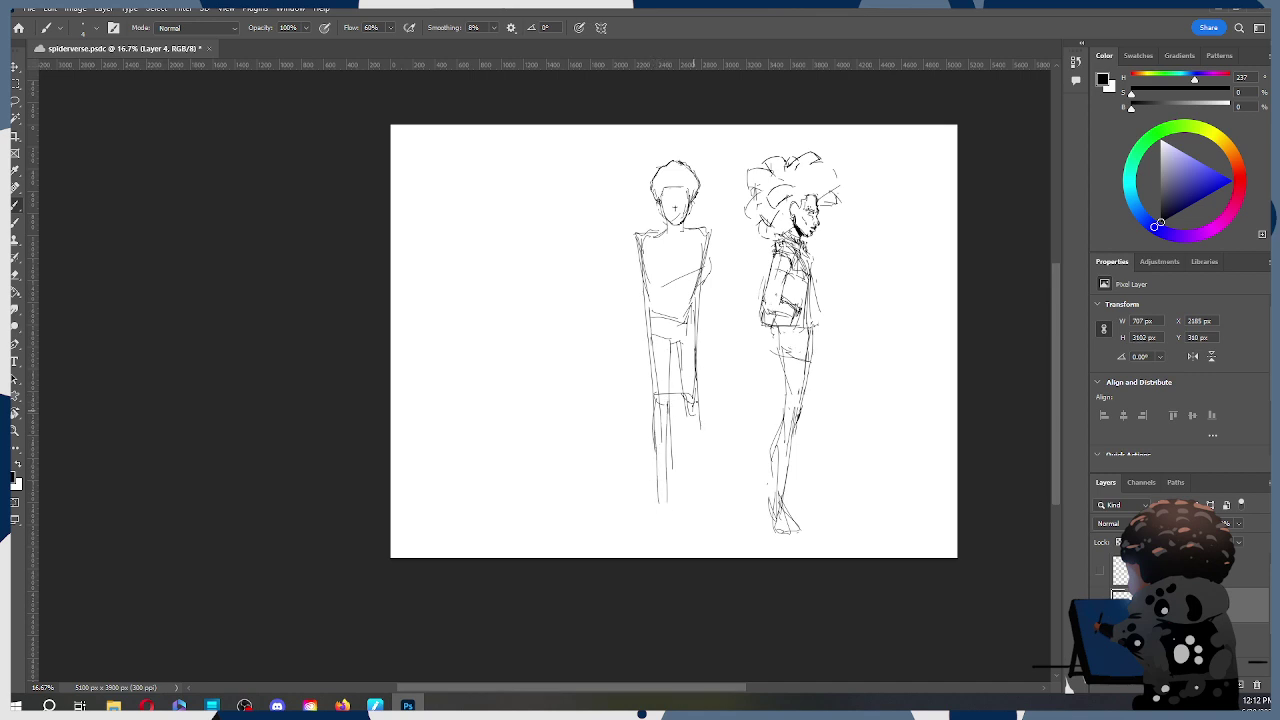
{"action": "mouse_move", "coordinate": [688, 394]}
{"action": "left_mouse_down"}
{"action": "mouse_move", "coordinate": [694, 430]}
{"action": "mouse_move", "coordinate": [700, 404]}
{"action": "mouse_move", "coordinate": [703, 490]}
{"action": "left_mouse_up"}
{"action": "left_click_drag", "start_coordinate": [688, 446], "coordinate": [697, 501]}
Step: Erase the front-view character's torso and waist lines with a larger eraser, keeping the head and legs
{"action": "key", "text": "e"}
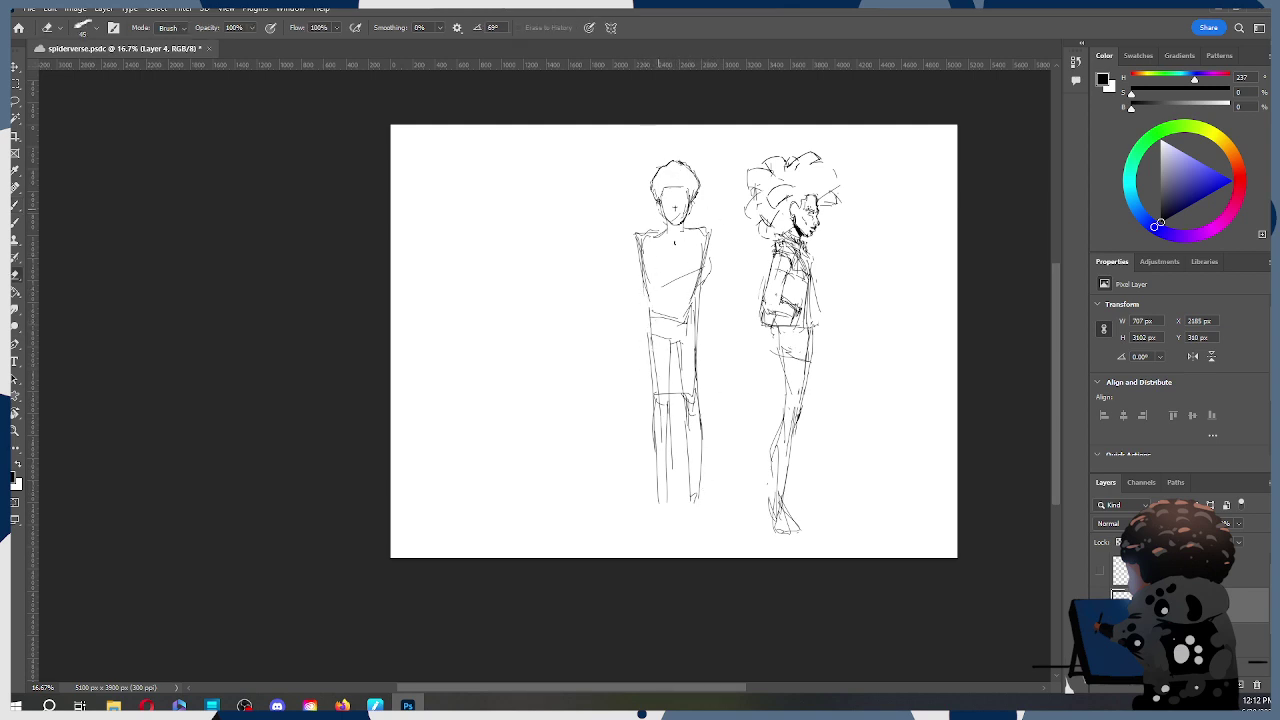
{"action": "key", "text": "bracketright"}
{"action": "key", "text": "bracketright"}
{"action": "mouse_move", "coordinate": [638, 240]}
{"action": "left_mouse_down"}
{"action": "mouse_move", "coordinate": [648, 310]}
{"action": "mouse_move", "coordinate": [678, 334]}
{"action": "mouse_move", "coordinate": [661, 326]}
{"action": "mouse_move", "coordinate": [685, 324]}
{"action": "mouse_move", "coordinate": [673, 263]}
{"action": "mouse_move", "coordinate": [672, 301]}
{"action": "mouse_move", "coordinate": [700, 282]}
{"action": "mouse_move", "coordinate": [692, 292]}
{"action": "left_mouse_up"}
{"action": "key", "text": "b"}
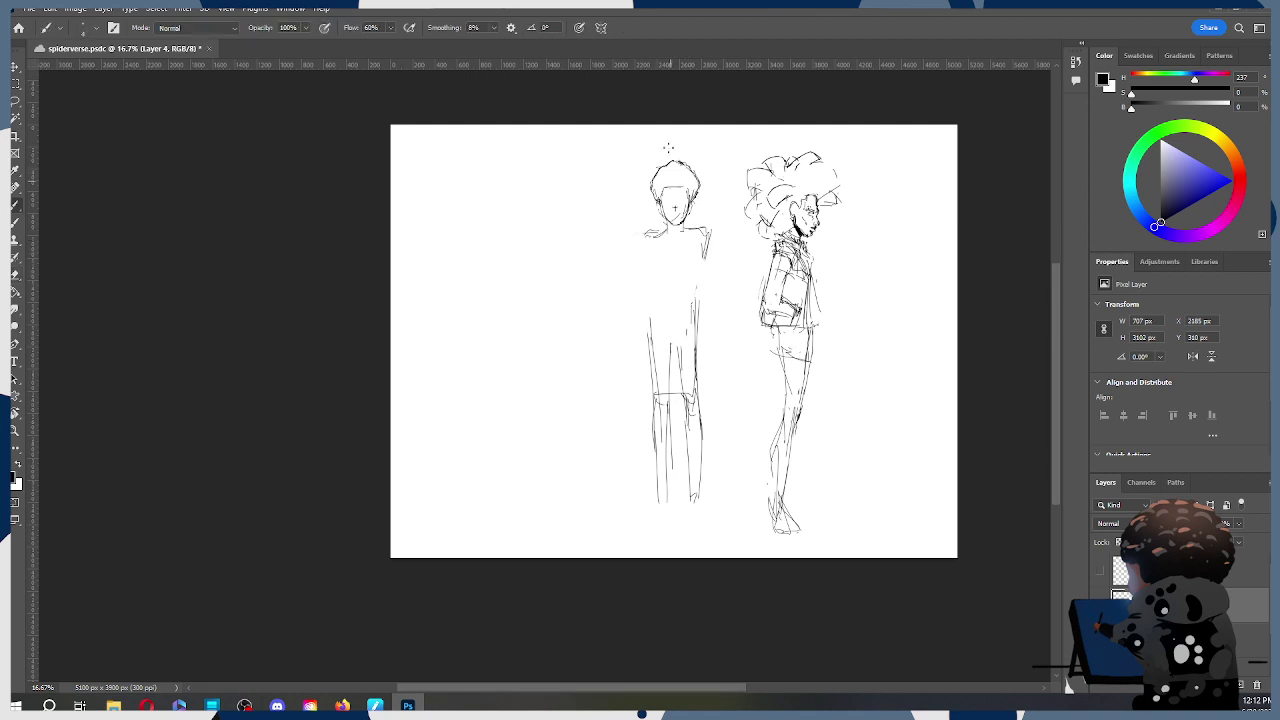
Step: Sketch the front-view character's torso sides and lower edge below the shoulders, and erase the leg on the canvas's left side
{"action": "mouse_move", "coordinate": [641, 236]}
{"action": "left_mouse_down"}
{"action": "mouse_move", "coordinate": [642, 292]}
{"action": "mouse_move", "coordinate": [665, 312]}
{"action": "left_mouse_up"}
{"action": "left_click_drag", "start_coordinate": [702, 240], "coordinate": [686, 310]}
{"action": "key", "text": "e"}
{"action": "mouse_move", "coordinate": [663, 357]}
{"action": "left_mouse_down"}
{"action": "mouse_move", "coordinate": [654, 412]}
{"action": "mouse_move", "coordinate": [659, 398]}
{"action": "mouse_move", "coordinate": [671, 444]}
{"action": "mouse_move", "coordinate": [656, 487]}
{"action": "left_mouse_up"}
{"action": "key", "text": "b"}
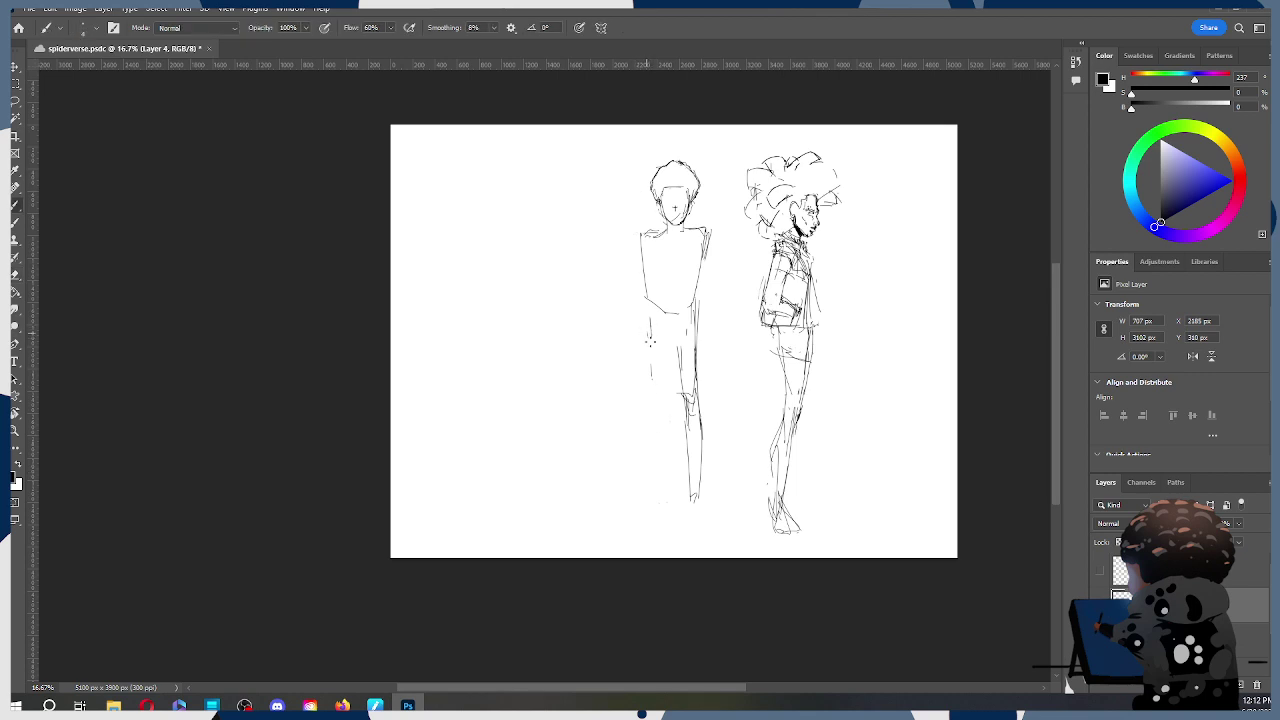
Step: Try out new hip and leg strokes for the front-view character's erased leg, and undo them
{"action": "mouse_move", "coordinate": [650, 338]}
{"action": "left_mouse_down"}
{"action": "mouse_move", "coordinate": [670, 366]}
{"action": "mouse_move", "coordinate": [646, 408]}
{"action": "mouse_move", "coordinate": [662, 374]}
{"action": "left_mouse_up"}
{"action": "mouse_move", "coordinate": [668, 346]}
{"action": "left_mouse_down"}
{"action": "mouse_move", "coordinate": [642, 415]}
{"action": "mouse_move", "coordinate": [638, 362]}
{"action": "mouse_move", "coordinate": [639, 419]}
{"action": "mouse_move", "coordinate": [652, 419]}
{"action": "mouse_move", "coordinate": [654, 439]}
{"action": "mouse_move", "coordinate": [638, 422]}
{"action": "mouse_move", "coordinate": [633, 485]}
{"action": "mouse_move", "coordinate": [620, 452]}
{"action": "mouse_move", "coordinate": [640, 492]}
{"action": "left_mouse_up"}
{"action": "key", "text": "ctrl+z"}
{"action": "key", "text": "ctrl+z"}
{"action": "key", "text": "ctrl+z"}
{"action": "key", "text": "ctrl+z"}
{"action": "key", "text": "ctrl+z"}
{"action": "key", "text": "ctrl+z"}
{"action": "key", "text": "ctrl+z"}
{"action": "key", "text": "ctrl+z"}
{"action": "key", "text": "ctrl+z"}
{"action": "key", "text": "ctrl+z"}
{"action": "key", "text": "ctrl+z"}
Step: Erase the front-view character's remaining leg and sketch the waist and rounded pelvis beneath the torso
{"action": "key", "text": "e"}
{"action": "mouse_move", "coordinate": [690, 418]}
{"action": "left_mouse_down"}
{"action": "mouse_move", "coordinate": [700, 467]}
{"action": "mouse_move", "coordinate": [695, 490]}
{"action": "mouse_move", "coordinate": [669, 427]}
{"action": "mouse_move", "coordinate": [678, 395]}
{"action": "mouse_move", "coordinate": [702, 393]}
{"action": "mouse_move", "coordinate": [694, 357]}
{"action": "mouse_move", "coordinate": [715, 328]}
{"action": "mouse_move", "coordinate": [670, 357]}
{"action": "mouse_move", "coordinate": [648, 345]}
{"action": "mouse_move", "coordinate": [678, 358]}
{"action": "left_mouse_up"}
{"action": "key", "text": "b"}
{"action": "left_click_drag", "start_coordinate": [650, 308], "coordinate": [680, 316]}
{"action": "left_click_drag", "start_coordinate": [691, 313], "coordinate": [666, 322]}
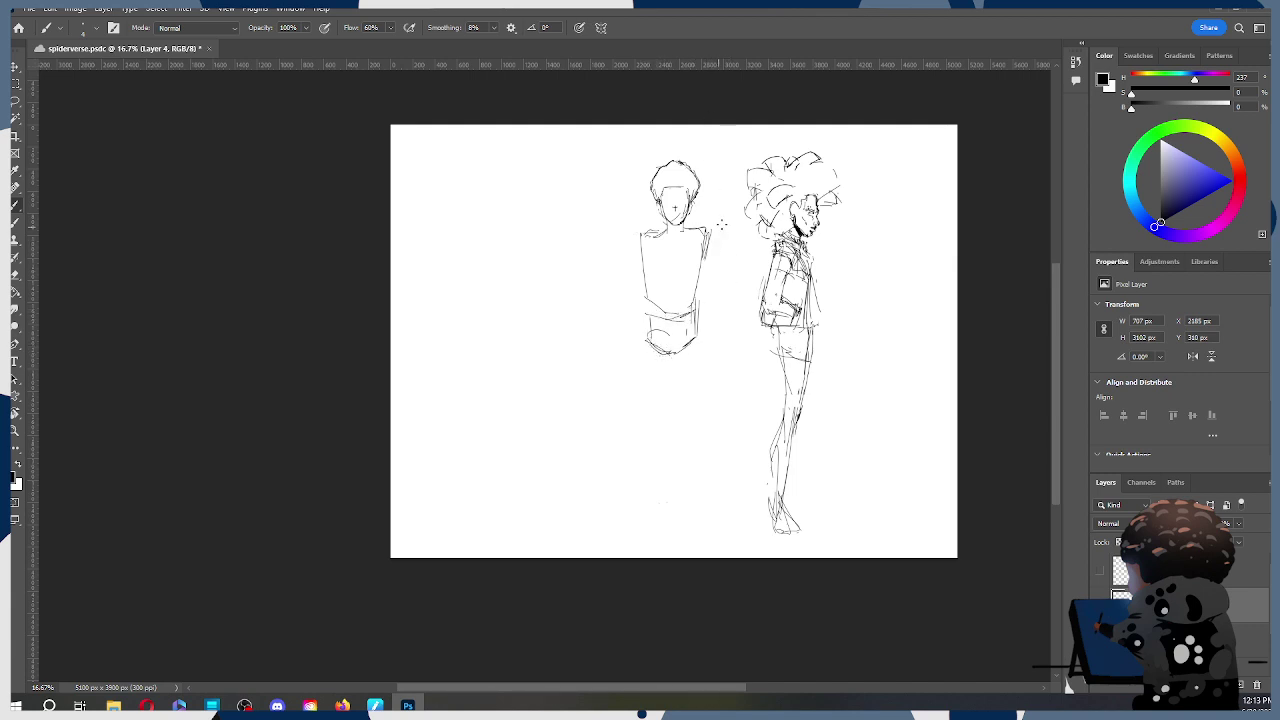
Step: Select the front-view character's head and torso with the Lasso and move them slightly down toward the pelvis
{"action": "key", "text": "l"}
{"action": "left_click_drag", "start_coordinate": [700, 146], "coordinate": [660, 312]}
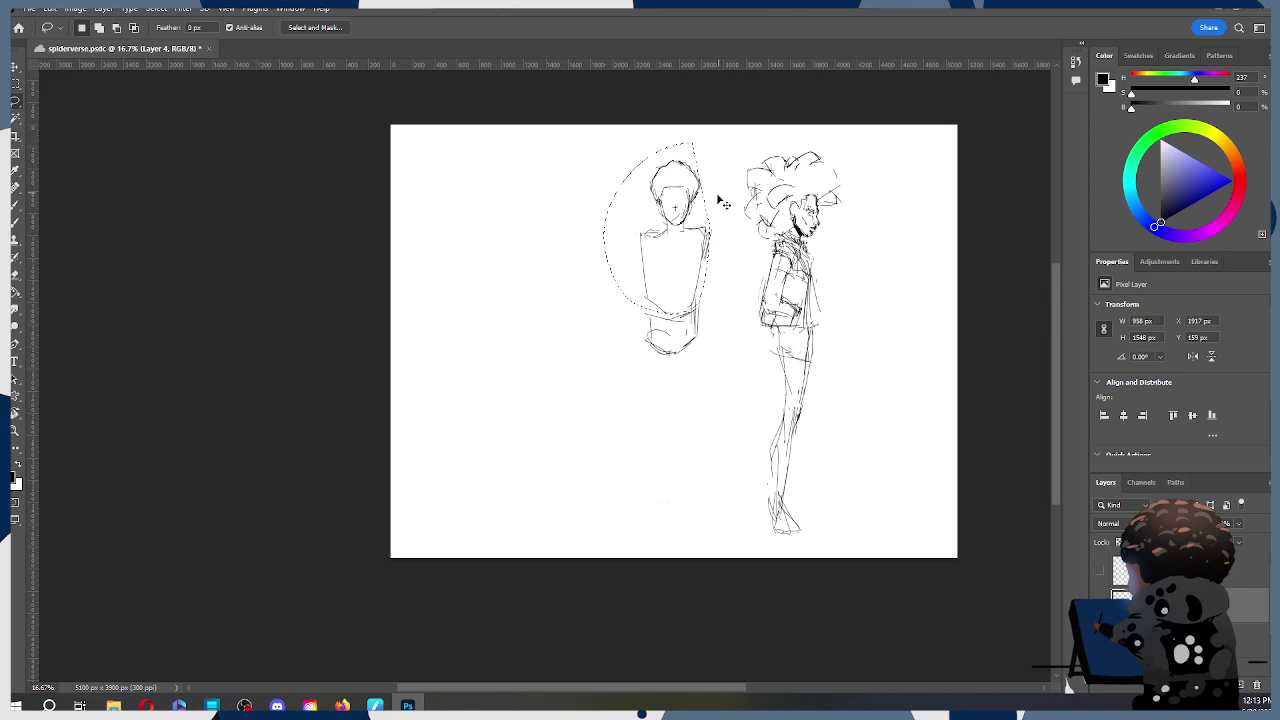
{"action": "key", "text": "ctrl+t"}
{"action": "left_click_drag", "start_coordinate": [684, 228], "coordinate": [686, 240]}
{"action": "key", "text": "Return"}
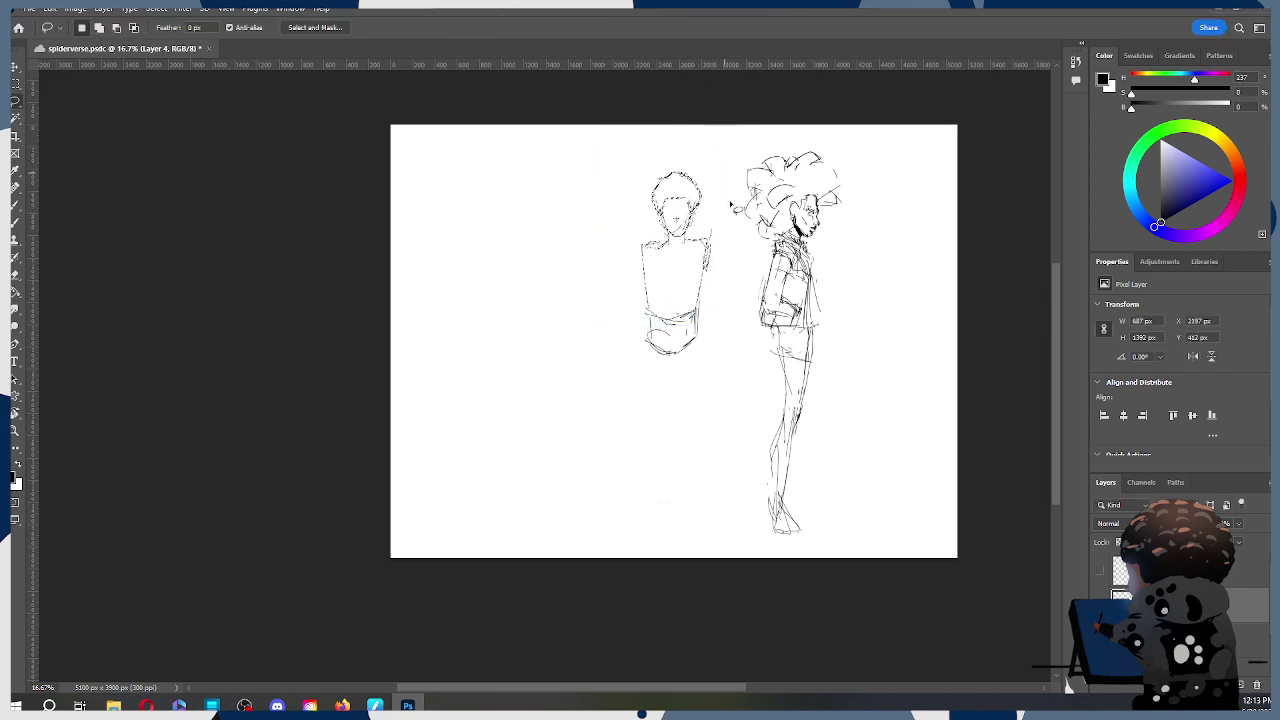
Step: Sketch the front-view character's two legs from the pelvis to the ankles, marking the knees
{"action": "key", "text": "b"}
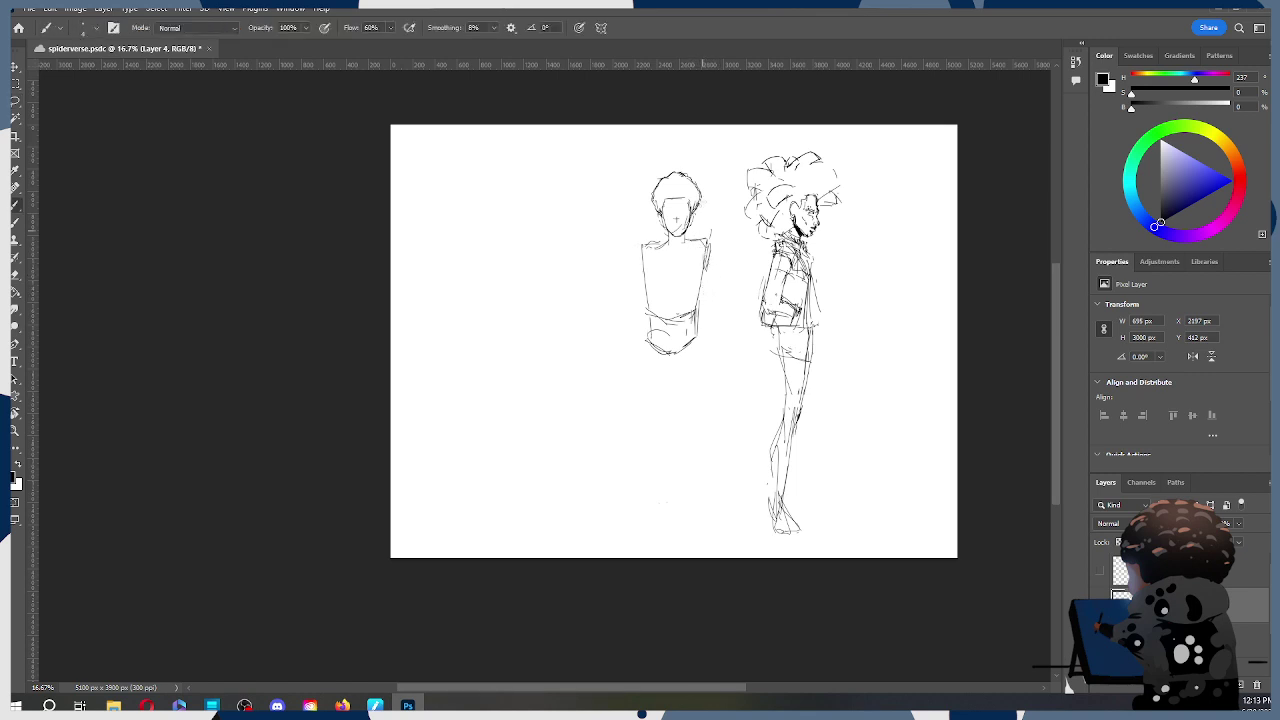
{"action": "left_click_drag", "start_coordinate": [647, 337], "coordinate": [671, 424]}
{"action": "mouse_move", "coordinate": [647, 362]}
{"action": "left_mouse_down"}
{"action": "mouse_move", "coordinate": [656, 430]}
{"action": "mouse_move", "coordinate": [669, 430]}
{"action": "left_mouse_up"}
{"action": "left_click_drag", "start_coordinate": [700, 338], "coordinate": [700, 423]}
{"action": "mouse_move", "coordinate": [704, 404]}
{"action": "left_mouse_down"}
{"action": "mouse_move", "coordinate": [704, 428]}
{"action": "mouse_move", "coordinate": [656, 467]}
{"action": "left_mouse_up"}
{"action": "left_click_drag", "start_coordinate": [670, 422], "coordinate": [672, 522]}
{"action": "left_click_drag", "start_coordinate": [697, 422], "coordinate": [716, 490]}
{"action": "left_click_drag", "start_coordinate": [692, 442], "coordinate": [718, 520]}
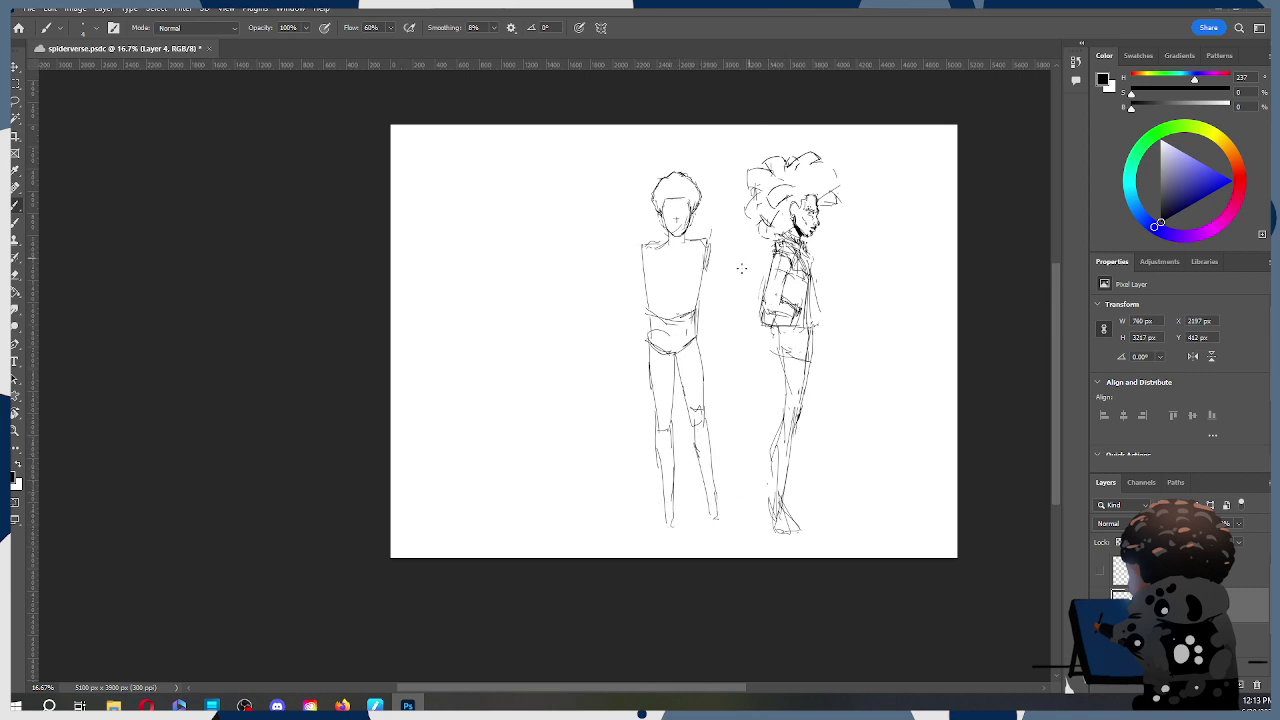
Step: Move the whole front-view figure slightly up on the canvas with Free Transform
{"action": "key", "text": "ctrl+t"}
{"action": "left_click_drag", "start_coordinate": [685, 326], "coordinate": [688, 307]}
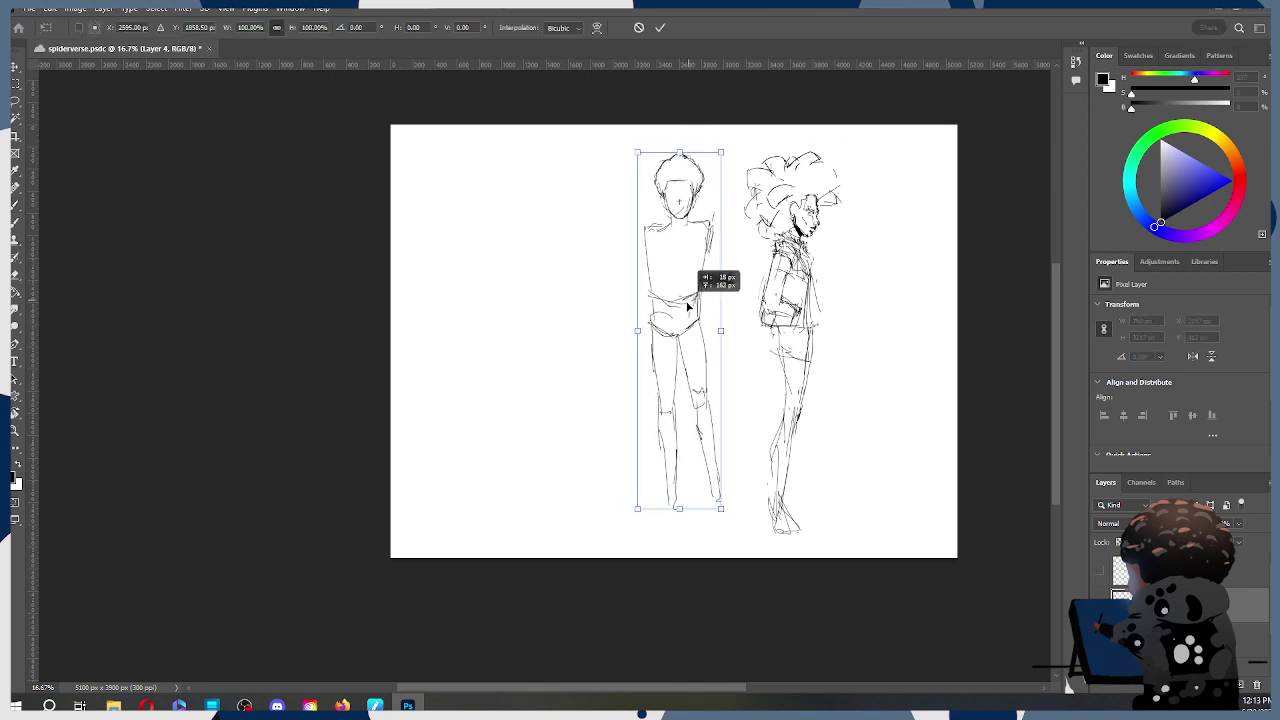
{"action": "left_click", "coordinate": [660, 27]}
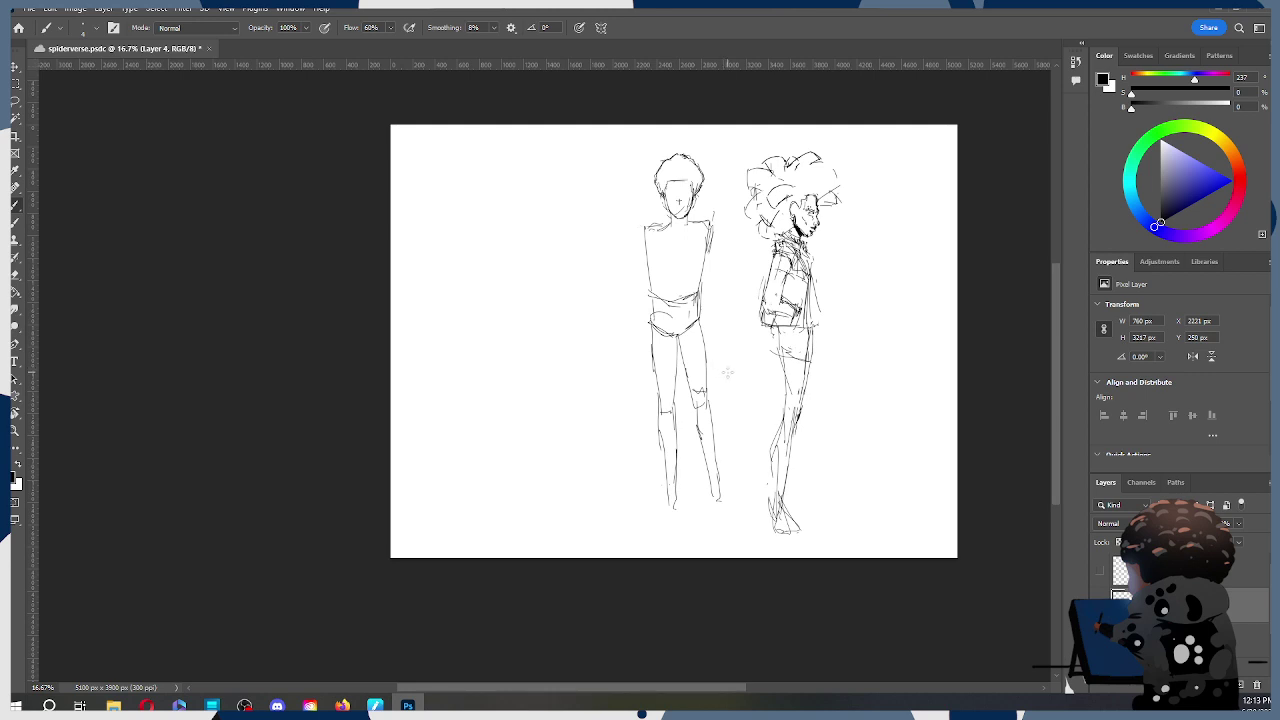
Step: Lasso the front-view character's legs, rotate them clockwise about 8 degrees and realign them under the pelvis
{"action": "key", "text": "l"}
{"action": "mouse_move", "coordinate": [732, 402]}
{"action": "left_mouse_down"}
{"action": "mouse_move", "coordinate": [652, 485]}
{"action": "mouse_move", "coordinate": [617, 373]}
{"action": "mouse_move", "coordinate": [633, 328]}
{"action": "mouse_move", "coordinate": [733, 356]}
{"action": "left_mouse_up"}
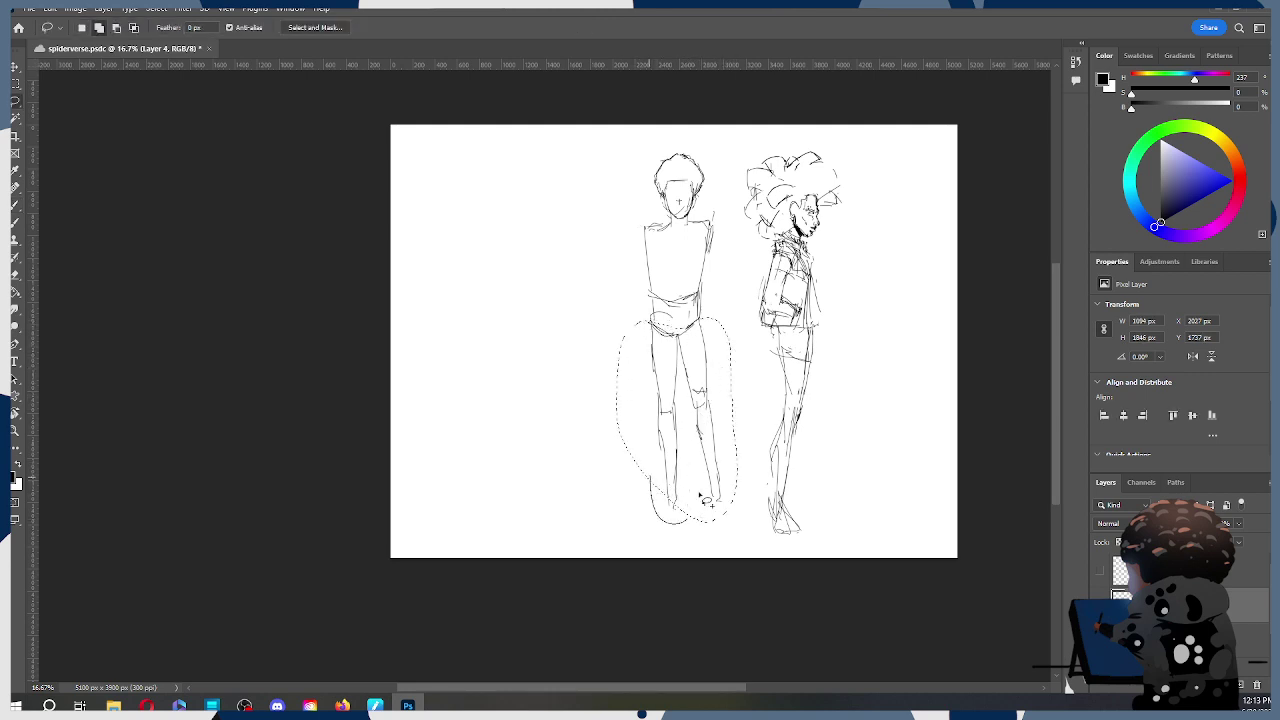
{"action": "key", "text": "ctrl+t"}
{"action": "left_click_drag", "start_coordinate": [742, 298], "coordinate": [752, 304]}
{"action": "left_click_drag", "start_coordinate": [702, 438], "coordinate": [697, 431]}
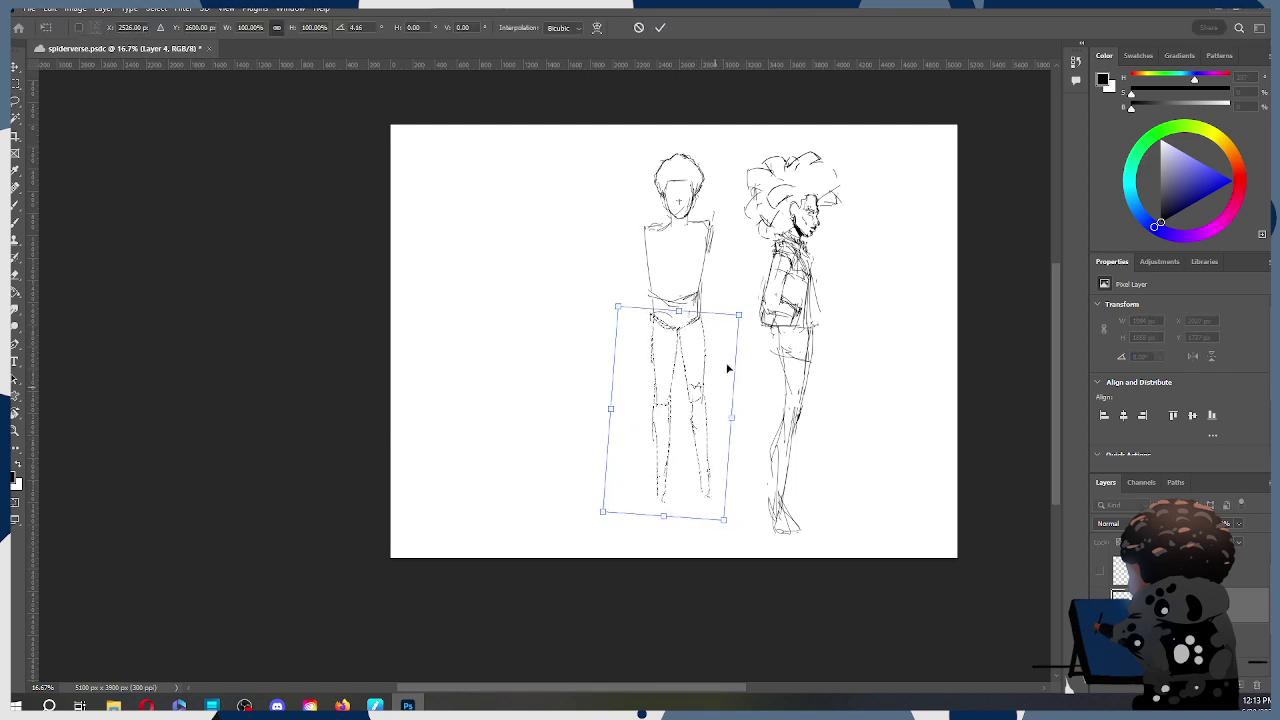
{"action": "left_click_drag", "start_coordinate": [753, 300], "coordinate": [759, 306]}
{"action": "left_click_drag", "start_coordinate": [698, 394], "coordinate": [688, 373]}
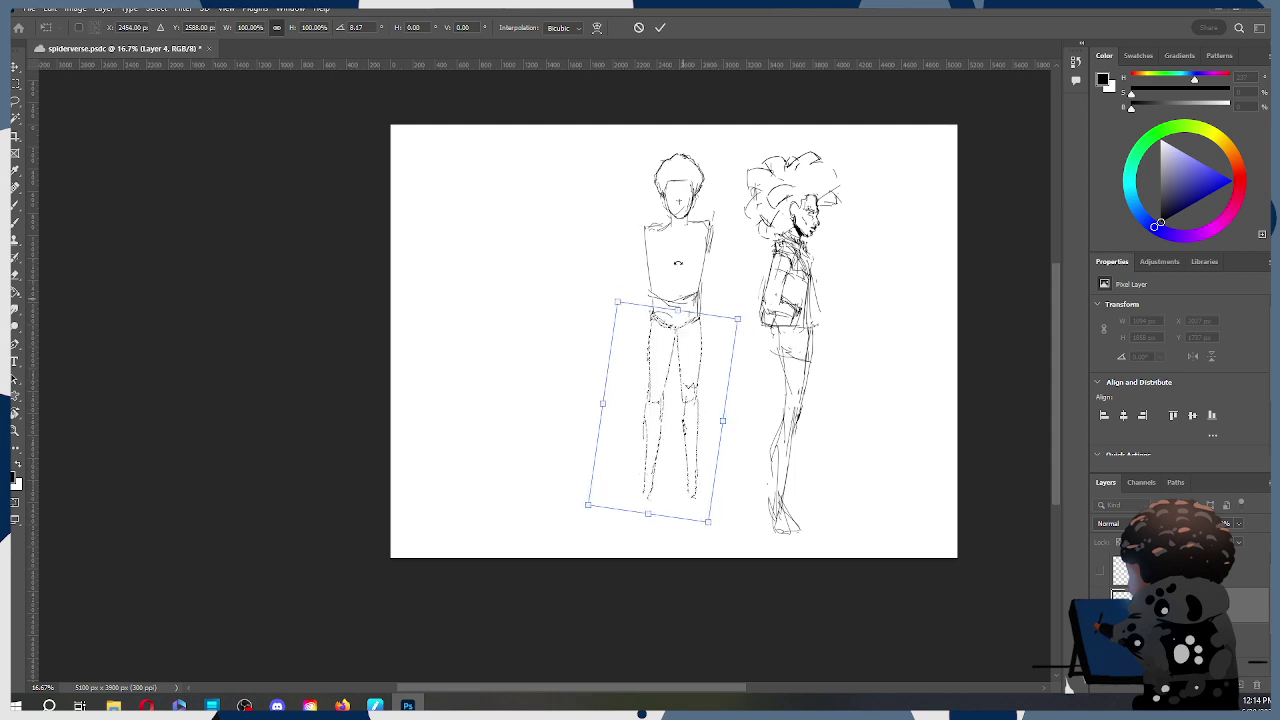
{"action": "left_click", "coordinate": [661, 31]}
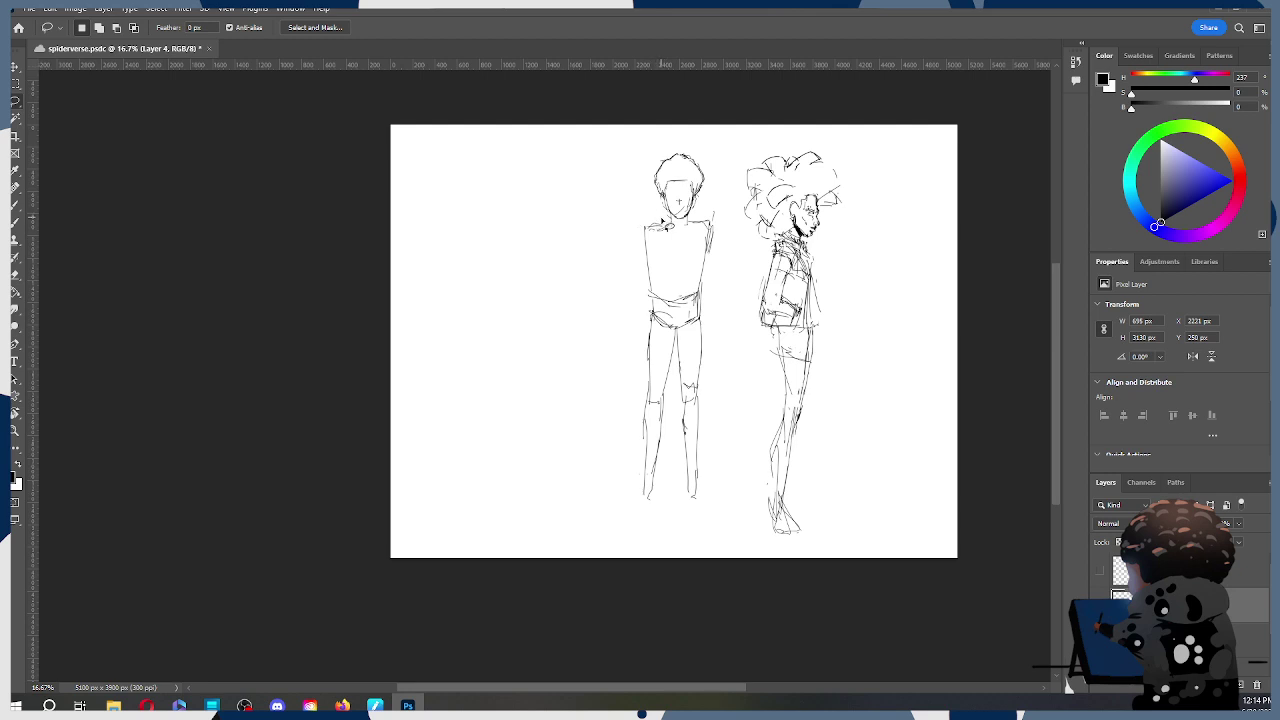
Step: Refine the front-view character's torso contours and sketch both feet below the ankles
{"action": "key", "text": "b"}
{"action": "left_click_drag", "start_coordinate": [711, 232], "coordinate": [698, 277]}
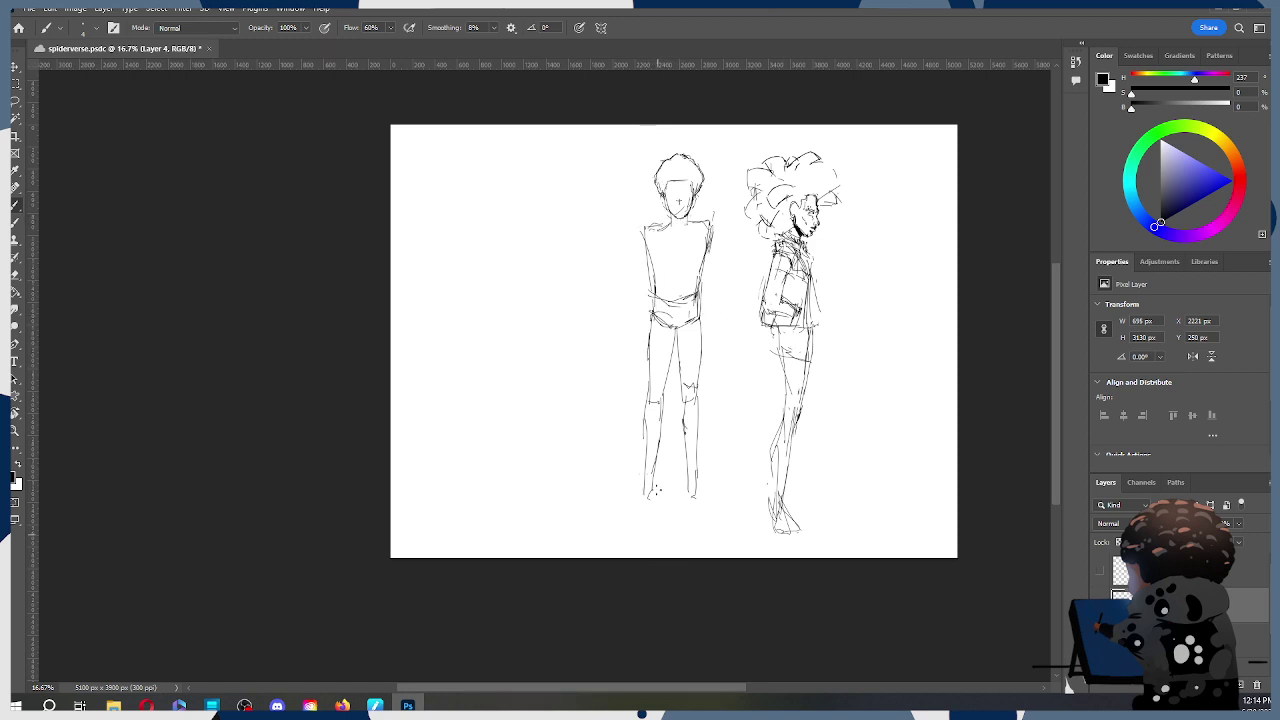
{"action": "mouse_move", "coordinate": [642, 480]}
{"action": "left_mouse_down"}
{"action": "mouse_move", "coordinate": [644, 512]}
{"action": "mouse_move", "coordinate": [690, 496]}
{"action": "mouse_move", "coordinate": [698, 516]}
{"action": "mouse_move", "coordinate": [636, 535]}
{"action": "mouse_move", "coordinate": [652, 542]}
{"action": "left_mouse_up"}
{"action": "left_click_drag", "start_coordinate": [697, 500], "coordinate": [704, 534]}
Step: Scale the front-view figure down to about 96% and position it closer to the side-view figure
{"action": "key", "text": "ctrl+t"}
{"action": "left_click_drag", "start_coordinate": [688, 320], "coordinate": [696, 303]}
{"action": "left_click_drag", "start_coordinate": [723, 133], "coordinate": [717, 148]}
{"action": "left_click_drag", "start_coordinate": [688, 298], "coordinate": [682, 305]}
{"action": "mouse_move", "coordinate": [722, 161]}
{"action": "left_mouse_down"}
{"action": "mouse_move", "coordinate": [732, 134]}
{"action": "mouse_move", "coordinate": [709, 164]}
{"action": "left_mouse_up"}
{"action": "left_click_drag", "start_coordinate": [675, 361], "coordinate": [677, 367]}
{"action": "left_click_drag", "start_coordinate": [710, 163], "coordinate": [714, 171]}
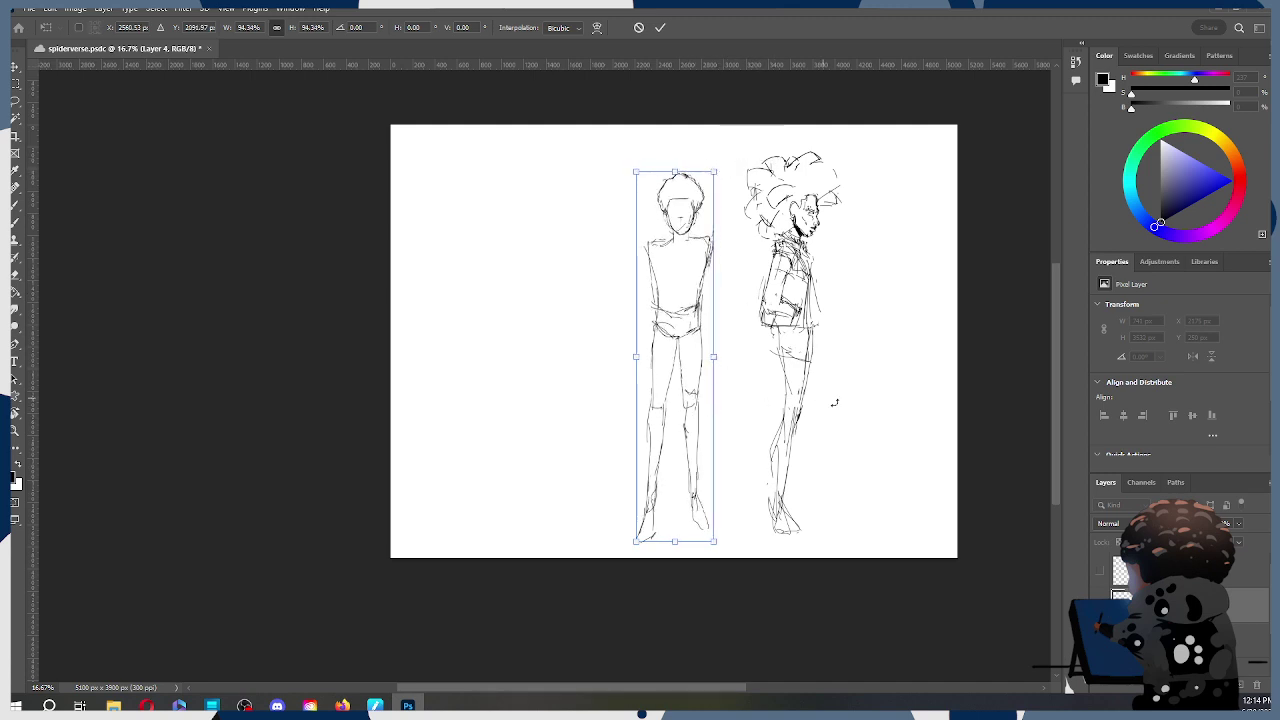
{"action": "mouse_move", "coordinate": [682, 443]}
{"action": "left_mouse_down"}
{"action": "mouse_move", "coordinate": [706, 437]}
{"action": "mouse_move", "coordinate": [692, 440]}
{"action": "left_mouse_up"}
{"action": "left_click_drag", "start_coordinate": [716, 174], "coordinate": [728, 160]}
{"action": "mouse_move", "coordinate": [674, 303]}
{"action": "left_mouse_down"}
{"action": "mouse_move", "coordinate": [708, 307]}
{"action": "mouse_move", "coordinate": [667, 315]}
{"action": "mouse_move", "coordinate": [679, 325]}
{"action": "left_mouse_up"}
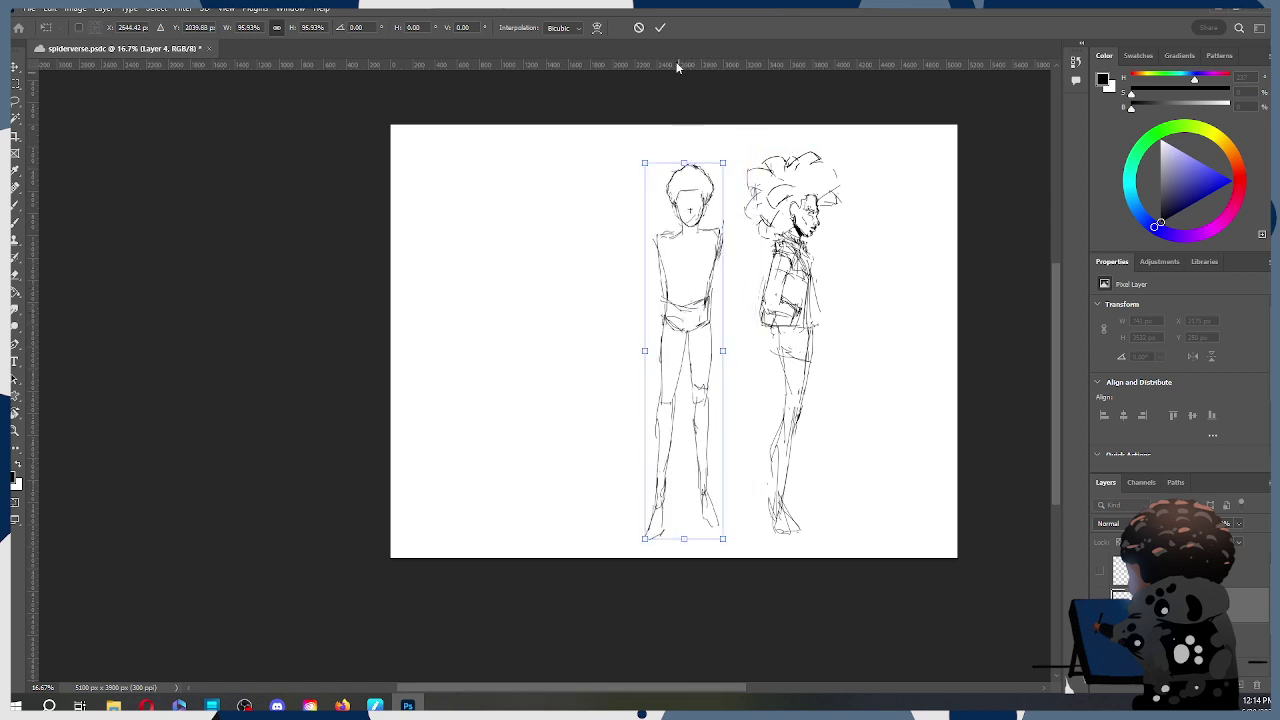
{"action": "left_click", "coordinate": [660, 28]}
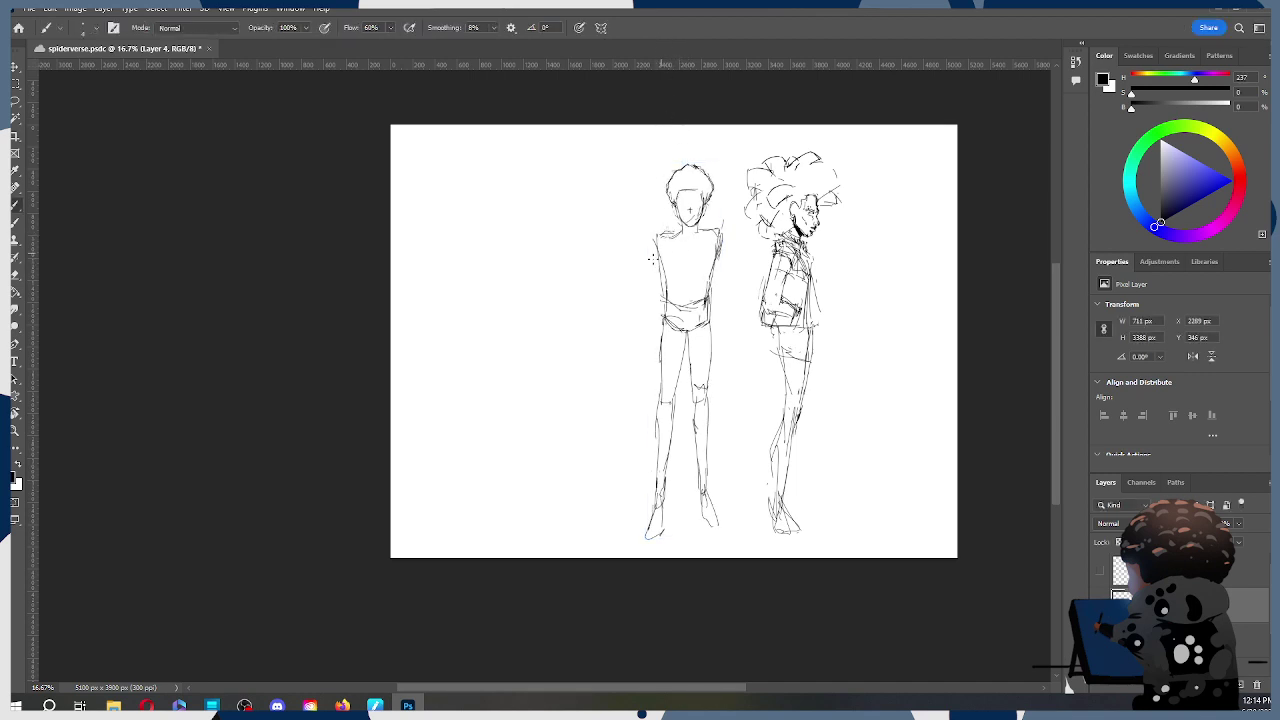
Step: Try out arm strokes beside and across the front-view character's torso, and undo them while keeping the scaled figure
{"action": "mouse_move", "coordinate": [660, 290]}
{"action": "left_mouse_down"}
{"action": "mouse_move", "coordinate": [716, 262]}
{"action": "mouse_move", "coordinate": [711, 284]}
{"action": "left_mouse_up"}
{"action": "key", "text": "ctrl+z"}
{"action": "key", "text": "ctrl+z"}
{"action": "left_click_drag", "start_coordinate": [722, 236], "coordinate": [722, 312]}
{"action": "mouse_move", "coordinate": [678, 282]}
{"action": "left_mouse_down"}
{"action": "mouse_move", "coordinate": [722, 262]}
{"action": "mouse_move", "coordinate": [724, 390]}
{"action": "left_mouse_up"}
{"action": "key", "text": "ctrl+z"}
{"action": "key", "text": "ctrl+z"}
{"action": "key", "text": "ctrl+z"}
{"action": "key", "text": "ctrl+z"}
{"action": "key", "text": "ctrl+z"}
{"action": "key", "text": "ctrl+z"}
{"action": "key", "text": "ctrl+z"}
{"action": "key", "text": "ctrl+z"}
{"action": "key", "text": "ctrl+z"}
{"action": "key", "text": "ctrl+z"}
{"action": "key", "text": "ctrl+z"}
{"action": "key", "text": "ctrl+z"}
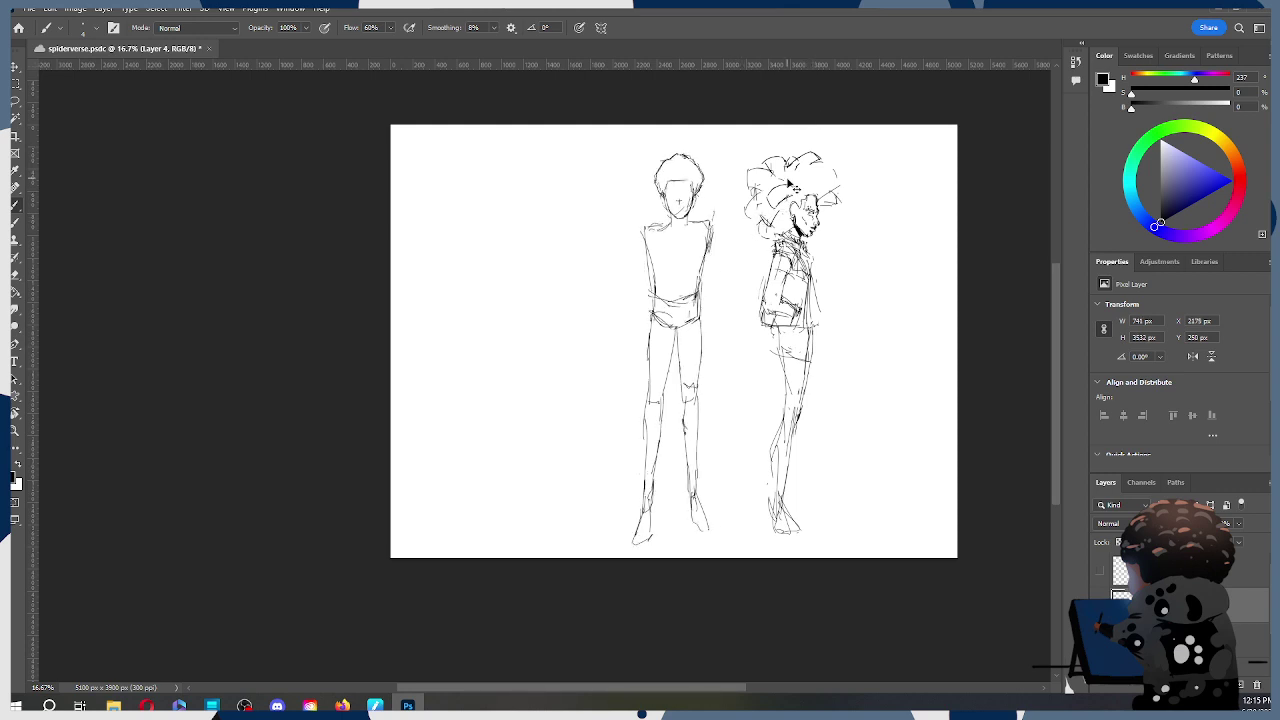
{"action": "key", "text": "ctrl+shift+z"}
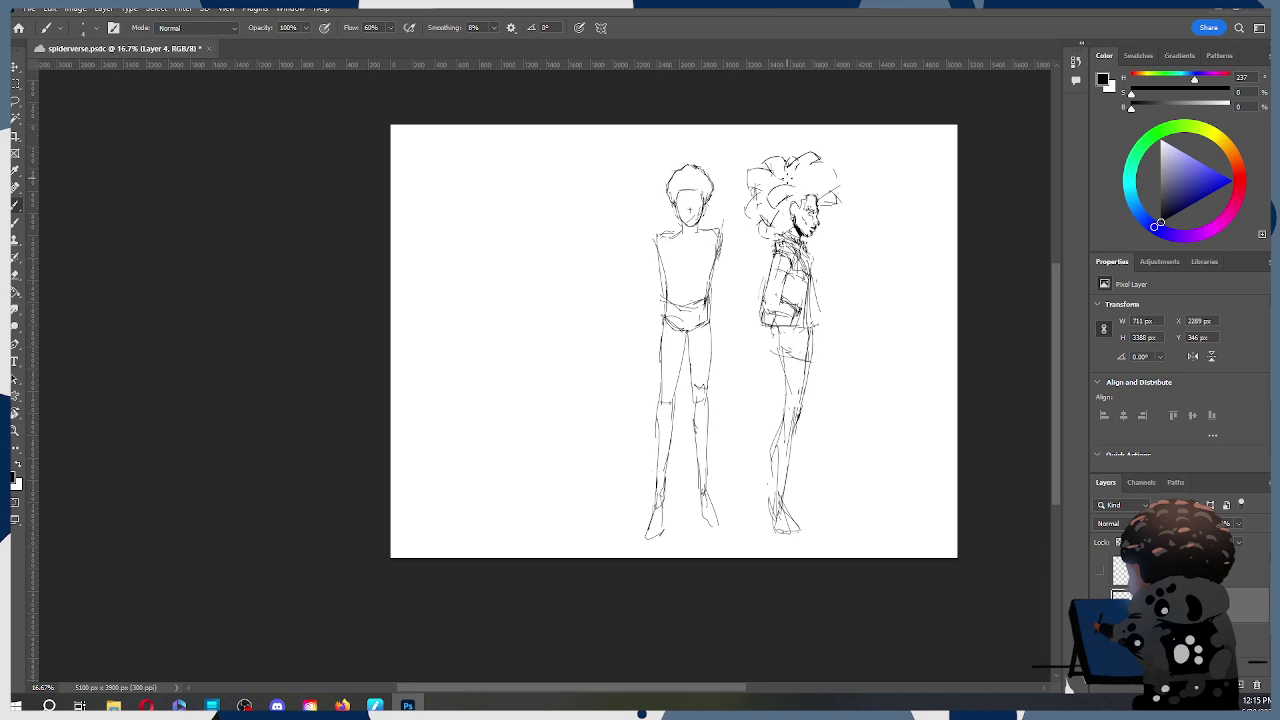
Step: Refine the front-view character's feet with fuller outlines and shift the whole figure slightly up and to the left
{"action": "mouse_move", "coordinate": [702, 516]}
{"action": "left_mouse_down"}
{"action": "mouse_move", "coordinate": [654, 523]}
{"action": "mouse_move", "coordinate": [640, 540]}
{"action": "mouse_move", "coordinate": [643, 550]}
{"action": "left_mouse_up"}
{"action": "mouse_move", "coordinate": [713, 501]}
{"action": "left_mouse_down"}
{"action": "mouse_move", "coordinate": [724, 516]}
{"action": "mouse_move", "coordinate": [708, 530]}
{"action": "mouse_move", "coordinate": [731, 537]}
{"action": "left_mouse_up"}
{"action": "key", "text": "ctrl+t"}
{"action": "mouse_move", "coordinate": [692, 412]}
{"action": "left_mouse_down"}
{"action": "mouse_move", "coordinate": [687, 389]}
{"action": "mouse_move", "coordinate": [681, 404]}
{"action": "left_mouse_up"}
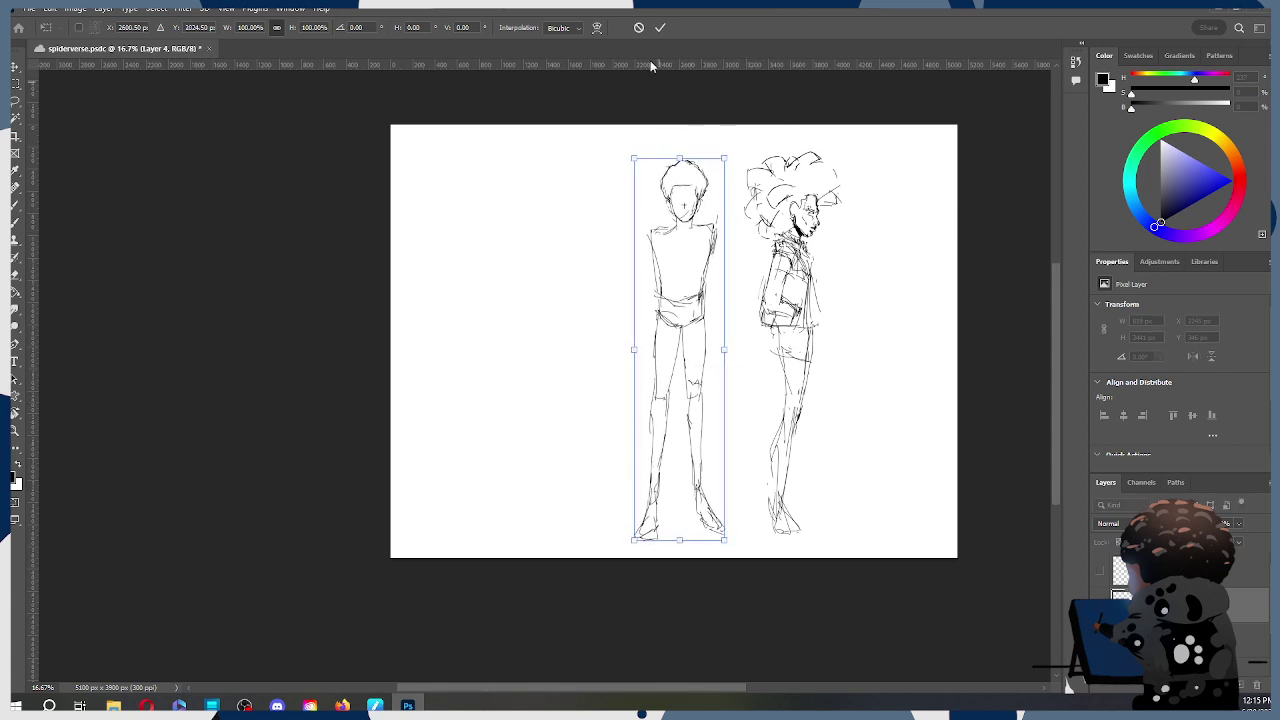
{"action": "left_click", "coordinate": [660, 27]}
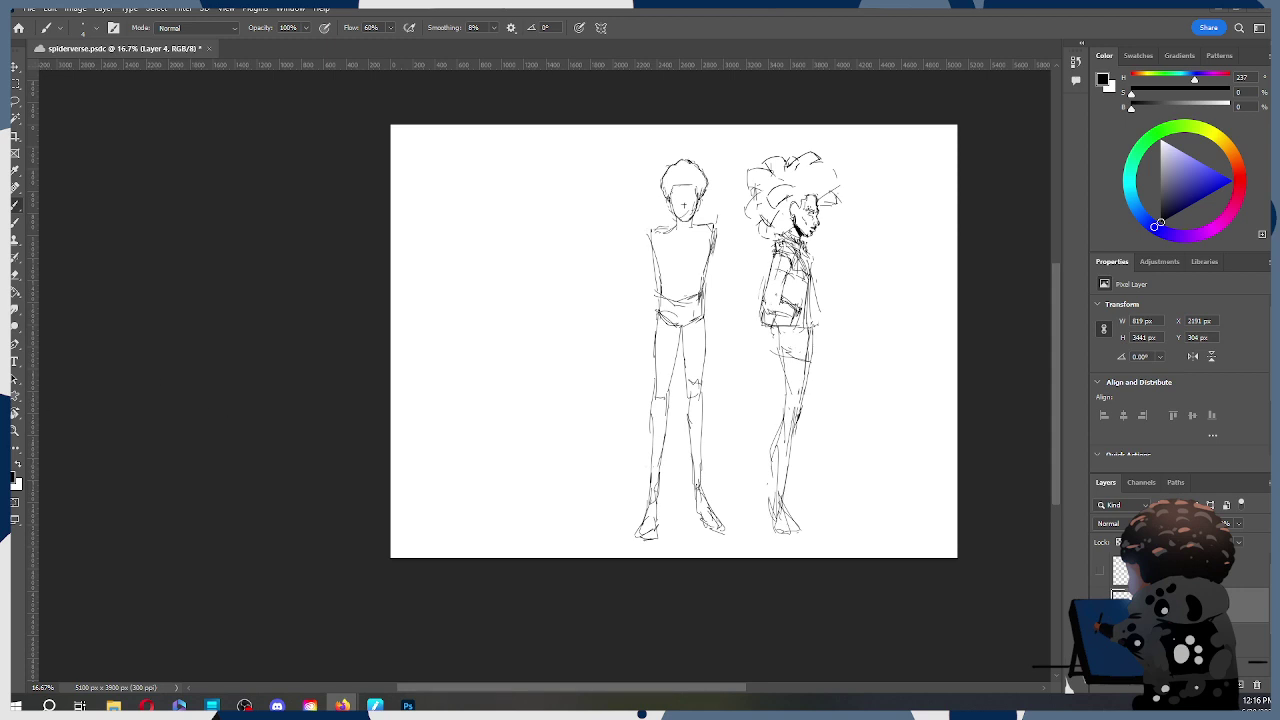
Step: Paste a copy of the front-view figure on a new layer and hide the original
{"action": "left_click", "coordinate": [701, 345]}
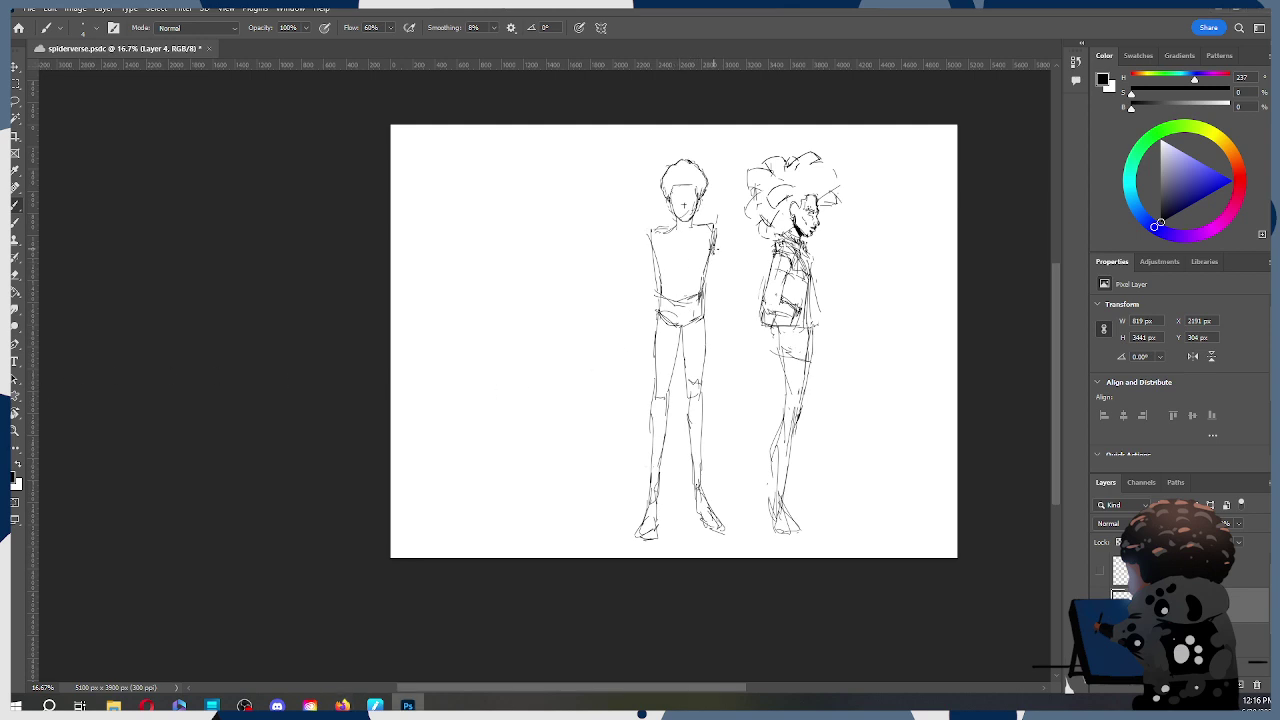
{"action": "key", "text": "l"}
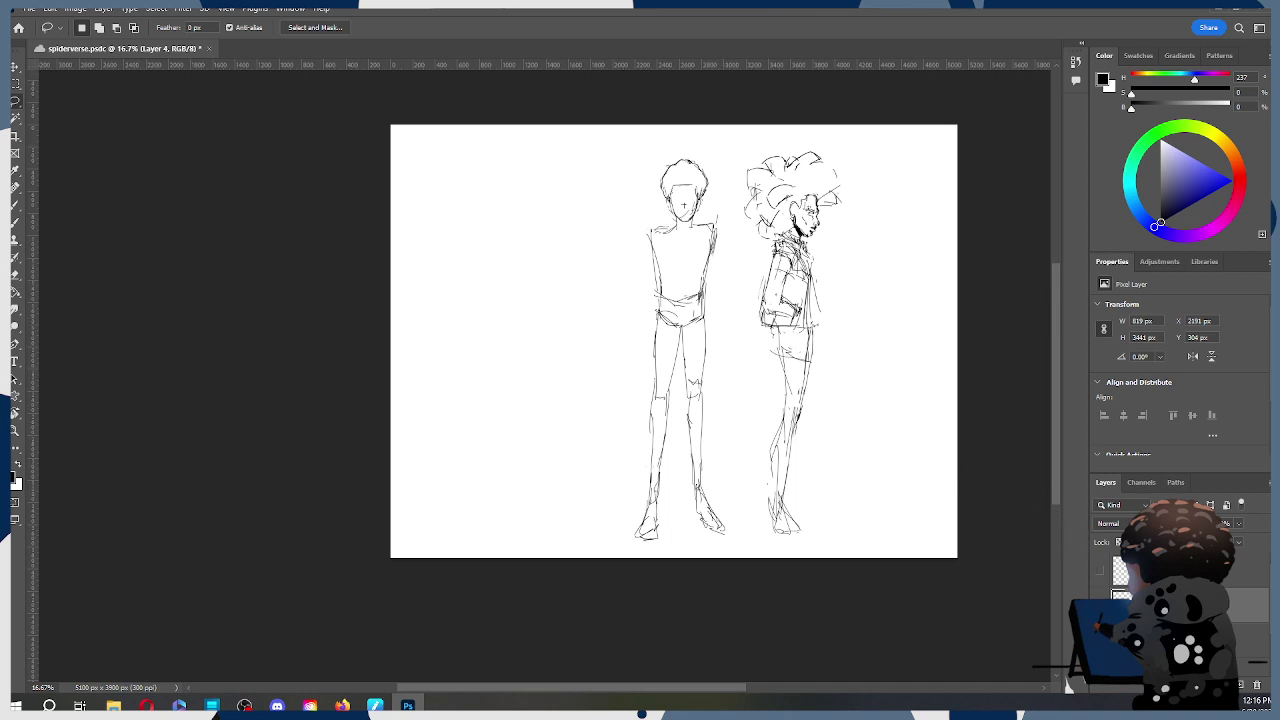
{"action": "key", "text": "ctrl+v"}
{"action": "left_click", "coordinate": [1099, 640]}
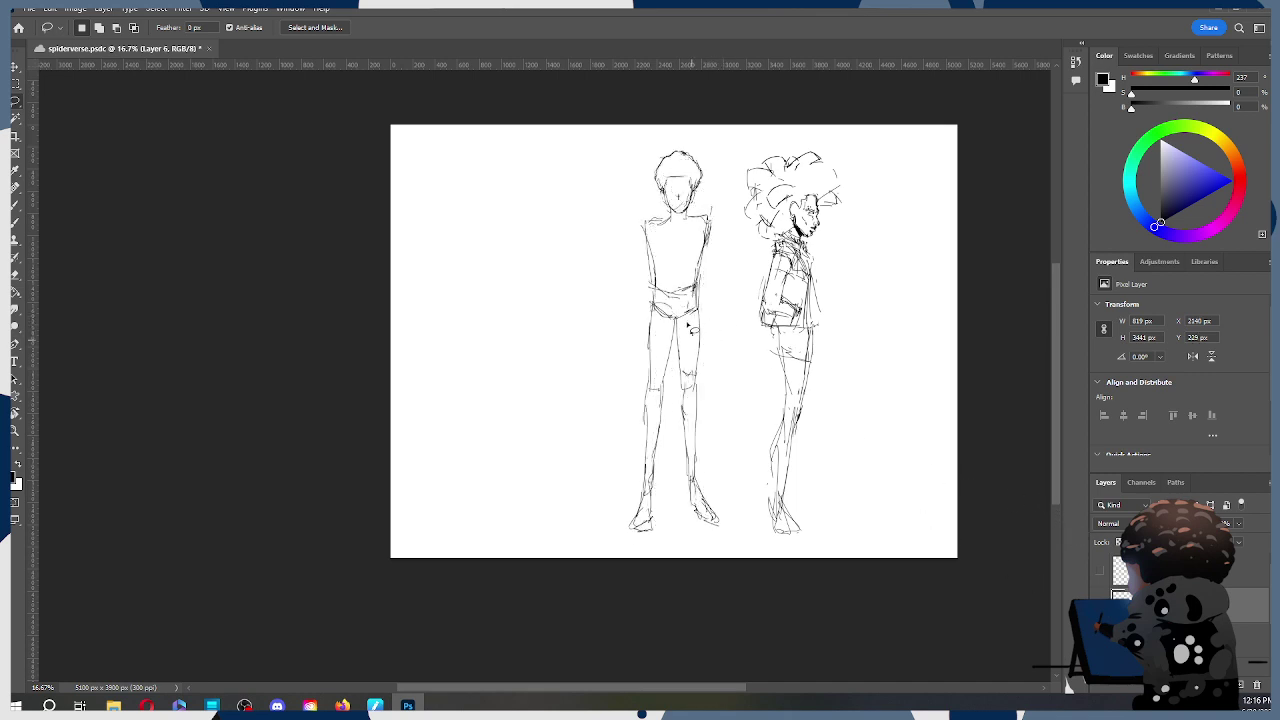
Step: Erase the legs from the copied front-view figure and move its head and torso down the canvas
{"action": "key", "text": "e"}
{"action": "mouse_move", "coordinate": [613, 499]}
{"action": "left_mouse_down"}
{"action": "mouse_move", "coordinate": [676, 536]}
{"action": "mouse_move", "coordinate": [719, 516]}
{"action": "mouse_move", "coordinate": [629, 450]}
{"action": "mouse_move", "coordinate": [630, 436]}
{"action": "mouse_move", "coordinate": [704, 460]}
{"action": "mouse_move", "coordinate": [637, 310]}
{"action": "mouse_move", "coordinate": [682, 352]}
{"action": "mouse_move", "coordinate": [692, 329]}
{"action": "mouse_move", "coordinate": [703, 382]}
{"action": "left_mouse_up"}
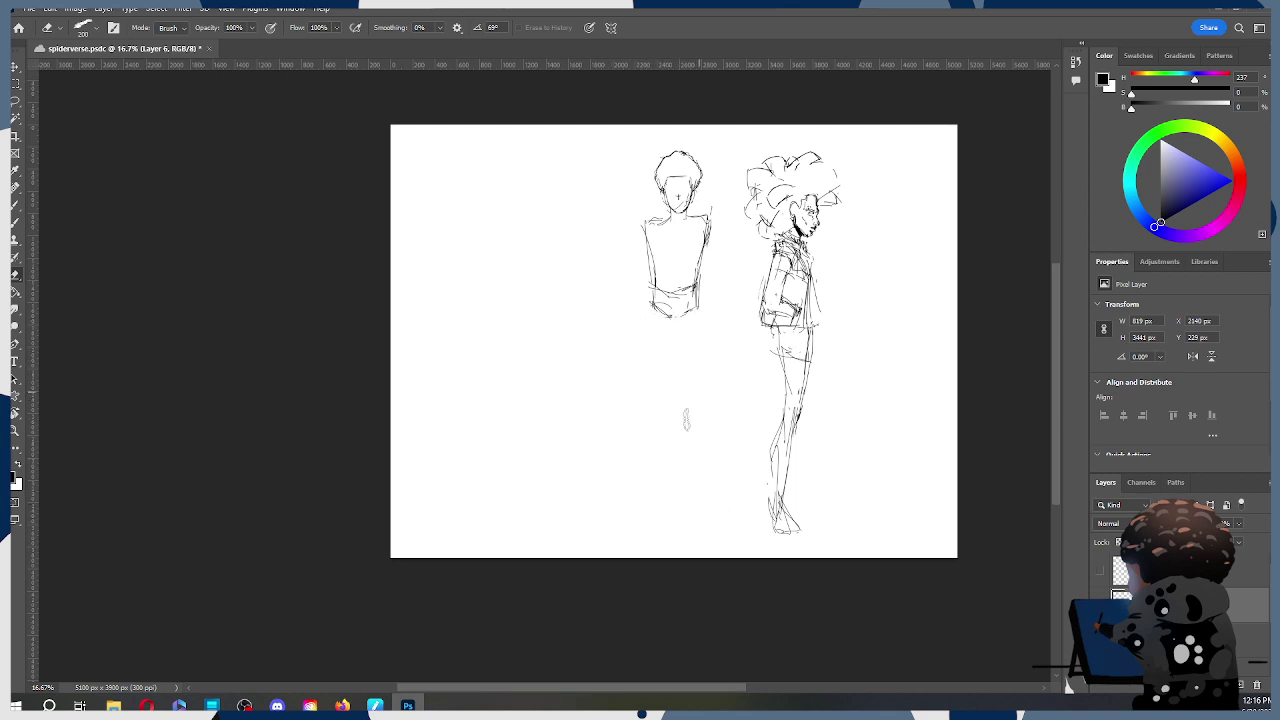
{"action": "left_click_drag", "start_coordinate": [680, 276], "coordinate": [682, 359]}
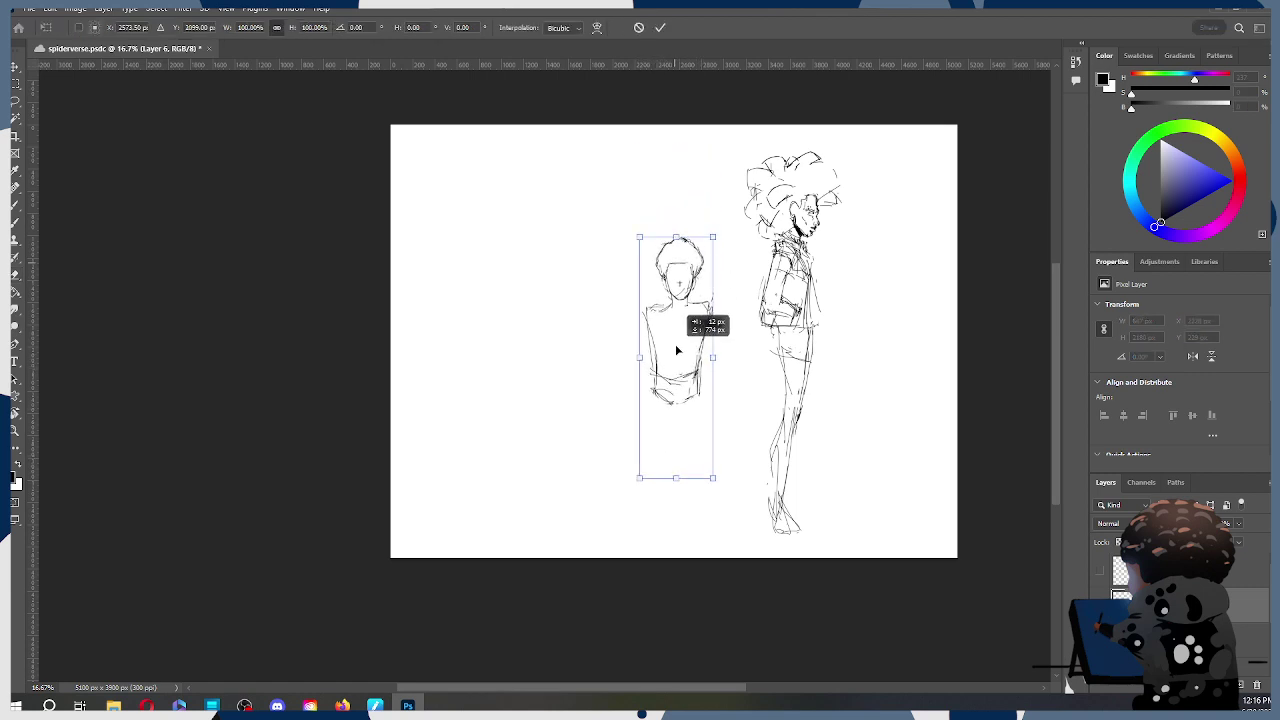
{"action": "key", "text": "b"}
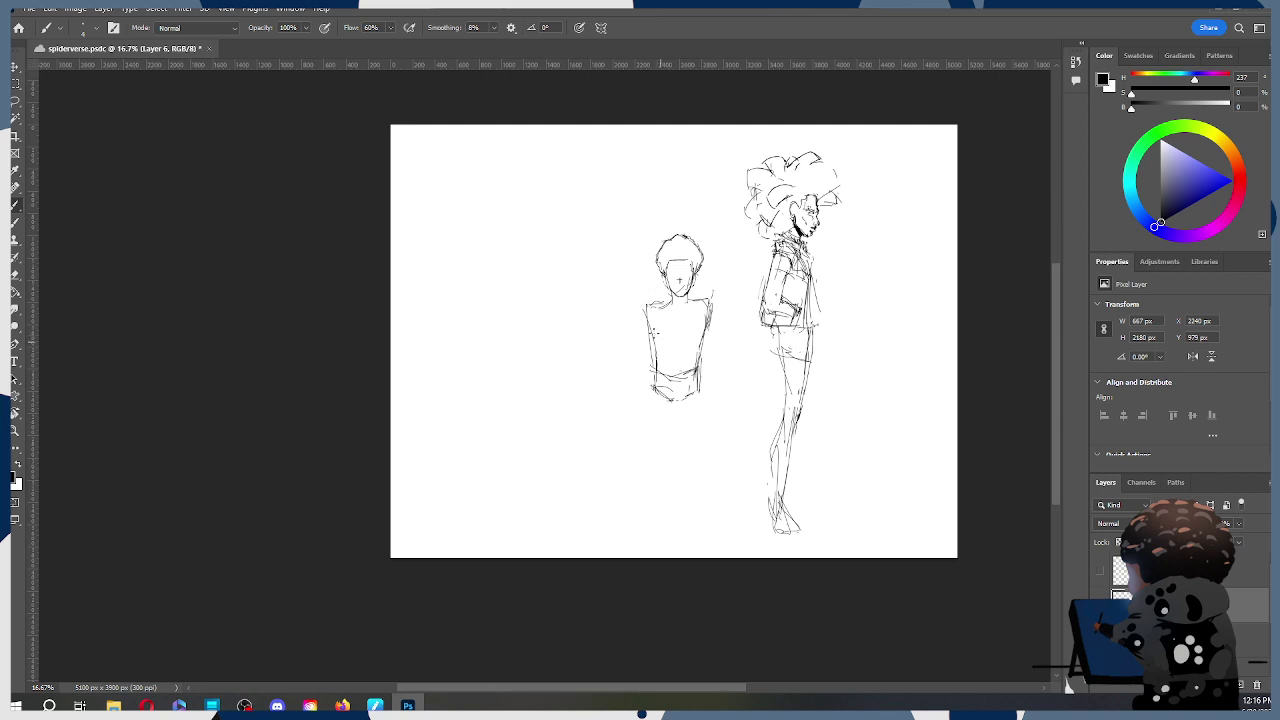
Step: Sketch rounded shoulders and a chest curve on the copied torso, undoing a trial thigh stroke
{"action": "mouse_move", "coordinate": [648, 333]}
{"action": "left_mouse_down"}
{"action": "mouse_move", "coordinate": [682, 353]}
{"action": "mouse_move", "coordinate": [690, 342]}
{"action": "left_mouse_up"}
{"action": "mouse_move", "coordinate": [708, 301]}
{"action": "left_mouse_down"}
{"action": "mouse_move", "coordinate": [710, 329]}
{"action": "mouse_move", "coordinate": [638, 312]}
{"action": "mouse_move", "coordinate": [645, 325]}
{"action": "left_mouse_up"}
{"action": "mouse_move", "coordinate": [658, 370]}
{"action": "left_mouse_down"}
{"action": "mouse_move", "coordinate": [604, 371]}
{"action": "mouse_move", "coordinate": [595, 392]}
{"action": "left_mouse_up"}
{"action": "key", "text": "ctrl+z"}
{"action": "key", "text": "ctrl+z"}
Step: Sketch the seated character's leg bent outward on the side away from the side-view figure, undoing the first trial strokes
{"action": "mouse_move", "coordinate": [656, 381]}
{"action": "left_mouse_down"}
{"action": "mouse_move", "coordinate": [584, 381]}
{"action": "mouse_move", "coordinate": [586, 398]}
{"action": "mouse_move", "coordinate": [658, 432]}
{"action": "left_mouse_up"}
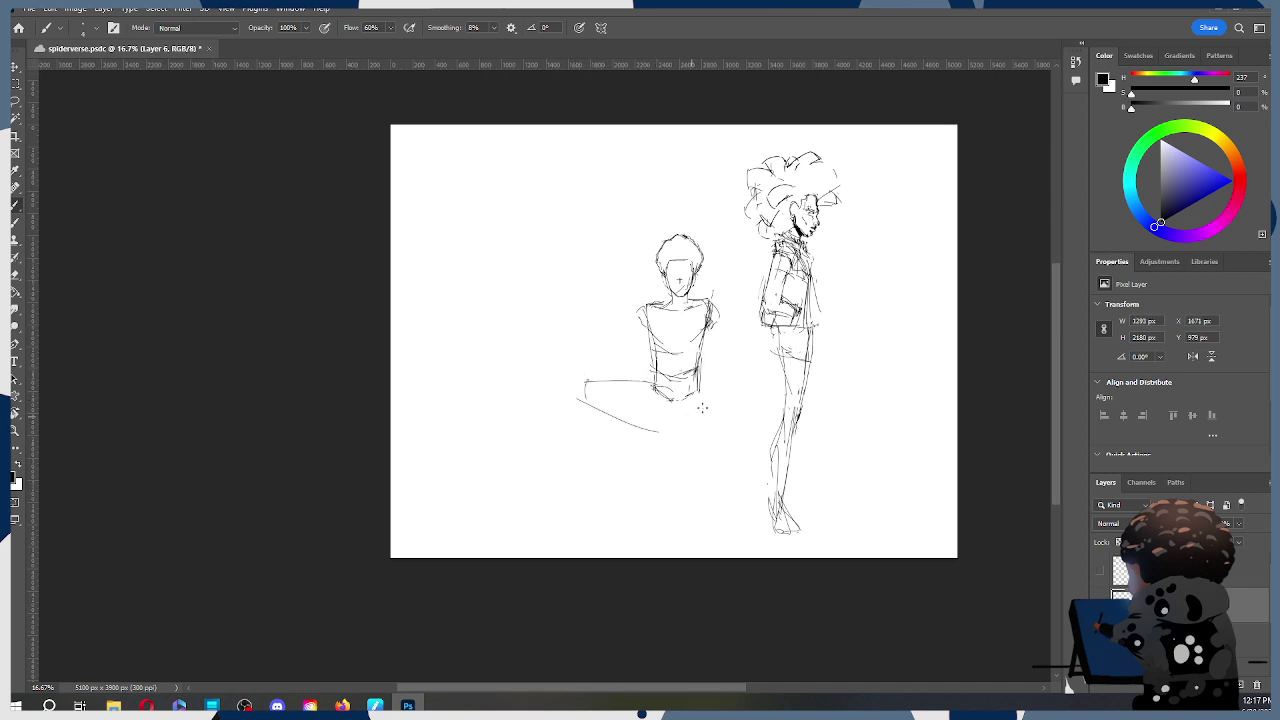
{"action": "key", "text": "ctrl+z"}
{"action": "key", "text": "ctrl+z"}
{"action": "key", "text": "ctrl+z"}
{"action": "mouse_move", "coordinate": [652, 386]}
{"action": "left_mouse_down"}
{"action": "mouse_move", "coordinate": [600, 366]}
{"action": "mouse_move", "coordinate": [590, 381]}
{"action": "mouse_move", "coordinate": [644, 442]}
{"action": "left_mouse_up"}
{"action": "key", "text": "ctrl+z"}
{"action": "left_click_drag", "start_coordinate": [588, 384], "coordinate": [656, 442]}
Step: Try sketching the seated character's other leg with a raised knee and planted foot, undoing trial arm strokes
{"action": "mouse_move", "coordinate": [711, 367]}
{"action": "left_mouse_down"}
{"action": "mouse_move", "coordinate": [728, 420]}
{"action": "mouse_move", "coordinate": [715, 427]}
{"action": "mouse_move", "coordinate": [704, 405]}
{"action": "mouse_move", "coordinate": [713, 371]}
{"action": "mouse_move", "coordinate": [712, 428]}
{"action": "mouse_move", "coordinate": [725, 397]}
{"action": "mouse_move", "coordinate": [718, 456]}
{"action": "mouse_move", "coordinate": [707, 451]}
{"action": "mouse_move", "coordinate": [724, 484]}
{"action": "left_mouse_up"}
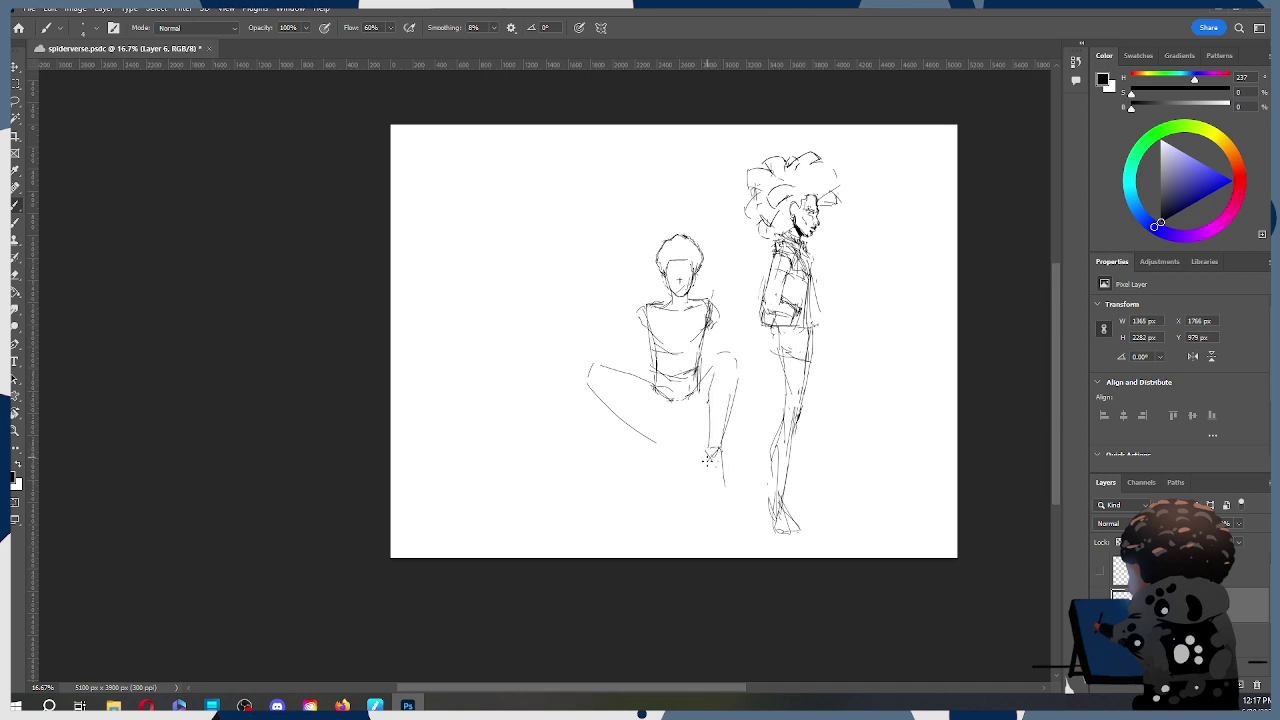
{"action": "key", "text": "ctrl+z"}
{"action": "left_click_drag", "start_coordinate": [711, 298], "coordinate": [733, 340]}
{"action": "left_click_drag", "start_coordinate": [639, 315], "coordinate": [671, 449]}
{"action": "key", "text": "ctrl+z"}
{"action": "key", "text": "ctrl+z"}
{"action": "key", "text": "ctrl+z"}
{"action": "key", "text": "ctrl+z"}
{"action": "key", "text": "ctrl+z"}
{"action": "left_click_drag", "start_coordinate": [650, 440], "coordinate": [661, 467]}
{"action": "mouse_move", "coordinate": [724, 353]}
{"action": "left_mouse_down"}
{"action": "mouse_move", "coordinate": [742, 380]}
{"action": "mouse_move", "coordinate": [719, 378]}
{"action": "mouse_move", "coordinate": [740, 387]}
{"action": "mouse_move", "coordinate": [727, 403]}
{"action": "mouse_move", "coordinate": [716, 391]}
{"action": "mouse_move", "coordinate": [729, 408]}
{"action": "mouse_move", "coordinate": [732, 391]}
{"action": "mouse_move", "coordinate": [715, 496]}
{"action": "left_mouse_up"}
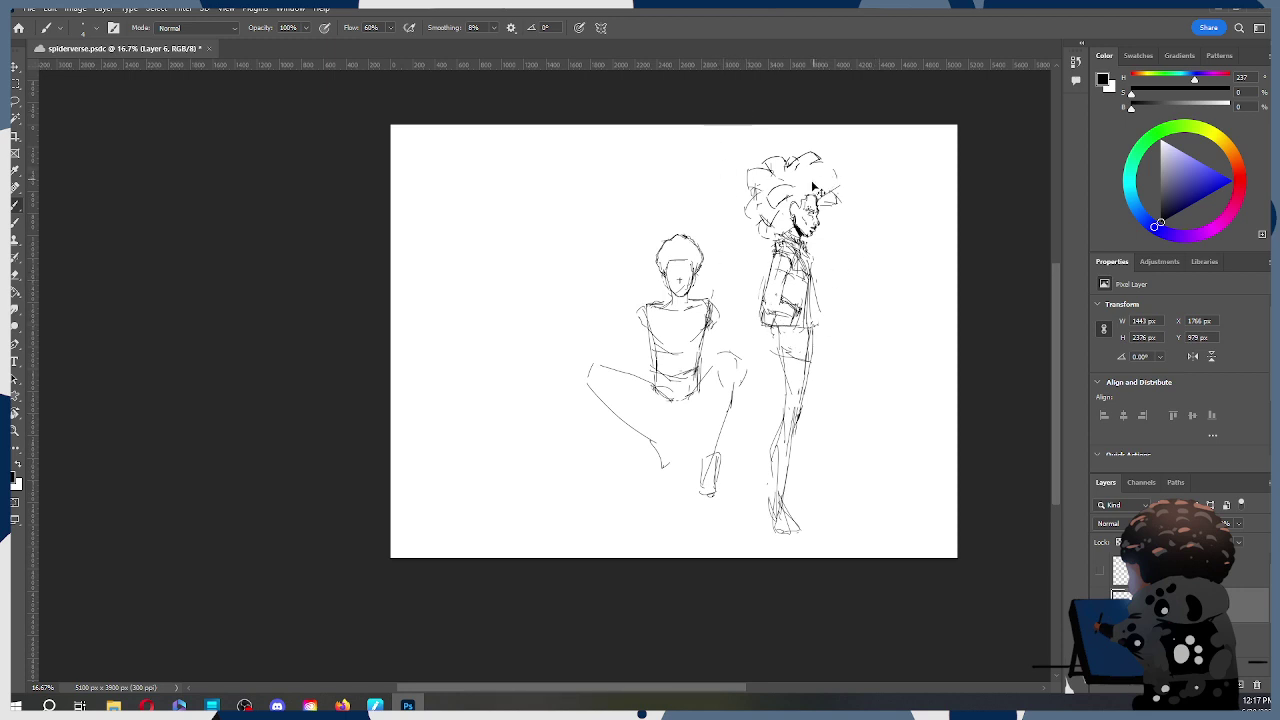
Step: Undo the seated character's leg strokes back to the bare torso
{"action": "key", "text": "ctrl+z"}
{"action": "key", "text": "ctrl+z"}
{"action": "key", "text": "ctrl+z"}
{"action": "key", "text": "ctrl+z"}
{"action": "key", "text": "ctrl+z"}
{"action": "key", "text": "ctrl+z"}
{"action": "key", "text": "ctrl+z"}
{"action": "key", "text": "ctrl+z"}
{"action": "key", "text": "ctrl+z"}
{"action": "key", "text": "ctrl+z"}
{"action": "key", "text": "ctrl+z"}
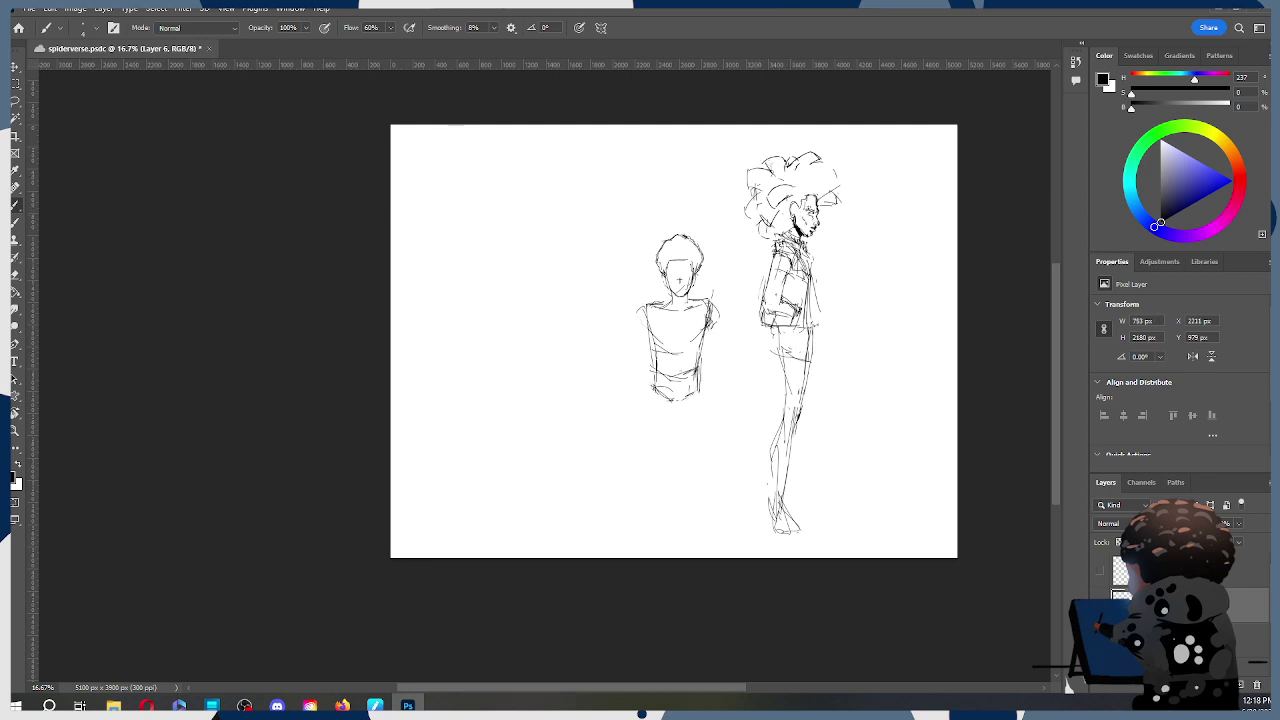
Step: Step back and forth through the history to compare the standing and seated versions of the front-view character
{"action": "key", "text": "alt+Tab"}
{"action": "key", "text": "ctrl+z"}
{"action": "key", "text": "ctrl+z"}
{"action": "key", "text": "ctrl+z"}
{"action": "key", "text": "ctrl+z"}
{"action": "key", "text": "ctrl+z"}
{"action": "key", "text": "ctrl+z"}
{"action": "key", "text": "ctrl+z"}
{"action": "key", "text": "ctrl+z"}
{"action": "key", "text": "ctrl+z"}
{"action": "key", "text": "ctrl+z"}
{"action": "key", "text": "ctrl+shift+z"}
{"action": "key", "text": "ctrl+shift+z"}
{"action": "key", "text": "ctrl+shift+z"}
{"action": "key", "text": "ctrl+shift+z"}
{"action": "key", "text": "ctrl+shift+z"}
{"action": "key", "text": "ctrl+shift+z"}
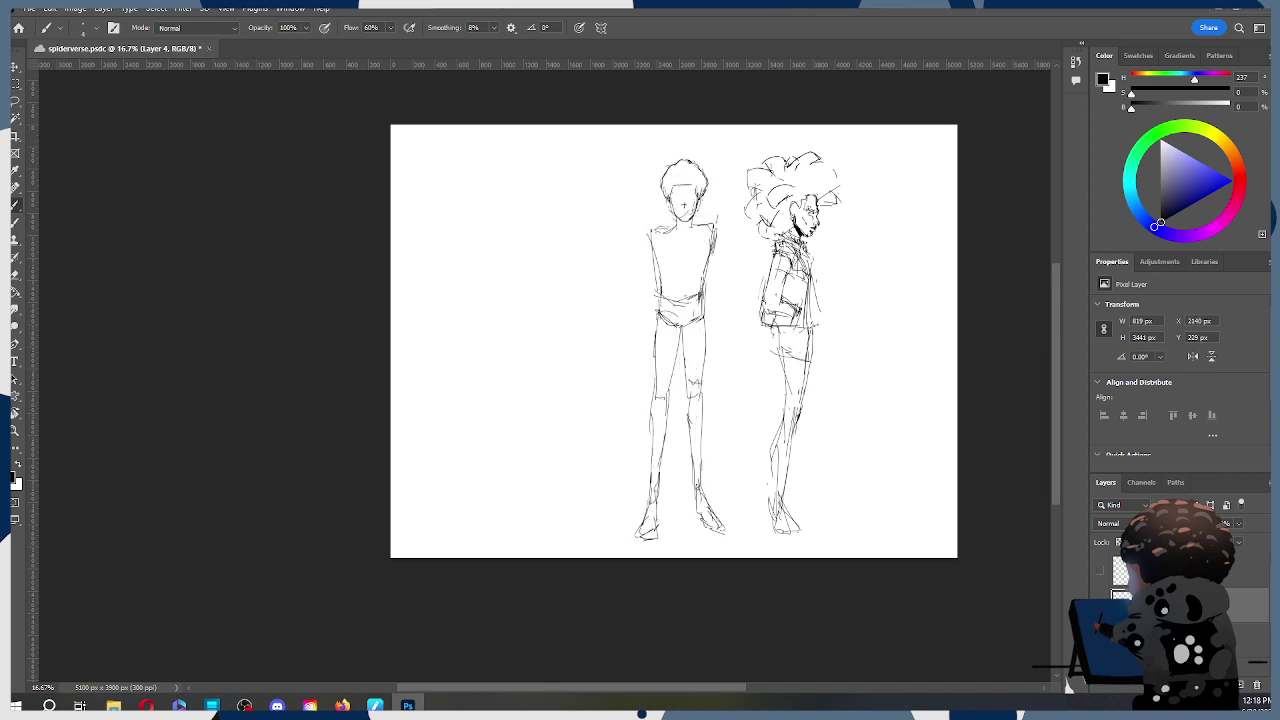
Step: Bring back the seated pose with one leg bent outward and a short thigh stroke at the other hip
{"action": "mouse_move", "coordinate": [652, 352]}
{"action": "left_mouse_down"}
{"action": "mouse_move", "coordinate": [684, 349]}
{"action": "mouse_move", "coordinate": [702, 307]}
{"action": "mouse_move", "coordinate": [718, 320]}
{"action": "mouse_move", "coordinate": [710, 330]}
{"action": "left_mouse_up"}
{"action": "mouse_move", "coordinate": [600, 365]}
{"action": "left_mouse_down"}
{"action": "mouse_move", "coordinate": [654, 386]}
{"action": "mouse_move", "coordinate": [656, 442]}
{"action": "left_mouse_up"}
{"action": "left_click_drag", "start_coordinate": [700, 396], "coordinate": [732, 356]}
{"action": "left_click_drag", "start_coordinate": [652, 442], "coordinate": [662, 468]}
{"action": "key", "text": "ctrl+z"}
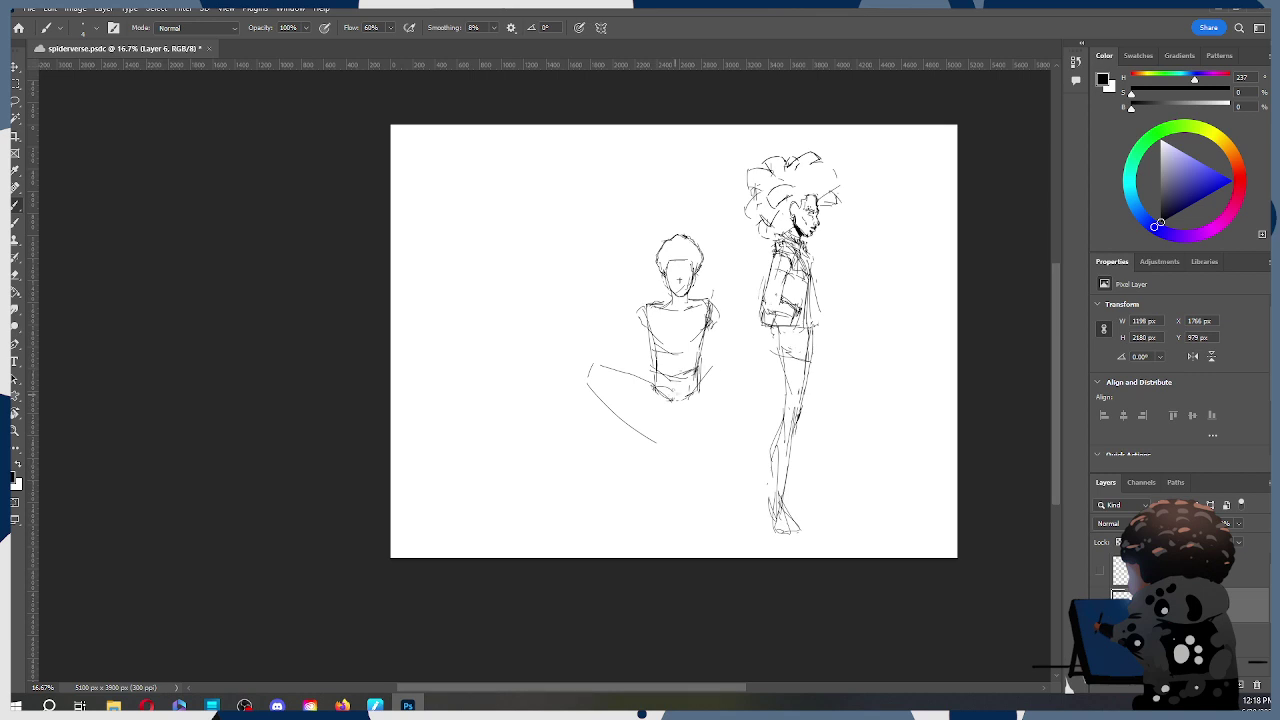
Step: Sketch the seated character's second leg folded outward toward the side-view figure and add inner lines for crossed shins, undoing trial strokes
{"action": "mouse_move", "coordinate": [700, 392]}
{"action": "left_mouse_down"}
{"action": "mouse_move", "coordinate": [760, 352]}
{"action": "mouse_move", "coordinate": [680, 430]}
{"action": "left_mouse_up"}
{"action": "left_click_drag", "start_coordinate": [745, 403], "coordinate": [700, 430]}
{"action": "key", "text": "ctrl+z"}
{"action": "key", "text": "ctrl+z"}
{"action": "left_click_drag", "start_coordinate": [760, 357], "coordinate": [722, 422]}
{"action": "key", "text": "ctrl+z"}
{"action": "mouse_move", "coordinate": [706, 425]}
{"action": "left_mouse_down"}
{"action": "mouse_move", "coordinate": [680, 448]}
{"action": "mouse_move", "coordinate": [743, 404]}
{"action": "left_mouse_up"}
{"action": "mouse_move", "coordinate": [606, 382]}
{"action": "left_mouse_down"}
{"action": "mouse_move", "coordinate": [672, 431]}
{"action": "mouse_move", "coordinate": [627, 420]}
{"action": "mouse_move", "coordinate": [668, 445]}
{"action": "left_mouse_up"}
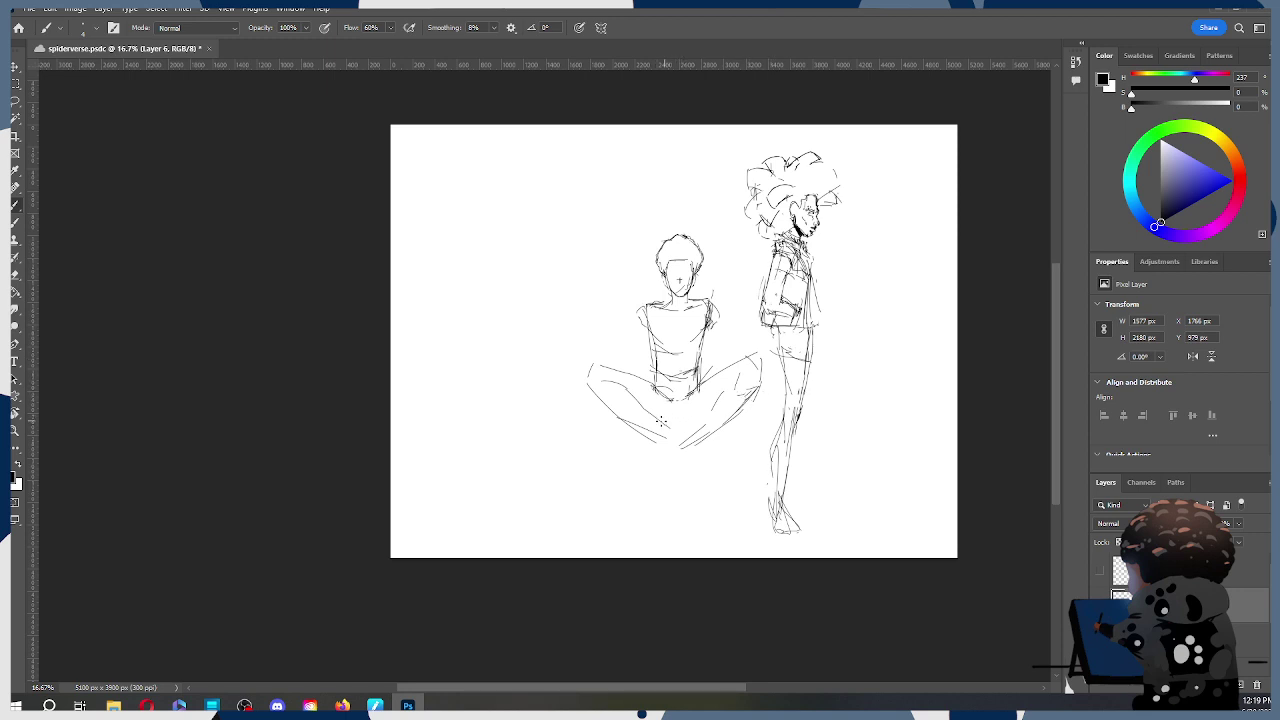
{"action": "left_click_drag", "start_coordinate": [690, 426], "coordinate": [706, 417]}
Step: Reposition the seated character, trying a lower placement and settling slightly higher and farther from the side-view figure
{"action": "key", "text": "ctrl+t"}
{"action": "left_click_drag", "start_coordinate": [681, 376], "coordinate": [660, 447]}
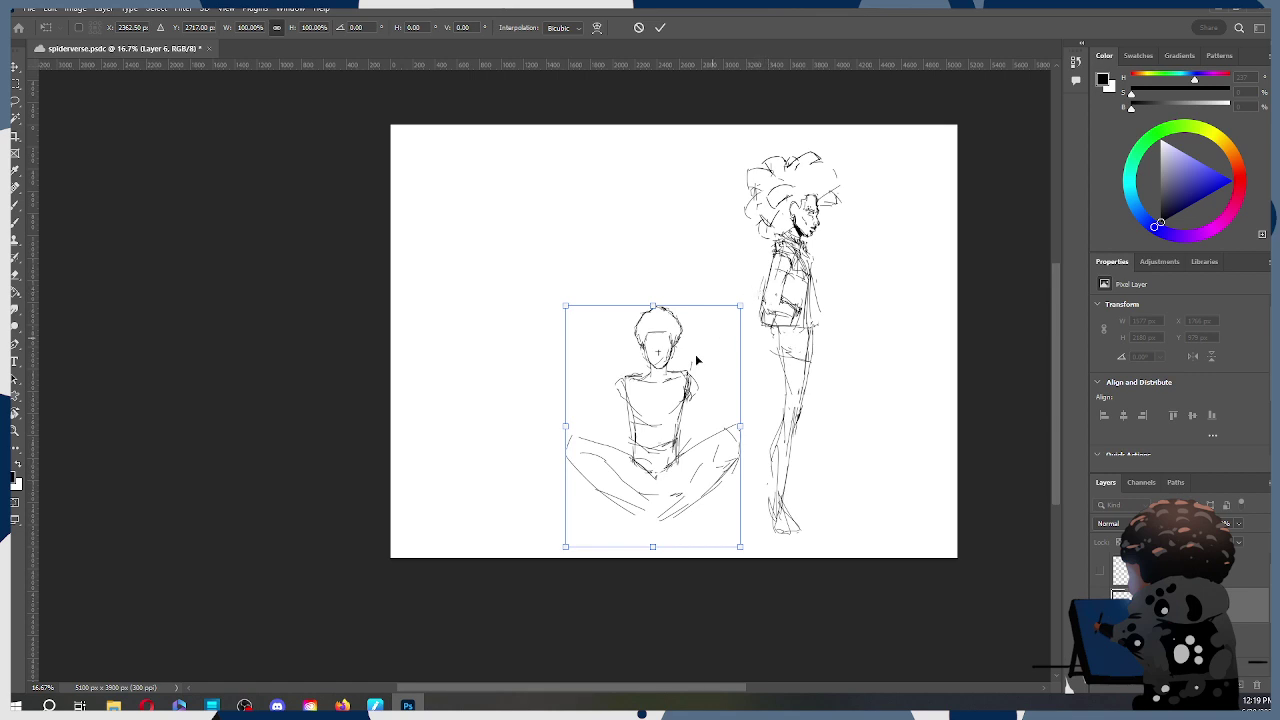
{"action": "left_click_drag", "start_coordinate": [690, 380], "coordinate": [679, 302]}
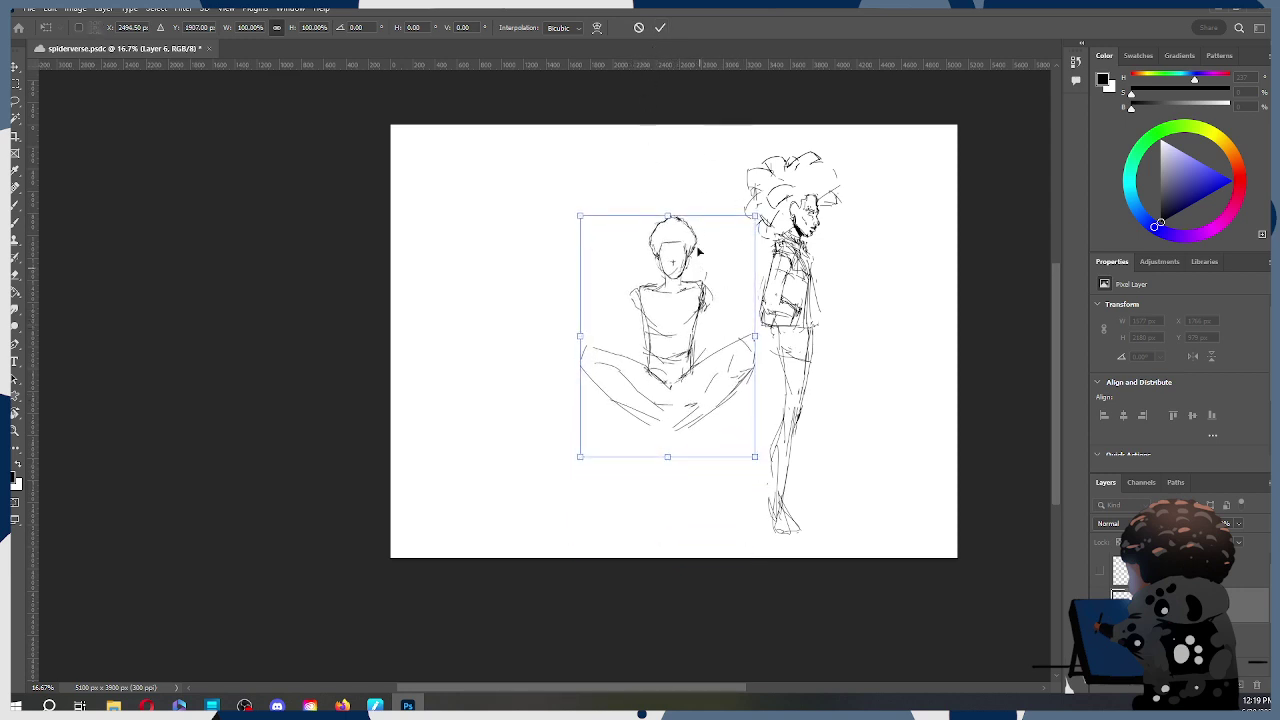
{"action": "left_click", "coordinate": [660, 27]}
Step: Sketch a long vertical line below the seated character's torso and both arms reaching down to grip it
{"action": "mouse_move", "coordinate": [672, 330]}
{"action": "left_mouse_down"}
{"action": "mouse_move", "coordinate": [667, 560]}
{"action": "mouse_move", "coordinate": [670, 528]}
{"action": "left_mouse_up"}
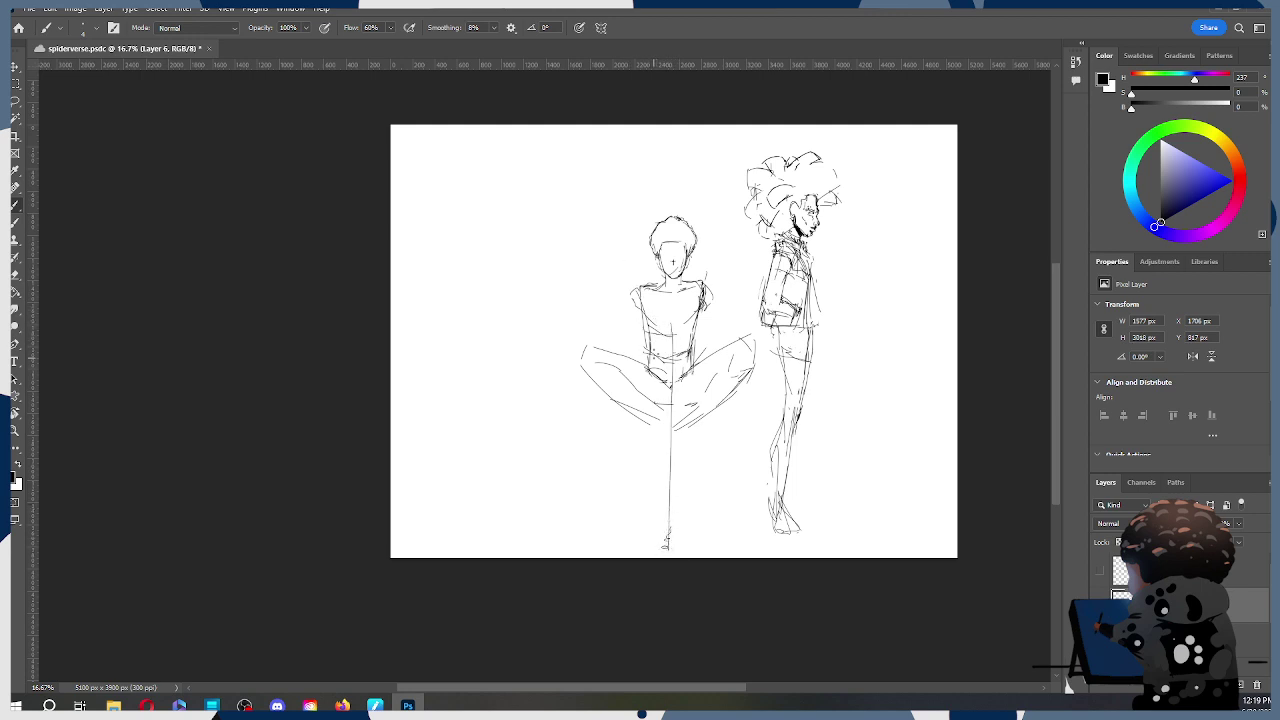
{"action": "left_click_drag", "start_coordinate": [638, 310], "coordinate": [669, 442]}
{"action": "mouse_move", "coordinate": [690, 388]}
{"action": "left_mouse_down"}
{"action": "mouse_move", "coordinate": [673, 442]}
{"action": "mouse_move", "coordinate": [662, 429]}
{"action": "mouse_move", "coordinate": [675, 457]}
{"action": "left_mouse_up"}
Step: Turn the canvas view upside down to check the hanging pose, and return it upright
{"action": "key", "text": "r"}
{"action": "left_click_drag", "start_coordinate": [570, 665], "coordinate": [437, 113]}
{"action": "left_click_drag", "start_coordinate": [346, 576], "coordinate": [330, 549]}
{"action": "left_click_drag", "start_coordinate": [494, 97], "coordinate": [500, 95]}
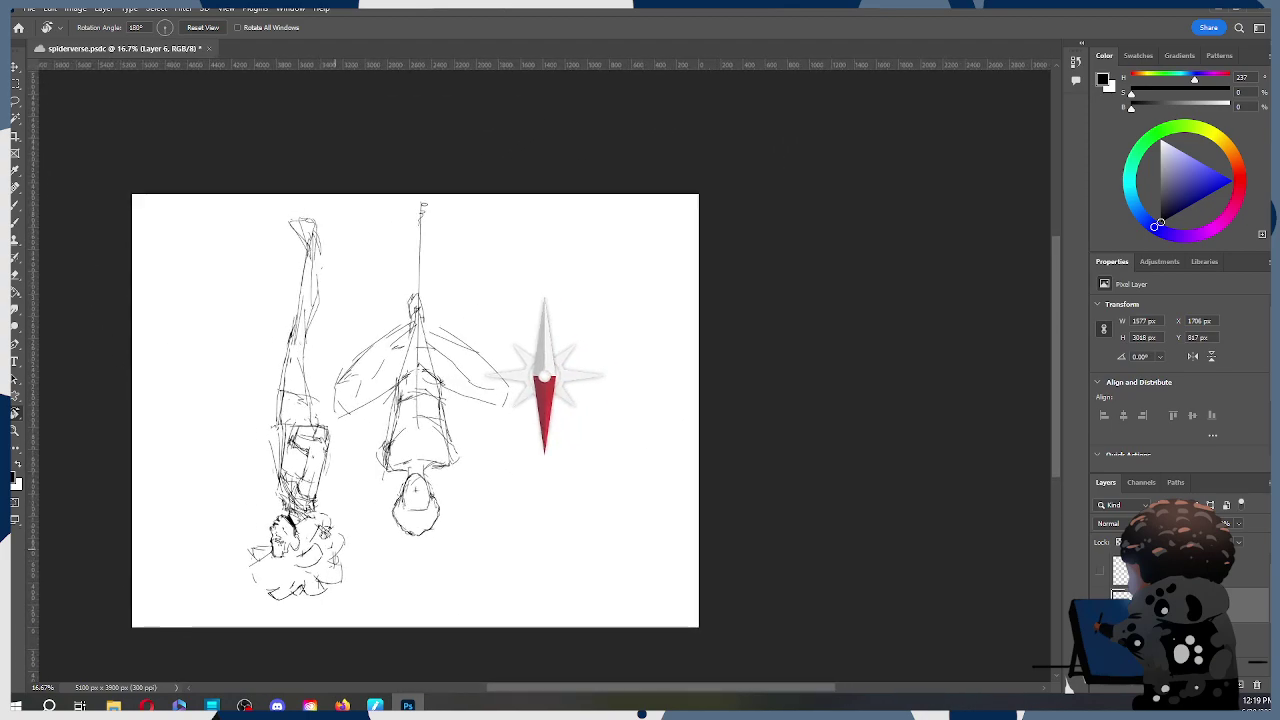
{"action": "left_click_drag", "start_coordinate": [617, 366], "coordinate": [803, 316]}
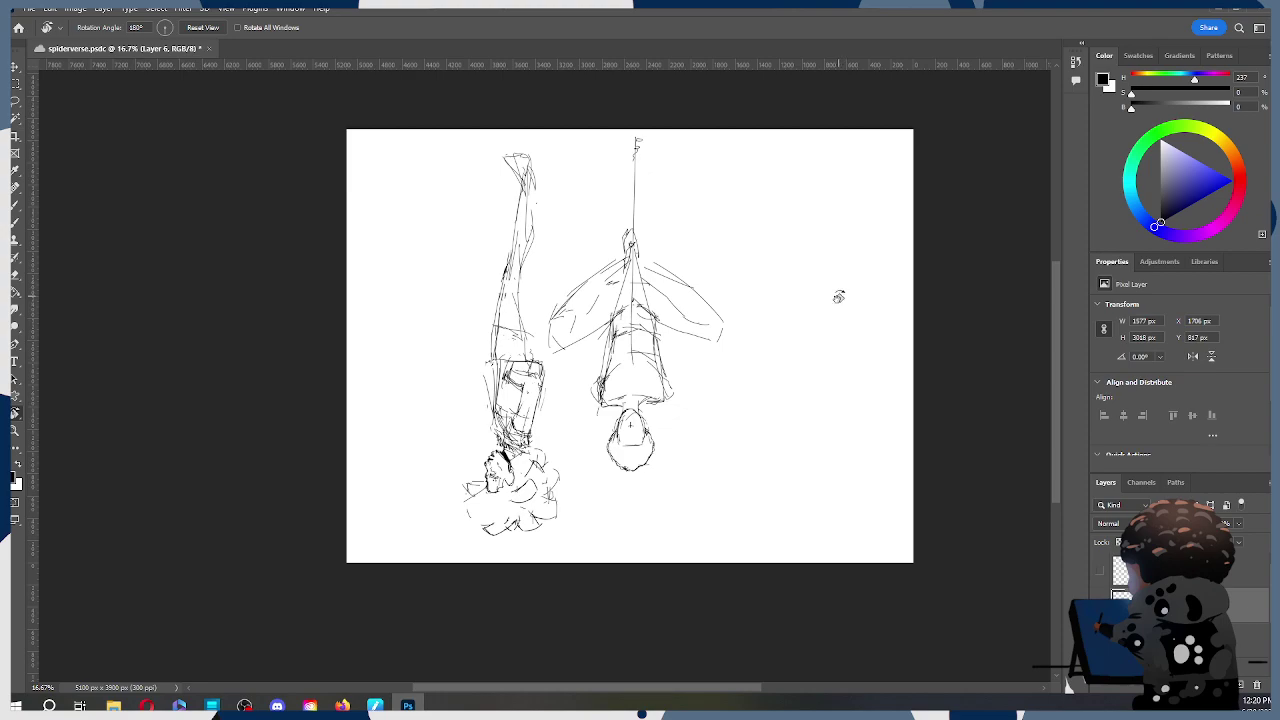
{"action": "left_click_drag", "start_coordinate": [851, 323], "coordinate": [329, 409]}
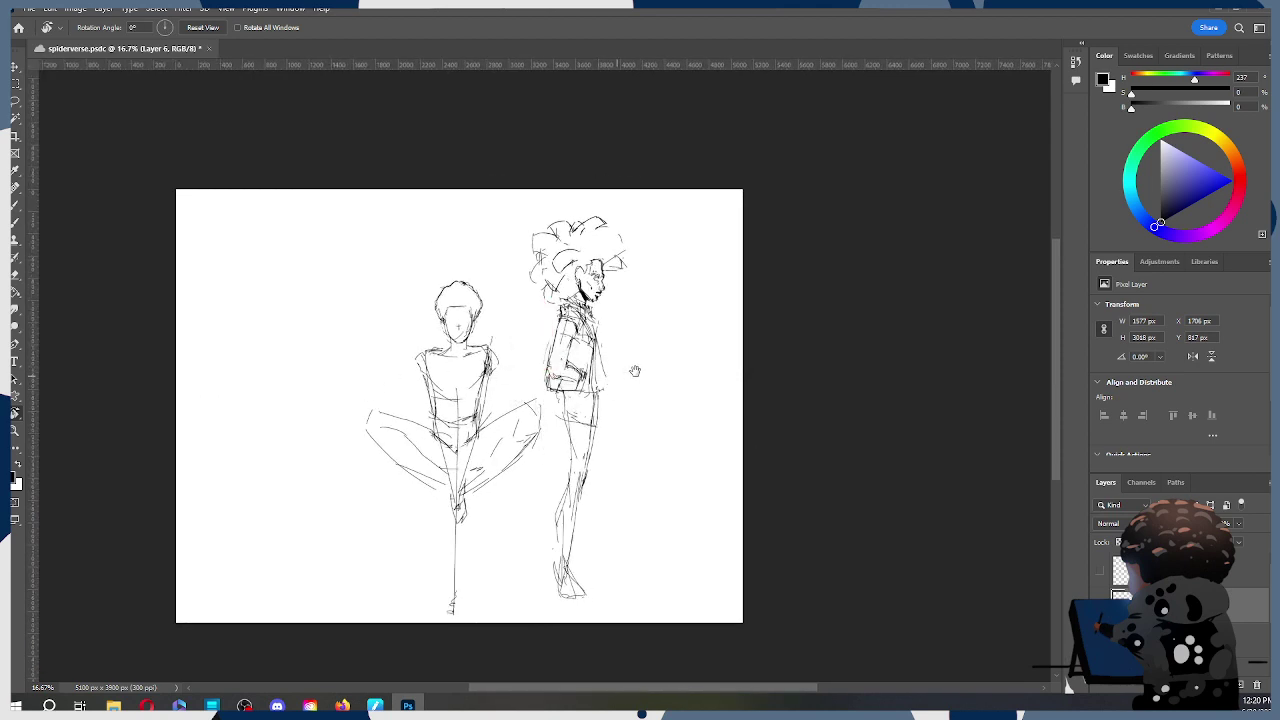
{"action": "left_click_drag", "start_coordinate": [622, 375], "coordinate": [800, 350]}
{"action": "key", "text": "b"}
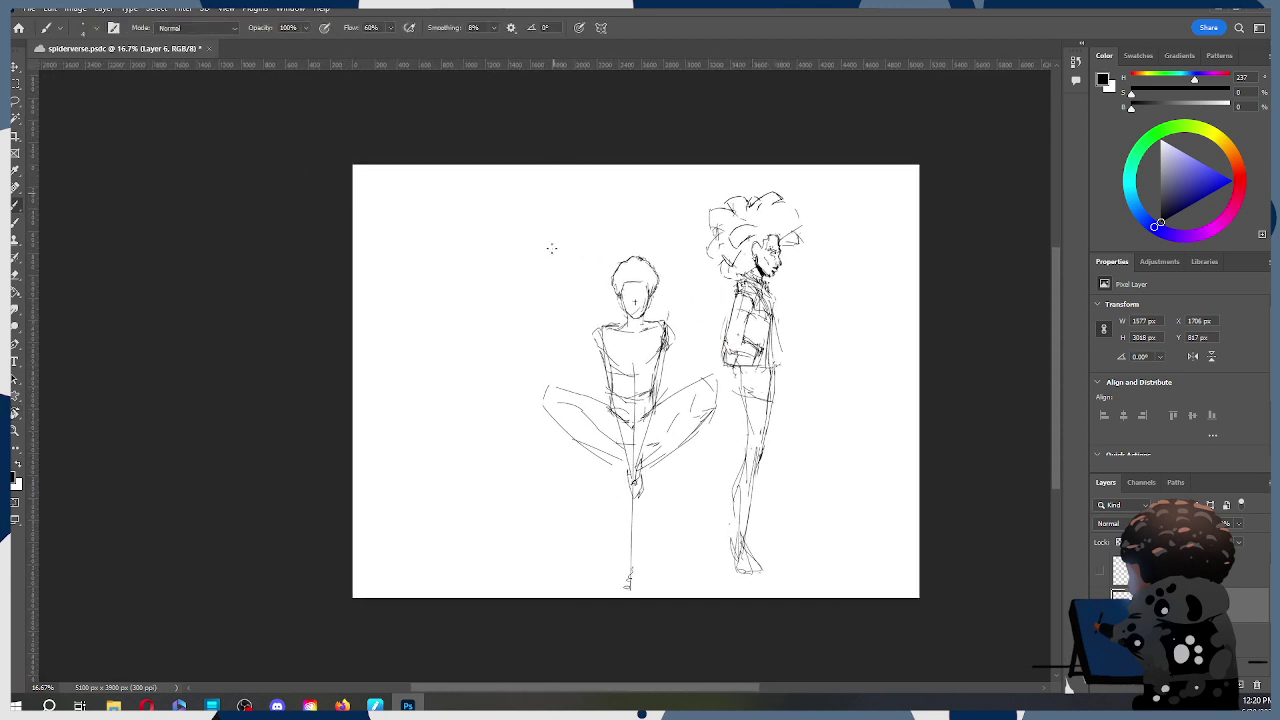
Step: Undo the seated-pose changes until the front-view character is back in its standing version
{"action": "mouse_move", "coordinate": [493, 255]}
{"action": "left_mouse_down"}
{"action": "mouse_move", "coordinate": [516, 254]}
{"action": "mouse_move", "coordinate": [492, 302]}
{"action": "left_mouse_up"}
{"action": "key", "text": "ctrl+z"}
{"action": "key", "text": "ctrl+z"}
{"action": "key", "text": "ctrl+z"}
{"action": "key", "text": "ctrl+s"}
{"action": "key", "text": "ctrl+z"}
{"action": "key", "text": "ctrl+z"}
{"action": "key", "text": "ctrl+z"}
{"action": "key", "text": "ctrl+z"}
Step: Hide the front-view character's layer and add a new blank layer for another pose, undoing a trial stroke
{"action": "left_click", "coordinate": [1100, 604]}
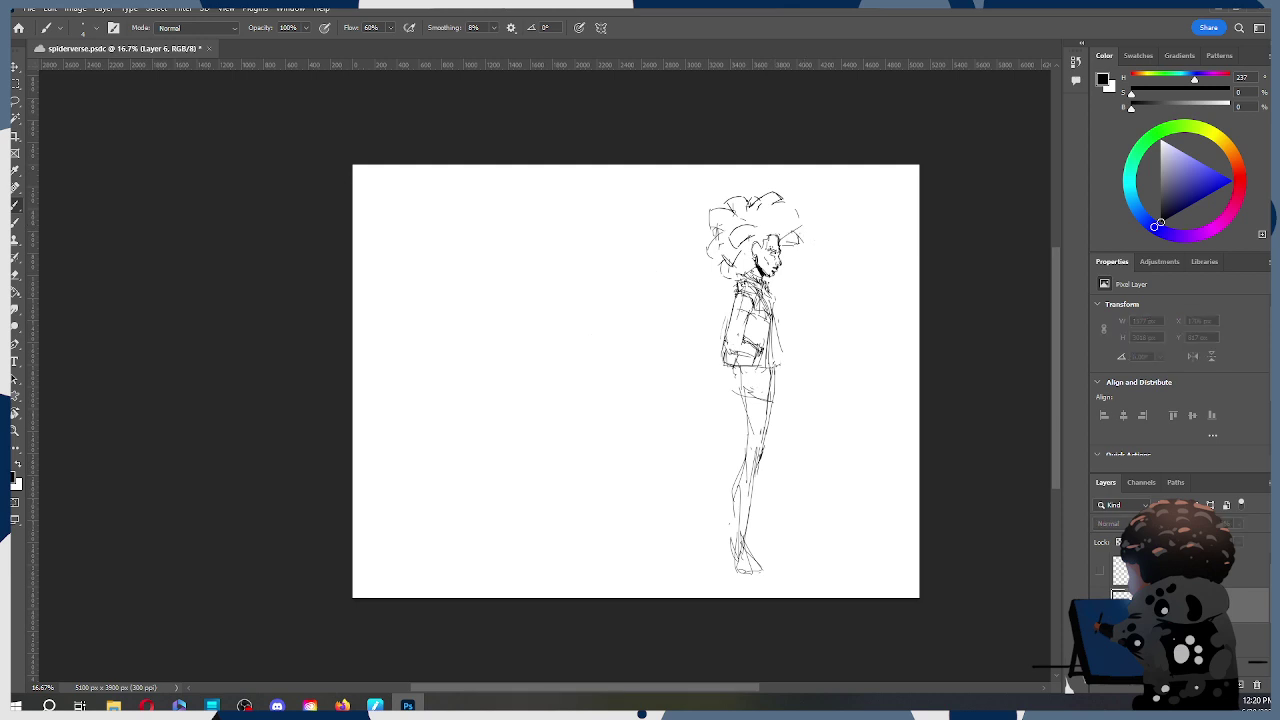
{"action": "left_click", "coordinate": [1241, 685]}
{"action": "left_click_drag", "start_coordinate": [614, 278], "coordinate": [631, 280]}
{"action": "key", "text": "ctrl+z"}
{"action": "key", "text": "alt+Tab"}
{"action": "left_click", "coordinate": [257, 357]}
Step: Sketch a new head with facial guide lines and a neck beside the side-view figure, undoing trial strokes
{"action": "mouse_move", "coordinate": [621, 284]}
{"action": "left_mouse_down"}
{"action": "mouse_move", "coordinate": [648, 290]}
{"action": "mouse_move", "coordinate": [640, 332]}
{"action": "mouse_move", "coordinate": [616, 332]}
{"action": "left_mouse_up"}
{"action": "key", "text": "ctrl+z"}
{"action": "key", "text": "ctrl+z"}
{"action": "key", "text": "ctrl+z"}
{"action": "left_click_drag", "start_coordinate": [616, 286], "coordinate": [633, 281]}
{"action": "mouse_move", "coordinate": [644, 291]}
{"action": "left_mouse_down"}
{"action": "mouse_move", "coordinate": [640, 321]}
{"action": "mouse_move", "coordinate": [614, 326]}
{"action": "mouse_move", "coordinate": [630, 341]}
{"action": "mouse_move", "coordinate": [640, 308]}
{"action": "mouse_move", "coordinate": [620, 326]}
{"action": "mouse_move", "coordinate": [640, 341]}
{"action": "left_mouse_up"}
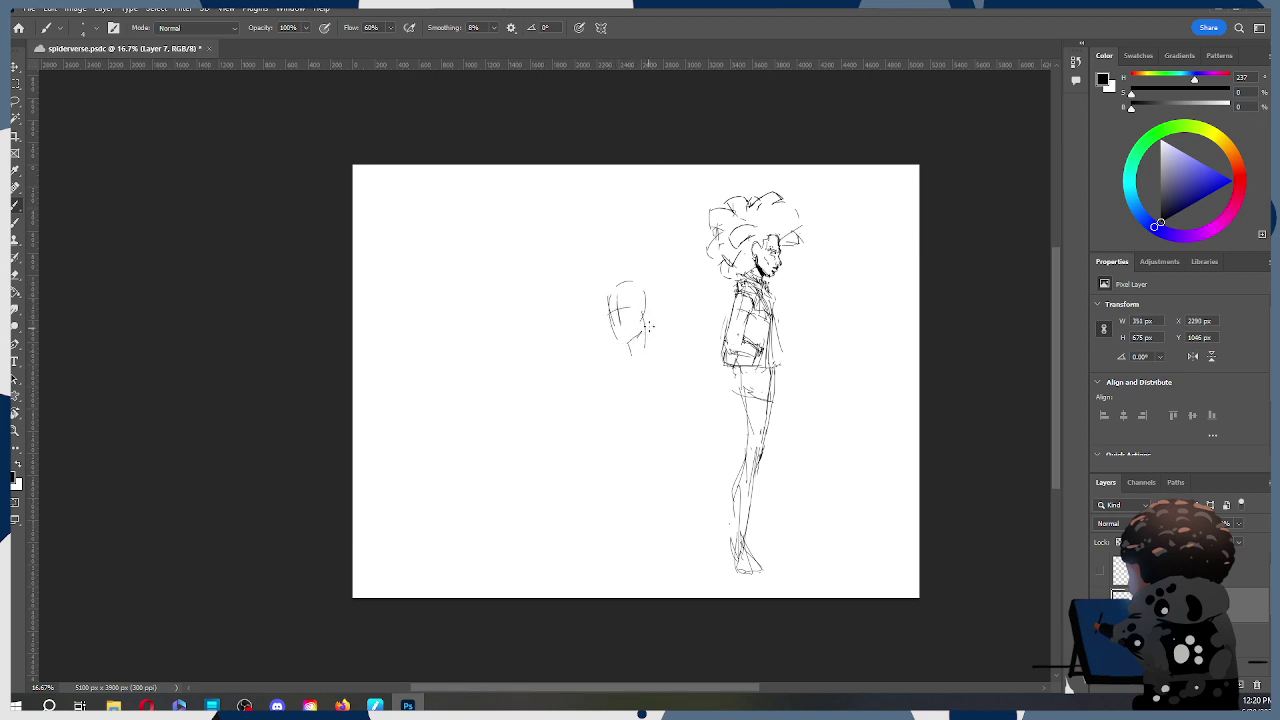
{"action": "key", "text": "ctrl+z"}
{"action": "key", "text": "ctrl+z"}
{"action": "mouse_move", "coordinate": [639, 290]}
{"action": "left_mouse_down"}
{"action": "mouse_move", "coordinate": [646, 344]}
{"action": "mouse_move", "coordinate": [630, 356]}
{"action": "left_mouse_up"}
Step: Sketch the new figure's shoulders, upper arms and chest sides below the head, undoing trial strokes
{"action": "mouse_move", "coordinate": [646, 339]}
{"action": "left_mouse_down"}
{"action": "mouse_move", "coordinate": [661, 349]}
{"action": "mouse_move", "coordinate": [601, 374]}
{"action": "left_mouse_up"}
{"action": "left_click_drag", "start_coordinate": [606, 359], "coordinate": [570, 414]}
{"action": "key", "text": "ctrl+z"}
{"action": "mouse_move", "coordinate": [594, 375]}
{"action": "left_mouse_down"}
{"action": "mouse_move", "coordinate": [577, 406]}
{"action": "mouse_move", "coordinate": [587, 418]}
{"action": "mouse_move", "coordinate": [638, 383]}
{"action": "left_mouse_up"}
{"action": "key", "text": "ctrl+z"}
{"action": "key", "text": "ctrl+z"}
{"action": "left_click_drag", "start_coordinate": [612, 380], "coordinate": [617, 407]}
{"action": "left_click_drag", "start_coordinate": [676, 352], "coordinate": [694, 382]}
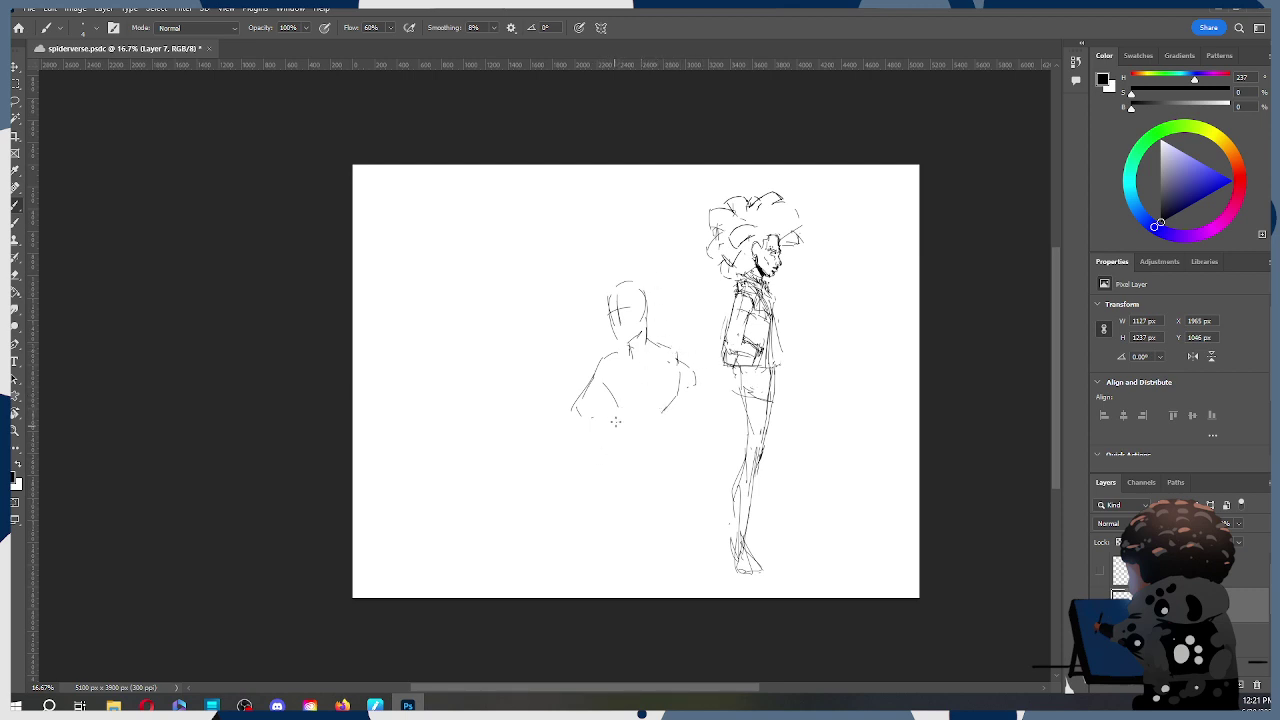
Step: Sketch two bent legs below the new figure's torso, with one knee pointing toward the side-view figure
{"action": "mouse_move", "coordinate": [612, 440]}
{"action": "left_mouse_down"}
{"action": "mouse_move", "coordinate": [611, 470]}
{"action": "mouse_move", "coordinate": [635, 480]}
{"action": "mouse_move", "coordinate": [666, 406]}
{"action": "mouse_move", "coordinate": [638, 478]}
{"action": "left_mouse_up"}
{"action": "left_click_drag", "start_coordinate": [664, 436], "coordinate": [644, 472]}
{"action": "mouse_move", "coordinate": [664, 428]}
{"action": "left_mouse_down"}
{"action": "mouse_move", "coordinate": [712, 425]}
{"action": "mouse_move", "coordinate": [717, 452]}
{"action": "left_mouse_up"}
{"action": "left_click_drag", "start_coordinate": [716, 454], "coordinate": [658, 485]}
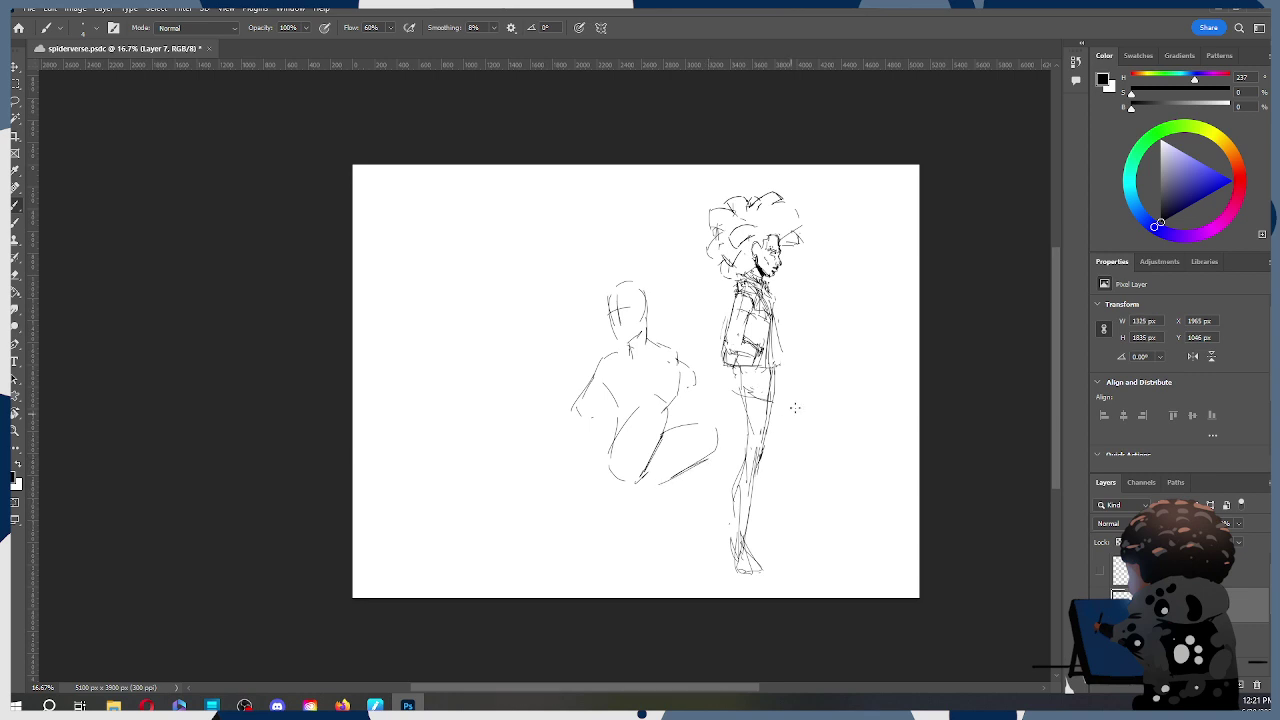
Step: Move the whole new figure slightly down and away from the side-view figure
{"action": "key", "text": "ctrl+t"}
{"action": "left_click_drag", "start_coordinate": [645, 415], "coordinate": [612, 427]}
{"action": "left_click", "coordinate": [660, 27]}
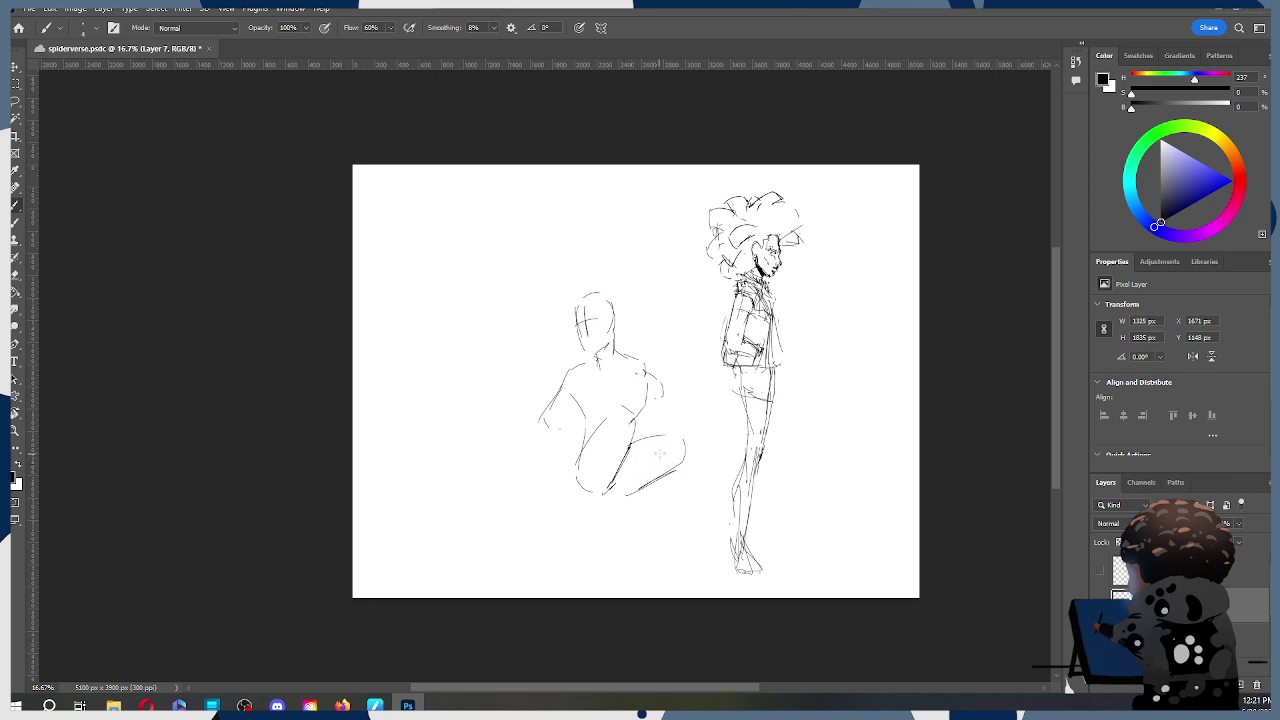
Step: Extend the outward leg, erase the old front-thigh lines and redraw both sides of the waist
{"action": "mouse_move", "coordinate": [630, 450]}
{"action": "left_mouse_down"}
{"action": "mouse_move", "coordinate": [704, 447]}
{"action": "mouse_move", "coordinate": [705, 469]}
{"action": "mouse_move", "coordinate": [656, 490]}
{"action": "left_mouse_up"}
{"action": "mouse_move", "coordinate": [641, 406]}
{"action": "left_mouse_down"}
{"action": "mouse_move", "coordinate": [634, 449]}
{"action": "mouse_move", "coordinate": [619, 409]}
{"action": "mouse_move", "coordinate": [606, 478]}
{"action": "left_mouse_up"}
{"action": "key", "text": "e"}
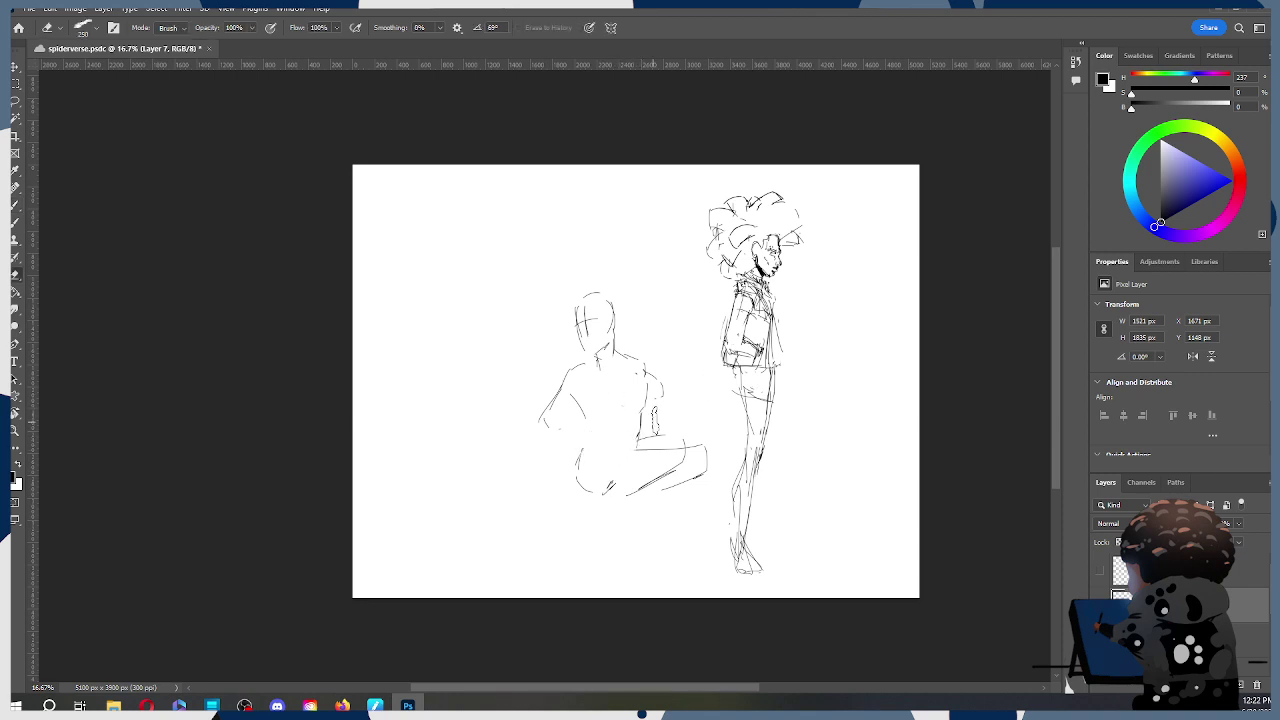
{"action": "key", "text": "b"}
{"action": "mouse_move", "coordinate": [578, 403]}
{"action": "left_mouse_down"}
{"action": "mouse_move", "coordinate": [592, 437]}
{"action": "mouse_move", "coordinate": [627, 438]}
{"action": "mouse_move", "coordinate": [581, 470]}
{"action": "mouse_move", "coordinate": [607, 476]}
{"action": "left_mouse_up"}
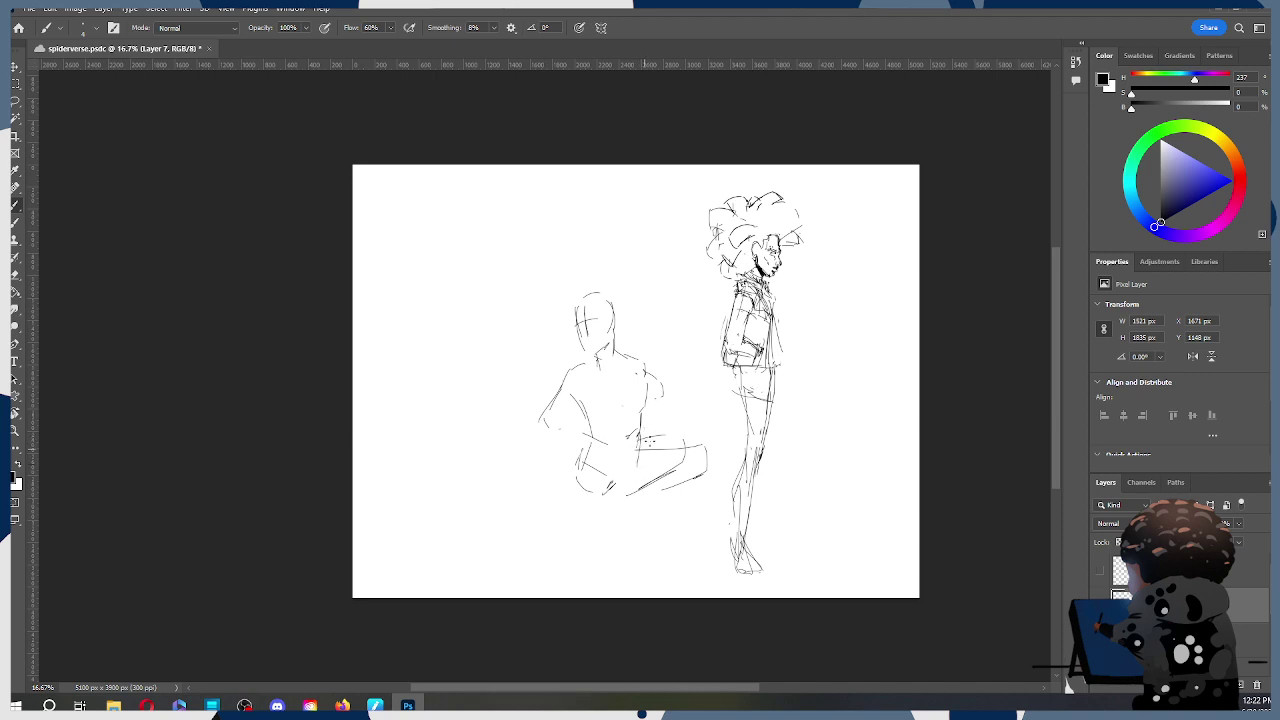
Step: Sketch the front leg with a raised knee, a shin running down and a foot on the ground
{"action": "mouse_move", "coordinate": [588, 454]}
{"action": "left_mouse_down"}
{"action": "mouse_move", "coordinate": [572, 498]}
{"action": "mouse_move", "coordinate": [594, 506]}
{"action": "left_mouse_up"}
{"action": "left_click_drag", "start_coordinate": [586, 463], "coordinate": [608, 412]}
{"action": "mouse_move", "coordinate": [606, 406]}
{"action": "left_mouse_down"}
{"action": "mouse_move", "coordinate": [624, 404]}
{"action": "mouse_move", "coordinate": [622, 444]}
{"action": "left_mouse_up"}
{"action": "key", "text": "ctrl+z"}
{"action": "left_click_drag", "start_coordinate": [632, 419], "coordinate": [638, 452]}
{"action": "left_click_drag", "start_coordinate": [641, 442], "coordinate": [636, 536]}
{"action": "mouse_move", "coordinate": [645, 508]}
{"action": "left_mouse_down"}
{"action": "mouse_move", "coordinate": [637, 537]}
{"action": "mouse_move", "coordinate": [656, 553]}
{"action": "left_mouse_up"}
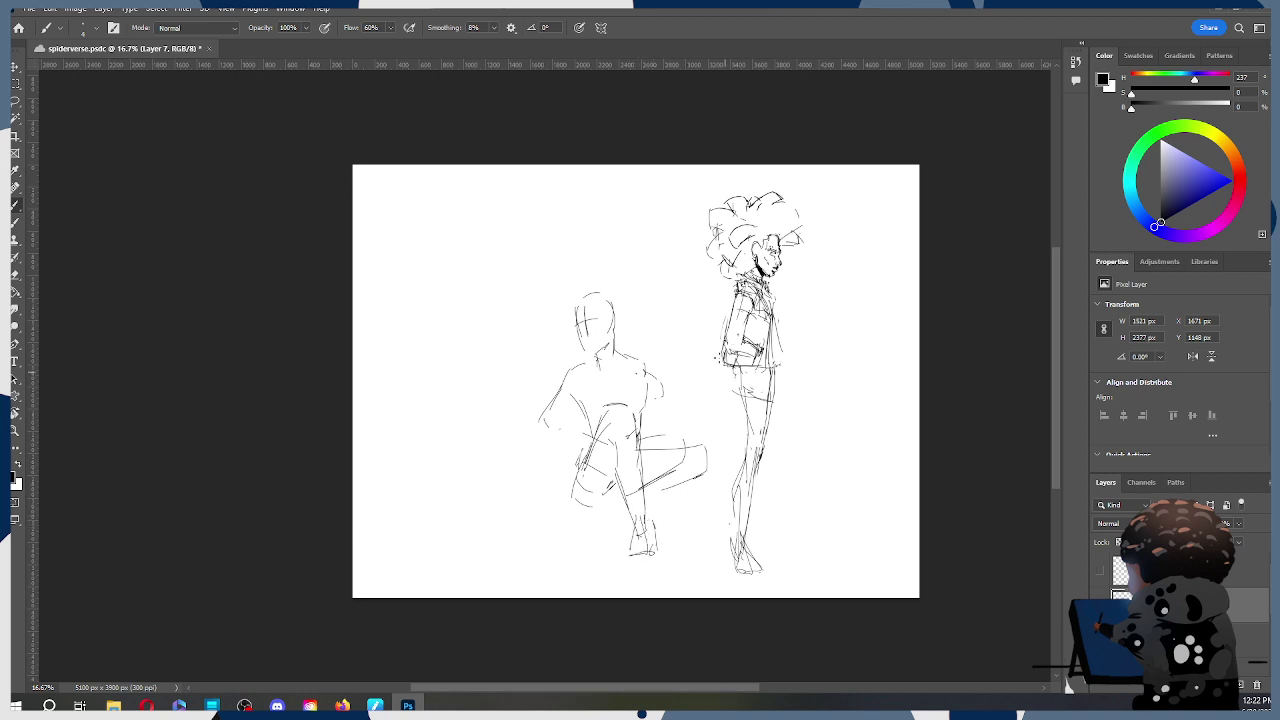
Step: Undo the front foot, redraw the shin and foot narrower, and add the second foot and a thigh line
{"action": "key", "text": "ctrl+z"}
{"action": "key", "text": "ctrl+z"}
{"action": "key", "text": "ctrl+z"}
{"action": "mouse_move", "coordinate": [618, 478]}
{"action": "left_mouse_down"}
{"action": "mouse_move", "coordinate": [634, 523]}
{"action": "mouse_move", "coordinate": [638, 493]}
{"action": "mouse_move", "coordinate": [628, 550]}
{"action": "left_mouse_up"}
{"action": "left_click_drag", "start_coordinate": [643, 523], "coordinate": [646, 556]}
{"action": "left_click_drag", "start_coordinate": [640, 463], "coordinate": [705, 457]}
{"action": "key", "text": "ctrl+z"}
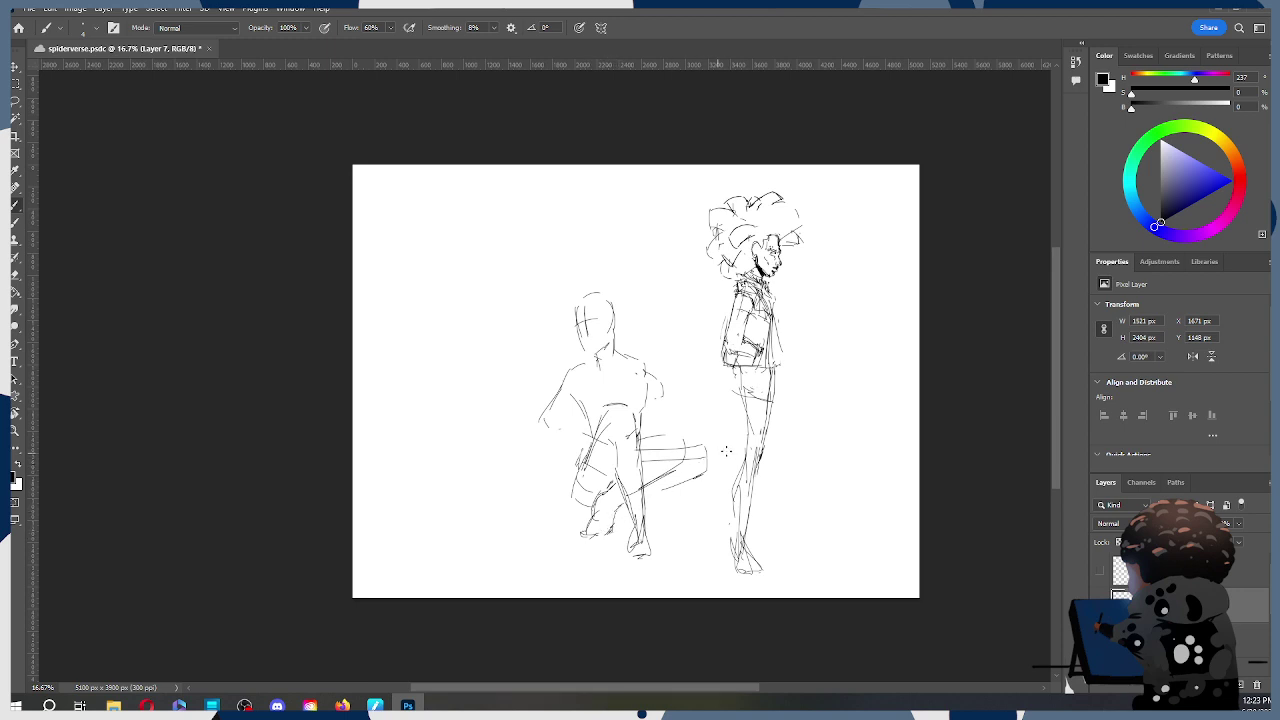
Step: Erase the extra thigh lines and upper arms, and redraw the crouching figure's hip and torso side
{"action": "key", "text": "e"}
{"action": "mouse_move", "coordinate": [654, 431]}
{"action": "left_mouse_down"}
{"action": "mouse_move", "coordinate": [643, 437]}
{"action": "mouse_move", "coordinate": [670, 437]}
{"action": "mouse_move", "coordinate": [656, 474]}
{"action": "mouse_move", "coordinate": [680, 466]}
{"action": "left_mouse_up"}
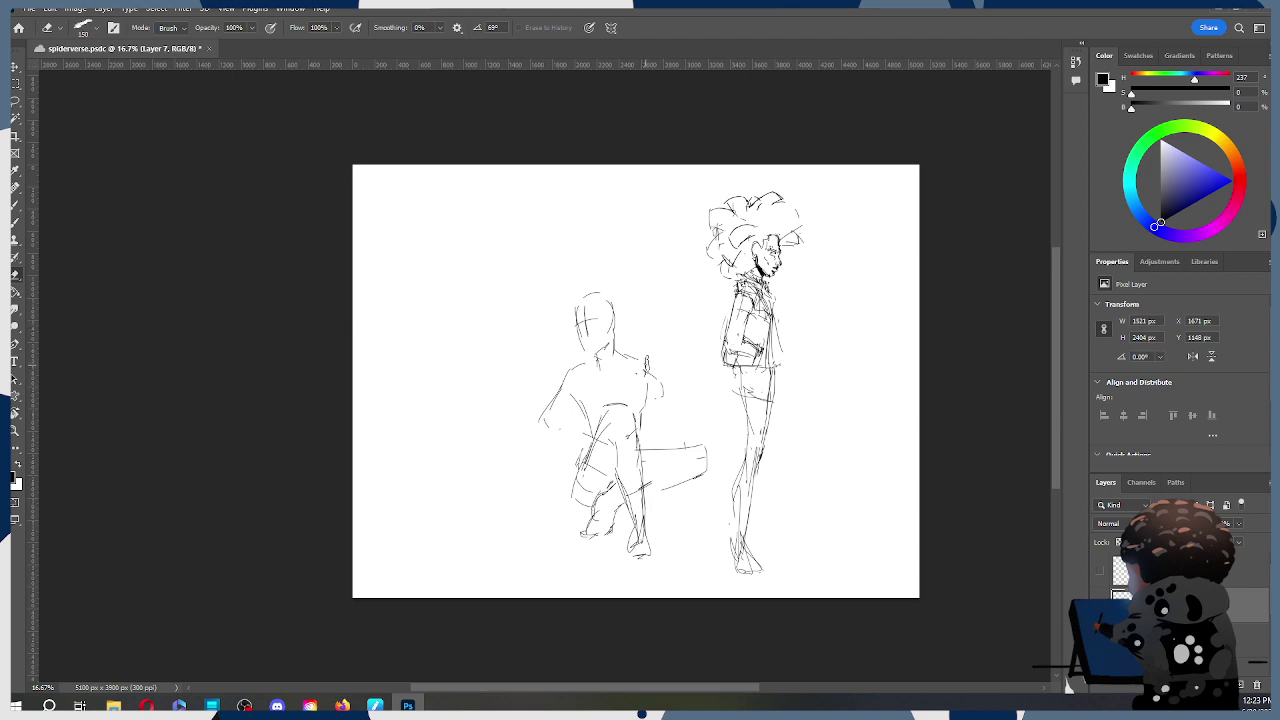
{"action": "mouse_move", "coordinate": [545, 423]}
{"action": "left_mouse_down"}
{"action": "mouse_move", "coordinate": [540, 400]}
{"action": "mouse_move", "coordinate": [575, 462]}
{"action": "left_mouse_up"}
{"action": "key", "text": "b"}
{"action": "left_click_drag", "start_coordinate": [579, 450], "coordinate": [584, 460]}
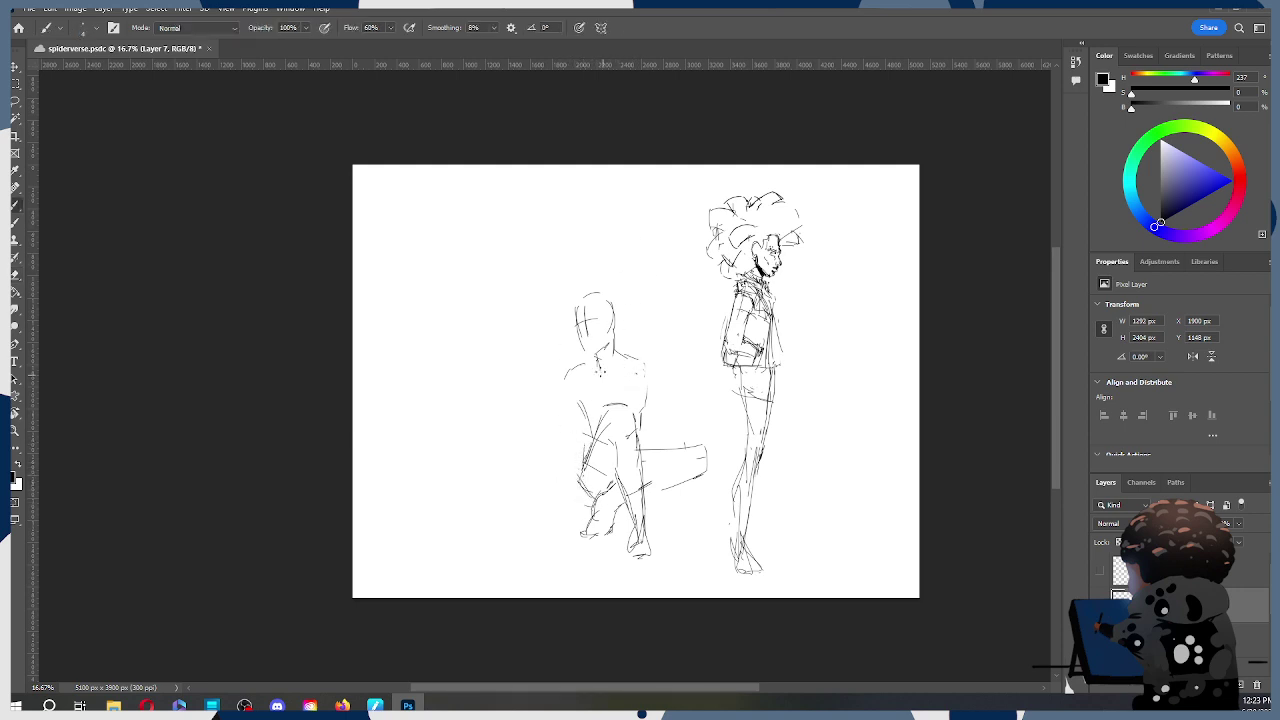
{"action": "left_click_drag", "start_coordinate": [590, 446], "coordinate": [580, 403]}
{"action": "key", "text": "ctrl+z"}
{"action": "left_click_drag", "start_coordinate": [592, 446], "coordinate": [580, 402]}
Step: Lower the lassoed head and upper torso slightly, and transform the whole crouching figure to a slightly smaller size
{"action": "key", "text": "l"}
{"action": "mouse_move", "coordinate": [665, 355]}
{"action": "left_mouse_down"}
{"action": "mouse_move", "coordinate": [663, 407]}
{"action": "mouse_move", "coordinate": [645, 422]}
{"action": "mouse_move", "coordinate": [609, 398]}
{"action": "mouse_move", "coordinate": [596, 441]}
{"action": "mouse_move", "coordinate": [544, 424]}
{"action": "mouse_move", "coordinate": [682, 274]}
{"action": "mouse_move", "coordinate": [643, 322]}
{"action": "left_mouse_up"}
{"action": "key", "text": "ctrl+t"}
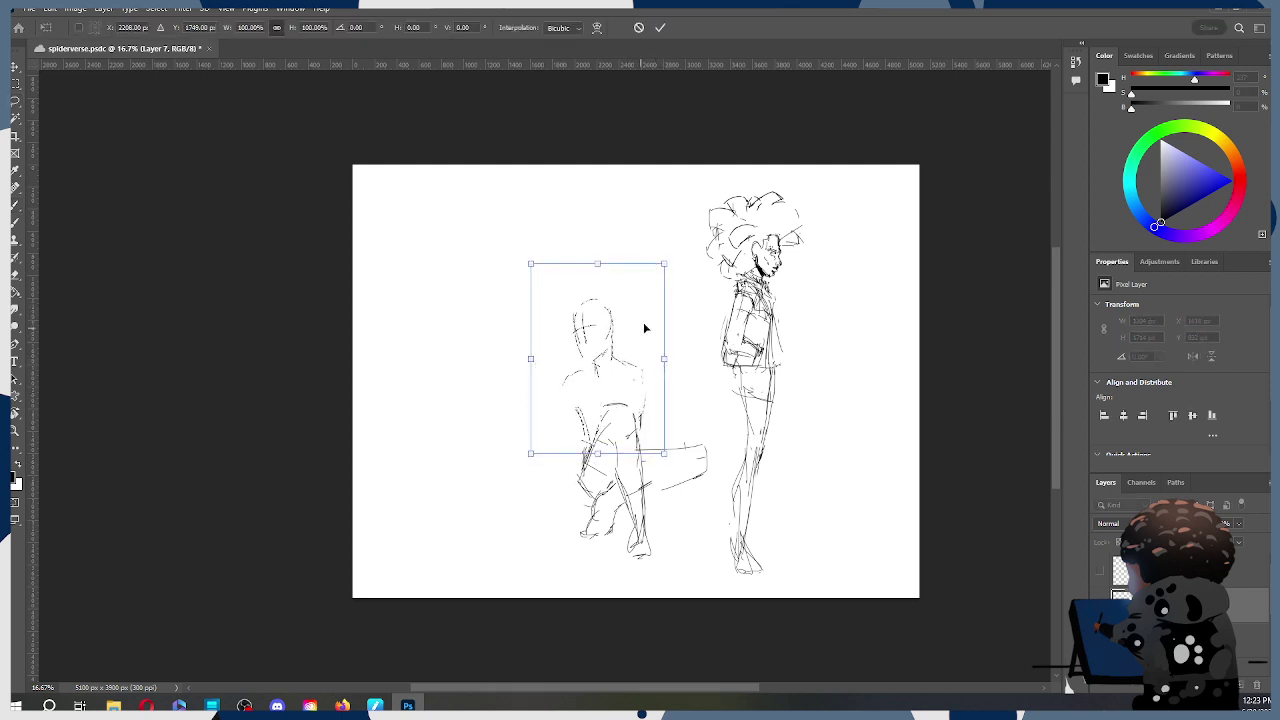
{"action": "left_click", "coordinate": [660, 27]}
{"action": "key", "text": "ctrl+t"}
{"action": "left_click_drag", "start_coordinate": [726, 269], "coordinate": [736, 275]}
{"action": "left_click_drag", "start_coordinate": [654, 447], "coordinate": [642, 446]}
{"action": "left_click", "coordinate": [660, 27]}
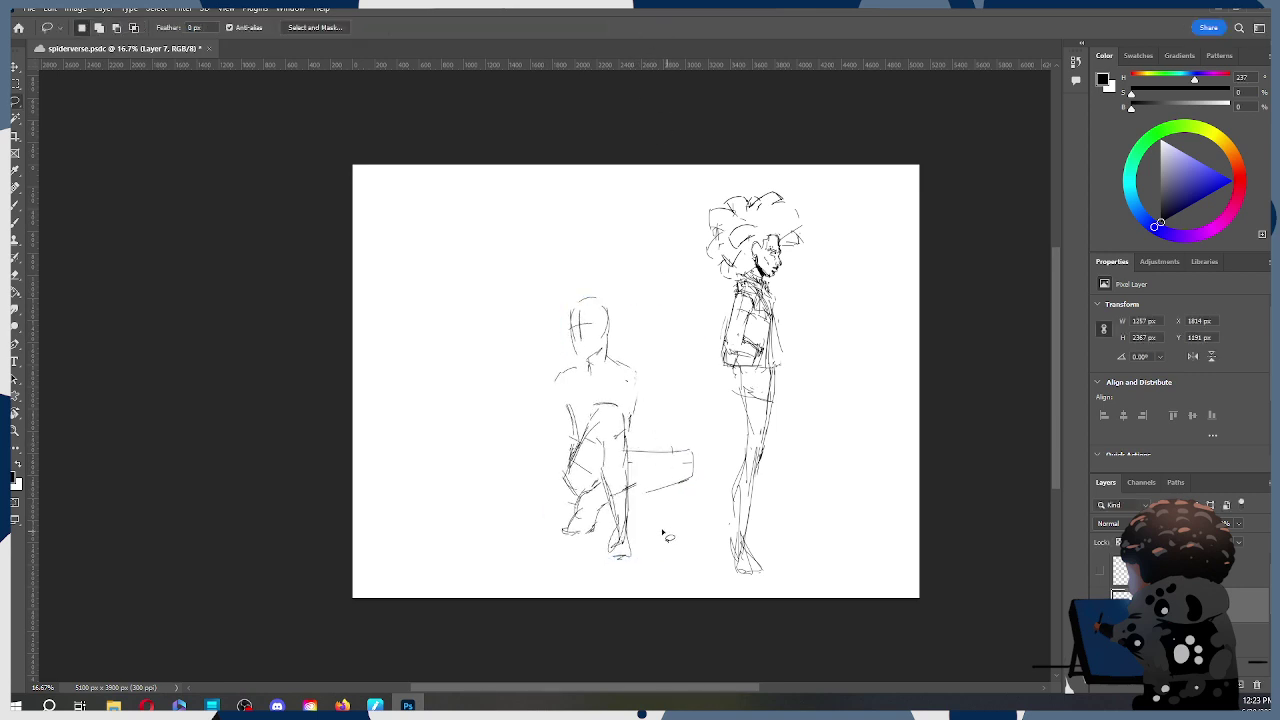
Step: Clean up stray marks around the crouching figure's rear foot and redraw its ankle and heel
{"action": "key", "text": "e"}
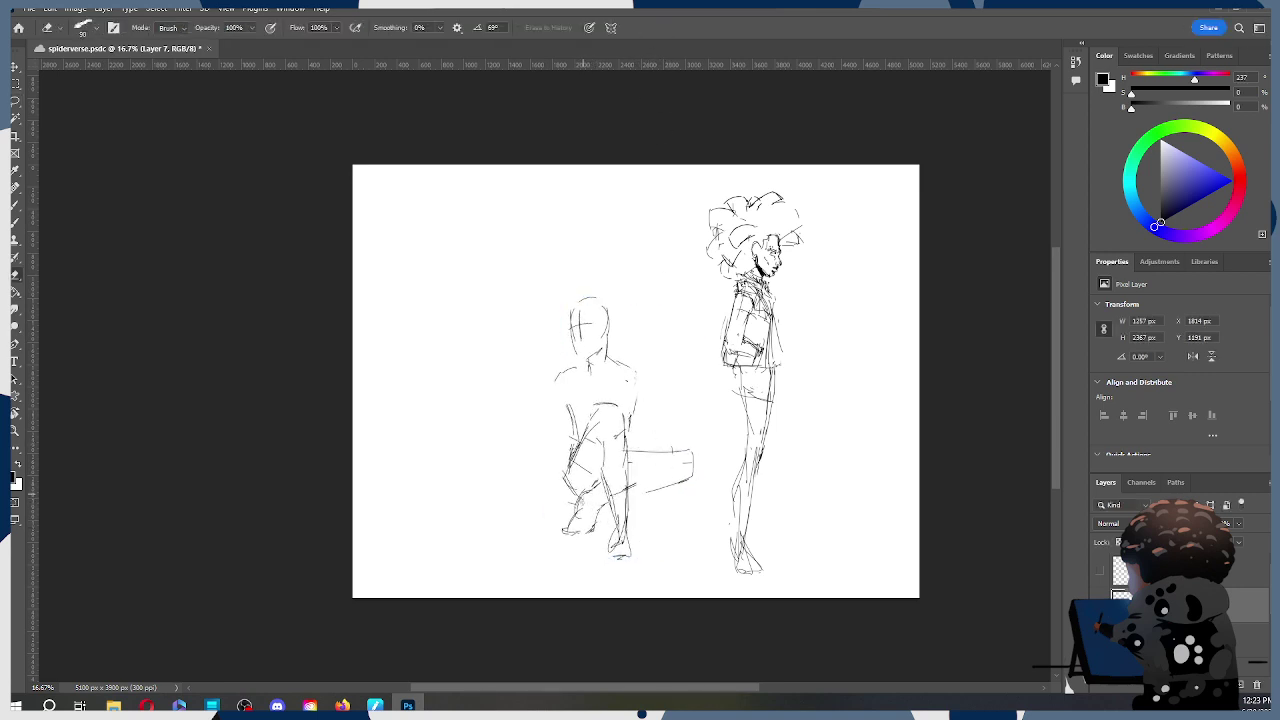
{"action": "left_click", "coordinate": [582, 517]}
{"action": "left_click", "coordinate": [622, 480]}
{"action": "key", "text": "b"}
{"action": "left_click_drag", "start_coordinate": [577, 513], "coordinate": [588, 504]}
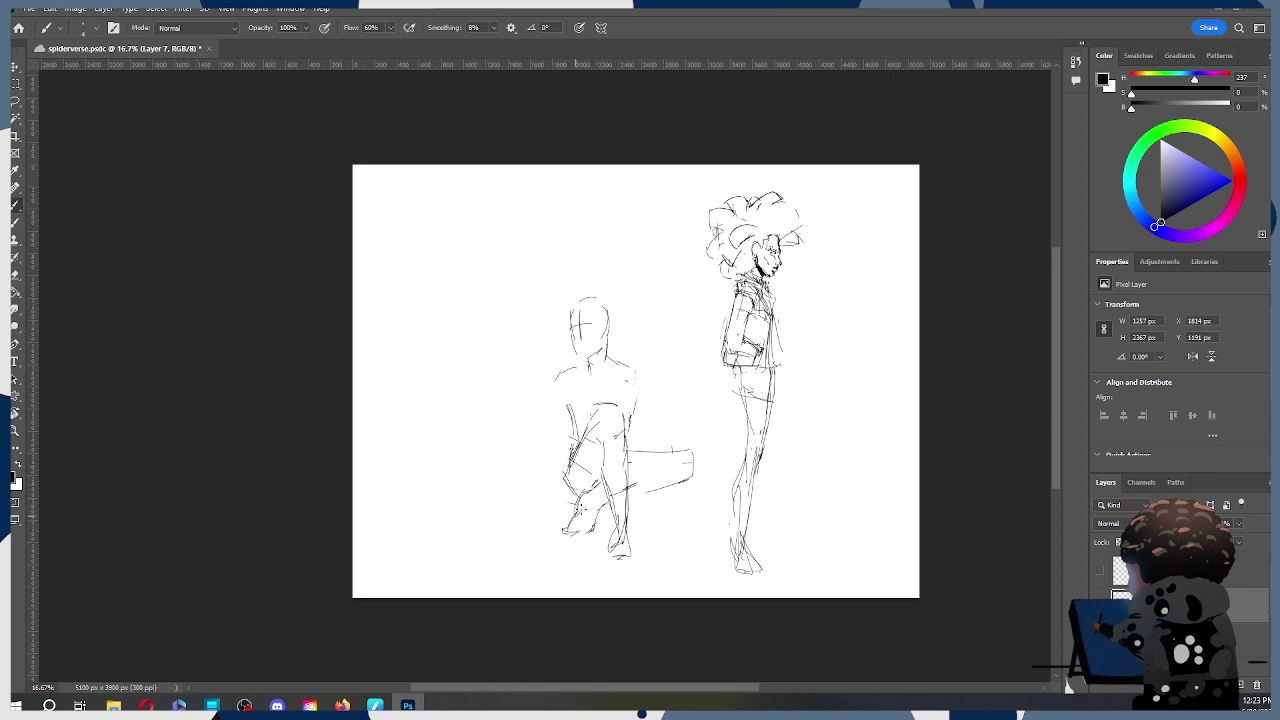
{"action": "left_click_drag", "start_coordinate": [576, 508], "coordinate": [592, 486]}
Step: Redraw the outward leg with a rounded knee and folded shin, and erase leftover lines at both knees
{"action": "left_click_drag", "start_coordinate": [598, 515], "coordinate": [698, 486]}
{"action": "left_click_drag", "start_coordinate": [674, 497], "coordinate": [697, 476]}
{"action": "left_click_drag", "start_coordinate": [628, 455], "coordinate": [691, 457]}
{"action": "mouse_move", "coordinate": [661, 468]}
{"action": "left_mouse_down"}
{"action": "mouse_move", "coordinate": [698, 454]}
{"action": "mouse_move", "coordinate": [652, 467]}
{"action": "mouse_move", "coordinate": [630, 488]}
{"action": "left_mouse_up"}
{"action": "key", "text": "e"}
{"action": "mouse_move", "coordinate": [697, 488]}
{"action": "left_mouse_down"}
{"action": "mouse_move", "coordinate": [679, 502]}
{"action": "mouse_move", "coordinate": [690, 475]}
{"action": "left_mouse_up"}
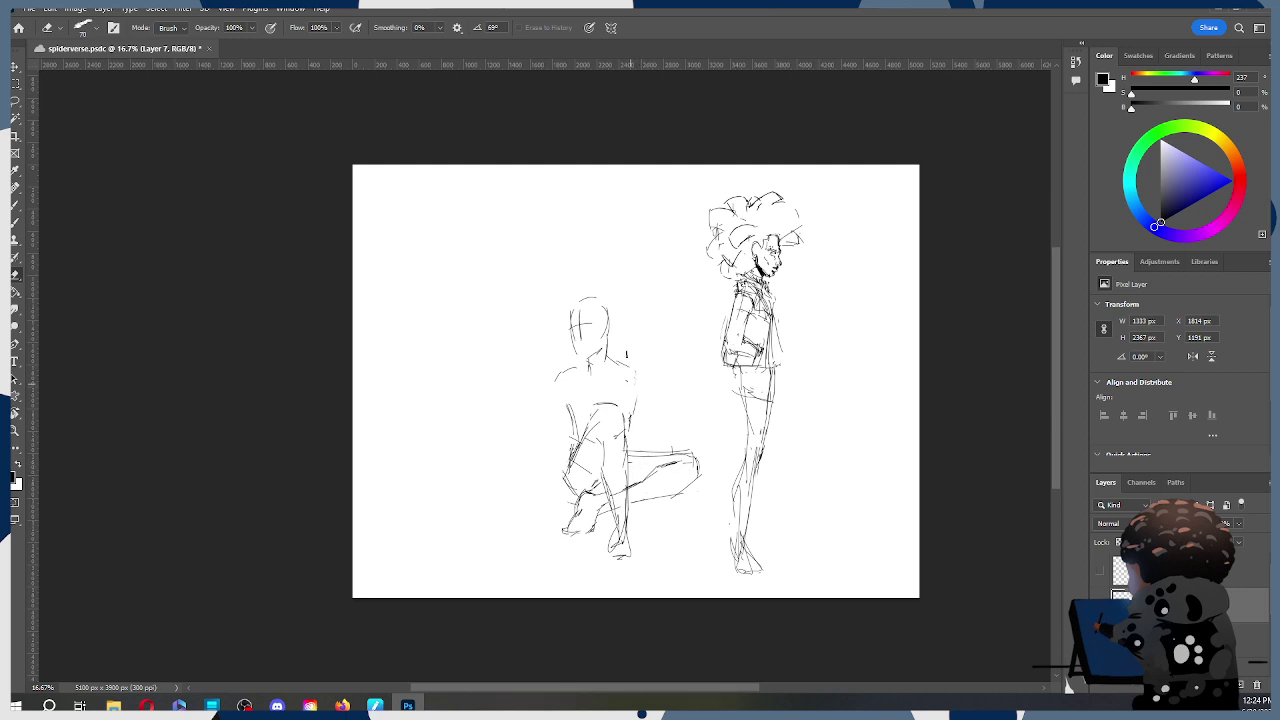
{"action": "left_click_drag", "start_coordinate": [600, 432], "coordinate": [572, 474]}
{"action": "key", "text": "b"}
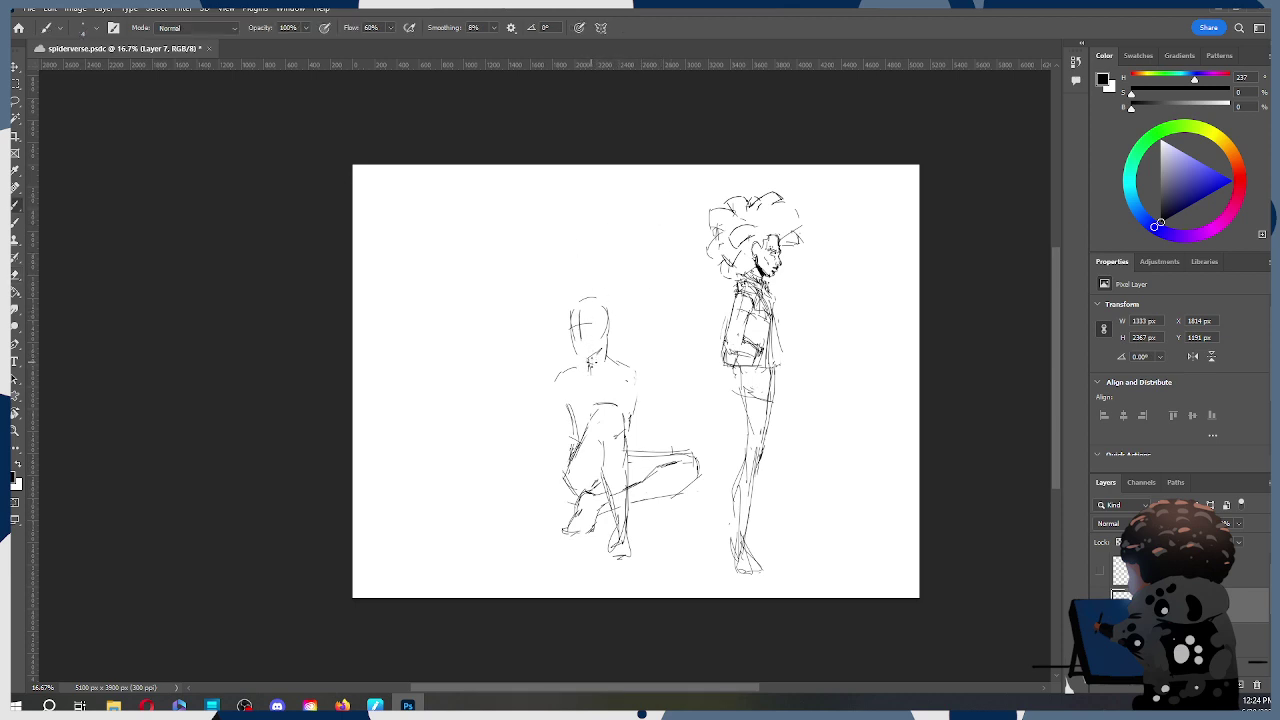
Step: Sketch the crouching figure's shoulder curves and torso side, undoing trial strokes
{"action": "left_click_drag", "start_coordinate": [552, 385], "coordinate": [566, 404]}
{"action": "mouse_move", "coordinate": [640, 385]}
{"action": "left_mouse_down"}
{"action": "mouse_move", "coordinate": [641, 411]}
{"action": "mouse_move", "coordinate": [656, 409]}
{"action": "left_mouse_up"}
{"action": "key", "text": "ctrl+z"}
{"action": "key", "text": "ctrl+z"}
{"action": "key", "text": "ctrl+z"}
{"action": "left_click_drag", "start_coordinate": [636, 404], "coordinate": [633, 411]}
Step: Erase the torso side line and the rough shoulder strokes on the side facing the standing figure
{"action": "key", "text": "e"}
{"action": "left_click_drag", "start_coordinate": [632, 412], "coordinate": [638, 398]}
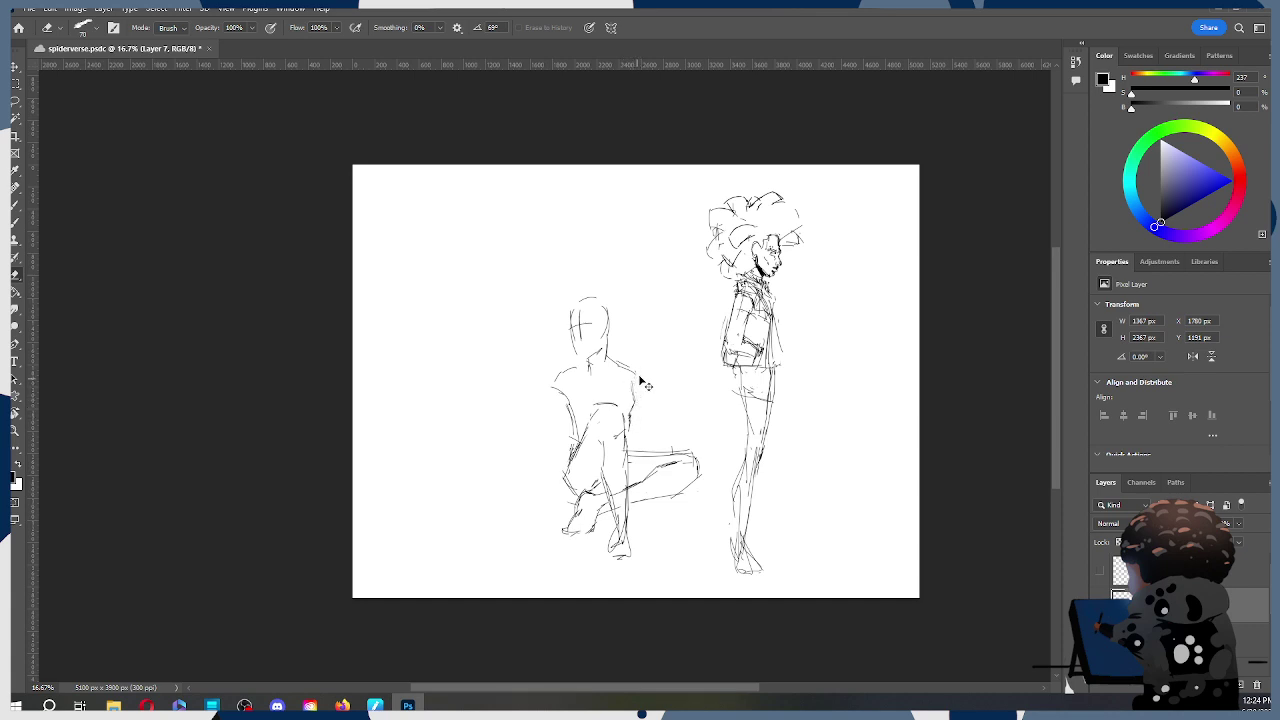
{"action": "left_click_drag", "start_coordinate": [632, 402], "coordinate": [630, 424]}
{"action": "left_click_drag", "start_coordinate": [631, 362], "coordinate": [617, 356]}
{"action": "key", "text": "b"}
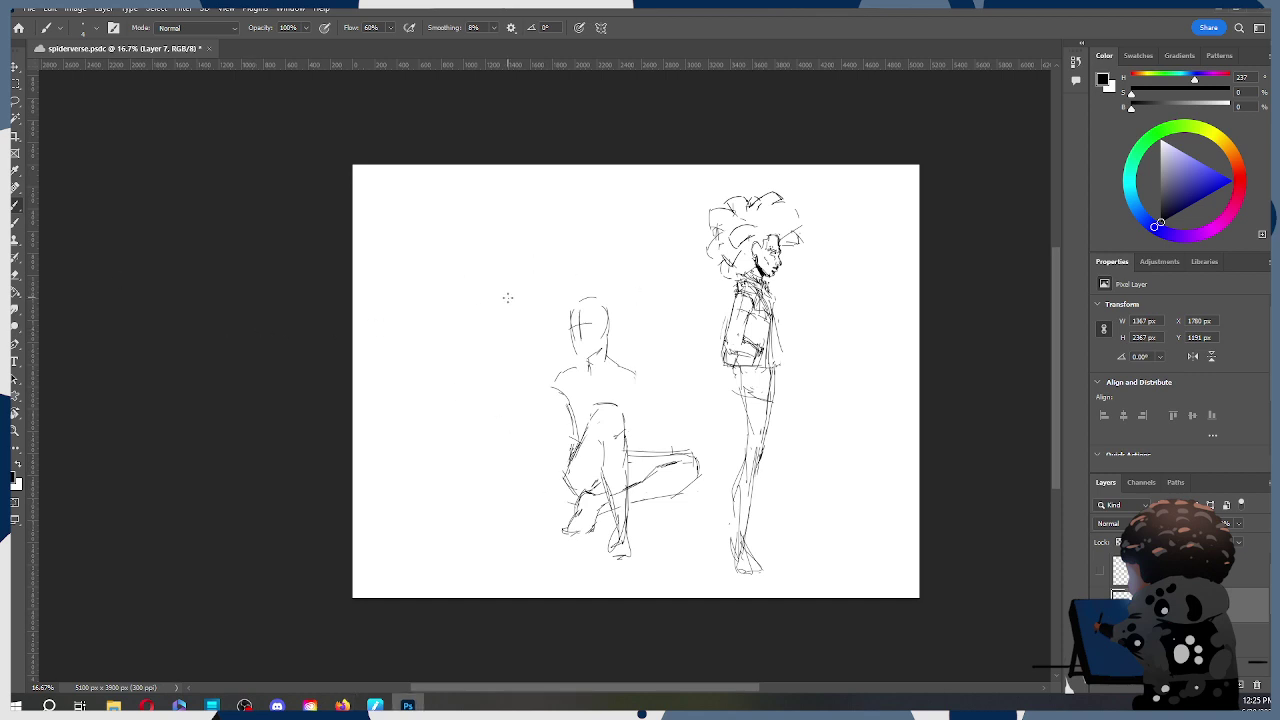
Step: Sketch the crouching figure's hairline and shoulder-length hair around the head and neck
{"action": "left_click_drag", "start_coordinate": [571, 317], "coordinate": [586, 314]}
{"action": "left_click_drag", "start_coordinate": [575, 310], "coordinate": [600, 303]}
{"action": "mouse_move", "coordinate": [588, 302]}
{"action": "left_mouse_down"}
{"action": "mouse_move", "coordinate": [607, 306]}
{"action": "mouse_move", "coordinate": [613, 346]}
{"action": "left_mouse_up"}
{"action": "left_click_drag", "start_coordinate": [609, 356], "coordinate": [615, 371]}
{"action": "key", "text": "ctrl+z"}
{"action": "left_click_drag", "start_coordinate": [602, 354], "coordinate": [609, 371]}
{"action": "left_click_drag", "start_coordinate": [575, 344], "coordinate": [582, 358]}
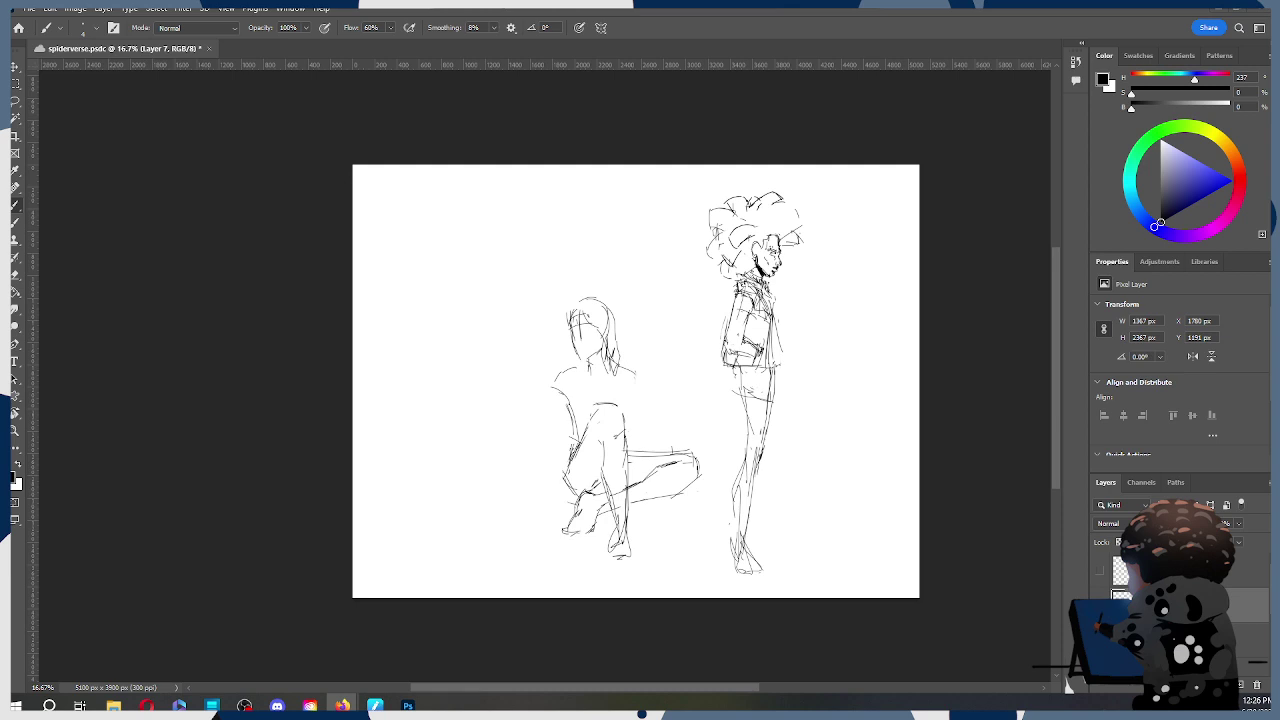
{"action": "left_click", "coordinate": [739, 408]}
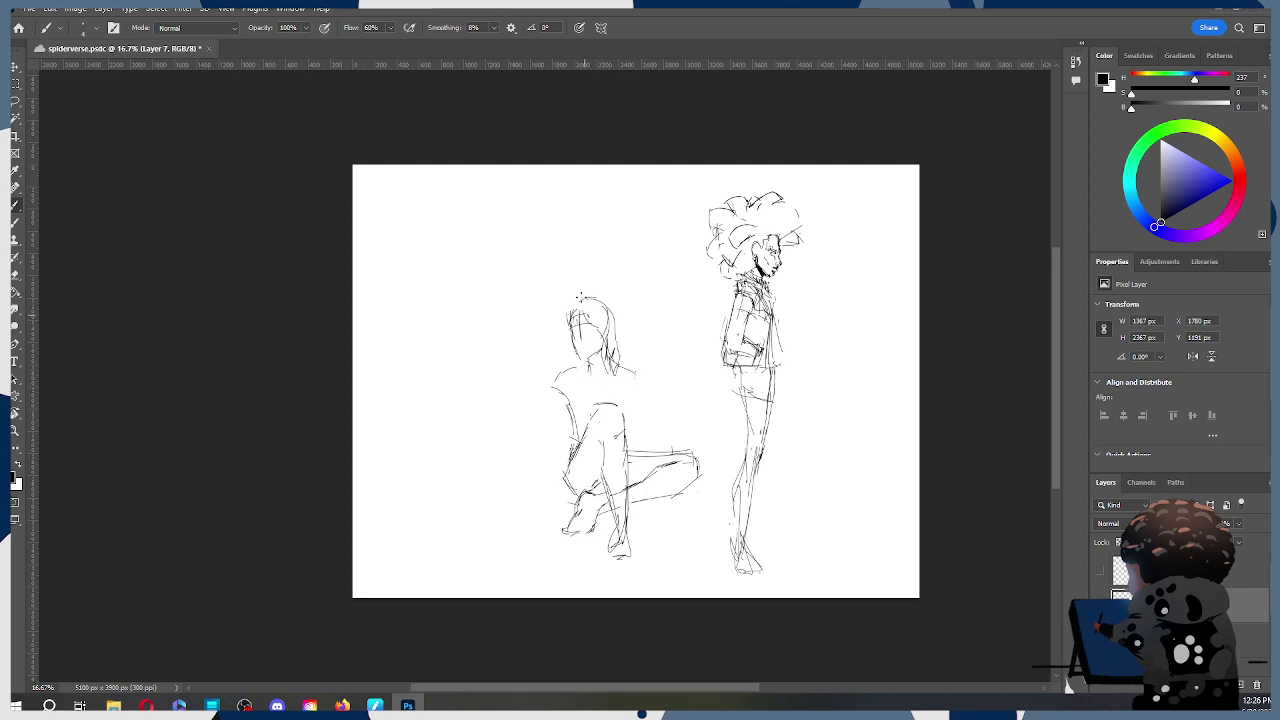
{"action": "left_click_drag", "start_coordinate": [610, 348], "coordinate": [626, 378]}
Step: Delete the entire crouching figure with a lasso selection, and clear the selection
{"action": "key", "text": "l"}
{"action": "mouse_move", "coordinate": [624, 258]}
{"action": "left_mouse_down"}
{"action": "mouse_move", "coordinate": [491, 450]}
{"action": "mouse_move", "coordinate": [692, 535]}
{"action": "mouse_move", "coordinate": [612, 232]}
{"action": "left_mouse_up"}
{"action": "key", "text": "Delete"}
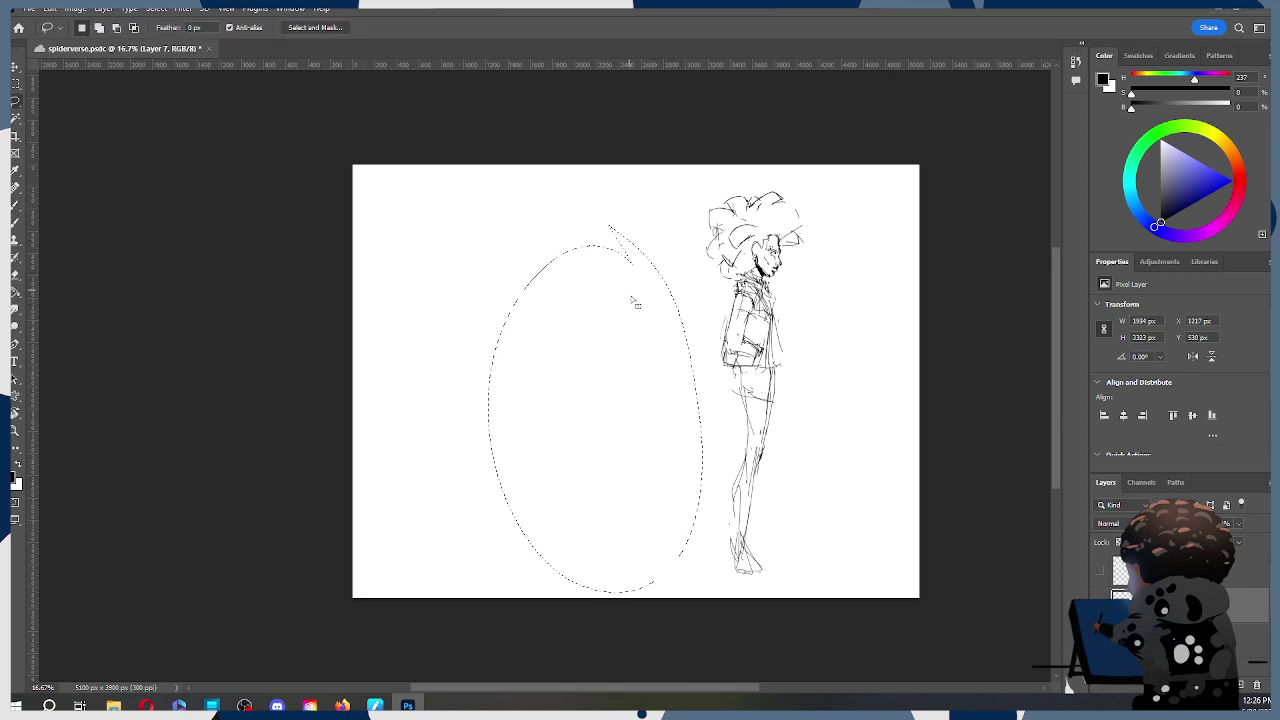
{"action": "left_click", "coordinate": [728, 410]}
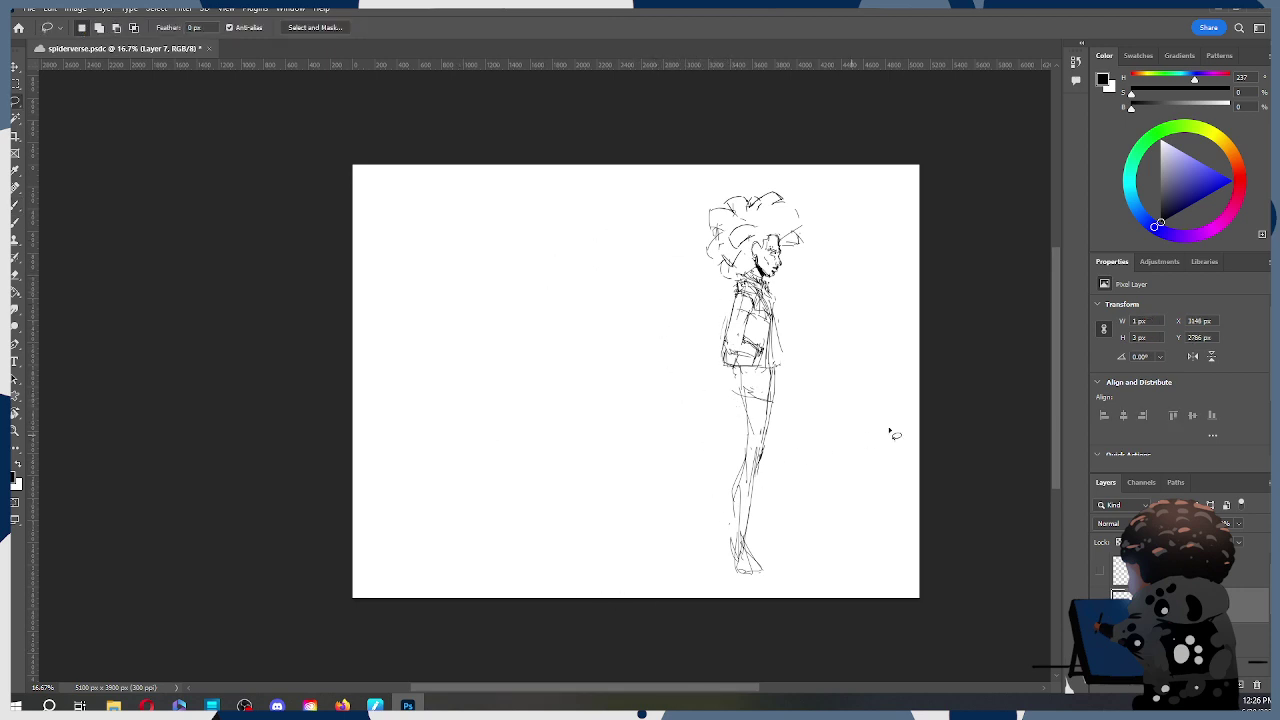
Step: Handwrite "BrB" in the empty area beside the side-view figure and save the document
{"action": "key", "text": "b"}
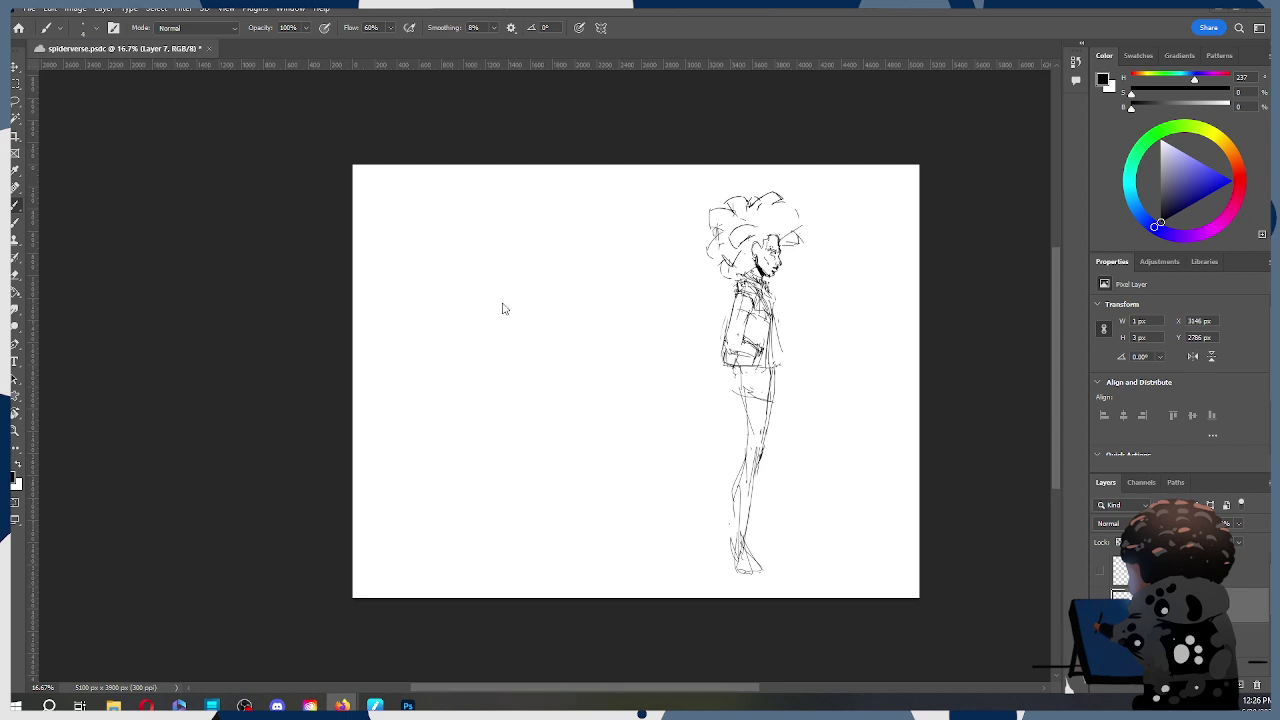
{"action": "mouse_move", "coordinate": [495, 297]}
{"action": "left_mouse_down"}
{"action": "mouse_move", "coordinate": [509, 349]}
{"action": "mouse_move", "coordinate": [546, 296]}
{"action": "mouse_move", "coordinate": [553, 320]}
{"action": "left_mouse_up"}
{"action": "left_click_drag", "start_coordinate": [548, 276], "coordinate": [555, 322]}
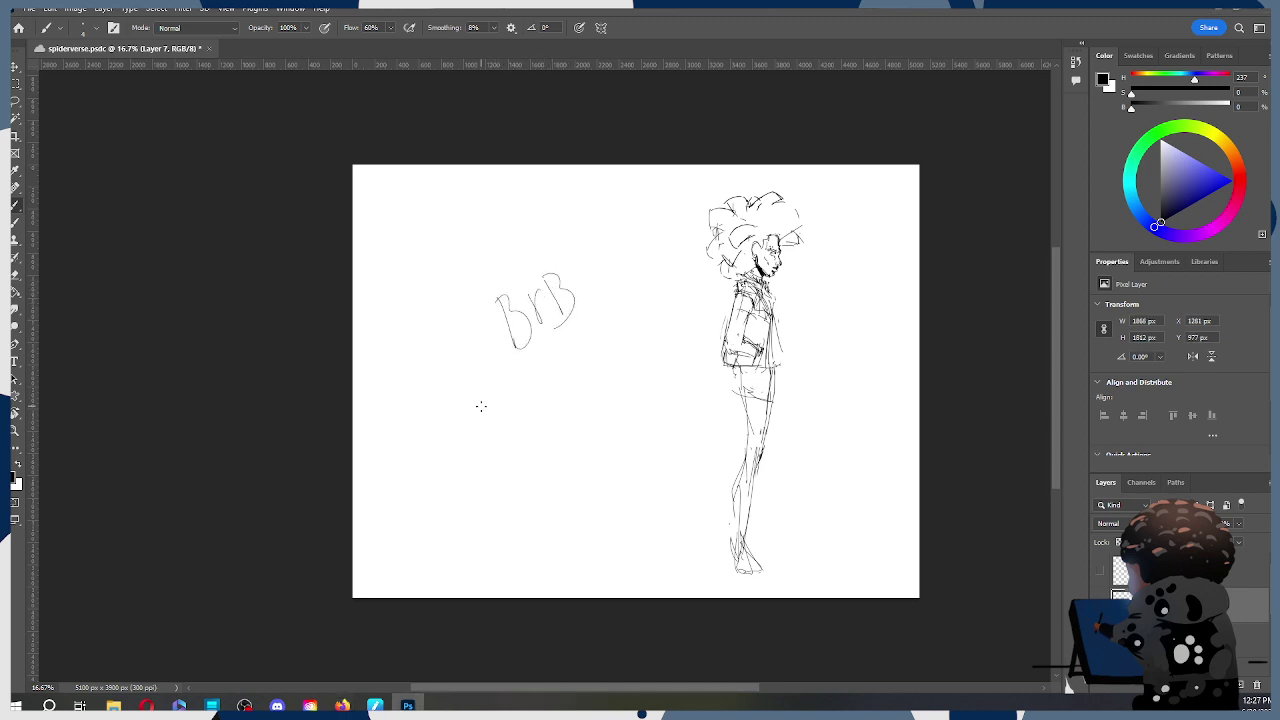
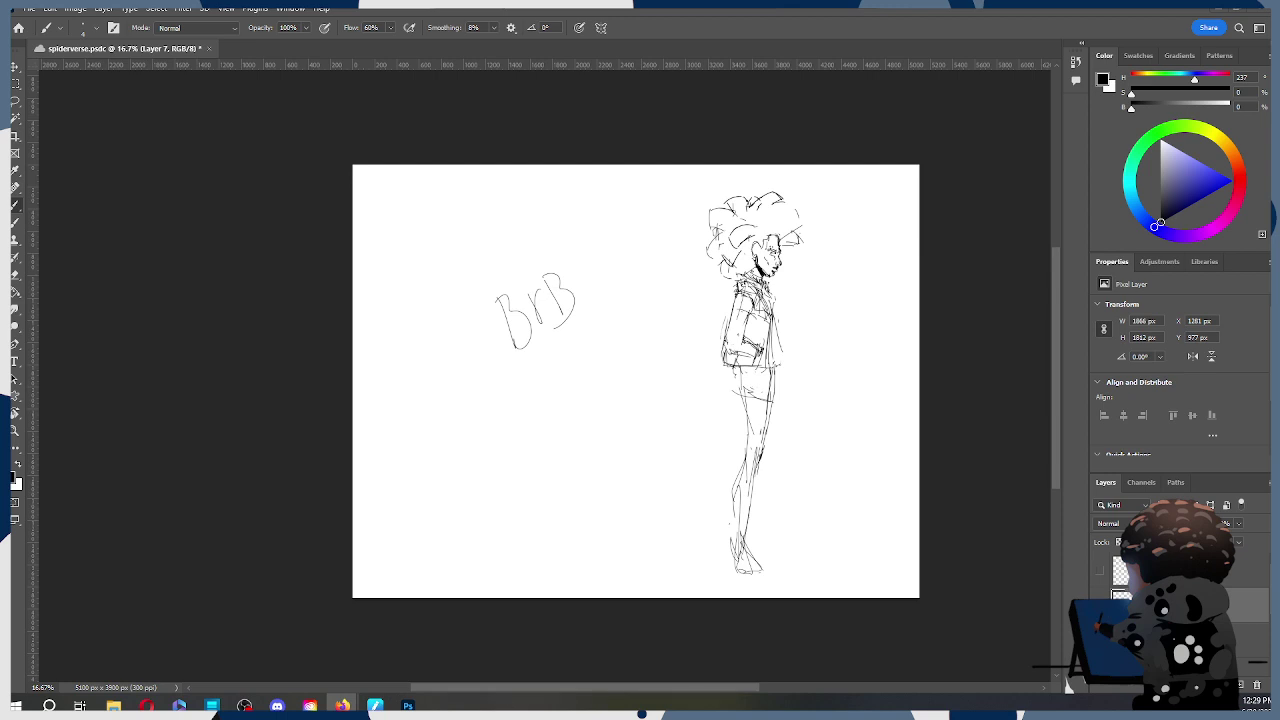
{"action": "key", "text": "ctrl+s"}
Step: Undo the "BrB" lettering and show the hidden standing front-view character again
{"action": "left_click", "coordinate": [529, 290]}
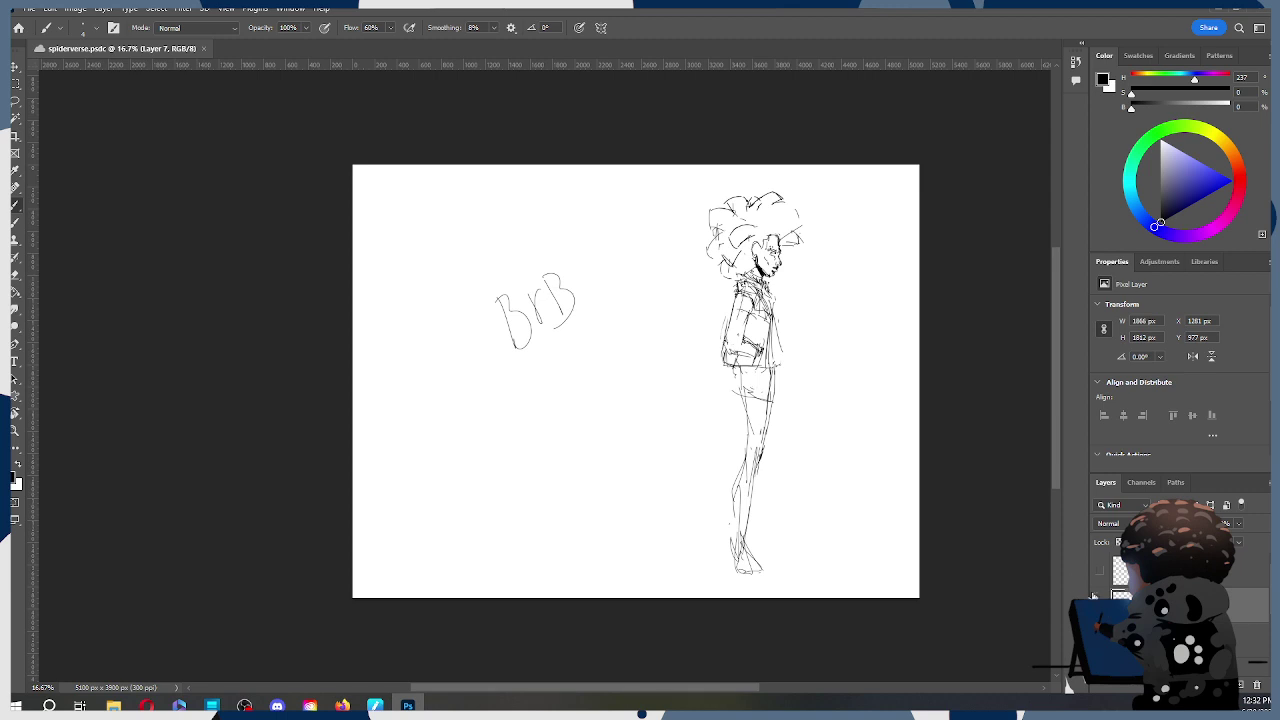
{"action": "key", "text": "ctrl+z"}
{"action": "key", "text": "ctrl+z"}
{"action": "key", "text": "ctrl+z"}
{"action": "key", "text": "ctrl+z"}
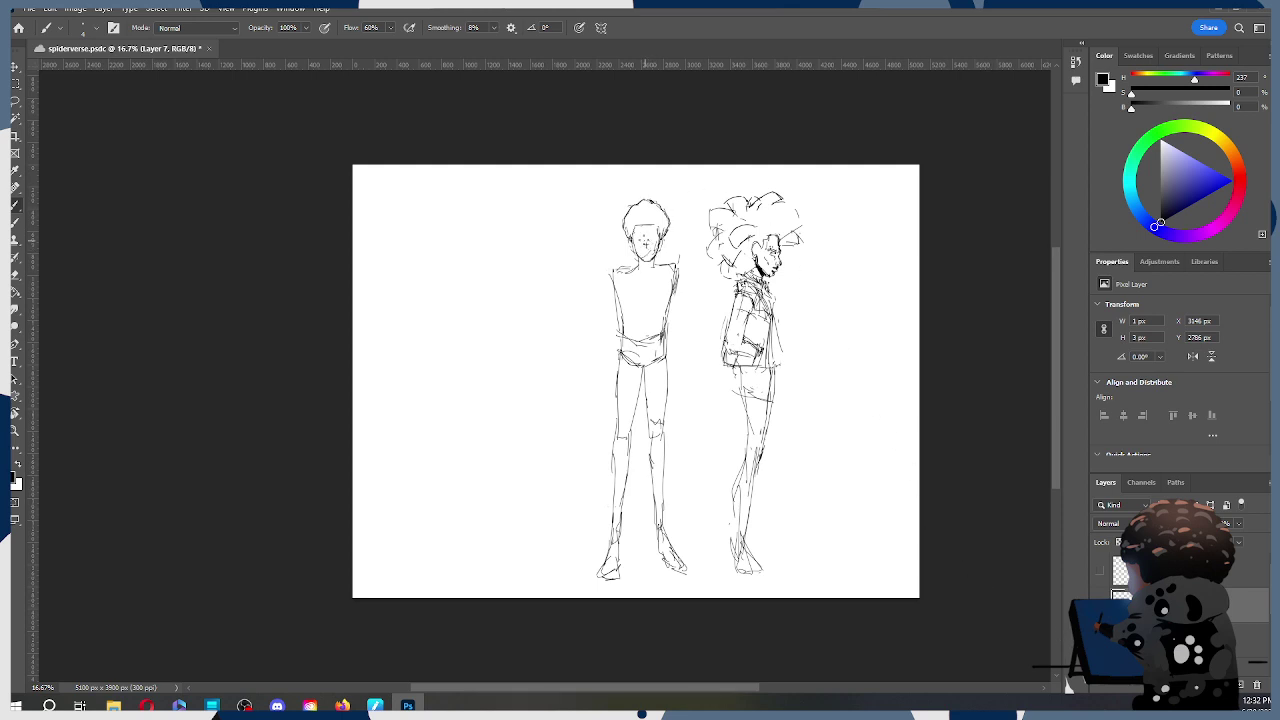
Step: Redraw the front-view figure's torso sides on Layer 4, tapering from wider shoulders down to the waist
{"action": "key", "text": "z"}
{"action": "left_click", "coordinate": [650, 238]}
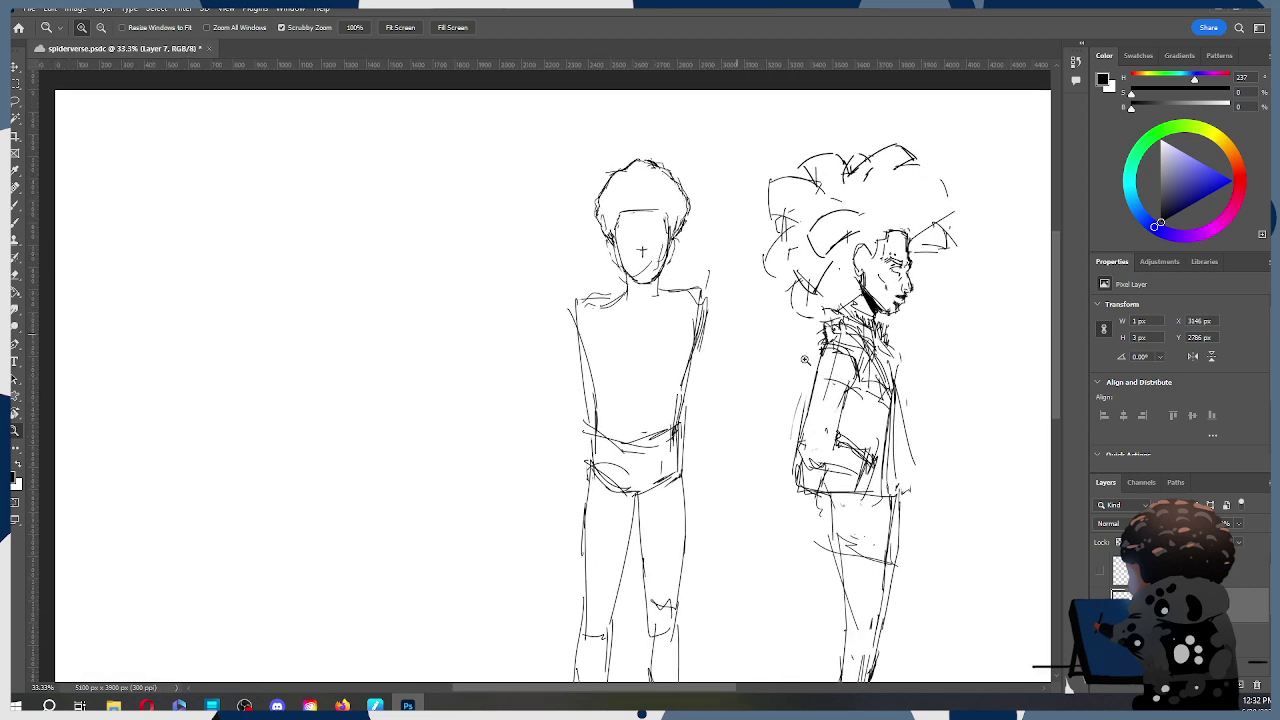
{"action": "left_click", "coordinate": [1241, 598]}
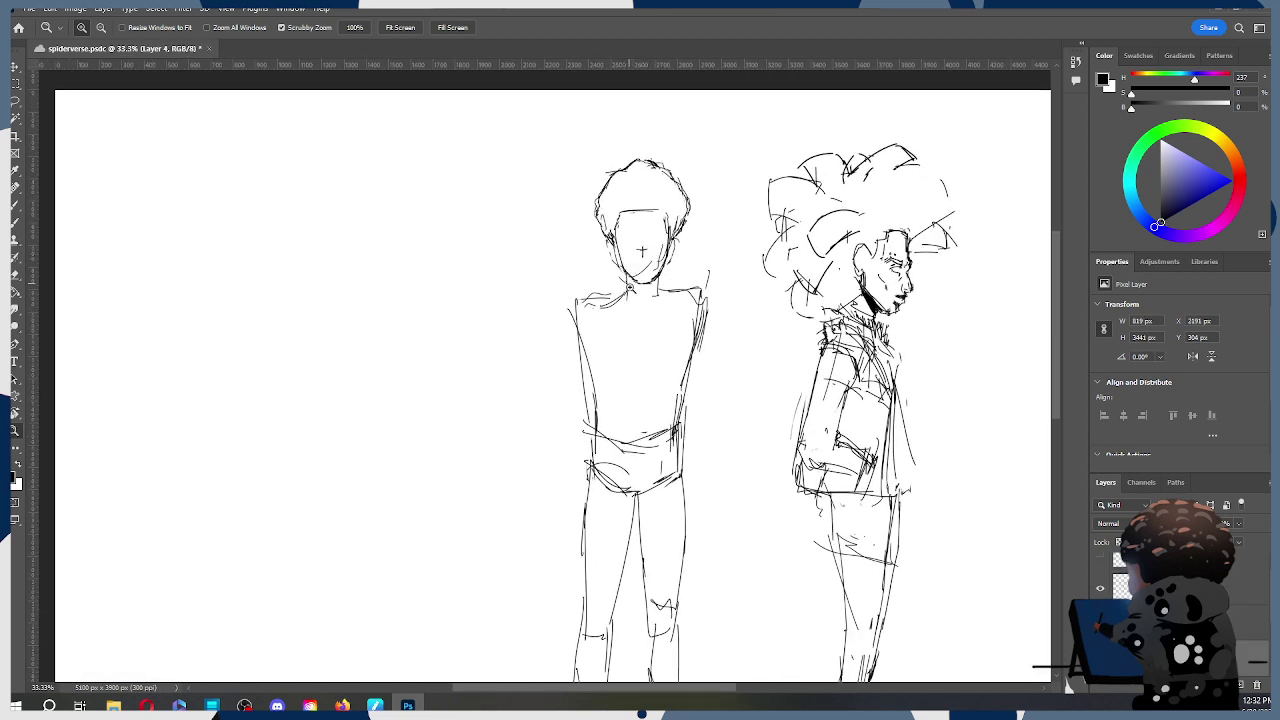
{"action": "key", "text": "b"}
{"action": "mouse_move", "coordinate": [586, 302]}
{"action": "left_mouse_down"}
{"action": "mouse_move", "coordinate": [552, 300]}
{"action": "mouse_move", "coordinate": [585, 392]}
{"action": "left_mouse_up"}
{"action": "left_click_drag", "start_coordinate": [561, 325], "coordinate": [591, 400]}
{"action": "key", "text": "ctrl+z"}
{"action": "key", "text": "ctrl+z"}
{"action": "left_click_drag", "start_coordinate": [565, 303], "coordinate": [586, 370]}
{"action": "key", "text": "ctrl+z"}
{"action": "left_click_drag", "start_coordinate": [559, 305], "coordinate": [600, 410]}
{"action": "mouse_move", "coordinate": [688, 292]}
{"action": "left_mouse_down"}
{"action": "mouse_move", "coordinate": [709, 294]}
{"action": "mouse_move", "coordinate": [709, 324]}
{"action": "mouse_move", "coordinate": [676, 416]}
{"action": "left_mouse_up"}
{"action": "left_click_drag", "start_coordinate": [700, 349], "coordinate": [686, 378]}
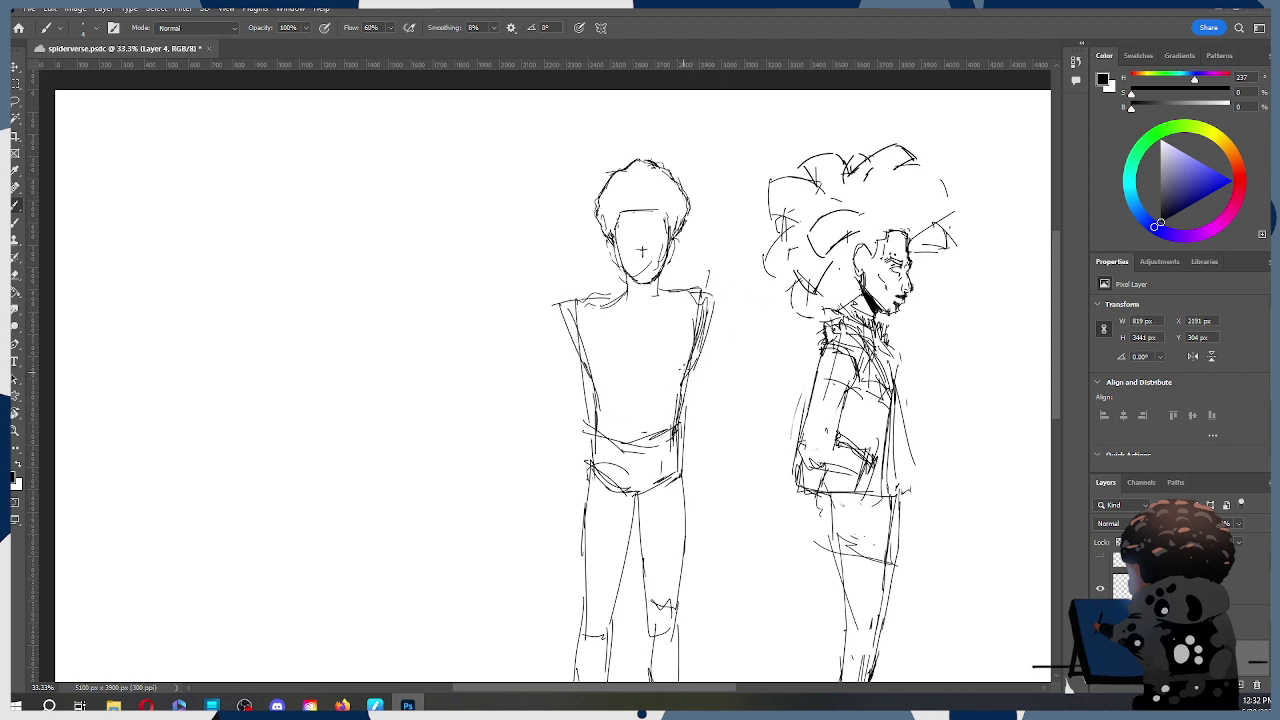
Step: Erase the old torso lines inside the front-view figure's new, wider outline
{"action": "key", "text": "e"}
{"action": "left_click_drag", "start_coordinate": [575, 323], "coordinate": [590, 372]}
{"action": "key", "text": "["}
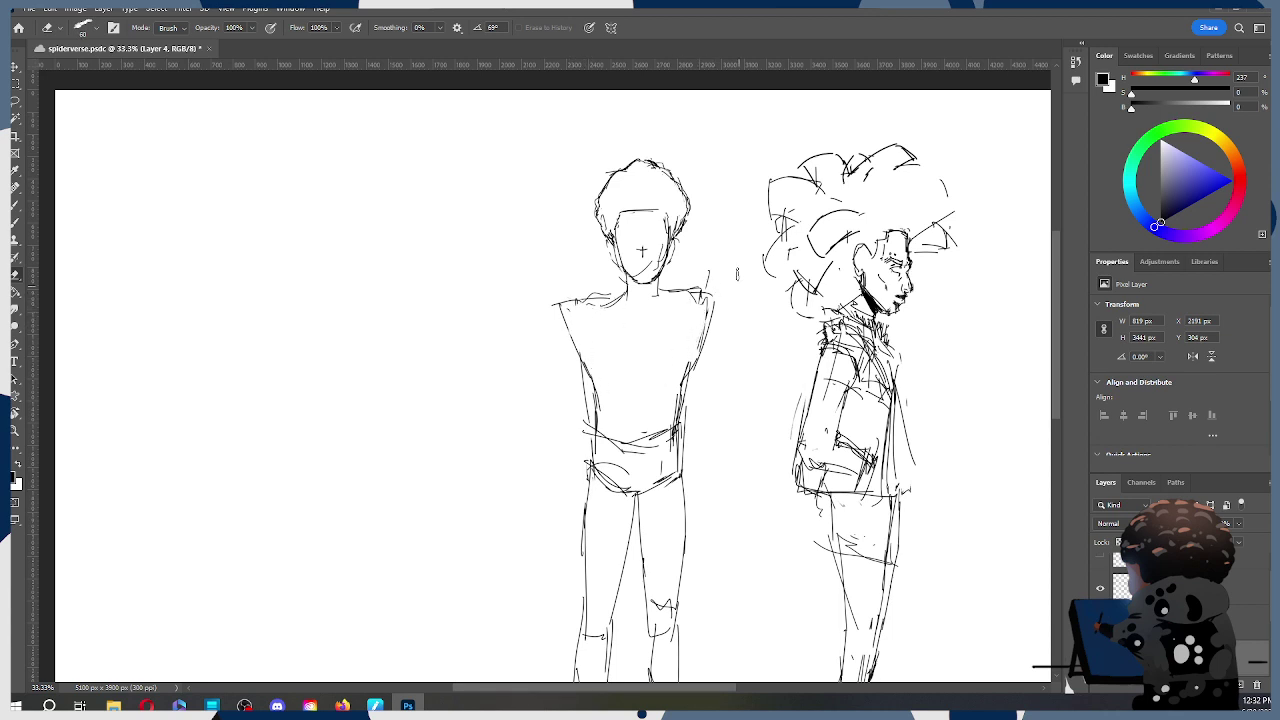
Step: Sketch rounded shoulders and the start of both upper arms on the front-view figure
{"action": "key", "text": "b"}
{"action": "key", "text": "b"}
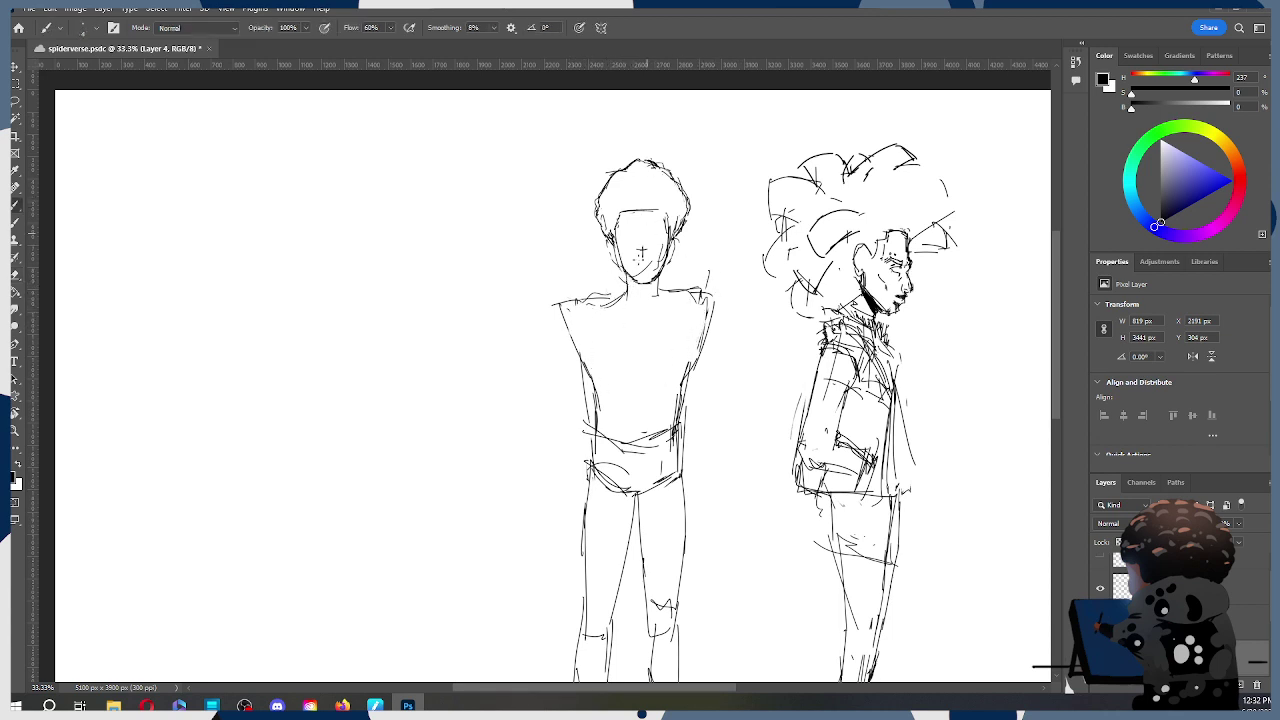
{"action": "left_click_drag", "start_coordinate": [577, 300], "coordinate": [572, 357]}
{"action": "mouse_move", "coordinate": [572, 303]}
{"action": "left_mouse_down"}
{"action": "mouse_move", "coordinate": [556, 318]}
{"action": "mouse_move", "coordinate": [558, 348]}
{"action": "left_mouse_up"}
{"action": "mouse_move", "coordinate": [703, 299]}
{"action": "left_mouse_down"}
{"action": "mouse_move", "coordinate": [705, 337]}
{"action": "mouse_move", "coordinate": [718, 314]}
{"action": "mouse_move", "coordinate": [719, 345]}
{"action": "left_mouse_up"}
{"action": "left_click_drag", "start_coordinate": [556, 326], "coordinate": [539, 405]}
{"action": "key", "text": "ctrl+z"}
{"action": "mouse_move", "coordinate": [666, 298]}
{"action": "left_mouse_down"}
{"action": "mouse_move", "coordinate": [704, 290]}
{"action": "mouse_move", "coordinate": [713, 340]}
{"action": "left_mouse_up"}
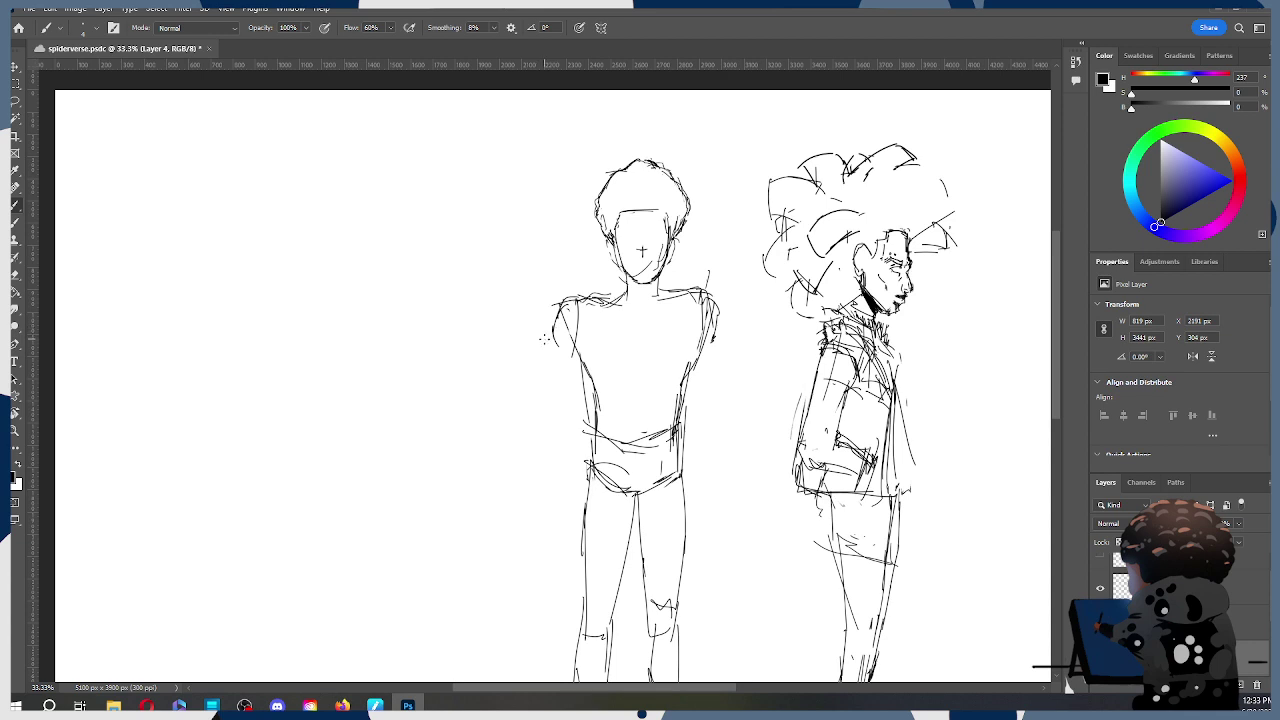
Step: Undo the rounded shoulder and upper-arm strokes on the front-view figure
{"action": "key", "text": "ctrl+z"}
{"action": "key", "text": "ctrl+z"}
{"action": "key", "text": "ctrl+z"}
{"action": "key", "text": "ctrl+z"}
{"action": "key", "text": "ctrl+z"}
{"action": "key", "text": "ctrl+z"}
{"action": "key", "text": "ctrl+z"}
Step: Reinforce the front-view figure's torso edge from the left shoulder down toward the ribs
{"action": "key", "text": "z"}
{"action": "left_click", "coordinate": [668, 298], "text": "alt"}
{"action": "left_click", "coordinate": [668, 298], "text": "alt"}
{"action": "left_click", "coordinate": [667, 259]}
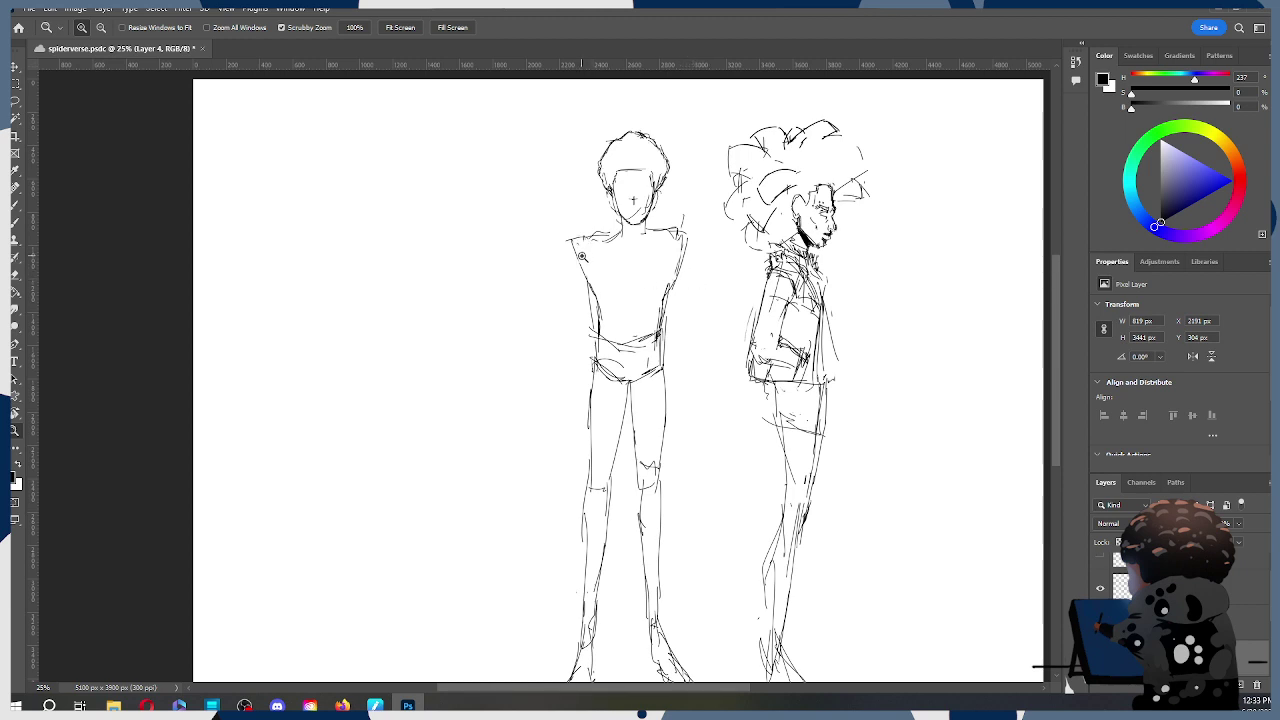
{"action": "key", "text": "b"}
{"action": "left_click_drag", "start_coordinate": [576, 237], "coordinate": [590, 287]}
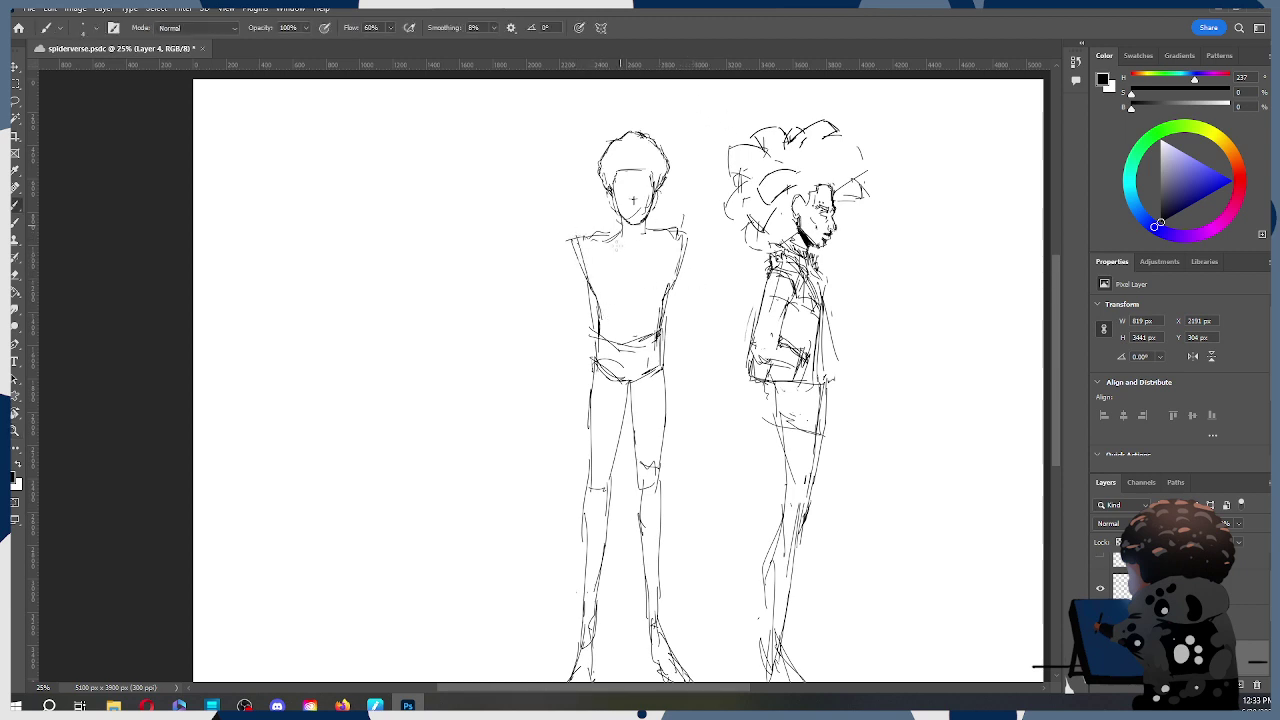
Step: Erase the waist and hip lines and stray arm marks from the front-view figure, and draw a center line down its torso
{"action": "key", "text": "e"}
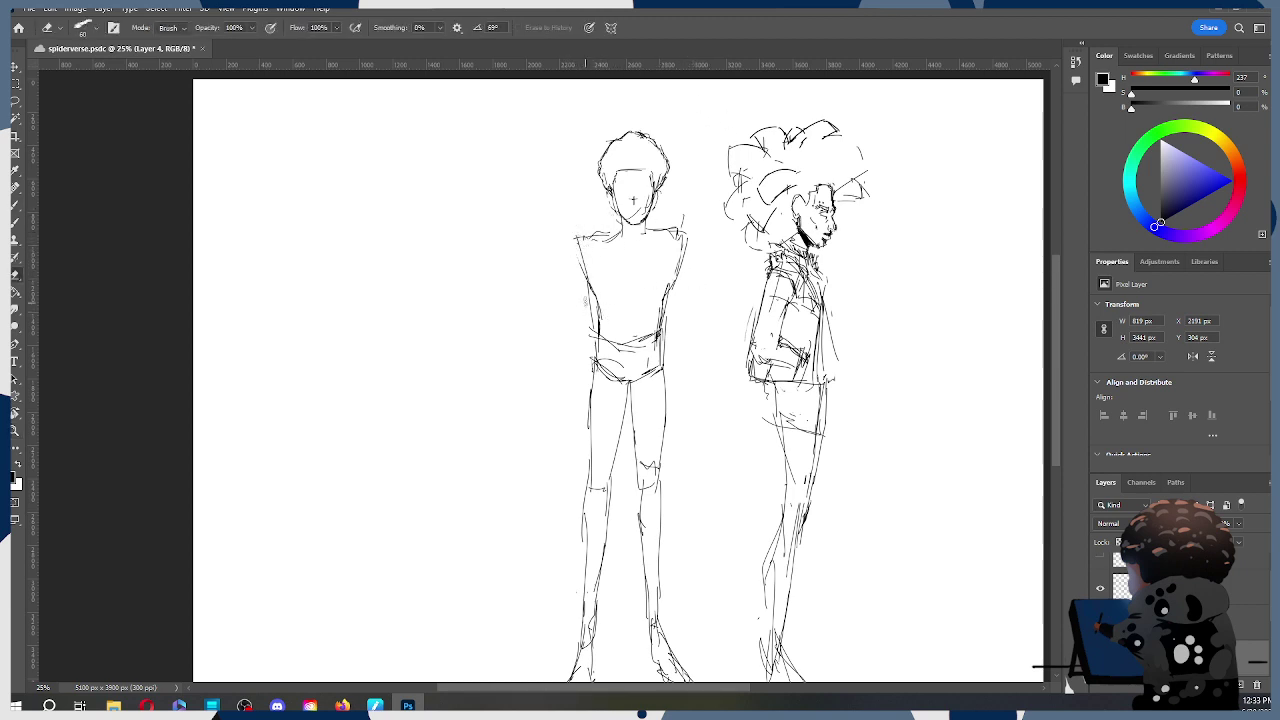
{"action": "left_click_drag", "start_coordinate": [583, 290], "coordinate": [587, 318]}
{"action": "scroll", "coordinate": [618, 370], "scroll_direction": "down", "scroll_amount": 3}
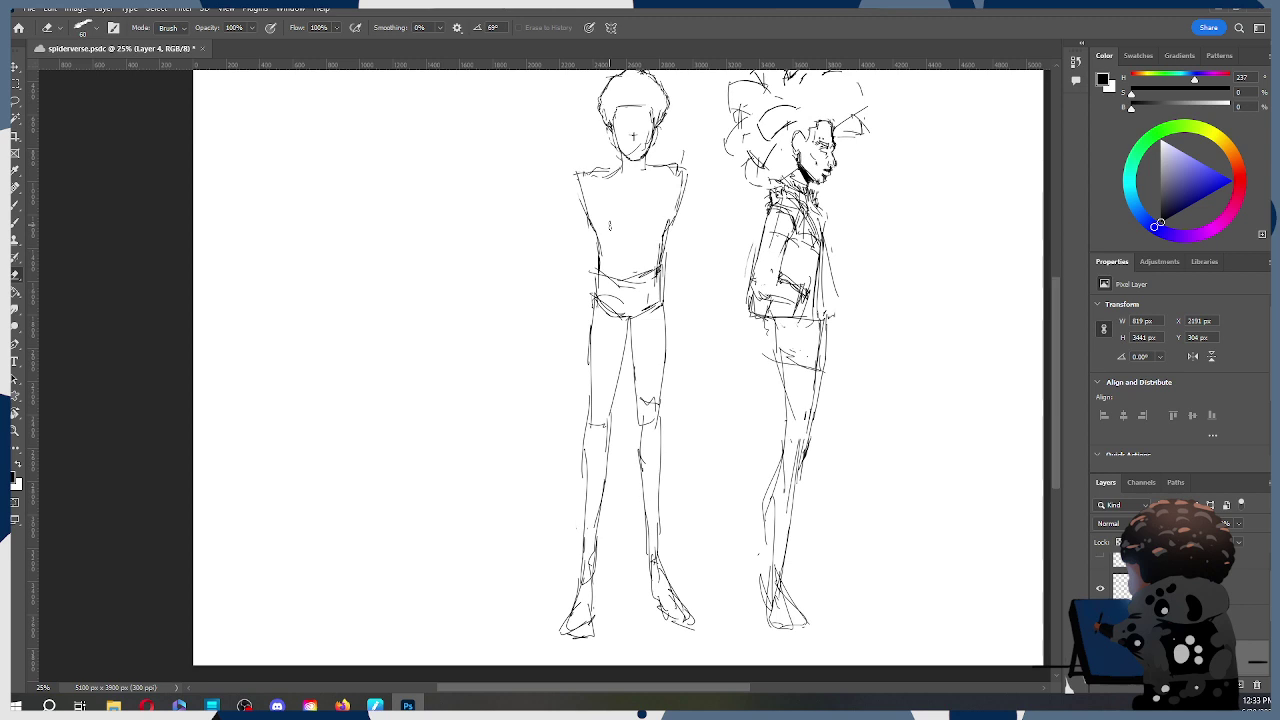
{"action": "left_click_drag", "start_coordinate": [610, 230], "coordinate": [611, 217]}
{"action": "mouse_move", "coordinate": [604, 250]}
{"action": "left_mouse_down"}
{"action": "mouse_move", "coordinate": [604, 310]}
{"action": "mouse_move", "coordinate": [620, 282]}
{"action": "mouse_move", "coordinate": [637, 316]}
{"action": "mouse_move", "coordinate": [651, 266]}
{"action": "left_mouse_up"}
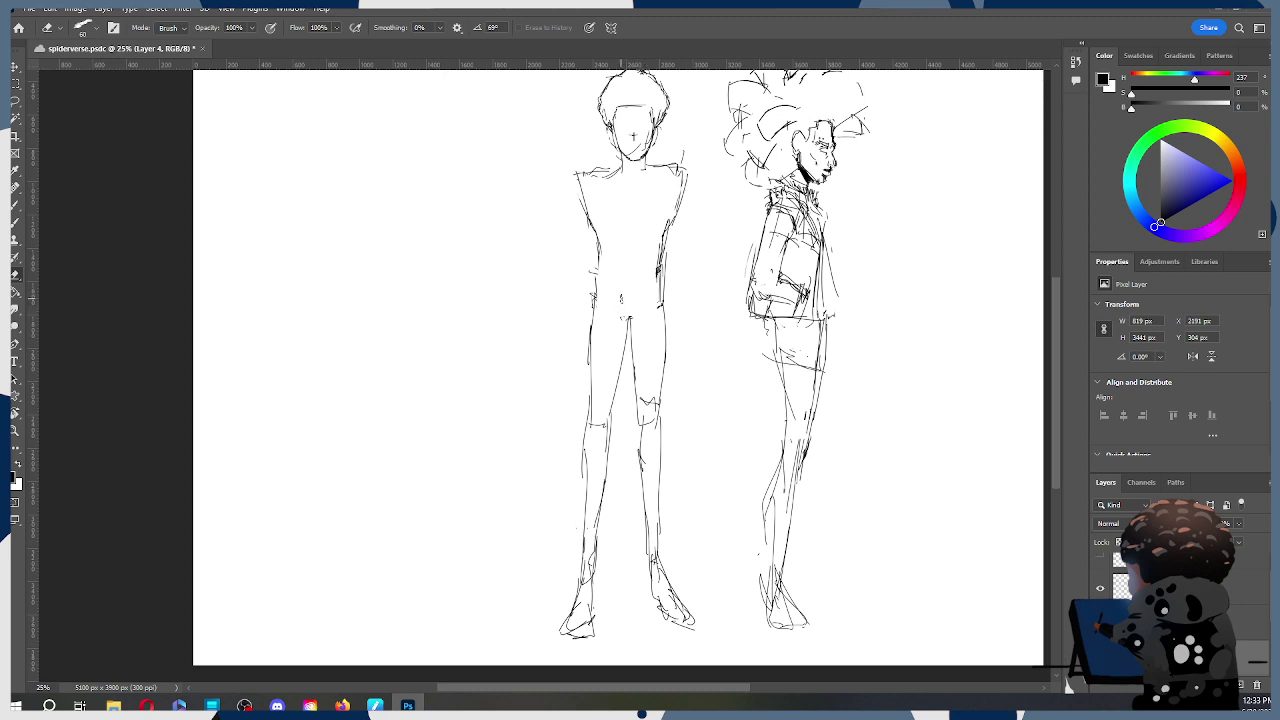
{"action": "key", "text": "b"}
{"action": "left_click_drag", "start_coordinate": [626, 170], "coordinate": [627, 310]}
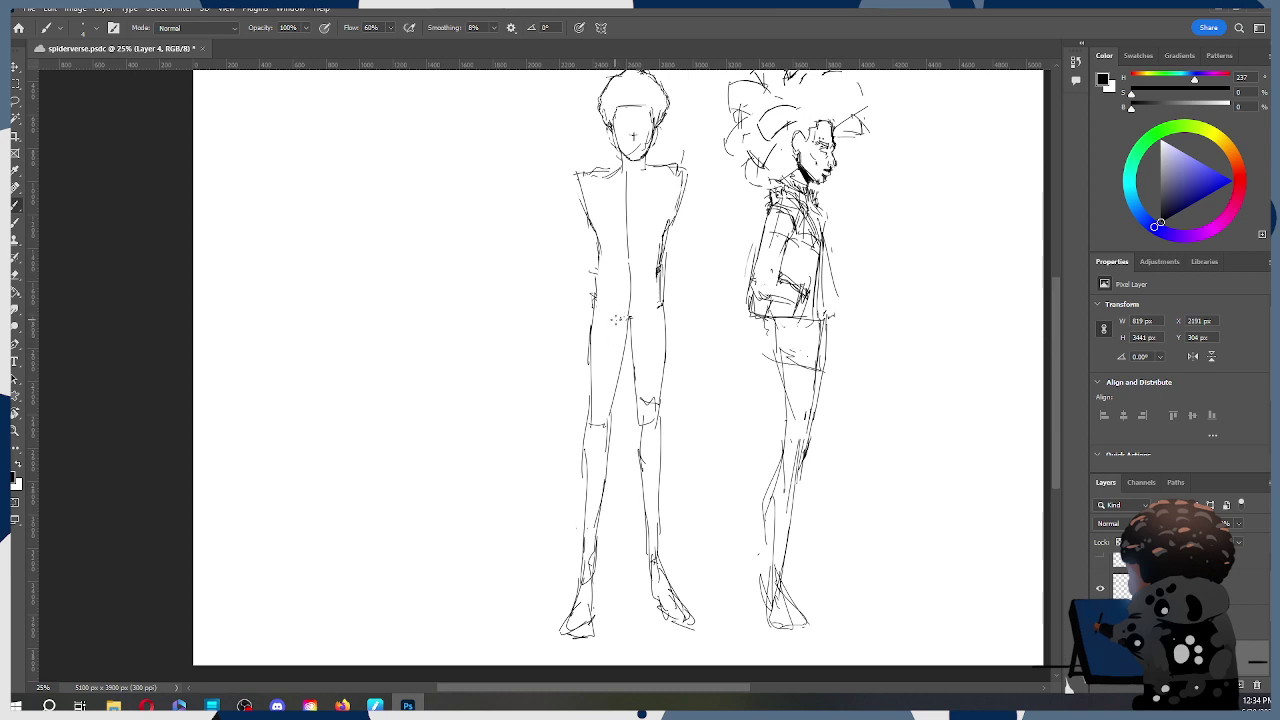
Step: Sketch the front-view figure's leg on the viewer's left in a bent pose, with the knee turned outward
{"action": "left_click_drag", "start_coordinate": [600, 300], "coordinate": [574, 410]}
{"action": "left_click_drag", "start_coordinate": [610, 350], "coordinate": [600, 390]}
{"action": "mouse_move", "coordinate": [627, 324]}
{"action": "left_mouse_down"}
{"action": "mouse_move", "coordinate": [592, 412]}
{"action": "mouse_move", "coordinate": [573, 423]}
{"action": "mouse_move", "coordinate": [570, 402]}
{"action": "mouse_move", "coordinate": [578, 433]}
{"action": "mouse_move", "coordinate": [597, 413]}
{"action": "mouse_move", "coordinate": [573, 269]}
{"action": "mouse_move", "coordinate": [582, 436]}
{"action": "left_mouse_up"}
{"action": "mouse_move", "coordinate": [610, 388]}
{"action": "left_mouse_down"}
{"action": "mouse_move", "coordinate": [591, 432]}
{"action": "mouse_move", "coordinate": [569, 420]}
{"action": "mouse_move", "coordinate": [571, 448]}
{"action": "mouse_move", "coordinate": [589, 432]}
{"action": "mouse_move", "coordinate": [567, 449]}
{"action": "mouse_move", "coordinate": [569, 436]}
{"action": "mouse_move", "coordinate": [602, 542]}
{"action": "left_mouse_up"}
{"action": "left_click_drag", "start_coordinate": [593, 443], "coordinate": [614, 542]}
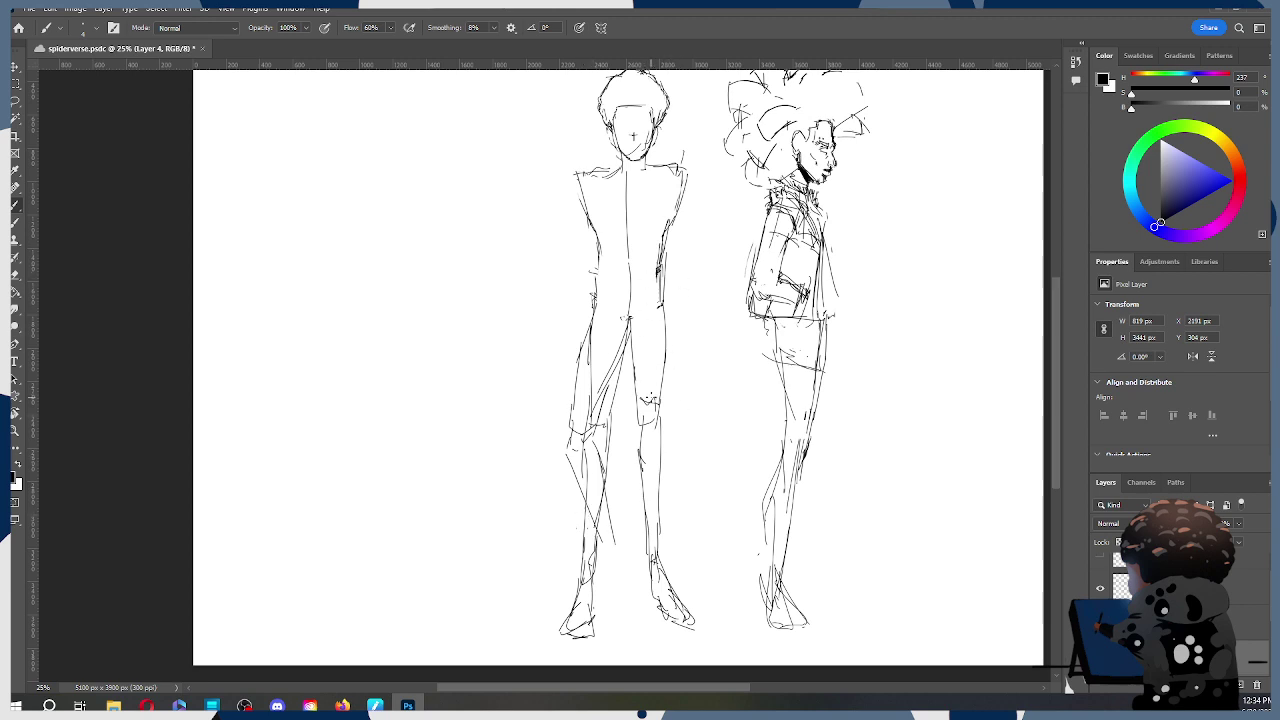
Step: Erase the old straight leg lines on the viewer's left and both feet of the front-view figure
{"action": "key", "text": "e"}
{"action": "left_click_drag", "start_coordinate": [598, 322], "coordinate": [586, 410]}
{"action": "mouse_move", "coordinate": [616, 368]}
{"action": "left_mouse_down"}
{"action": "mouse_move", "coordinate": [608, 482]}
{"action": "mouse_move", "coordinate": [588, 518]}
{"action": "mouse_move", "coordinate": [587, 500]}
{"action": "mouse_move", "coordinate": [583, 540]}
{"action": "mouse_move", "coordinate": [603, 570]}
{"action": "mouse_move", "coordinate": [584, 580]}
{"action": "mouse_move", "coordinate": [578, 628]}
{"action": "left_mouse_up"}
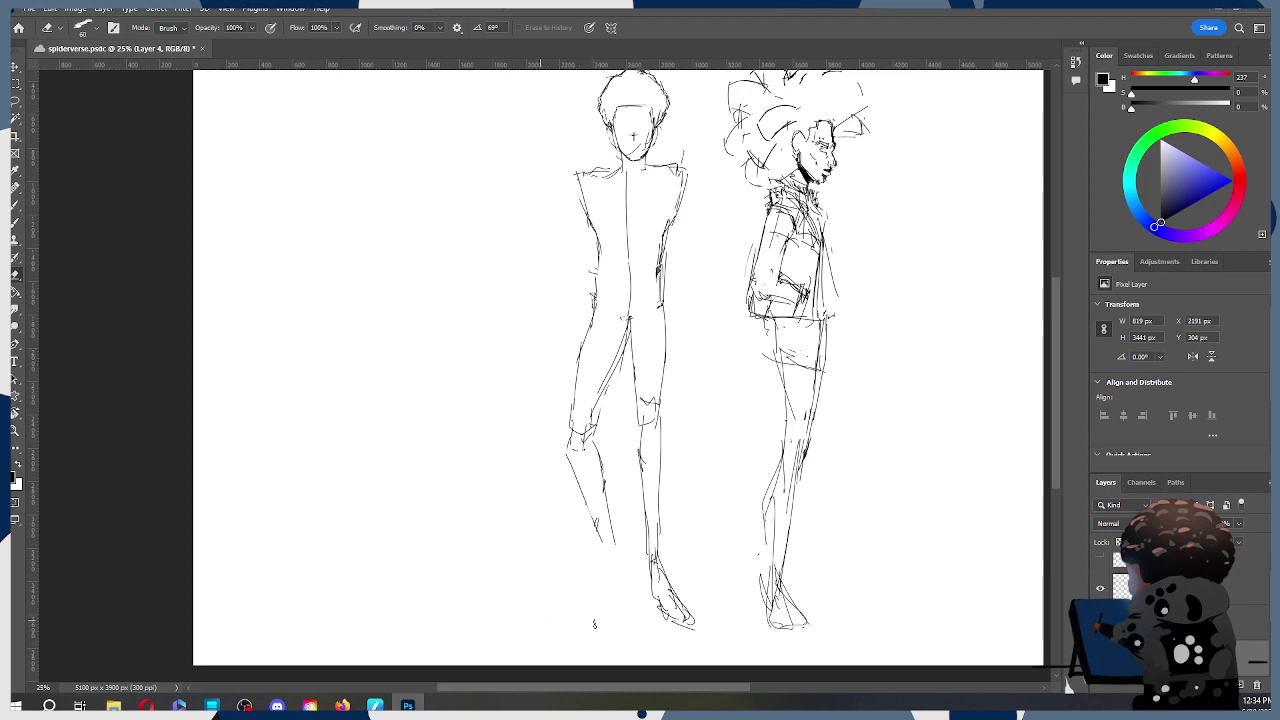
{"action": "mouse_move", "coordinate": [662, 552]}
{"action": "left_mouse_down"}
{"action": "mouse_move", "coordinate": [646, 601]}
{"action": "mouse_move", "coordinate": [651, 585]}
{"action": "mouse_move", "coordinate": [672, 589]}
{"action": "mouse_move", "coordinate": [681, 630]}
{"action": "left_mouse_up"}
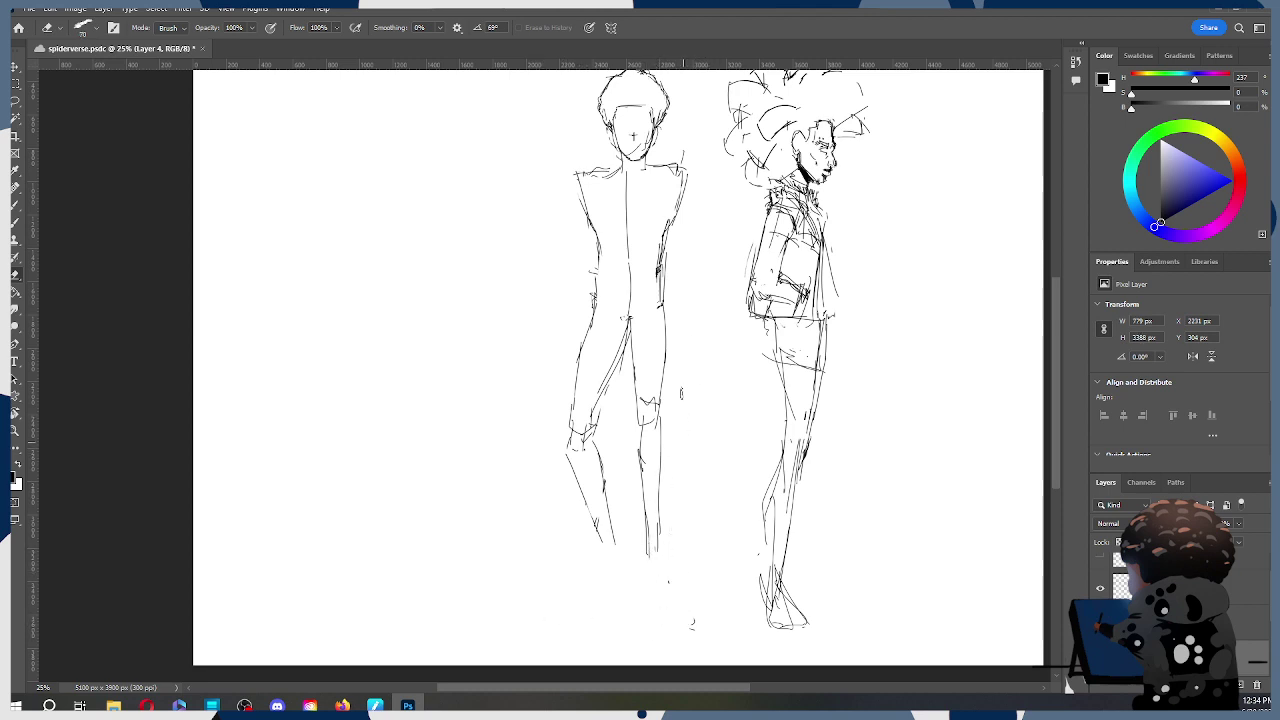
Step: Refine the knee and lower-leg contours of the bent leg, narrowing it to the ankle
{"action": "key", "text": "b"}
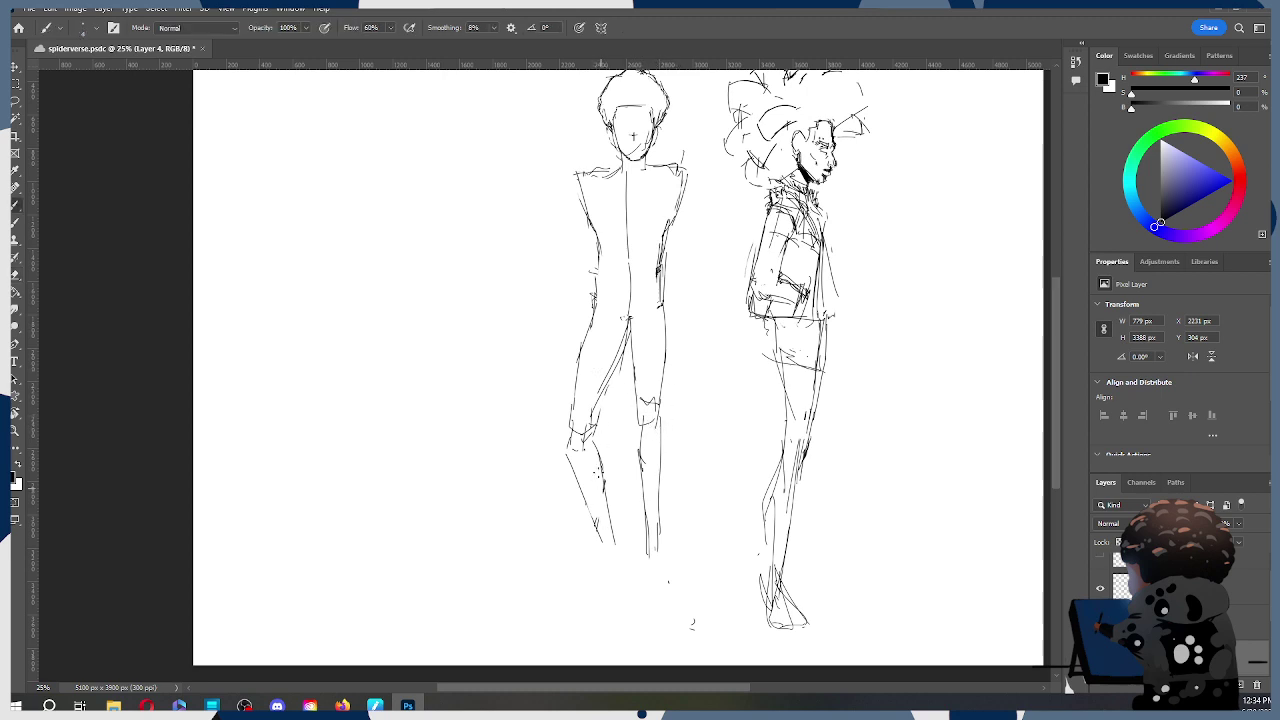
{"action": "left_click_drag", "start_coordinate": [572, 420], "coordinate": [568, 446]}
{"action": "mouse_move", "coordinate": [606, 505]}
{"action": "left_mouse_down"}
{"action": "mouse_move", "coordinate": [610, 576]}
{"action": "mouse_move", "coordinate": [626, 548]}
{"action": "left_mouse_up"}
{"action": "key", "text": "ctrl+z"}
{"action": "left_click_drag", "start_coordinate": [593, 512], "coordinate": [611, 562]}
{"action": "key", "text": "e"}
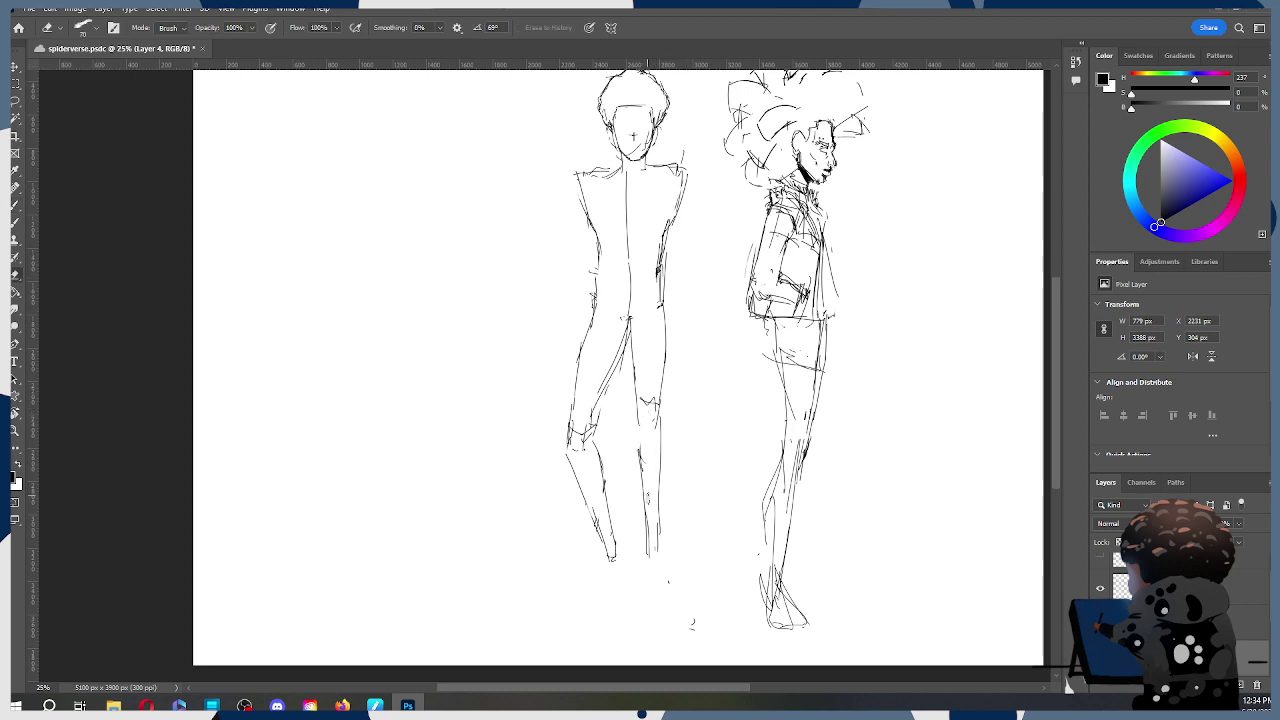
Step: Refine the inner thigh line of the bent leg and redraw the waist-to-hip contour on the same side
{"action": "key", "text": "b"}
{"action": "left_click_drag", "start_coordinate": [629, 318], "coordinate": [613, 390]}
{"action": "key", "text": "b"}
{"action": "left_click_drag", "start_coordinate": [630, 330], "coordinate": [601, 394]}
{"action": "key", "text": "ctrl+z"}
{"action": "left_click_drag", "start_coordinate": [628, 323], "coordinate": [604, 388]}
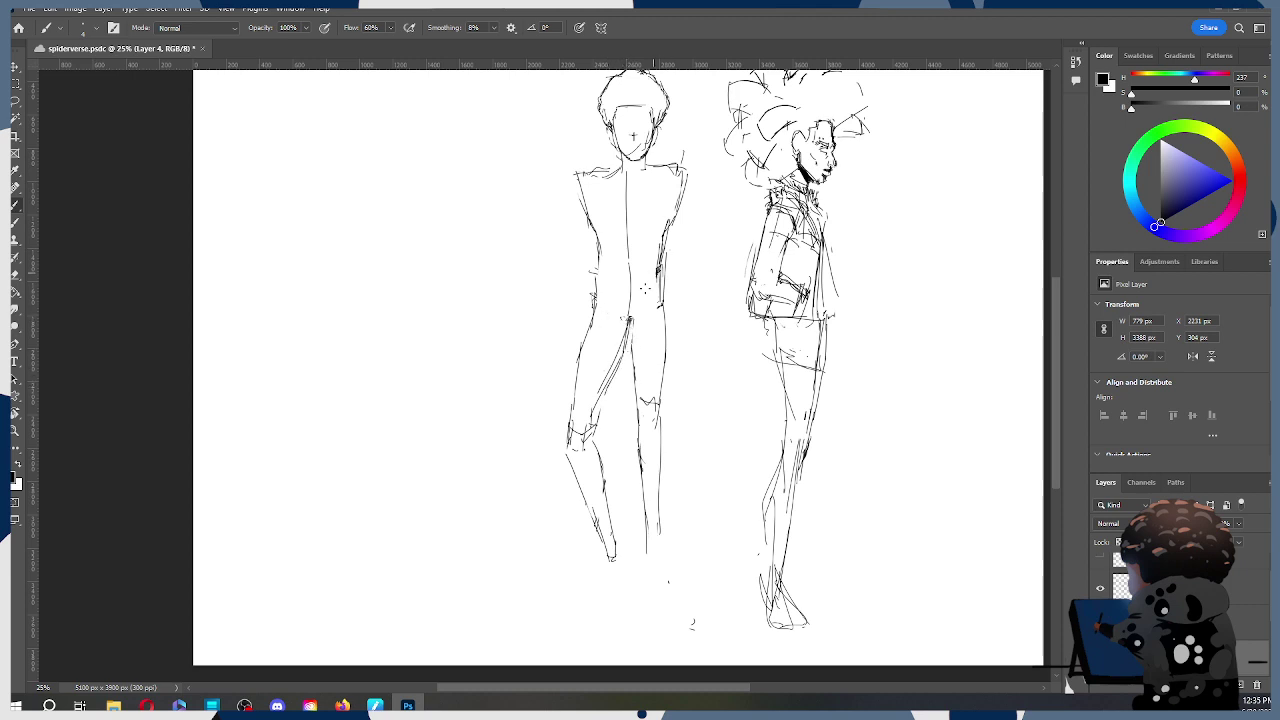
{"action": "key", "text": "e"}
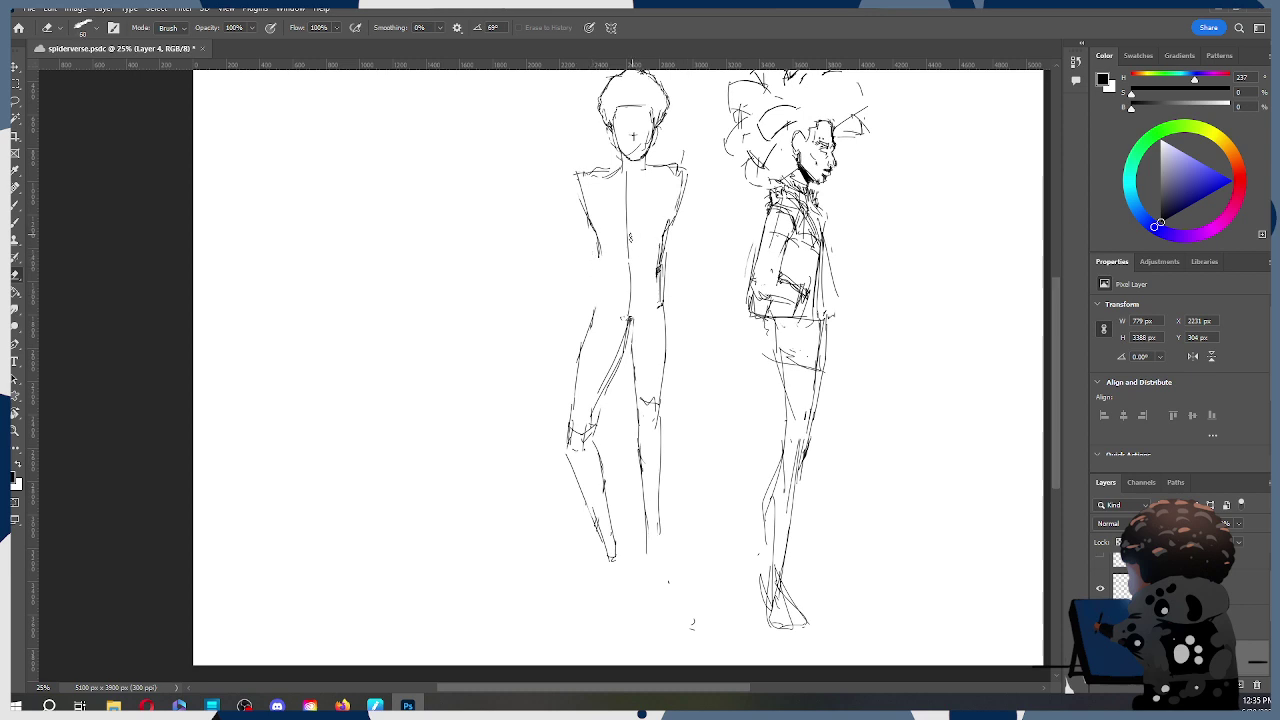
{"action": "key", "text": "b"}
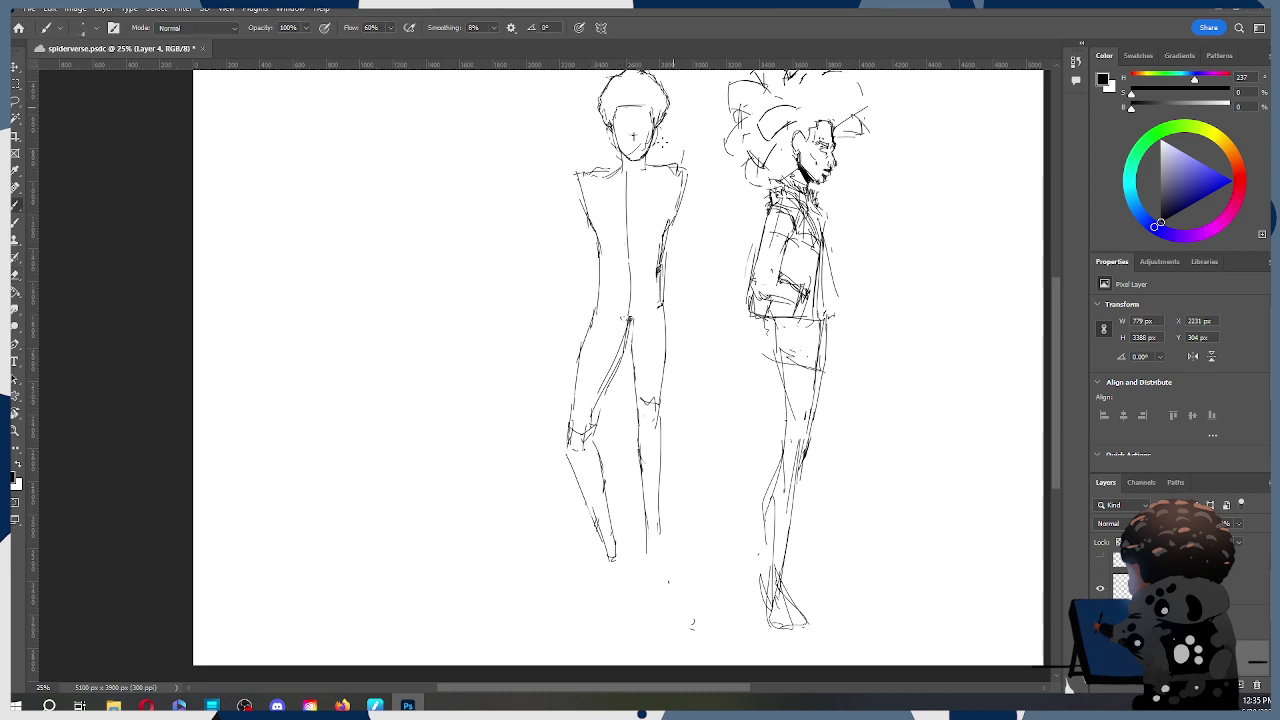
Step: Lasso the bent lower leg, move it up toward the knee and rotate it about 3.2 degrees
{"action": "key", "text": "z"}
{"action": "left_click", "coordinate": [679, 295], "text": "alt"}
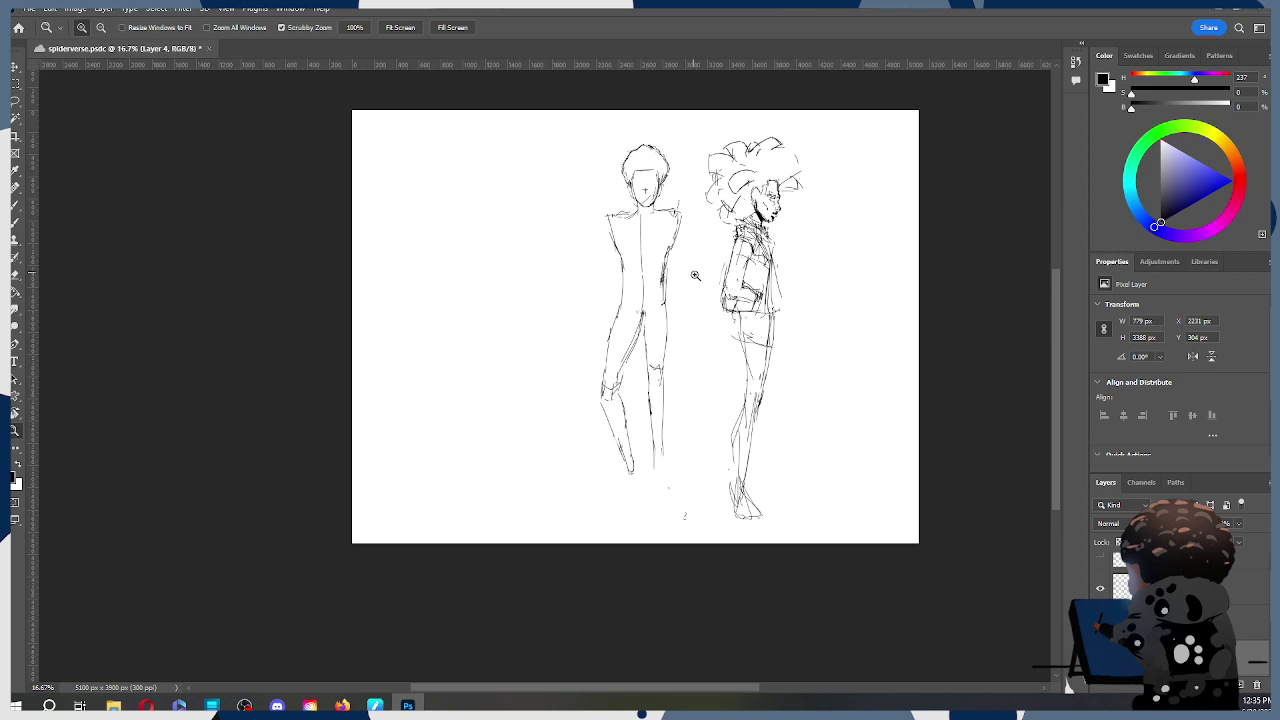
{"action": "left_click", "coordinate": [661, 328]}
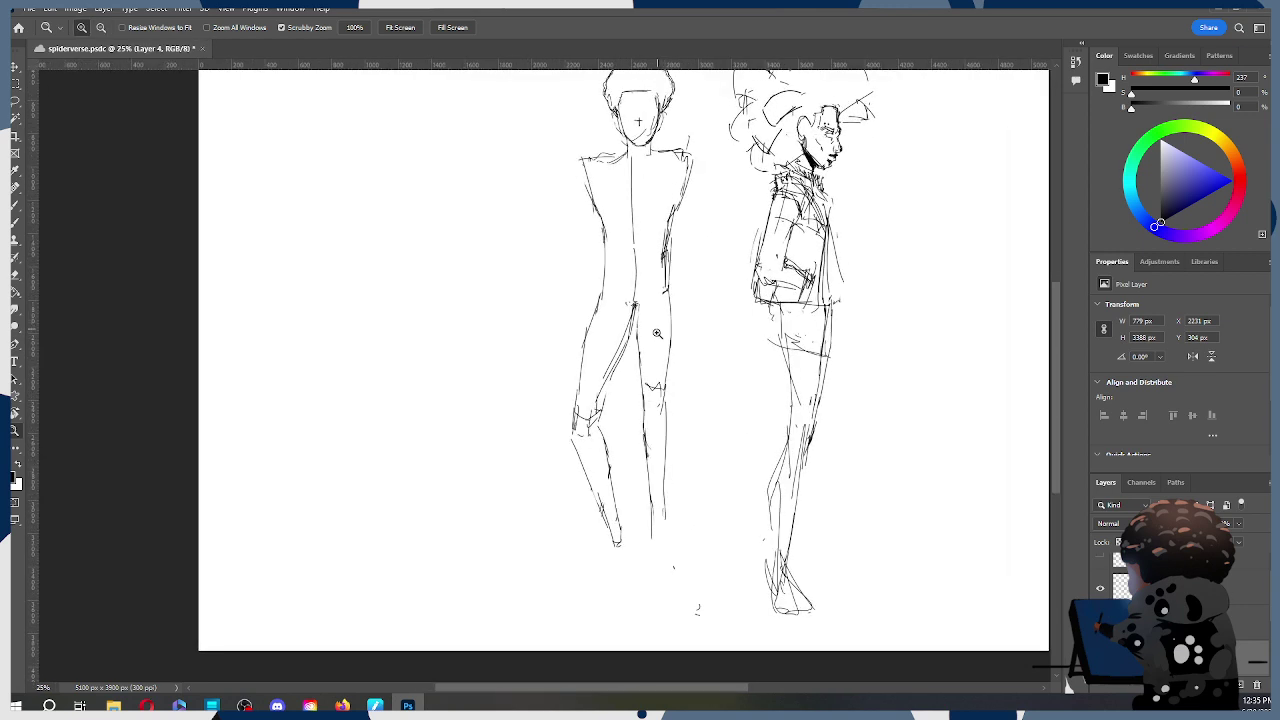
{"action": "key", "text": "l"}
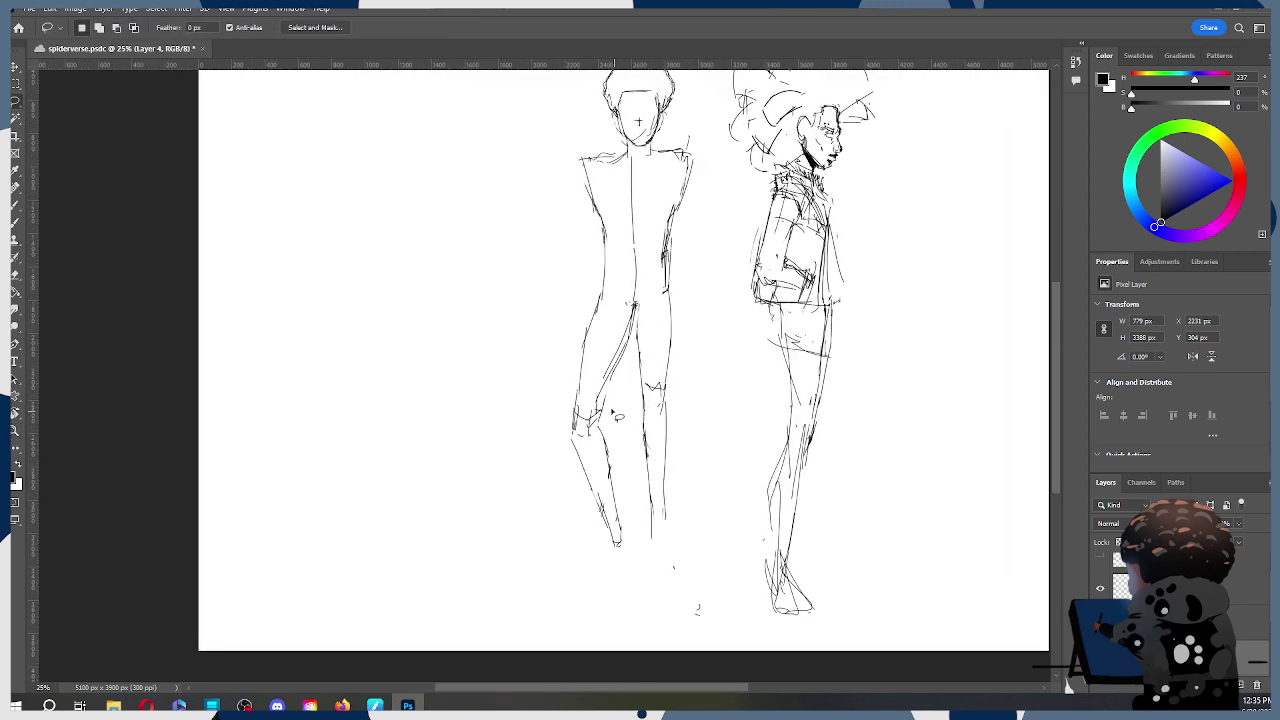
{"action": "mouse_move", "coordinate": [606, 433]}
{"action": "left_mouse_down"}
{"action": "mouse_move", "coordinate": [609, 577]}
{"action": "mouse_move", "coordinate": [566, 490]}
{"action": "mouse_move", "coordinate": [606, 430]}
{"action": "left_mouse_up"}
{"action": "key", "text": "ctrl+t"}
{"action": "left_click_drag", "start_coordinate": [596, 474], "coordinate": [598, 460]}
{"action": "left_click_drag", "start_coordinate": [637, 368], "coordinate": [644, 372]}
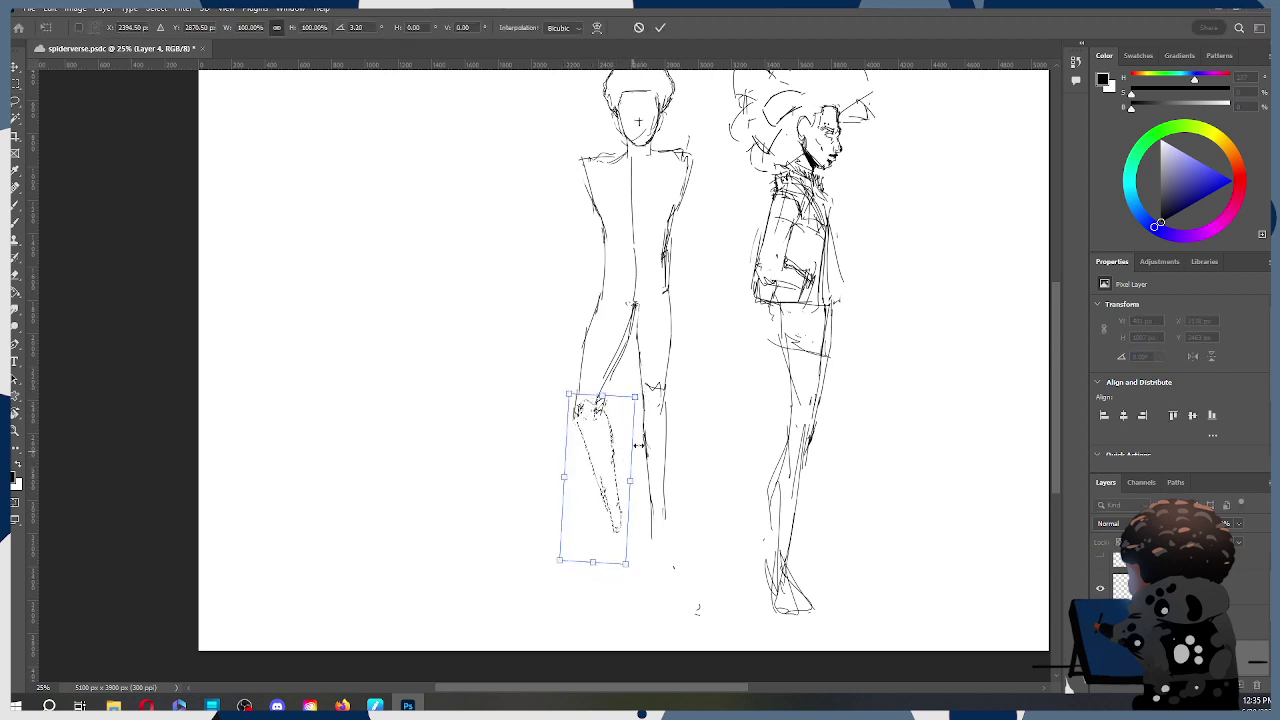
{"action": "left_click", "coordinate": [660, 27]}
Step: Step back and forth through the edit history to compare the earlier straight-leg and bent-leg versions of the front-view figure
{"action": "key", "text": "z"}
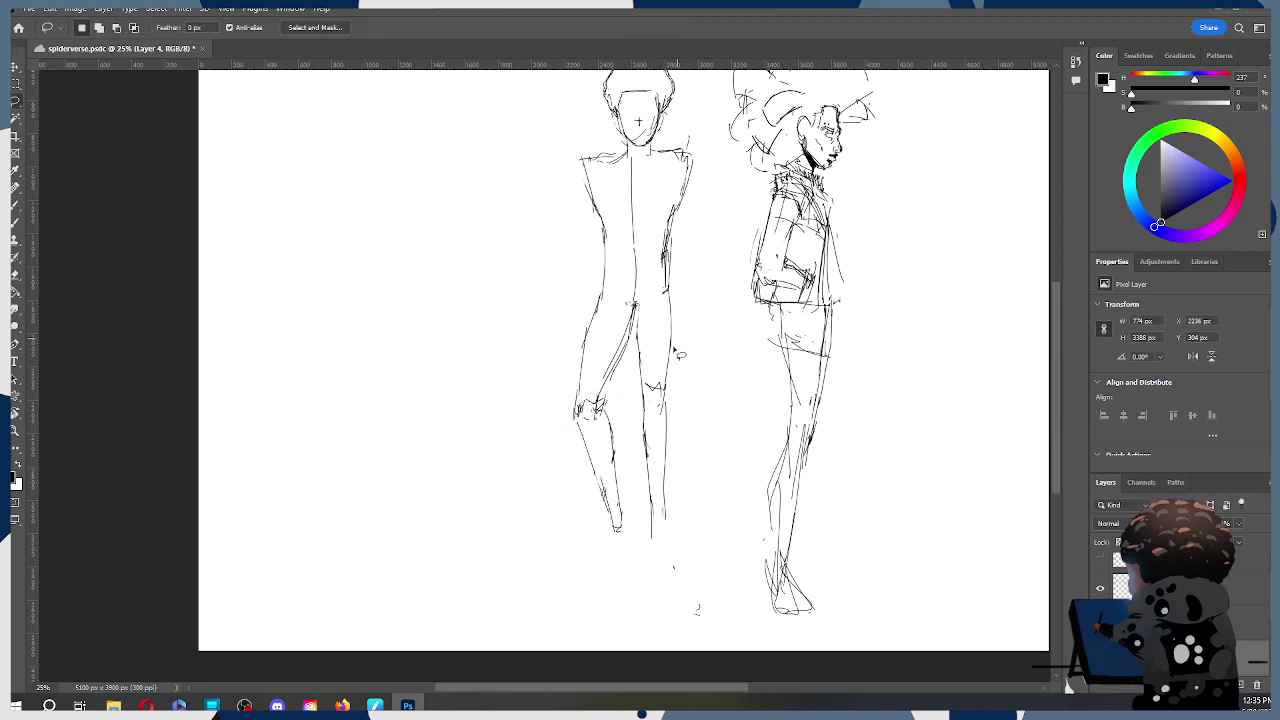
{"action": "left_click", "coordinate": [655, 363], "text": "alt"}
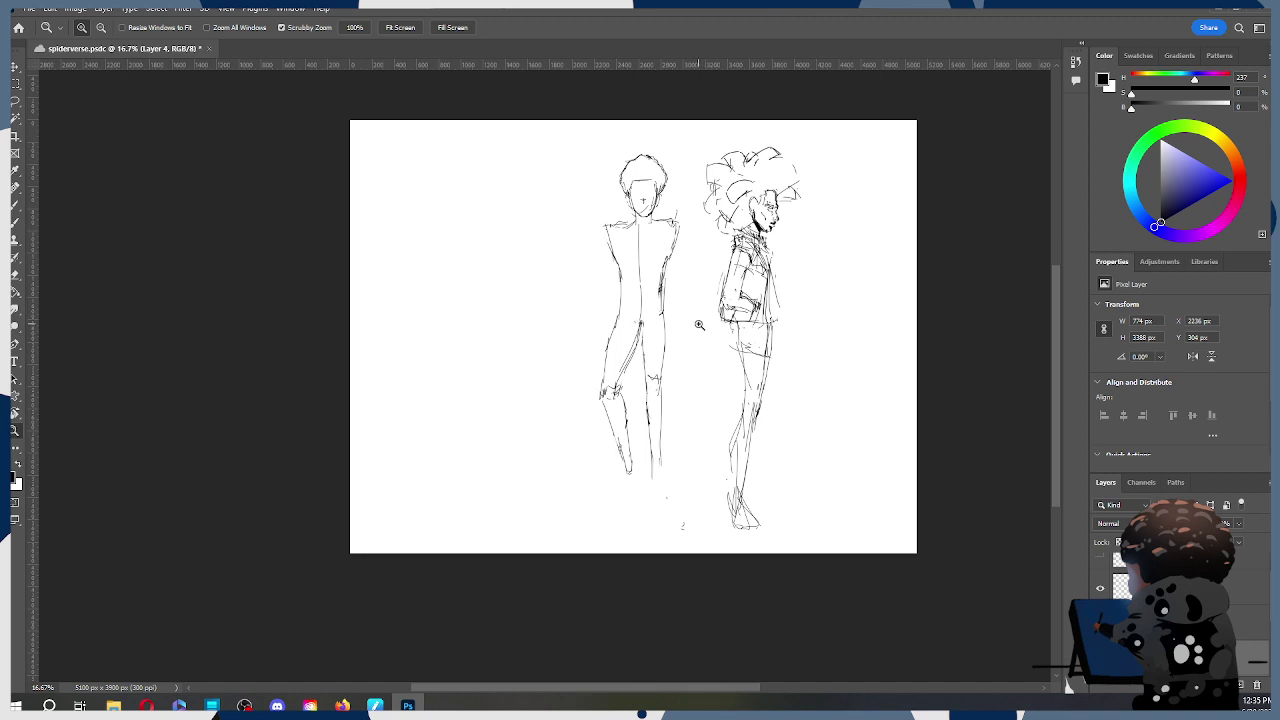
{"action": "key", "text": "ctrl+z"}
{"action": "key", "text": "ctrl+z"}
{"action": "key", "text": "ctrl+z"}
{"action": "key", "text": "ctrl+z"}
{"action": "key", "text": "ctrl+z"}
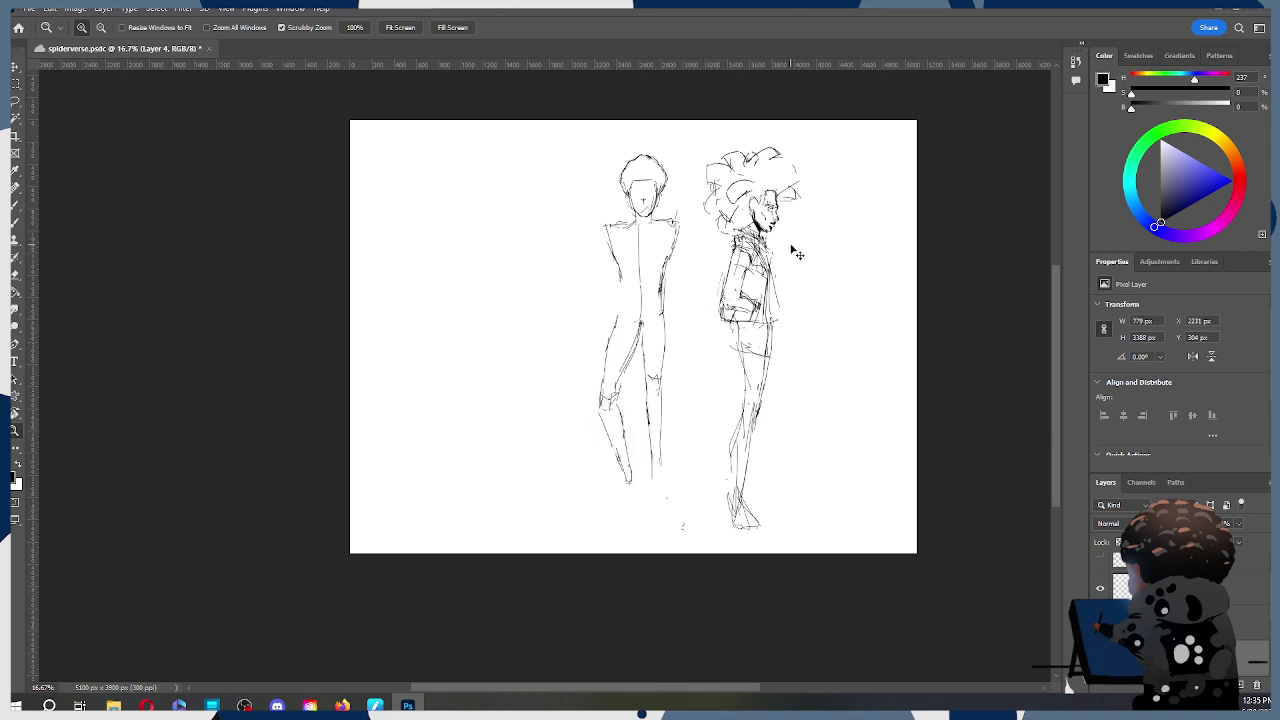
{"action": "key", "text": "ctrl+z"}
{"action": "key", "text": "ctrl+z"}
{"action": "key", "text": "ctrl+z"}
{"action": "key", "text": "ctrl+z"}
{"action": "key", "text": "ctrl+z"}
{"action": "key", "text": "ctrl+z"}
{"action": "key", "text": "ctrl+z"}
{"action": "key", "text": "ctrl+z"}
{"action": "key", "text": "ctrl+z"}
{"action": "key", "text": "ctrl+z"}
{"action": "key", "text": "ctrl+z"}
{"action": "key", "text": "ctrl+z"}
{"action": "key", "text": "ctrl+z"}
{"action": "key", "text": "ctrl+z"}
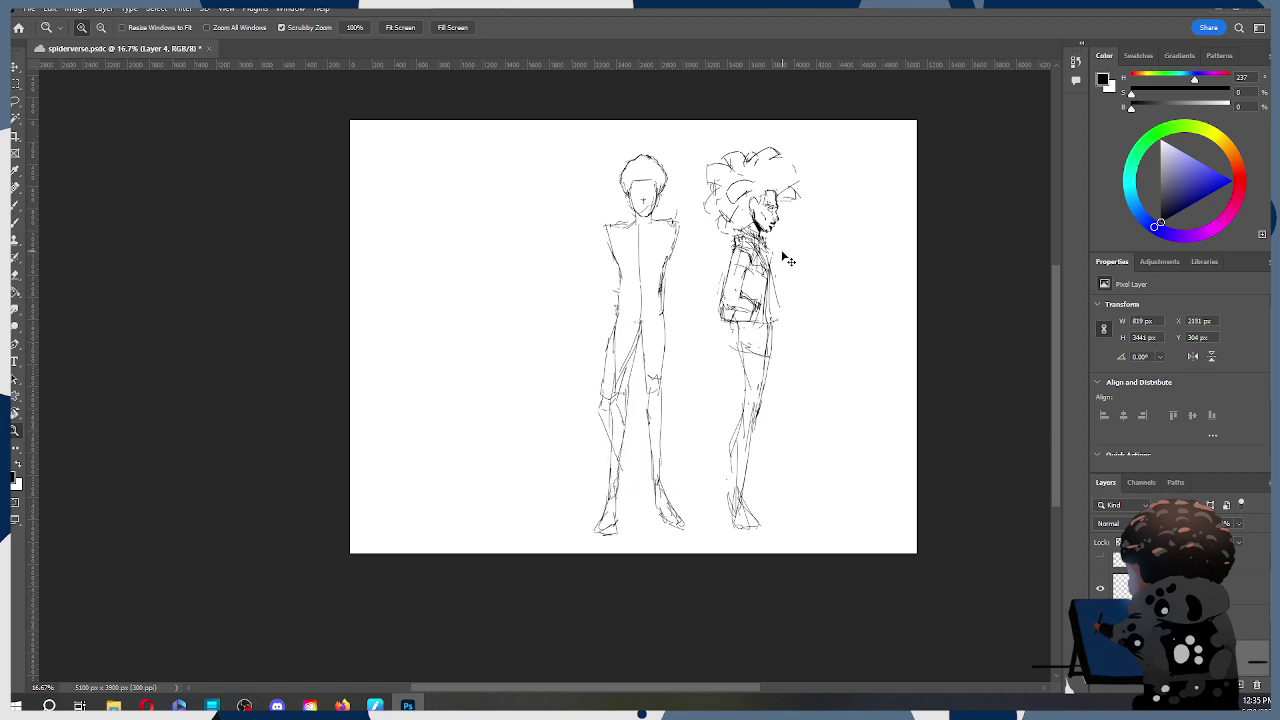
{"action": "key", "text": "ctrl+z"}
{"action": "key", "text": "ctrl+z"}
{"action": "key", "text": "ctrl+z"}
{"action": "key", "text": "ctrl+z"}
{"action": "key", "text": "ctrl+z"}
{"action": "key", "text": "ctrl+z"}
{"action": "key", "text": "ctrl+shift+z"}
{"action": "key", "text": "ctrl+shift+z"}
{"action": "key", "text": "ctrl+shift+z"}
{"action": "key", "text": "ctrl+shift+z"}
{"action": "key", "text": "ctrl+shift+z"}
{"action": "key", "text": "ctrl+shift+z"}
{"action": "key", "text": "ctrl+shift+z"}
{"action": "key", "text": "ctrl+z"}
{"action": "key", "text": "ctrl+z"}
{"action": "key", "text": "ctrl+z"}
{"action": "key", "text": "ctrl+z"}
{"action": "key", "text": "ctrl+z"}
{"action": "key", "text": "ctrl+shift+z"}
{"action": "key", "text": "ctrl+z"}
{"action": "key", "text": "ctrl+z"}
{"action": "key", "text": "ctrl+z"}
{"action": "key", "text": "ctrl+z"}
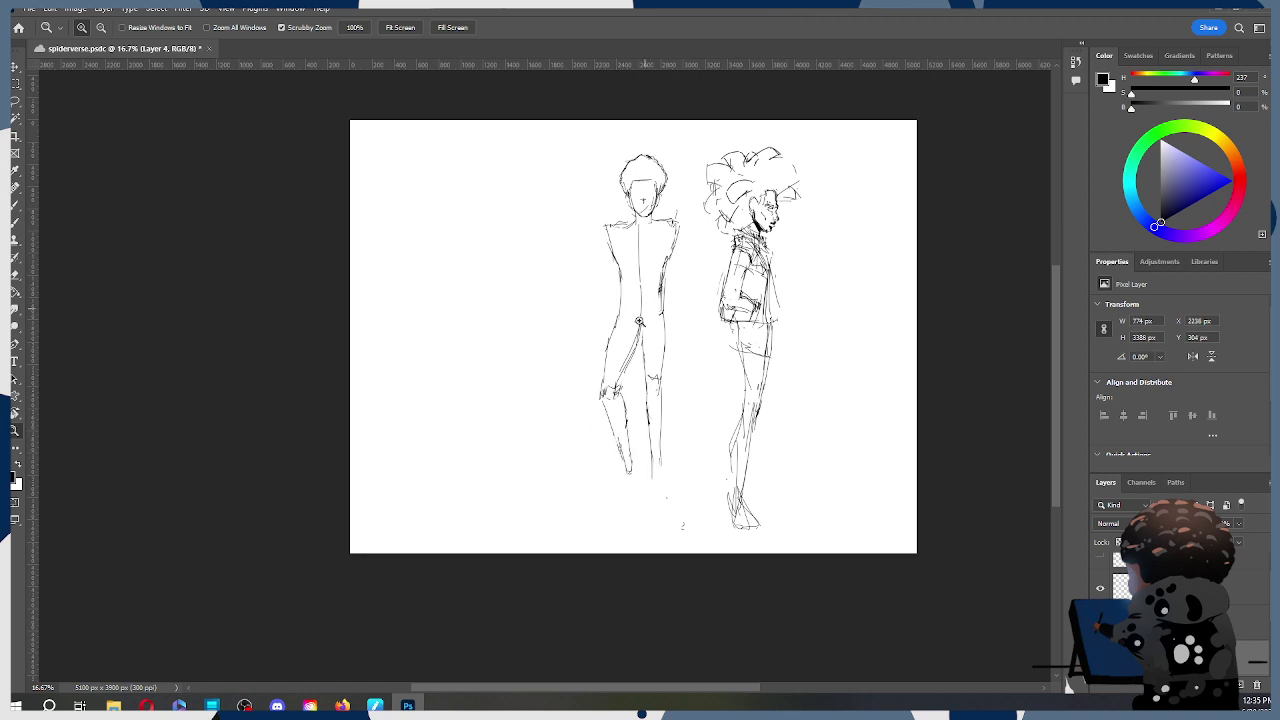
Step: Enlarge the eraser to 150 px and erase both legs of the front-view figure below the hips
{"action": "key", "text": "e"}
{"action": "key", "text": "]"}
{"action": "key", "text": "]"}
{"action": "key", "text": "]"}
{"action": "key", "text": "]"}
{"action": "key", "text": "]"}
{"action": "mouse_move", "coordinate": [594, 398]}
{"action": "left_mouse_down"}
{"action": "mouse_move", "coordinate": [624, 435]}
{"action": "mouse_move", "coordinate": [599, 425]}
{"action": "mouse_move", "coordinate": [655, 467]}
{"action": "left_mouse_up"}
{"action": "mouse_move", "coordinate": [599, 425]}
{"action": "left_mouse_down"}
{"action": "mouse_move", "coordinate": [616, 390]}
{"action": "mouse_move", "coordinate": [610, 360]}
{"action": "mouse_move", "coordinate": [673, 360]}
{"action": "mouse_move", "coordinate": [697, 342]}
{"action": "left_mouse_up"}
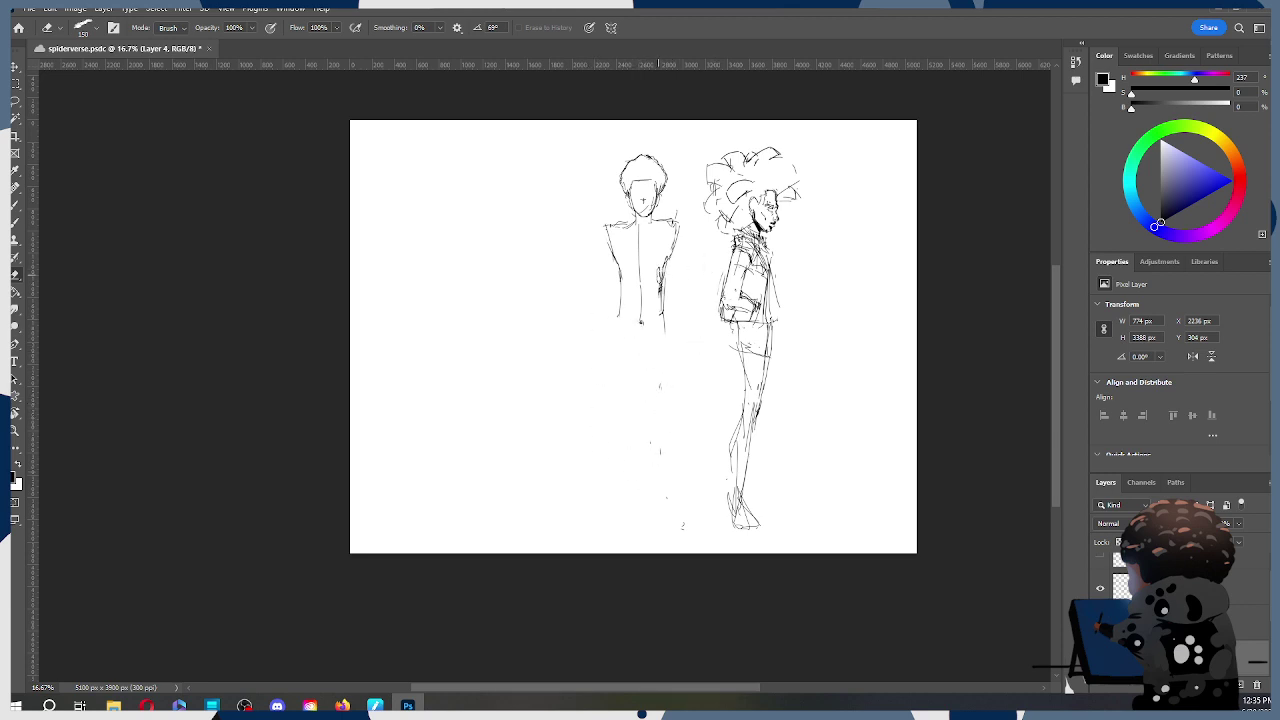
Step: Sketch a waist line across the torso and the pelvis shape beneath it on the front-view figure
{"action": "key", "text": "b"}
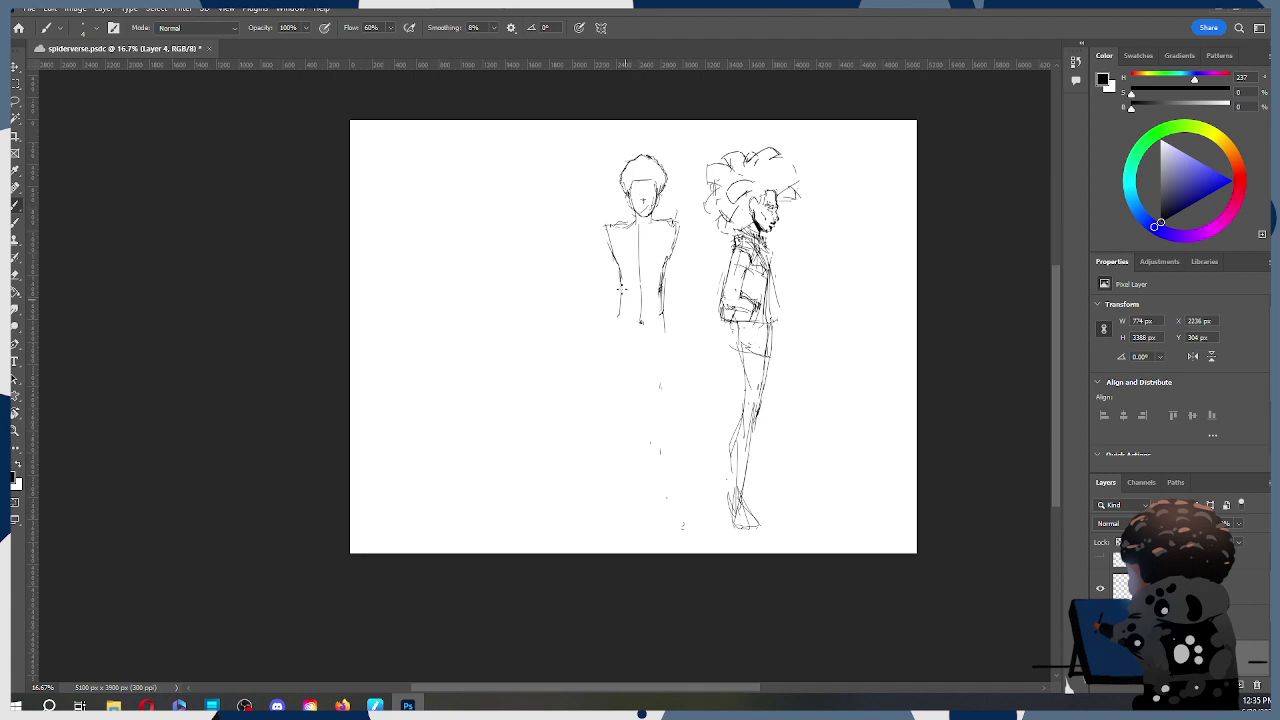
{"action": "left_click_drag", "start_coordinate": [621, 289], "coordinate": [663, 289]}
{"action": "mouse_move", "coordinate": [662, 315]}
{"action": "left_mouse_down"}
{"action": "mouse_move", "coordinate": [648, 344]}
{"action": "mouse_move", "coordinate": [613, 339]}
{"action": "mouse_move", "coordinate": [668, 347]}
{"action": "mouse_move", "coordinate": [614, 350]}
{"action": "left_mouse_up"}
{"action": "left_click", "coordinate": [630, 330]}
{"action": "key", "text": "ctrl+z"}
{"action": "key", "text": "ctrl+z"}
{"action": "left_click_drag", "start_coordinate": [608, 338], "coordinate": [601, 405]}
{"action": "mouse_move", "coordinate": [640, 350]}
{"action": "left_mouse_down"}
{"action": "mouse_move", "coordinate": [602, 405]}
{"action": "mouse_move", "coordinate": [623, 363]}
{"action": "mouse_move", "coordinate": [631, 379]}
{"action": "mouse_move", "coordinate": [612, 389]}
{"action": "mouse_move", "coordinate": [612, 356]}
{"action": "mouse_move", "coordinate": [633, 379]}
{"action": "mouse_move", "coordinate": [612, 388]}
{"action": "mouse_move", "coordinate": [619, 420]}
{"action": "mouse_move", "coordinate": [606, 419]}
{"action": "mouse_move", "coordinate": [622, 421]}
{"action": "mouse_move", "coordinate": [603, 415]}
{"action": "mouse_move", "coordinate": [605, 448]}
{"action": "mouse_move", "coordinate": [622, 425]}
{"action": "mouse_move", "coordinate": [604, 458]}
{"action": "left_mouse_up"}
{"action": "key", "text": "ctrl+z"}
{"action": "key", "text": "ctrl+z"}
{"action": "key", "text": "ctrl+z"}
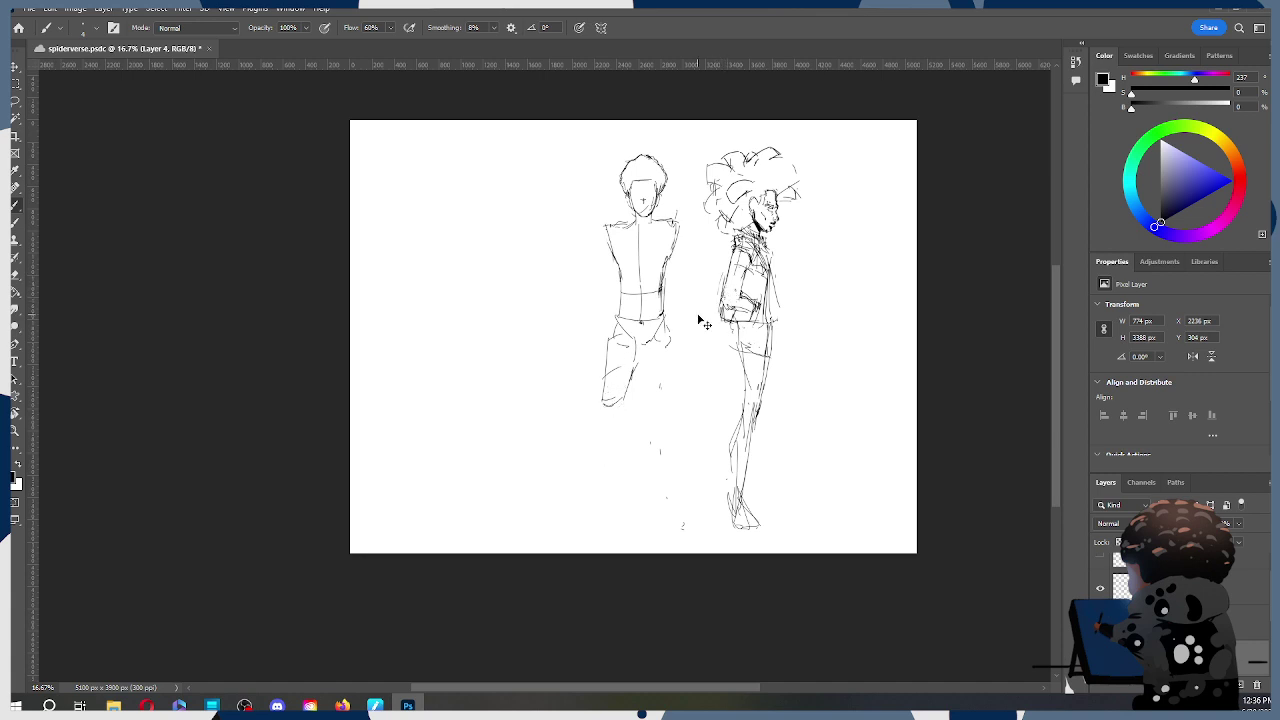
{"action": "key", "text": "ctrl+z"}
{"action": "key", "text": "ctrl+z"}
{"action": "key", "text": "ctrl+z"}
Step: Draw long, nearly straight outer contour lines for both legs, running down from the pelvis
{"action": "left_click_drag", "start_coordinate": [619, 346], "coordinate": [629, 428]}
{"action": "left_click", "coordinate": [636, 426]}
{"action": "key", "text": "ctrl+z"}
{"action": "left_click_drag", "start_coordinate": [620, 346], "coordinate": [617, 453]}
{"action": "left_click_drag", "start_coordinate": [666, 336], "coordinate": [657, 444]}
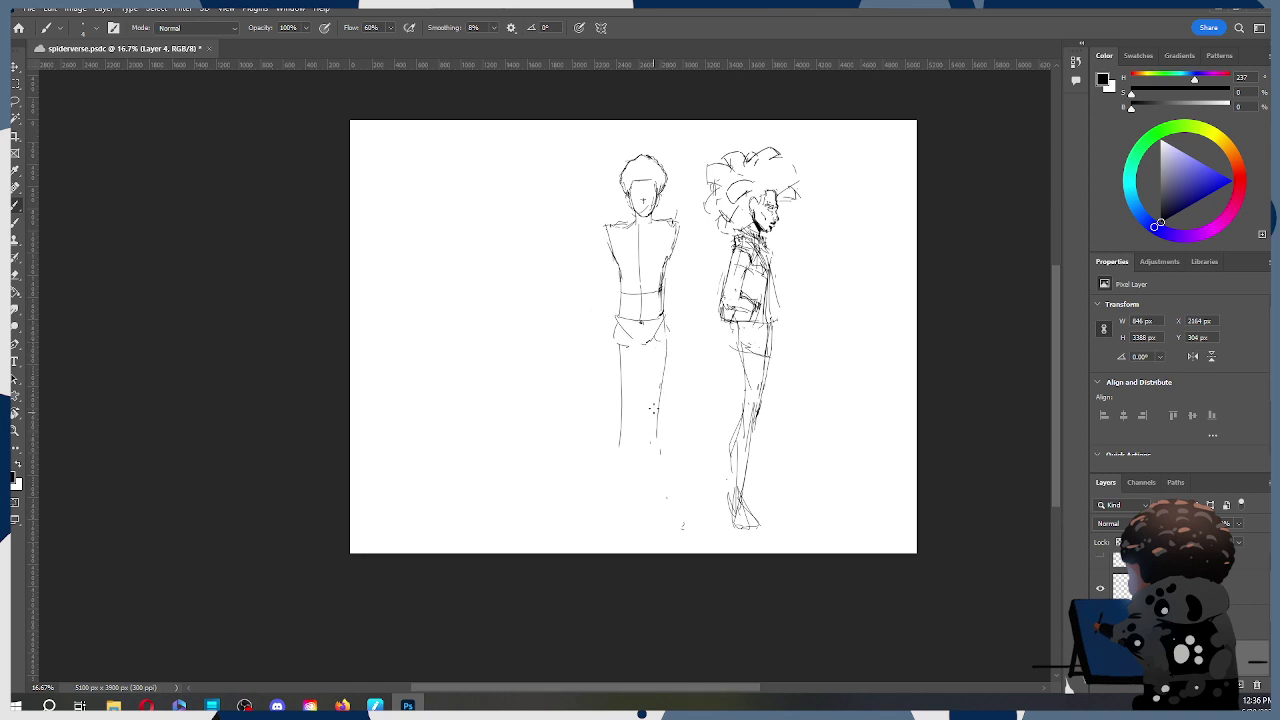
Step: Lasso the front-view figure's head and move it down closer to the shoulders
{"action": "key", "text": "z"}
{"action": "left_click", "coordinate": [673, 219]}
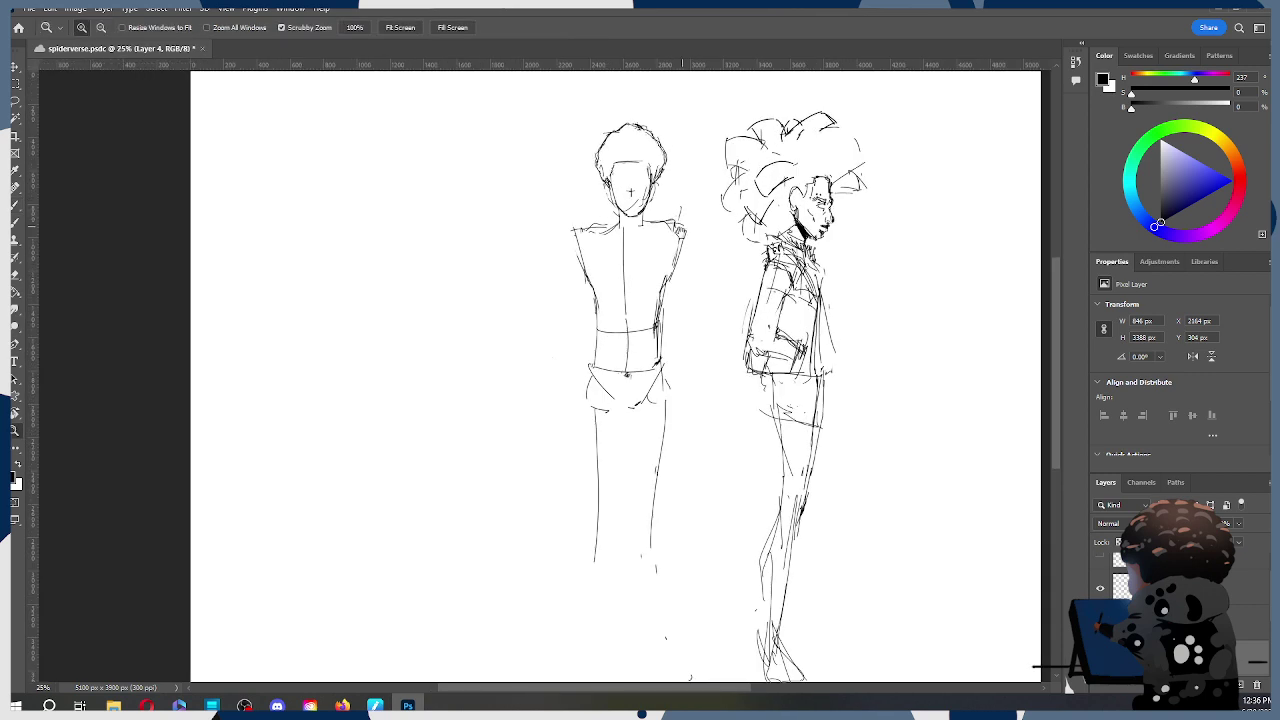
{"action": "scroll", "coordinate": [673, 219], "scroll_direction": "up", "scroll_amount": 2}
{"action": "key", "text": "l"}
{"action": "mouse_move", "coordinate": [675, 217]}
{"action": "left_mouse_down"}
{"action": "mouse_move", "coordinate": [632, 273]}
{"action": "mouse_move", "coordinate": [600, 258]}
{"action": "mouse_move", "coordinate": [654, 157]}
{"action": "mouse_move", "coordinate": [629, 216]}
{"action": "left_mouse_up"}
{"action": "key", "text": "ctrl+t"}
{"action": "left_click", "coordinate": [660, 27]}
{"action": "key", "text": "ctrl+d"}
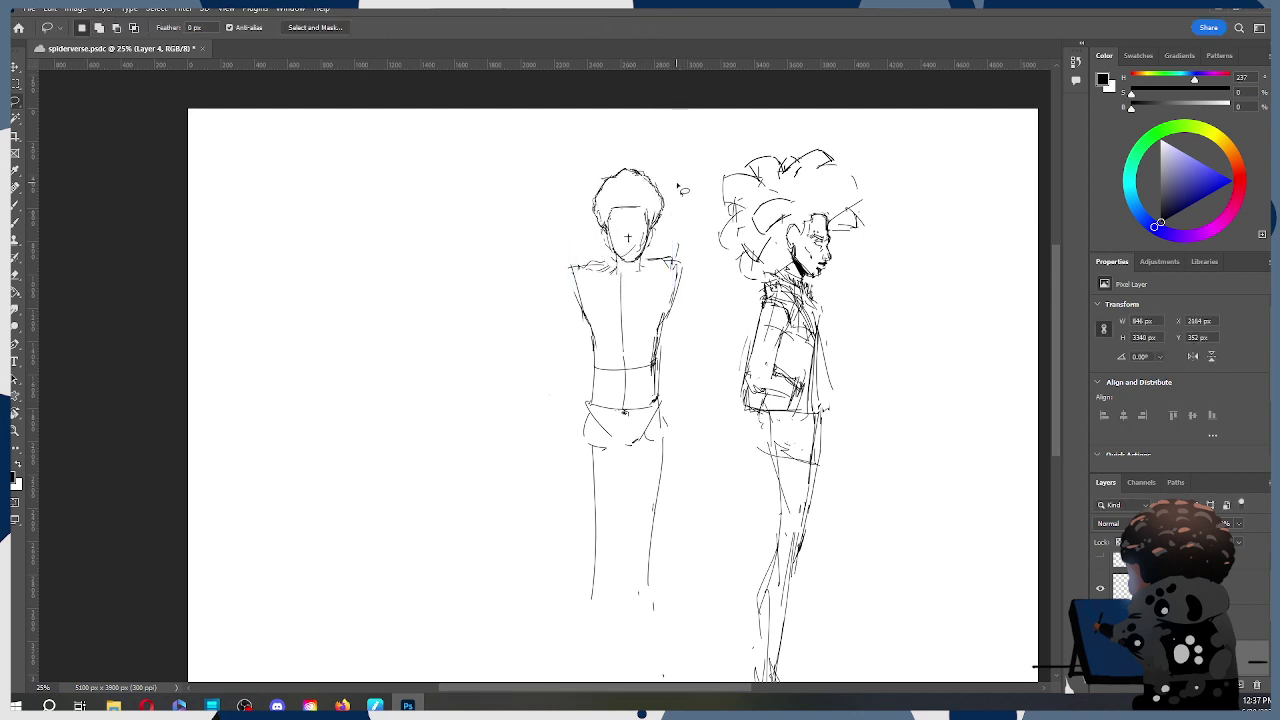
Step: Reselect the front-view figure's head and nudge it slightly up
{"action": "left_click_drag", "start_coordinate": [670, 195], "coordinate": [640, 214]}
{"action": "key", "text": "ctrl+t"}
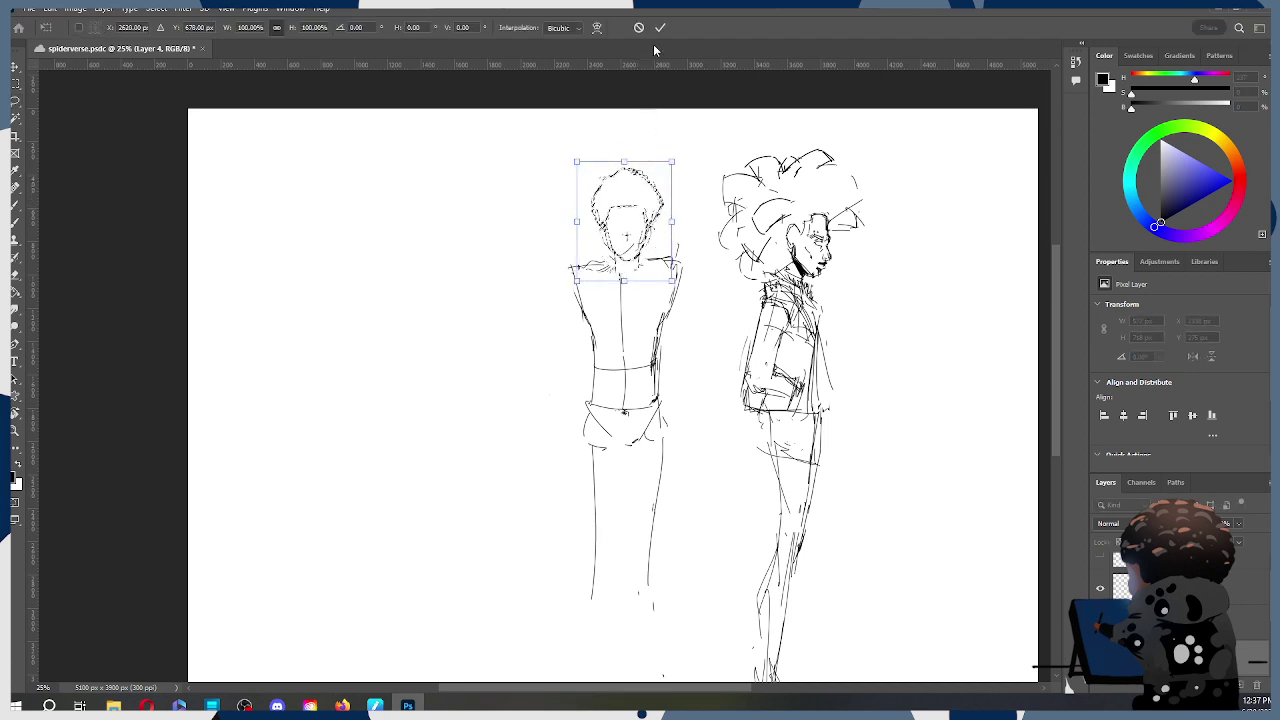
{"action": "key", "text": "Return"}
{"action": "key", "text": "ctrl+d"}
Step: Clean up the neck area with a 70 px eraser and sketch a V-shaped neckline leading into the shoulders
{"action": "key", "text": "e"}
{"action": "key", "text": "bracketleft"}
{"action": "key", "text": "bracketleft"}
{"action": "key", "text": "bracketleft"}
{"action": "key", "text": "bracketleft"}
{"action": "key", "text": "bracketleft"}
{"action": "key", "text": "bracketleft"}
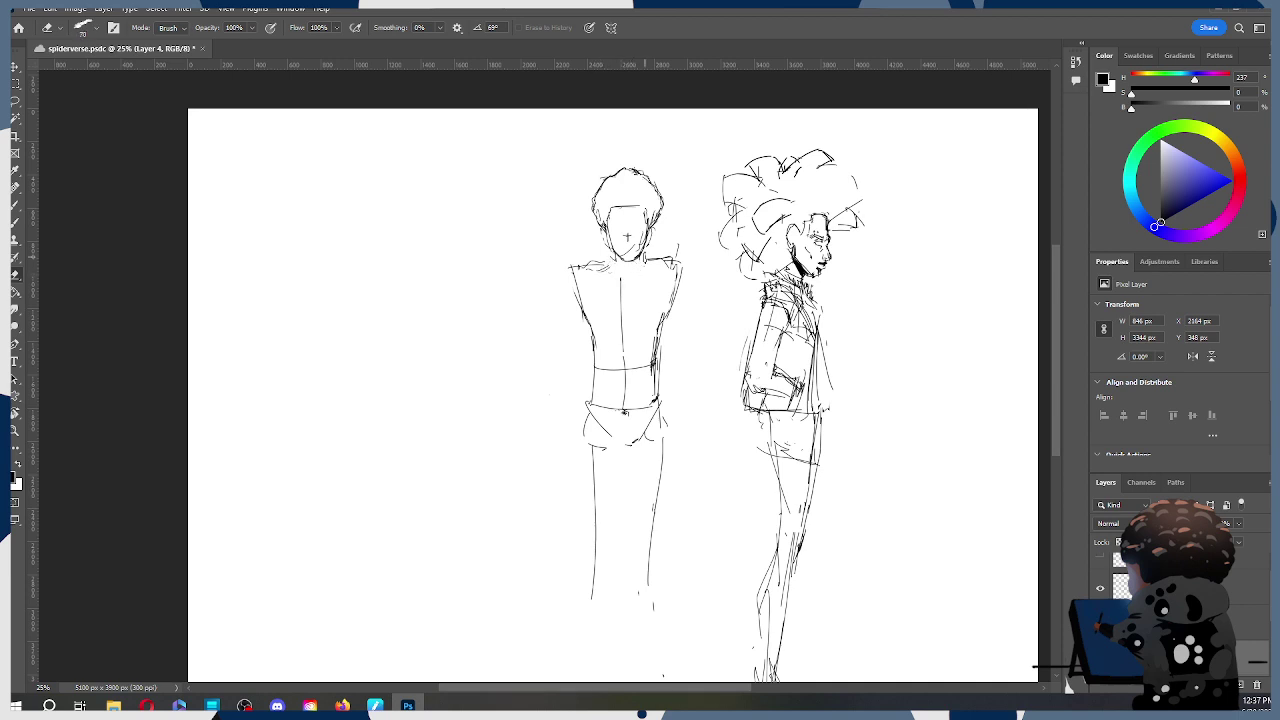
{"action": "key", "text": "b"}
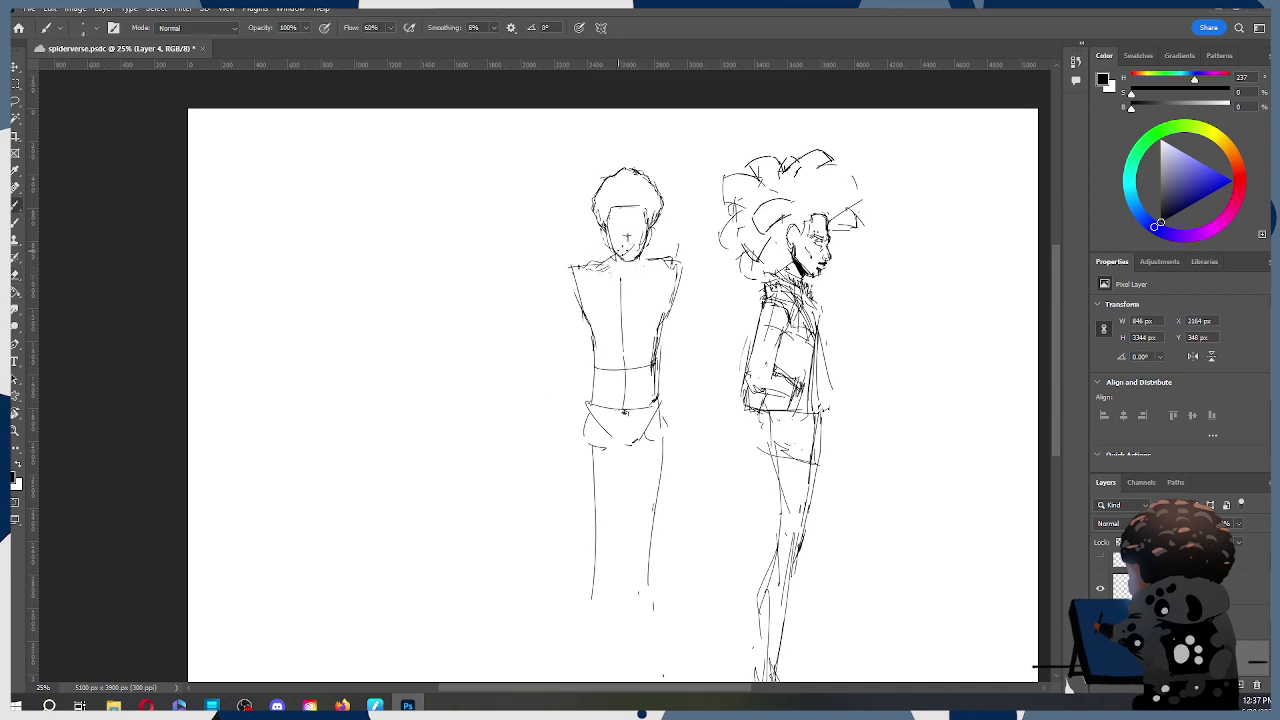
{"action": "left_click_drag", "start_coordinate": [648, 252], "coordinate": [663, 265]}
{"action": "left_click_drag", "start_coordinate": [570, 284], "coordinate": [549, 341]}
{"action": "key", "text": "ctrl+z"}
{"action": "mouse_move", "coordinate": [569, 278]}
{"action": "left_mouse_down"}
{"action": "mouse_move", "coordinate": [542, 358]}
{"action": "mouse_move", "coordinate": [535, 348]}
{"action": "mouse_move", "coordinate": [575, 402]}
{"action": "left_mouse_up"}
{"action": "key", "text": "ctrl+z"}
{"action": "key", "text": "ctrl+z"}
{"action": "key", "text": "ctrl+z"}
{"action": "mouse_move", "coordinate": [569, 280]}
{"action": "left_mouse_down"}
{"action": "mouse_move", "coordinate": [556, 353]}
{"action": "mouse_move", "coordinate": [552, 326]}
{"action": "mouse_move", "coordinate": [580, 395]}
{"action": "left_mouse_up"}
{"action": "left_click_drag", "start_coordinate": [681, 264], "coordinate": [694, 343]}
{"action": "mouse_move", "coordinate": [684, 300]}
{"action": "left_mouse_down"}
{"action": "mouse_move", "coordinate": [701, 376]}
{"action": "mouse_move", "coordinate": [662, 428]}
{"action": "left_mouse_up"}
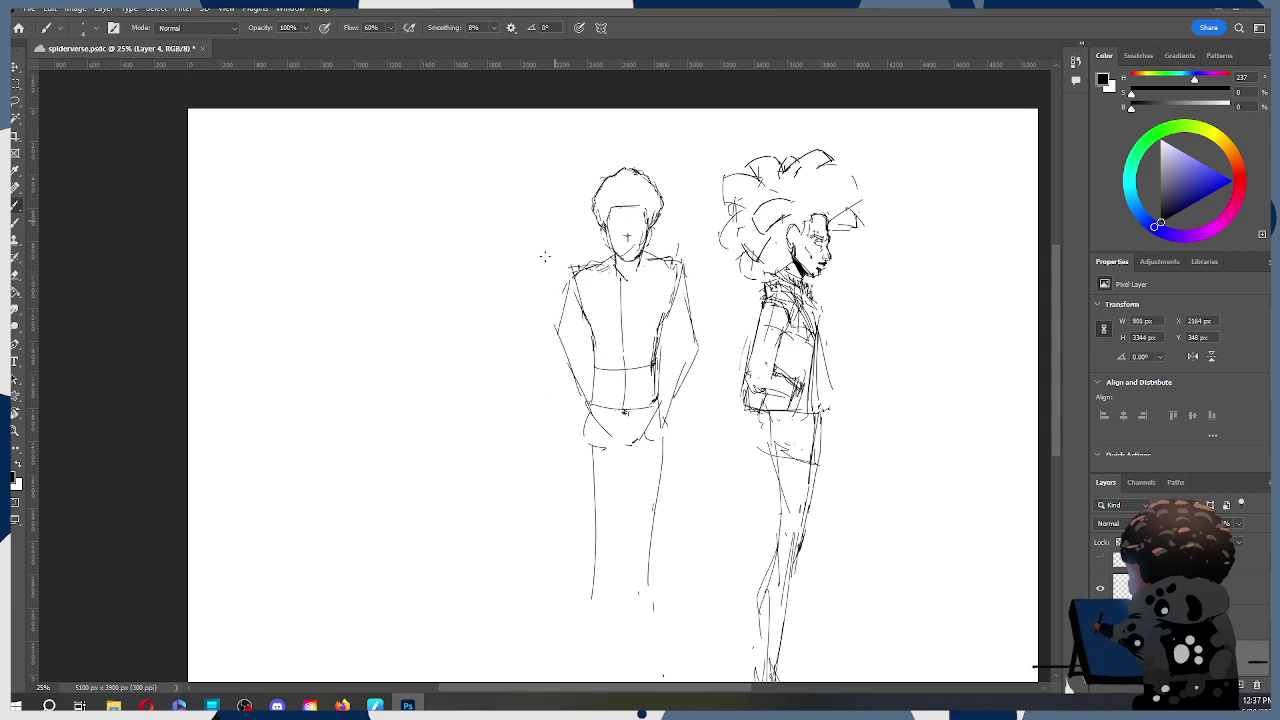
{"action": "key", "text": "ctrl+z"}
{"action": "key", "text": "ctrl+z"}
{"action": "key", "text": "ctrl+z"}
{"action": "key", "text": "ctrl+z"}
{"action": "key", "text": "ctrl+z"}
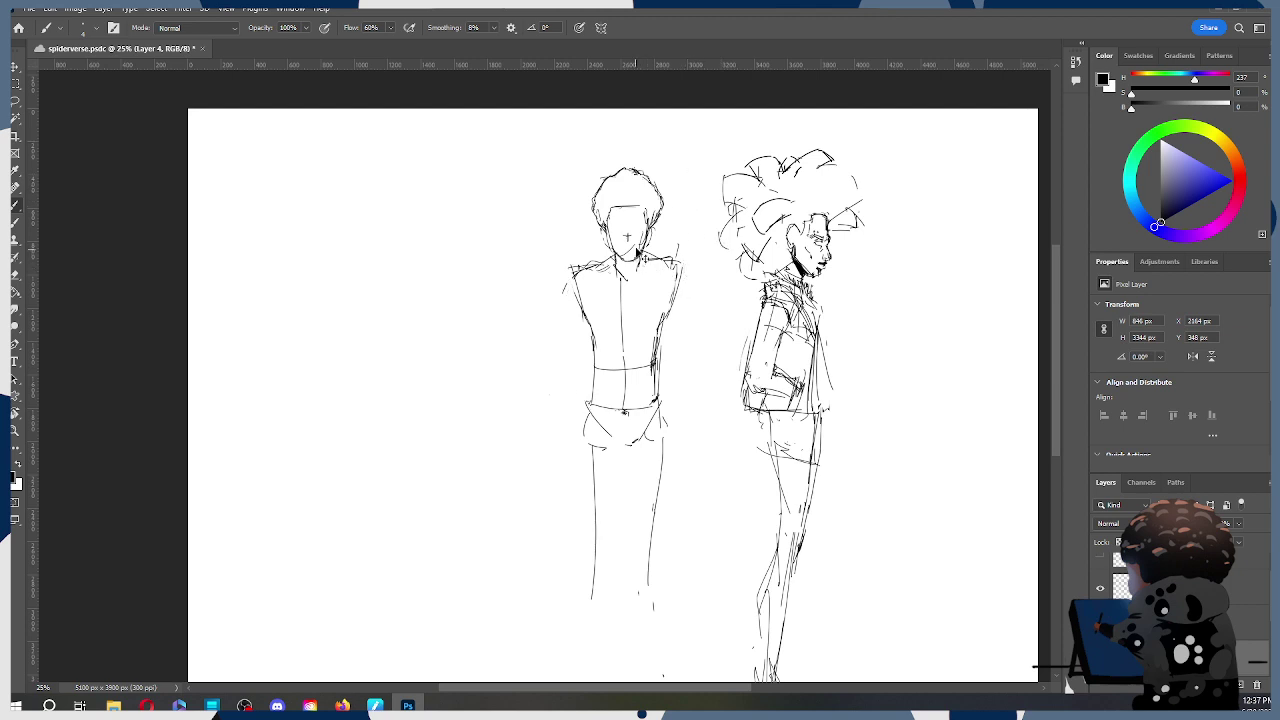
{"action": "key", "text": "ctrl+z"}
Step: Sketch a collar around the neck and the open jacket's front edges running down to a hem at the hips
{"action": "mouse_move", "coordinate": [650, 240]}
{"action": "left_mouse_down"}
{"action": "mouse_move", "coordinate": [658, 258]}
{"action": "mouse_move", "coordinate": [595, 264]}
{"action": "left_mouse_up"}
{"action": "left_click_drag", "start_coordinate": [588, 446], "coordinate": [575, 452]}
{"action": "left_click_drag", "start_coordinate": [661, 278], "coordinate": [673, 444]}
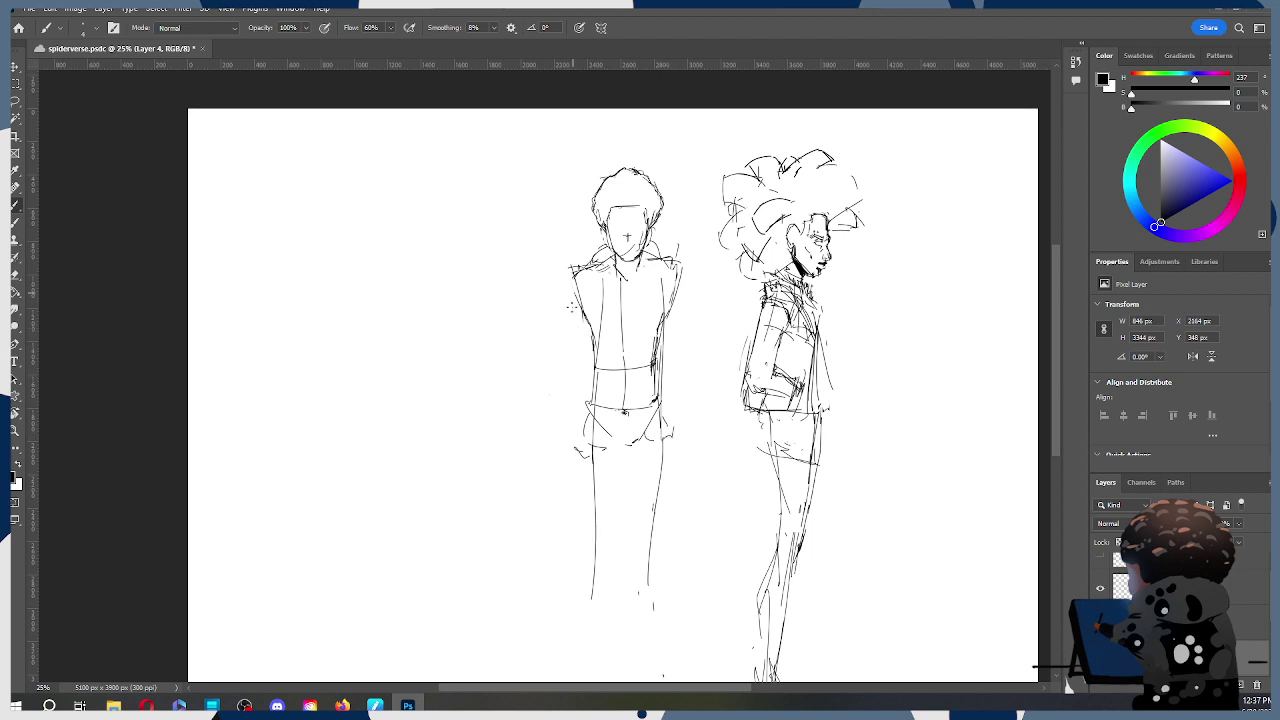
Step: Sketch both arms of the front-view figure with loose sleeves, elbows out and forearms curving in toward the hips
{"action": "mouse_move", "coordinate": [564, 293]}
{"action": "left_mouse_down"}
{"action": "mouse_move", "coordinate": [542, 378]}
{"action": "mouse_move", "coordinate": [545, 363]}
{"action": "mouse_move", "coordinate": [561, 398]}
{"action": "left_mouse_up"}
{"action": "mouse_move", "coordinate": [680, 272]}
{"action": "left_mouse_down"}
{"action": "mouse_move", "coordinate": [694, 360]}
{"action": "mouse_move", "coordinate": [678, 408]}
{"action": "left_mouse_up"}
{"action": "left_click_drag", "start_coordinate": [551, 419], "coordinate": [585, 454]}
{"action": "left_click_drag", "start_coordinate": [555, 396], "coordinate": [550, 411]}
{"action": "mouse_move", "coordinate": [690, 378]}
{"action": "left_mouse_down"}
{"action": "mouse_move", "coordinate": [706, 432]}
{"action": "mouse_move", "coordinate": [571, 479]}
{"action": "left_mouse_up"}
{"action": "left_click_drag", "start_coordinate": [548, 430], "coordinate": [597, 488]}
{"action": "mouse_move", "coordinate": [708, 398]}
{"action": "left_mouse_down"}
{"action": "mouse_move", "coordinate": [711, 444]}
{"action": "mouse_move", "coordinate": [690, 466]}
{"action": "left_mouse_up"}
{"action": "left_click_drag", "start_coordinate": [694, 458], "coordinate": [676, 470]}
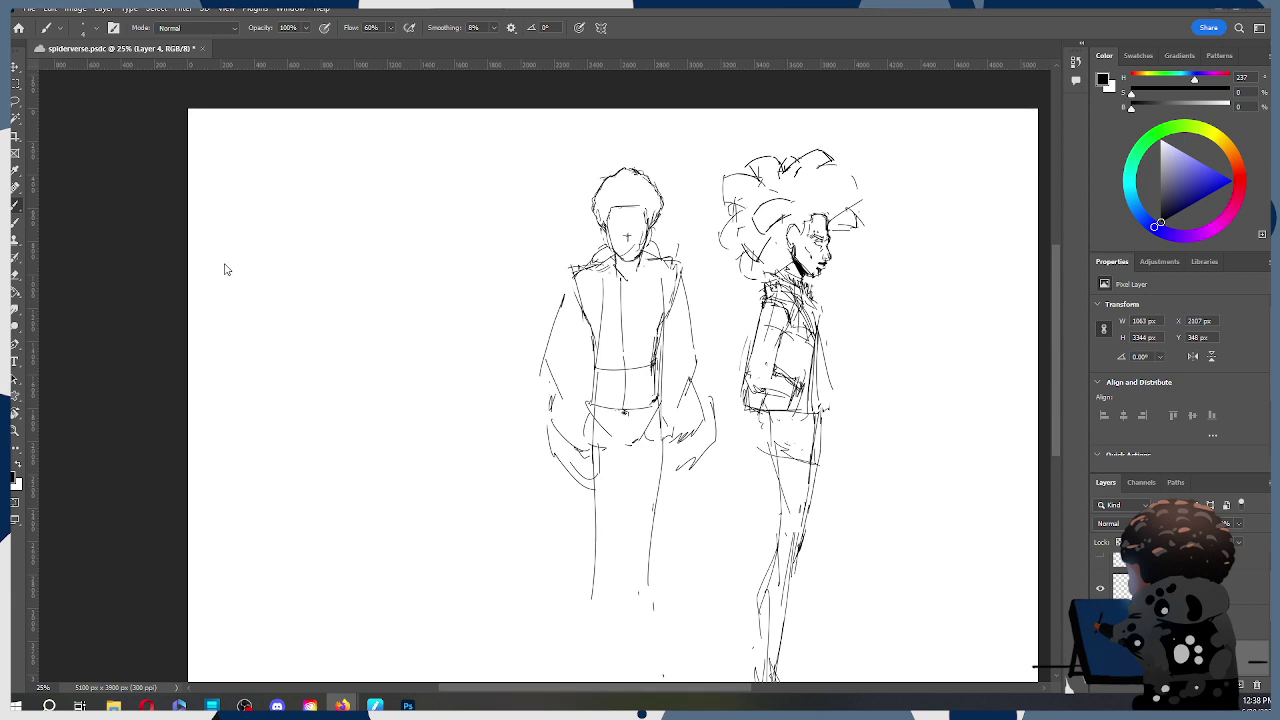
{"action": "left_click", "coordinate": [642, 333]}
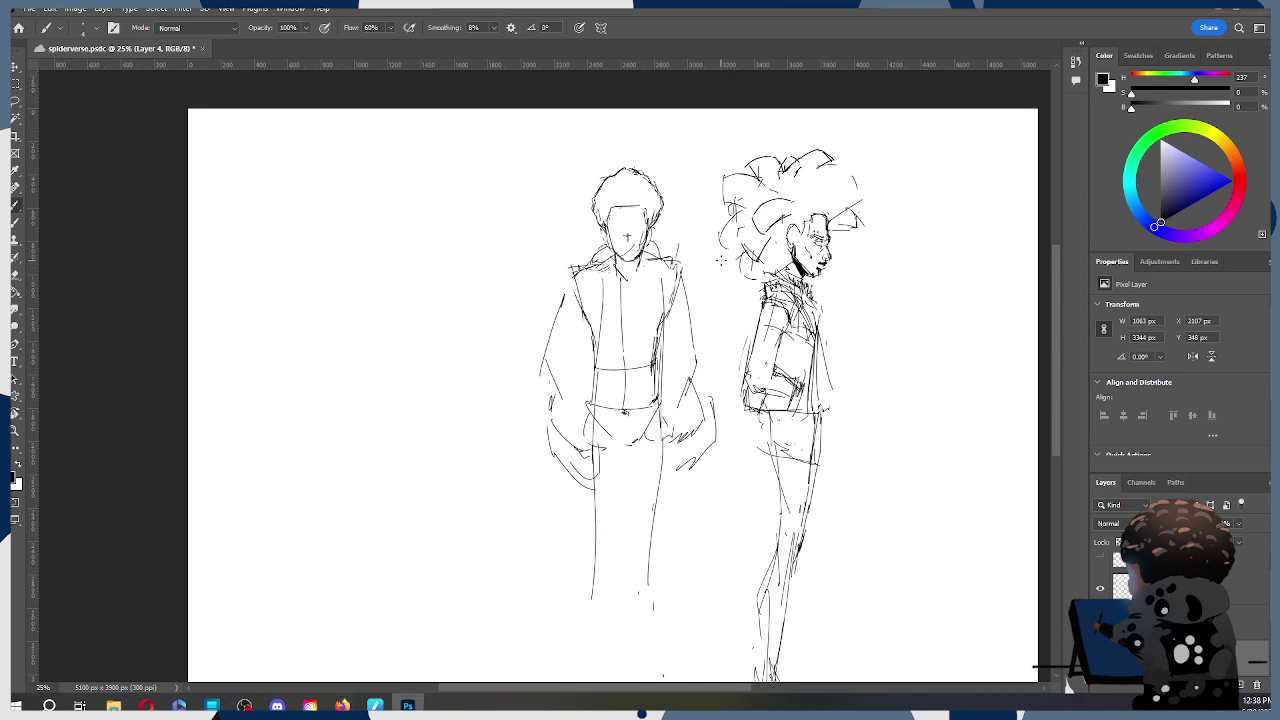
Step: Hatch the collar beside the neck and sketch the jacket's two front opening edges down the front-view torso
{"action": "mouse_move", "coordinate": [600, 252]}
{"action": "left_mouse_down"}
{"action": "mouse_move", "coordinate": [592, 265]}
{"action": "mouse_move", "coordinate": [608, 264]}
{"action": "left_mouse_up"}
{"action": "mouse_move", "coordinate": [612, 285]}
{"action": "left_mouse_down"}
{"action": "mouse_move", "coordinate": [604, 398]}
{"action": "mouse_move", "coordinate": [592, 404]}
{"action": "left_mouse_up"}
{"action": "key", "text": "ctrl+z"}
{"action": "left_click_drag", "start_coordinate": [606, 352], "coordinate": [598, 406]}
{"action": "left_click_drag", "start_coordinate": [647, 289], "coordinate": [651, 398]}
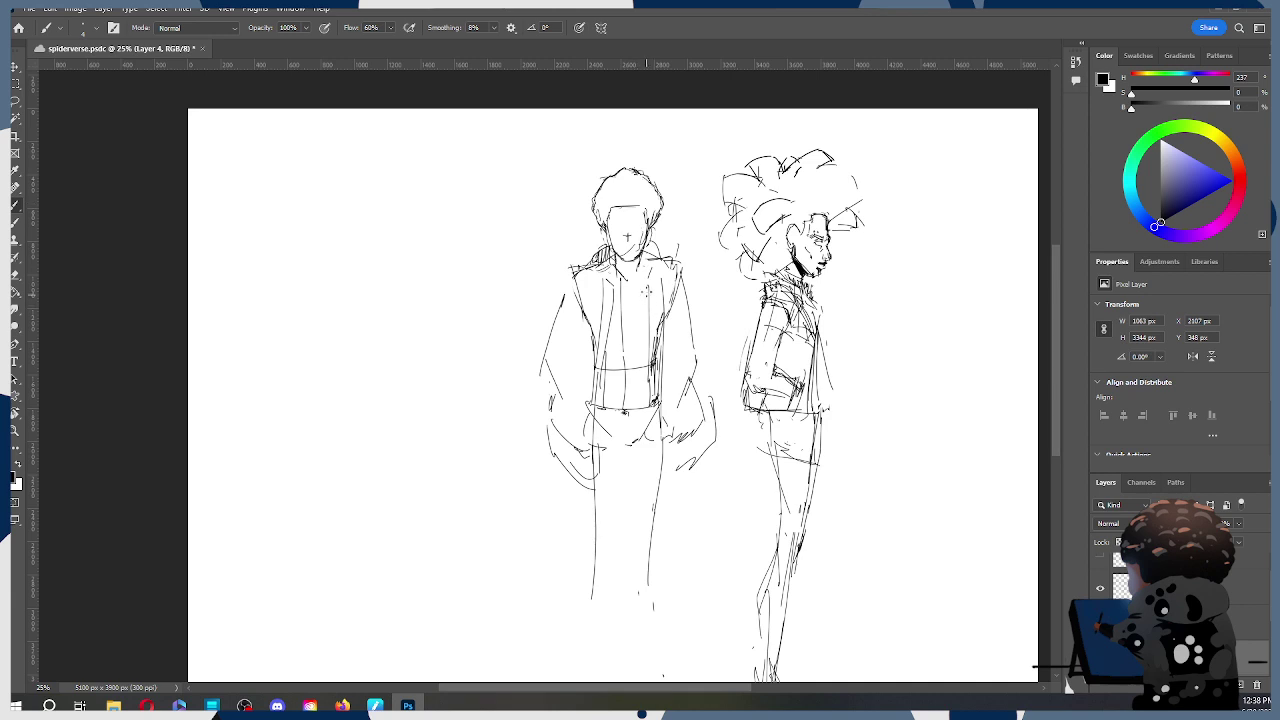
Step: Refine the neckline, chest and hem lines of the front-view jacket with brush and eraser, and save the document
{"action": "left_click_drag", "start_coordinate": [618, 283], "coordinate": [645, 291]}
{"action": "left_click_drag", "start_coordinate": [614, 304], "coordinate": [652, 300]}
{"action": "key", "text": "e"}
{"action": "left_click_drag", "start_coordinate": [626, 296], "coordinate": [641, 306]}
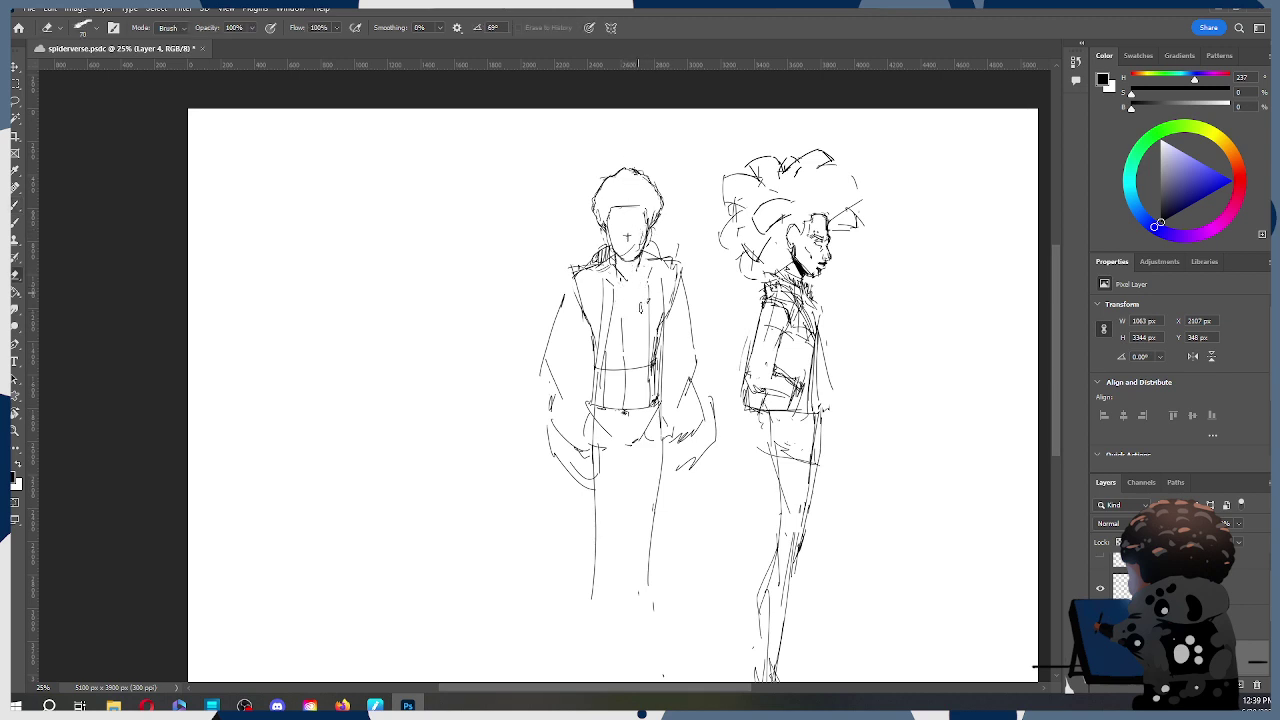
{"action": "key", "text": "b"}
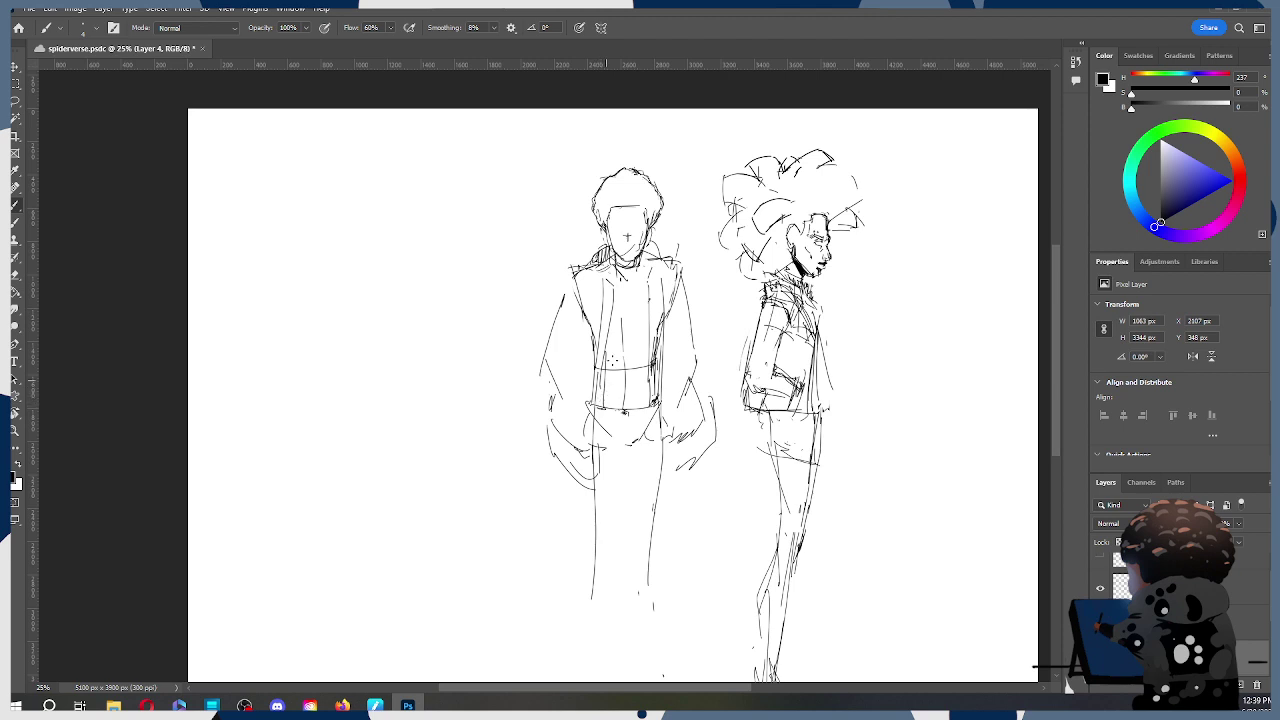
{"action": "mouse_move", "coordinate": [608, 423]}
{"action": "left_mouse_down"}
{"action": "mouse_move", "coordinate": [590, 428]}
{"action": "mouse_move", "coordinate": [645, 375]}
{"action": "left_mouse_up"}
{"action": "key", "text": "ctrl+s"}
Step: Redraw the shoulder and outer upper-sleeve line on the front-view arm farthest from the side view, erasing stray line ends
{"action": "left_click_drag", "start_coordinate": [546, 349], "coordinate": [588, 273]}
{"action": "left_click_drag", "start_coordinate": [587, 262], "coordinate": [591, 362]}
{"action": "key", "text": "e"}
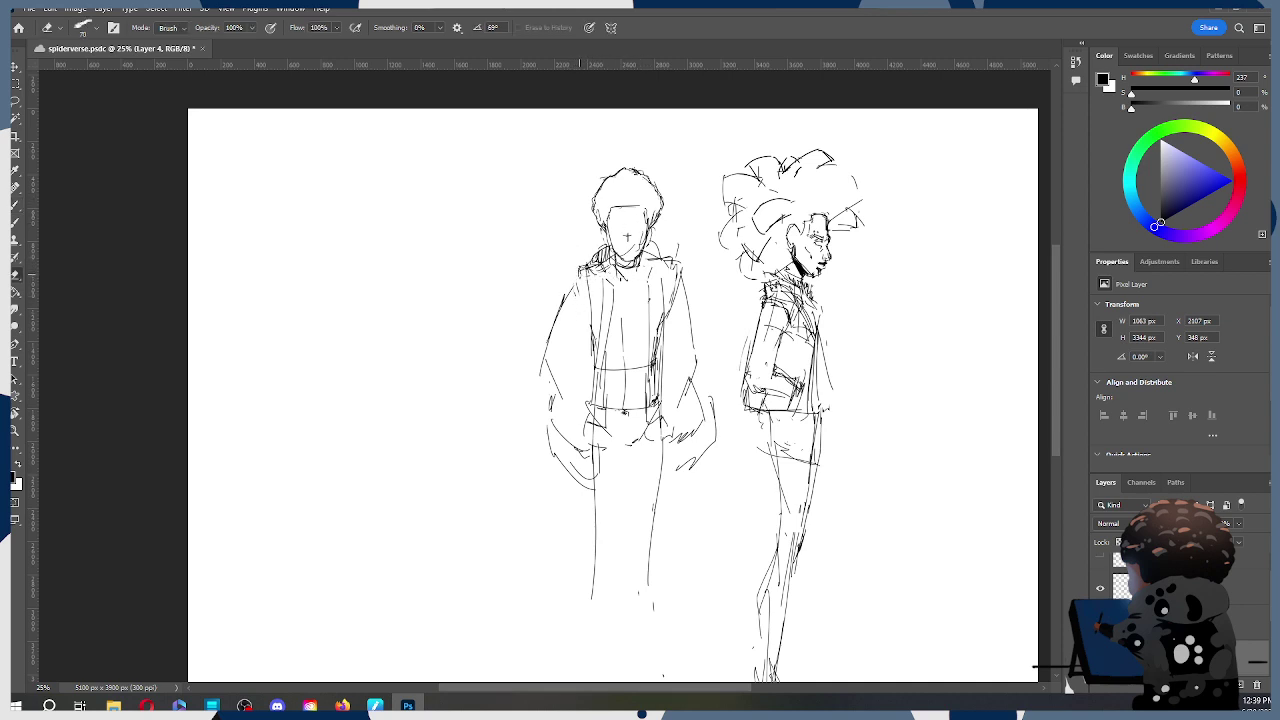
{"action": "key", "text": "b"}
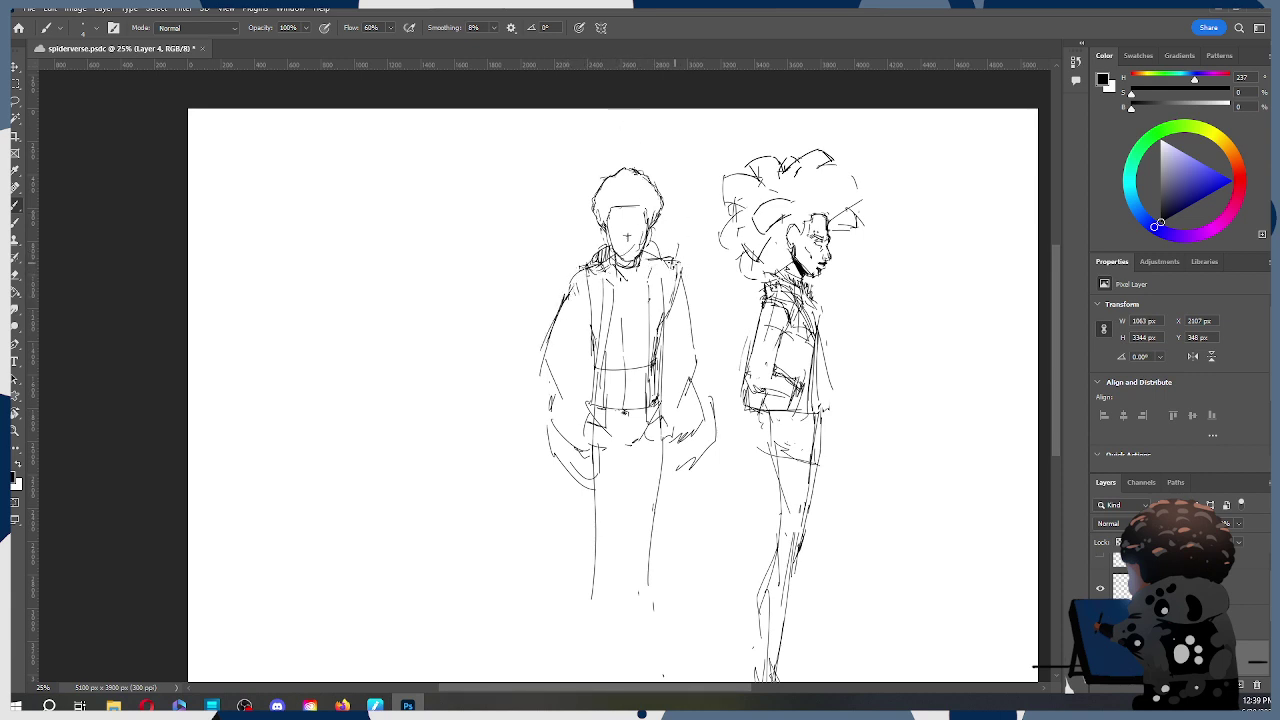
Step: Sketch fold lines inside both jacket sleeves and a fuller outer contour on the sleeve nearest the side view
{"action": "mouse_move", "coordinate": [682, 278]}
{"action": "left_mouse_down"}
{"action": "mouse_move", "coordinate": [703, 352]}
{"action": "mouse_move", "coordinate": [689, 383]}
{"action": "left_mouse_up"}
{"action": "left_click_drag", "start_coordinate": [566, 323], "coordinate": [580, 350]}
{"action": "left_click_drag", "start_coordinate": [566, 350], "coordinate": [562, 365]}
{"action": "left_click_drag", "start_coordinate": [676, 269], "coordinate": [702, 356]}
{"action": "mouse_move", "coordinate": [690, 292]}
{"action": "left_mouse_down"}
{"action": "mouse_move", "coordinate": [708, 352]}
{"action": "mouse_move", "coordinate": [699, 370]}
{"action": "left_mouse_up"}
{"action": "key", "text": "ctrl+z"}
{"action": "key", "text": "ctrl+z"}
{"action": "mouse_move", "coordinate": [684, 284]}
{"action": "left_mouse_down"}
{"action": "mouse_move", "coordinate": [714, 340]}
{"action": "mouse_move", "coordinate": [684, 394]}
{"action": "left_mouse_up"}
{"action": "mouse_move", "coordinate": [670, 331]}
{"action": "left_mouse_down"}
{"action": "mouse_move", "coordinate": [688, 333]}
{"action": "mouse_move", "coordinate": [698, 356]}
{"action": "left_mouse_up"}
{"action": "key", "text": "ctrl+z"}
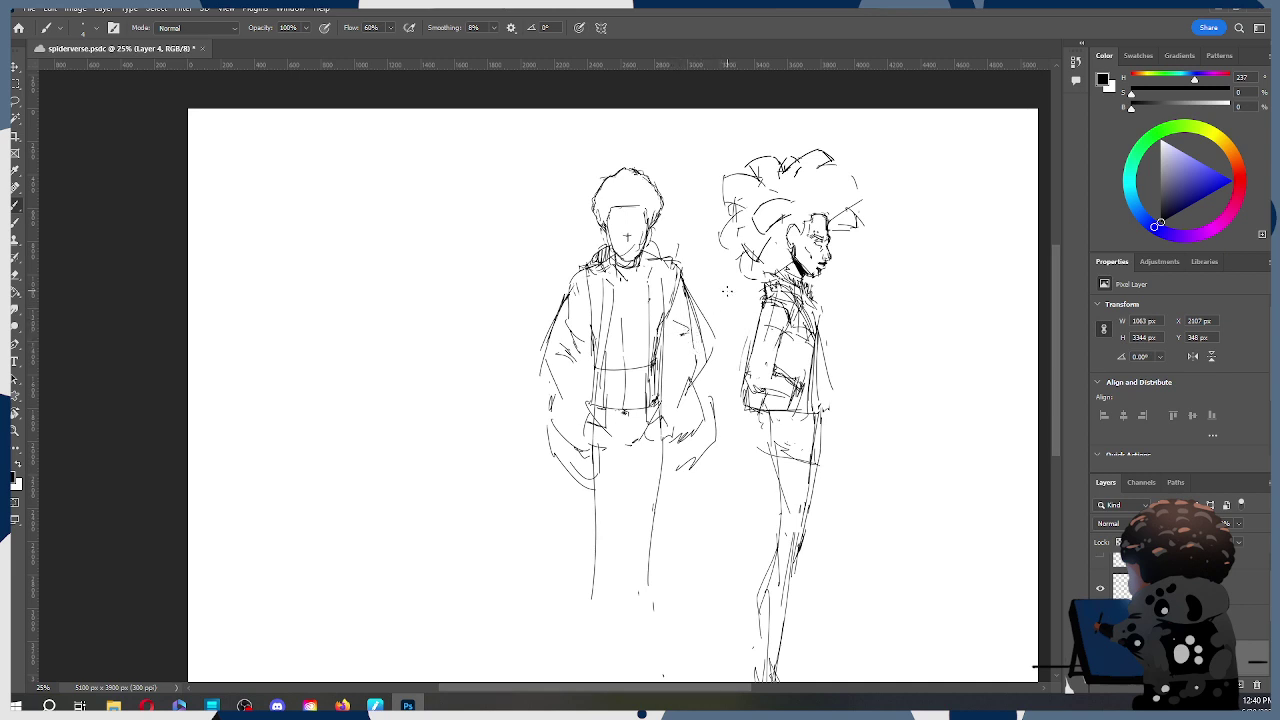
Step: Erase the old overlapping contour lines inside the front-view sleeve nearest the side view
{"action": "key", "text": "z"}
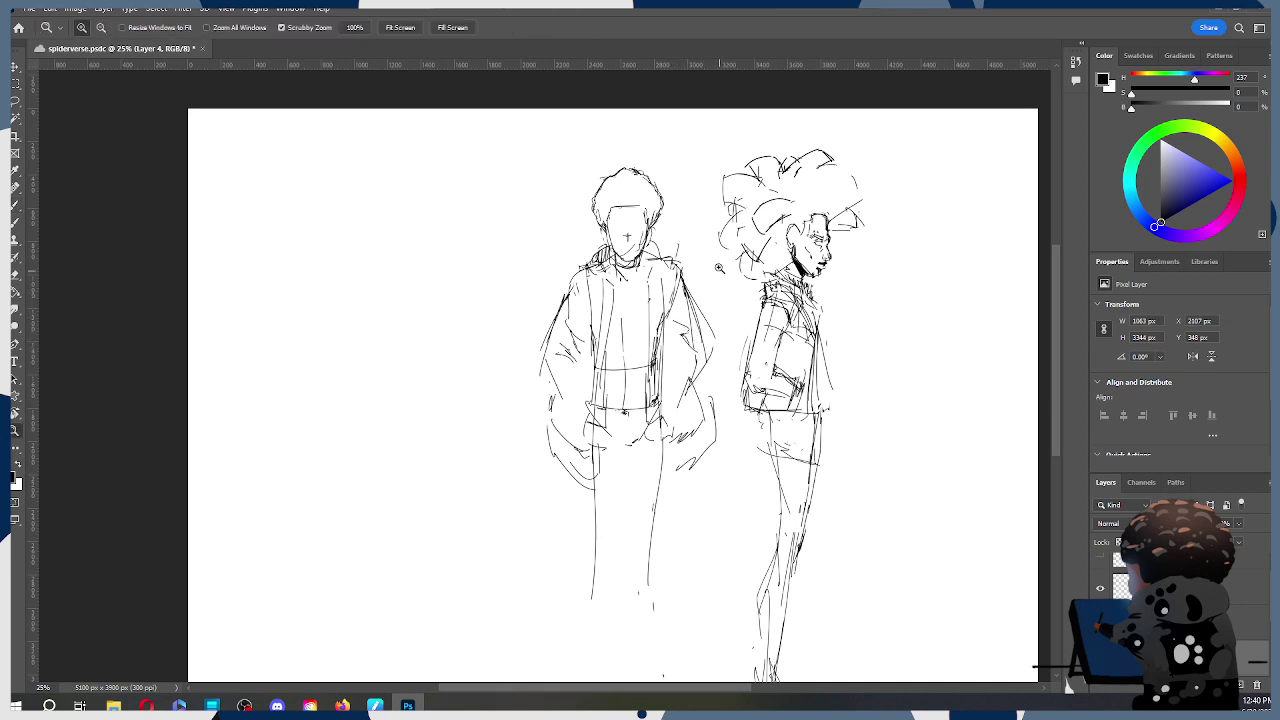
{"action": "key", "text": "e"}
{"action": "left_click_drag", "start_coordinate": [687, 314], "coordinate": [706, 349]}
{"action": "left_click_drag", "start_coordinate": [685, 298], "coordinate": [697, 330]}
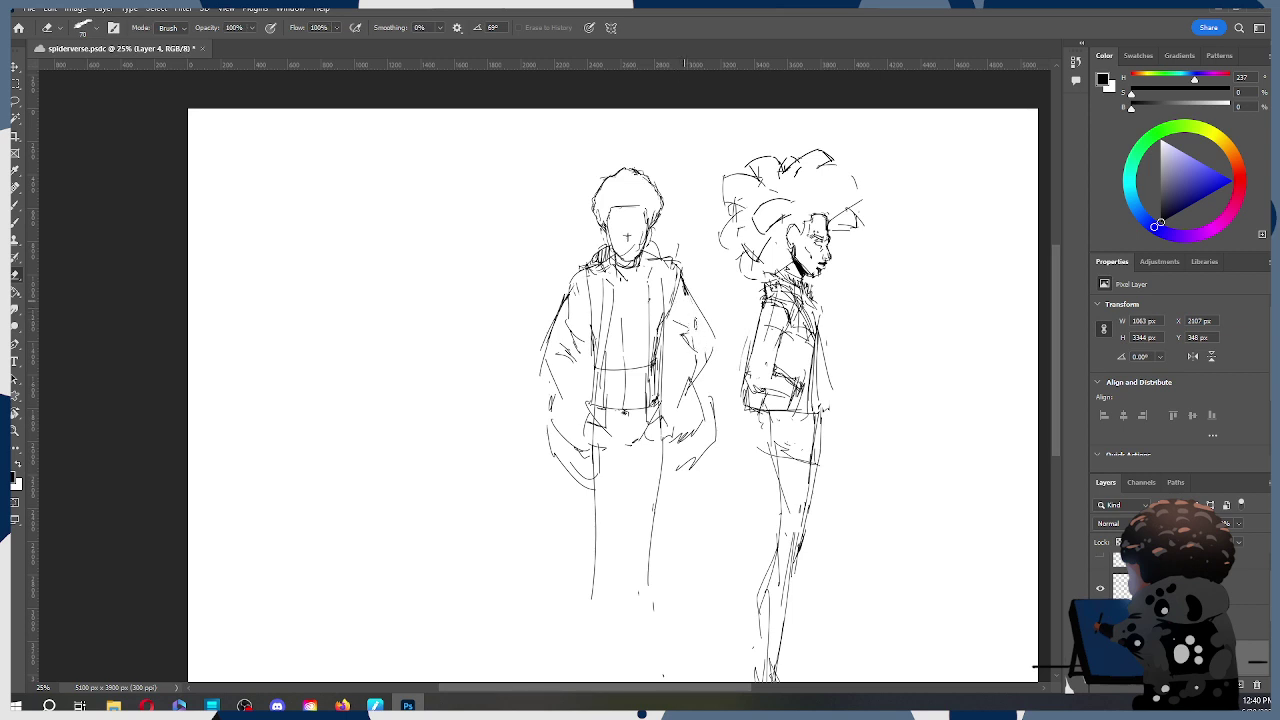
{"action": "key", "text": "z"}
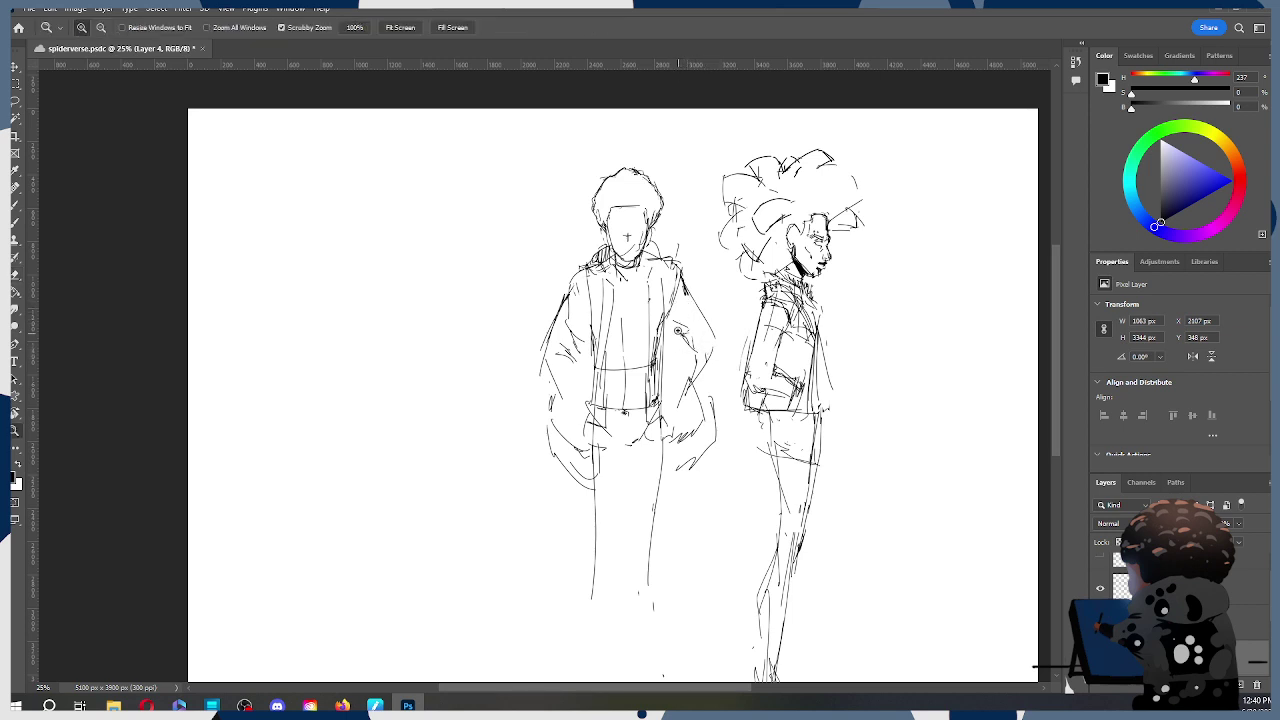
{"action": "left_click", "coordinate": [679, 330], "text": "alt"}
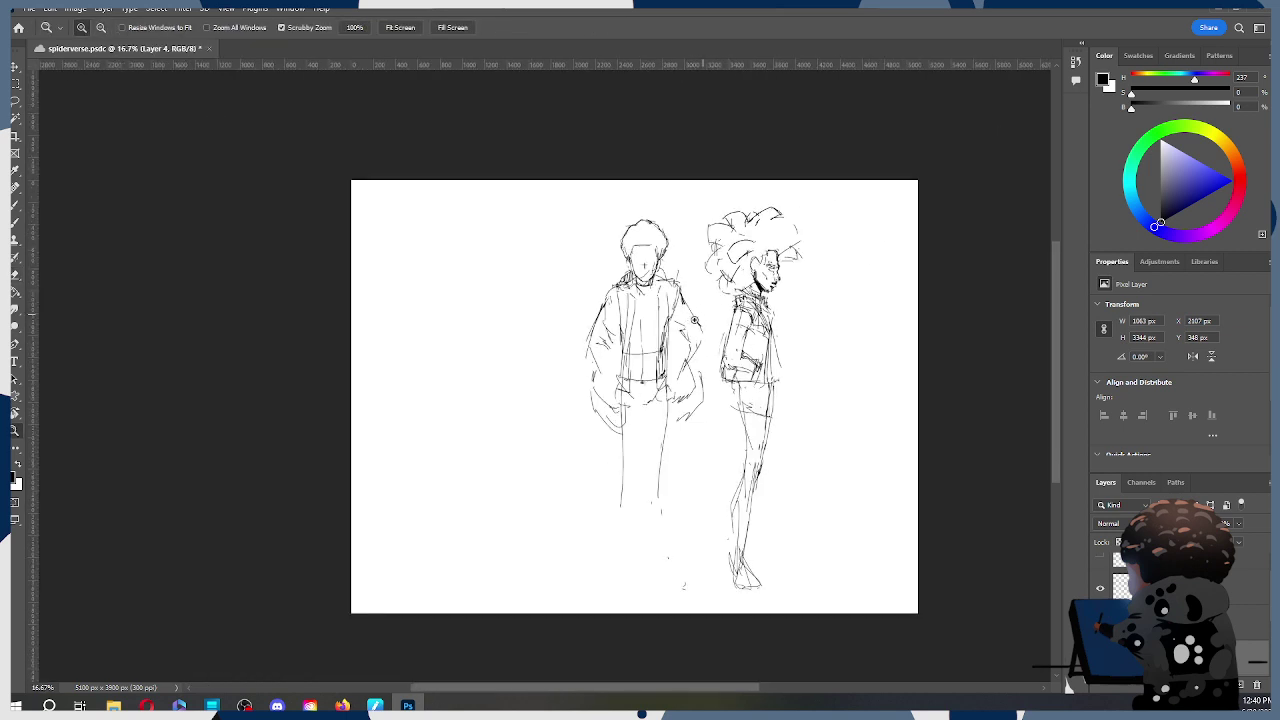
{"action": "left_click", "coordinate": [700, 318]}
{"action": "key", "text": "e"}
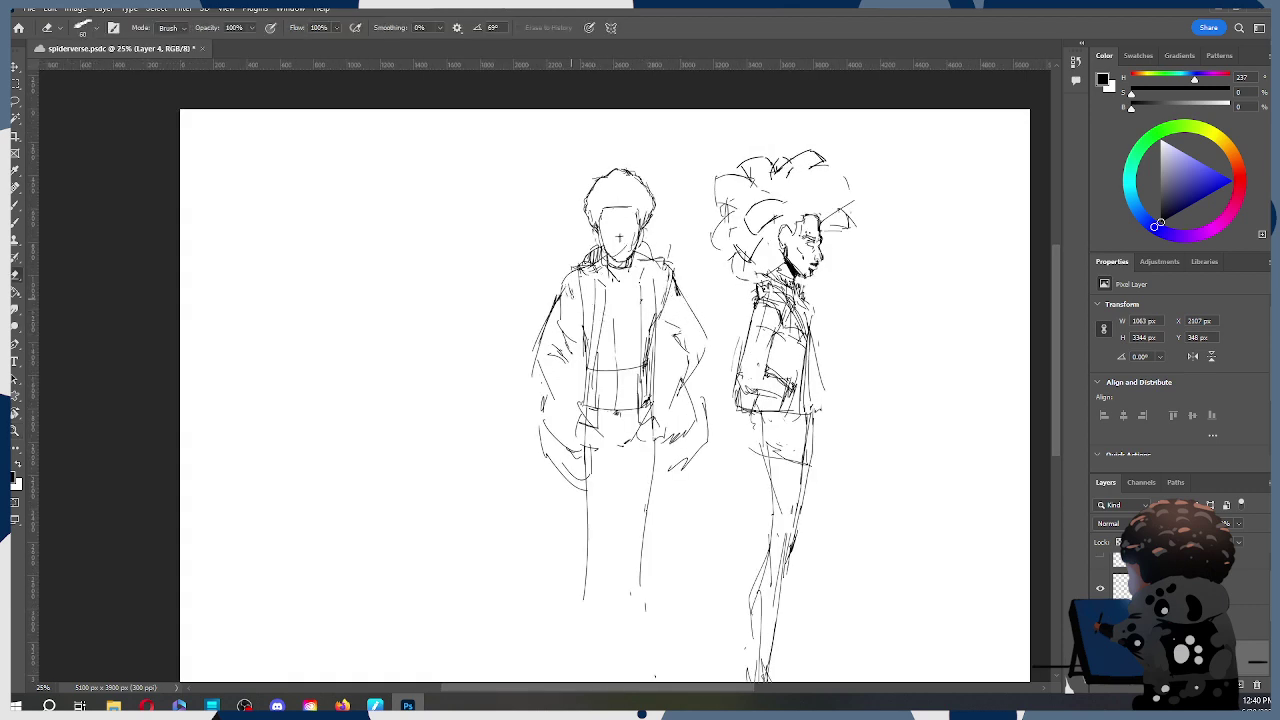
{"action": "key", "text": "b"}
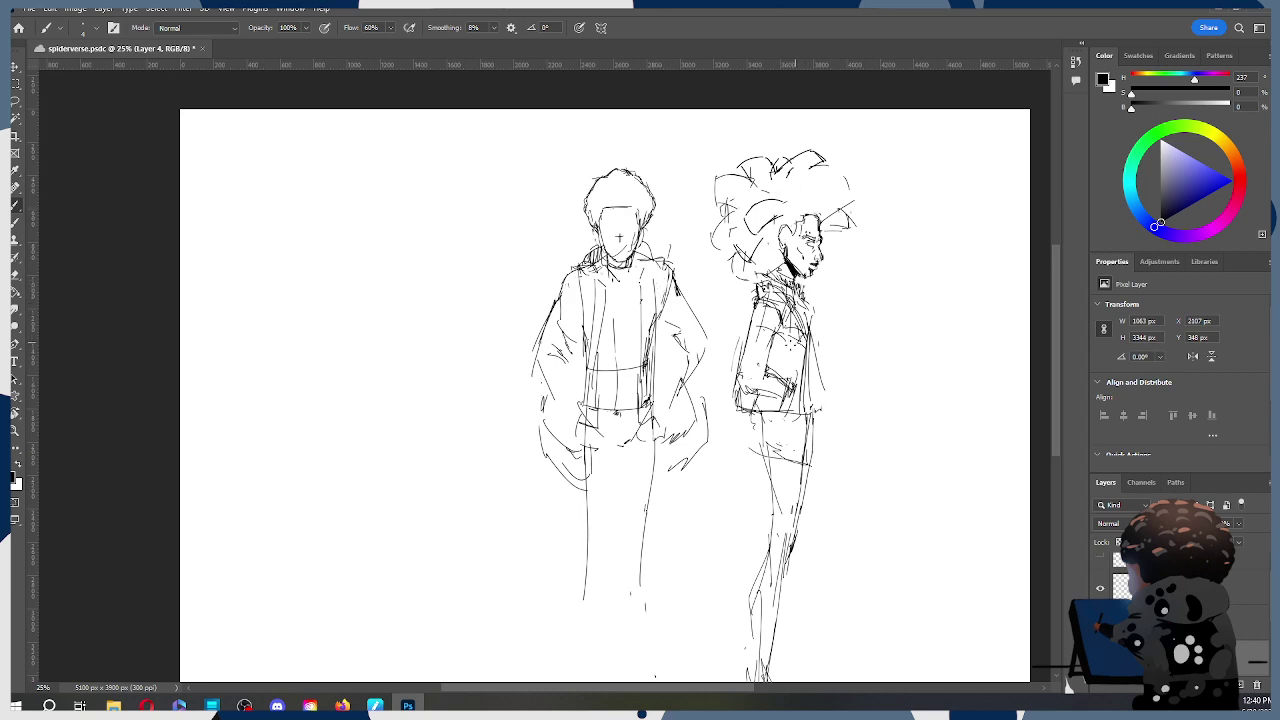
Step: Sketch the thigh, knee mark and lower leg of the front-view leg farthest from the side view
{"action": "left_click_drag", "start_coordinate": [663, 411], "coordinate": [689, 298]}
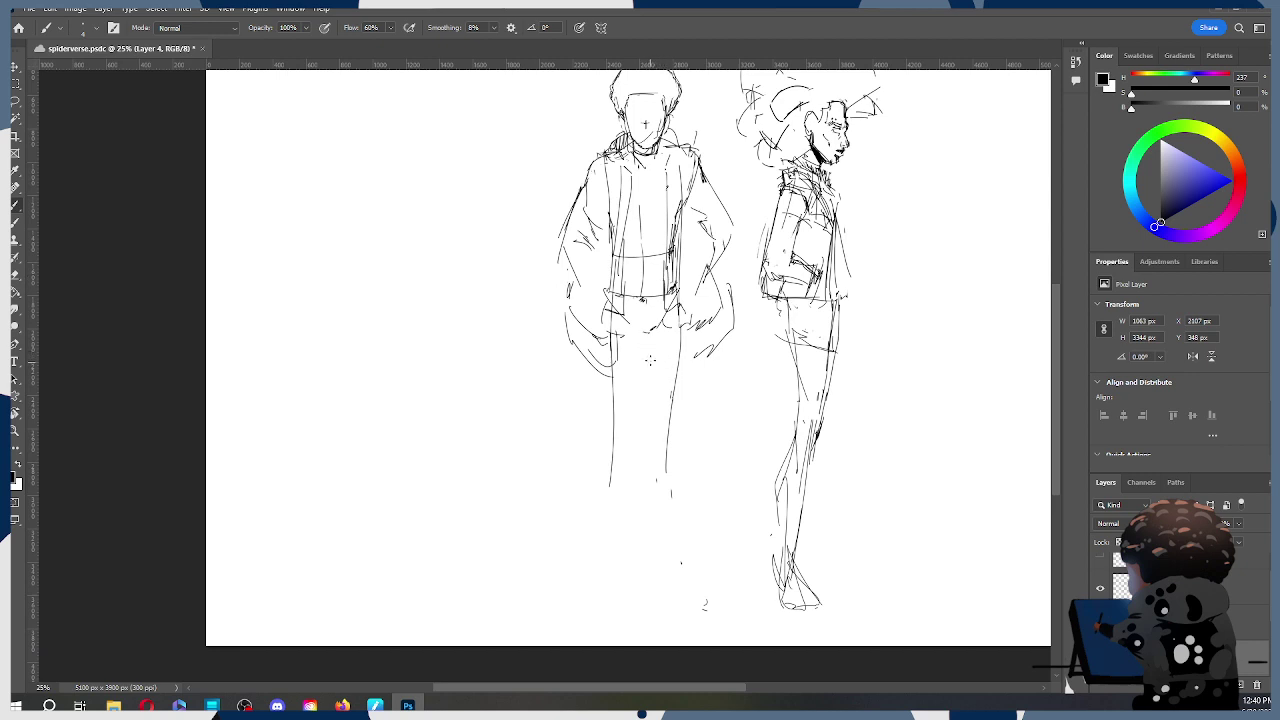
{"action": "left_click_drag", "start_coordinate": [606, 342], "coordinate": [600, 466]}
{"action": "key", "text": "ctrl+z"}
{"action": "left_click_drag", "start_coordinate": [607, 336], "coordinate": [610, 530]}
{"action": "key", "text": "ctrl+z"}
{"action": "left_click_drag", "start_coordinate": [607, 330], "coordinate": [608, 534]}
{"action": "key", "text": "ctrl+z"}
{"action": "mouse_move", "coordinate": [606, 326]}
{"action": "left_mouse_down"}
{"action": "mouse_move", "coordinate": [606, 491]}
{"action": "mouse_move", "coordinate": [616, 529]}
{"action": "left_mouse_up"}
{"action": "left_click_drag", "start_coordinate": [645, 330], "coordinate": [618, 482]}
{"action": "key", "text": "ctrl+z"}
{"action": "left_click_drag", "start_coordinate": [642, 356], "coordinate": [628, 445]}
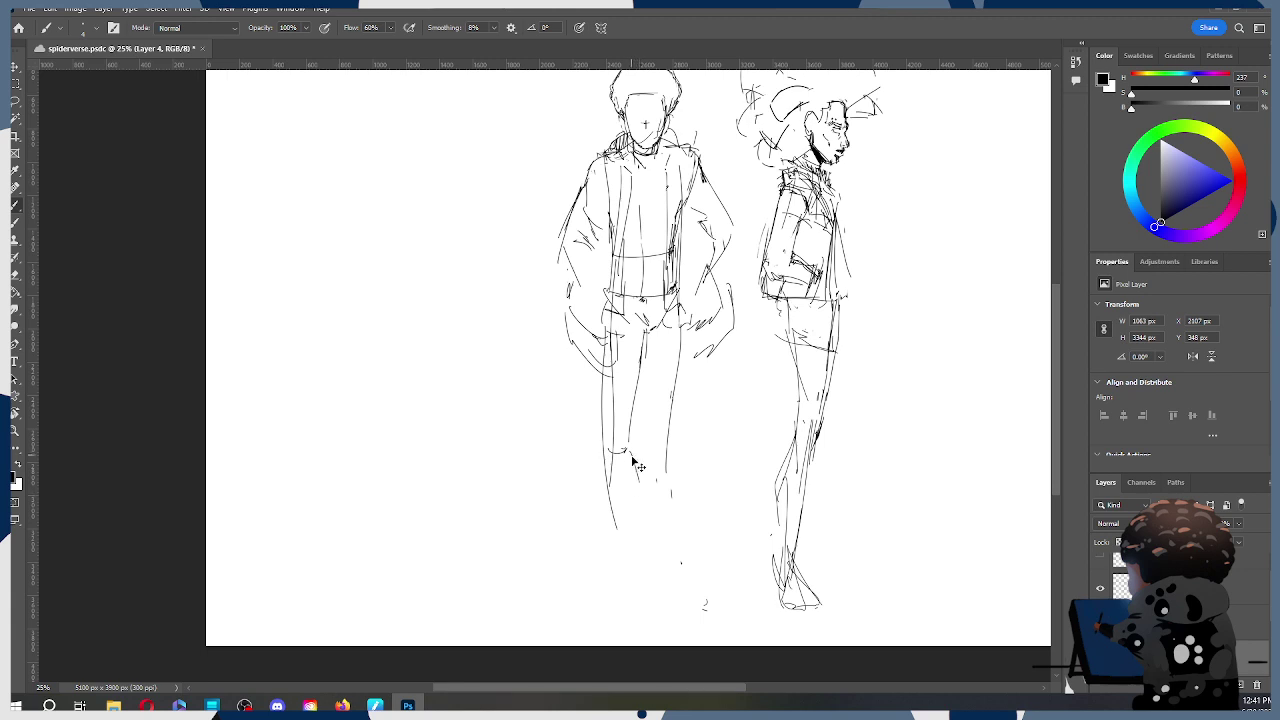
{"action": "left_click_drag", "start_coordinate": [631, 454], "coordinate": [636, 594]}
Step: Sketch the inner and outer contours of the front-view leg nearest the side view, from hip to ankle
{"action": "left_click_drag", "start_coordinate": [684, 318], "coordinate": [668, 424]}
{"action": "left_click_drag", "start_coordinate": [646, 330], "coordinate": [659, 456]}
{"action": "left_click_drag", "start_coordinate": [680, 364], "coordinate": [670, 456]}
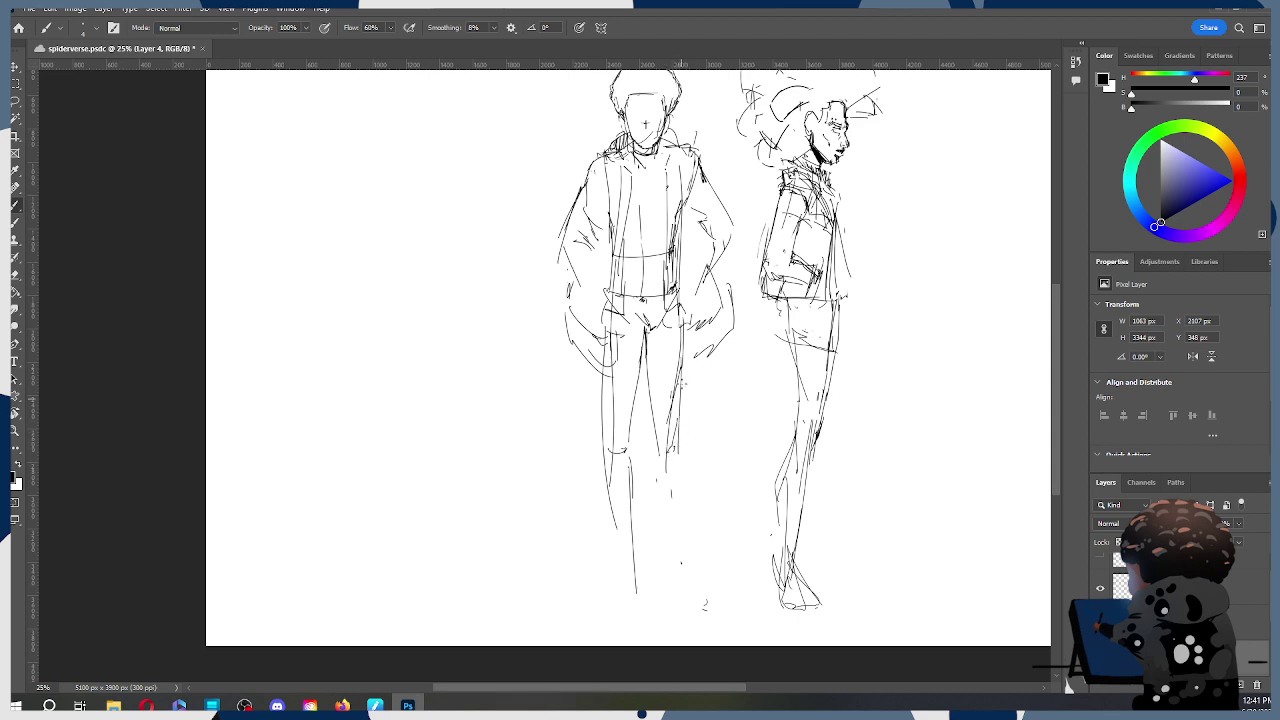
{"action": "left_click_drag", "start_coordinate": [682, 372], "coordinate": [682, 532]}
{"action": "left_click_drag", "start_coordinate": [660, 462], "coordinate": [668, 600]}
Step: Scale the whole front-view figure down to 95.65% and shift it slightly up
{"action": "left_click_drag", "start_coordinate": [713, 356], "coordinate": [728, 410]}
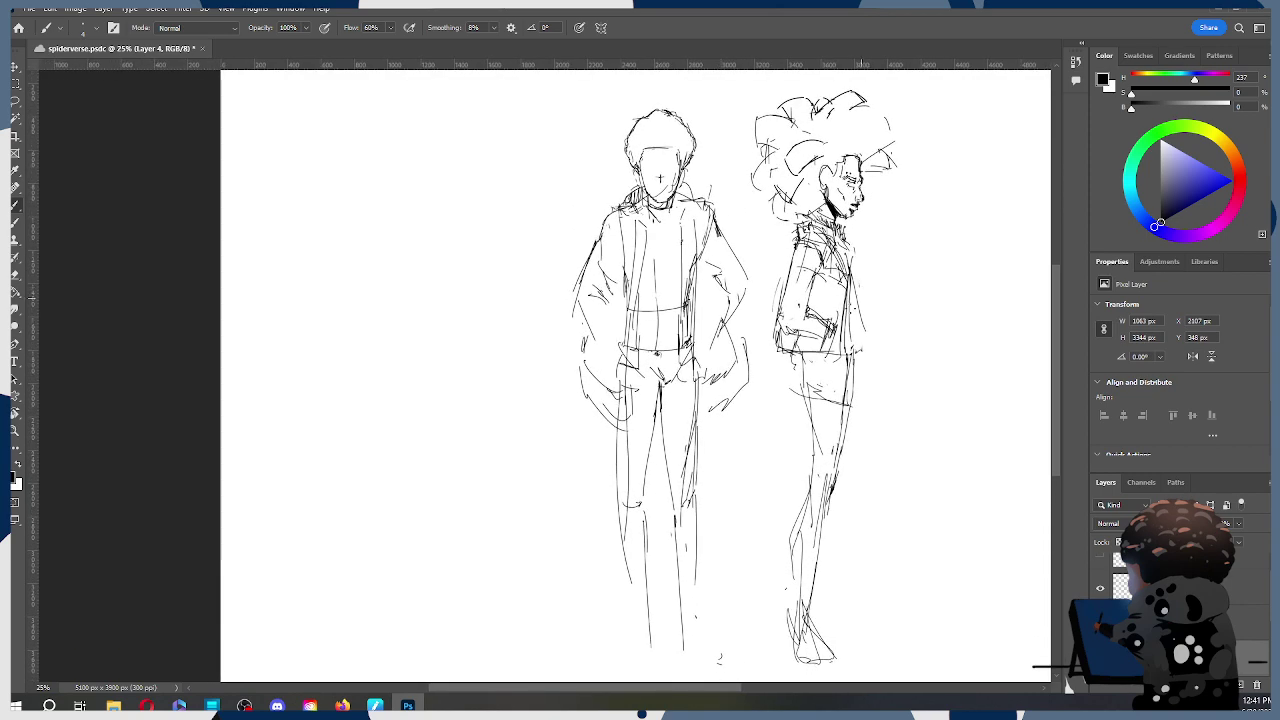
{"action": "key", "text": "ctrl+t"}
{"action": "left_click_drag", "start_coordinate": [749, 102], "coordinate": [740, 126]}
{"action": "left_click_drag", "start_coordinate": [673, 390], "coordinate": [678, 357]}
{"action": "left_click", "coordinate": [660, 28]}
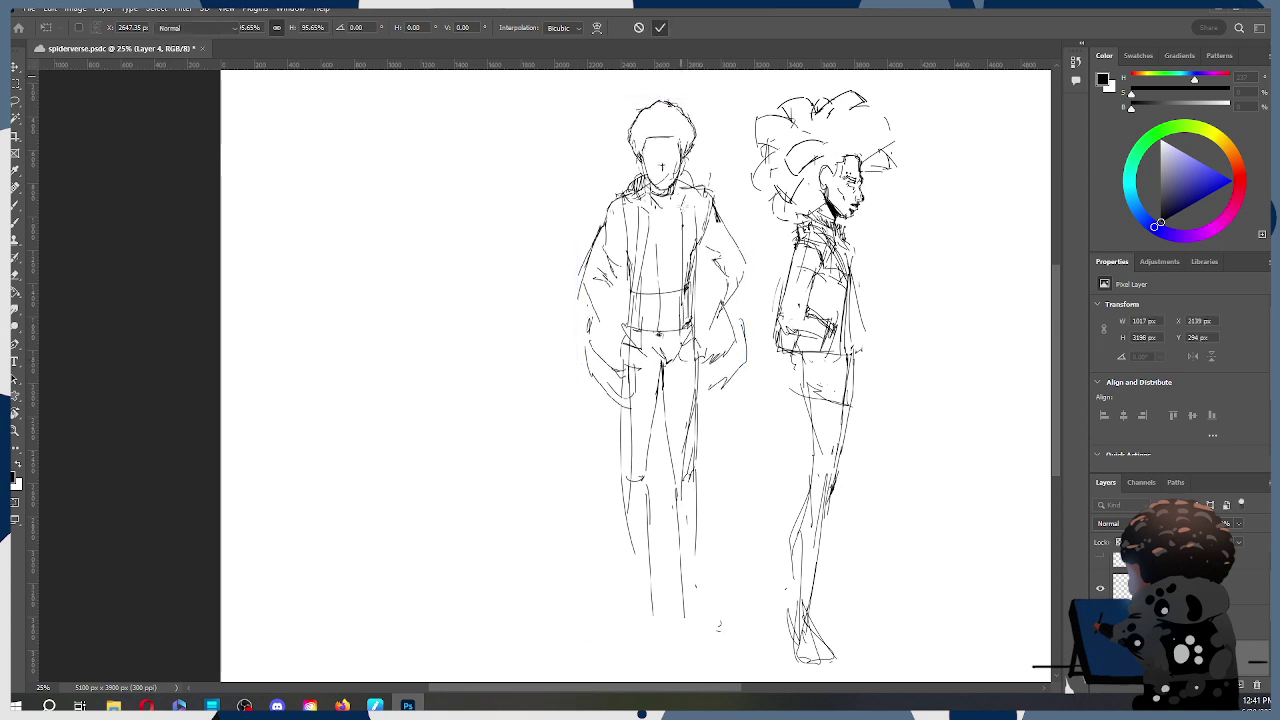
Step: Extend the outer lower-leg line toward the ankle and erase the old leg guide lines inside both thighs
{"action": "left_click_drag", "start_coordinate": [694, 524], "coordinate": [694, 596]}
{"action": "key", "text": "e"}
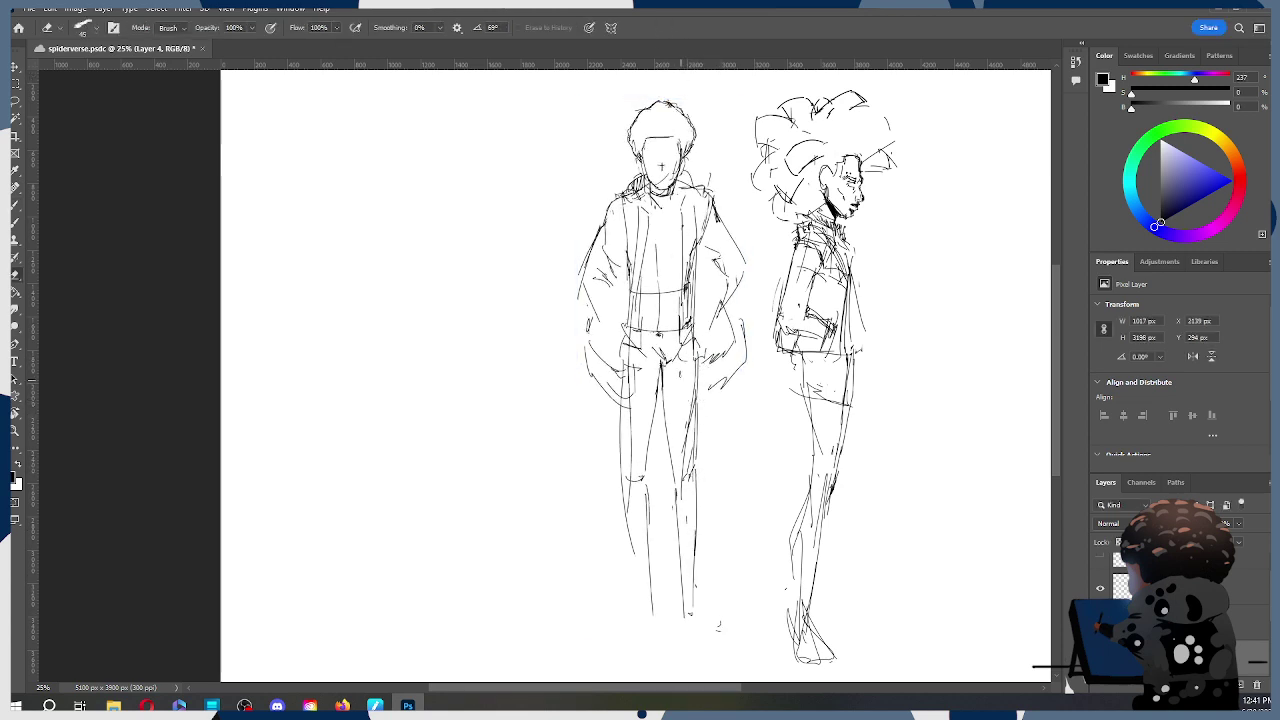
{"action": "left_click_drag", "start_coordinate": [683, 498], "coordinate": [690, 400]}
{"action": "left_click_drag", "start_coordinate": [631, 430], "coordinate": [631, 460]}
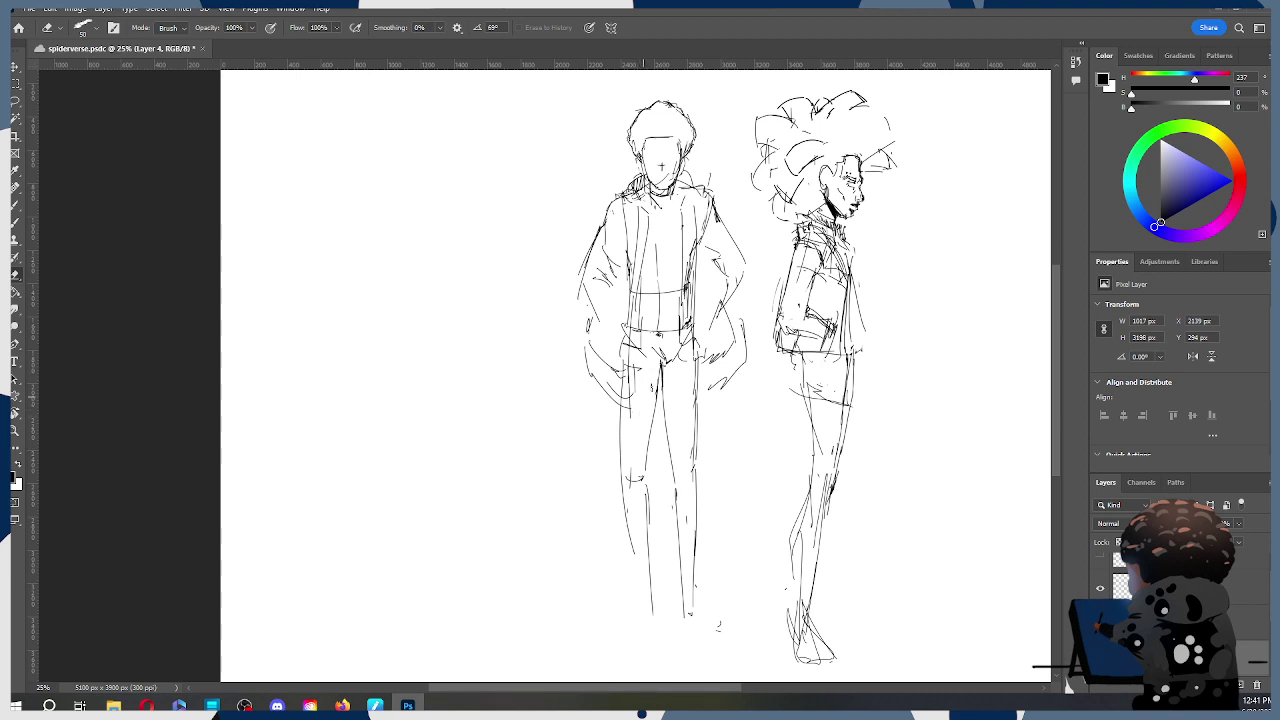
Step: Erase the oversized outer forearm curves on both sides and sketch tighter lower-sleeve outlines beside the hips
{"action": "mouse_move", "coordinate": [742, 322]}
{"action": "left_mouse_down"}
{"action": "mouse_move", "coordinate": [742, 368]}
{"action": "mouse_move", "coordinate": [720, 386]}
{"action": "left_mouse_up"}
{"action": "left_click_drag", "start_coordinate": [588, 366], "coordinate": [628, 398]}
{"action": "key", "text": "b"}
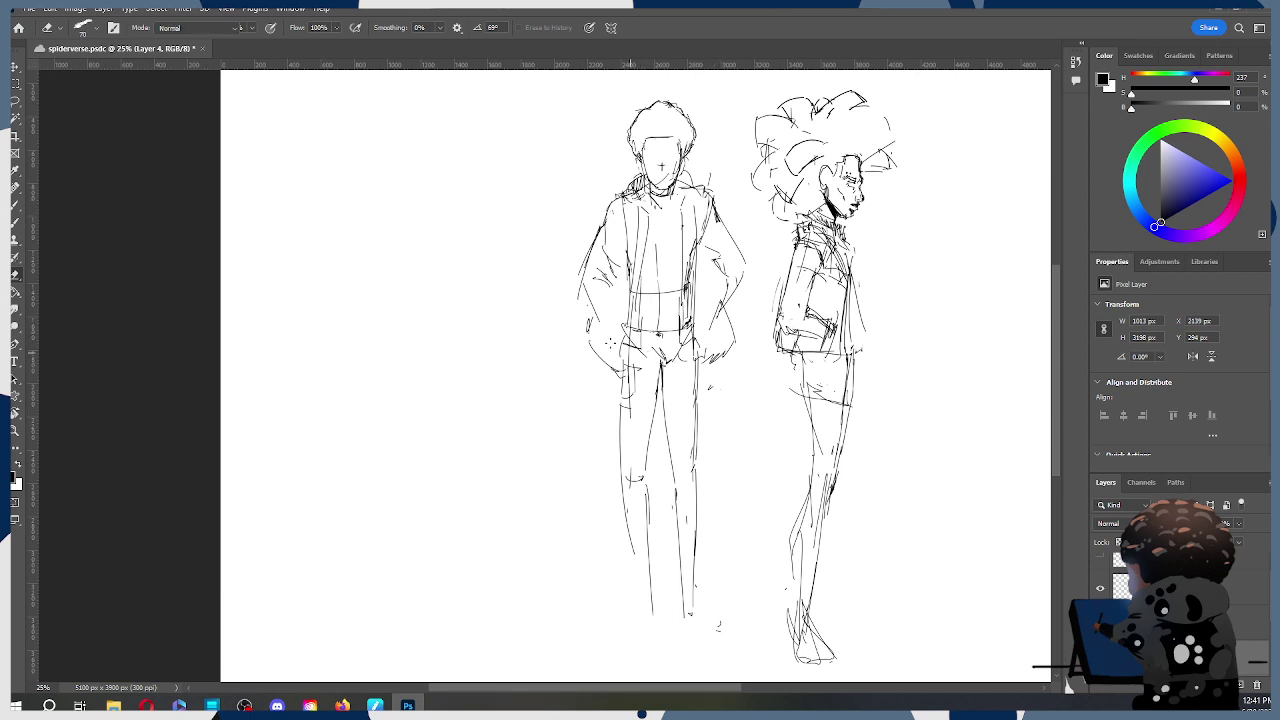
{"action": "left_click_drag", "start_coordinate": [604, 369], "coordinate": [626, 377]}
{"action": "left_click_drag", "start_coordinate": [722, 300], "coordinate": [714, 374]}
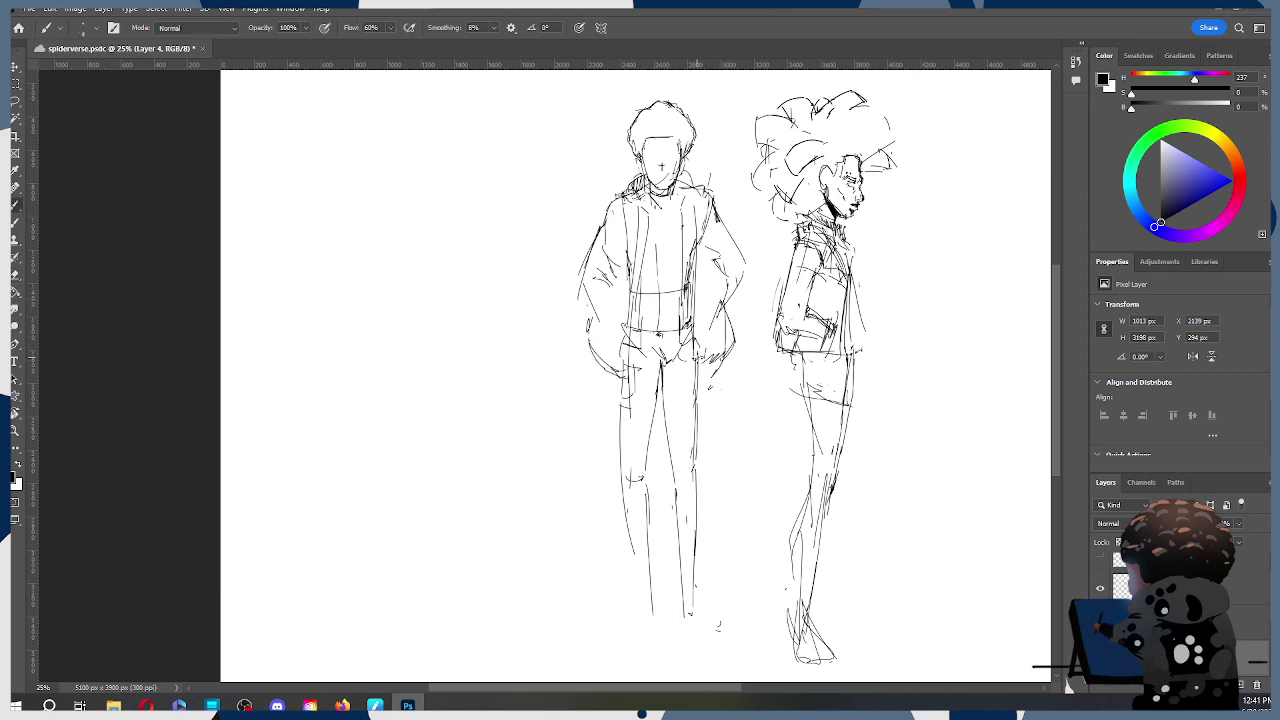
Step: Sketch both cuffs and hands meeting the trouser pockets, and erase the leftover curve under the cuff
{"action": "left_click_drag", "start_coordinate": [690, 314], "coordinate": [710, 372]}
{"action": "left_click_drag", "start_coordinate": [624, 331], "coordinate": [622, 358]}
{"action": "key", "text": "ctrl+z"}
{"action": "mouse_move", "coordinate": [590, 336]}
{"action": "left_mouse_down"}
{"action": "mouse_move", "coordinate": [592, 376]}
{"action": "mouse_move", "coordinate": [622, 363]}
{"action": "mouse_move", "coordinate": [610, 358]}
{"action": "mouse_move", "coordinate": [594, 368]}
{"action": "mouse_move", "coordinate": [624, 359]}
{"action": "left_mouse_up"}
{"action": "key", "text": "e"}
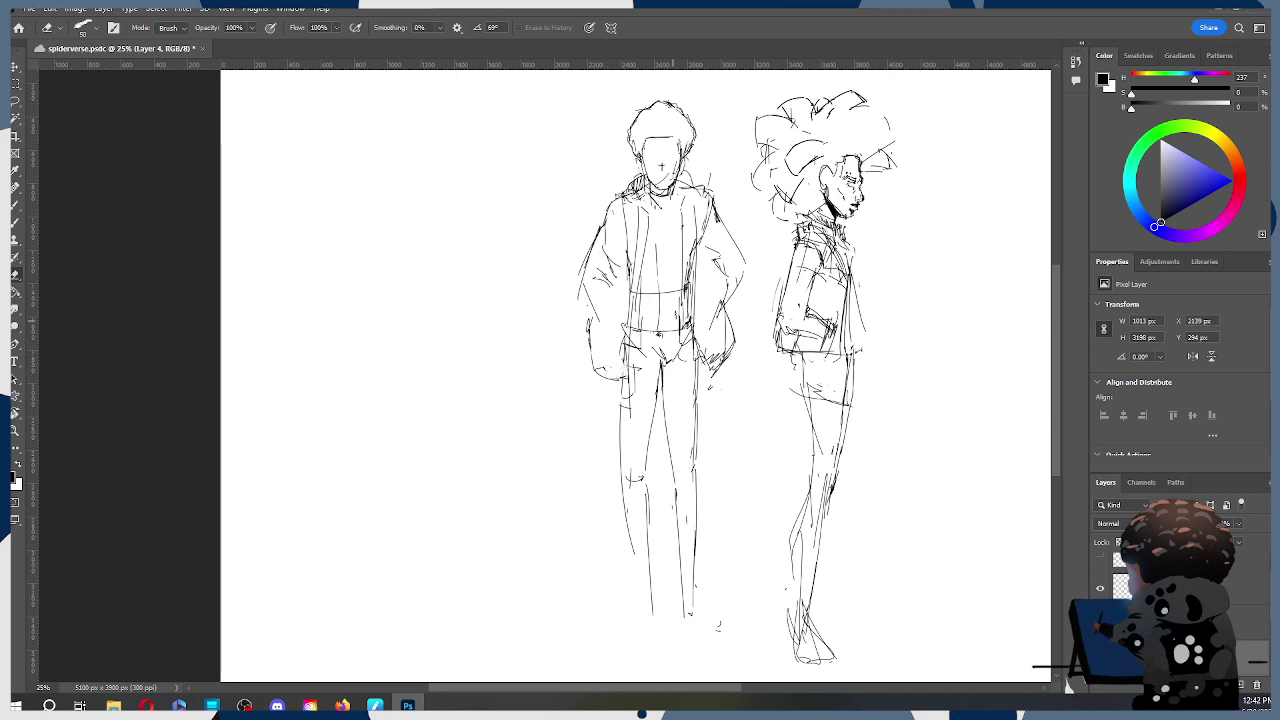
{"action": "key", "text": "b"}
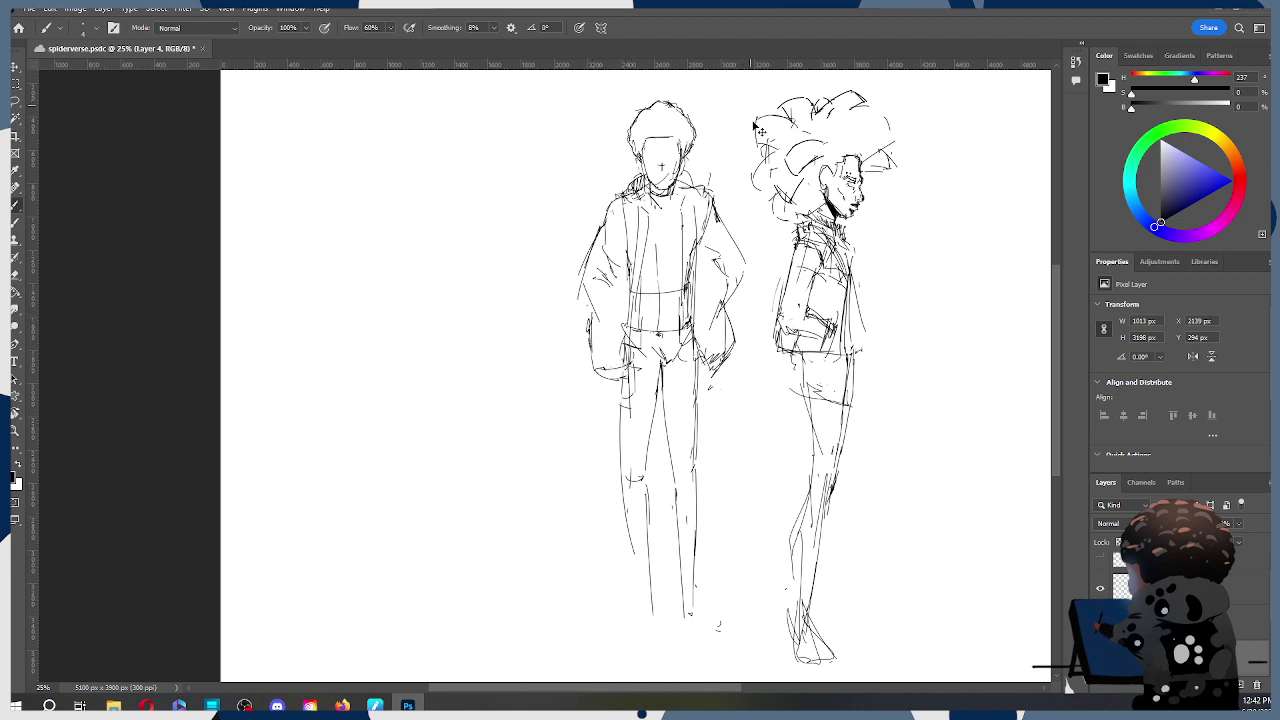
Step: Refine the cuff farthest from the side view and erase the stray lines around the pocket and hip
{"action": "mouse_move", "coordinate": [604, 369]}
{"action": "left_mouse_down"}
{"action": "mouse_move", "coordinate": [626, 376]}
{"action": "mouse_move", "coordinate": [590, 380]}
{"action": "left_mouse_up"}
{"action": "key", "text": "e"}
{"action": "left_click_drag", "start_coordinate": [612, 368], "coordinate": [623, 366]}
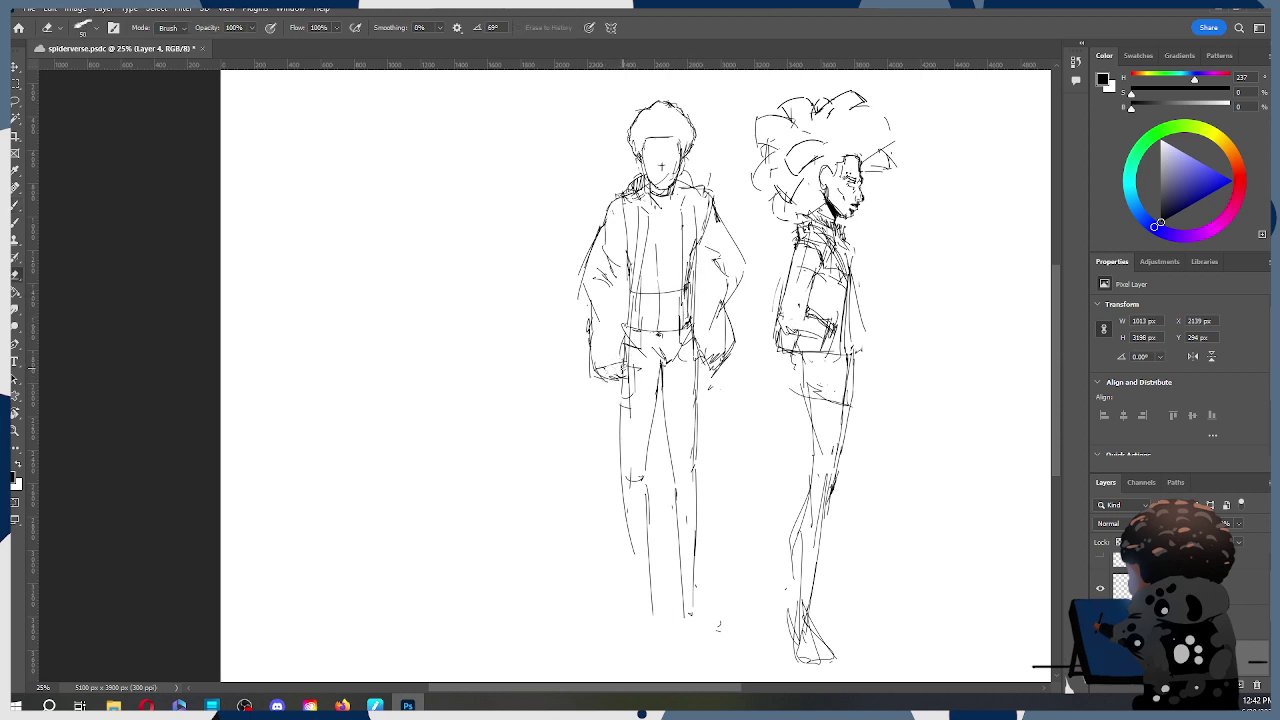
{"action": "left_click_drag", "start_coordinate": [621, 352], "coordinate": [626, 344]}
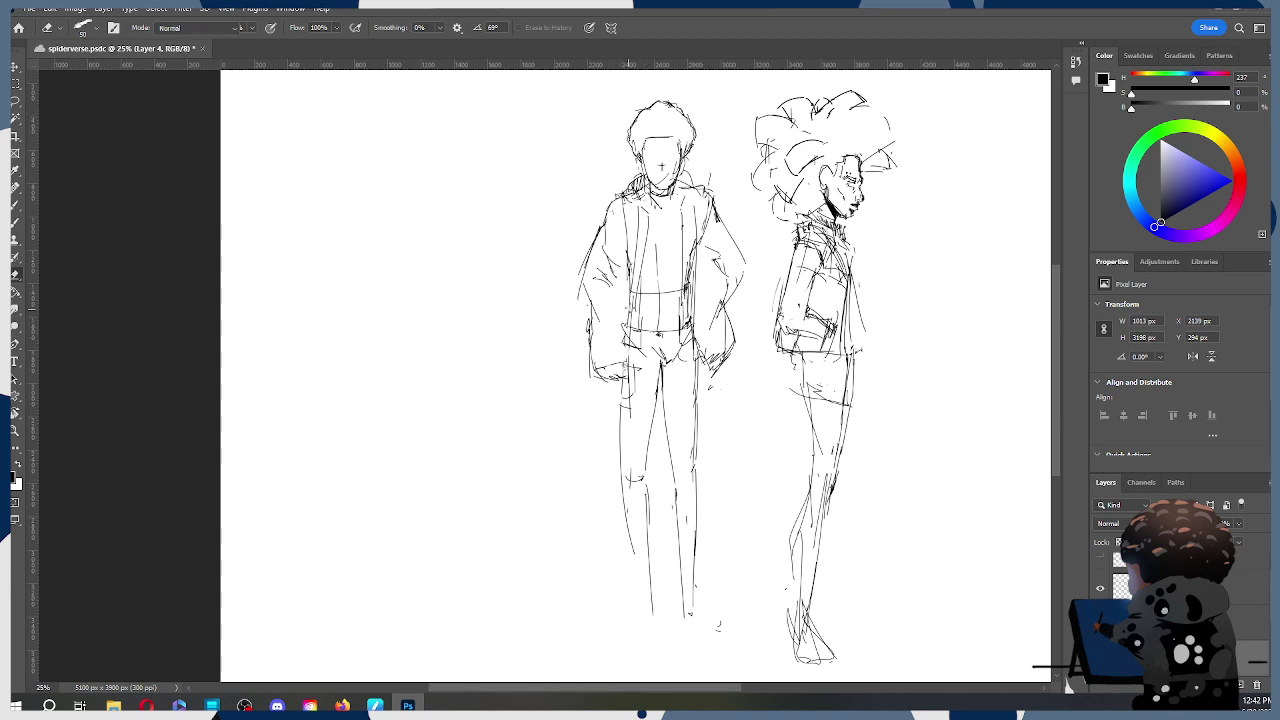
{"action": "key", "text": "b"}
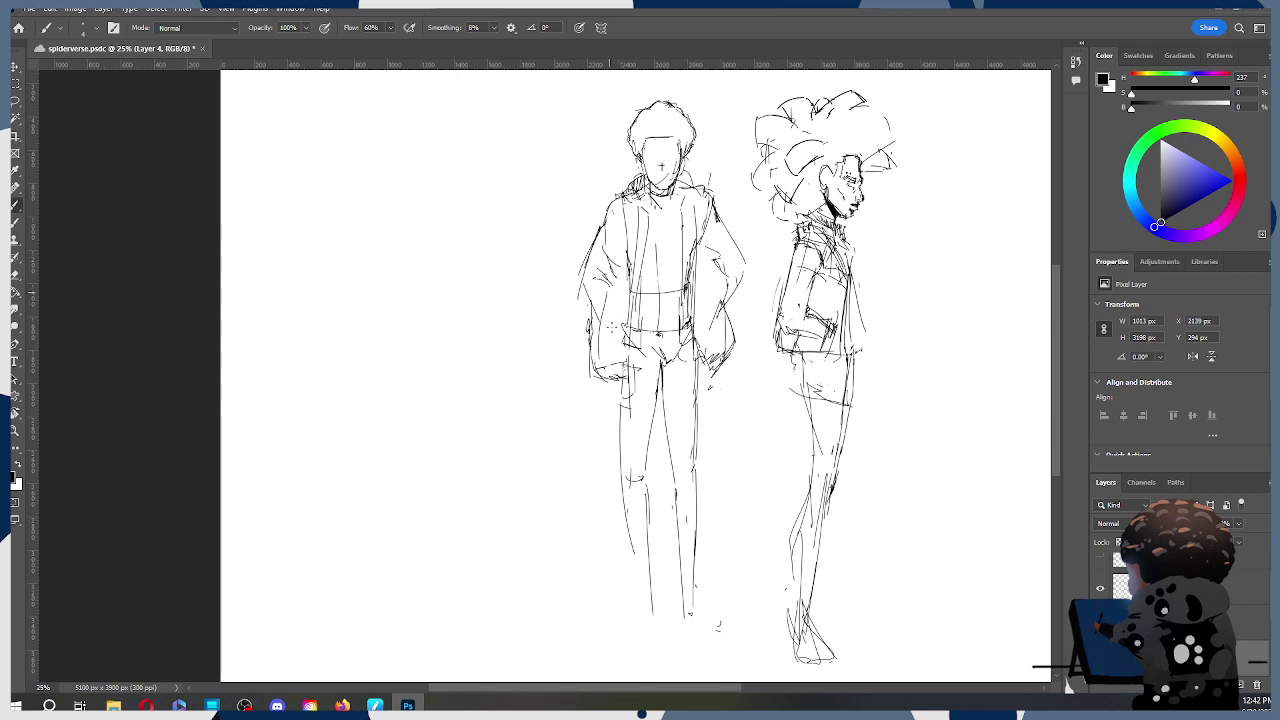
Step: Sketch the inner forearm edge of the sleeve farthest from the side view and remove its old outer outline
{"action": "left_click_drag", "start_coordinate": [600, 340], "coordinate": [609, 280]}
{"action": "key", "text": "l"}
{"action": "mouse_move", "coordinate": [601, 333]}
{"action": "left_mouse_down"}
{"action": "mouse_move", "coordinate": [617, 203]}
{"action": "mouse_move", "coordinate": [577, 264]}
{"action": "left_mouse_up"}
{"action": "key", "text": "ctrl+d"}
{"action": "key", "text": "e"}
{"action": "mouse_move", "coordinate": [588, 272]}
{"action": "left_mouse_down"}
{"action": "mouse_move", "coordinate": [600, 232]}
{"action": "mouse_move", "coordinate": [559, 277]}
{"action": "left_mouse_up"}
{"action": "key", "text": "b"}
Step: Redraw the sleeve farthest from the side view with a wider outline bowing out from shoulder to elbow and back to the cuff
{"action": "key", "text": "super+x"}
{"action": "key", "text": "Escape"}
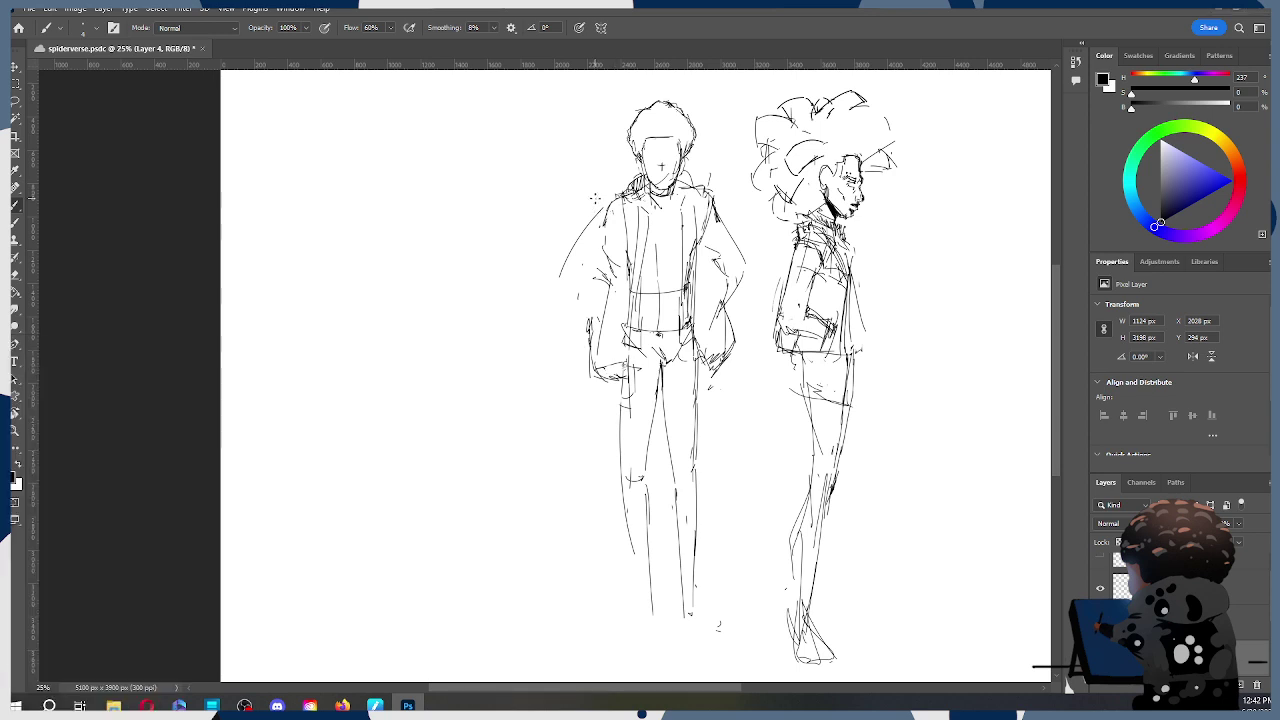
{"action": "key", "text": "ctrl+z"}
{"action": "left_click_drag", "start_coordinate": [598, 216], "coordinate": [565, 265]}
{"action": "key", "text": "ctrl+z"}
{"action": "mouse_move", "coordinate": [608, 206]}
{"action": "left_mouse_down"}
{"action": "mouse_move", "coordinate": [568, 270]}
{"action": "mouse_move", "coordinate": [578, 320]}
{"action": "left_mouse_up"}
{"action": "key", "text": "ctrl+z"}
{"action": "key", "text": "ctrl+z"}
{"action": "mouse_move", "coordinate": [602, 212]}
{"action": "left_mouse_down"}
{"action": "mouse_move", "coordinate": [569, 281]}
{"action": "mouse_move", "coordinate": [552, 288]}
{"action": "mouse_move", "coordinate": [588, 330]}
{"action": "left_mouse_up"}
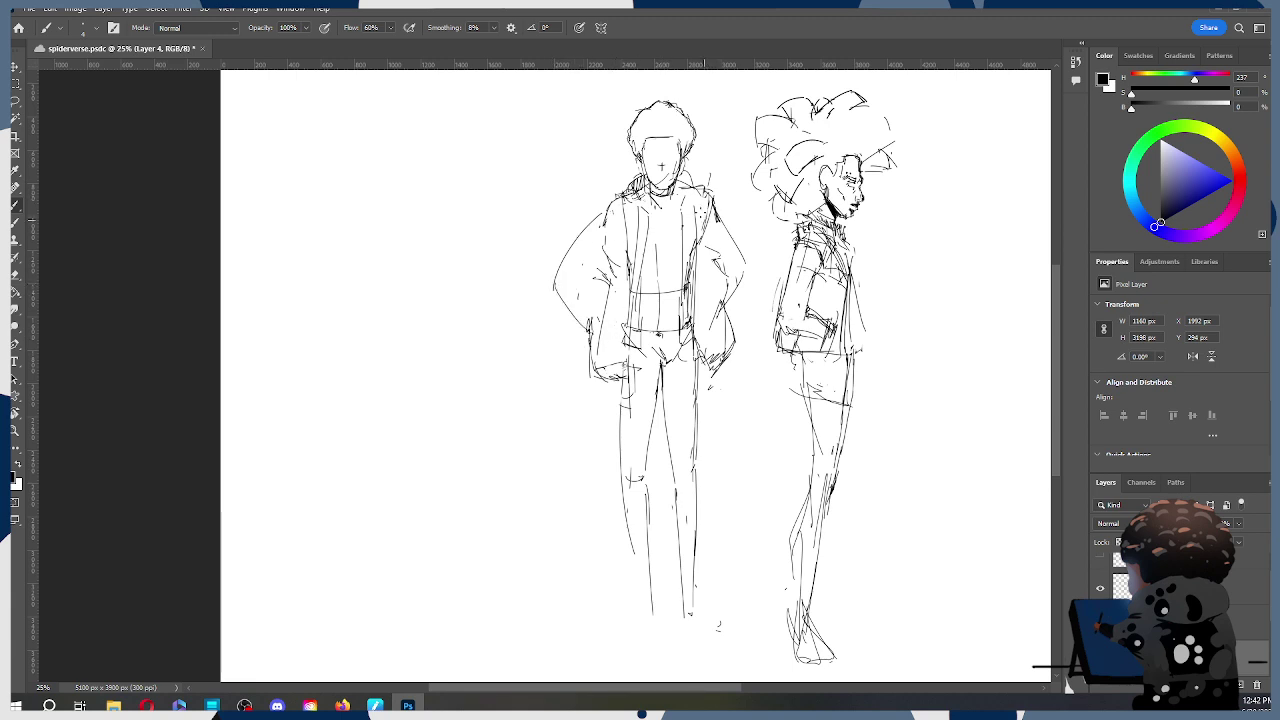
Step: Sketch a wider outer contour for the sleeve nearest the side view, from the shoulder past the elbow
{"action": "mouse_move", "coordinate": [714, 205]}
{"action": "left_mouse_down"}
{"action": "mouse_move", "coordinate": [756, 280]}
{"action": "mouse_move", "coordinate": [724, 319]}
{"action": "left_mouse_up"}
{"action": "key", "text": "e"}
{"action": "key", "text": "b"}
{"action": "left_click_drag", "start_coordinate": [615, 208], "coordinate": [600, 239]}
{"action": "key", "text": "ctrl+z"}
{"action": "key", "text": "ctrl+z"}
Step: Rotate the elbow section of the sleeve farthest from the side view by about 9° and move it up toward the torso
{"action": "key", "text": "z"}
{"action": "left_click", "coordinate": [690, 226], "text": "alt"}
{"action": "left_click", "coordinate": [696, 222]}
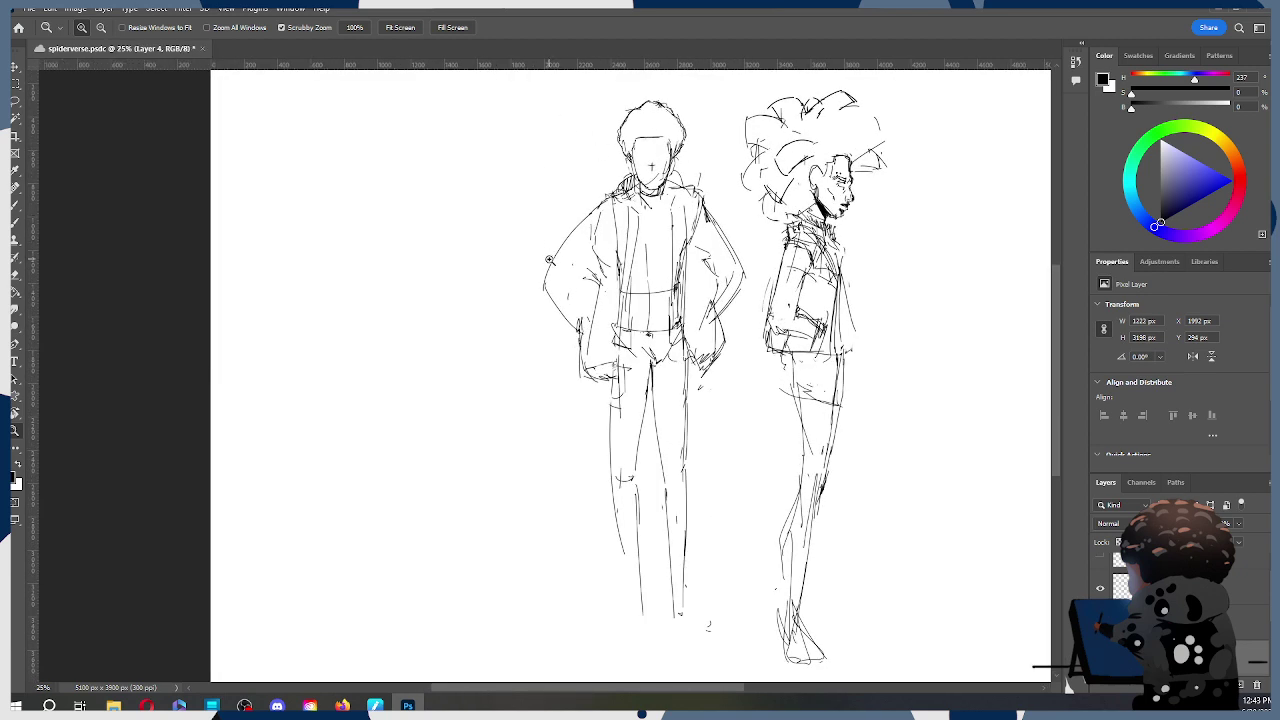
{"action": "key", "text": "l"}
{"action": "mouse_move", "coordinate": [568, 303]}
{"action": "left_mouse_down"}
{"action": "mouse_move", "coordinate": [540, 250]}
{"action": "mouse_move", "coordinate": [556, 257]}
{"action": "left_mouse_up"}
{"action": "key", "text": "ctrl+t"}
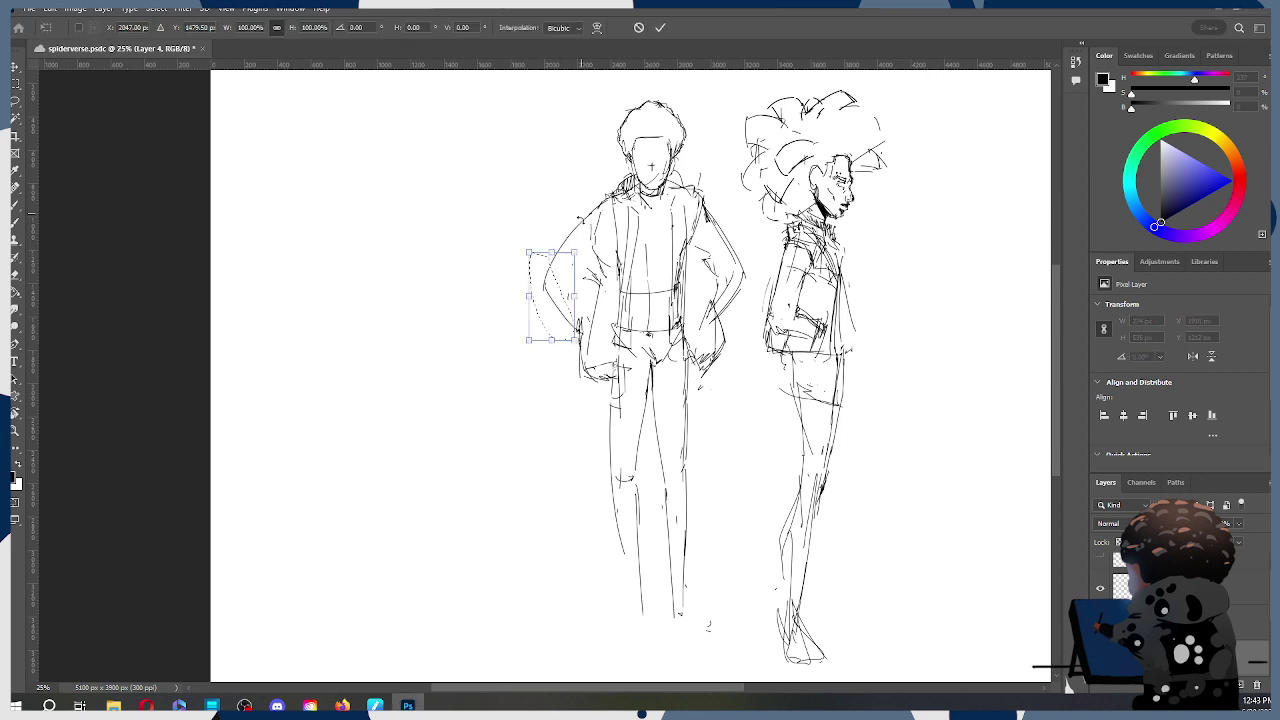
{"action": "left_click_drag", "start_coordinate": [586, 230], "coordinate": [595, 237]}
{"action": "left_click_drag", "start_coordinate": [566, 297], "coordinate": [572, 279]}
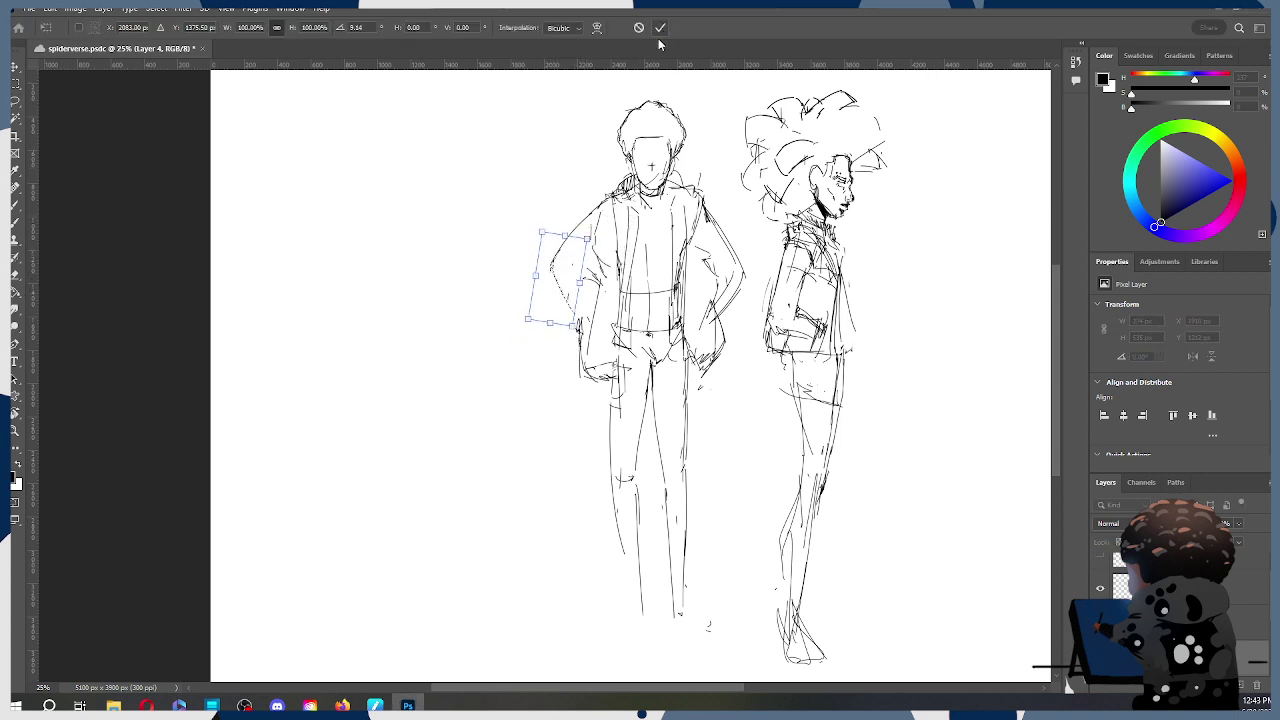
{"action": "key", "text": "Return"}
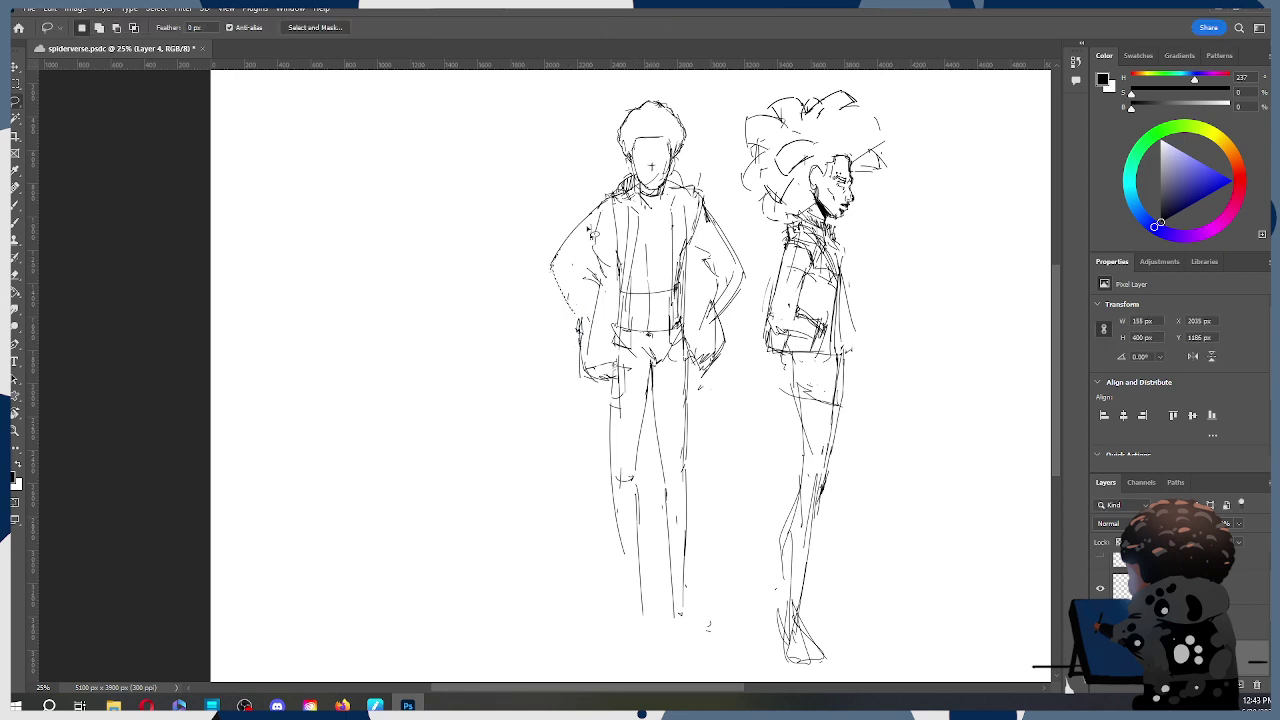
Step: Erase the broken line below the moved elbow and redraw the sleeve's outer edge from elbow to cuff
{"action": "key", "text": "e"}
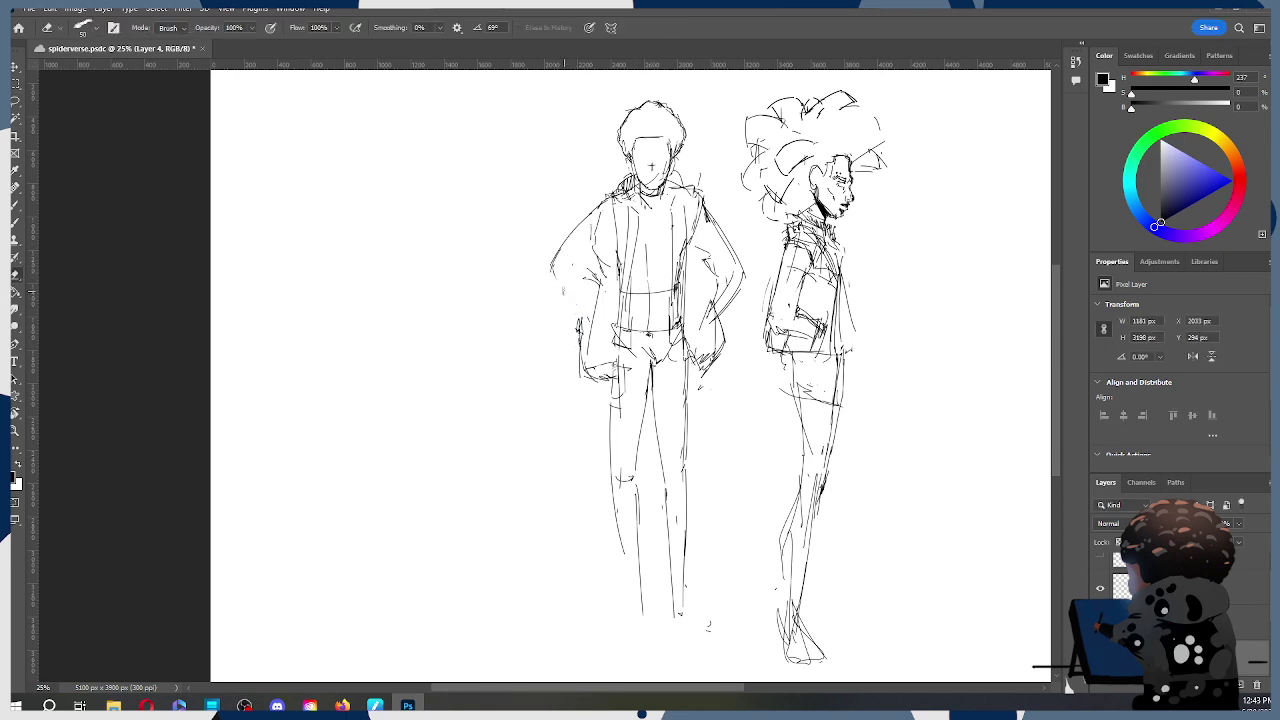
{"action": "key", "text": "b"}
{"action": "left_click_drag", "start_coordinate": [551, 270], "coordinate": [580, 334]}
{"action": "key", "text": "ctrl+z"}
{"action": "left_click_drag", "start_coordinate": [551, 270], "coordinate": [572, 336]}
{"action": "key", "text": "ctrl+z"}
{"action": "left_click_drag", "start_coordinate": [551, 268], "coordinate": [574, 336]}
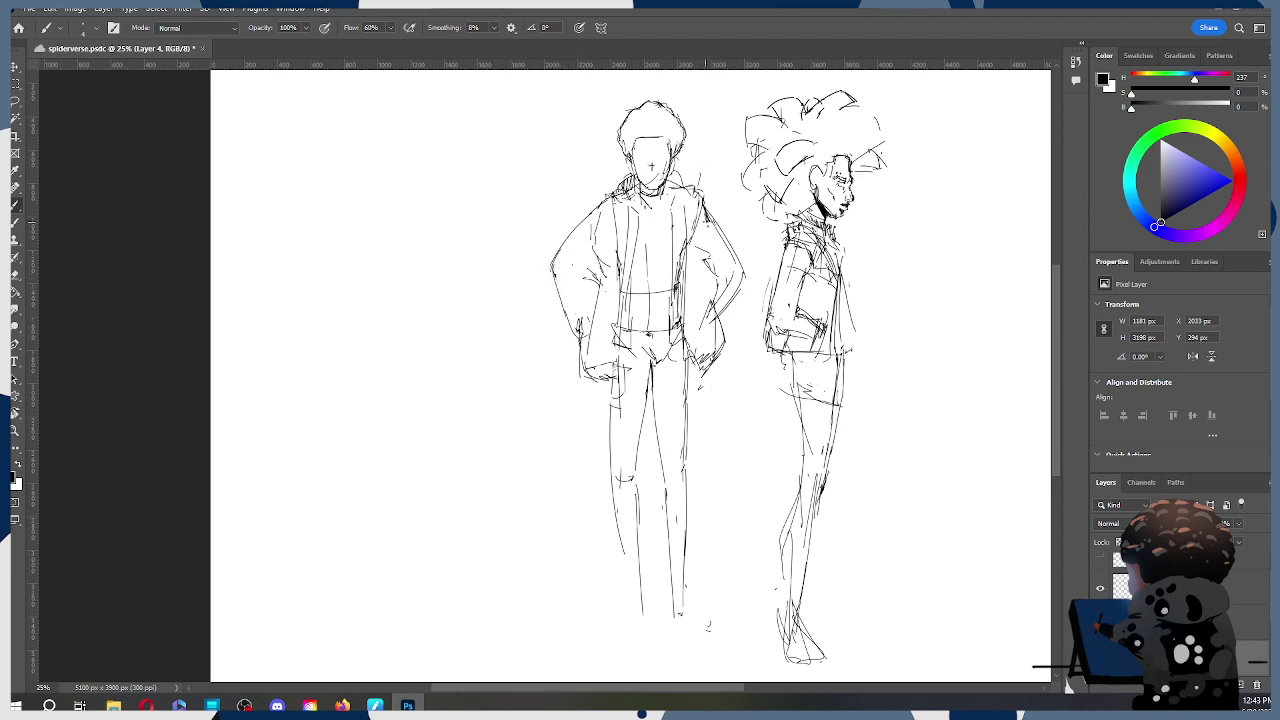
{"action": "key", "text": "ctrl+z"}
{"action": "key", "text": "ctrl+z"}
{"action": "left_click_drag", "start_coordinate": [551, 270], "coordinate": [578, 312]}
Step: Redraw the outer contour of the sleeve nearest the side view as a fuller curve from shoulder to elbow, erasing the old line
{"action": "left_click_drag", "start_coordinate": [700, 190], "coordinate": [744, 260]}
{"action": "key", "text": "ctrl+z"}
{"action": "mouse_move", "coordinate": [702, 195]}
{"action": "left_mouse_down"}
{"action": "mouse_move", "coordinate": [750, 275]}
{"action": "mouse_move", "coordinate": [724, 312]}
{"action": "mouse_move", "coordinate": [730, 281]}
{"action": "mouse_move", "coordinate": [706, 211]}
{"action": "mouse_move", "coordinate": [737, 280]}
{"action": "left_mouse_up"}
{"action": "key", "text": "e"}
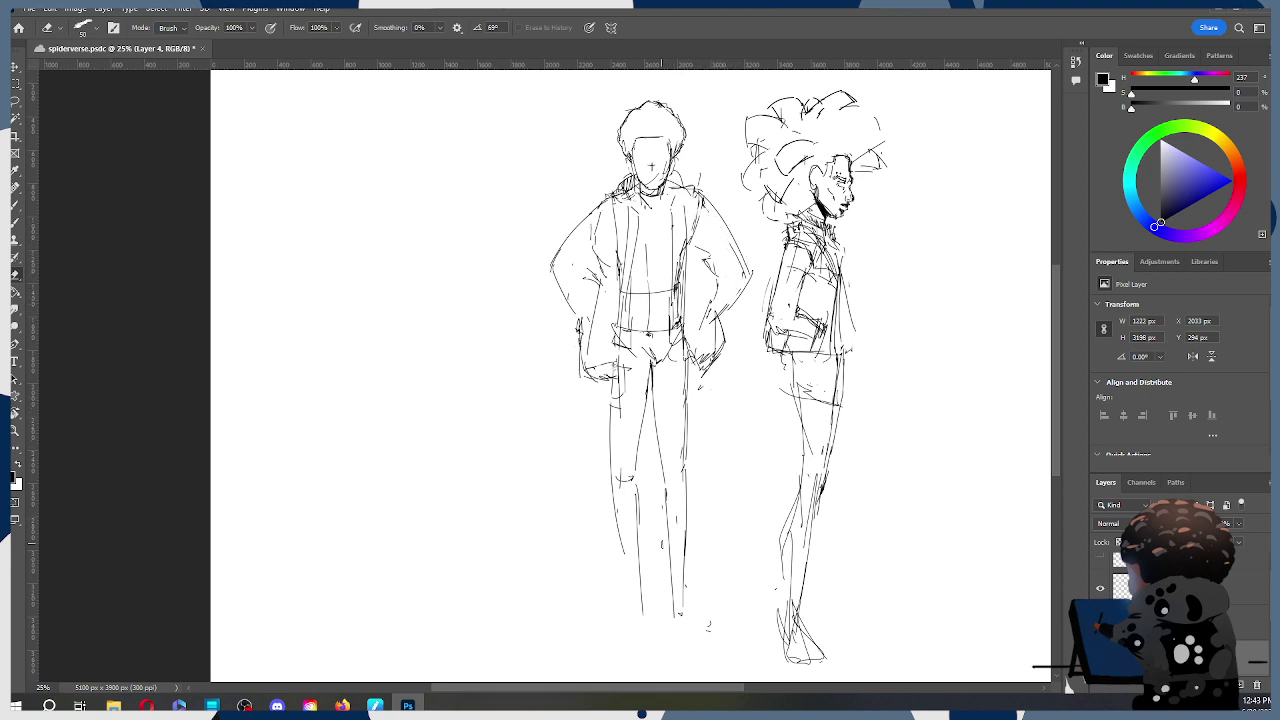
Step: Erase and redraw the outer thigh contour of the front view's leg farthest from the side view
{"action": "left_click_drag", "start_coordinate": [625, 370], "coordinate": [621, 418]}
{"action": "key", "text": "b"}
{"action": "left_click_drag", "start_coordinate": [608, 378], "coordinate": [606, 446]}
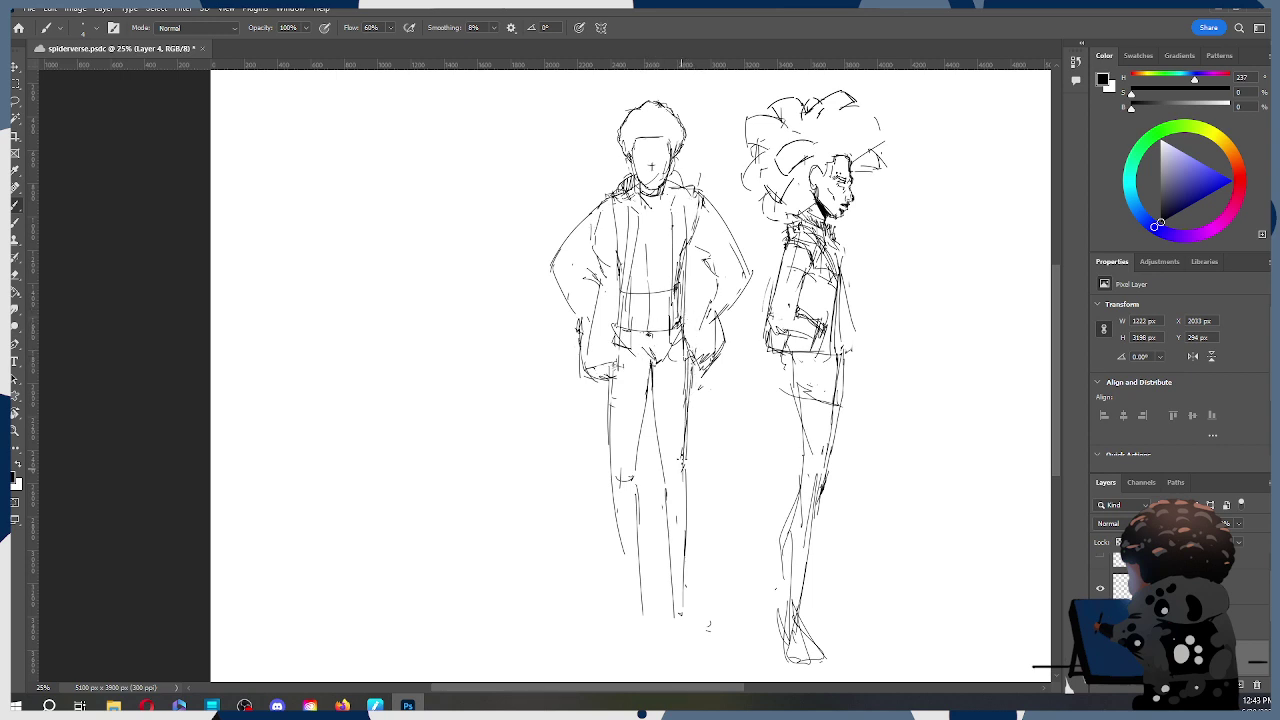
Step: Redraw the inner and outer thigh contours of the front view's leg nearest the side view, erasing the old outer line
{"action": "left_click_drag", "start_coordinate": [692, 352], "coordinate": [683, 462]}
{"action": "left_click_drag", "start_coordinate": [649, 370], "coordinate": [658, 492]}
{"action": "key", "text": "ctrl+z"}
{"action": "left_click_drag", "start_coordinate": [651, 366], "coordinate": [659, 459]}
{"action": "key", "text": "ctrl+z"}
{"action": "left_click_drag", "start_coordinate": [652, 364], "coordinate": [661, 466]}
{"action": "key", "text": "e"}
{"action": "left_click_drag", "start_coordinate": [682, 354], "coordinate": [681, 478]}
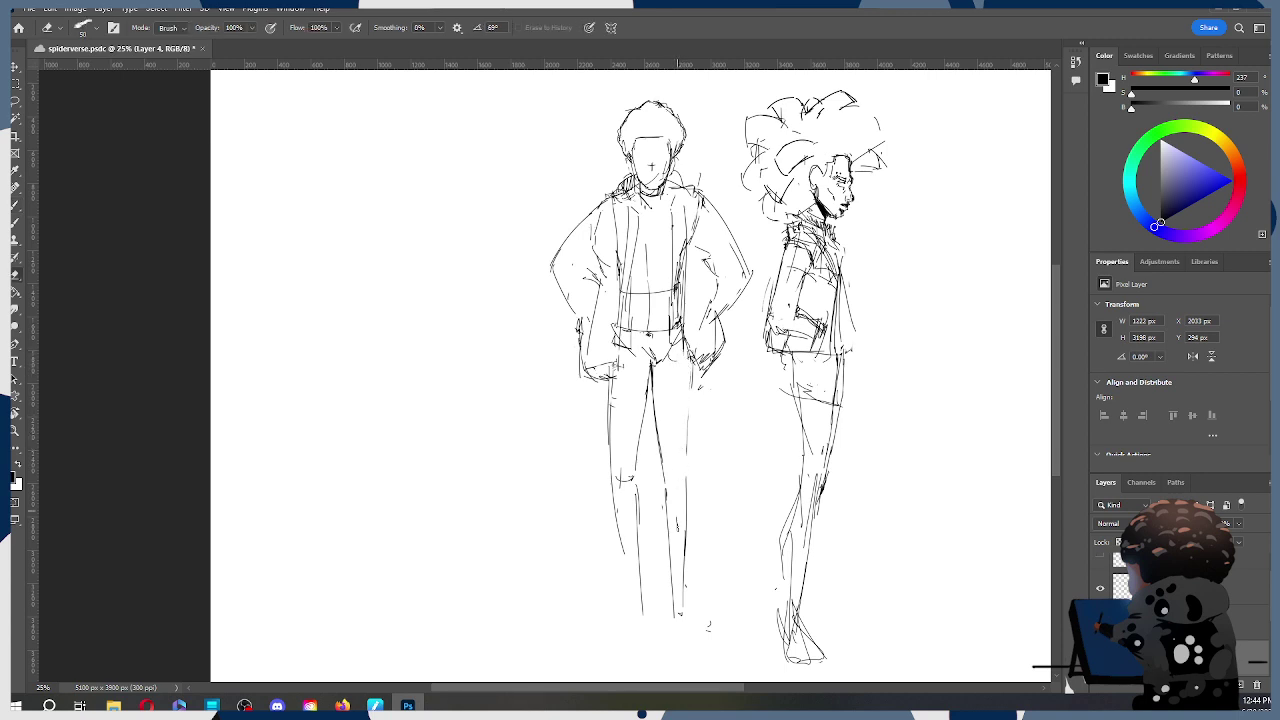
{"action": "key", "text": "b"}
{"action": "left_click_drag", "start_coordinate": [691, 365], "coordinate": [686, 467]}
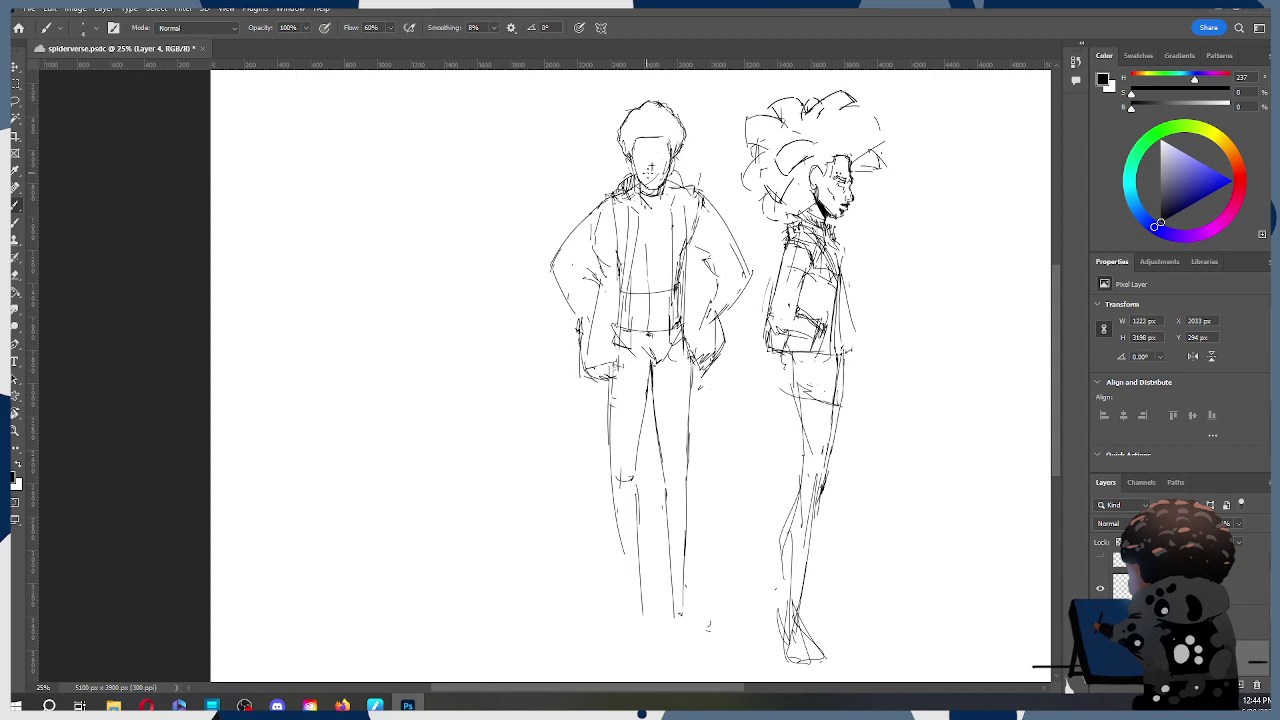
Step: Add a short fold line to the collar beside the front view's neck, on the side nearest the side view
{"action": "key", "text": "z"}
{"action": "left_click", "coordinate": [664, 165]}
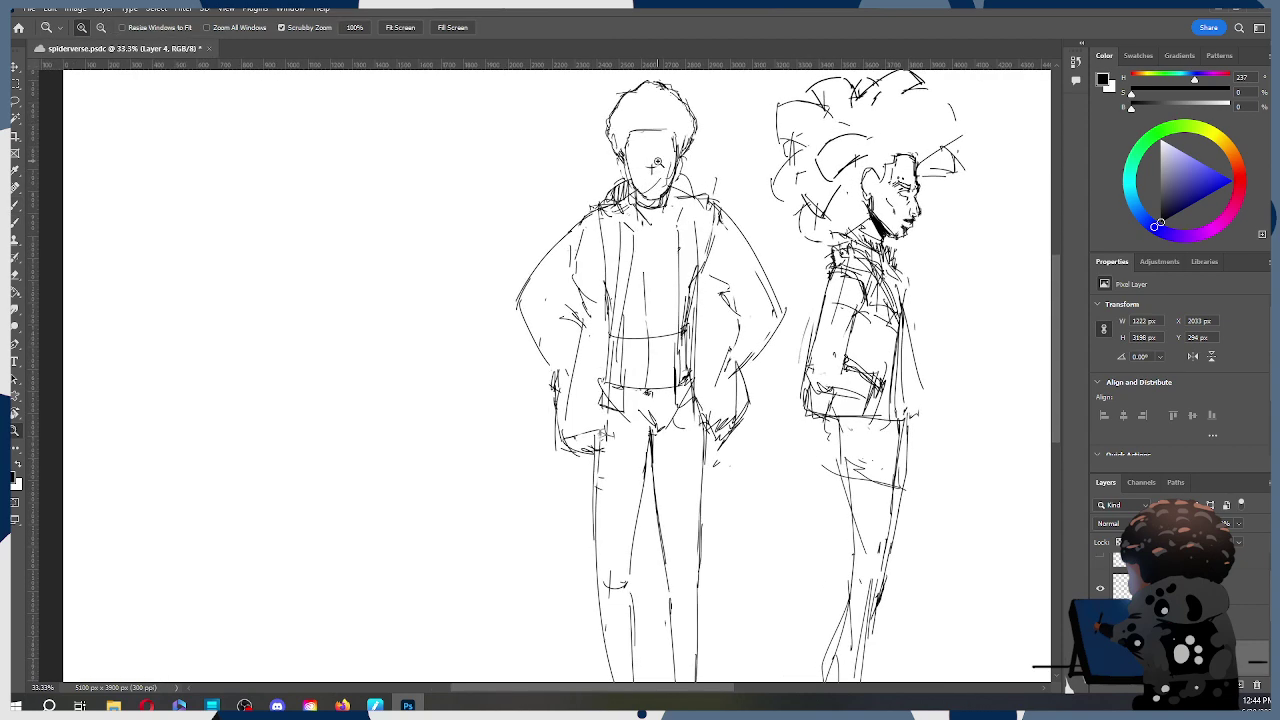
{"action": "key", "text": "e"}
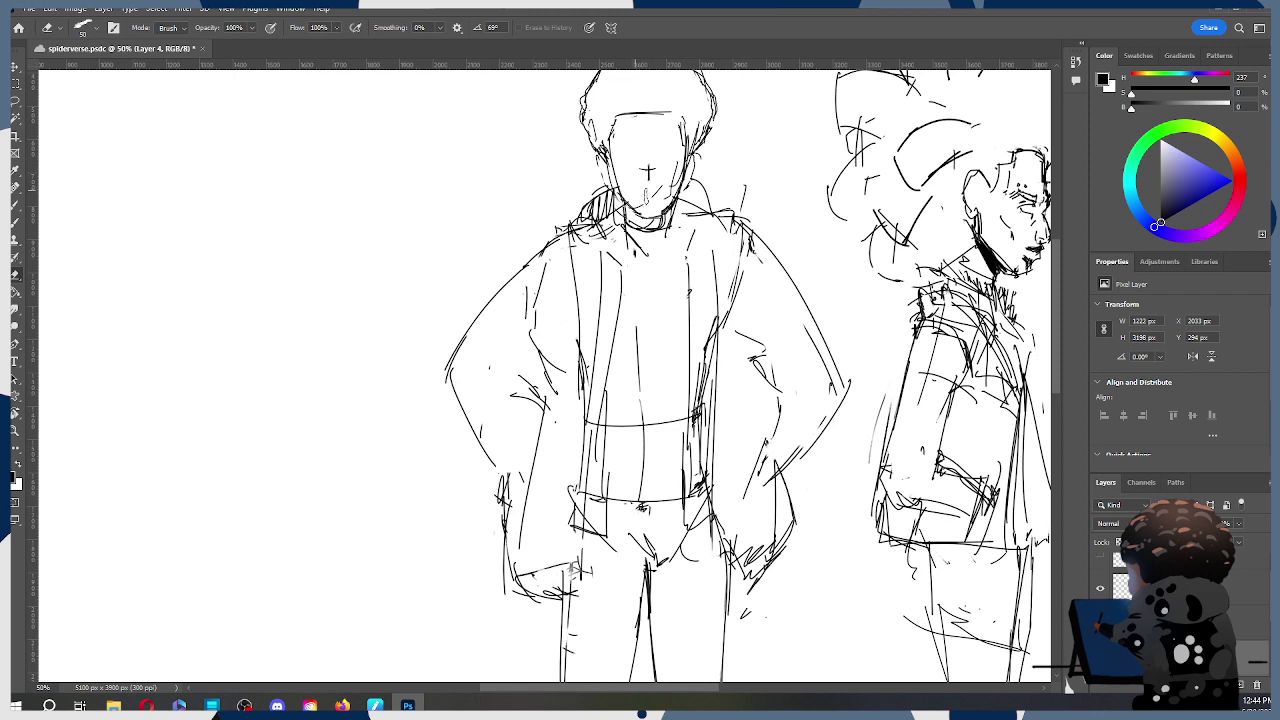
{"action": "key", "text": "b"}
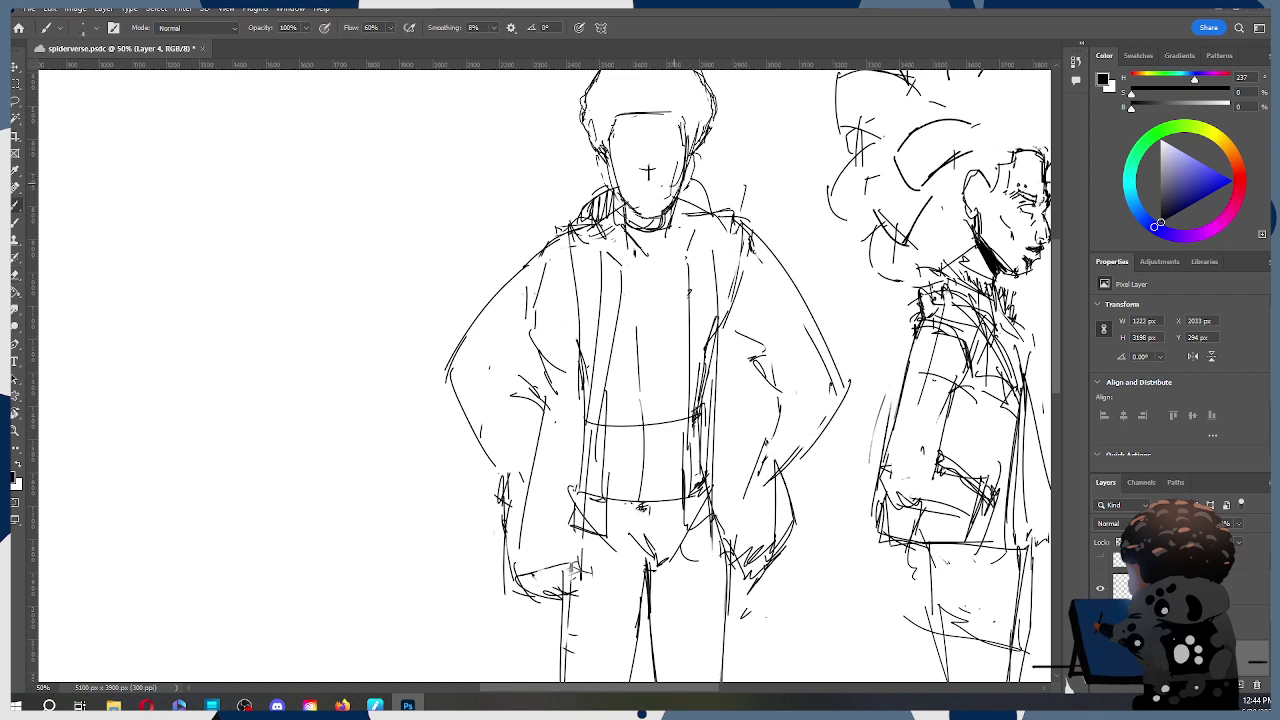
{"action": "left_click_drag", "start_coordinate": [688, 208], "coordinate": [702, 190]}
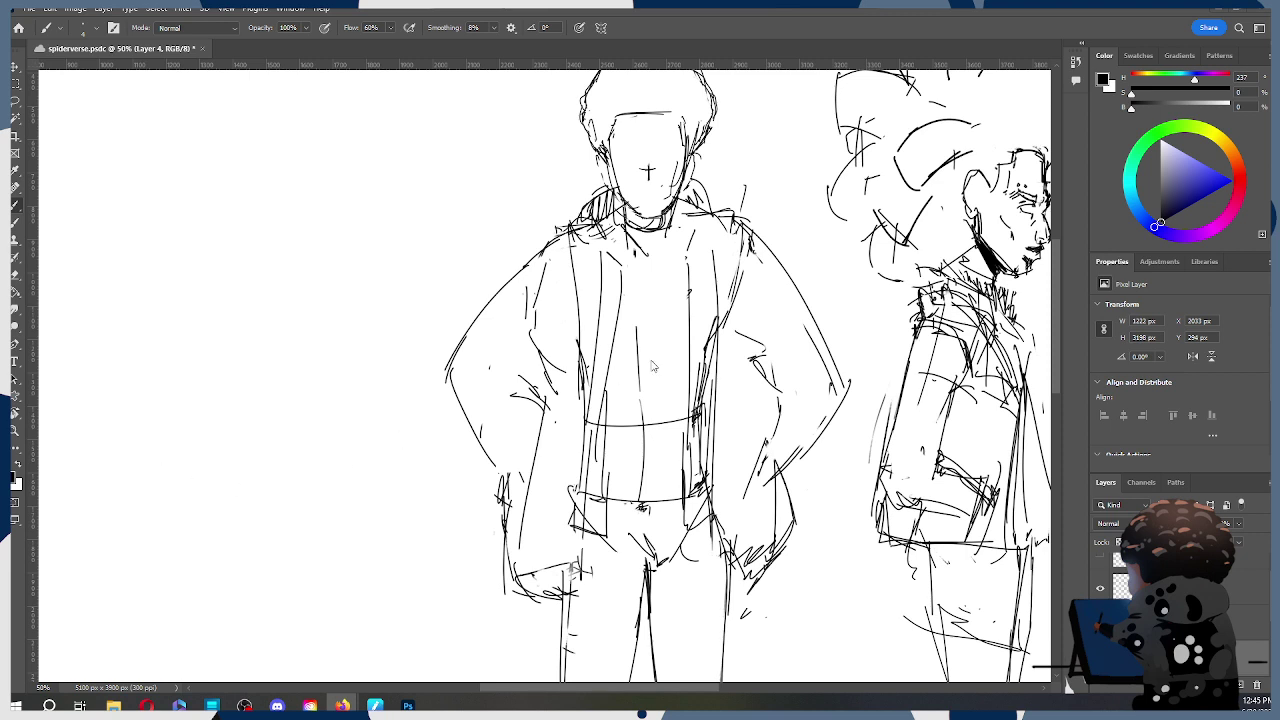
Step: Sketch a rounded emblem on the chest of the front view's shirt, between the jacket edges
{"action": "left_click", "coordinate": [667, 293]}
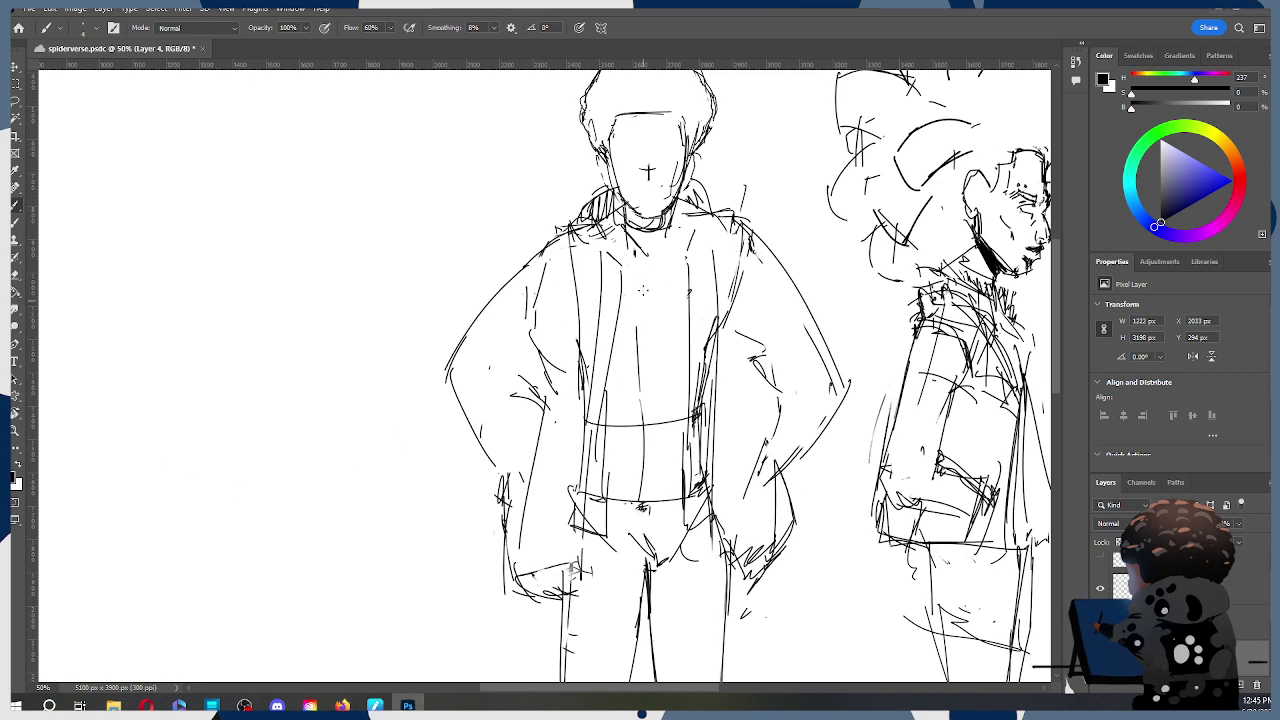
{"action": "left_click_drag", "start_coordinate": [627, 305], "coordinate": [692, 330]}
{"action": "key", "text": "ctrl+z"}
{"action": "mouse_move", "coordinate": [628, 304]}
{"action": "left_mouse_down"}
{"action": "mouse_move", "coordinate": [640, 275]}
{"action": "mouse_move", "coordinate": [688, 299]}
{"action": "mouse_move", "coordinate": [684, 336]}
{"action": "left_mouse_up"}
{"action": "mouse_move", "coordinate": [654, 275]}
{"action": "left_mouse_down"}
{"action": "mouse_move", "coordinate": [683, 292]}
{"action": "mouse_move", "coordinate": [630, 282]}
{"action": "left_mouse_up"}
{"action": "left_click_drag", "start_coordinate": [612, 360], "coordinate": [668, 378]}
Step: Sketch the ankle and a pointed foot for the front view's leg farthest from the side view
{"action": "key", "text": "z"}
{"action": "left_click_drag", "start_coordinate": [706, 273], "coordinate": [606, 275]}
{"action": "scroll", "coordinate": [740, 300], "scroll_direction": "down", "scroll_amount": 4}
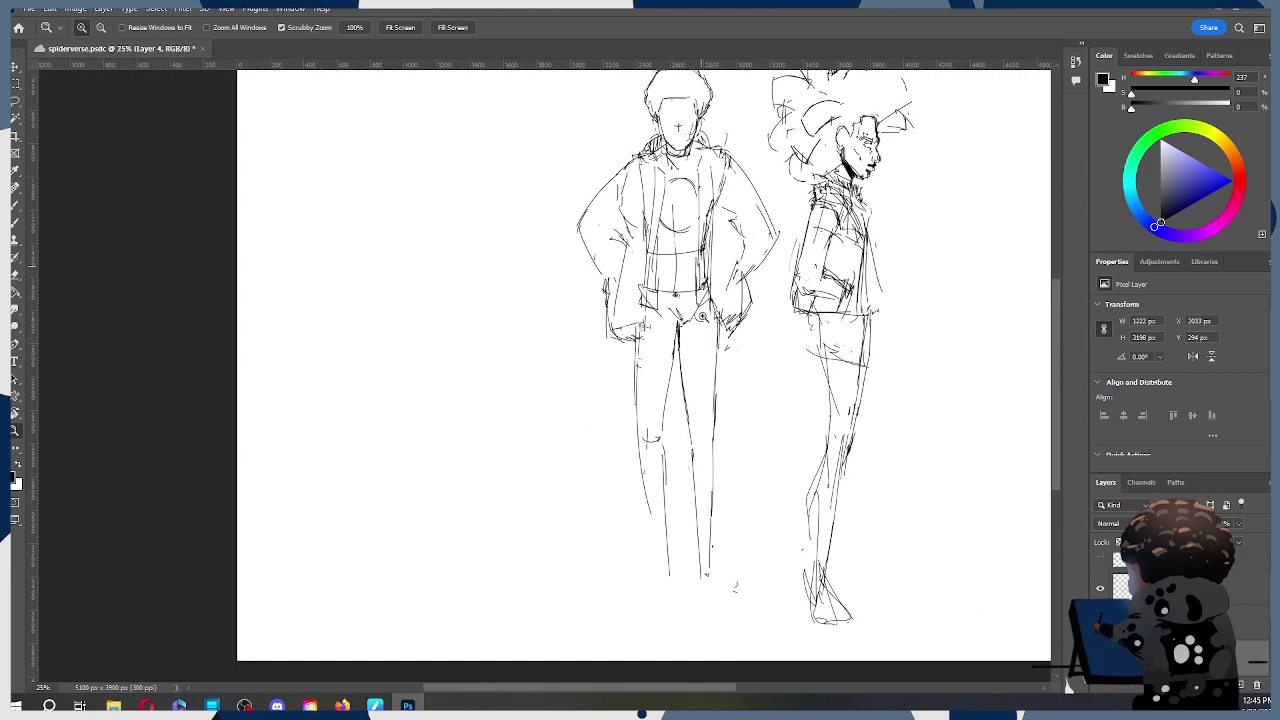
{"action": "key", "text": "b"}
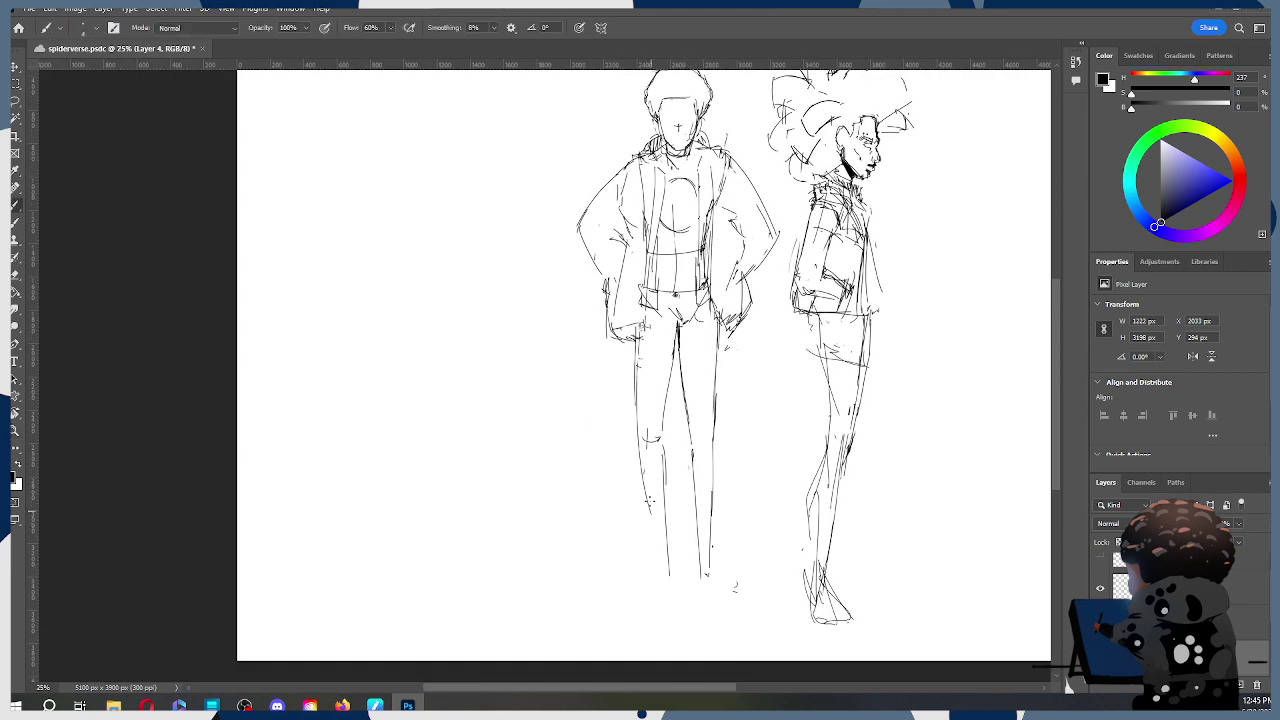
{"action": "left_click_drag", "start_coordinate": [647, 498], "coordinate": [654, 608]}
{"action": "key", "text": "ctrl+z"}
{"action": "mouse_move", "coordinate": [660, 544]}
{"action": "left_mouse_down"}
{"action": "mouse_move", "coordinate": [652, 588]}
{"action": "mouse_move", "coordinate": [674, 584]}
{"action": "left_mouse_up"}
{"action": "left_click_drag", "start_coordinate": [701, 538], "coordinate": [710, 586]}
{"action": "key", "text": "ctrl+z"}
{"action": "key", "text": "ctrl+z"}
{"action": "left_click_drag", "start_coordinate": [662, 578], "coordinate": [666, 600]}
{"action": "left_click_drag", "start_coordinate": [666, 590], "coordinate": [674, 596]}
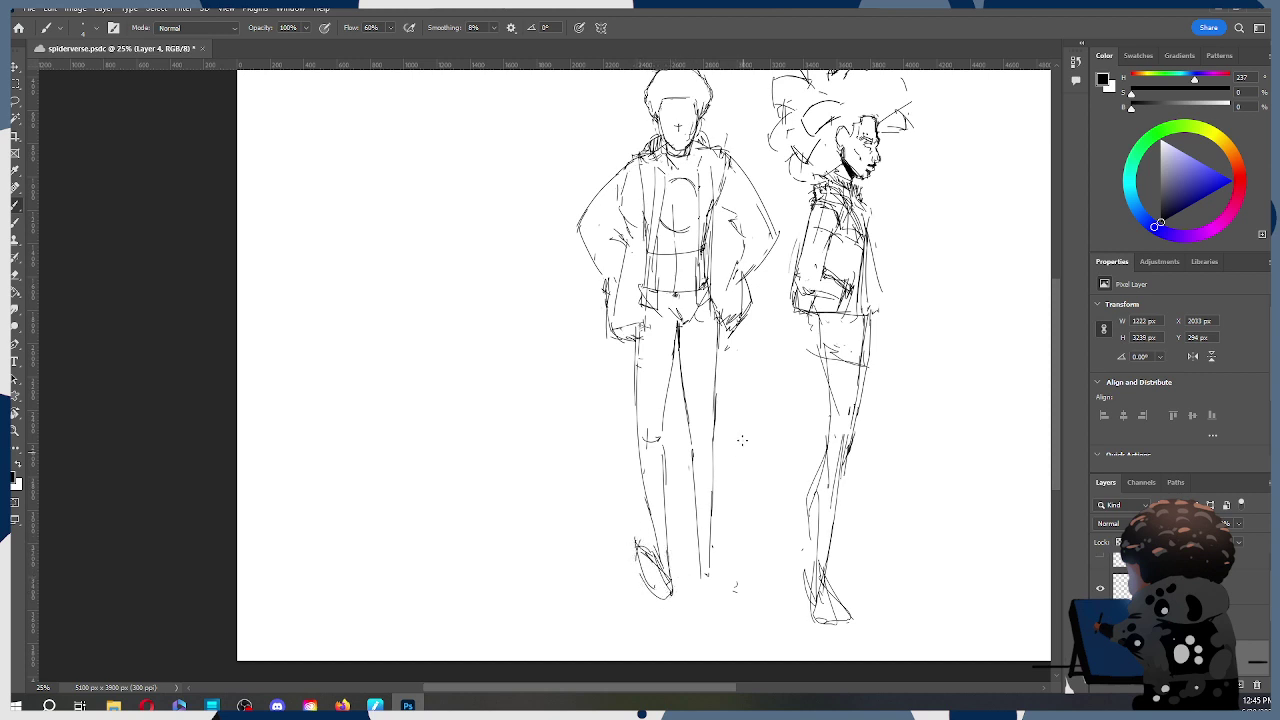
Step: Undo the last foot strokes and redraw the outline of the foot farthest from the side view
{"action": "key", "text": "ctrl+z"}
{"action": "key", "text": "ctrl+z"}
{"action": "key", "text": "ctrl+z"}
{"action": "key", "text": "ctrl+z"}
{"action": "left_click_drag", "start_coordinate": [642, 578], "coordinate": [680, 598]}
{"action": "mouse_move", "coordinate": [633, 550]}
{"action": "left_mouse_down"}
{"action": "mouse_move", "coordinate": [672, 608]}
{"action": "mouse_move", "coordinate": [670, 577]}
{"action": "mouse_move", "coordinate": [636, 532]}
{"action": "mouse_move", "coordinate": [649, 580]}
{"action": "left_mouse_up"}
Step: Rotate the sketched foot by about 5° below the ankle, then delete it and clear the selection
{"action": "key", "text": "l"}
{"action": "key", "text": "ctrl+t"}
{"action": "left_click_drag", "start_coordinate": [680, 520], "coordinate": [661, 548]}
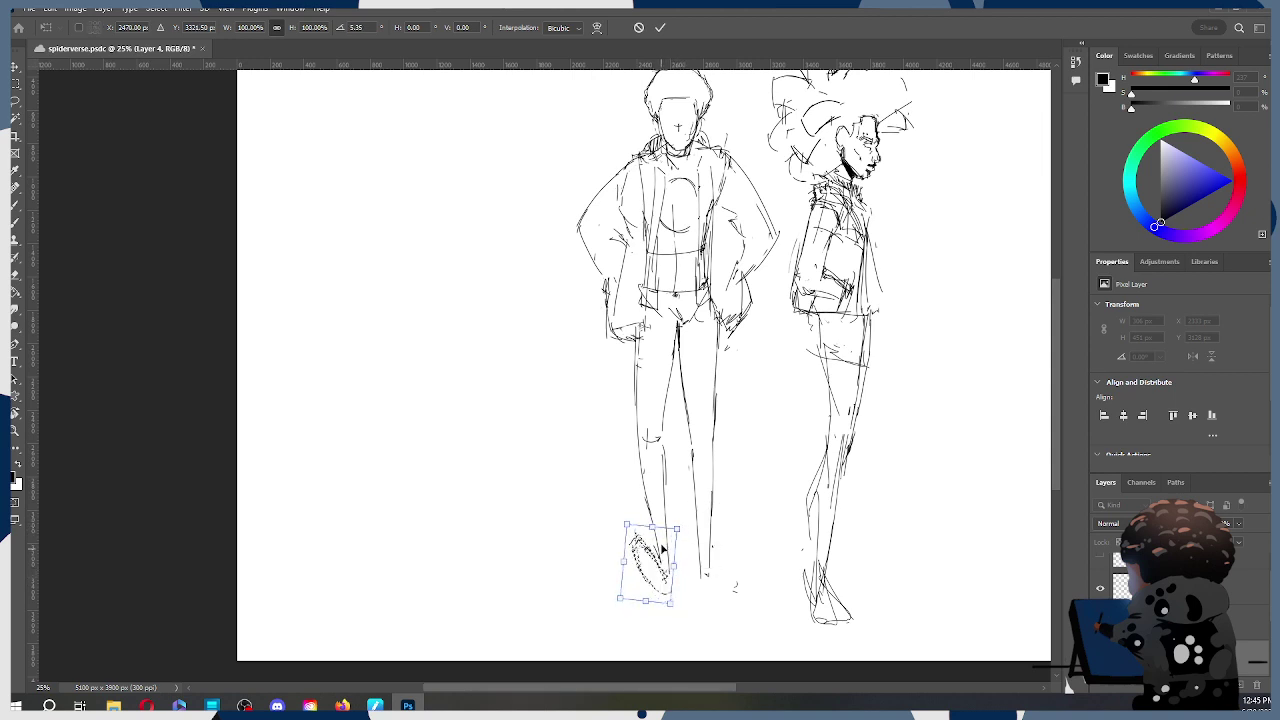
{"action": "left_click", "coordinate": [660, 27]}
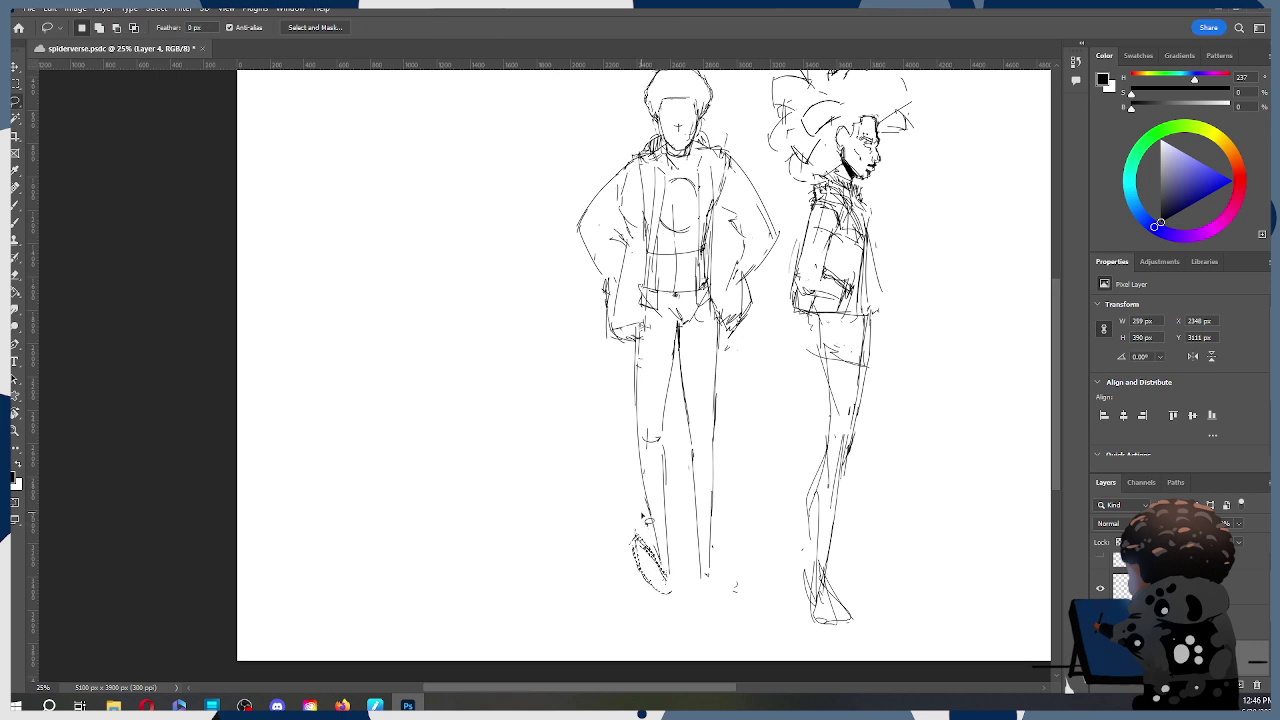
{"action": "key", "text": "Delete"}
{"action": "key", "text": "ctrl+d"}
Step: Clean up the leftover marks at the ankle and sketch short feet on both legs of the front view
{"action": "key", "text": "e"}
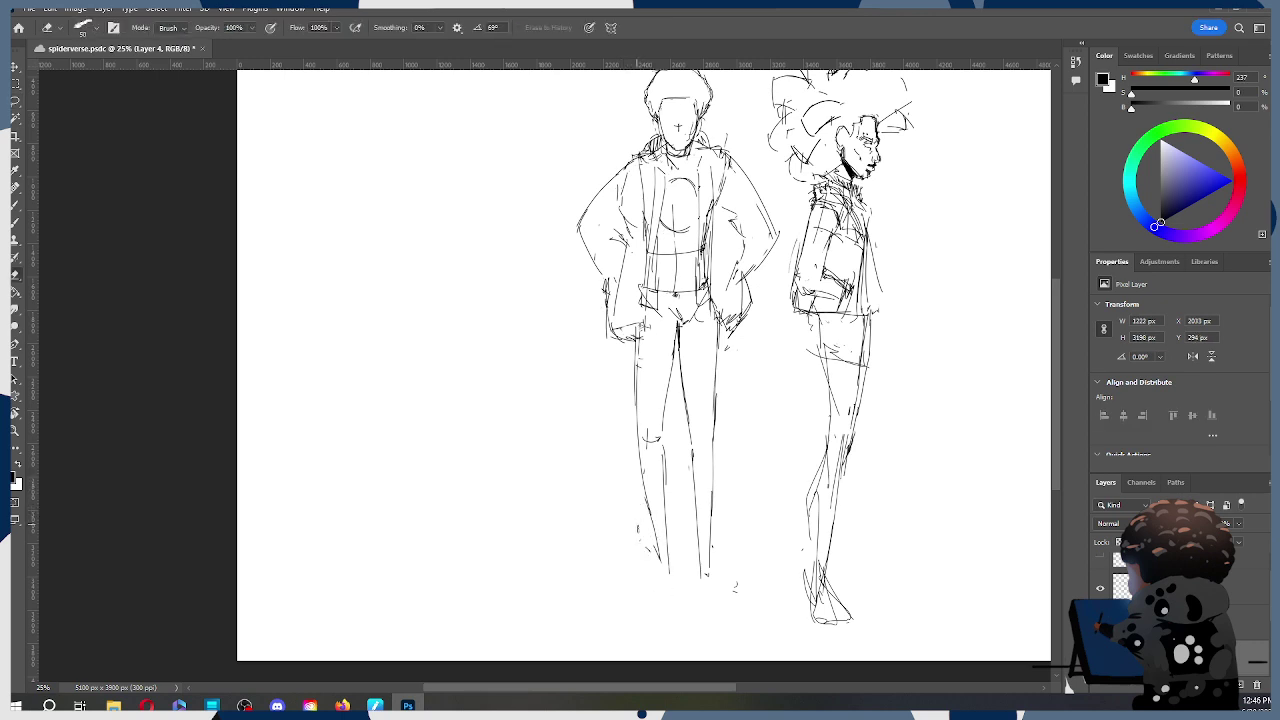
{"action": "key", "text": "b"}
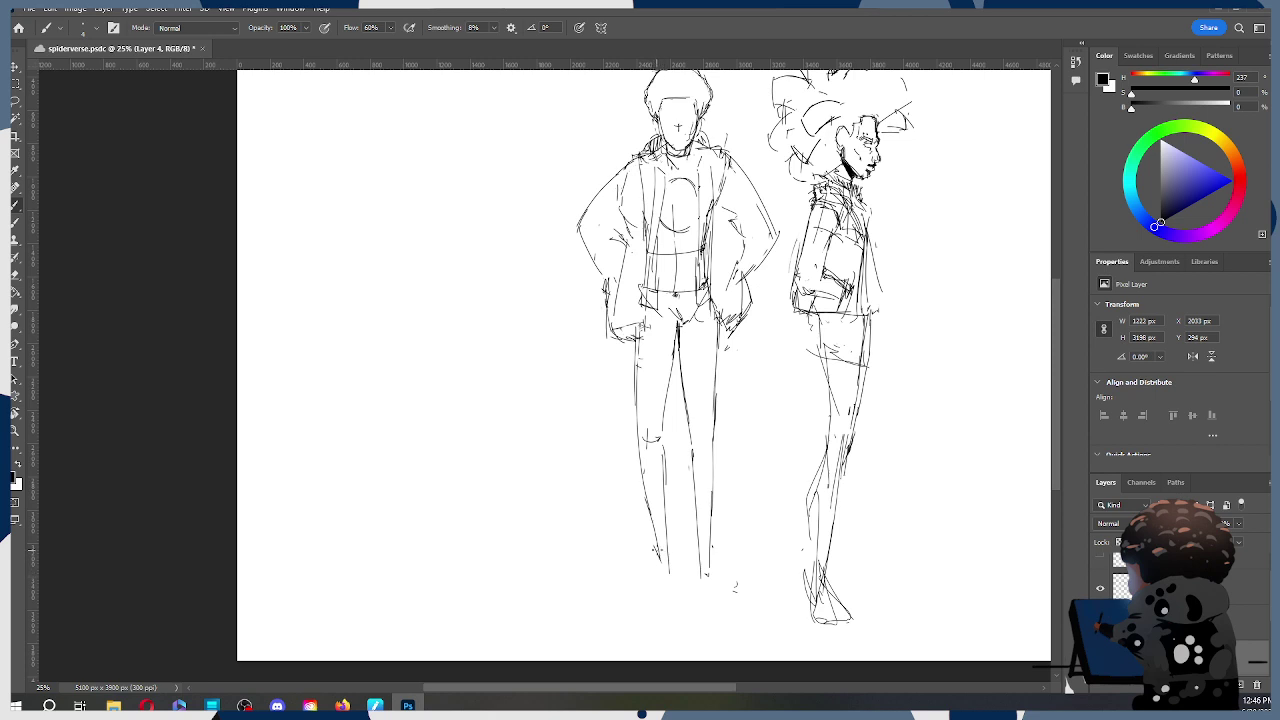
{"action": "left_click_drag", "start_coordinate": [656, 553], "coordinate": [656, 584]}
{"action": "left_click_drag", "start_coordinate": [668, 576], "coordinate": [670, 585]}
{"action": "mouse_move", "coordinate": [644, 578]}
{"action": "left_mouse_down"}
{"action": "mouse_move", "coordinate": [662, 575]}
{"action": "mouse_move", "coordinate": [636, 577]}
{"action": "mouse_move", "coordinate": [658, 600]}
{"action": "mouse_move", "coordinate": [664, 588]}
{"action": "left_mouse_up"}
{"action": "key", "text": "ctrl+z"}
{"action": "left_click_drag", "start_coordinate": [648, 566], "coordinate": [674, 588]}
{"action": "mouse_move", "coordinate": [703, 566]}
{"action": "left_mouse_down"}
{"action": "mouse_move", "coordinate": [700, 590]}
{"action": "mouse_move", "coordinate": [720, 584]}
{"action": "left_mouse_up"}
{"action": "left_click_drag", "start_coordinate": [708, 582], "coordinate": [716, 594]}
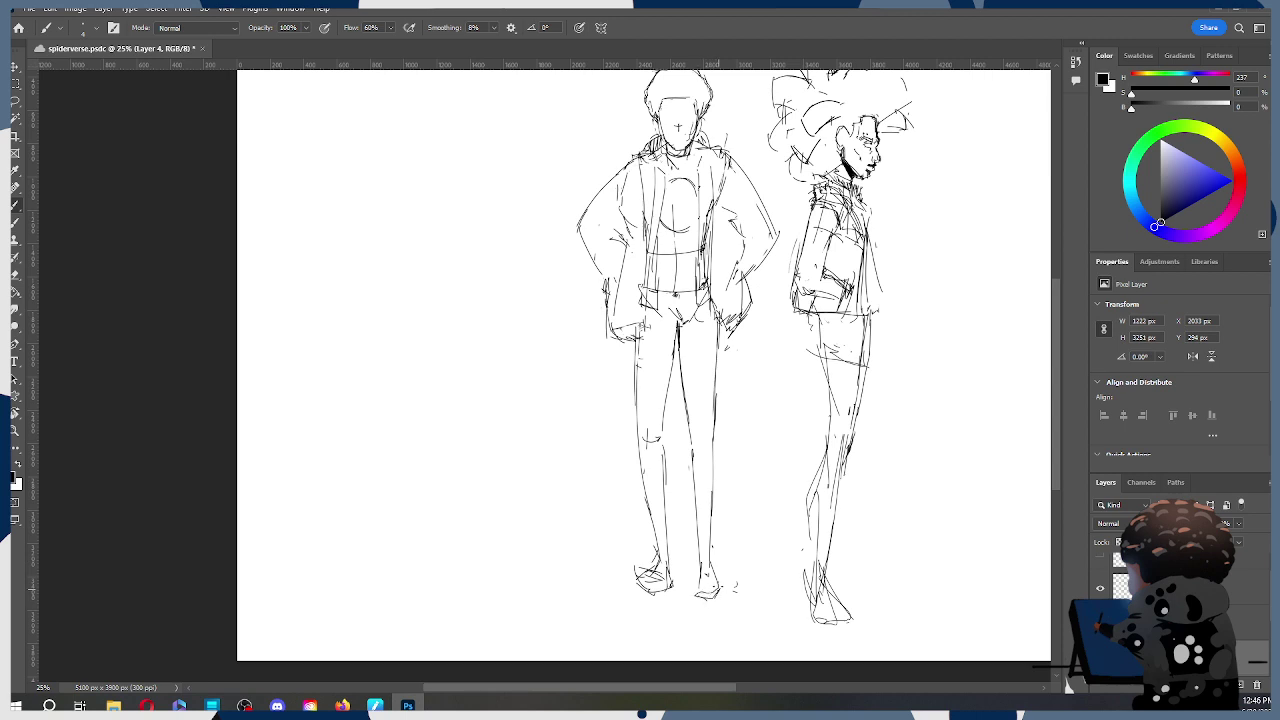
Step: Undo the latest foot strokes and try new lower-leg contours down to the ankle on the leg nearest the side view
{"action": "key", "text": "ctrl+z"}
{"action": "key", "text": "ctrl+z"}
{"action": "key", "text": "ctrl+z"}
{"action": "key", "text": "ctrl+z"}
{"action": "key", "text": "ctrl+z"}
{"action": "key", "text": "e"}
{"action": "mouse_move", "coordinate": [700, 556]}
{"action": "left_mouse_down"}
{"action": "mouse_move", "coordinate": [700, 580]}
{"action": "mouse_move", "coordinate": [710, 576]}
{"action": "left_mouse_up"}
{"action": "key", "text": "b"}
{"action": "left_click_drag", "start_coordinate": [692, 504], "coordinate": [708, 544]}
{"action": "left_click_drag", "start_coordinate": [710, 474], "coordinate": [712, 554]}
{"action": "left_click_drag", "start_coordinate": [710, 490], "coordinate": [710, 586]}
Step: Undo the recent lower-leg and foot strokes on the front view
{"action": "key", "text": "ctrl+z"}
{"action": "key", "text": "ctrl+z"}
{"action": "key", "text": "ctrl+z"}
{"action": "key", "text": "ctrl+z"}
{"action": "key", "text": "ctrl+z"}
{"action": "key", "text": "ctrl+z"}
{"action": "key", "text": "ctrl+z"}
{"action": "key", "text": "ctrl+z"}
{"action": "key", "text": "ctrl+z"}
{"action": "key", "text": "ctrl+z"}
{"action": "key", "text": "ctrl+z"}
{"action": "key", "text": "ctrl+z"}
Step: Move the whole front-view figure slightly down to line up with the side view
{"action": "mouse_move", "coordinate": [813, 279]}
{"action": "left_mouse_down"}
{"action": "mouse_move", "coordinate": [827, 365]}
{"action": "mouse_move", "coordinate": [809, 294]}
{"action": "left_mouse_up"}
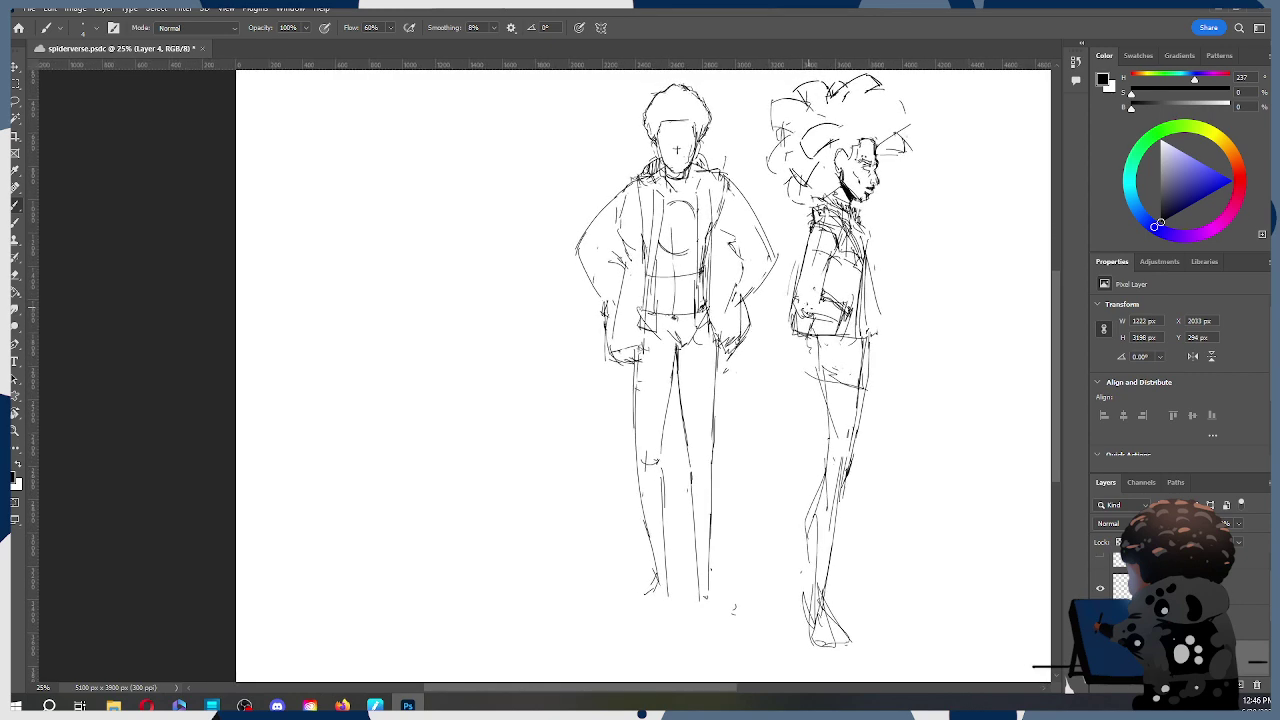
{"action": "key", "text": "ctrl+t"}
{"action": "left_click_drag", "start_coordinate": [699, 312], "coordinate": [702, 336]}
{"action": "left_click", "coordinate": [660, 27]}
Step: Erase the outer contour of the sleeve nearest the side view and redraw it slimmer from shoulder past the elbow
{"action": "key", "text": "z"}
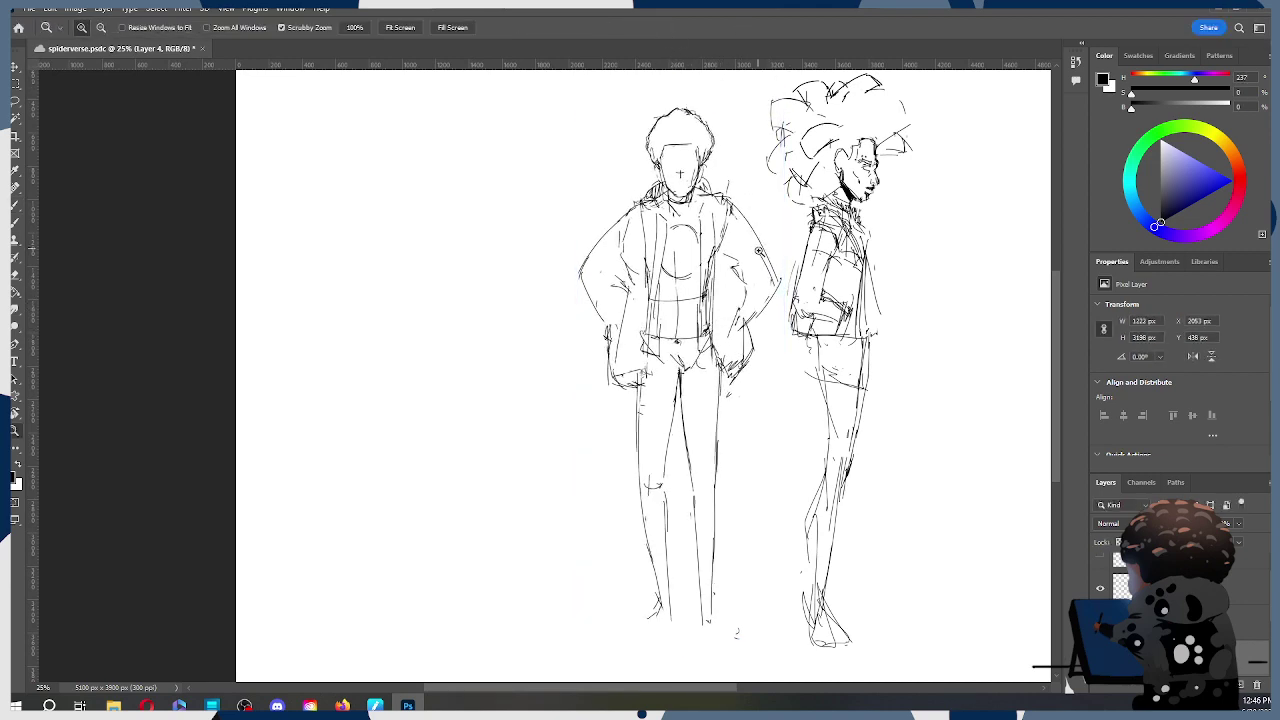
{"action": "left_click", "coordinate": [761, 255], "text": "alt"}
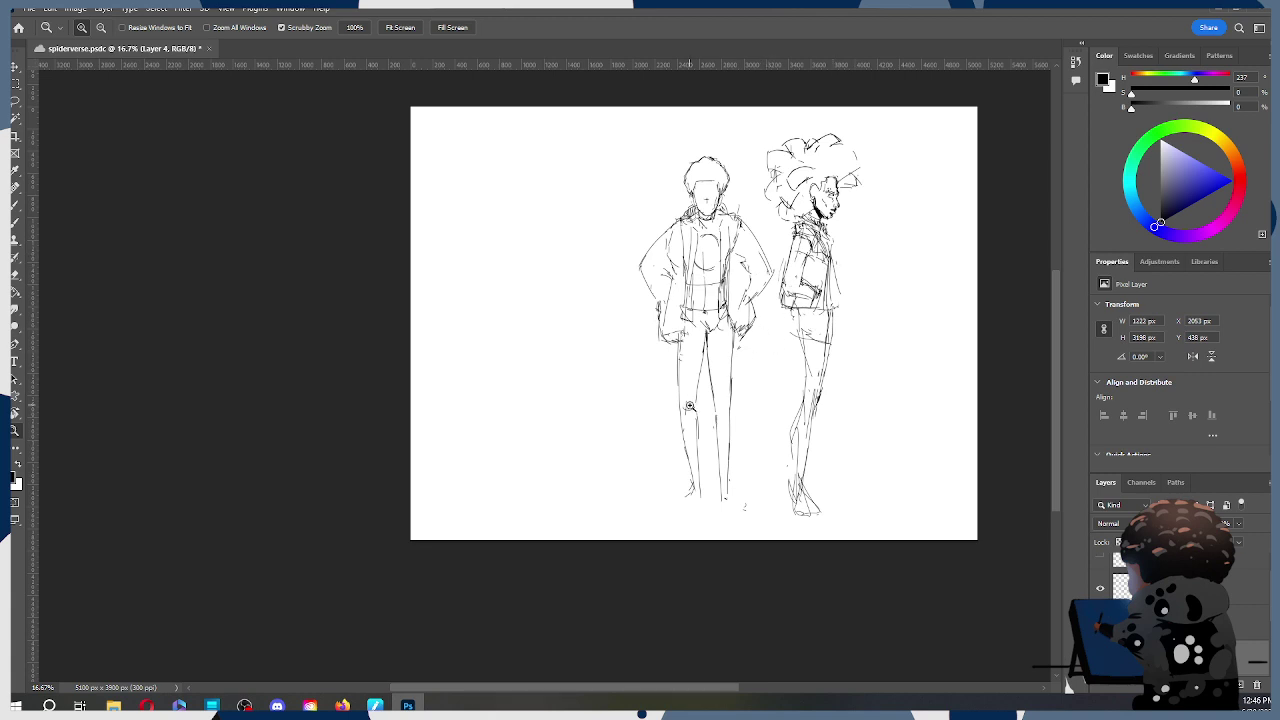
{"action": "left_click", "coordinate": [766, 275]}
{"action": "key", "text": "b"}
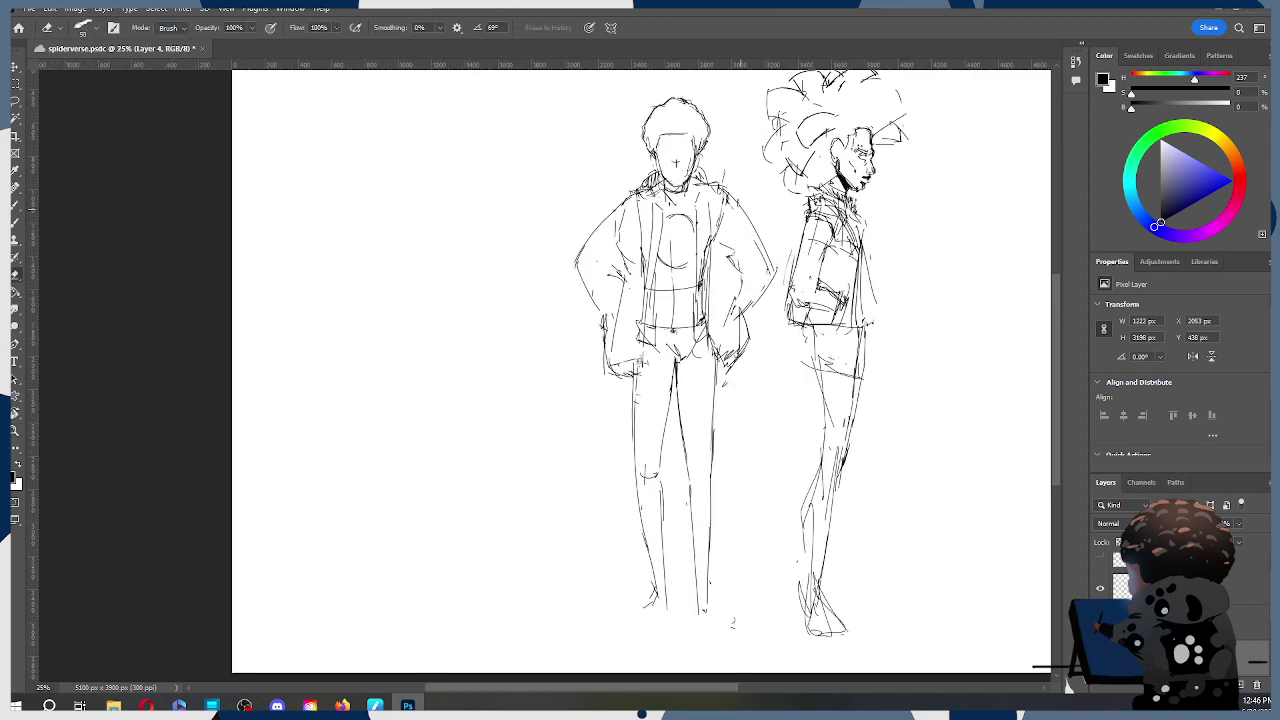
{"action": "left_click_drag", "start_coordinate": [740, 198], "coordinate": [772, 274]}
{"action": "key", "text": "b"}
{"action": "left_click_drag", "start_coordinate": [738, 195], "coordinate": [765, 265]}
{"action": "key", "text": "ctrl+z"}
{"action": "mouse_move", "coordinate": [728, 195]}
{"action": "left_mouse_down"}
{"action": "mouse_move", "coordinate": [771, 272]}
{"action": "mouse_move", "coordinate": [742, 336]}
{"action": "left_mouse_up"}
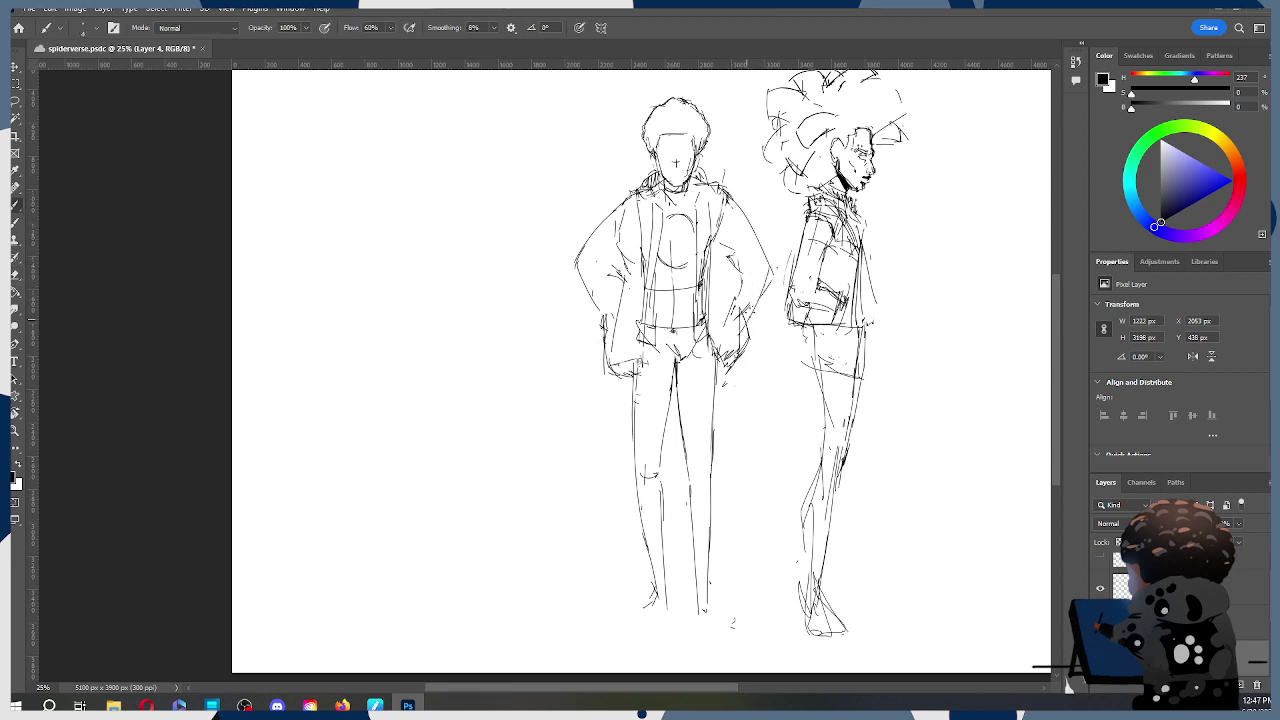
{"action": "left_click_drag", "start_coordinate": [766, 288], "coordinate": [756, 302]}
Step: Redraw the inner edge of the sleeve nearest the side view and clean up the forearm lines below the elbow
{"action": "left_click_drag", "start_coordinate": [722, 216], "coordinate": [746, 349]}
{"action": "key", "text": "e"}
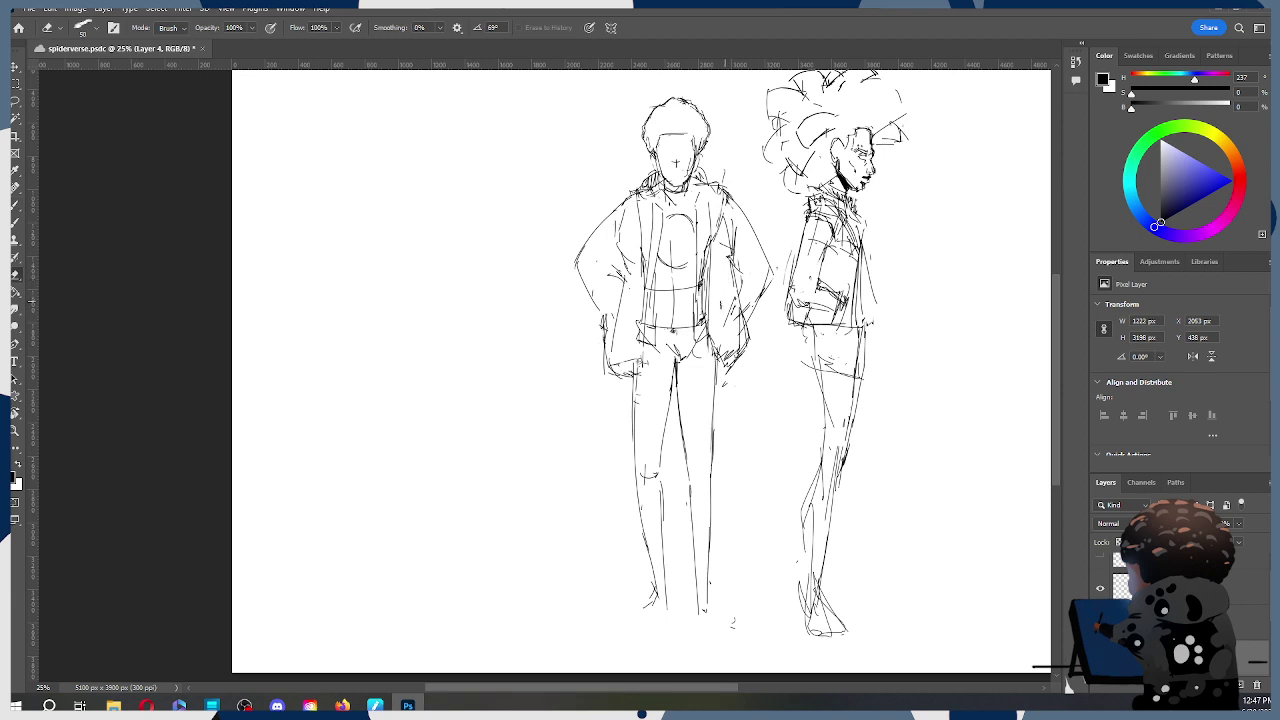
{"action": "left_click_drag", "start_coordinate": [728, 300], "coordinate": [738, 316]}
{"action": "key", "text": "b"}
{"action": "left_click_drag", "start_coordinate": [738, 295], "coordinate": [733, 330]}
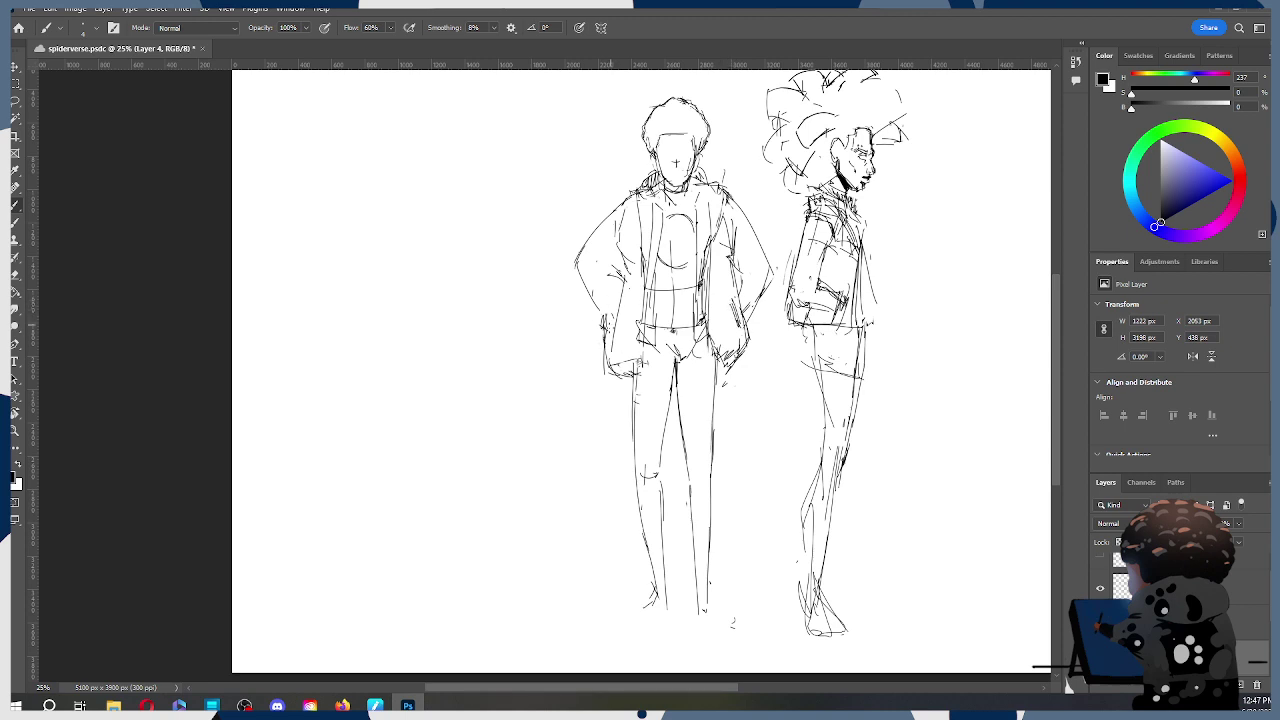
Step: Erase the jacket's front edge farthest from the side view and redraw it closer to the chest emblem, down to the hem
{"action": "key", "text": "e"}
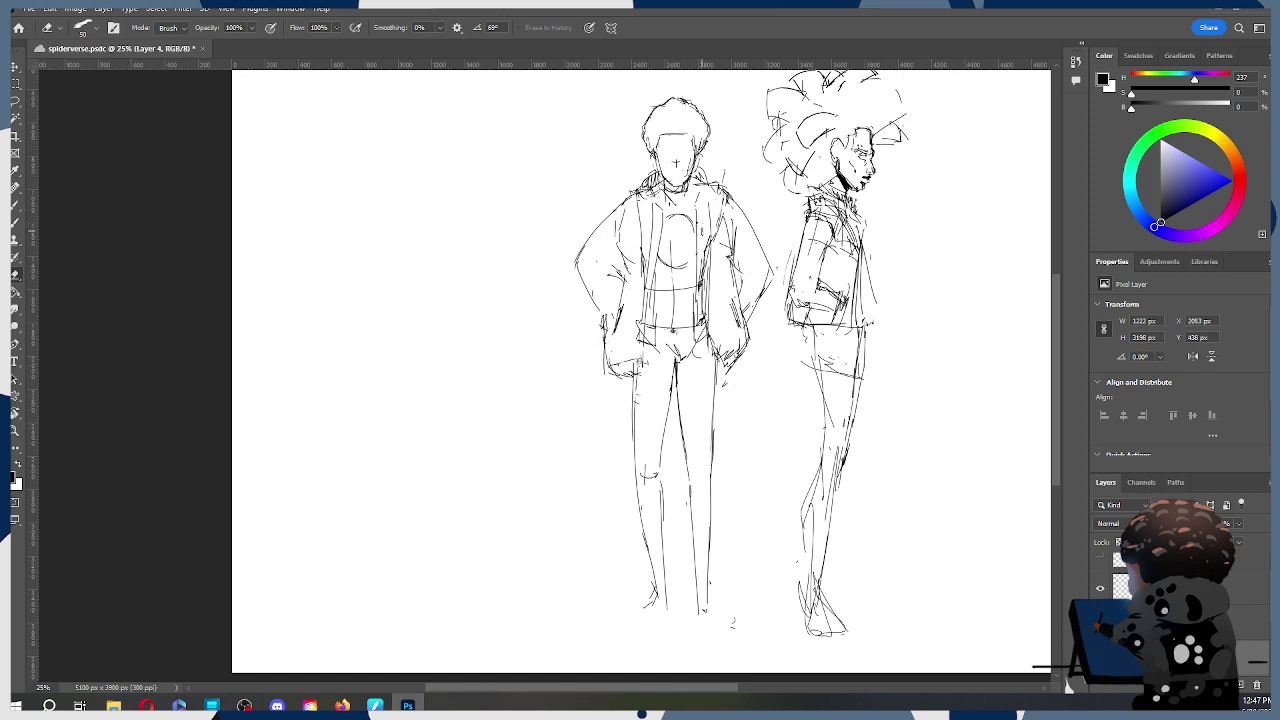
{"action": "left_click_drag", "start_coordinate": [703, 234], "coordinate": [707, 320]}
{"action": "key", "text": "ctrl+z"}
{"action": "left_click_drag", "start_coordinate": [639, 196], "coordinate": [641, 326]}
{"action": "key", "text": "b"}
{"action": "left_click_drag", "start_coordinate": [649, 208], "coordinate": [646, 336]}
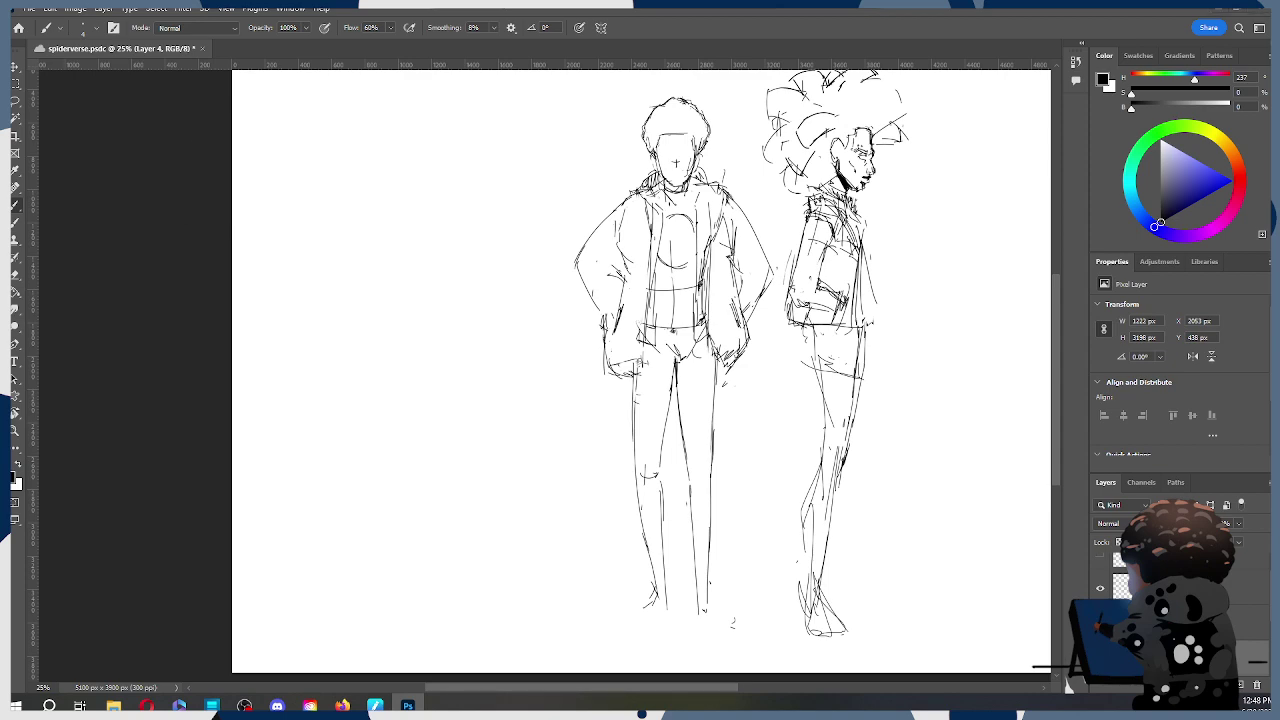
{"action": "key", "text": "super+d"}
{"action": "key", "text": "super+d"}
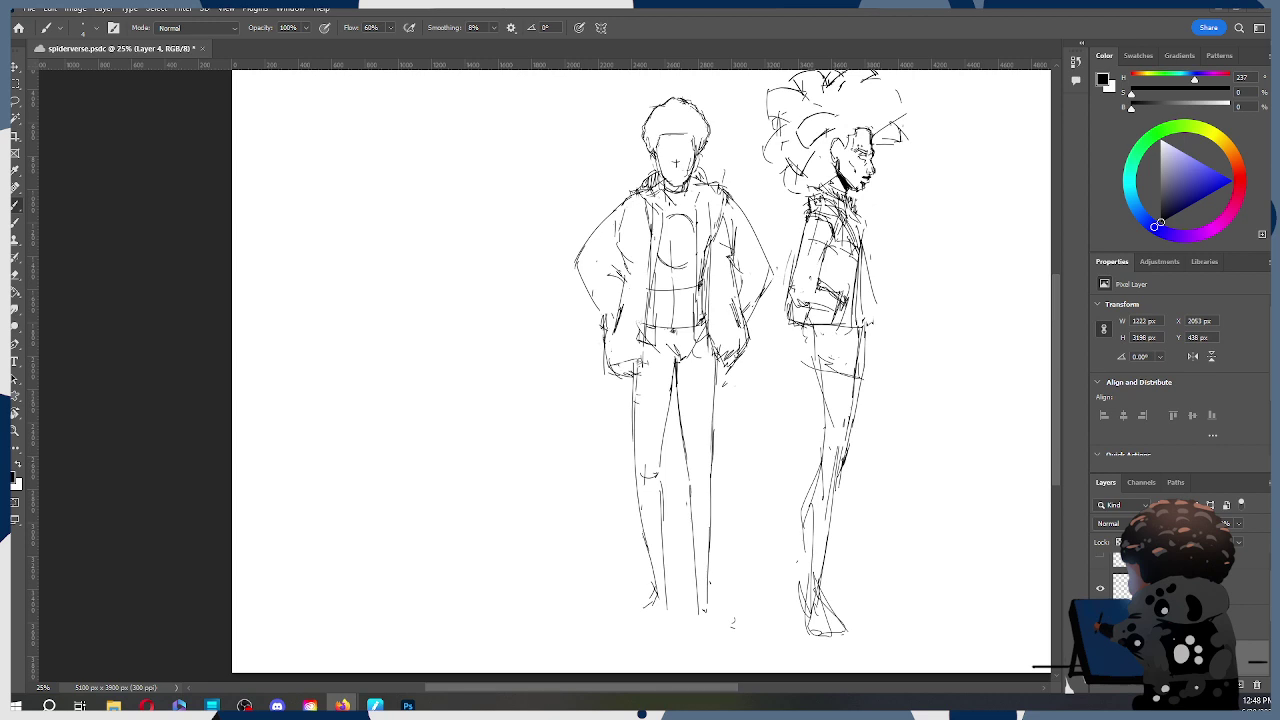
{"action": "scroll", "coordinate": [730, 334], "scroll_direction": "down", "scroll_amount": 3}
{"action": "scroll", "coordinate": [751, 273], "scroll_direction": "up", "scroll_amount": 3}
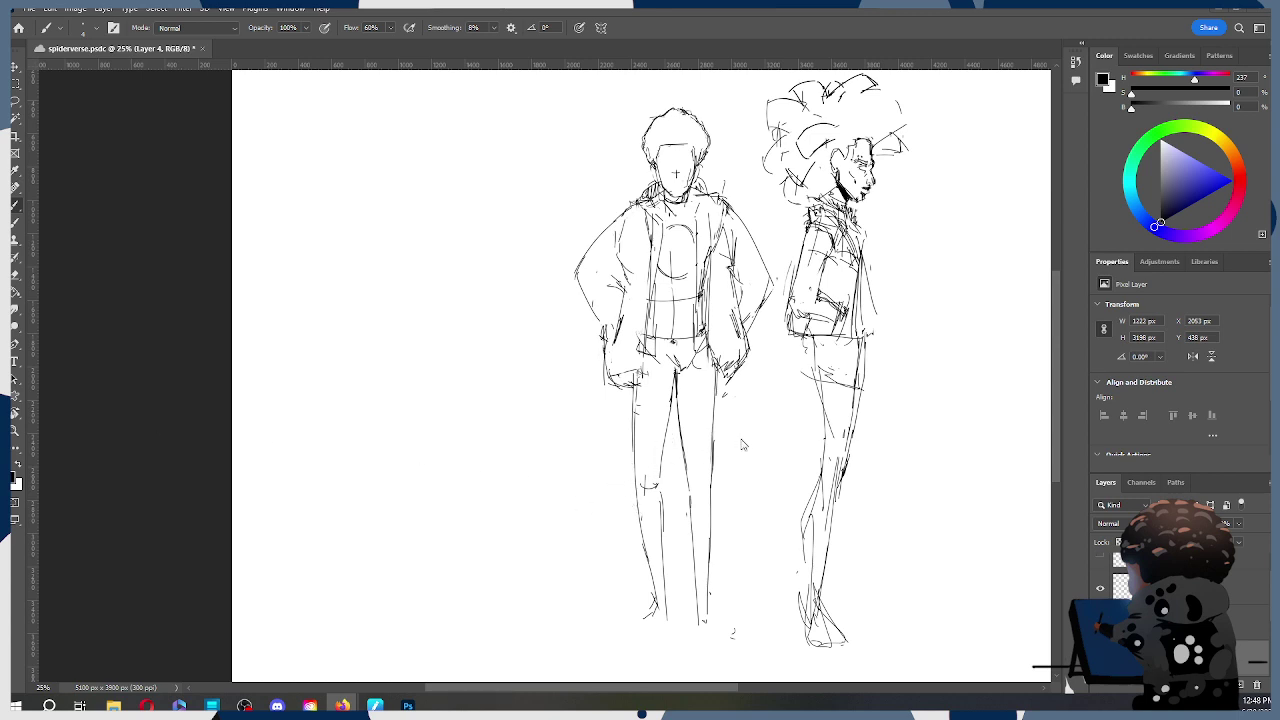
Step: Erase both front-view legs below the hips, enlarging the eraser to 200 px to clear the remaining marks
{"action": "left_click", "coordinate": [708, 428]}
{"action": "key", "text": "e"}
{"action": "mouse_move", "coordinate": [677, 376]}
{"action": "left_mouse_down"}
{"action": "mouse_move", "coordinate": [690, 544]}
{"action": "mouse_move", "coordinate": [710, 500]}
{"action": "mouse_move", "coordinate": [716, 410]}
{"action": "left_mouse_up"}
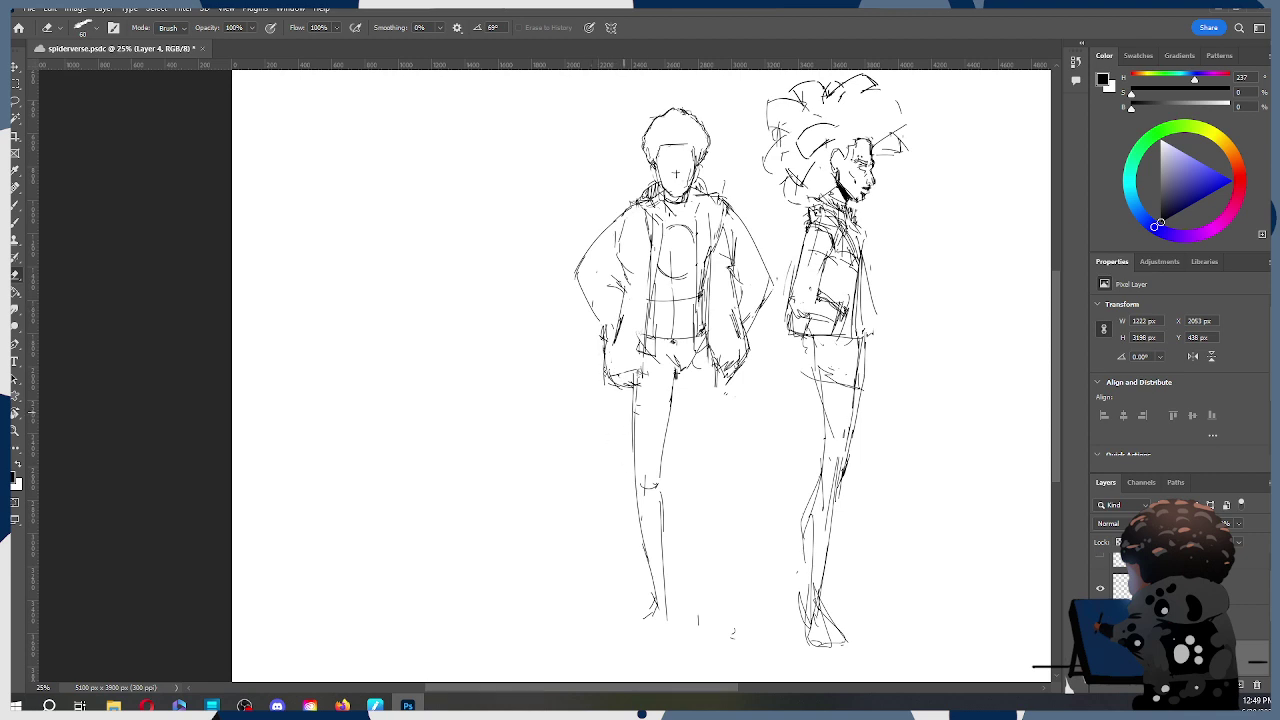
{"action": "mouse_move", "coordinate": [628, 398]}
{"action": "left_mouse_down"}
{"action": "mouse_move", "coordinate": [632, 485]}
{"action": "mouse_move", "coordinate": [657, 493]}
{"action": "mouse_move", "coordinate": [636, 518]}
{"action": "mouse_move", "coordinate": [650, 572]}
{"action": "mouse_move", "coordinate": [665, 470]}
{"action": "mouse_move", "coordinate": [648, 585]}
{"action": "mouse_move", "coordinate": [663, 580]}
{"action": "mouse_move", "coordinate": [674, 501]}
{"action": "mouse_move", "coordinate": [640, 471]}
{"action": "mouse_move", "coordinate": [660, 495]}
{"action": "mouse_move", "coordinate": [622, 511]}
{"action": "mouse_move", "coordinate": [645, 595]}
{"action": "mouse_move", "coordinate": [680, 628]}
{"action": "mouse_move", "coordinate": [743, 640]}
{"action": "left_mouse_up"}
{"action": "key", "text": "bracketright"}
{"action": "key", "text": "bracketright"}
{"action": "key", "text": "bracketright"}
{"action": "key", "text": "bracketright"}
{"action": "key", "text": "bracketright"}
{"action": "key", "text": "bracketright"}
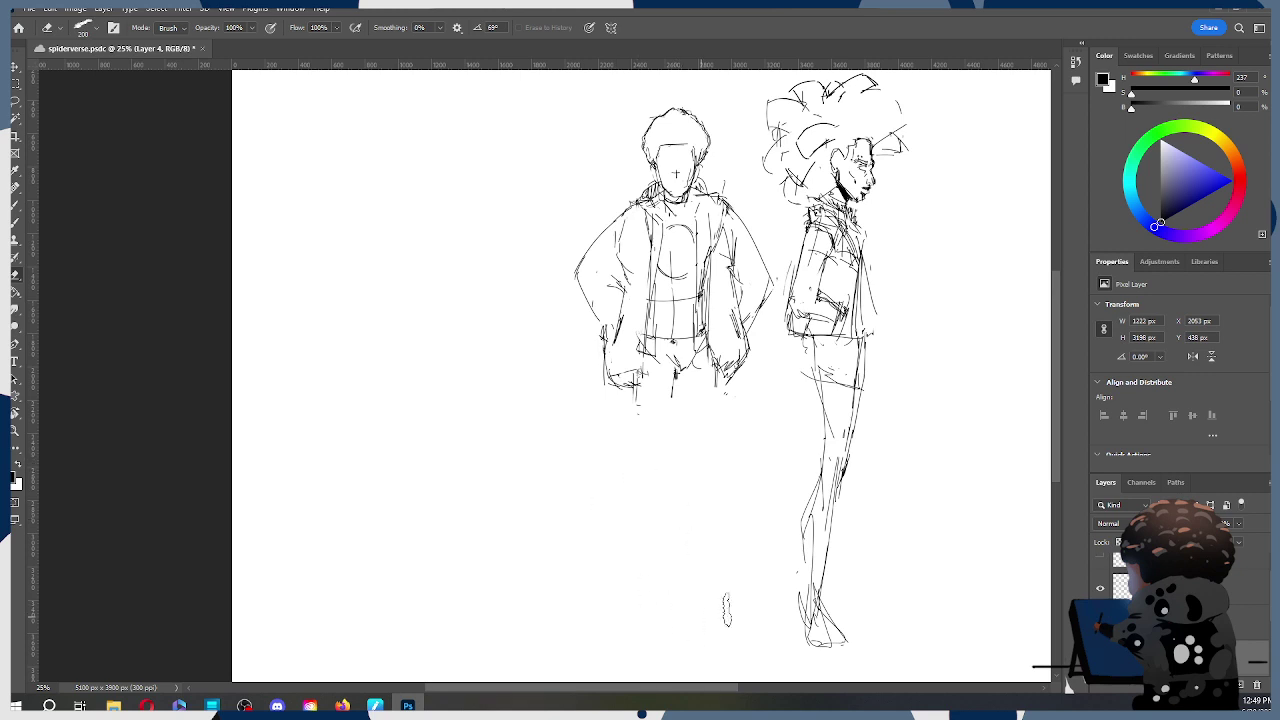
Step: Draw new outer contours for both front-view legs, tapering inward from the hips to below the knees
{"action": "key", "text": "b"}
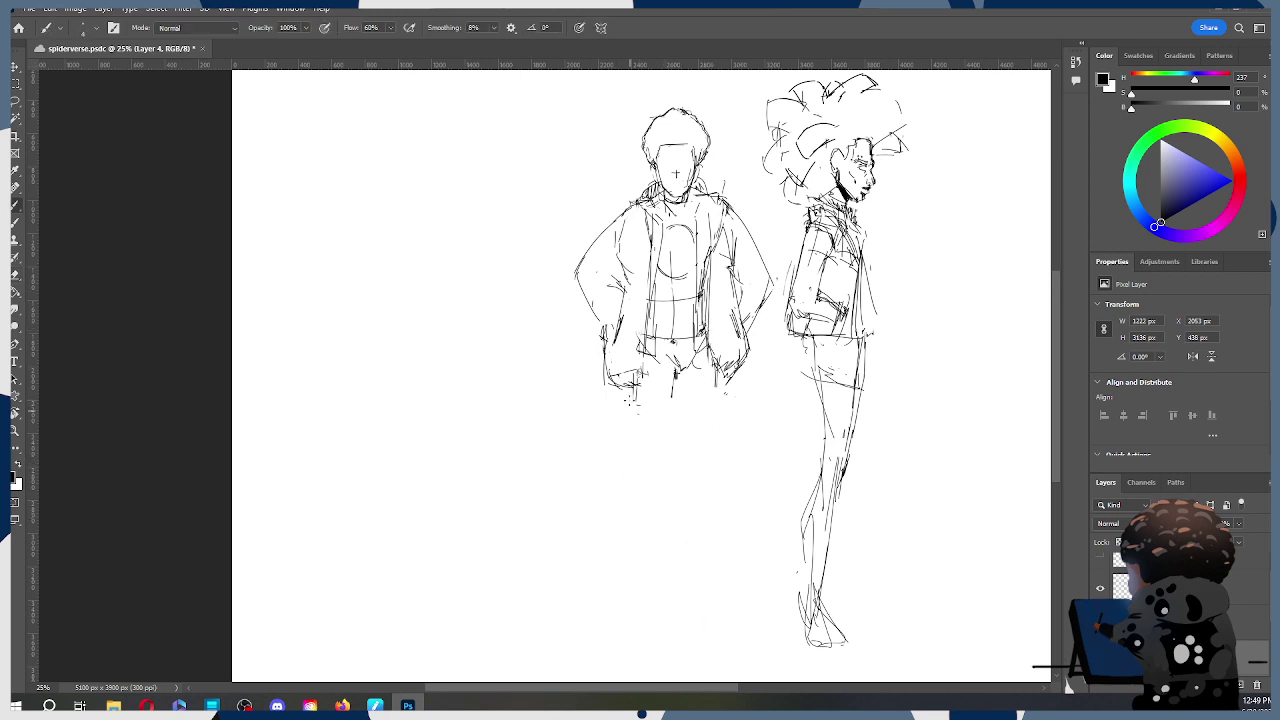
{"action": "left_click_drag", "start_coordinate": [636, 390], "coordinate": [650, 540]}
{"action": "key", "text": "ctrl+z"}
{"action": "left_click_drag", "start_coordinate": [632, 390], "coordinate": [659, 545]}
{"action": "key", "text": "ctrl+s"}
{"action": "key", "text": "ctrl+z"}
{"action": "left_click_drag", "start_coordinate": [634, 392], "coordinate": [662, 538]}
{"action": "left_click_drag", "start_coordinate": [714, 372], "coordinate": [693, 538]}
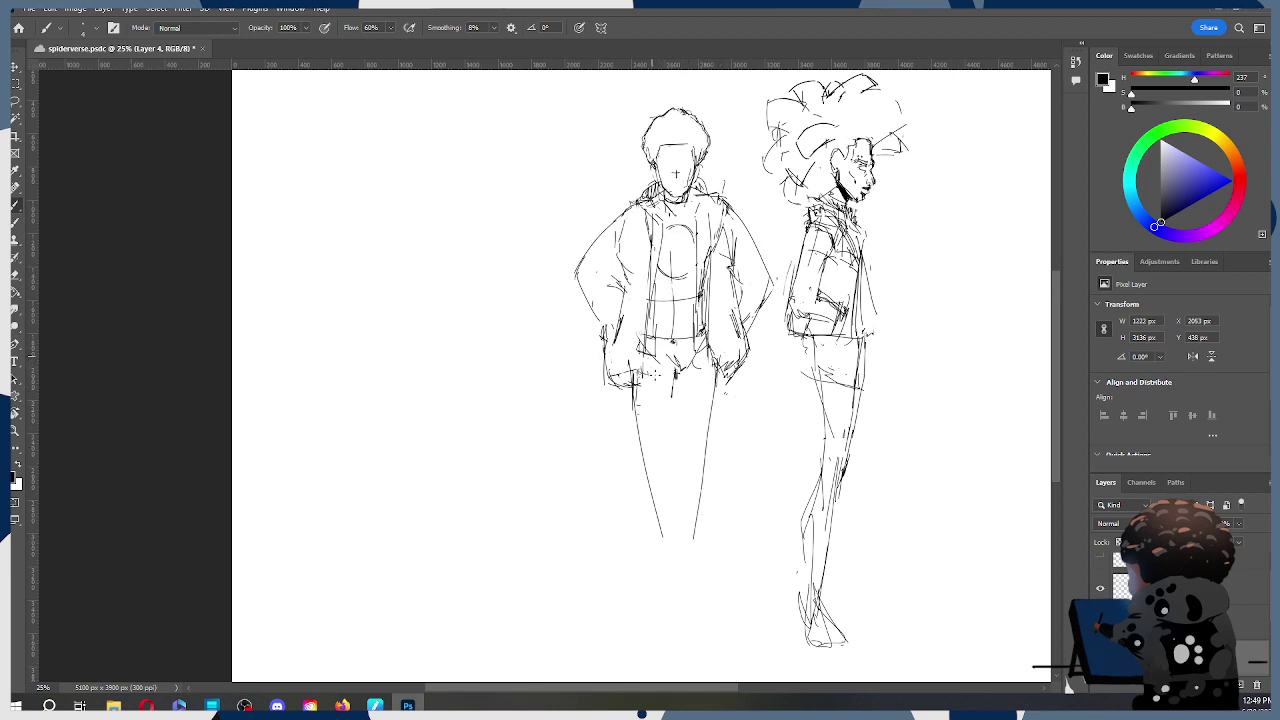
Step: Sketch the inner thigh line from the crotch and a tapering lower leg on the leg farthest from the side view
{"action": "left_click_drag", "start_coordinate": [668, 384], "coordinate": [665, 530]}
{"action": "key", "text": "ctrl+z"}
{"action": "left_click_drag", "start_coordinate": [674, 384], "coordinate": [676, 500]}
{"action": "left_click_drag", "start_coordinate": [671, 441], "coordinate": [675, 501]}
{"action": "mouse_move", "coordinate": [658, 506]}
{"action": "left_mouse_down"}
{"action": "mouse_move", "coordinate": [674, 498]}
{"action": "mouse_move", "coordinate": [678, 514]}
{"action": "mouse_move", "coordinate": [657, 544]}
{"action": "mouse_move", "coordinate": [676, 614]}
{"action": "left_mouse_up"}
{"action": "left_click_drag", "start_coordinate": [686, 514], "coordinate": [687, 614]}
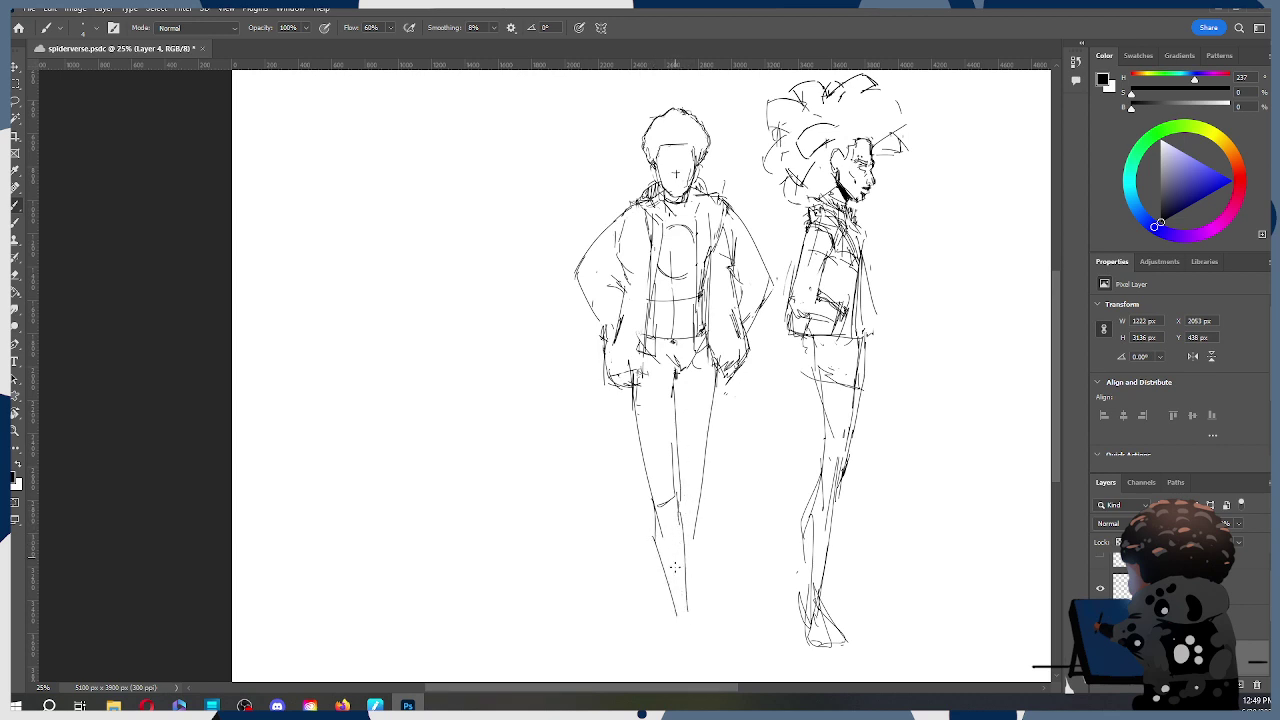
{"action": "mouse_move", "coordinate": [690, 580]}
{"action": "left_mouse_down"}
{"action": "mouse_move", "coordinate": [680, 634]}
{"action": "mouse_move", "coordinate": [690, 626]}
{"action": "left_mouse_up"}
Step: Reinforce the inner thigh line, erase the knee mark and redraw the outer thigh contour of the leg farthest from the side view
{"action": "mouse_move", "coordinate": [742, 476]}
{"action": "left_mouse_down"}
{"action": "mouse_move", "coordinate": [794, 366]}
{"action": "mouse_move", "coordinate": [759, 358]}
{"action": "left_mouse_up"}
{"action": "left_click_drag", "start_coordinate": [719, 294], "coordinate": [720, 430]}
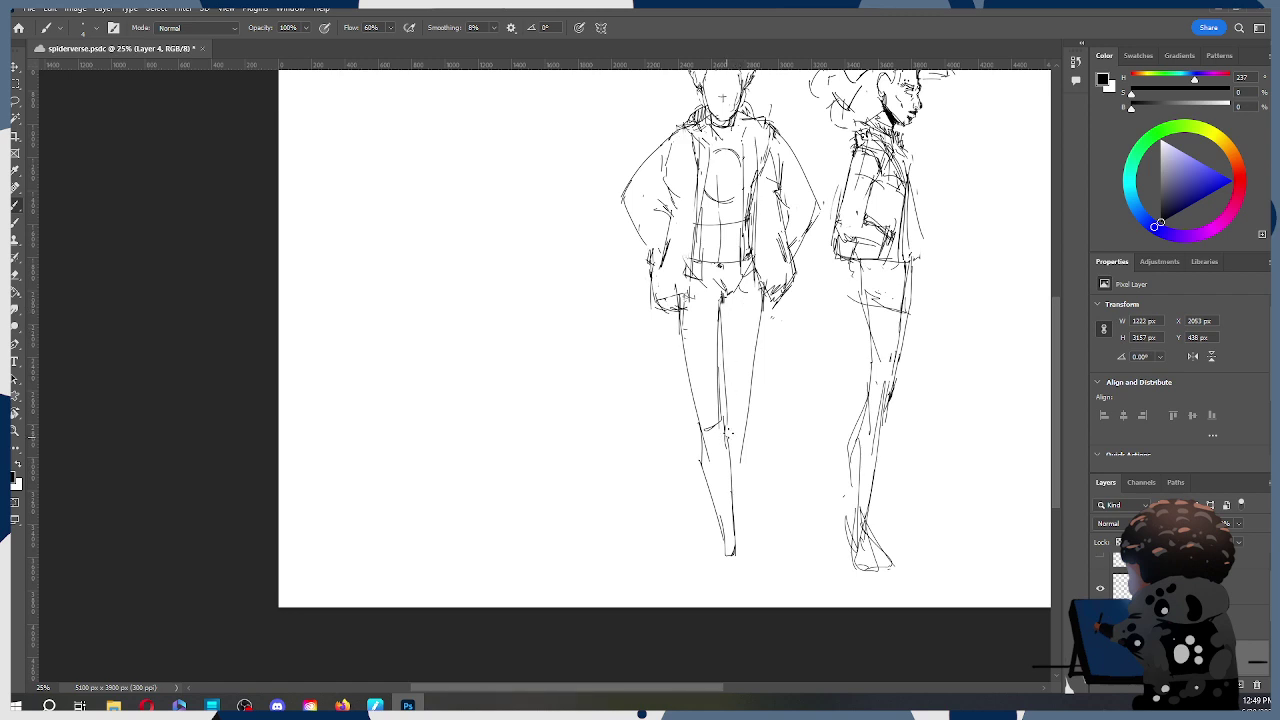
{"action": "key", "text": "e"}
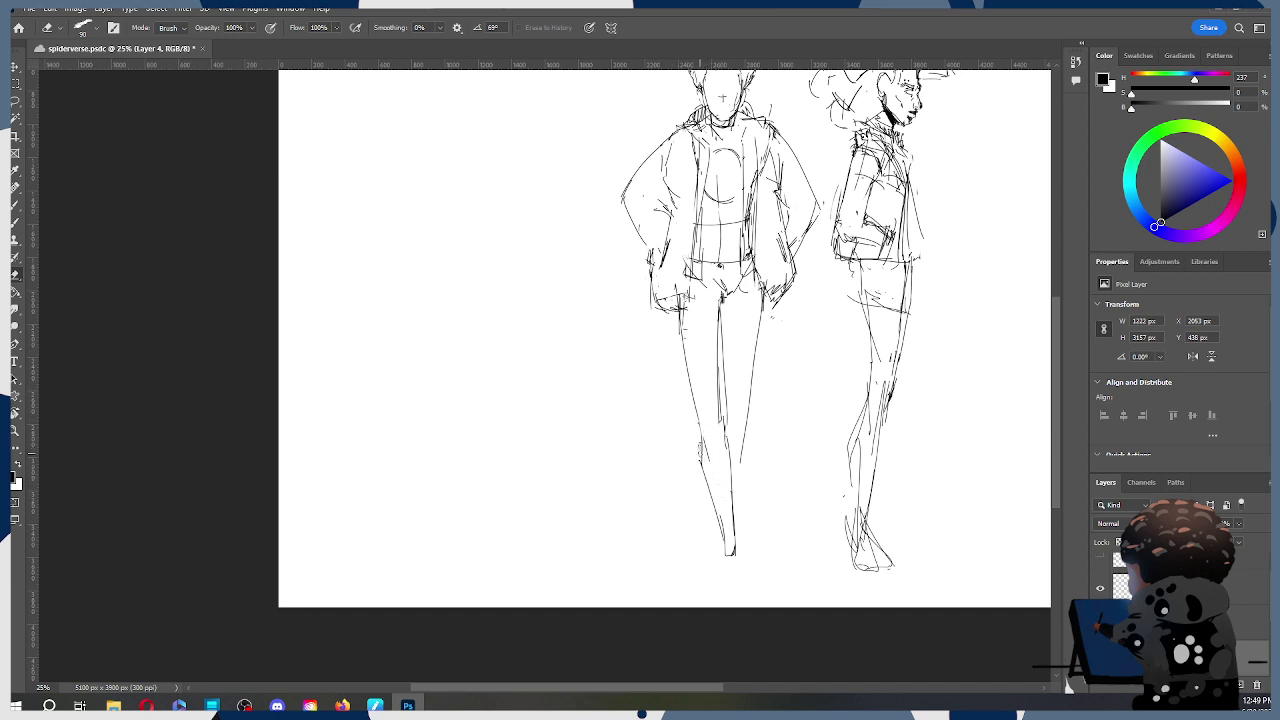
{"action": "mouse_move", "coordinate": [695, 446]}
{"action": "left_mouse_down"}
{"action": "mouse_move", "coordinate": [681, 351]}
{"action": "mouse_move", "coordinate": [682, 380]}
{"action": "left_mouse_up"}
{"action": "key", "text": "b"}
{"action": "left_click_drag", "start_coordinate": [680, 318], "coordinate": [700, 440]}
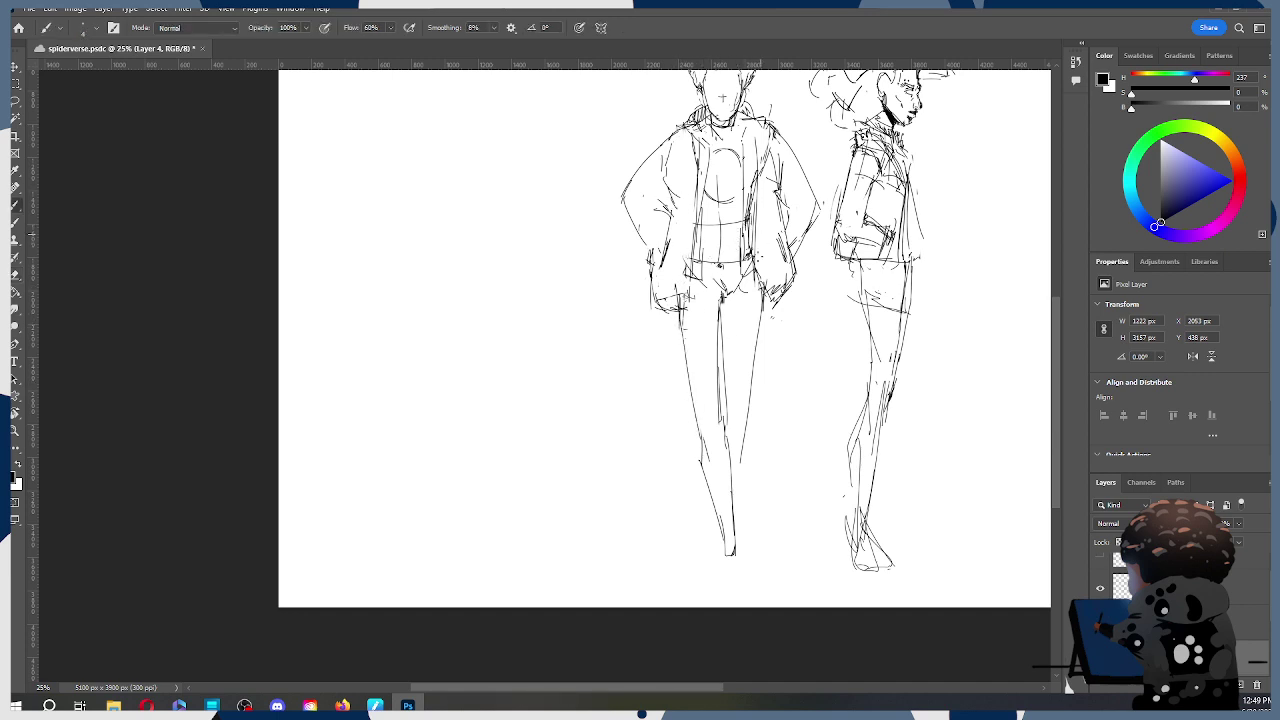
Step: Sketch rough lower-leg lines on the front-view leg farthest from the side view and erase most of that leg below the knee
{"action": "left_click_drag", "start_coordinate": [728, 436], "coordinate": [726, 534]}
{"action": "left_click_drag", "start_coordinate": [727, 480], "coordinate": [728, 550]}
{"action": "left_click_drag", "start_coordinate": [700, 448], "coordinate": [724, 560]}
{"action": "left_click_drag", "start_coordinate": [728, 492], "coordinate": [734, 586]}
{"action": "key", "text": "e"}
{"action": "left_click_drag", "start_coordinate": [743, 462], "coordinate": [730, 554]}
{"action": "left_click_drag", "start_coordinate": [720, 506], "coordinate": [724, 568]}
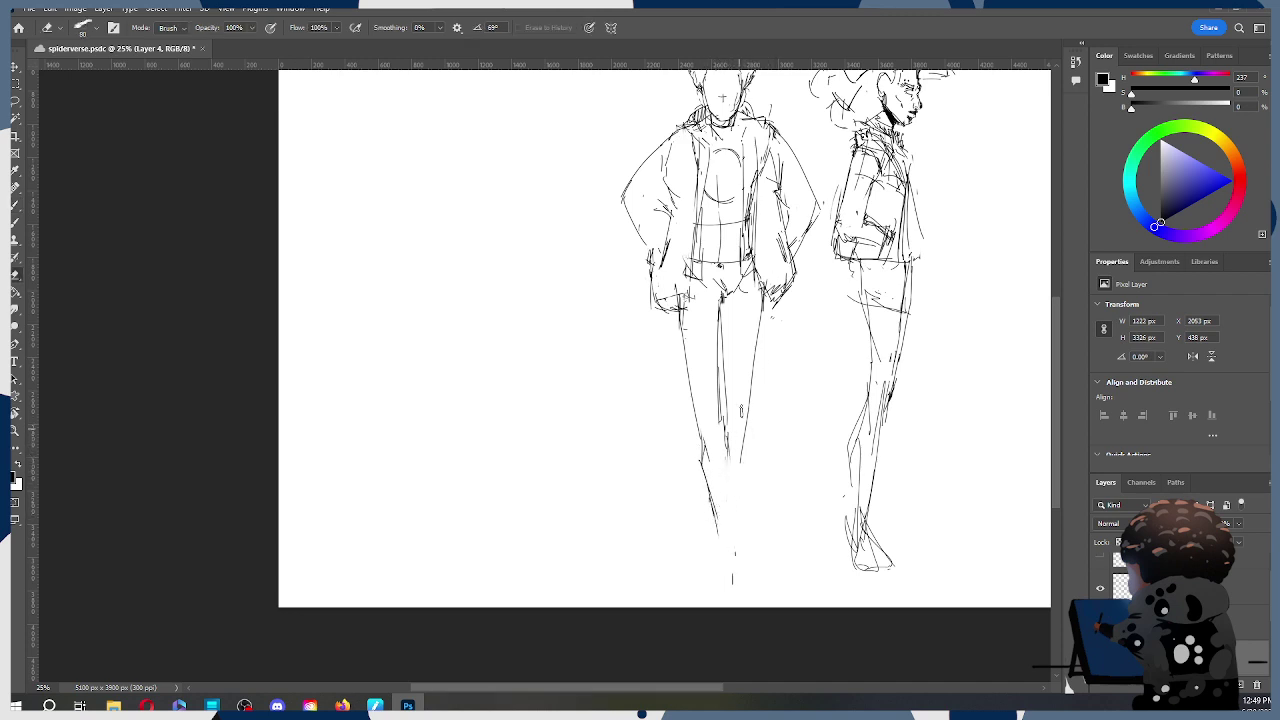
Step: Redraw both contours of the lower leg farthest from the side view, tapering from the knee toward the ankle
{"action": "key", "text": "b"}
{"action": "left_click_drag", "start_coordinate": [711, 497], "coordinate": [721, 584]}
{"action": "key", "text": "ctrl+z"}
{"action": "left_click_drag", "start_coordinate": [704, 476], "coordinate": [720, 572]}
{"action": "left_click_drag", "start_coordinate": [727, 452], "coordinate": [736, 544]}
{"action": "left_click_drag", "start_coordinate": [726, 458], "coordinate": [730, 482]}
{"action": "left_click_drag", "start_coordinate": [730, 566], "coordinate": [735, 511]}
{"action": "scroll", "coordinate": [798, 378], "scroll_direction": "down", "scroll_amount": 3}
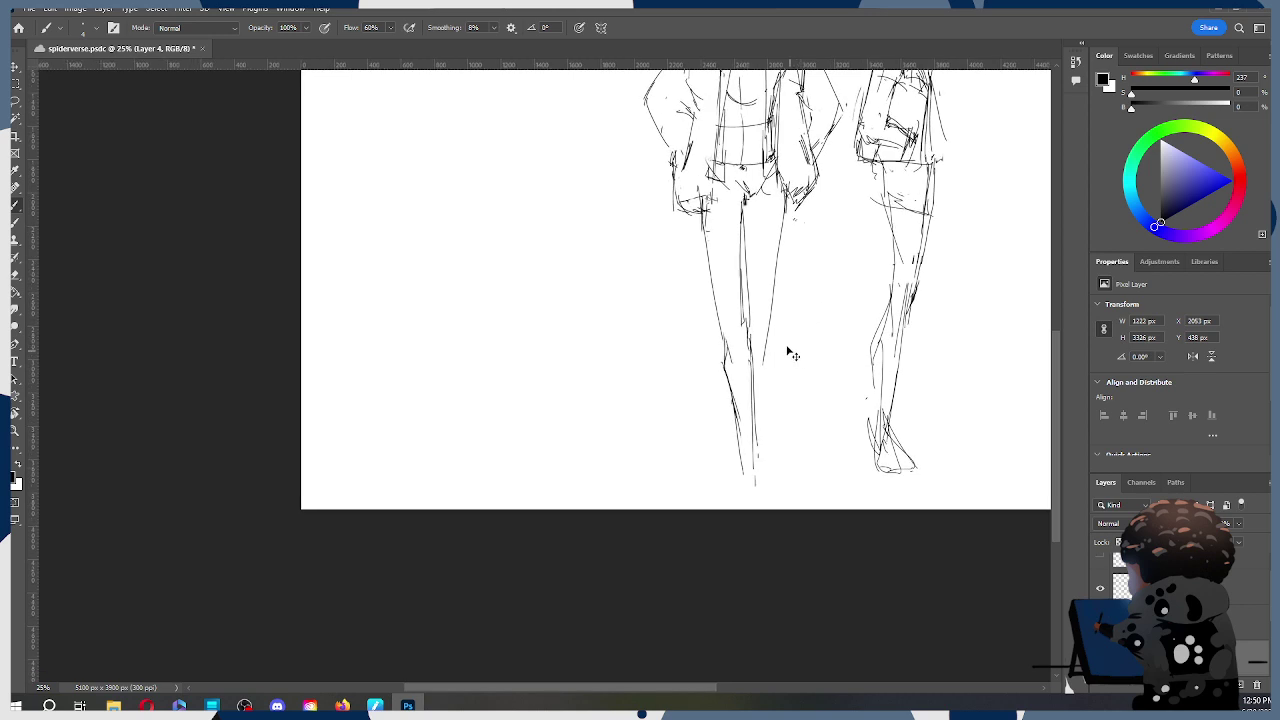
Step: Extend the front-view lower leg to the ankle and sketch a small pointed foot at its end
{"action": "left_click_drag", "start_coordinate": [753, 371], "coordinate": [748, 452]}
{"action": "key", "text": "ctrl+z"}
{"action": "left_click_drag", "start_coordinate": [753, 350], "coordinate": [755, 478]}
{"action": "mouse_move", "coordinate": [744, 442]}
{"action": "left_mouse_down"}
{"action": "mouse_move", "coordinate": [740, 498]}
{"action": "mouse_move", "coordinate": [756, 500]}
{"action": "left_mouse_up"}
{"action": "left_click_drag", "start_coordinate": [740, 500], "coordinate": [762, 502]}
{"action": "left_click_drag", "start_coordinate": [750, 446], "coordinate": [759, 477]}
{"action": "left_click_drag", "start_coordinate": [761, 491], "coordinate": [752, 506]}
{"action": "left_click_drag", "start_coordinate": [788, 365], "coordinate": [774, 463]}
Step: Scale the front-view figure to about 97.35% and shift it up and closer to the side view
{"action": "key", "text": "ctrl+t"}
{"action": "left_click_drag", "start_coordinate": [749, 352], "coordinate": [738, 334]}
{"action": "scroll", "coordinate": [872, 264], "scroll_direction": "up", "scroll_amount": 3}
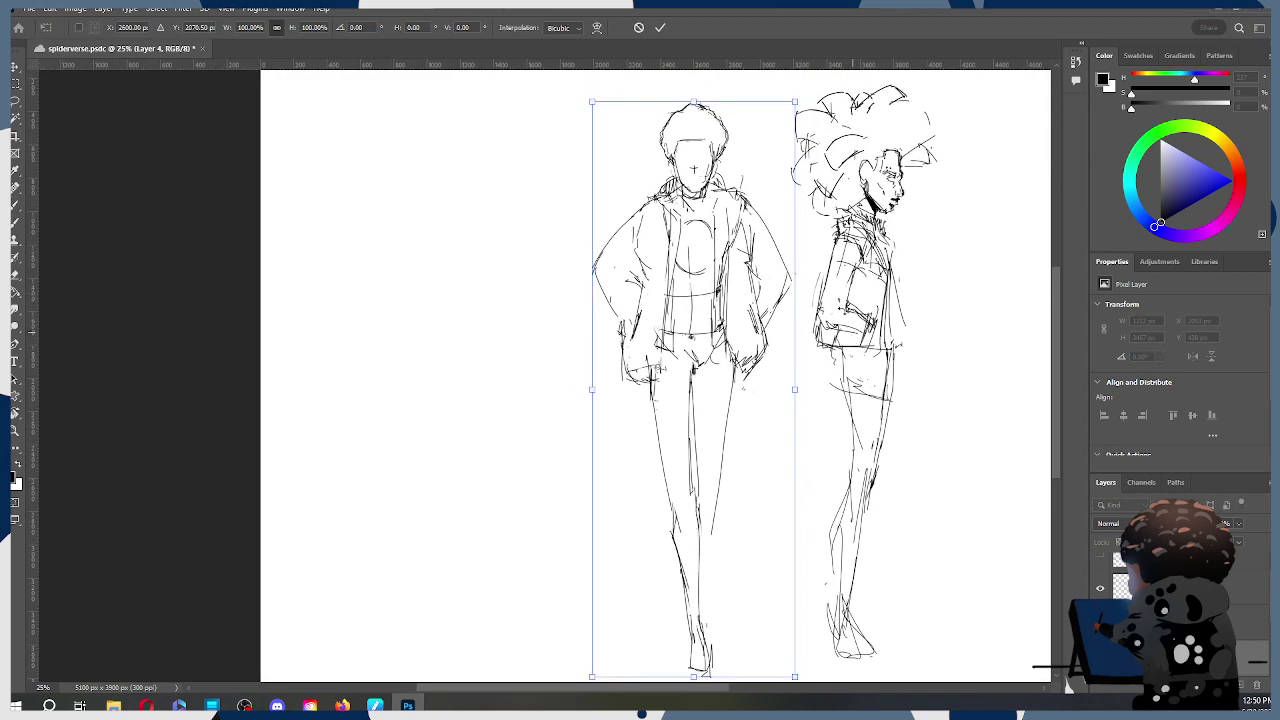
{"action": "left_click_drag", "start_coordinate": [795, 102], "coordinate": [791, 123]}
{"action": "left_click_drag", "start_coordinate": [742, 443], "coordinate": [752, 417]}
{"action": "left_click_drag", "start_coordinate": [740, 332], "coordinate": [751, 332]}
{"action": "left_click_drag", "start_coordinate": [801, 101], "coordinate": [804, 93]}
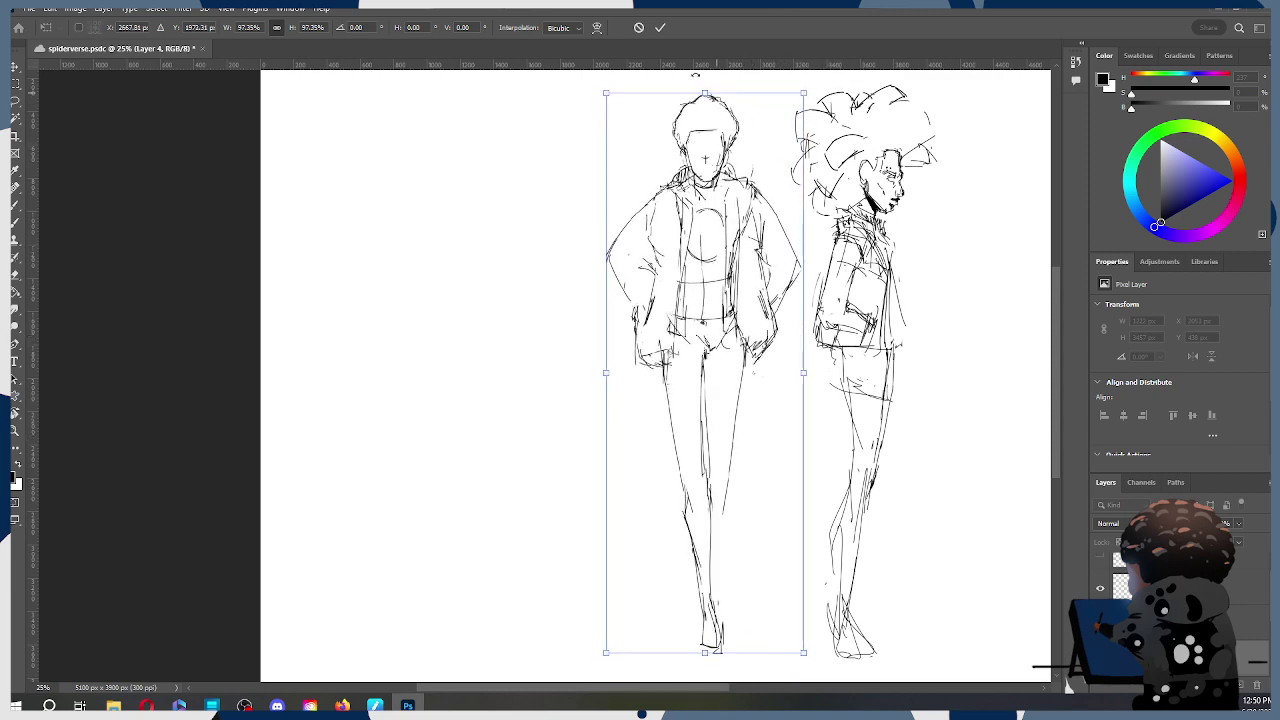
{"action": "left_click", "coordinate": [660, 28]}
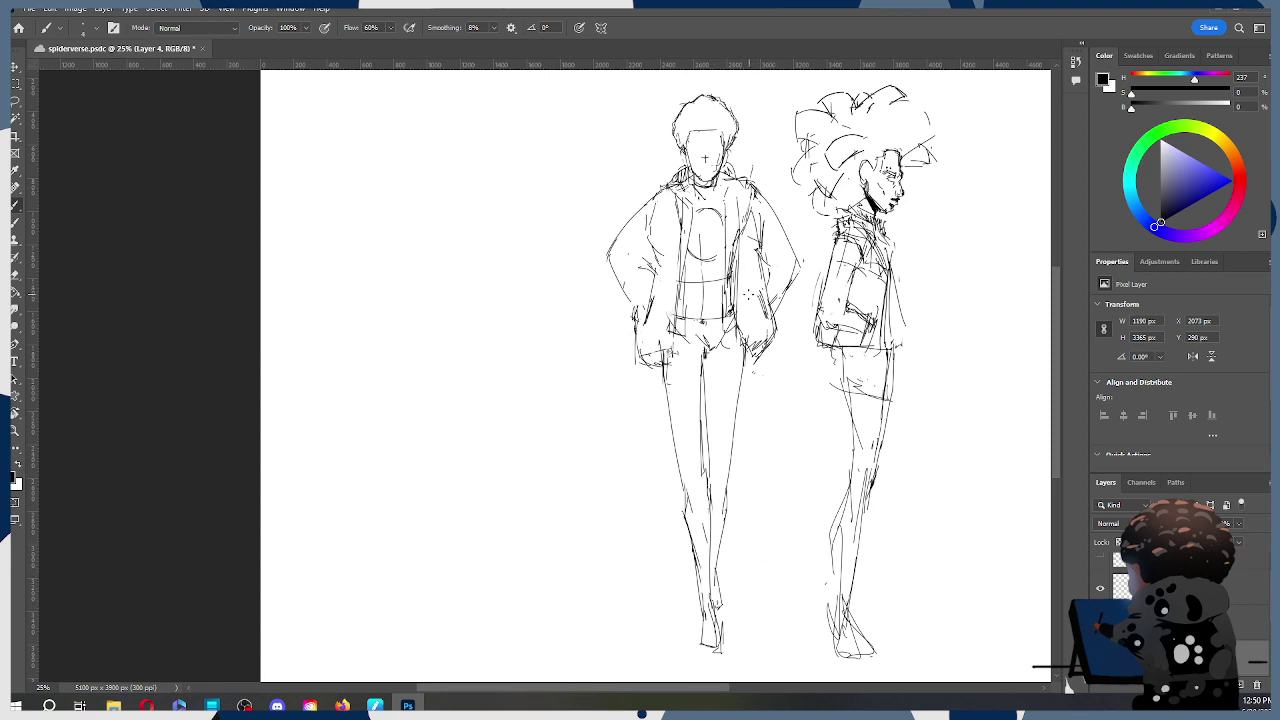
Step: Erase the knee section of the front-view leg nearest the side view and redraw its outer thigh contour
{"action": "key", "text": "z"}
{"action": "left_click", "coordinate": [749, 295], "text": "alt"}
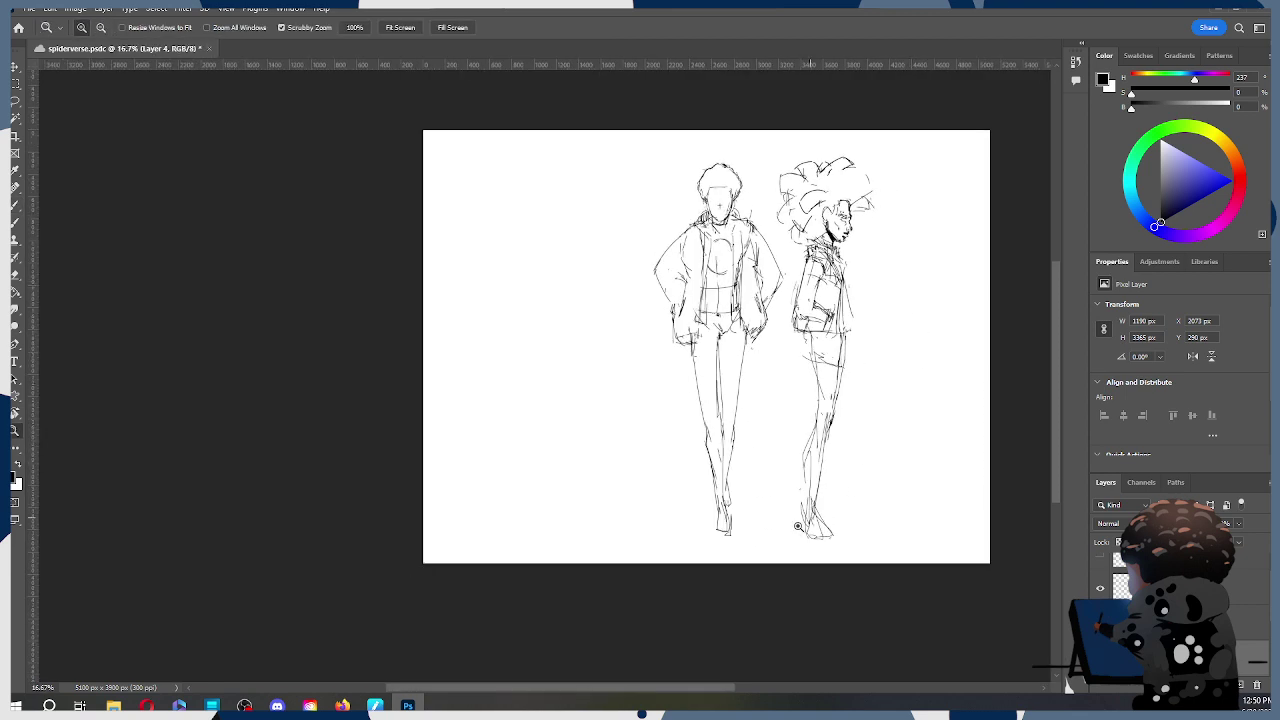
{"action": "left_click", "coordinate": [750, 360]}
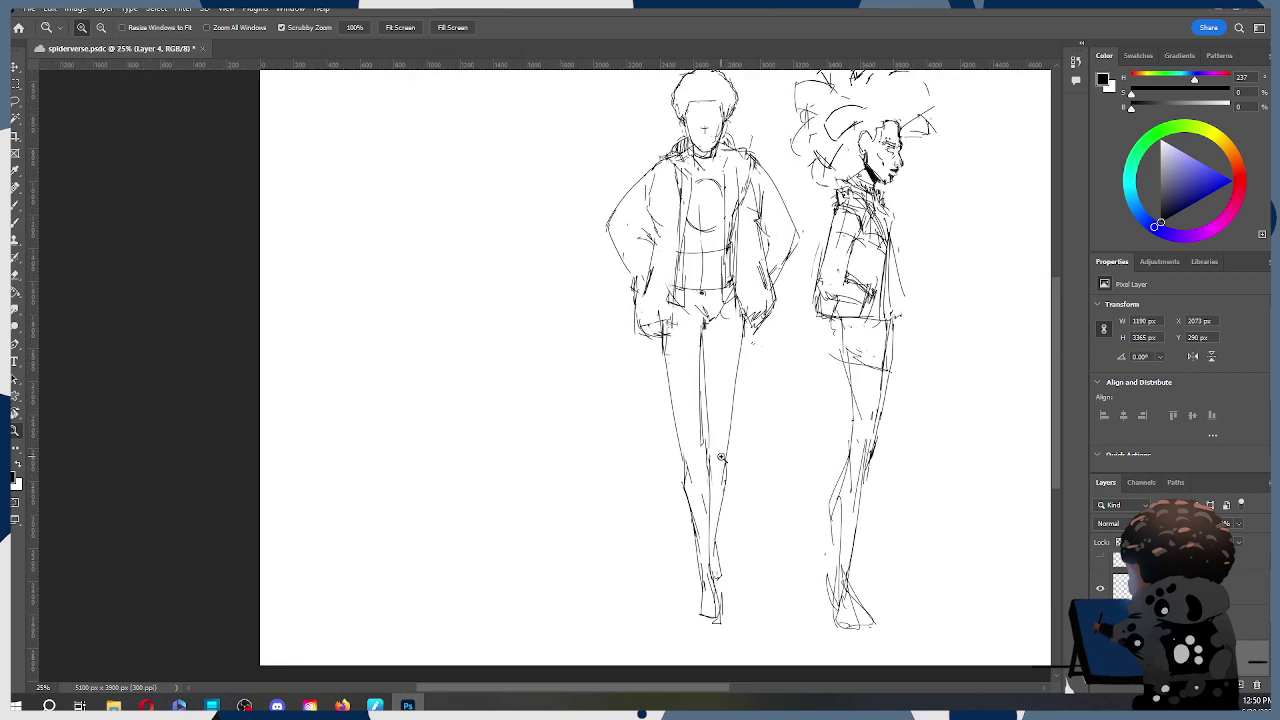
{"action": "key", "text": "e"}
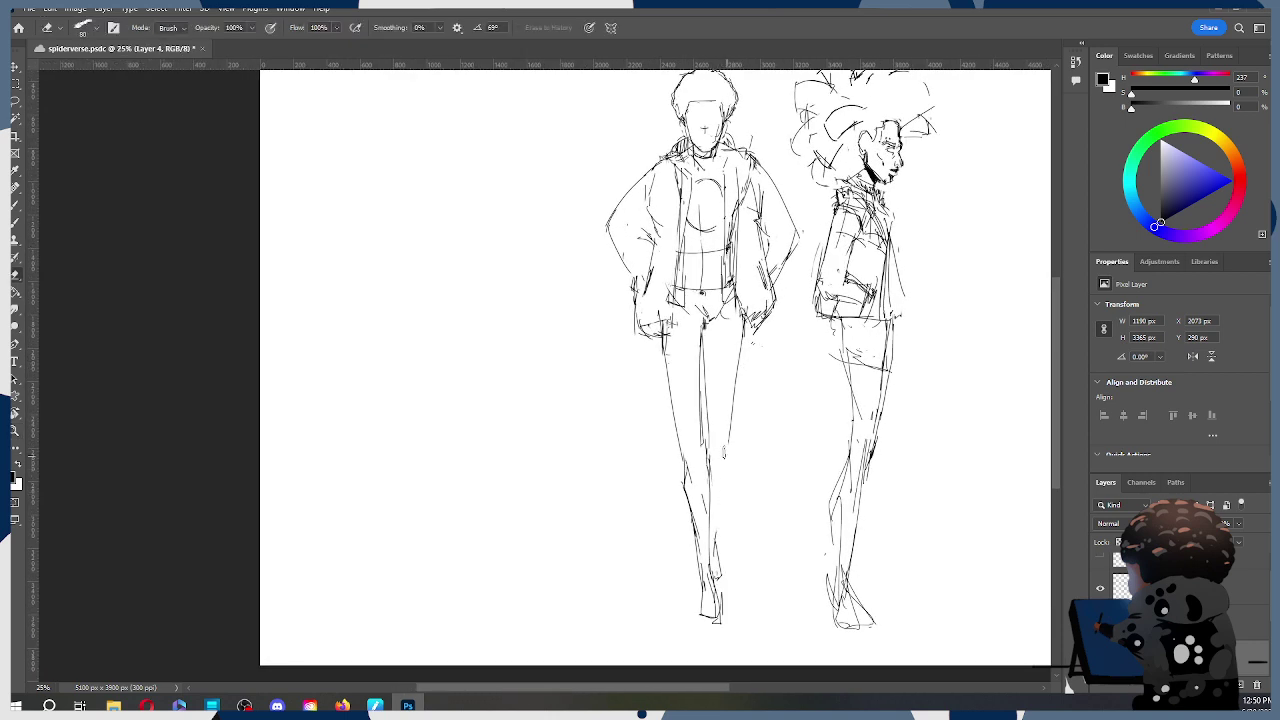
{"action": "key", "text": "b"}
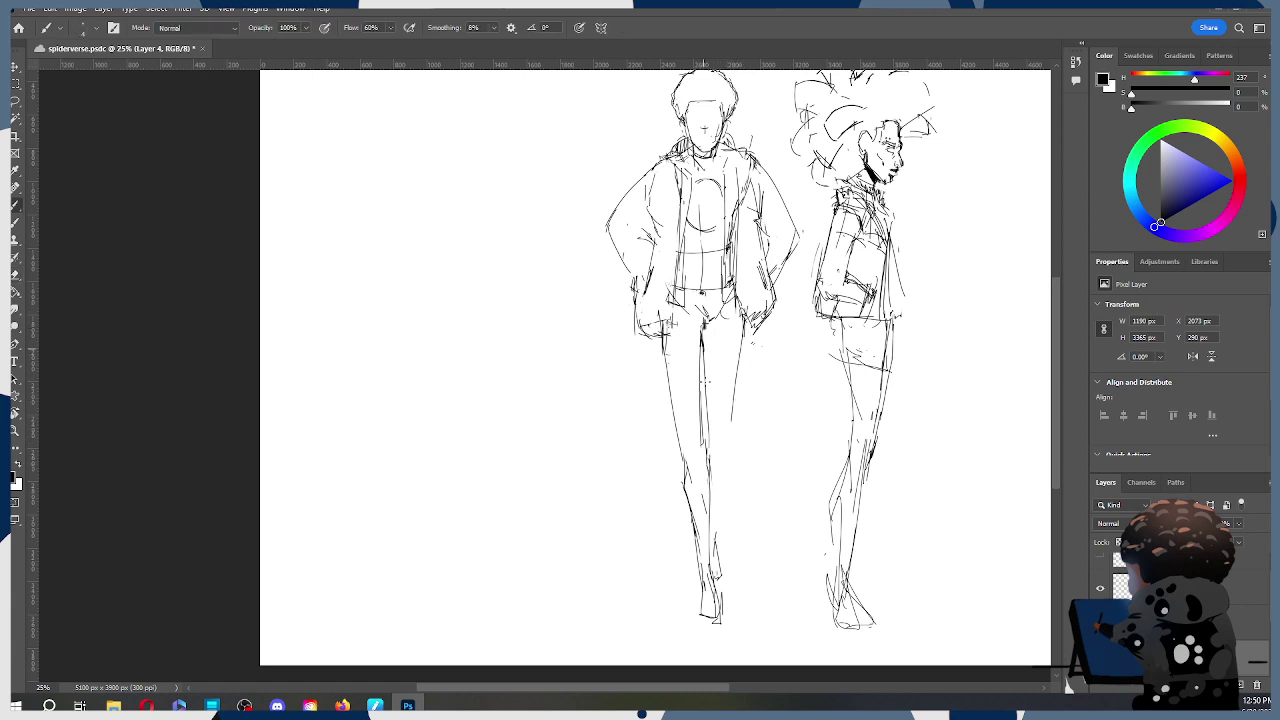
{"action": "left_click_drag", "start_coordinate": [742, 330], "coordinate": [727, 444]}
{"action": "mouse_move", "coordinate": [705, 350]}
{"action": "left_mouse_down"}
{"action": "mouse_move", "coordinate": [717, 460]}
{"action": "mouse_move", "coordinate": [730, 430]}
{"action": "mouse_move", "coordinate": [710, 546]}
{"action": "left_mouse_up"}
{"action": "key", "text": "ctrl+z"}
Step: Redraw the outer calf contour of the leg nearest the side view and rework its ankle
{"action": "left_click_drag", "start_coordinate": [726, 468], "coordinate": [716, 537]}
{"action": "key", "text": "e"}
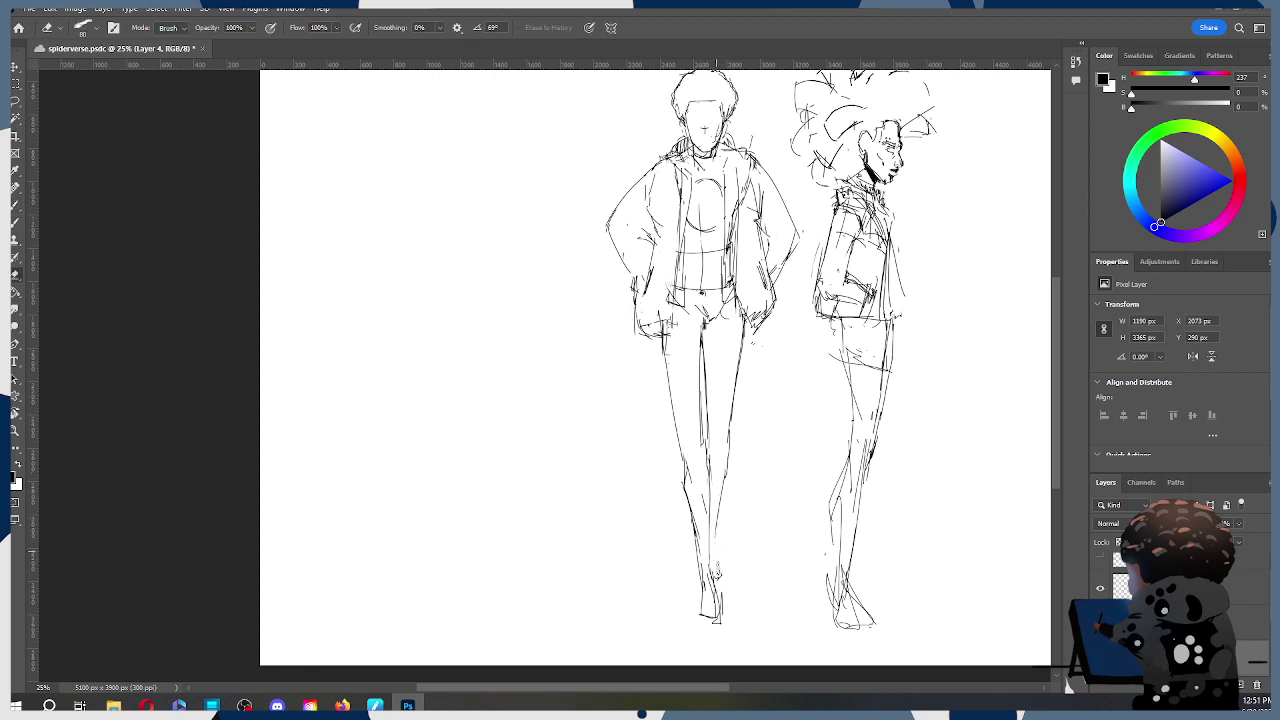
{"action": "key", "text": "b"}
{"action": "left_click_drag", "start_coordinate": [716, 522], "coordinate": [716, 589]}
Step: Move the front-view figure away from the side view to X 1933 px, Y 370 px
{"action": "key", "text": "space"}
{"action": "left_click_drag", "start_coordinate": [773, 353], "coordinate": [726, 432]}
{"action": "key", "text": "ctrl+t"}
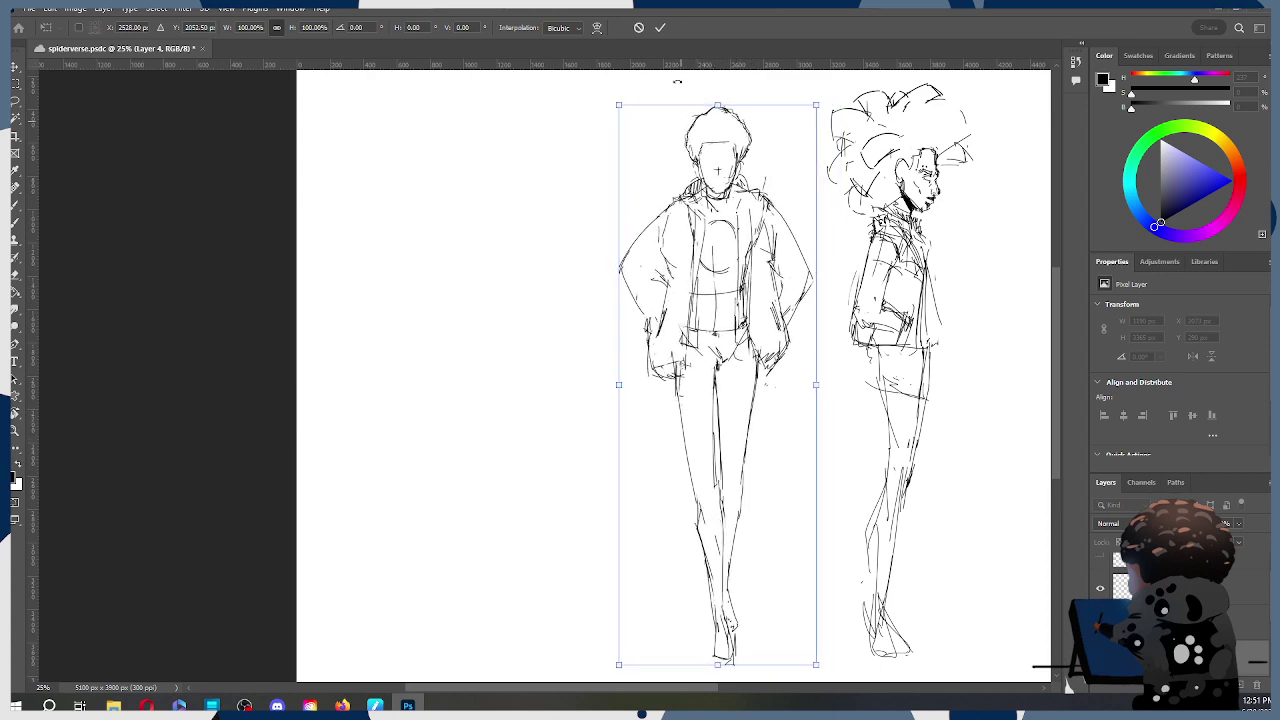
{"action": "left_click", "coordinate": [660, 27]}
{"action": "mouse_move", "coordinate": [869, 497]}
{"action": "left_mouse_down"}
{"action": "mouse_move", "coordinate": [885, 434]}
{"action": "mouse_move", "coordinate": [872, 513]}
{"action": "left_mouse_up"}
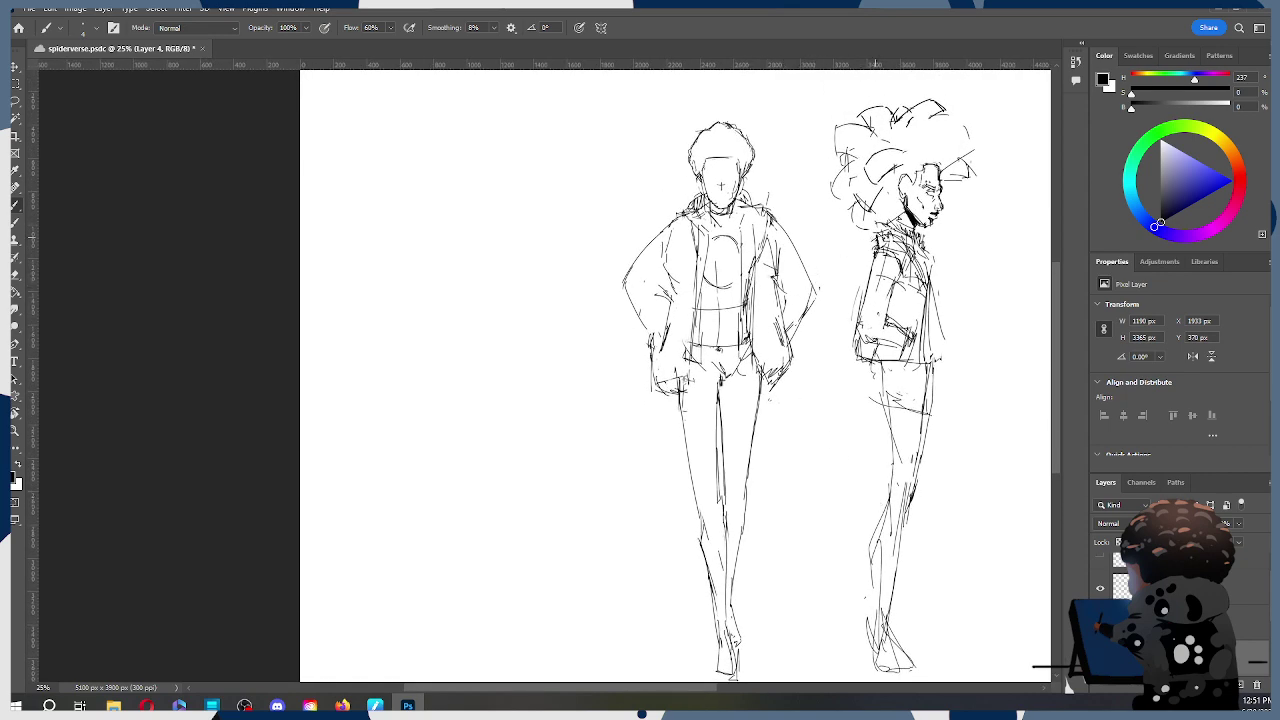
{"action": "key", "text": "alt+Tab"}
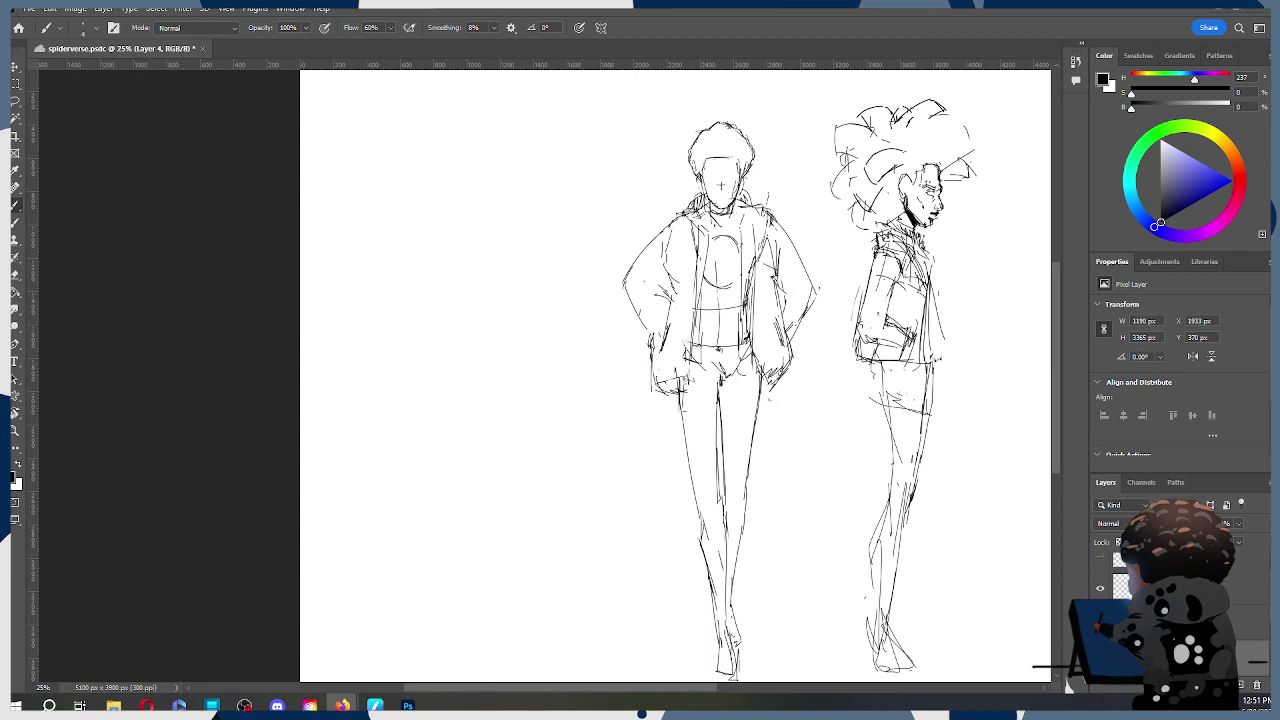
{"action": "left_click", "coordinate": [719, 191]}
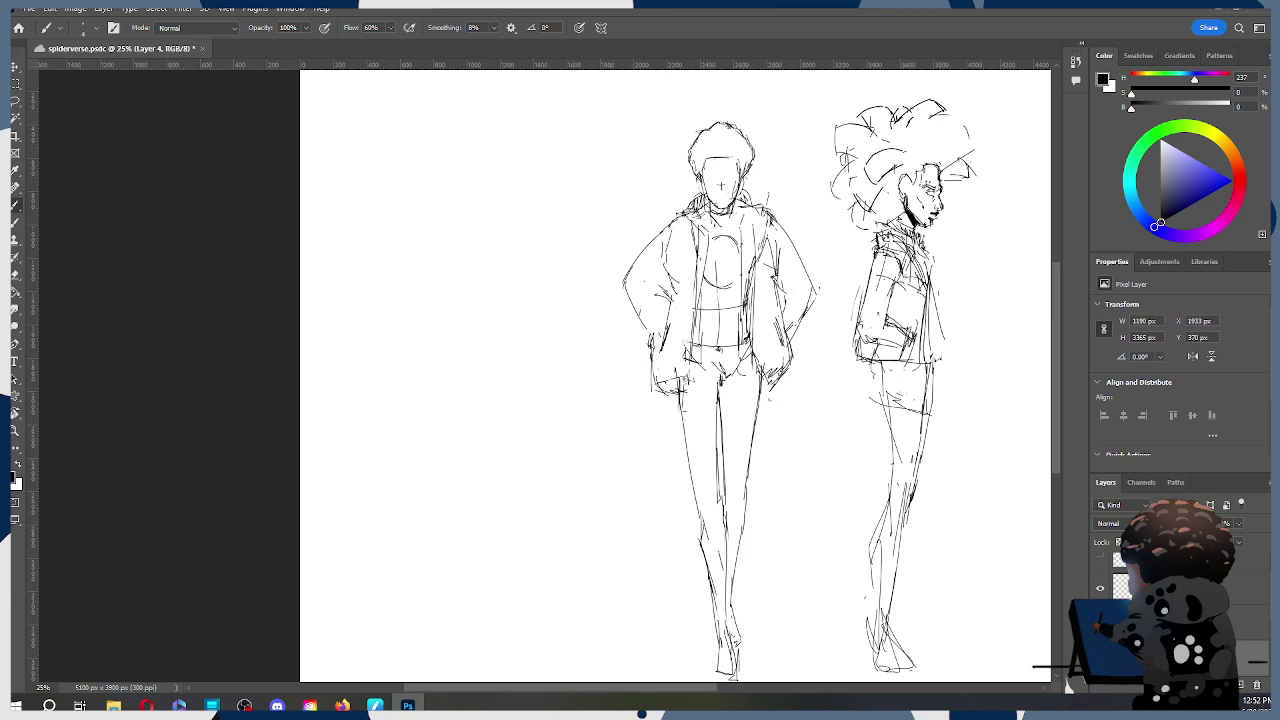
{"action": "key", "text": "alt+Tab"}
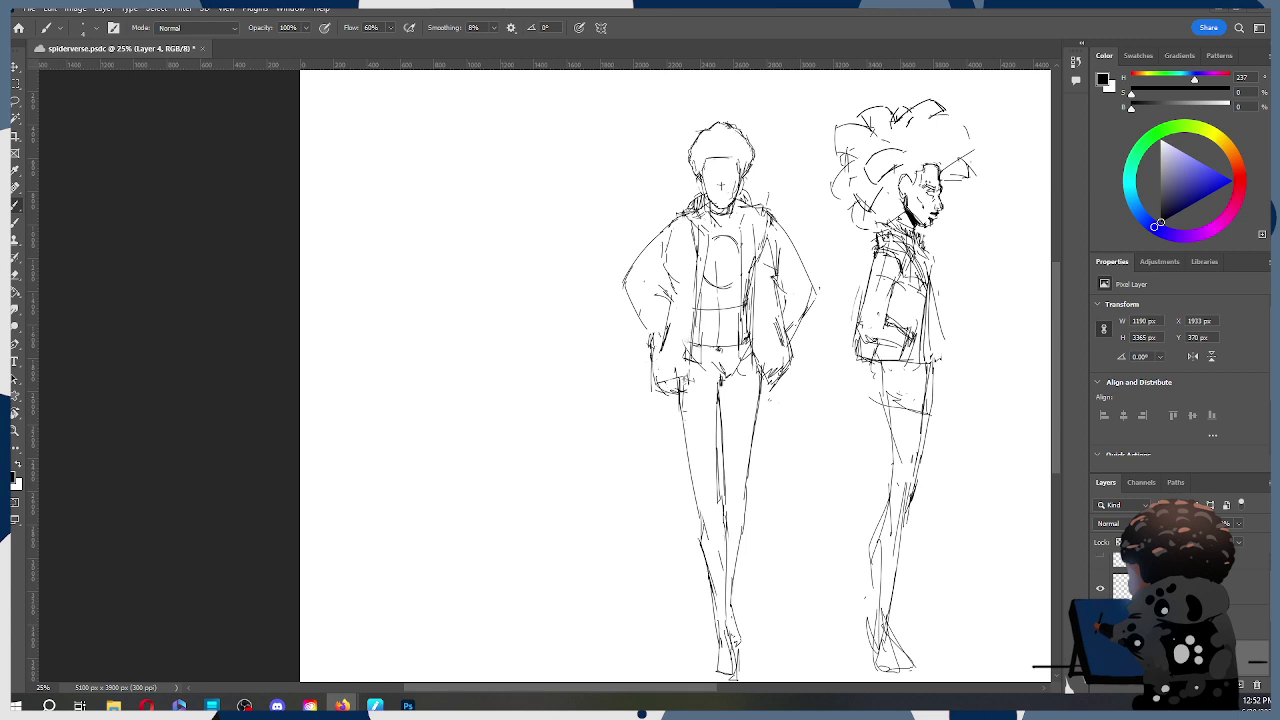
{"action": "left_click", "coordinate": [731, 180]}
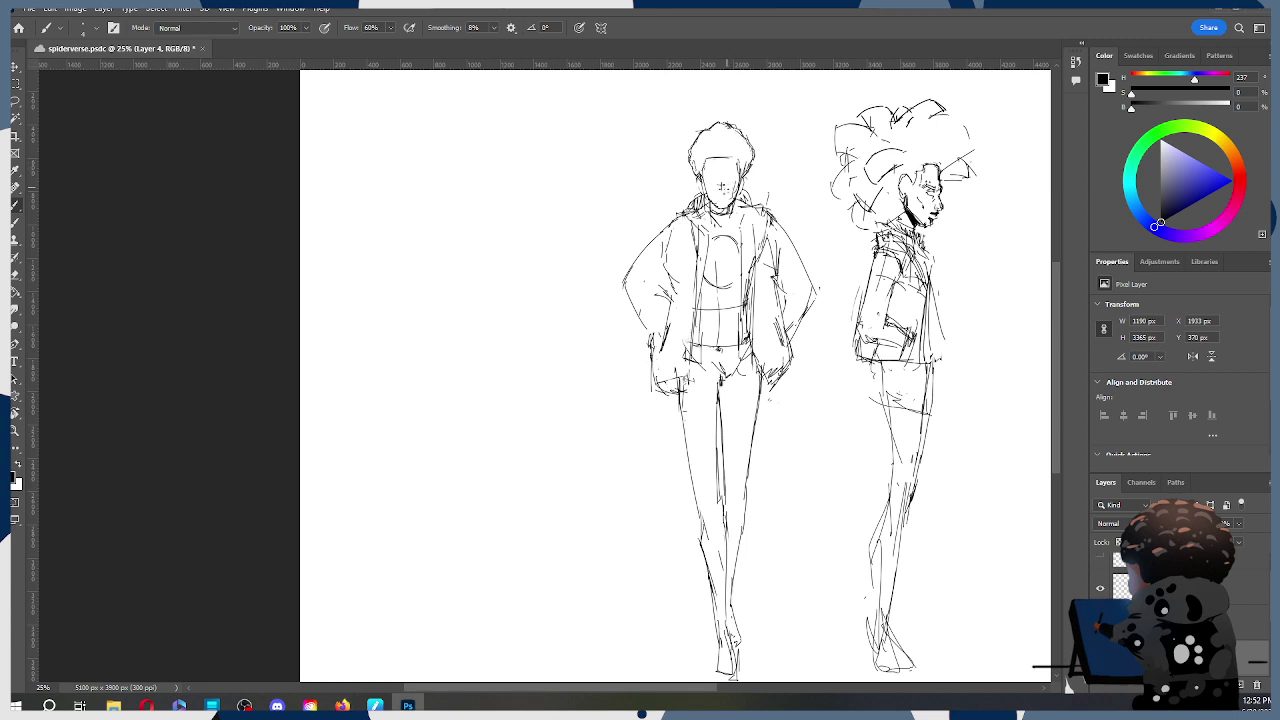
Step: Clean up the lines under the front-view face's chin and redraw the neckline below the jaw
{"action": "key", "text": "z"}
{"action": "left_click_drag", "start_coordinate": [728, 187], "coordinate": [727, 372]}
{"action": "key", "text": "space"}
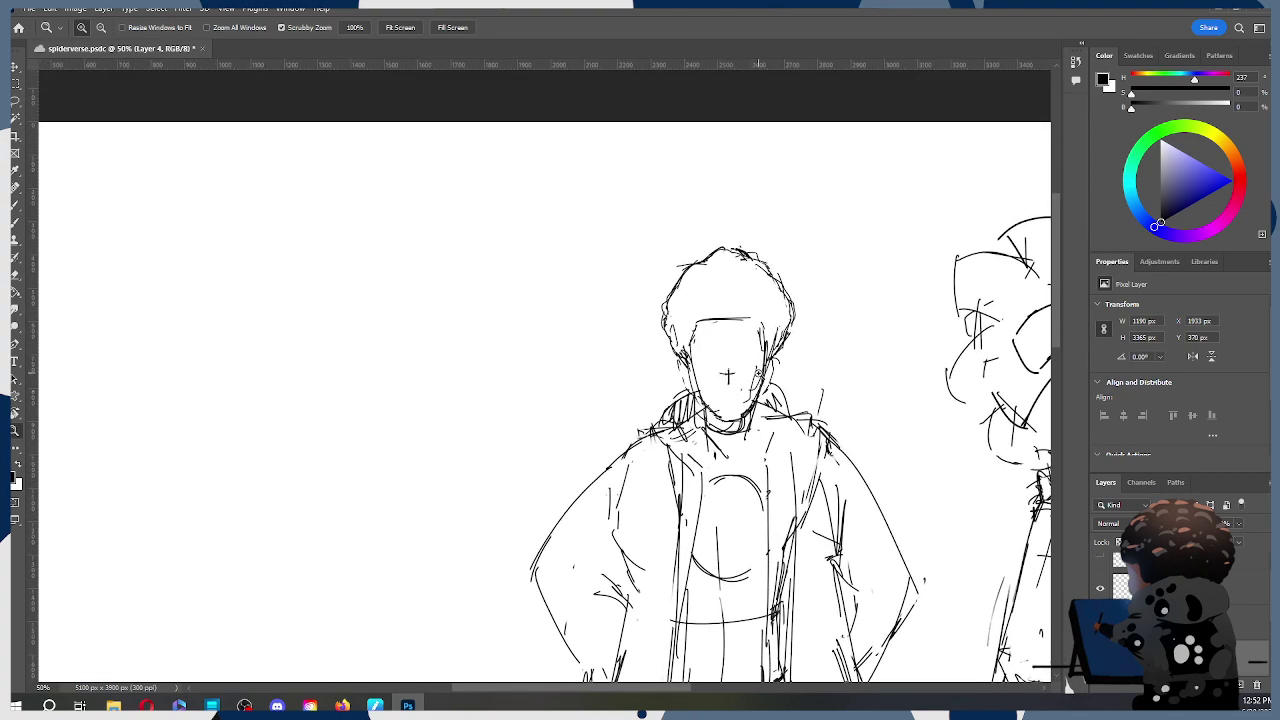
{"action": "key", "text": "b"}
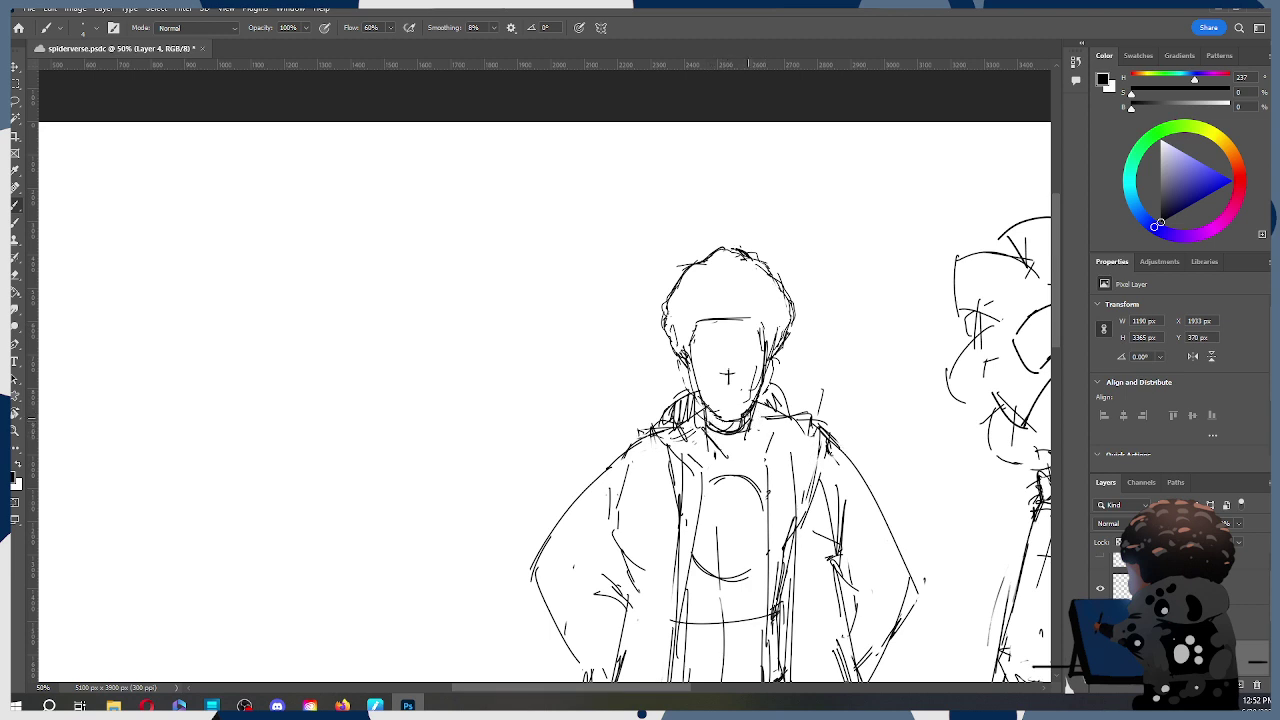
{"action": "key", "text": "e"}
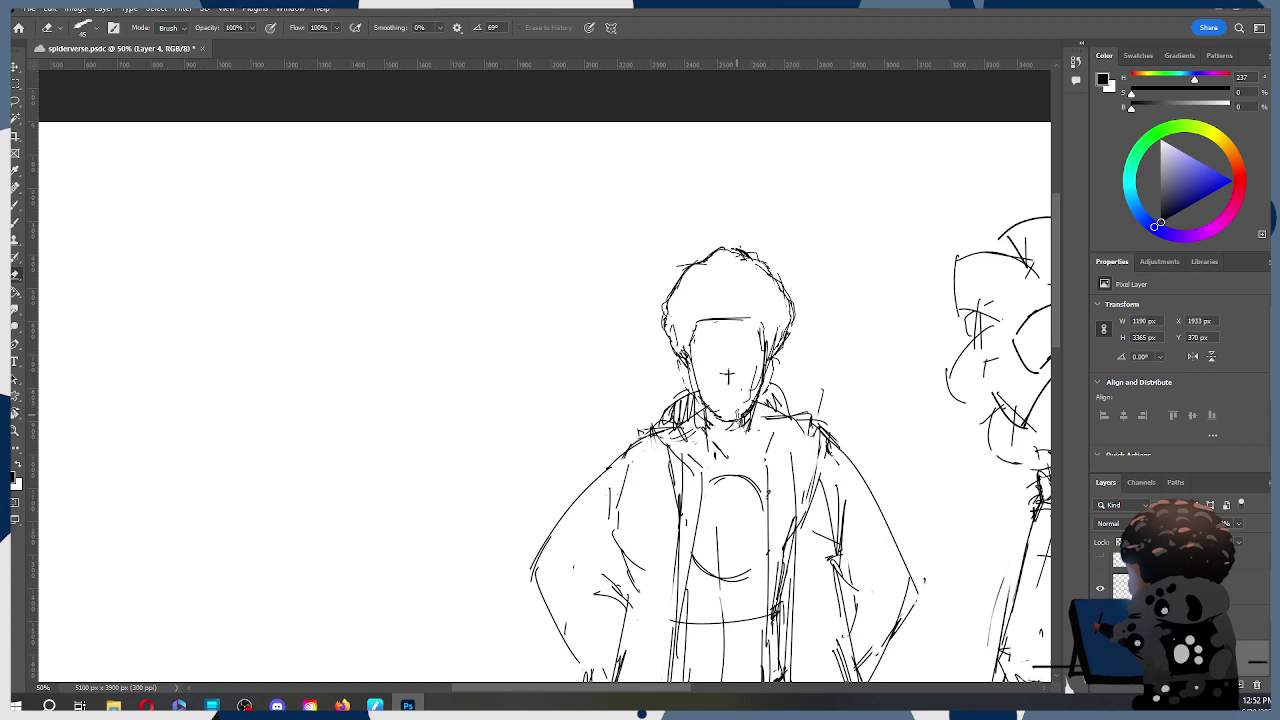
{"action": "key", "text": "b"}
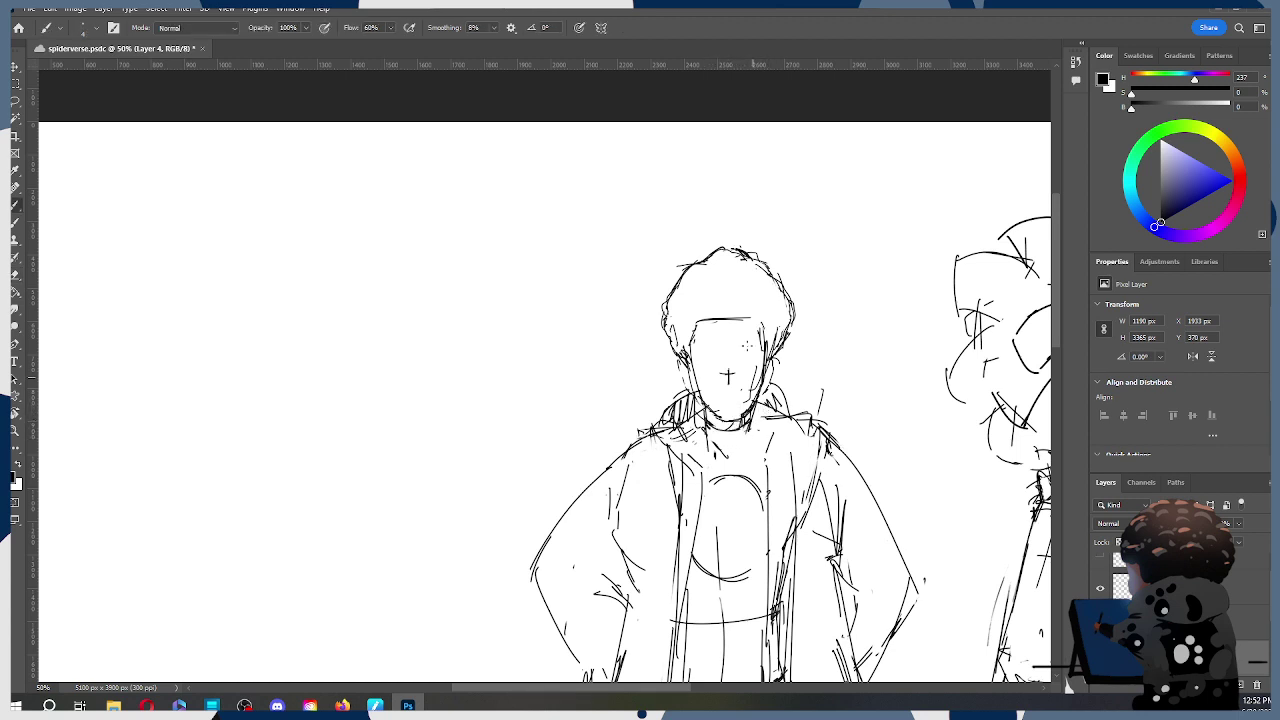
{"action": "key", "text": "ctrl+z"}
{"action": "mouse_move", "coordinate": [707, 420]}
{"action": "left_mouse_down"}
{"action": "mouse_move", "coordinate": [731, 430]}
{"action": "mouse_move", "coordinate": [750, 419]}
{"action": "left_mouse_up"}
Step: Draw an open smile, closed eyes and thin brow lines on the front-view face, refining the marks with a smaller eraser
{"action": "left_click_drag", "start_coordinate": [718, 393], "coordinate": [740, 396]}
{"action": "key", "text": "ctrl+z"}
{"action": "key", "text": "["}
{"action": "key", "text": "ctrl+z"}
{"action": "key", "text": "e"}
{"action": "left_click_drag", "start_coordinate": [716, 388], "coordinate": [746, 384]}
{"action": "key", "text": "ctrl+z"}
{"action": "key", "text": "["}
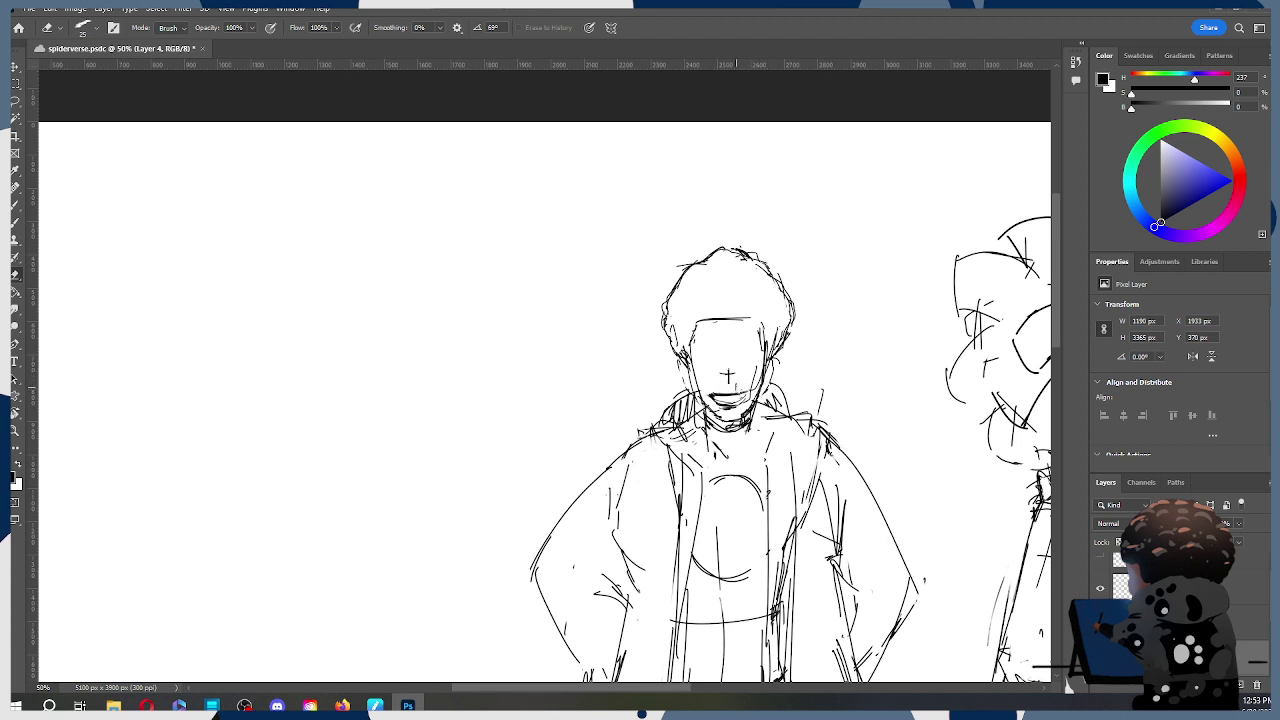
{"action": "key", "text": "b"}
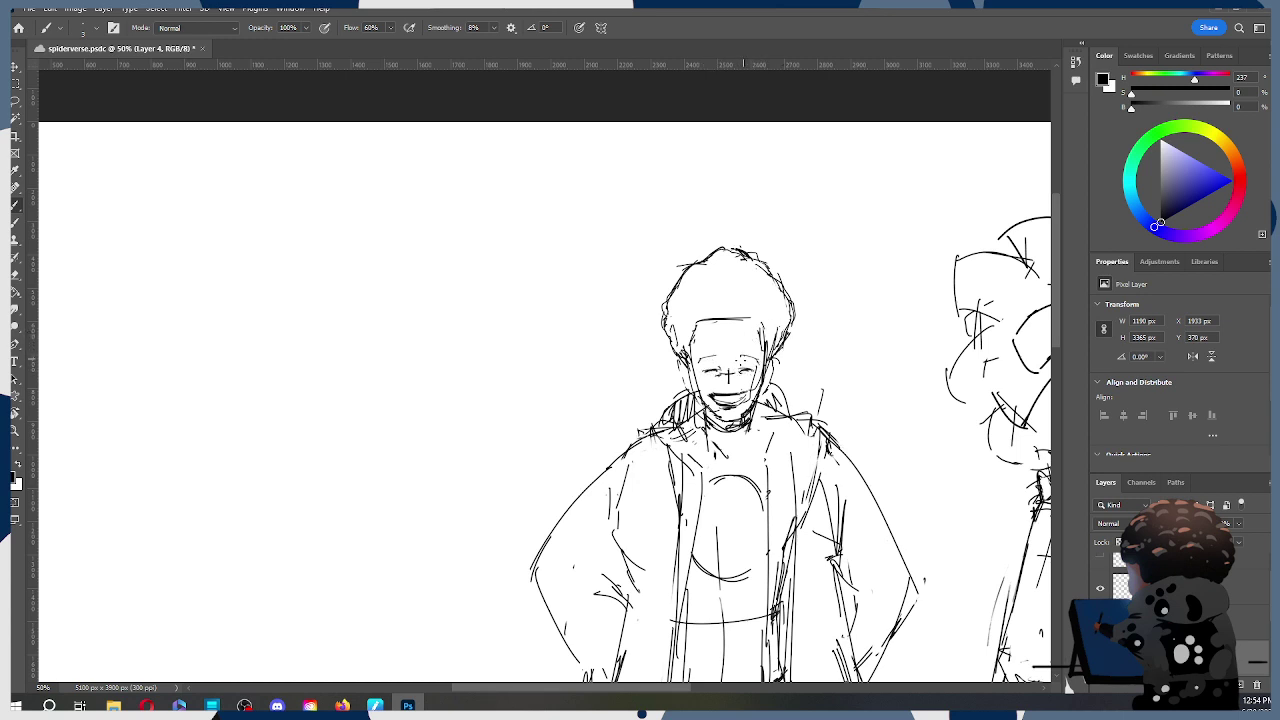
Step: Choose the square texture brush for the face details and reduce its size to about 20 px
{"action": "key", "text": "z"}
{"action": "left_click", "coordinate": [729, 375], "text": "alt"}
{"action": "left_click_drag", "start_coordinate": [755, 358], "coordinate": [670, 240]}
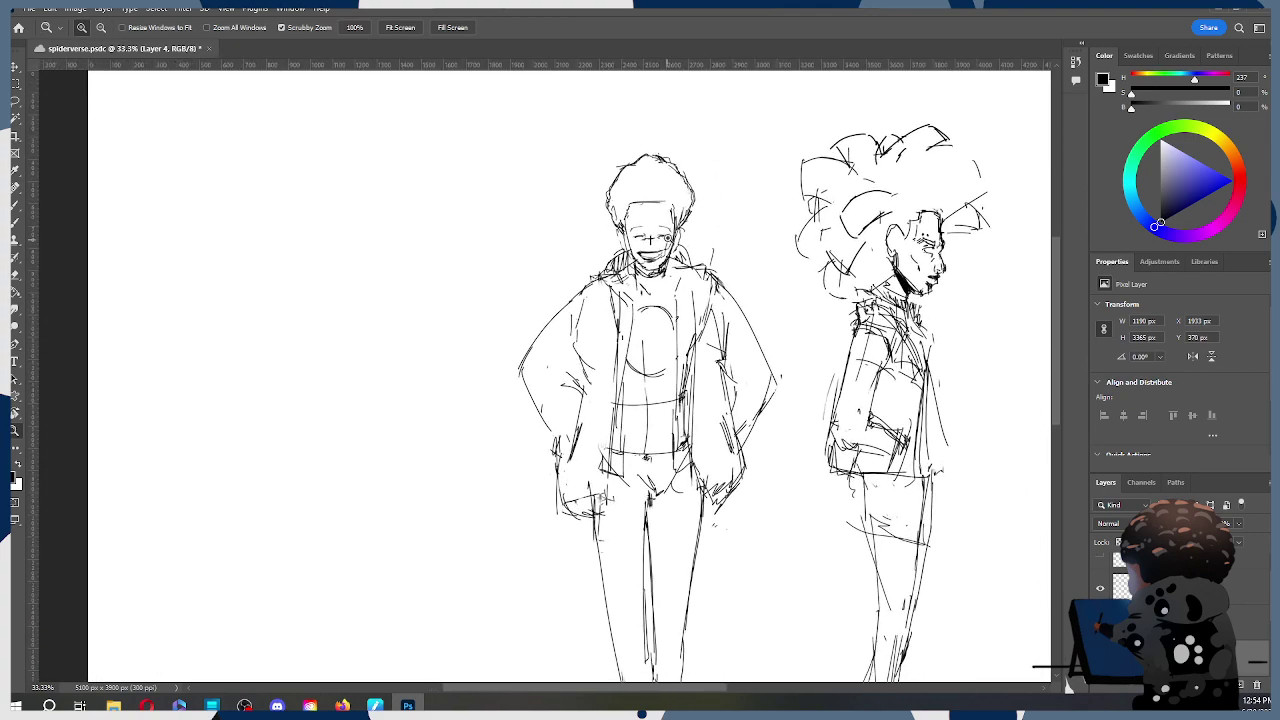
{"action": "left_click", "coordinate": [666, 240]}
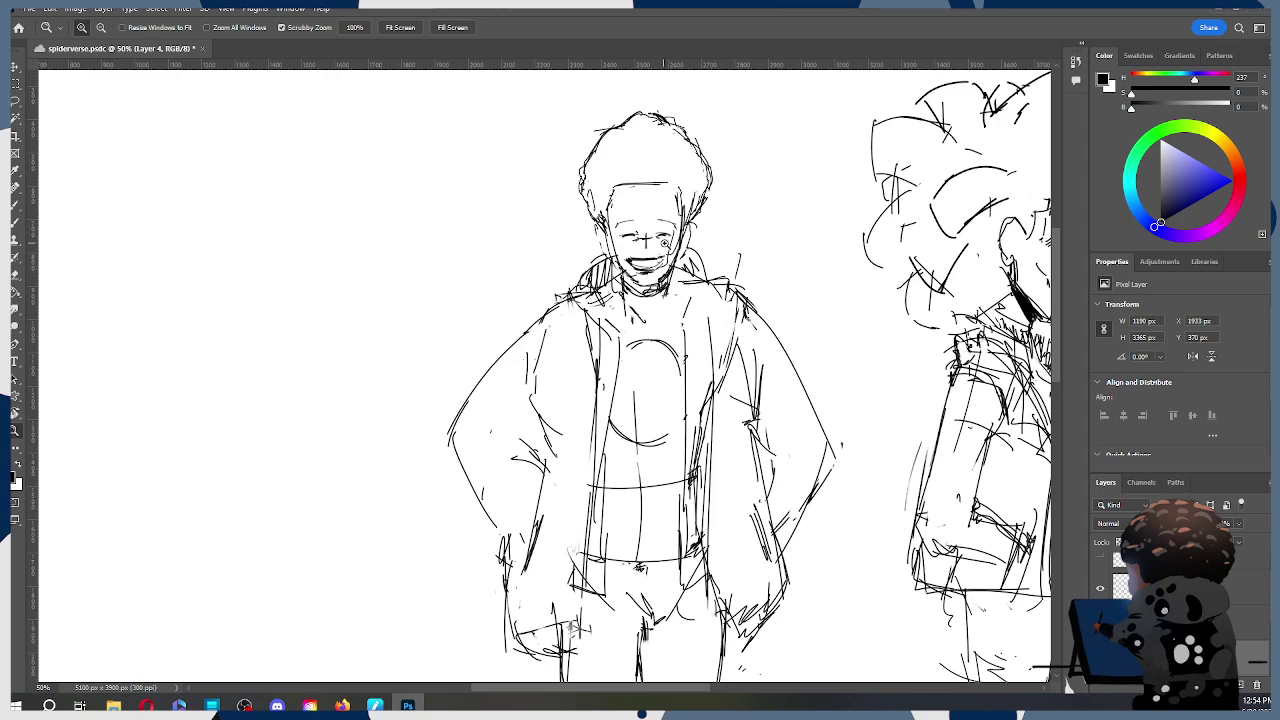
{"action": "left_click", "coordinate": [663, 243]}
{"action": "key", "text": "b"}
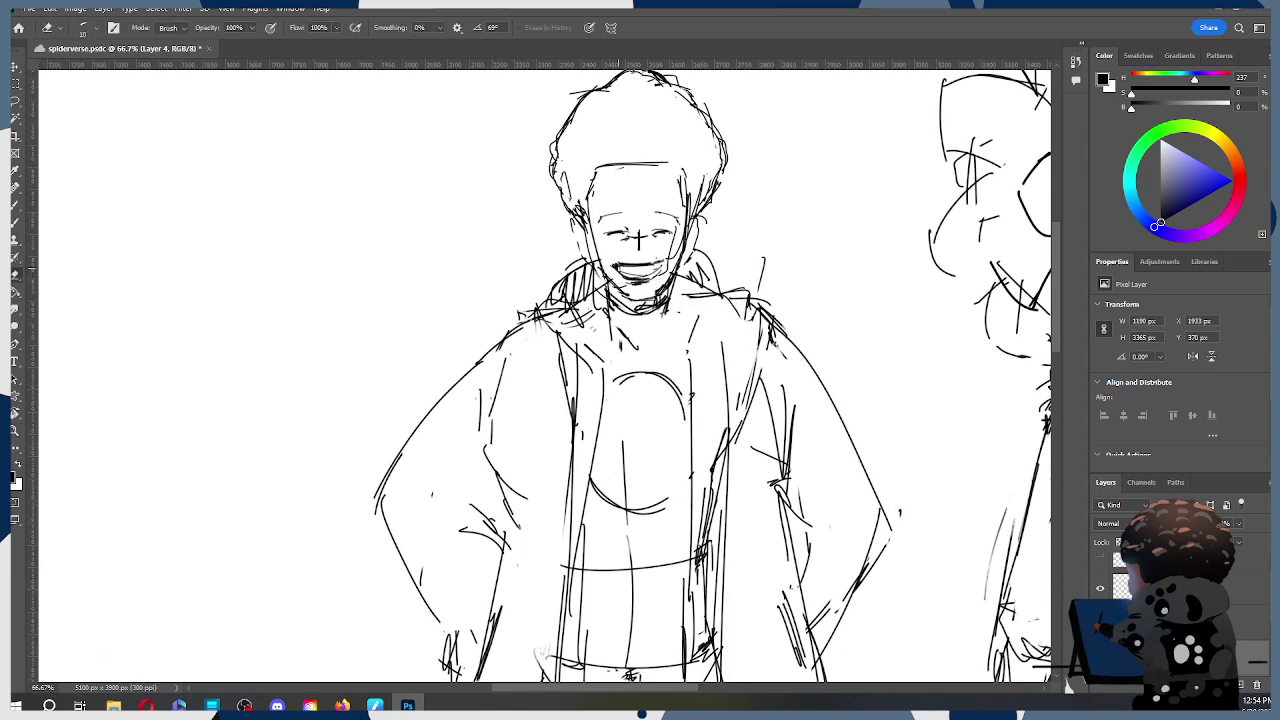
{"action": "key", "text": "b"}
{"action": "right_click", "coordinate": [655, 275]}
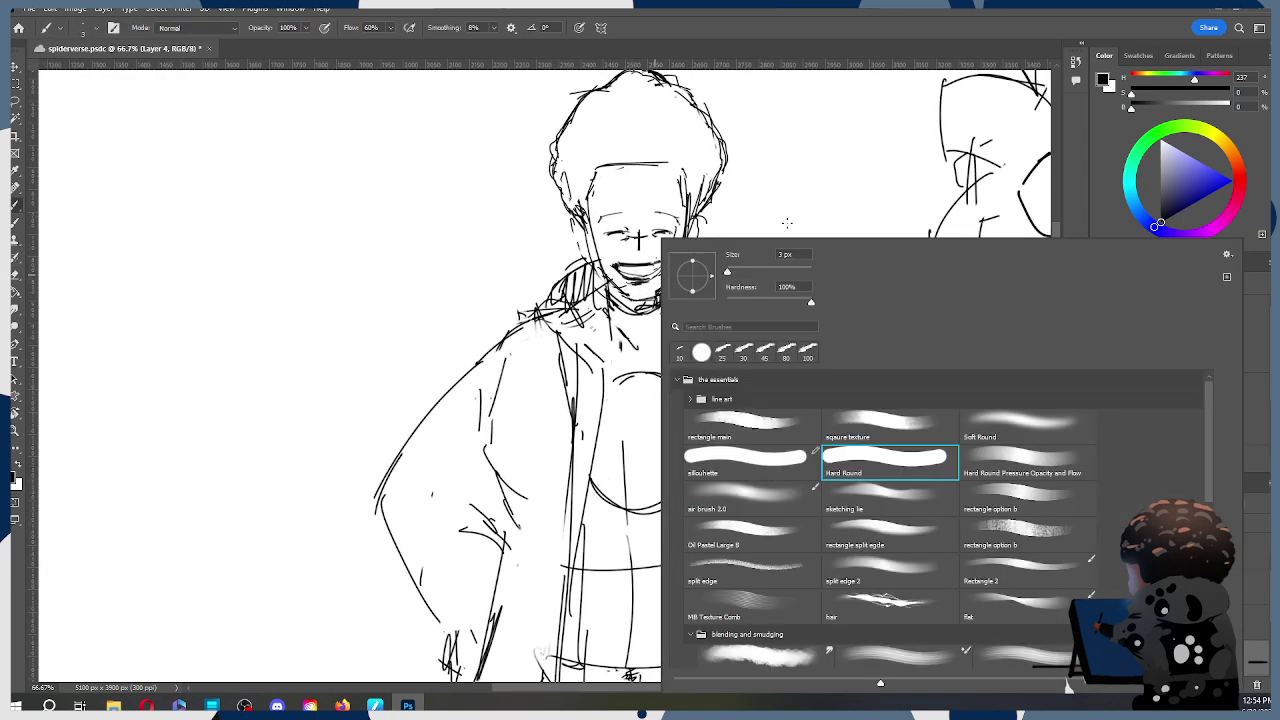
{"action": "double_click", "coordinate": [897, 432]}
{"action": "key", "text": "bracketleft"}
{"action": "key", "text": "bracketleft"}
{"action": "key", "text": "bracketleft"}
{"action": "key", "text": "bracketleft"}
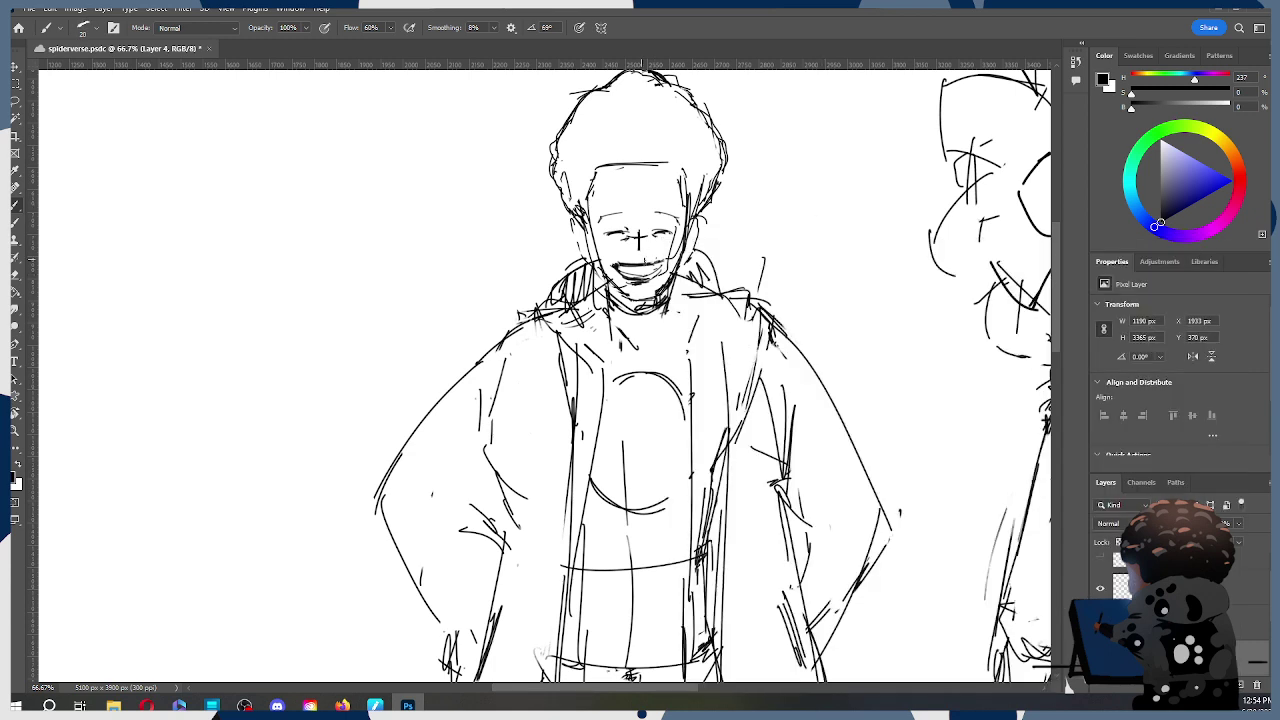
Step: Erase the line under the mouth and shade the lower lip of the front-view face with a smaller textured brush
{"action": "mouse_move", "coordinate": [619, 262]}
{"action": "left_mouse_down"}
{"action": "mouse_move", "coordinate": [672, 258]}
{"action": "mouse_move", "coordinate": [634, 282]}
{"action": "mouse_move", "coordinate": [658, 284]}
{"action": "left_mouse_up"}
{"action": "key", "text": "ctrl+z"}
{"action": "key", "text": "bracketleft"}
{"action": "key", "text": "e"}
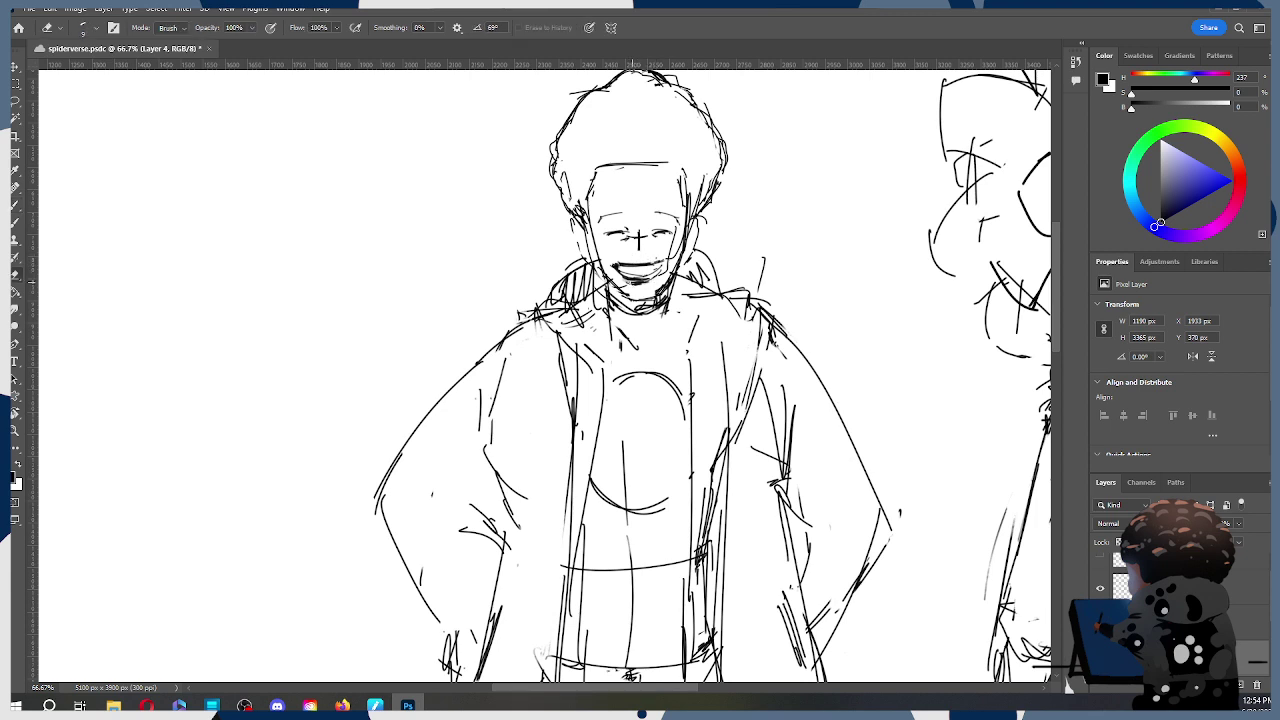
{"action": "left_click_drag", "start_coordinate": [624, 282], "coordinate": [638, 283]}
{"action": "key", "text": "b"}
{"action": "left_click_drag", "start_coordinate": [624, 286], "coordinate": [648, 290]}
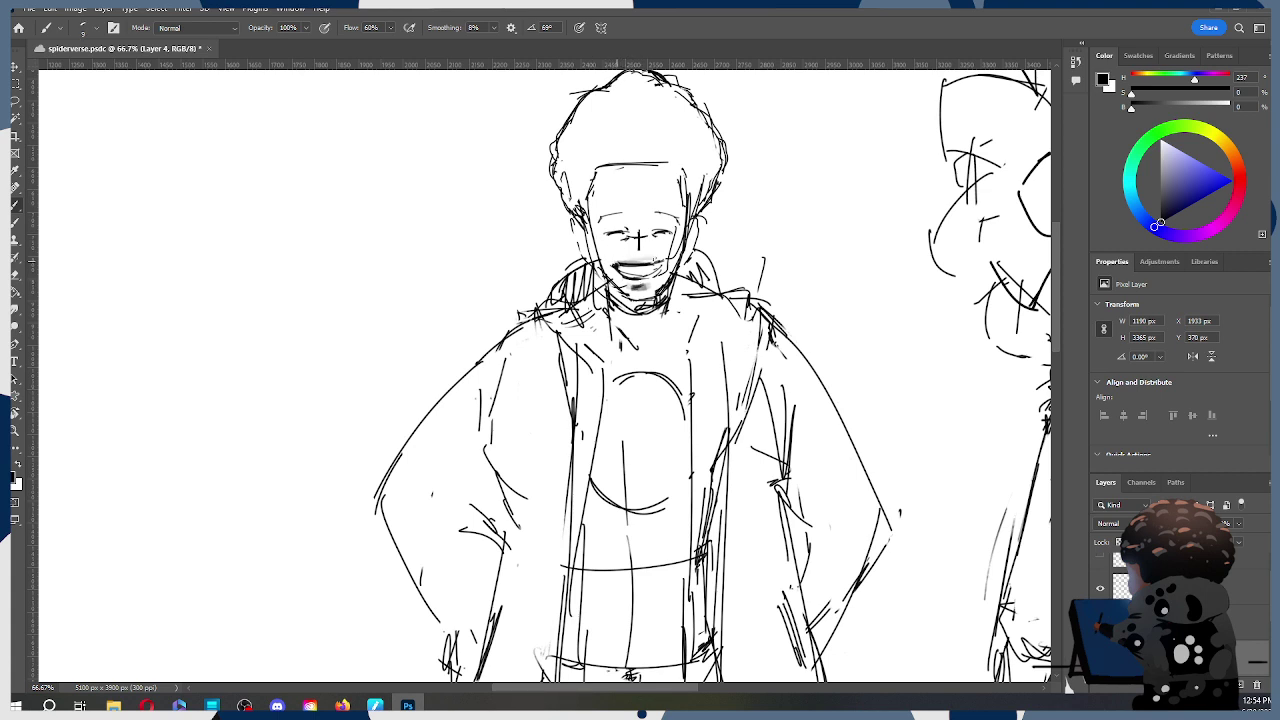
{"action": "mouse_move", "coordinate": [655, 261]}
{"action": "left_mouse_down"}
{"action": "mouse_move", "coordinate": [617, 264]}
{"action": "mouse_move", "coordinate": [660, 262]}
{"action": "mouse_move", "coordinate": [630, 261]}
{"action": "mouse_move", "coordinate": [644, 261]}
{"action": "left_mouse_up"}
{"action": "key", "text": "ctrl+z"}
{"action": "mouse_move", "coordinate": [643, 215]}
{"action": "left_mouse_down"}
{"action": "mouse_move", "coordinate": [656, 228]}
{"action": "mouse_move", "coordinate": [664, 214]}
{"action": "mouse_move", "coordinate": [653, 212]}
{"action": "mouse_move", "coordinate": [666, 212]}
{"action": "left_mouse_up"}
{"action": "key", "text": "ctrl+z"}
{"action": "key", "text": "ctrl+z"}
{"action": "key", "text": "ctrl+z"}
{"action": "key", "text": "ctrl+z"}
Step: Replace the cross guide with a shaded nose and darken the closed eyes on the front-view face
{"action": "key", "text": "bracketleft"}
{"action": "left_click_drag", "start_coordinate": [629, 255], "coordinate": [641, 253]}
{"action": "left_click_drag", "start_coordinate": [653, 233], "coordinate": [669, 234]}
{"action": "key", "text": "e"}
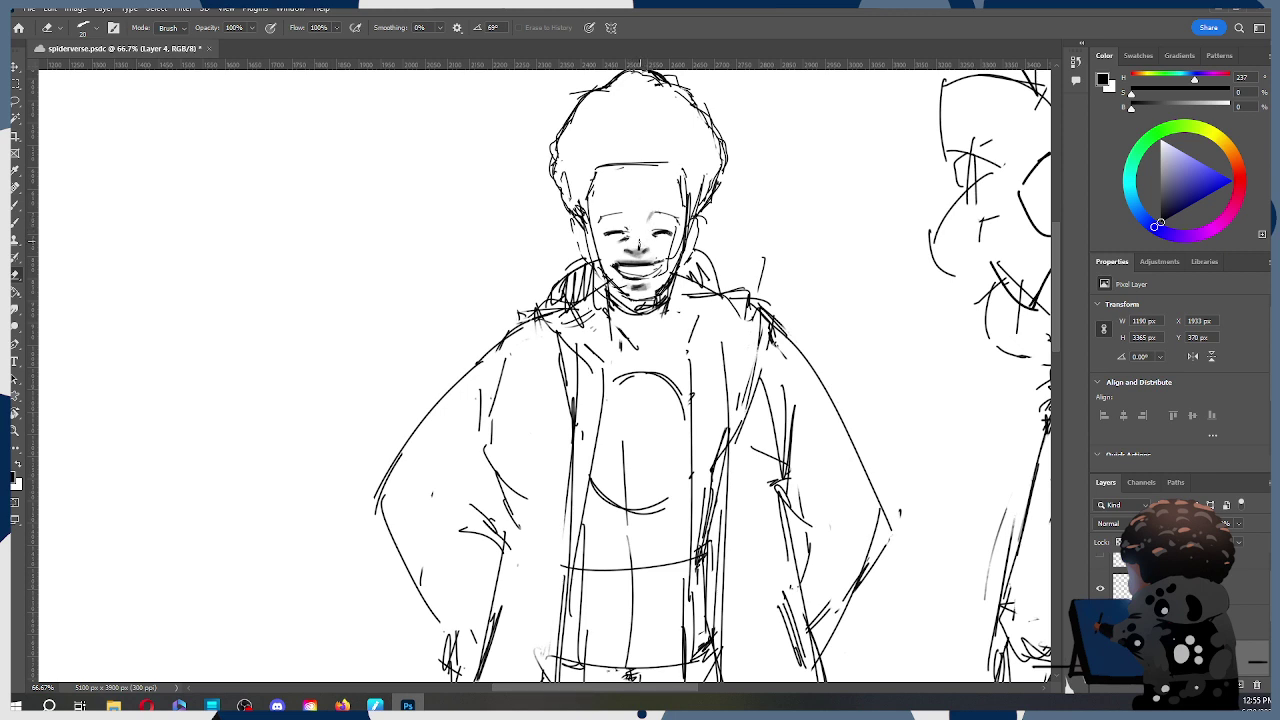
{"action": "key", "text": "["}
{"action": "key", "text": "b"}
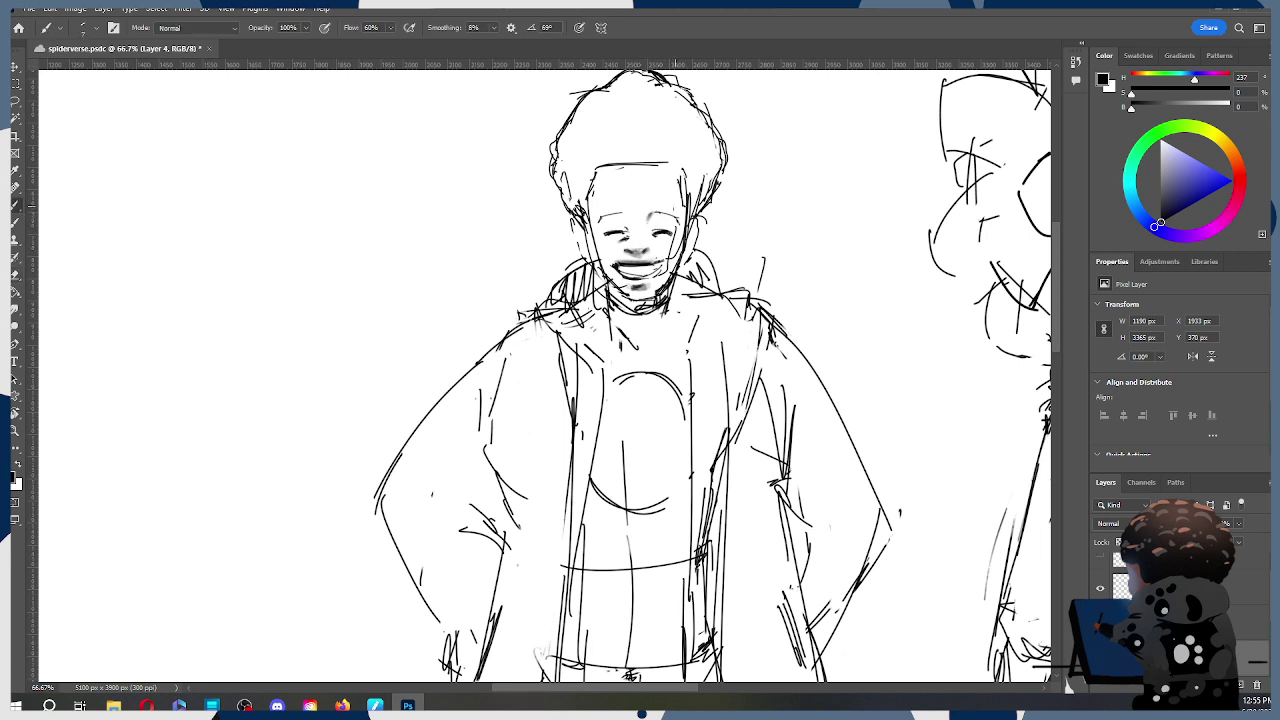
{"action": "key", "text": "]"}
{"action": "key", "text": "]"}
{"action": "mouse_move", "coordinate": [651, 224]}
{"action": "left_mouse_down"}
{"action": "mouse_move", "coordinate": [658, 208]}
{"action": "mouse_move", "coordinate": [624, 213]}
{"action": "left_mouse_up"}
{"action": "key", "text": "ctrl+z"}
{"action": "key", "text": "ctrl+z"}
Step: Paint thick, arched eyebrows above both closed eyes of the front-view face with a smaller brush
{"action": "key", "text": "bracketleft"}
{"action": "key", "text": "bracketleft"}
{"action": "key", "text": "bracketleft"}
{"action": "left_click_drag", "start_coordinate": [600, 215], "coordinate": [616, 214]}
{"action": "key", "text": "["}
{"action": "left_click_drag", "start_coordinate": [652, 216], "coordinate": [670, 212]}
{"action": "key", "text": "ctrl+z"}
{"action": "key", "text": "ctrl+z"}
Step: Erase the stray line beside the front-view mouth and add small creases at both corners of the smile
{"action": "key", "text": "e"}
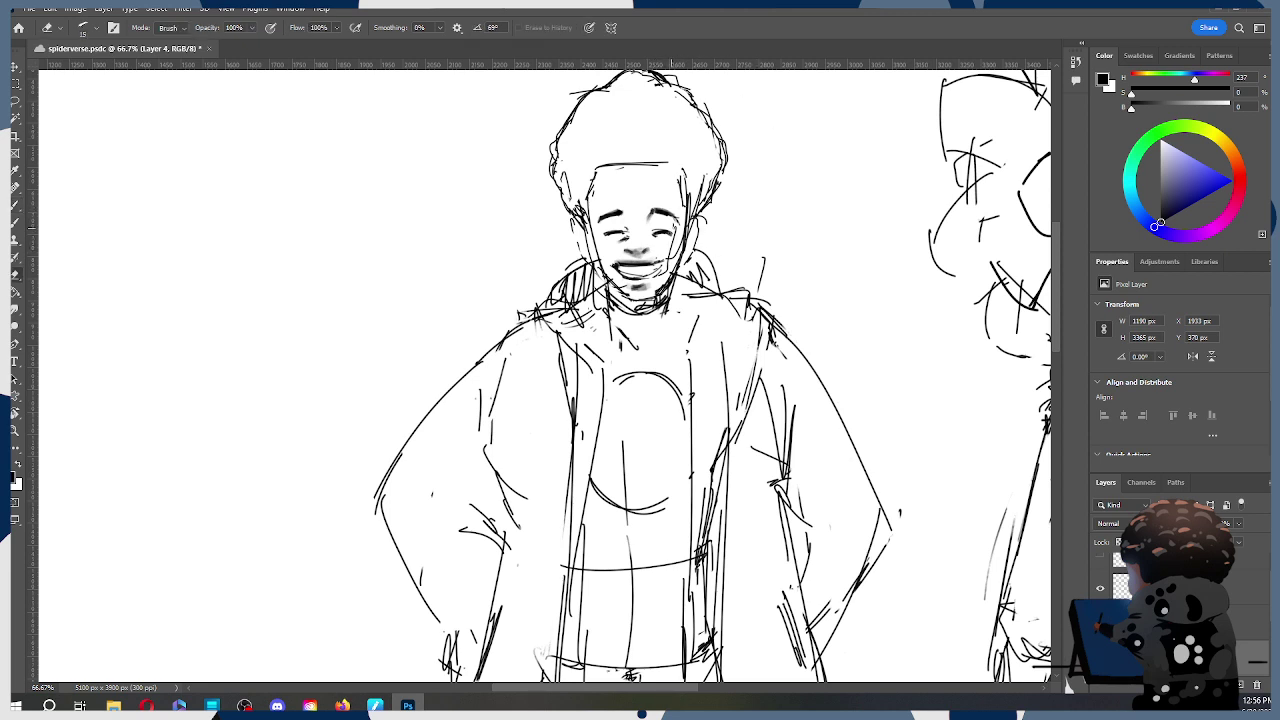
{"action": "left_click_drag", "start_coordinate": [670, 258], "coordinate": [664, 274]}
{"action": "key", "text": "b"}
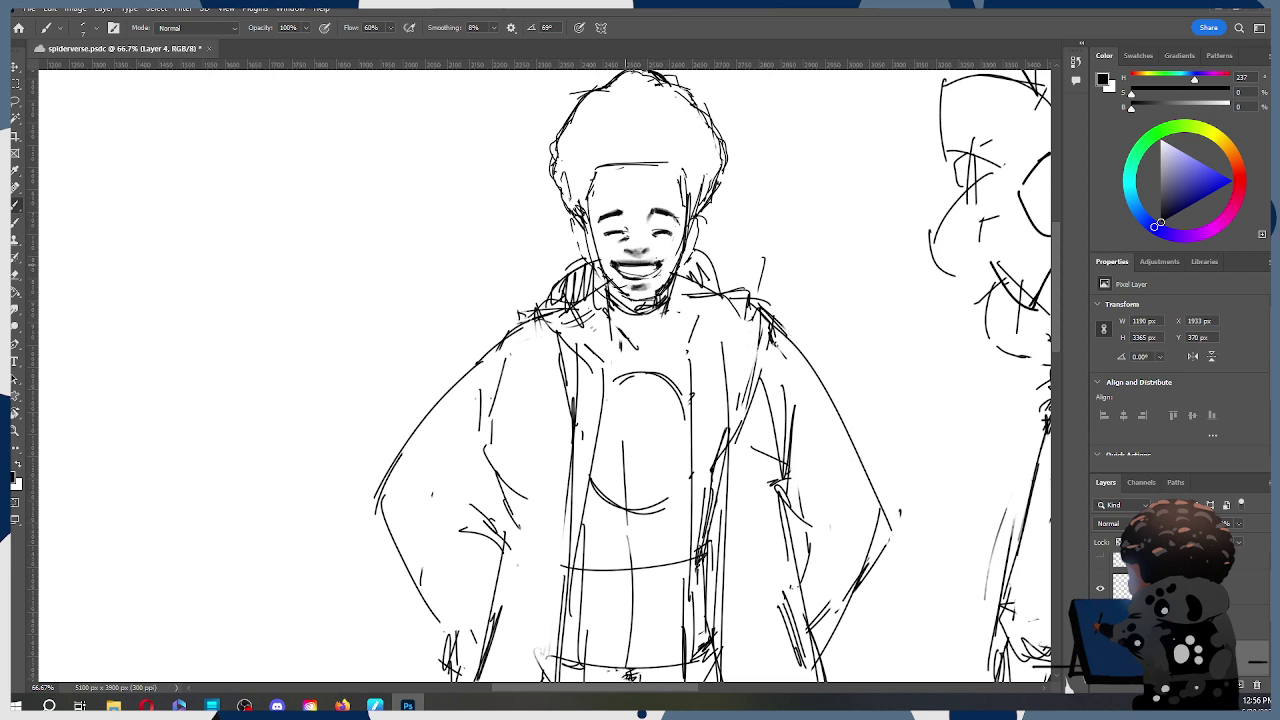
{"action": "key", "text": "bracketleft"}
{"action": "left_click_drag", "start_coordinate": [610, 260], "coordinate": [611, 270]}
{"action": "left_click_drag", "start_coordinate": [661, 258], "coordinate": [664, 264]}
{"action": "key", "text": "z"}
{"action": "left_click", "coordinate": [670, 242], "text": "alt"}
{"action": "left_click", "coordinate": [670, 242], "text": "alt"}
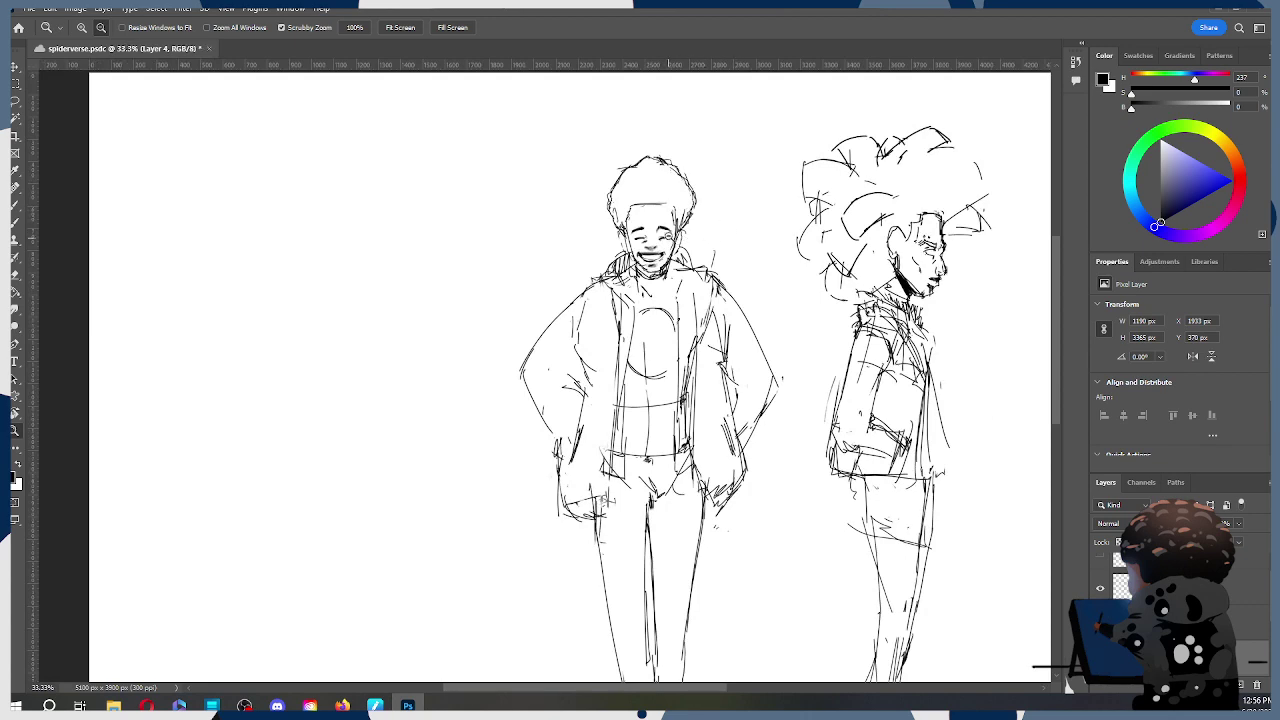
{"action": "left_click", "coordinate": [668, 236], "text": "alt"}
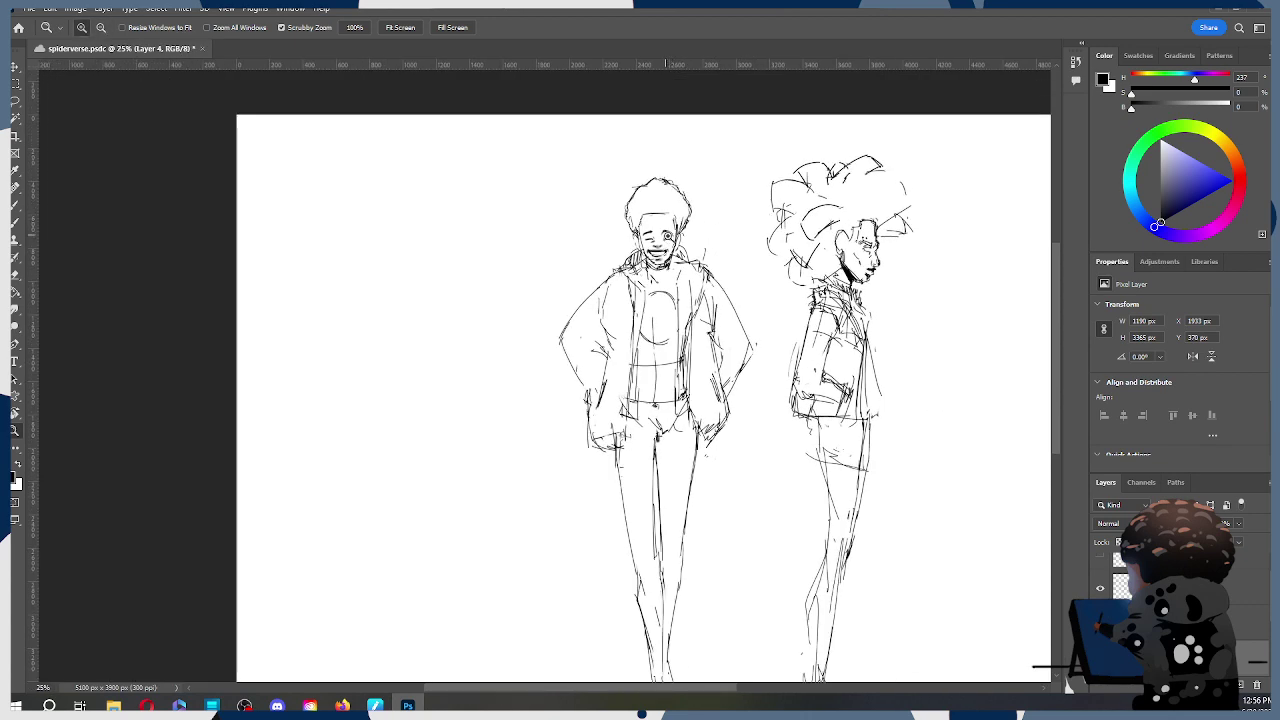
Step: Lasso the eyebrows, eyes, nose and mouth of the front-view face and nudge them slightly within the head outline
{"action": "left_click", "coordinate": [668, 236]}
{"action": "left_click", "coordinate": [690, 218]}
{"action": "left_click", "coordinate": [690, 197]}
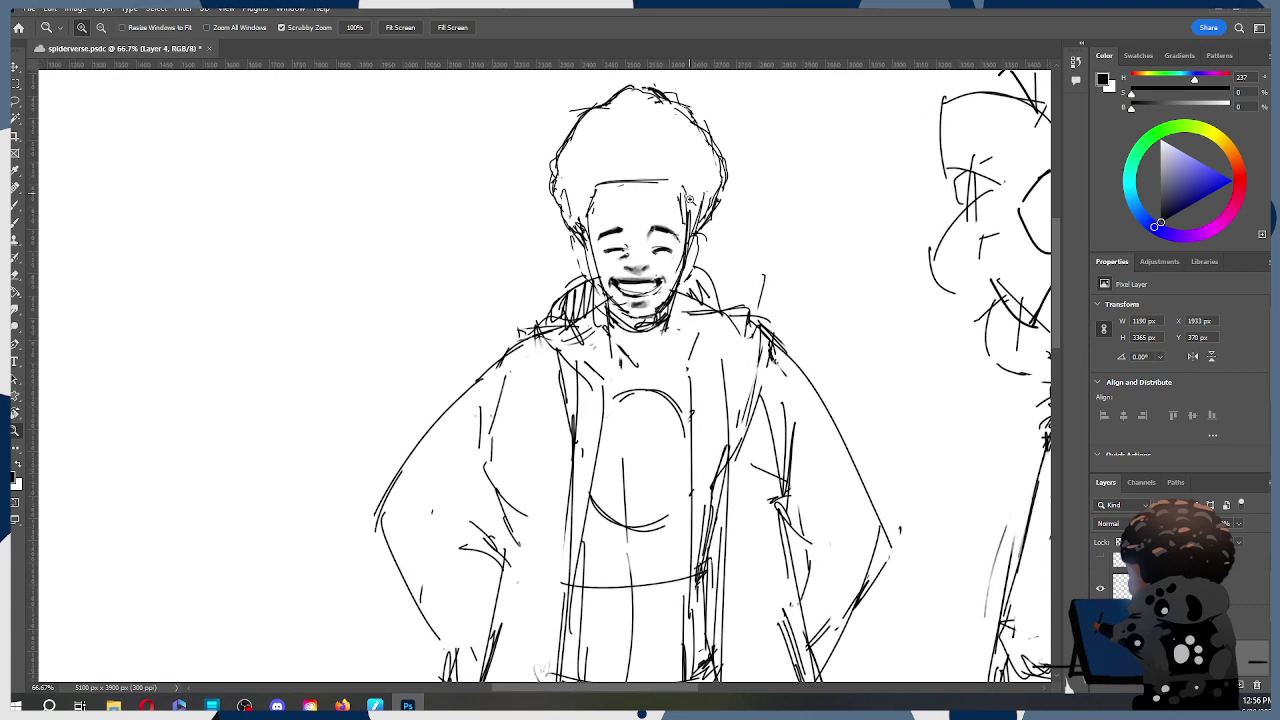
{"action": "key", "text": "l"}
{"action": "mouse_move", "coordinate": [688, 245]}
{"action": "left_mouse_down"}
{"action": "mouse_move", "coordinate": [682, 285]}
{"action": "mouse_move", "coordinate": [645, 318]}
{"action": "mouse_move", "coordinate": [606, 278]}
{"action": "mouse_move", "coordinate": [598, 240]}
{"action": "mouse_move", "coordinate": [692, 232]}
{"action": "mouse_move", "coordinate": [656, 261]}
{"action": "left_mouse_up"}
{"action": "key", "text": "ctrl+t"}
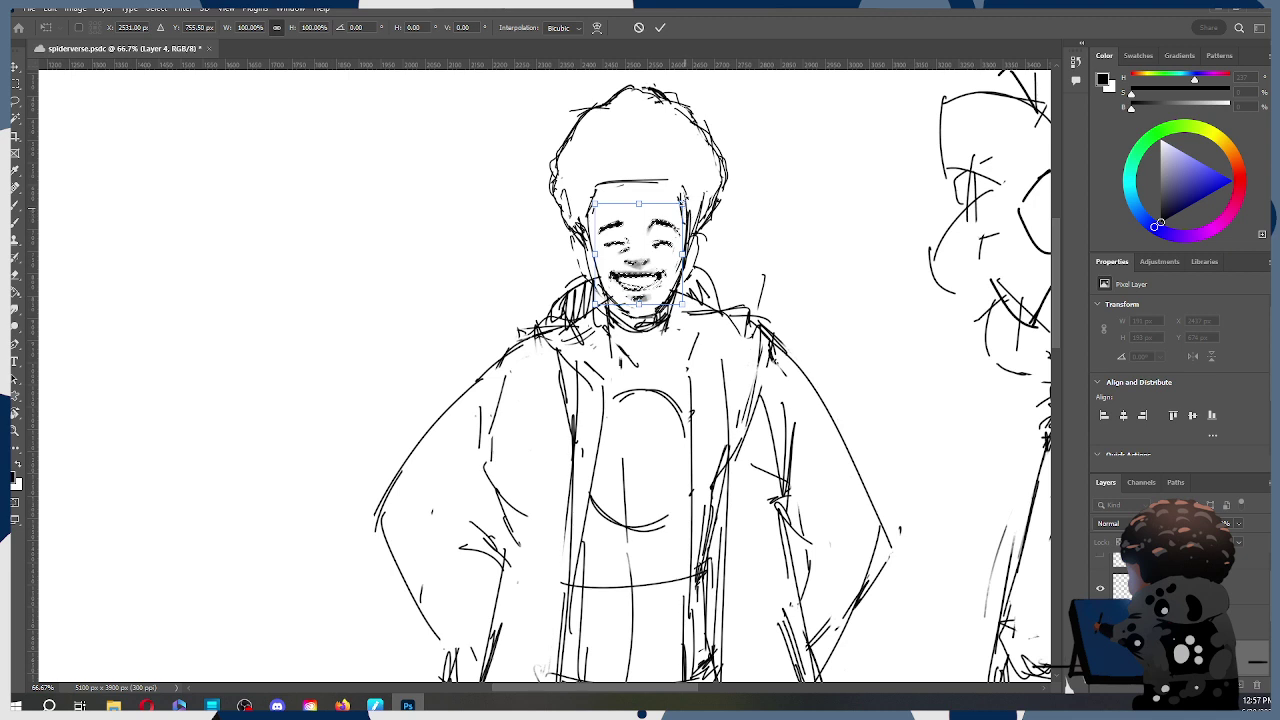
{"action": "left_click_drag", "start_coordinate": [658, 217], "coordinate": [653, 252]}
{"action": "left_click", "coordinate": [660, 28]}
{"action": "key", "text": "ctrl+d"}
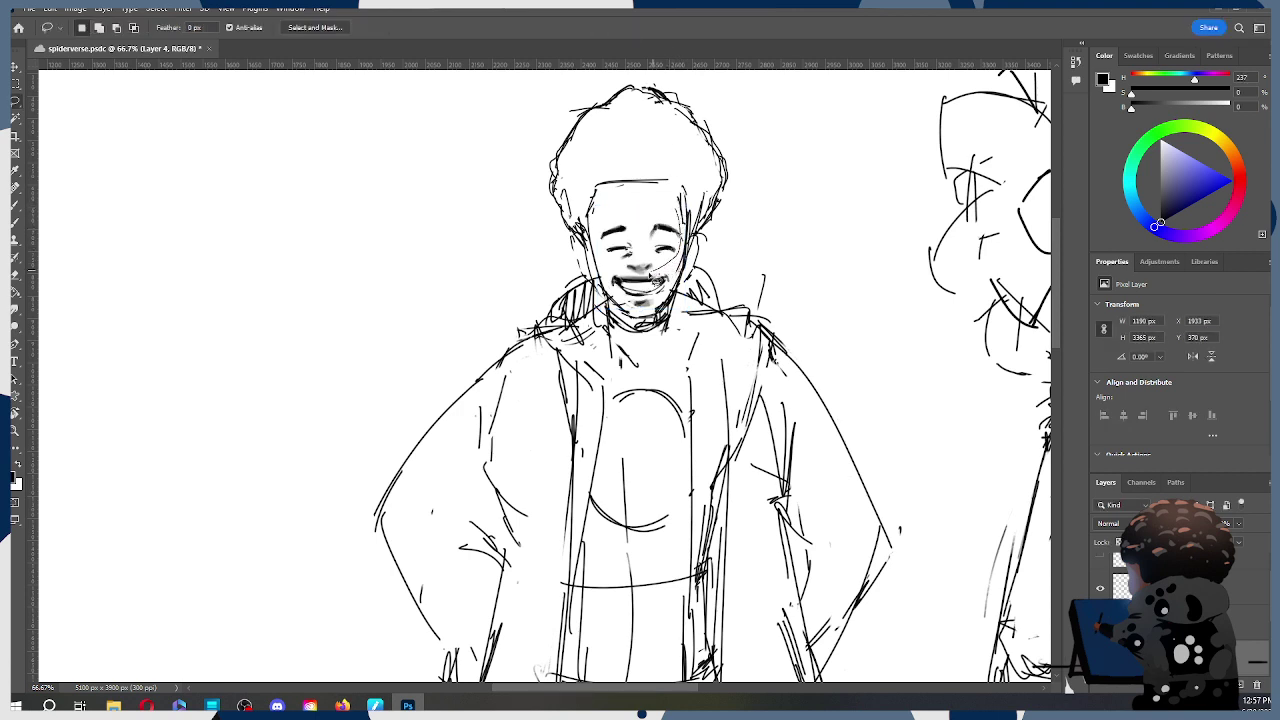
Step: Lasso the eyebrows and closed eyes of the front-view face and shift them slightly
{"action": "left_click_drag", "start_coordinate": [682, 268], "coordinate": [683, 194]}
{"action": "key", "text": "shift"}
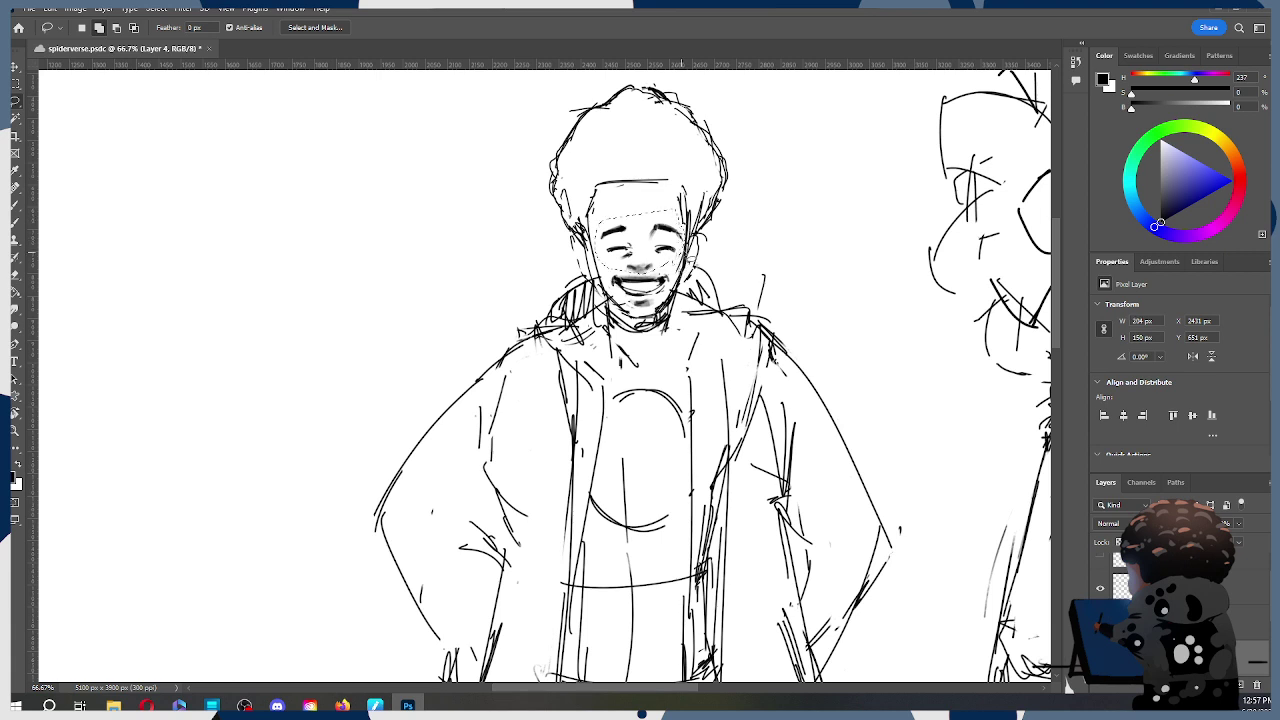
{"action": "key", "text": "ctrl+t"}
{"action": "left_click_drag", "start_coordinate": [654, 245], "coordinate": [657, 242]}
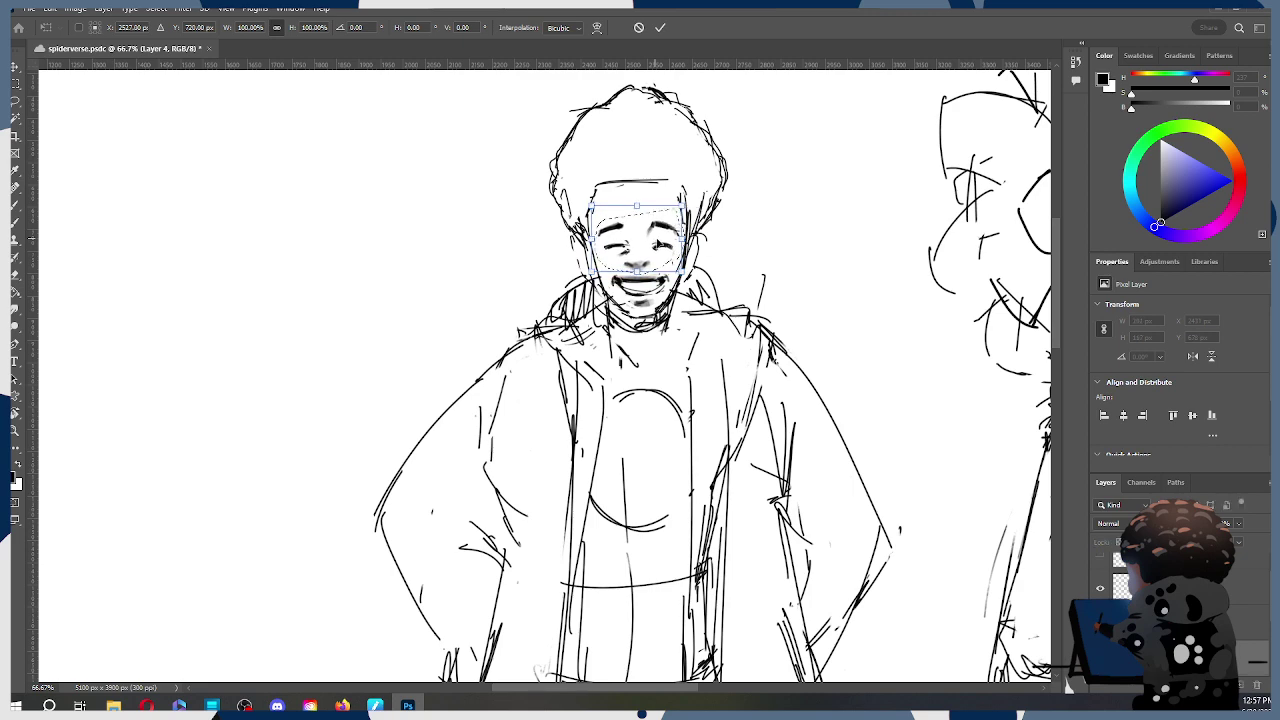
{"action": "left_click", "coordinate": [661, 29]}
Step: Make Layer 3 active and darken the eyebrow and eye area of the side-view face with a fine brush
{"action": "key", "text": "z"}
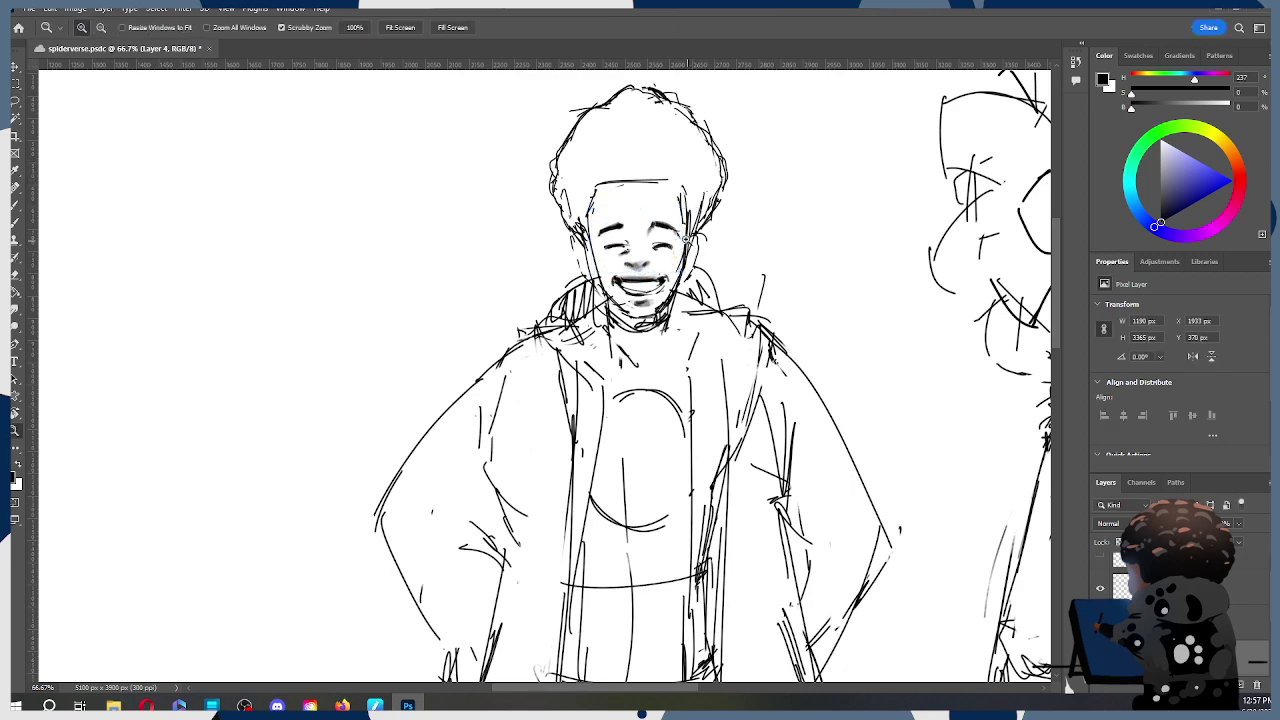
{"action": "left_click", "coordinate": [689, 239], "text": "alt"}
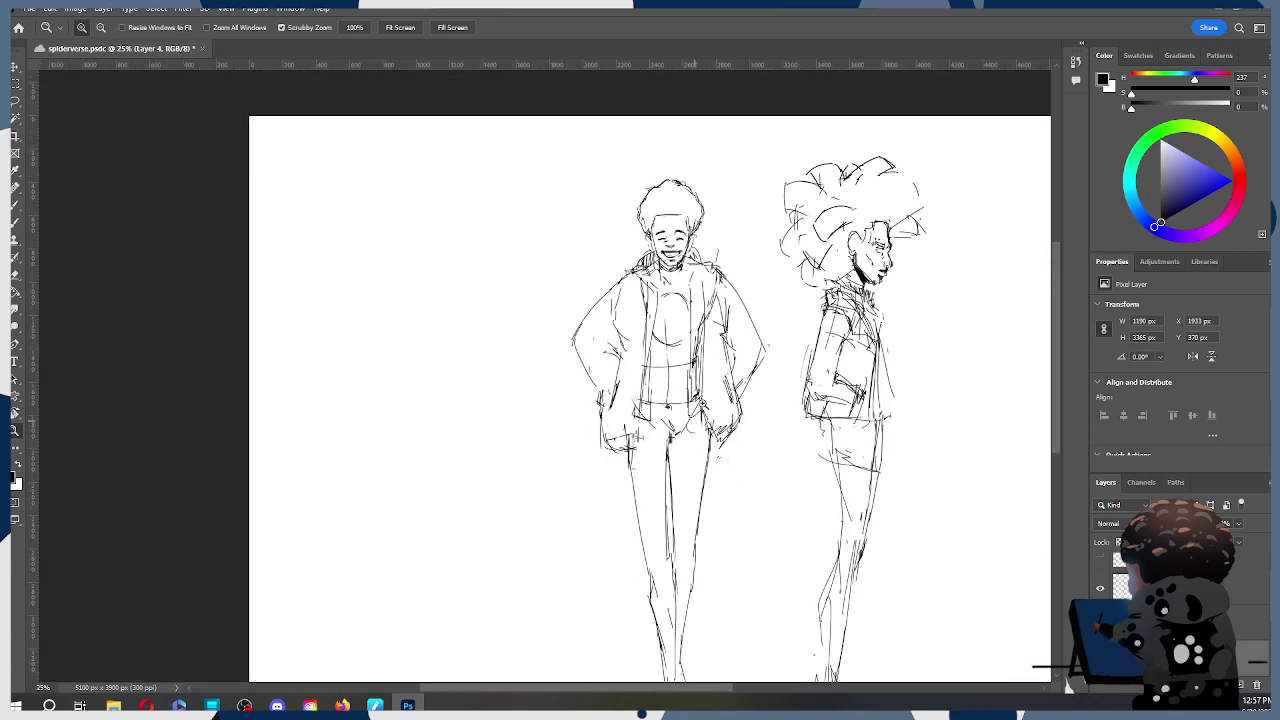
{"action": "left_click", "coordinate": [686, 237], "text": "alt"}
{"action": "left_click", "coordinate": [686, 228]}
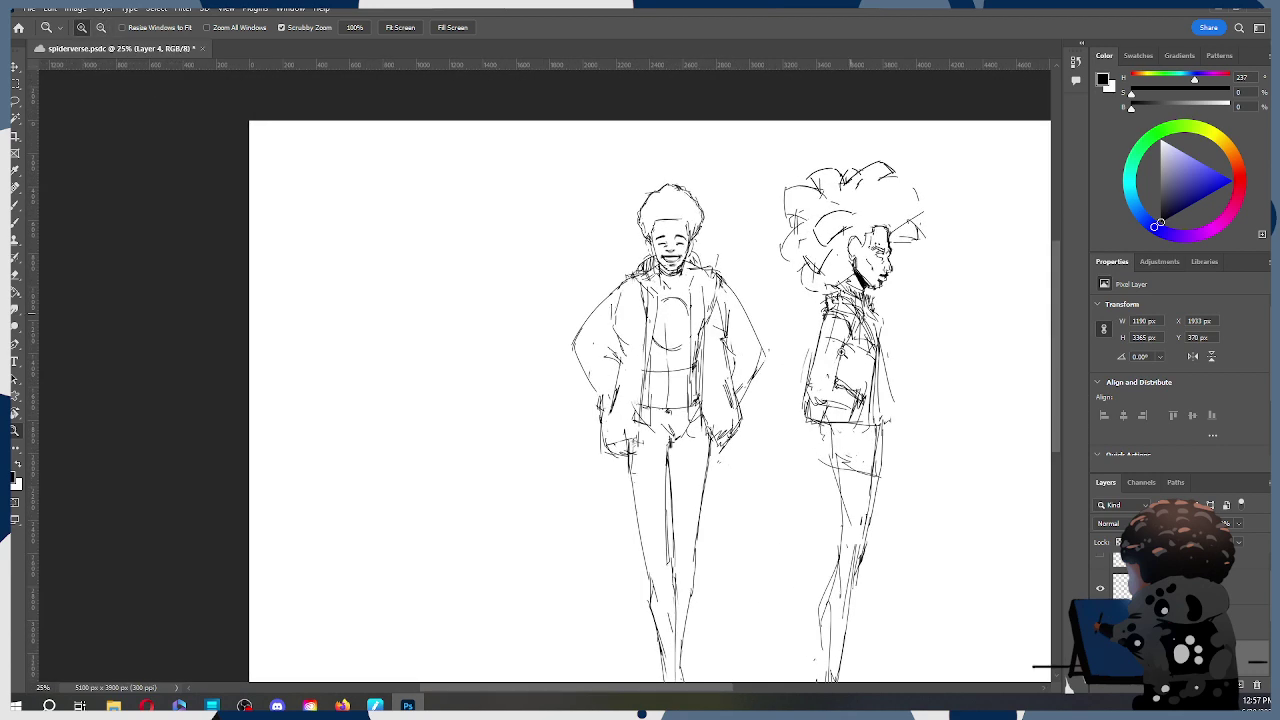
{"action": "left_click", "coordinate": [730, 330], "text": "alt"}
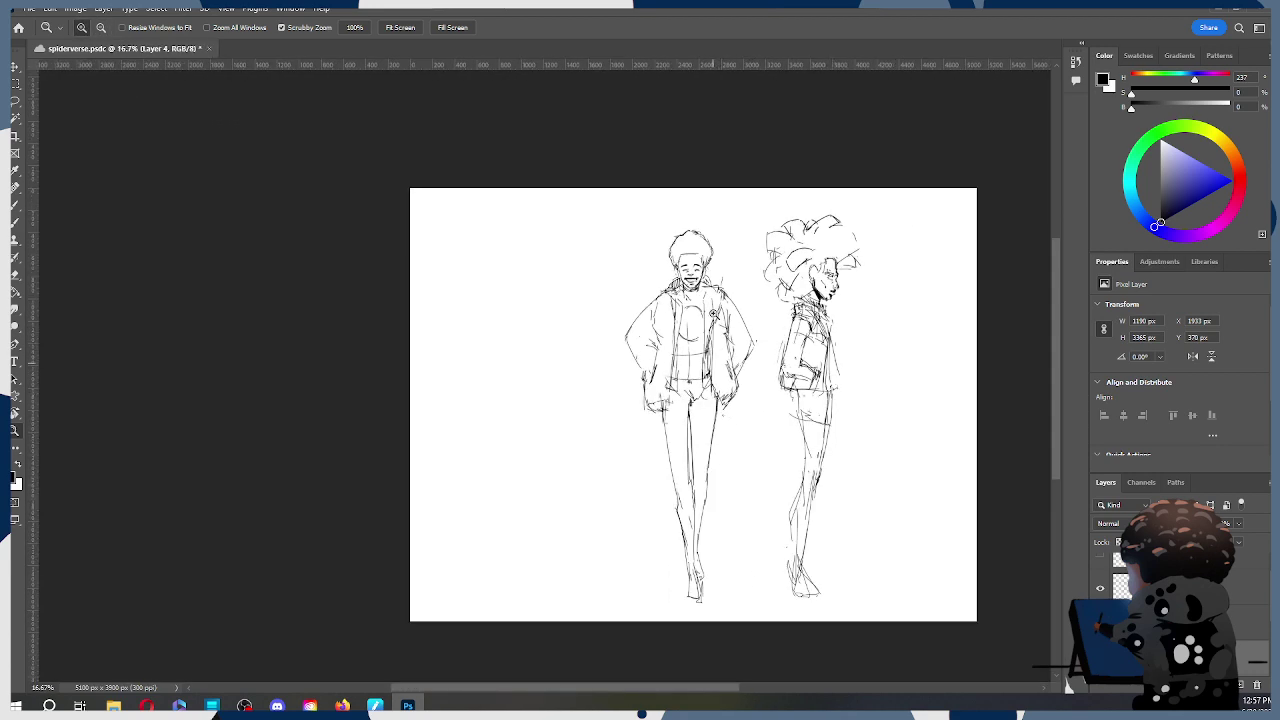
{"action": "left_click", "coordinate": [732, 320]}
{"action": "left_click_drag", "start_coordinate": [722, 428], "coordinate": [734, 318]}
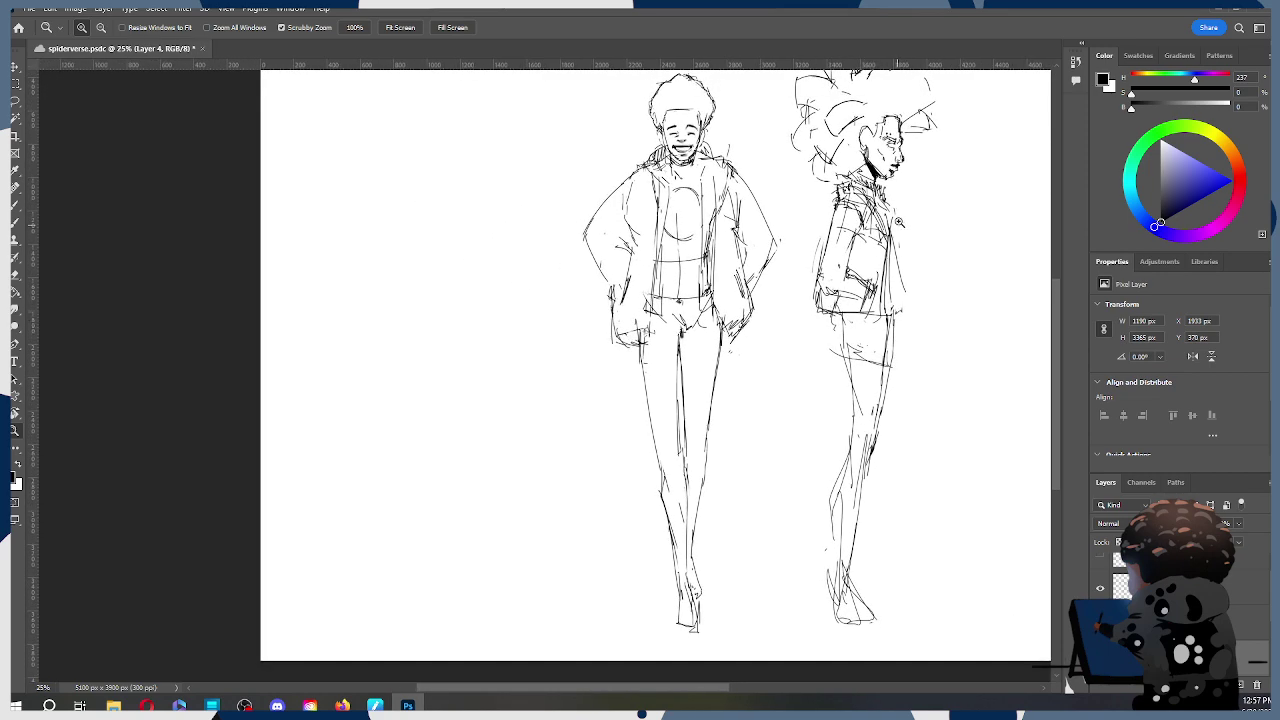
{"action": "left_click", "coordinate": [904, 166]}
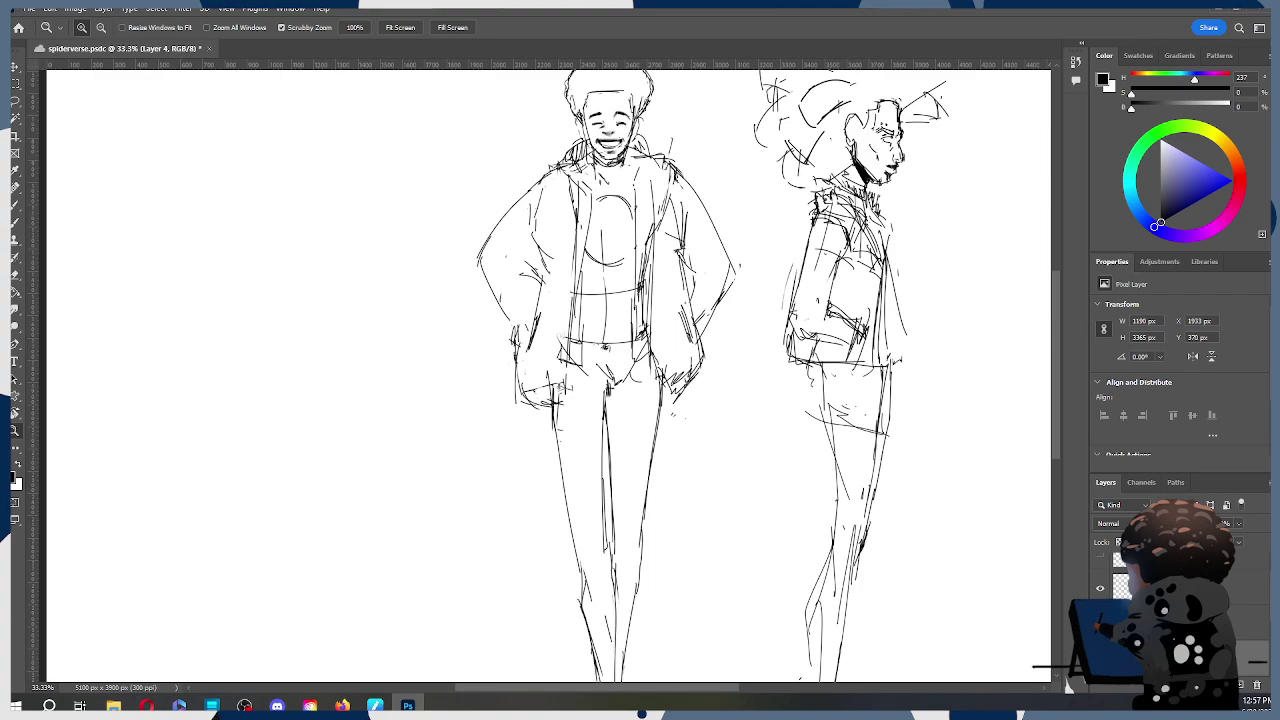
{"action": "scroll", "coordinate": [1180, 630], "scroll_direction": "down", "scroll_amount": 1}
{"action": "left_click", "coordinate": [1180, 660]}
{"action": "left_click_drag", "start_coordinate": [897, 126], "coordinate": [820, 180]}
{"action": "left_click", "coordinate": [827, 175]}
{"action": "key", "text": "b"}
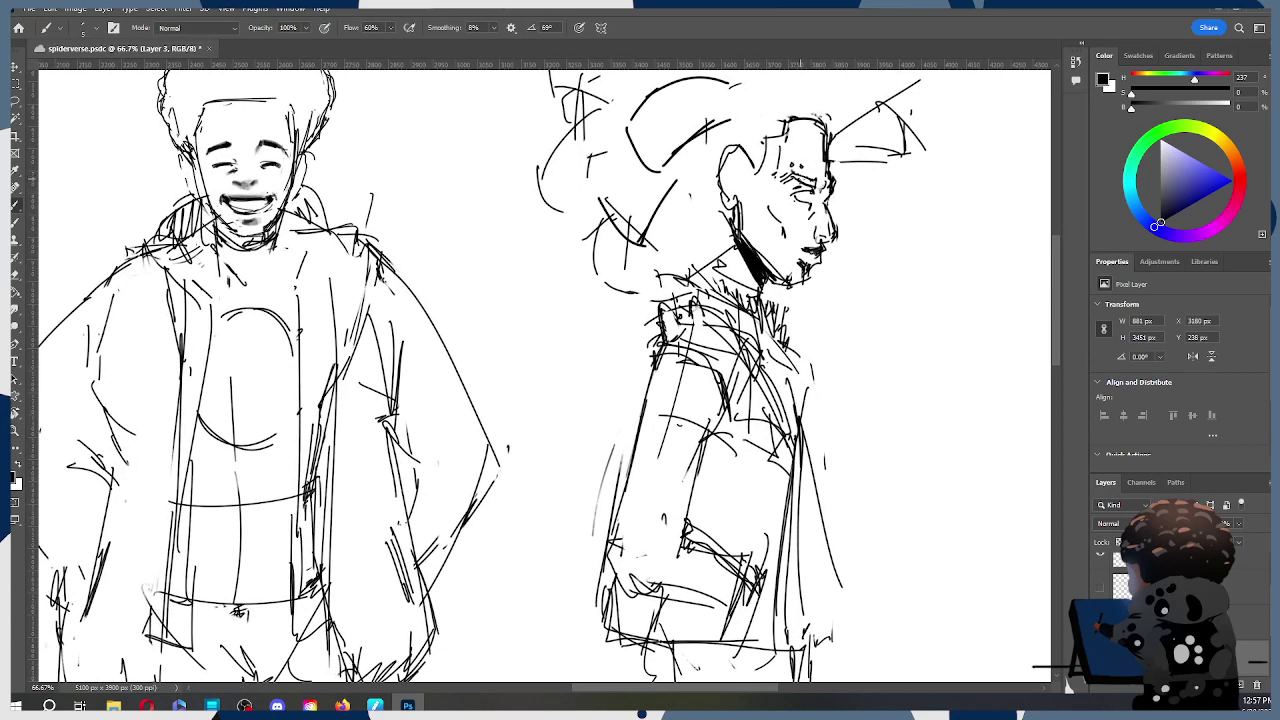
{"action": "left_click_drag", "start_coordinate": [796, 177], "coordinate": [812, 182]}
{"action": "left_click_drag", "start_coordinate": [792, 200], "coordinate": [806, 214]}
{"action": "key", "text": "ctrl+z"}
{"action": "key", "text": "ctrl+z"}
{"action": "key", "text": "["}
{"action": "key", "text": "bracketright"}
{"action": "key", "text": "bracketright"}
{"action": "left_click_drag", "start_coordinate": [199, 150], "coordinate": [213, 196]}
{"action": "key", "text": "ctrl+z"}
{"action": "key", "text": "ctrl+z"}
{"action": "key", "text": "ctrl+z"}
{"action": "left_click_drag", "start_coordinate": [203, 160], "coordinate": [209, 170]}
{"action": "key", "text": "ctrl+z"}
{"action": "key", "text": "ctrl+z"}
{"action": "key", "text": "ctrl+z"}
{"action": "key", "text": "ctrl+z"}
Step: Make Layer 4, holding the front-view figure, active again and check it by toggling its visibility off and on
{"action": "left_click_drag", "start_coordinate": [416, 338], "coordinate": [775, 350]}
{"action": "key", "text": "z"}
{"action": "left_click", "coordinate": [679, 269], "text": "alt"}
{"action": "left_click", "coordinate": [679, 269], "text": "alt"}
{"action": "left_click", "coordinate": [679, 269], "text": "alt"}
{"action": "left_click_drag", "start_coordinate": [763, 426], "coordinate": [766, 318]}
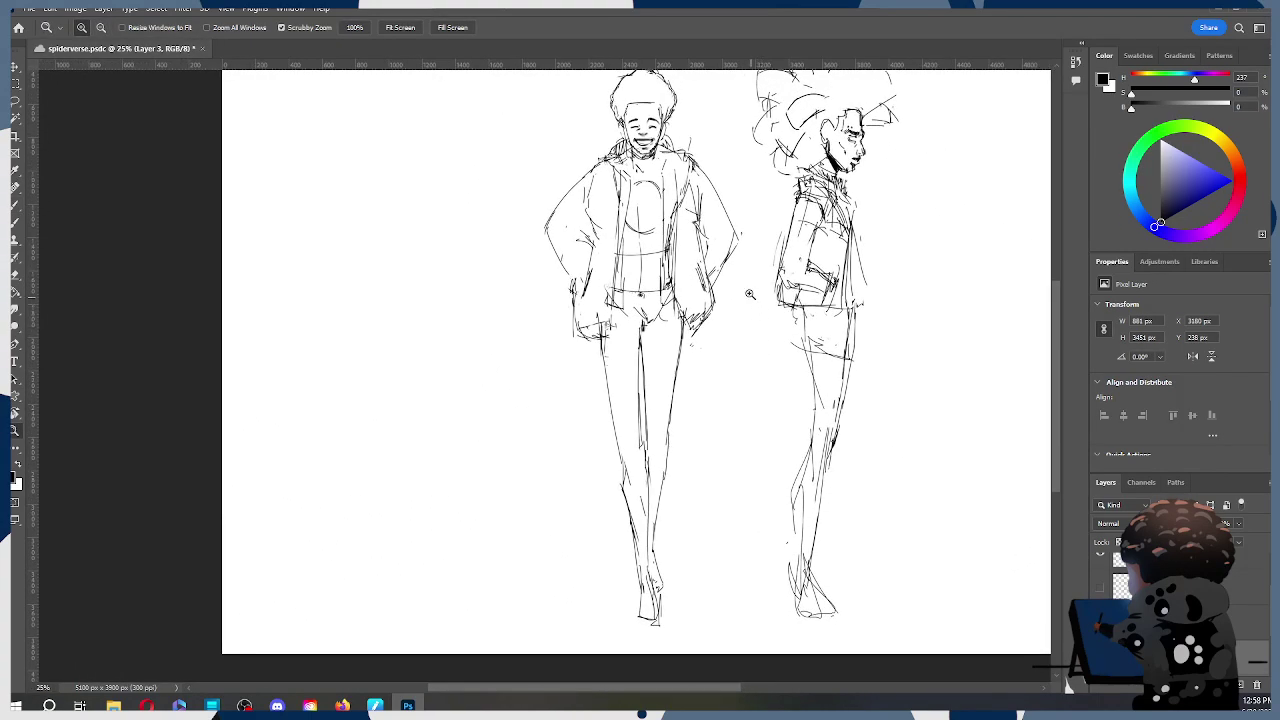
{"action": "left_click", "coordinate": [760, 300], "text": "alt"}
{"action": "left_click", "coordinate": [738, 255]}
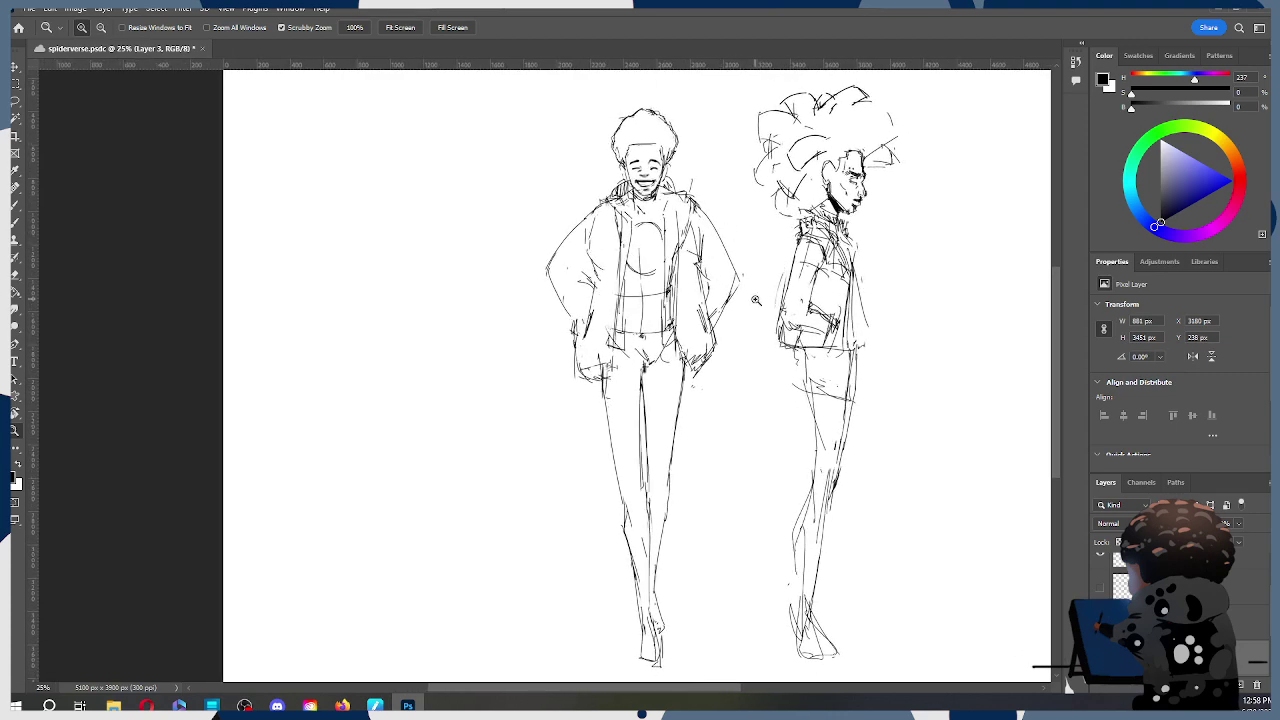
{"action": "left_click", "coordinate": [1246, 622]}
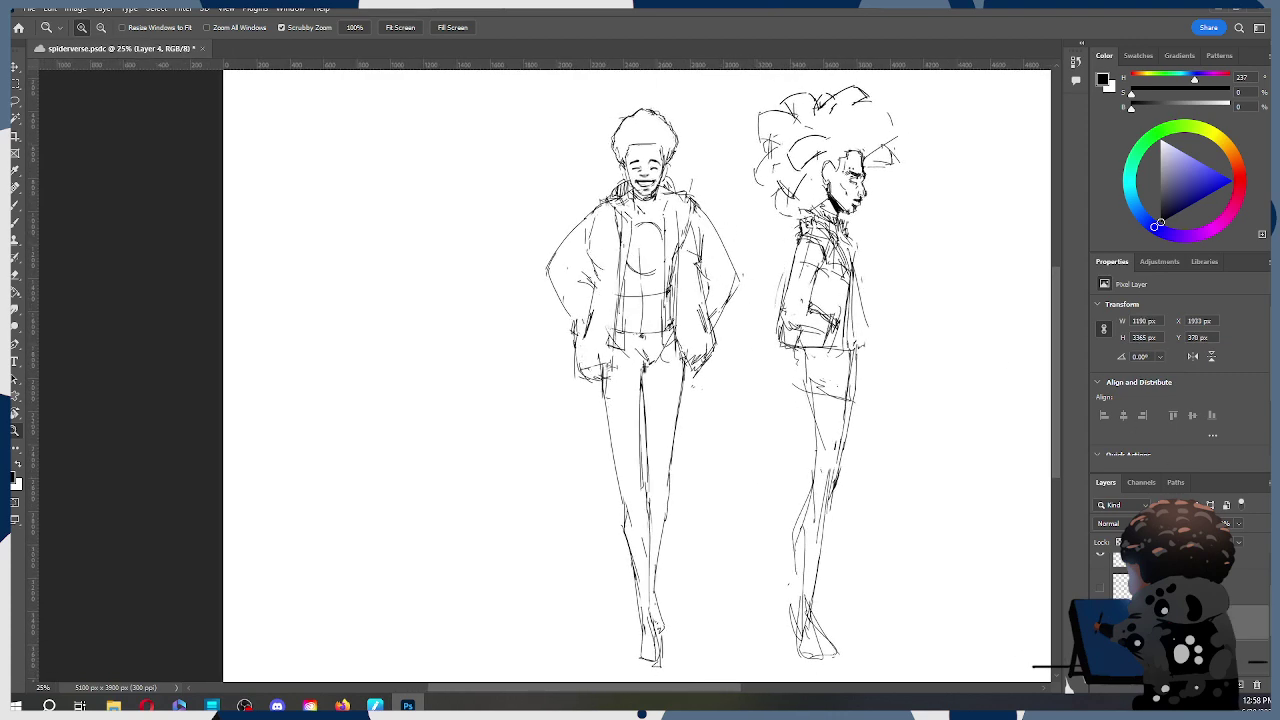
{"action": "left_click", "coordinate": [1100, 622]}
{"action": "left_click", "coordinate": [1100, 622]}
Step: Block in grey shading over the front-view figure's collar, shirt and both legs with a much larger textured brush
{"action": "key", "text": "b"}
{"action": "left_click_drag", "start_coordinate": [614, 182], "coordinate": [630, 220]}
{"action": "mouse_move", "coordinate": [670, 180]}
{"action": "left_mouse_down"}
{"action": "mouse_move", "coordinate": [630, 200]}
{"action": "mouse_move", "coordinate": [643, 200]}
{"action": "mouse_move", "coordinate": [647, 240]}
{"action": "mouse_move", "coordinate": [635, 268]}
{"action": "mouse_move", "coordinate": [658, 295]}
{"action": "mouse_move", "coordinate": [650, 330]}
{"action": "mouse_move", "coordinate": [626, 330]}
{"action": "mouse_move", "coordinate": [648, 355]}
{"action": "mouse_move", "coordinate": [623, 350]}
{"action": "mouse_move", "coordinate": [632, 520]}
{"action": "left_mouse_up"}
{"action": "key", "text": "bracketright"}
{"action": "key", "text": "bracketright"}
{"action": "key", "text": "bracketright"}
{"action": "key", "text": "bracketright"}
{"action": "key", "text": "bracketright"}
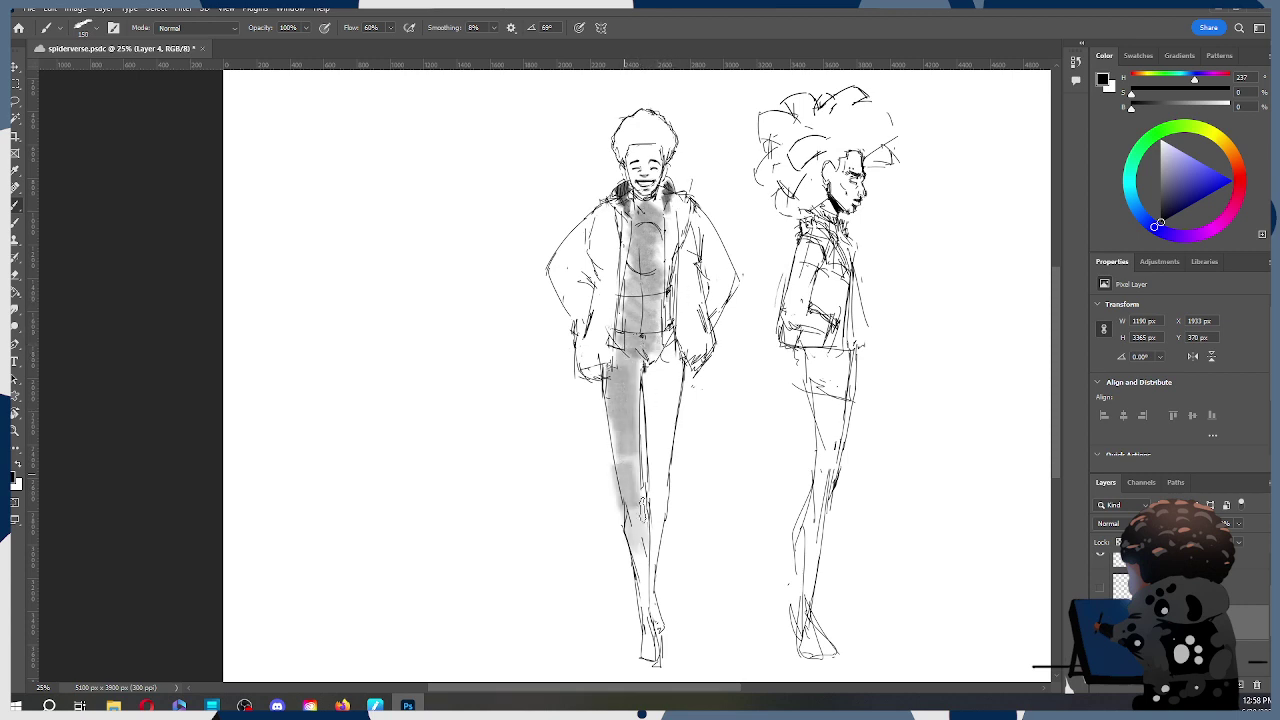
{"action": "left_click_drag", "start_coordinate": [660, 335], "coordinate": [656, 515]}
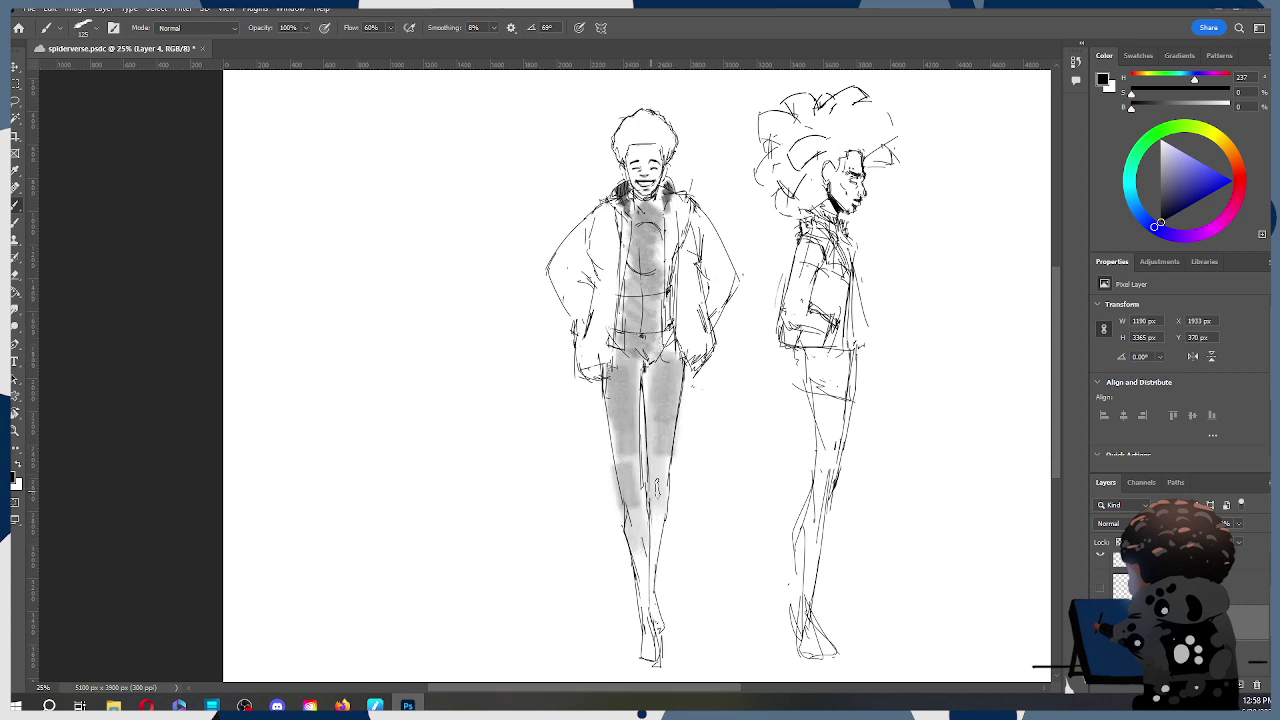
Step: Darken the front-view figure's shirt, neck area and trousers to near black with the textured brush
{"action": "key", "text": "z"}
{"action": "left_click", "coordinate": [655, 270], "text": "alt"}
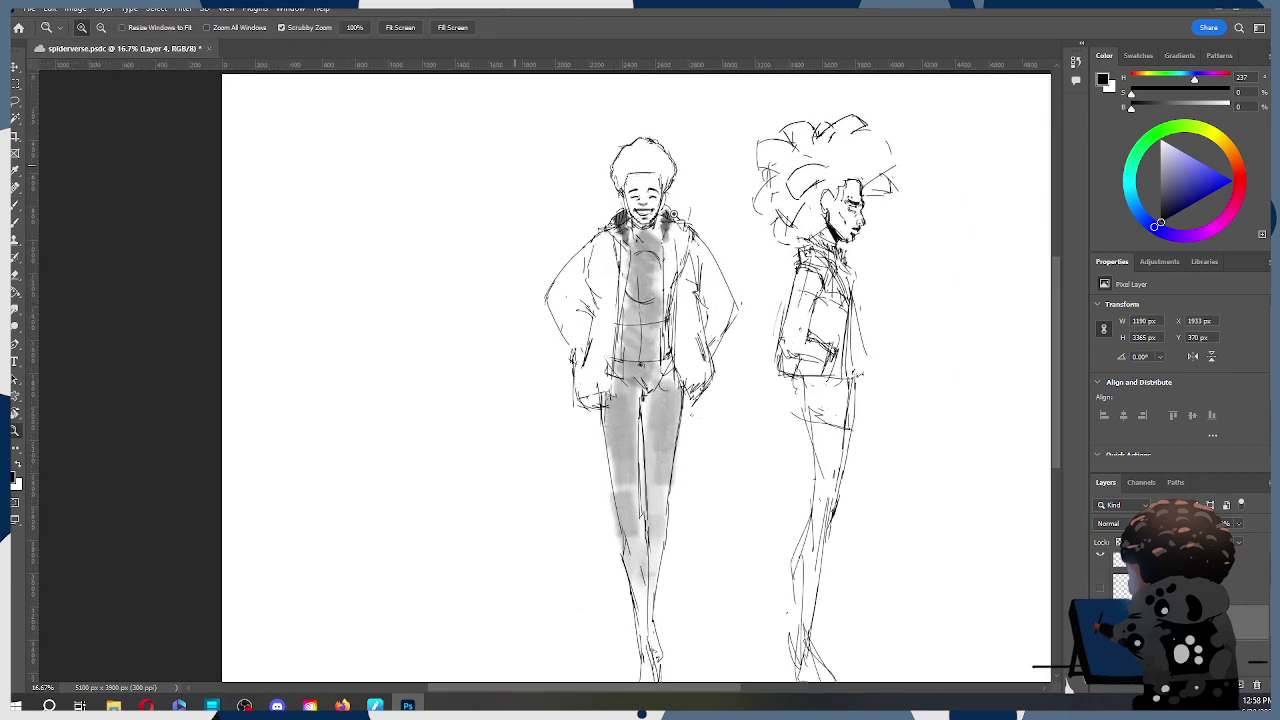
{"action": "left_click", "coordinate": [666, 212]}
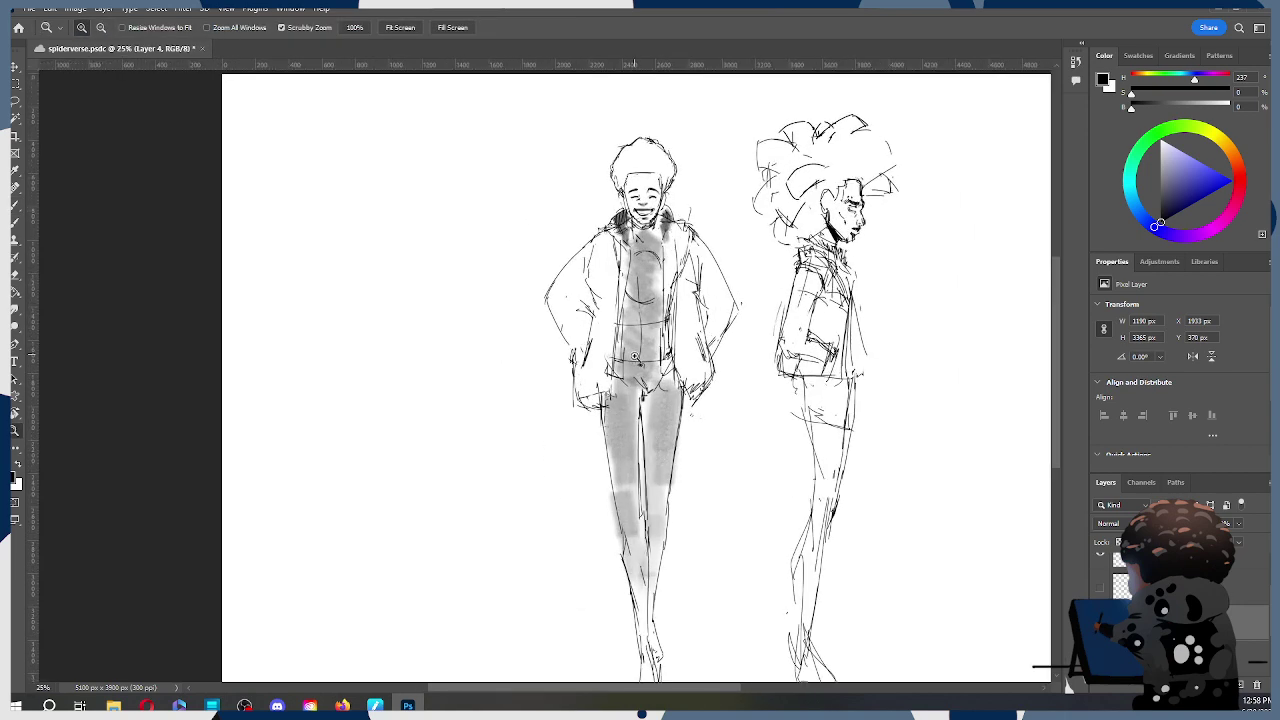
{"action": "key", "text": "b"}
{"action": "left_click_drag", "start_coordinate": [663, 364], "coordinate": [667, 326]}
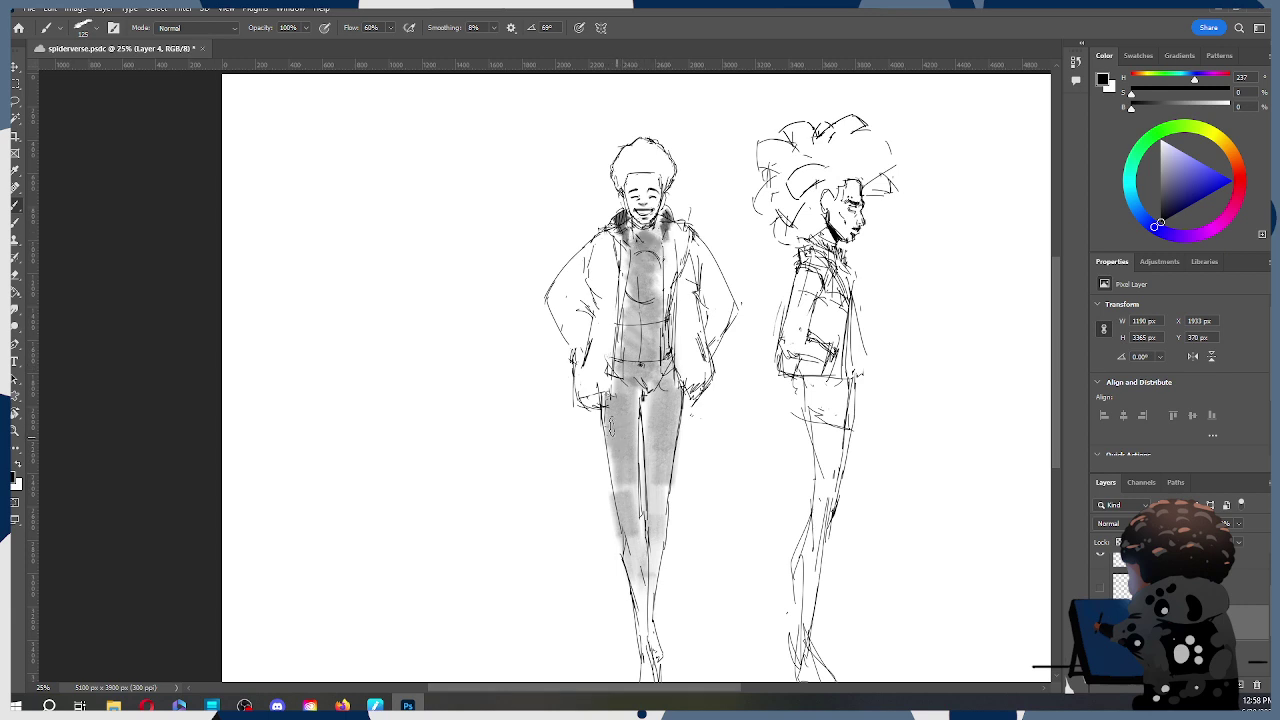
{"action": "mouse_move", "coordinate": [608, 416]}
{"action": "left_mouse_down"}
{"action": "mouse_move", "coordinate": [618, 468]}
{"action": "mouse_move", "coordinate": [630, 258]}
{"action": "mouse_move", "coordinate": [666, 425]}
{"action": "mouse_move", "coordinate": [652, 525]}
{"action": "mouse_move", "coordinate": [628, 505]}
{"action": "mouse_move", "coordinate": [622, 540]}
{"action": "mouse_move", "coordinate": [640, 625]}
{"action": "left_mouse_up"}
{"action": "key", "text": "ctrl+z"}
{"action": "left_click_drag", "start_coordinate": [650, 470], "coordinate": [652, 600]}
{"action": "mouse_move", "coordinate": [630, 242]}
{"action": "left_mouse_down"}
{"action": "mouse_move", "coordinate": [655, 248]}
{"action": "mouse_move", "coordinate": [632, 238]}
{"action": "mouse_move", "coordinate": [652, 230]}
{"action": "mouse_move", "coordinate": [630, 226]}
{"action": "mouse_move", "coordinate": [644, 228]}
{"action": "mouse_move", "coordinate": [636, 248]}
{"action": "left_mouse_up"}
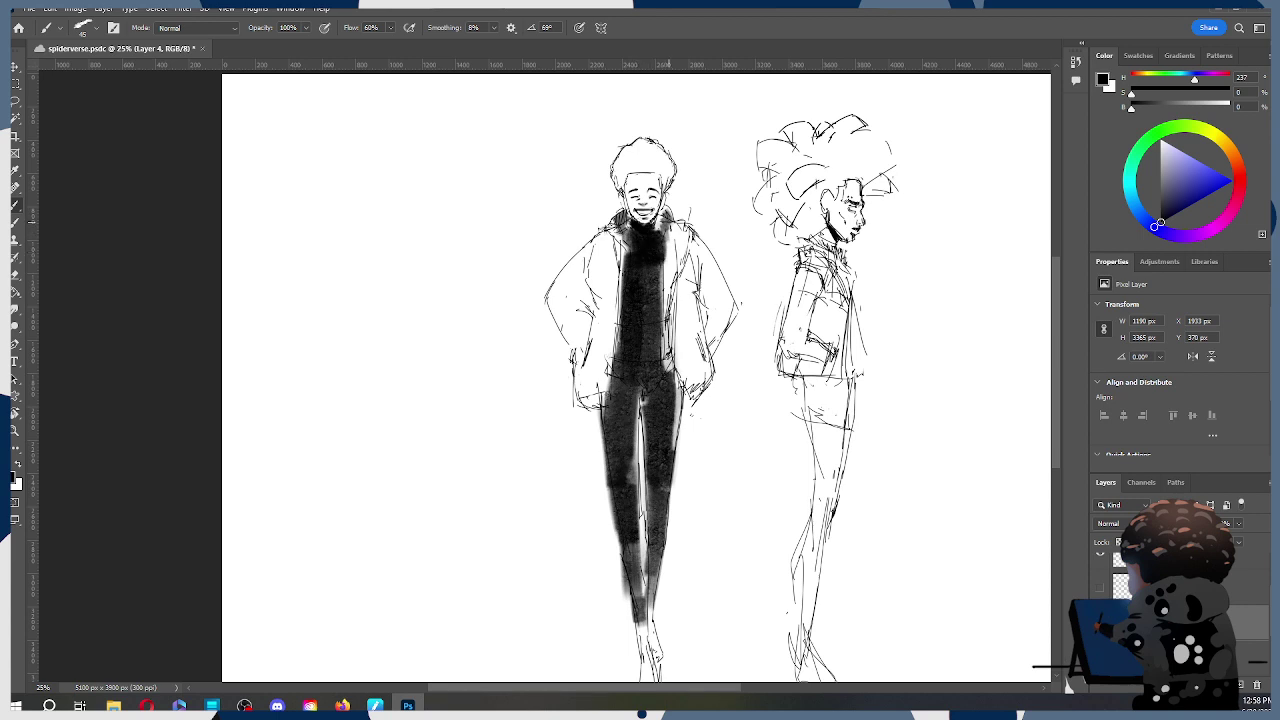
Step: Fill the front-view figure's lower legs and foot with black using the textured brush
{"action": "key", "text": "z"}
{"action": "left_click", "coordinate": [703, 331], "text": "alt"}
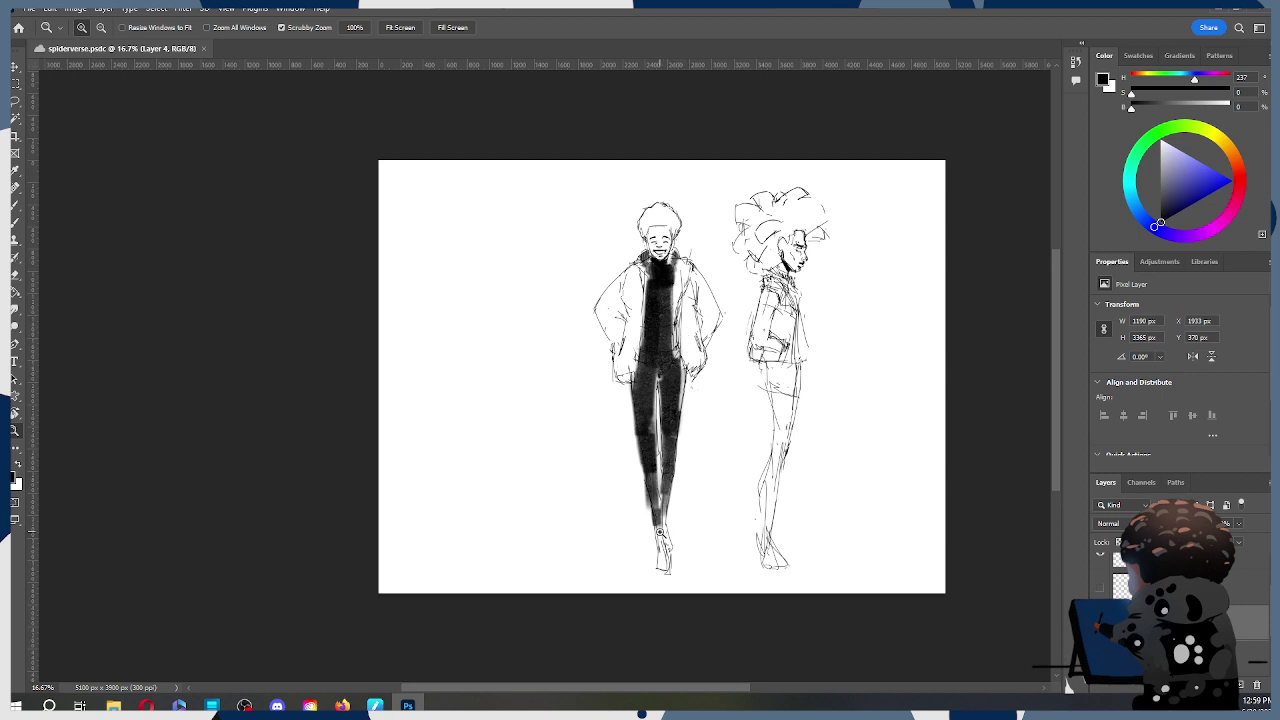
{"action": "key", "text": "b"}
{"action": "mouse_move", "coordinate": [656, 535]}
{"action": "left_mouse_down"}
{"action": "mouse_move", "coordinate": [662, 562]}
{"action": "mouse_move", "coordinate": [664, 527]}
{"action": "left_mouse_up"}
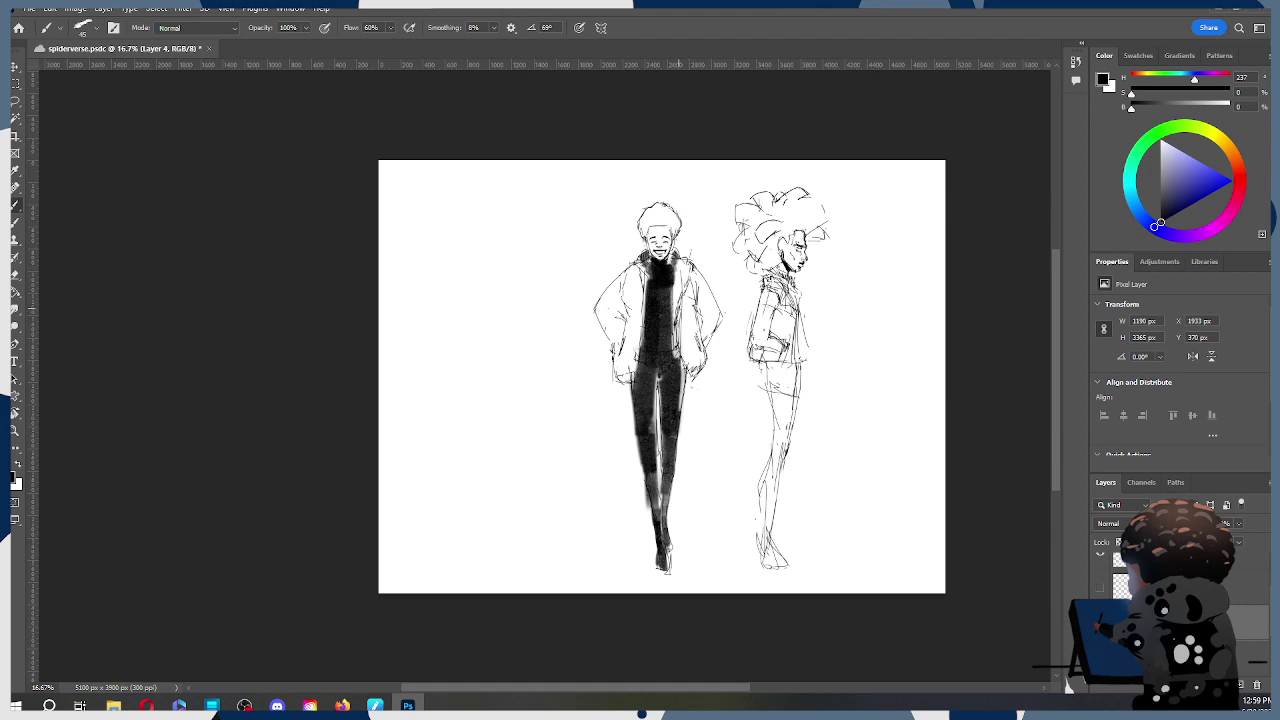
Step: Lighten both side edges of the front-view figure's black shirt with the textured eraser
{"action": "key", "text": "z"}
{"action": "left_click", "coordinate": [678, 286], "text": "alt"}
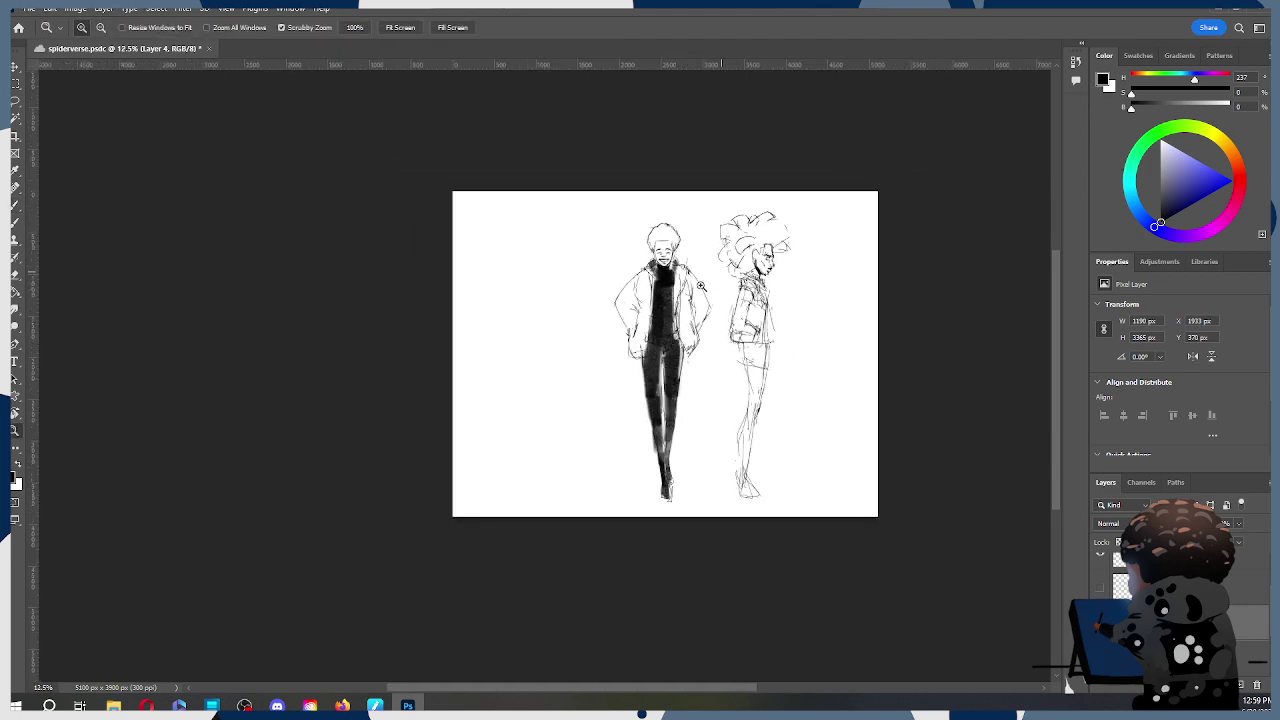
{"action": "left_click", "coordinate": [693, 289]}
{"action": "left_click", "coordinate": [693, 287]}
{"action": "left_click", "coordinate": [693, 287]}
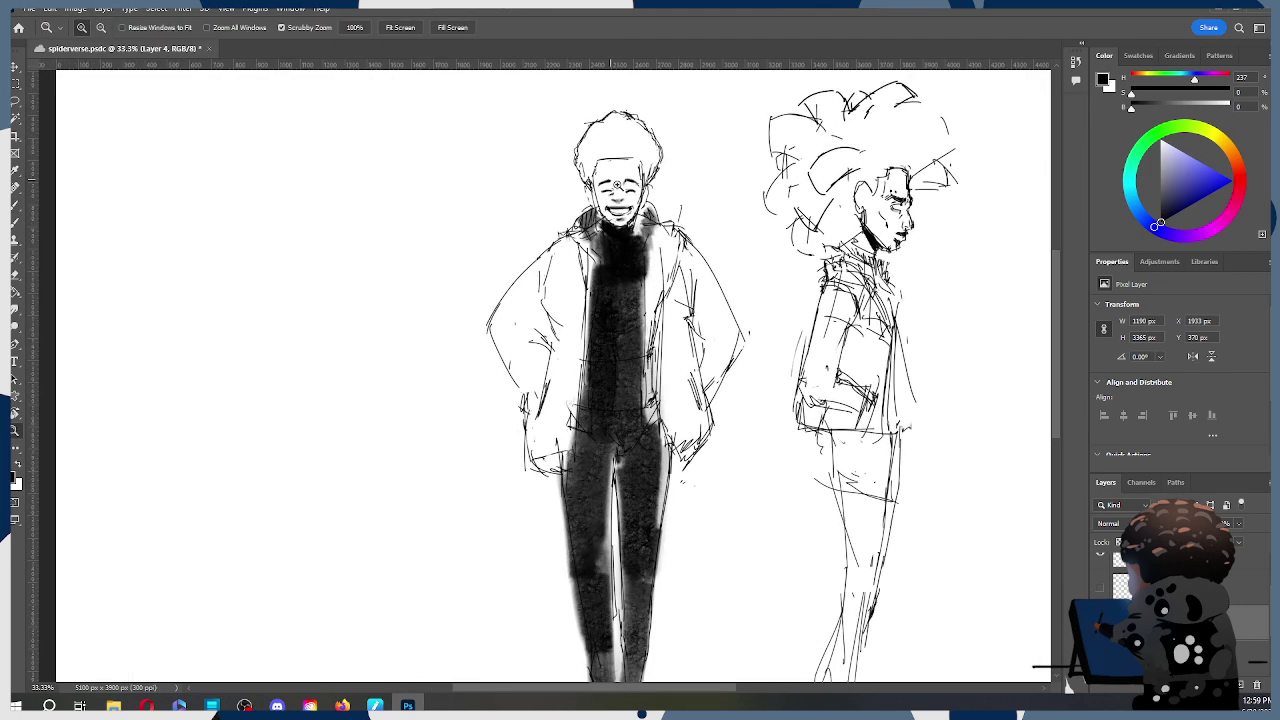
{"action": "key", "text": "e"}
{"action": "key", "text": "e"}
{"action": "left_click_drag", "start_coordinate": [597, 252], "coordinate": [595, 395]}
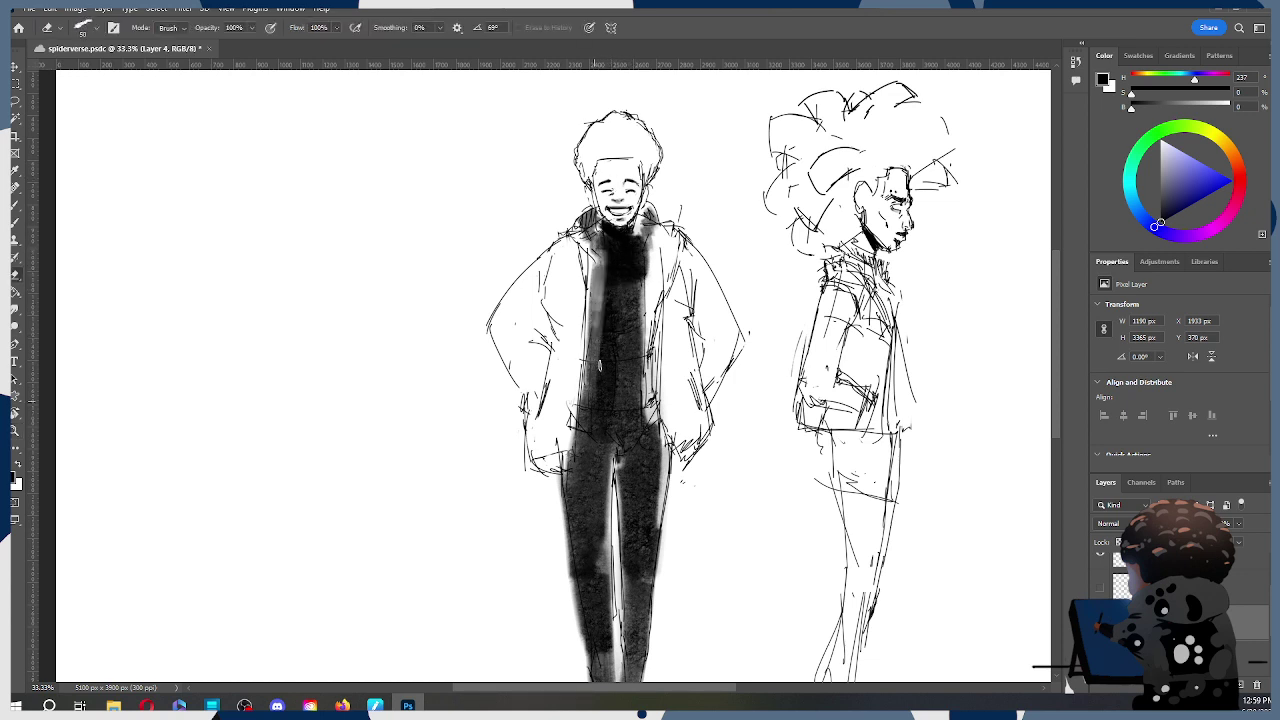
{"action": "mouse_move", "coordinate": [632, 250]}
{"action": "left_mouse_down"}
{"action": "mouse_move", "coordinate": [642, 388]}
{"action": "mouse_move", "coordinate": [635, 266]}
{"action": "mouse_move", "coordinate": [600, 256]}
{"action": "mouse_move", "coordinate": [591, 222]}
{"action": "mouse_move", "coordinate": [647, 246]}
{"action": "left_mouse_up"}
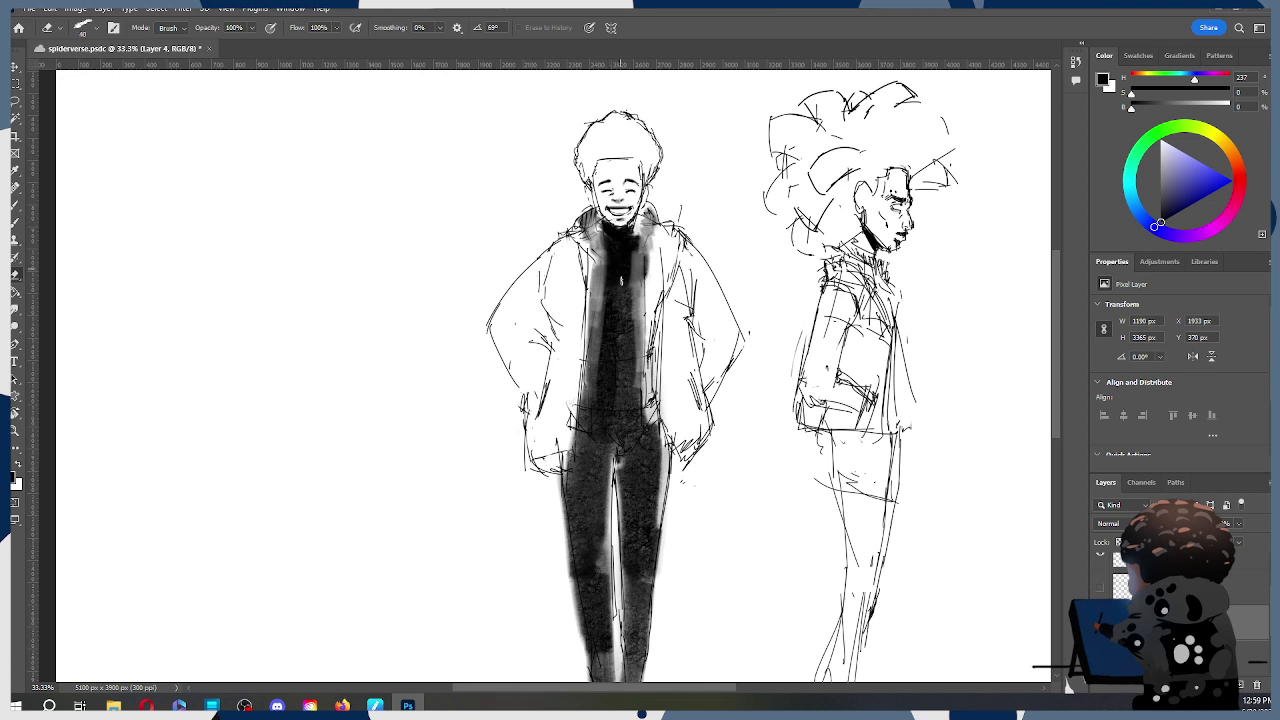
Step: Repaint the black shirt's two vertical edges with a 30 px brush to sharpen them beside the jacket opening
{"action": "key", "text": "b"}
{"action": "left_click_drag", "start_coordinate": [607, 252], "coordinate": [599, 418]}
{"action": "left_click_drag", "start_coordinate": [632, 250], "coordinate": [632, 392]}
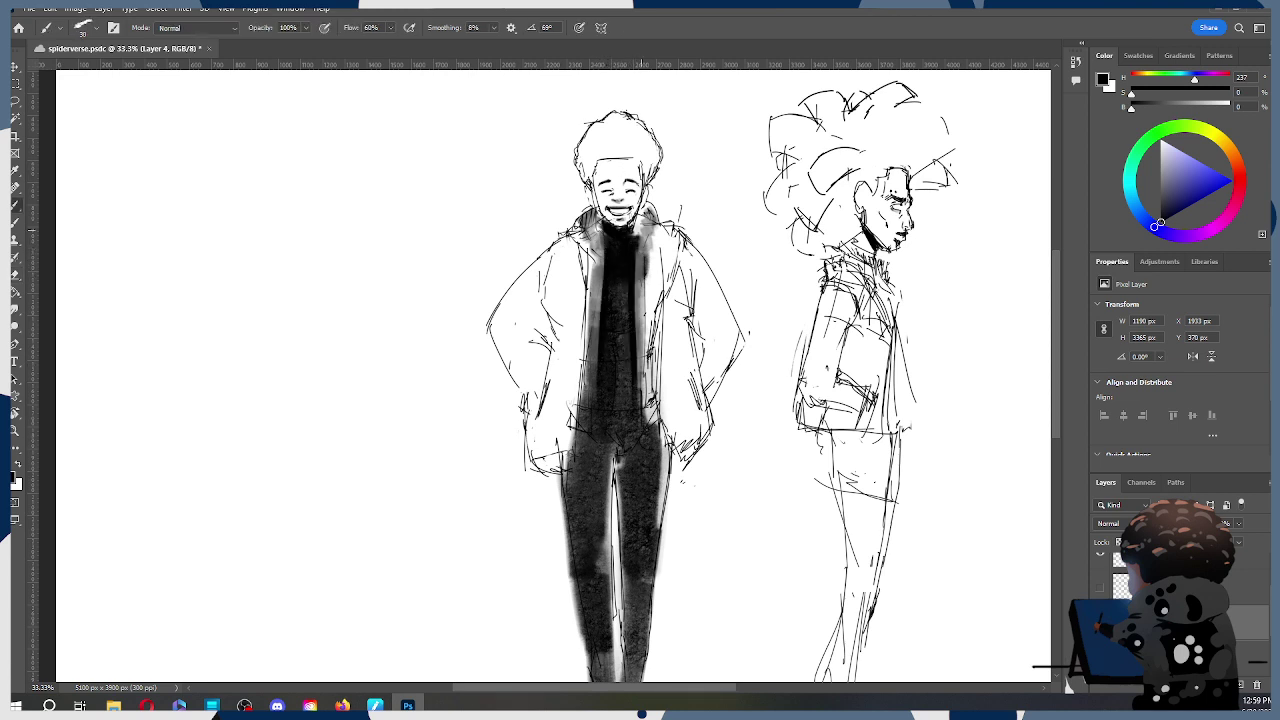
Step: Erase a white emblem of curved and crossing lines into the chest of the black shirt with a small eraser
{"action": "key", "text": "e"}
{"action": "left_click_drag", "start_coordinate": [605, 281], "coordinate": [640, 264]}
{"action": "key", "text": "ctrl+z"}
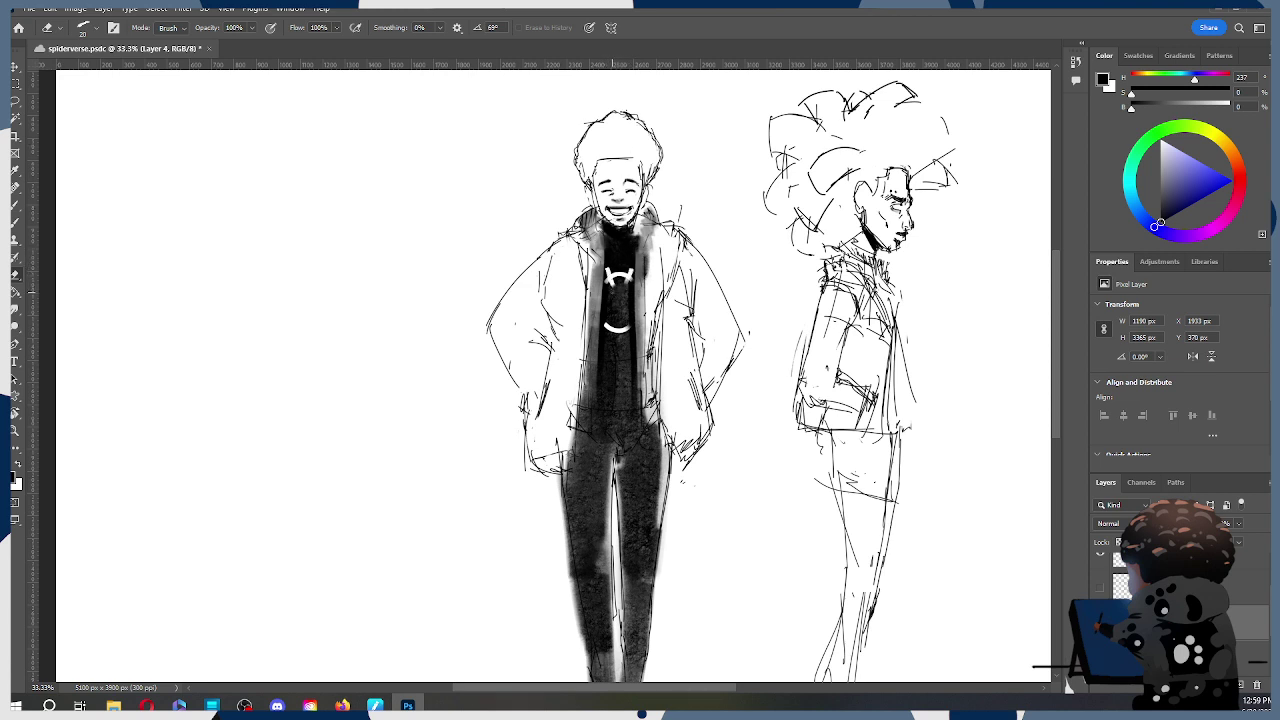
{"action": "left_click_drag", "start_coordinate": [620, 284], "coordinate": [620, 309]}
{"action": "key", "text": "ctrl+z"}
Step: Fill the front-view figure's hair with dark, textured brush shading from the hairline up to the crown
{"action": "key", "text": "z"}
{"action": "left_click", "coordinate": [658, 284], "text": "alt"}
{"action": "left_click", "coordinate": [658, 284], "text": "alt"}
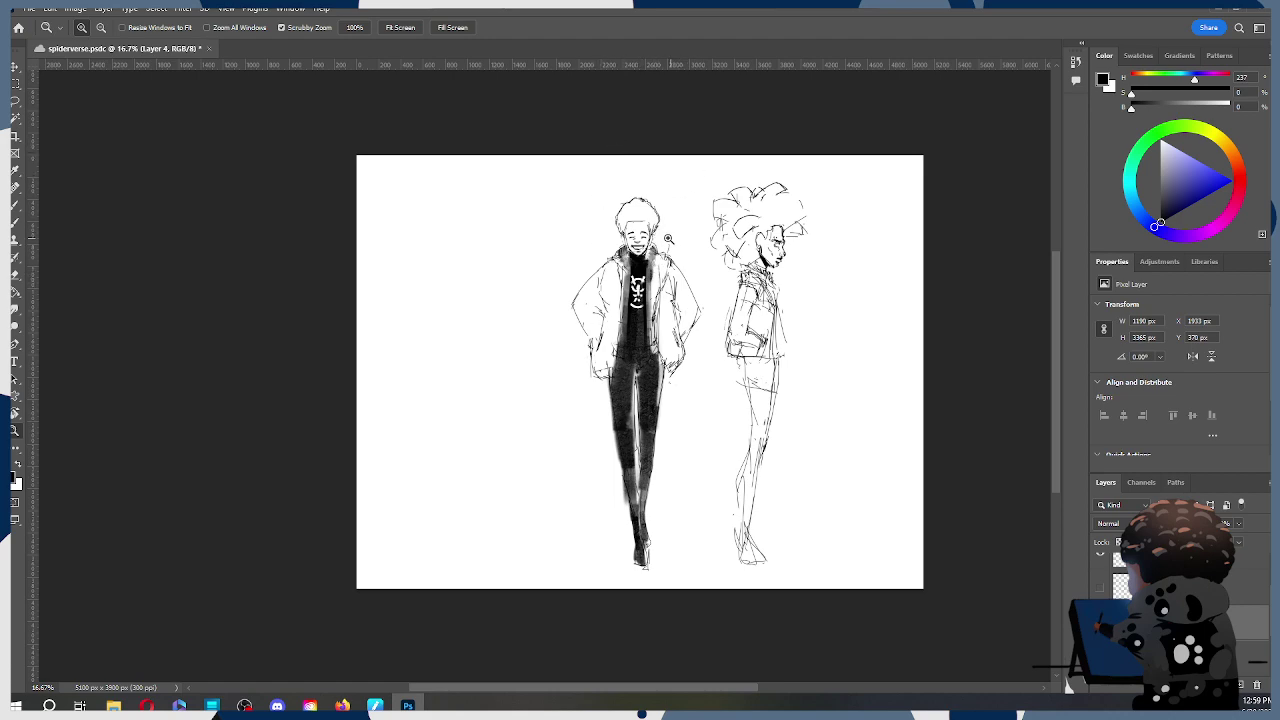
{"action": "key", "text": "b"}
{"action": "key", "text": "z"}
{"action": "left_click_drag", "start_coordinate": [649, 222], "coordinate": [752, 222]}
{"action": "key", "text": "b"}
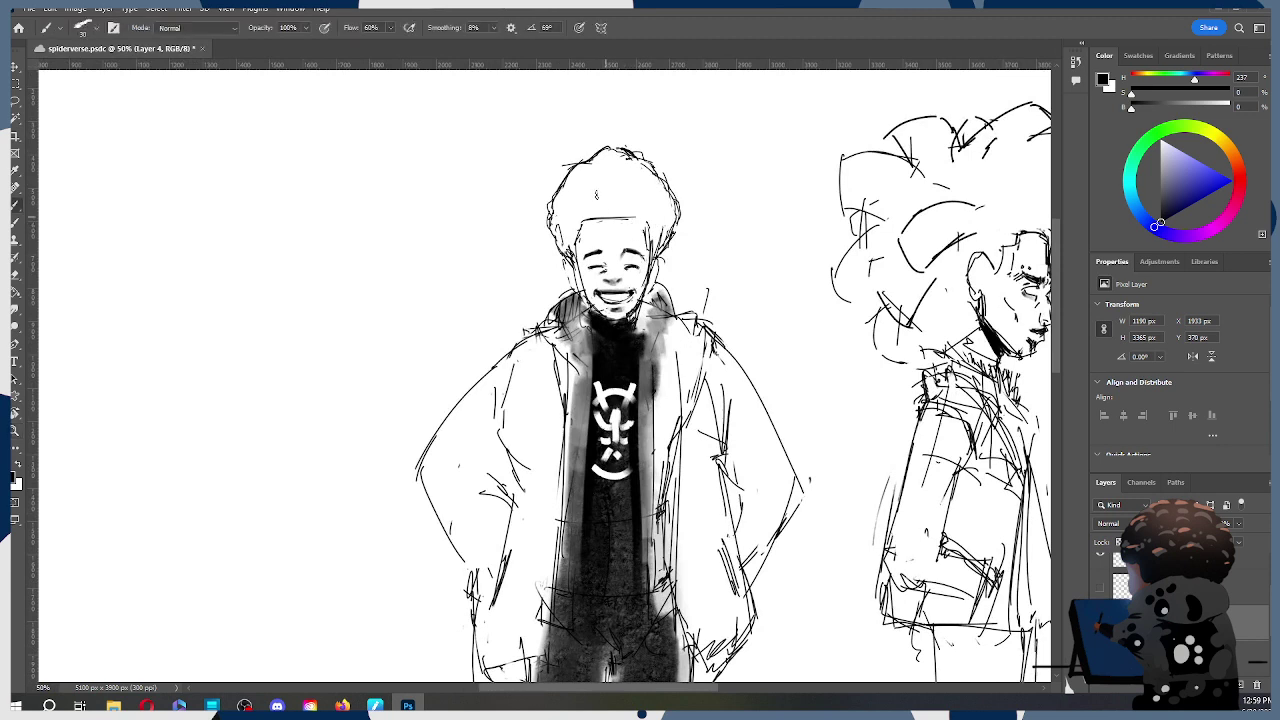
{"action": "mouse_move", "coordinate": [561, 240]}
{"action": "left_mouse_down"}
{"action": "mouse_move", "coordinate": [576, 194]}
{"action": "mouse_move", "coordinate": [596, 210]}
{"action": "mouse_move", "coordinate": [645, 160]}
{"action": "mouse_move", "coordinate": [662, 248]}
{"action": "left_mouse_up"}
{"action": "mouse_move", "coordinate": [550, 215]}
{"action": "left_mouse_down"}
{"action": "mouse_move", "coordinate": [605, 148]}
{"action": "mouse_move", "coordinate": [616, 186]}
{"action": "left_mouse_up"}
{"action": "mouse_move", "coordinate": [565, 255]}
{"action": "left_mouse_down"}
{"action": "mouse_move", "coordinate": [556, 215]}
{"action": "mouse_move", "coordinate": [572, 228]}
{"action": "mouse_move", "coordinate": [570, 200]}
{"action": "mouse_move", "coordinate": [560, 250]}
{"action": "mouse_move", "coordinate": [586, 204]}
{"action": "mouse_move", "coordinate": [620, 212]}
{"action": "mouse_move", "coordinate": [580, 204]}
{"action": "mouse_move", "coordinate": [623, 200]}
{"action": "mouse_move", "coordinate": [598, 184]}
{"action": "mouse_move", "coordinate": [640, 190]}
{"action": "mouse_move", "coordinate": [656, 236]}
{"action": "mouse_move", "coordinate": [672, 214]}
{"action": "left_mouse_up"}
{"action": "key", "text": "ctrl+z"}
{"action": "key", "text": "ctrl+z"}
{"action": "mouse_move", "coordinate": [572, 208]}
{"action": "left_mouse_down"}
{"action": "mouse_move", "coordinate": [570, 232]}
{"action": "mouse_move", "coordinate": [552, 200]}
{"action": "mouse_move", "coordinate": [642, 188]}
{"action": "mouse_move", "coordinate": [662, 208]}
{"action": "left_mouse_up"}
Step: Erase small highlights into the left side of the front-view hair, reducing the eraser size
{"action": "key", "text": "e"}
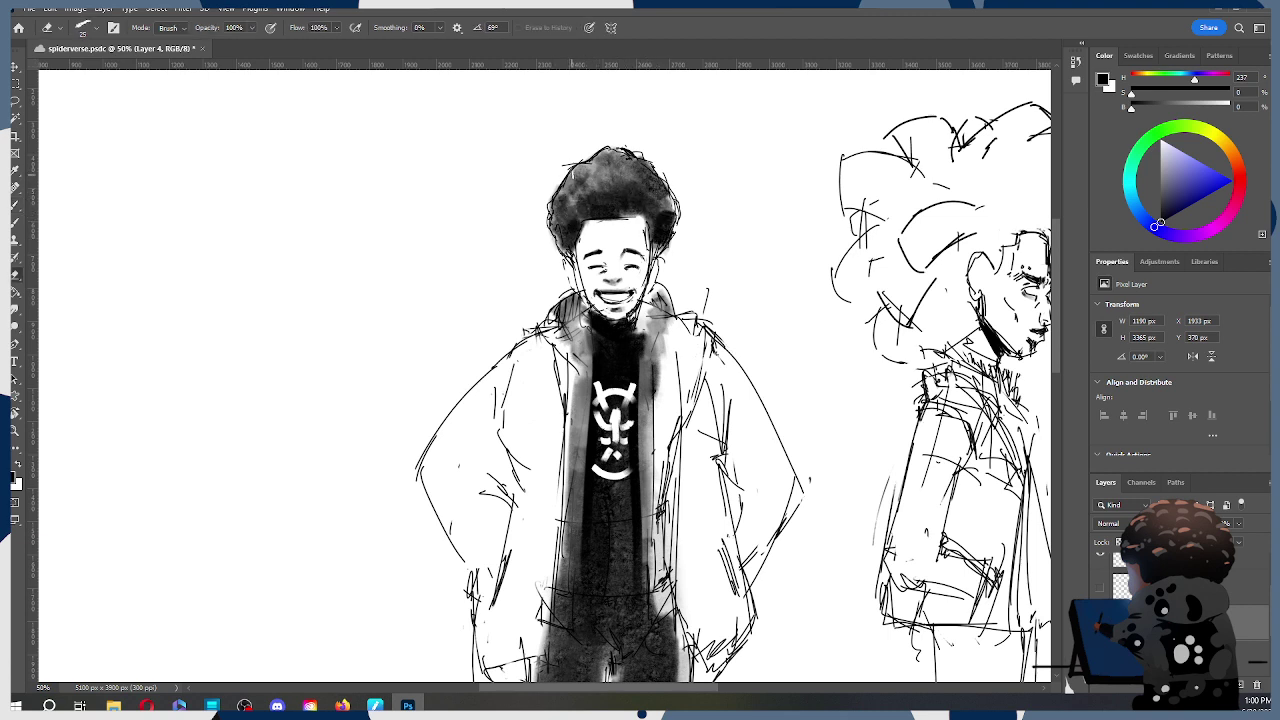
{"action": "mouse_move", "coordinate": [569, 179]}
{"action": "left_mouse_down"}
{"action": "mouse_move", "coordinate": [604, 155]}
{"action": "mouse_move", "coordinate": [596, 166]}
{"action": "left_mouse_up"}
{"action": "key", "text": "bracketleft"}
{"action": "key", "text": "bracketleft"}
{"action": "key", "text": "ctrl+z"}
{"action": "key", "text": "ctrl+z"}
{"action": "key", "text": "ctrl+z"}
{"action": "key", "text": "ctrl+z"}
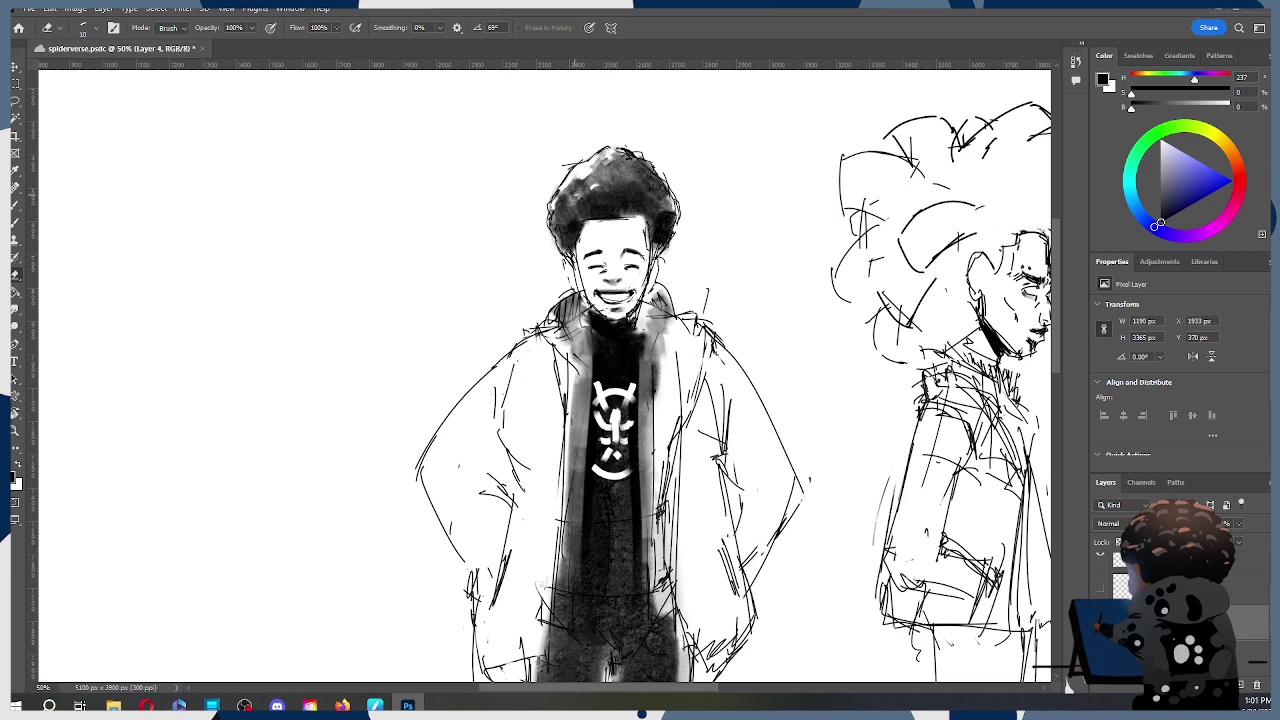
Step: Add more curl highlights across the upper part of the front-view hair with the eraser at varying sizes
{"action": "key", "text": "bracketright"}
{"action": "key", "text": "bracketright"}
{"action": "key", "text": "bracketright"}
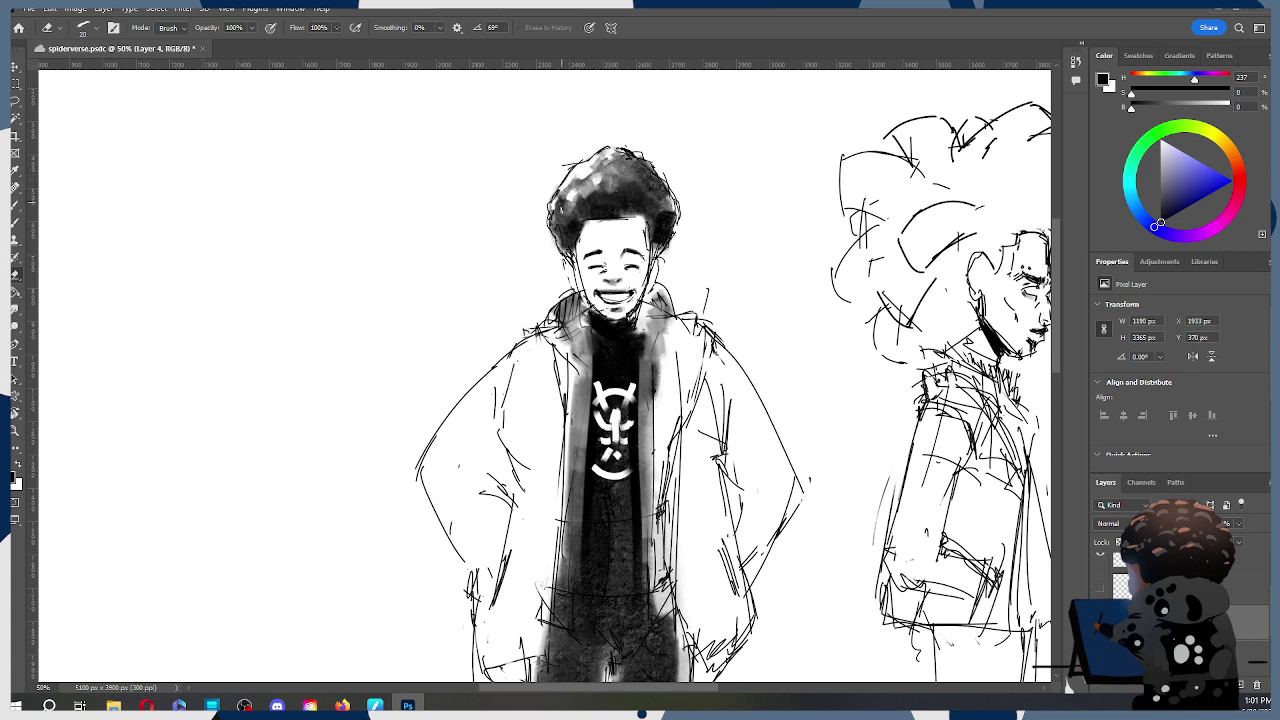
{"action": "key", "text": "bracketleft"}
{"action": "key", "text": "ctrl+z"}
{"action": "key", "text": "ctrl+z"}
{"action": "key", "text": "]"}
{"action": "key", "text": "]"}
{"action": "key", "text": "]"}
{"action": "key", "text": "bracketleft"}
{"action": "key", "text": "bracketleft"}
{"action": "key", "text": "z"}
{"action": "left_click_drag", "start_coordinate": [634, 193], "coordinate": [704, 184], "text": "alt"}
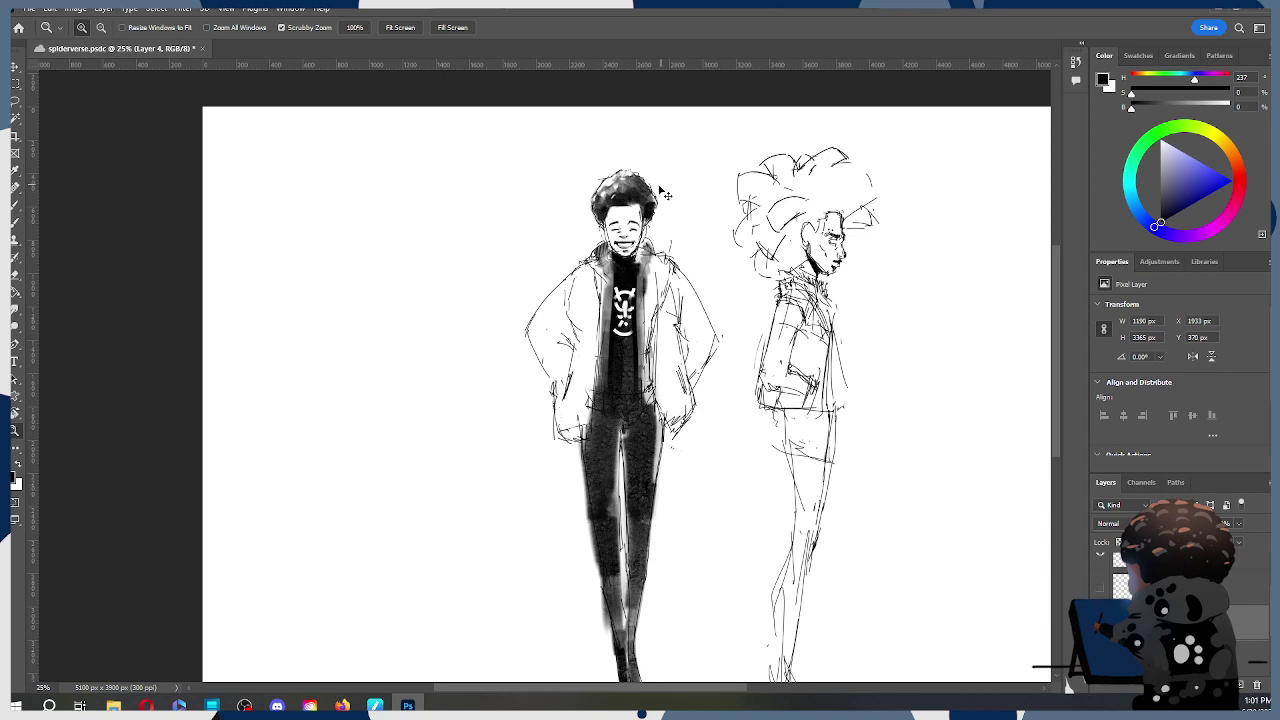
Step: Erase another small curl highlight into the middle of the front-view hair, adjusting the eraser size
{"action": "left_click", "coordinate": [632, 190]}
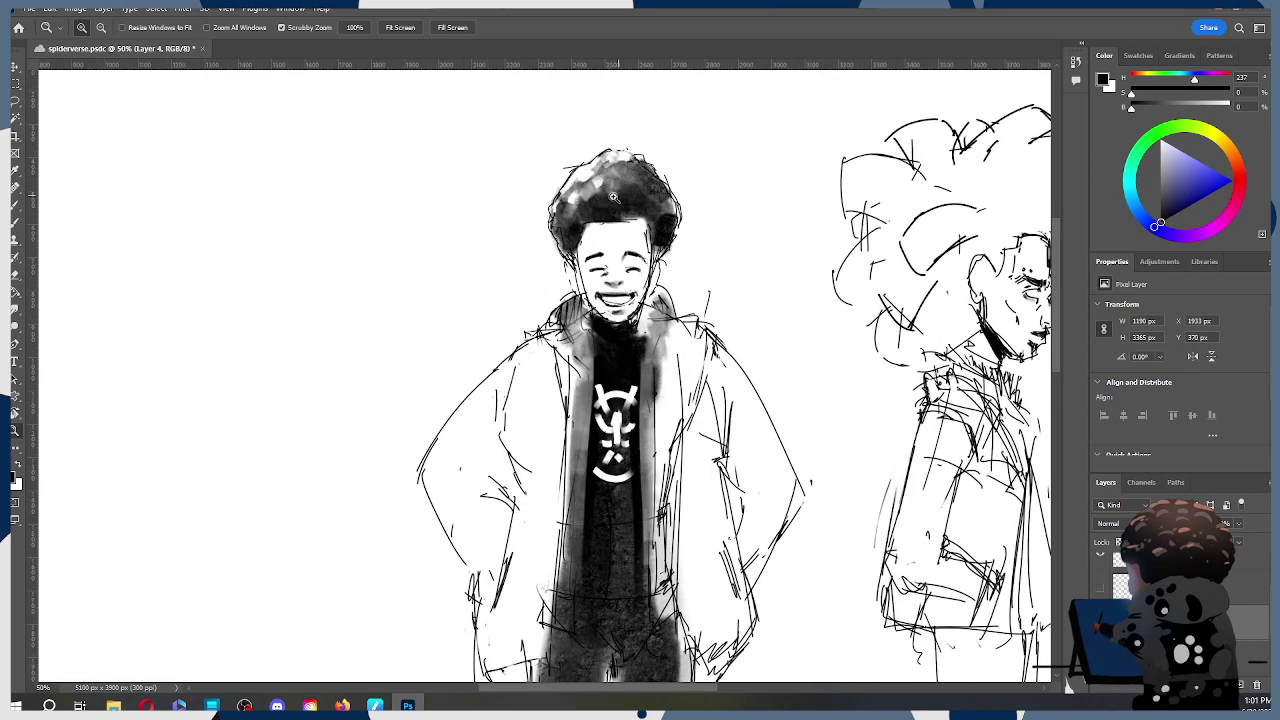
{"action": "key", "text": "b"}
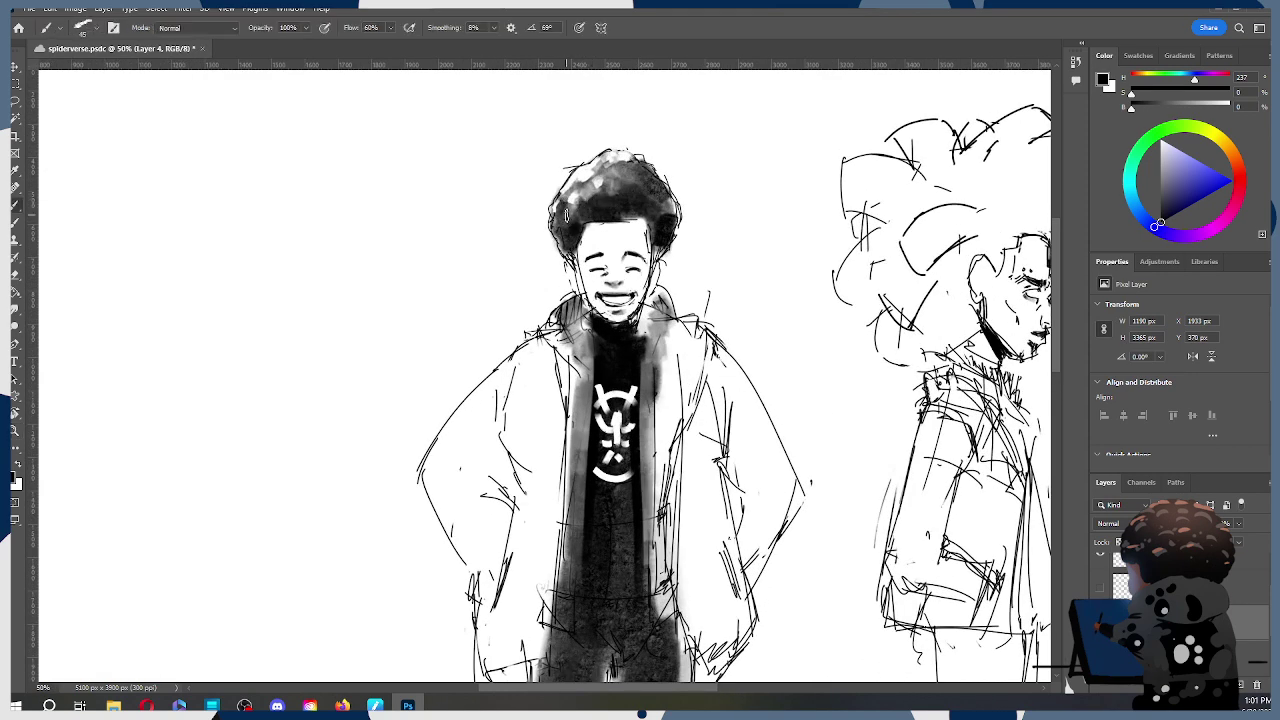
{"action": "key", "text": "e"}
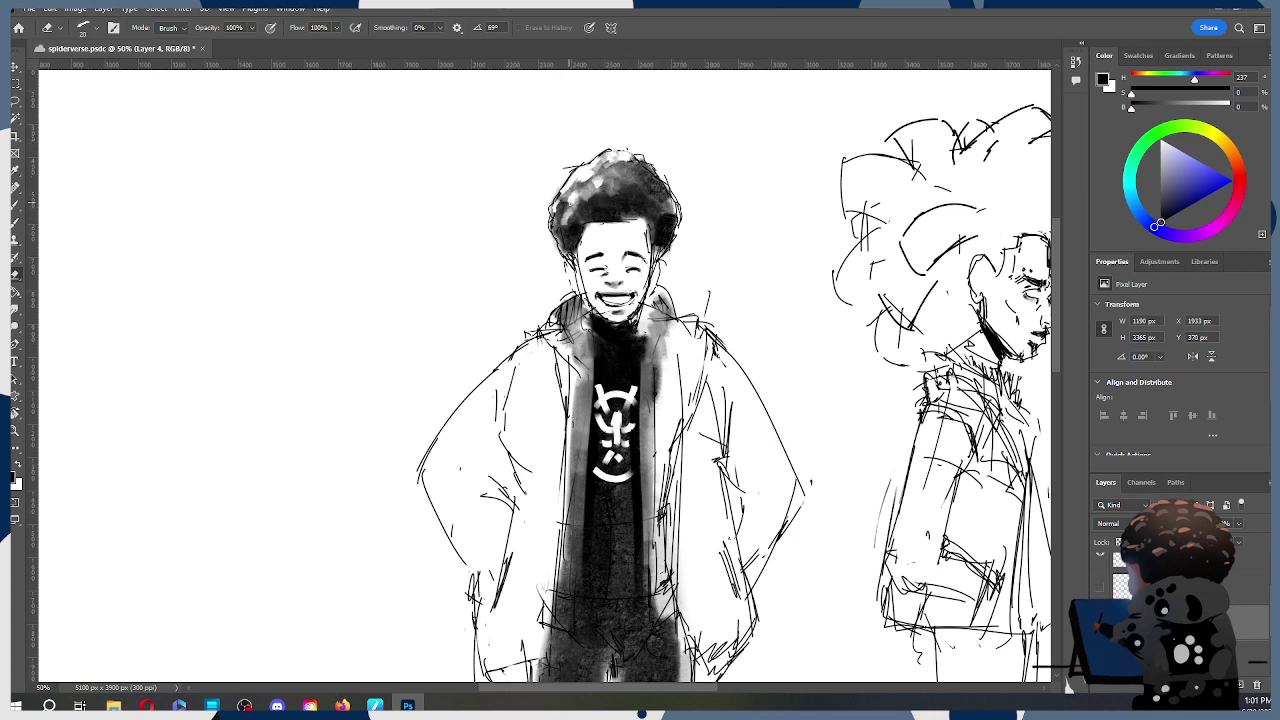
{"action": "key", "text": "bracketleft"}
{"action": "key", "text": "bracketright"}
{"action": "key", "text": "bracketright"}
{"action": "key", "text": "bracketright"}
{"action": "key", "text": "bracketleft"}
{"action": "key", "text": "bracketleft"}
Step: Paint dark touches between the highlights on the left side and crown of the front-view hair, varying the brush size
{"action": "key", "text": "b"}
{"action": "key", "text": "bracketleft"}
{"action": "key", "text": "bracketleft"}
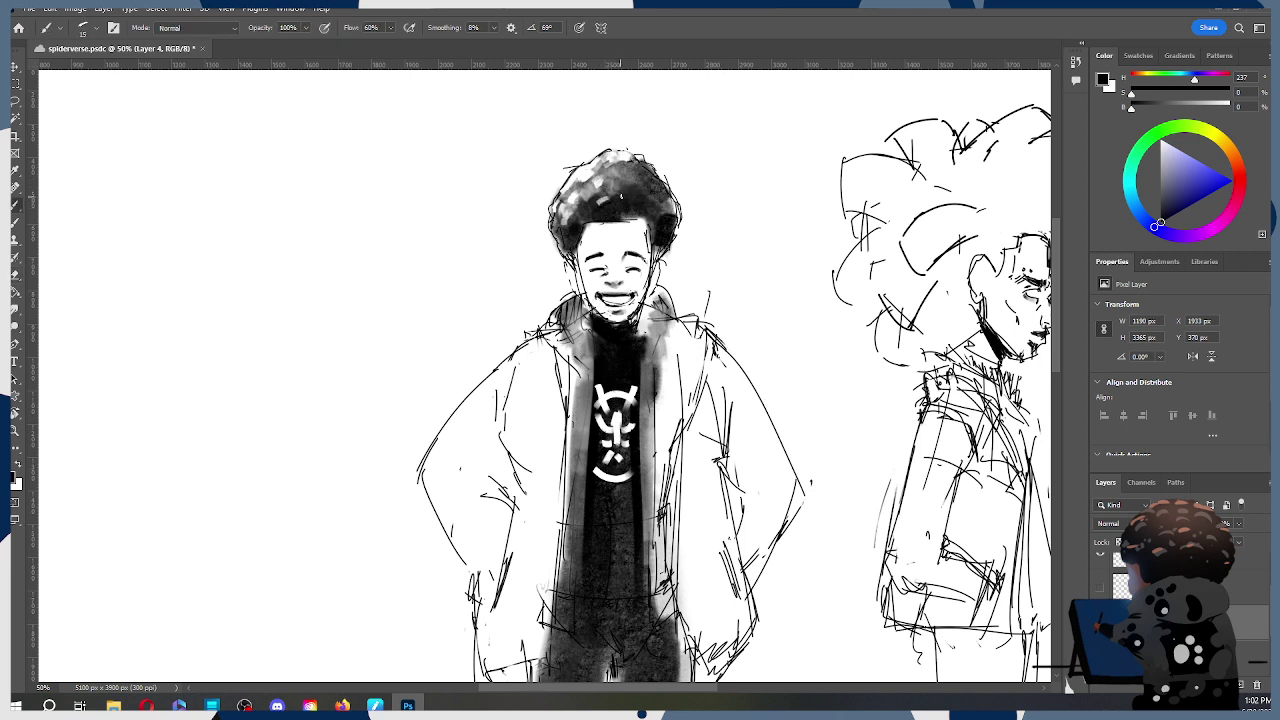
{"action": "left_click_drag", "start_coordinate": [575, 225], "coordinate": [576, 224]}
{"action": "left_click", "coordinate": [599, 173]}
{"action": "key", "text": "bracketright"}
{"action": "key", "text": "bracketright"}
{"action": "key", "text": "bracketright"}
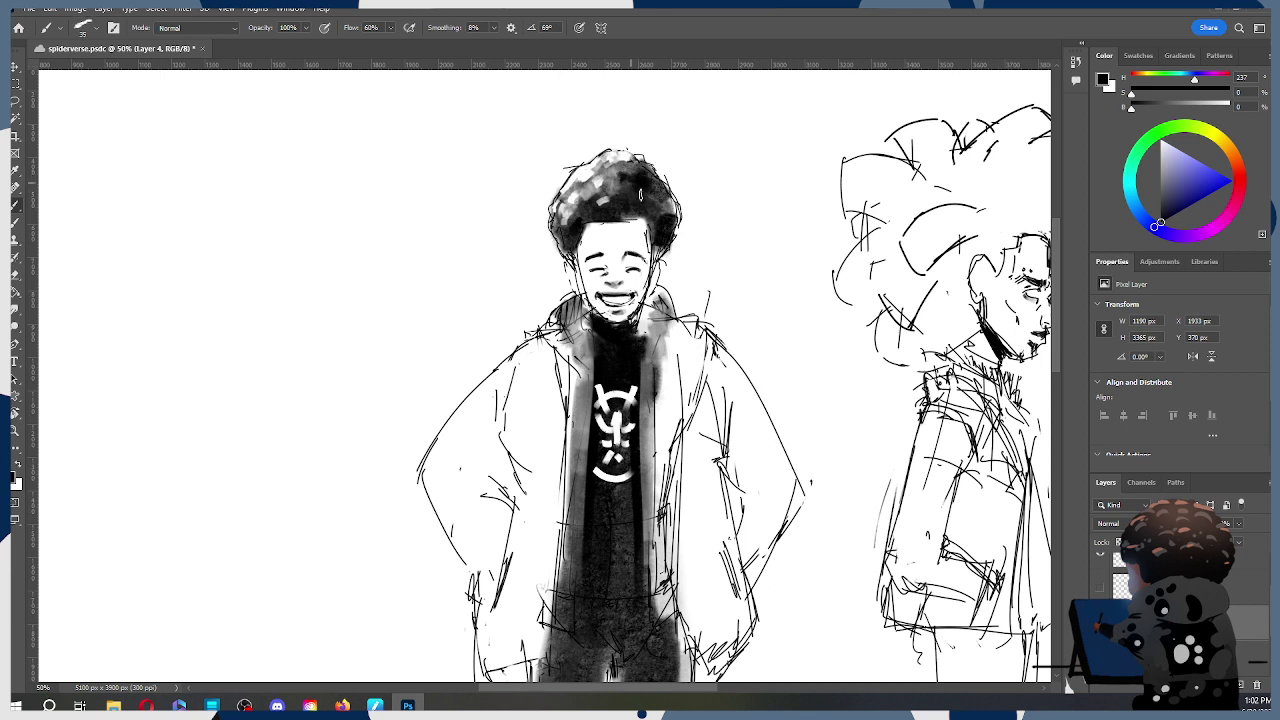
{"action": "mouse_move", "coordinate": [628, 195]}
{"action": "left_mouse_down"}
{"action": "mouse_move", "coordinate": [614, 188]}
{"action": "mouse_move", "coordinate": [632, 156]}
{"action": "left_mouse_up"}
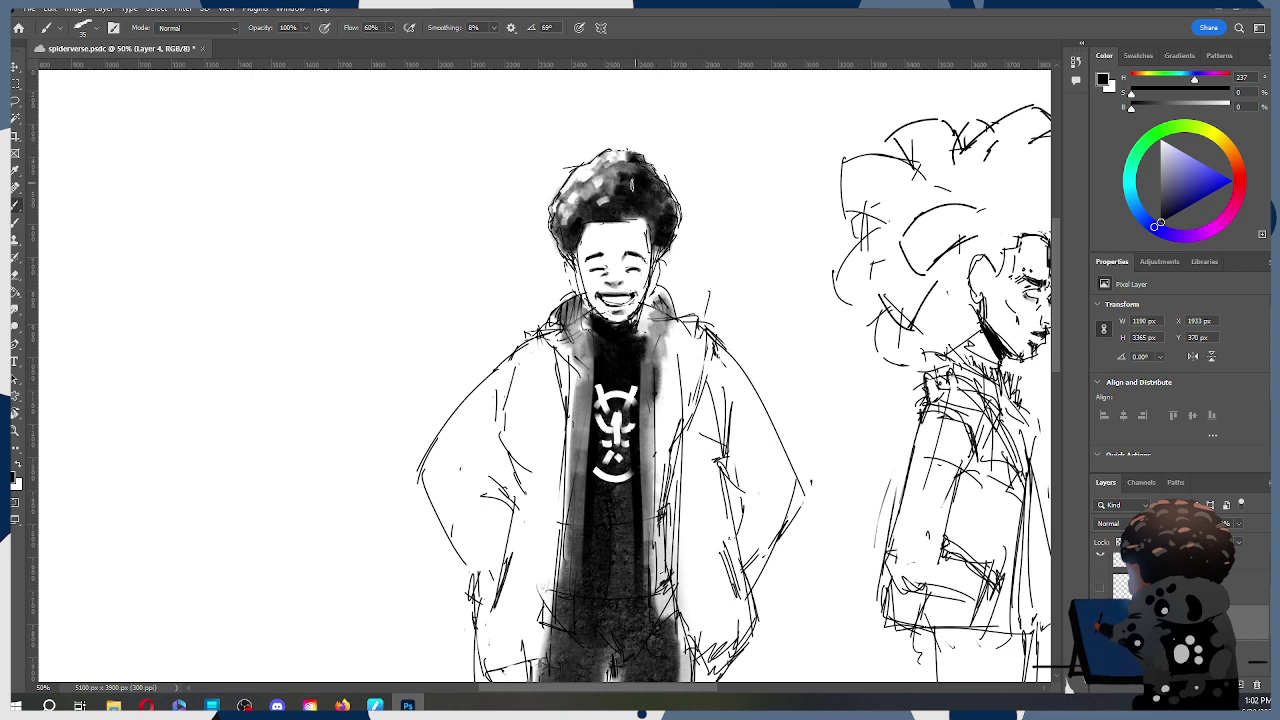
Step: Erase fine highlights along the lower left edge, crown and upper right edge of the front-view hair with a smaller eraser
{"action": "key", "text": "e"}
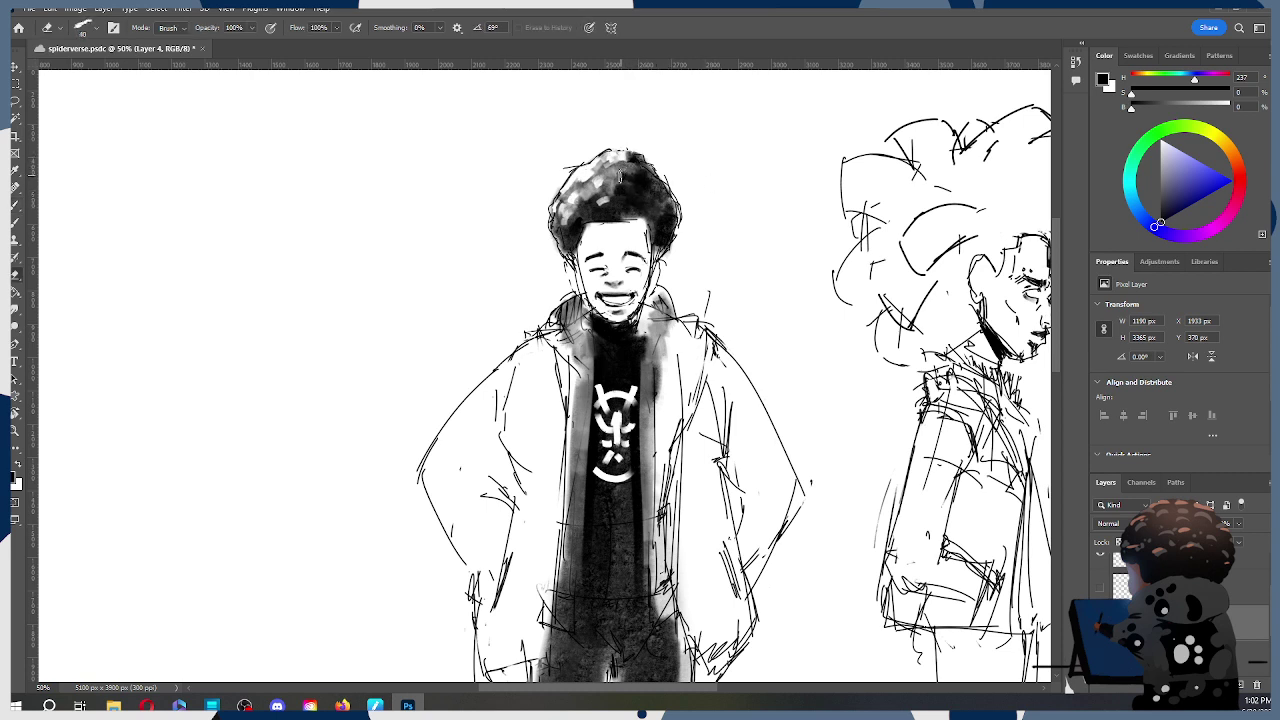
{"action": "key", "text": "bracketleft"}
{"action": "key", "text": "bracketleft"}
{"action": "key", "text": "z"}
{"action": "left_click", "coordinate": [650, 189], "text": "alt"}
{"action": "left_click", "coordinate": [650, 189], "text": "alt"}
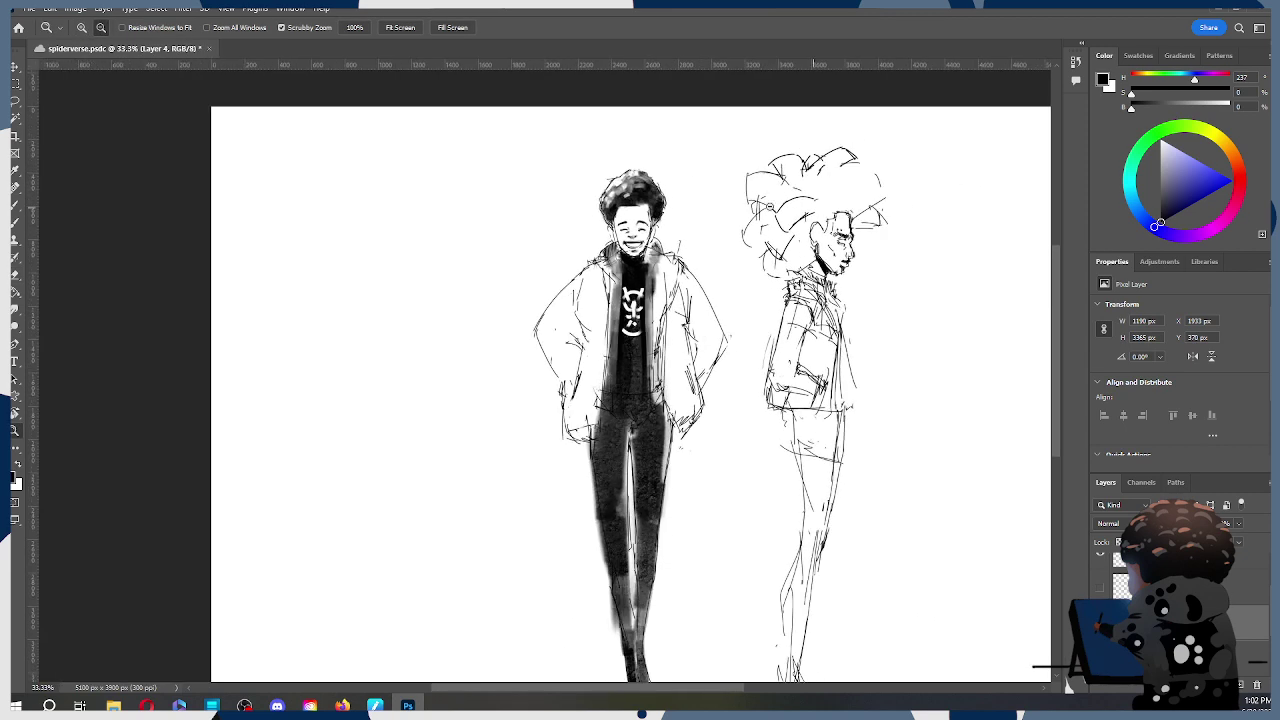
{"action": "left_click", "coordinate": [698, 311], "text": "alt"}
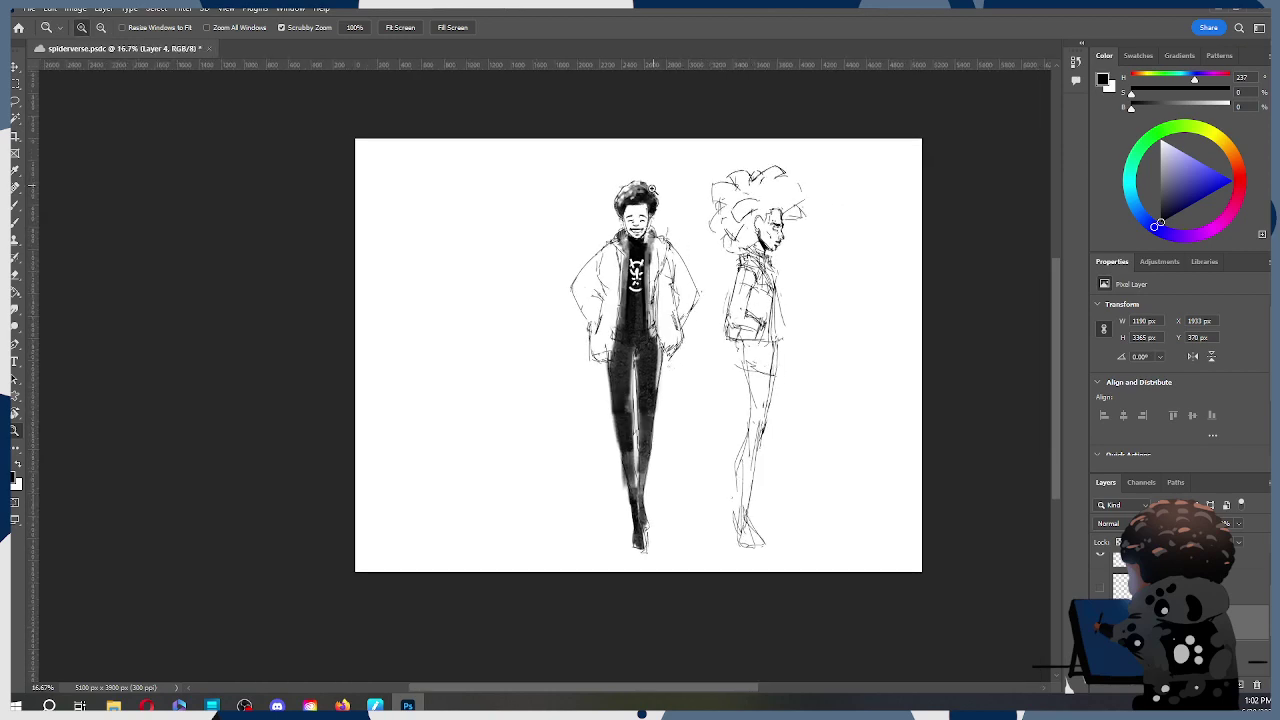
{"action": "left_click", "coordinate": [650, 190]}
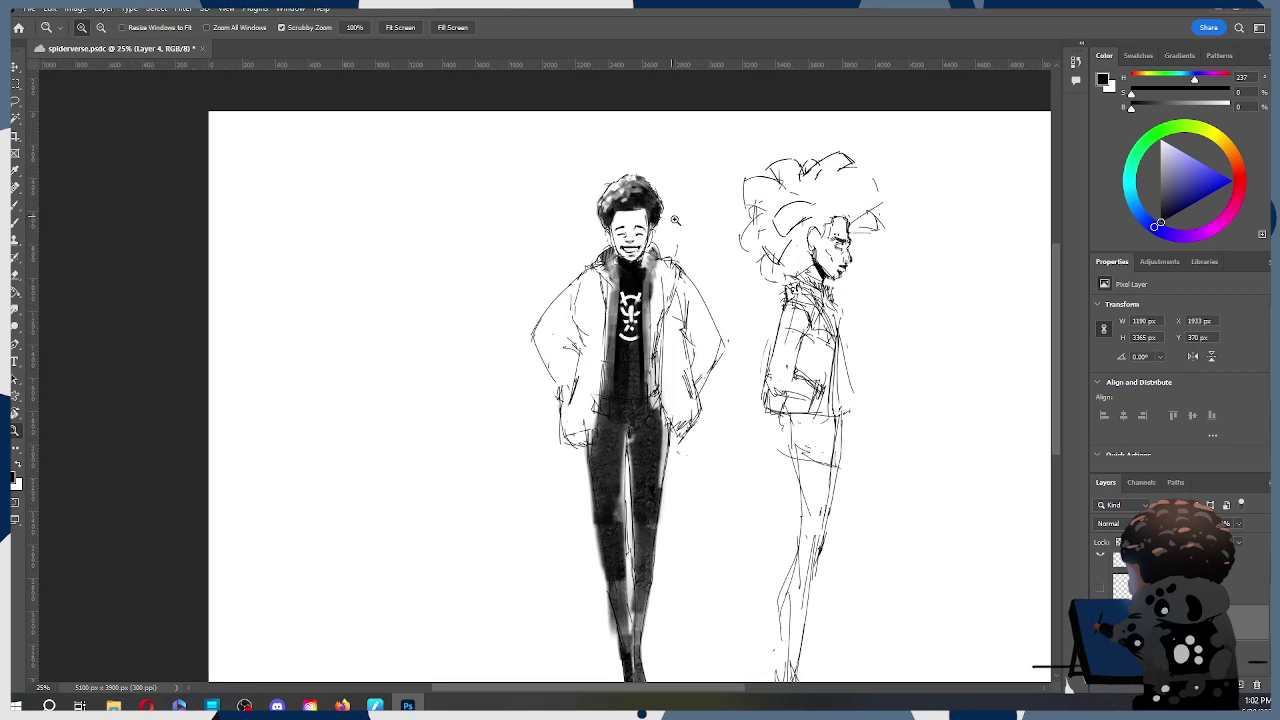
{"action": "left_click", "coordinate": [639, 181]}
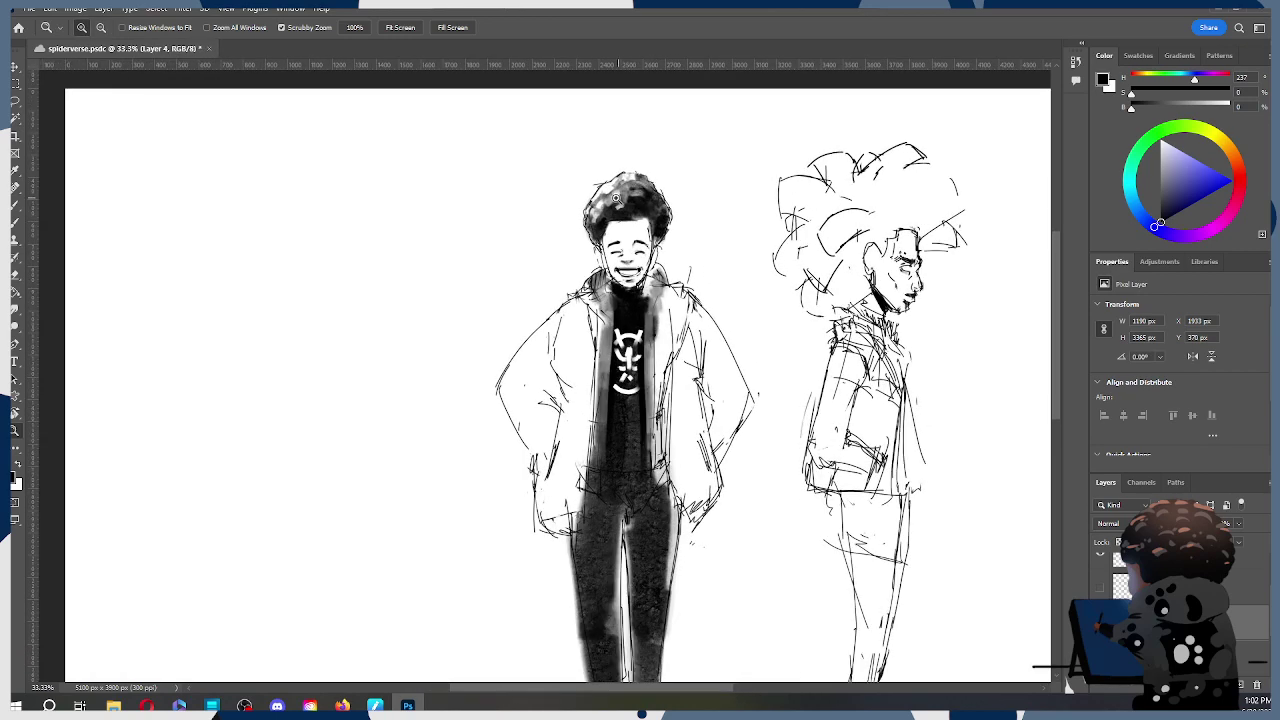
{"action": "left_click", "coordinate": [620, 204]}
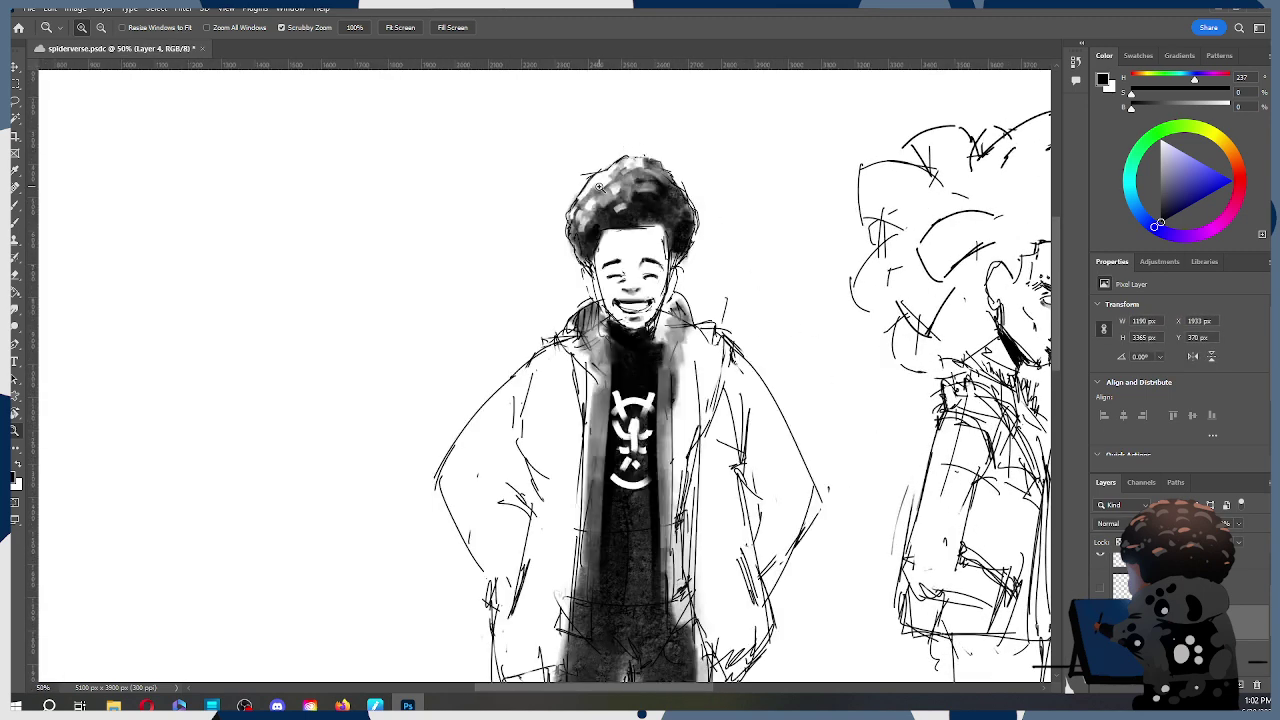
{"action": "key", "text": "e"}
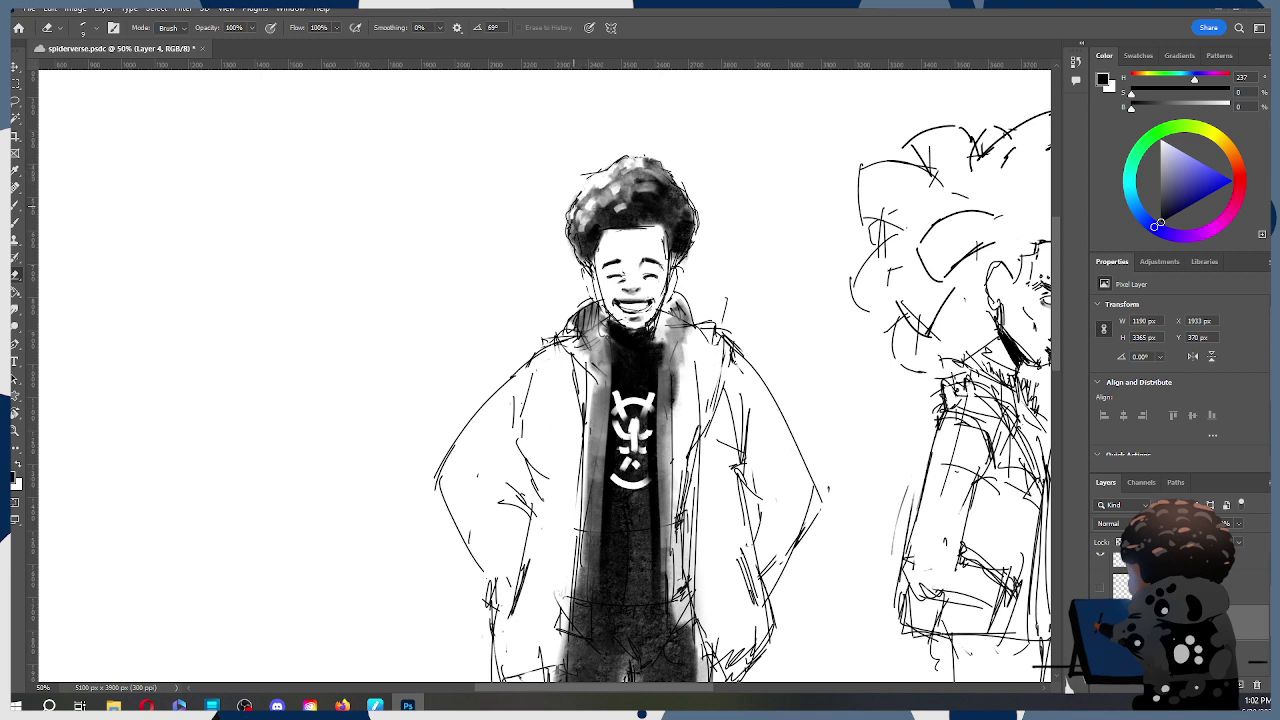
{"action": "left_click_drag", "start_coordinate": [569, 238], "coordinate": [572, 246]}
{"action": "mouse_move", "coordinate": [630, 155]}
{"action": "left_mouse_down"}
{"action": "mouse_move", "coordinate": [618, 159]}
{"action": "mouse_move", "coordinate": [660, 168]}
{"action": "mouse_move", "coordinate": [680, 206]}
{"action": "mouse_move", "coordinate": [682, 191]}
{"action": "left_mouse_up"}
{"action": "left_click_drag", "start_coordinate": [592, 200], "coordinate": [606, 202]}
Step: Brush grey shading down the right side of the front-view face with a reduced brush size
{"action": "key", "text": "z"}
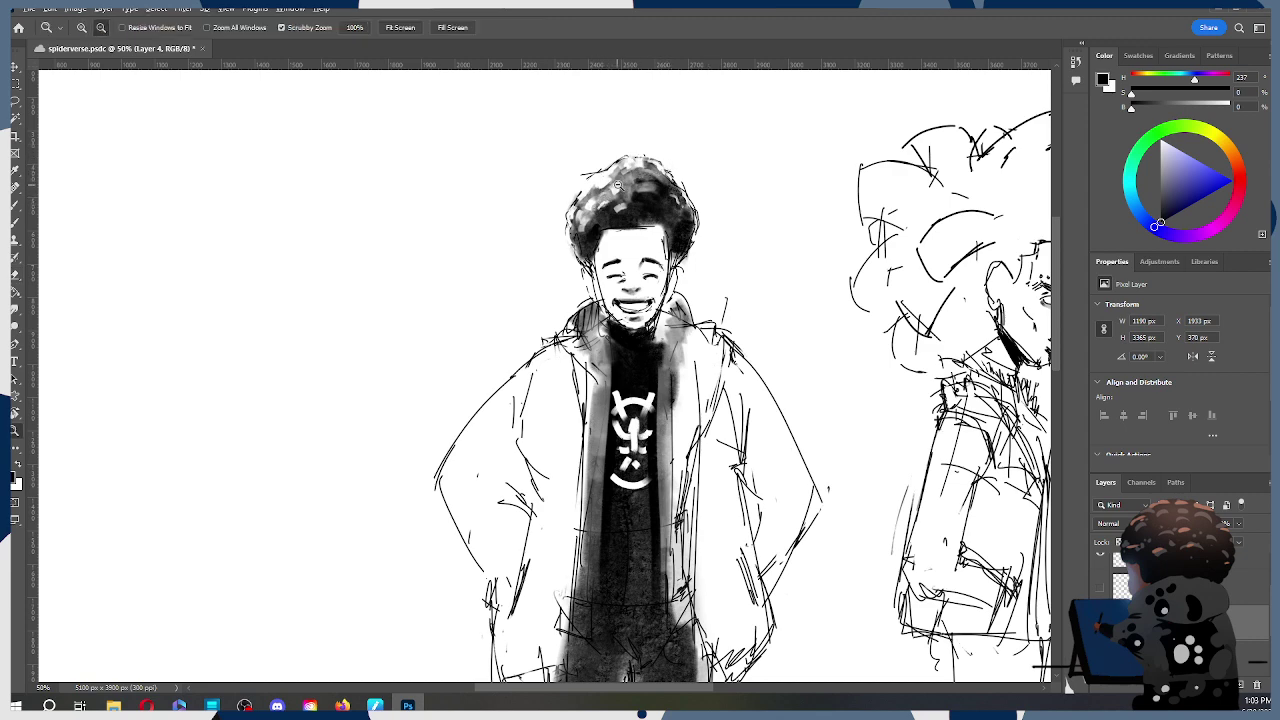
{"action": "left_click", "coordinate": [615, 186], "text": "alt"}
{"action": "left_click", "coordinate": [615, 186], "text": "alt"}
{"action": "left_click_drag", "start_coordinate": [694, 276], "coordinate": [730, 233]}
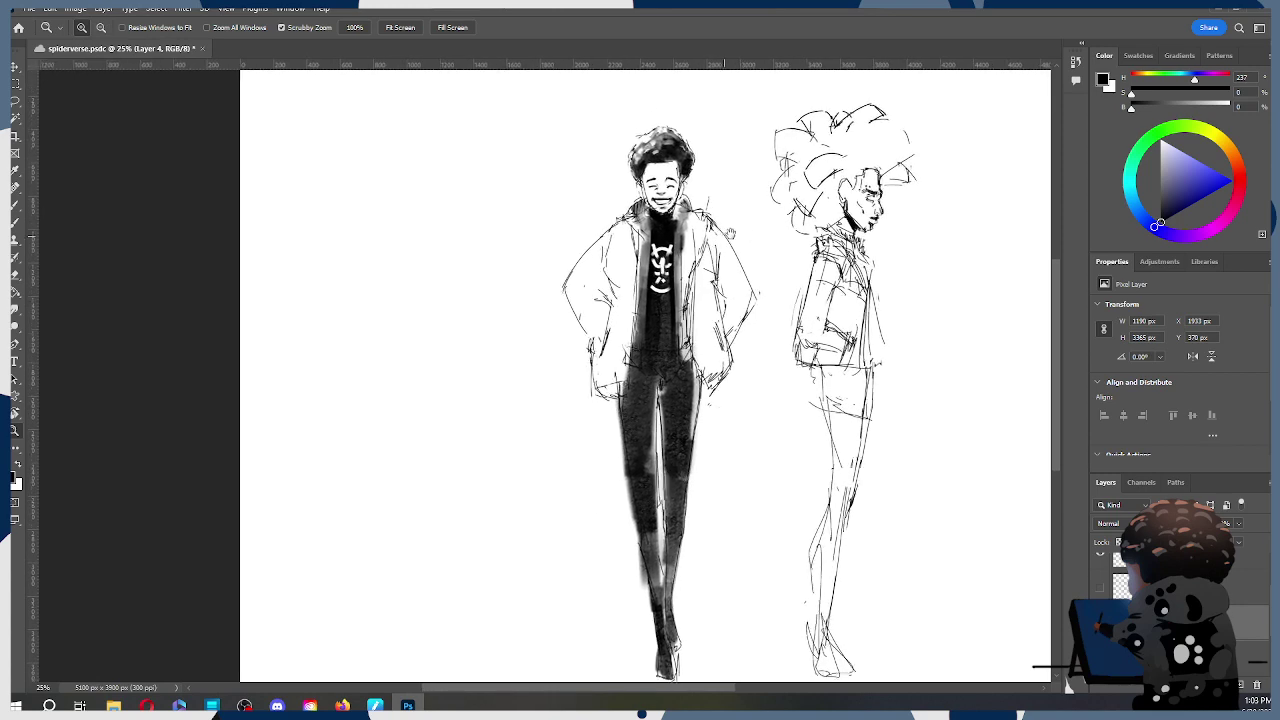
{"action": "left_click", "coordinate": [730, 233], "text": "alt"}
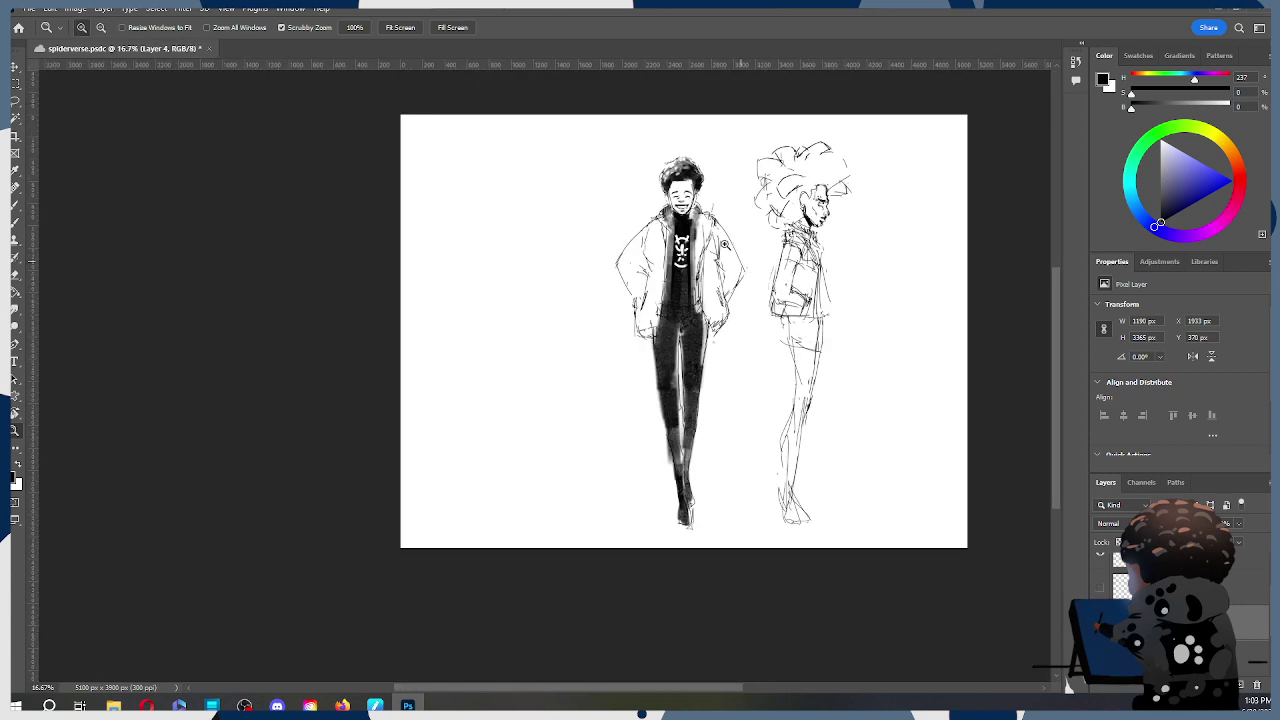
{"action": "left_click", "coordinate": [683, 179]}
{"action": "left_click", "coordinate": [683, 179]}
{"action": "key", "text": "b"}
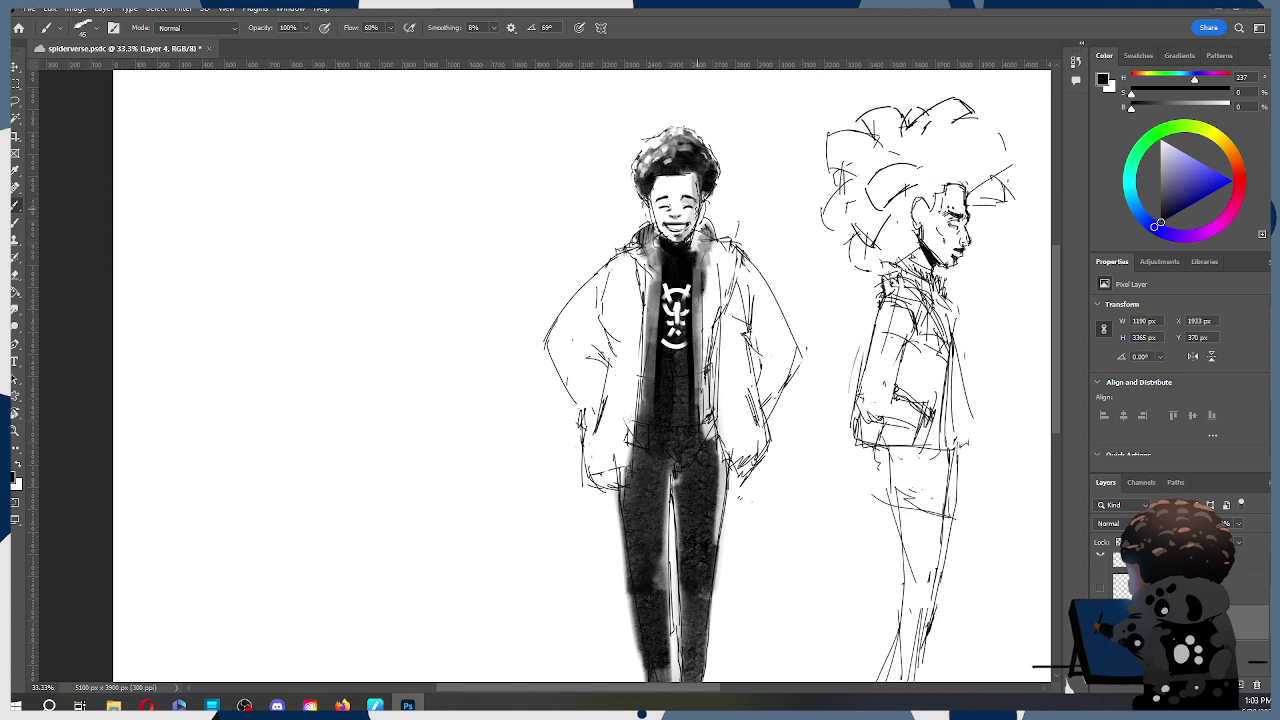
{"action": "key", "text": "["}
{"action": "key", "text": "bracketleft"}
{"action": "left_click_drag", "start_coordinate": [694, 180], "coordinate": [699, 206]}
Step: Try a broader shading stroke on the front-view forehead with a larger brush
{"action": "key", "text": "]"}
{"action": "key", "text": "]"}
{"action": "key", "text": "]"}
{"action": "key", "text": "]"}
{"action": "key", "text": "]"}
{"action": "left_click_drag", "start_coordinate": [684, 178], "coordinate": [683, 190]}
{"action": "key", "text": "ctrl+z"}
{"action": "key", "text": "]"}
{"action": "key", "text": "["}
{"action": "key", "text": "ctrl+z"}
Step: Shade the front-view forehead beneath the hairline, deepen the face's right side, and darken the upper right hair
{"action": "left_click_drag", "start_coordinate": [656, 173], "coordinate": [689, 170]}
{"action": "key", "text": "bracketright"}
{"action": "key", "text": "bracketleft"}
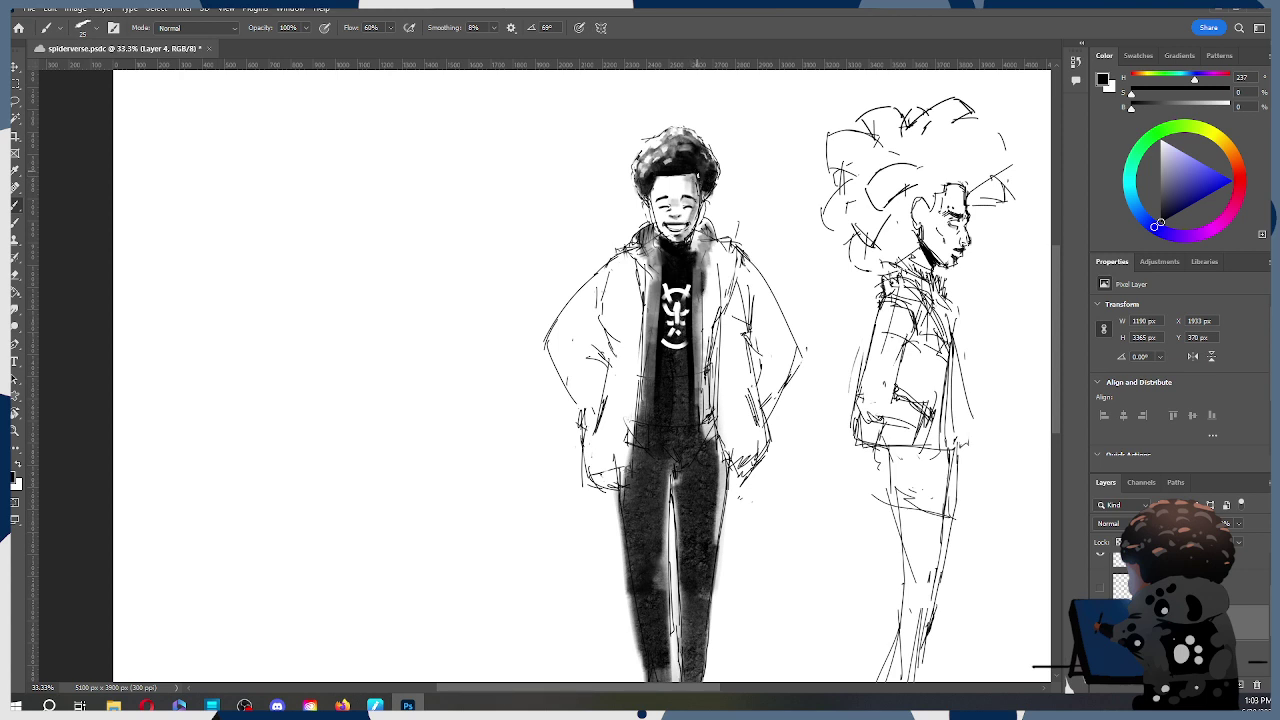
{"action": "left_click_drag", "start_coordinate": [702, 186], "coordinate": [704, 204]}
{"action": "left_click_drag", "start_coordinate": [691, 139], "coordinate": [703, 149]}
{"action": "key", "text": "bracketleft"}
{"action": "key", "text": "bracketleft"}
Step: Erase the dark shading overlapping the left front panel of the front-view jacket down to its hem with a larger eraser
{"action": "key", "text": "z"}
{"action": "left_click", "coordinate": [705, 195], "text": "alt"}
{"action": "left_click", "coordinate": [705, 195], "text": "alt"}
{"action": "left_click_drag", "start_coordinate": [706, 192], "coordinate": [894, 266]}
{"action": "left_click_drag", "start_coordinate": [729, 334], "coordinate": [751, 262]}
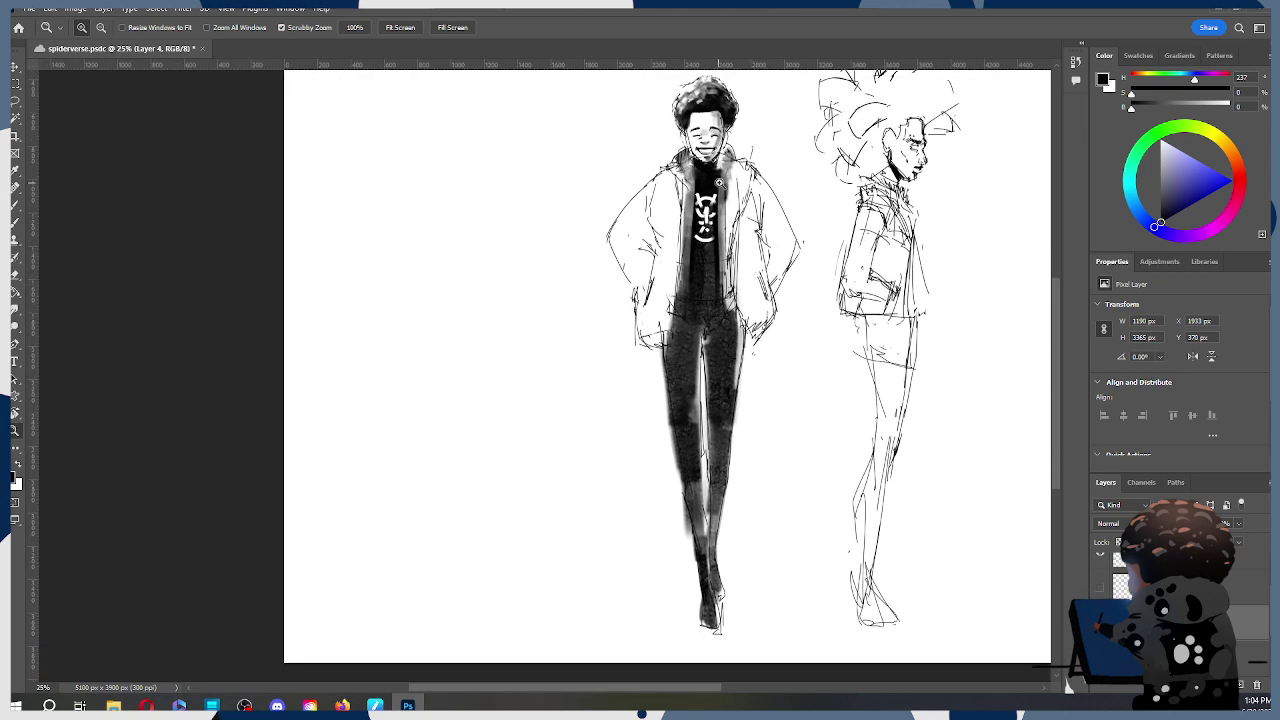
{"action": "key", "text": "e"}
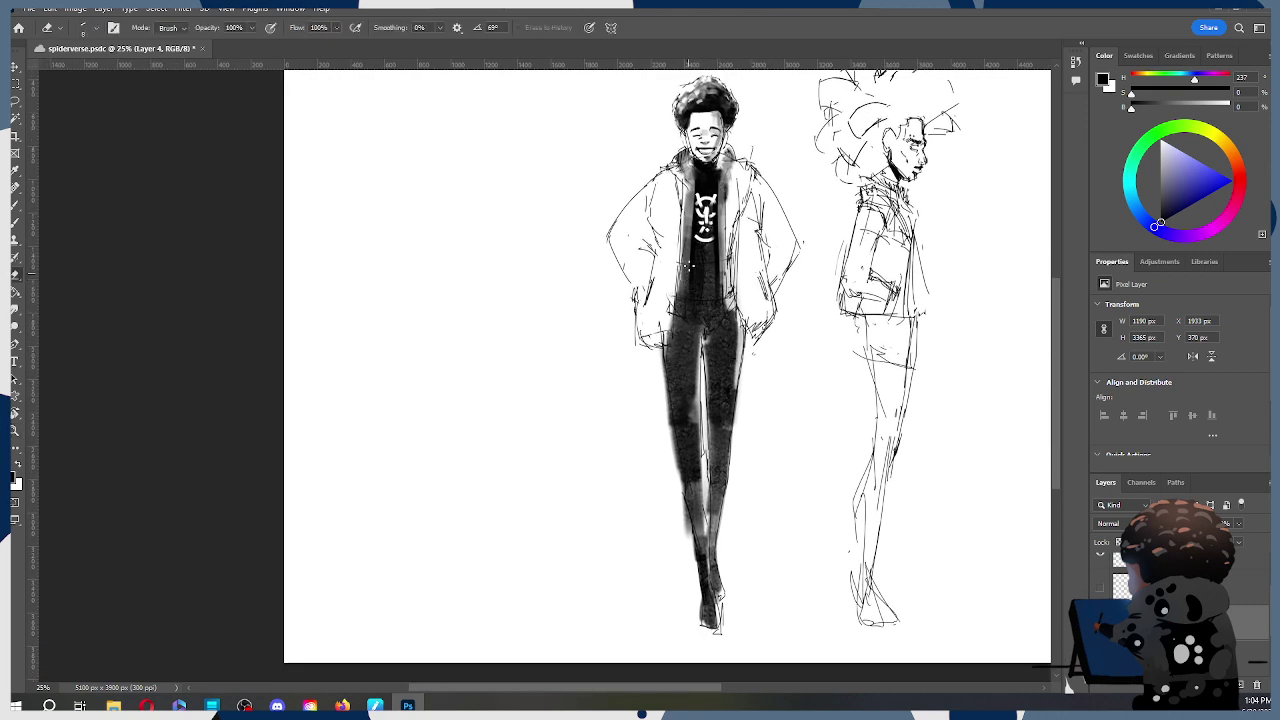
{"action": "key", "text": "bracketright"}
{"action": "key", "text": "bracketright"}
{"action": "key", "text": "bracketright"}
{"action": "key", "text": "bracketright"}
{"action": "left_click_drag", "start_coordinate": [676, 262], "coordinate": [664, 331]}
Step: Brush dark shading along the jacket's lower hem and across the top of the front-view trousers
{"action": "key", "text": "b"}
{"action": "left_click_drag", "start_coordinate": [642, 342], "coordinate": [672, 336]}
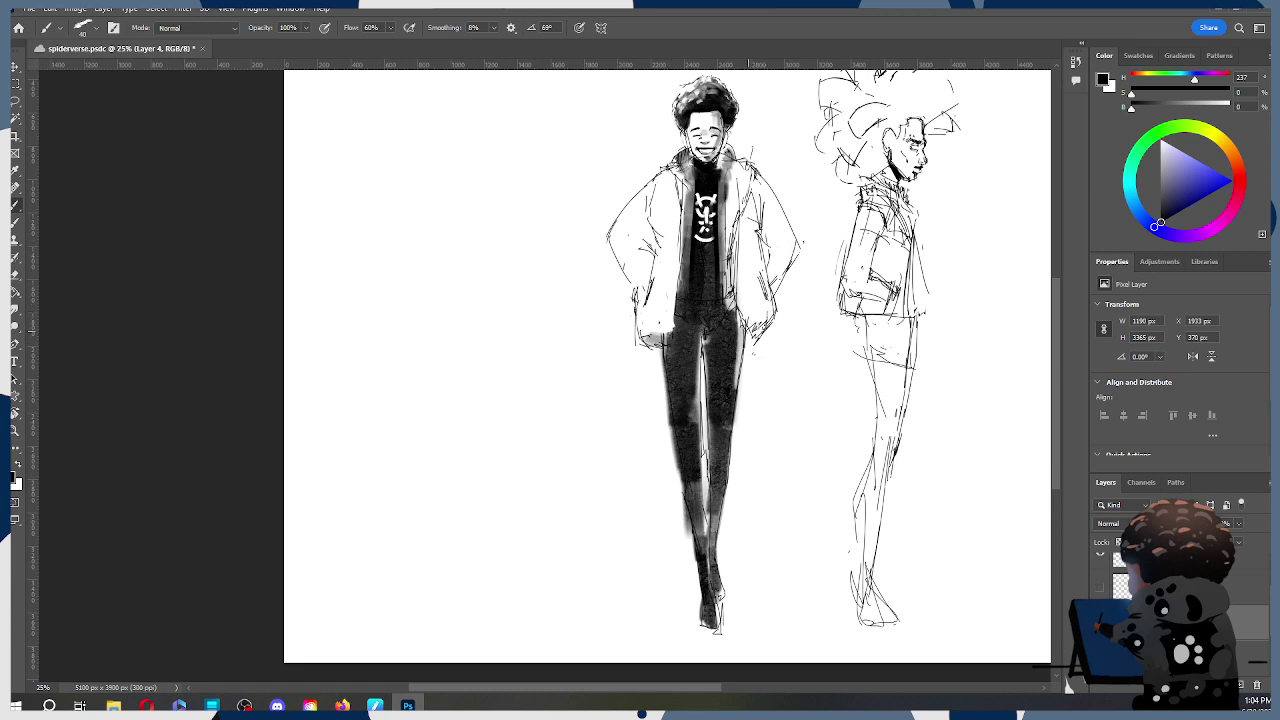
{"action": "key", "text": "ctrl+z"}
{"action": "mouse_move", "coordinate": [668, 335]}
{"action": "left_mouse_down"}
{"action": "mouse_move", "coordinate": [647, 339]}
{"action": "mouse_move", "coordinate": [678, 330]}
{"action": "mouse_move", "coordinate": [672, 316]}
{"action": "mouse_move", "coordinate": [764, 322]}
{"action": "mouse_move", "coordinate": [674, 339]}
{"action": "mouse_move", "coordinate": [740, 334]}
{"action": "left_mouse_up"}
{"action": "key", "text": "e"}
{"action": "key", "text": "b"}
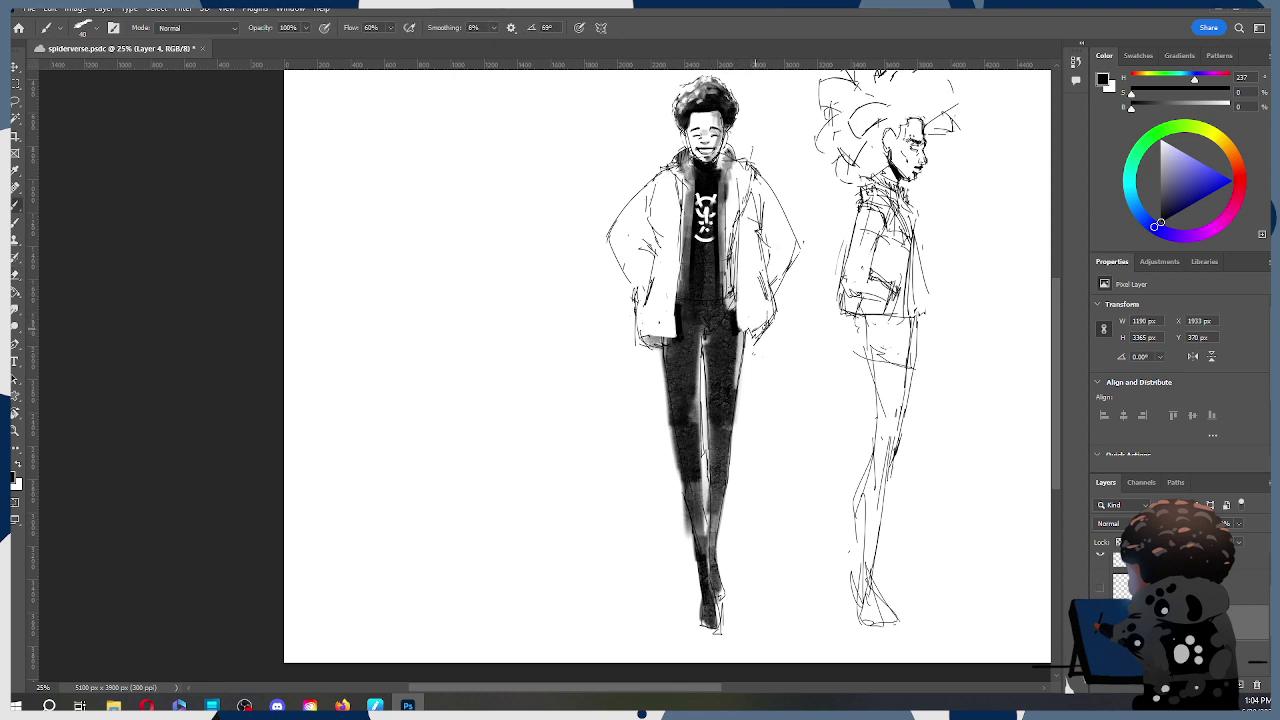
Step: Darken the jacket's lower corners and strengthen the outer edges of the front-view trousers with heavier brush strokes
{"action": "left_click_drag", "start_coordinate": [744, 338], "coordinate": [766, 325]}
{"action": "left_click_drag", "start_coordinate": [772, 312], "coordinate": [750, 333]}
{"action": "mouse_move", "coordinate": [637, 331]}
{"action": "left_mouse_down"}
{"action": "mouse_move", "coordinate": [658, 347]}
{"action": "mouse_move", "coordinate": [637, 330]}
{"action": "mouse_move", "coordinate": [688, 514]}
{"action": "left_mouse_up"}
{"action": "key", "text": "ctrl+z"}
{"action": "key", "text": "["}
{"action": "left_click_drag", "start_coordinate": [745, 330], "coordinate": [734, 426]}
{"action": "key", "text": "bracketright"}
{"action": "key", "text": "bracketright"}
{"action": "key", "text": "bracketright"}
{"action": "key", "text": "bracketright"}
{"action": "left_click_drag", "start_coordinate": [739, 334], "coordinate": [734, 378]}
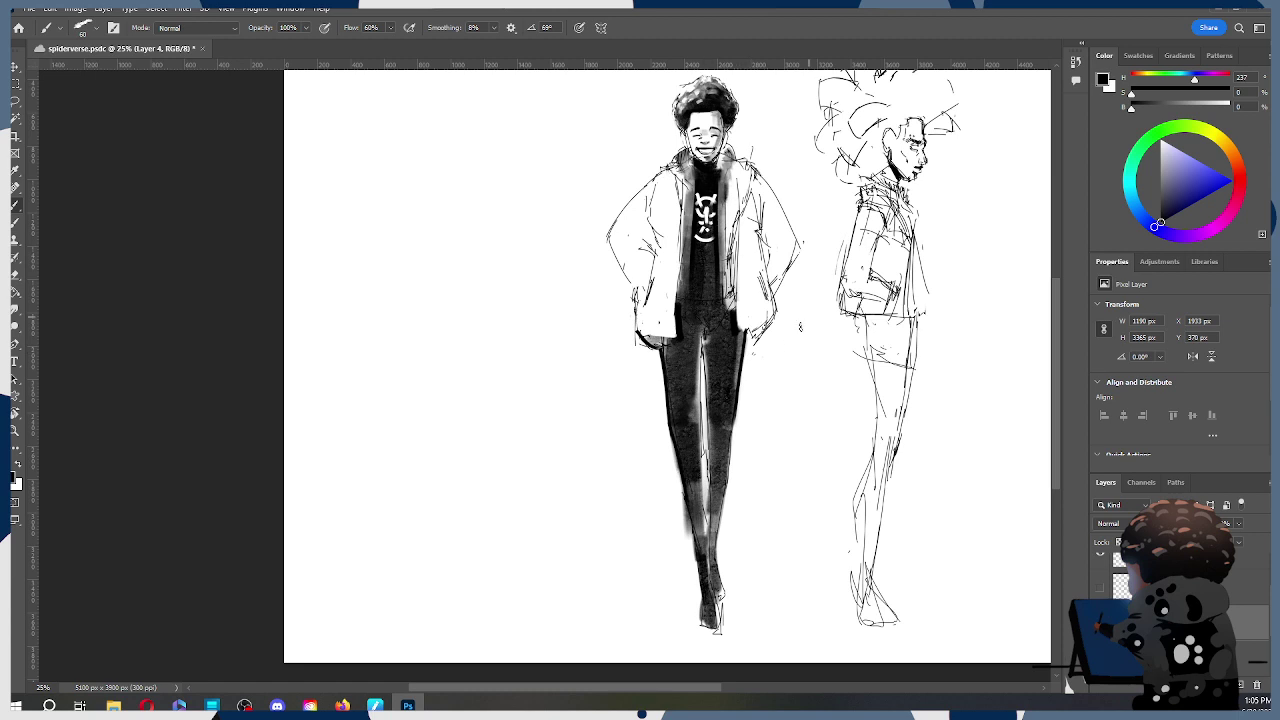
Step: Darken the inside of the front-view left leg down to the calf and erase stray shading beside the calf
{"action": "left_click_drag", "start_coordinate": [697, 336], "coordinate": [700, 438]}
{"action": "key", "text": "ctrl+z"}
{"action": "left_click_drag", "start_coordinate": [697, 328], "coordinate": [698, 556]}
{"action": "key", "text": "e"}
{"action": "left_click_drag", "start_coordinate": [678, 505], "coordinate": [684, 525]}
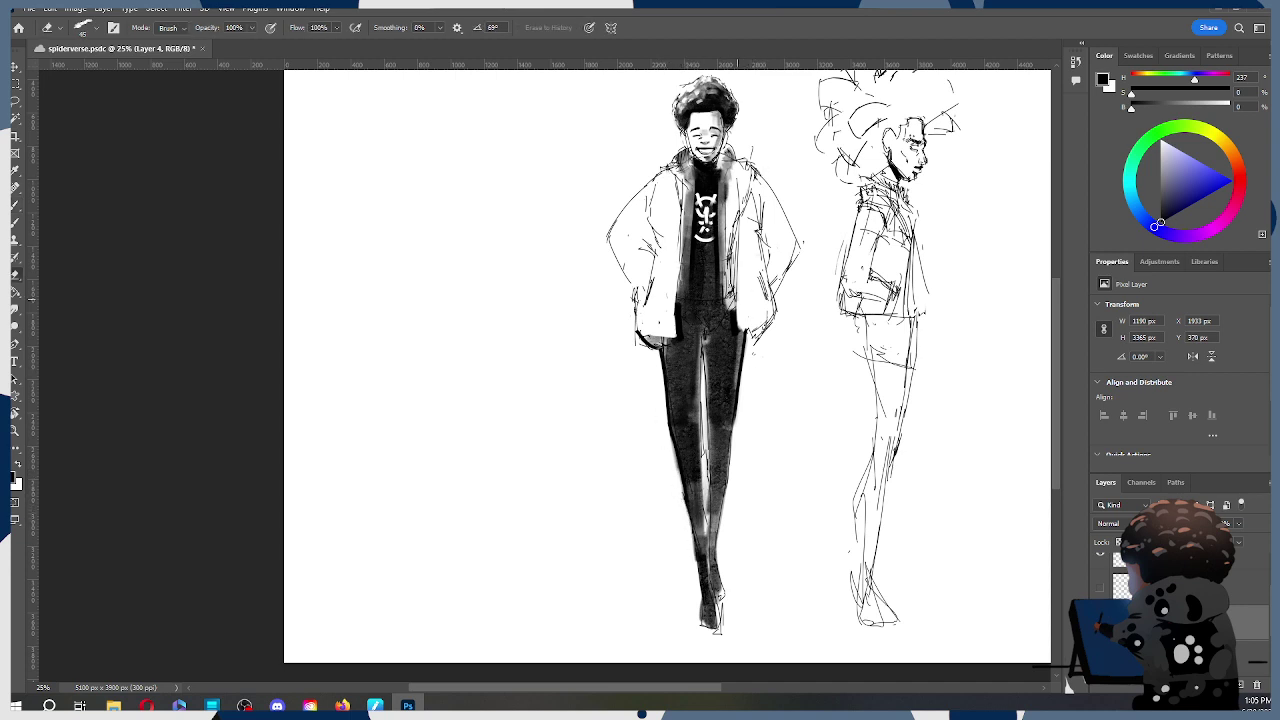
Step: Rework the front-view jacket's left shoulder line and sleeve fold with a much smaller brush, undoing the rejected sleeve strokes
{"action": "key", "text": "b"}
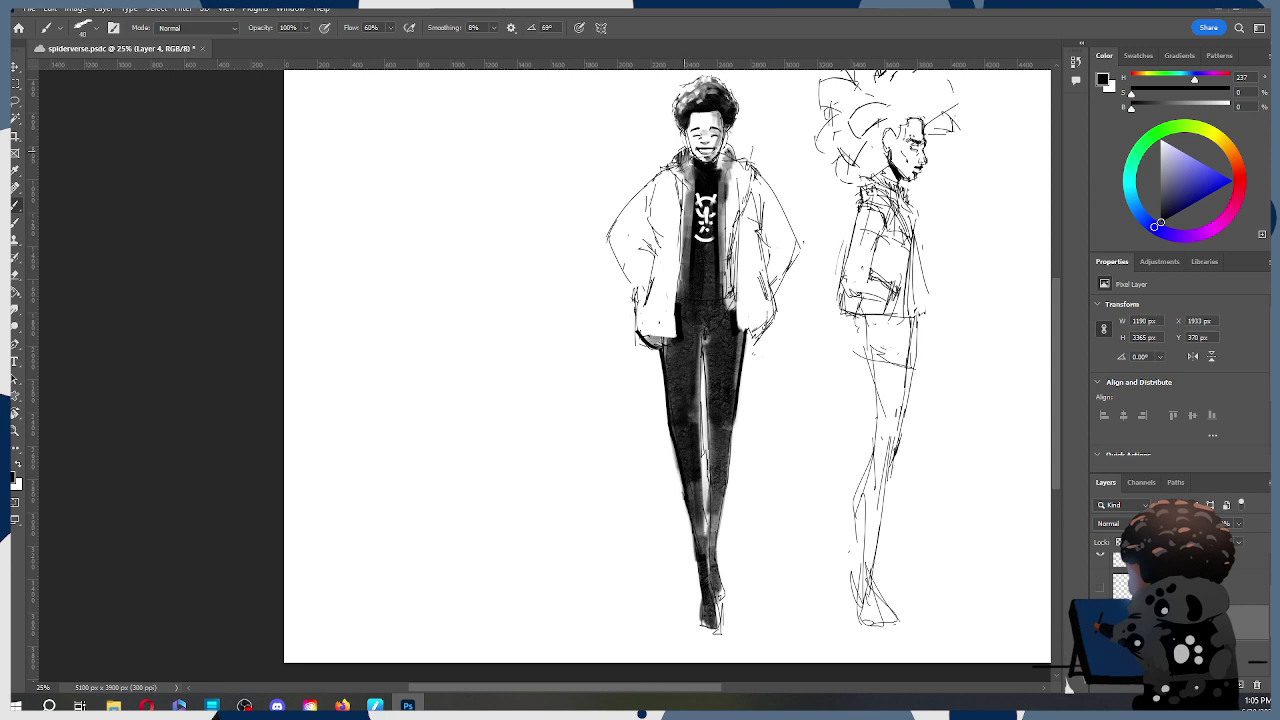
{"action": "key", "text": "bracketleft"}
{"action": "key", "text": "bracketleft"}
{"action": "key", "text": "bracketleft"}
{"action": "key", "text": "bracketleft"}
{"action": "key", "text": "bracketleft"}
{"action": "mouse_move", "coordinate": [666, 172]}
{"action": "left_mouse_down"}
{"action": "mouse_move", "coordinate": [604, 237]}
{"action": "mouse_move", "coordinate": [660, 178]}
{"action": "left_mouse_up"}
{"action": "key", "text": "ctrl+z"}
{"action": "left_click_drag", "start_coordinate": [608, 232], "coordinate": [652, 182]}
{"action": "key", "text": "ctrl+z"}
{"action": "key", "text": "ctrl+z"}
{"action": "mouse_move", "coordinate": [609, 236]}
{"action": "left_mouse_down"}
{"action": "mouse_move", "coordinate": [645, 184]}
{"action": "mouse_move", "coordinate": [668, 167]}
{"action": "mouse_move", "coordinate": [687, 174]}
{"action": "mouse_move", "coordinate": [666, 170]}
{"action": "mouse_move", "coordinate": [673, 162]}
{"action": "mouse_move", "coordinate": [661, 171]}
{"action": "mouse_move", "coordinate": [608, 238]}
{"action": "mouse_move", "coordinate": [633, 293]}
{"action": "left_mouse_up"}
{"action": "key", "text": "ctrl+z"}
{"action": "key", "text": "ctrl+z"}
{"action": "key", "text": "ctrl+z"}
{"action": "key", "text": "ctrl+z"}
{"action": "key", "text": "ctrl+z"}
{"action": "left_click_drag", "start_coordinate": [650, 273], "coordinate": [643, 283]}
Step: Ink a bolder outer contour and inner fold on the left sleeve of the front-view jacket
{"action": "mouse_move", "coordinate": [775, 177]}
{"action": "left_mouse_down"}
{"action": "mouse_move", "coordinate": [717, 243]}
{"action": "mouse_move", "coordinate": [744, 374]}
{"action": "left_mouse_up"}
{"action": "key", "text": "ctrl+z"}
{"action": "key", "text": "ctrl+z"}
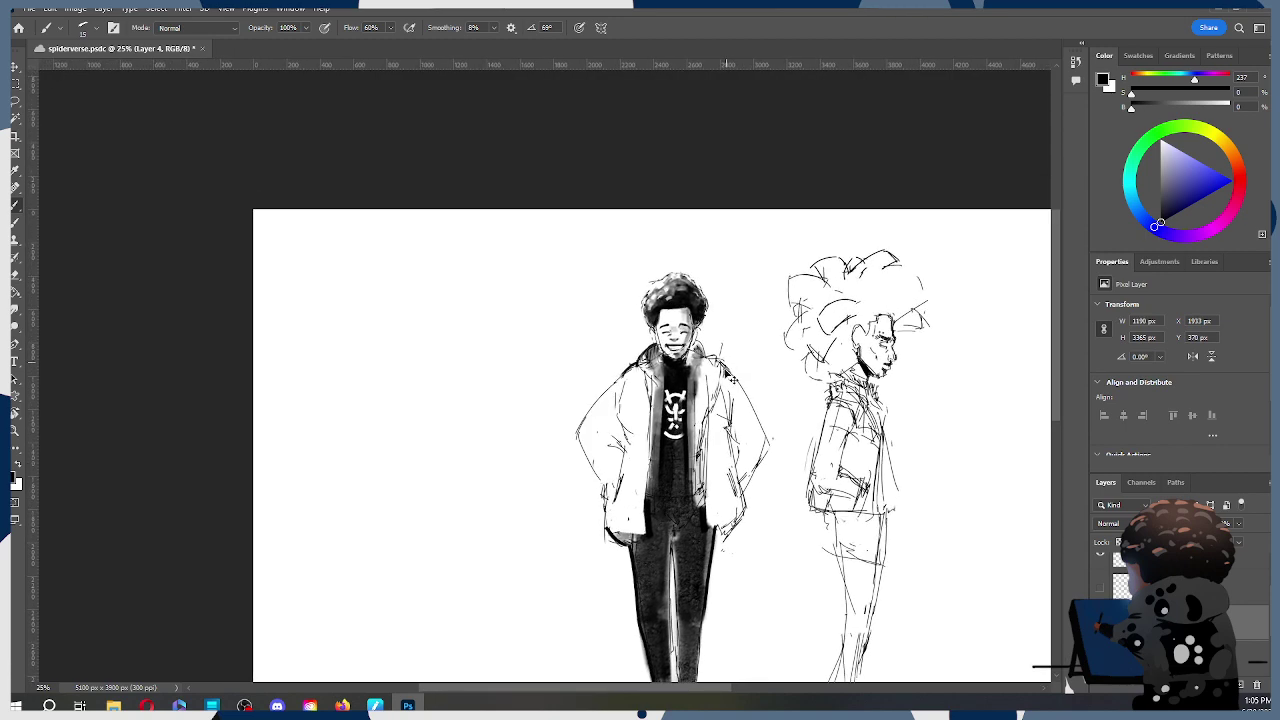
{"action": "left_click_drag", "start_coordinate": [703, 434], "coordinate": [707, 355]}
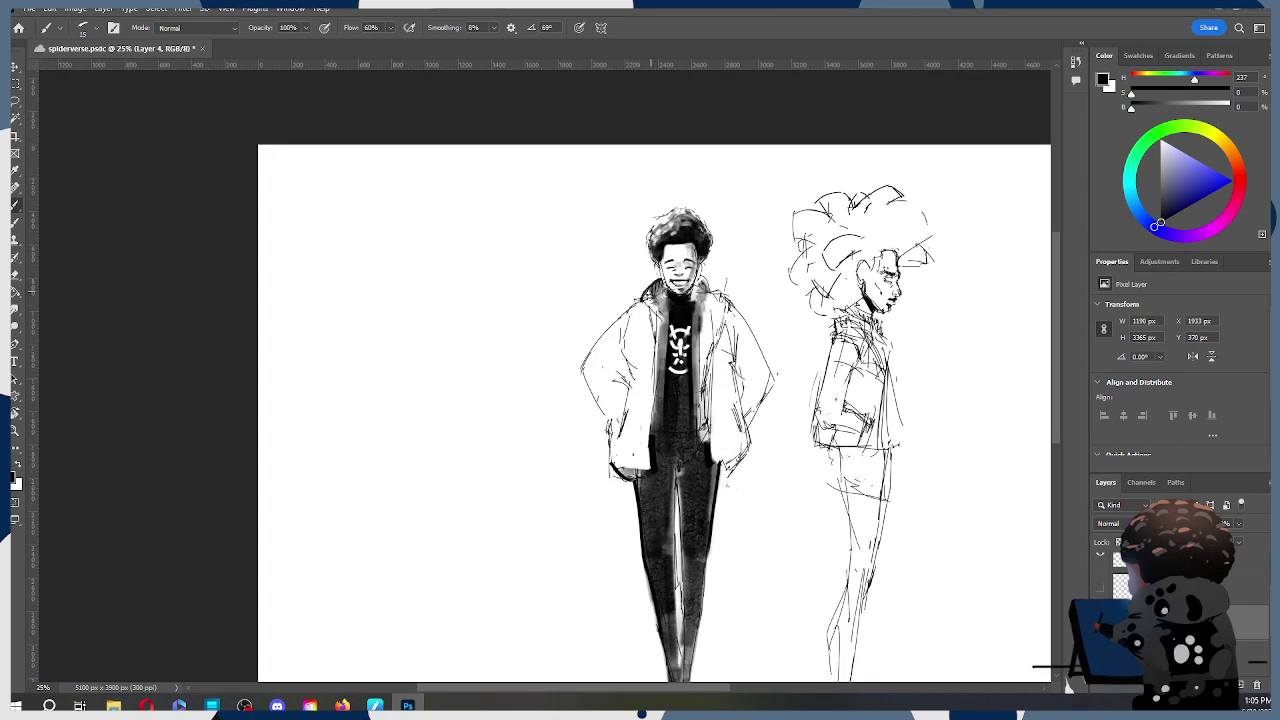
{"action": "mouse_move", "coordinate": [603, 334]}
{"action": "left_mouse_down"}
{"action": "mouse_move", "coordinate": [594, 364]}
{"action": "mouse_move", "coordinate": [610, 460]}
{"action": "mouse_move", "coordinate": [628, 371]}
{"action": "left_mouse_up"}
{"action": "left_click_drag", "start_coordinate": [626, 320], "coordinate": [616, 336]}
{"action": "mouse_move", "coordinate": [780, 371]}
{"action": "left_mouse_down"}
{"action": "mouse_move", "coordinate": [751, 221]}
{"action": "mouse_move", "coordinate": [713, 249]}
{"action": "left_mouse_up"}
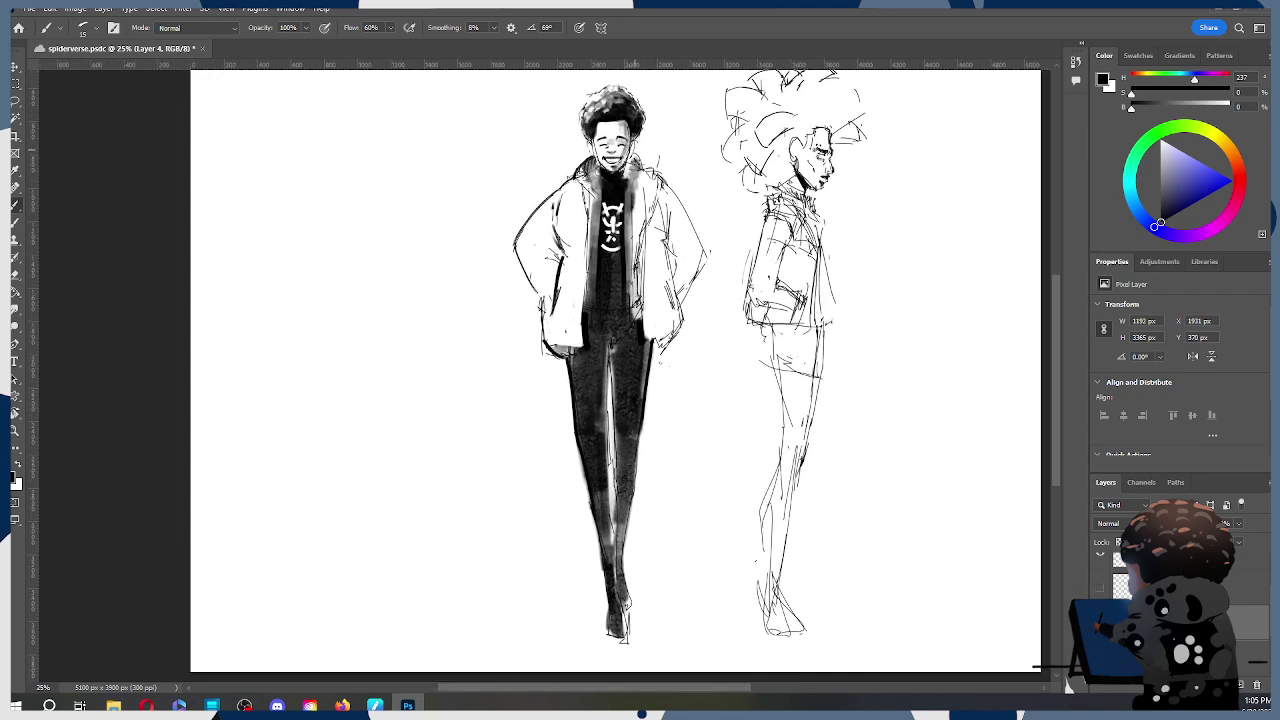
Step: Darken the jacket's left collar and the inner edge of its left opening beside the shirt with a larger brush
{"action": "key", "text": "]"}
{"action": "key", "text": "]"}
{"action": "key", "text": "]"}
{"action": "left_click_drag", "start_coordinate": [581, 168], "coordinate": [592, 190]}
{"action": "mouse_move", "coordinate": [578, 170]}
{"action": "left_mouse_down"}
{"action": "mouse_move", "coordinate": [594, 194]}
{"action": "mouse_move", "coordinate": [587, 308]}
{"action": "left_mouse_up"}
{"action": "key", "text": "ctrl+z"}
{"action": "key", "text": "["}
{"action": "left_click_drag", "start_coordinate": [592, 196], "coordinate": [586, 305]}
{"action": "left_click_drag", "start_coordinate": [599, 195], "coordinate": [597, 312]}
Step: Redo the dark strokes along both sides of the black shirt inside the jacket opening, undoing the rejected ones
{"action": "left_click_drag", "start_coordinate": [623, 200], "coordinate": [628, 306]}
{"action": "key", "text": "ctrl+z"}
{"action": "left_click_drag", "start_coordinate": [597, 167], "coordinate": [595, 191]}
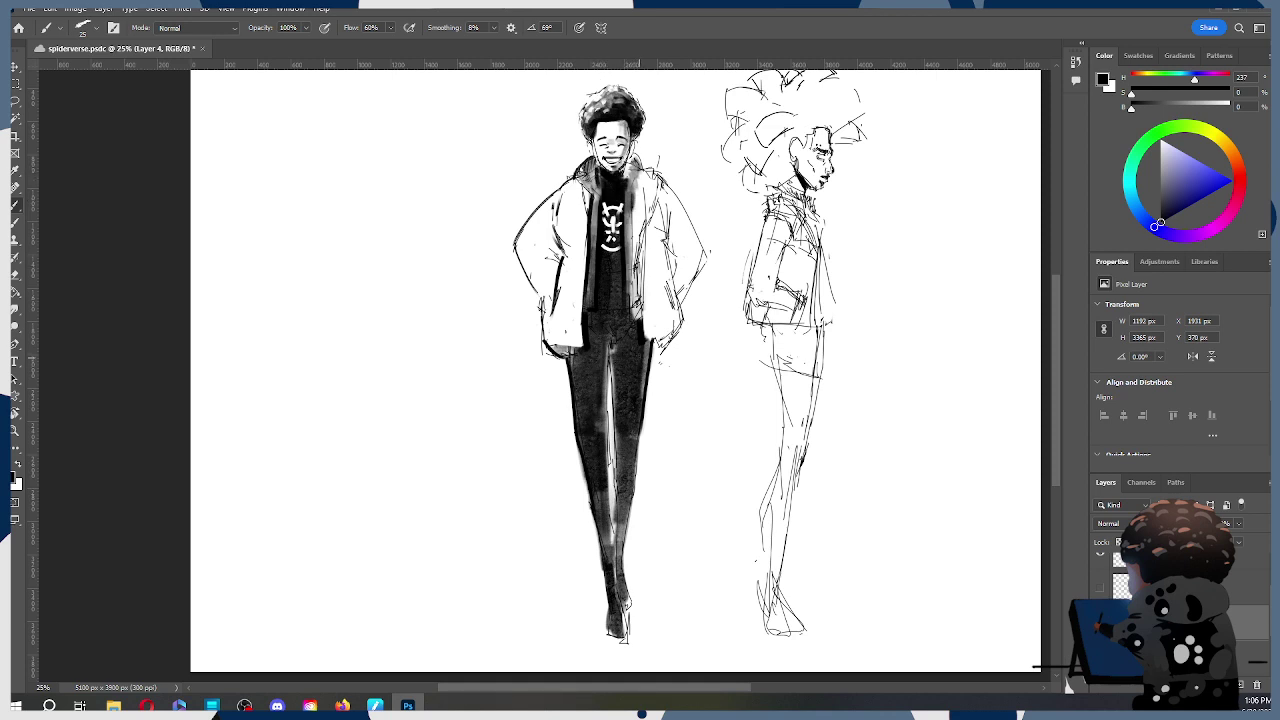
{"action": "key", "text": "ctrl+z"}
{"action": "key", "text": "ctrl+z"}
{"action": "left_click_drag", "start_coordinate": [599, 197], "coordinate": [595, 285]}
{"action": "key", "text": "ctrl+z"}
{"action": "left_click_drag", "start_coordinate": [599, 195], "coordinate": [593, 295]}
{"action": "key", "text": "ctrl+z"}
{"action": "left_click_drag", "start_coordinate": [598, 231], "coordinate": [593, 289]}
{"action": "left_click_drag", "start_coordinate": [628, 262], "coordinate": [628, 314]}
Step: Try soft grey shading on the left sleeve of the front-view jacket with a large brush
{"action": "key", "text": "z"}
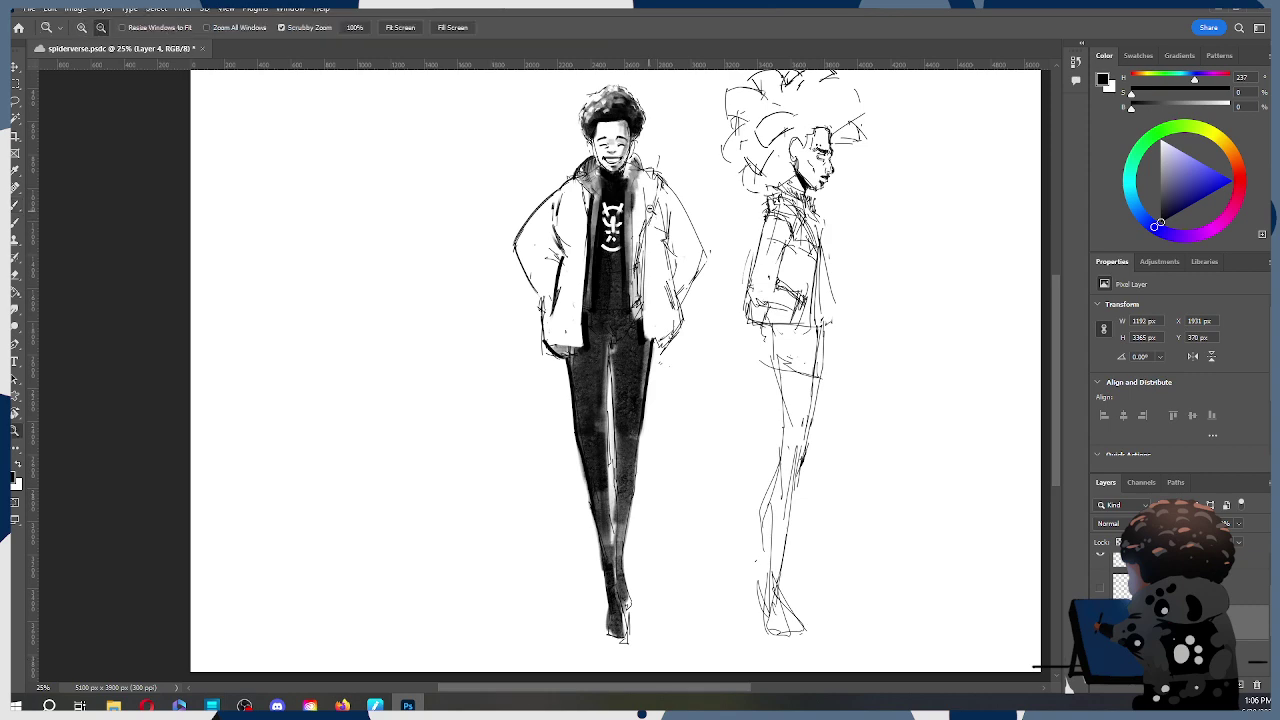
{"action": "left_click", "coordinate": [652, 208], "text": "alt"}
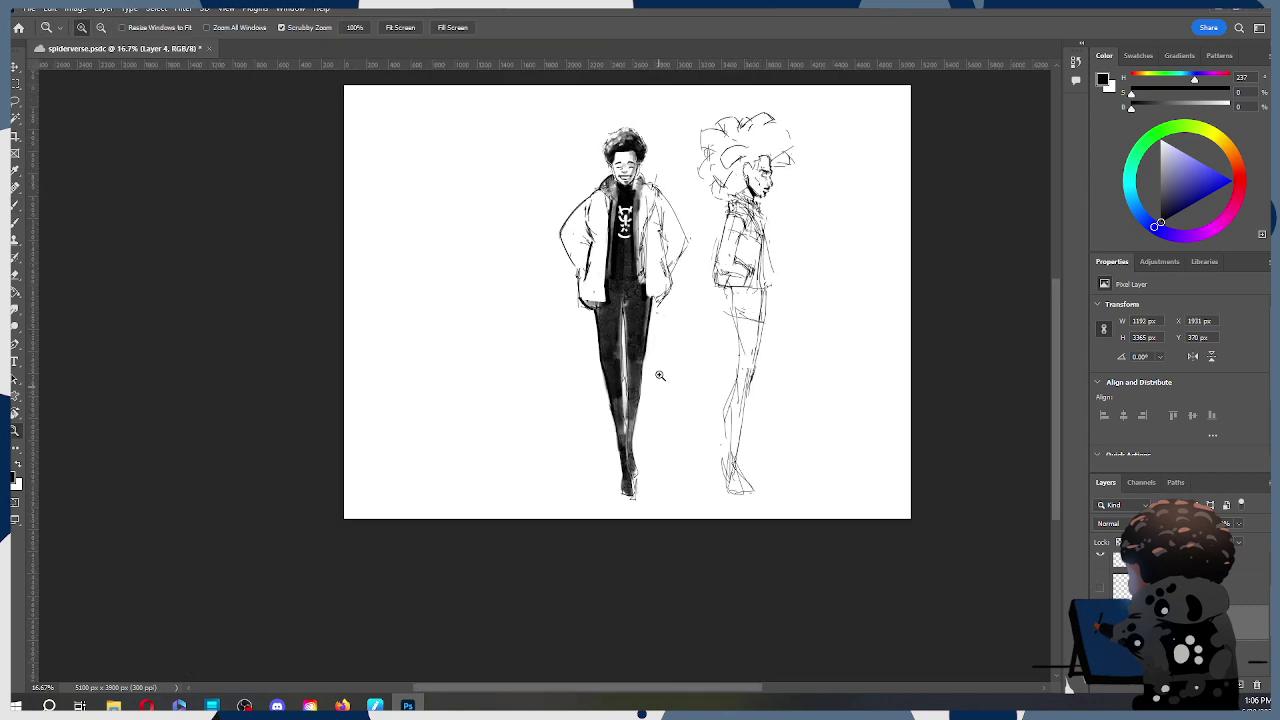
{"action": "left_click", "coordinate": [660, 332]}
{"action": "left_click_drag", "start_coordinate": [652, 327], "coordinate": [648, 405]}
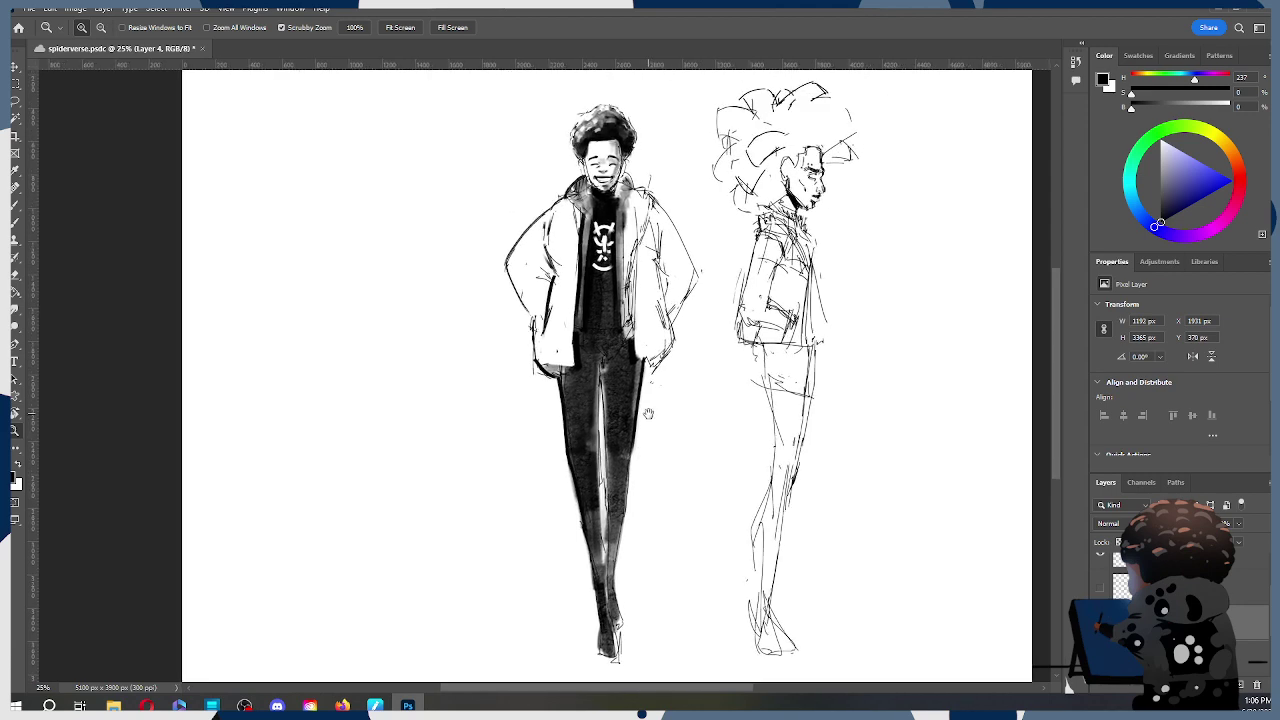
{"action": "key", "text": "b"}
{"action": "key", "text": "]"}
{"action": "key", "text": "]"}
{"action": "key", "text": "]"}
{"action": "mouse_move", "coordinate": [547, 242]}
{"action": "left_mouse_down"}
{"action": "mouse_move", "coordinate": [540, 255]}
{"action": "mouse_move", "coordinate": [545, 228]}
{"action": "mouse_move", "coordinate": [540, 264]}
{"action": "left_mouse_up"}
{"action": "key", "text": "ctrl+z"}
{"action": "key", "text": "ctrl+z"}
{"action": "key", "text": "ctrl+z"}
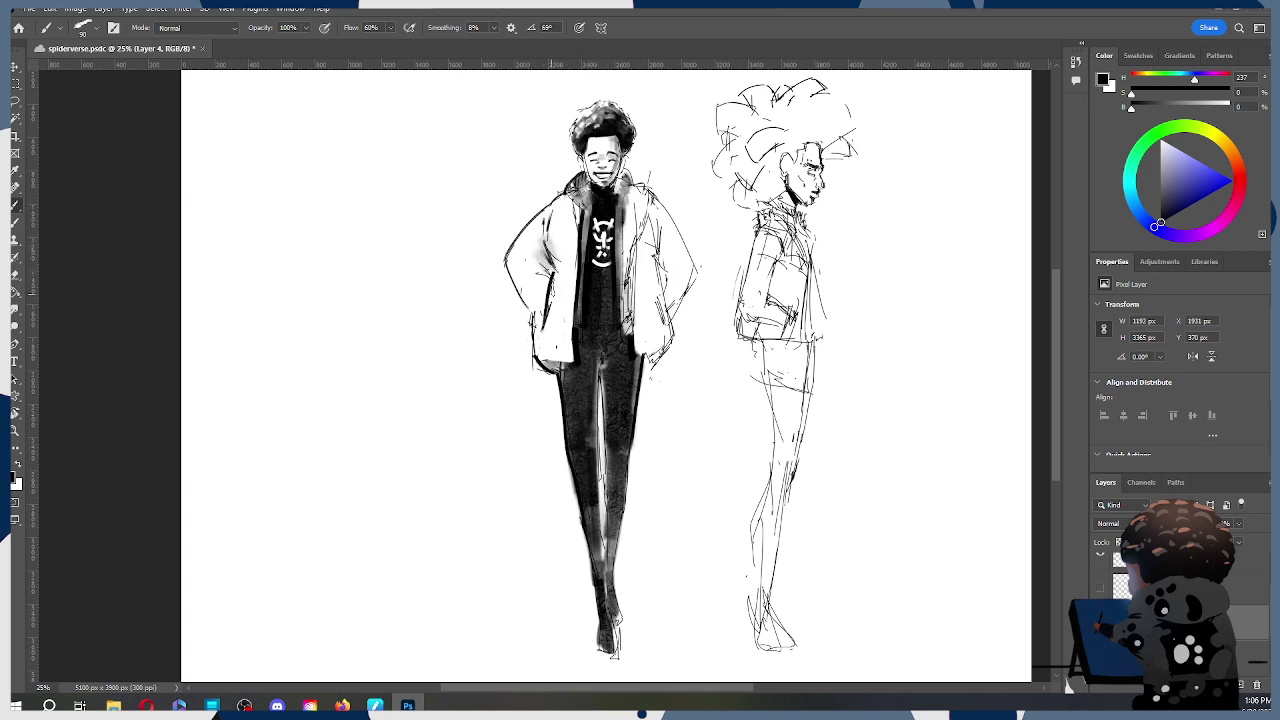
{"action": "left_click_drag", "start_coordinate": [548, 262], "coordinate": [538, 276]}
{"action": "left_click_drag", "start_coordinate": [555, 207], "coordinate": [548, 250]}
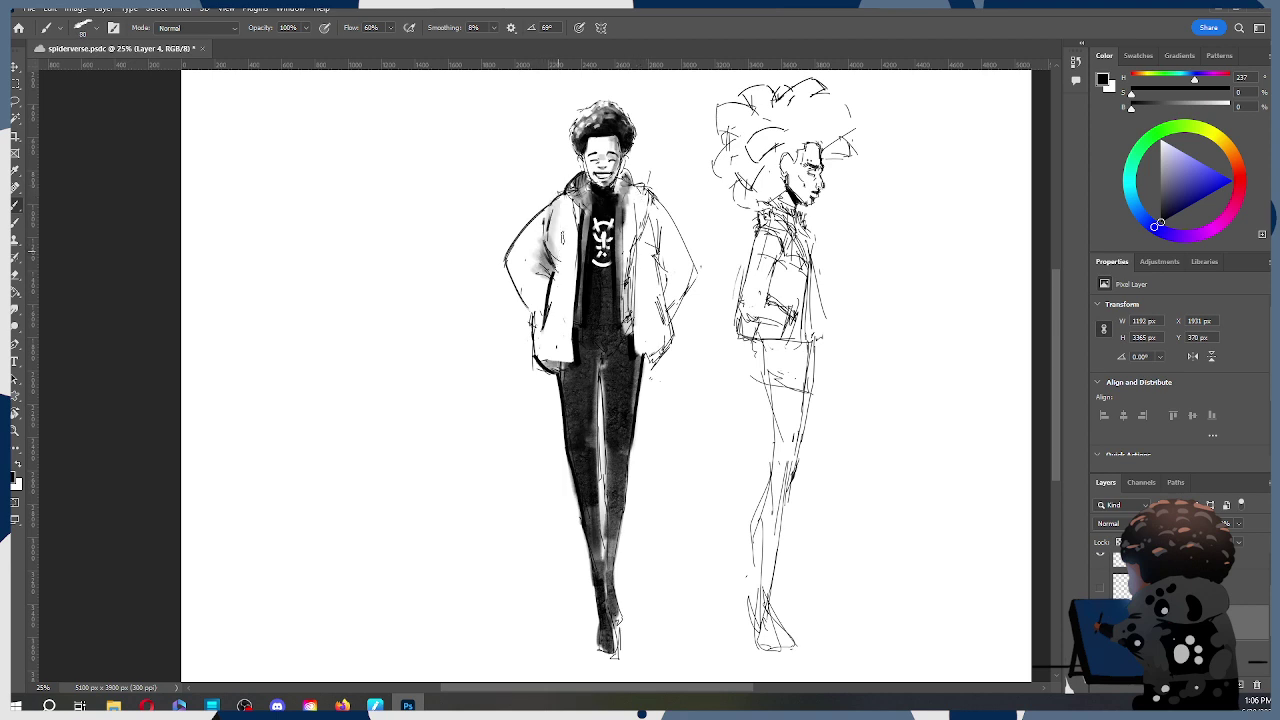
{"action": "key", "text": "ctrl+z"}
{"action": "key", "text": "ctrl+z"}
{"action": "key", "text": "ctrl+z"}
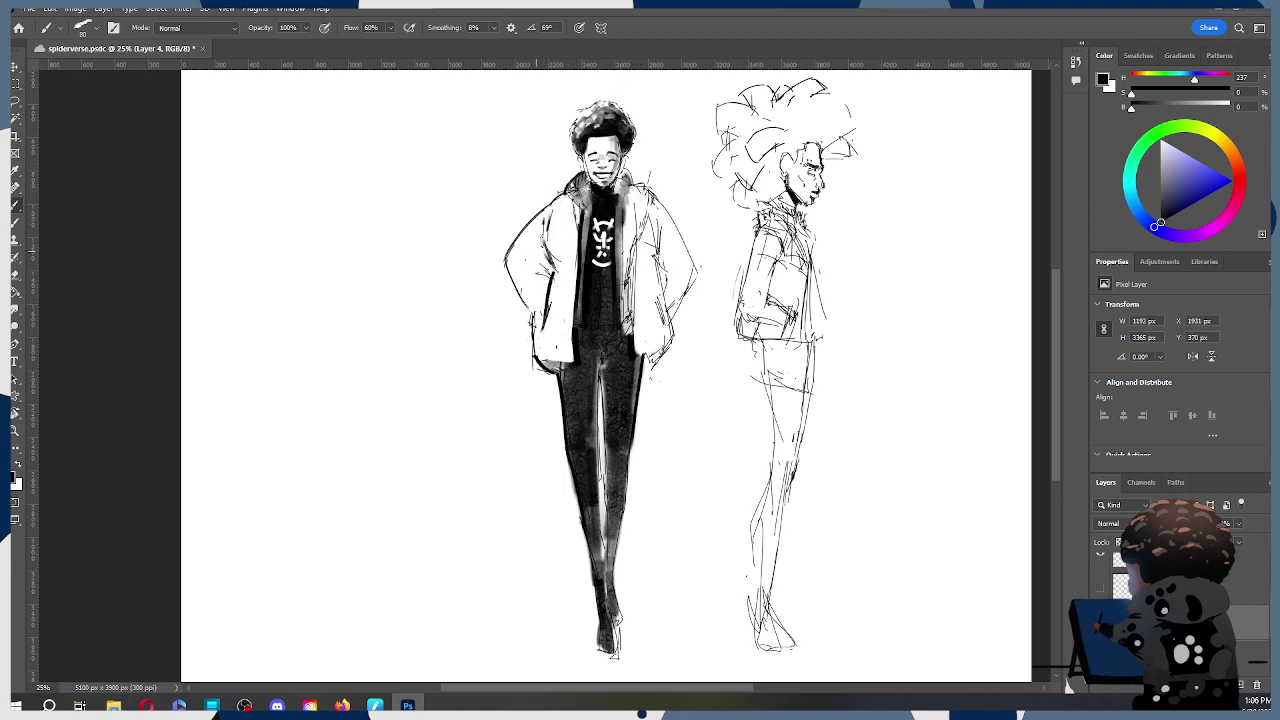
Step: Try soft grey shading strokes on the left sleeve of the front-view jacket, undoing and comparing each attempt
{"action": "mouse_move", "coordinate": [541, 238]}
{"action": "left_mouse_down"}
{"action": "mouse_move", "coordinate": [523, 265]}
{"action": "mouse_move", "coordinate": [539, 250]}
{"action": "mouse_move", "coordinate": [560, 273]}
{"action": "left_mouse_up"}
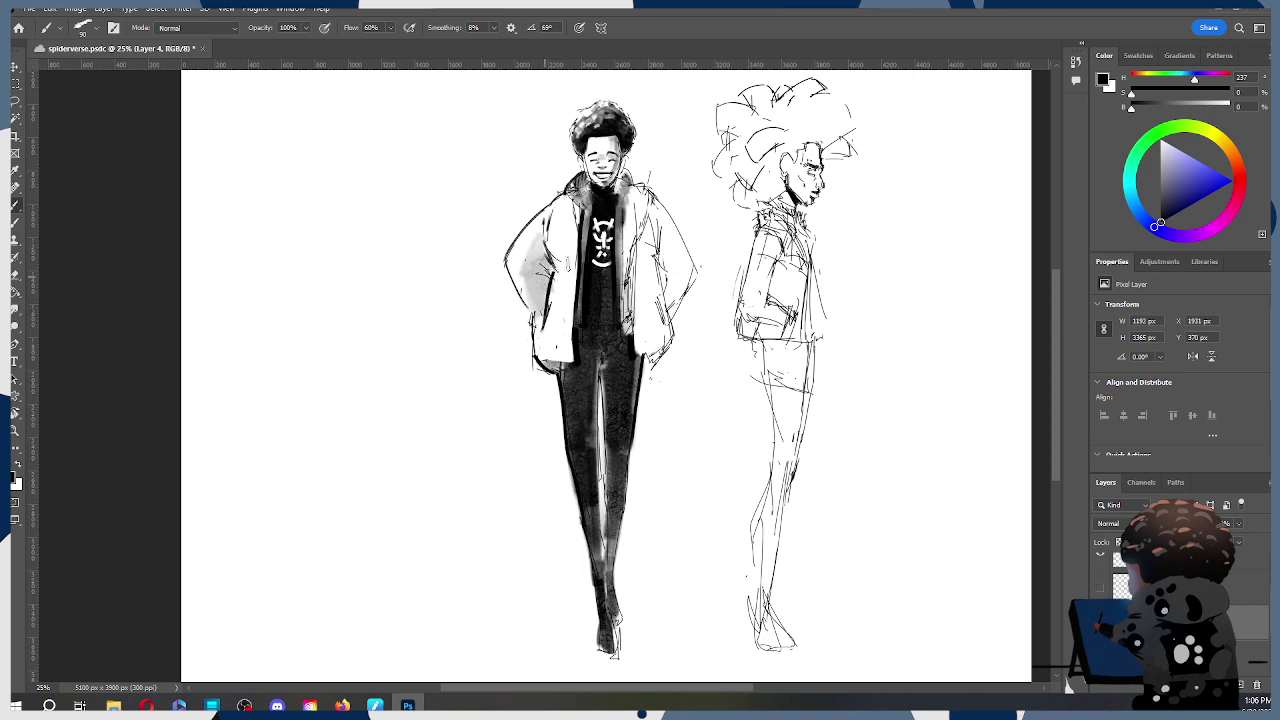
{"action": "key", "text": "ctrl+z"}
{"action": "key", "text": "ctrl+shift+z"}
{"action": "key", "text": "ctrl+z"}
{"action": "left_click_drag", "start_coordinate": [534, 256], "coordinate": [544, 275]}
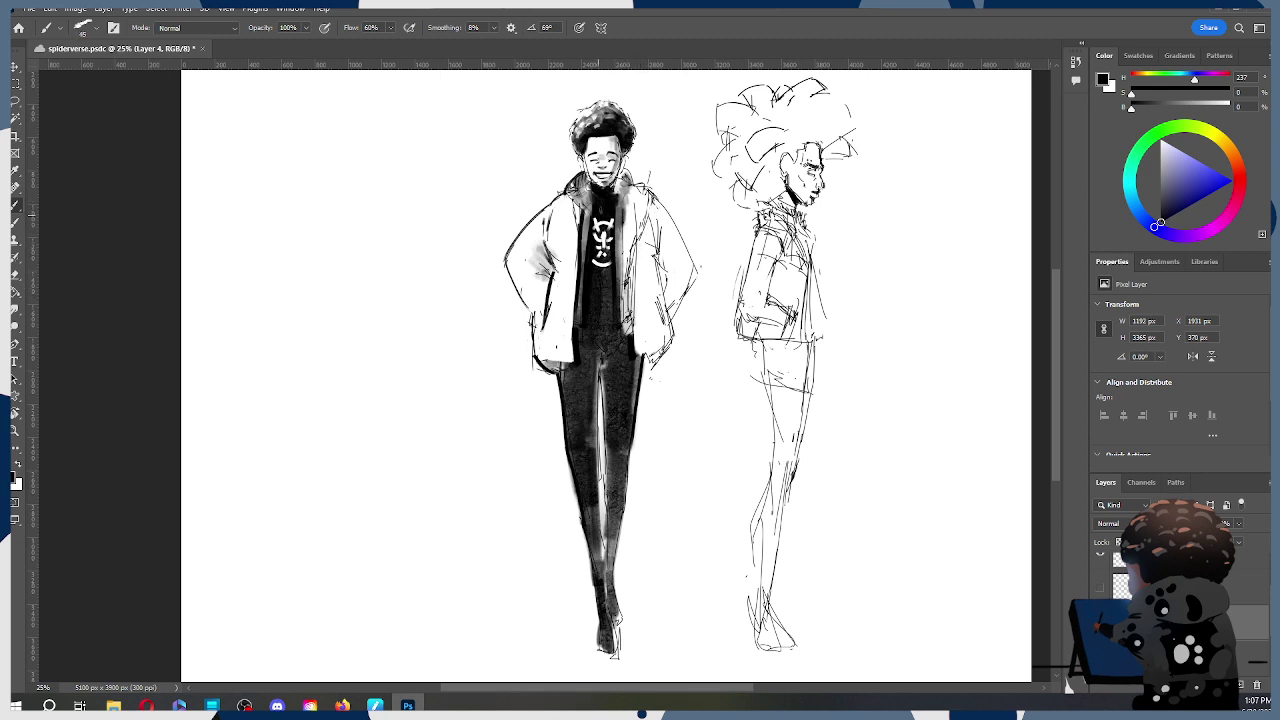
{"action": "key", "text": "ctrl+z"}
{"action": "key", "text": "ctrl+z"}
{"action": "key", "text": "ctrl+z"}
{"action": "key", "text": "ctrl+z"}
{"action": "key", "text": "ctrl+z"}
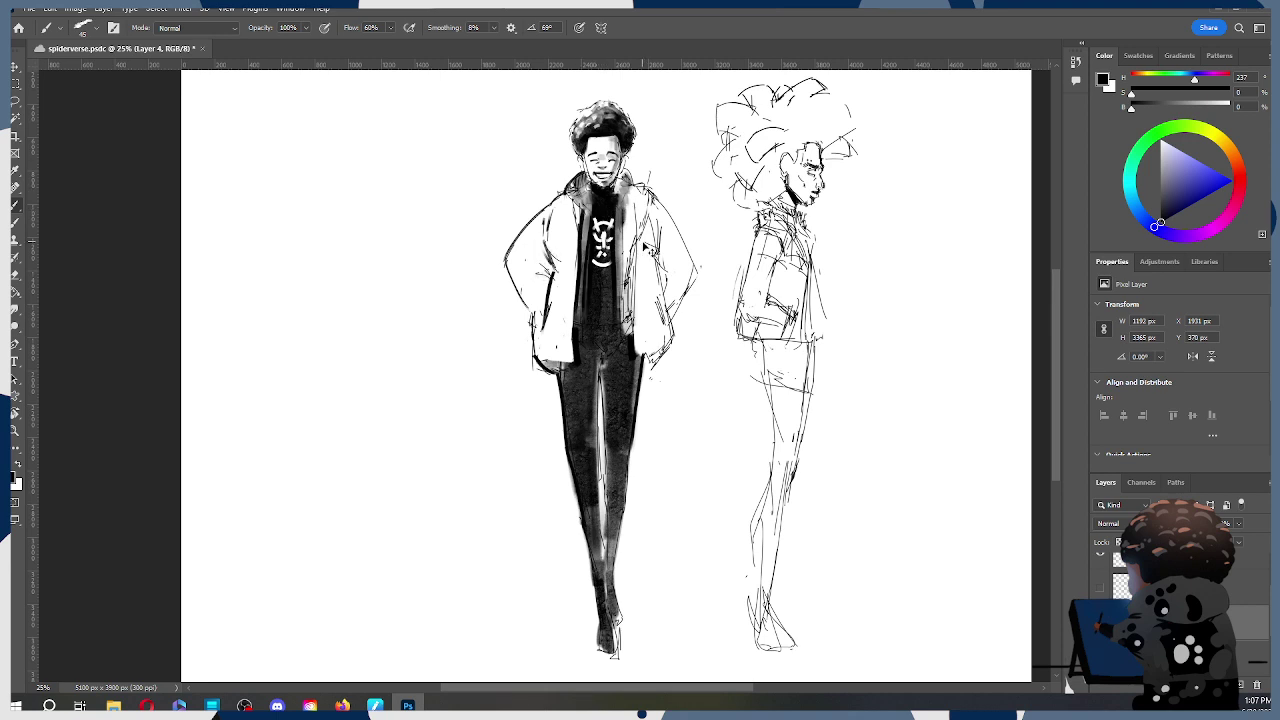
{"action": "key", "text": "ctrl+shift+z"}
{"action": "key", "text": "ctrl+z"}
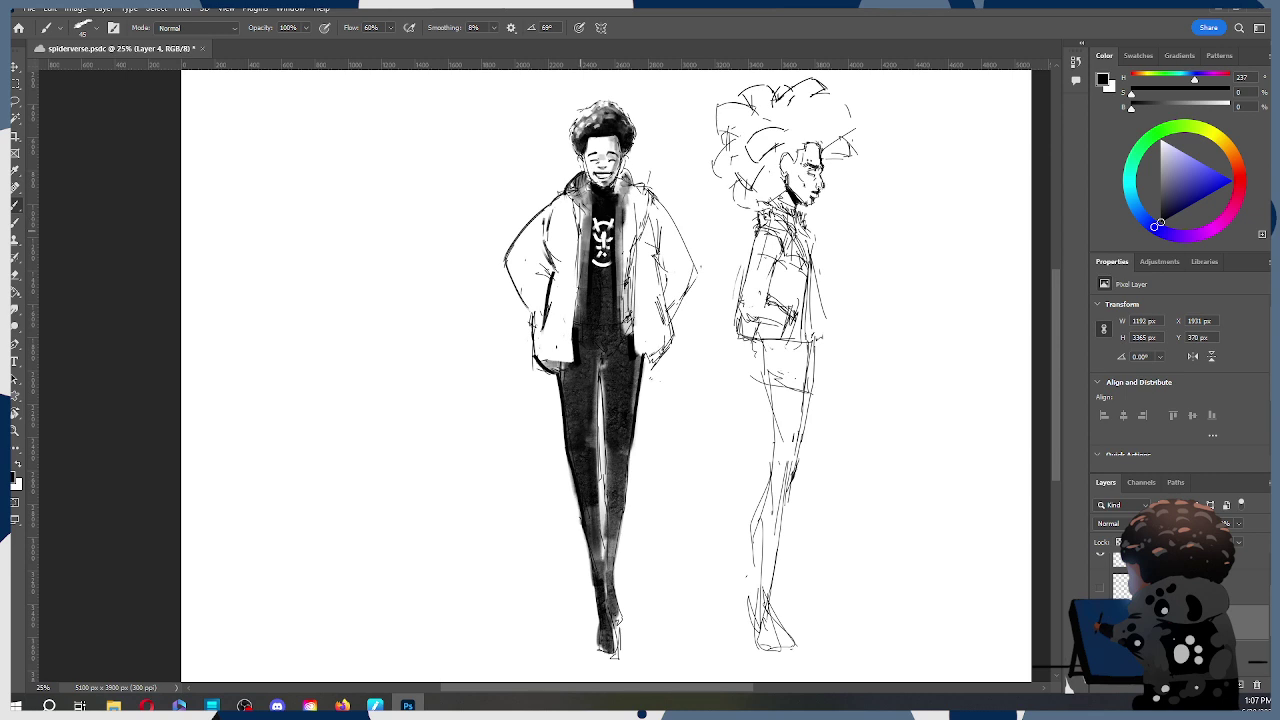
Step: Blacken the left side of the front-view shirt and erase the grey shading from the jacket collar and opening
{"action": "left_click_drag", "start_coordinate": [587, 210], "coordinate": [578, 318]}
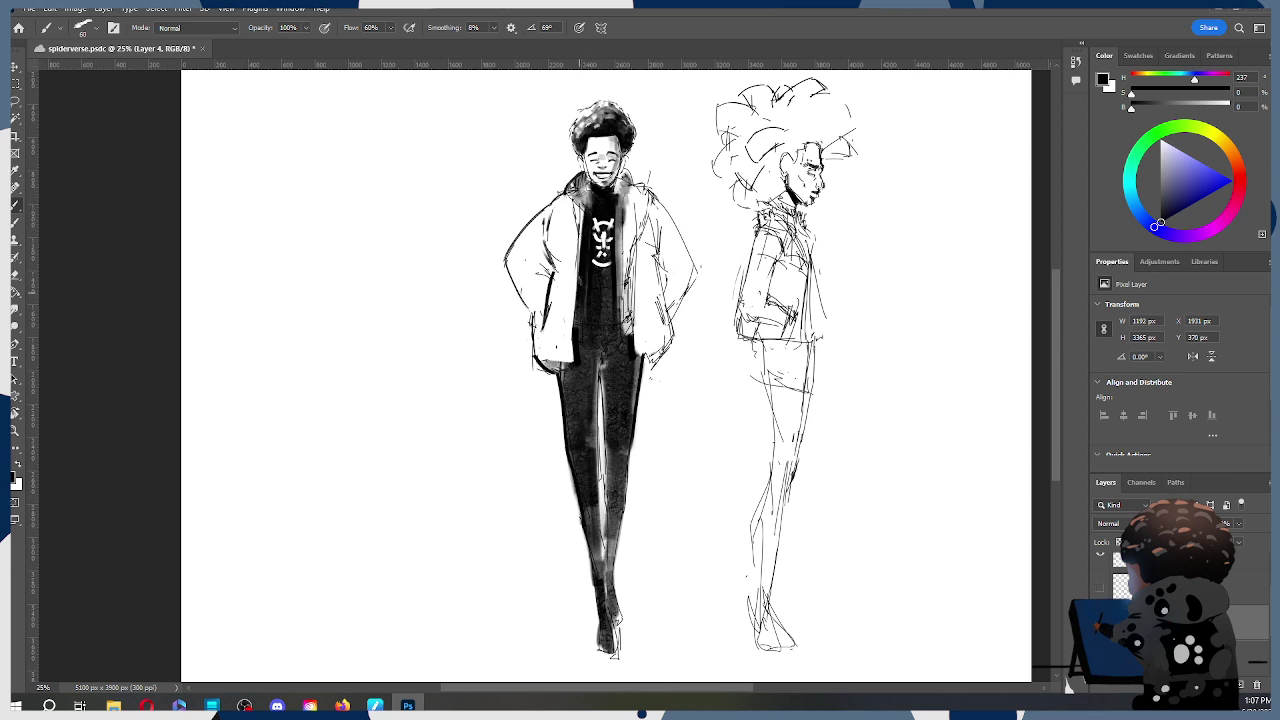
{"action": "left_click_drag", "start_coordinate": [586, 245], "coordinate": [582, 320]}
{"action": "key", "text": "e"}
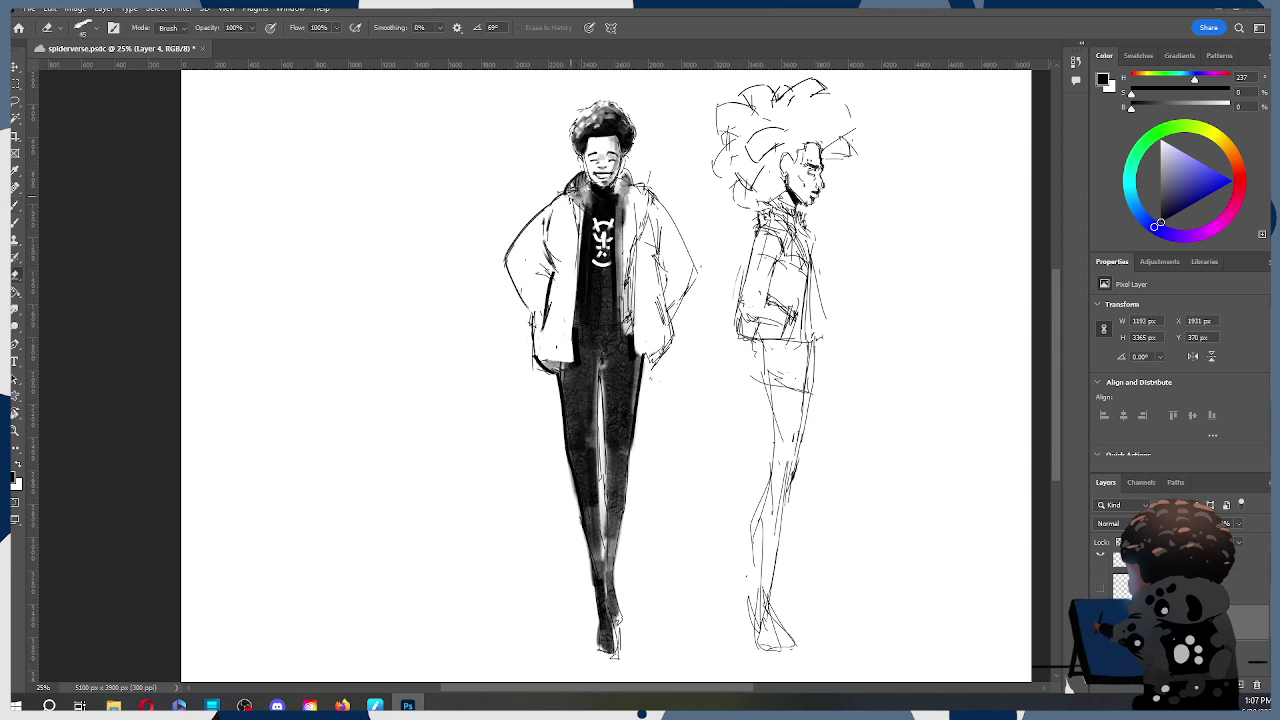
{"action": "mouse_move", "coordinate": [568, 198]}
{"action": "left_mouse_down"}
{"action": "mouse_move", "coordinate": [576, 186]}
{"action": "mouse_move", "coordinate": [585, 210]}
{"action": "mouse_move", "coordinate": [604, 205]}
{"action": "mouse_move", "coordinate": [571, 188]}
{"action": "mouse_move", "coordinate": [575, 216]}
{"action": "mouse_move", "coordinate": [585, 192]}
{"action": "mouse_move", "coordinate": [626, 190]}
{"action": "mouse_move", "coordinate": [626, 328]}
{"action": "left_mouse_up"}
{"action": "key", "text": "ctrl+z"}
{"action": "key", "text": "ctrl+z"}
{"action": "key", "text": "["}
{"action": "key", "text": "b"}
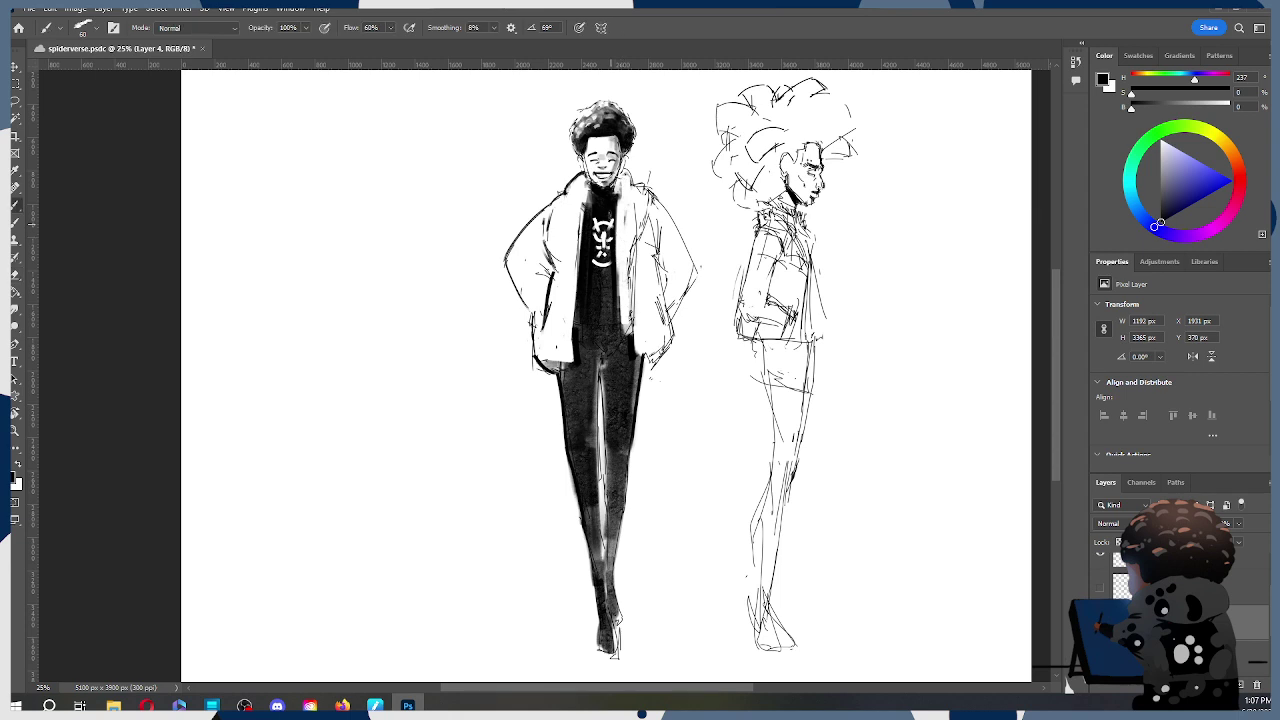
Step: Extend the black of the shirt along the jacket's right opening and erase the excess near the collar
{"action": "mouse_move", "coordinate": [624, 322]}
{"action": "left_mouse_down"}
{"action": "mouse_move", "coordinate": [618, 200]}
{"action": "mouse_move", "coordinate": [622, 324]}
{"action": "left_mouse_up"}
{"action": "mouse_move", "coordinate": [618, 200]}
{"action": "left_mouse_down"}
{"action": "mouse_move", "coordinate": [622, 324]}
{"action": "mouse_move", "coordinate": [620, 186]}
{"action": "mouse_move", "coordinate": [623, 218]}
{"action": "left_mouse_up"}
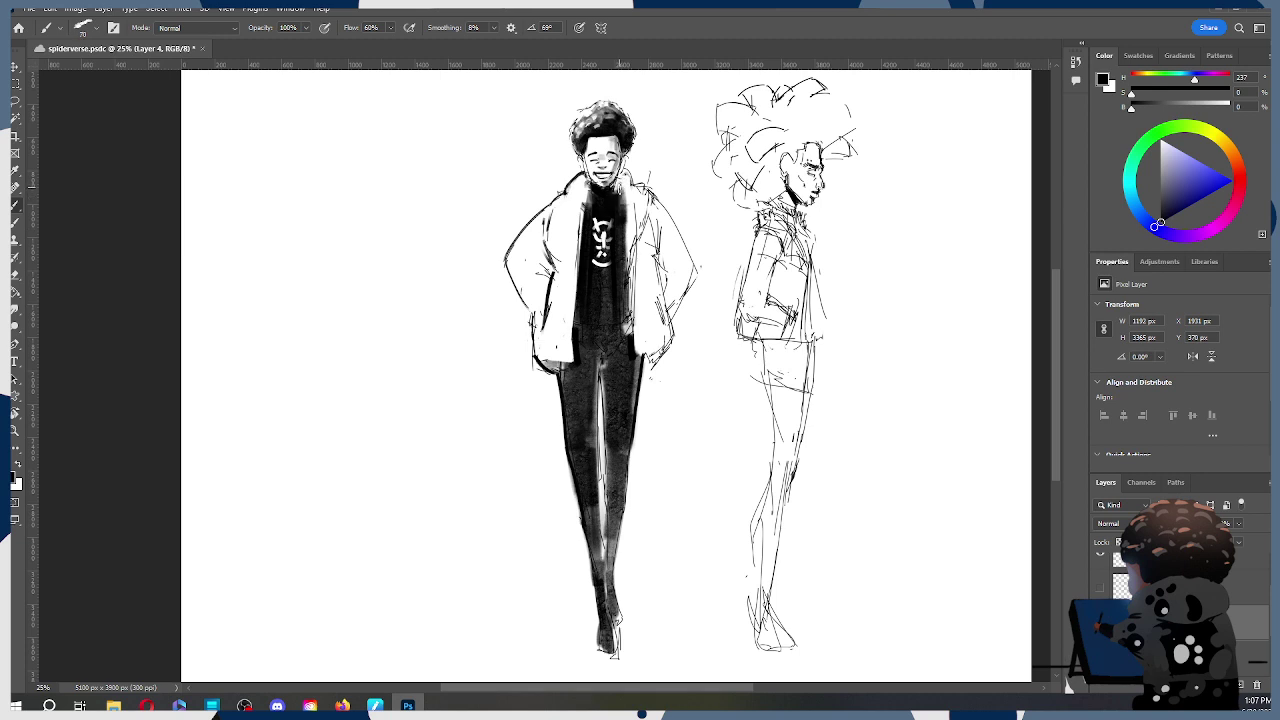
{"action": "key", "text": "e"}
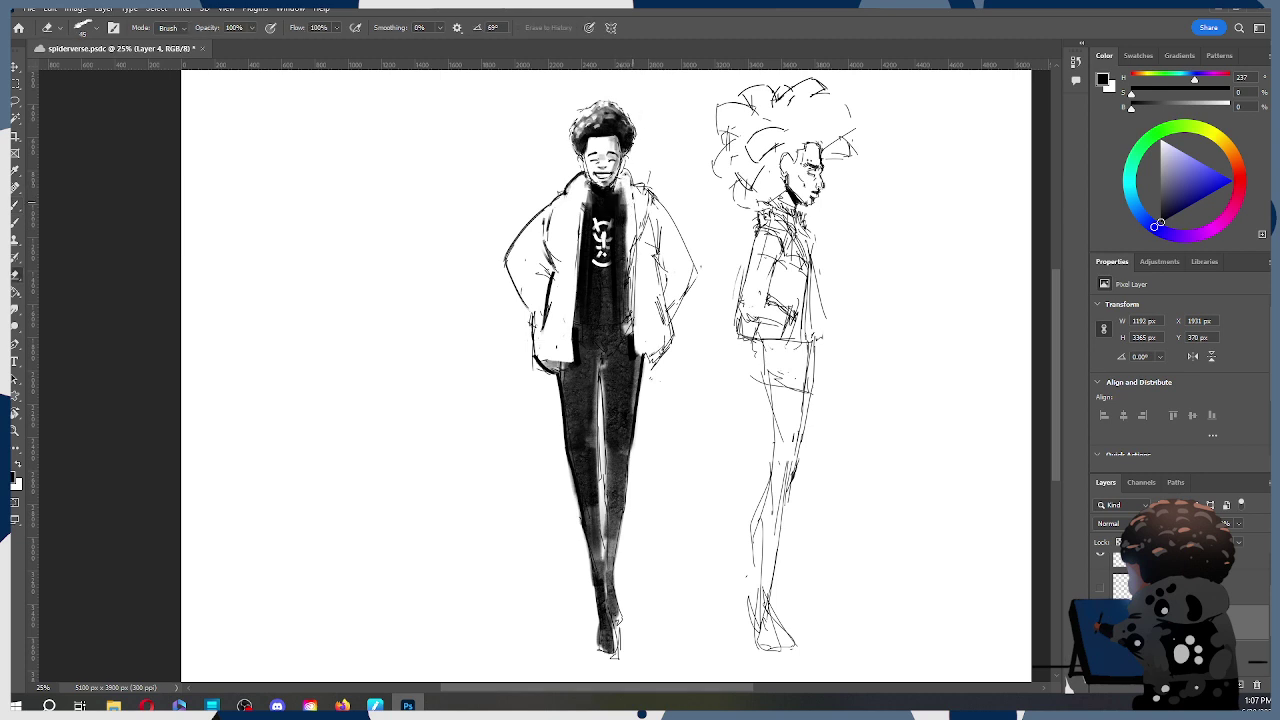
{"action": "left_click_drag", "start_coordinate": [625, 205], "coordinate": [628, 226]}
{"action": "key", "text": "b"}
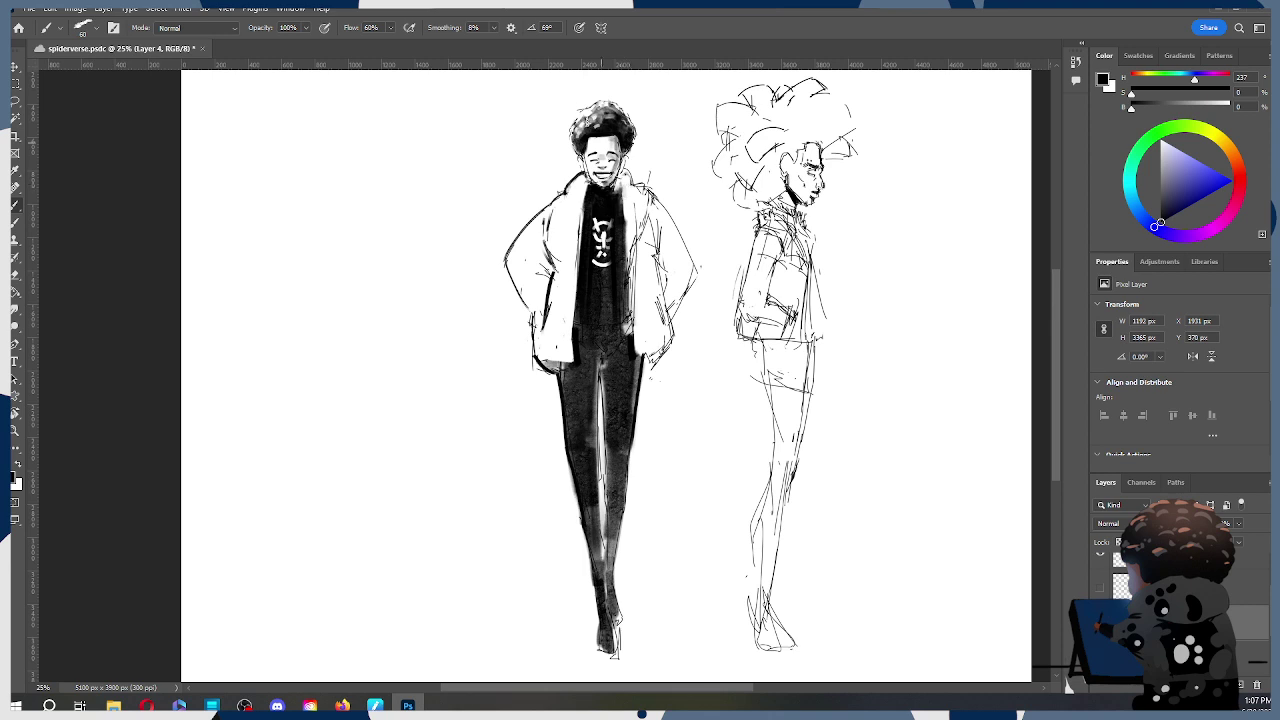
Step: Ink bolder lines on the front-view jacket's collar, shoulders and right sleeve contour with a smaller brush
{"action": "left_click_drag", "start_coordinate": [574, 189], "coordinate": [564, 211]}
{"action": "left_click_drag", "start_coordinate": [625, 172], "coordinate": [637, 191]}
{"action": "key", "text": "bracketleft"}
{"action": "mouse_move", "coordinate": [652, 194]}
{"action": "left_mouse_down"}
{"action": "mouse_move", "coordinate": [690, 270]}
{"action": "mouse_move", "coordinate": [662, 332]}
{"action": "mouse_move", "coordinate": [670, 344]}
{"action": "mouse_move", "coordinate": [603, 430]}
{"action": "mouse_move", "coordinate": [606, 510]}
{"action": "left_mouse_up"}
Step: Redo the dark contours along the gap between the front-view legs and ink a fold in the right sleeve
{"action": "key", "text": "ctrl+z"}
{"action": "left_click_drag", "start_coordinate": [598, 368], "coordinate": [609, 520]}
{"action": "key", "text": "ctrl+z"}
{"action": "left_click_drag", "start_coordinate": [598, 372], "coordinate": [607, 504]}
{"action": "left_click_drag", "start_coordinate": [596, 366], "coordinate": [601, 566]}
{"action": "mouse_move", "coordinate": [662, 218]}
{"action": "left_mouse_down"}
{"action": "mouse_move", "coordinate": [670, 269]}
{"action": "mouse_move", "coordinate": [670, 254]}
{"action": "left_mouse_up"}
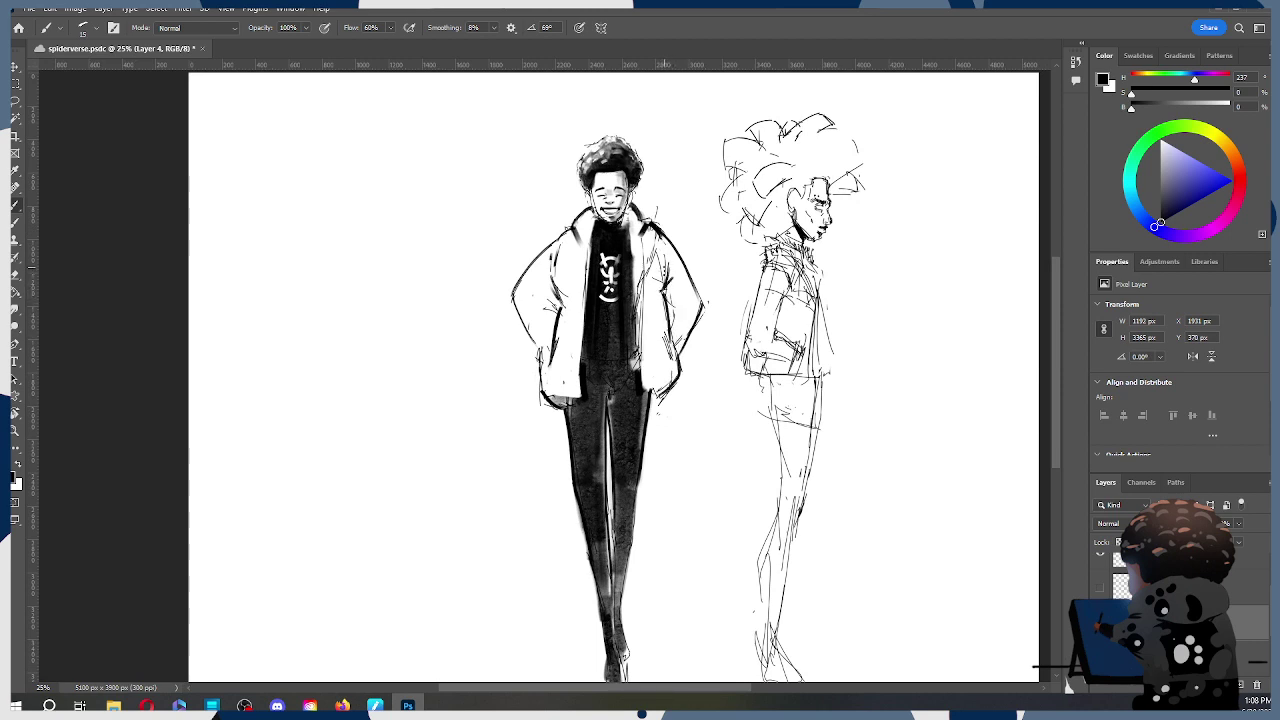
Step: Shade both front panels and the sleeve folds of the front-view jacket in soft grey with a 150 px brush
{"action": "key", "text": "e"}
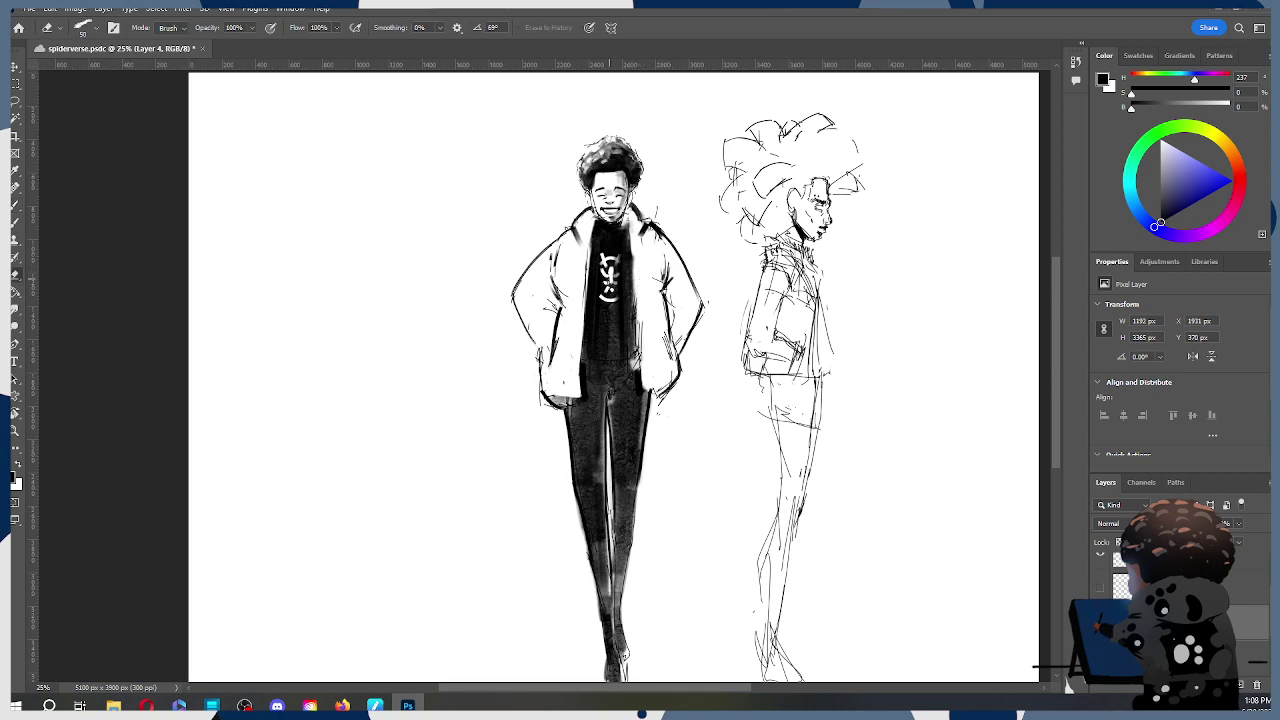
{"action": "key", "text": "z"}
{"action": "left_click", "coordinate": [650, 235], "text": "alt"}
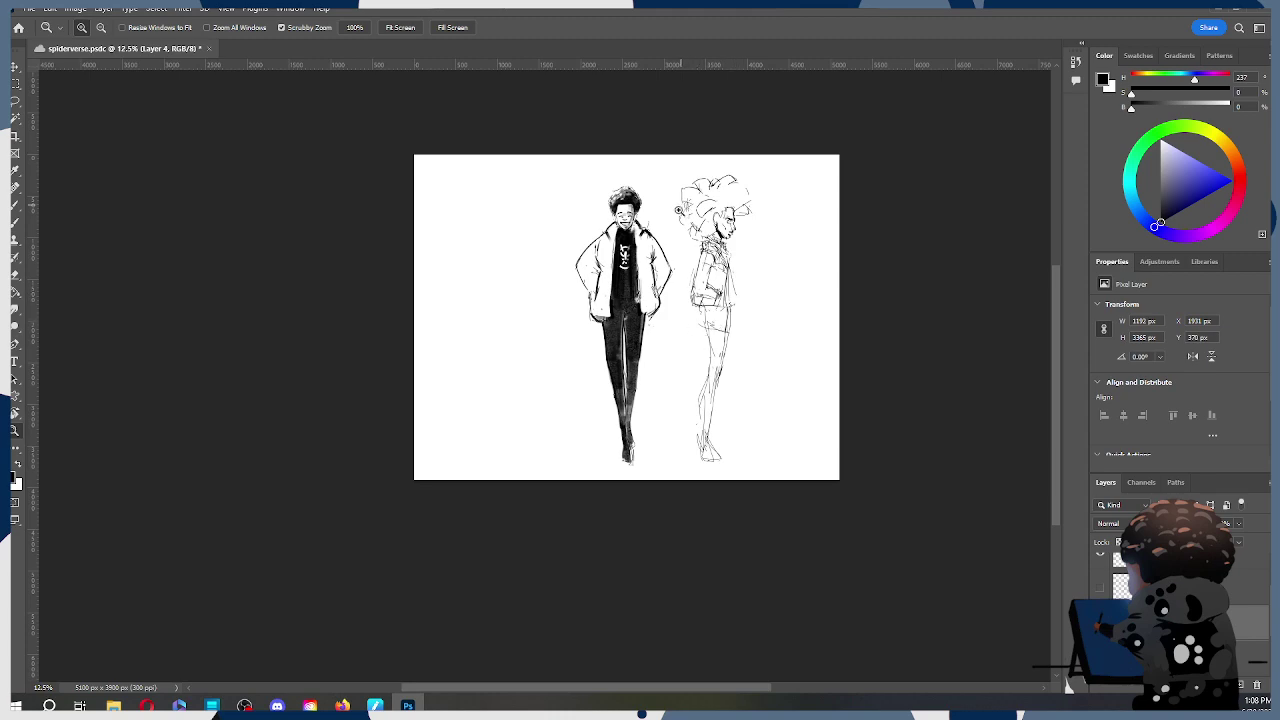
{"action": "left_click", "coordinate": [686, 218]}
{"action": "scroll", "coordinate": [702, 289], "scroll_direction": "down", "scroll_amount": 2}
{"action": "key", "text": "b"}
{"action": "key", "text": "]"}
{"action": "key", "text": "]"}
{"action": "key", "text": "]"}
{"action": "key", "text": "]"}
{"action": "key", "text": "]"}
{"action": "key", "text": "]"}
{"action": "key", "text": "]"}
{"action": "key", "text": "]"}
{"action": "key", "text": "]"}
{"action": "key", "text": "]"}
{"action": "key", "text": "]"}
{"action": "key", "text": "]"}
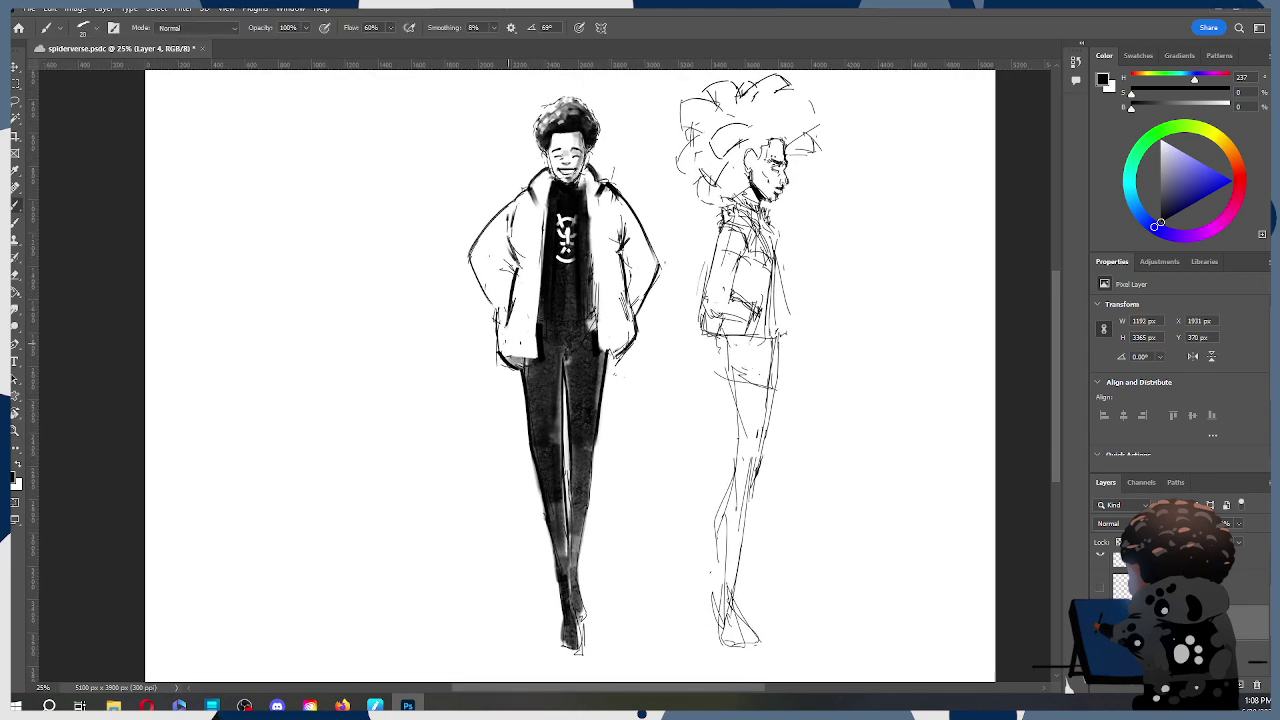
{"action": "key", "text": "]"}
{"action": "key", "text": "]"}
{"action": "left_click_drag", "start_coordinate": [503, 348], "coordinate": [530, 300]}
{"action": "left_click_drag", "start_coordinate": [620, 340], "coordinate": [615, 295]}
{"action": "left_click_drag", "start_coordinate": [502, 236], "coordinate": [516, 266]}
{"action": "mouse_move", "coordinate": [625, 234]}
{"action": "left_mouse_down"}
{"action": "mouse_move", "coordinate": [620, 258]}
{"action": "mouse_move", "coordinate": [630, 250]}
{"action": "left_mouse_up"}
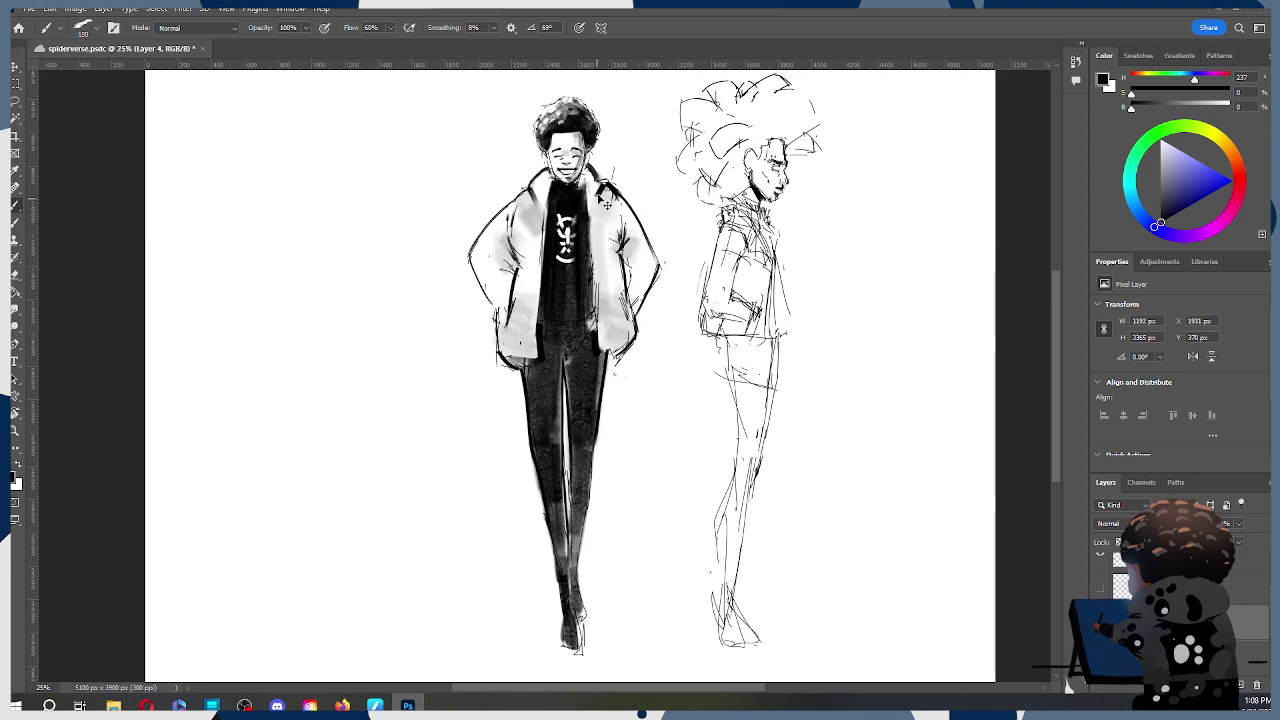
Step: Move the front-view figure closer to the side view with Free Transform, to about X 2011 px, Y 342 px
{"action": "key", "text": "z"}
{"action": "left_click", "coordinate": [589, 163], "text": "alt"}
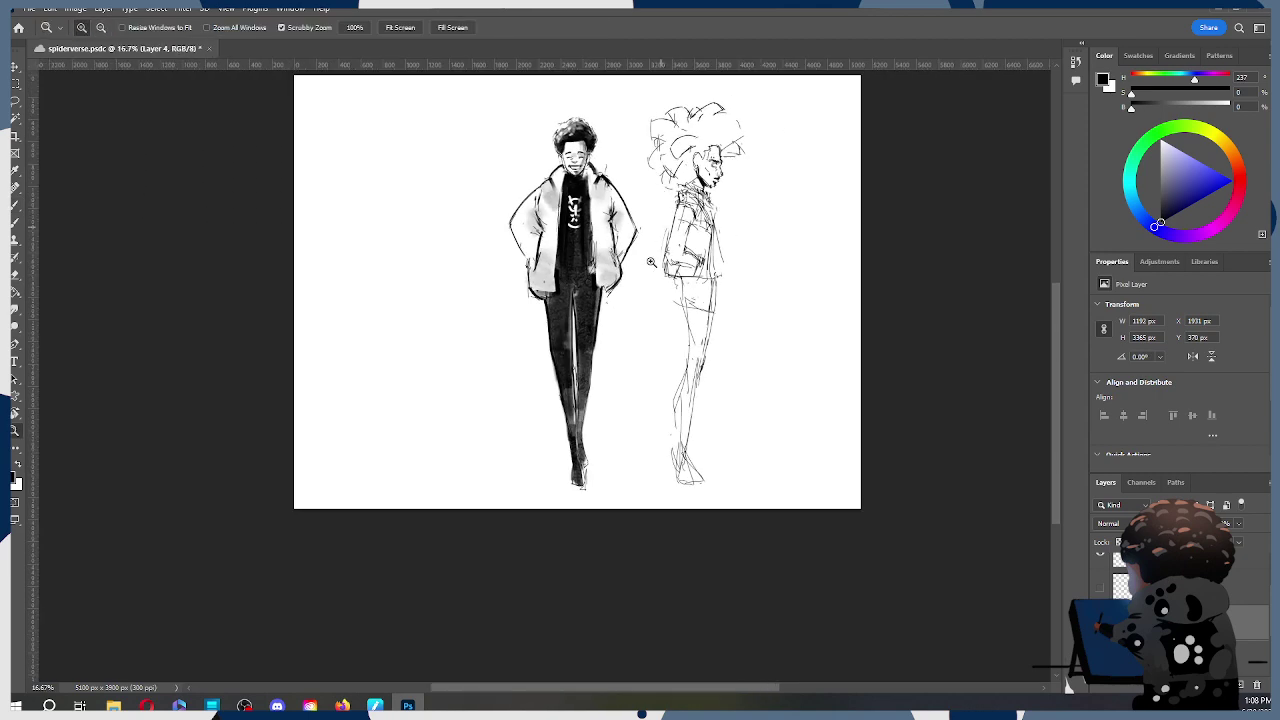
{"action": "left_click_drag", "start_coordinate": [653, 178], "coordinate": [657, 267]}
{"action": "scroll", "coordinate": [657, 300], "scroll_direction": "down", "scroll_amount": 1}
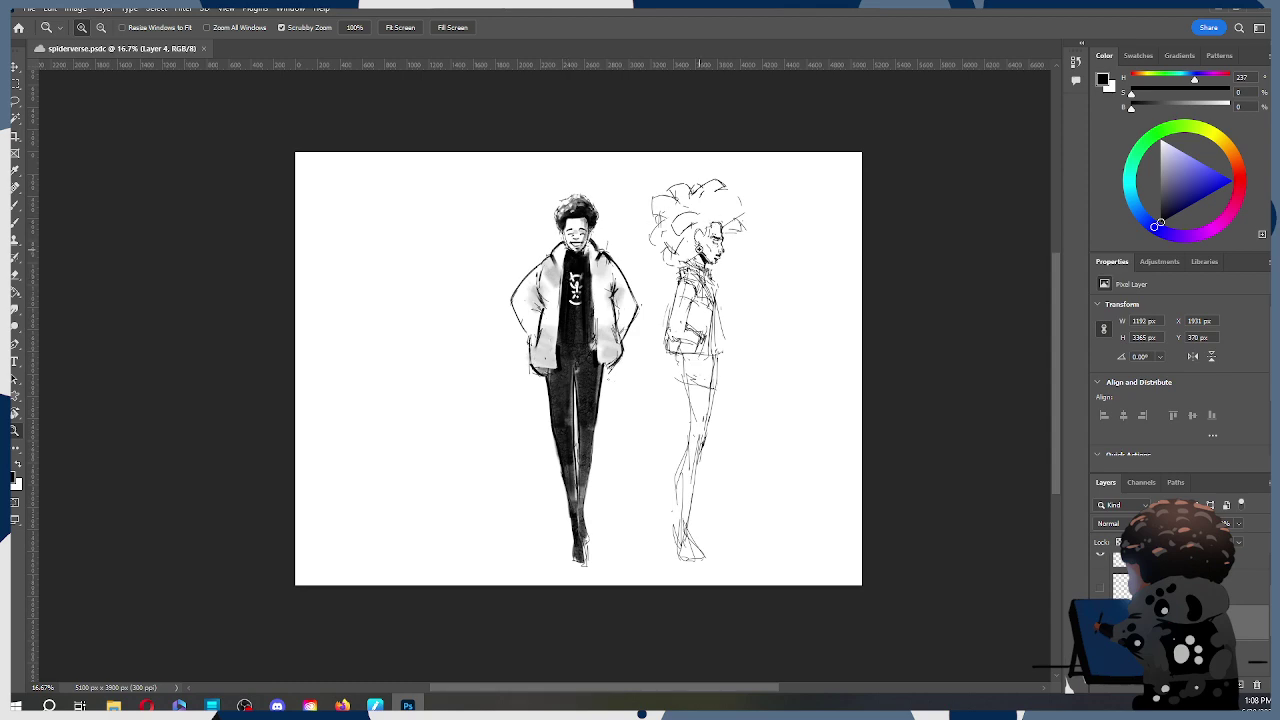
{"action": "left_click", "coordinate": [705, 250]}
{"action": "left_click_drag", "start_coordinate": [596, 400], "coordinate": [599, 359]}
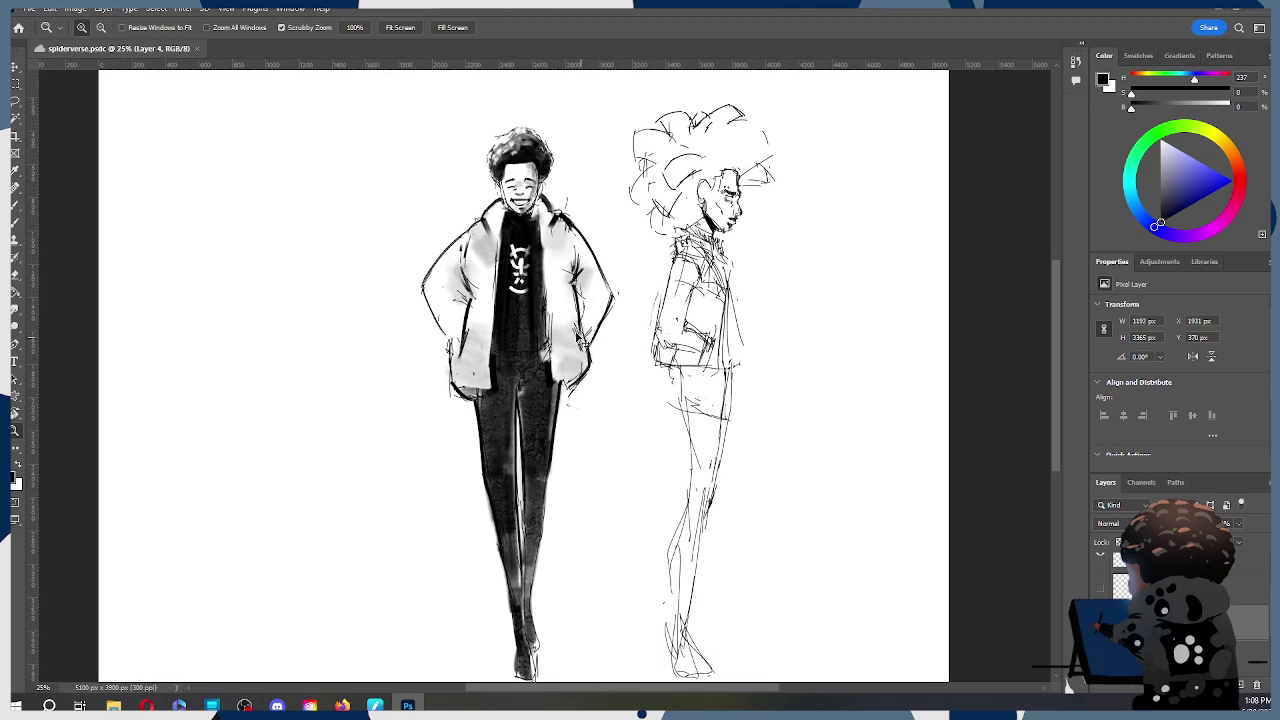
{"action": "key", "text": "ctrl+t"}
{"action": "left_click_drag", "start_coordinate": [536, 332], "coordinate": [548, 320]}
{"action": "left_click_drag", "start_coordinate": [549, 424], "coordinate": [551, 430]}
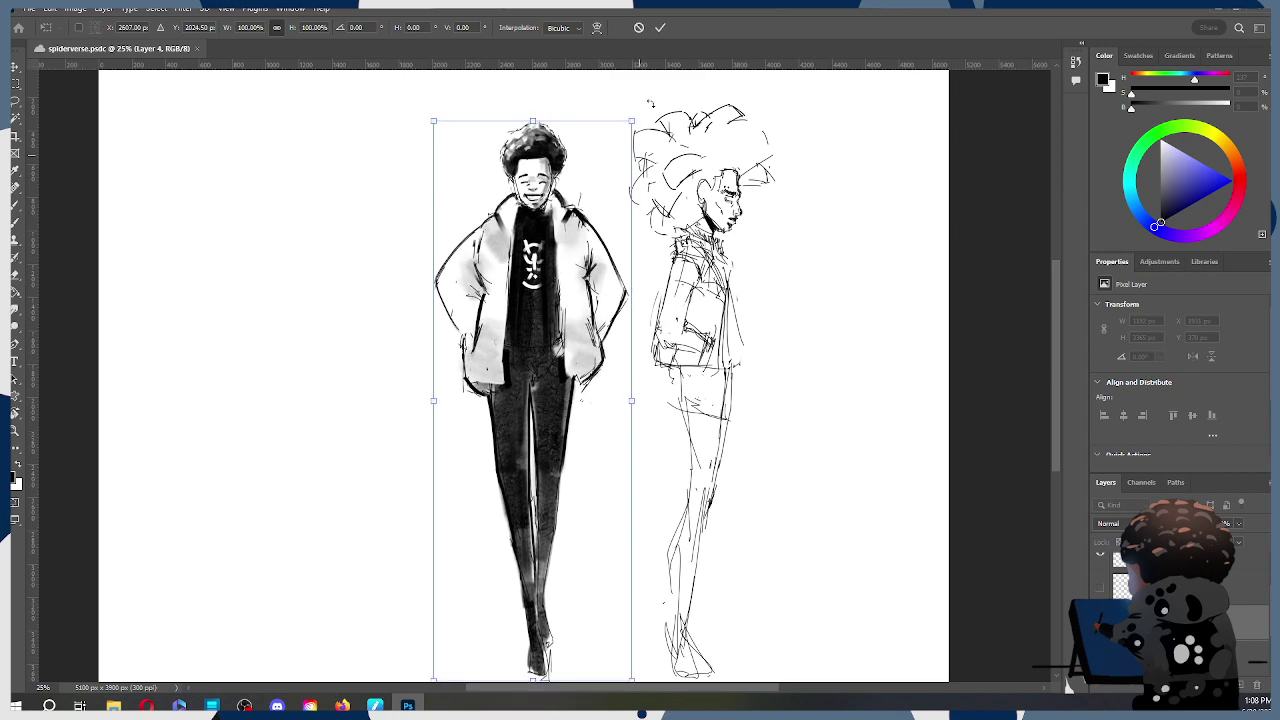
{"action": "left_click", "coordinate": [660, 27]}
Step: Lower the front-view figure slightly beside the side view, to about X 2027 px, Y 386 px
{"action": "left_click_drag", "start_coordinate": [643, 411], "coordinate": [742, 382]}
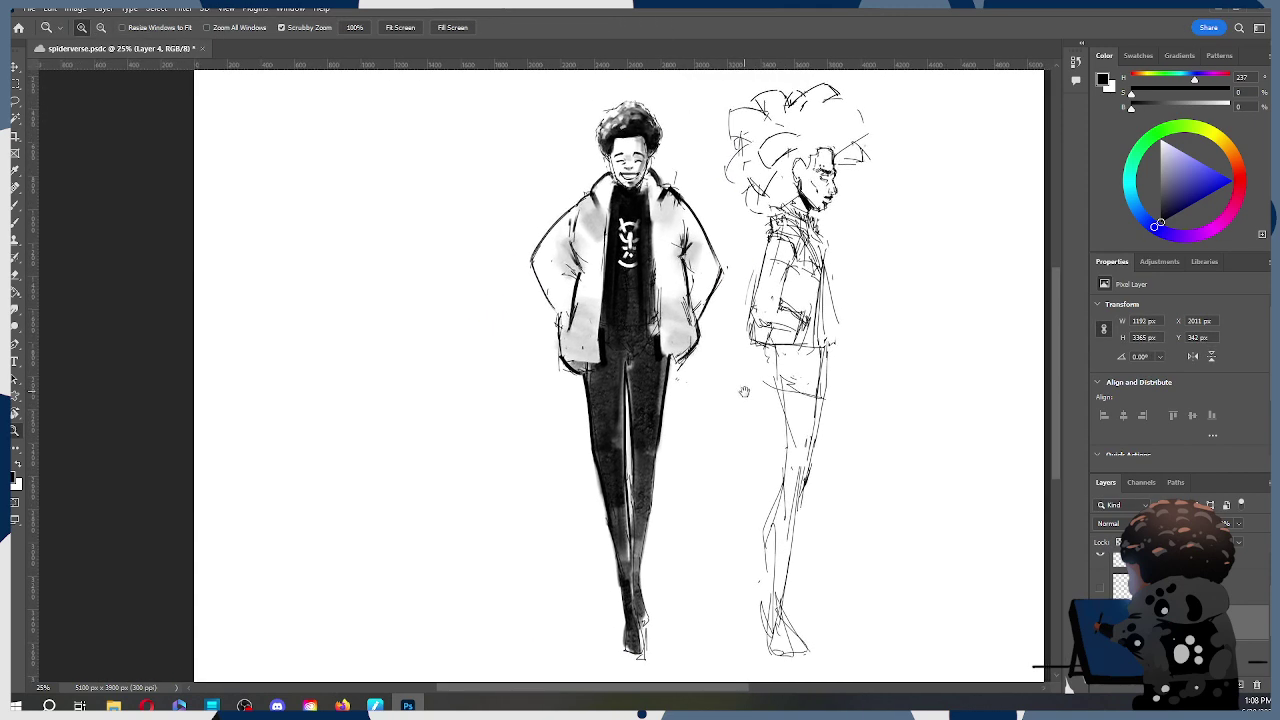
{"action": "key", "text": "ctrl+t"}
{"action": "left_click_drag", "start_coordinate": [644, 315], "coordinate": [649, 323]}
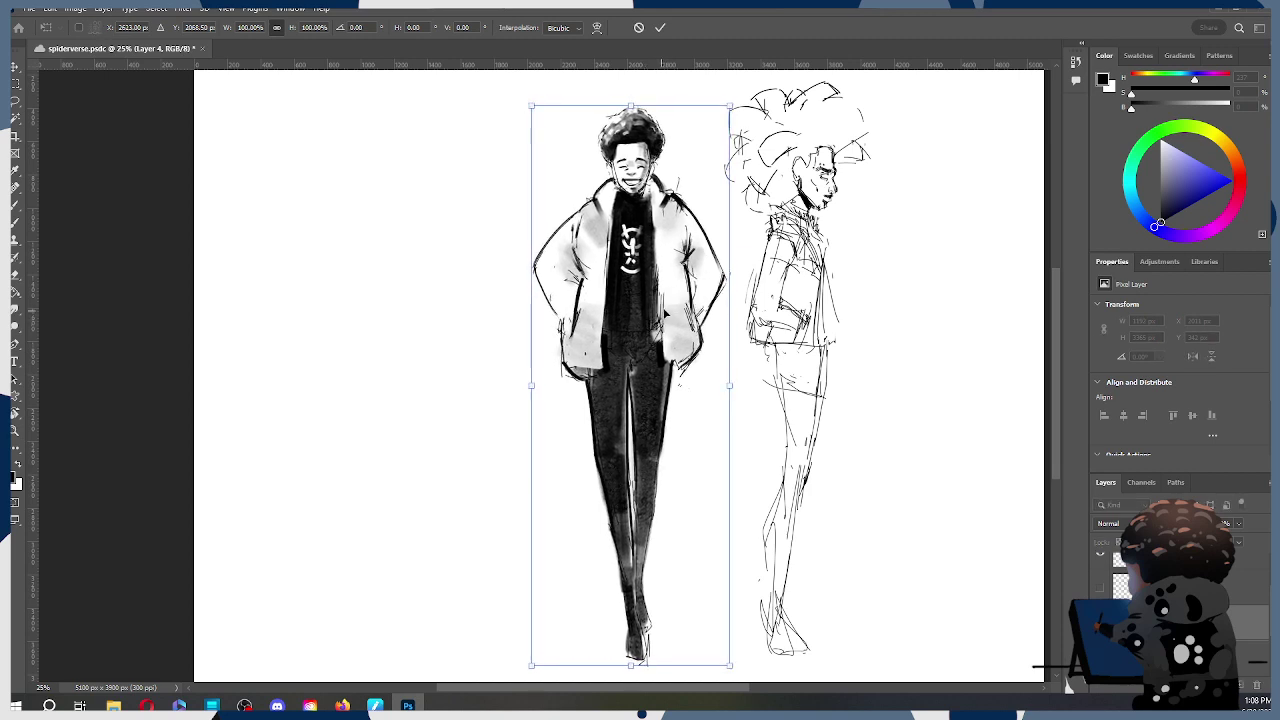
{"action": "left_click", "coordinate": [660, 27]}
{"action": "mouse_move", "coordinate": [850, 415]}
{"action": "left_mouse_down"}
{"action": "mouse_move", "coordinate": [869, 317]}
{"action": "mouse_move", "coordinate": [811, 426]}
{"action": "mouse_move", "coordinate": [880, 357]}
{"action": "mouse_move", "coordinate": [874, 431]}
{"action": "mouse_move", "coordinate": [867, 407]}
{"action": "left_mouse_up"}
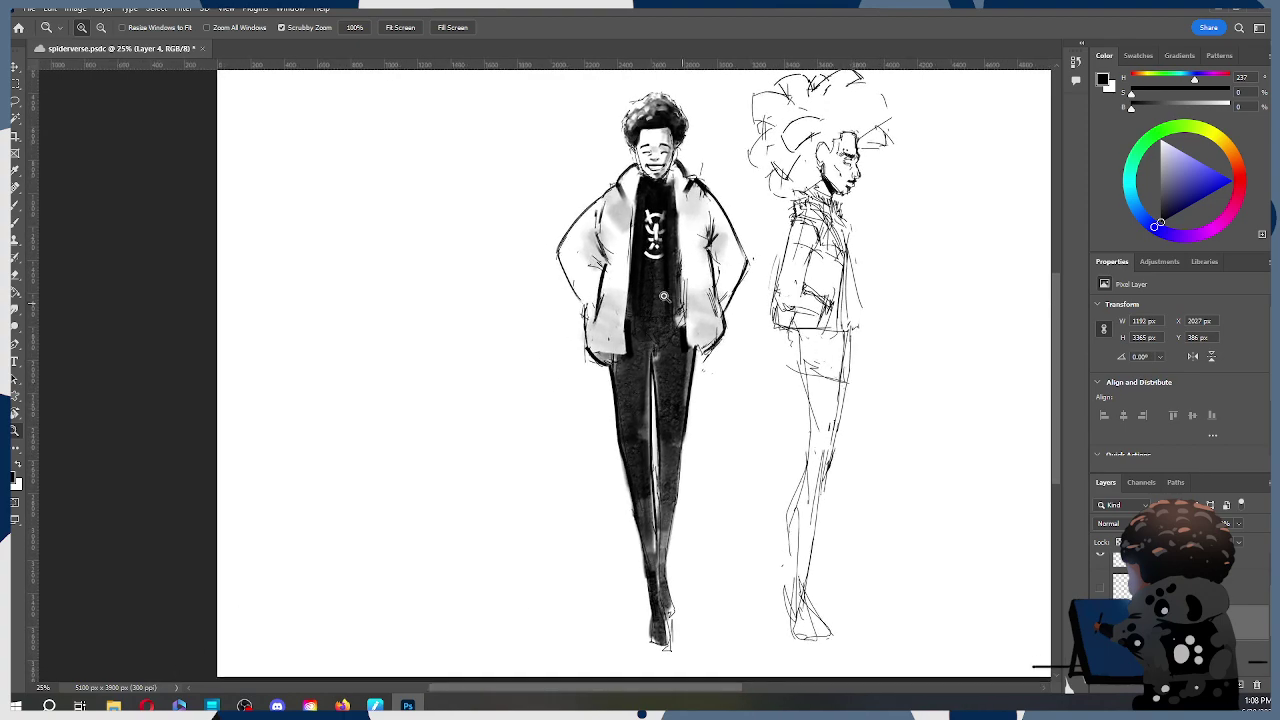
{"action": "left_click", "coordinate": [645, 285], "text": "alt"}
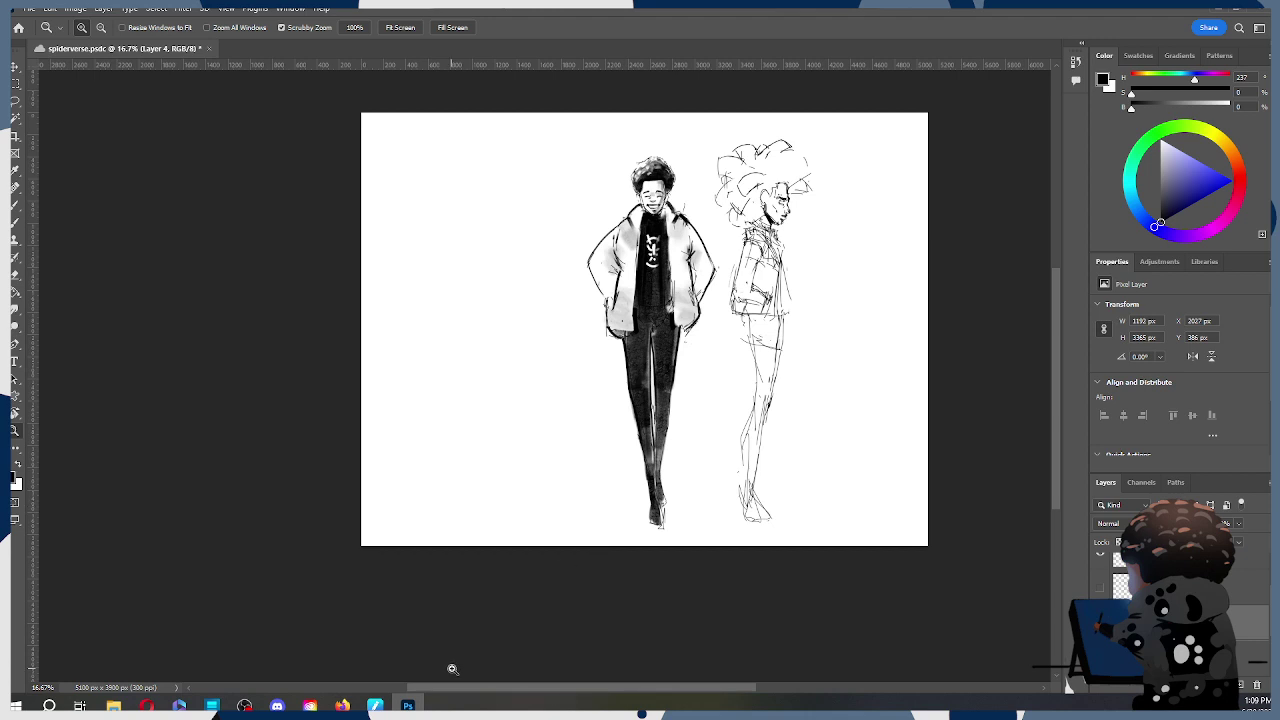
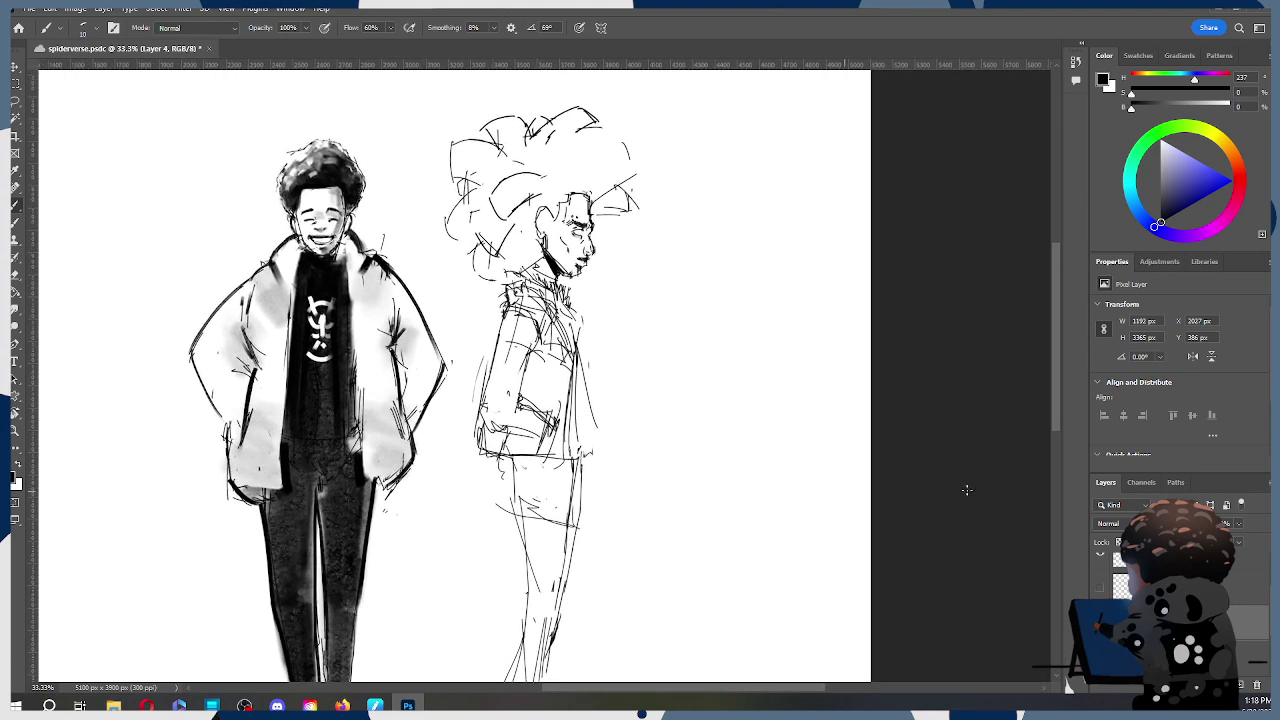
Step: Shade the neck and forehead of the side-view figure in grey on Layer 3 with a larger brush
{"action": "left_click", "coordinate": [1100, 622]}
{"action": "left_click", "coordinate": [1100, 622]}
{"action": "left_click", "coordinate": [1100, 657]}
{"action": "left_click", "coordinate": [1100, 657]}
{"action": "left_click", "coordinate": [1180, 657]}
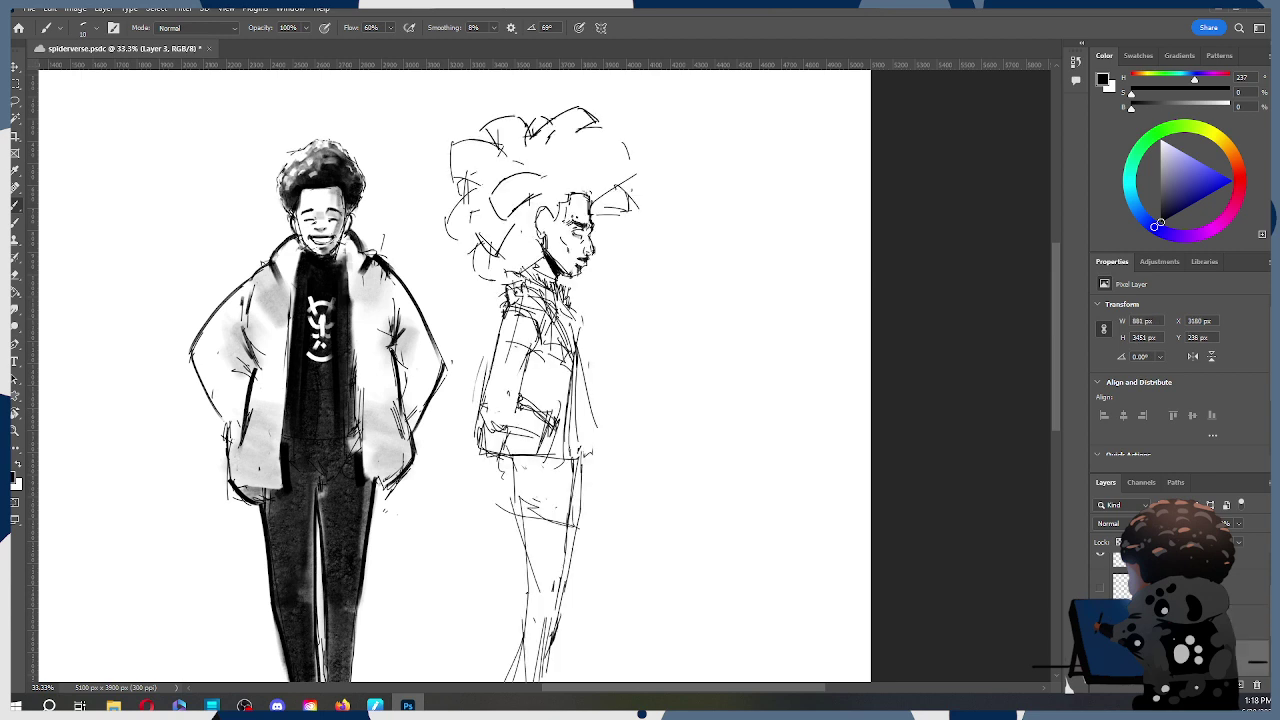
{"action": "key", "text": "bracketright"}
{"action": "key", "text": "bracketright"}
{"action": "key", "text": "bracketright"}
{"action": "key", "text": "bracketright"}
{"action": "key", "text": "bracketright"}
{"action": "key", "text": "bracketright"}
{"action": "key", "text": "bracketright"}
{"action": "left_click_drag", "start_coordinate": [548, 274], "coordinate": [540, 258]}
{"action": "left_click_drag", "start_coordinate": [573, 232], "coordinate": [571, 229]}
{"action": "key", "text": "ctrl+z"}
{"action": "left_click_drag", "start_coordinate": [578, 190], "coordinate": [596, 256]}
{"action": "key", "text": "["}
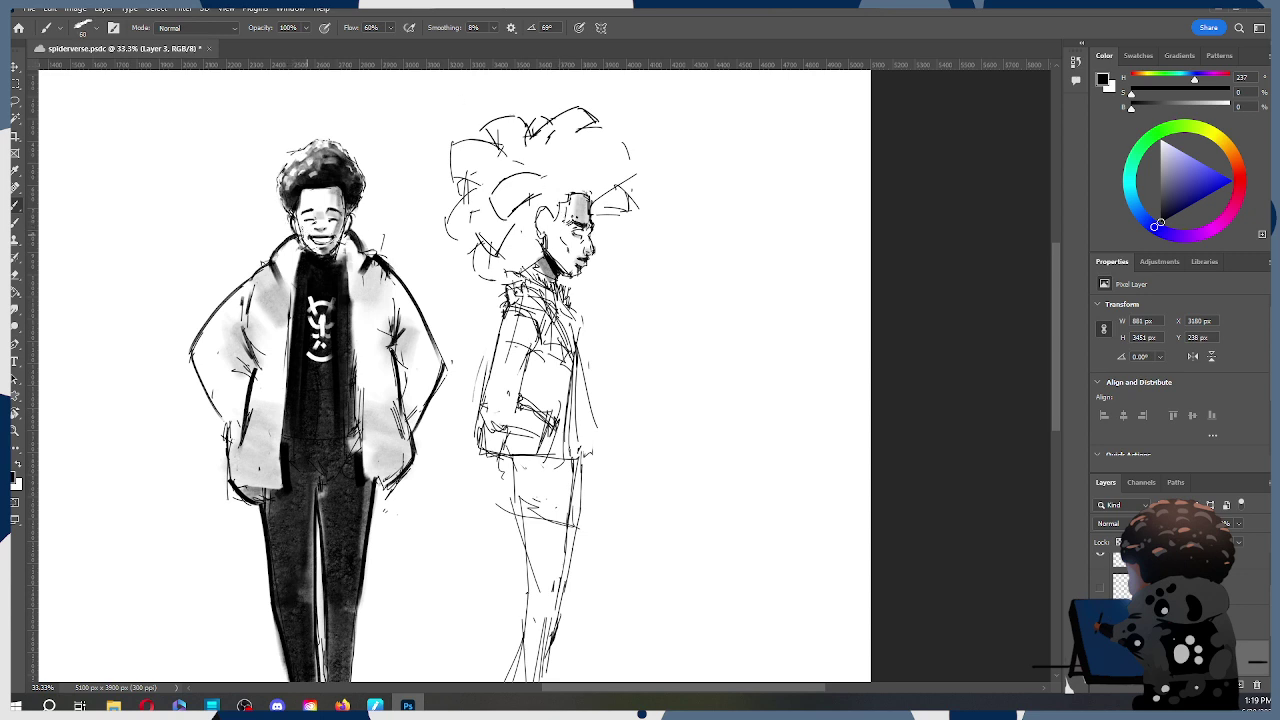
Step: Add light grey shading to the front-view face with a 100 px brush, undoing the rejected stroke
{"action": "key", "text": "]"}
{"action": "key", "text": "]"}
{"action": "key", "text": "]"}
{"action": "key", "text": "]"}
{"action": "left_click_drag", "start_coordinate": [308, 238], "coordinate": [316, 224]}
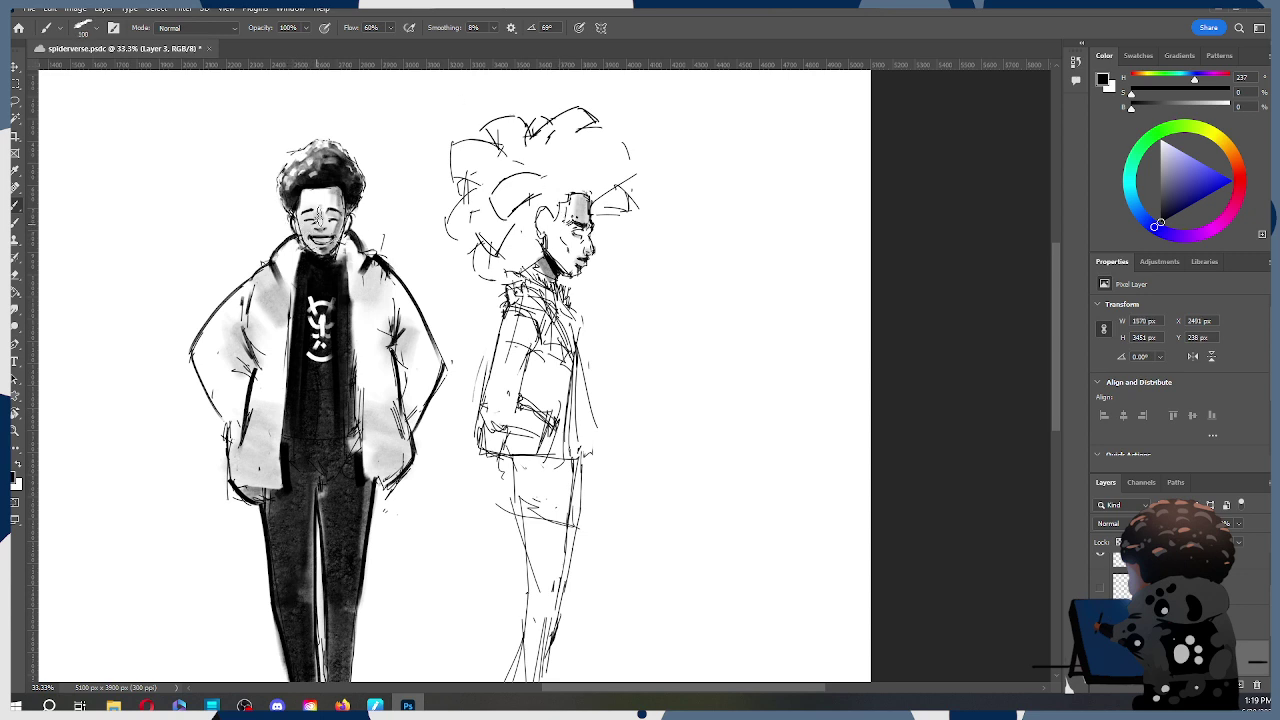
{"action": "key", "text": "ctrl+z"}
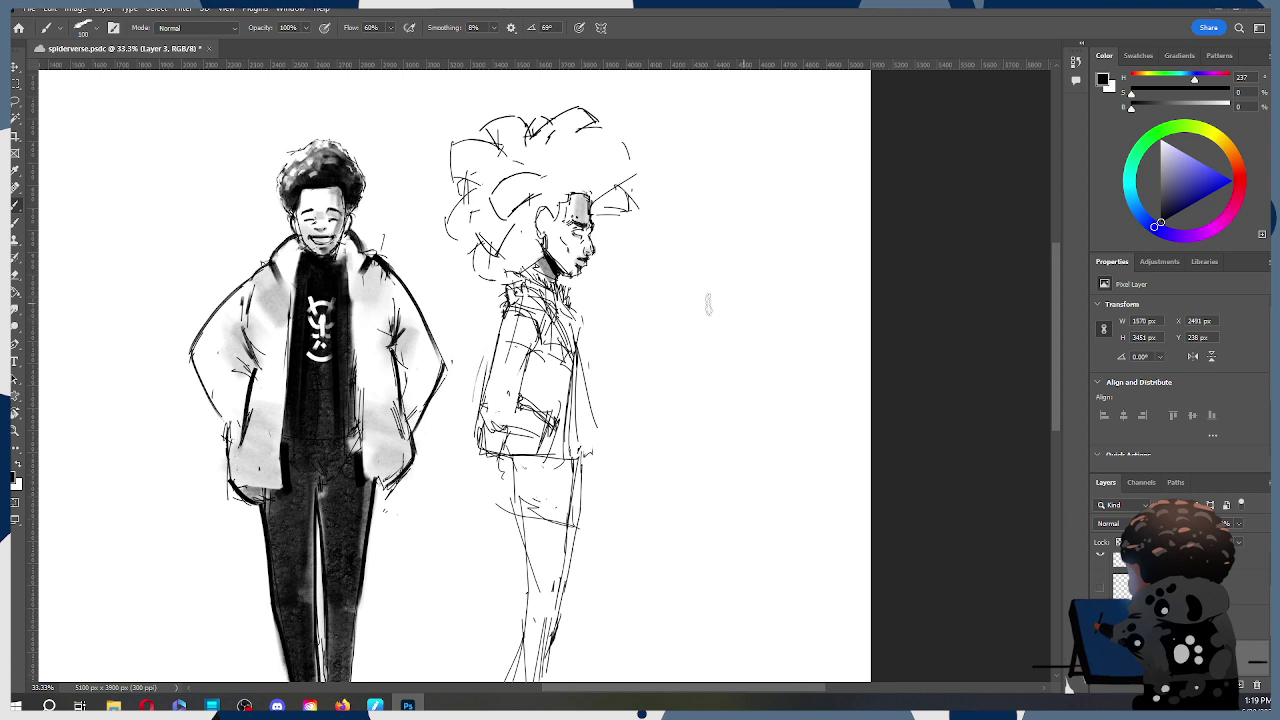
Step: Shade the cheek and eye area of the side-view face in grey with a 45 px brush
{"action": "key", "text": "bracketleft"}
{"action": "key", "text": "bracketleft"}
{"action": "left_click_drag", "start_coordinate": [565, 210], "coordinate": [578, 255]}
{"action": "key", "text": "ctrl+z"}
{"action": "key", "text": "bracketleft"}
{"action": "key", "text": "bracketleft"}
{"action": "key", "text": "bracketleft"}
{"action": "left_click_drag", "start_coordinate": [620, 267], "coordinate": [683, 206]}
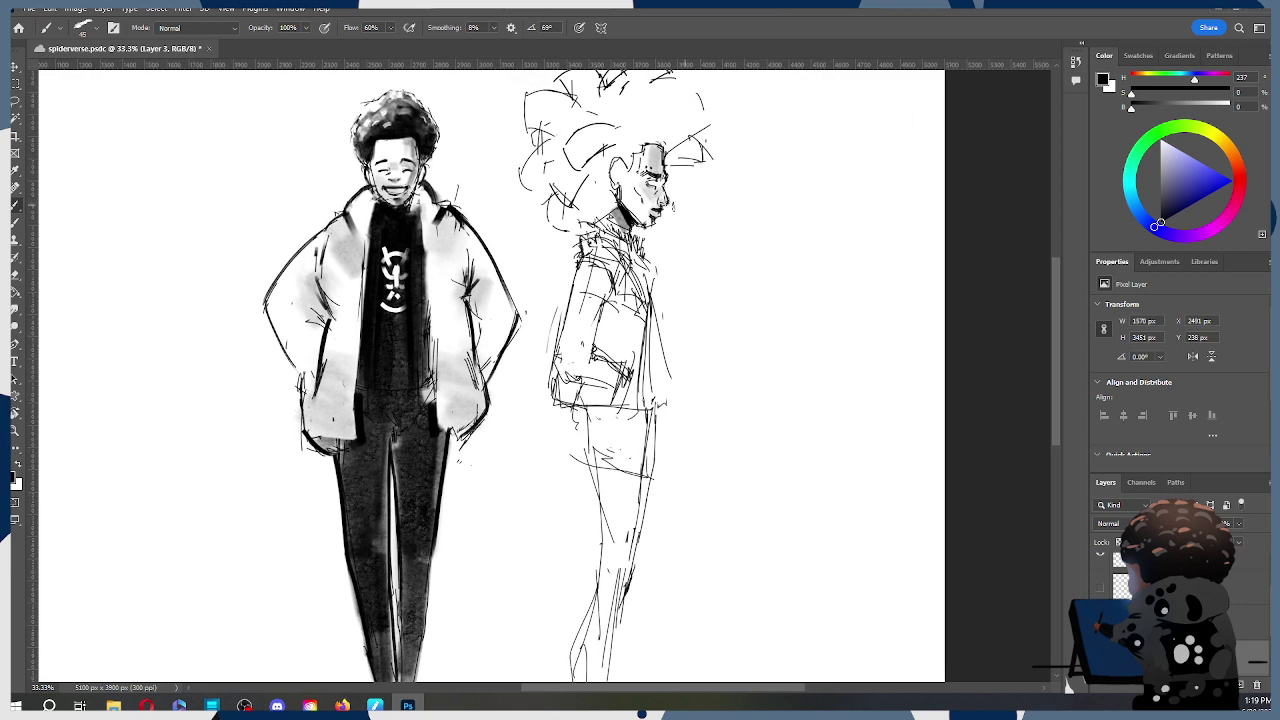
Step: Extend the grey shading over the side-view face down to the jaw, undoing the rejected strokes
{"action": "key", "text": "bracketright"}
{"action": "mouse_move", "coordinate": [626, 198]}
{"action": "left_mouse_down"}
{"action": "mouse_move", "coordinate": [640, 218]}
{"action": "mouse_move", "coordinate": [632, 199]}
{"action": "mouse_move", "coordinate": [626, 212]}
{"action": "left_mouse_up"}
{"action": "key", "text": "ctrl+z"}
{"action": "key", "text": "bracketleft"}
{"action": "key", "text": "ctrl+z"}
{"action": "left_click_drag", "start_coordinate": [625, 190], "coordinate": [635, 199]}
{"action": "key", "text": "ctrl+z"}
{"action": "left_click_drag", "start_coordinate": [655, 166], "coordinate": [632, 226]}
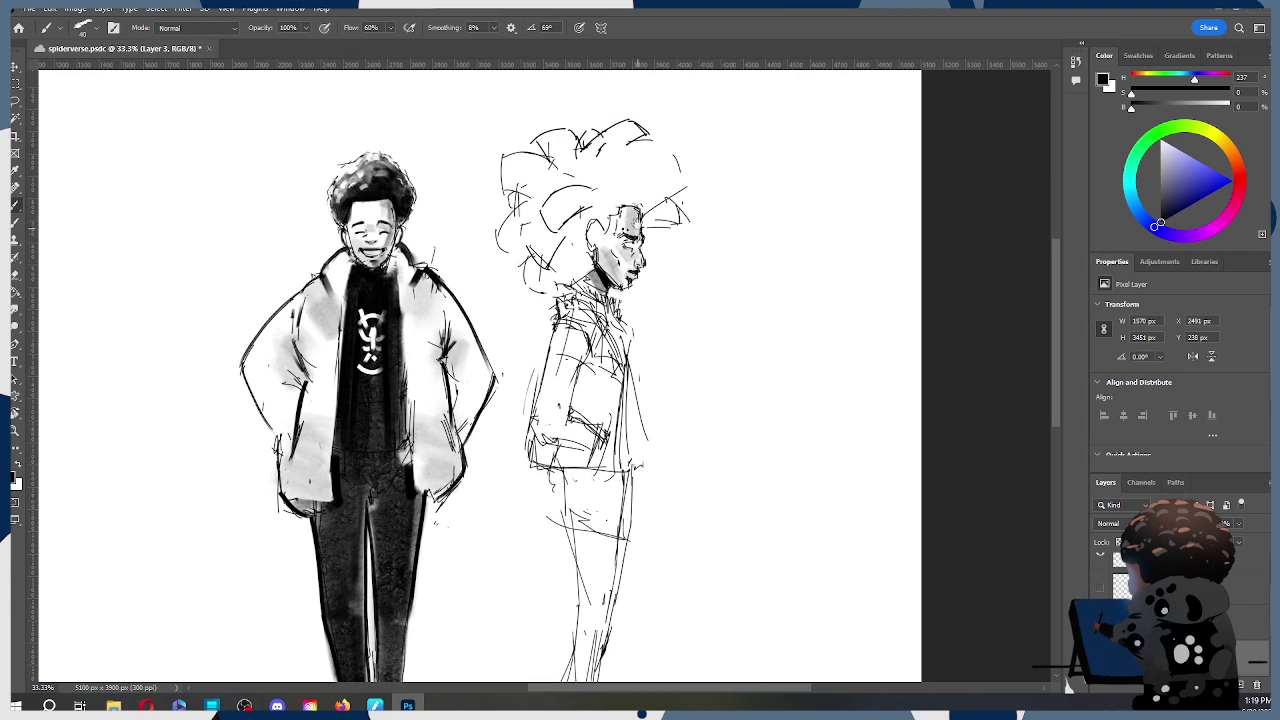
Step: Fill the side-view figure's curly hair with grey shading using a larger brush
{"action": "key", "text": "]"}
{"action": "key", "text": "]"}
{"action": "key", "text": "]"}
{"action": "key", "text": "]"}
{"action": "mouse_move", "coordinate": [535, 270]}
{"action": "left_mouse_down"}
{"action": "mouse_move", "coordinate": [543, 279]}
{"action": "mouse_move", "coordinate": [572, 262]}
{"action": "mouse_move", "coordinate": [585, 232]}
{"action": "mouse_move", "coordinate": [515, 232]}
{"action": "mouse_move", "coordinate": [511, 255]}
{"action": "mouse_move", "coordinate": [550, 215]}
{"action": "mouse_move", "coordinate": [505, 235]}
{"action": "mouse_move", "coordinate": [520, 160]}
{"action": "mouse_move", "coordinate": [511, 190]}
{"action": "mouse_move", "coordinate": [550, 180]}
{"action": "mouse_move", "coordinate": [560, 195]}
{"action": "mouse_move", "coordinate": [555, 168]}
{"action": "mouse_move", "coordinate": [580, 135]}
{"action": "mouse_move", "coordinate": [556, 205]}
{"action": "mouse_move", "coordinate": [600, 220]}
{"action": "mouse_move", "coordinate": [595, 160]}
{"action": "mouse_move", "coordinate": [613, 150]}
{"action": "mouse_move", "coordinate": [656, 176]}
{"action": "mouse_move", "coordinate": [648, 200]}
{"action": "mouse_move", "coordinate": [600, 140]}
{"action": "mouse_move", "coordinate": [674, 131]}
{"action": "mouse_move", "coordinate": [636, 160]}
{"action": "mouse_move", "coordinate": [663, 164]}
{"action": "mouse_move", "coordinate": [632, 172]}
{"action": "mouse_move", "coordinate": [654, 157]}
{"action": "left_mouse_up"}
{"action": "mouse_move", "coordinate": [647, 220]}
{"action": "left_mouse_down"}
{"action": "mouse_move", "coordinate": [777, 191]}
{"action": "mouse_move", "coordinate": [757, 243]}
{"action": "mouse_move", "coordinate": [771, 189]}
{"action": "mouse_move", "coordinate": [782, 212]}
{"action": "left_mouse_up"}
{"action": "key", "text": "space"}
{"action": "left_click_drag", "start_coordinate": [749, 423], "coordinate": [686, 493]}
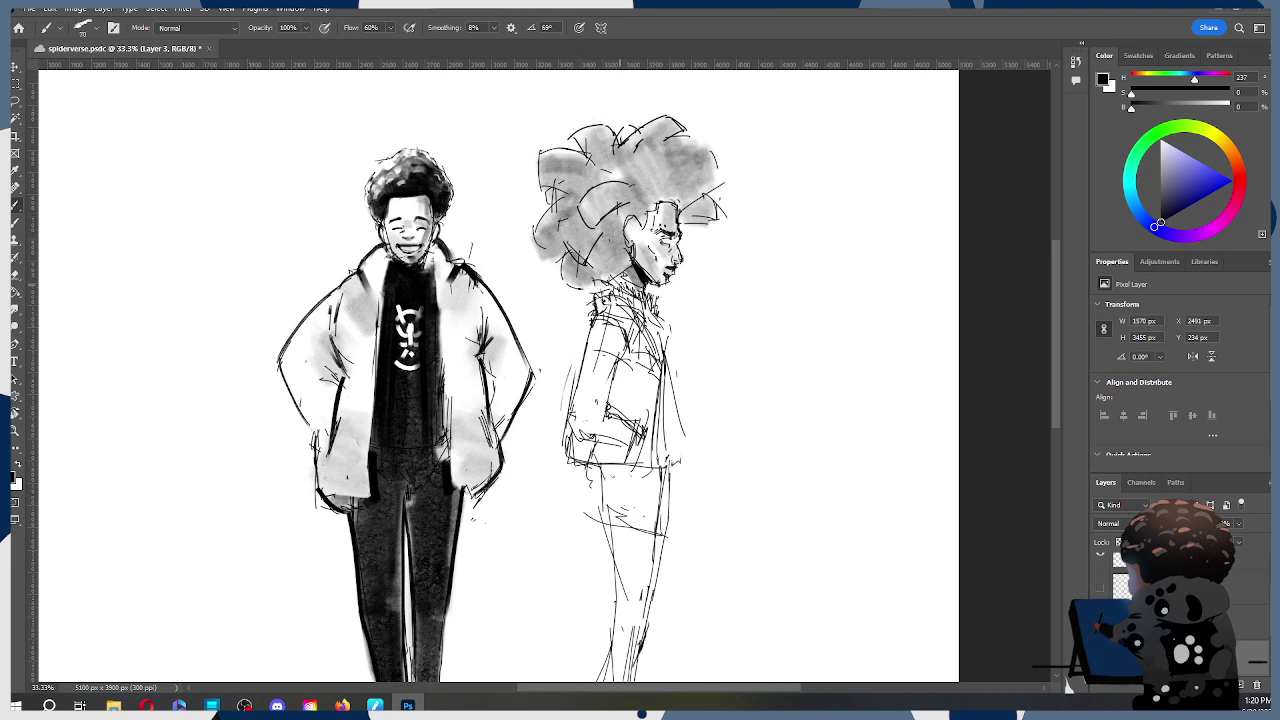
Step: Shade the body and sleeve of the side-view jacket in light grey with 150 px and 125 px brushes
{"action": "left_click_drag", "start_coordinate": [612, 343], "coordinate": [592, 440]}
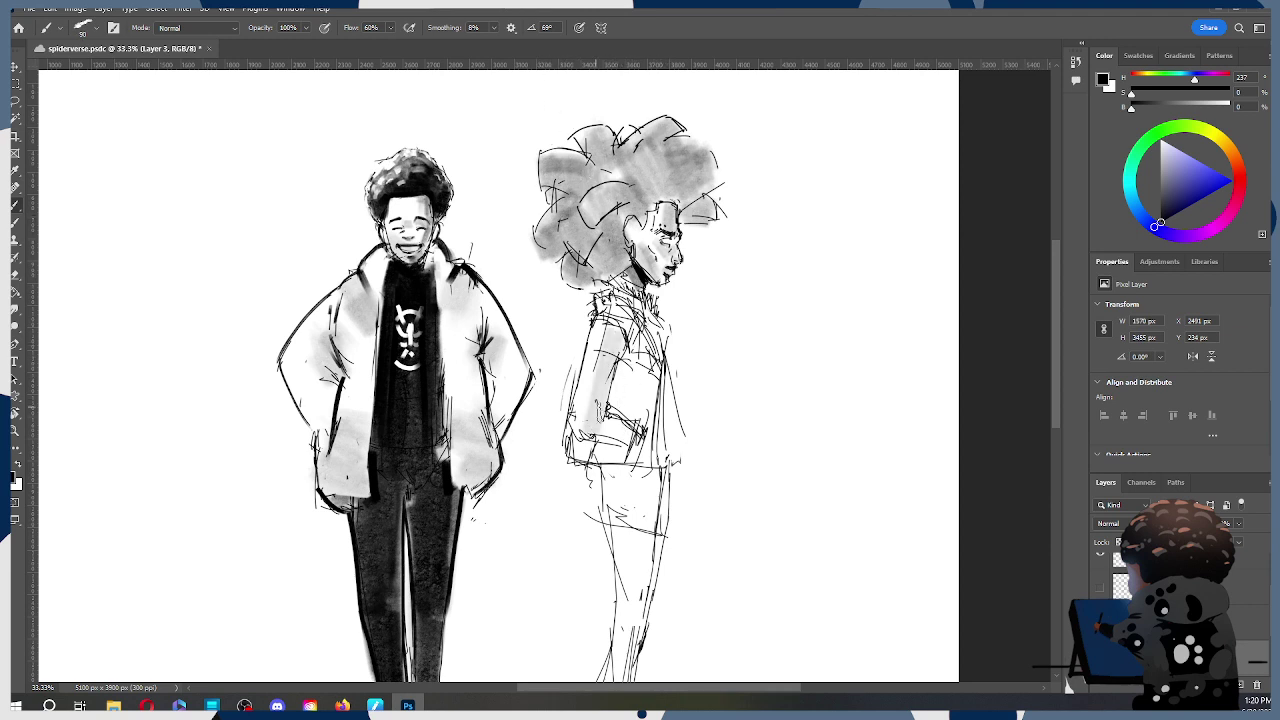
{"action": "key", "text": "ctrl+z"}
{"action": "key", "text": "bracketright"}
{"action": "key", "text": "bracketright"}
{"action": "key", "text": "bracketright"}
{"action": "left_click_drag", "start_coordinate": [646, 340], "coordinate": [628, 430]}
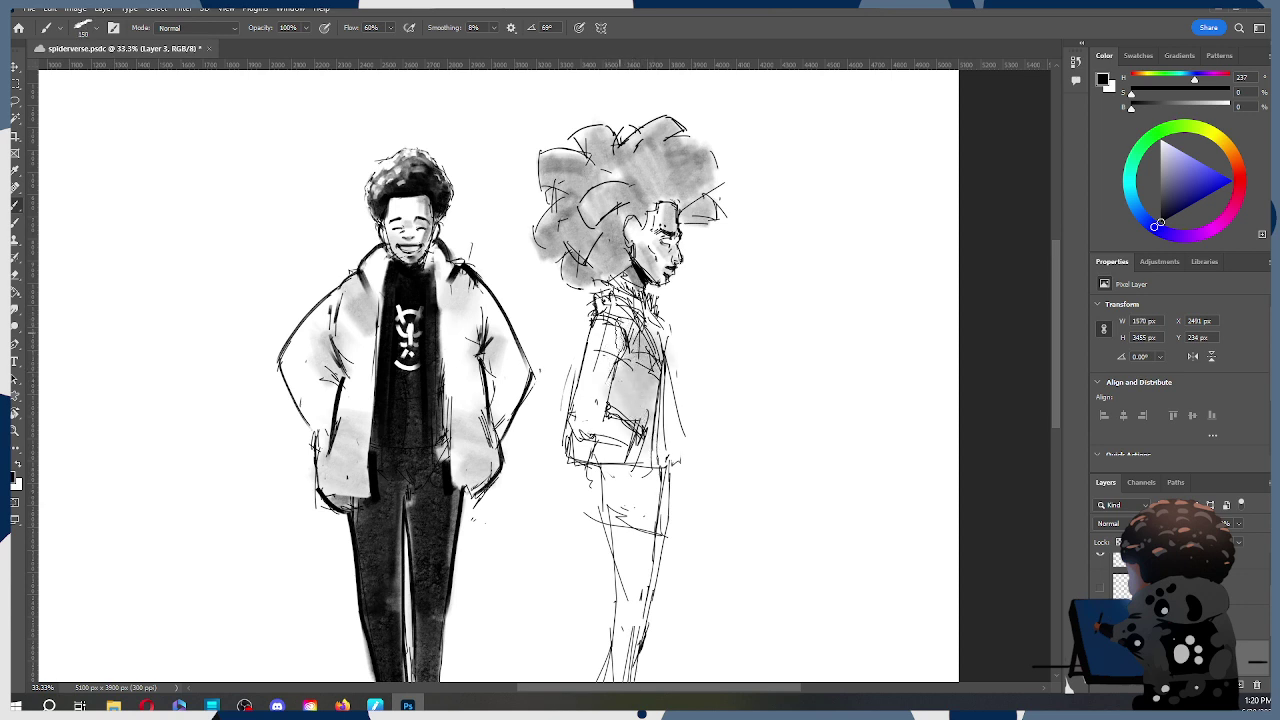
{"action": "left_click_drag", "start_coordinate": [614, 332], "coordinate": [588, 446]}
{"action": "key", "text": "ctrl+z"}
{"action": "key", "text": "bracketleft"}
{"action": "left_click_drag", "start_coordinate": [612, 328], "coordinate": [590, 430]}
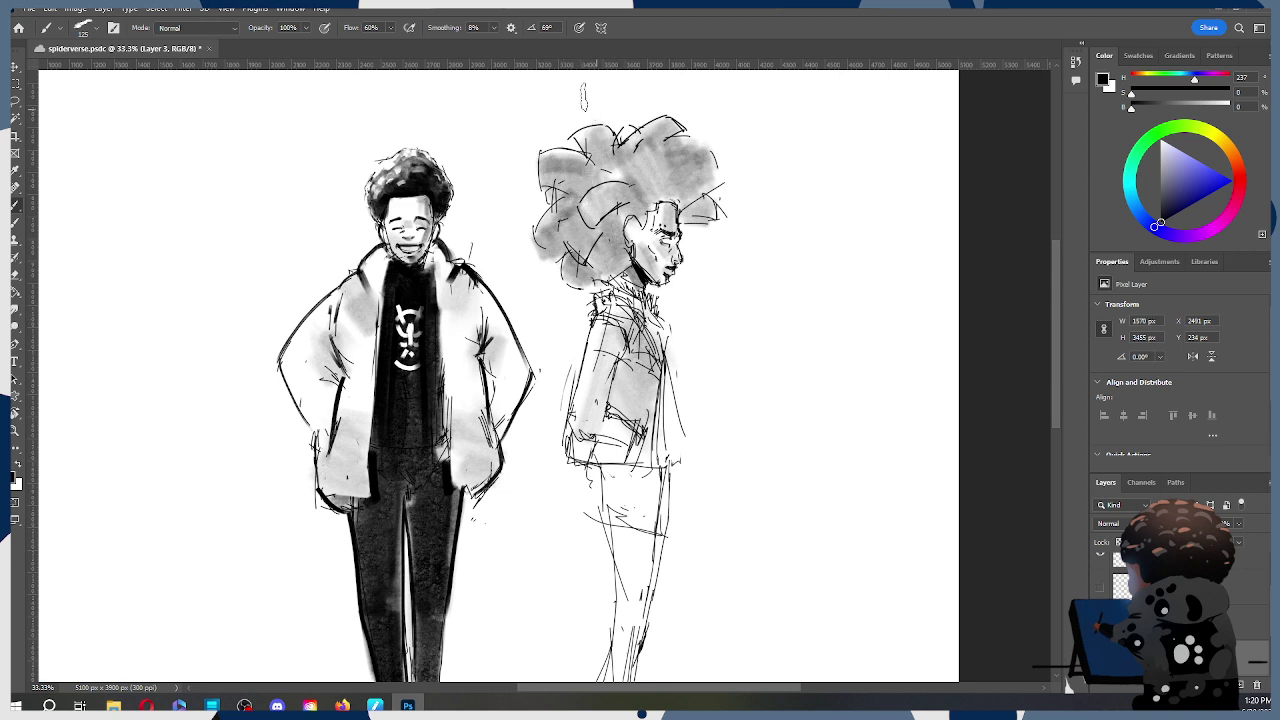
Step: Darken the rear curls of the side-view figure's hair with a smaller brush, undoing the rejected strokes
{"action": "key", "text": "bracketleft"}
{"action": "key", "text": "bracketleft"}
{"action": "key", "text": "bracketleft"}
{"action": "left_click_drag", "start_coordinate": [587, 219], "coordinate": [628, 195]}
{"action": "key", "text": "ctrl+z"}
{"action": "left_click_drag", "start_coordinate": [549, 177], "coordinate": [581, 189]}
{"action": "key", "text": "ctrl+z"}
{"action": "key", "text": "bracketleft"}
{"action": "mouse_move", "coordinate": [544, 176]}
{"action": "left_mouse_down"}
{"action": "mouse_move", "coordinate": [585, 188]}
{"action": "mouse_move", "coordinate": [610, 172]}
{"action": "mouse_move", "coordinate": [594, 140]}
{"action": "left_mouse_up"}
{"action": "key", "text": "bracketright"}
{"action": "left_click", "coordinate": [578, 28]}
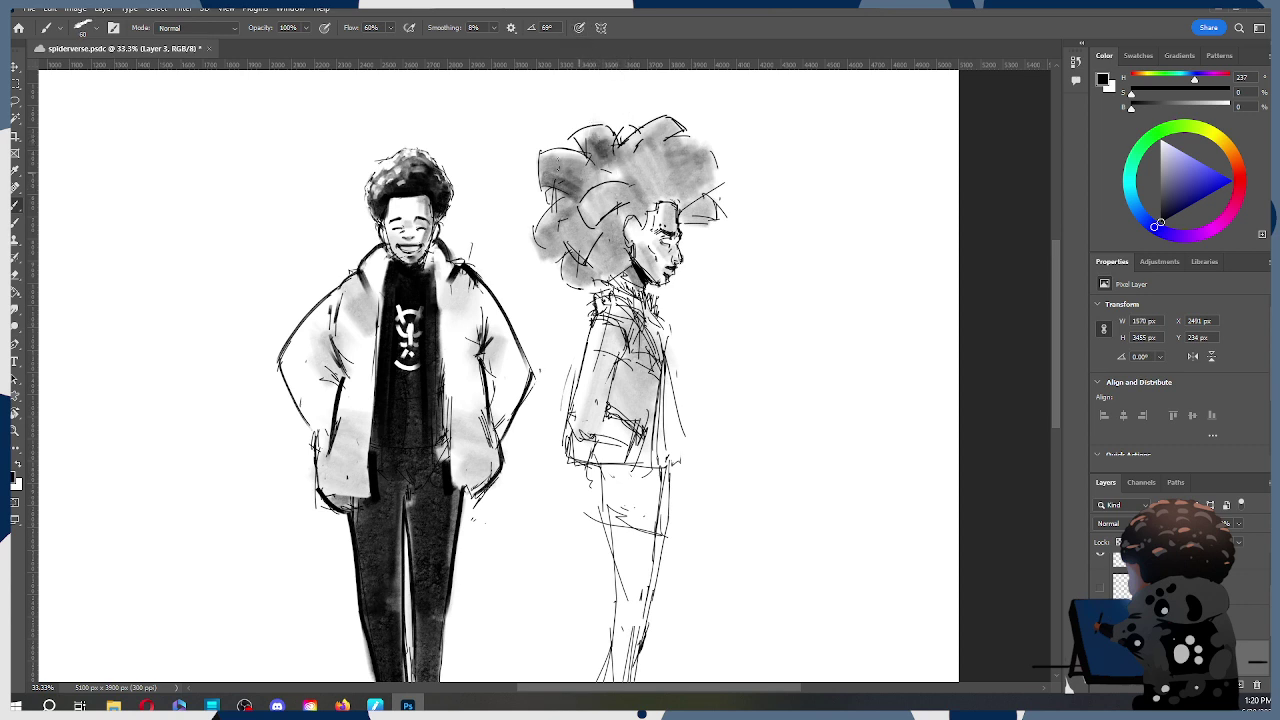
{"action": "left_click_drag", "start_coordinate": [545, 174], "coordinate": [574, 192]}
{"action": "mouse_move", "coordinate": [548, 245]}
{"action": "left_mouse_down"}
{"action": "mouse_move", "coordinate": [570, 215]}
{"action": "mouse_move", "coordinate": [636, 190]}
{"action": "left_mouse_up"}
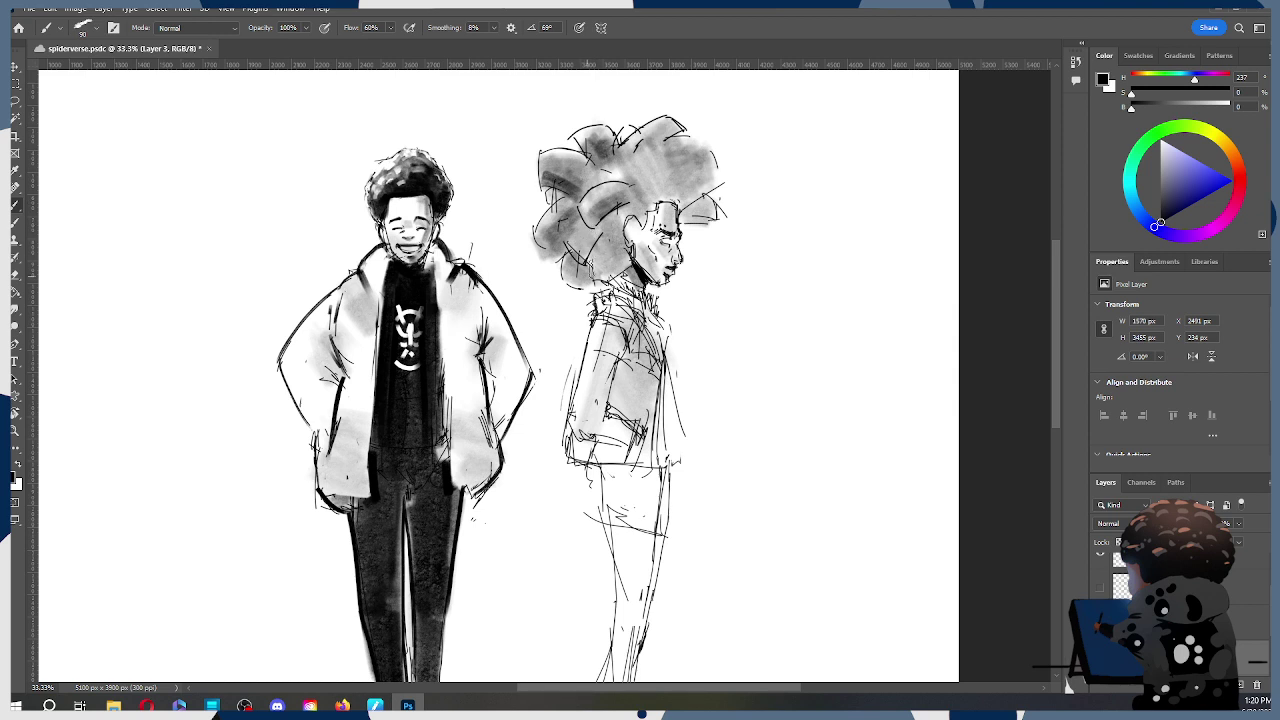
Step: Deepen the grey shading of the side-view hair at the nape, around the ear and above the forehead hairline
{"action": "left_click_drag", "start_coordinate": [566, 258], "coordinate": [585, 280]}
{"action": "mouse_move", "coordinate": [609, 235]}
{"action": "left_mouse_down"}
{"action": "mouse_move", "coordinate": [606, 270]}
{"action": "mouse_move", "coordinate": [612, 252]}
{"action": "left_mouse_up"}
{"action": "key", "text": "bracketright"}
{"action": "key", "text": "bracketright"}
{"action": "key", "text": "bracketleft"}
{"action": "key", "text": "bracketleft"}
{"action": "key", "text": "bracketleft"}
{"action": "key", "text": "bracketleft"}
{"action": "key", "text": "bracketleft"}
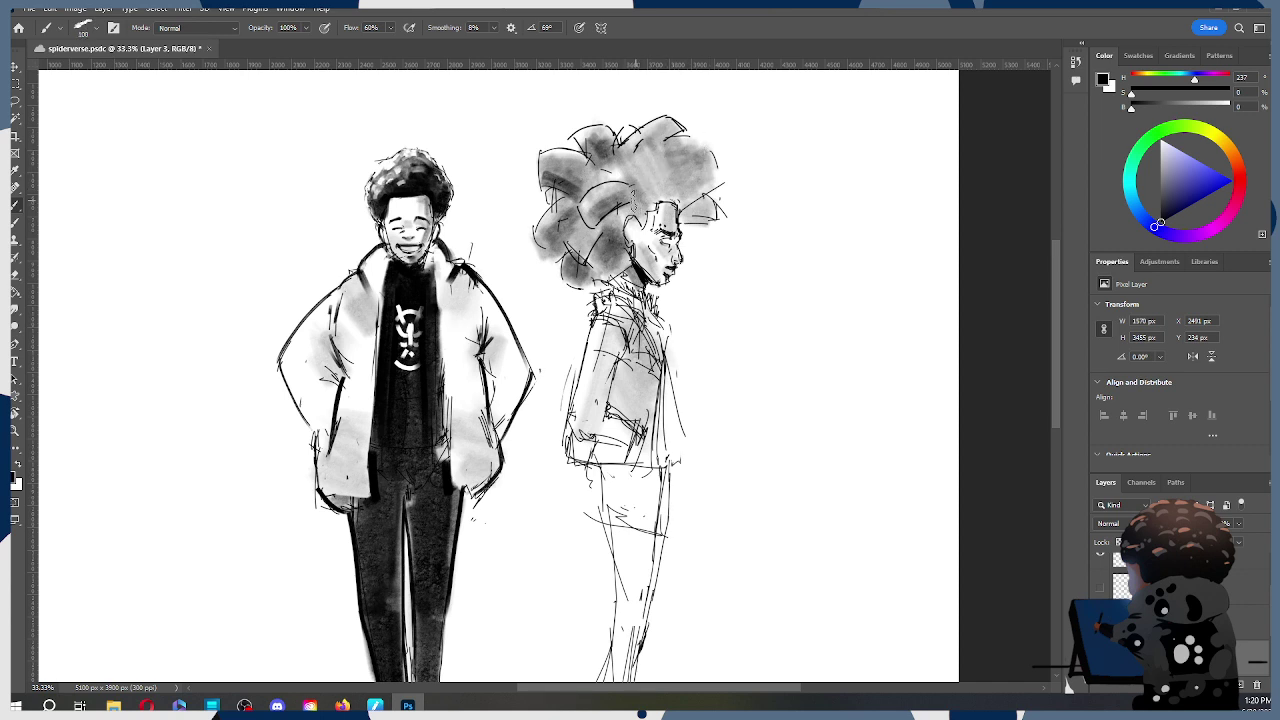
{"action": "mouse_move", "coordinate": [641, 200]}
{"action": "left_mouse_down"}
{"action": "mouse_move", "coordinate": [634, 218]}
{"action": "mouse_move", "coordinate": [645, 200]}
{"action": "left_mouse_up"}
{"action": "mouse_move", "coordinate": [664, 196]}
{"action": "left_mouse_down"}
{"action": "mouse_move", "coordinate": [692, 182]}
{"action": "mouse_move", "coordinate": [680, 166]}
{"action": "mouse_move", "coordinate": [648, 186]}
{"action": "mouse_move", "coordinate": [692, 160]}
{"action": "left_mouse_up"}
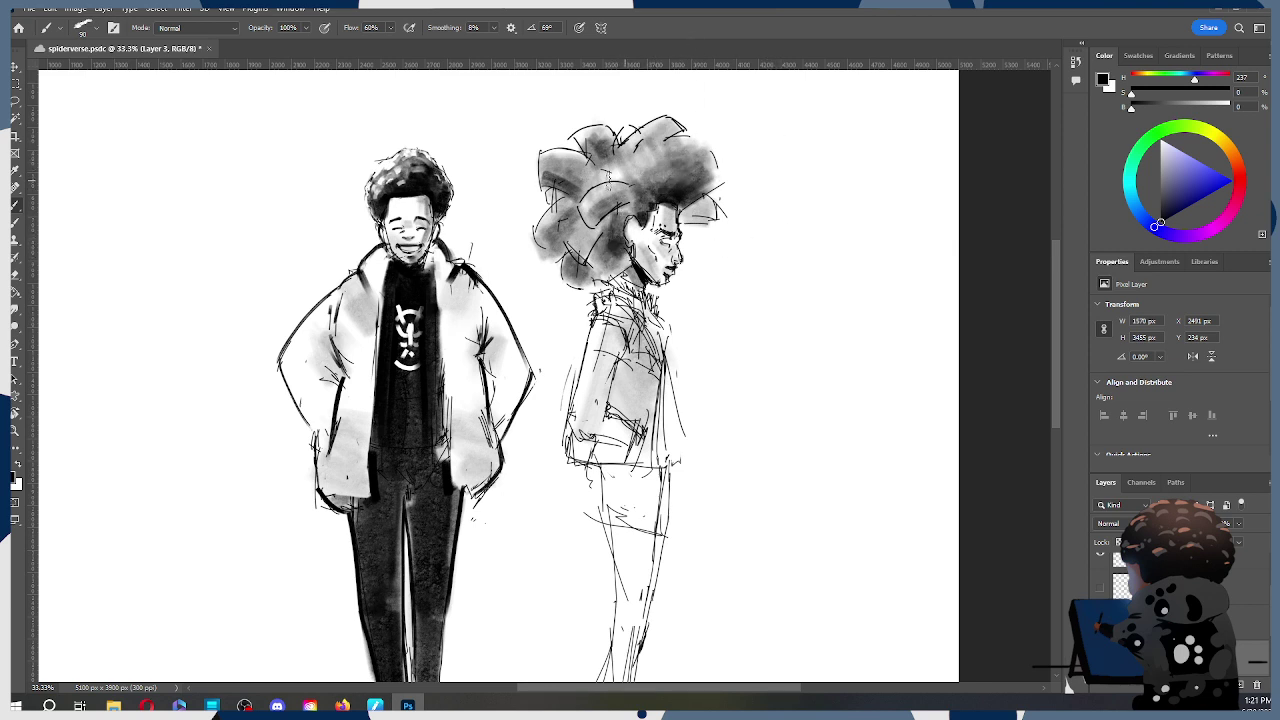
Step: Erase shading along the rear and lower curls of the side-view hair to form light edges
{"action": "key", "text": "e"}
{"action": "mouse_move", "coordinate": [542, 155]}
{"action": "left_mouse_down"}
{"action": "mouse_move", "coordinate": [544, 182]}
{"action": "mouse_move", "coordinate": [598, 126]}
{"action": "left_mouse_up"}
{"action": "mouse_move", "coordinate": [540, 236]}
{"action": "left_mouse_down"}
{"action": "mouse_move", "coordinate": [562, 202]}
{"action": "mouse_move", "coordinate": [548, 214]}
{"action": "left_mouse_up"}
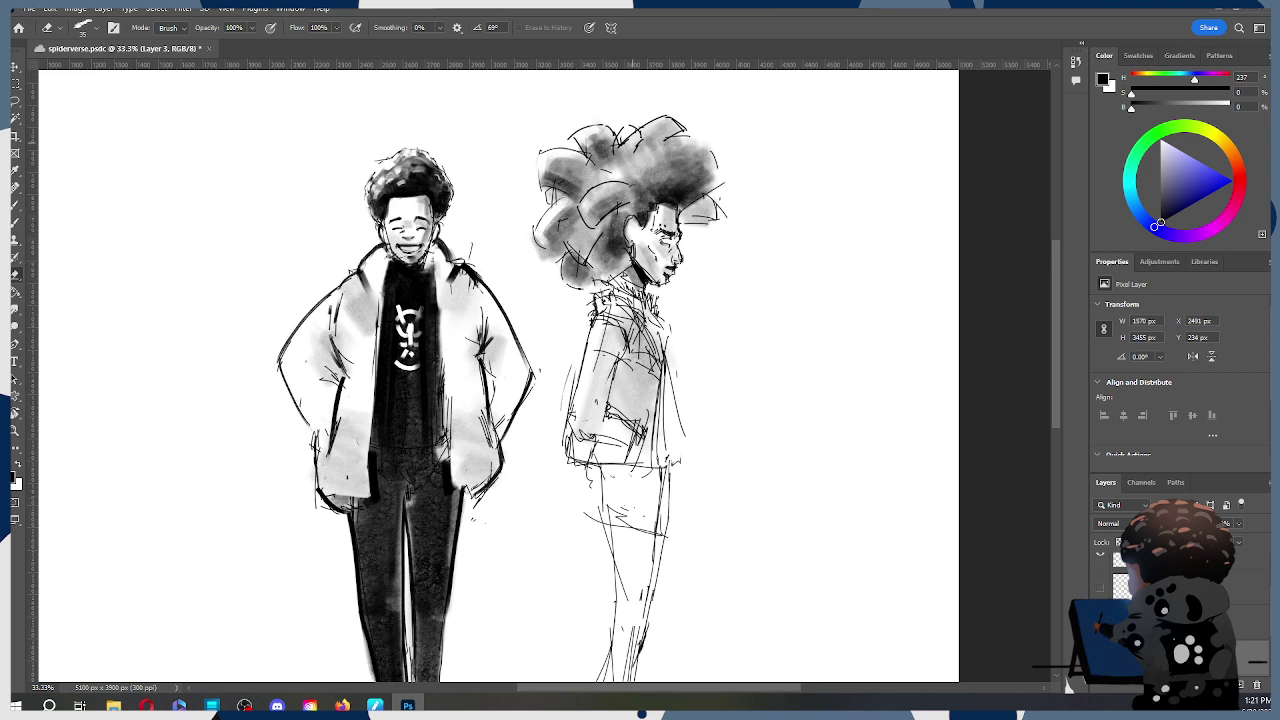
{"action": "mouse_move", "coordinate": [544, 238]}
{"action": "left_mouse_down"}
{"action": "mouse_move", "coordinate": [560, 206]}
{"action": "mouse_move", "coordinate": [566, 226]}
{"action": "left_mouse_up"}
{"action": "left_click_drag", "start_coordinate": [562, 270], "coordinate": [570, 250]}
{"action": "left_click_drag", "start_coordinate": [585, 206], "coordinate": [587, 220]}
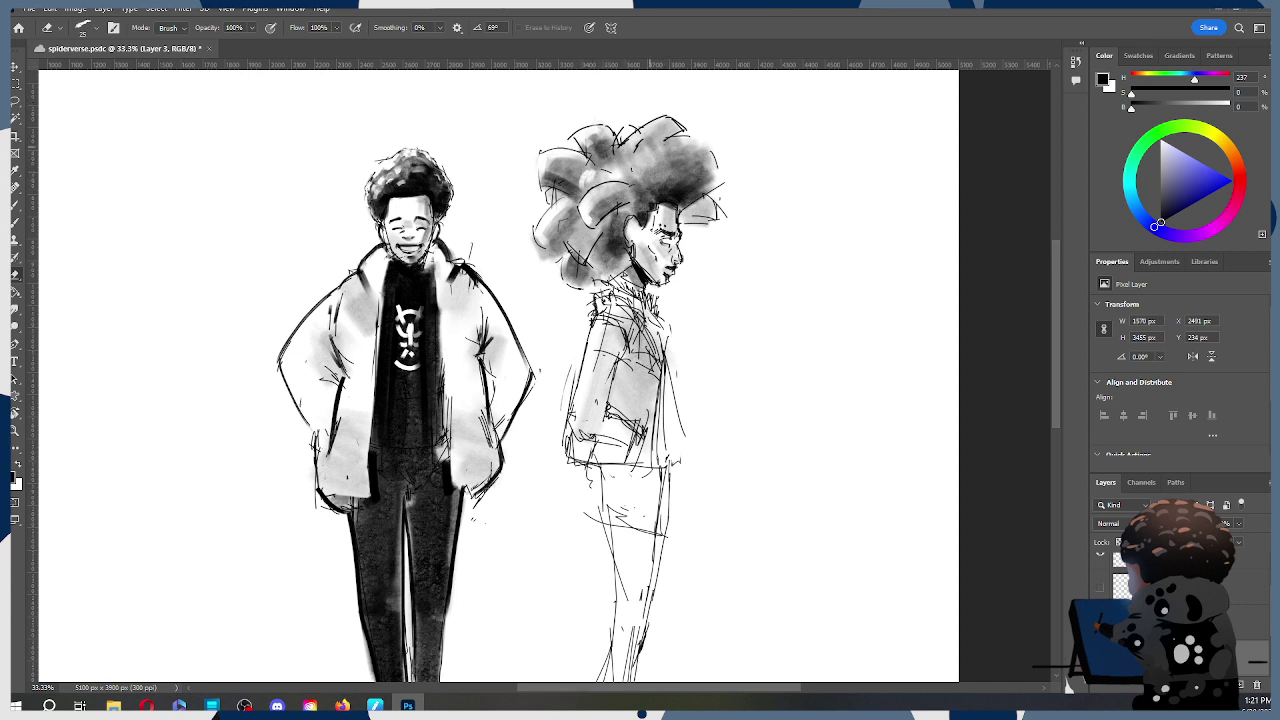
{"action": "left_click_drag", "start_coordinate": [568, 243], "coordinate": [574, 255]}
Step: Ink the back contour of the side-view jacket down to the hem with a thick black line
{"action": "key", "text": "z"}
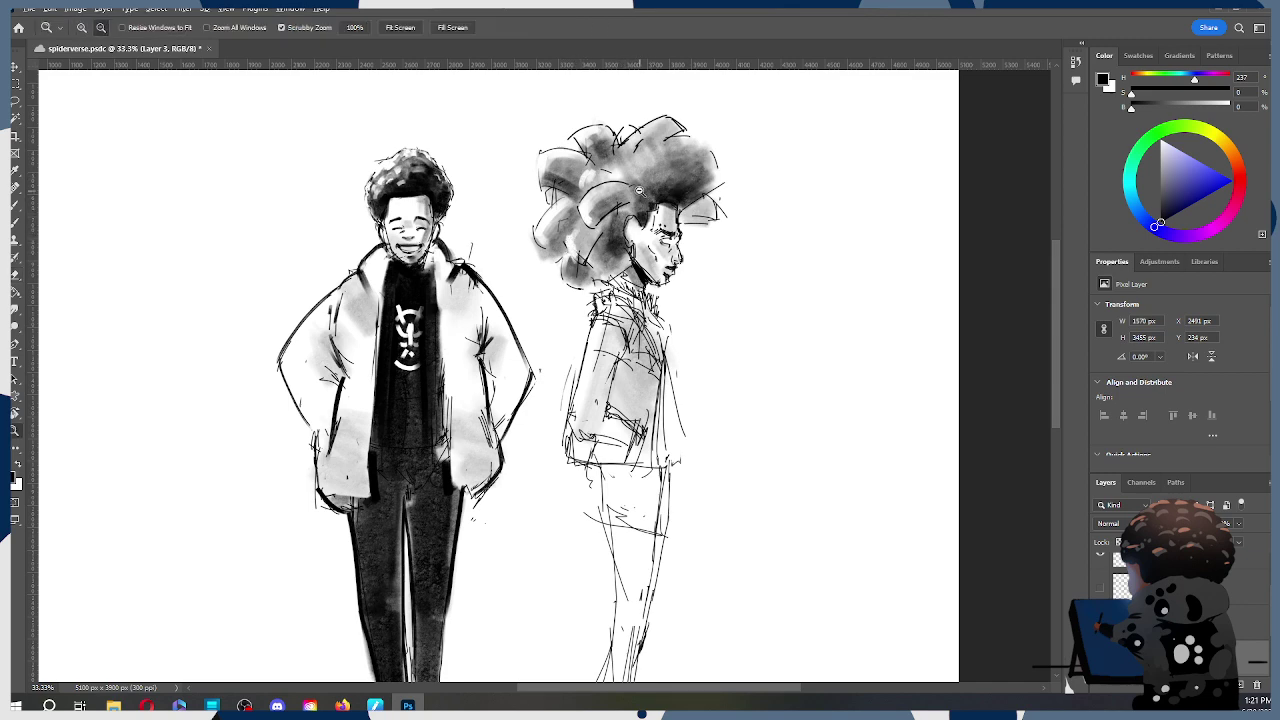
{"action": "left_click", "coordinate": [650, 188], "text": "alt"}
{"action": "left_click", "coordinate": [650, 188], "text": "alt"}
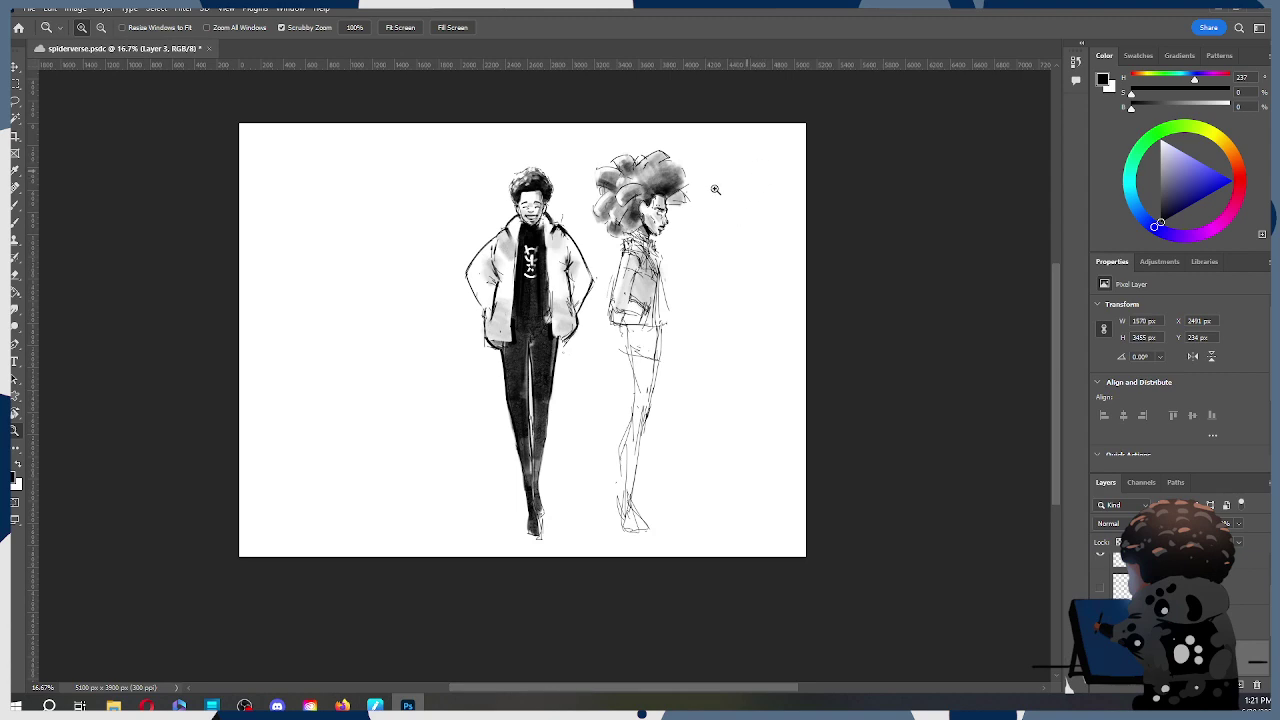
{"action": "left_click_drag", "start_coordinate": [669, 256], "coordinate": [773, 256]}
{"action": "left_click", "coordinate": [724, 280]}
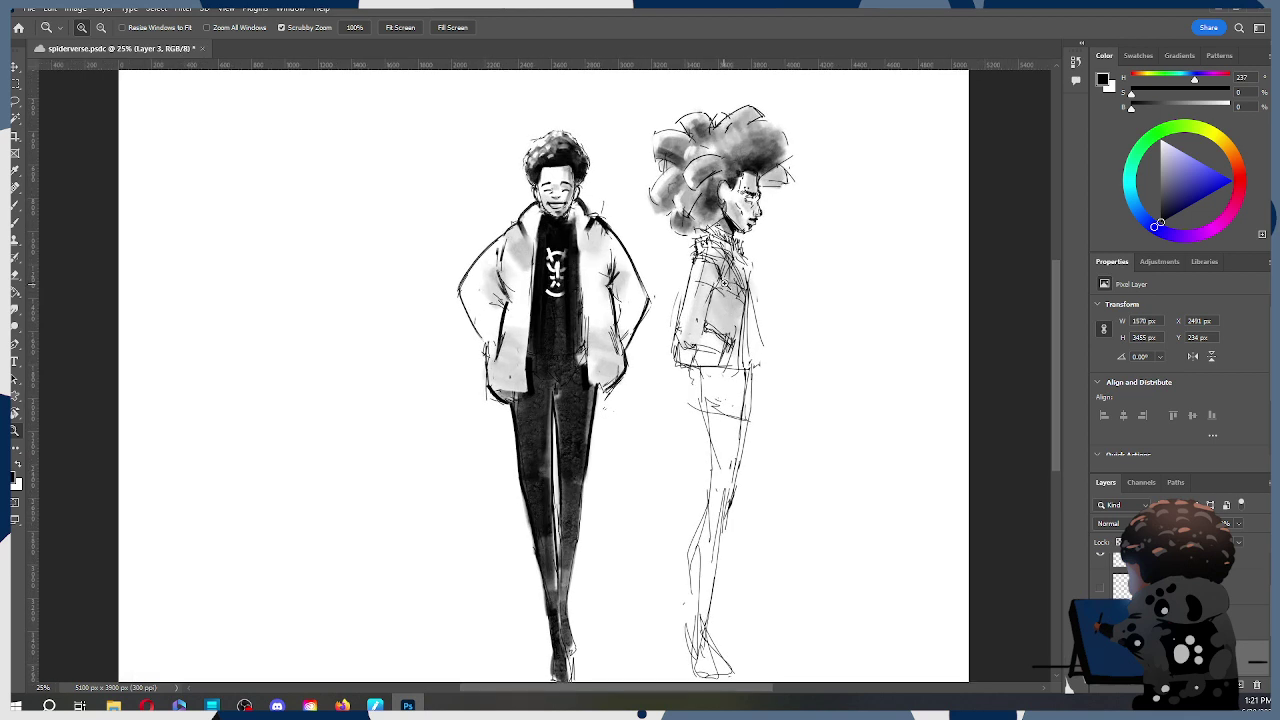
{"action": "key", "text": "b"}
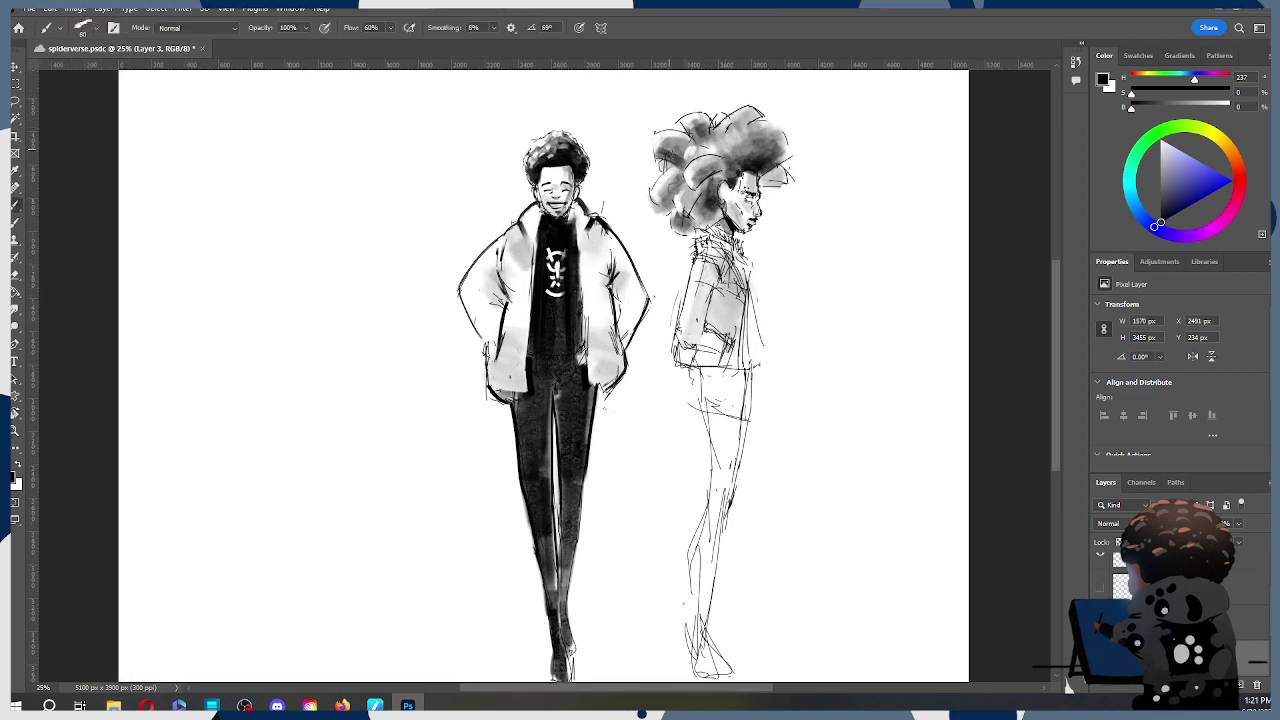
{"action": "key", "text": "bracketleft"}
{"action": "left_click_drag", "start_coordinate": [690, 278], "coordinate": [671, 338]}
Step: Ink the back and front contours of the side-view thigh from the jacket hem to the knee, redoing the rejected strokes
{"action": "left_click_drag", "start_coordinate": [706, 366], "coordinate": [694, 426]}
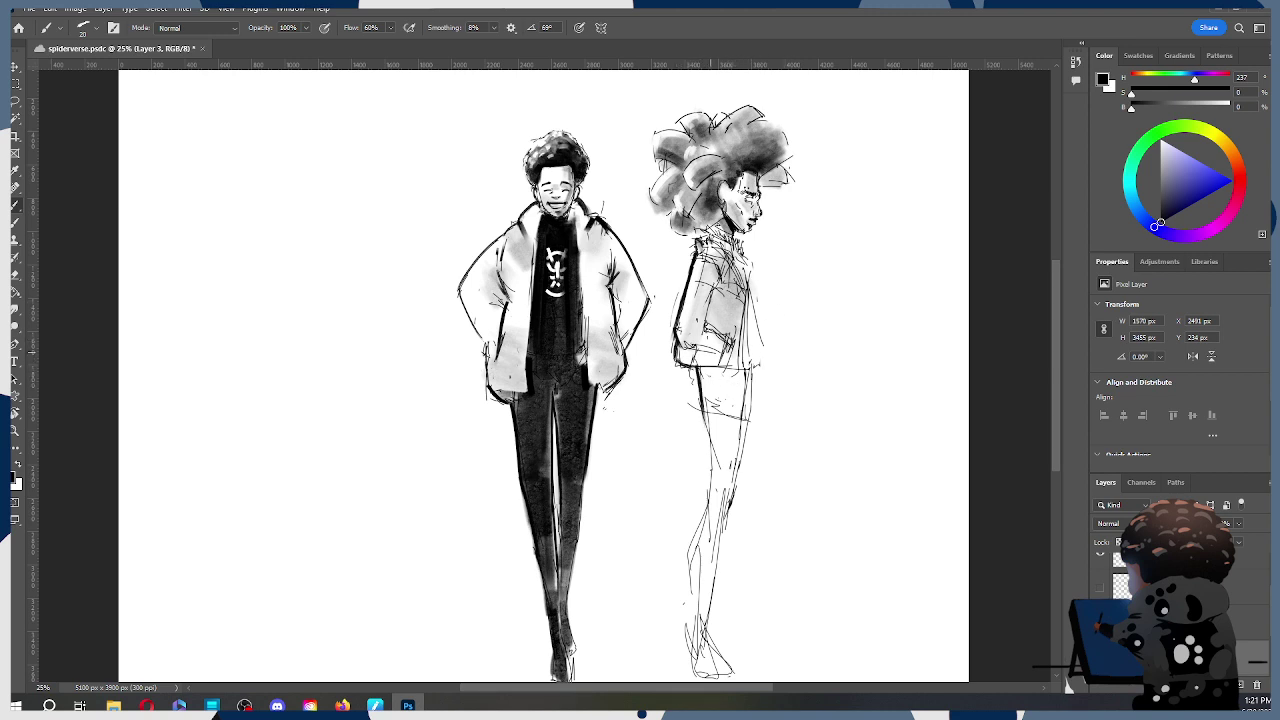
{"action": "key", "text": "ctrl+z"}
{"action": "key", "text": "ctrl+z"}
{"action": "left_click_drag", "start_coordinate": [697, 366], "coordinate": [702, 491]}
{"action": "left_click_drag", "start_coordinate": [745, 401], "coordinate": [731, 490]}
{"action": "left_click_drag", "start_coordinate": [751, 372], "coordinate": [750, 420]}
{"action": "key", "text": "ctrl+z"}
{"action": "key", "text": "ctrl+z"}
{"action": "left_click_drag", "start_coordinate": [756, 362], "coordinate": [750, 430]}
{"action": "key", "text": "ctrl+z"}
{"action": "left_click_drag", "start_coordinate": [752, 366], "coordinate": [732, 477]}
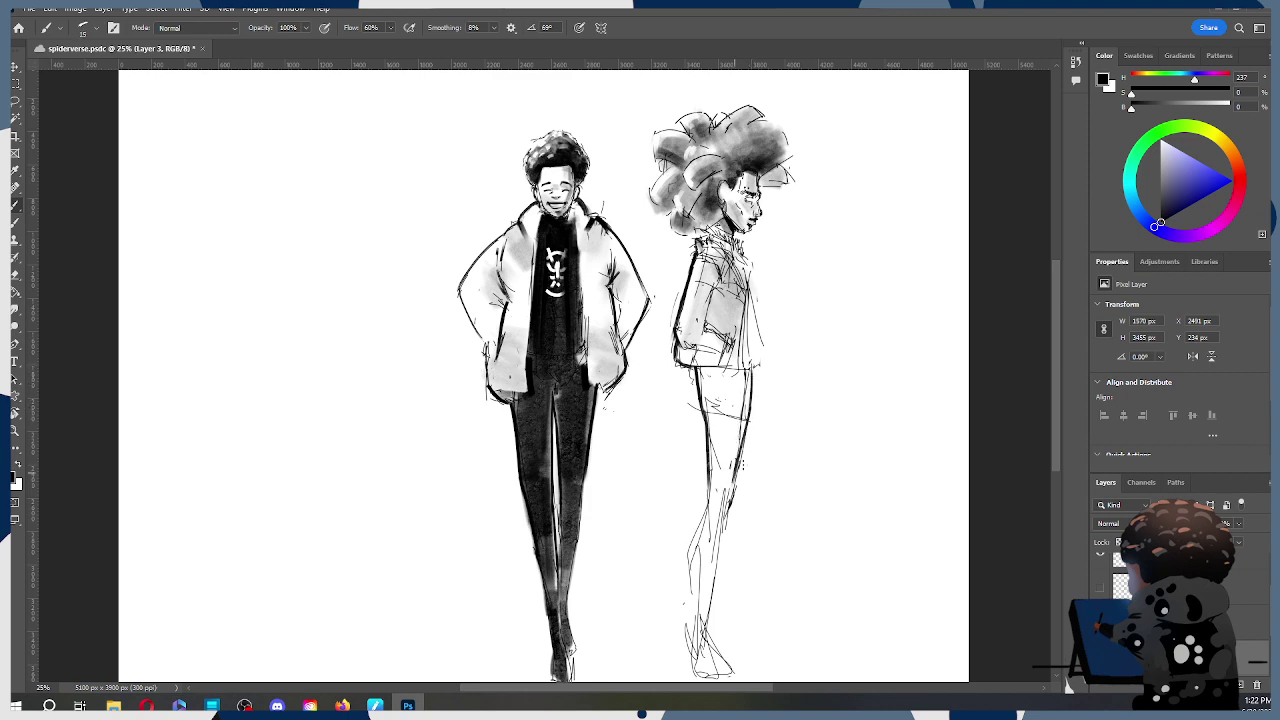
Step: Erase the rough sketch lines inside the side-view figure's thigh and knee
{"action": "left_click_drag", "start_coordinate": [768, 359], "coordinate": [851, 310]}
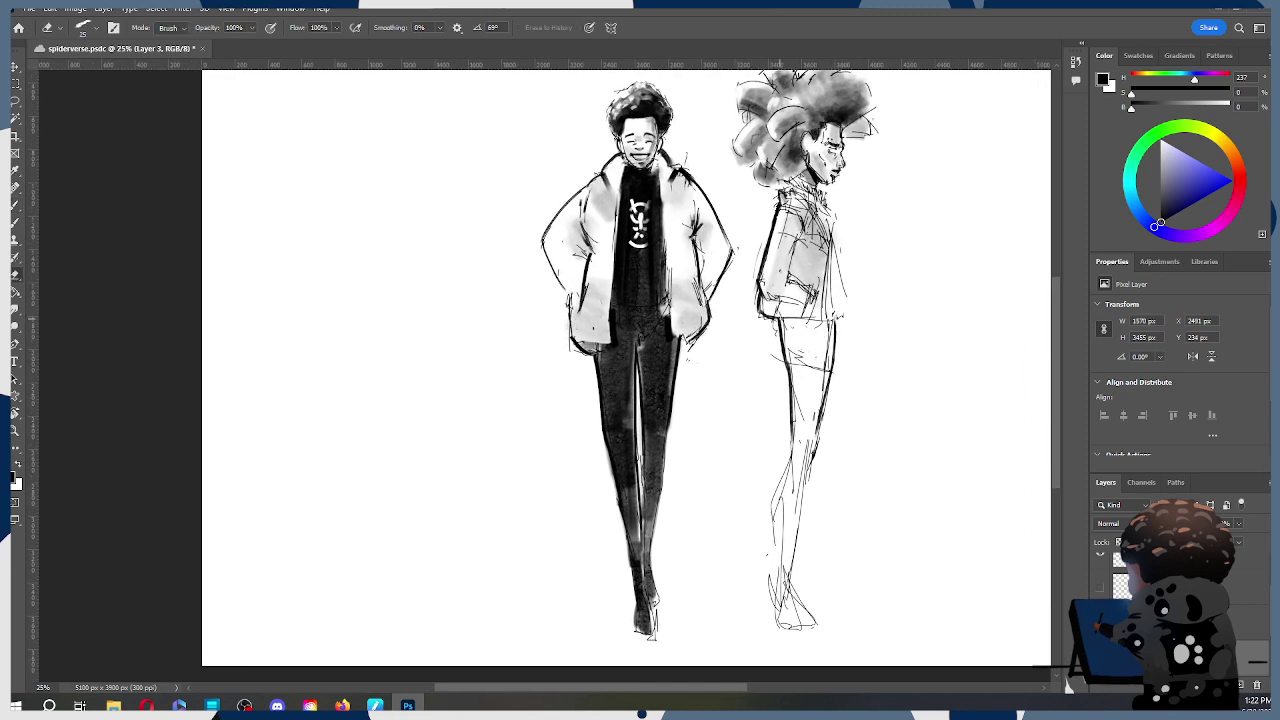
{"action": "left_click_drag", "start_coordinate": [793, 371], "coordinate": [796, 404]}
{"action": "key", "text": "bracketright"}
{"action": "key", "text": "bracketright"}
{"action": "key", "text": "bracketright"}
{"action": "left_click_drag", "start_coordinate": [805, 440], "coordinate": [799, 458]}
Step: Reinforce the front contour of the side-view thigh towards the knee, undoing the extra stroke near the hip
{"action": "key", "text": "b"}
{"action": "left_click_drag", "start_coordinate": [826, 372], "coordinate": [809, 450]}
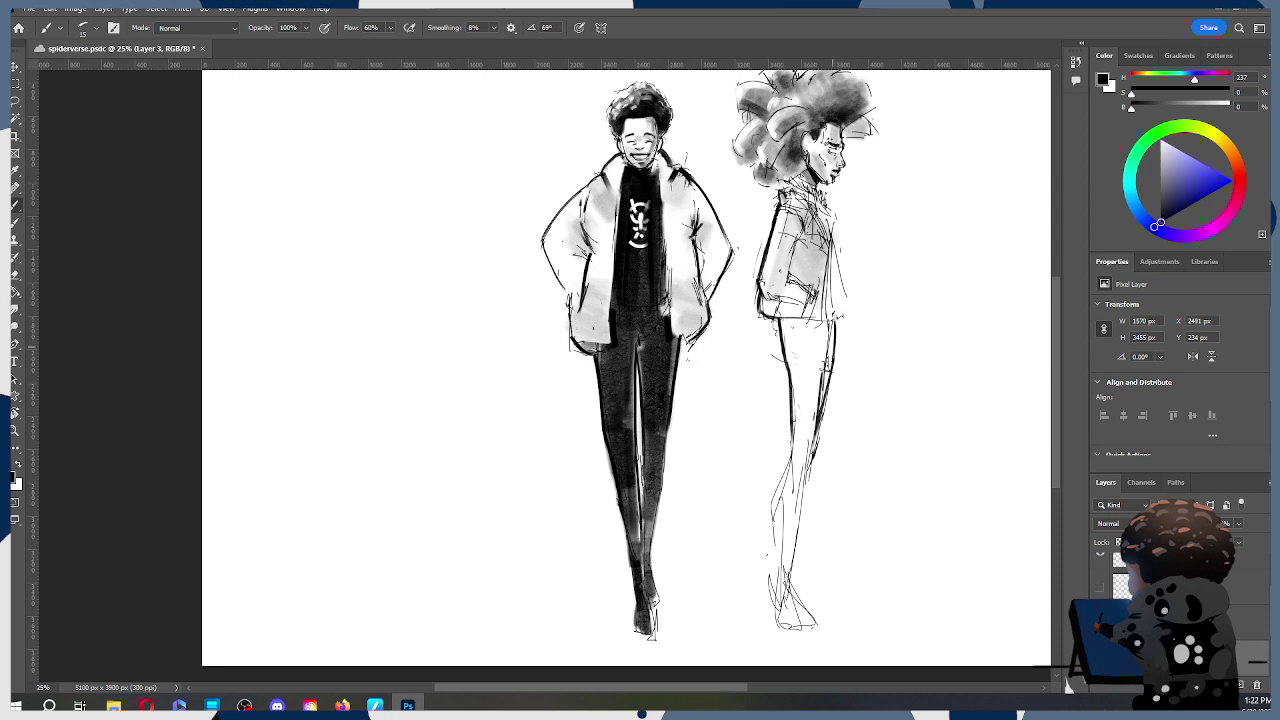
{"action": "mouse_move", "coordinate": [830, 349]}
{"action": "left_mouse_down"}
{"action": "mouse_move", "coordinate": [818, 398]}
{"action": "mouse_move", "coordinate": [821, 366]}
{"action": "left_mouse_up"}
{"action": "key", "text": "ctrl+z"}
Step: Ink the side-view lower leg's contours from knee to ankle and erase the sketch lines inside the calf
{"action": "key", "text": "z"}
{"action": "left_click", "coordinate": [858, 326], "text": "alt"}
{"action": "left_click", "coordinate": [856, 326], "text": "alt"}
{"action": "left_click", "coordinate": [855, 302]}
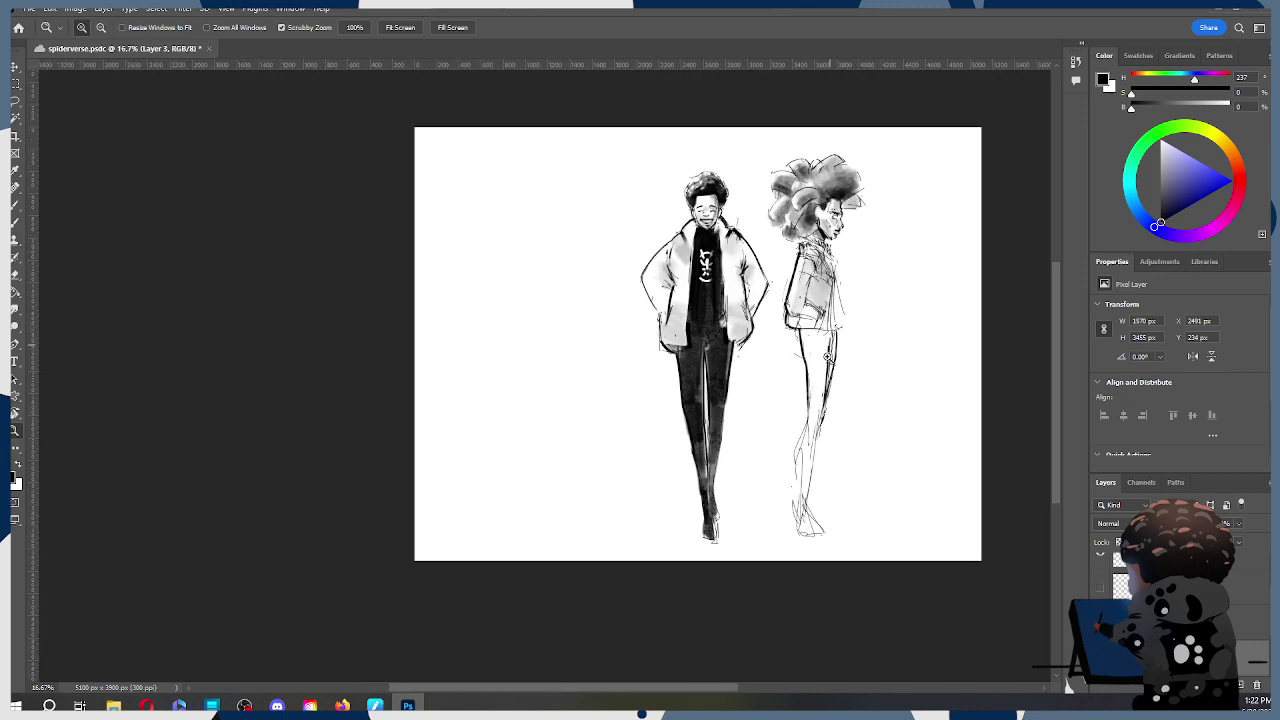
{"action": "left_click", "coordinate": [829, 354]}
{"action": "key", "text": "b"}
{"action": "left_click_drag", "start_coordinate": [798, 446], "coordinate": [780, 576]}
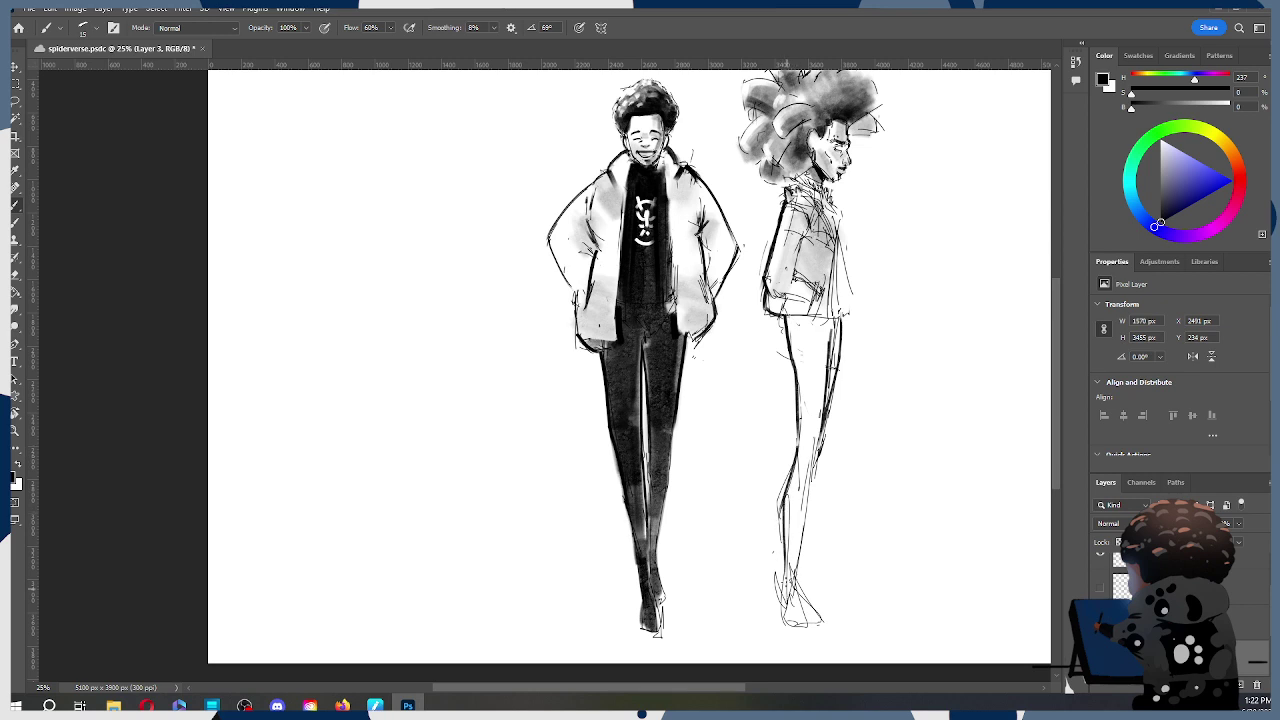
{"action": "left_click_drag", "start_coordinate": [816, 428], "coordinate": [798, 543]}
{"action": "key", "text": "e"}
{"action": "left_click_drag", "start_coordinate": [798, 466], "coordinate": [783, 556]}
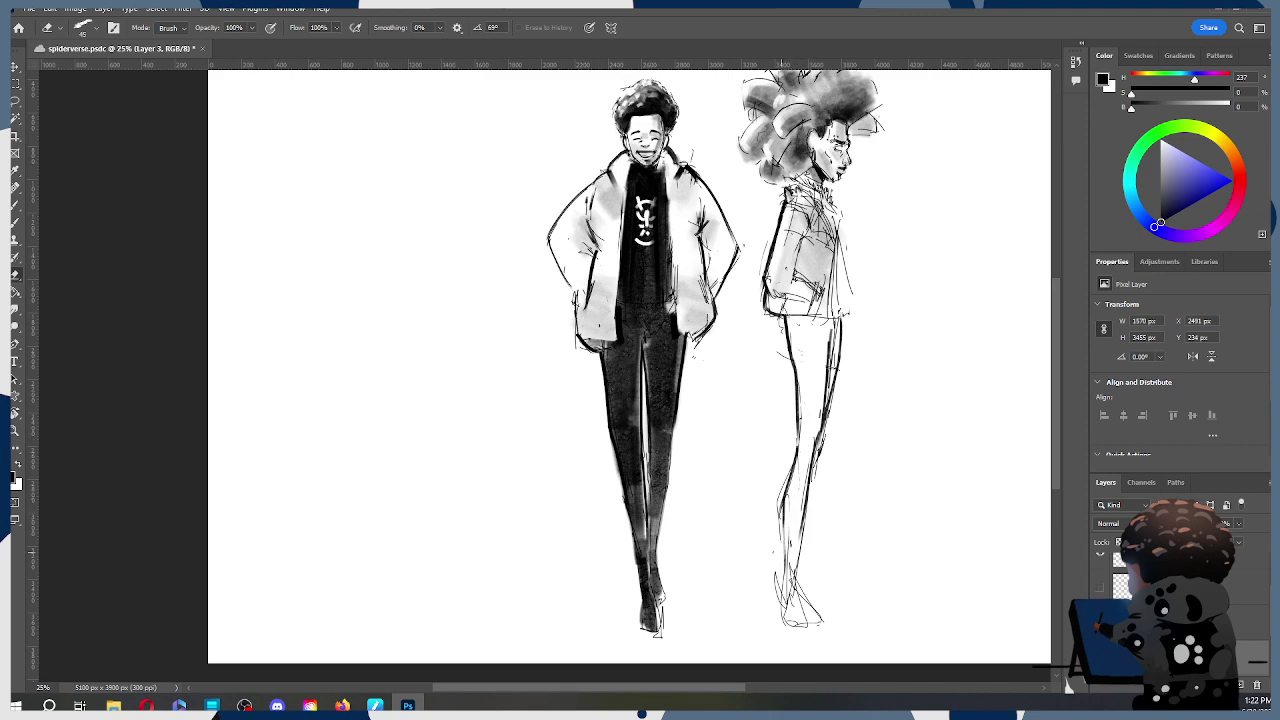
Step: Save the document with the full canvas in view
{"action": "mouse_move", "coordinate": [851, 274]}
{"action": "left_mouse_down"}
{"action": "mouse_move", "coordinate": [917, 348]}
{"action": "mouse_move", "coordinate": [899, 346]}
{"action": "left_mouse_up"}
{"action": "key", "text": "z"}
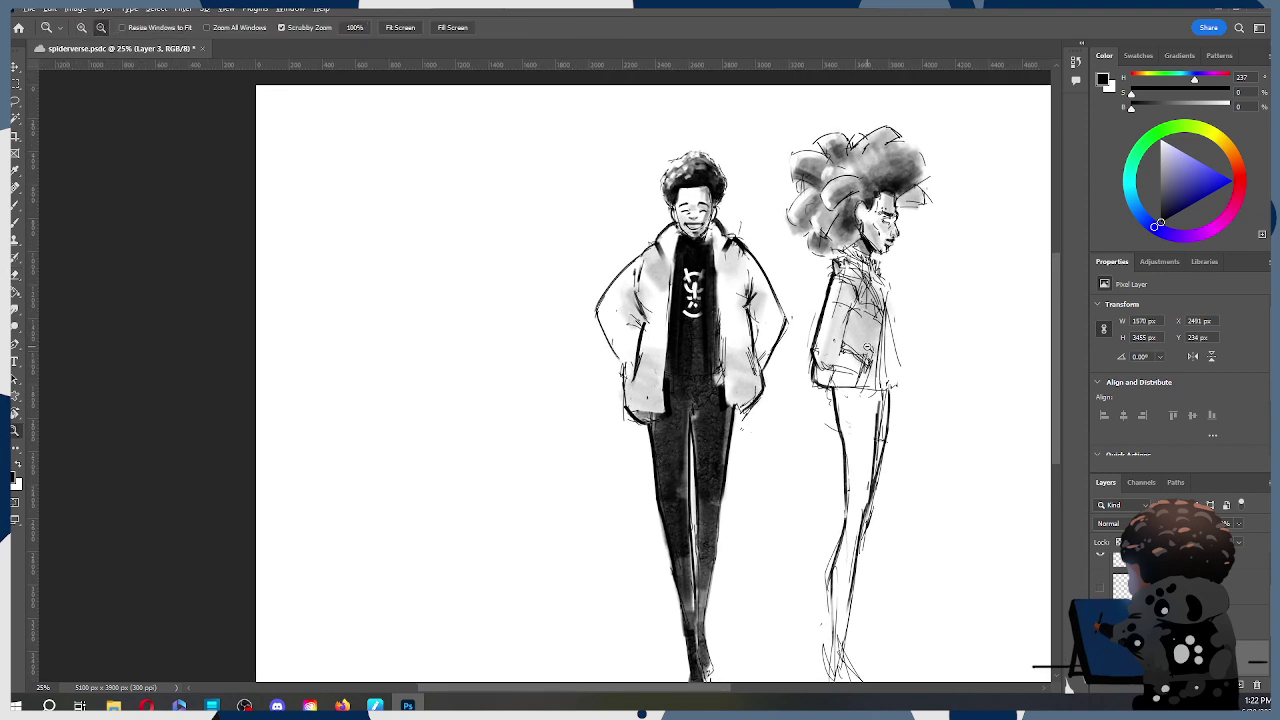
{"action": "left_click", "coordinate": [868, 350], "text": "alt"}
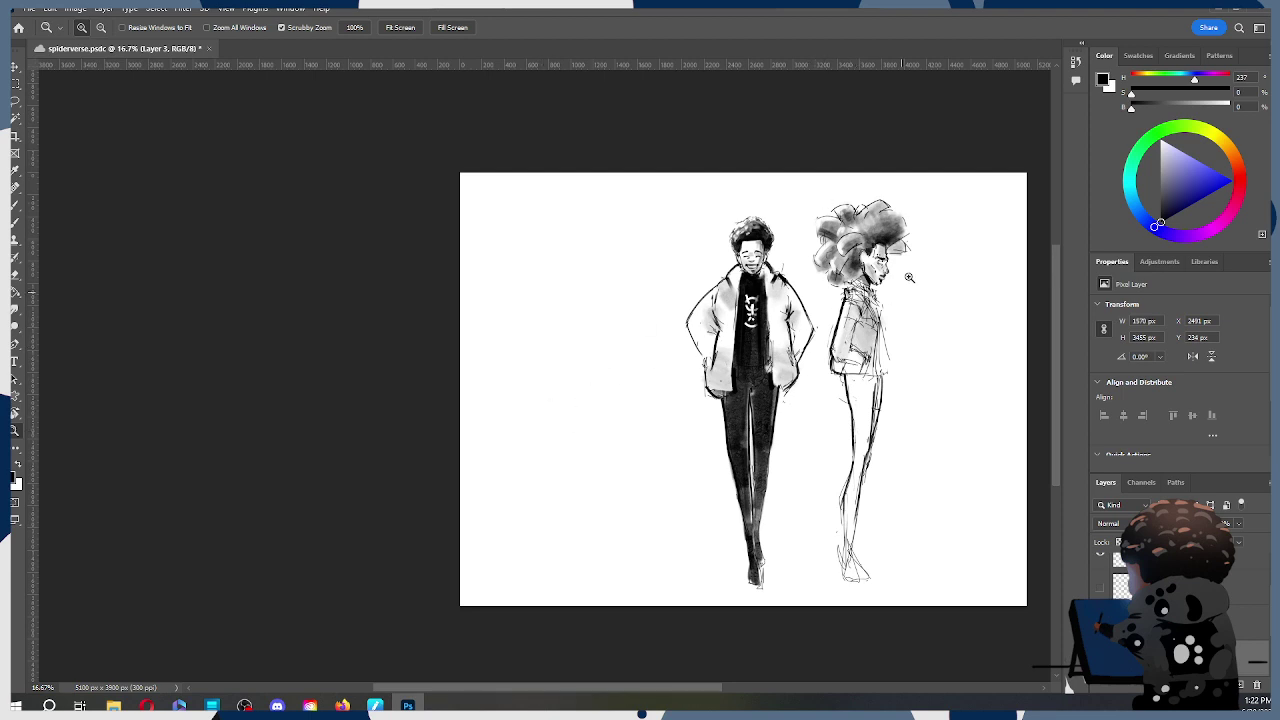
{"action": "key", "text": "ctrl+s"}
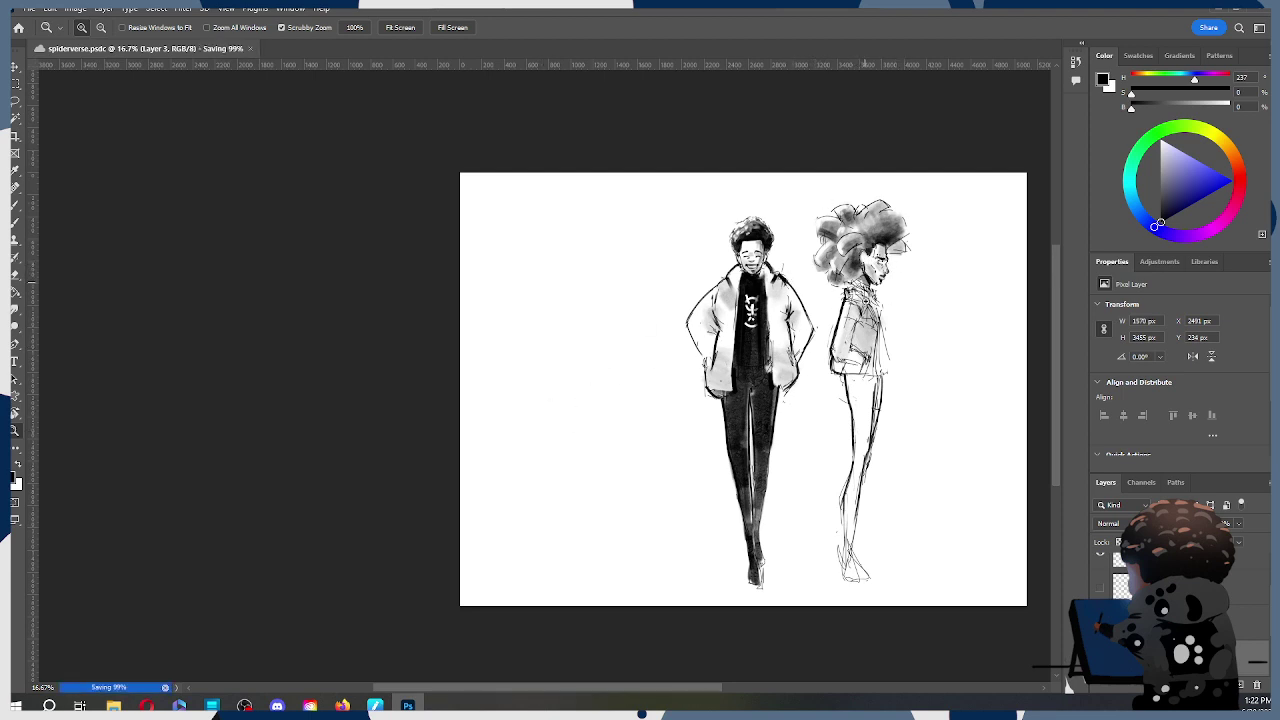
{"action": "left_click_drag", "start_coordinate": [889, 319], "coordinate": [805, 310]}
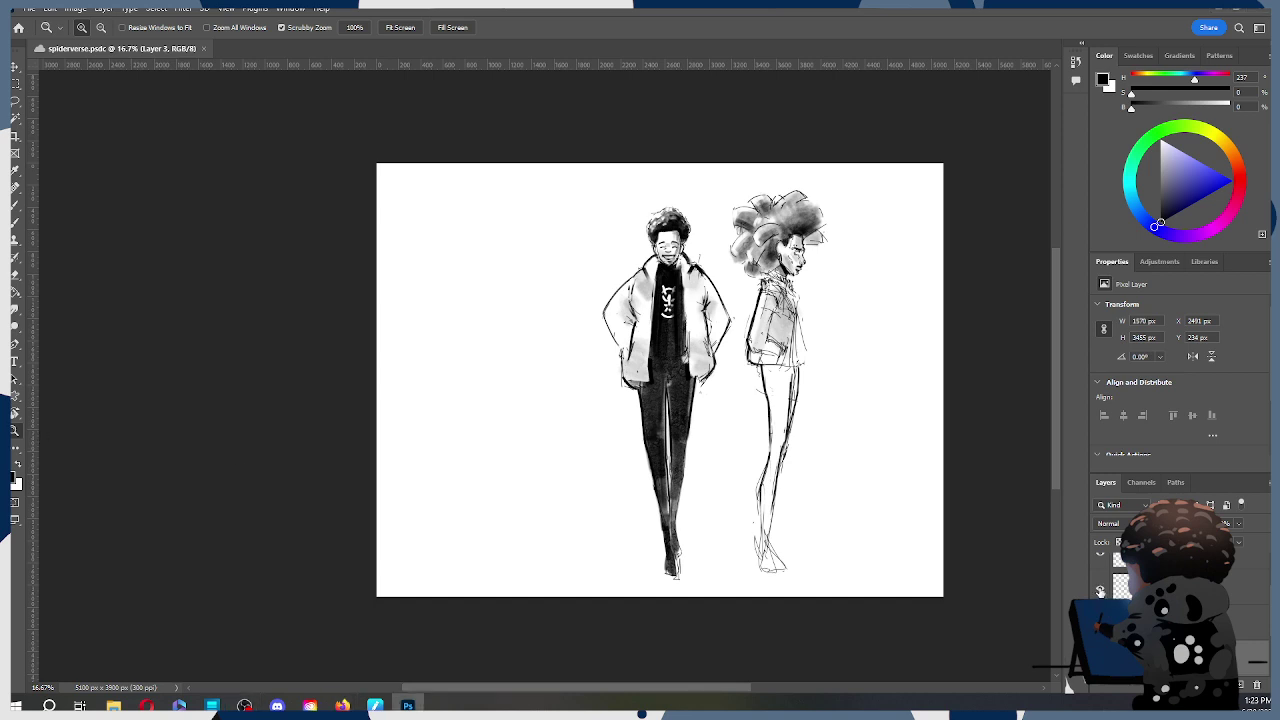
Step: Check the hidden sketch layer and the contents of Layer 7, and delete Layer 7
{"action": "left_click", "coordinate": [1102, 590]}
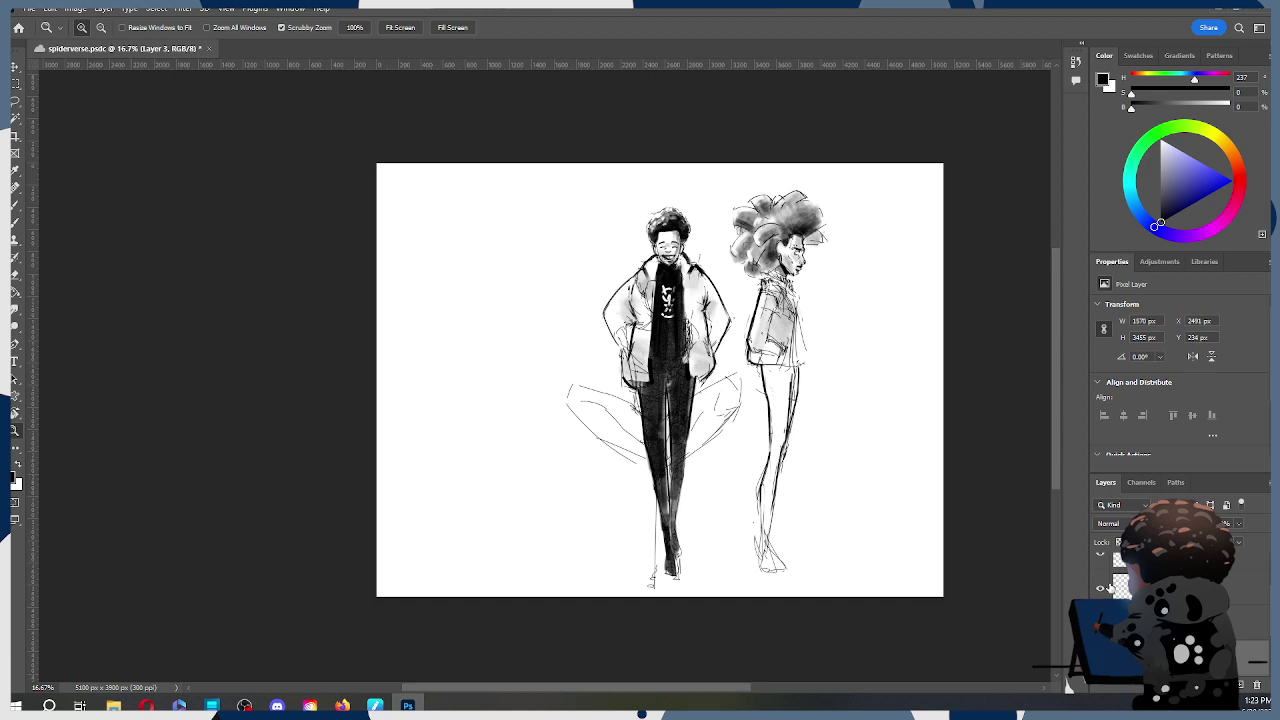
{"action": "left_click", "coordinate": [1101, 590]}
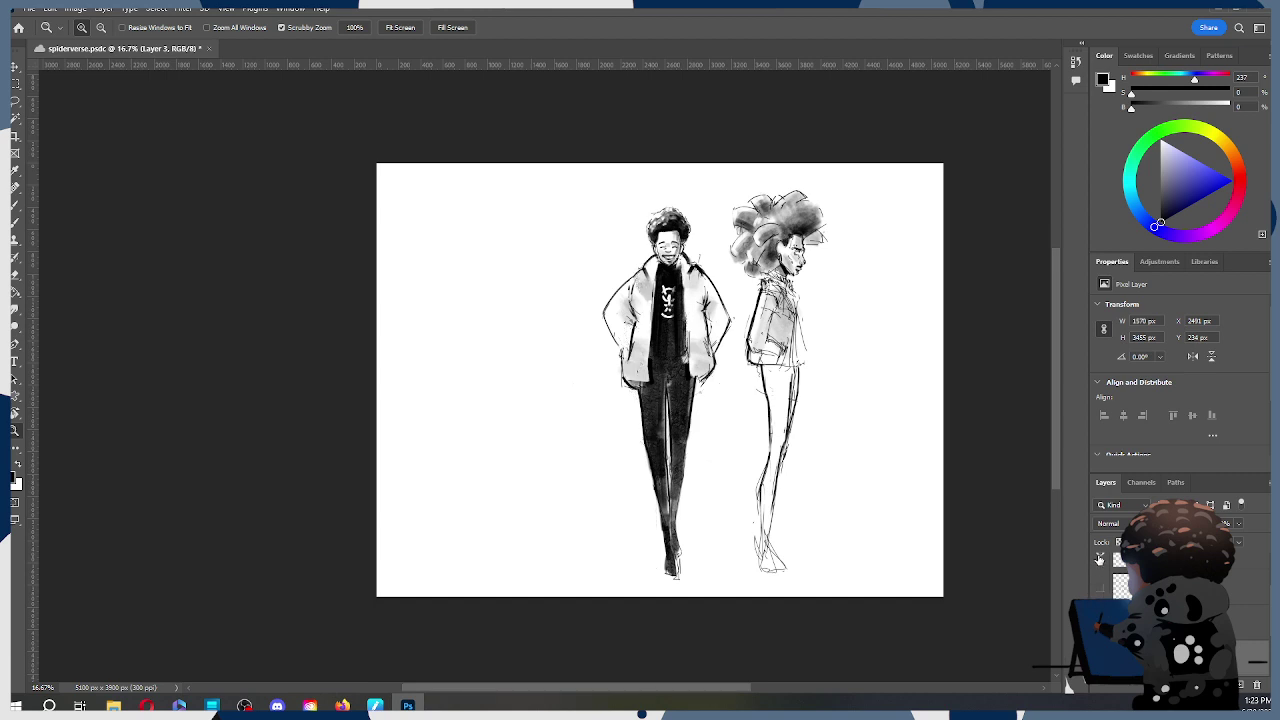
{"action": "left_click", "coordinate": [1180, 560]}
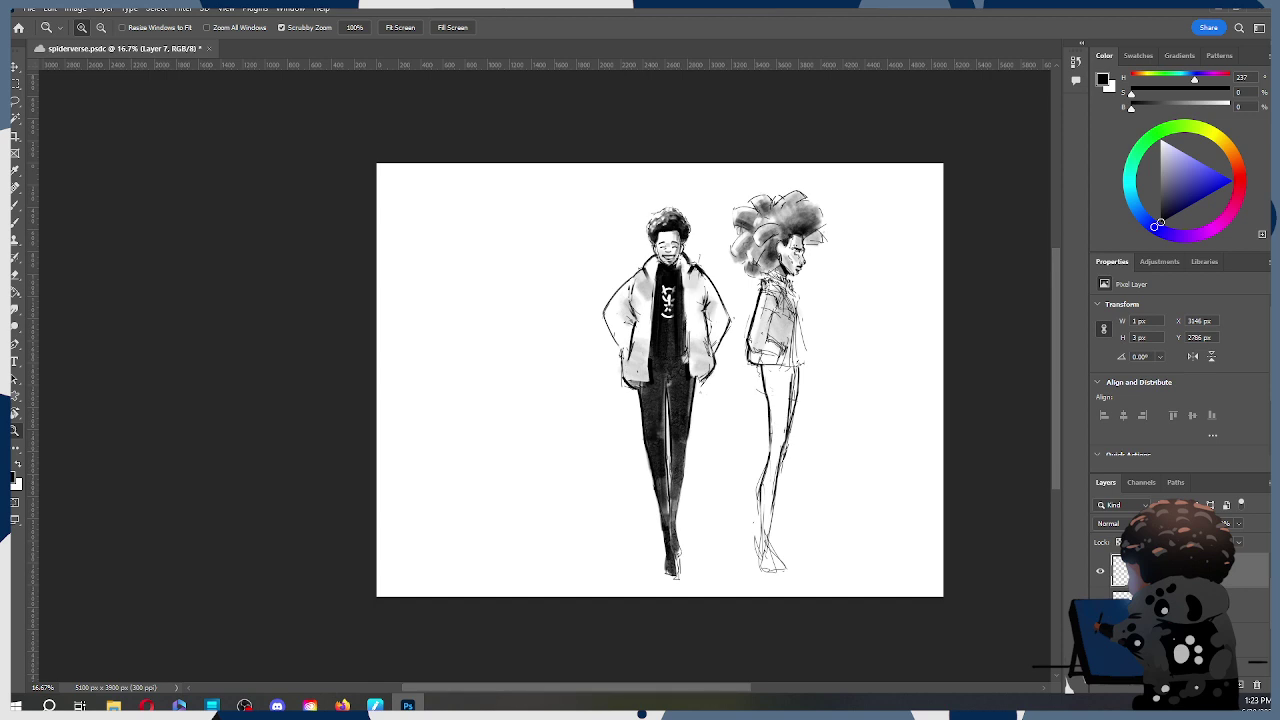
{"action": "key", "text": "ctrl+t"}
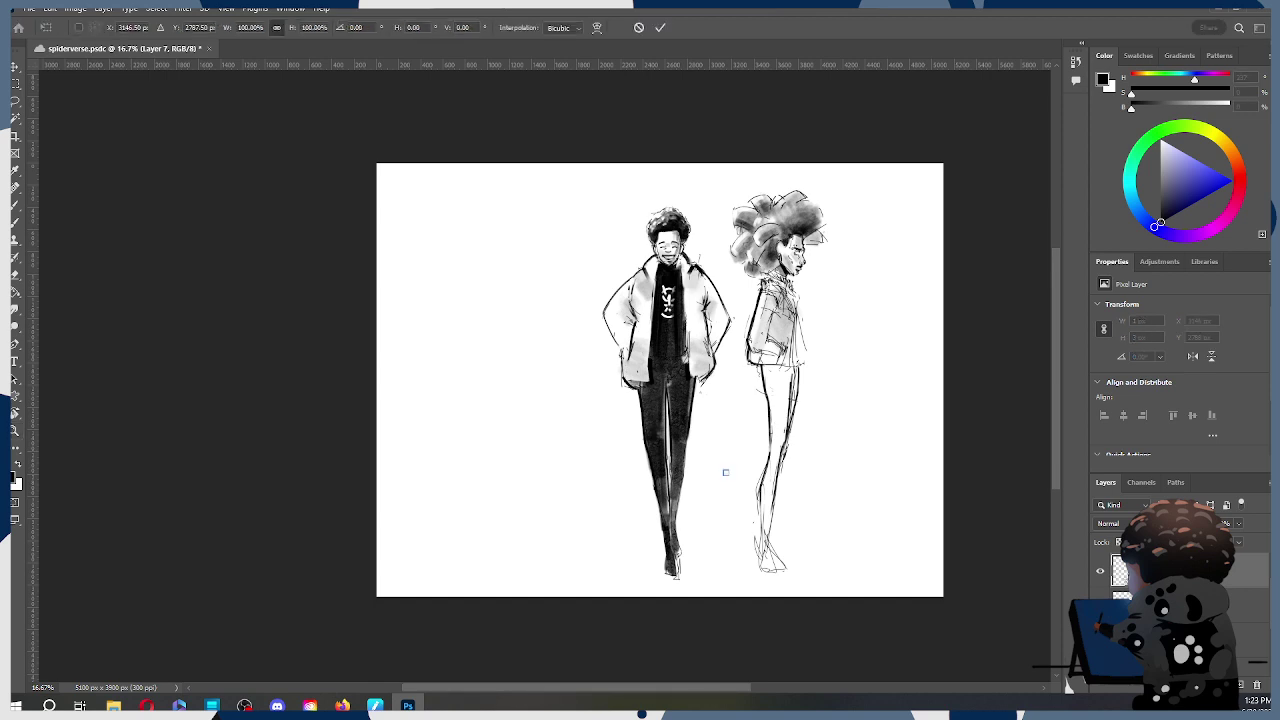
{"action": "left_click", "coordinate": [661, 28]}
{"action": "left_click", "coordinate": [1256, 685]}
Step: Move the squatting-figure sketch on Layer 6 clear of the front-view figure and delete that layer
{"action": "left_click", "coordinate": [1100, 572]}
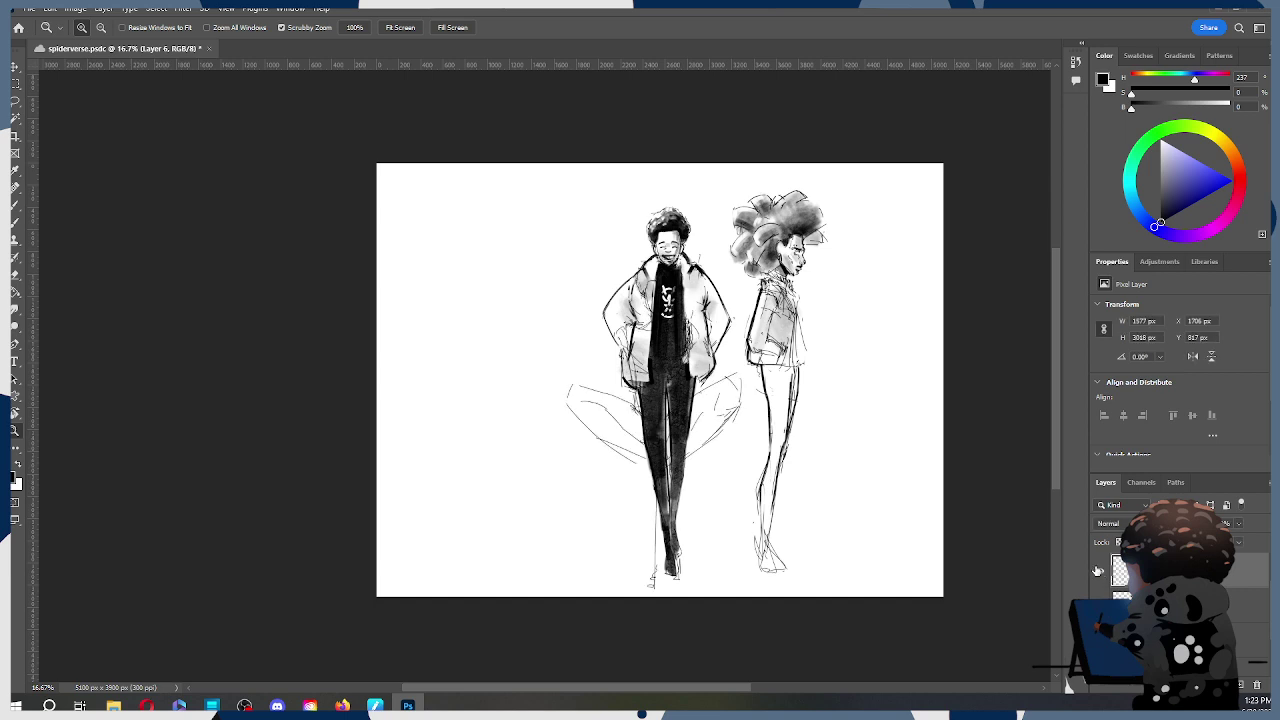
{"action": "key", "text": "ctrl+t"}
{"action": "left_click_drag", "start_coordinate": [688, 386], "coordinate": [519, 354]}
{"action": "left_click", "coordinate": [658, 29]}
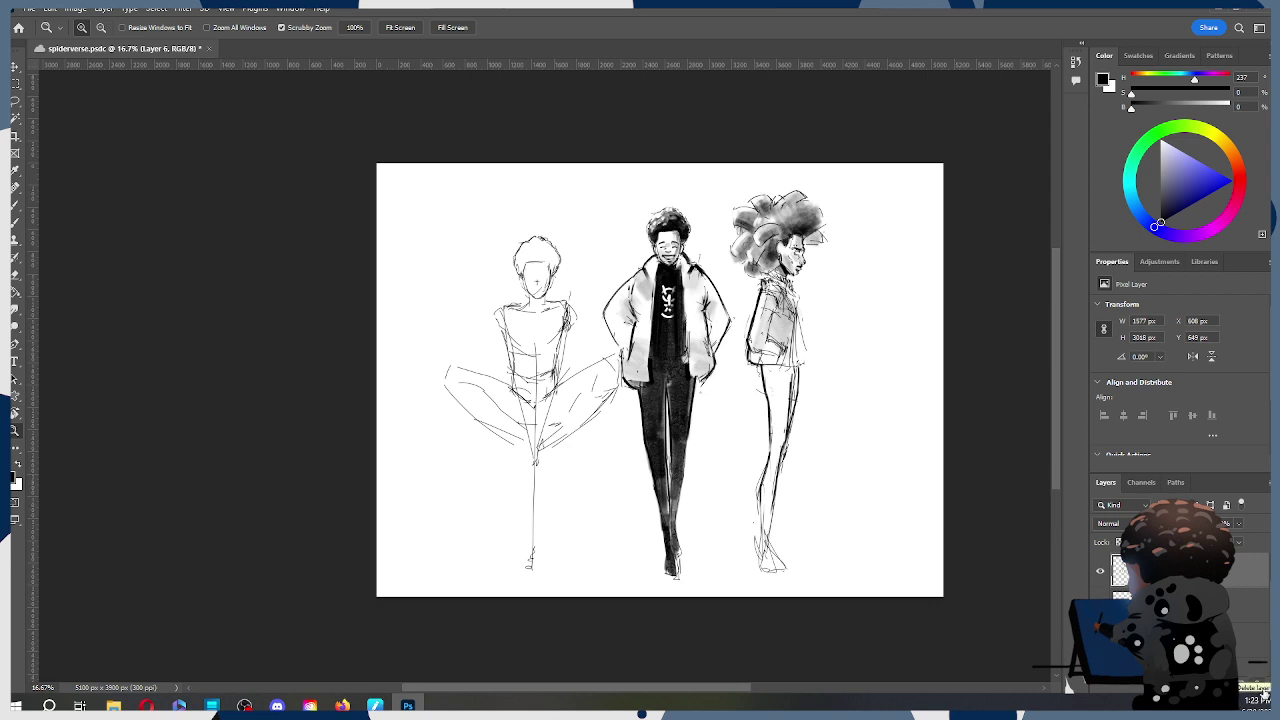
{"action": "left_click", "coordinate": [1256, 688]}
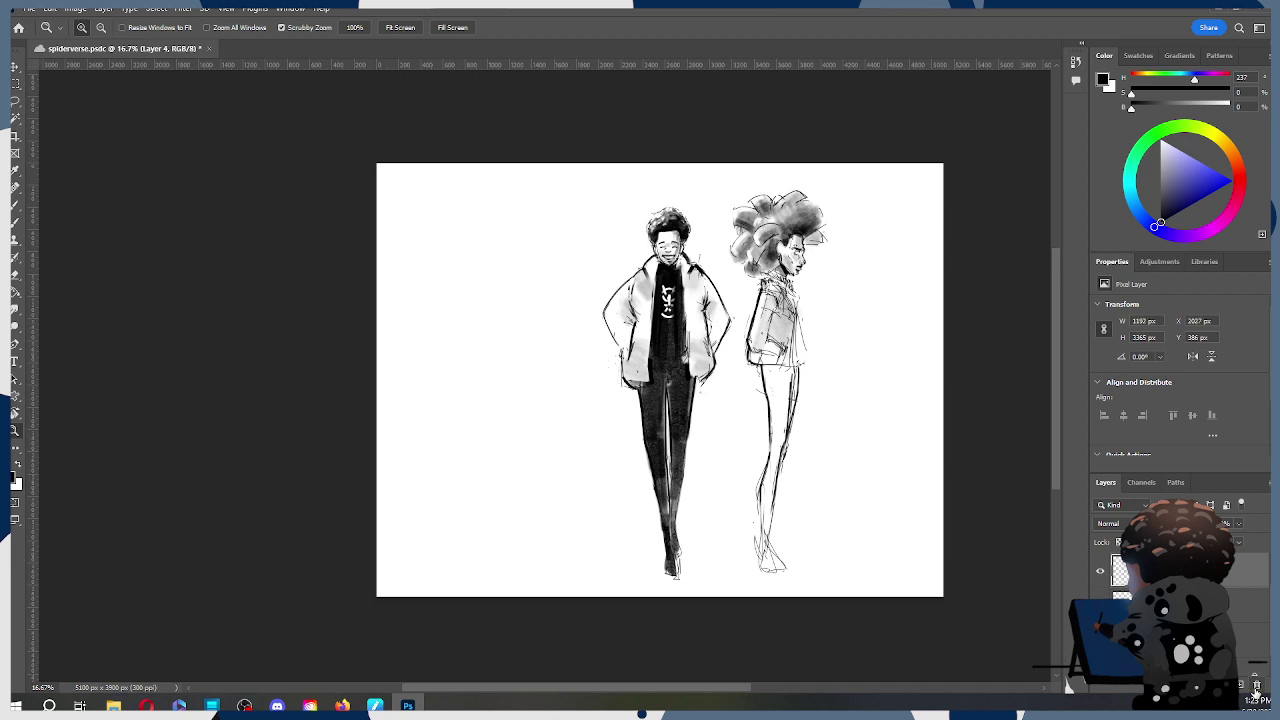
Step: Toggle the visibility of the front-view and side-view figure layers to examine which strokes belong to each
{"action": "left_click", "coordinate": [1101, 573]}
{"action": "left_click", "coordinate": [1101, 573]}
{"action": "left_click", "coordinate": [1101, 573]}
{"action": "left_click", "coordinate": [1101, 573]}
{"action": "left_click", "coordinate": [1101, 573]}
{"action": "left_click", "coordinate": [1101, 573]}
{"action": "left_click", "coordinate": [1101, 573]}
{"action": "left_click", "coordinate": [1101, 604]}
{"action": "left_click", "coordinate": [1101, 604]}
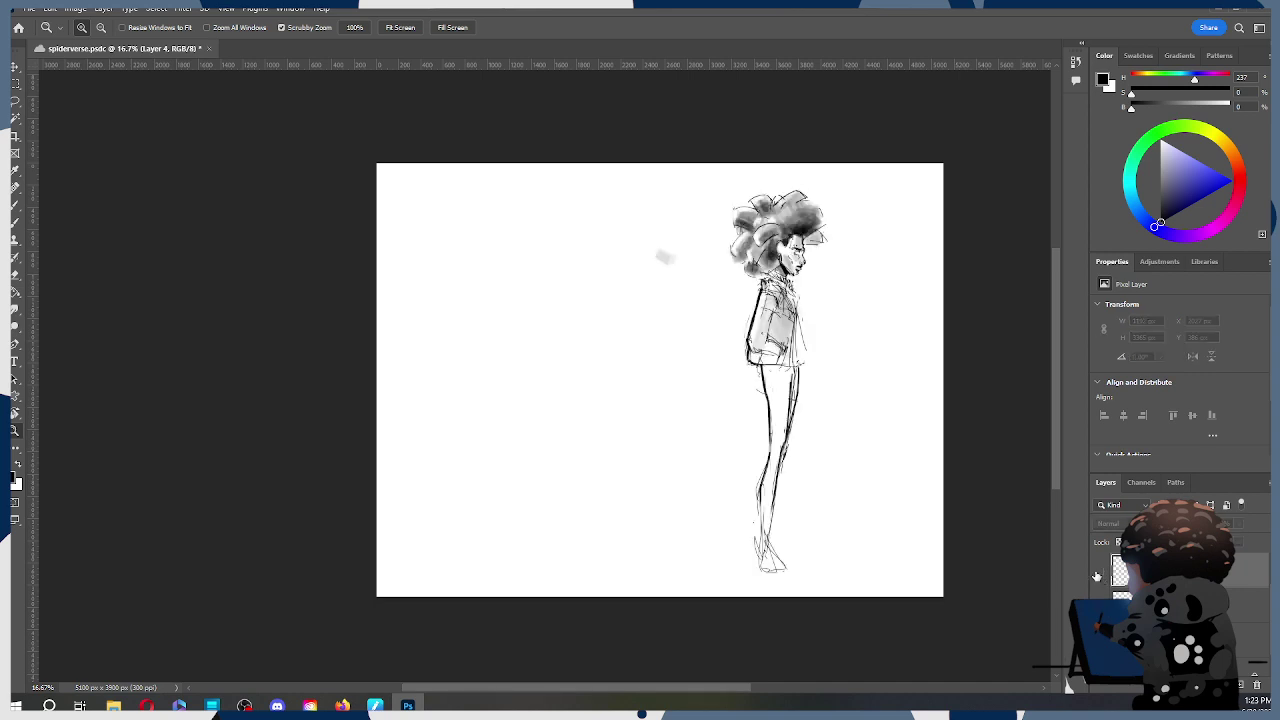
{"action": "left_click", "coordinate": [664, 264]}
{"action": "left_click", "coordinate": [664, 264]}
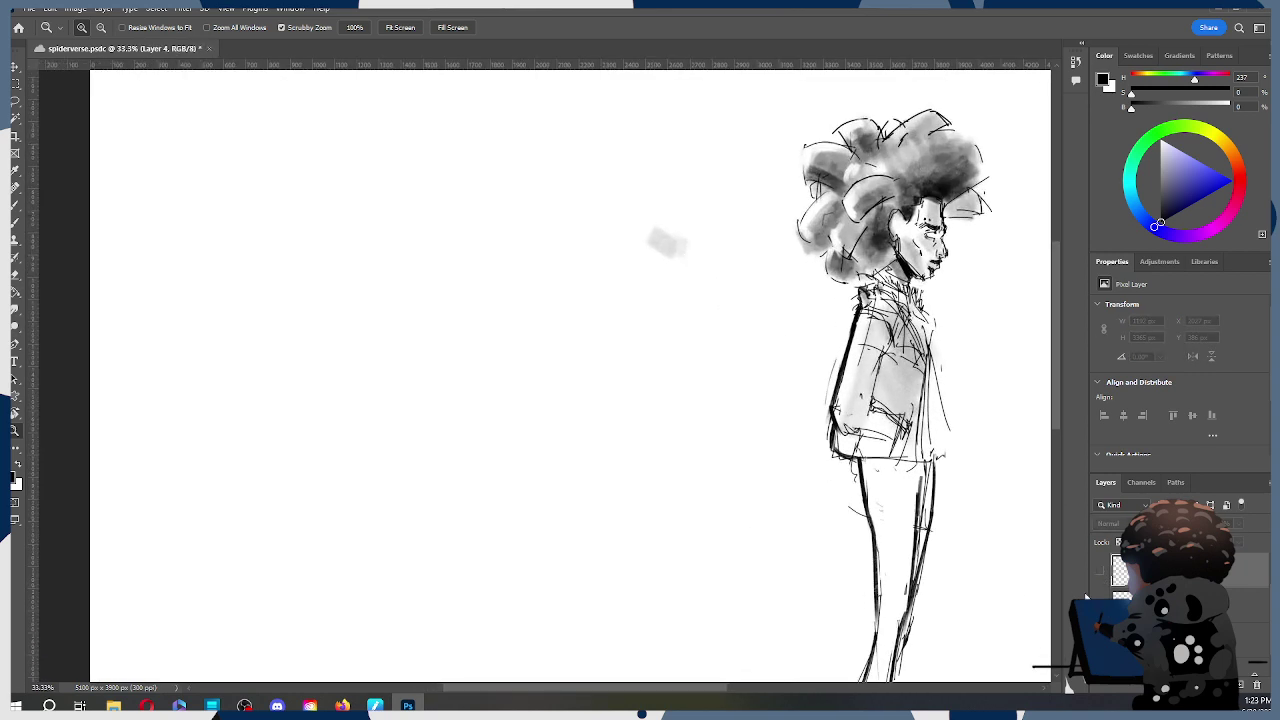
{"action": "left_click", "coordinate": [1100, 571]}
{"action": "left_click", "coordinate": [1100, 571]}
{"action": "left_click", "coordinate": [1100, 571]}
{"action": "left_click", "coordinate": [1100, 571]}
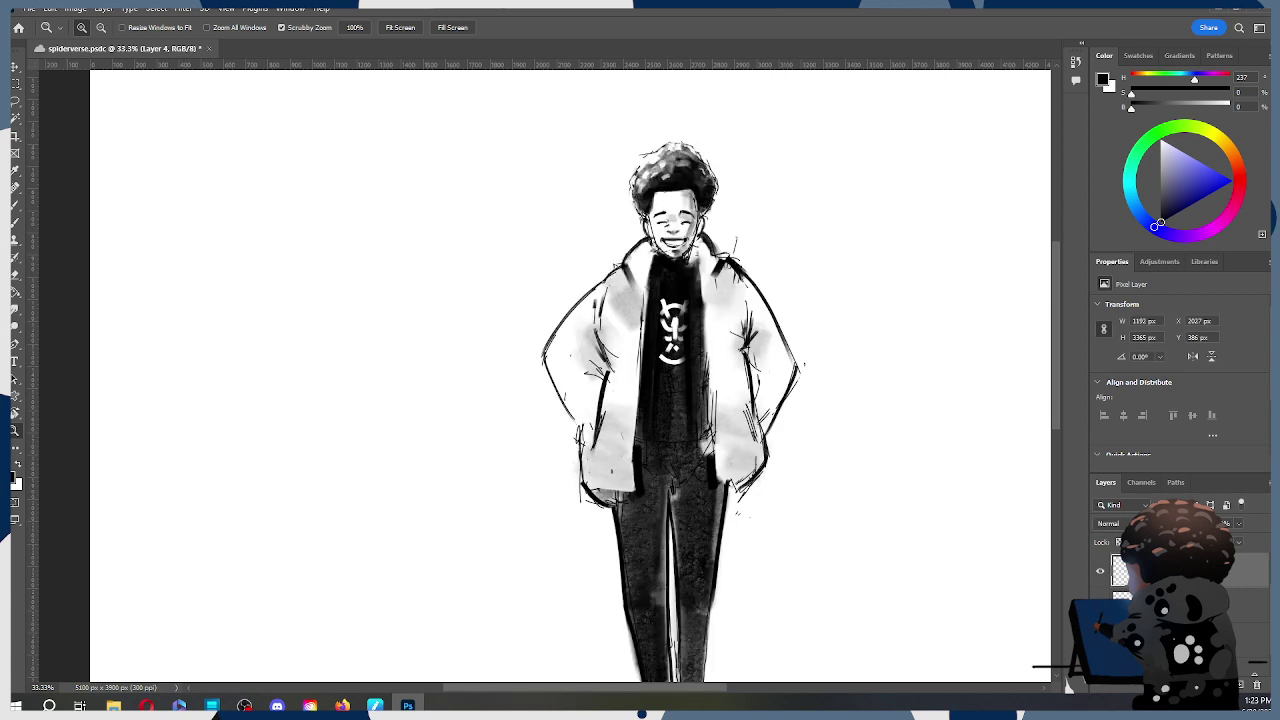
{"action": "left_click", "coordinate": [1100, 571]}
Step: Enlarge the eraser to 100 px and make Layer 4 the active layer for brush work
{"action": "key", "text": "e"}
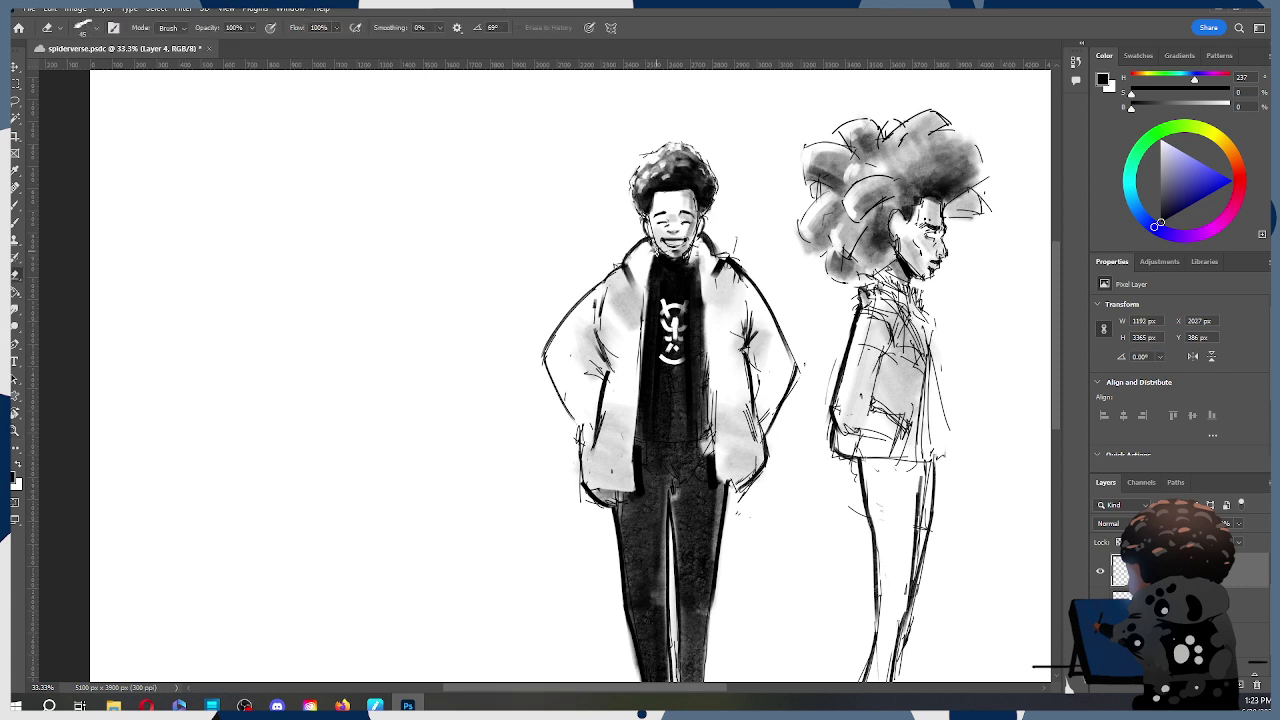
{"action": "key", "text": "bracketright"}
{"action": "key", "text": "bracketright"}
{"action": "key", "text": "bracketright"}
{"action": "key", "text": "bracketright"}
{"action": "left_click", "coordinate": [1180, 604]}
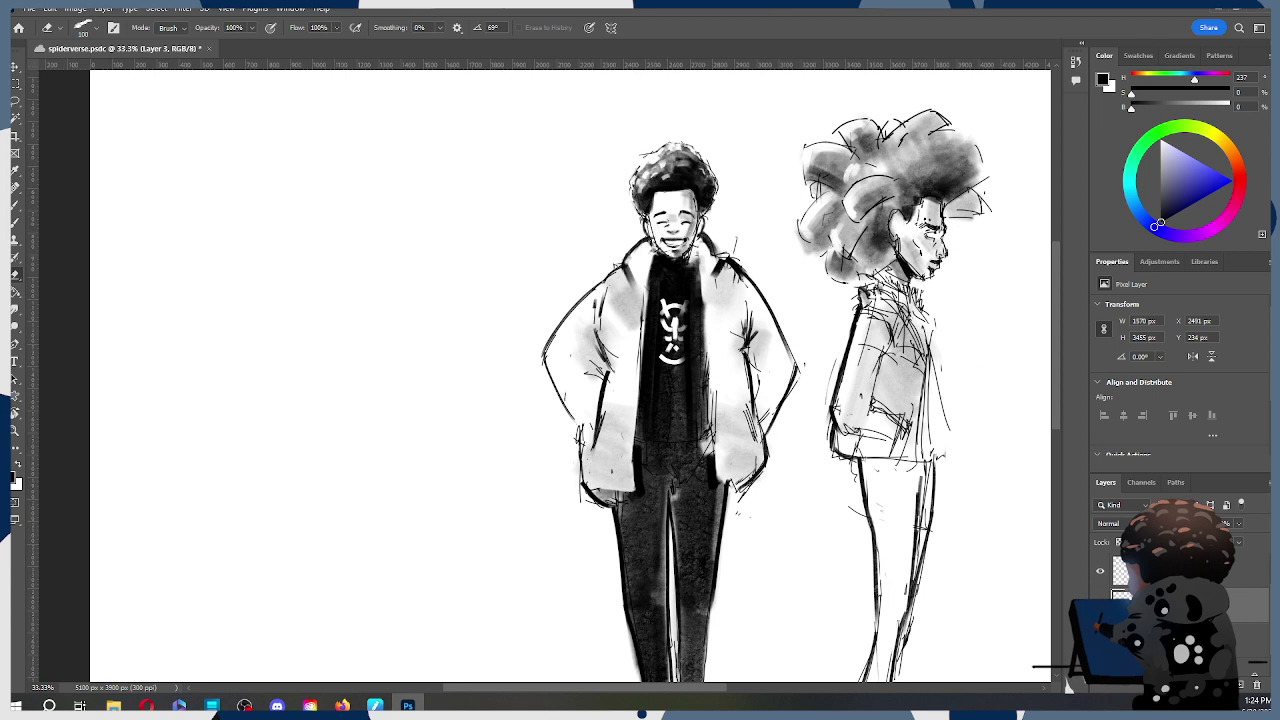
{"action": "left_click", "coordinate": [1116, 568]}
{"action": "key", "text": "b"}
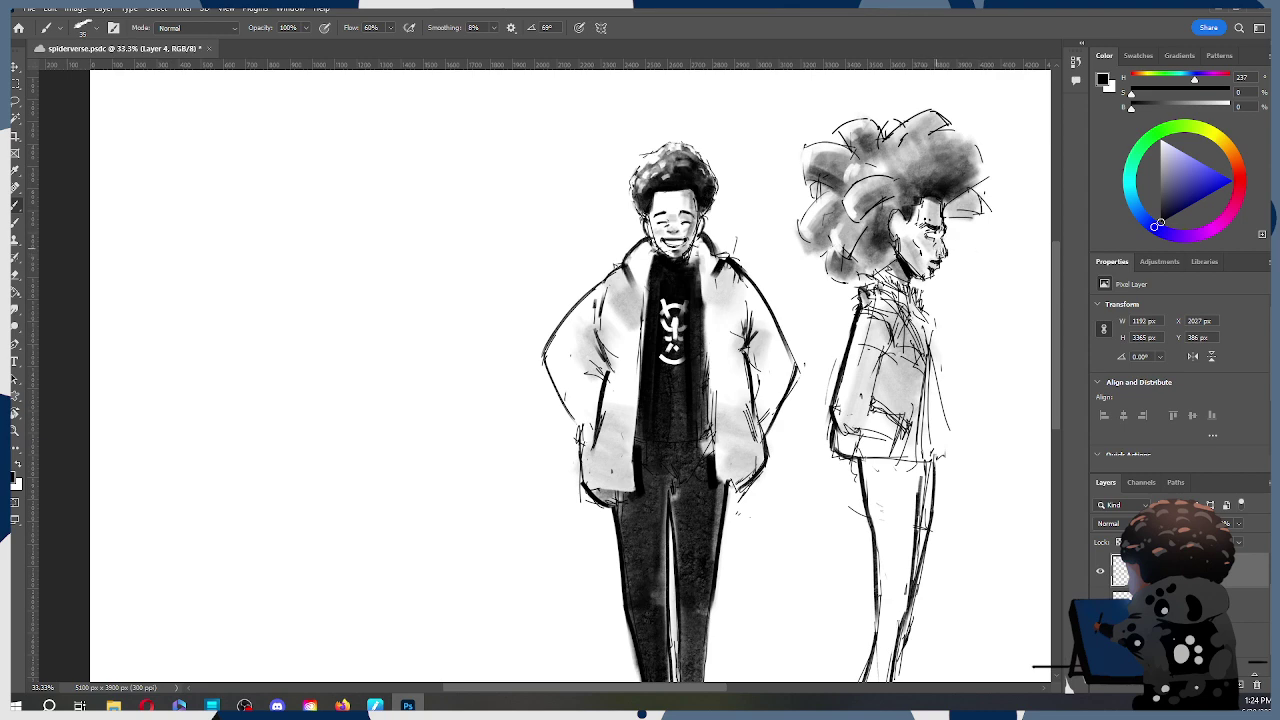
{"action": "left_click_drag", "start_coordinate": [746, 306], "coordinate": [788, 317]}
{"action": "key", "text": "z"}
{"action": "left_click", "coordinate": [750, 238], "text": "alt"}
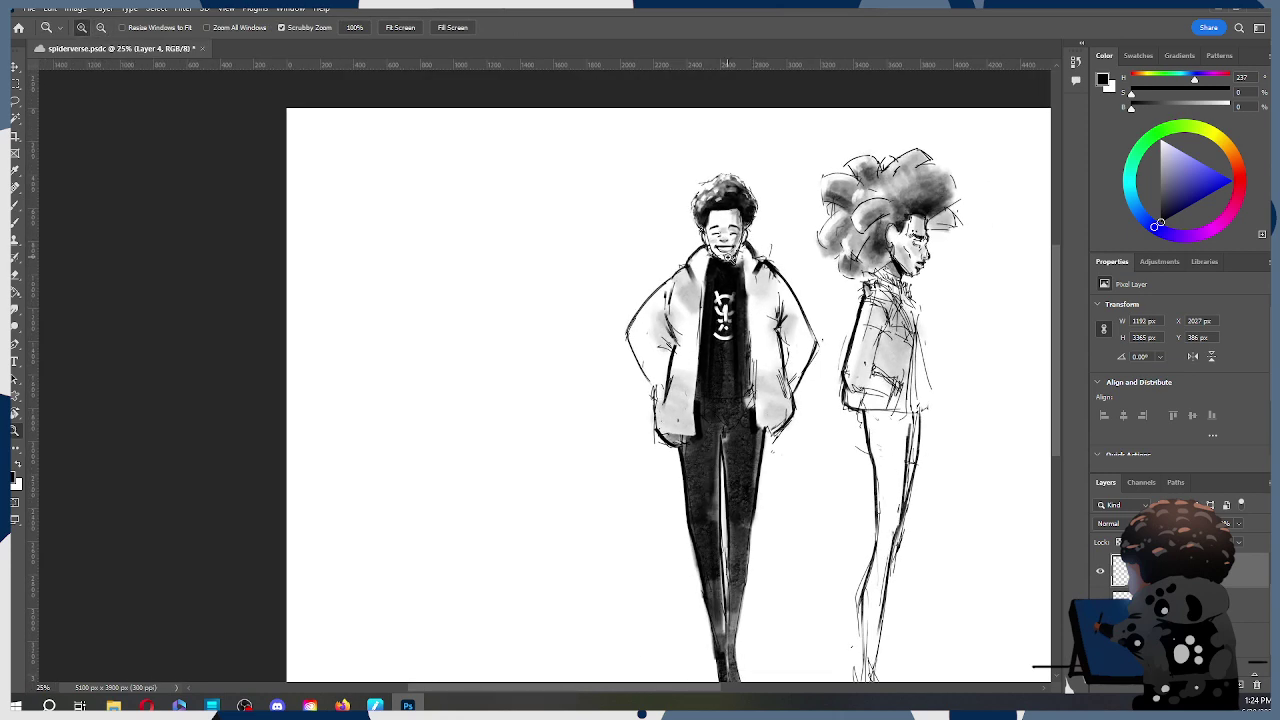
Step: Outline a small fold-shaped area at the crotch of the front-view figure's dark trousers with the Lasso and activate the Brush for painting inside it
{"action": "left_click", "coordinate": [728, 257]}
{"action": "left_click", "coordinate": [747, 275], "text": "alt"}
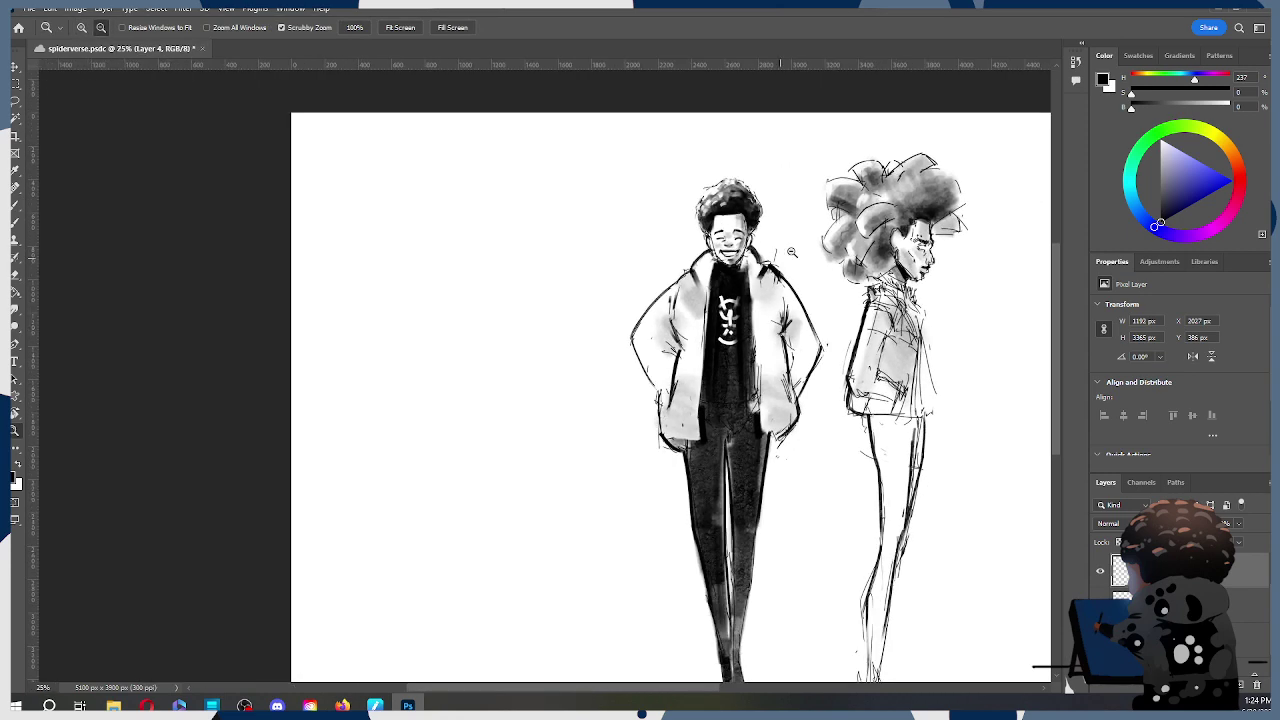
{"action": "left_click_drag", "start_coordinate": [806, 351], "coordinate": [819, 306]}
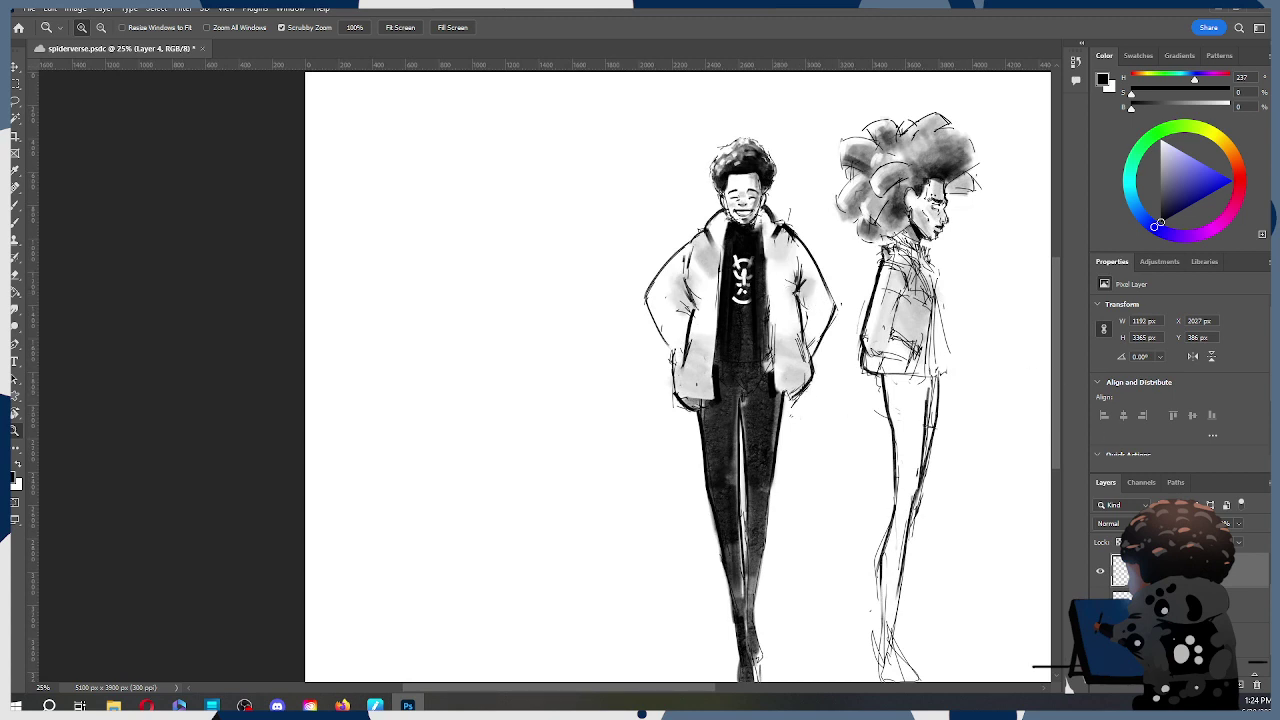
{"action": "key", "text": "l"}
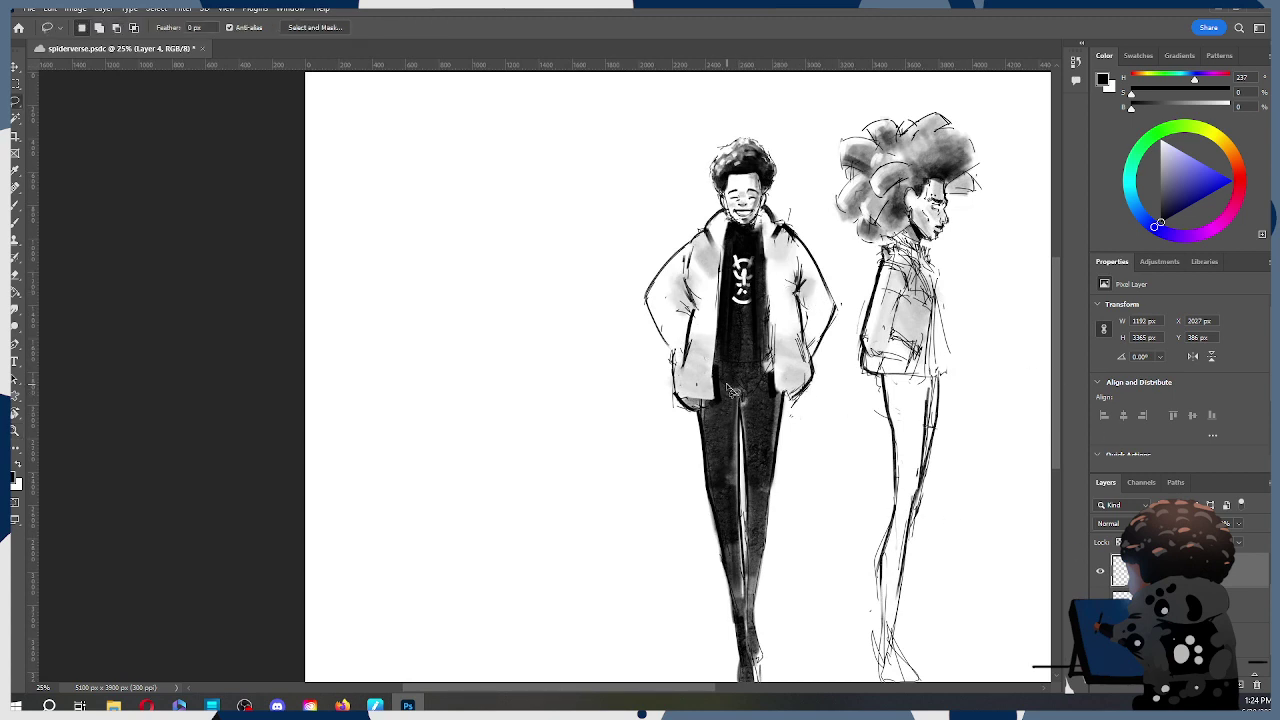
{"action": "key", "text": "b"}
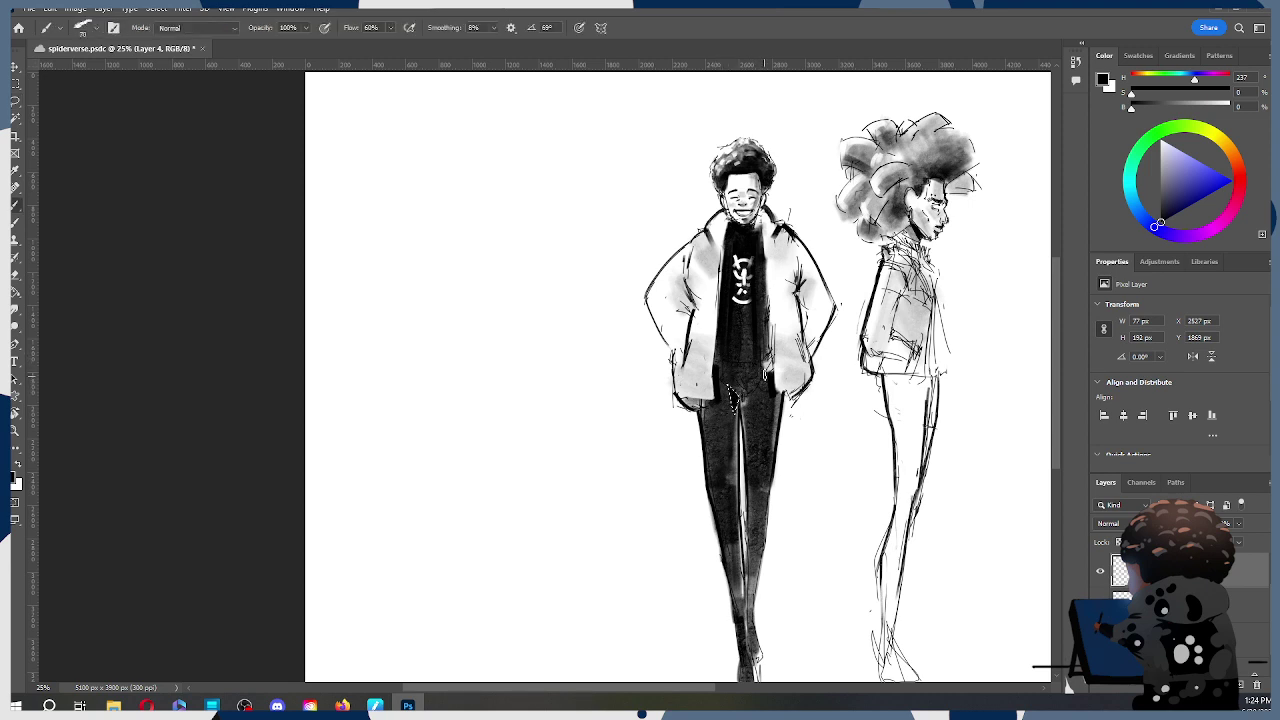
{"action": "key", "text": "l"}
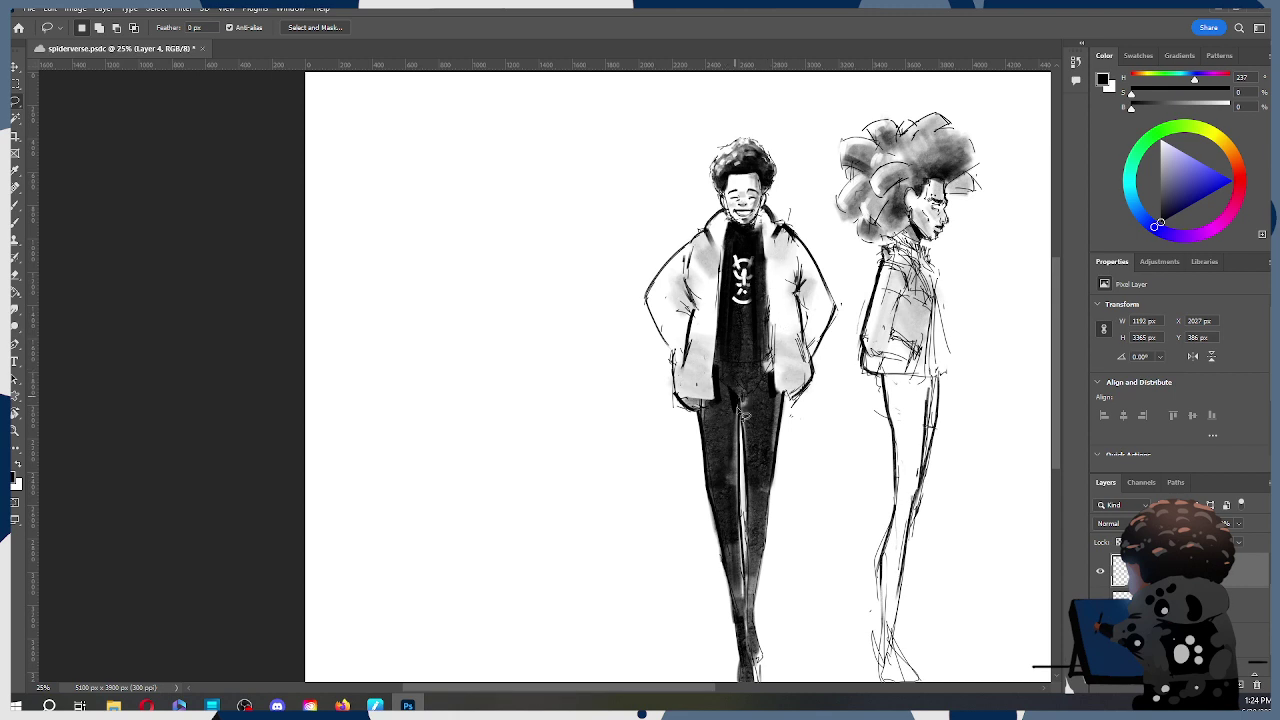
{"action": "mouse_move", "coordinate": [740, 405]}
{"action": "left_mouse_down"}
{"action": "mouse_move", "coordinate": [727, 432]}
{"action": "mouse_move", "coordinate": [733, 410]}
{"action": "left_mouse_up"}
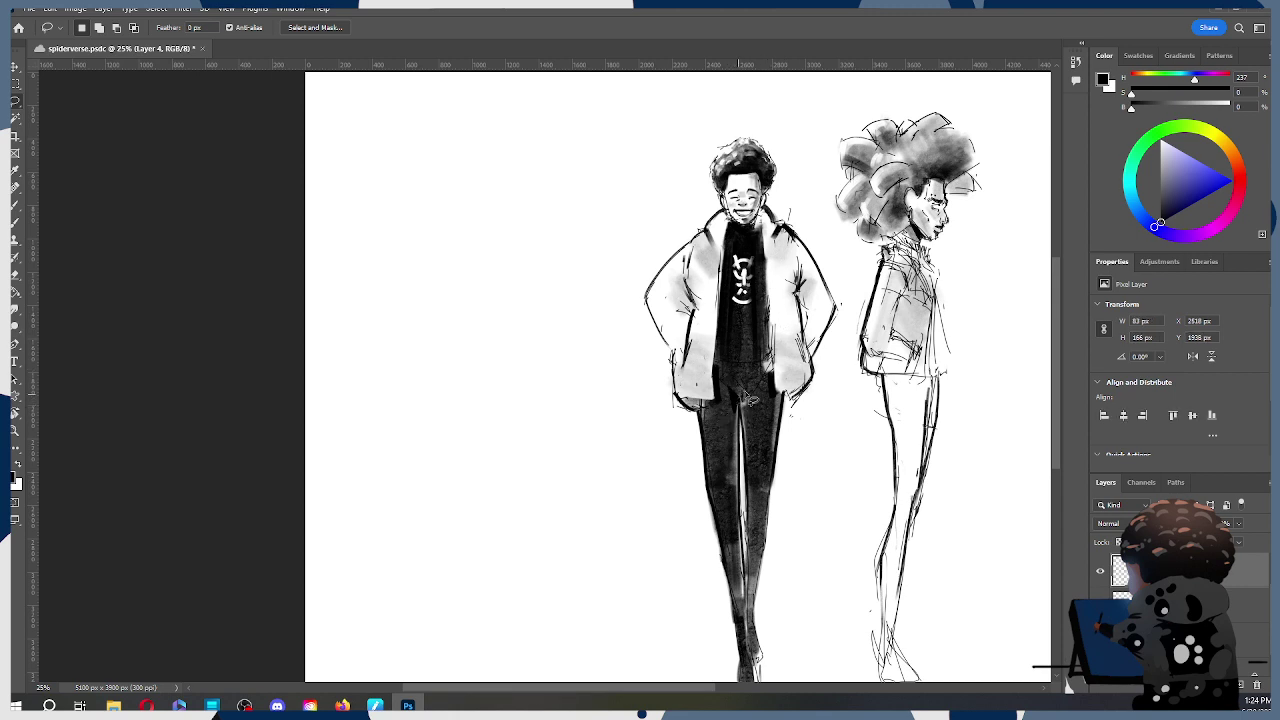
{"action": "key", "text": "b"}
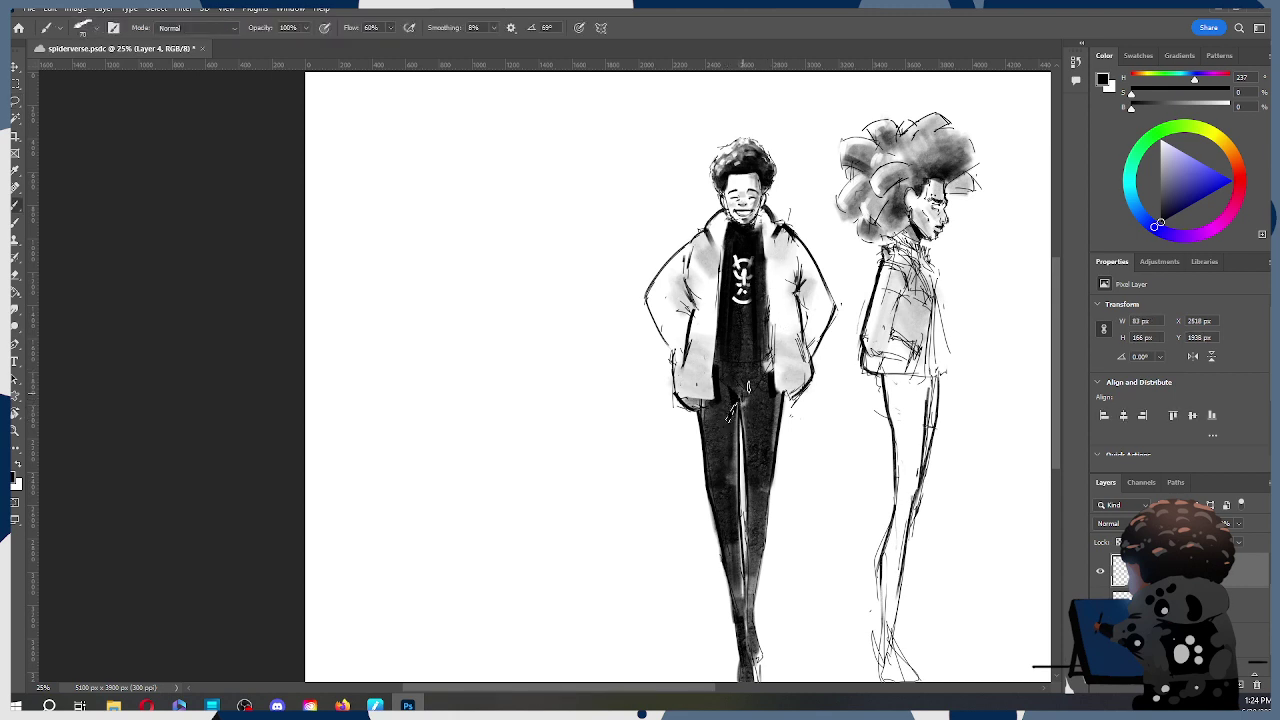
Step: Lasso a narrow crease at the fly of the standing figure's trousers and shade it with the black brush
{"action": "key", "text": "l"}
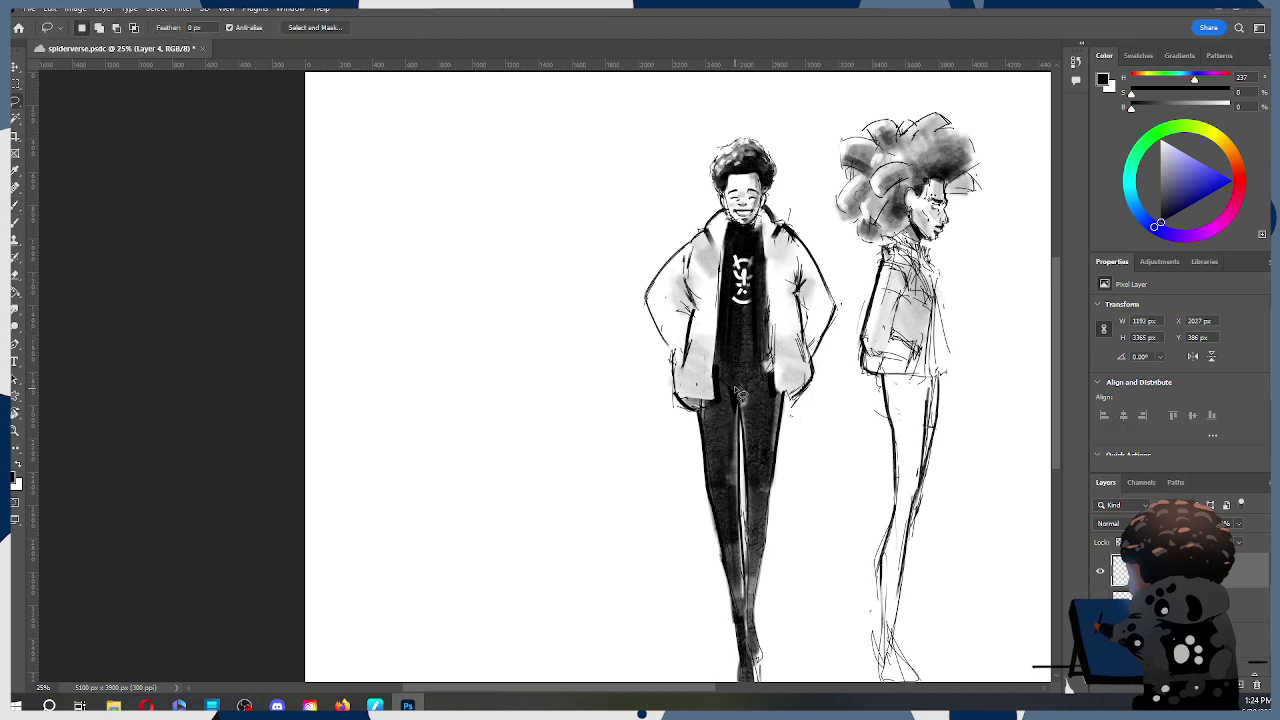
{"action": "left_click_drag", "start_coordinate": [737, 395], "coordinate": [730, 375]}
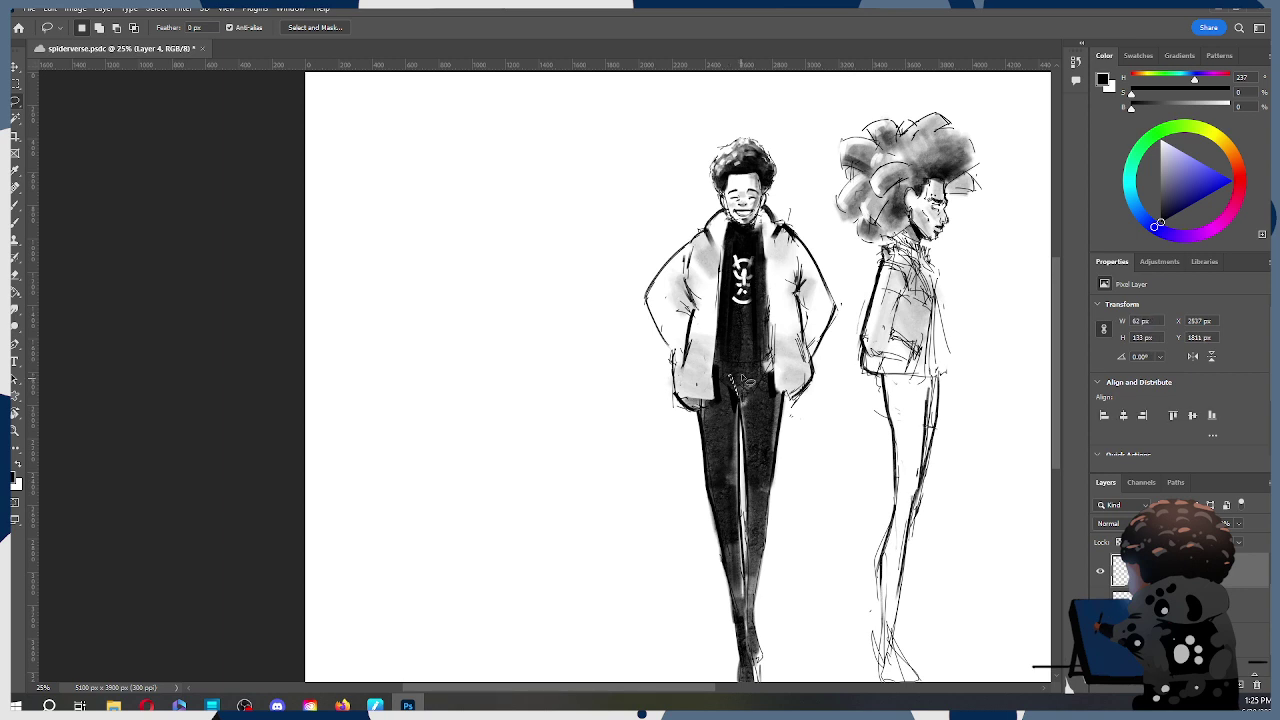
{"action": "key", "text": "b"}
{"action": "key", "text": "b"}
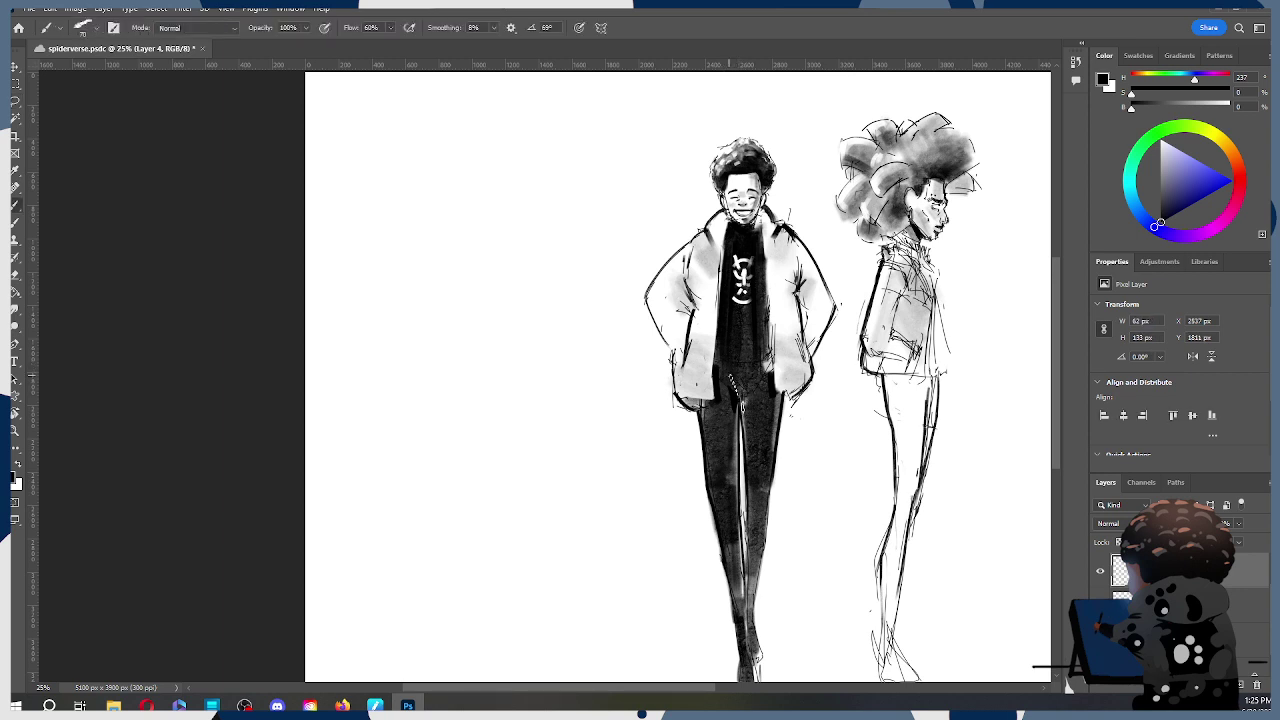
{"action": "key", "text": "l"}
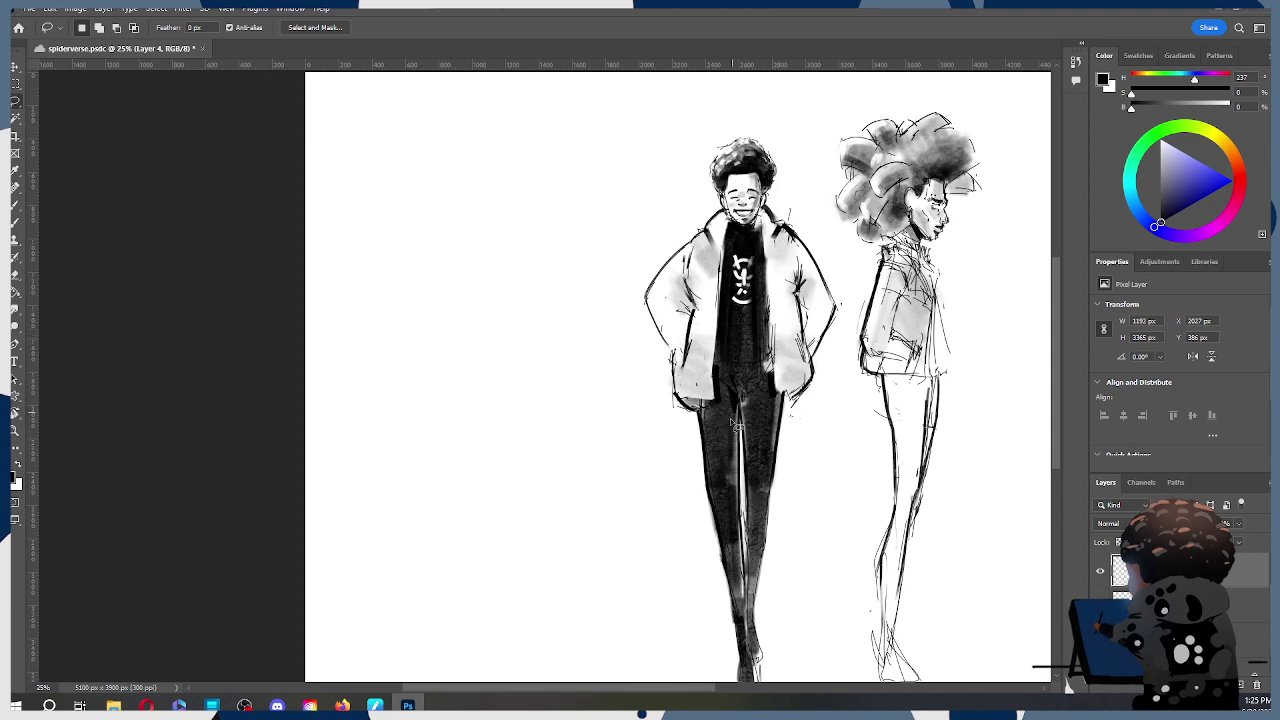
Step: Try to shade thin creases along the inner thighs of the dark trousers inside narrow lasso selections
{"action": "key", "text": "r"}
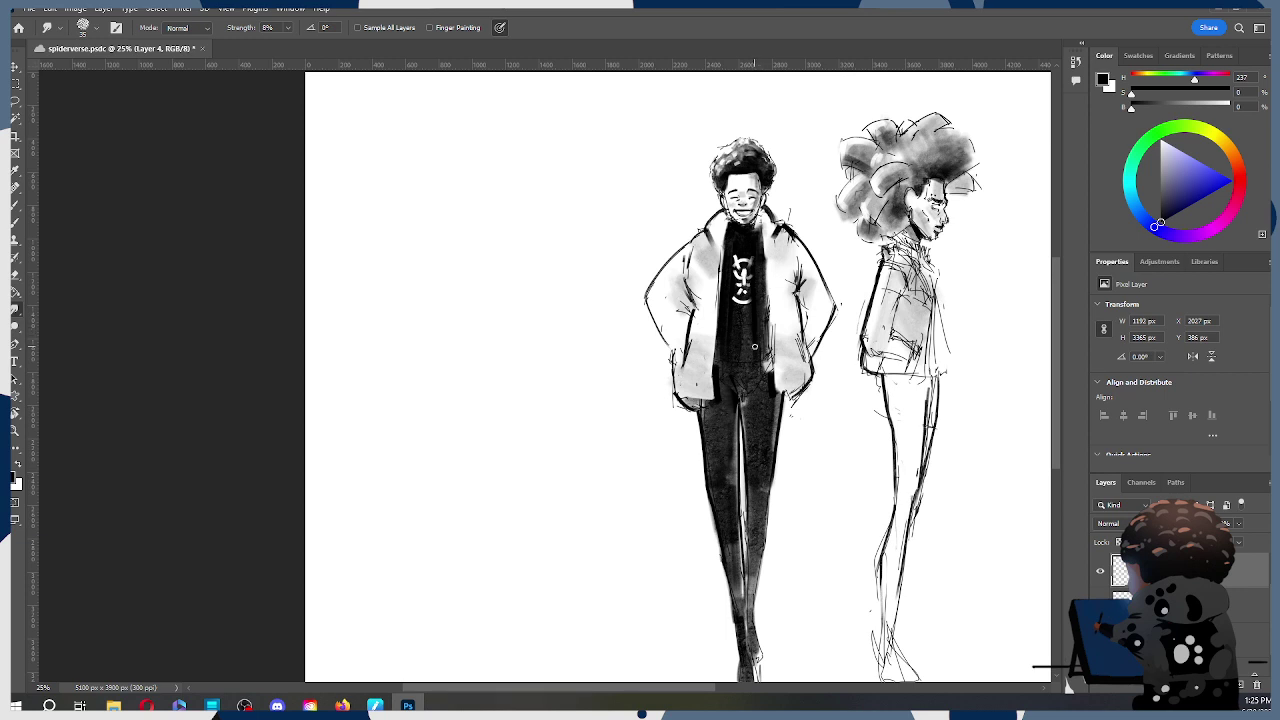
{"action": "key", "text": "l"}
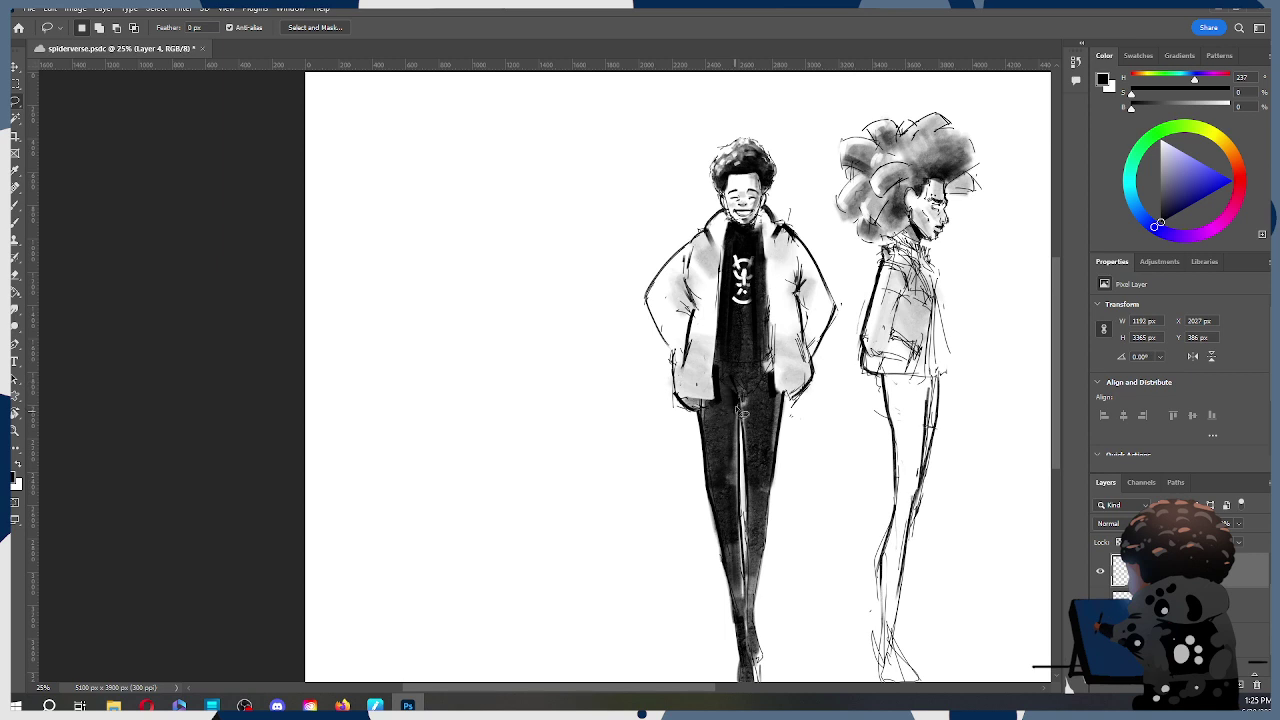
{"action": "mouse_move", "coordinate": [743, 415]}
{"action": "left_mouse_down"}
{"action": "mouse_move", "coordinate": [755, 380]}
{"action": "mouse_move", "coordinate": [740, 405]}
{"action": "mouse_move", "coordinate": [745, 449]}
{"action": "mouse_move", "coordinate": [742, 418]}
{"action": "left_mouse_up"}
{"action": "key", "text": "ctrl+d"}
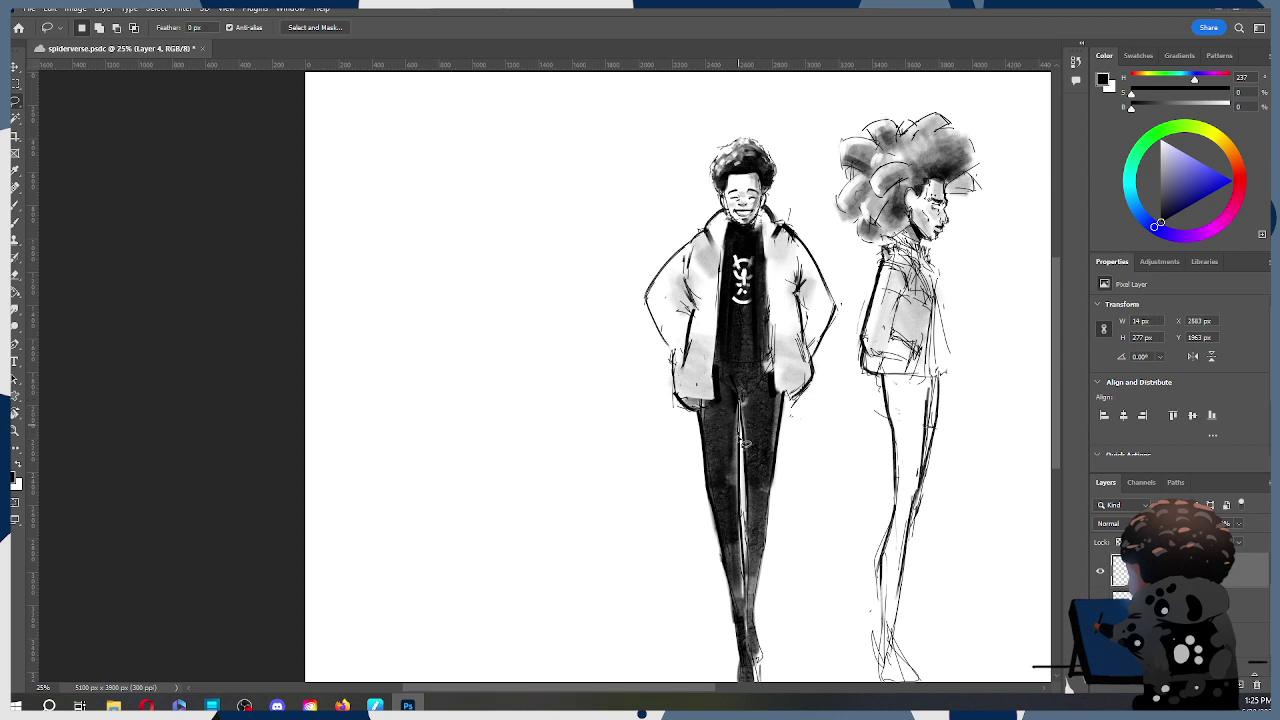
{"action": "mouse_move", "coordinate": [744, 470]}
{"action": "left_mouse_down"}
{"action": "mouse_move", "coordinate": [727, 452]}
{"action": "mouse_move", "coordinate": [735, 412]}
{"action": "left_mouse_up"}
{"action": "key", "text": "b"}
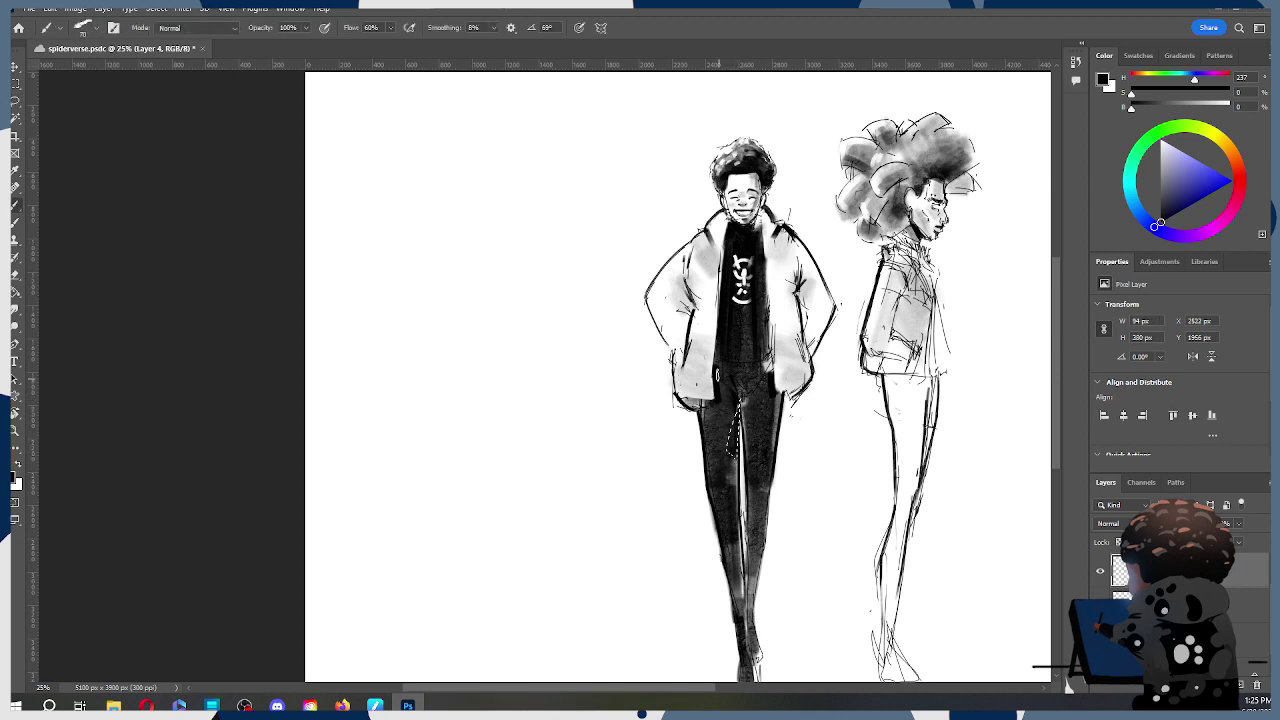
{"action": "key", "text": "ctrl+d"}
{"action": "key", "text": "l"}
{"action": "key", "text": "r"}
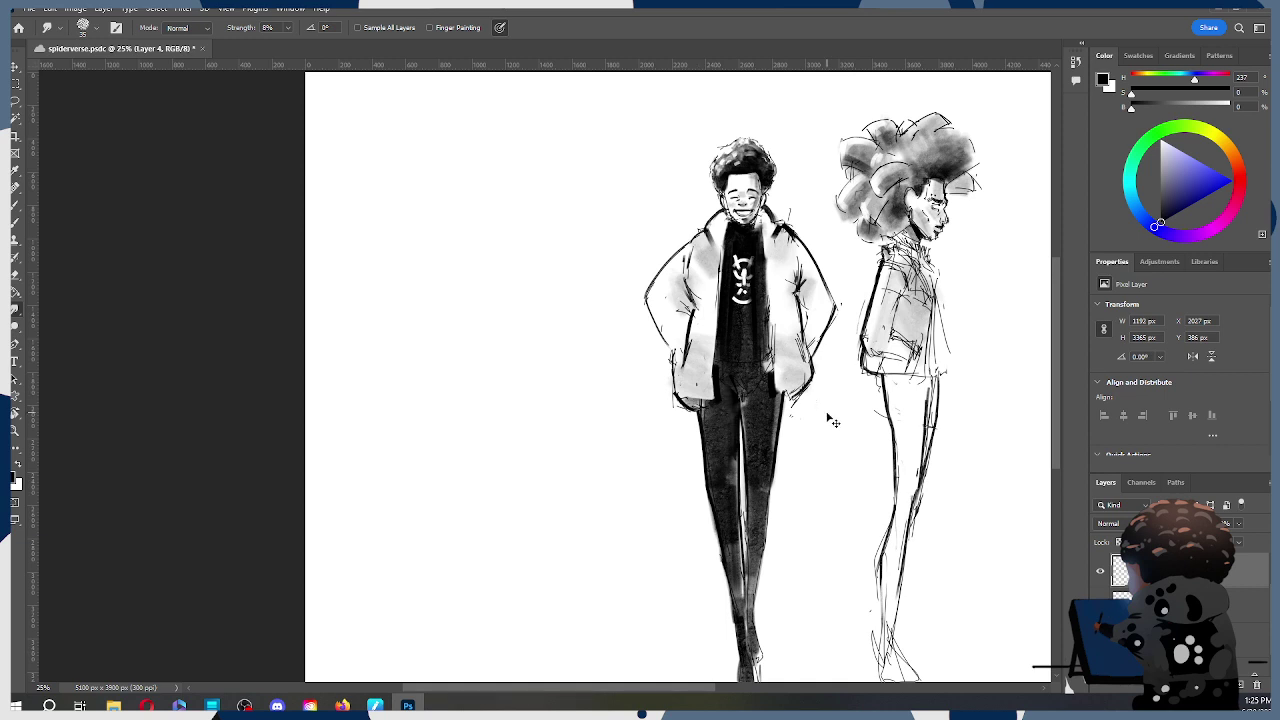
Step: Undo the last inner-thigh selection and shading on the trousers and clear the selection
{"action": "key", "text": "ctrl+z"}
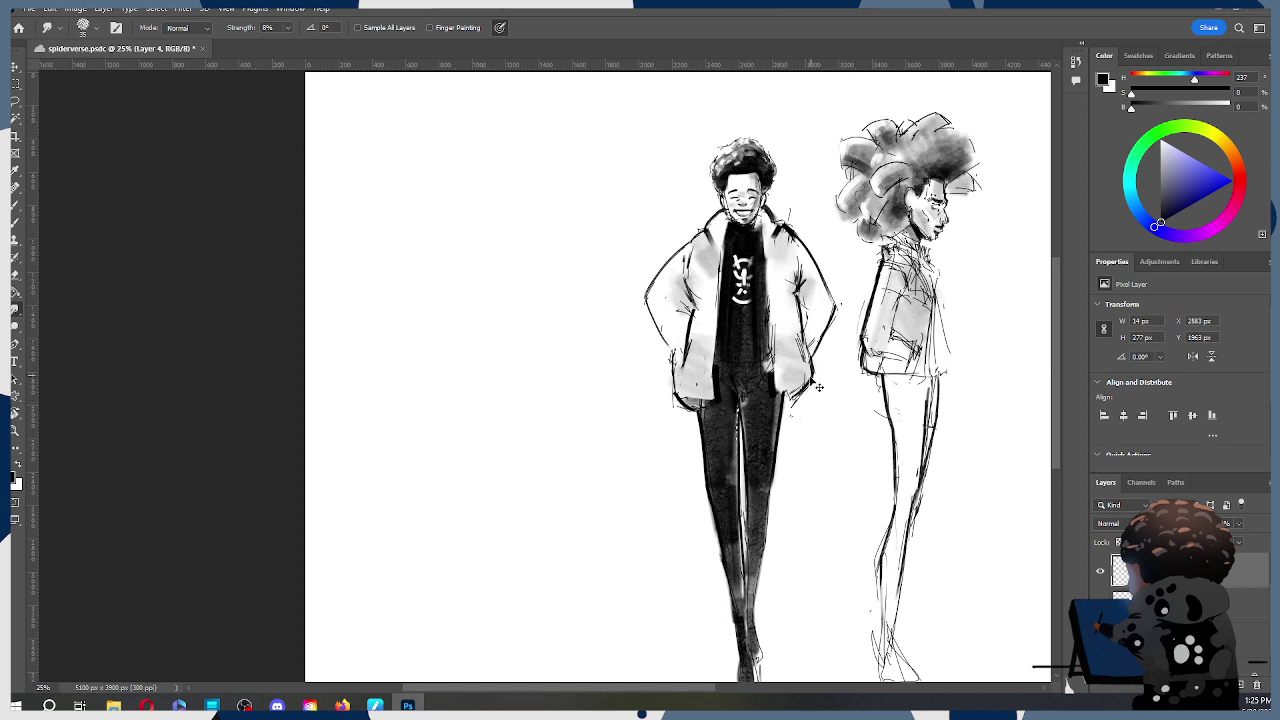
{"action": "left_click", "coordinate": [796, 383], "text": "ctrl"}
{"action": "left_click", "coordinate": [781, 396], "text": "ctrl"}
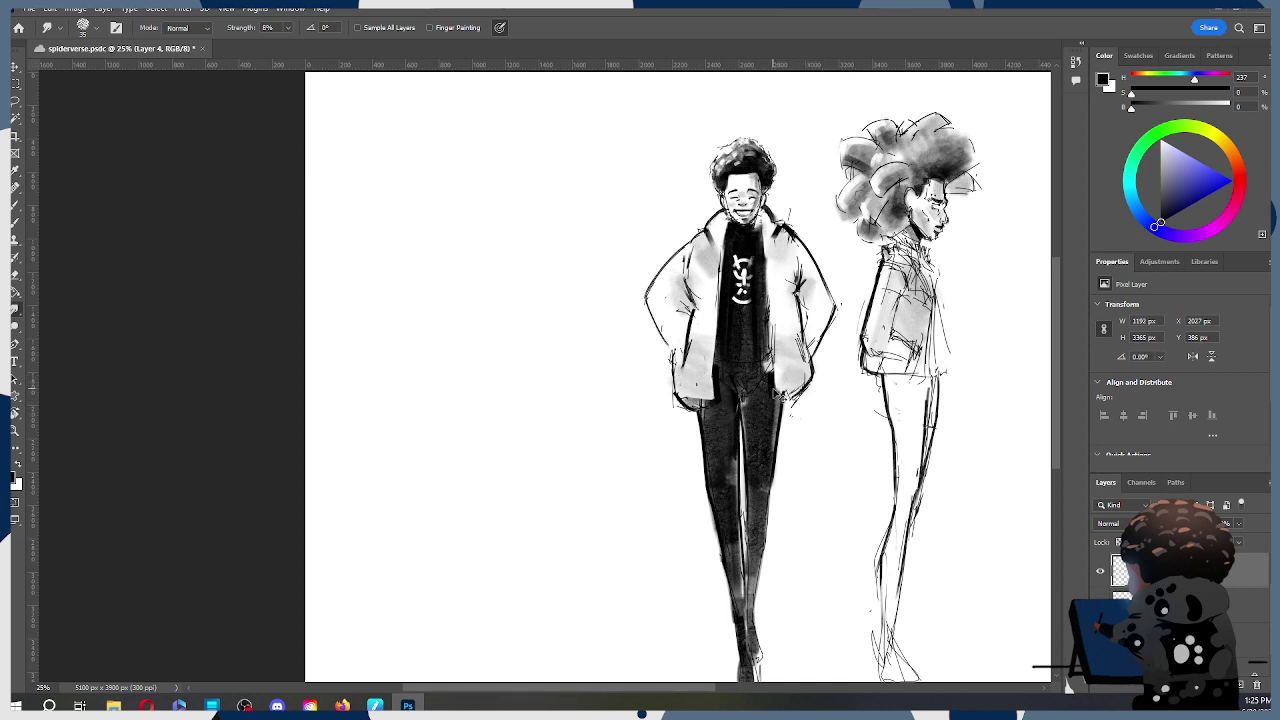
{"action": "mouse_move", "coordinate": [784, 350]}
{"action": "left_mouse_down"}
{"action": "mouse_move", "coordinate": [820, 313]}
{"action": "mouse_move", "coordinate": [783, 333]}
{"action": "left_mouse_up"}
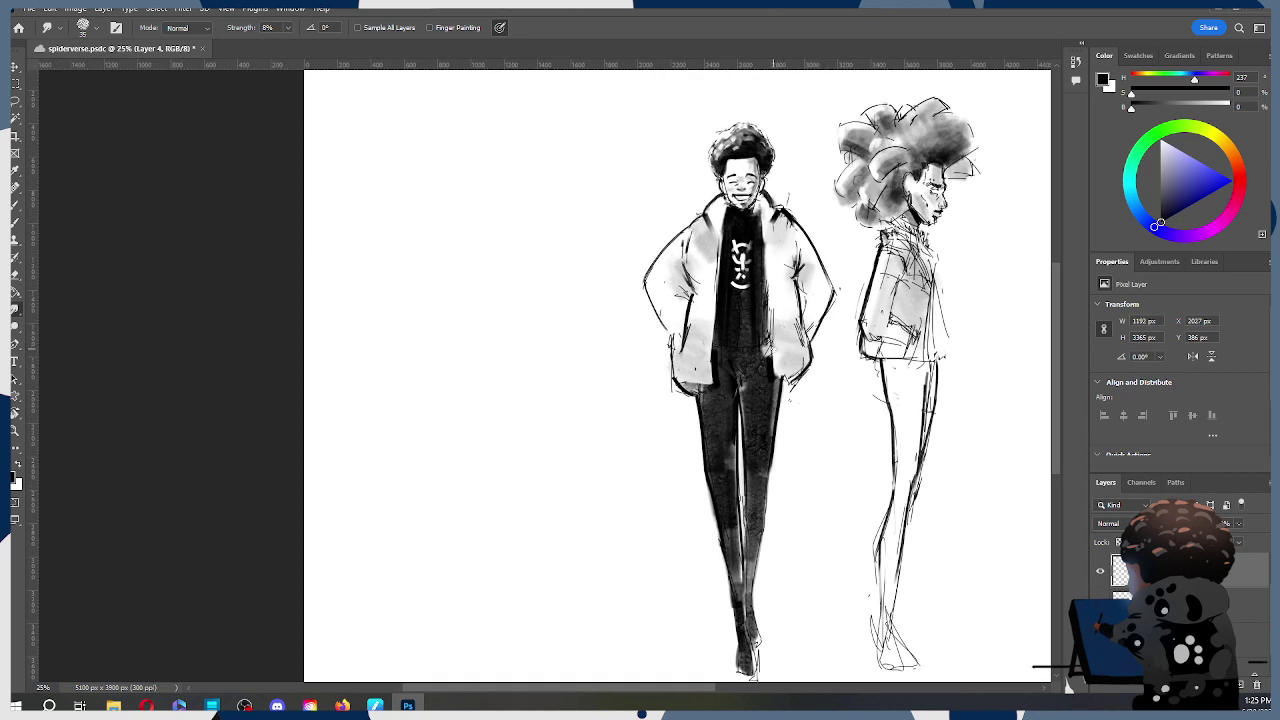
Step: Refine the fly crease on the dark trousers with a smaller 40 px eraser inside a small lasso selection
{"action": "key", "text": "l"}
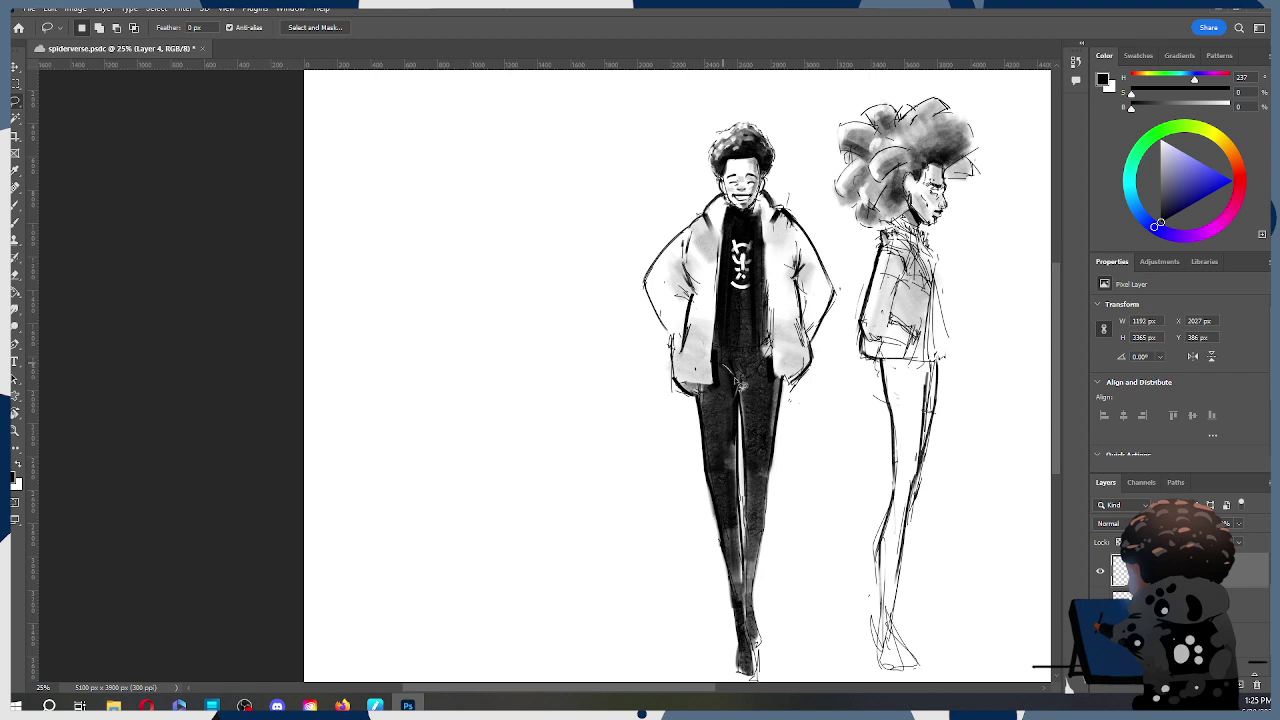
{"action": "key", "text": "e"}
{"action": "key", "text": "["}
{"action": "key", "text": "["}
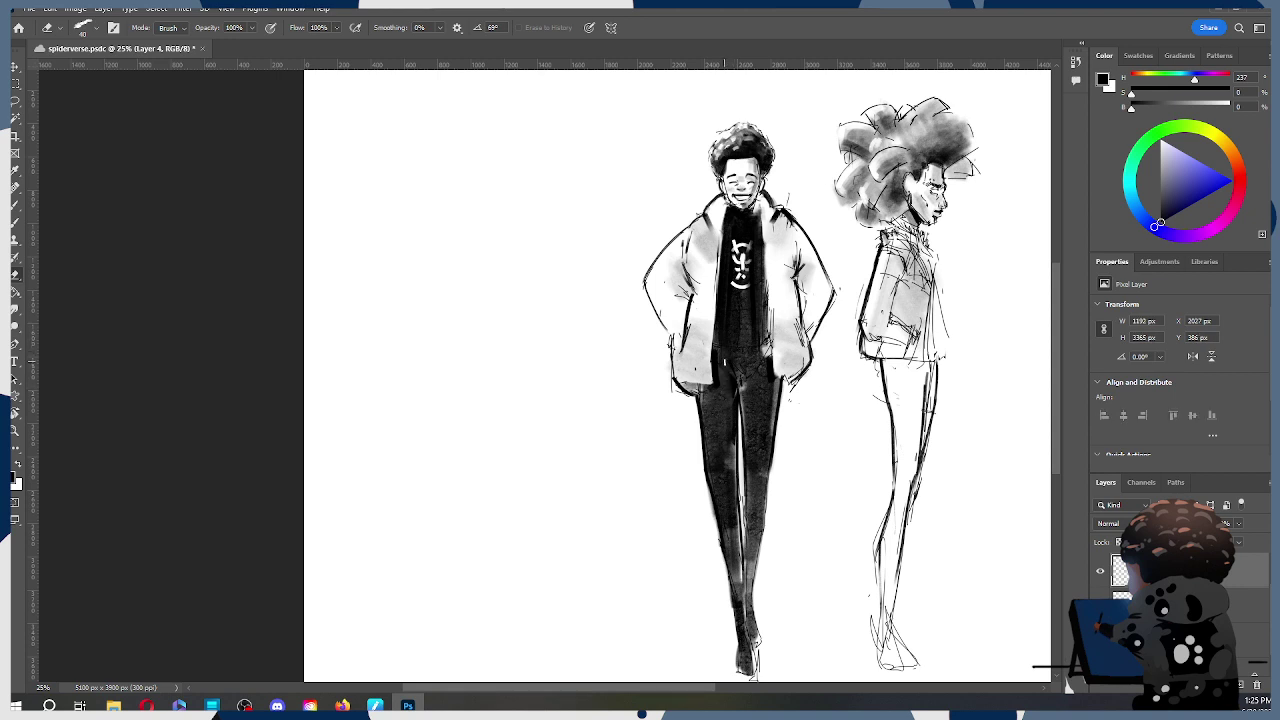
{"action": "left_click_drag", "start_coordinate": [725, 362], "coordinate": [733, 375]}
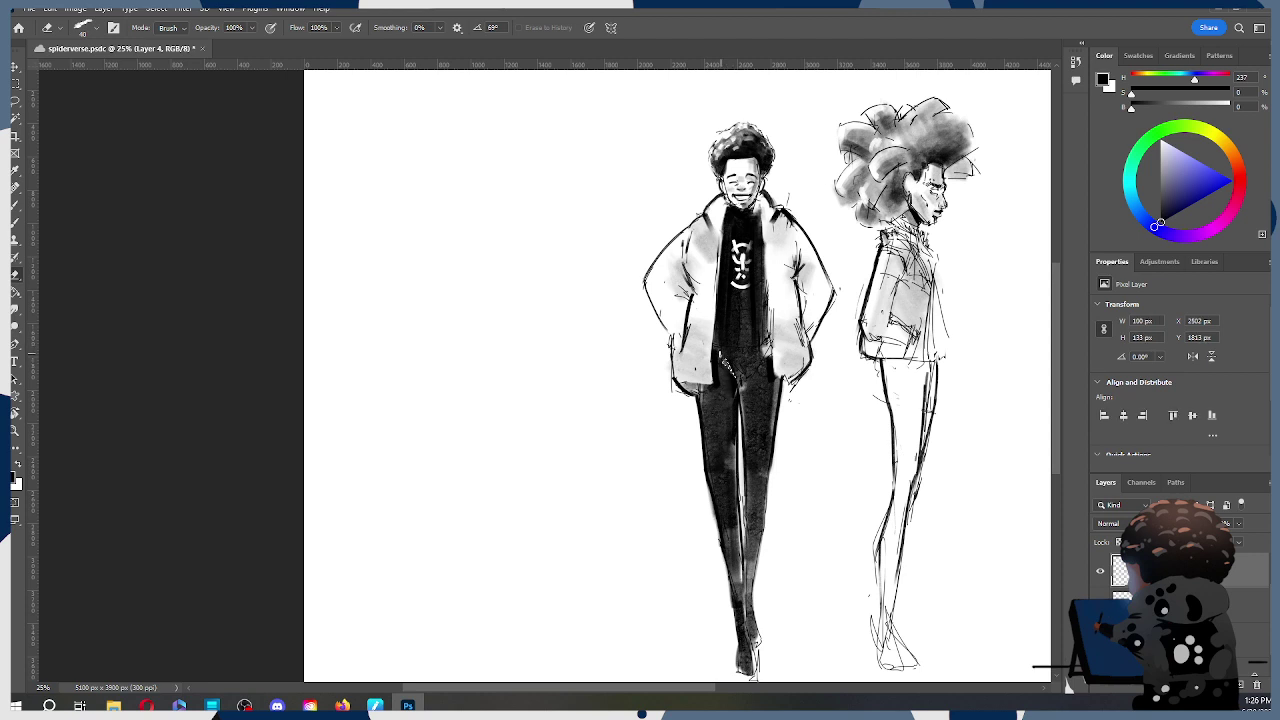
{"action": "key", "text": "l"}
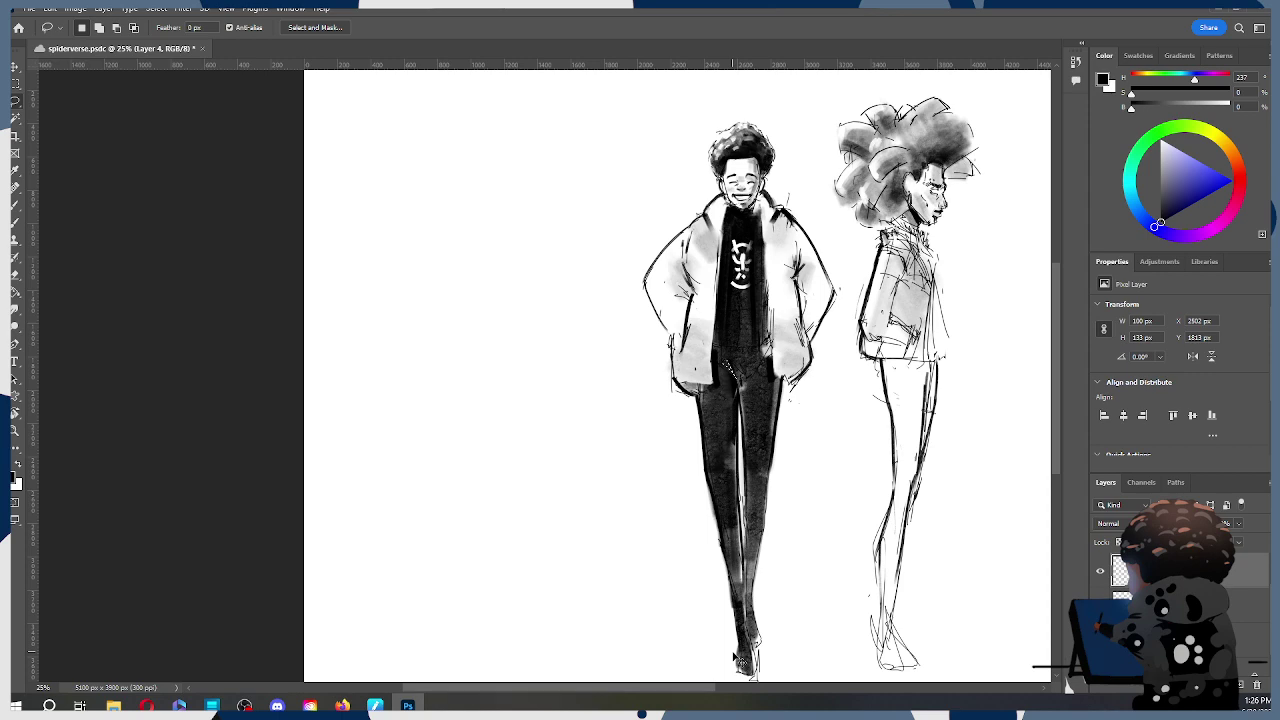
Step: Save the document with the finished trouser shading
{"action": "key", "text": "z"}
{"action": "left_click", "coordinate": [762, 335], "text": "alt"}
{"action": "left_click", "coordinate": [767, 322]}
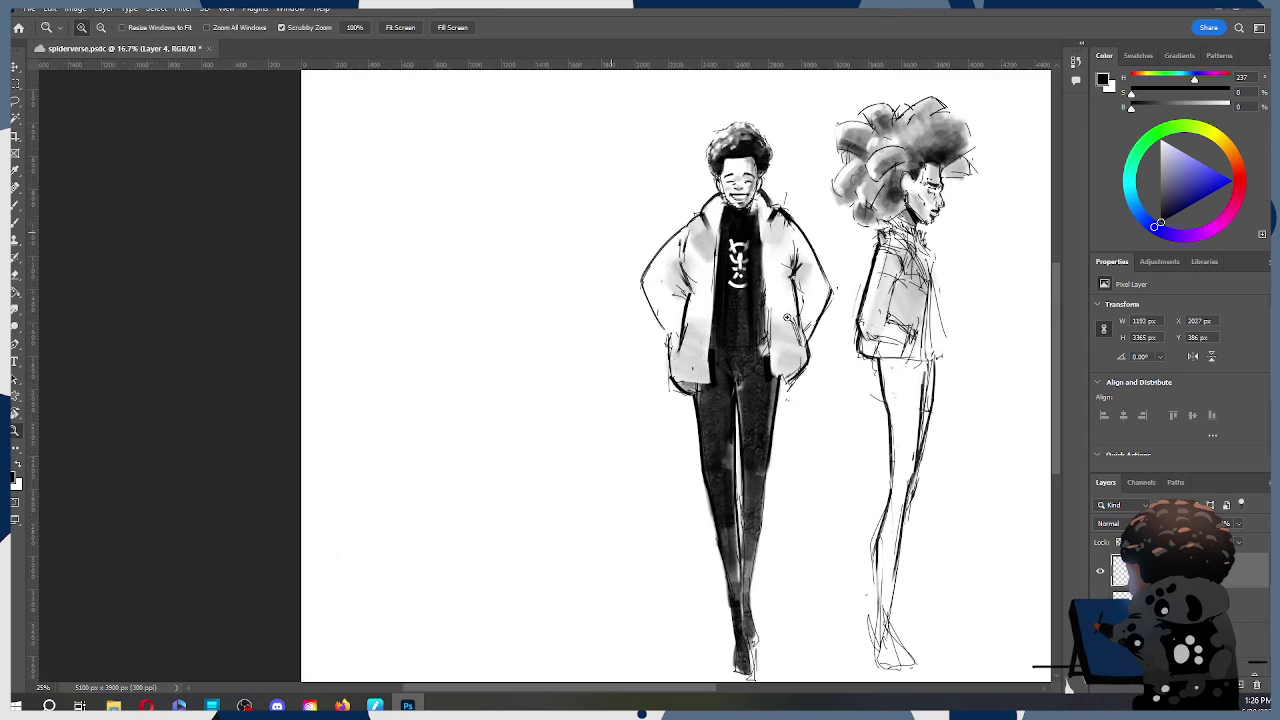
{"action": "key", "text": "ctrl+s"}
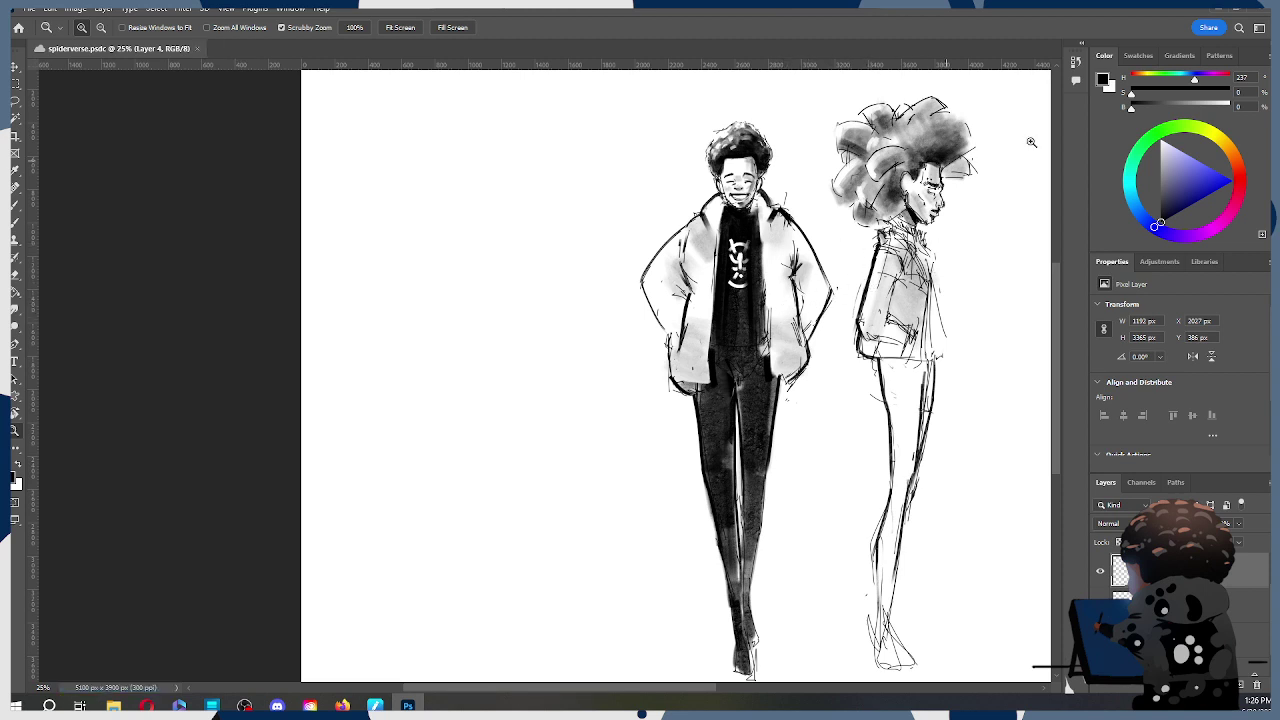
Step: Add a new layer and set up the Hard Round brush at a very small size for thin sketch lines
{"action": "left_click", "coordinate": [1240, 684]}
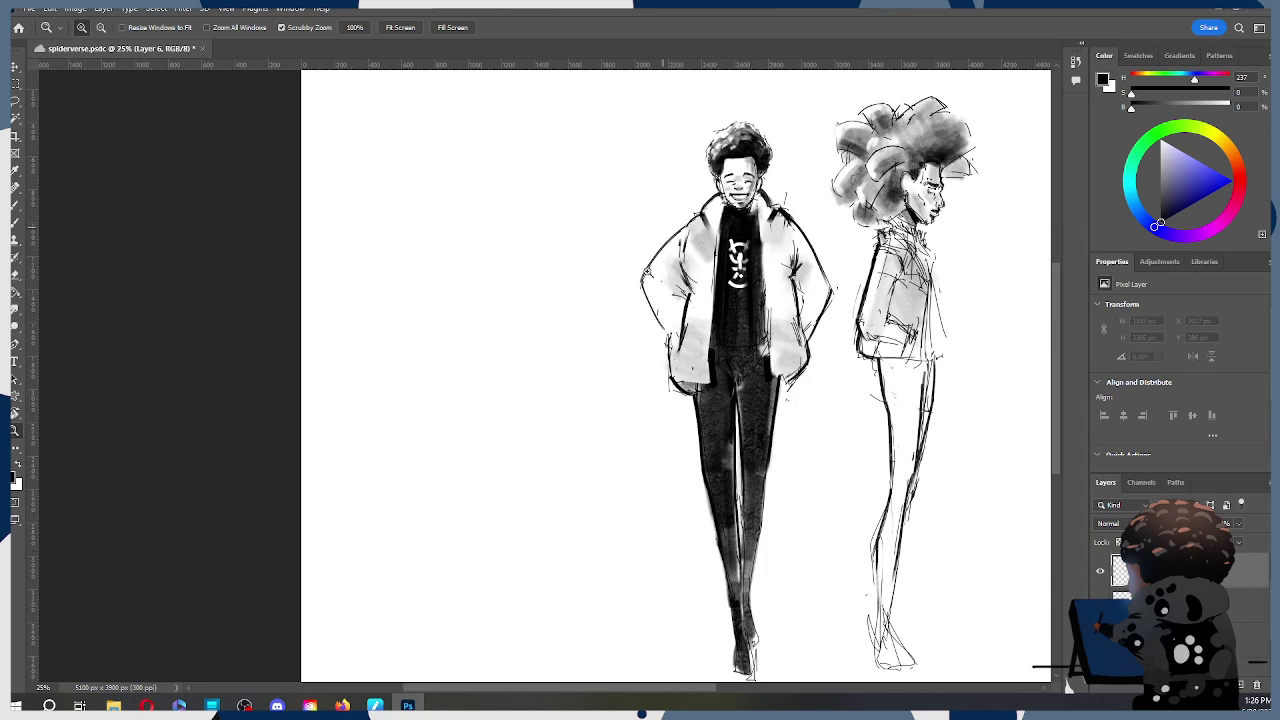
{"action": "key", "text": "b"}
{"action": "right_click", "coordinate": [589, 234]}
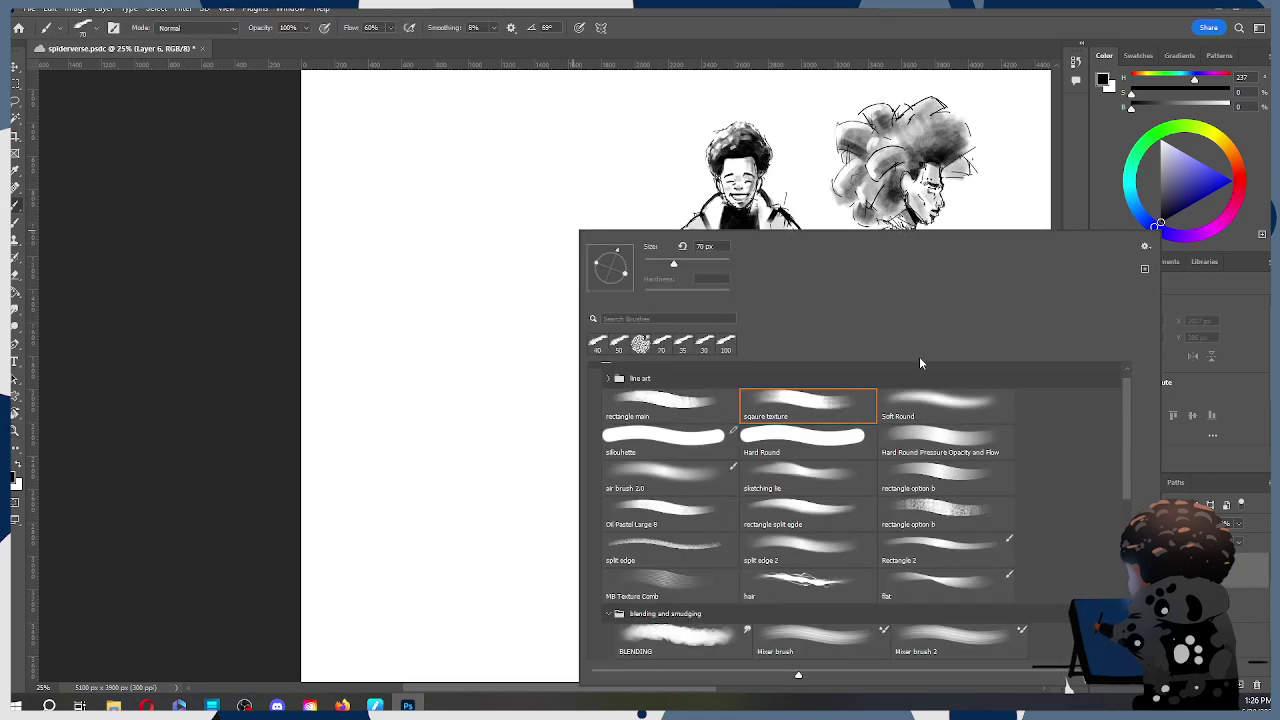
{"action": "left_click", "coordinate": [834, 446]}
{"action": "left_click", "coordinate": [198, 358]}
{"action": "key", "text": "bracketleft"}
{"action": "key", "text": "bracketleft"}
{"action": "key", "text": "bracketleft"}
{"action": "key", "text": "bracketleft"}
{"action": "key", "text": "bracketleft"}
{"action": "key", "text": "bracketleft"}
{"action": "key", "text": "bracketleft"}
{"action": "key", "text": "bracketleft"}
{"action": "key", "text": "bracketleft"}
{"action": "key", "text": "bracketleft"}
{"action": "key", "text": "bracketleft"}
{"action": "key", "text": "bracketleft"}
{"action": "key", "text": "bracketleft"}
{"action": "key", "text": "bracketleft"}
{"action": "left_click_drag", "start_coordinate": [518, 232], "coordinate": [550, 212]}
{"action": "mouse_move", "coordinate": [518, 168]}
{"action": "left_mouse_down"}
{"action": "mouse_move", "coordinate": [544, 180]}
{"action": "mouse_move", "coordinate": [530, 238]}
{"action": "left_mouse_up"}
{"action": "key", "text": "ctrl+z"}
{"action": "key", "text": "ctrl+z"}
{"action": "key", "text": "ctrl+z"}
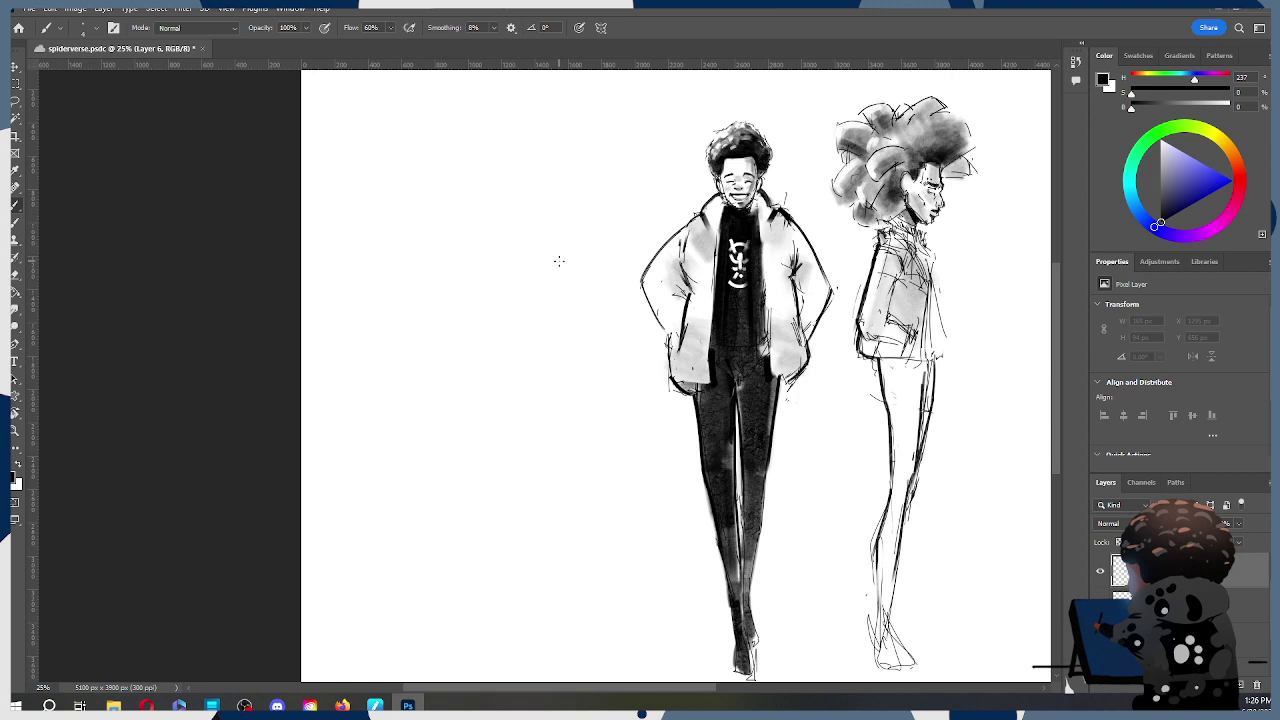
Step: Sketch the new figure's head arcs, shoulder line, curved back line and raised arm in the blank area beside the standing figure
{"action": "mouse_move", "coordinate": [489, 230]}
{"action": "left_mouse_down"}
{"action": "mouse_move", "coordinate": [505, 212]}
{"action": "mouse_move", "coordinate": [538, 222]}
{"action": "mouse_move", "coordinate": [488, 244]}
{"action": "mouse_move", "coordinate": [528, 246]}
{"action": "mouse_move", "coordinate": [468, 336]}
{"action": "left_mouse_up"}
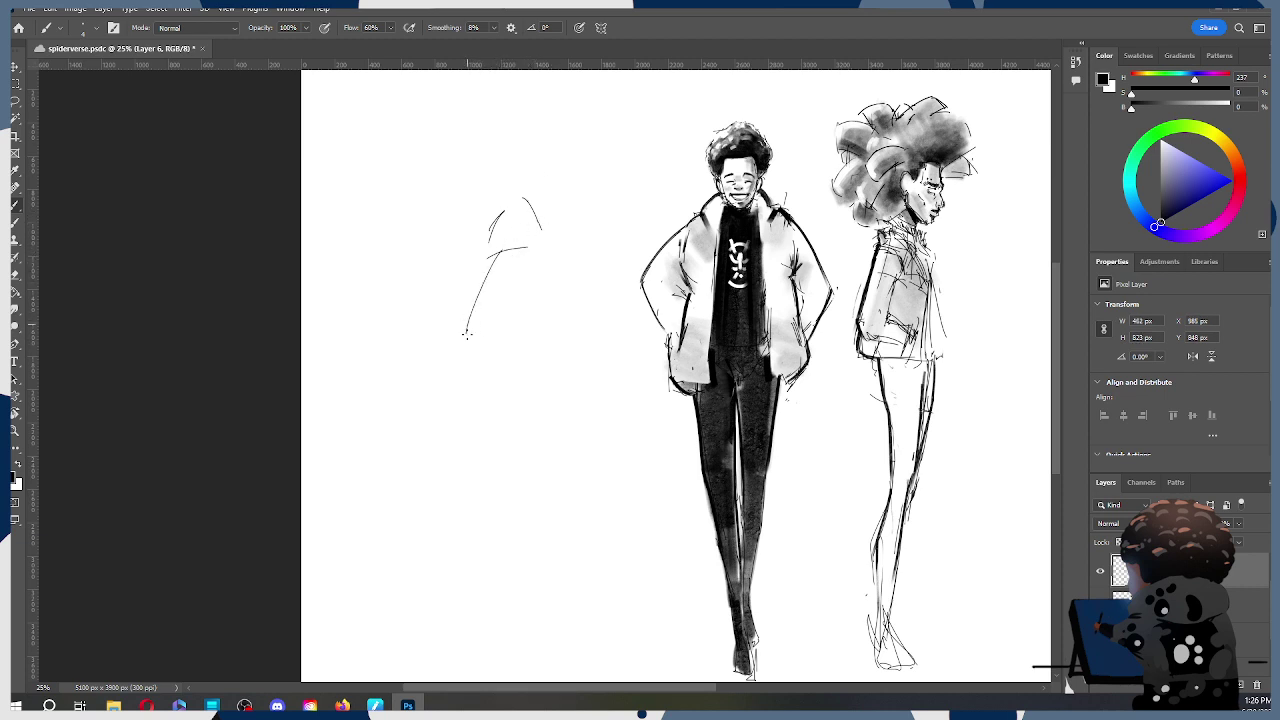
{"action": "key", "text": "ctrl+z"}
{"action": "mouse_move", "coordinate": [500, 250]}
{"action": "left_mouse_down"}
{"action": "mouse_move", "coordinate": [472, 342]}
{"action": "mouse_move", "coordinate": [484, 380]}
{"action": "left_mouse_up"}
{"action": "left_click_drag", "start_coordinate": [518, 261], "coordinate": [577, 202]}
{"action": "mouse_move", "coordinate": [583, 205]}
{"action": "left_mouse_down"}
{"action": "mouse_move", "coordinate": [576, 216]}
{"action": "mouse_move", "coordinate": [587, 200]}
{"action": "left_mouse_up"}
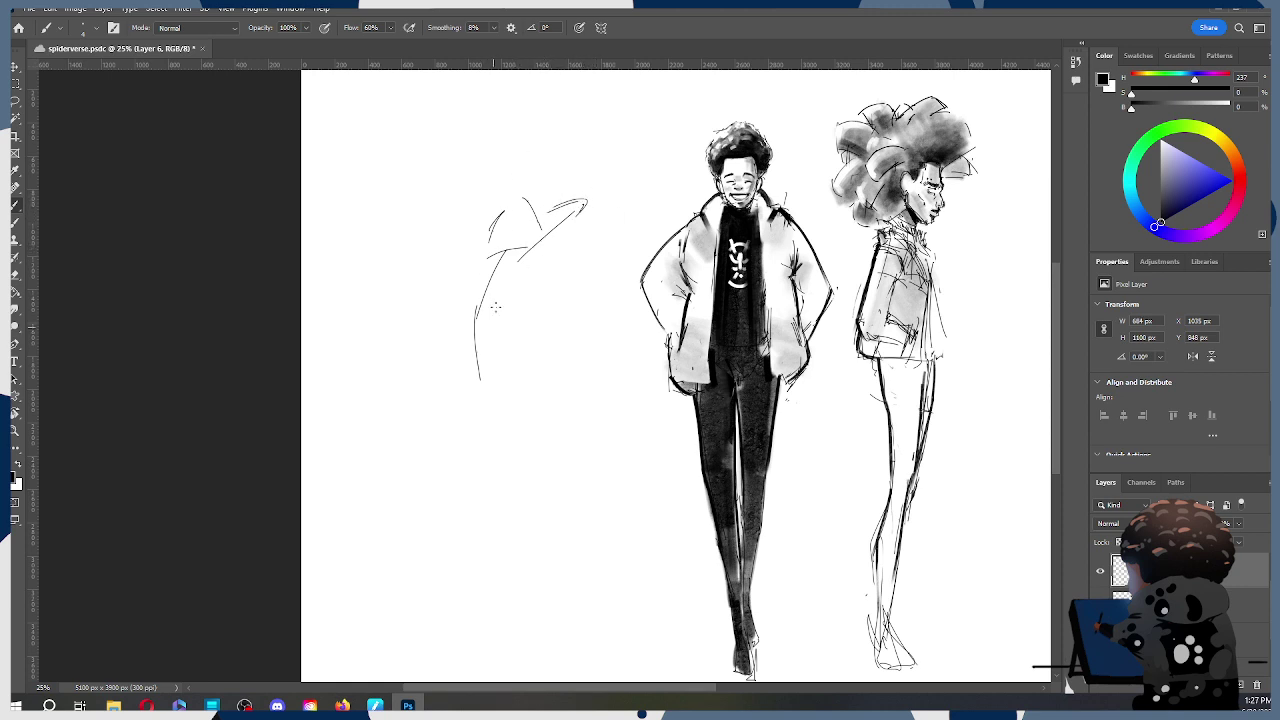
Step: Sketch the new figure's ribcage side, chest line and waist block under the shoulders, undoing the last torso side stroke
{"action": "left_click_drag", "start_coordinate": [453, 341], "coordinate": [494, 320]}
{"action": "mouse_move", "coordinate": [493, 261]}
{"action": "left_mouse_down"}
{"action": "mouse_move", "coordinate": [453, 322]}
{"action": "mouse_move", "coordinate": [455, 297]}
{"action": "mouse_move", "coordinate": [488, 318]}
{"action": "mouse_move", "coordinate": [462, 373]}
{"action": "mouse_move", "coordinate": [458, 348]}
{"action": "mouse_move", "coordinate": [478, 400]}
{"action": "mouse_move", "coordinate": [507, 384]}
{"action": "left_mouse_up"}
{"action": "mouse_move", "coordinate": [502, 321]}
{"action": "left_mouse_down"}
{"action": "mouse_move", "coordinate": [500, 387]}
{"action": "mouse_move", "coordinate": [492, 362]}
{"action": "left_mouse_up"}
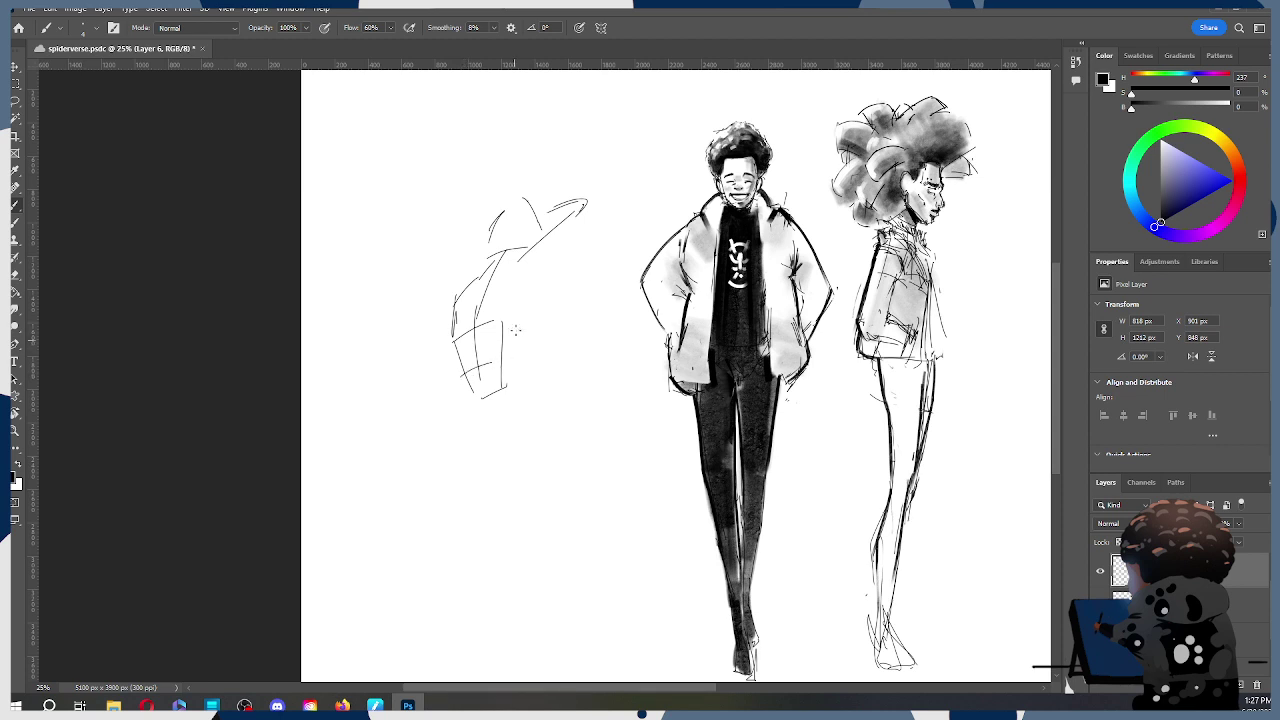
{"action": "mouse_move", "coordinate": [521, 284]}
{"action": "left_mouse_down"}
{"action": "mouse_move", "coordinate": [501, 331]}
{"action": "mouse_move", "coordinate": [524, 396]}
{"action": "left_mouse_up"}
{"action": "key", "text": "ctrl+z"}
Step: Free-transform the torso sketch so that it tilts slightly clockwise
{"action": "key", "text": "ctrl+t"}
{"action": "left_click_drag", "start_coordinate": [604, 166], "coordinate": [614, 186]}
{"action": "left_click", "coordinate": [660, 28]}
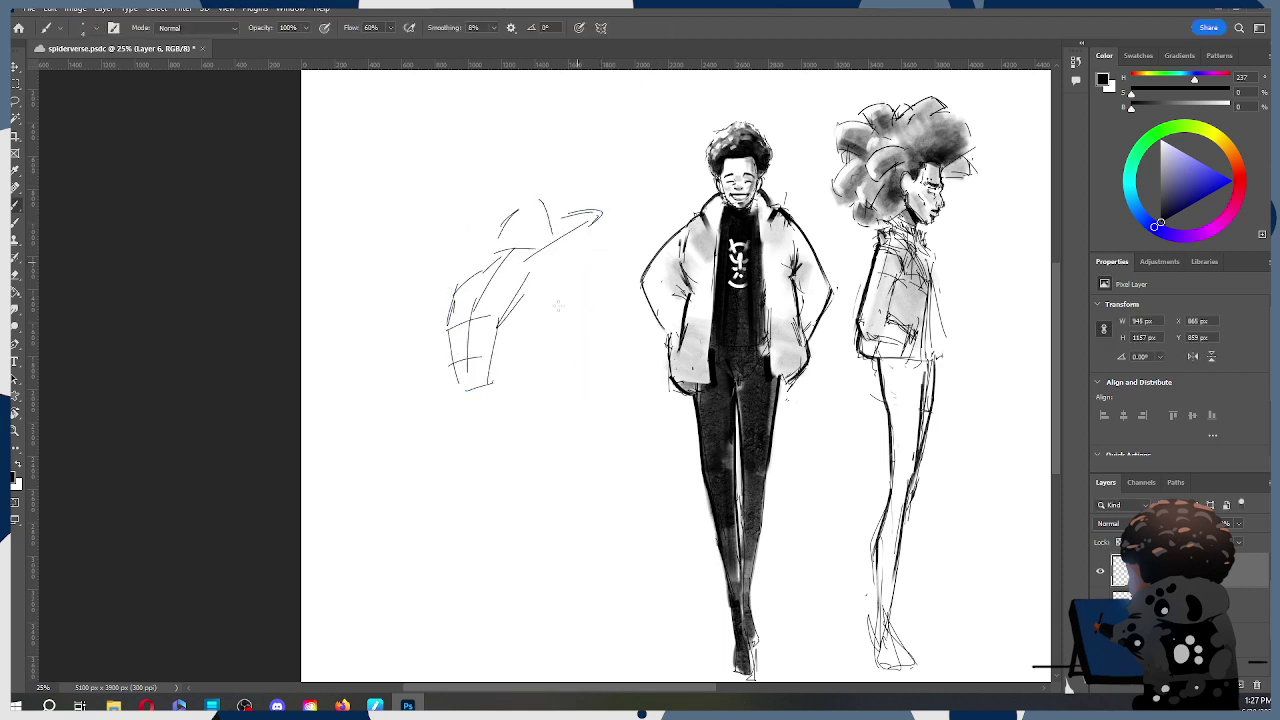
Step: Sketch the hips and the tapering thigh of the new figure's supporting leg down to the knee
{"action": "left_click_drag", "start_coordinate": [452, 355], "coordinate": [474, 512]}
{"action": "mouse_move", "coordinate": [489, 370]}
{"action": "left_mouse_down"}
{"action": "mouse_move", "coordinate": [509, 416]}
{"action": "mouse_move", "coordinate": [483, 510]}
{"action": "left_mouse_up"}
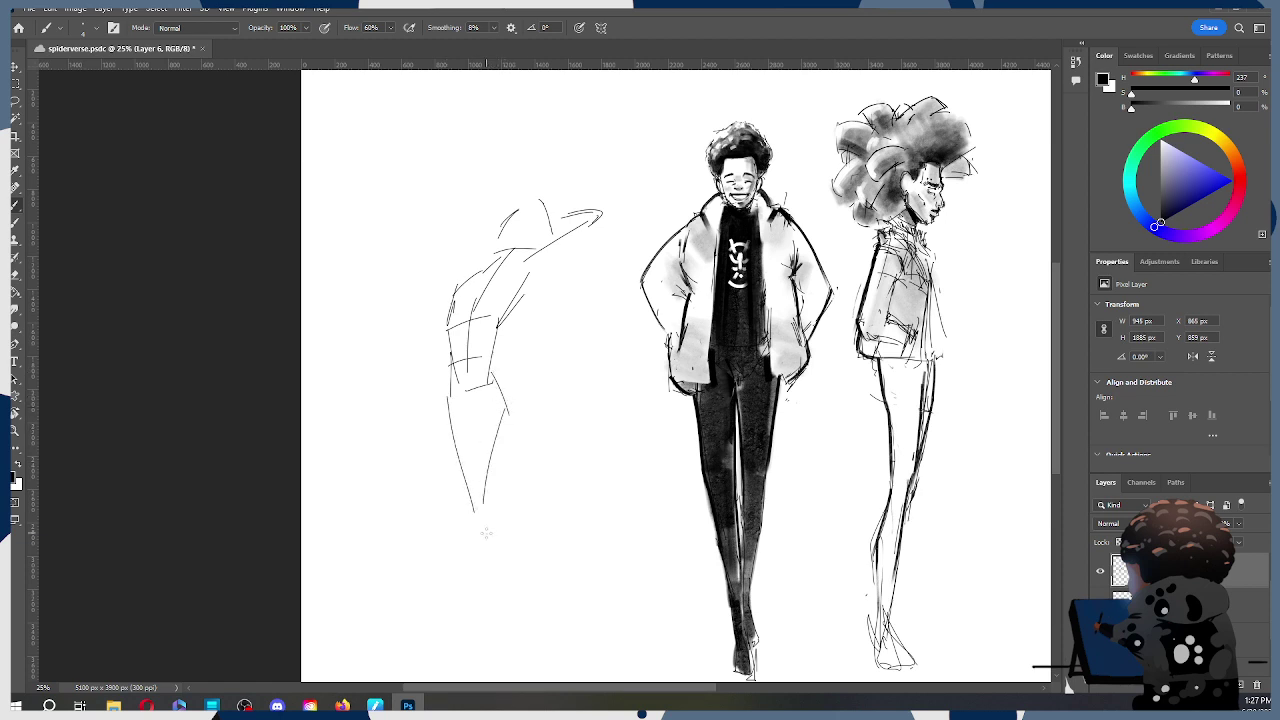
{"action": "mouse_move", "coordinate": [465, 428]}
{"action": "left_mouse_down"}
{"action": "mouse_move", "coordinate": [519, 418]}
{"action": "mouse_move", "coordinate": [489, 474]}
{"action": "mouse_move", "coordinate": [490, 536]}
{"action": "left_mouse_up"}
{"action": "left_click_drag", "start_coordinate": [463, 464], "coordinate": [494, 574]}
{"action": "left_click_drag", "start_coordinate": [501, 526], "coordinate": [503, 546]}
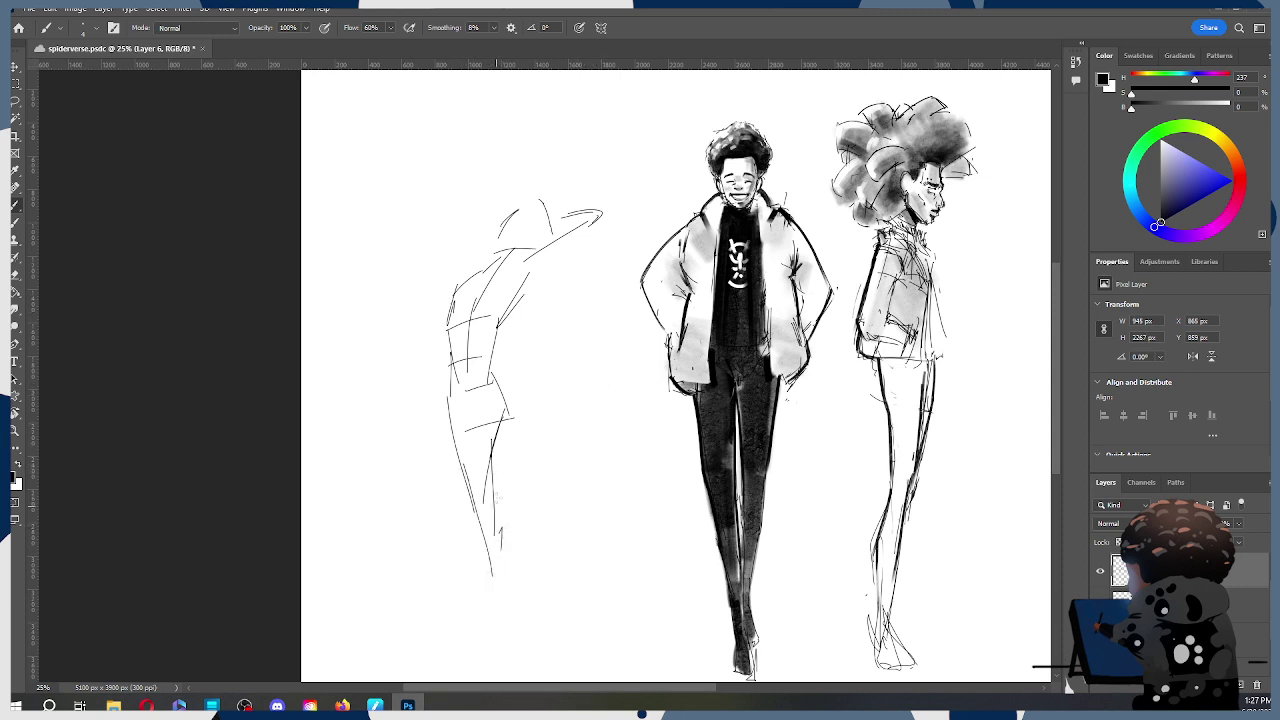
Step: Add the pelvis side, the second leg's first thigh line and the supporting leg's lower-leg contours
{"action": "left_click_drag", "start_coordinate": [490, 372], "coordinate": [495, 432]}
{"action": "left_click_drag", "start_coordinate": [508, 428], "coordinate": [540, 544]}
{"action": "left_click_drag", "start_coordinate": [477, 538], "coordinate": [495, 607]}
{"action": "left_click_drag", "start_coordinate": [508, 548], "coordinate": [506, 666]}
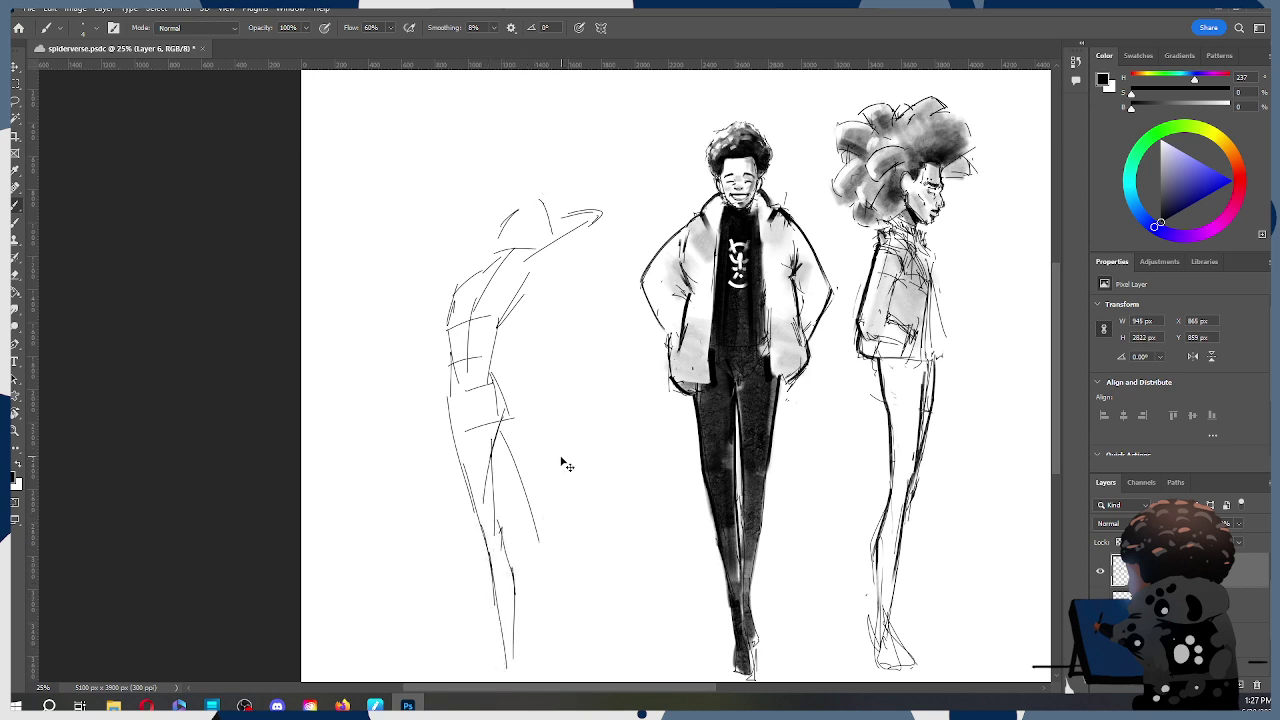
Step: Move the whole figure sketch slightly up the canvas and undo the extra line on the second thigh
{"action": "key", "text": "ctrl+t"}
{"action": "mouse_move", "coordinate": [534, 451]}
{"action": "left_mouse_down"}
{"action": "mouse_move", "coordinate": [488, 380]}
{"action": "mouse_move", "coordinate": [491, 455]}
{"action": "mouse_move", "coordinate": [500, 428]}
{"action": "mouse_move", "coordinate": [540, 522]}
{"action": "left_mouse_up"}
{"action": "left_click", "coordinate": [660, 27]}
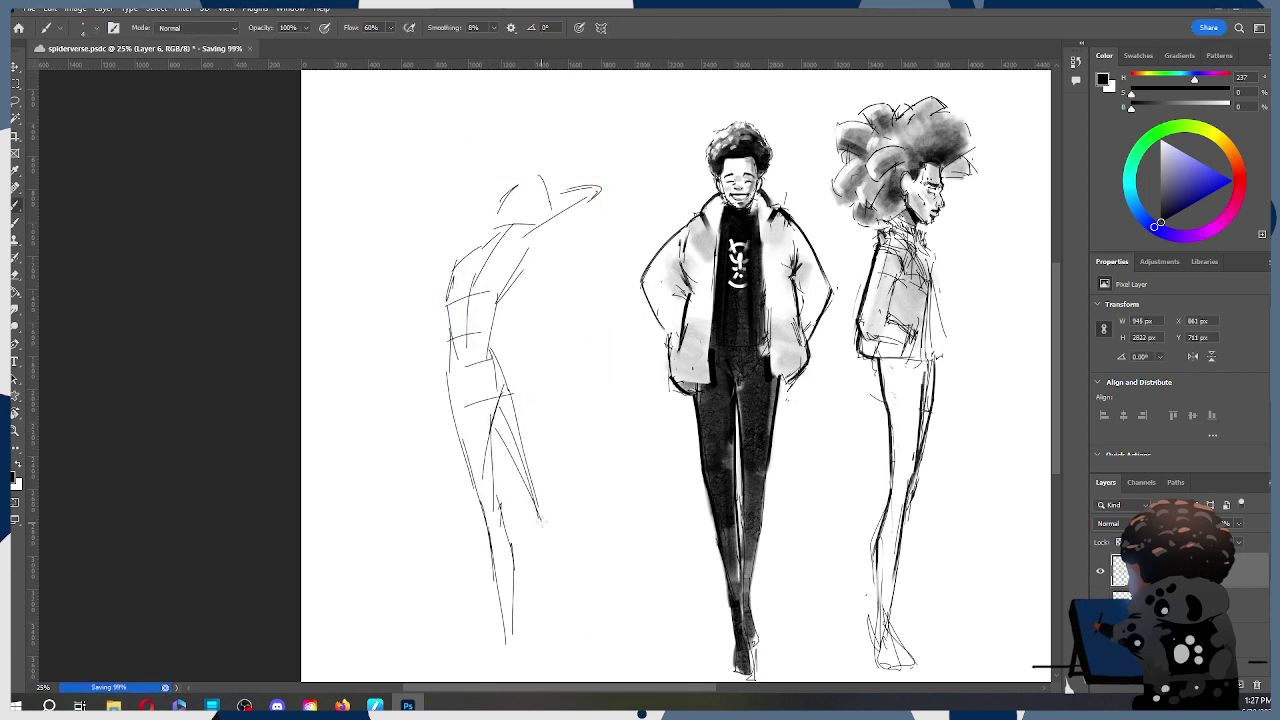
{"action": "key", "text": "ctrl+z"}
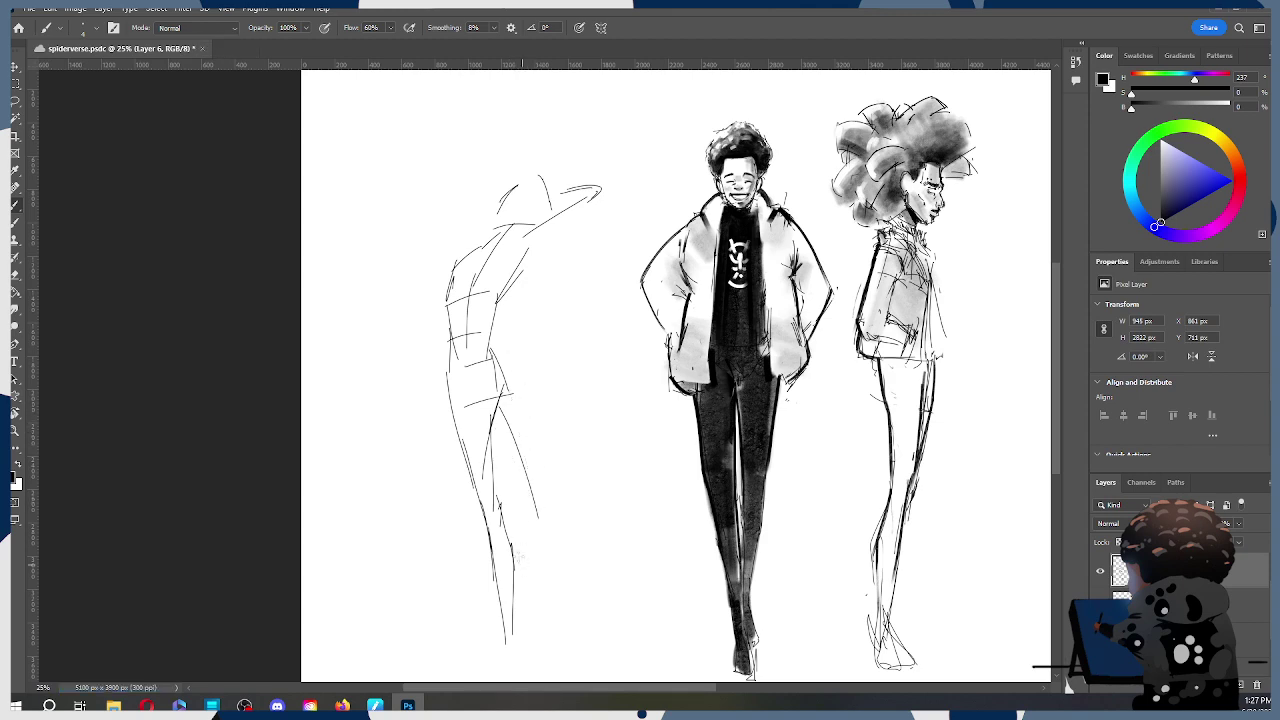
Step: Sketch the ankle and foot at the end of the figure's supporting leg
{"action": "left_click_drag", "start_coordinate": [542, 501], "coordinate": [570, 406]}
{"action": "mouse_move", "coordinate": [533, 536]}
{"action": "left_mouse_down"}
{"action": "mouse_move", "coordinate": [515, 586]}
{"action": "mouse_move", "coordinate": [535, 580]}
{"action": "left_mouse_up"}
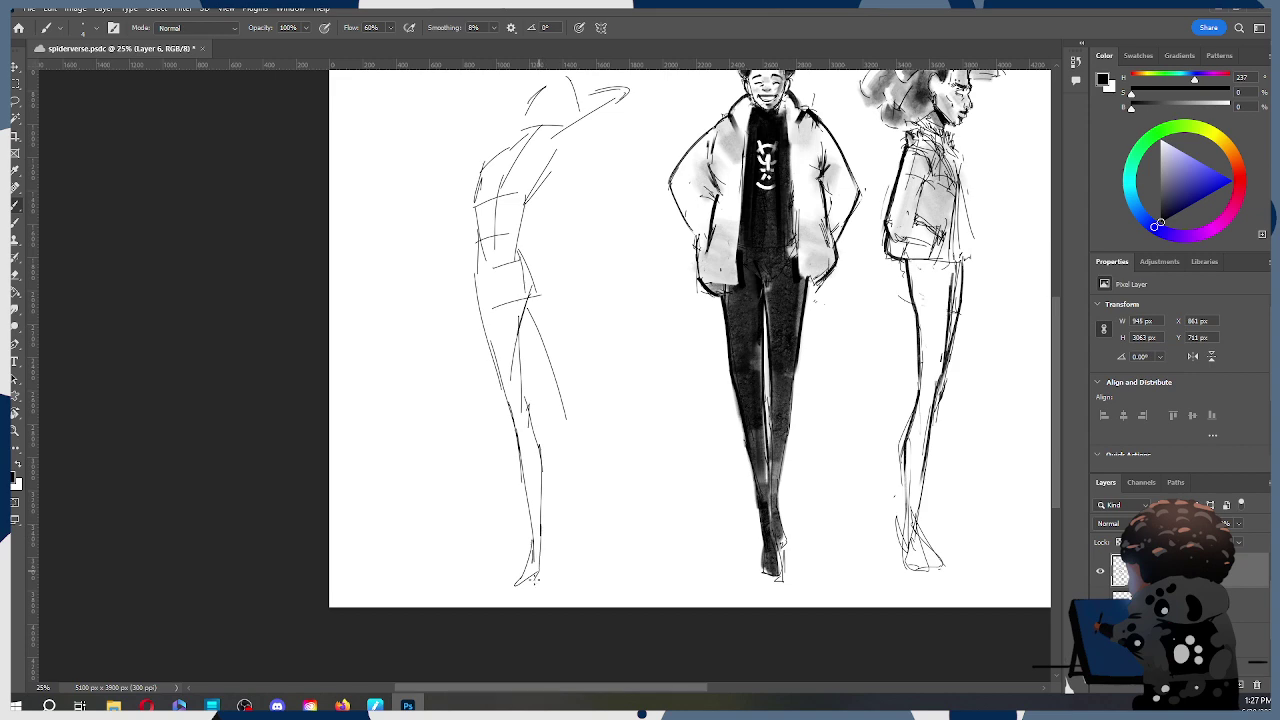
{"action": "scroll", "coordinate": [657, 274], "scroll_direction": "up", "scroll_amount": 3}
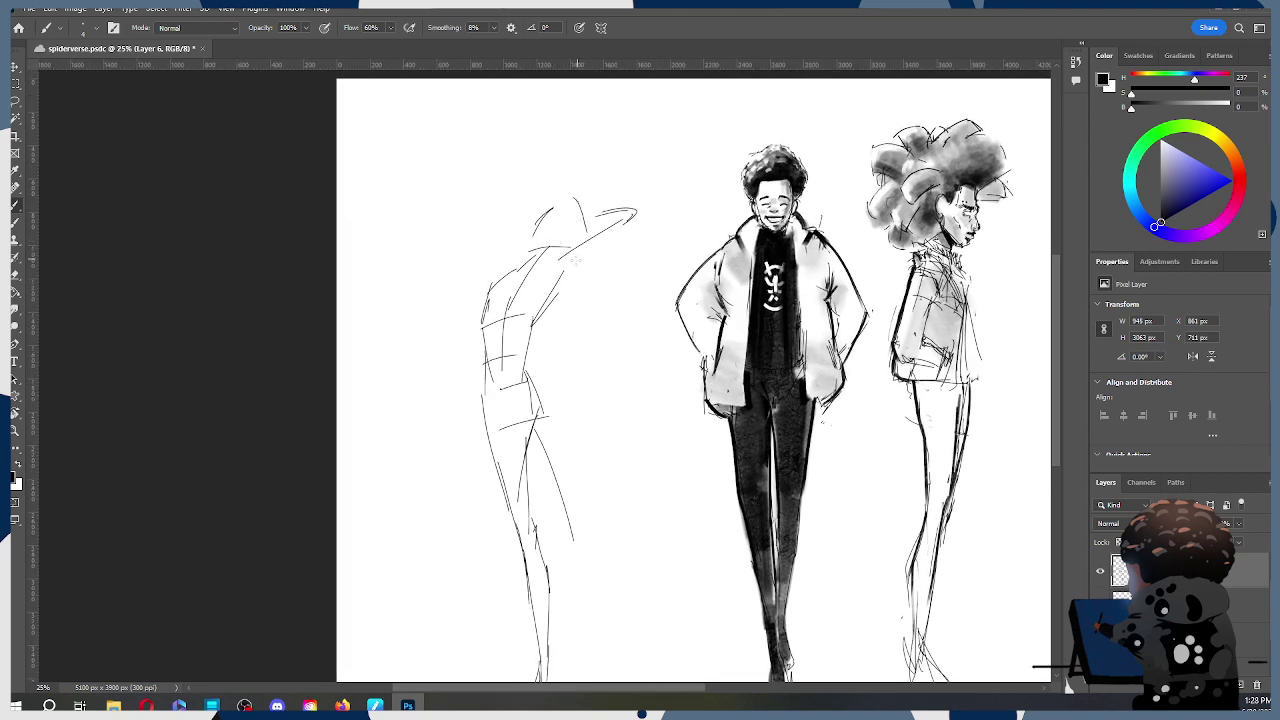
Step: Redraw the figure's near arm as two lines hanging from the shoulder to the elbow and reinforce the back contour
{"action": "mouse_move", "coordinate": [576, 265]}
{"action": "left_mouse_down"}
{"action": "mouse_move", "coordinate": [583, 318]}
{"action": "mouse_move", "coordinate": [555, 290]}
{"action": "left_mouse_up"}
{"action": "key", "text": "ctrl+z"}
{"action": "key", "text": "ctrl+z"}
{"action": "left_click_drag", "start_coordinate": [539, 263], "coordinate": [578, 337]}
{"action": "left_click_drag", "start_coordinate": [589, 264], "coordinate": [579, 338]}
{"action": "left_click_drag", "start_coordinate": [487, 288], "coordinate": [481, 318]}
{"action": "left_click_drag", "start_coordinate": [534, 380], "coordinate": [574, 462]}
{"action": "left_click_drag", "start_coordinate": [550, 416], "coordinate": [593, 538]}
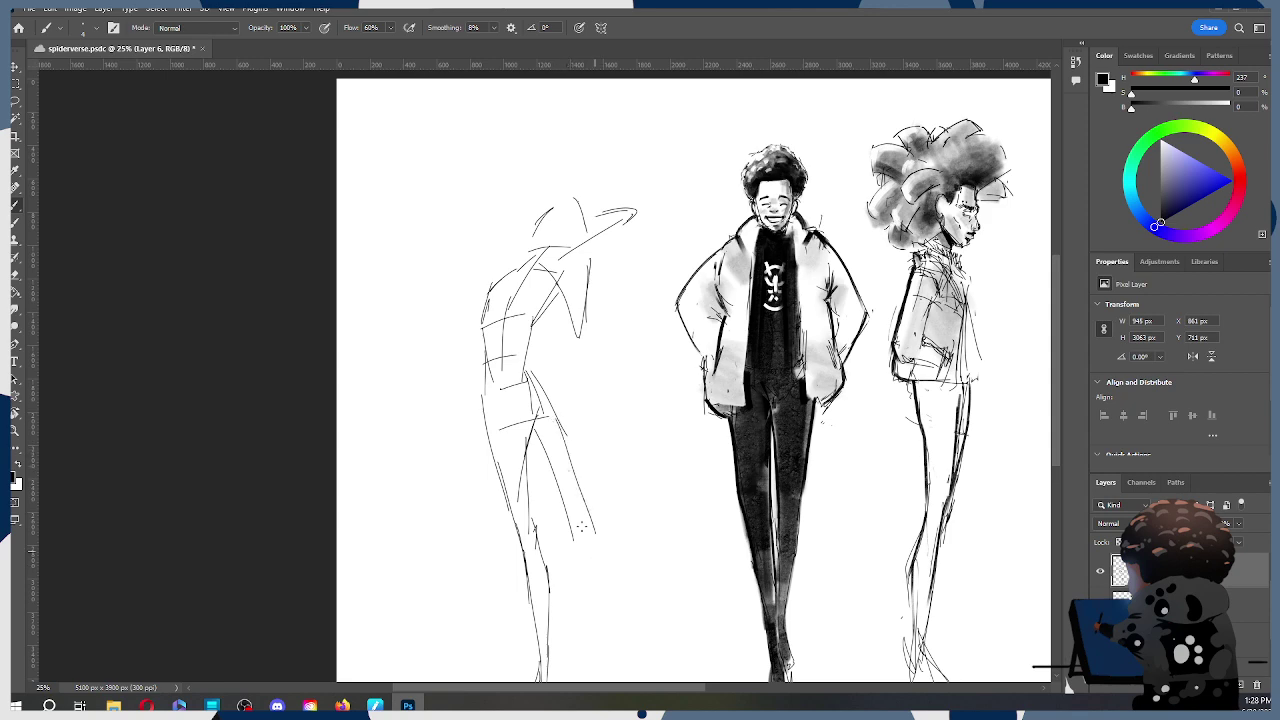
{"action": "left_click_drag", "start_coordinate": [525, 444], "coordinate": [596, 556]}
{"action": "left_click_drag", "start_coordinate": [566, 448], "coordinate": [617, 586]}
{"action": "left_click_drag", "start_coordinate": [574, 533], "coordinate": [624, 632]}
{"action": "left_click_drag", "start_coordinate": [607, 560], "coordinate": [638, 640]}
{"action": "left_click_drag", "start_coordinate": [686, 475], "coordinate": [734, 409]}
{"action": "key", "text": "ctrl+z"}
{"action": "key", "text": "ctrl+z"}
{"action": "key", "text": "ctrl+z"}
{"action": "key", "text": "ctrl+z"}
{"action": "key", "text": "ctrl+z"}
{"action": "key", "text": "ctrl+z"}
{"action": "key", "text": "ctrl+z"}
{"action": "key", "text": "ctrl+z"}
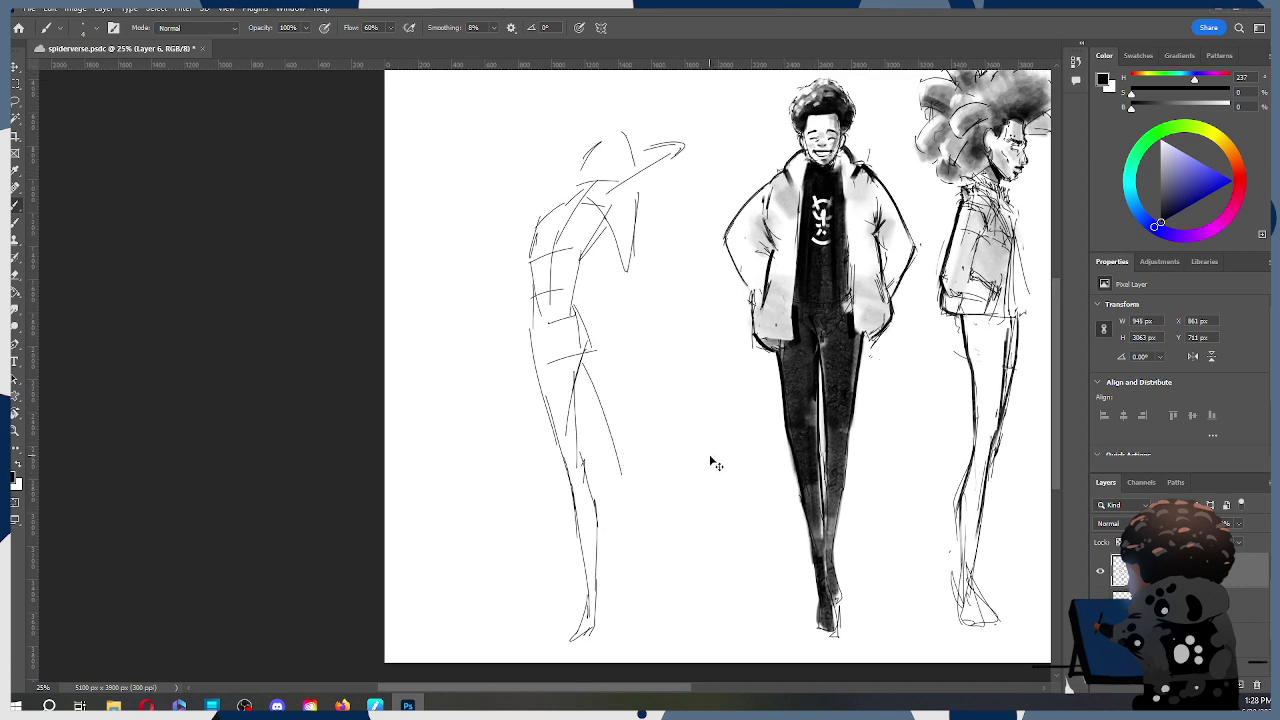
Step: Sketch the figure's second leg as a long line from hip to ankle and add its pointed foot
{"action": "left_click_drag", "start_coordinate": [578, 340], "coordinate": [639, 537]}
{"action": "mouse_move", "coordinate": [612, 447]}
{"action": "left_mouse_down"}
{"action": "mouse_move", "coordinate": [650, 572]}
{"action": "mouse_move", "coordinate": [636, 614]}
{"action": "mouse_move", "coordinate": [656, 614]}
{"action": "left_mouse_up"}
{"action": "left_click_drag", "start_coordinate": [658, 596], "coordinate": [660, 602]}
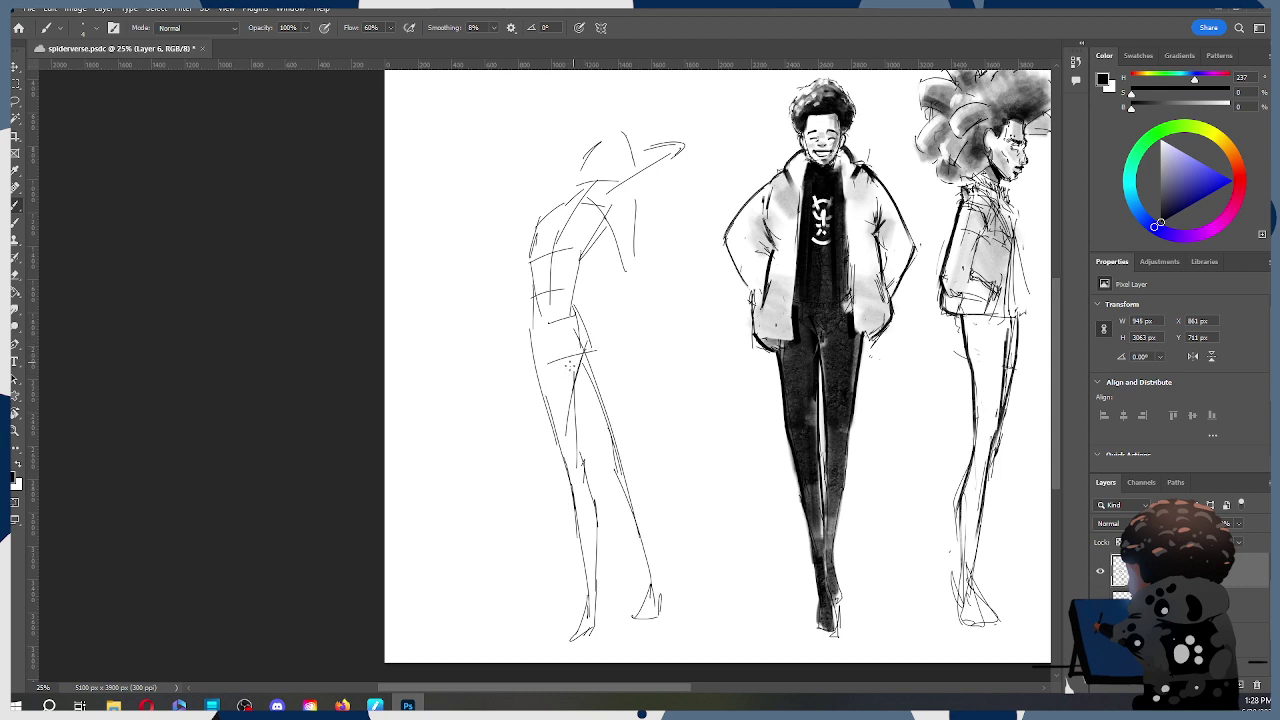
Step: Sketch the crotch lines and the outer contour of the figure's second leg from the hip down to the shin
{"action": "left_click_drag", "start_coordinate": [567, 378], "coordinate": [584, 352]}
{"action": "mouse_move", "coordinate": [590, 343]}
{"action": "left_mouse_down"}
{"action": "mouse_move", "coordinate": [602, 334]}
{"action": "mouse_move", "coordinate": [615, 440]}
{"action": "left_mouse_up"}
{"action": "mouse_move", "coordinate": [606, 390]}
{"action": "left_mouse_down"}
{"action": "mouse_move", "coordinate": [620, 358]}
{"action": "mouse_move", "coordinate": [660, 596]}
{"action": "left_mouse_up"}
{"action": "key", "text": "ctrl+z"}
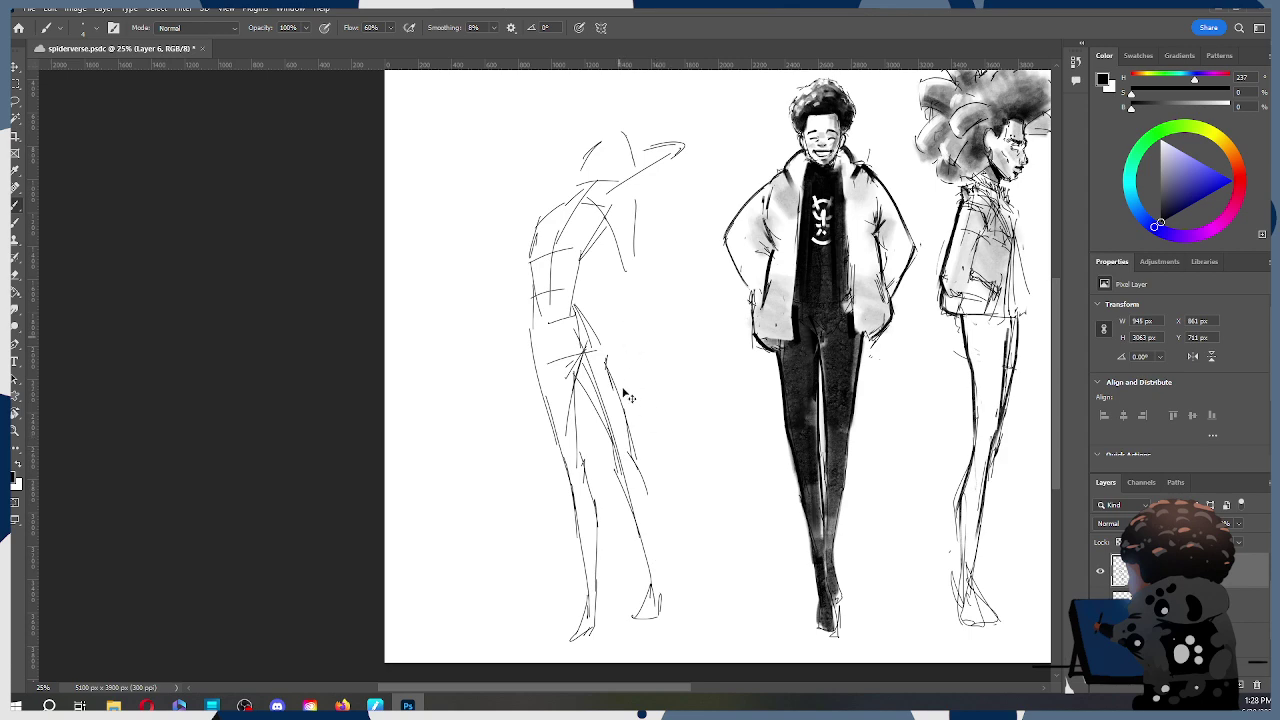
{"action": "left_click_drag", "start_coordinate": [624, 413], "coordinate": [660, 596]}
Step: Outline the figure's angular head shape and reinforce the shoulder and raised arm lines
{"action": "left_click_drag", "start_coordinate": [688, 426], "coordinate": [738, 494]}
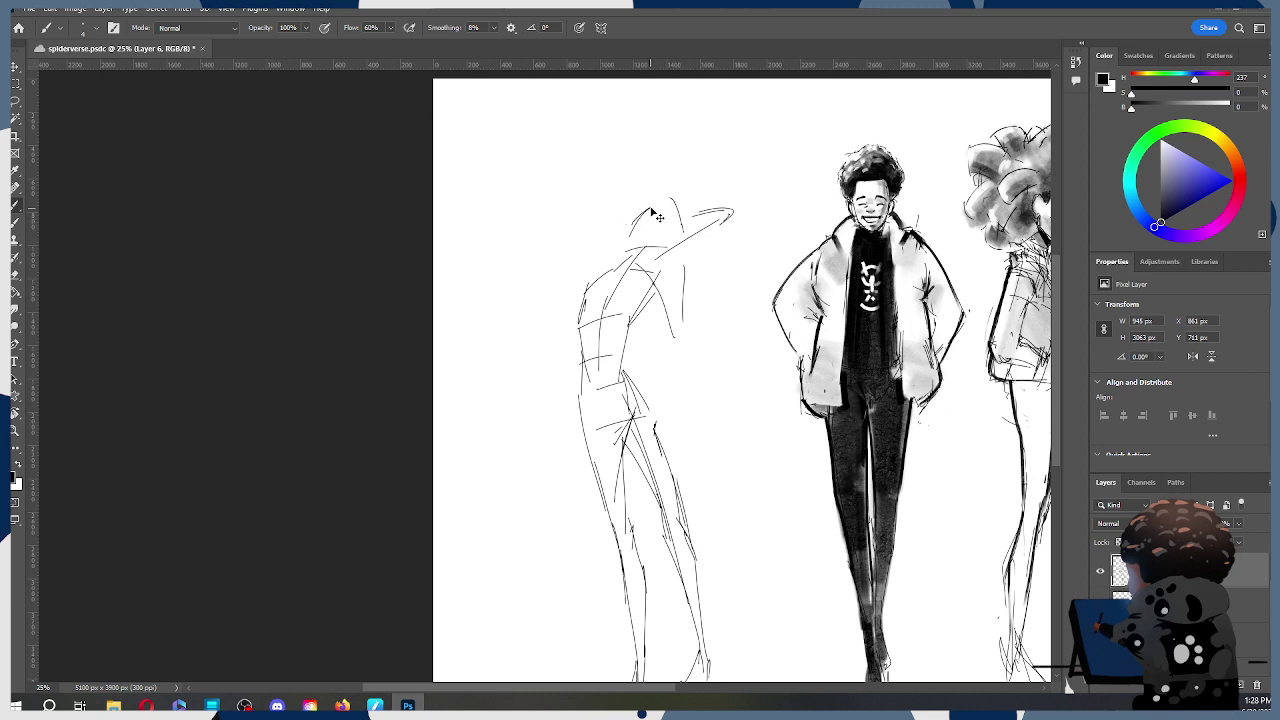
{"action": "mouse_move", "coordinate": [634, 220]}
{"action": "left_mouse_down"}
{"action": "mouse_move", "coordinate": [690, 207]}
{"action": "mouse_move", "coordinate": [665, 193]}
{"action": "mouse_move", "coordinate": [649, 204]}
{"action": "mouse_move", "coordinate": [683, 197]}
{"action": "mouse_move", "coordinate": [685, 236]}
{"action": "left_mouse_up"}
{"action": "mouse_move", "coordinate": [632, 271]}
{"action": "left_mouse_down"}
{"action": "mouse_move", "coordinate": [640, 300]}
{"action": "mouse_move", "coordinate": [731, 221]}
{"action": "left_mouse_up"}
{"action": "left_click_drag", "start_coordinate": [663, 268], "coordinate": [655, 282]}
{"action": "left_click_drag", "start_coordinate": [763, 488], "coordinate": [775, 429]}
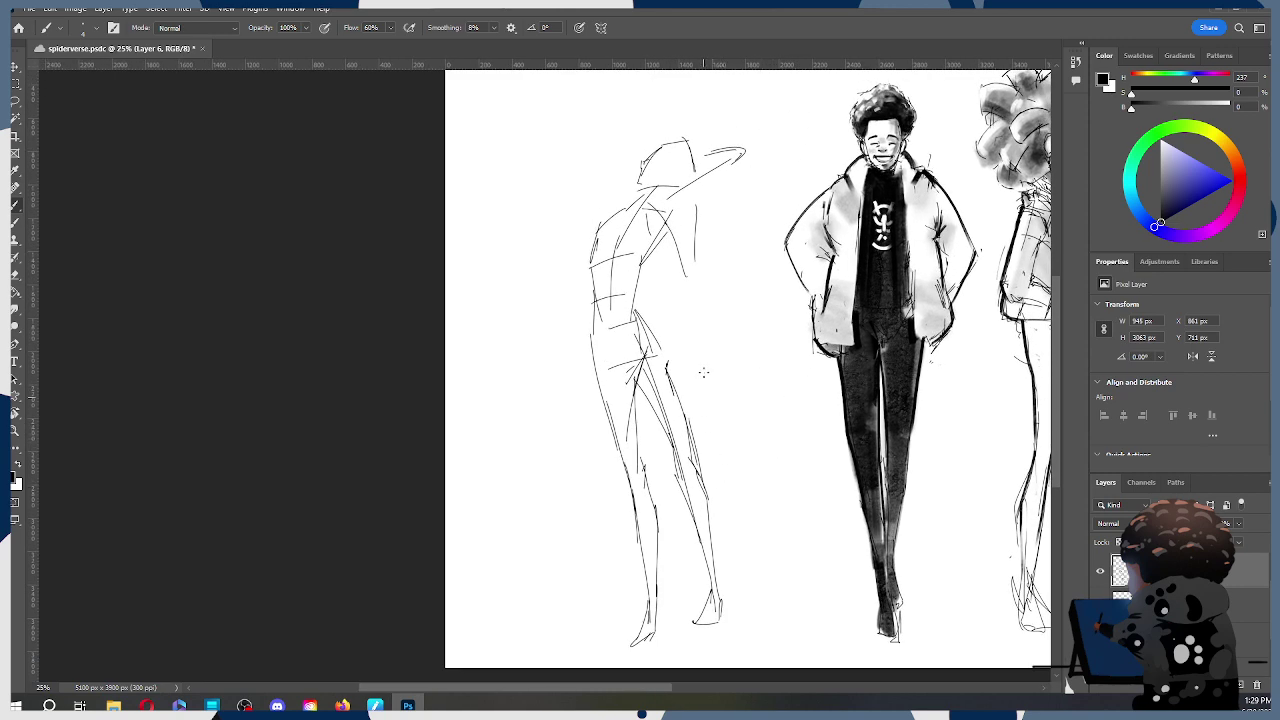
Step: Rotate the whole figure sketch clockwise by about 3 degrees
{"action": "key", "text": "ctrl+t"}
{"action": "mouse_move", "coordinate": [768, 128]}
{"action": "left_mouse_down"}
{"action": "mouse_move", "coordinate": [789, 109]}
{"action": "mouse_move", "coordinate": [771, 133]}
{"action": "mouse_move", "coordinate": [786, 116]}
{"action": "mouse_move", "coordinate": [764, 194]}
{"action": "left_mouse_up"}
{"action": "left_click_drag", "start_coordinate": [777, 117], "coordinate": [772, 111]}
{"action": "left_click_drag", "start_coordinate": [686, 409], "coordinate": [679, 415]}
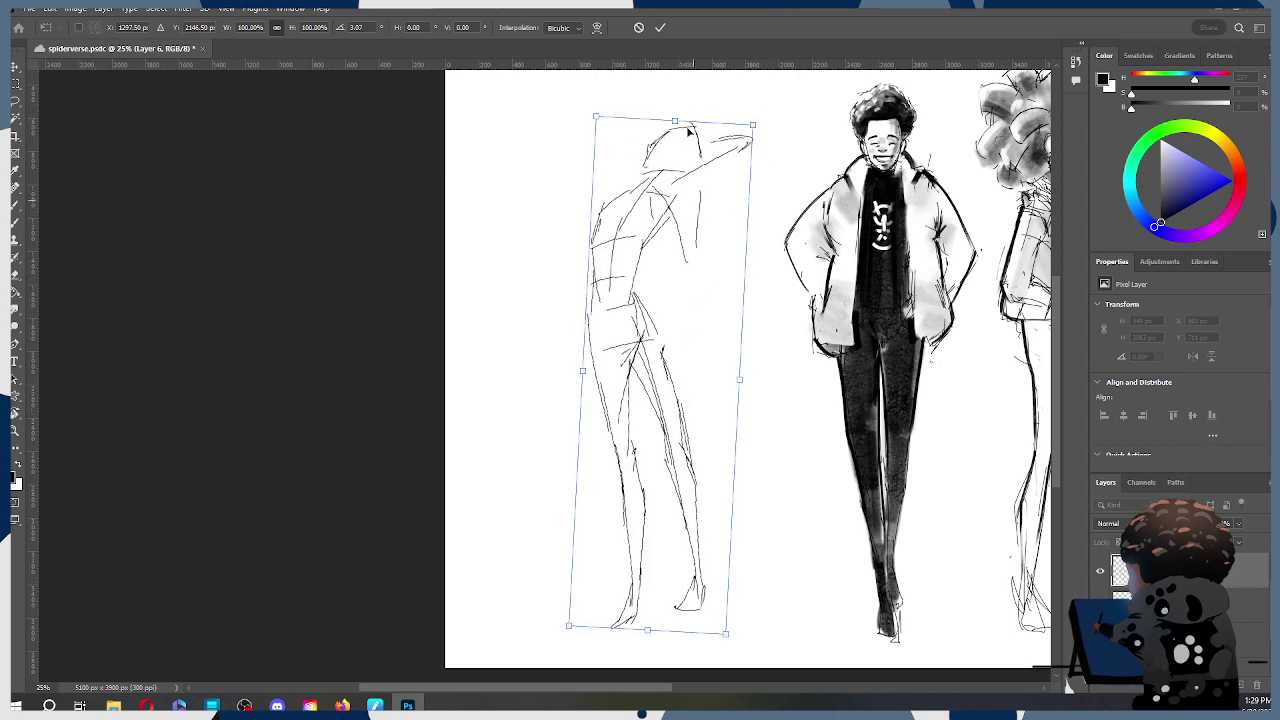
{"action": "left_click", "coordinate": [660, 27]}
Step: Move the figure sketch closer to the standing character and scale it down to about 98%
{"action": "key", "text": "z"}
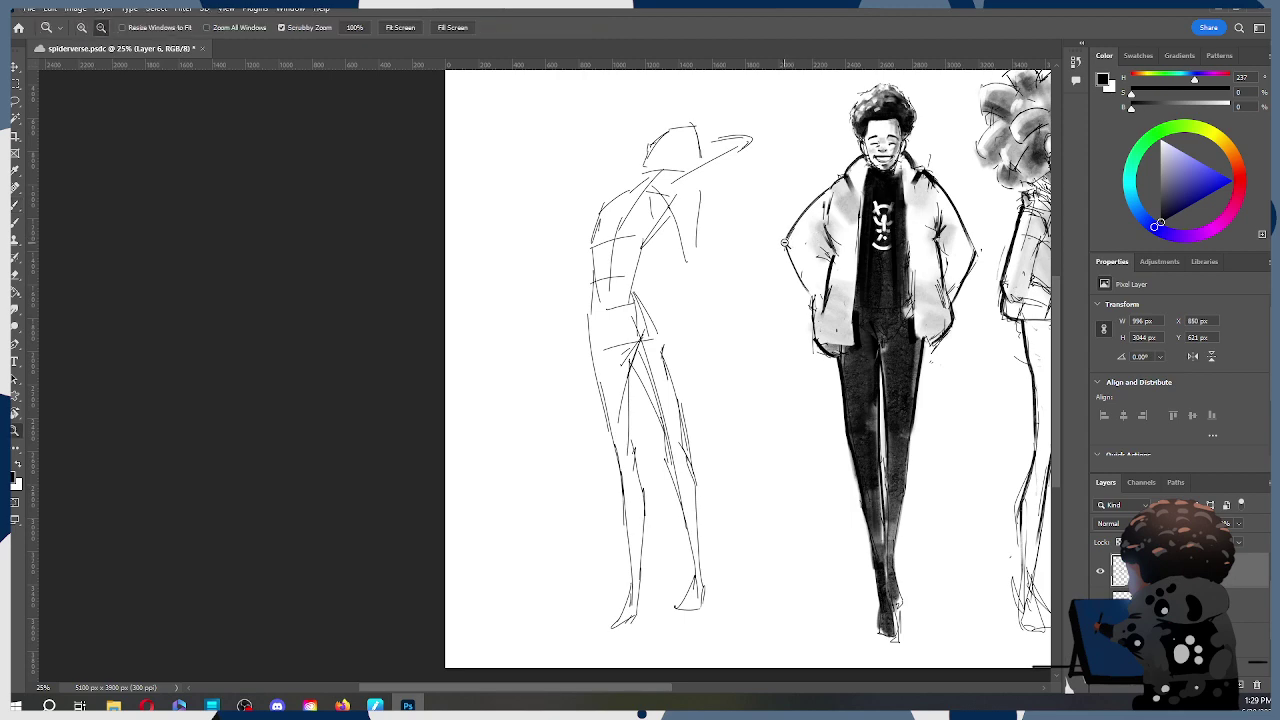
{"action": "left_click", "coordinate": [788, 239], "text": "alt"}
{"action": "left_click_drag", "start_coordinate": [928, 421], "coordinate": [859, 458]}
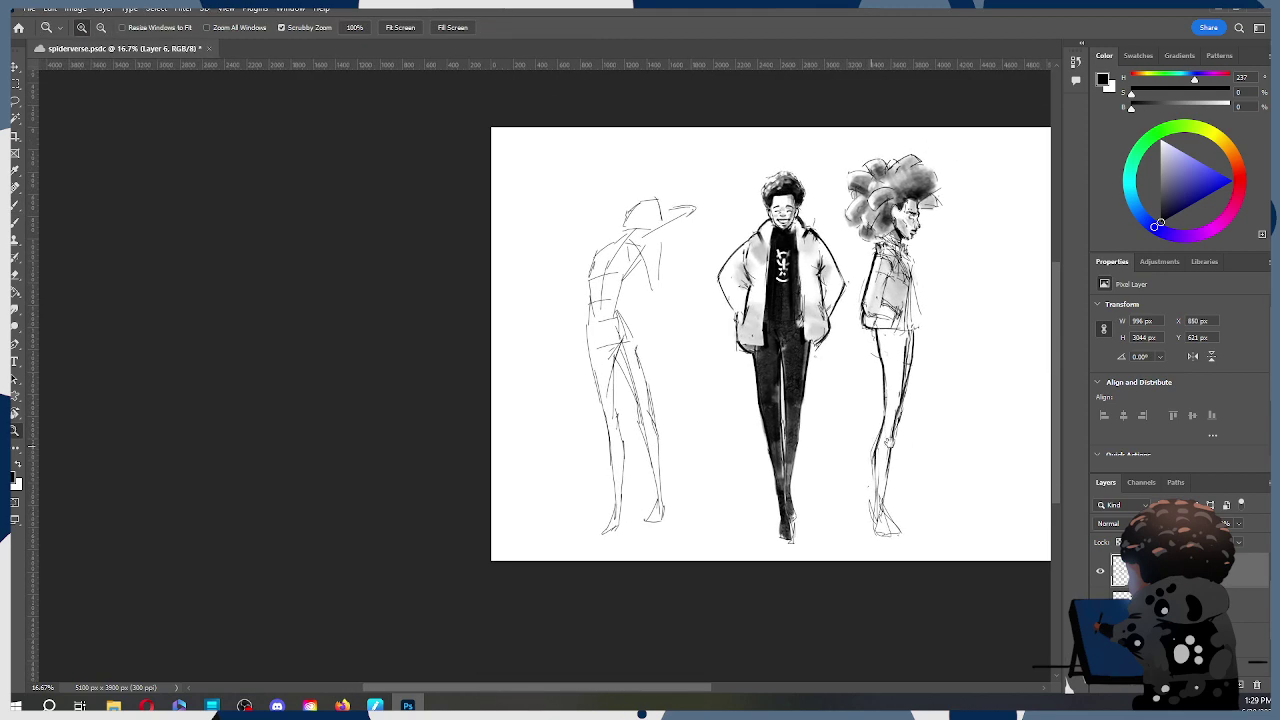
{"action": "left_click_drag", "start_coordinate": [792, 394], "coordinate": [726, 413]}
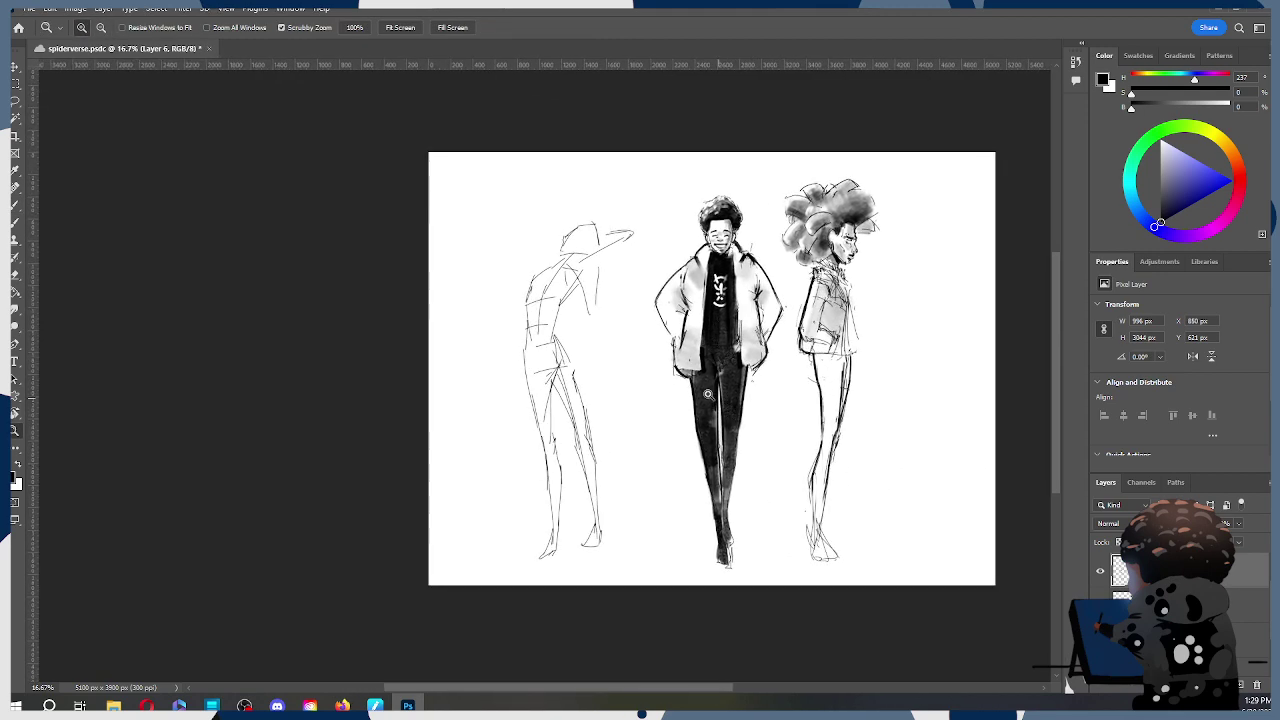
{"action": "key", "text": "ctrl+t"}
{"action": "mouse_move", "coordinate": [564, 369]}
{"action": "left_mouse_down"}
{"action": "mouse_move", "coordinate": [580, 388]}
{"action": "mouse_move", "coordinate": [589, 378]}
{"action": "left_mouse_up"}
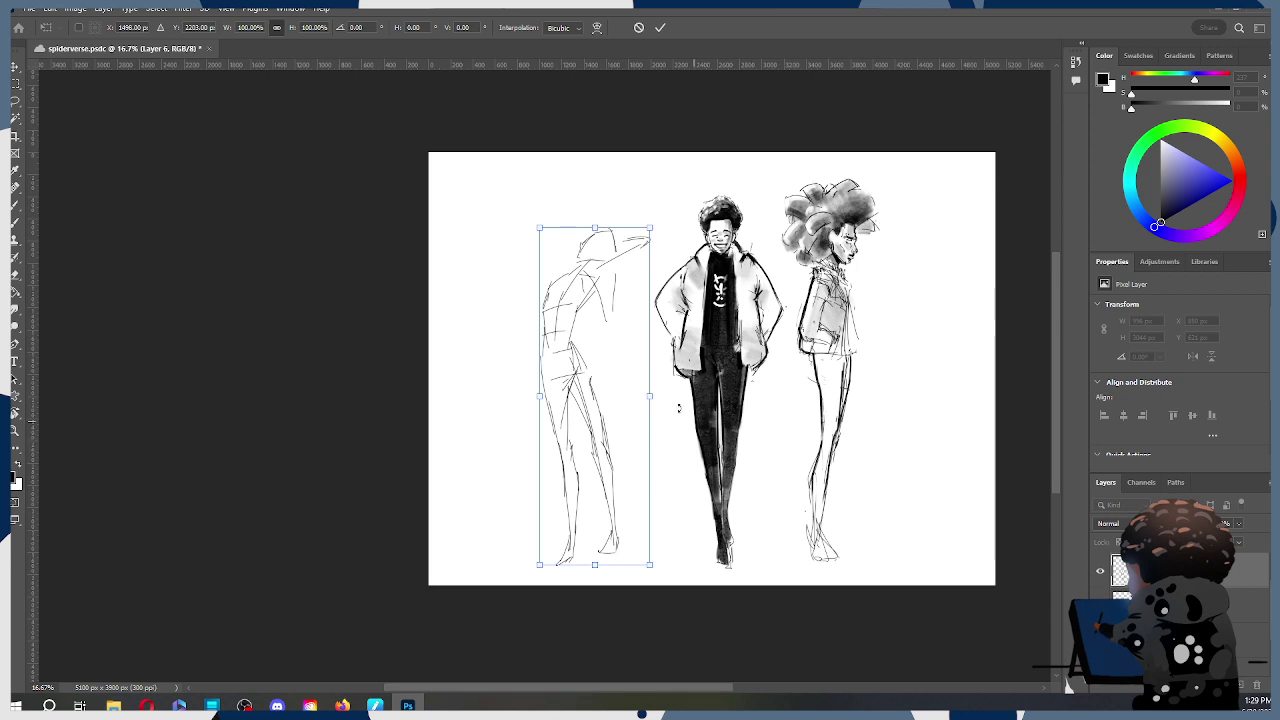
{"action": "left_click_drag", "start_coordinate": [651, 225], "coordinate": [646, 233]}
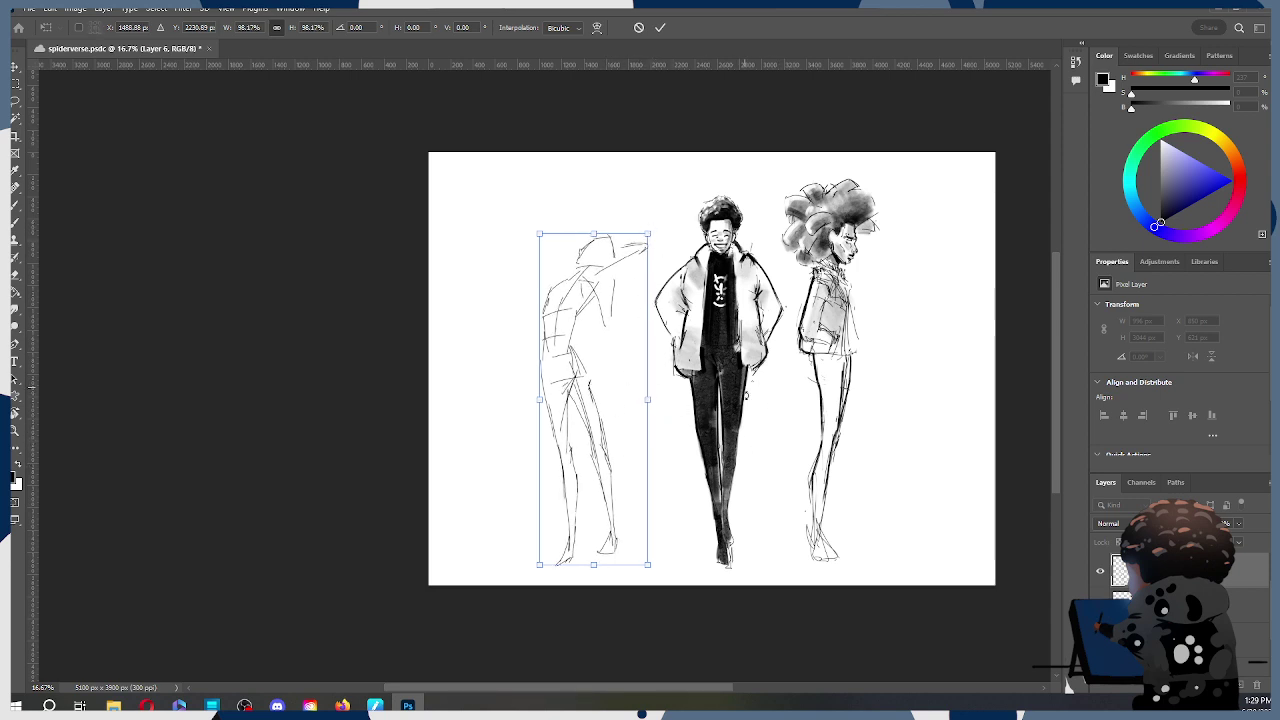
{"action": "left_click_drag", "start_coordinate": [604, 499], "coordinate": [608, 499]}
{"action": "left_click", "coordinate": [662, 28]}
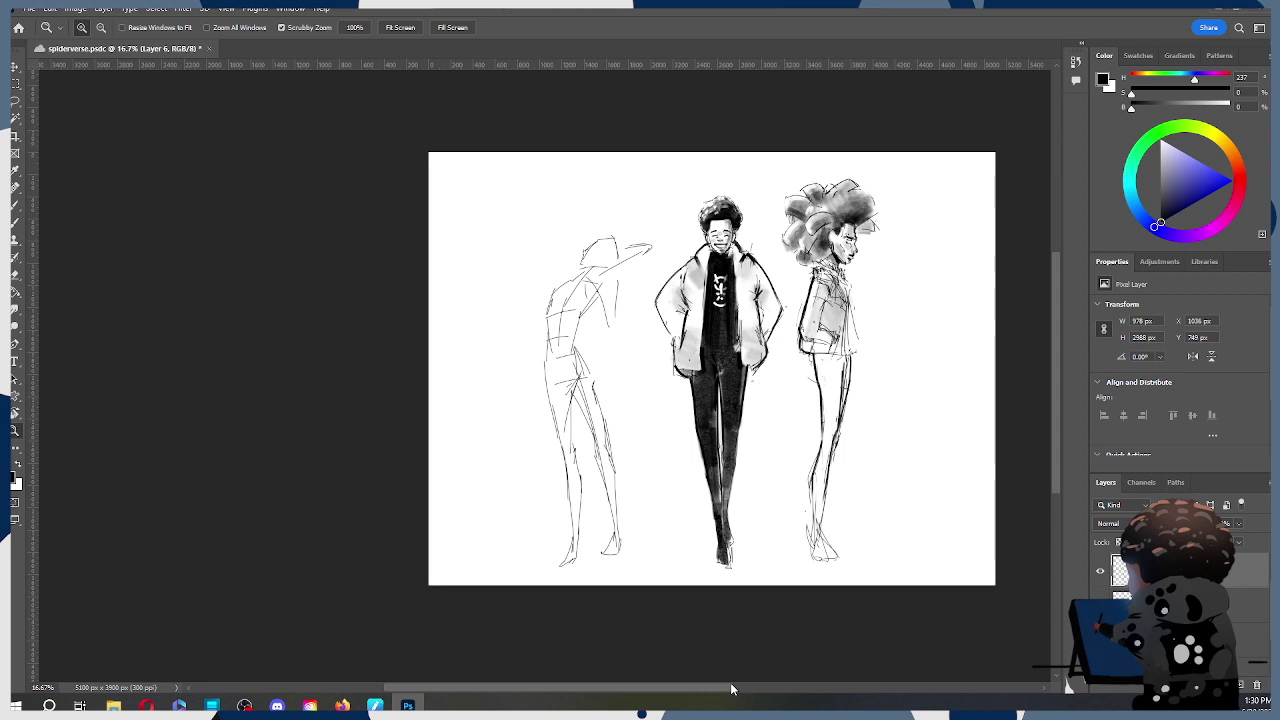
Step: Shift the figure sketch slightly up and away from the standing character and rotate it by about 0.4 degrees
{"action": "key", "text": "ctrl+t"}
{"action": "left_click_drag", "start_coordinate": [603, 331], "coordinate": [600, 319]}
{"action": "left_click_drag", "start_coordinate": [656, 214], "coordinate": [677, 213]}
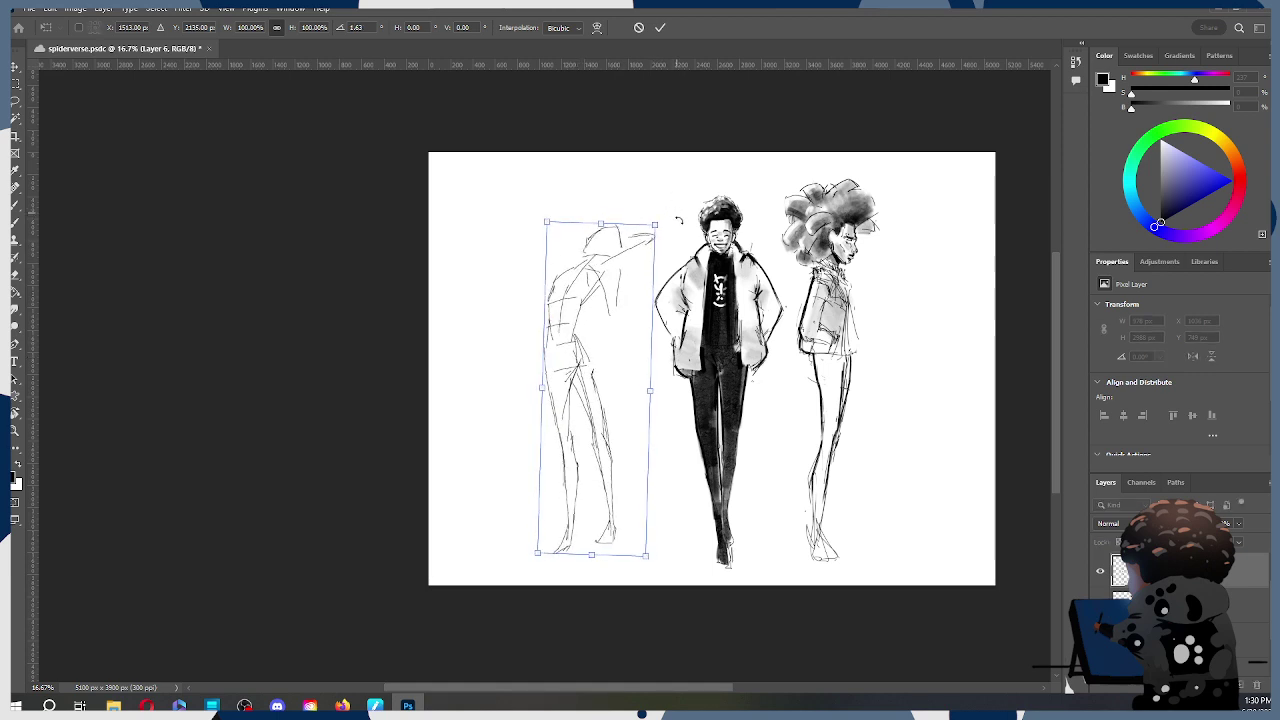
{"action": "left_click_drag", "start_coordinate": [588, 468], "coordinate": [583, 479]}
{"action": "left_click_drag", "start_coordinate": [656, 224], "coordinate": [652, 222]}
{"action": "left_click_drag", "start_coordinate": [580, 391], "coordinate": [573, 380]}
{"action": "left_click_drag", "start_coordinate": [570, 440], "coordinate": [586, 439]}
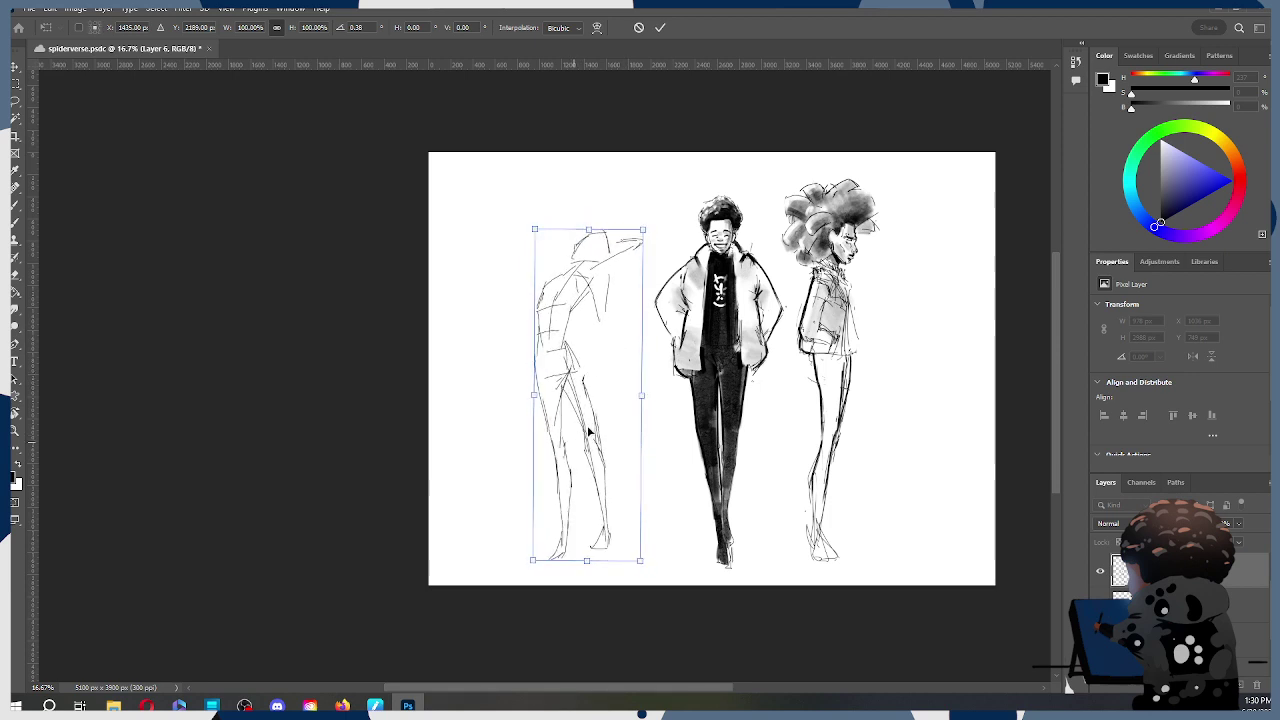
{"action": "left_click", "coordinate": [660, 27]}
Step: Erase the foot of the figure's second leg with an enlarged eraser and redraw the ankle and foot
{"action": "key", "text": "z"}
{"action": "key", "text": "e"}
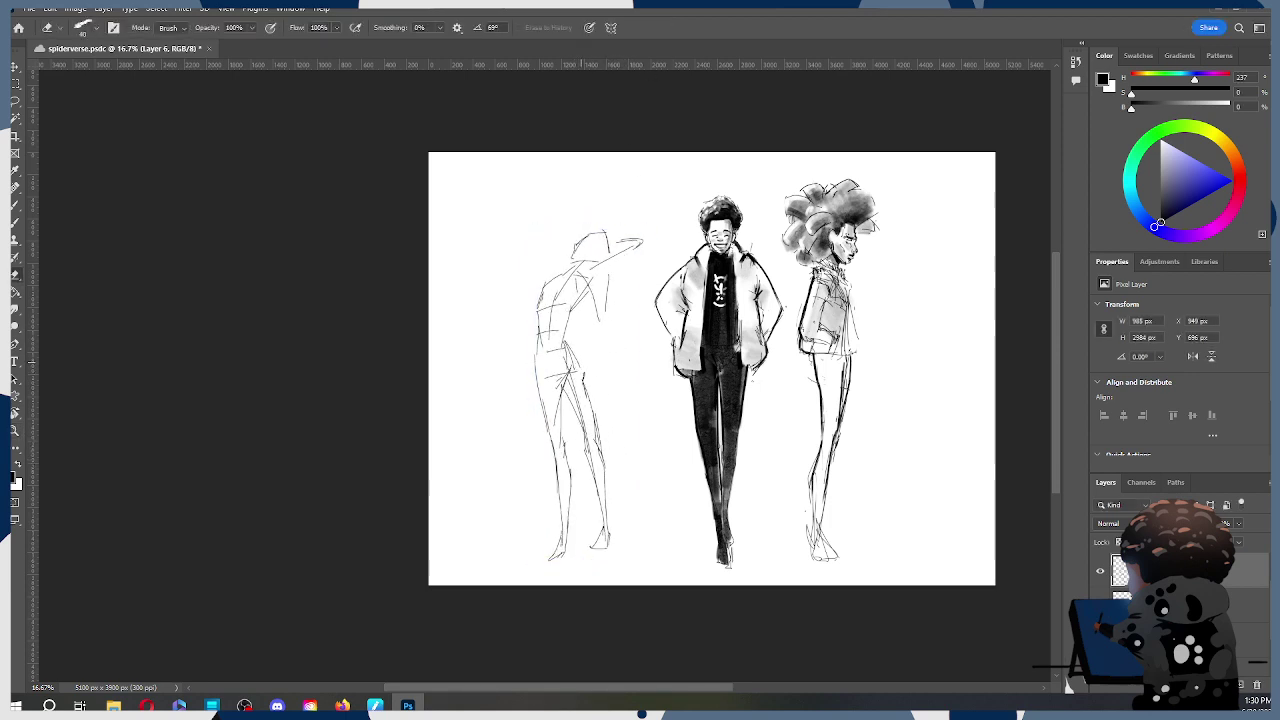
{"action": "key", "text": "bracketright"}
{"action": "key", "text": "bracketright"}
{"action": "key", "text": "bracketright"}
{"action": "left_click_drag", "start_coordinate": [591, 540], "coordinate": [619, 545]}
{"action": "key", "text": "b"}
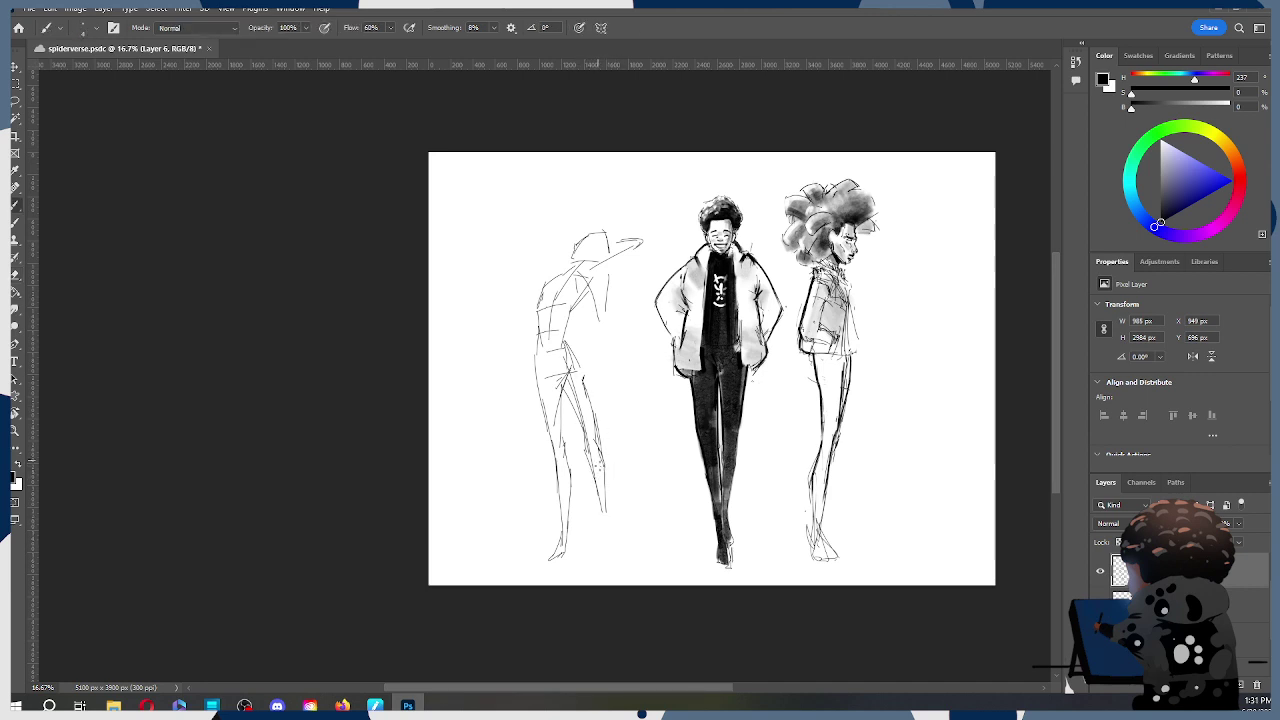
{"action": "mouse_move", "coordinate": [603, 520]}
{"action": "left_mouse_down"}
{"action": "mouse_move", "coordinate": [589, 552]}
{"action": "mouse_move", "coordinate": [612, 532]}
{"action": "left_mouse_up"}
{"action": "mouse_move", "coordinate": [572, 537]}
{"action": "left_mouse_down"}
{"action": "mouse_move", "coordinate": [541, 572]}
{"action": "mouse_move", "coordinate": [577, 548]}
{"action": "mouse_move", "coordinate": [565, 473]}
{"action": "mouse_move", "coordinate": [547, 518]}
{"action": "mouse_move", "coordinate": [572, 539]}
{"action": "left_mouse_up"}
{"action": "key", "text": "ctrl+z"}
{"action": "key", "text": "ctrl+z"}
{"action": "key", "text": "e"}
{"action": "key", "text": "b"}
Step: Lasso the figure's supporting leg and rotate it outward by about 8 degrees to widen the stance
{"action": "key", "text": "l"}
{"action": "mouse_move", "coordinate": [576, 438]}
{"action": "left_mouse_down"}
{"action": "mouse_move", "coordinate": [584, 470]}
{"action": "mouse_move", "coordinate": [535, 570]}
{"action": "mouse_move", "coordinate": [528, 385]}
{"action": "mouse_move", "coordinate": [588, 372]}
{"action": "mouse_move", "coordinate": [610, 338]}
{"action": "left_mouse_up"}
{"action": "key", "text": "ctrl+t"}
{"action": "left_click_drag", "start_coordinate": [566, 500], "coordinate": [557, 496]}
{"action": "left_click_drag", "start_coordinate": [600, 341], "coordinate": [608, 351]}
{"action": "left_click_drag", "start_coordinate": [554, 488], "coordinate": [549, 490]}
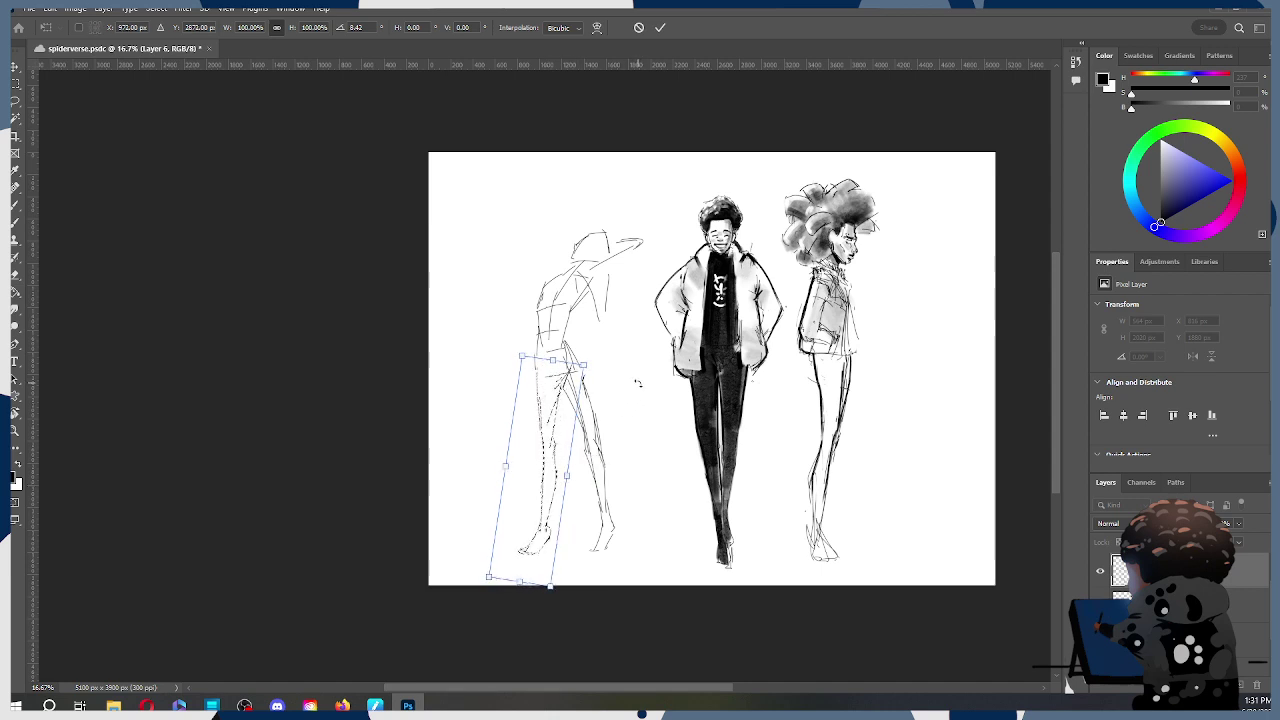
{"action": "left_click", "coordinate": [660, 28]}
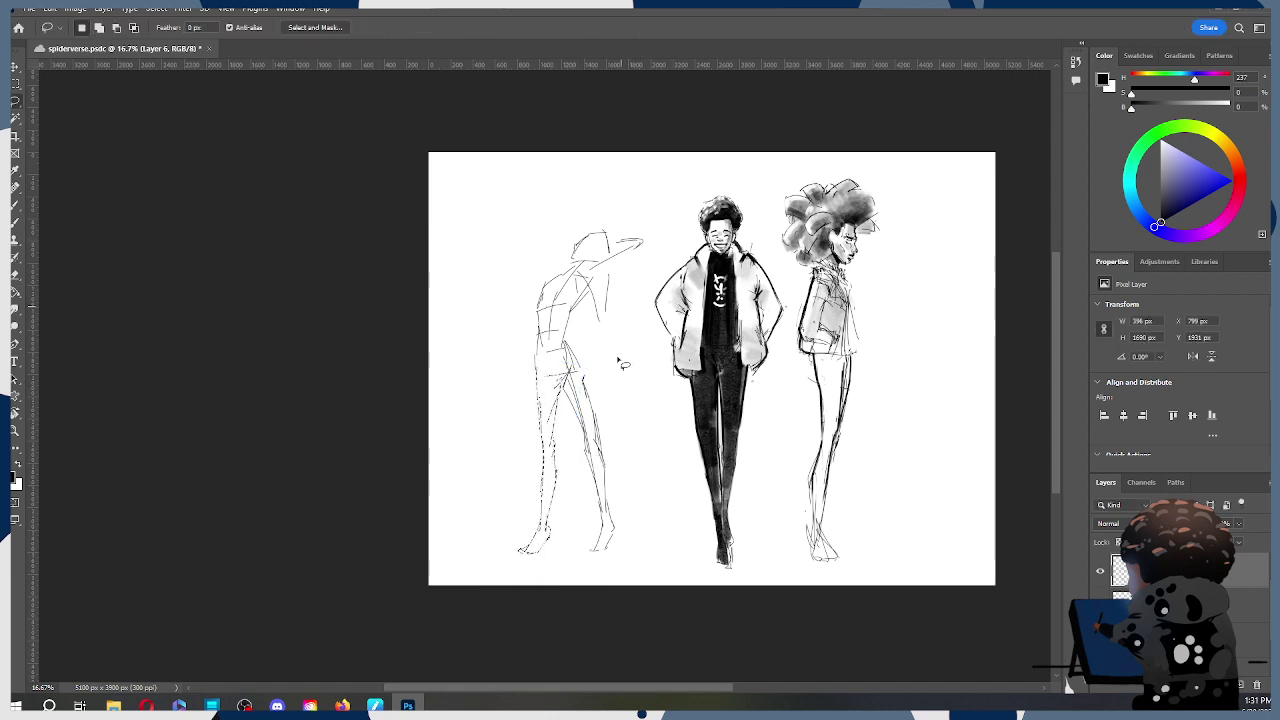
Step: Erase the overlapping inner thigh lines and redraw the inner contours of both thighs from the crotch to the knees
{"action": "key", "text": "z"}
{"action": "left_click", "coordinate": [596, 405]}
{"action": "key", "text": "e"}
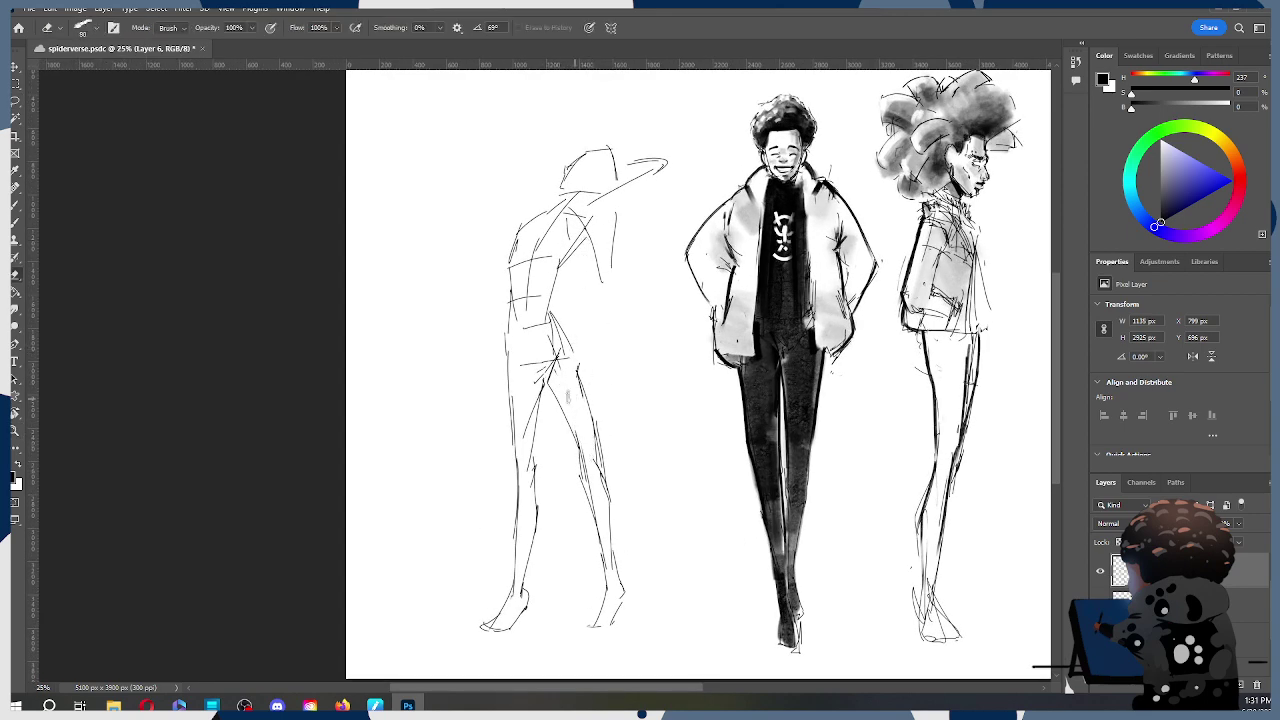
{"action": "key", "text": "b"}
{"action": "left_click_drag", "start_coordinate": [542, 378], "coordinate": [580, 464]}
{"action": "key", "text": "ctrl+z"}
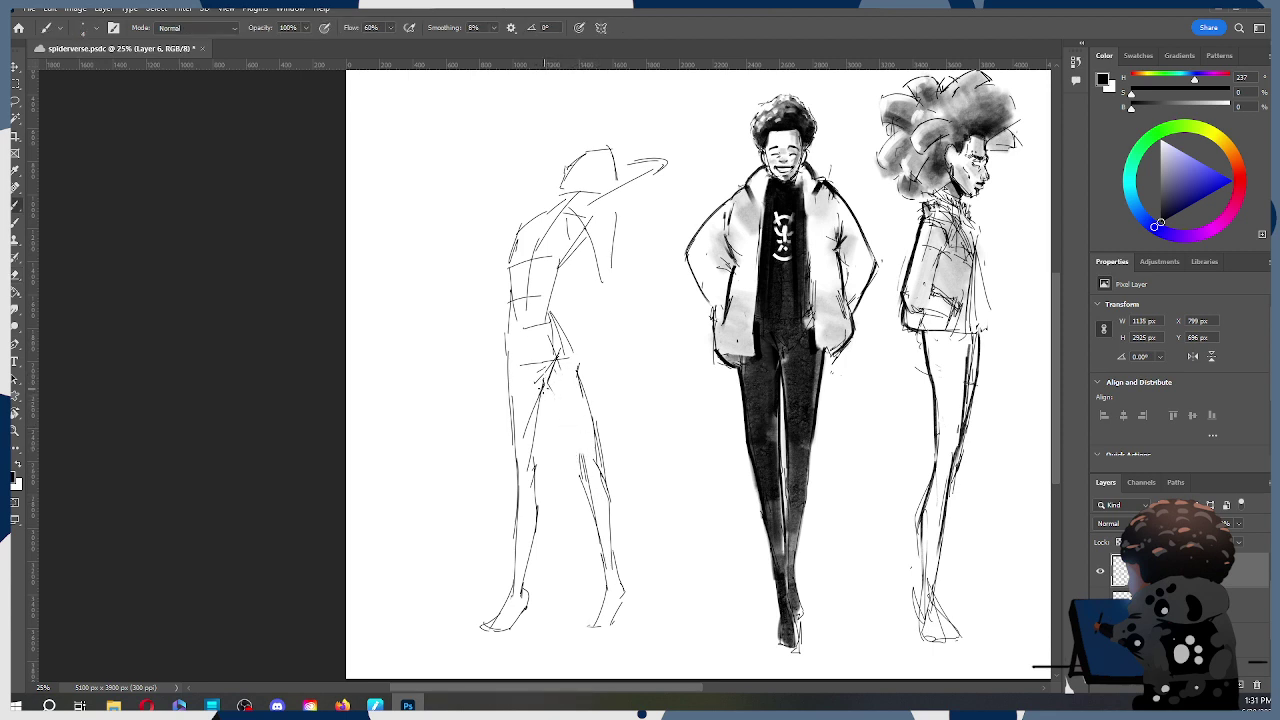
{"action": "mouse_move", "coordinate": [539, 383]}
{"action": "left_mouse_down"}
{"action": "mouse_move", "coordinate": [562, 362]}
{"action": "mouse_move", "coordinate": [548, 384]}
{"action": "mouse_move", "coordinate": [574, 446]}
{"action": "mouse_move", "coordinate": [542, 381]}
{"action": "mouse_move", "coordinate": [582, 470]}
{"action": "left_mouse_up"}
{"action": "key", "text": "ctrl+z"}
{"action": "left_click_drag", "start_coordinate": [534, 440], "coordinate": [560, 382]}
{"action": "key", "text": "ctrl+z"}
{"action": "left_click_drag", "start_coordinate": [534, 440], "coordinate": [556, 372]}
{"action": "key", "text": "ctrl+z"}
{"action": "left_click_drag", "start_coordinate": [547, 377], "coordinate": [524, 466]}
Step: Redraw the supporting leg's outer thigh as a fuller curve and erase the old contour line
{"action": "left_click_drag", "start_coordinate": [505, 387], "coordinate": [513, 488]}
{"action": "key", "text": "ctrl+z"}
{"action": "key", "text": "e"}
{"action": "left_click_drag", "start_coordinate": [511, 356], "coordinate": [513, 398]}
{"action": "left_click_drag", "start_coordinate": [510, 370], "coordinate": [515, 410]}
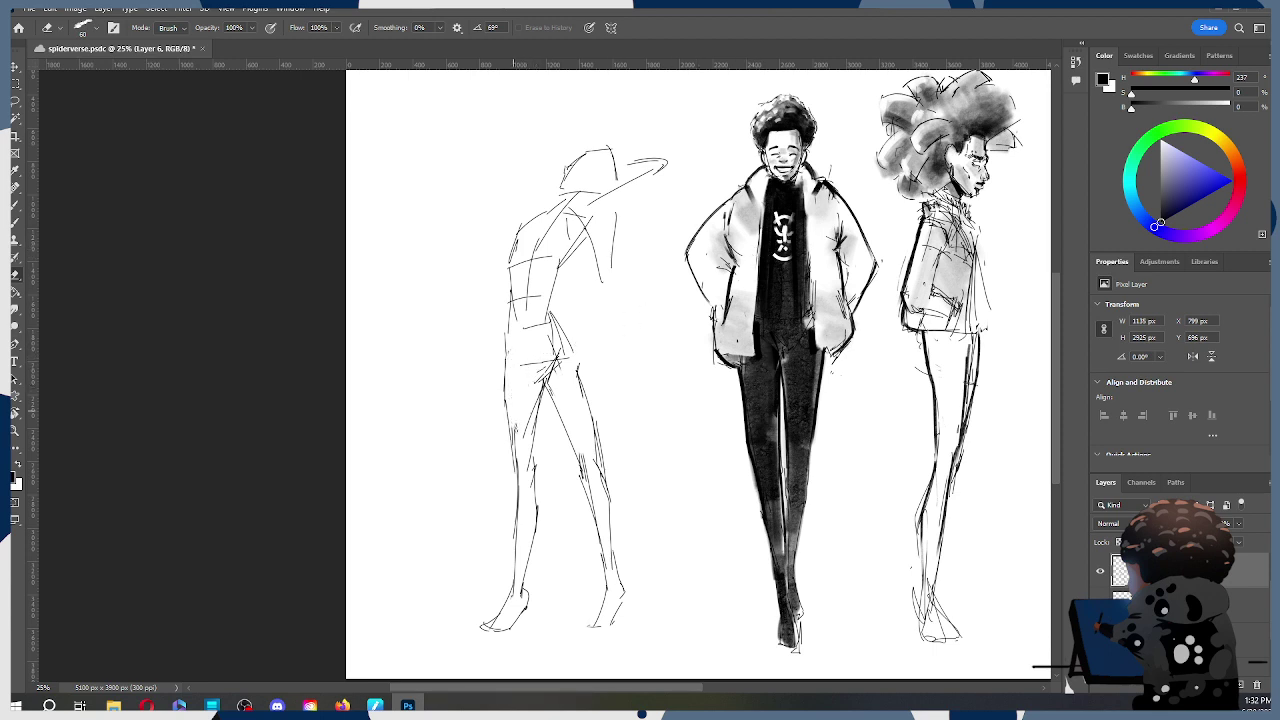
Step: Erase the crossing construction lines on the pelvis and redraw the hip contour with a curved line across the pelvis
{"action": "left_click_drag", "start_coordinate": [528, 364], "coordinate": [561, 345]}
{"action": "key", "text": "b"}
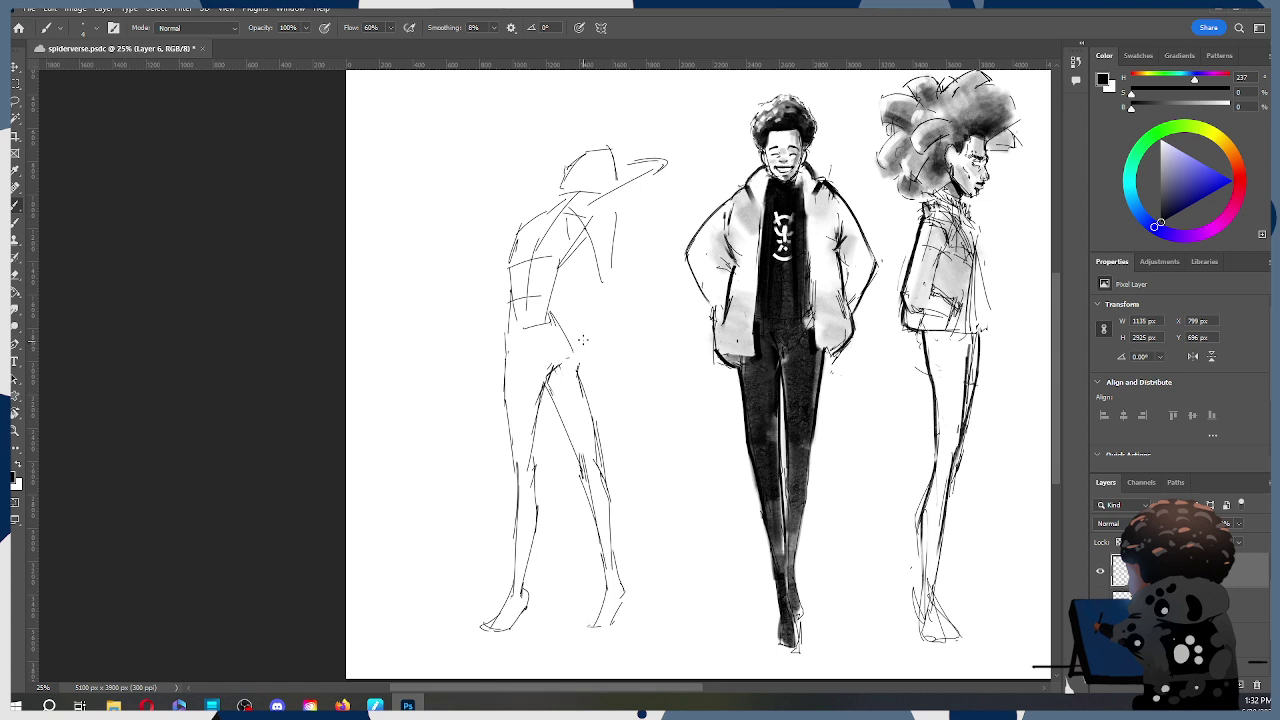
{"action": "left_click_drag", "start_coordinate": [576, 342], "coordinate": [580, 360]}
{"action": "key", "text": "ctrl+z"}
{"action": "key", "text": "ctrl+z"}
{"action": "left_click_drag", "start_coordinate": [549, 312], "coordinate": [576, 372]}
{"action": "key", "text": "ctrl+z"}
{"action": "key", "text": "ctrl+z"}
{"action": "key", "text": "ctrl+shift+z"}
{"action": "key", "text": "ctrl+shift+z"}
{"action": "mouse_move", "coordinate": [506, 345]}
{"action": "left_mouse_down"}
{"action": "mouse_move", "coordinate": [567, 365]}
{"action": "mouse_move", "coordinate": [552, 384]}
{"action": "mouse_move", "coordinate": [564, 348]}
{"action": "mouse_move", "coordinate": [575, 352]}
{"action": "left_mouse_up"}
{"action": "key", "text": "ctrl+z"}
Step: Lasso the figure's upper body, scale it to about 97% and move it slightly down toward the hips
{"action": "key", "text": "l"}
{"action": "mouse_move", "coordinate": [680, 118]}
{"action": "left_mouse_down"}
{"action": "mouse_move", "coordinate": [528, 153]}
{"action": "mouse_move", "coordinate": [475, 281]}
{"action": "mouse_move", "coordinate": [604, 314]}
{"action": "mouse_move", "coordinate": [678, 202]}
{"action": "mouse_move", "coordinate": [684, 114]}
{"action": "left_mouse_up"}
{"action": "key", "text": "ctrl+t"}
{"action": "left_click_drag", "start_coordinate": [640, 172], "coordinate": [640, 177]}
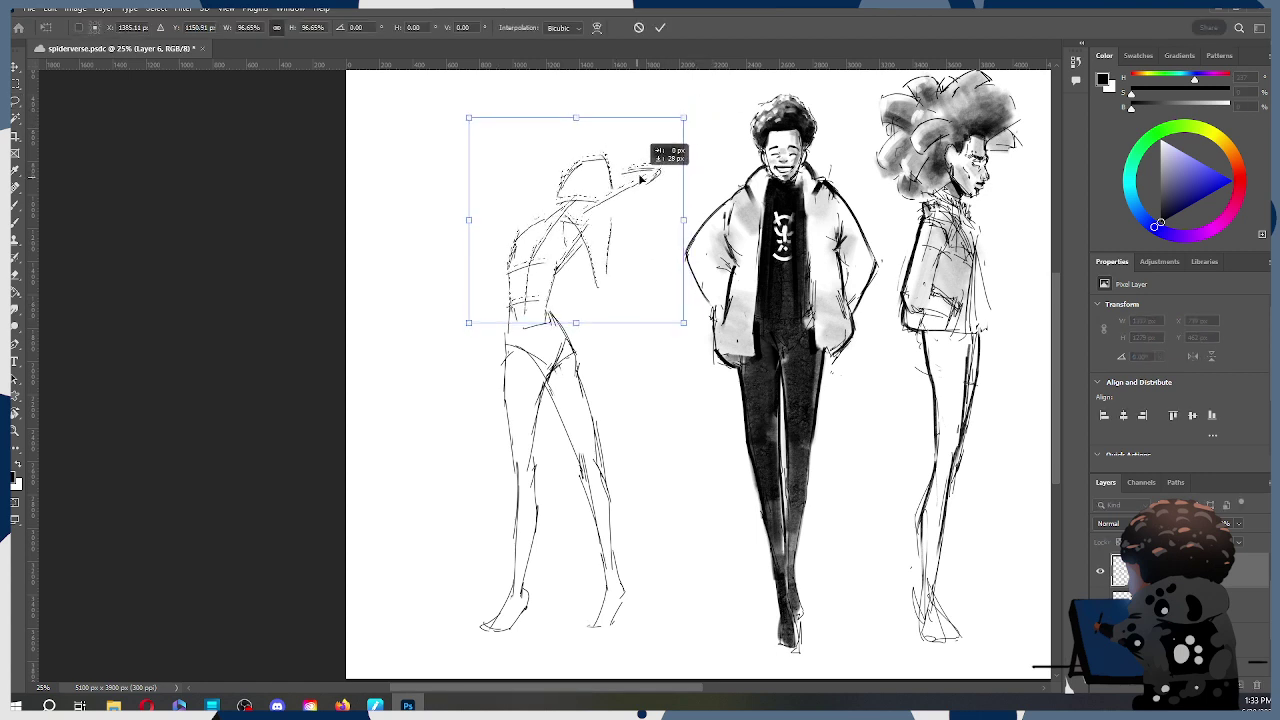
{"action": "left_click", "coordinate": [660, 27]}
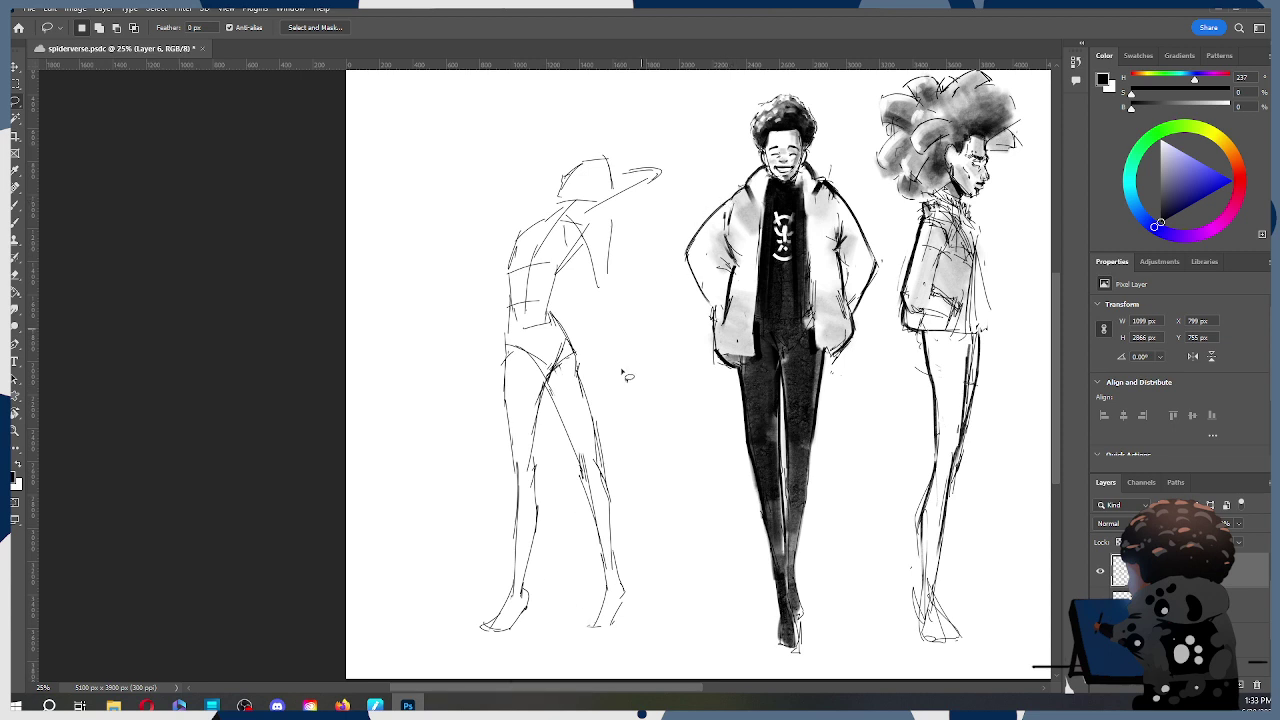
Step: Erase the supporting leg's foot and redraw it as a flatter, pointed foot
{"action": "key", "text": "e"}
{"action": "mouse_move", "coordinate": [477, 610]}
{"action": "left_mouse_down"}
{"action": "mouse_move", "coordinate": [512, 634]}
{"action": "mouse_move", "coordinate": [477, 608]}
{"action": "mouse_move", "coordinate": [541, 589]}
{"action": "left_mouse_up"}
{"action": "key", "text": "b"}
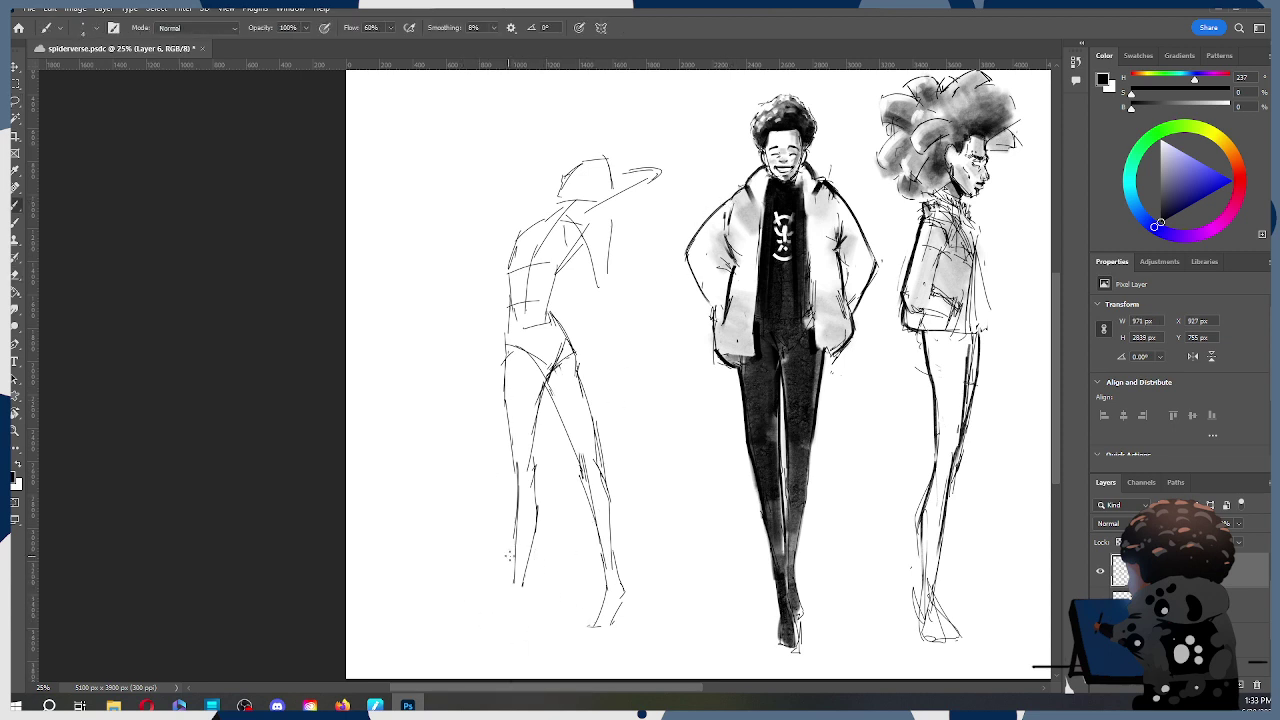
{"action": "left_click_drag", "start_coordinate": [506, 604], "coordinate": [484, 626]}
{"action": "left_click_drag", "start_coordinate": [522, 582], "coordinate": [521, 620]}
{"action": "left_click_drag", "start_coordinate": [510, 606], "coordinate": [498, 624]}
Step: Lasso the second leg's ankle and foot and move them slightly up
{"action": "key", "text": "l"}
{"action": "mouse_move", "coordinate": [636, 602]}
{"action": "left_mouse_down"}
{"action": "mouse_move", "coordinate": [618, 548]}
{"action": "mouse_move", "coordinate": [620, 576]}
{"action": "left_mouse_up"}
{"action": "key", "text": "ctrl+t"}
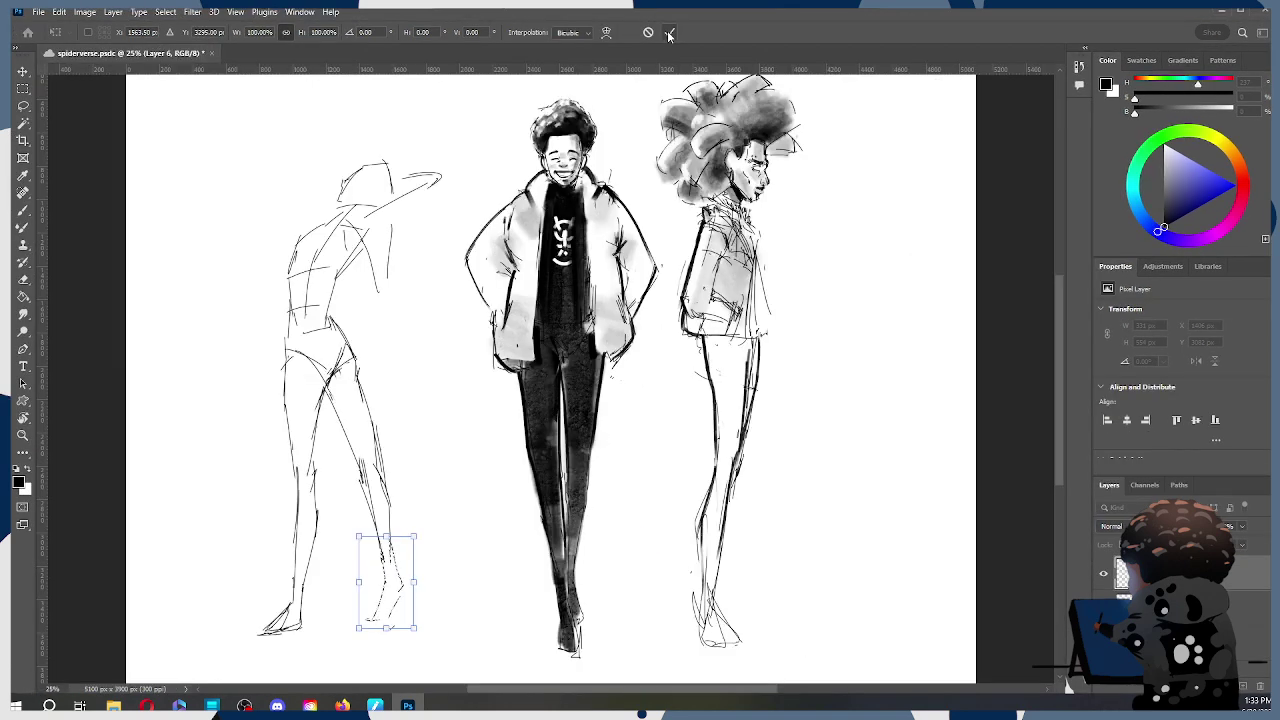
{"action": "left_click", "coordinate": [670, 33]}
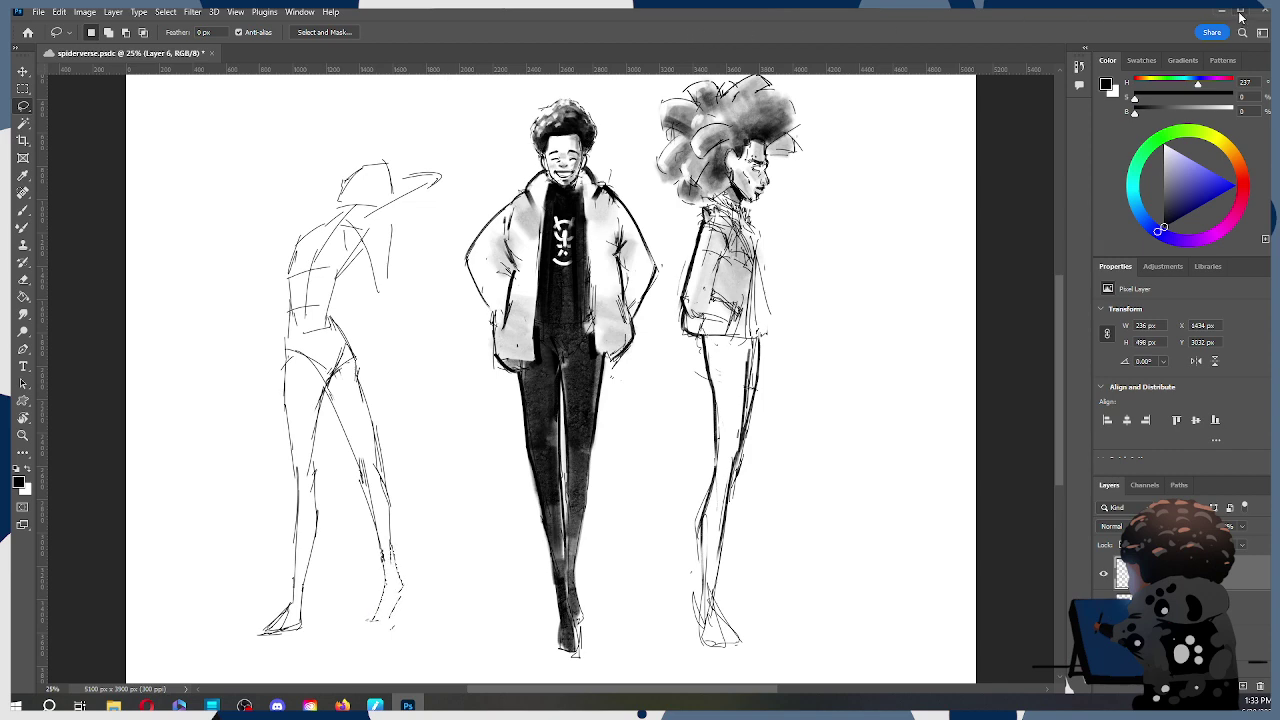
Step: Erase the second leg's rough thigh and knee lines and redraw its inner and outer contours
{"action": "left_click_drag", "start_coordinate": [449, 449], "coordinate": [557, 440]}
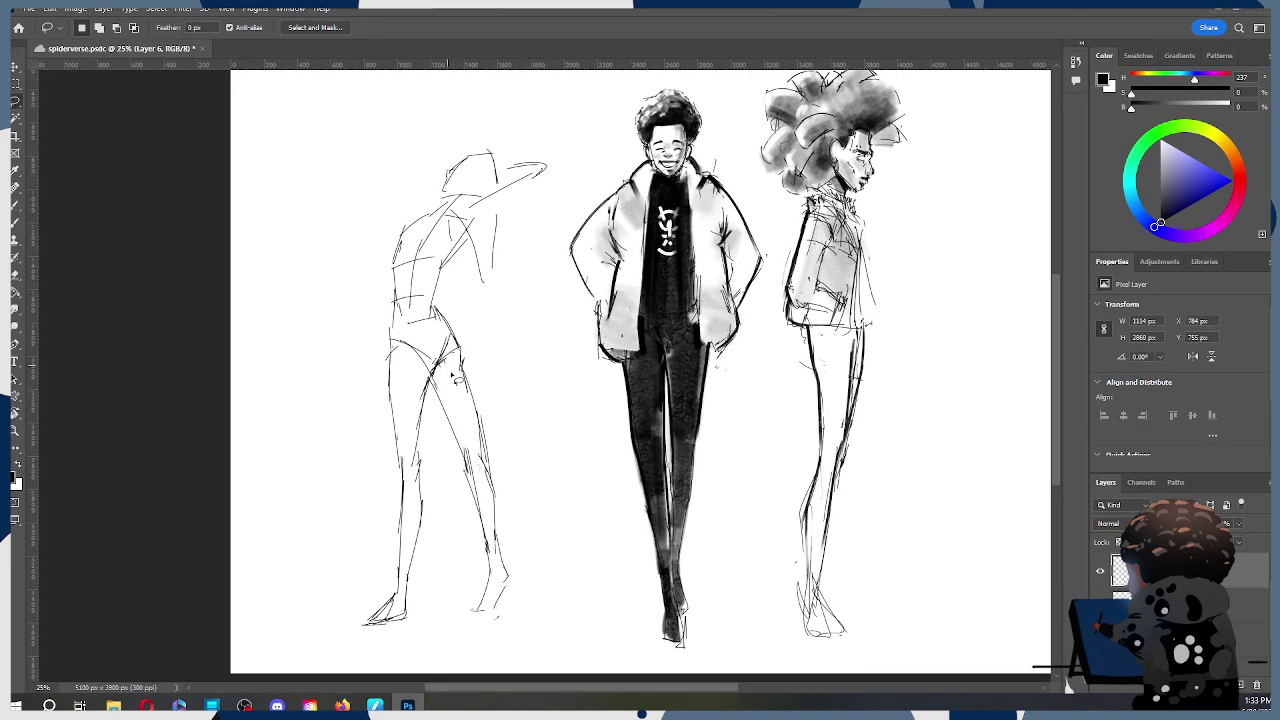
{"action": "key", "text": "e"}
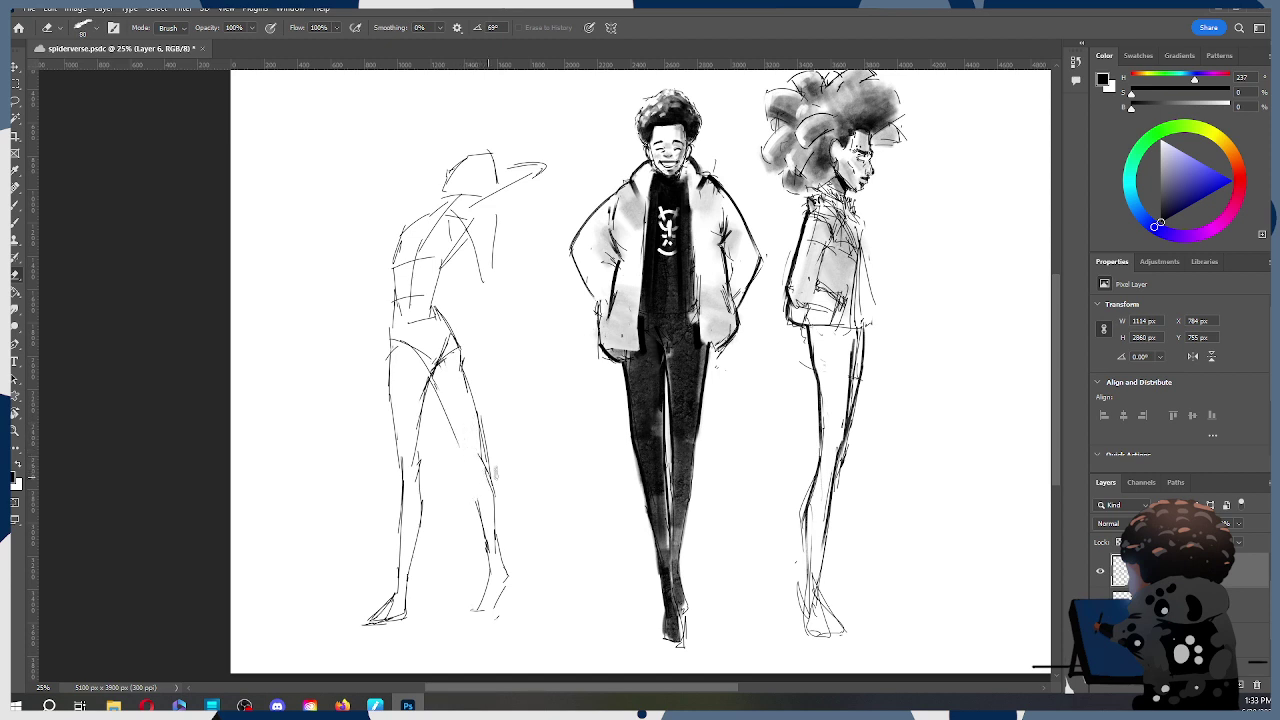
{"action": "key", "text": "b"}
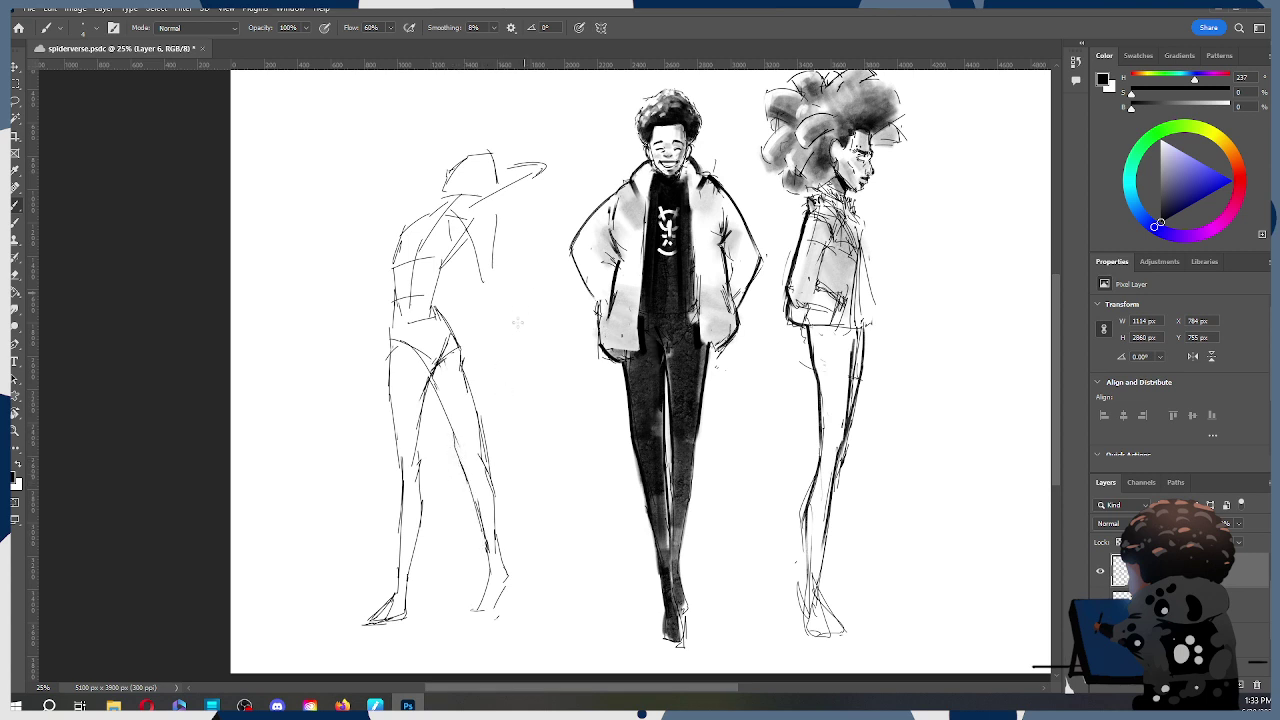
{"action": "key", "text": "e"}
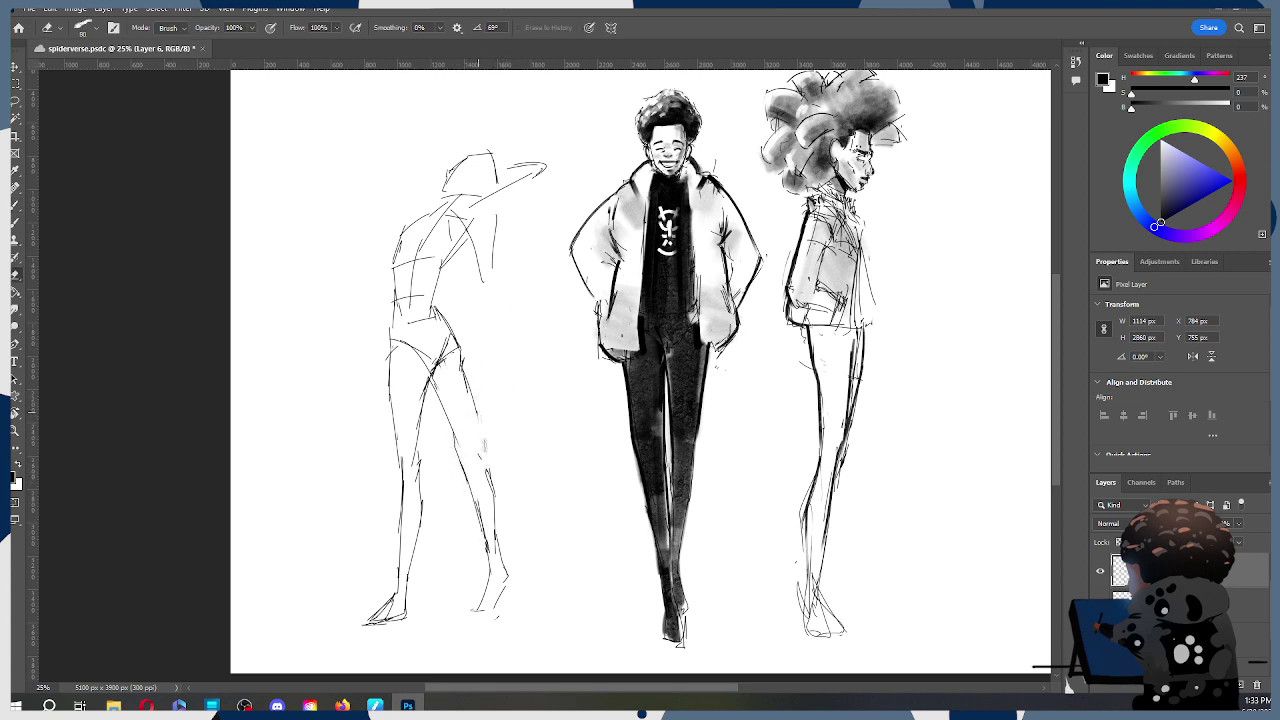
{"action": "key", "text": "b"}
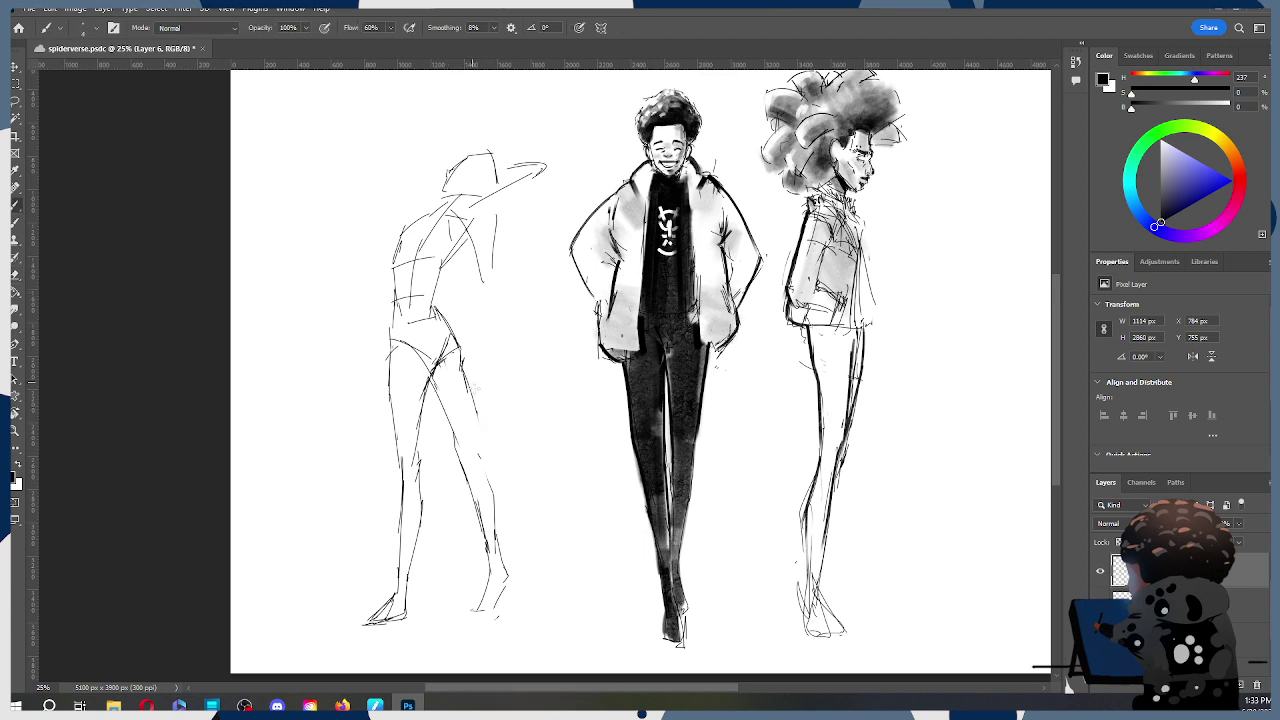
{"action": "left_click_drag", "start_coordinate": [462, 381], "coordinate": [479, 450]}
Step: Erase the second leg's shin lines and redraw both sides from the knee to the ankle
{"action": "key", "text": "e"}
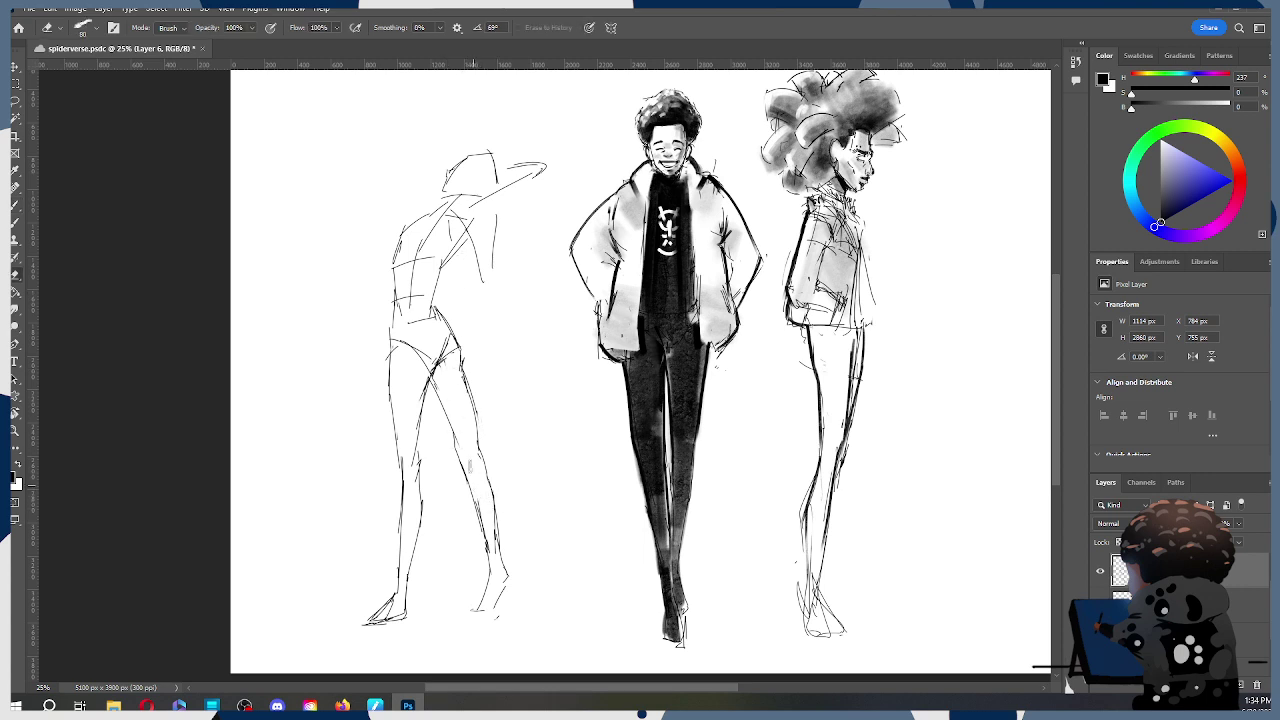
{"action": "left_click_drag", "start_coordinate": [504, 546], "coordinate": [497, 504]}
{"action": "key", "text": "b"}
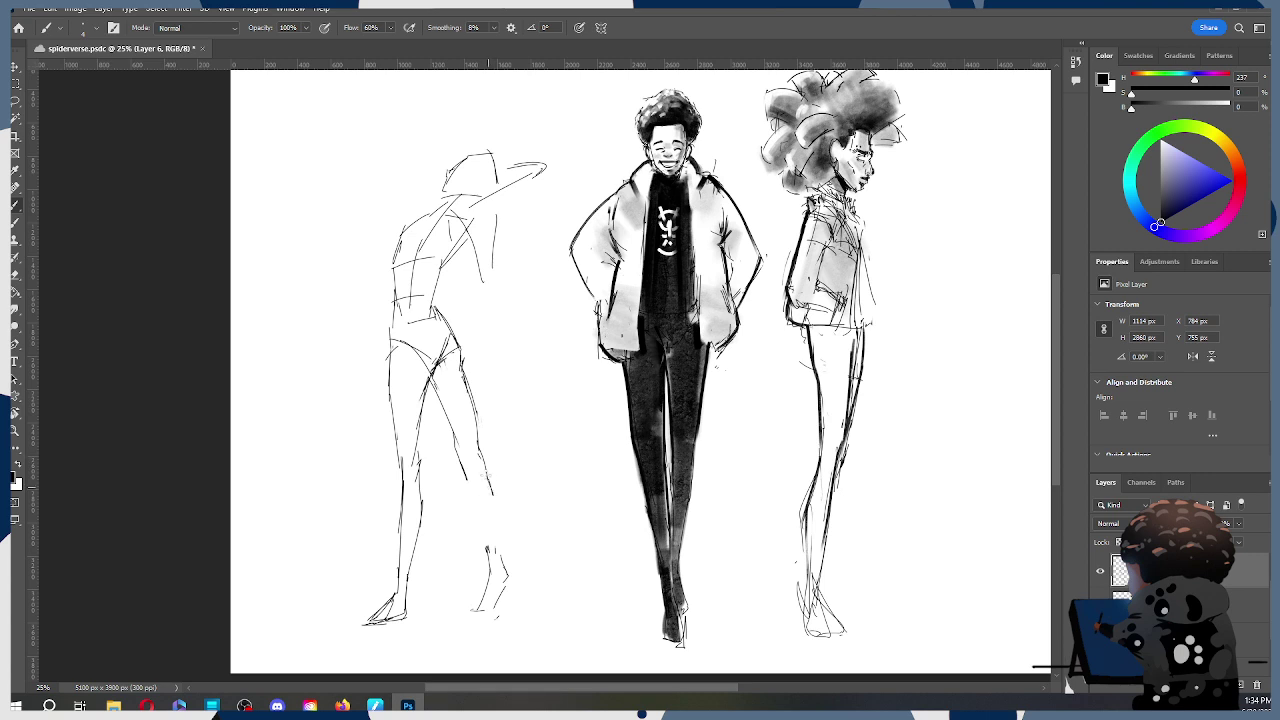
{"action": "left_click_drag", "start_coordinate": [484, 452], "coordinate": [497, 555]}
{"action": "left_click_drag", "start_coordinate": [459, 464], "coordinate": [483, 548]}
Step: Lasso the second leg's foot, then rotate and nudge it up to line it up with the redrawn shin
{"action": "key", "text": "l"}
{"action": "mouse_move", "coordinate": [500, 540]}
{"action": "left_mouse_down"}
{"action": "mouse_move", "coordinate": [508, 622]}
{"action": "mouse_move", "coordinate": [488, 548]}
{"action": "mouse_move", "coordinate": [501, 580]}
{"action": "left_mouse_up"}
{"action": "key", "text": "ctrl+t"}
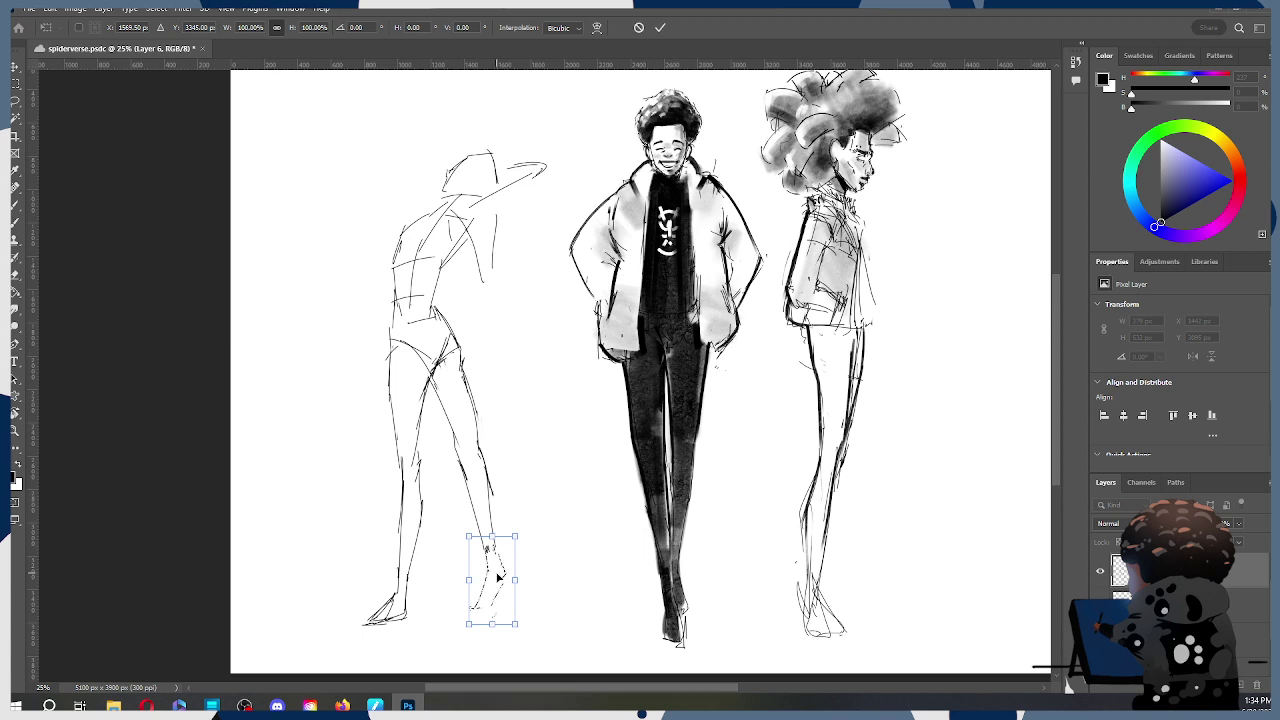
{"action": "left_click_drag", "start_coordinate": [520, 525], "coordinate": [526, 534]}
{"action": "left_click_drag", "start_coordinate": [498, 586], "coordinate": [492, 576]}
{"action": "left_click", "coordinate": [660, 27]}
{"action": "mouse_move", "coordinate": [580, 480]}
{"action": "left_mouse_down"}
{"action": "mouse_move", "coordinate": [709, 514]}
{"action": "mouse_move", "coordinate": [717, 491]}
{"action": "left_mouse_up"}
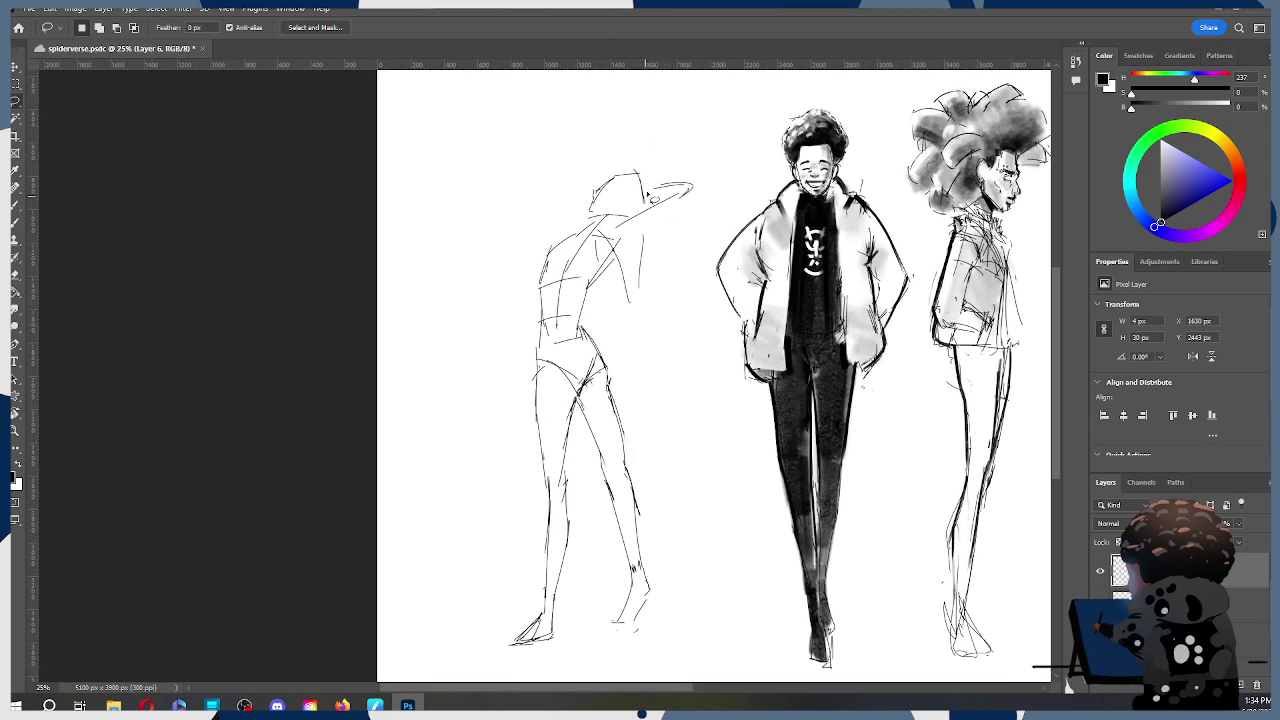
{"action": "key", "text": "b"}
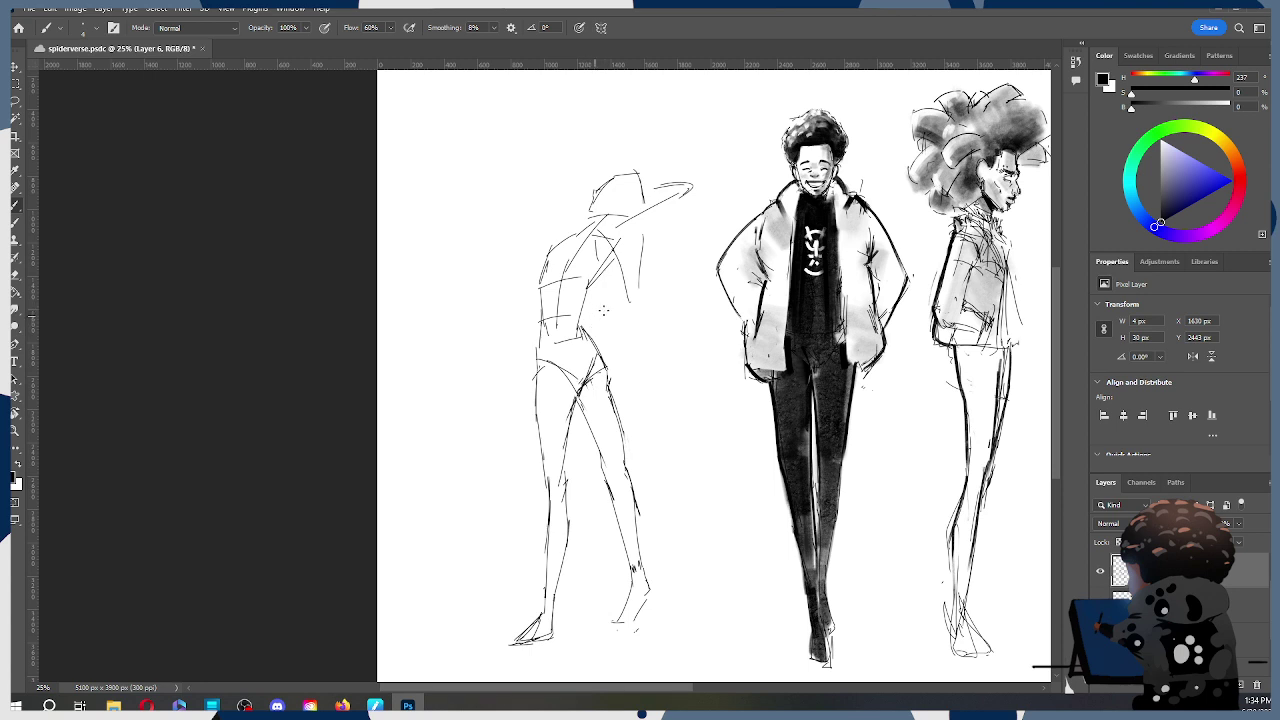
Step: Check the third figure's layer by toggling its visibility off and on, and save the document
{"action": "key", "text": "e"}
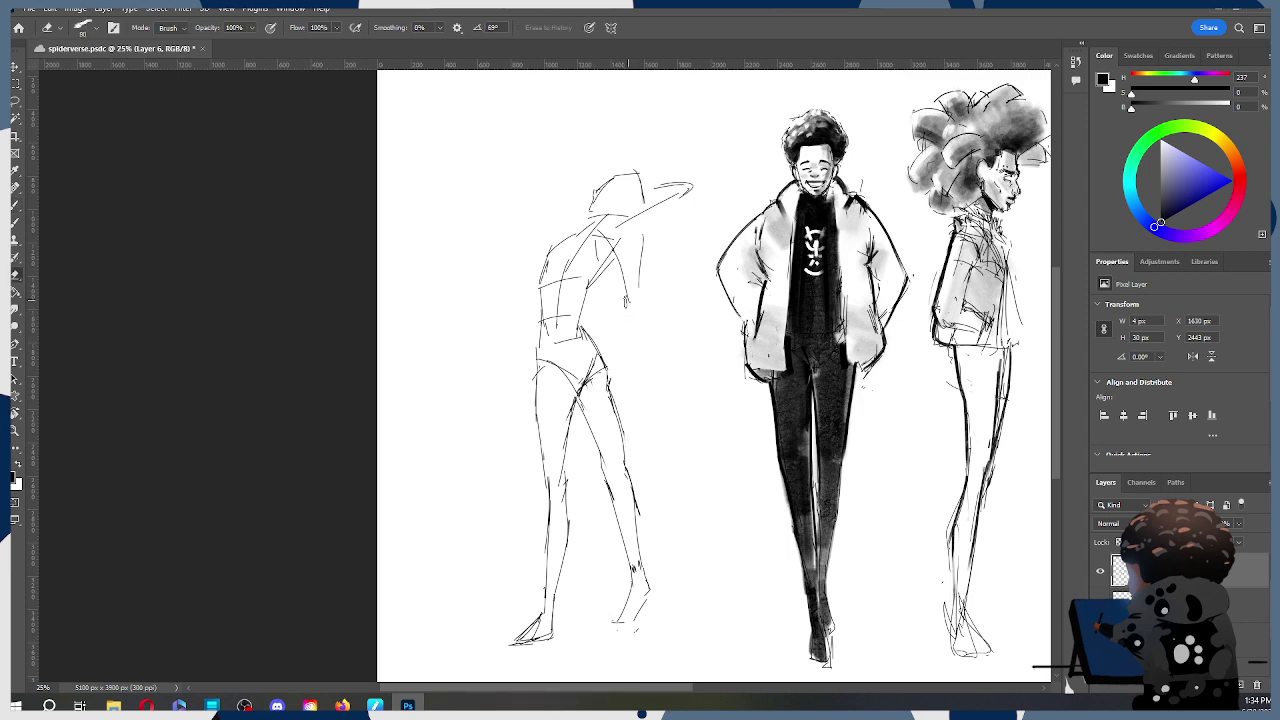
{"action": "left_click_drag", "start_coordinate": [660, 379], "coordinate": [635, 360]}
{"action": "left_click", "coordinate": [1100, 572]}
{"action": "left_click", "coordinate": [1100, 572]}
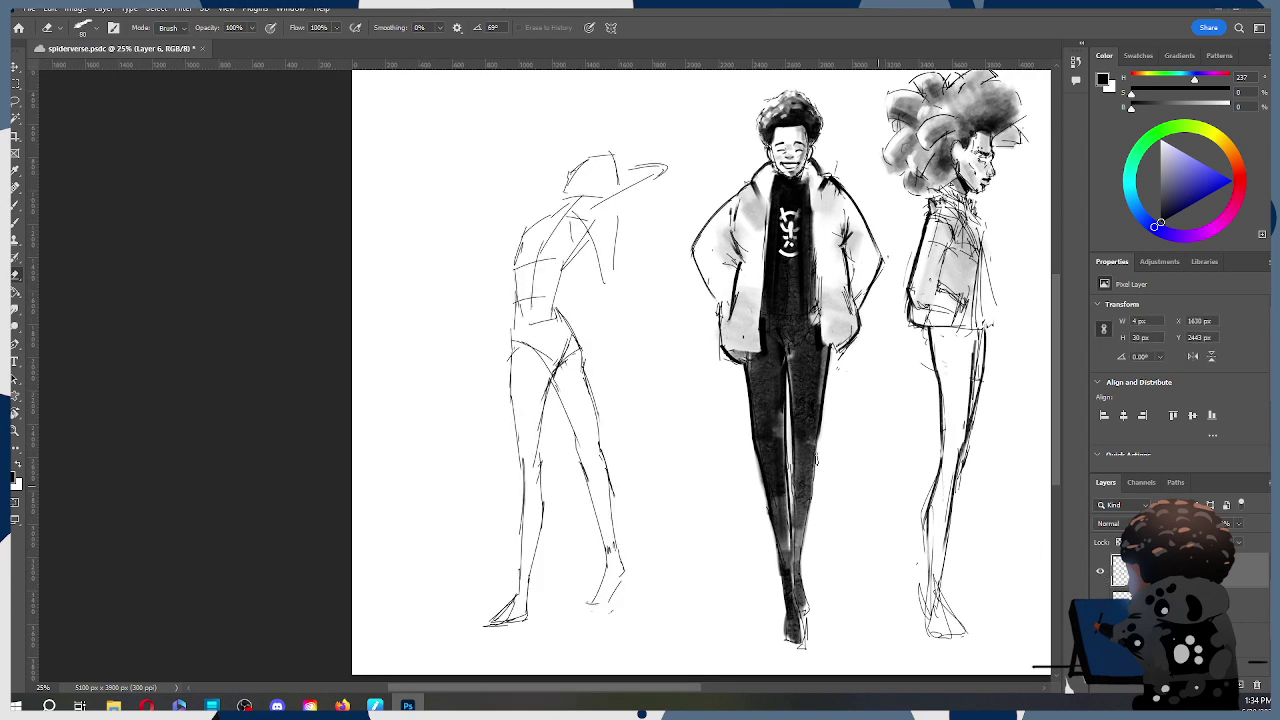
{"action": "key", "text": "b"}
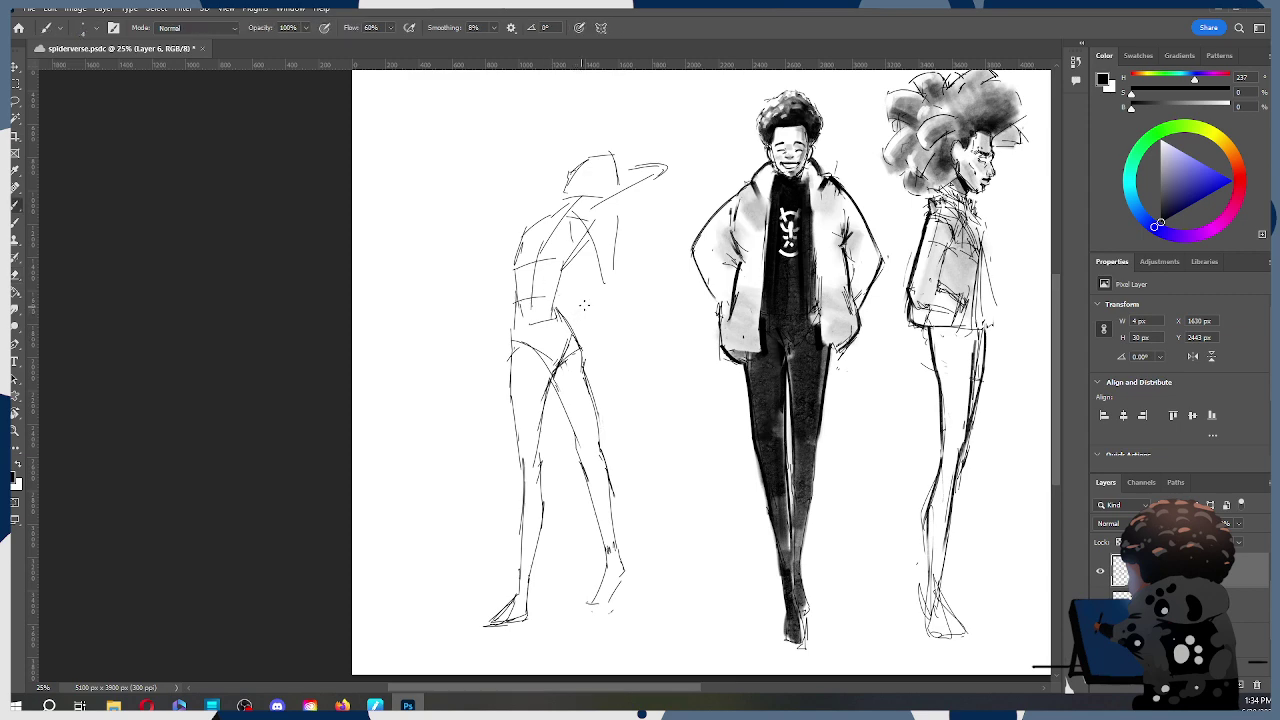
{"action": "key", "text": "ctrl+s"}
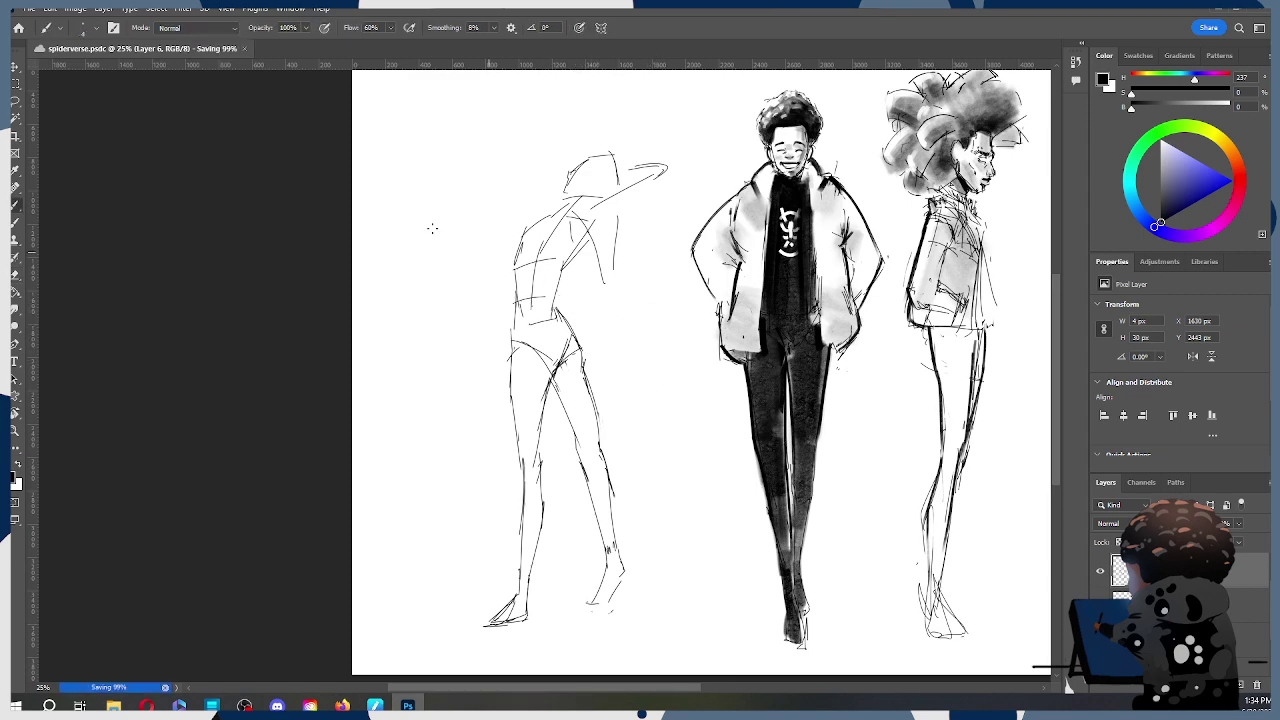
{"action": "left_click", "coordinate": [198, 49]}
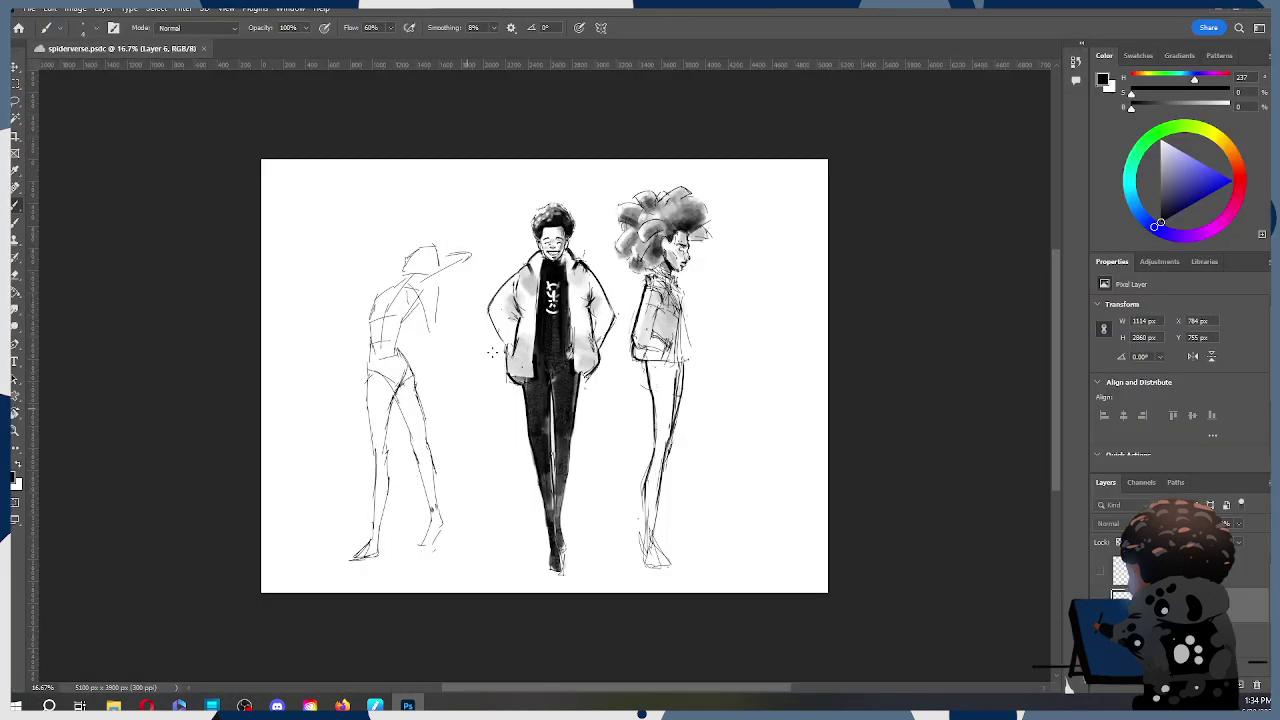
Step: Clean up the third figure's rough hip lines with the eraser and redraw the first leg's outer thigh contour
{"action": "mouse_move", "coordinate": [455, 418]}
{"action": "left_mouse_down"}
{"action": "mouse_move", "coordinate": [484, 462]}
{"action": "mouse_move", "coordinate": [554, 423]}
{"action": "left_mouse_up"}
{"action": "key", "text": "ctrl+z"}
{"action": "key", "text": "z"}
{"action": "left_click", "coordinate": [424, 388]}
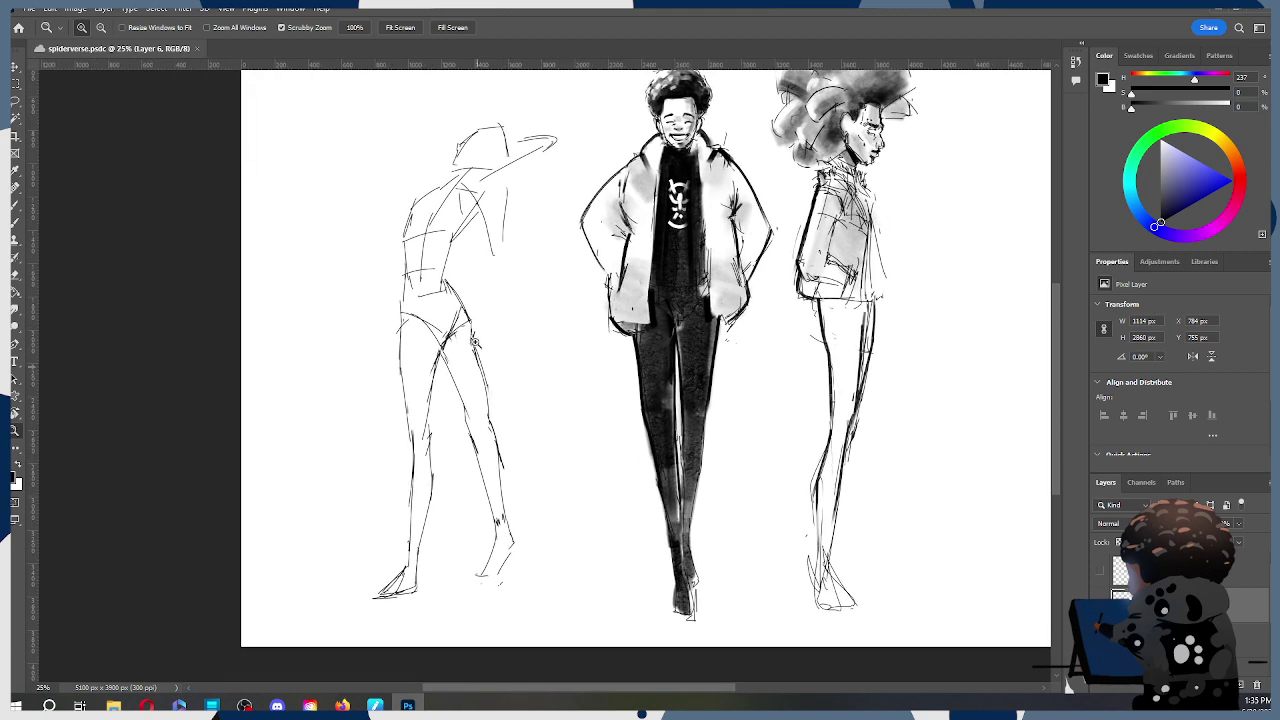
{"action": "key", "text": "e"}
{"action": "left_click_drag", "start_coordinate": [451, 324], "coordinate": [438, 302]}
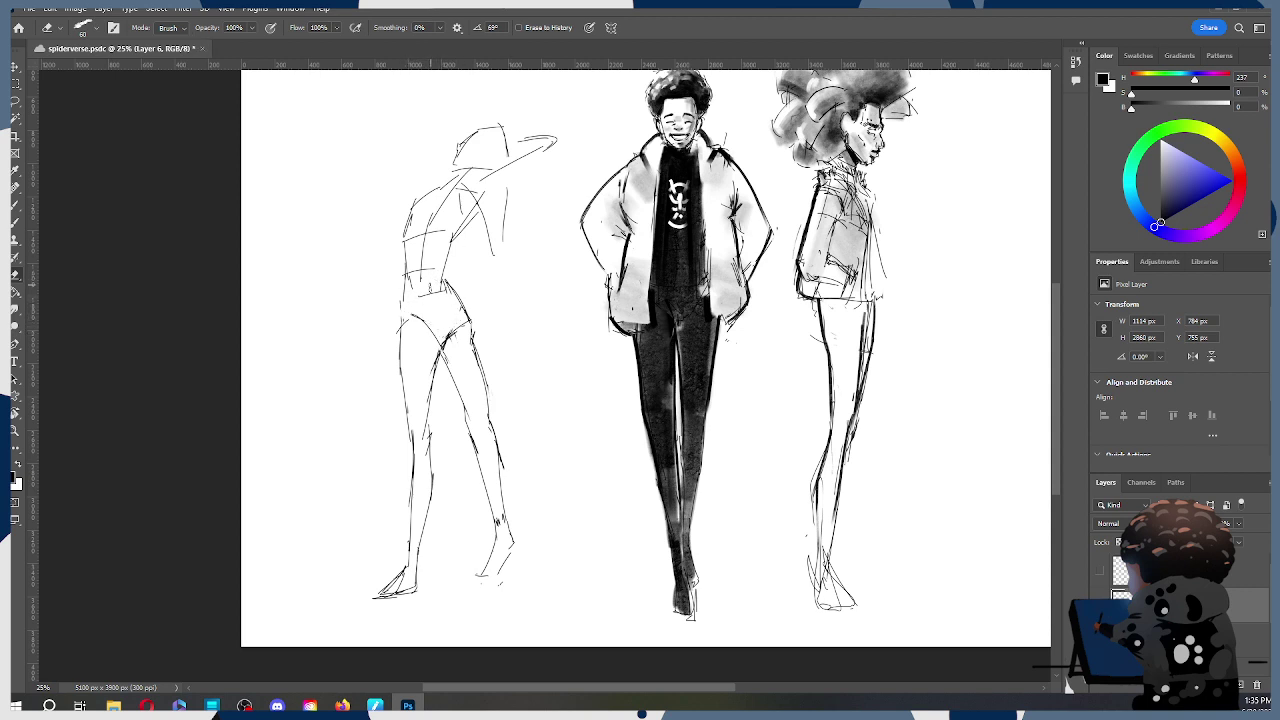
{"action": "key", "text": "b"}
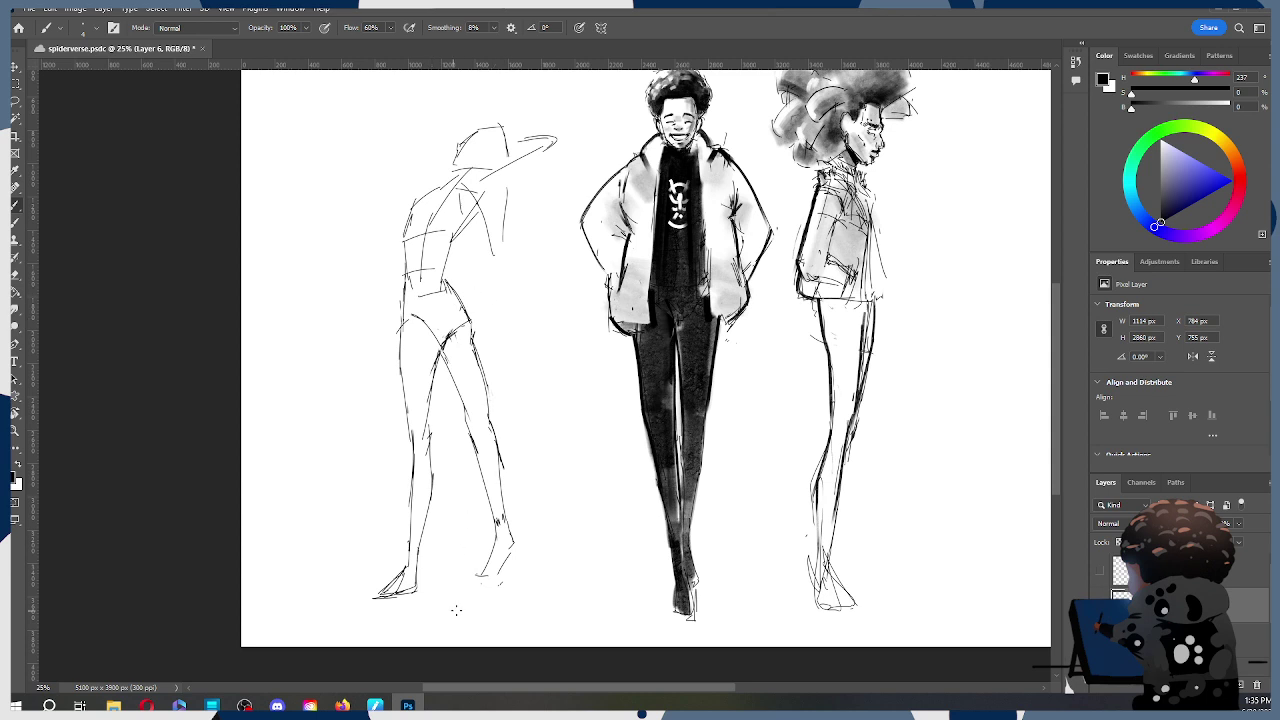
{"action": "left_click_drag", "start_coordinate": [398, 327], "coordinate": [406, 432]}
{"action": "key", "text": "e"}
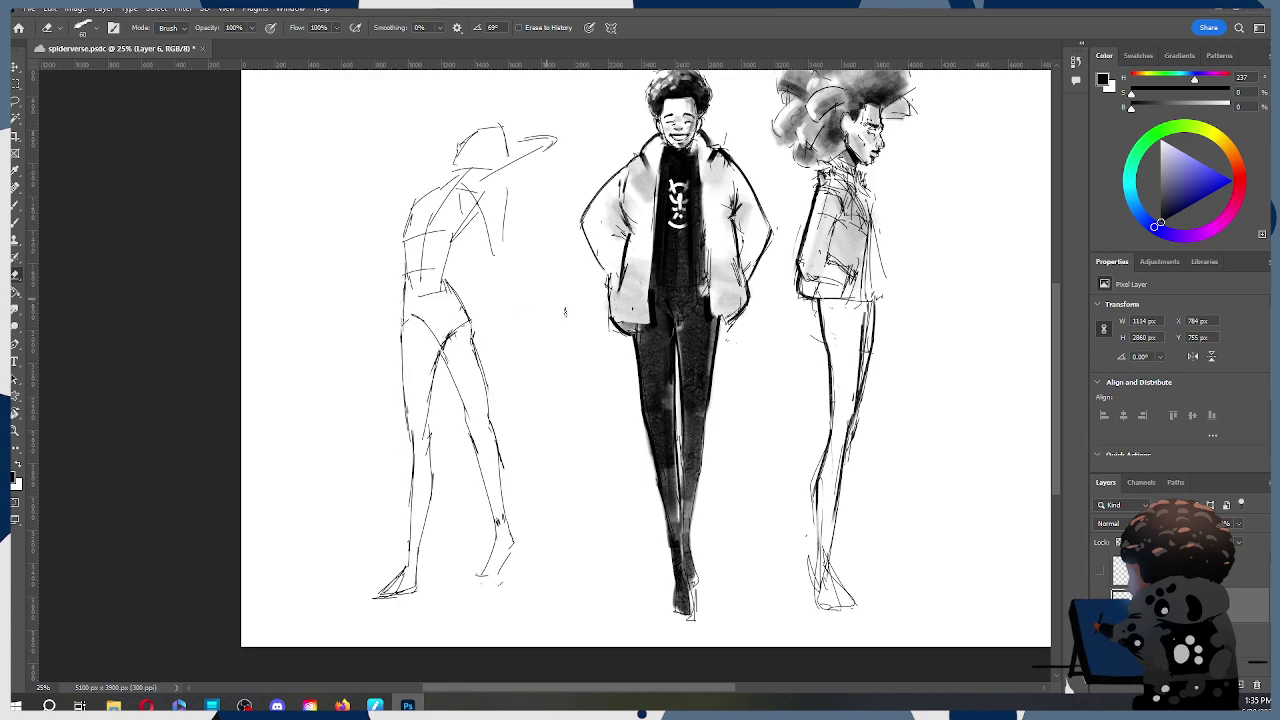
Step: Examine the third figure's proportions and compare its upper body with the two finished figures beside it
{"action": "left_click_drag", "start_coordinate": [511, 289], "coordinate": [534, 383]}
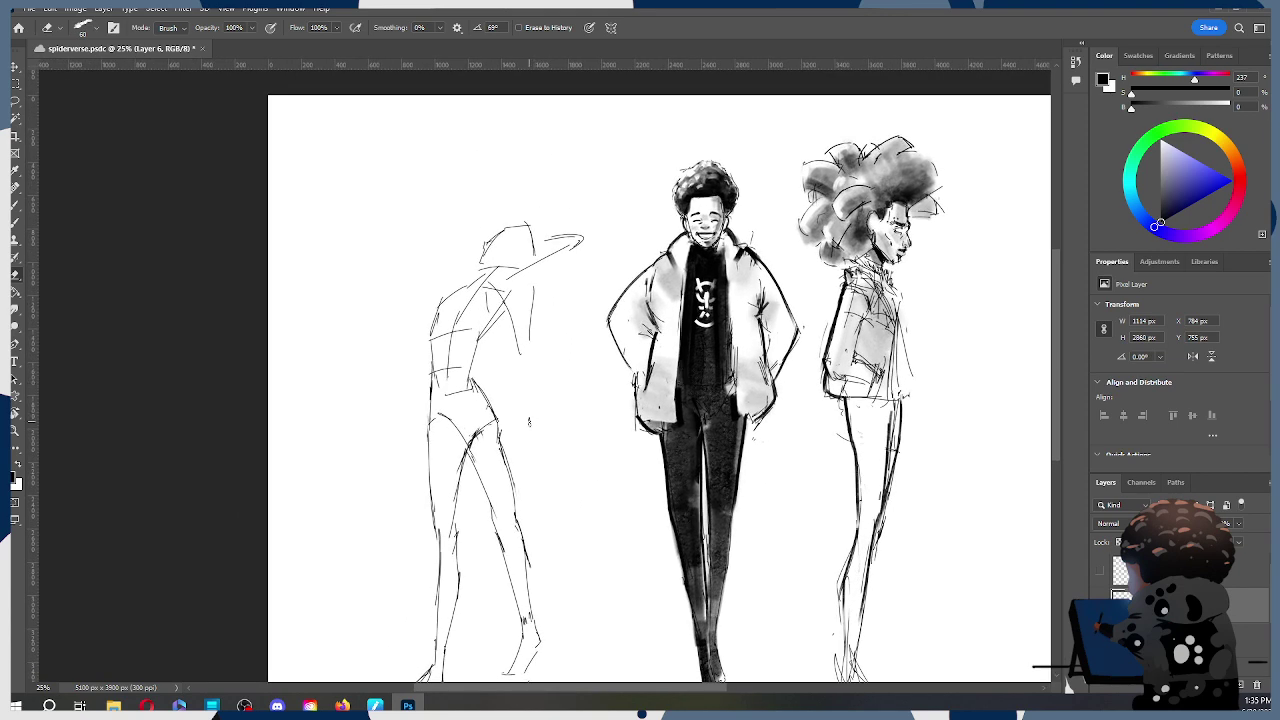
{"action": "left_click_drag", "start_coordinate": [547, 495], "coordinate": [569, 417]}
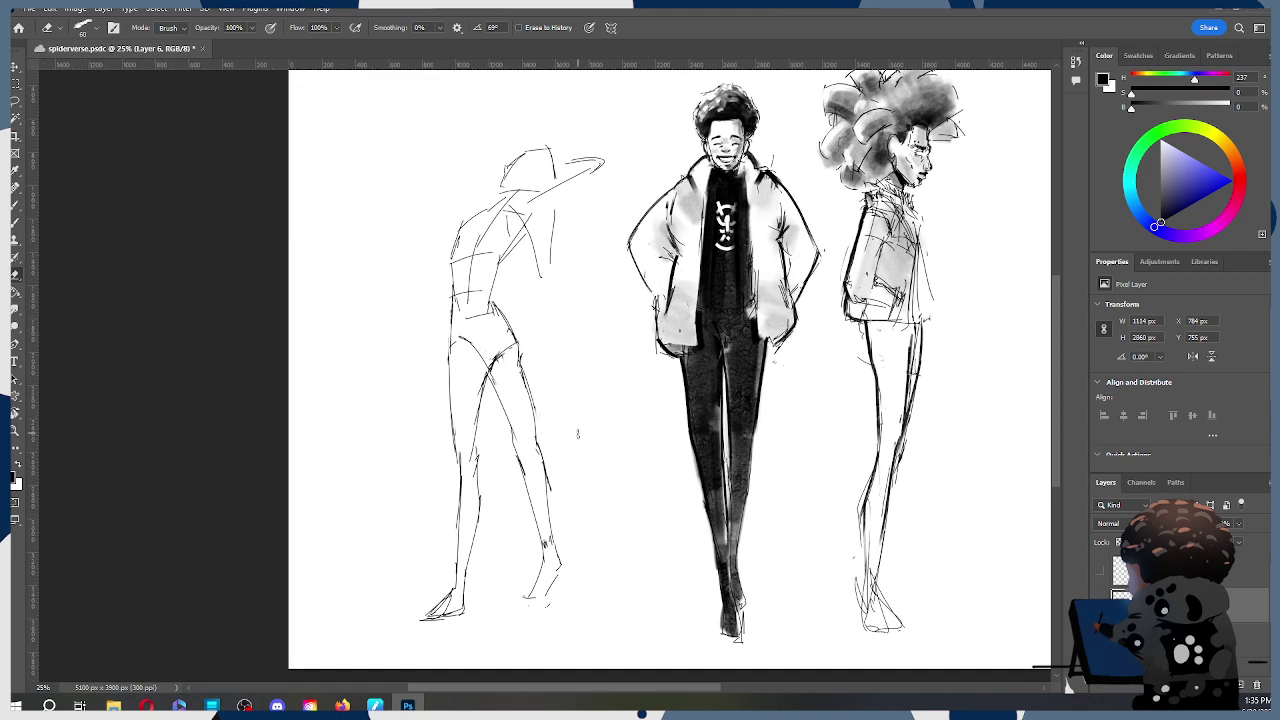
{"action": "mouse_move", "coordinate": [420, 706]}
{"action": "key", "text": "z"}
{"action": "left_click", "coordinate": [552, 182]}
{"action": "left_click_drag", "start_coordinate": [556, 176], "coordinate": [543, 213]}
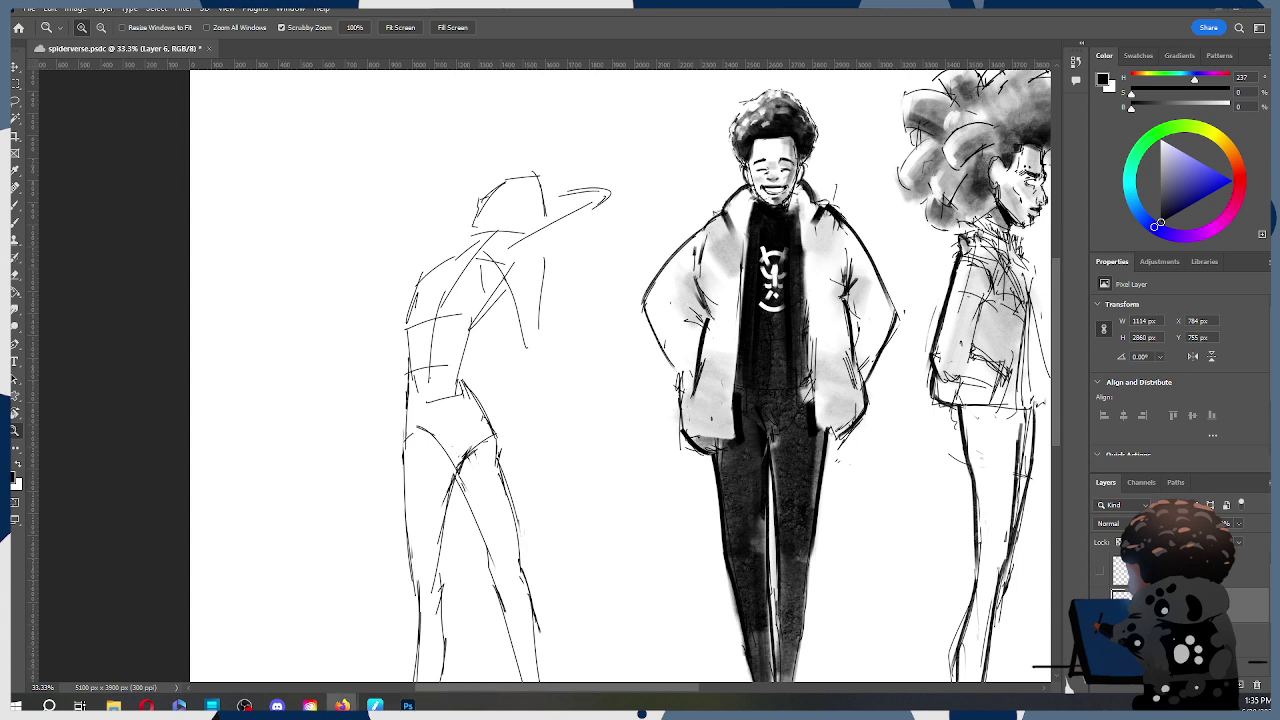
{"action": "left_click", "coordinate": [1250, 664]}
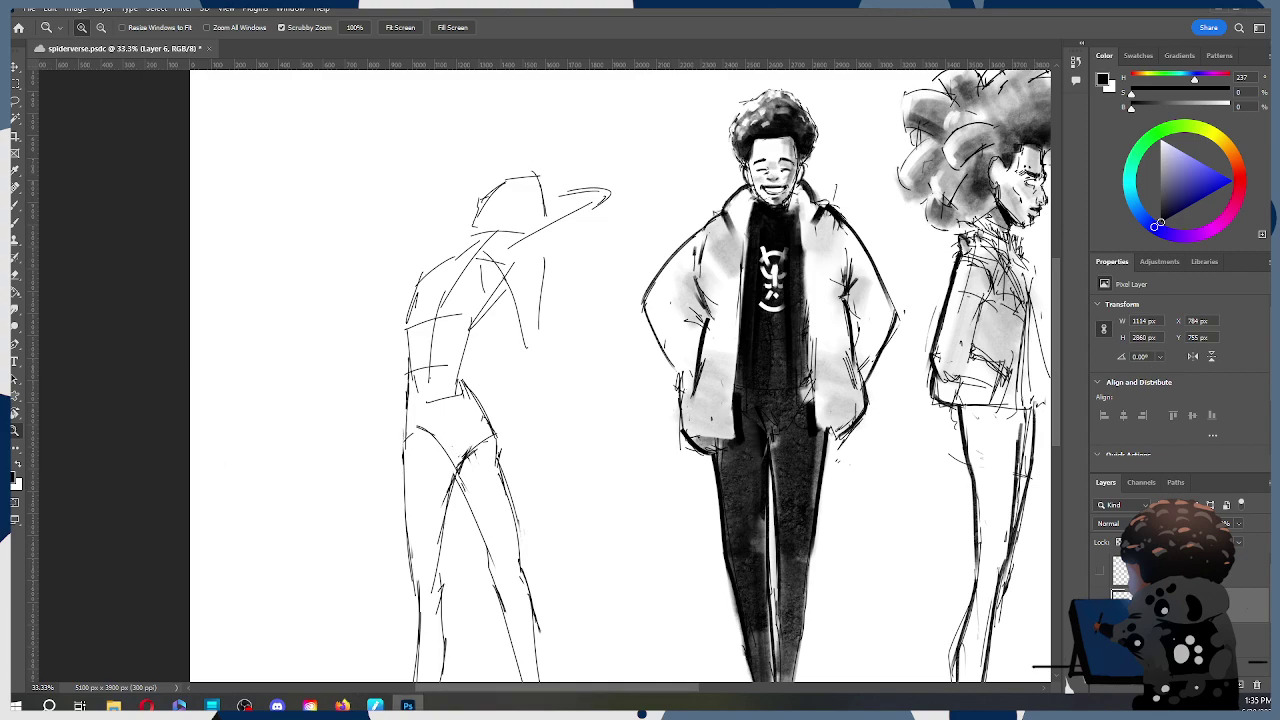
{"action": "left_click_drag", "start_coordinate": [928, 264], "coordinate": [408, 366]}
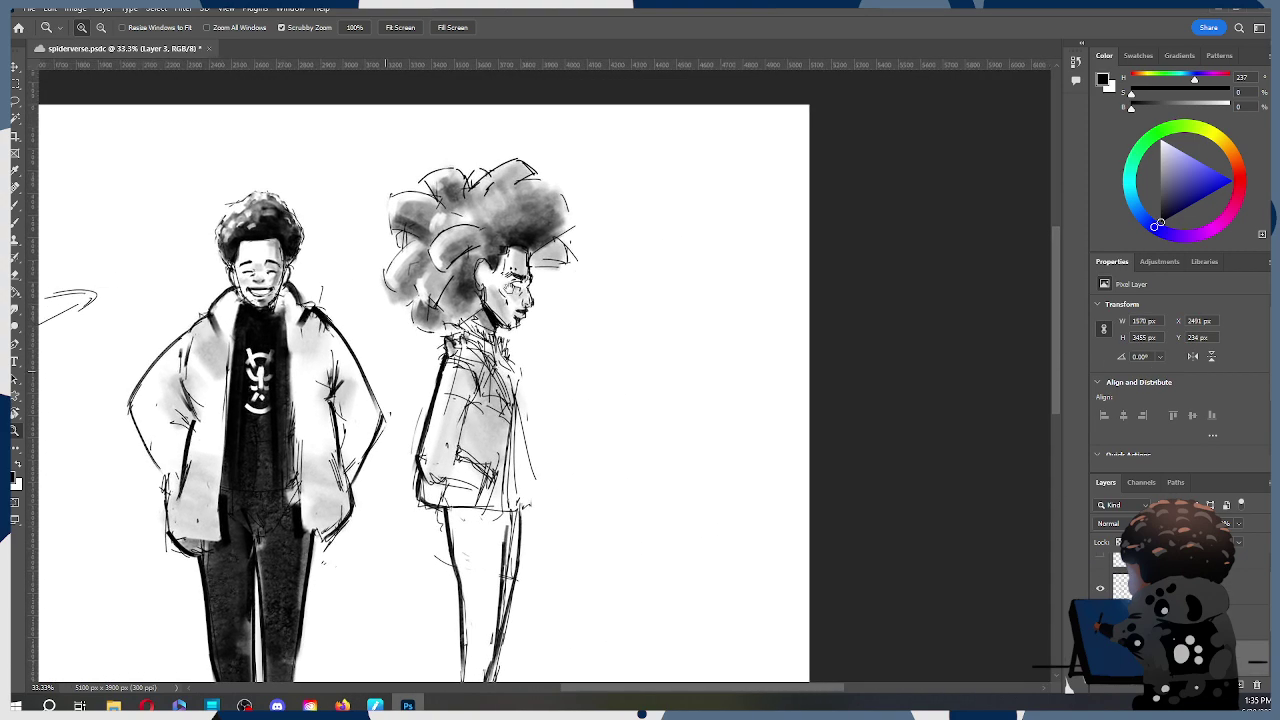
{"action": "left_click", "coordinate": [505, 290]}
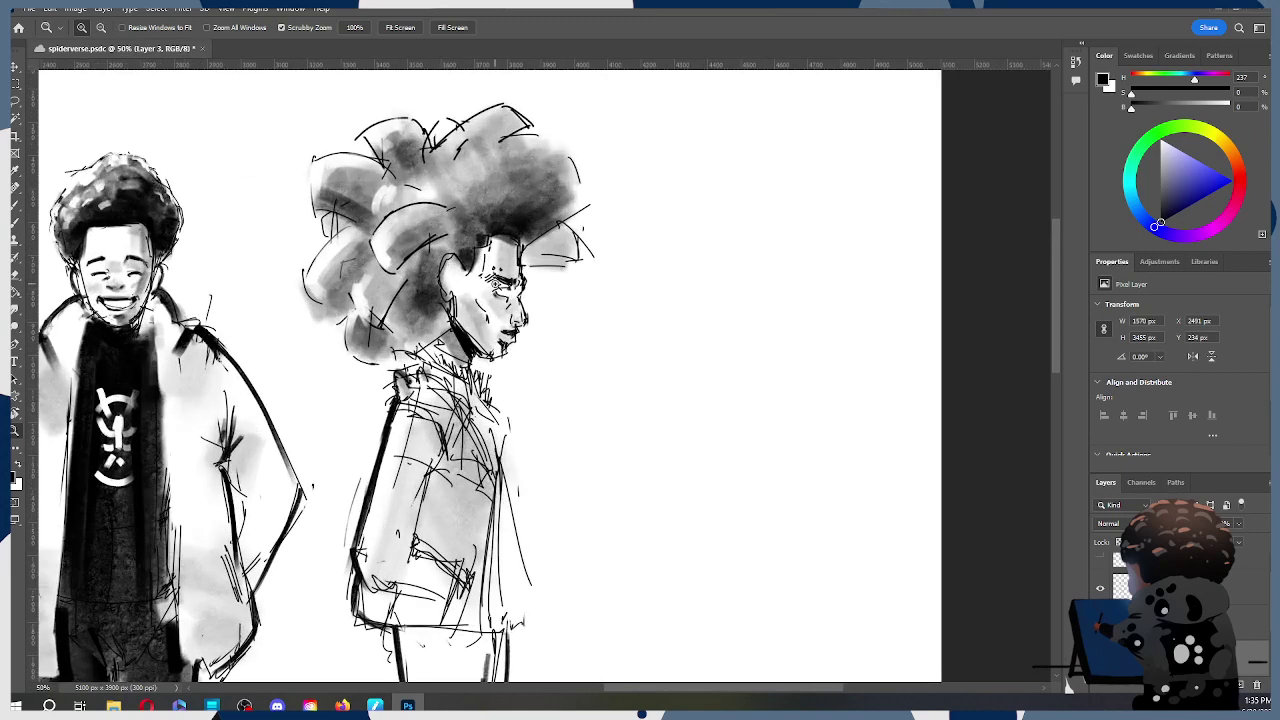
{"action": "key", "text": "b"}
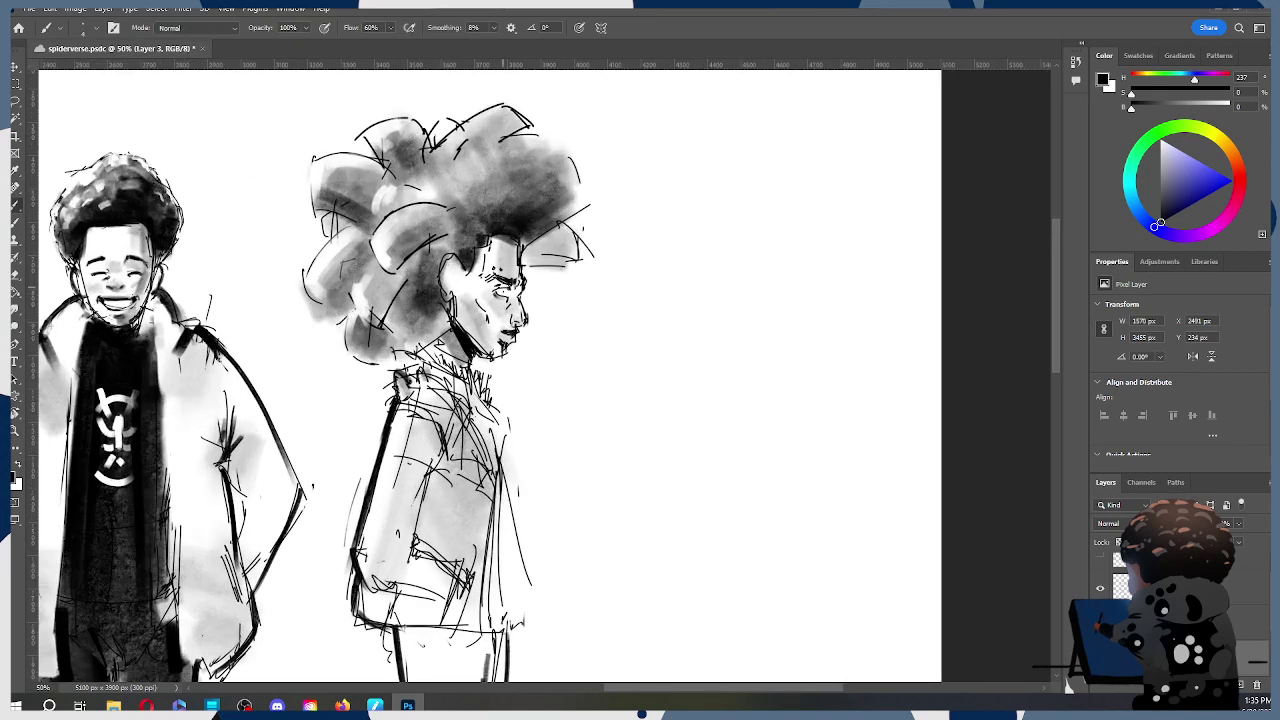
{"action": "left_click_drag", "start_coordinate": [542, 267], "coordinate": [873, 221]}
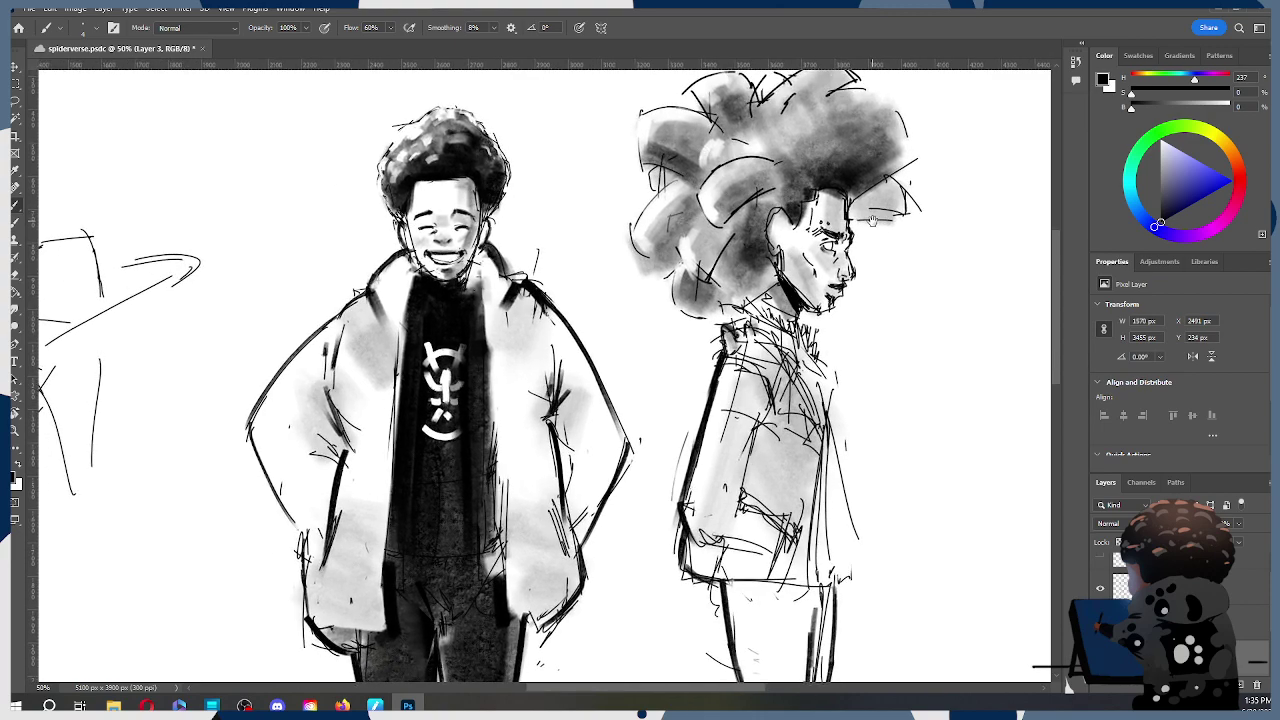
{"action": "mouse_move", "coordinate": [496, 352]}
{"action": "left_mouse_down"}
{"action": "mouse_move", "coordinate": [680, 308]}
{"action": "mouse_move", "coordinate": [802, 308]}
{"action": "mouse_move", "coordinate": [784, 327]}
{"action": "left_mouse_up"}
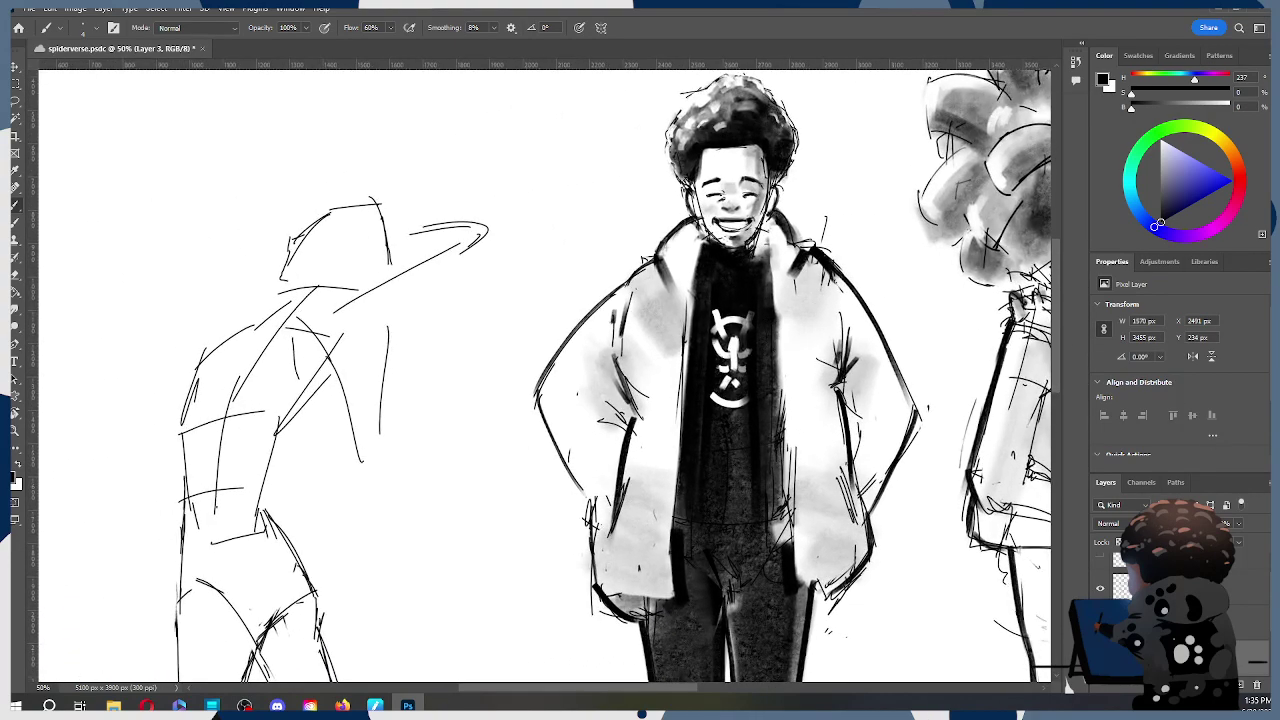
{"action": "left_click", "coordinate": [1160, 587]}
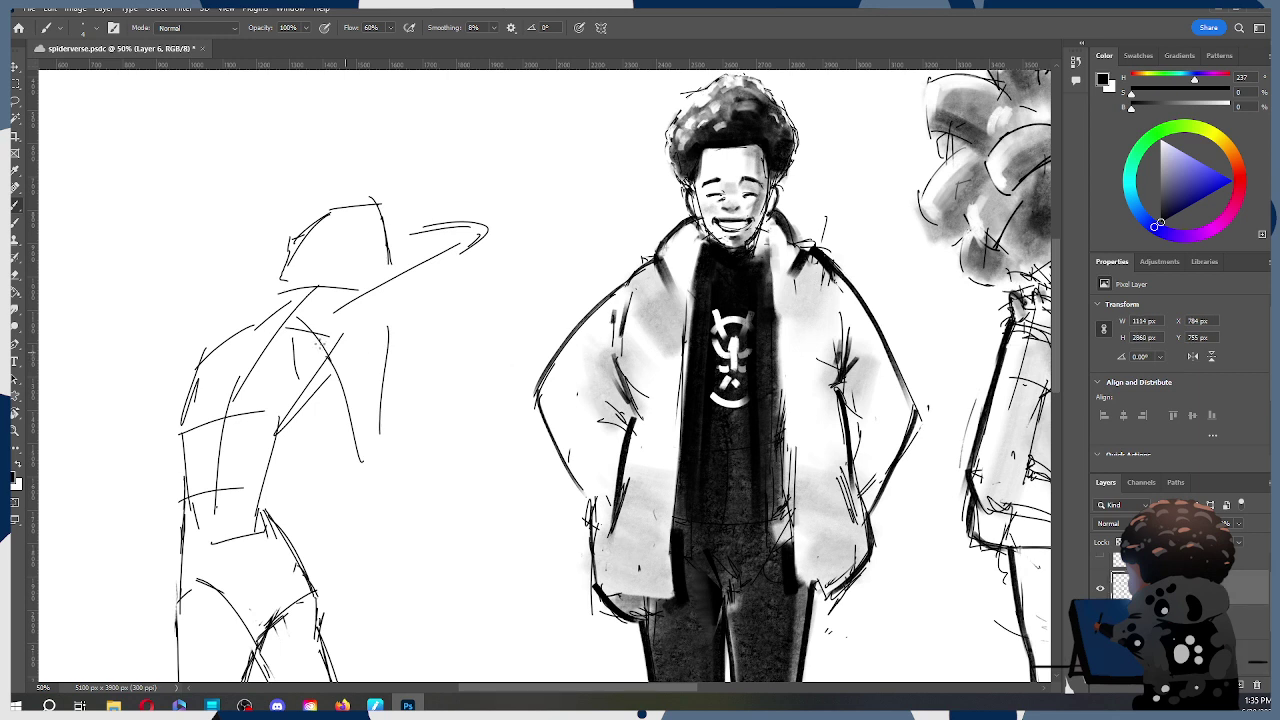
{"action": "key", "text": "alt+Tab"}
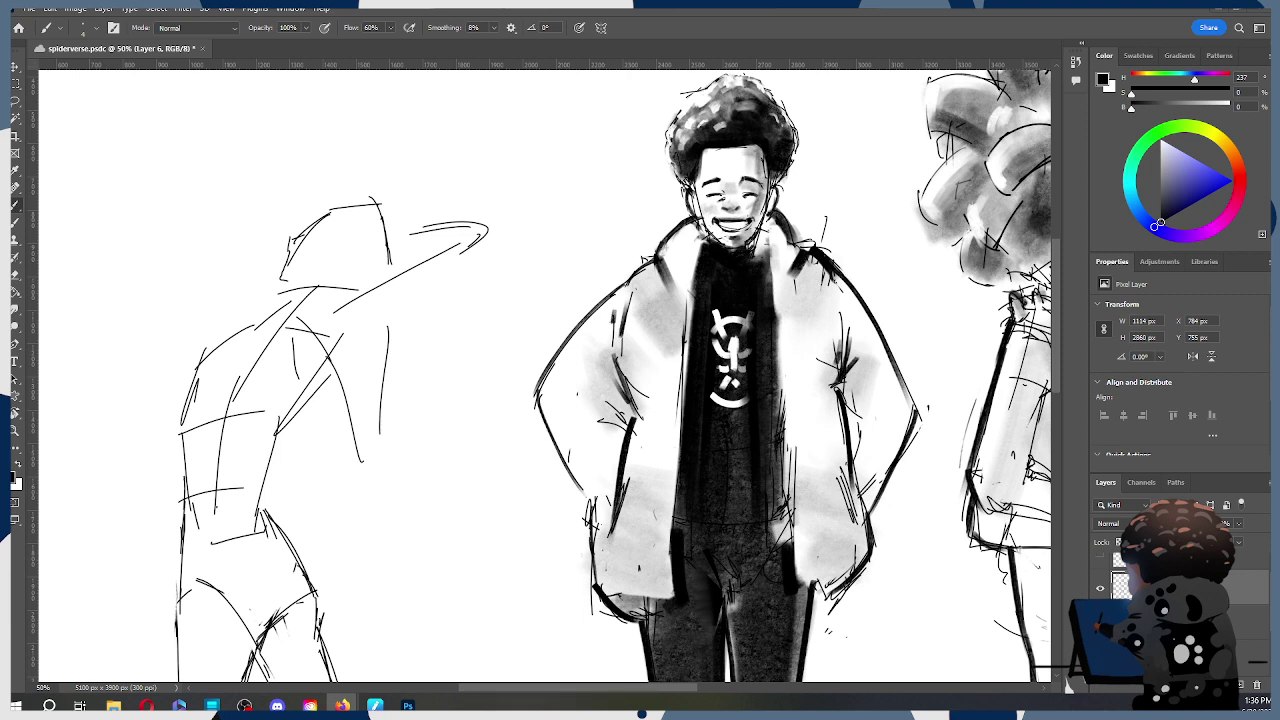
{"action": "left_click", "coordinate": [302, 264]}
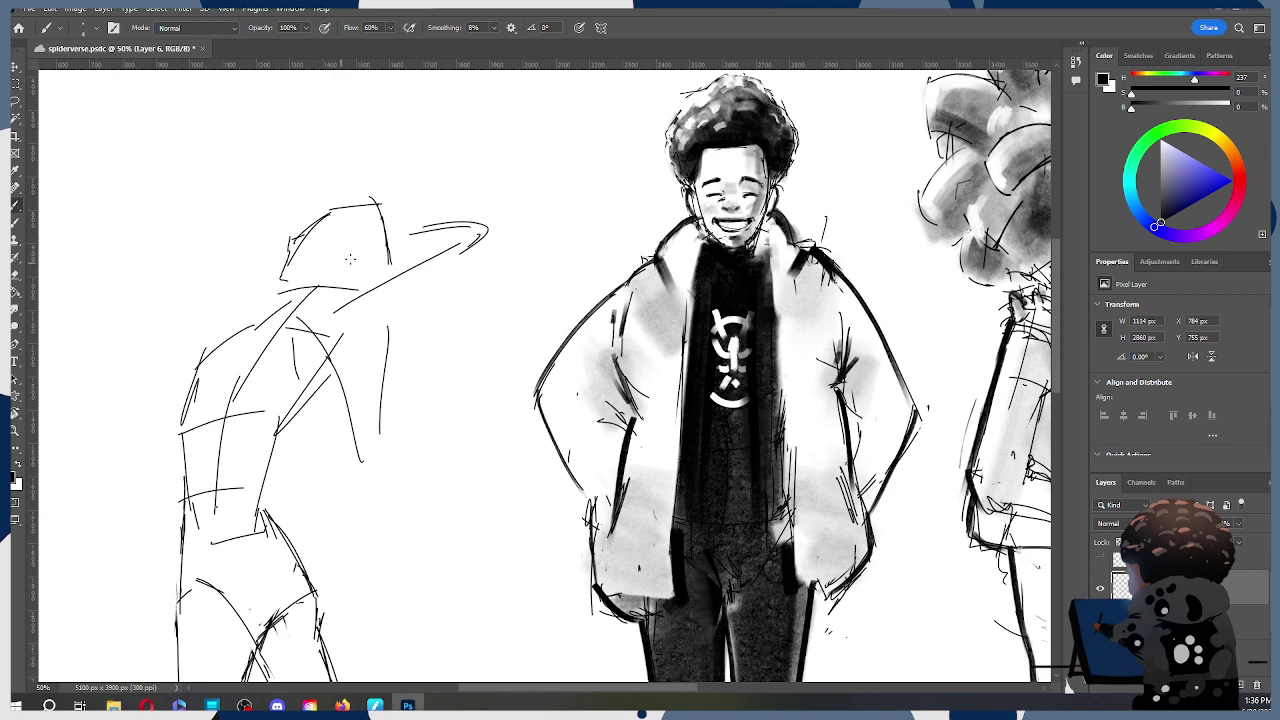
{"action": "key", "text": "z"}
{"action": "left_click", "coordinate": [373, 255]}
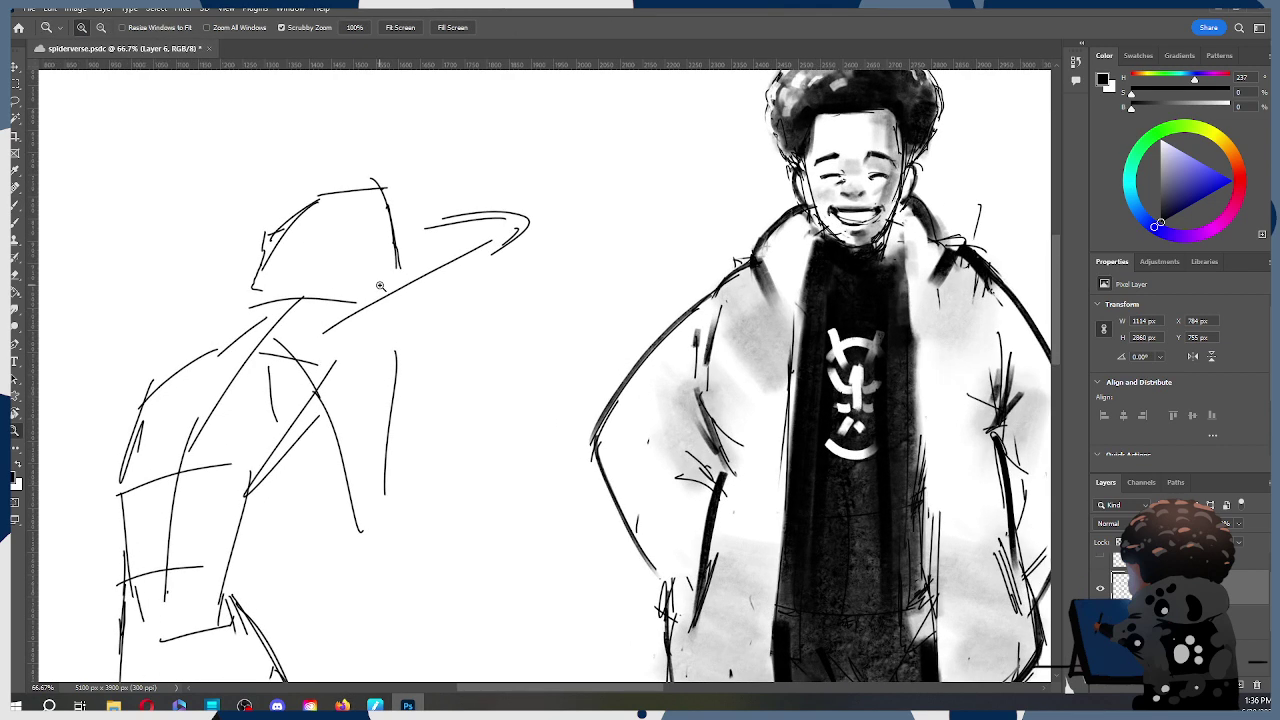
{"action": "key", "text": "v"}
{"action": "key", "text": "b"}
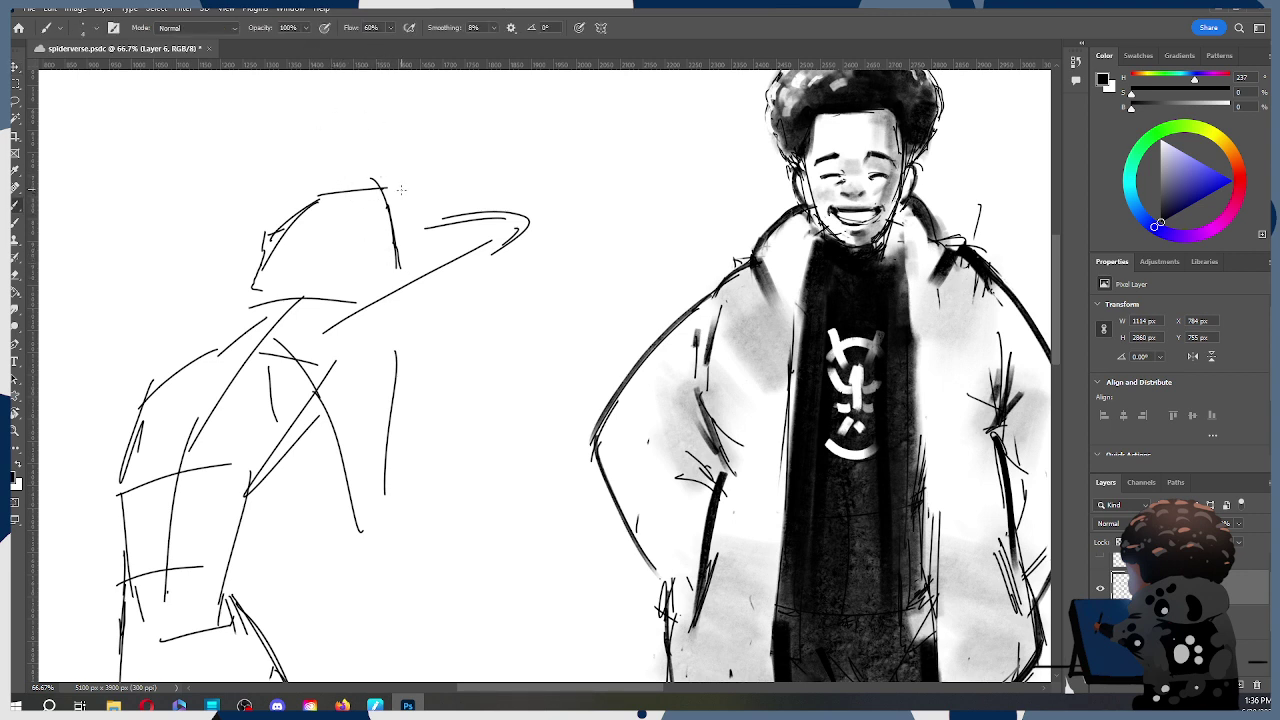
{"action": "key", "text": "z"}
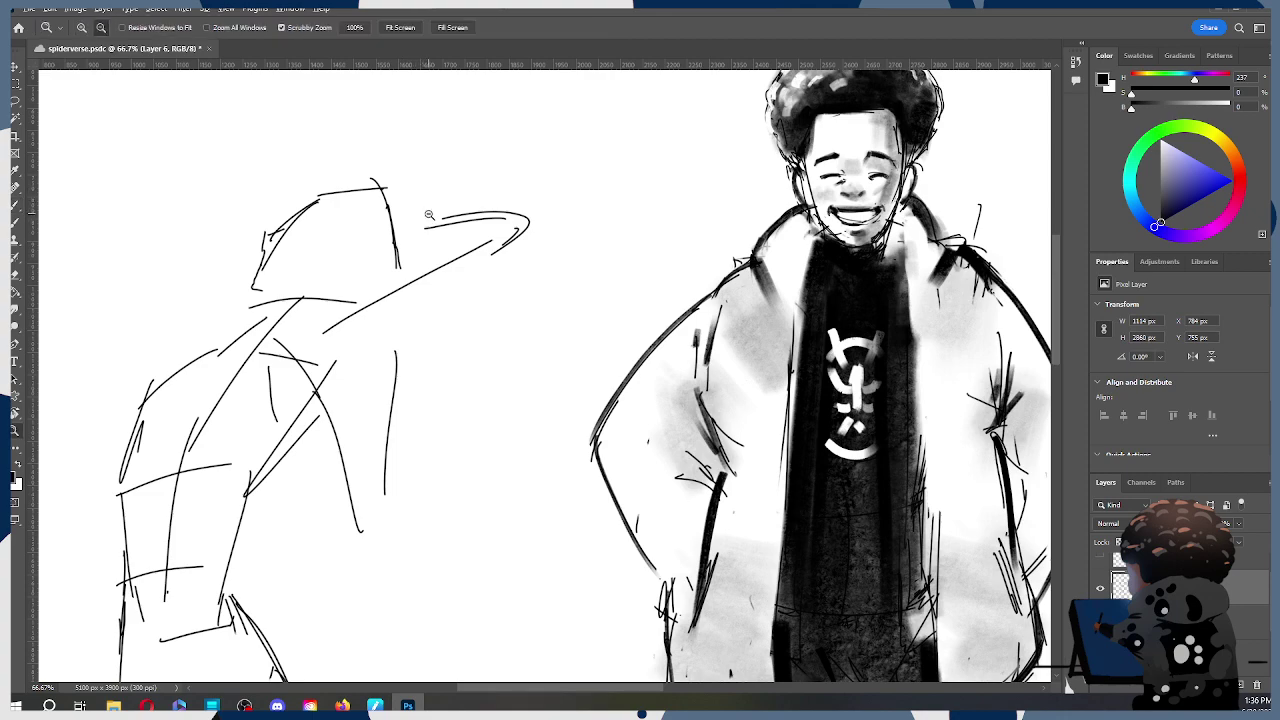
{"action": "left_click", "coordinate": [430, 217], "text": "alt"}
{"action": "left_click", "coordinate": [432, 218], "text": "alt"}
{"action": "left_click", "coordinate": [431, 217], "text": "alt"}
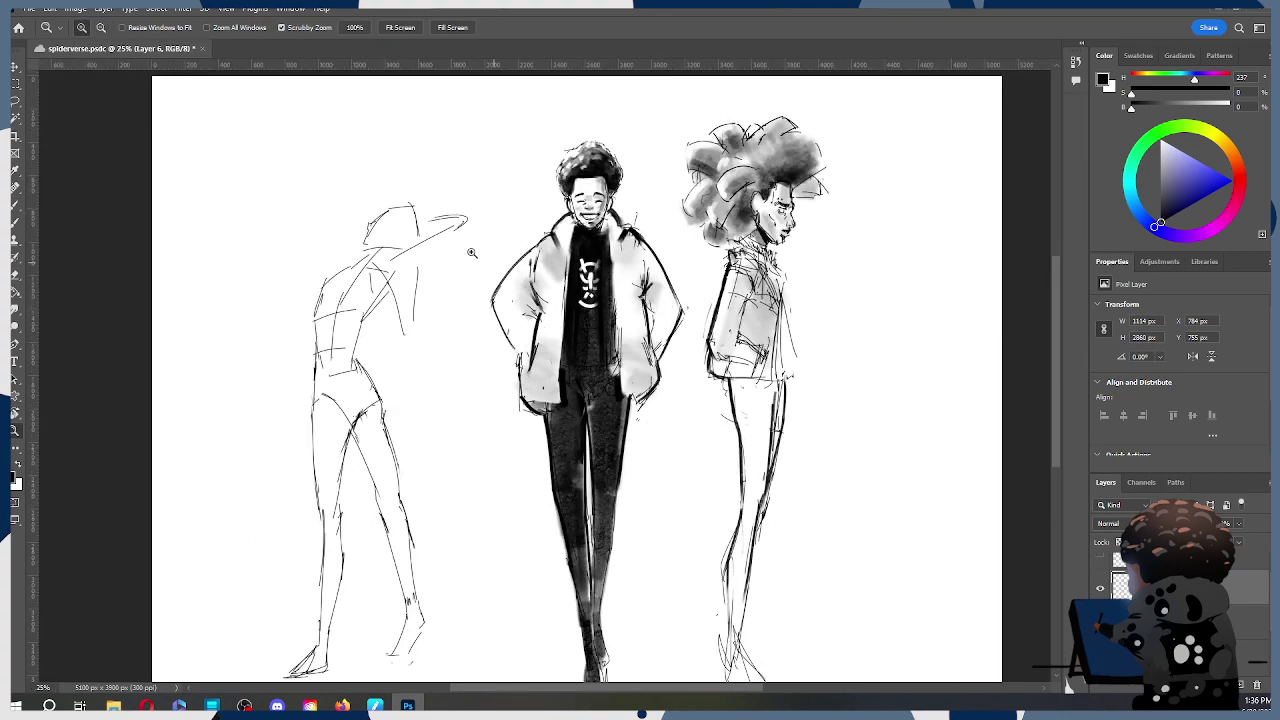
{"action": "left_click", "coordinate": [420, 231]}
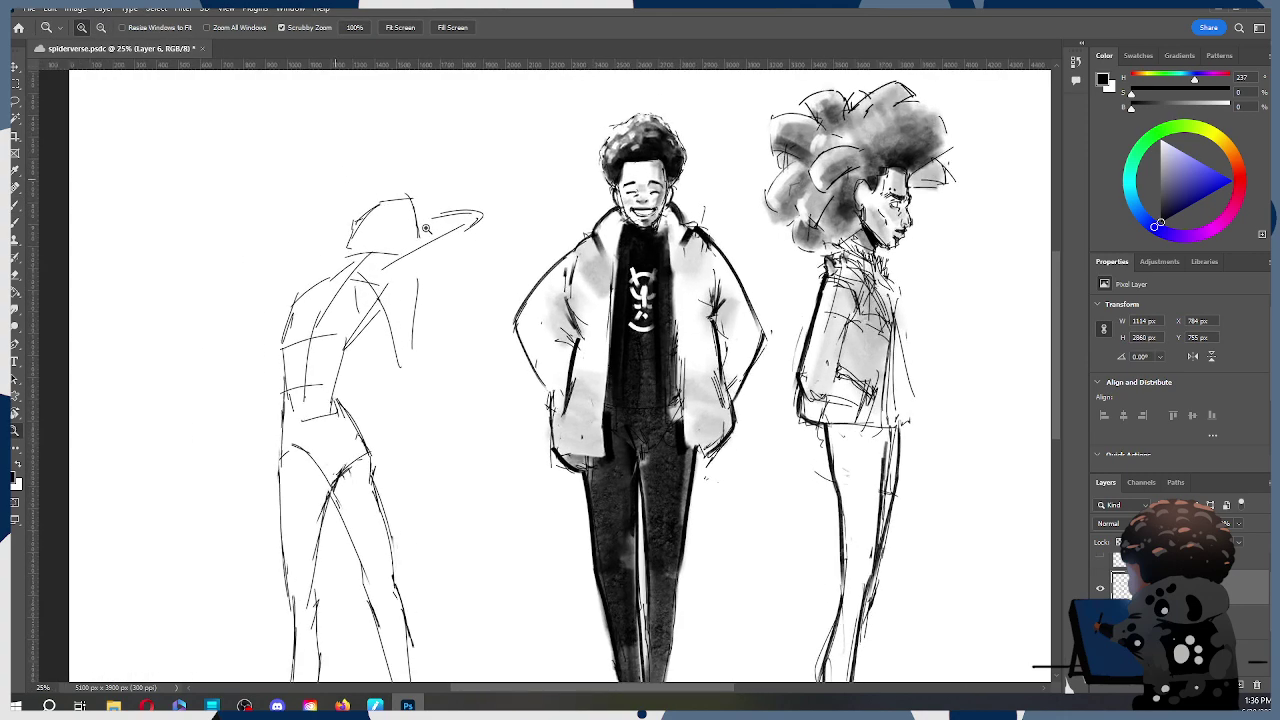
{"action": "key", "text": "b"}
{"action": "mouse_move", "coordinate": [410, 186]}
{"action": "left_mouse_down"}
{"action": "mouse_move", "coordinate": [421, 155]}
{"action": "mouse_move", "coordinate": [443, 150]}
{"action": "left_mouse_up"}
{"action": "key", "text": "ctrl+z"}
{"action": "key", "text": "ctrl+z"}
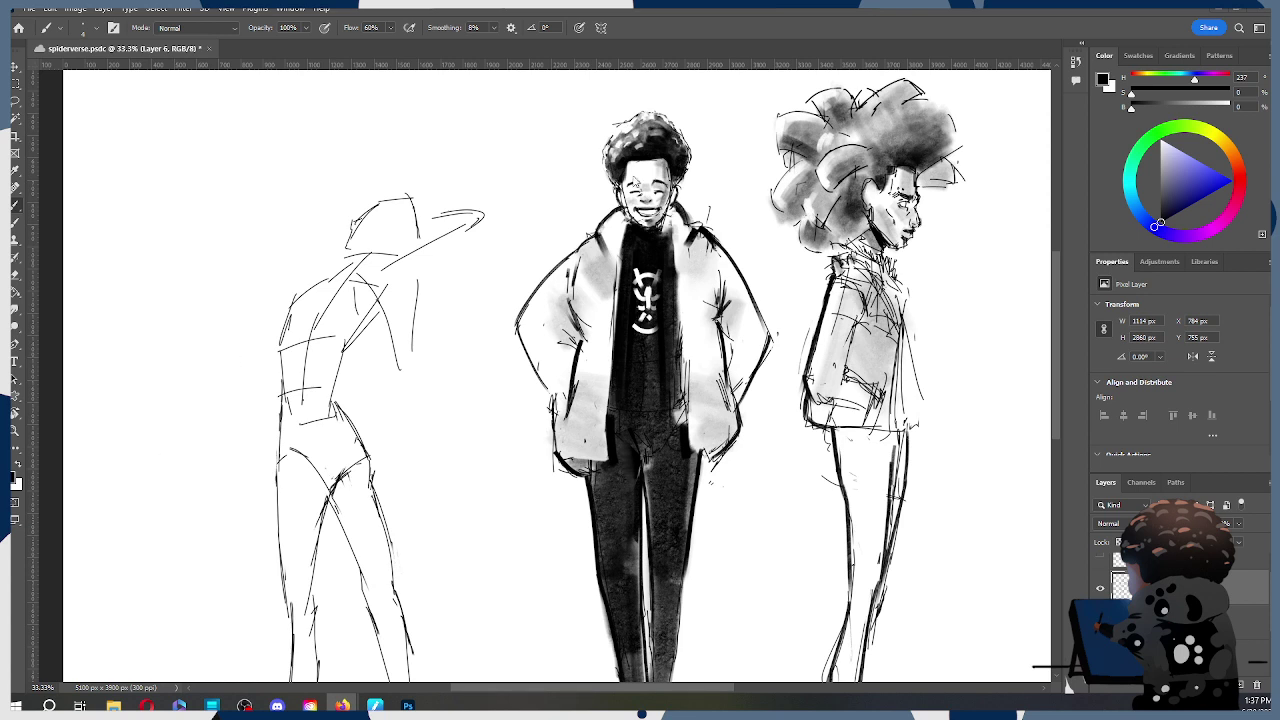
{"action": "left_click", "coordinate": [309, 188]}
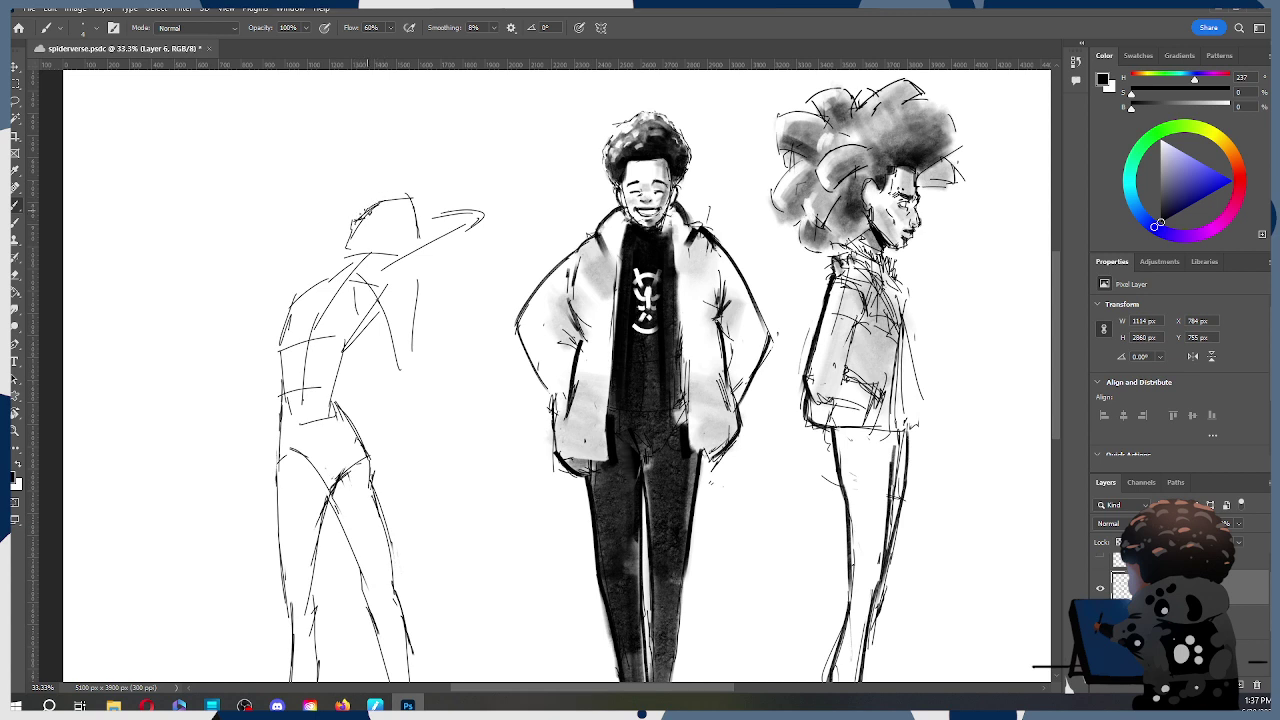
Step: Refine the contour of the third figure's head with short strokes, reducing the eraser size for fine clean-up
{"action": "left_click_drag", "start_coordinate": [355, 229], "coordinate": [344, 247]}
{"action": "left_click_drag", "start_coordinate": [350, 229], "coordinate": [346, 240]}
{"action": "key", "text": "e"}
{"action": "key", "text": "["}
{"action": "key", "text": "["}
{"action": "key", "text": "["}
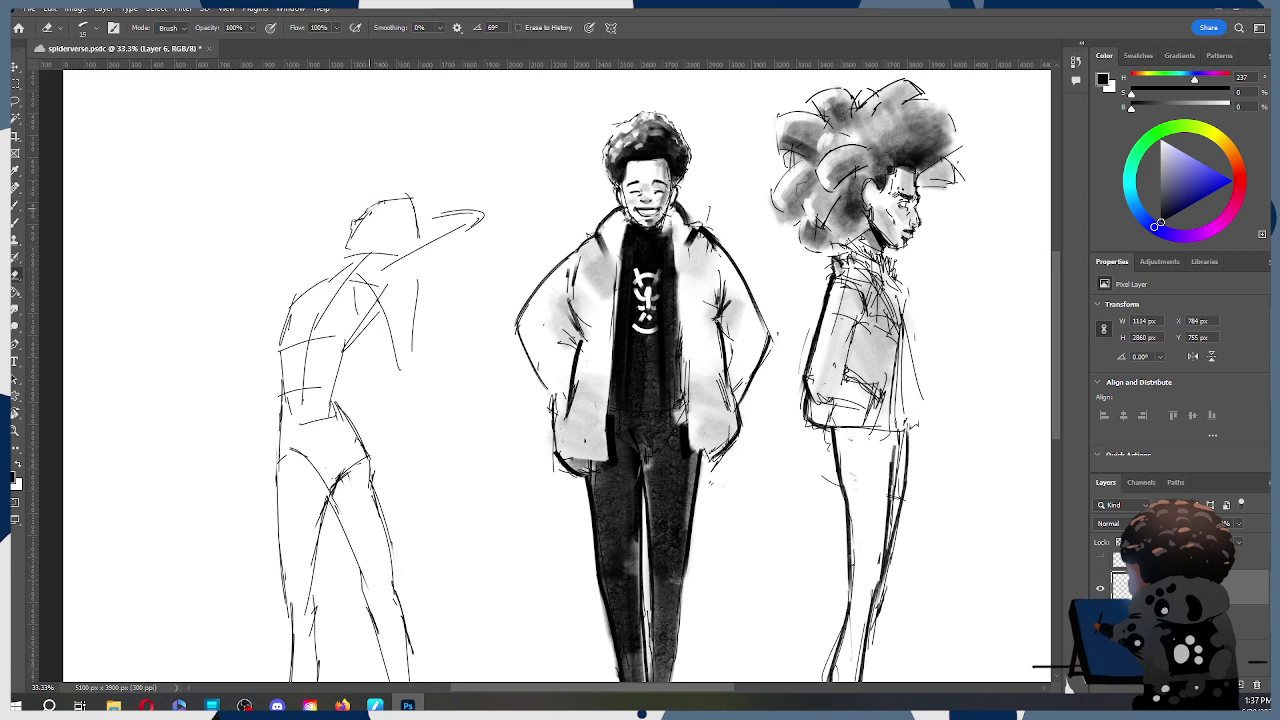
{"action": "key", "text": "b"}
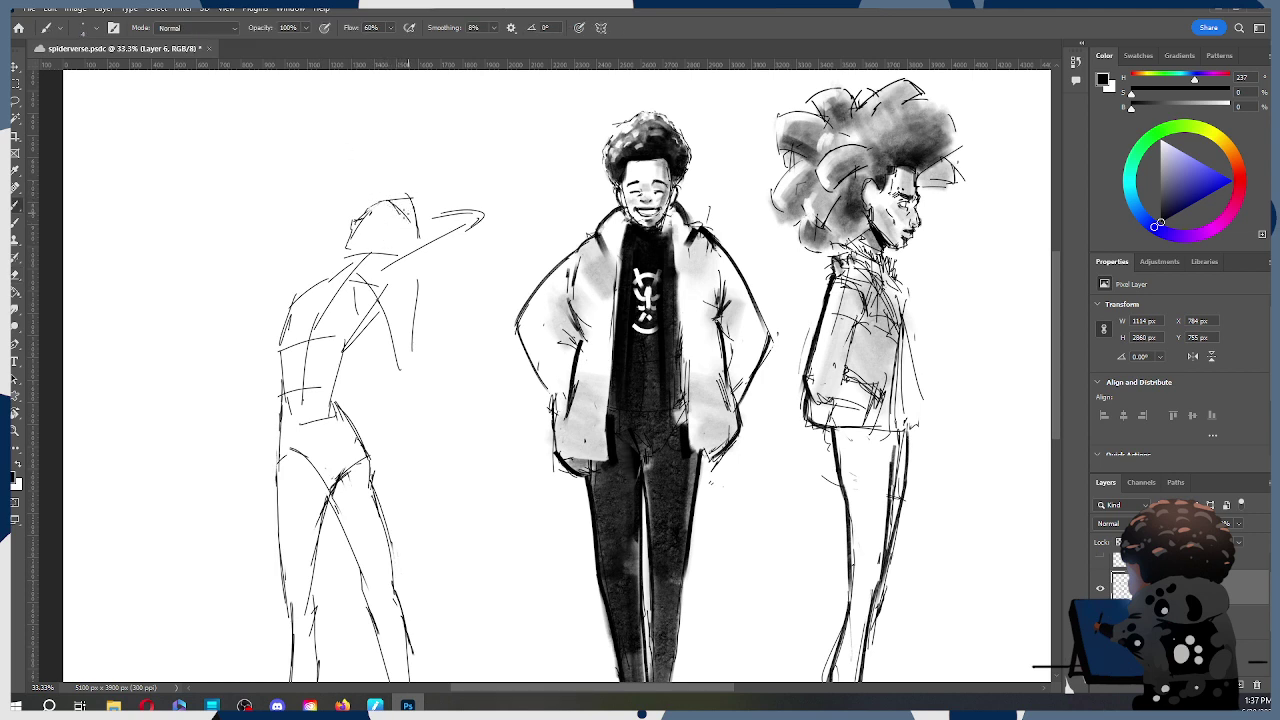
Step: Sketch the lines beneath the third figure's head where the raised arm meets the shoulder, retrying strokes until they fit
{"action": "mouse_move", "coordinate": [499, 262]}
{"action": "left_mouse_down"}
{"action": "mouse_move", "coordinate": [571, 243]}
{"action": "mouse_move", "coordinate": [709, 263]}
{"action": "mouse_move", "coordinate": [690, 273]}
{"action": "left_mouse_up"}
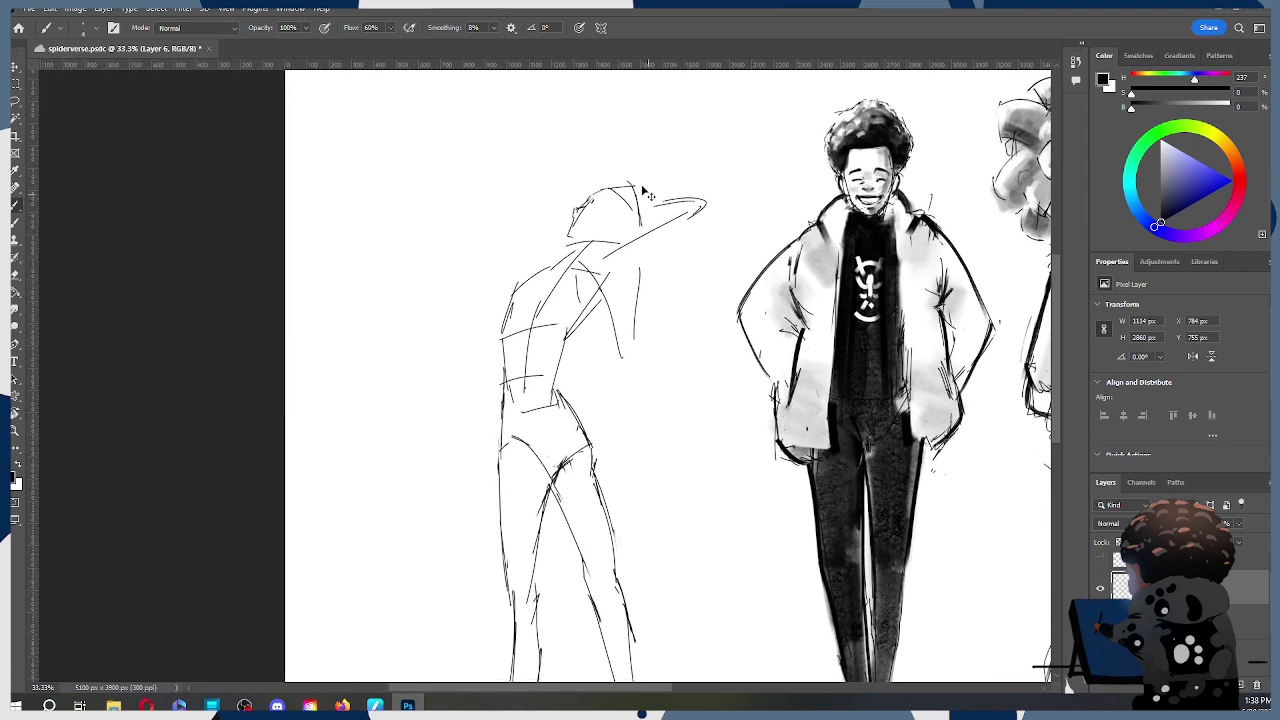
{"action": "mouse_move", "coordinate": [577, 242]}
{"action": "left_mouse_down"}
{"action": "mouse_move", "coordinate": [662, 218]}
{"action": "mouse_move", "coordinate": [658, 278]}
{"action": "mouse_move", "coordinate": [642, 286]}
{"action": "left_mouse_up"}
{"action": "key", "text": "ctrl+z"}
{"action": "mouse_move", "coordinate": [582, 243]}
{"action": "left_mouse_down"}
{"action": "mouse_move", "coordinate": [648, 229]}
{"action": "mouse_move", "coordinate": [654, 296]}
{"action": "mouse_move", "coordinate": [624, 291]}
{"action": "left_mouse_up"}
{"action": "key", "text": "ctrl+z"}
{"action": "key", "text": "ctrl+z"}
{"action": "mouse_move", "coordinate": [652, 278]}
{"action": "left_mouse_down"}
{"action": "mouse_move", "coordinate": [601, 298]}
{"action": "mouse_move", "coordinate": [618, 295]}
{"action": "mouse_move", "coordinate": [602, 278]}
{"action": "left_mouse_up"}
{"action": "key", "text": "ctrl+z"}
{"action": "key", "text": "ctrl+z"}
{"action": "key", "text": "ctrl+shift+z"}
{"action": "left_click_drag", "start_coordinate": [618, 258], "coordinate": [602, 280]}
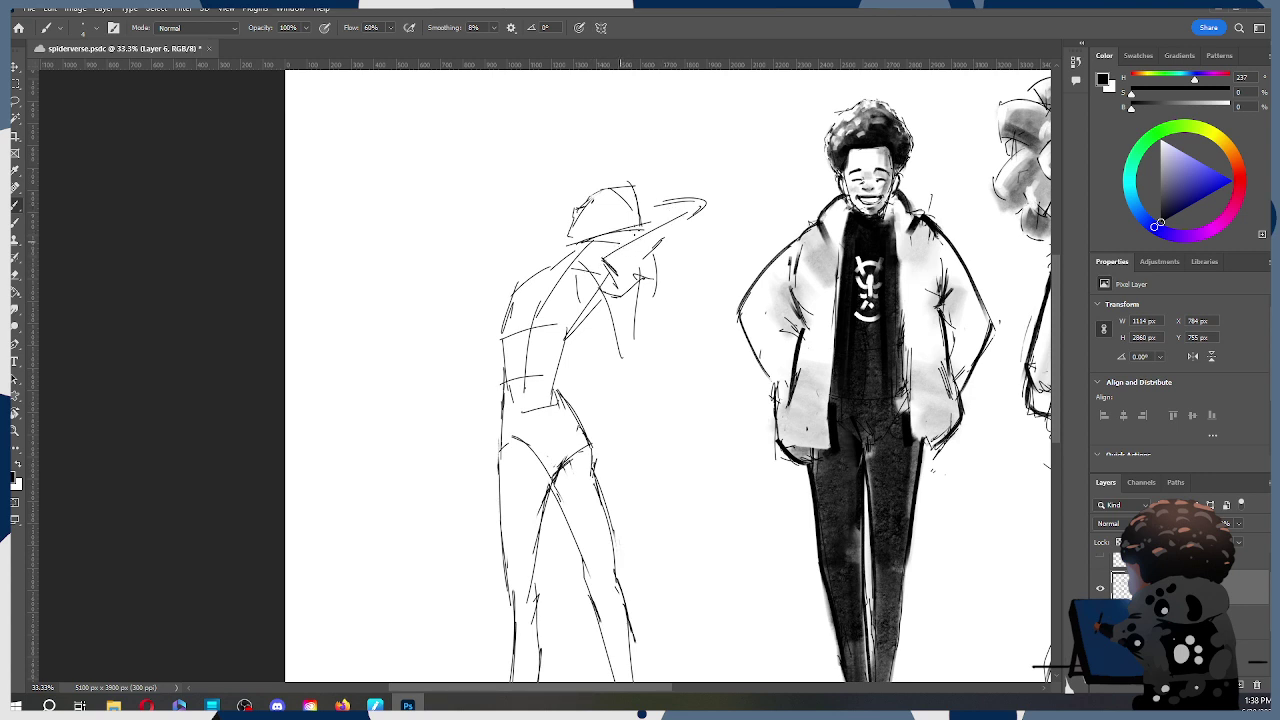
Step: Redraw the raised arm with a shorter contour running from the shoulder up to a new elbow beside the head
{"action": "mouse_move", "coordinate": [580, 257]}
{"action": "left_mouse_down"}
{"action": "mouse_move", "coordinate": [584, 284]}
{"action": "mouse_move", "coordinate": [609, 271]}
{"action": "mouse_move", "coordinate": [640, 213]}
{"action": "left_mouse_up"}
{"action": "key", "text": "ctrl+z"}
{"action": "mouse_move", "coordinate": [600, 250]}
{"action": "left_mouse_down"}
{"action": "mouse_move", "coordinate": [664, 205]}
{"action": "mouse_move", "coordinate": [672, 224]}
{"action": "left_mouse_up"}
{"action": "mouse_move", "coordinate": [614, 278]}
{"action": "left_mouse_down"}
{"action": "mouse_move", "coordinate": [672, 222]}
{"action": "mouse_move", "coordinate": [650, 244]}
{"action": "left_mouse_up"}
{"action": "key", "text": "ctrl+z"}
{"action": "key", "text": "ctrl+z"}
{"action": "mouse_move", "coordinate": [604, 284]}
{"action": "left_mouse_down"}
{"action": "mouse_move", "coordinate": [670, 245]}
{"action": "mouse_move", "coordinate": [668, 202]}
{"action": "left_mouse_up"}
Step: Erase the raised arm's old overlong elbow and the leftover lines around it, adjusting the eraser size
{"action": "key", "text": "e"}
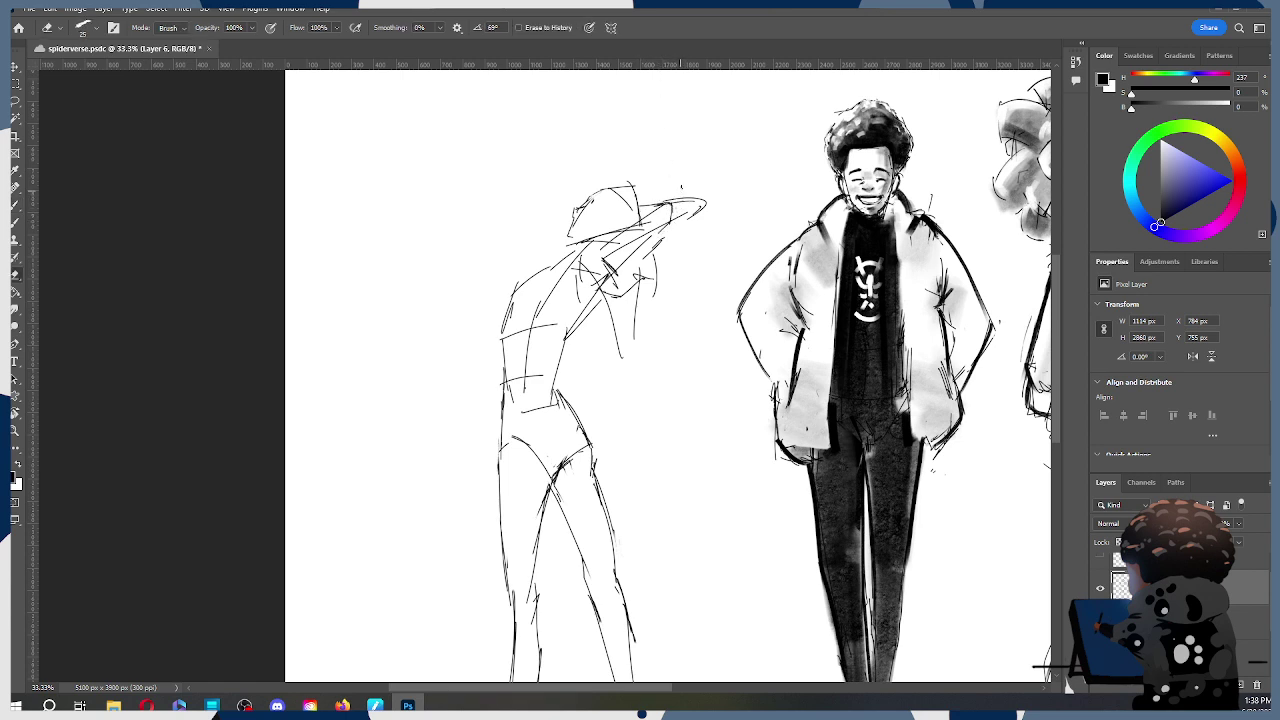
{"action": "key", "text": "bracketright"}
{"action": "left_click_drag", "start_coordinate": [684, 199], "coordinate": [695, 211]}
{"action": "mouse_move", "coordinate": [616, 248]}
{"action": "left_mouse_down"}
{"action": "mouse_move", "coordinate": [644, 228]}
{"action": "mouse_move", "coordinate": [634, 250]}
{"action": "left_mouse_up"}
{"action": "key", "text": "bracketleft"}
{"action": "key", "text": "bracketleft"}
{"action": "left_click_drag", "start_coordinate": [687, 200], "coordinate": [702, 223]}
Step: Add short brush strokes at the top of the third figure's head and just beyond the raised elbow
{"action": "key", "text": "b"}
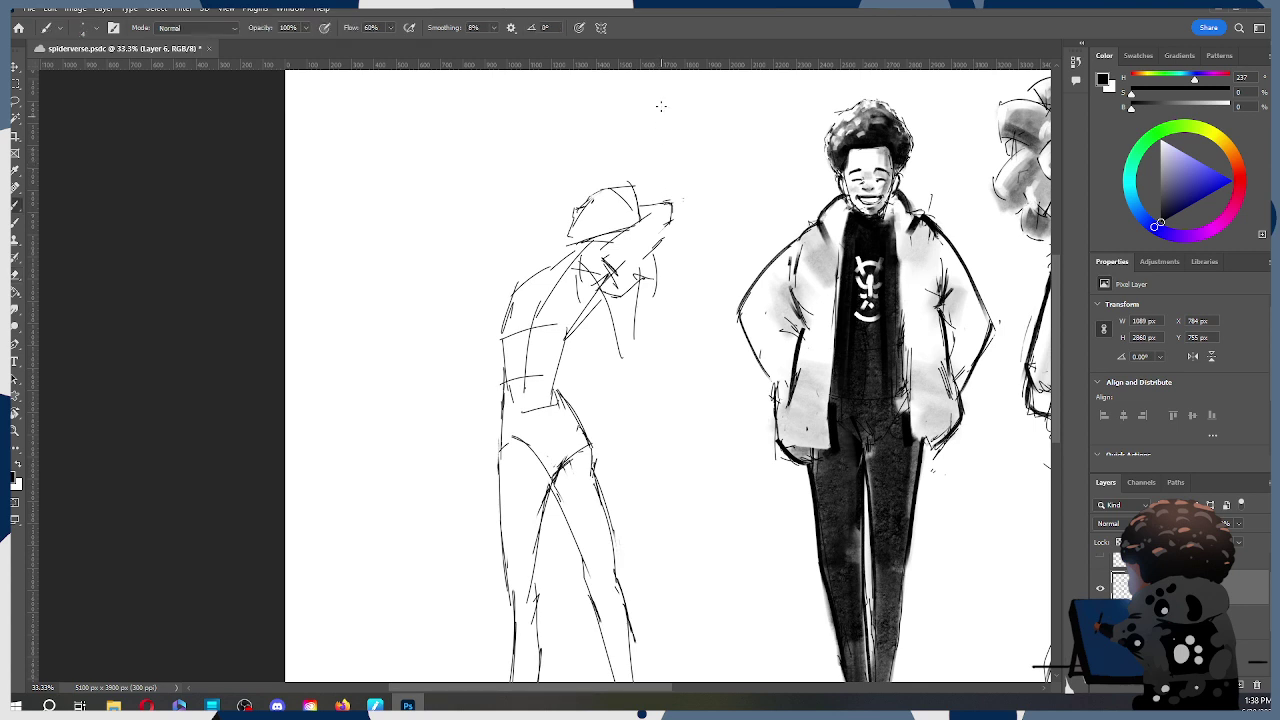
{"action": "left_click_drag", "start_coordinate": [611, 183], "coordinate": [620, 189]}
{"action": "left_click_drag", "start_coordinate": [699, 199], "coordinate": [705, 207]}
Step: Lasso the third figure's head and raised arm and transform them slightly back toward the shoulder
{"action": "key", "text": "z"}
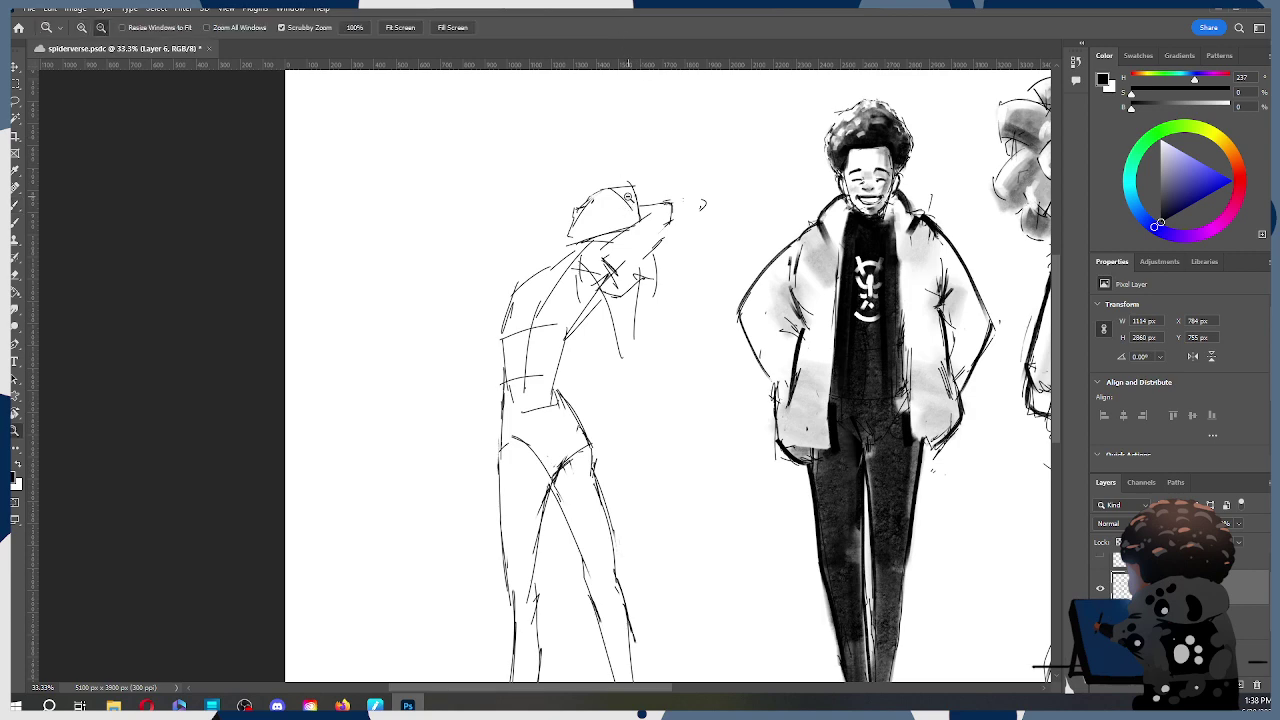
{"action": "left_click", "coordinate": [657, 178], "text": "alt"}
{"action": "left_click", "coordinate": [674, 164], "text": "alt"}
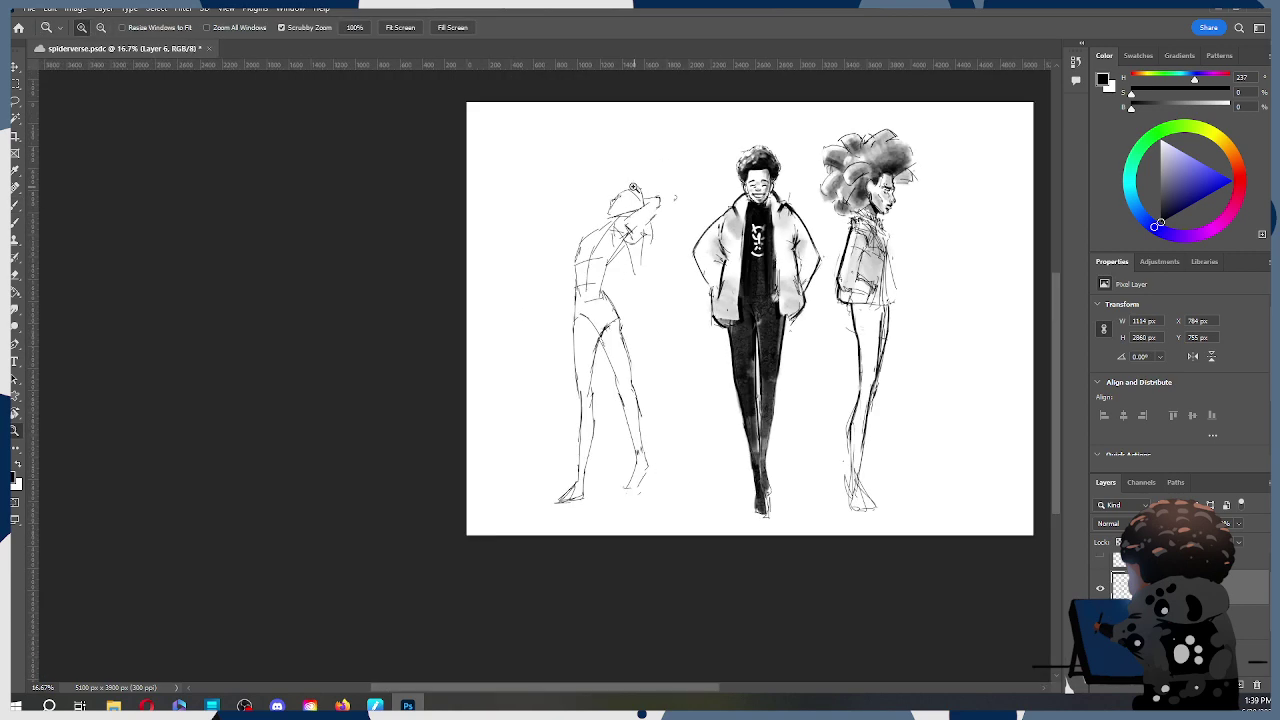
{"action": "left_click", "coordinate": [635, 188]}
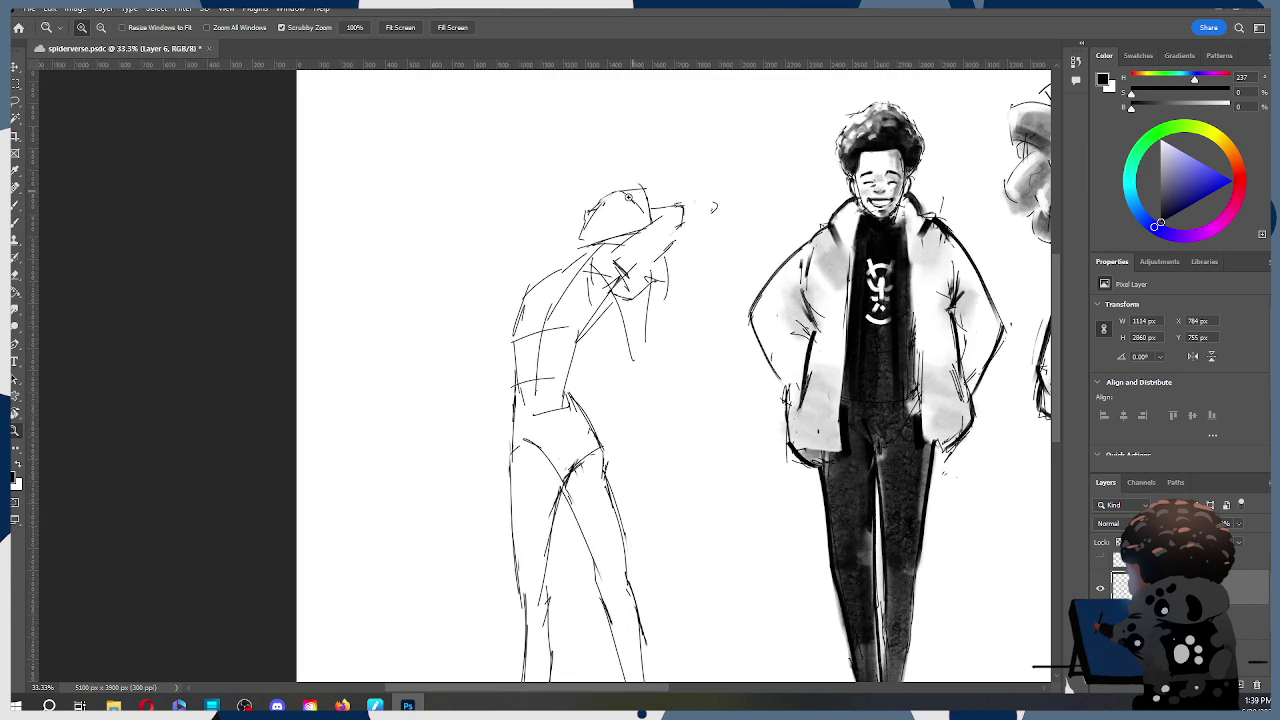
{"action": "key", "text": "l"}
{"action": "mouse_move", "coordinate": [662, 164]}
{"action": "left_mouse_down"}
{"action": "mouse_move", "coordinate": [703, 229]}
{"action": "mouse_move", "coordinate": [669, 300]}
{"action": "mouse_move", "coordinate": [637, 317]}
{"action": "mouse_move", "coordinate": [605, 272]}
{"action": "mouse_move", "coordinate": [579, 268]}
{"action": "mouse_move", "coordinate": [638, 170]}
{"action": "mouse_move", "coordinate": [637, 209]}
{"action": "left_mouse_up"}
{"action": "key", "text": "ctrl+t"}
{"action": "left_click", "coordinate": [660, 27]}
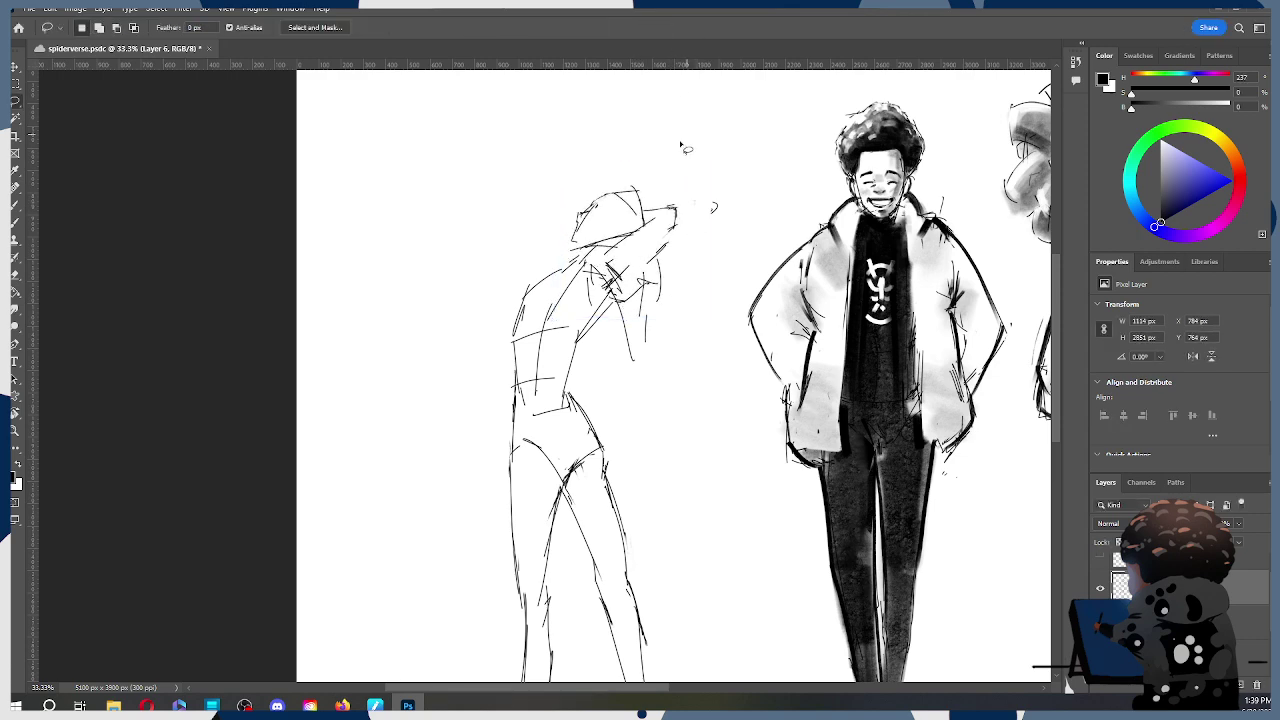
Step: Examine the third figure's proportions beside the two finished characters at different magnifications
{"action": "key", "text": "z"}
{"action": "left_click", "coordinate": [639, 217]}
{"action": "left_click", "coordinate": [653, 232], "text": "alt"}
{"action": "left_click", "coordinate": [655, 192], "text": "alt"}
{"action": "left_click", "coordinate": [655, 192], "text": "alt"}
{"action": "left_click", "coordinate": [655, 192], "text": "alt"}
{"action": "key", "text": "ctrl+z"}
{"action": "key", "text": "ctrl+z"}
{"action": "key", "text": "ctrl+z"}
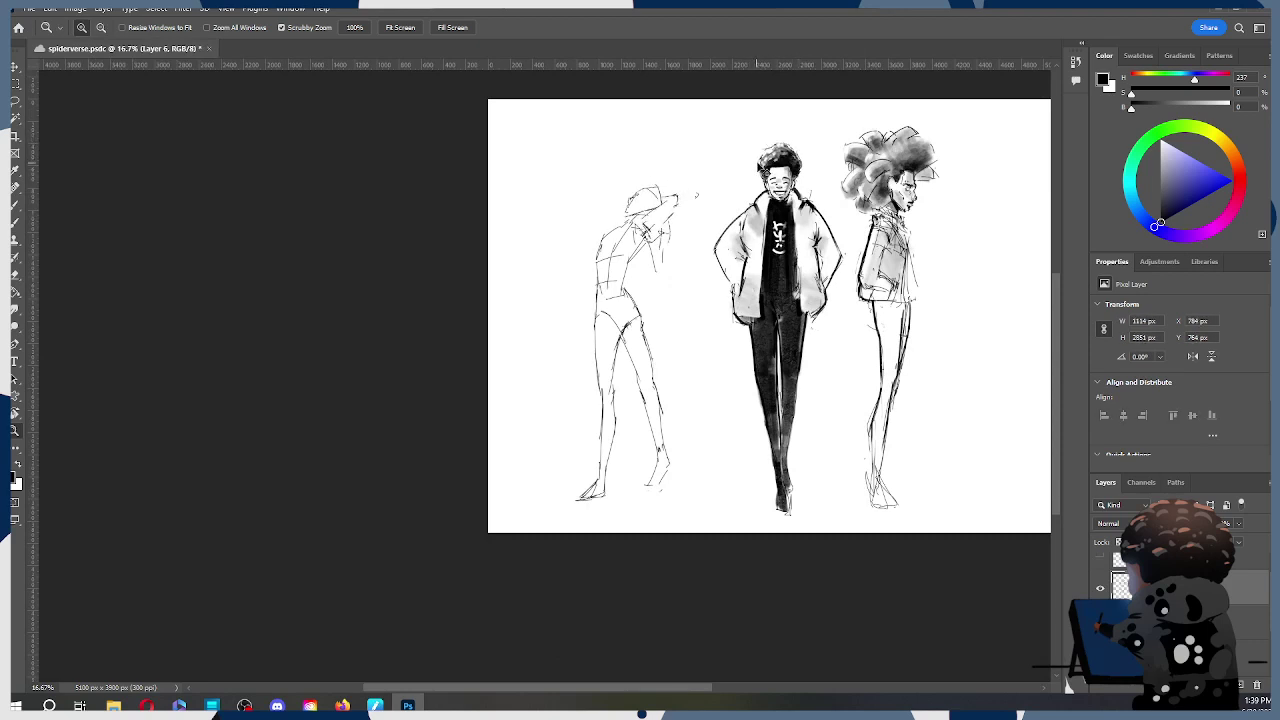
{"action": "left_click", "coordinate": [650, 236]}
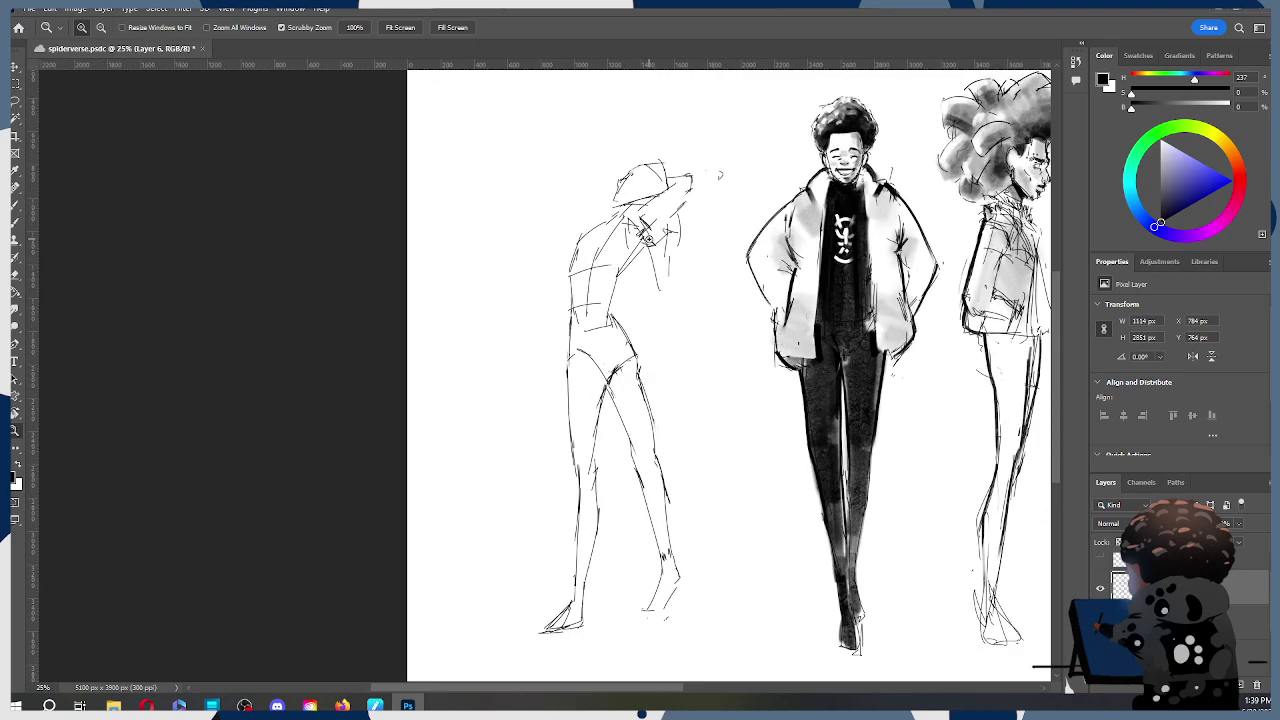
{"action": "key", "text": "b"}
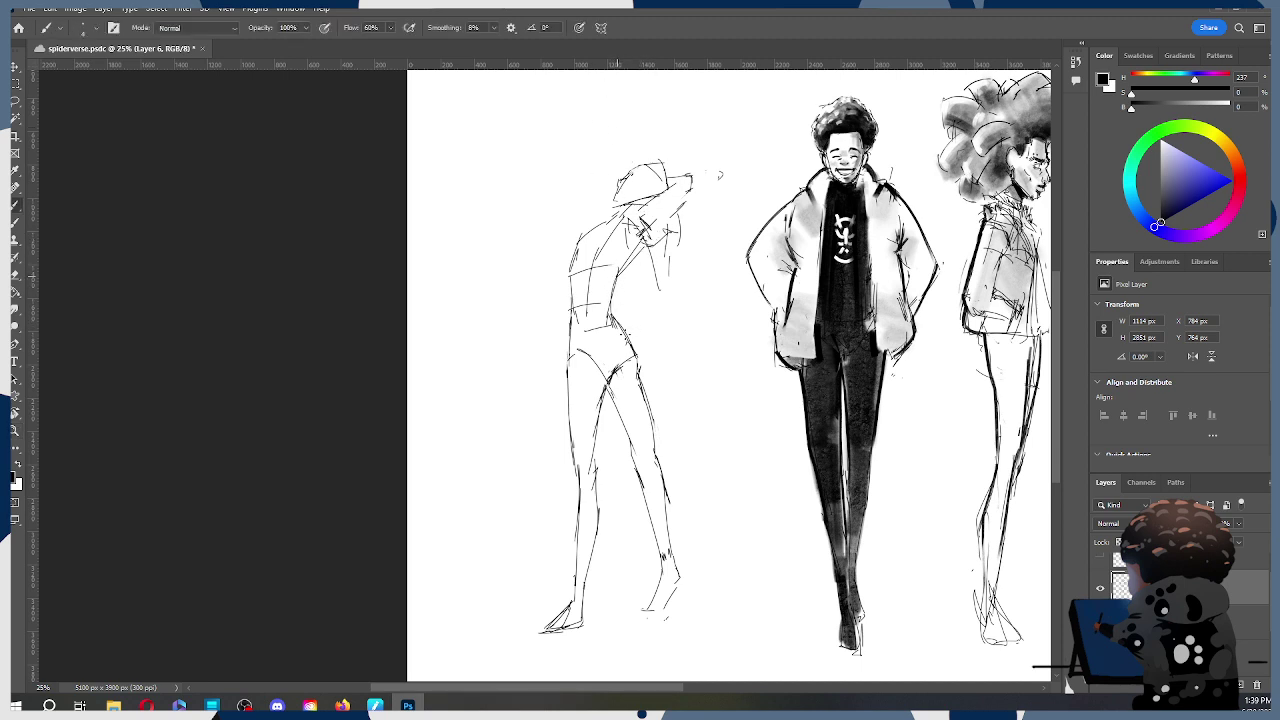
Step: Lasso the third figure's upper body, rotate it about 2.13° and lower it slightly toward the hips, clearing the selection
{"action": "key", "text": "l"}
{"action": "mouse_move", "coordinate": [712, 152]}
{"action": "left_mouse_down"}
{"action": "mouse_move", "coordinate": [642, 300]}
{"action": "mouse_move", "coordinate": [600, 190]}
{"action": "mouse_move", "coordinate": [740, 100]}
{"action": "left_mouse_up"}
{"action": "key", "text": "ctrl+t"}
{"action": "left_click_drag", "start_coordinate": [675, 186], "coordinate": [672, 198]}
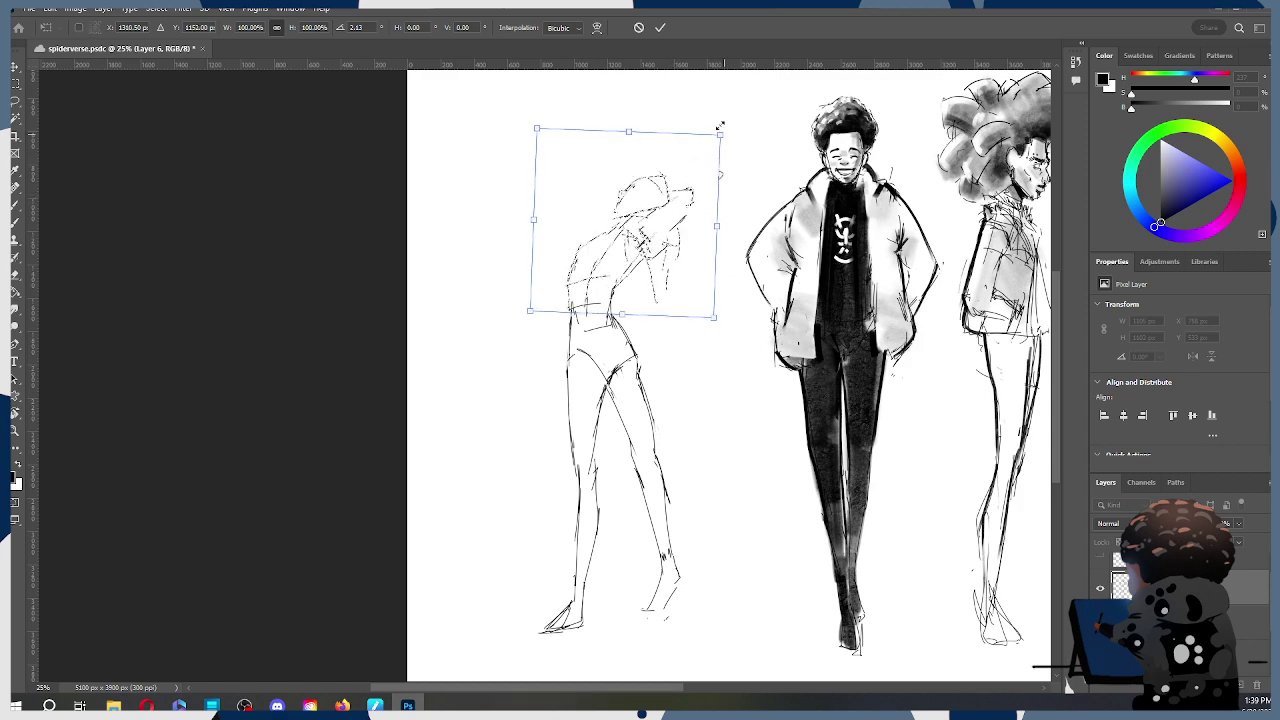
{"action": "left_click", "coordinate": [660, 27]}
{"action": "key", "text": "ctrl+d"}
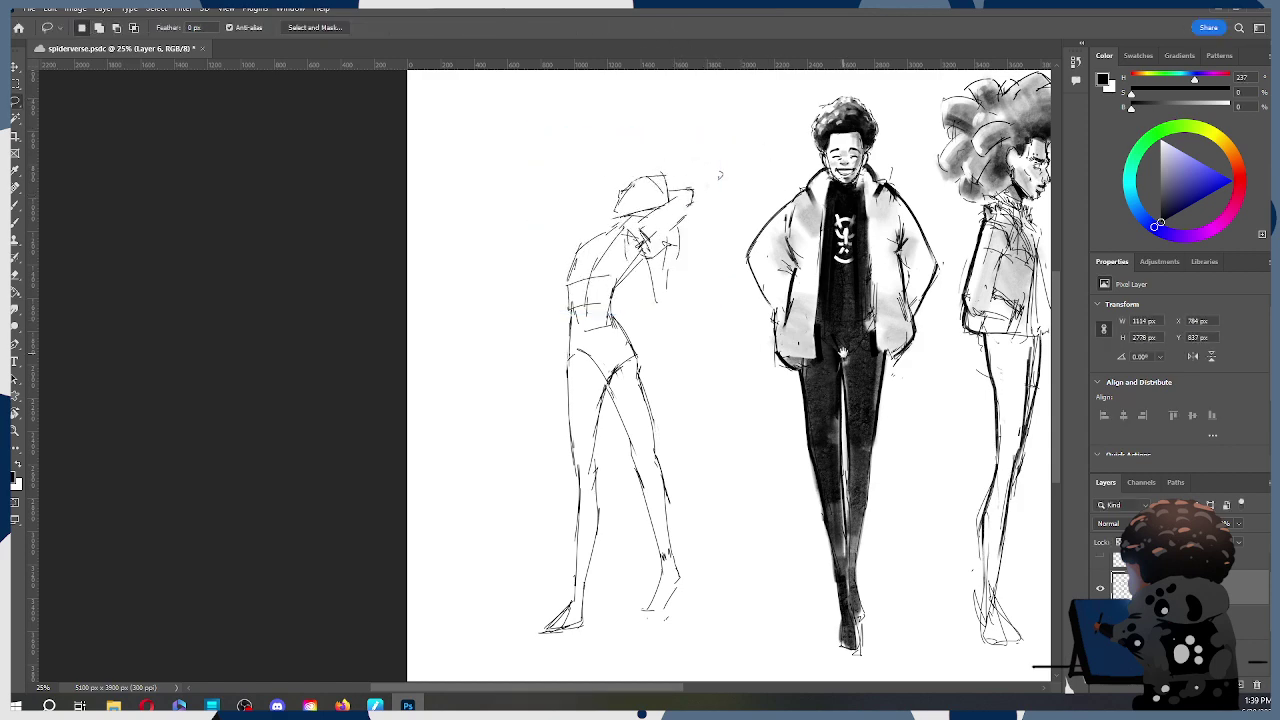
Step: Erase some of the overlapping sketch lines where the third figure's raised arm meets the chest
{"action": "key", "text": "z"}
{"action": "left_click", "coordinate": [742, 316], "text": "alt"}
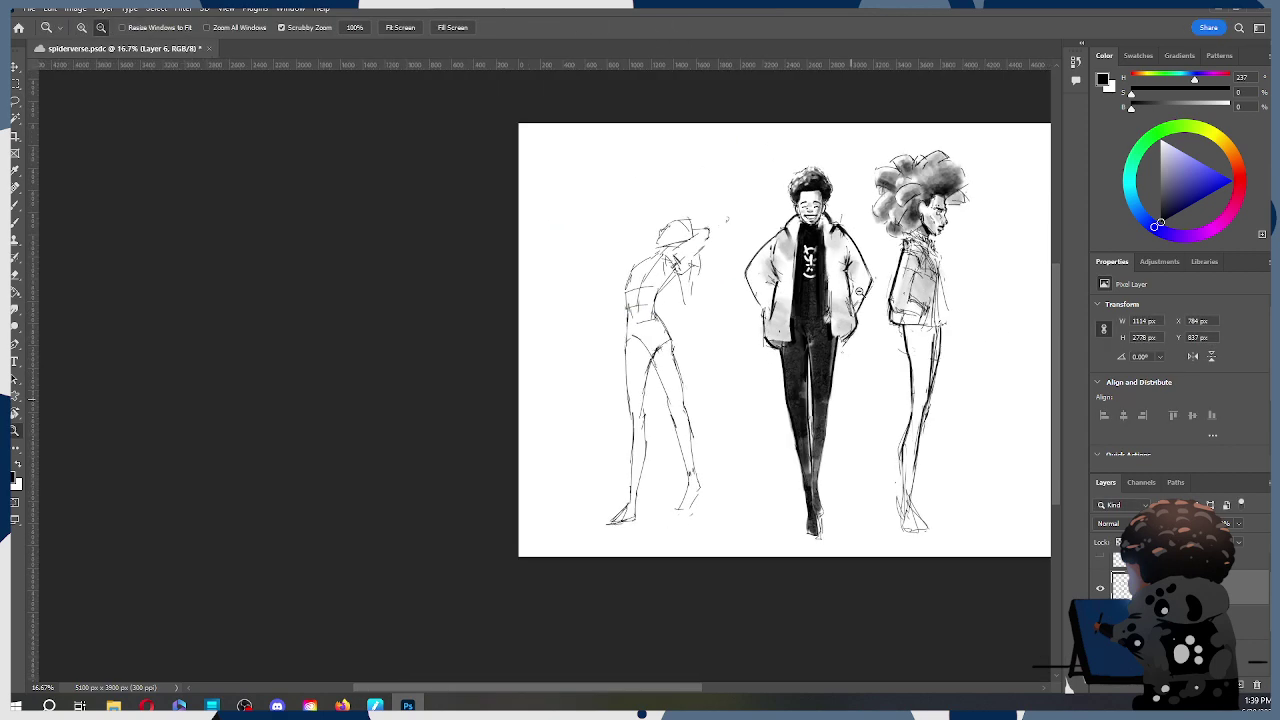
{"action": "left_click", "coordinate": [710, 288]}
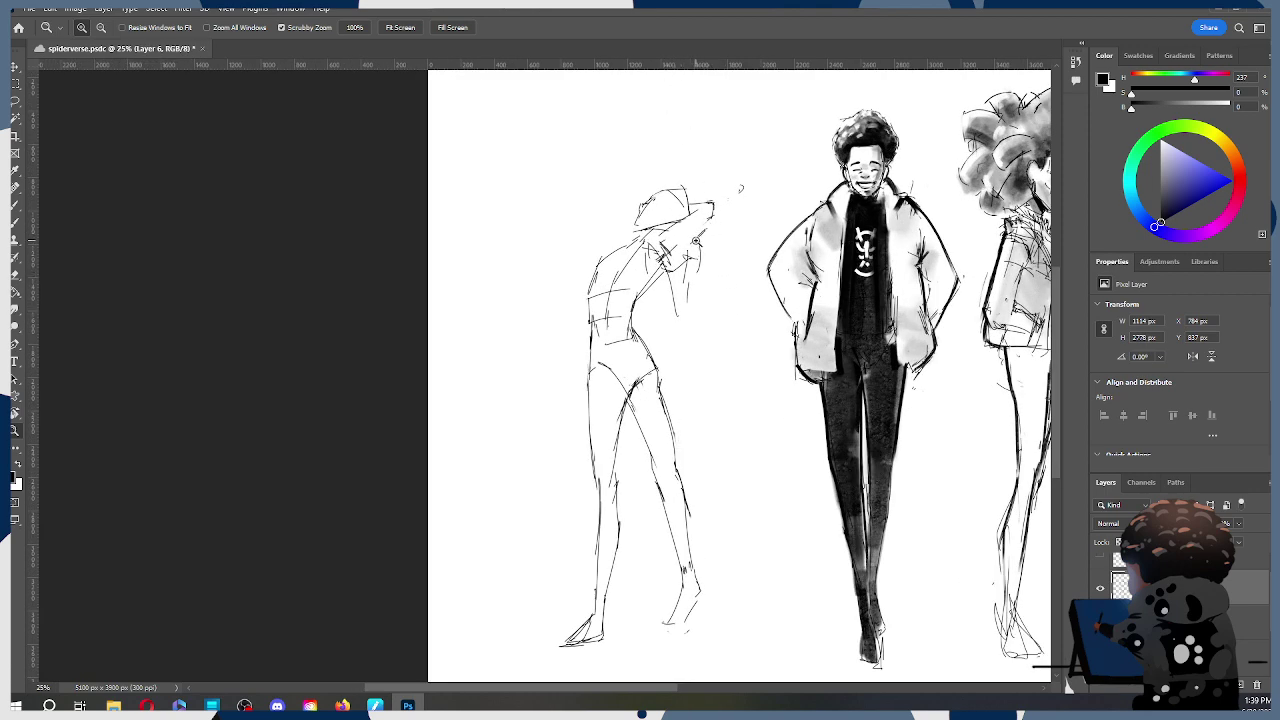
{"action": "left_click", "coordinate": [697, 241]}
{"action": "key", "text": "b"}
{"action": "left_click_drag", "start_coordinate": [637, 243], "coordinate": [628, 276]}
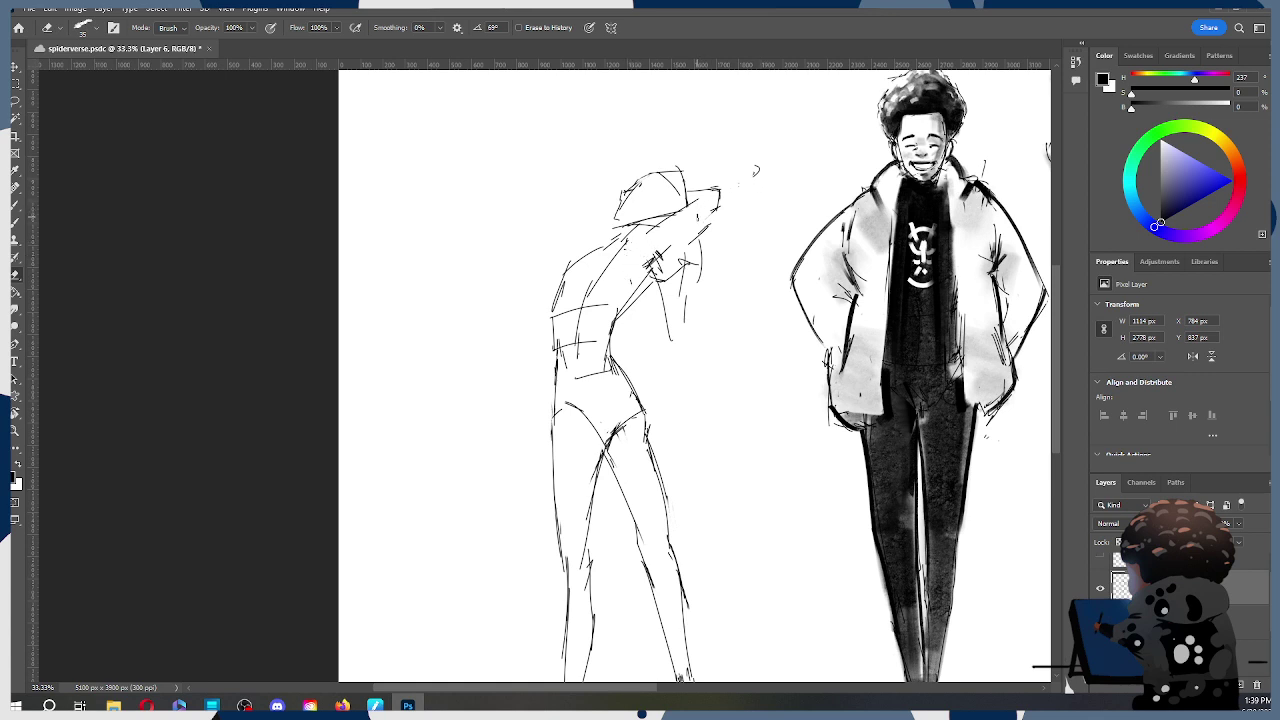
Step: Redraw the raised arm's underside from armpit to elbow, retrying strokes, and erase the crossing lines around the armpit
{"action": "key", "text": "b"}
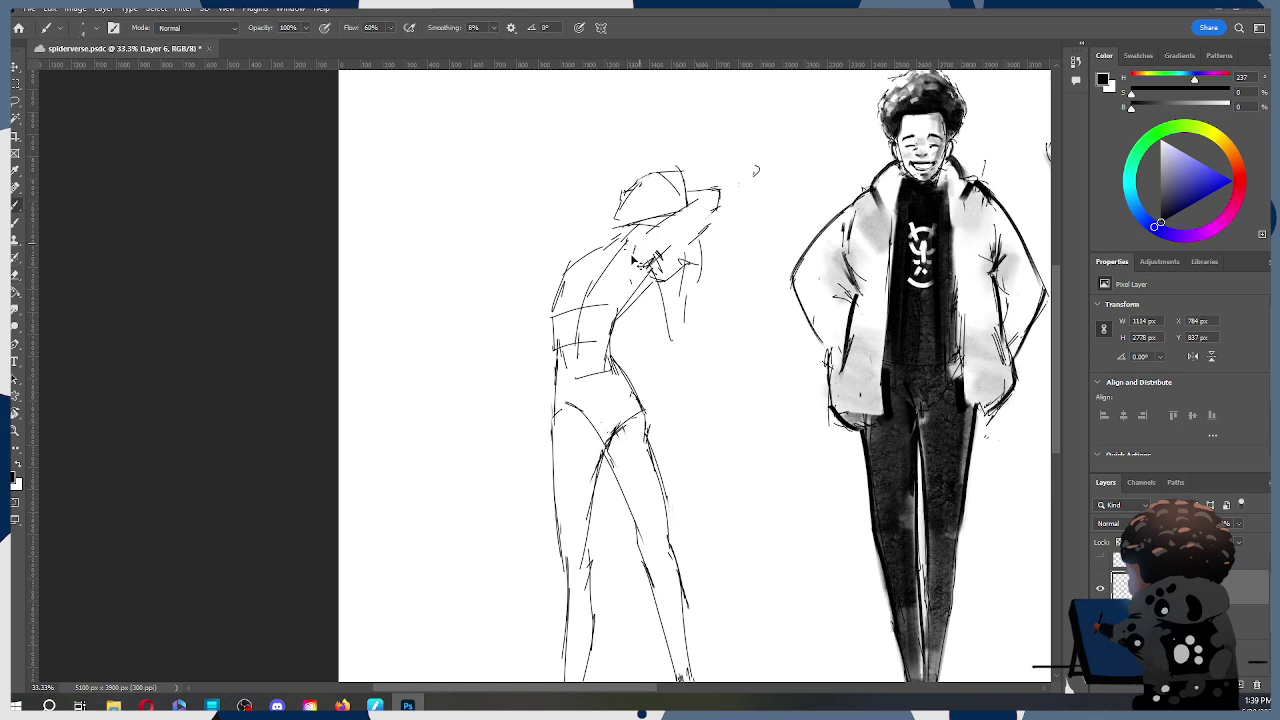
{"action": "mouse_move", "coordinate": [618, 256]}
{"action": "left_mouse_down"}
{"action": "mouse_move", "coordinate": [641, 236]}
{"action": "mouse_move", "coordinate": [624, 266]}
{"action": "mouse_move", "coordinate": [648, 267]}
{"action": "mouse_move", "coordinate": [674, 240]}
{"action": "left_mouse_up"}
{"action": "key", "text": "ctrl+z"}
{"action": "left_click_drag", "start_coordinate": [628, 300], "coordinate": [721, 207]}
{"action": "key", "text": "ctrl+z"}
{"action": "left_click_drag", "start_coordinate": [658, 264], "coordinate": [706, 218]}
{"action": "key", "text": "e"}
{"action": "mouse_move", "coordinate": [648, 254]}
{"action": "left_mouse_down"}
{"action": "mouse_move", "coordinate": [656, 266]}
{"action": "mouse_move", "coordinate": [622, 314]}
{"action": "left_mouse_up"}
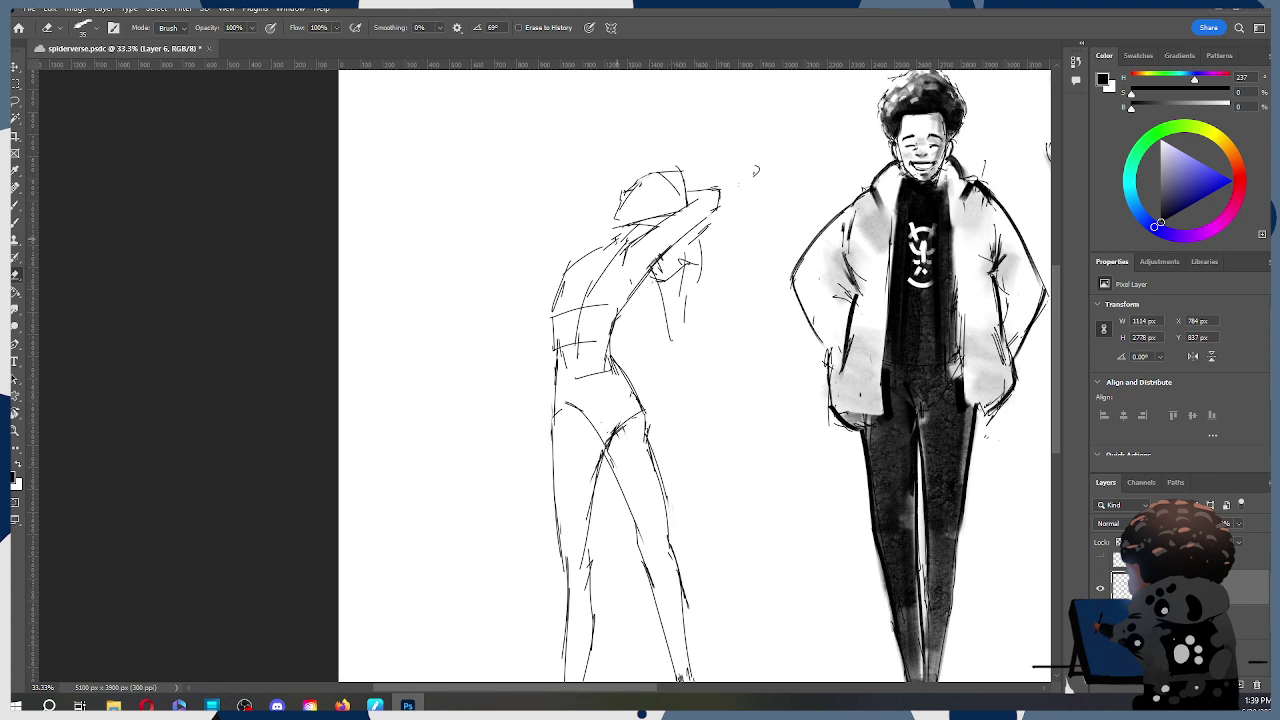
{"action": "left_click", "coordinate": [618, 171]}
Step: Sketch a fuller crown contour and an inner guideline on the third figure's head
{"action": "key", "text": "alt+Tab"}
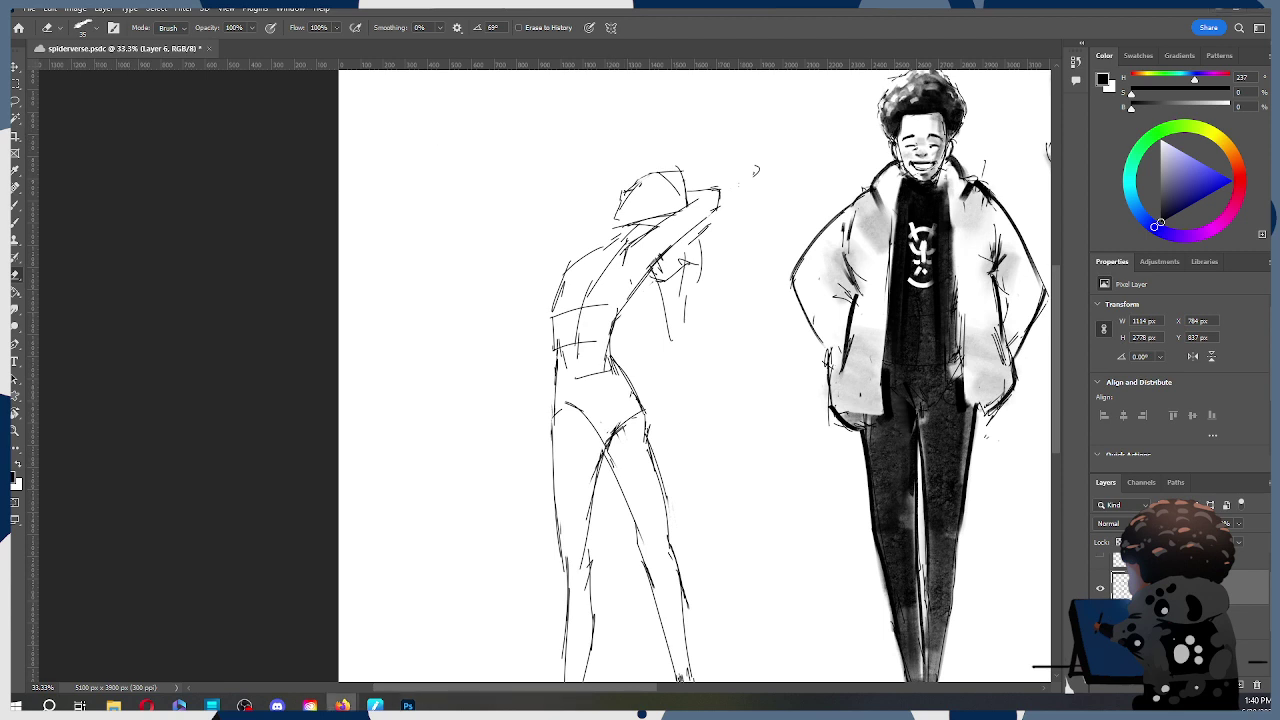
{"action": "left_click", "coordinate": [511, 365]}
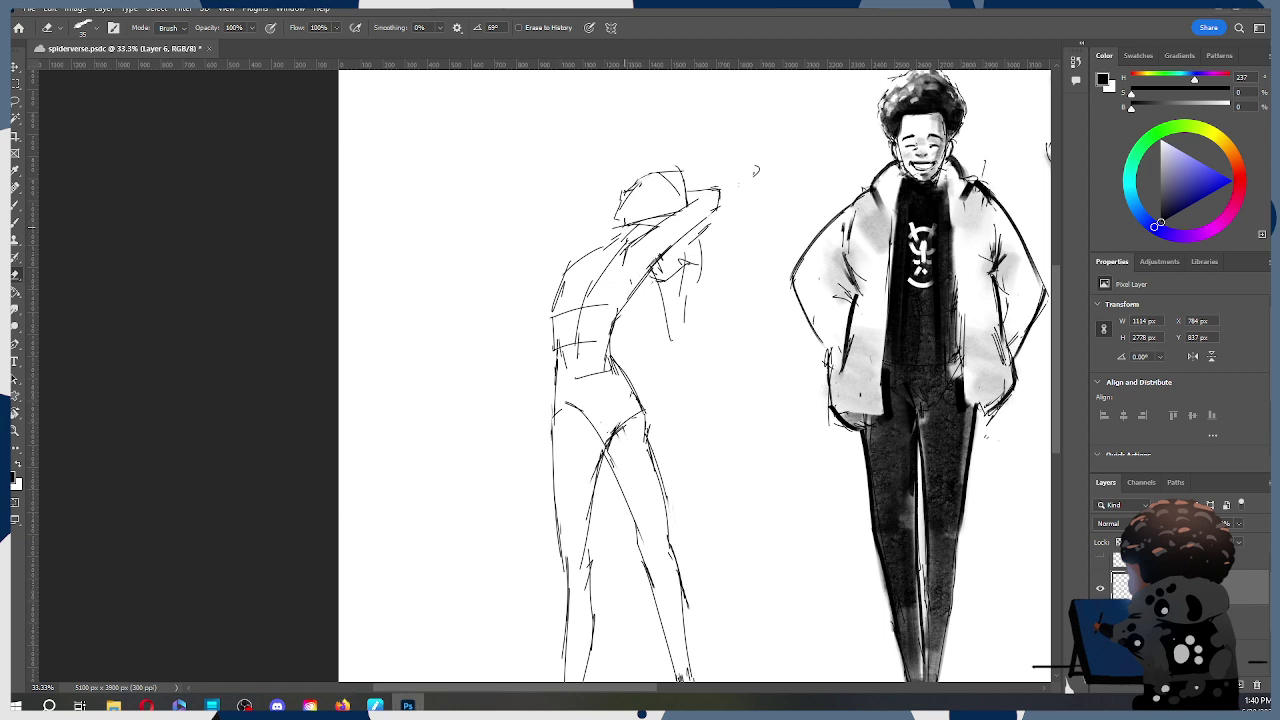
{"action": "key", "text": "b"}
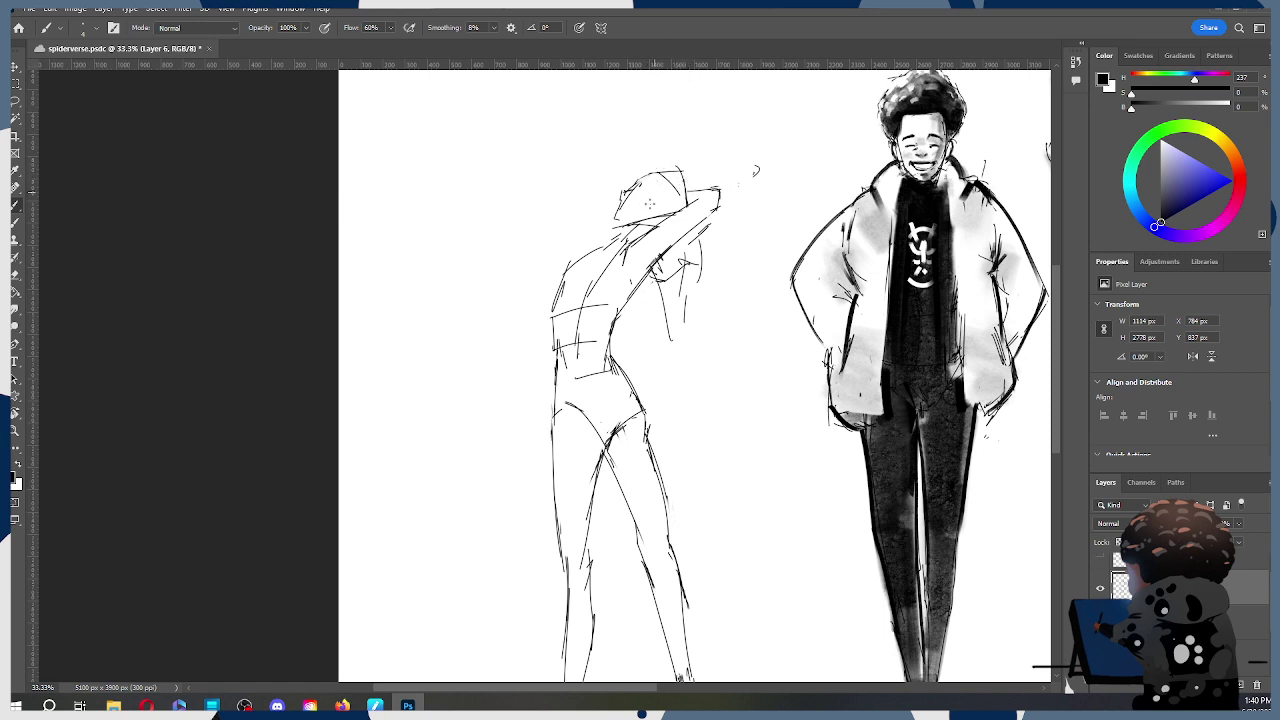
{"action": "left_click_drag", "start_coordinate": [660, 189], "coordinate": [648, 223]}
{"action": "left_click_drag", "start_coordinate": [666, 180], "coordinate": [656, 187]}
{"action": "left_click_drag", "start_coordinate": [650, 168], "coordinate": [680, 168]}
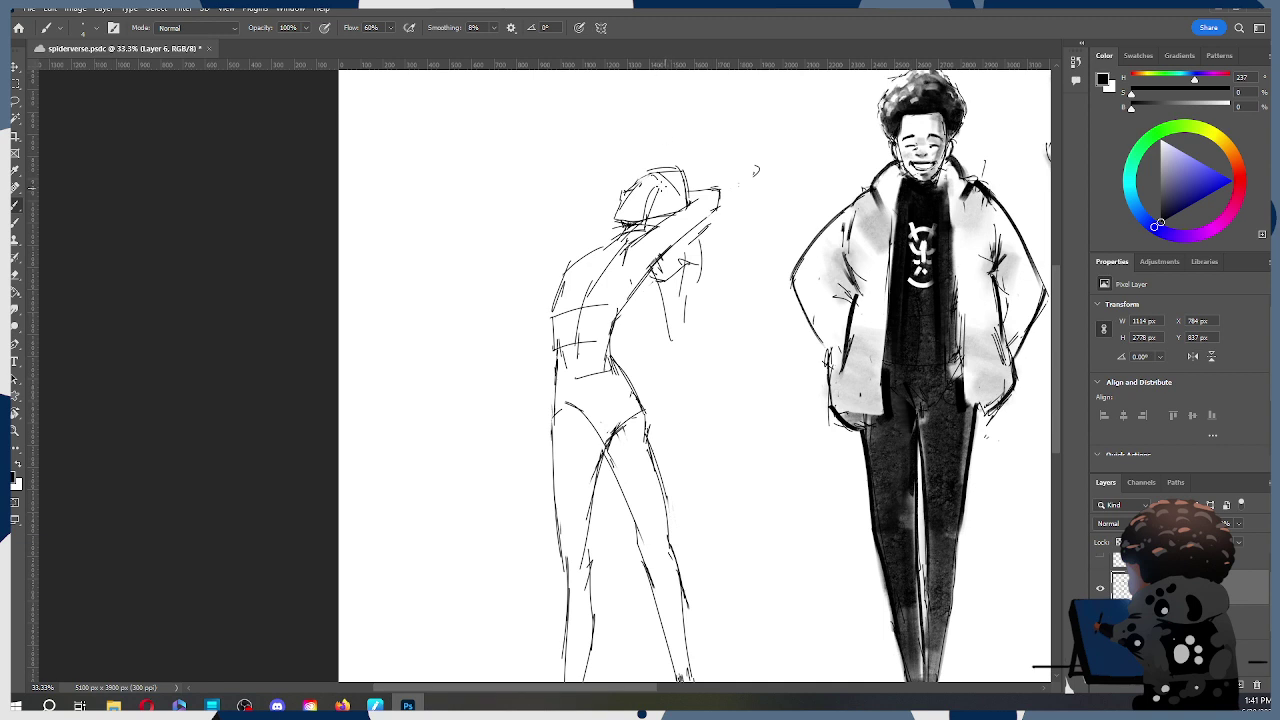
Step: Draw the ear on the side of the third figure's head, cleaning its lines with the eraser
{"action": "mouse_move", "coordinate": [654, 202]}
{"action": "left_mouse_down"}
{"action": "mouse_move", "coordinate": [666, 198]}
{"action": "mouse_move", "coordinate": [652, 216]}
{"action": "left_mouse_up"}
{"action": "key", "text": "e"}
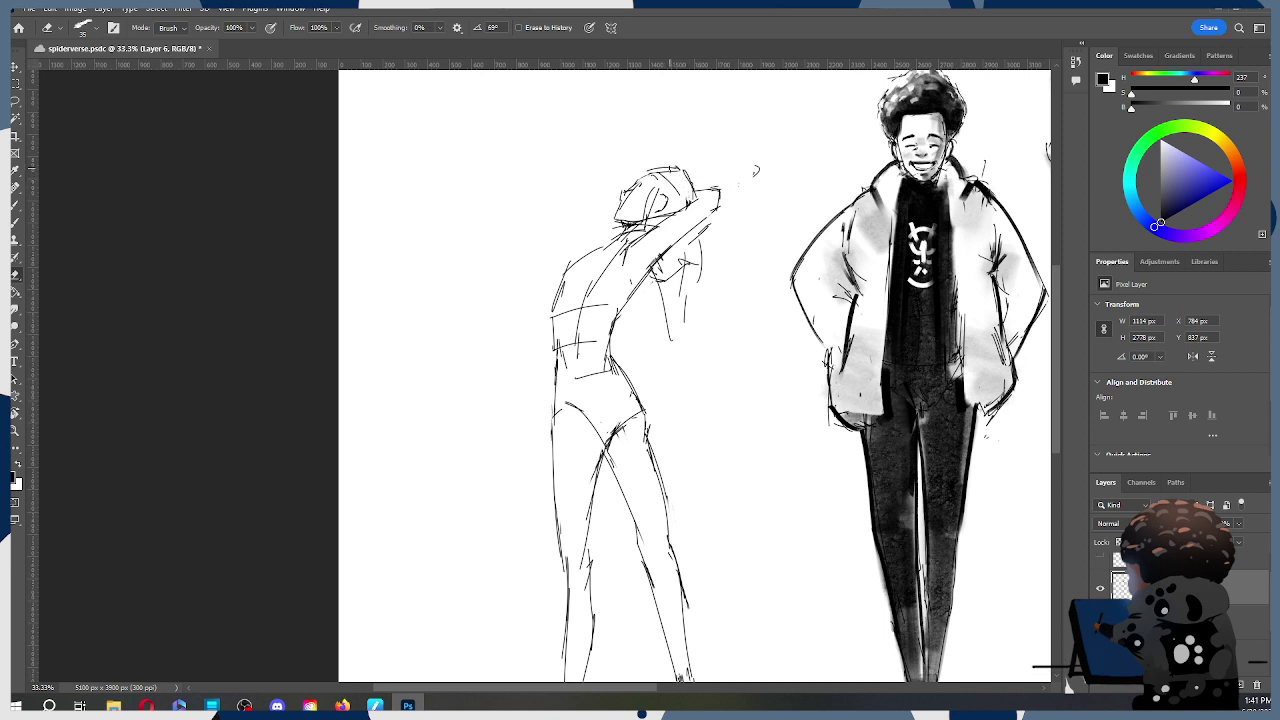
{"action": "key", "text": "b"}
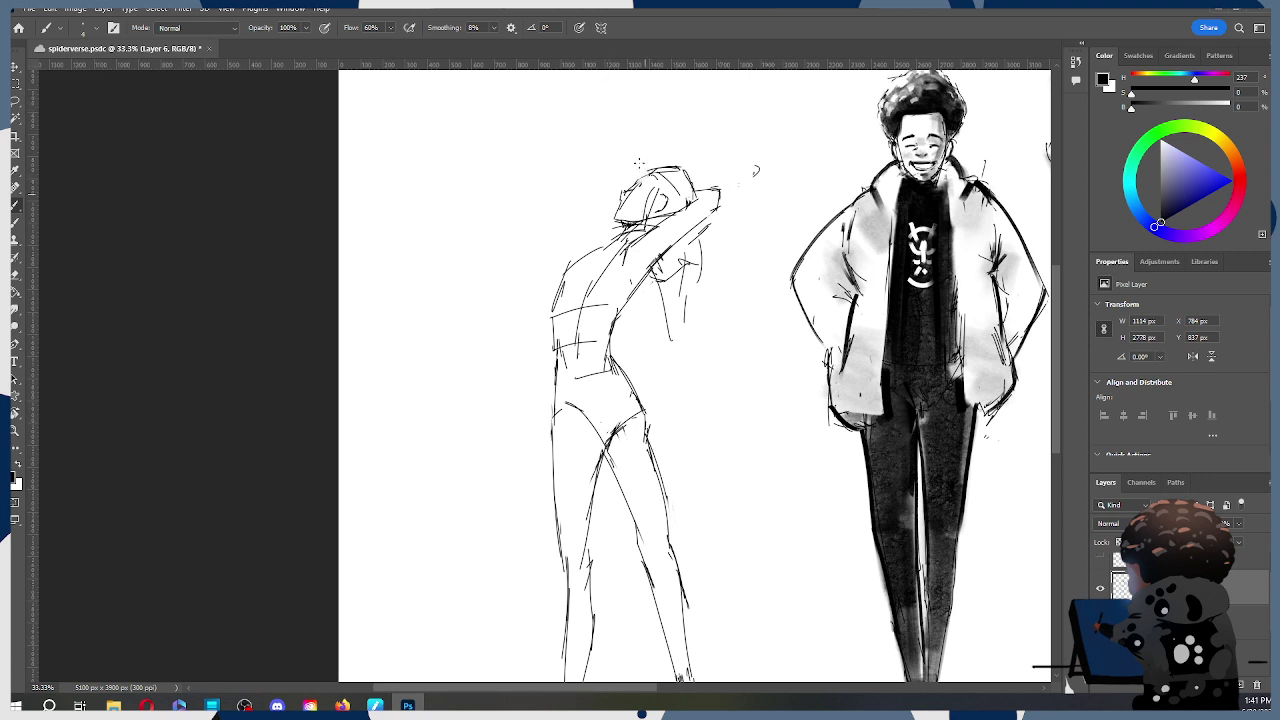
{"action": "left_click_drag", "start_coordinate": [660, 196], "coordinate": [657, 218]}
{"action": "key", "text": "e"}
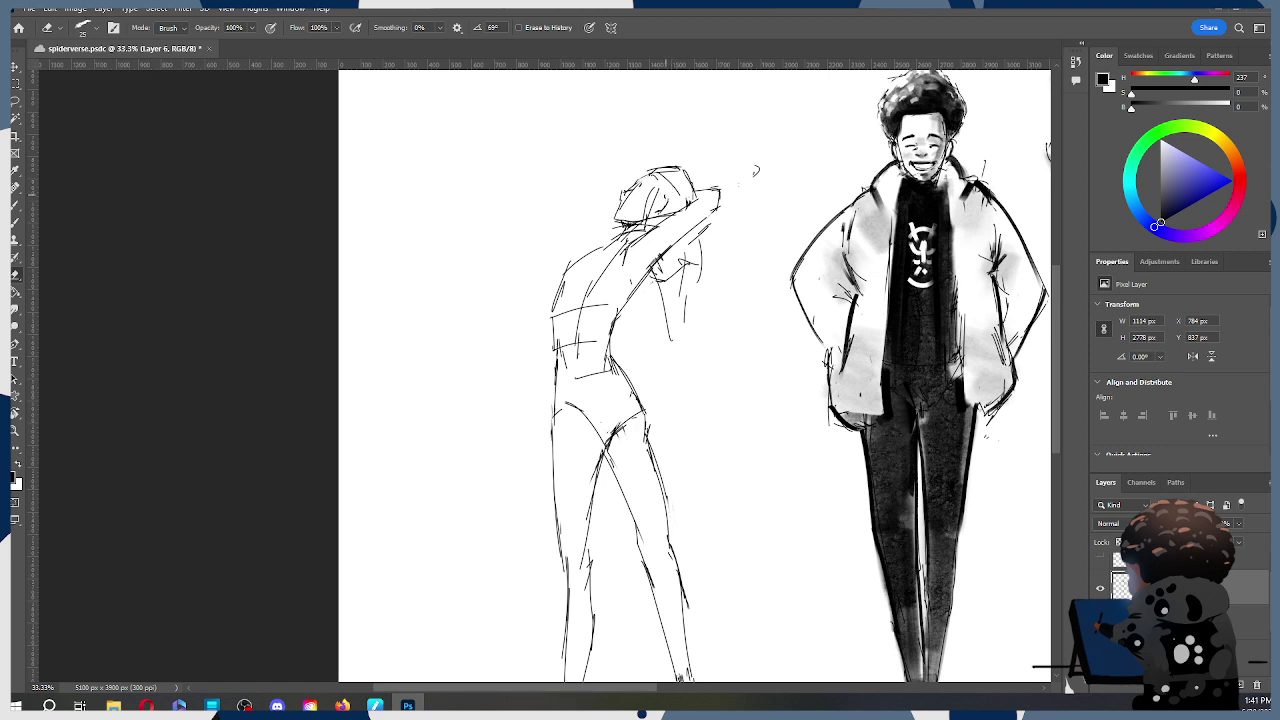
Step: Add shoulder and chest lines to the third figure and strengthen the contour of the raised arm
{"action": "key", "text": "b"}
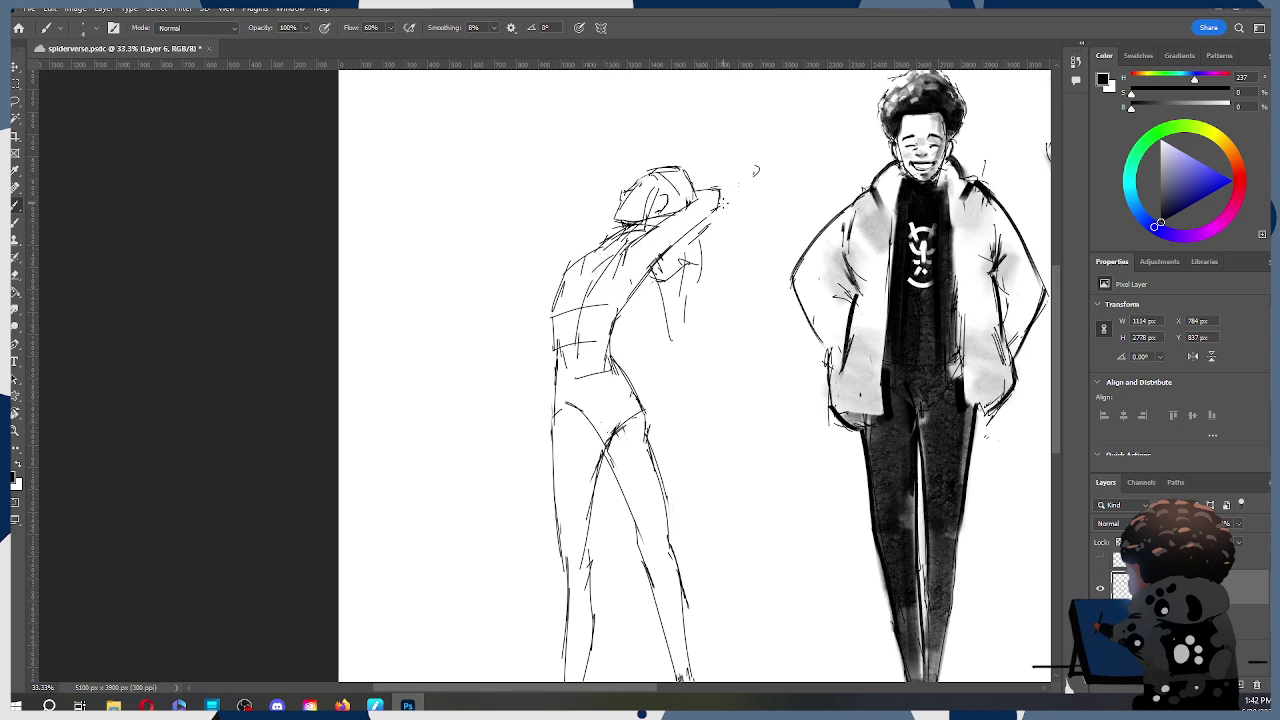
{"action": "left_click_drag", "start_coordinate": [586, 254], "coordinate": [590, 278]}
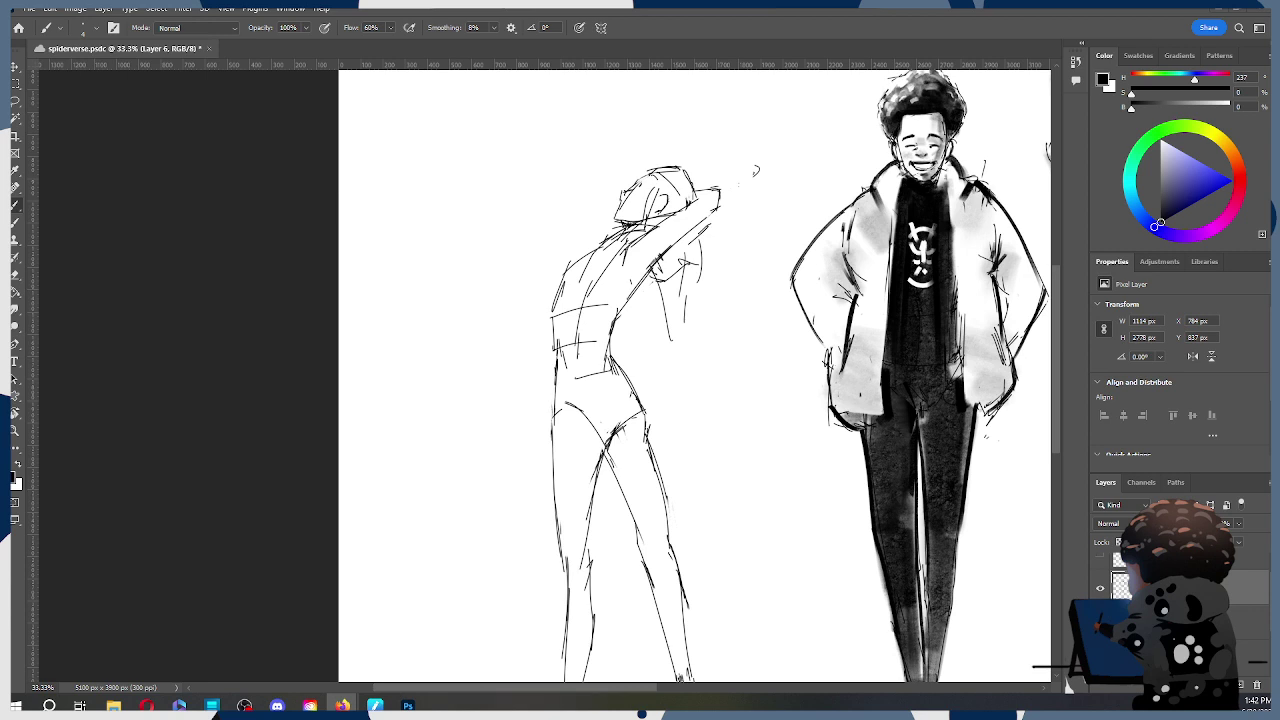
{"action": "left_click", "coordinate": [603, 285]}
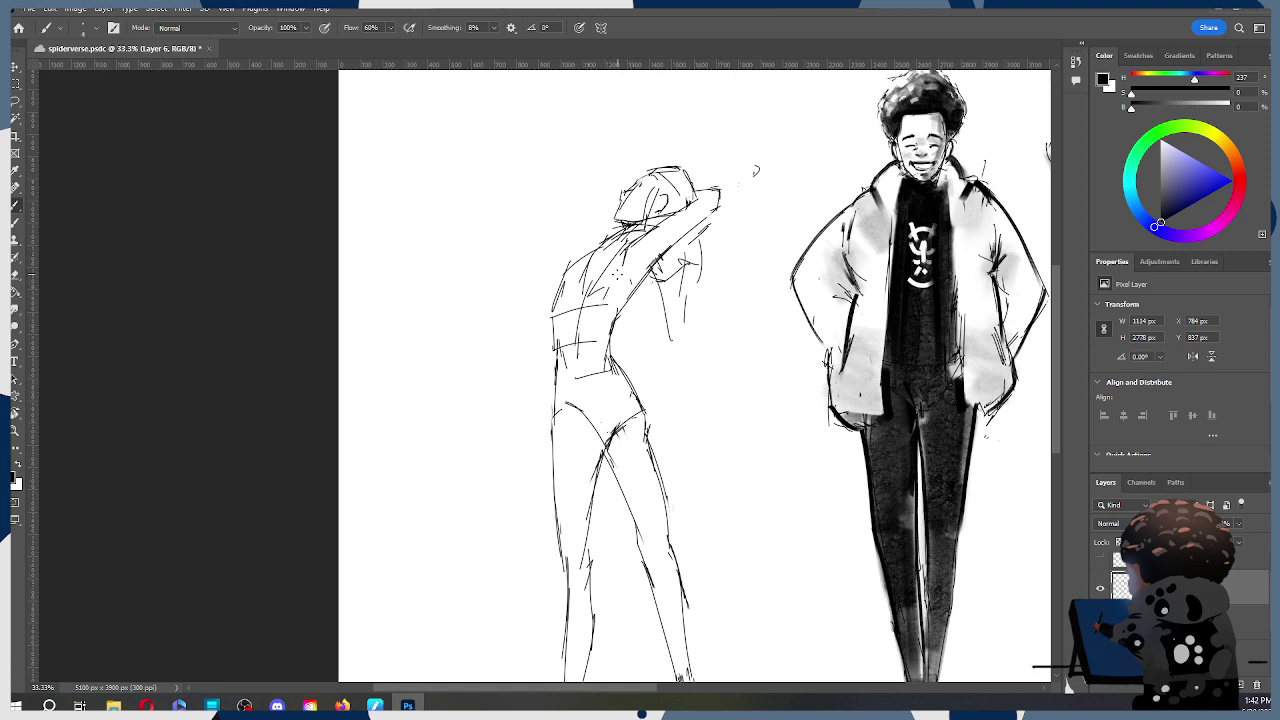
{"action": "mouse_move", "coordinate": [612, 278]}
{"action": "left_mouse_down"}
{"action": "mouse_move", "coordinate": [622, 258]}
{"action": "mouse_move", "coordinate": [634, 288]}
{"action": "mouse_move", "coordinate": [644, 280]}
{"action": "left_mouse_up"}
{"action": "left_click_drag", "start_coordinate": [700, 196], "coordinate": [729, 187]}
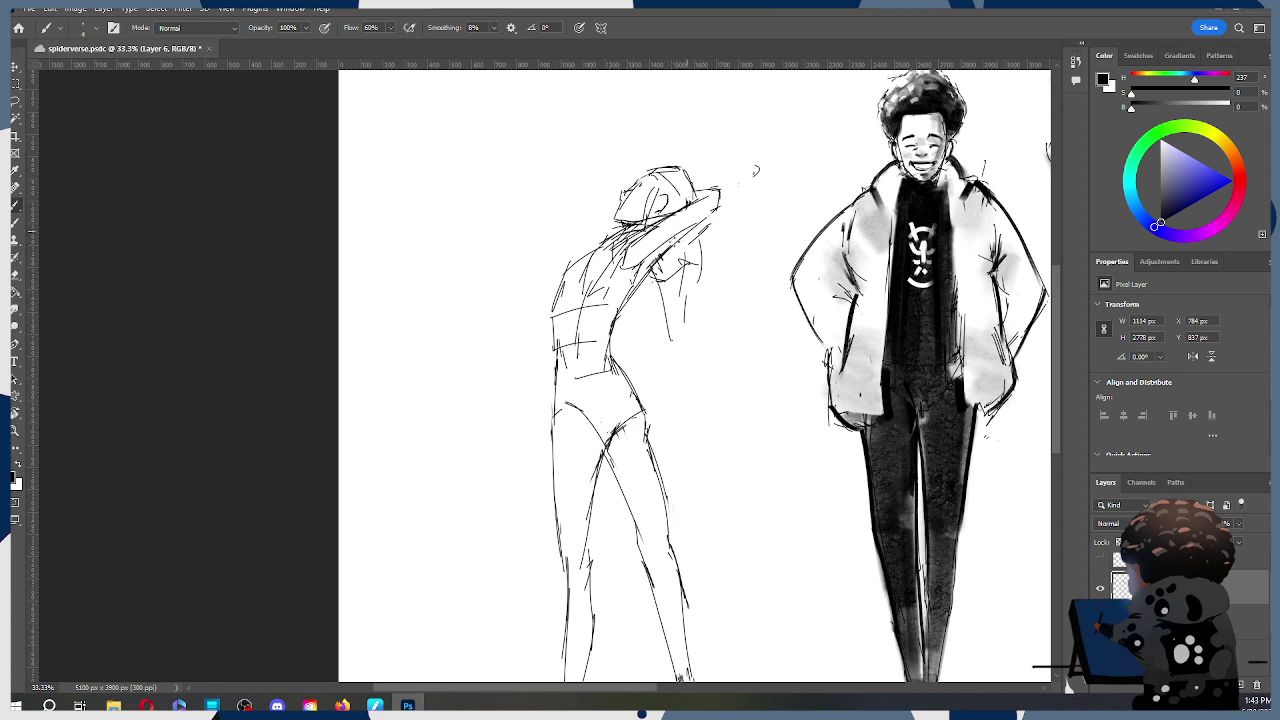
Step: Erase the old hanging forearm and hand lines beneath the raised arm, adjusting the eraser size between passes
{"action": "key", "text": "e"}
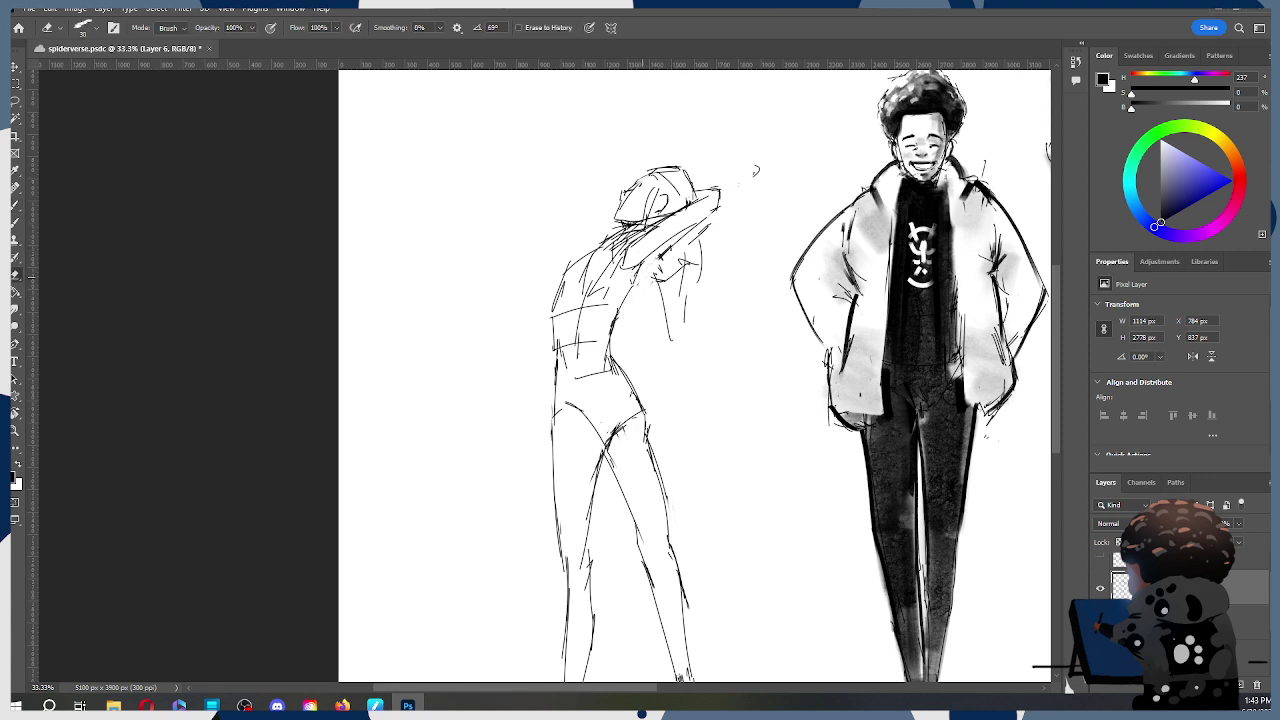
{"action": "left_click_drag", "start_coordinate": [663, 306], "coordinate": [671, 340]}
{"action": "key", "text": "]"}
{"action": "key", "text": "]"}
{"action": "key", "text": "]"}
{"action": "key", "text": "]"}
{"action": "mouse_move", "coordinate": [657, 281]}
{"action": "left_mouse_down"}
{"action": "mouse_move", "coordinate": [704, 230]}
{"action": "mouse_move", "coordinate": [700, 278]}
{"action": "left_mouse_up"}
{"action": "key", "text": "ctrl+z"}
{"action": "key", "text": "ctrl+z"}
{"action": "key", "text": "ctrl+shift+z"}
{"action": "key", "text": "ctrl+shift+z"}
{"action": "key", "text": "["}
{"action": "key", "text": "["}
{"action": "mouse_move", "coordinate": [621, 255]}
{"action": "left_mouse_down"}
{"action": "mouse_move", "coordinate": [717, 200]}
{"action": "mouse_move", "coordinate": [692, 250]}
{"action": "left_mouse_up"}
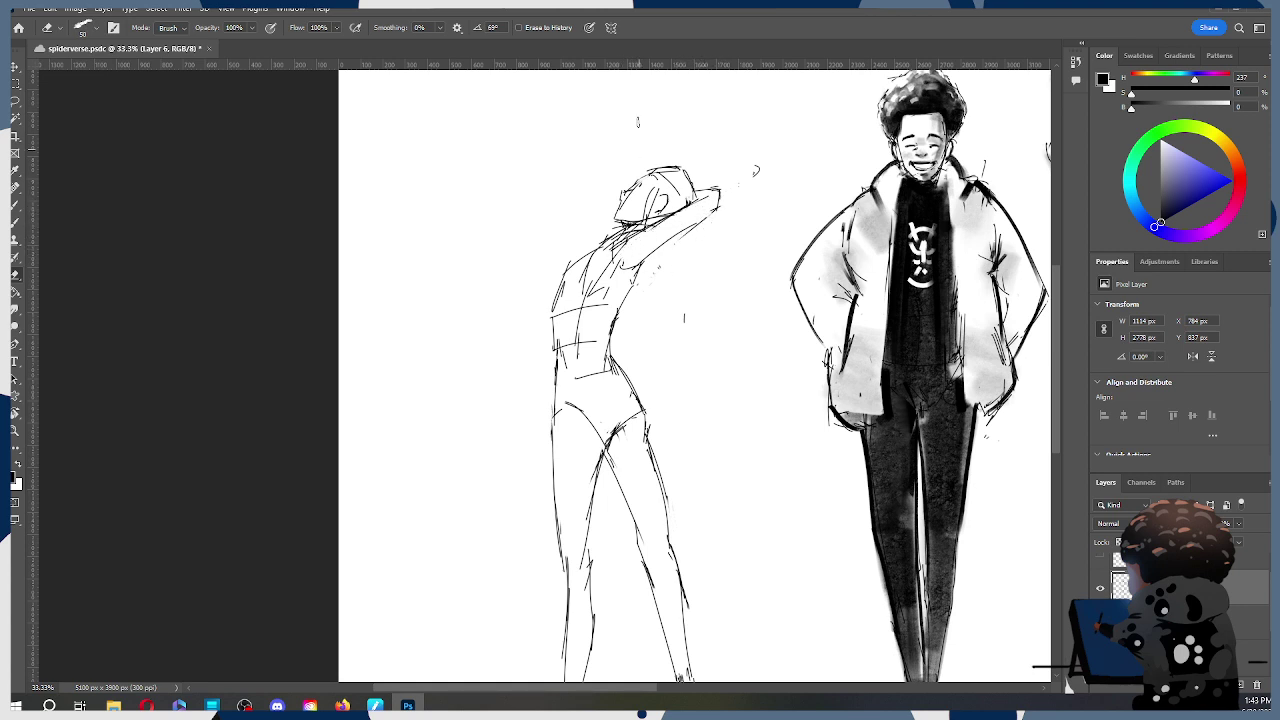
Step: Sketch crossing fold lines at the third figure's waist, retrying strokes, and erase the horizontal chest guideline
{"action": "key", "text": "b"}
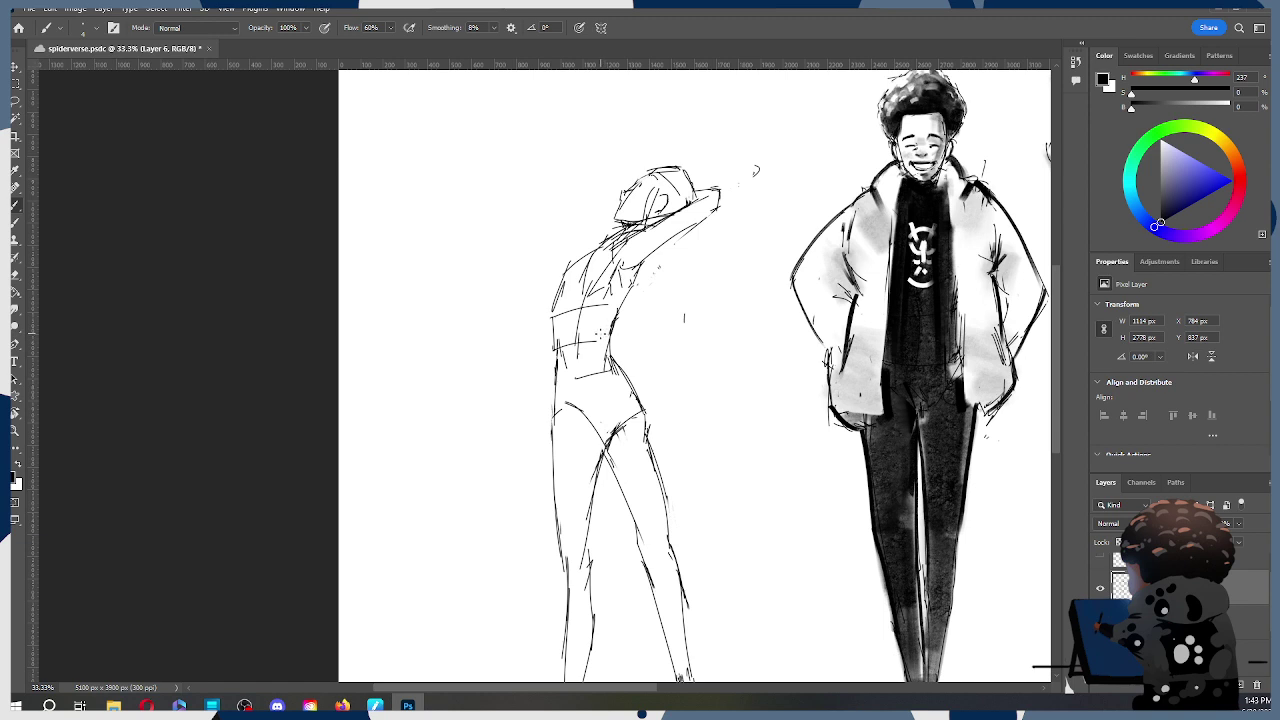
{"action": "mouse_move", "coordinate": [561, 363]}
{"action": "left_mouse_down"}
{"action": "mouse_move", "coordinate": [582, 338]}
{"action": "mouse_move", "coordinate": [558, 369]}
{"action": "left_mouse_up"}
{"action": "left_click_drag", "start_coordinate": [604, 316], "coordinate": [616, 304]}
{"action": "key", "text": "ctrl+z"}
{"action": "key", "text": "ctrl+z"}
{"action": "left_click_drag", "start_coordinate": [559, 366], "coordinate": [574, 342]}
{"action": "mouse_move", "coordinate": [578, 346]}
{"action": "left_mouse_down"}
{"action": "mouse_move", "coordinate": [559, 364]}
{"action": "mouse_move", "coordinate": [598, 362]}
{"action": "left_mouse_up"}
{"action": "key", "text": "e"}
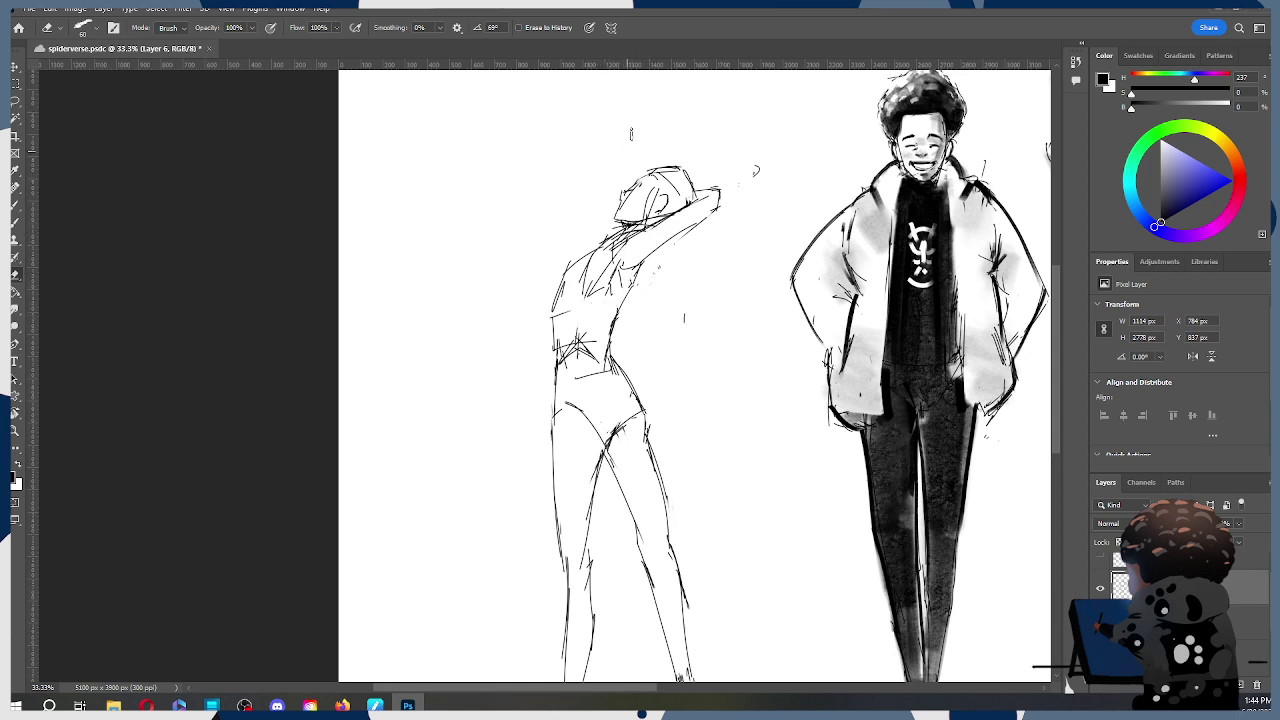
Step: Sketch new converging lines for the form hanging beneath the raised arm and save the document
{"action": "key", "text": "b"}
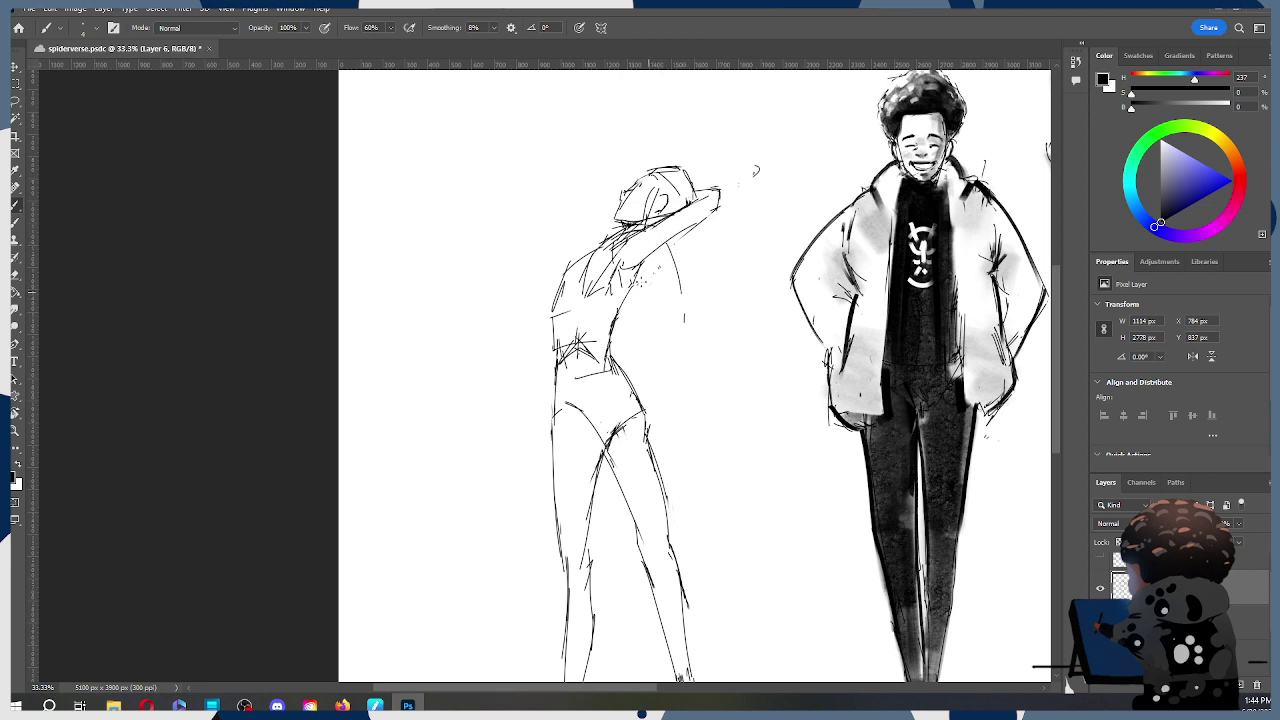
{"action": "left_click_drag", "start_coordinate": [656, 251], "coordinate": [679, 314]}
{"action": "left_click_drag", "start_coordinate": [622, 280], "coordinate": [674, 322]}
{"action": "left_click_drag", "start_coordinate": [654, 244], "coordinate": [676, 292]}
{"action": "mouse_move", "coordinate": [626, 283]}
{"action": "left_mouse_down"}
{"action": "mouse_move", "coordinate": [651, 305]}
{"action": "mouse_move", "coordinate": [846, 220]}
{"action": "mouse_move", "coordinate": [816, 279]}
{"action": "mouse_move", "coordinate": [820, 256]}
{"action": "mouse_move", "coordinate": [790, 218]}
{"action": "mouse_move", "coordinate": [790, 248]}
{"action": "left_mouse_up"}
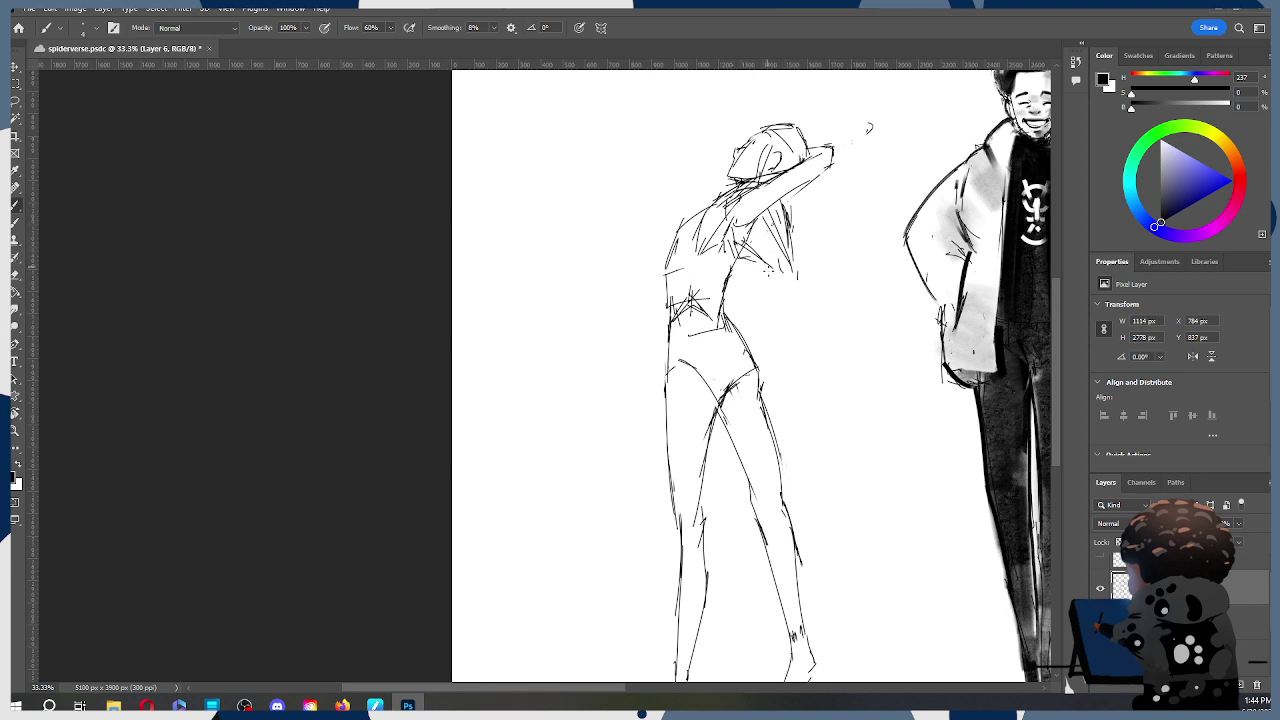
{"action": "key", "text": "e"}
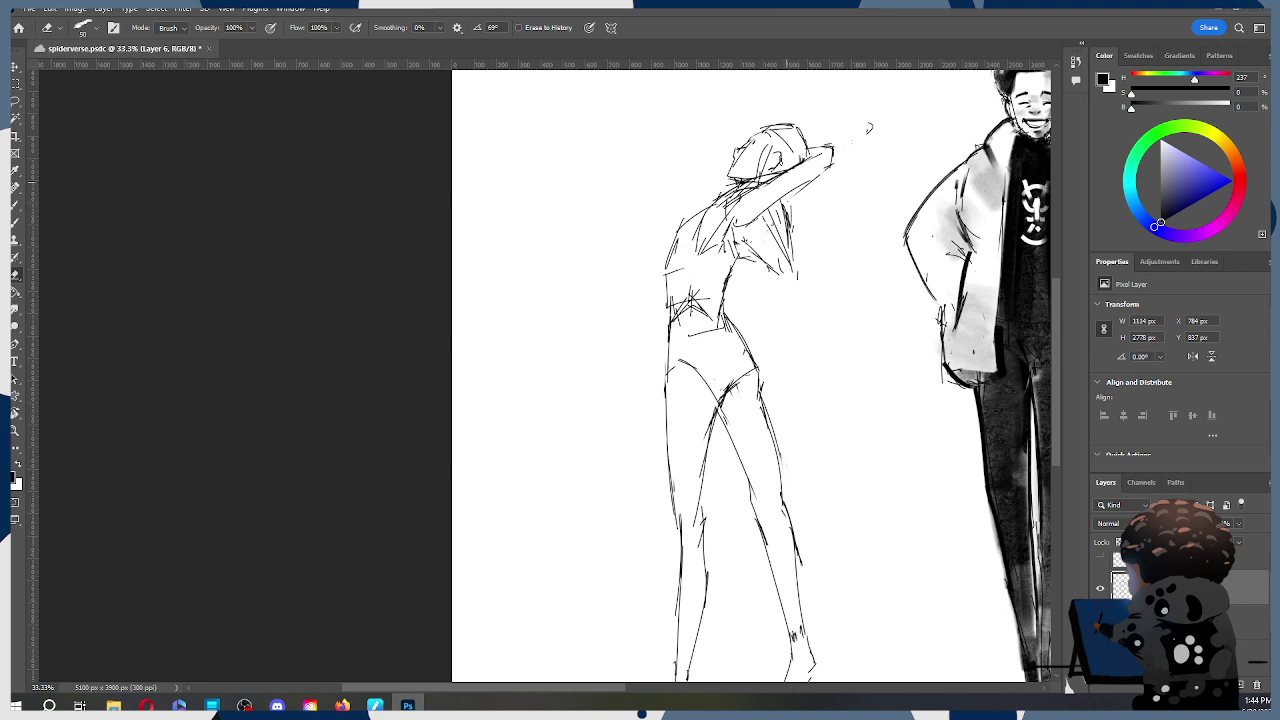
{"action": "key", "text": "ctrl+s"}
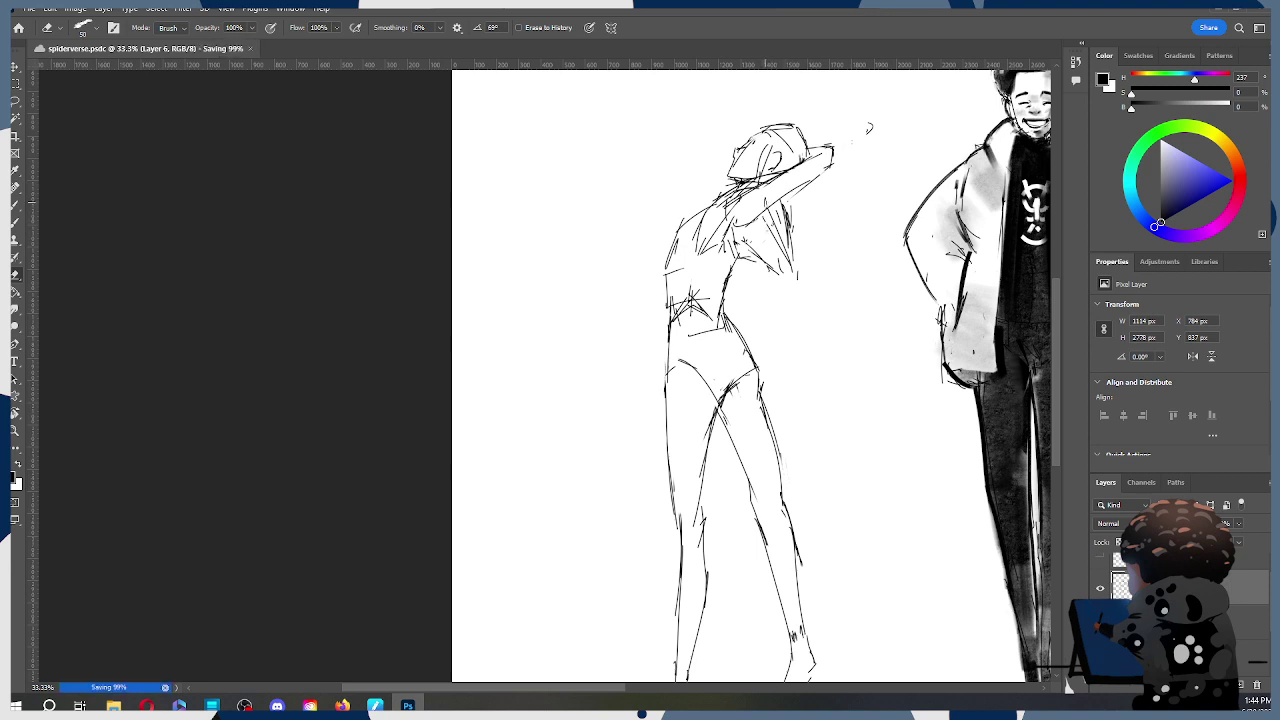
Step: Touch up the lines of the form beneath the raised arm and tidy the contour at the top of the third figure's head
{"action": "key", "text": "b"}
{"action": "mouse_move", "coordinate": [718, 205]}
{"action": "left_mouse_down"}
{"action": "mouse_move", "coordinate": [702, 212]}
{"action": "mouse_move", "coordinate": [714, 207]}
{"action": "left_mouse_up"}
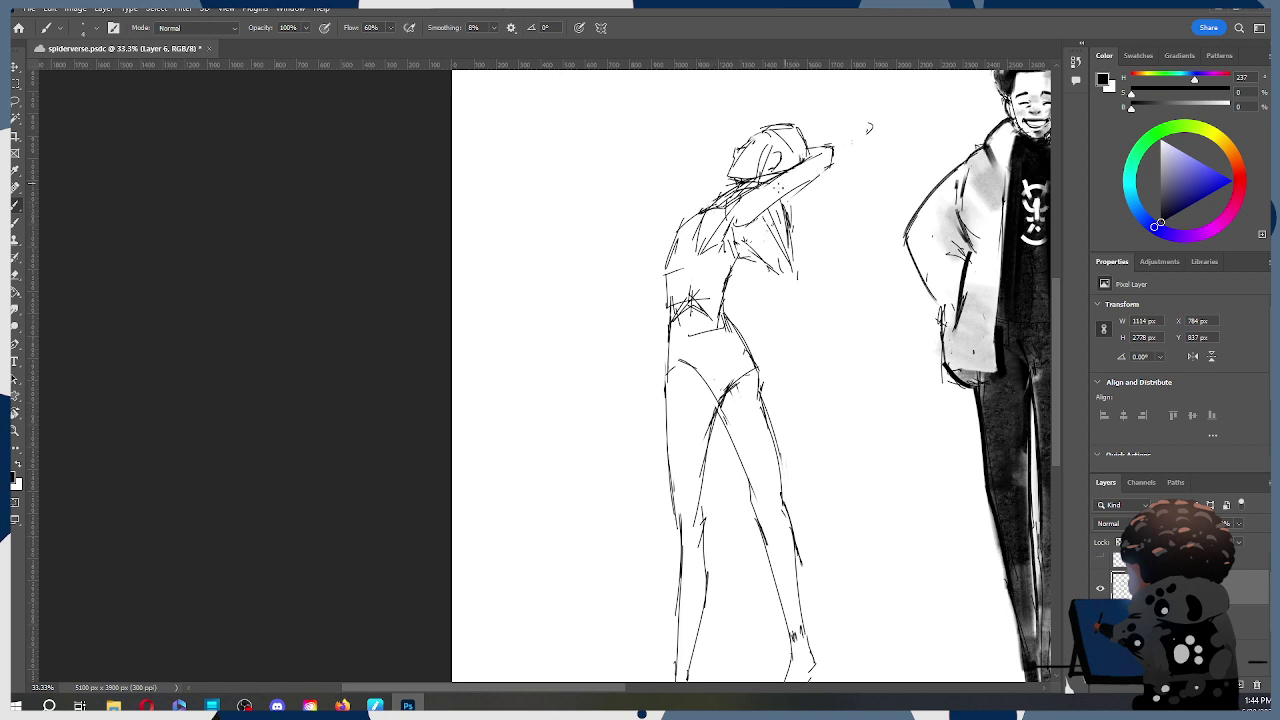
{"action": "left_click_drag", "start_coordinate": [785, 205], "coordinate": [791, 232]}
{"action": "key", "text": "e"}
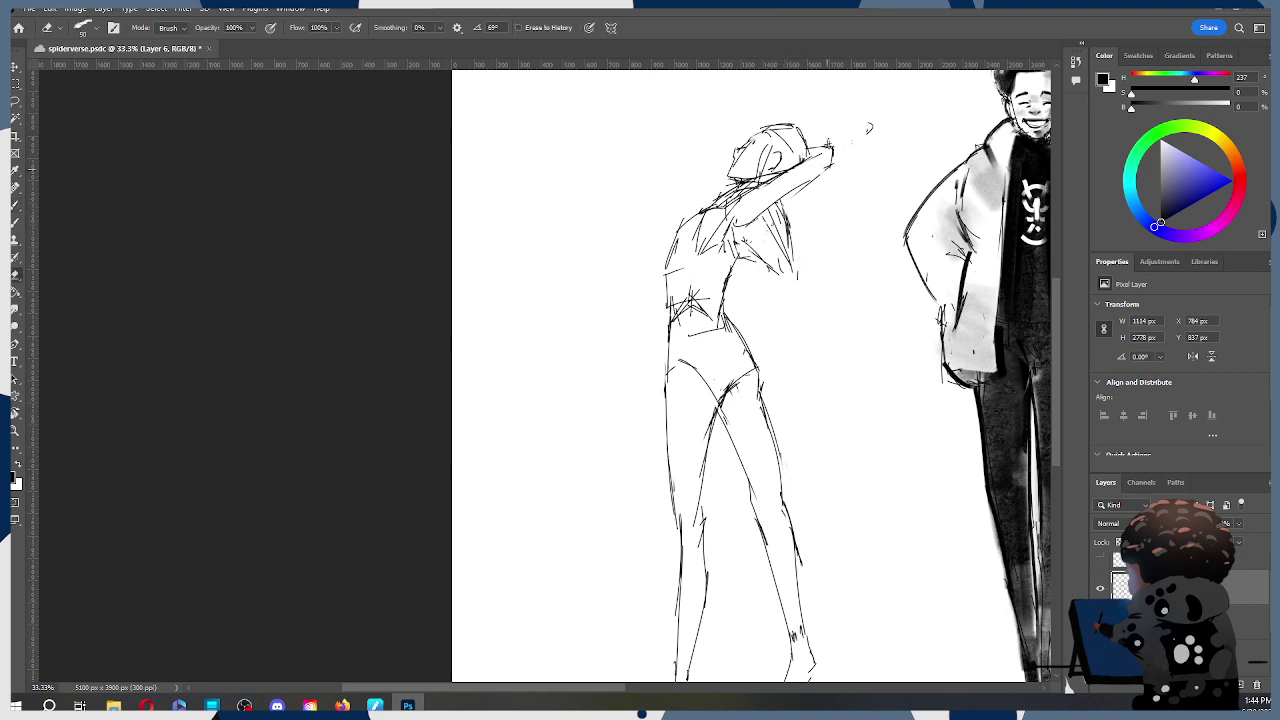
{"action": "key", "text": "b"}
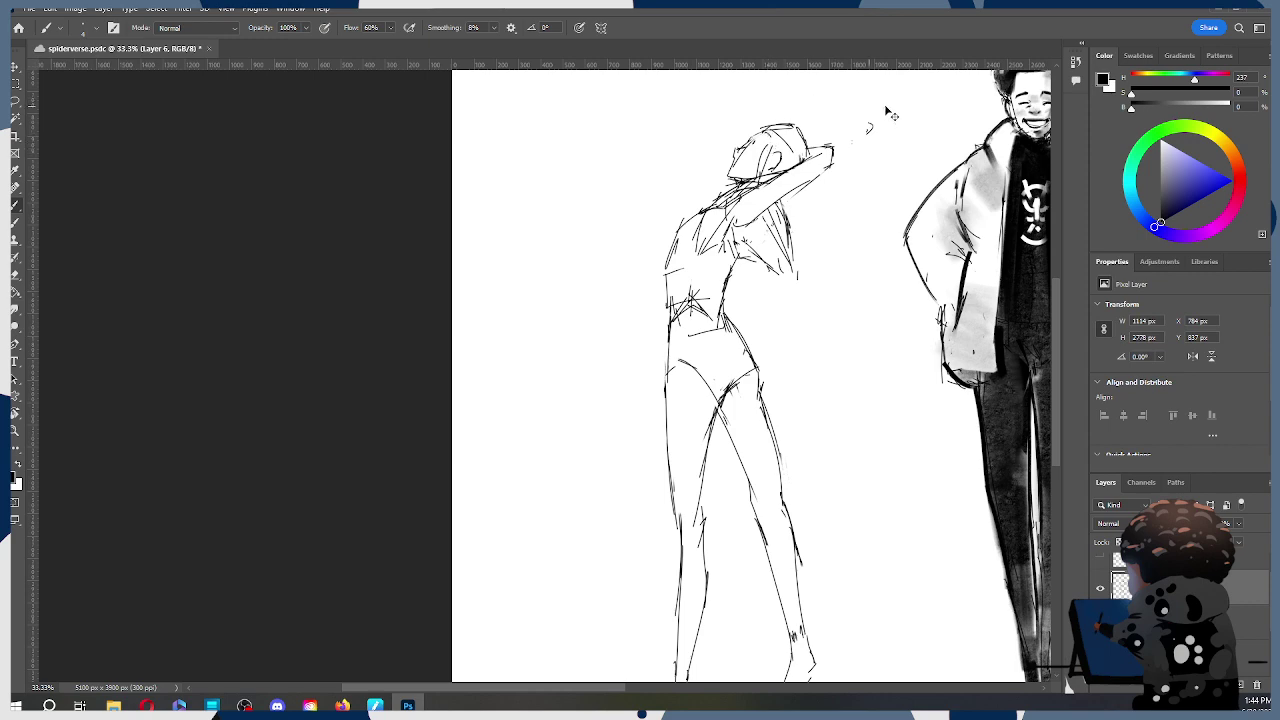
{"action": "left_click_drag", "start_coordinate": [755, 82], "coordinate": [577, 277]}
{"action": "key", "text": "e"}
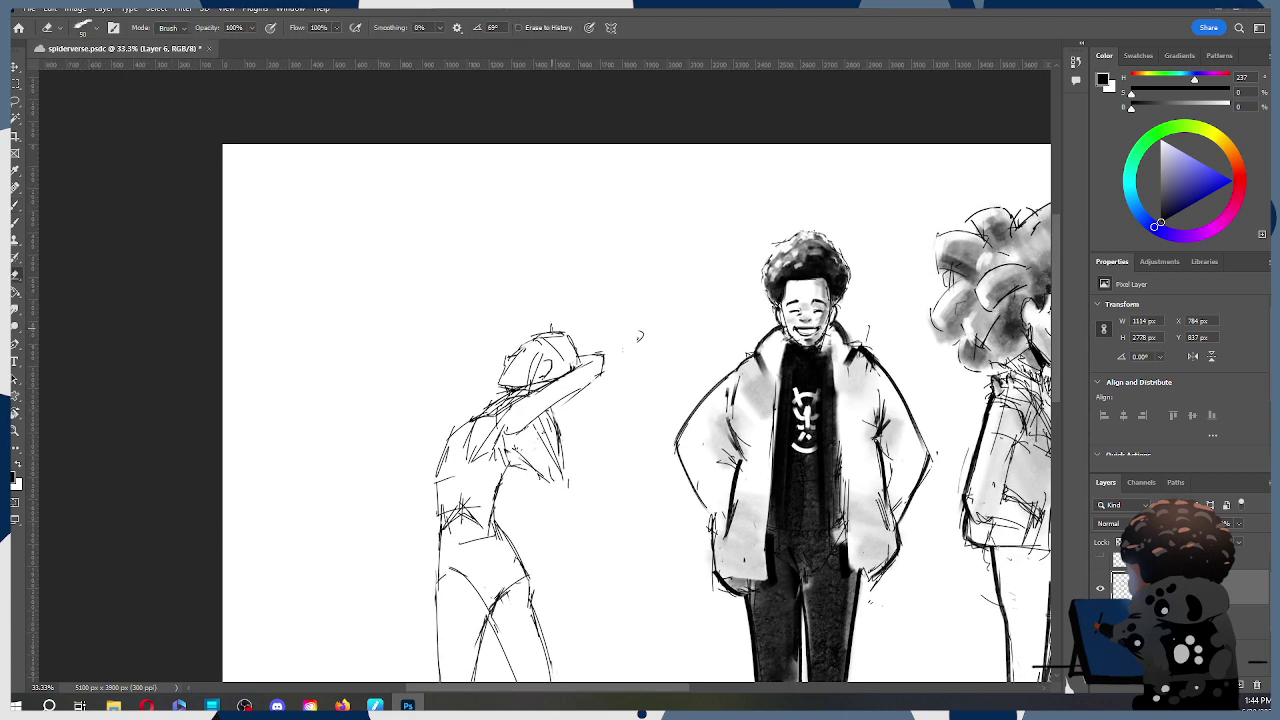
{"action": "key", "text": "b"}
{"action": "left_click_drag", "start_coordinate": [556, 330], "coordinate": [576, 352]}
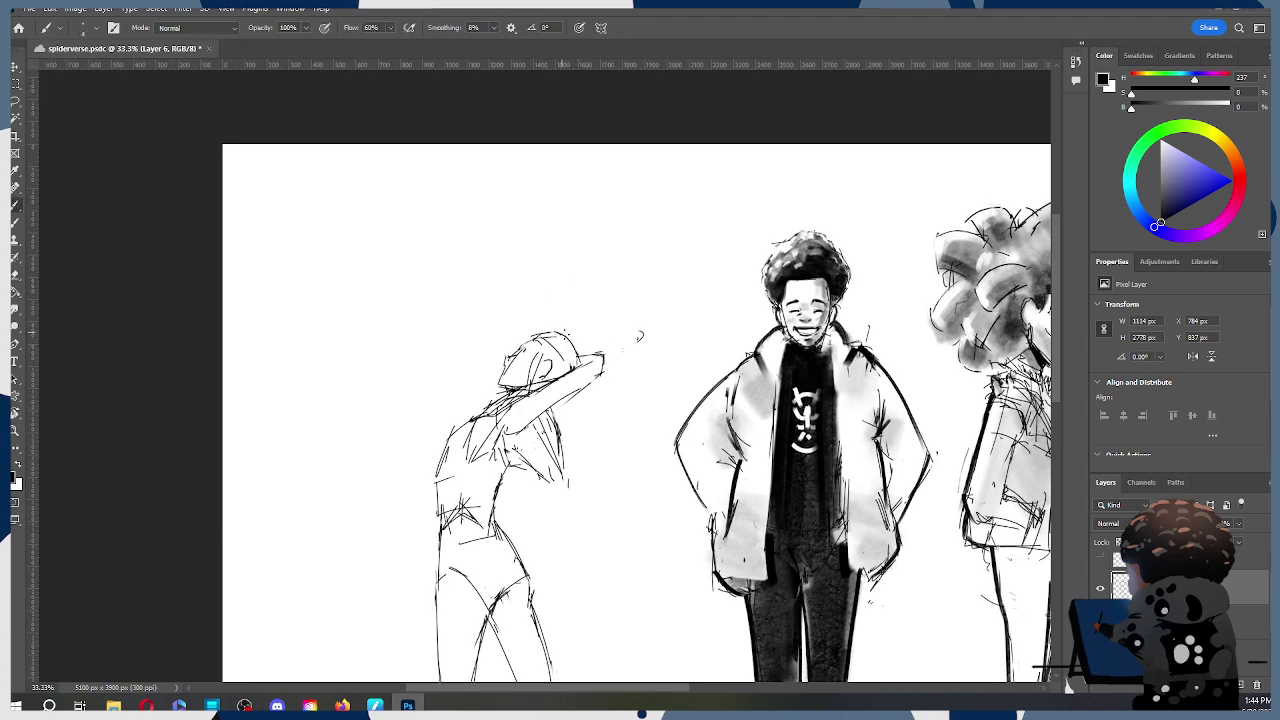
Step: Retry the last strokes and add short sketch lines just beneath the third figure's raised forearm
{"action": "left_click_drag", "start_coordinate": [692, 363], "coordinate": [811, 259]}
{"action": "key", "text": "ctrl+z"}
{"action": "key", "text": "ctrl+z"}
{"action": "key", "text": "ctrl+z"}
{"action": "key", "text": "ctrl+shift+z"}
{"action": "left_click_drag", "start_coordinate": [704, 344], "coordinate": [726, 283]}
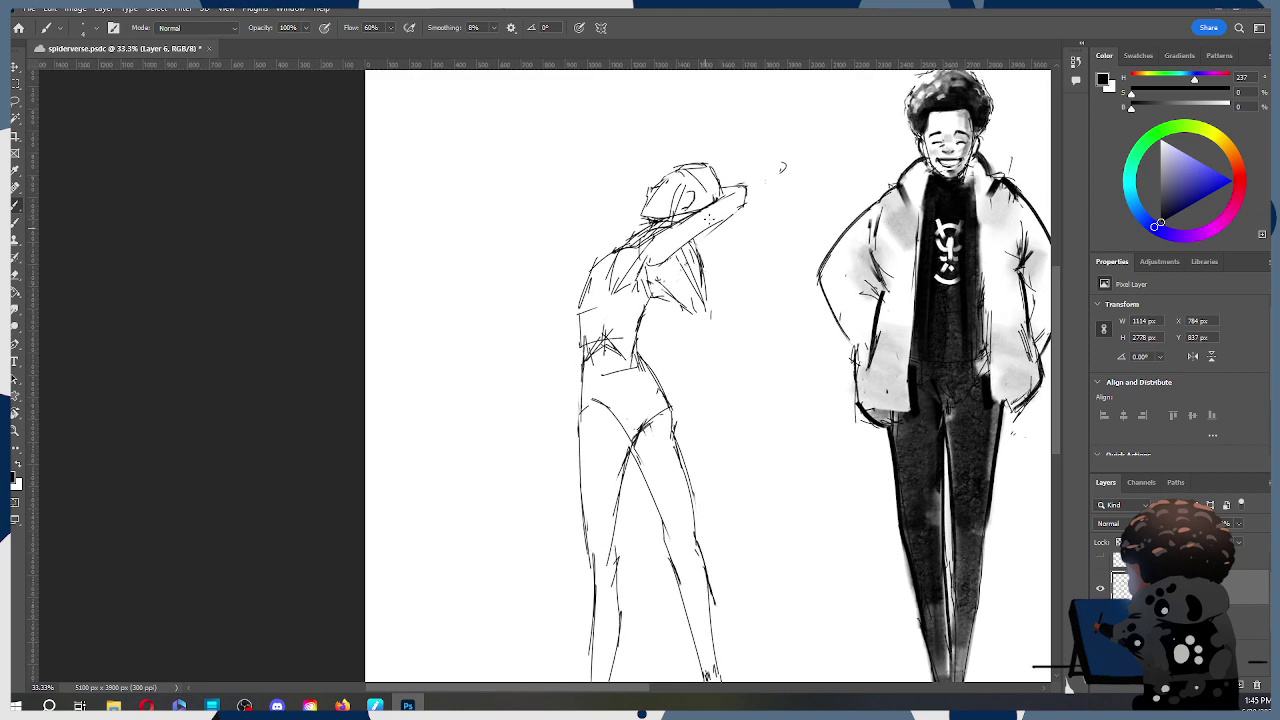
{"action": "mouse_move", "coordinate": [713, 228]}
{"action": "left_mouse_down"}
{"action": "mouse_move", "coordinate": [706, 262]}
{"action": "mouse_move", "coordinate": [700, 252]}
{"action": "left_mouse_up"}
Step: Sketch short crossing lines around both ankles of the third figure
{"action": "mouse_move", "coordinate": [723, 357]}
{"action": "left_mouse_down"}
{"action": "mouse_move", "coordinate": [820, 280]}
{"action": "mouse_move", "coordinate": [776, 377]}
{"action": "mouse_move", "coordinate": [749, 297]}
{"action": "mouse_move", "coordinate": [714, 248]}
{"action": "left_mouse_up"}
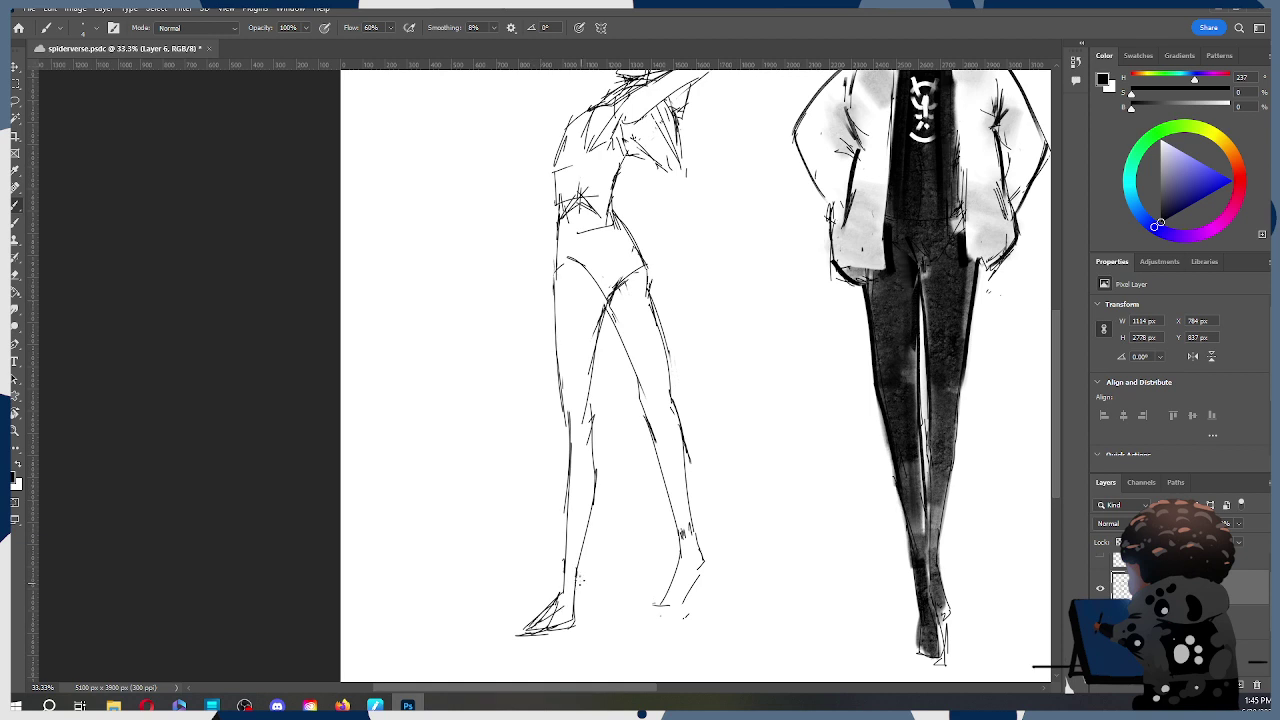
{"action": "left_click_drag", "start_coordinate": [562, 561], "coordinate": [576, 567]}
{"action": "left_click_drag", "start_coordinate": [681, 555], "coordinate": [676, 500]}
{"action": "left_click_drag", "start_coordinate": [771, 366], "coordinate": [794, 433]}
{"action": "key", "text": "z"}
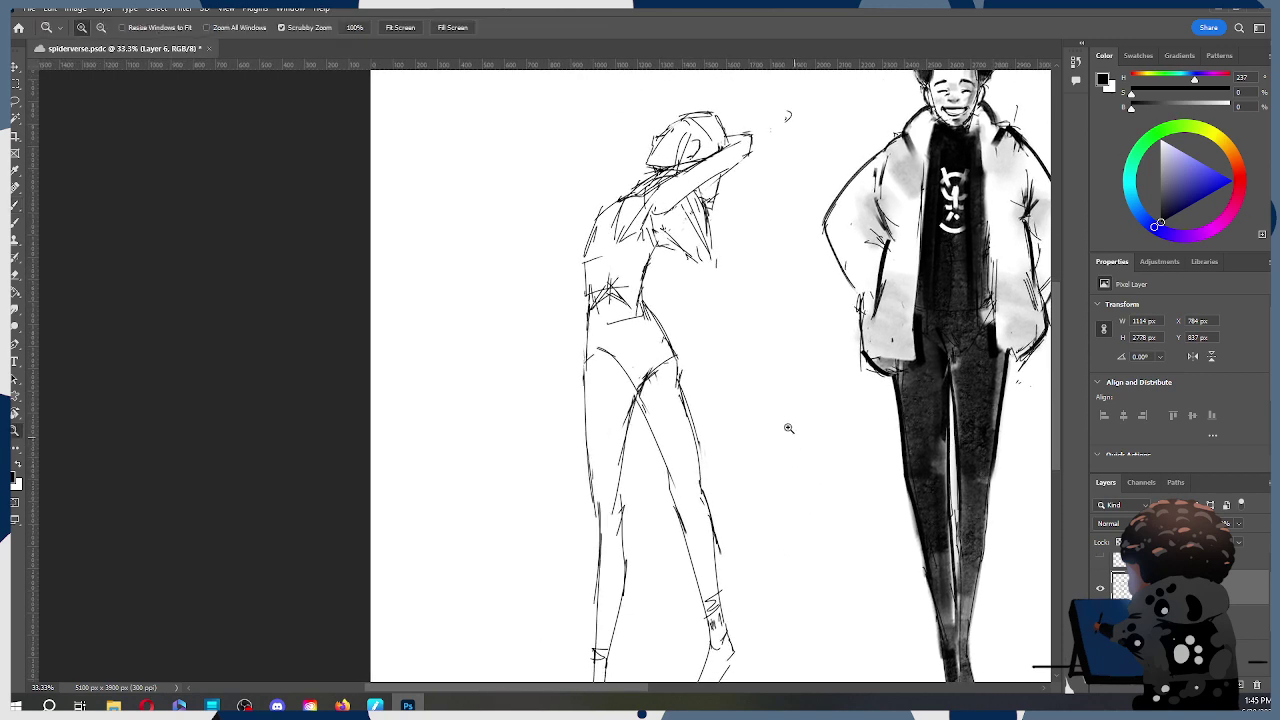
{"action": "left_click", "coordinate": [789, 429], "text": "alt"}
{"action": "left_click", "coordinate": [829, 423], "text": "alt"}
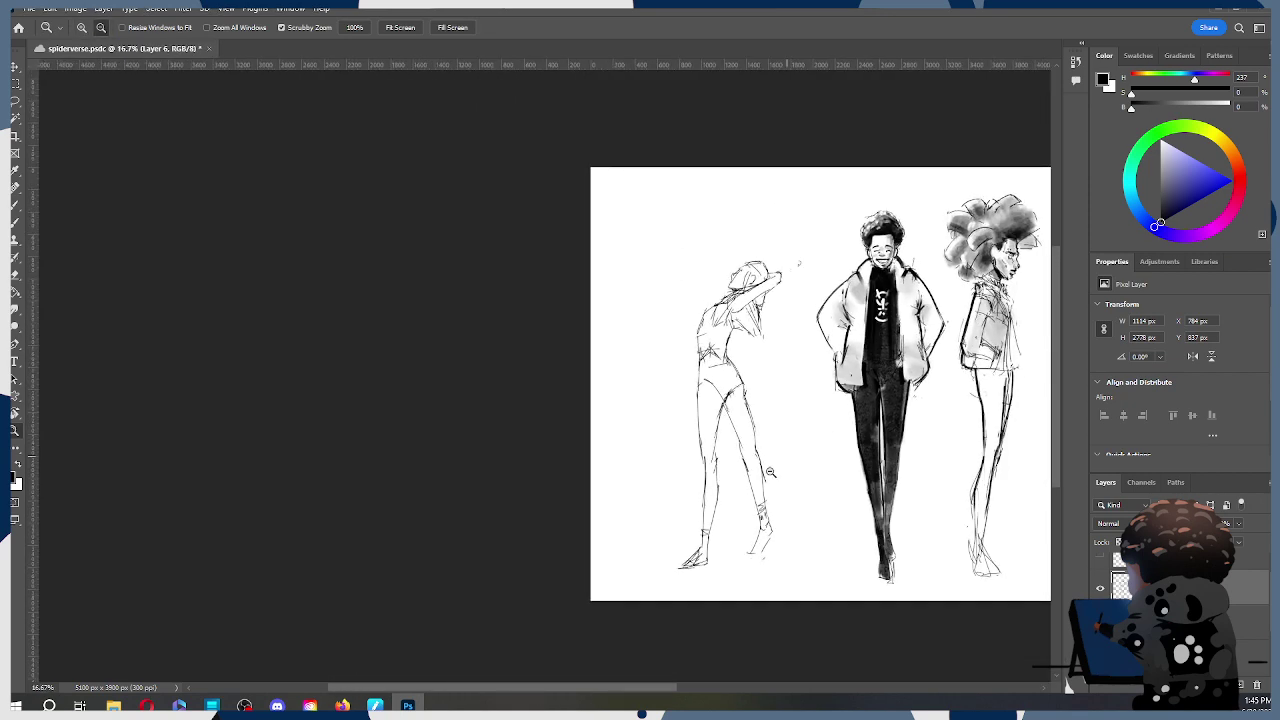
Step: Scale the third figure up to about 109%, rotate it 2.25° and reposition it with Free Transform
{"action": "key", "text": "ctrl+t"}
{"action": "left_click_drag", "start_coordinate": [763, 223], "coordinate": [775, 228]}
{"action": "left_click_drag", "start_coordinate": [754, 243], "coordinate": [762, 231]}
{"action": "mouse_move", "coordinate": [679, 444]}
{"action": "left_mouse_down"}
{"action": "mouse_move", "coordinate": [691, 425]}
{"action": "mouse_move", "coordinate": [692, 437]}
{"action": "left_mouse_up"}
{"action": "left_click_drag", "start_coordinate": [759, 241], "coordinate": [771, 230]}
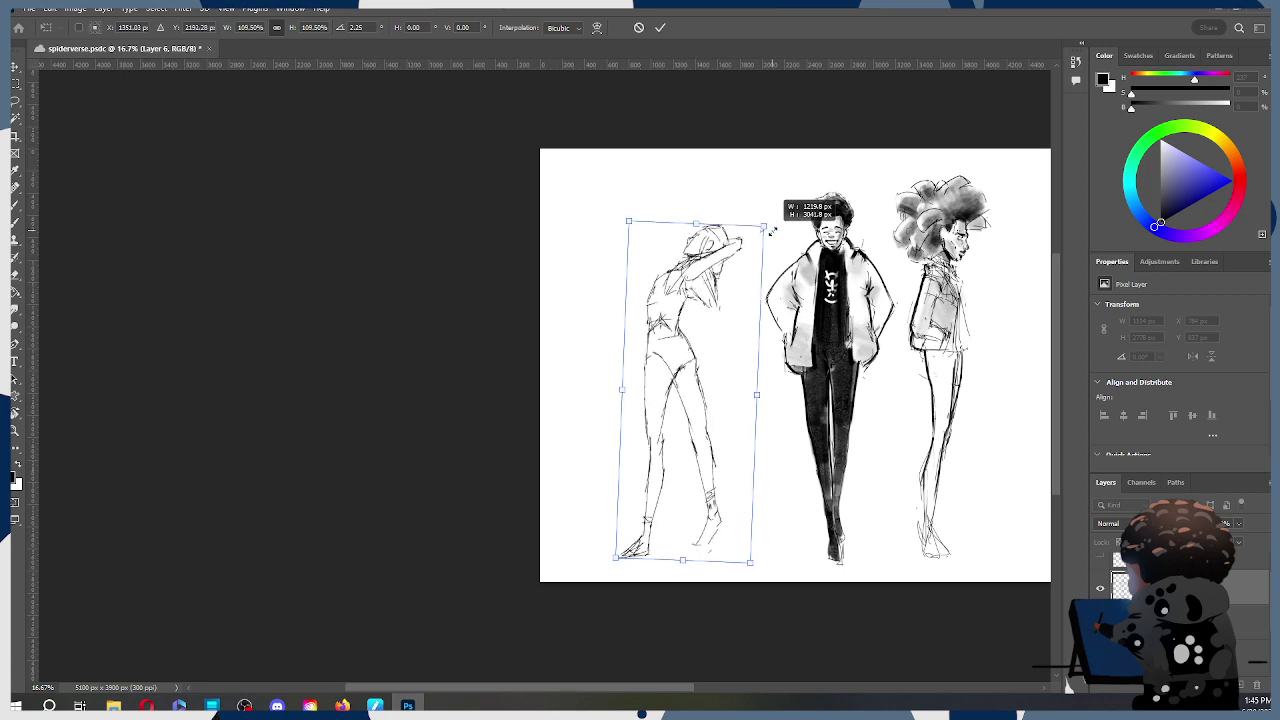
{"action": "left_click_drag", "start_coordinate": [704, 485], "coordinate": [698, 486]}
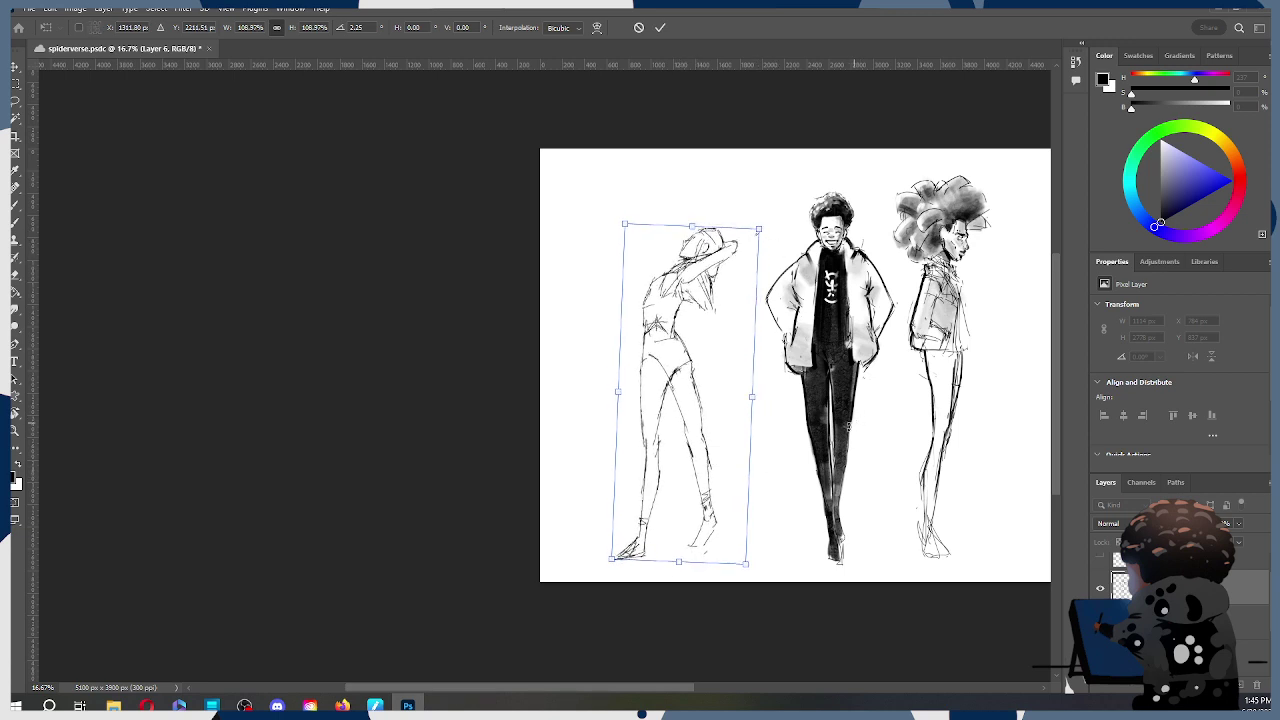
{"action": "left_click", "coordinate": [660, 28]}
Step: Show Layer 5, clear its stray strokes using a lasso selection, and draw a horizontal ground line beneath the figures' feet
{"action": "left_click_drag", "start_coordinate": [897, 350], "coordinate": [732, 320]}
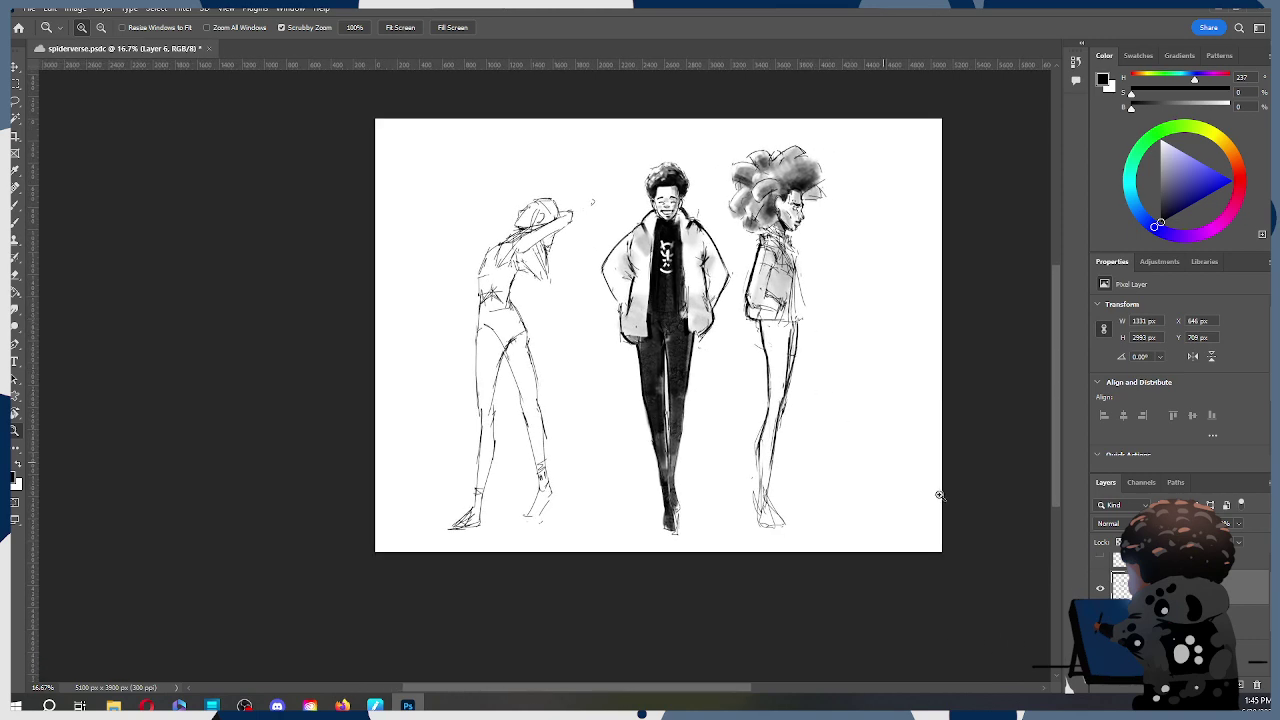
{"action": "left_click", "coordinate": [1104, 571]}
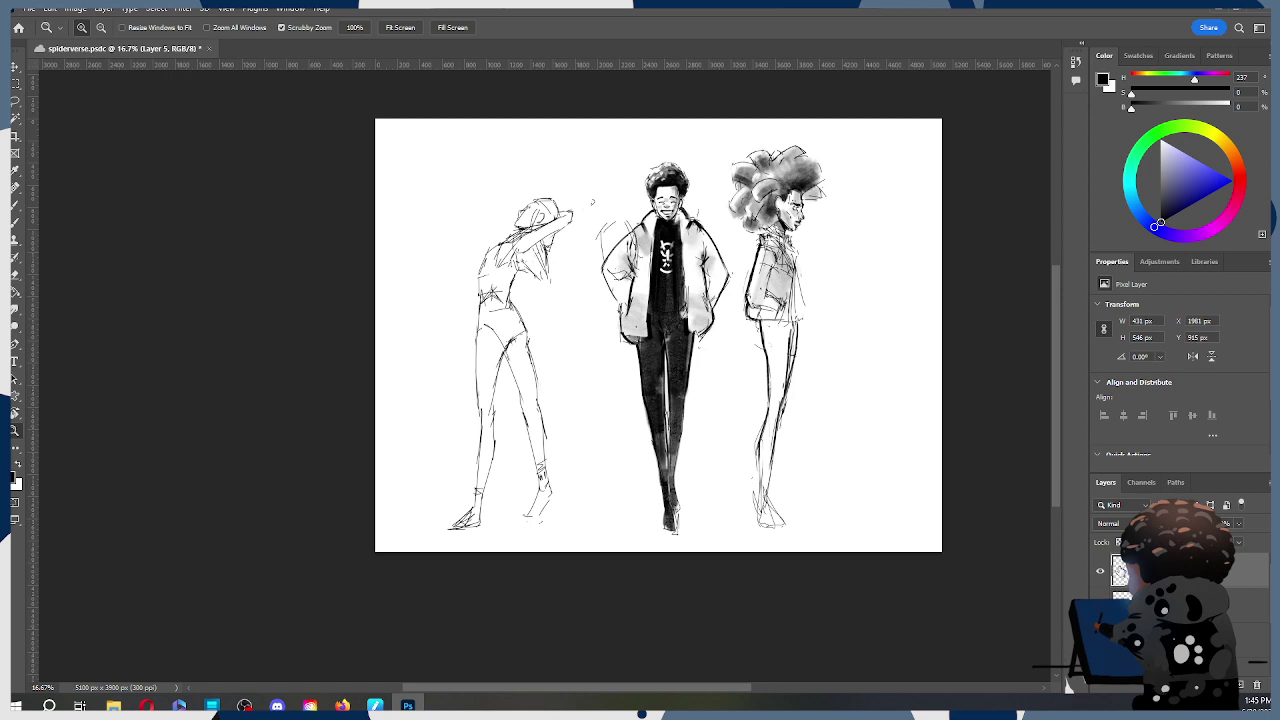
{"action": "key", "text": "l"}
{"action": "mouse_move", "coordinate": [584, 640]}
{"action": "left_mouse_down"}
{"action": "mouse_move", "coordinate": [746, 636]}
{"action": "mouse_move", "coordinate": [963, 518]}
{"action": "mouse_move", "coordinate": [981, 284]}
{"action": "mouse_move", "coordinate": [838, 99]}
{"action": "mouse_move", "coordinate": [582, 121]}
{"action": "mouse_move", "coordinate": [307, 409]}
{"action": "mouse_move", "coordinate": [569, 605]}
{"action": "mouse_move", "coordinate": [965, 451]}
{"action": "mouse_move", "coordinate": [938, 344]}
{"action": "left_mouse_up"}
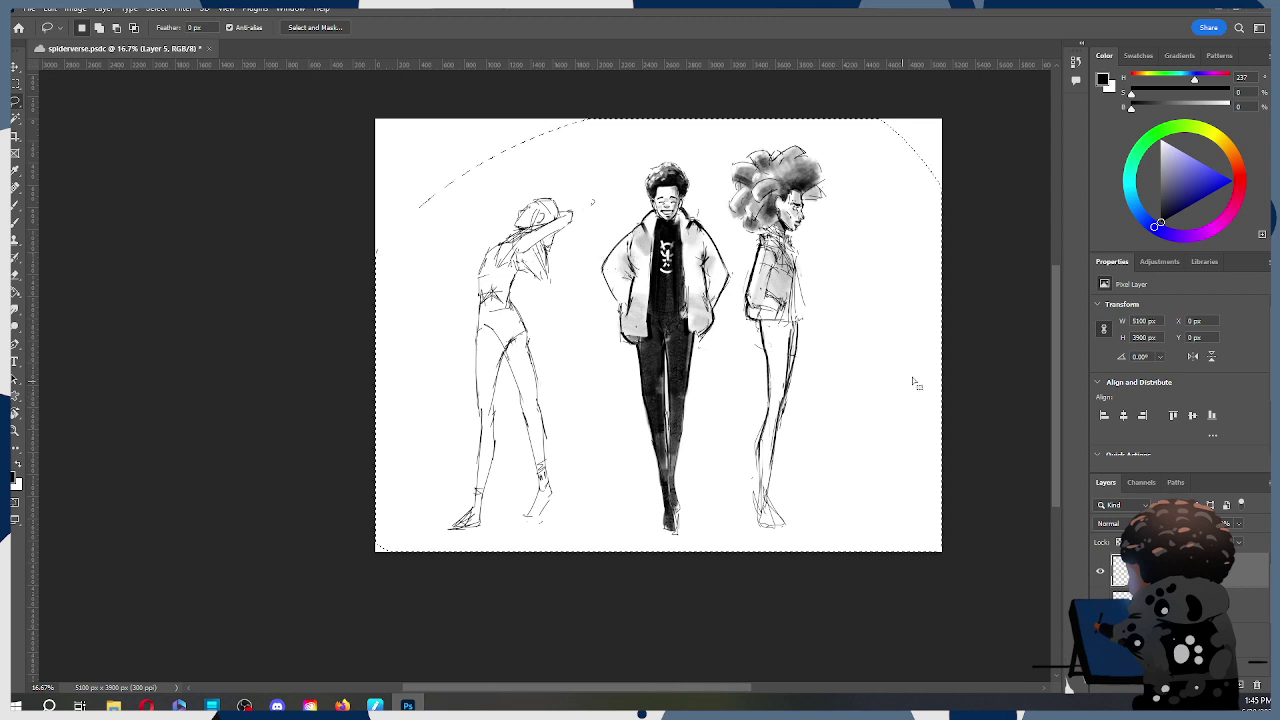
{"action": "left_click_drag", "start_coordinate": [907, 239], "coordinate": [911, 238]}
{"action": "left_click", "coordinate": [998, 320]}
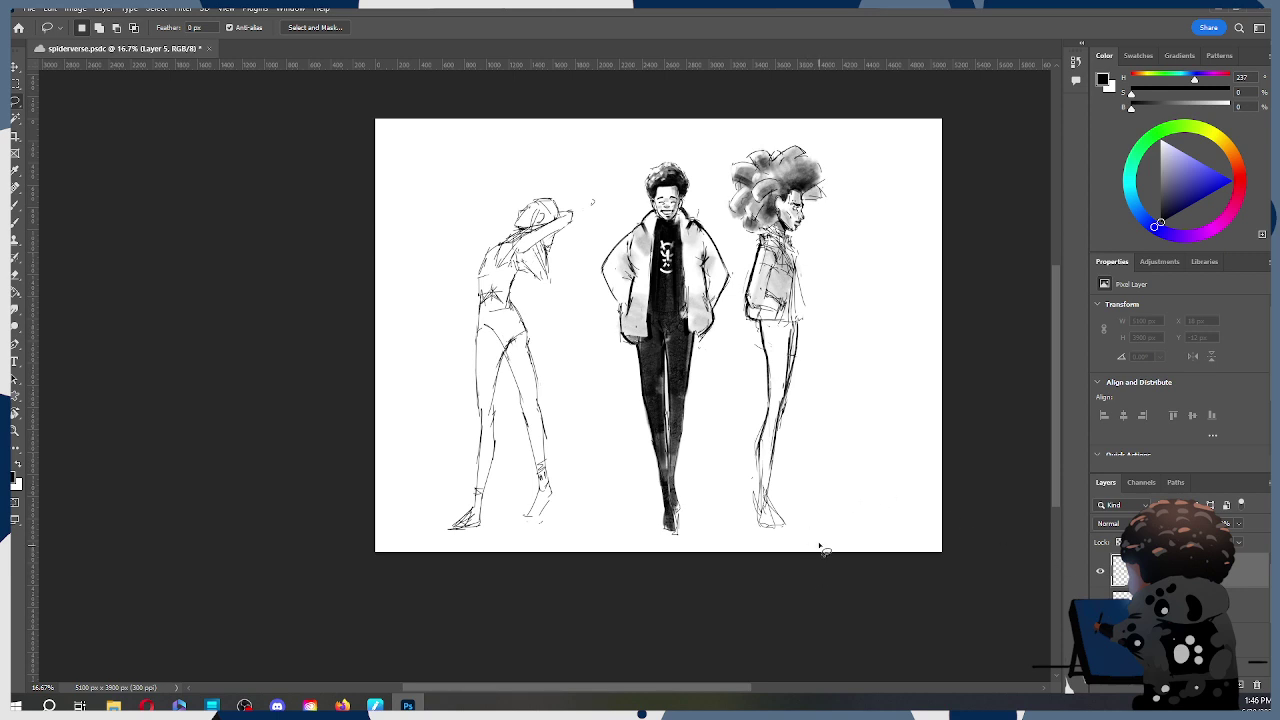
{"action": "key", "text": "b"}
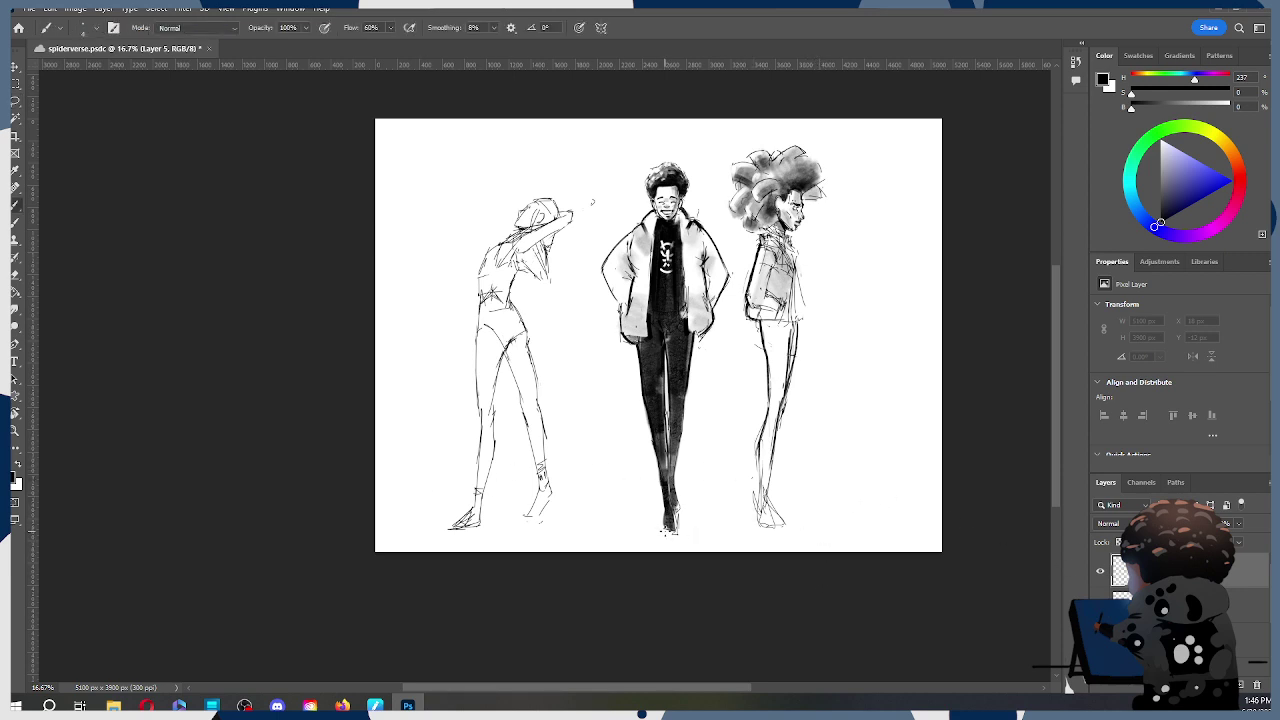
{"action": "mouse_move", "coordinate": [665, 530]}
{"action": "left_mouse_down"}
{"action": "mouse_move", "coordinate": [902, 530]}
{"action": "mouse_move", "coordinate": [376, 530]}
{"action": "left_mouse_up"}
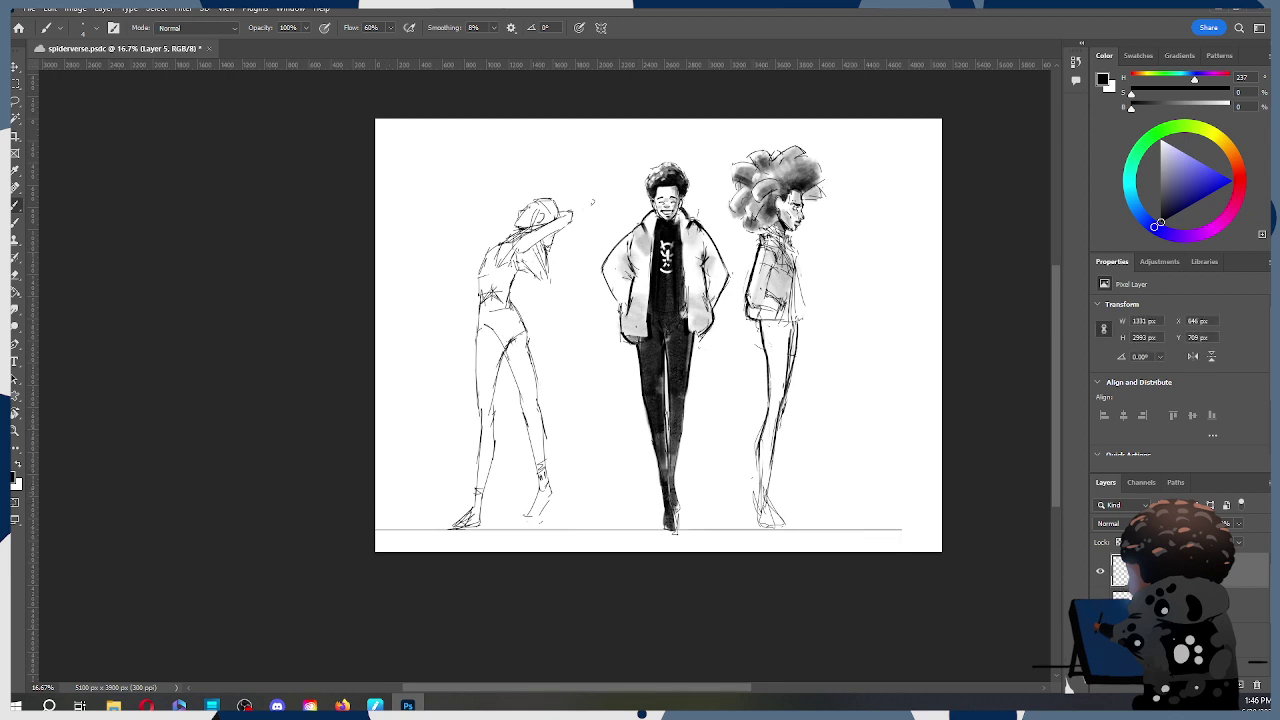
Step: Transform the third figure on Layer 6 to 99.78%, moving it closer to the middle figure with its foot on the ground line
{"action": "left_click", "coordinate": [1180, 604]}
{"action": "key", "text": "ctrl+t"}
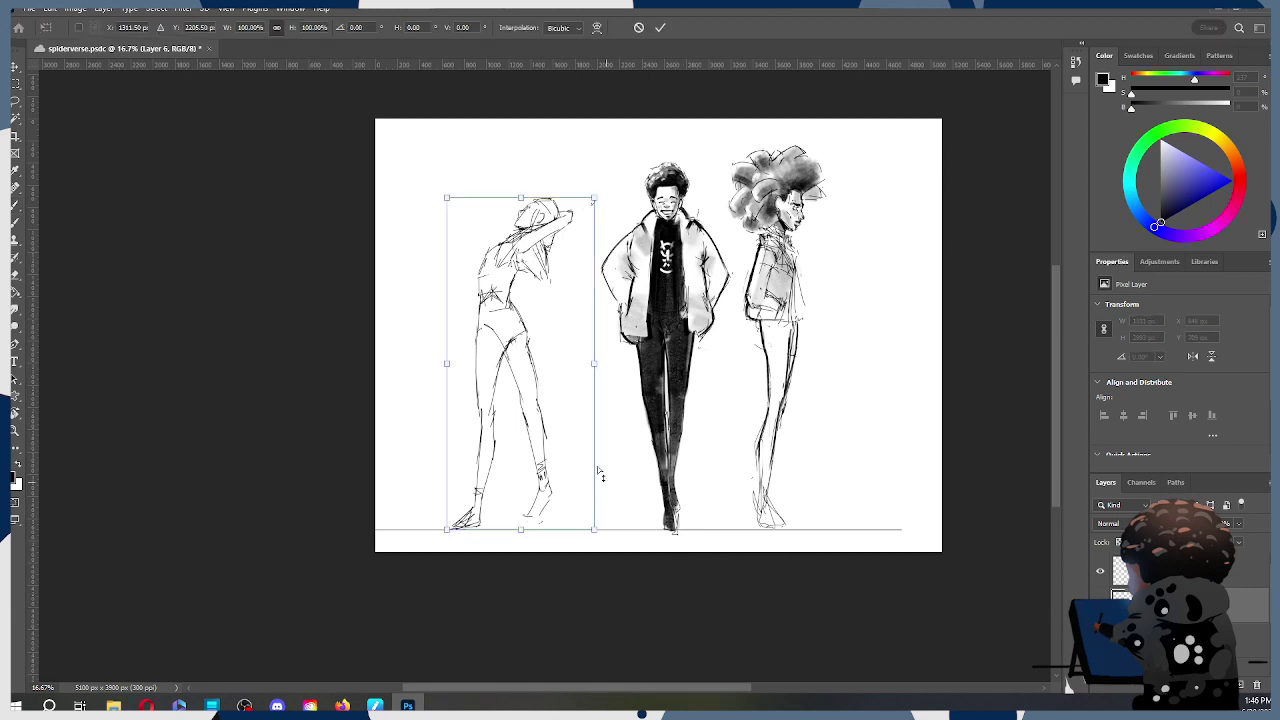
{"action": "left_click_drag", "start_coordinate": [512, 394], "coordinate": [536, 397]}
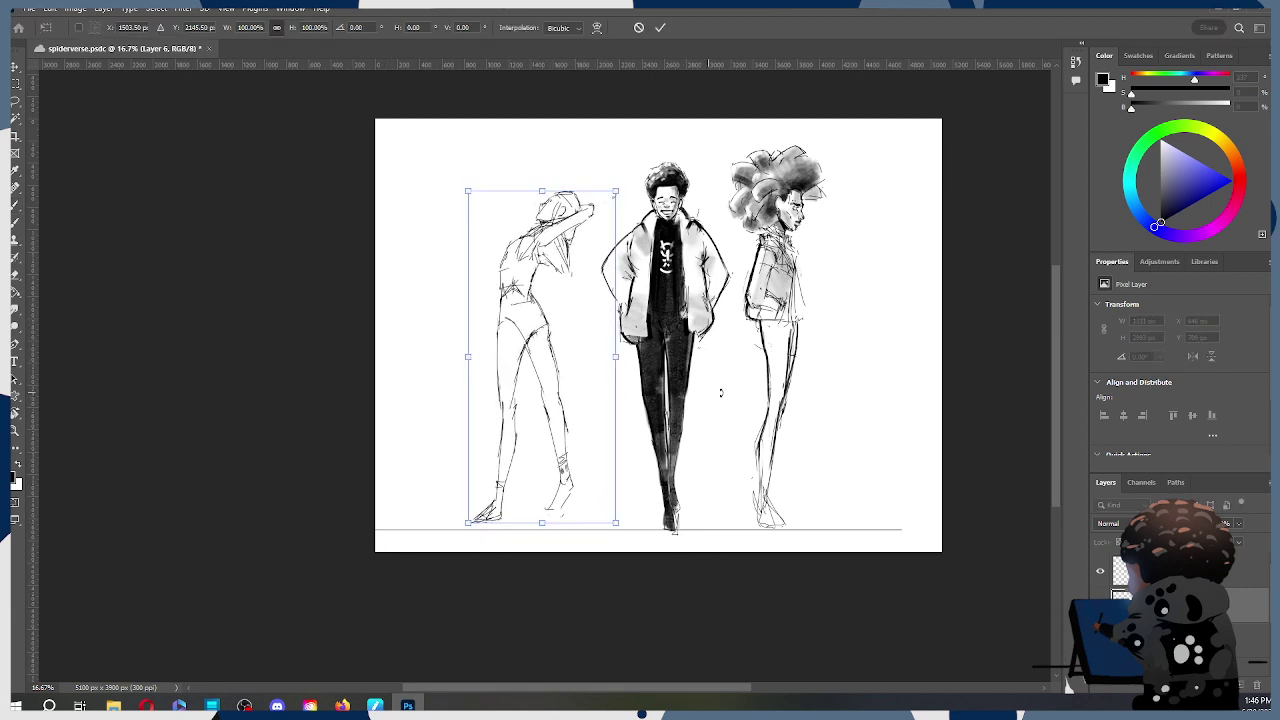
{"action": "mouse_move", "coordinate": [536, 302]}
{"action": "left_mouse_down"}
{"action": "mouse_move", "coordinate": [539, 315]}
{"action": "mouse_move", "coordinate": [550, 290]}
{"action": "left_mouse_up"}
{"action": "left_click_drag", "start_coordinate": [628, 171], "coordinate": [620, 199]}
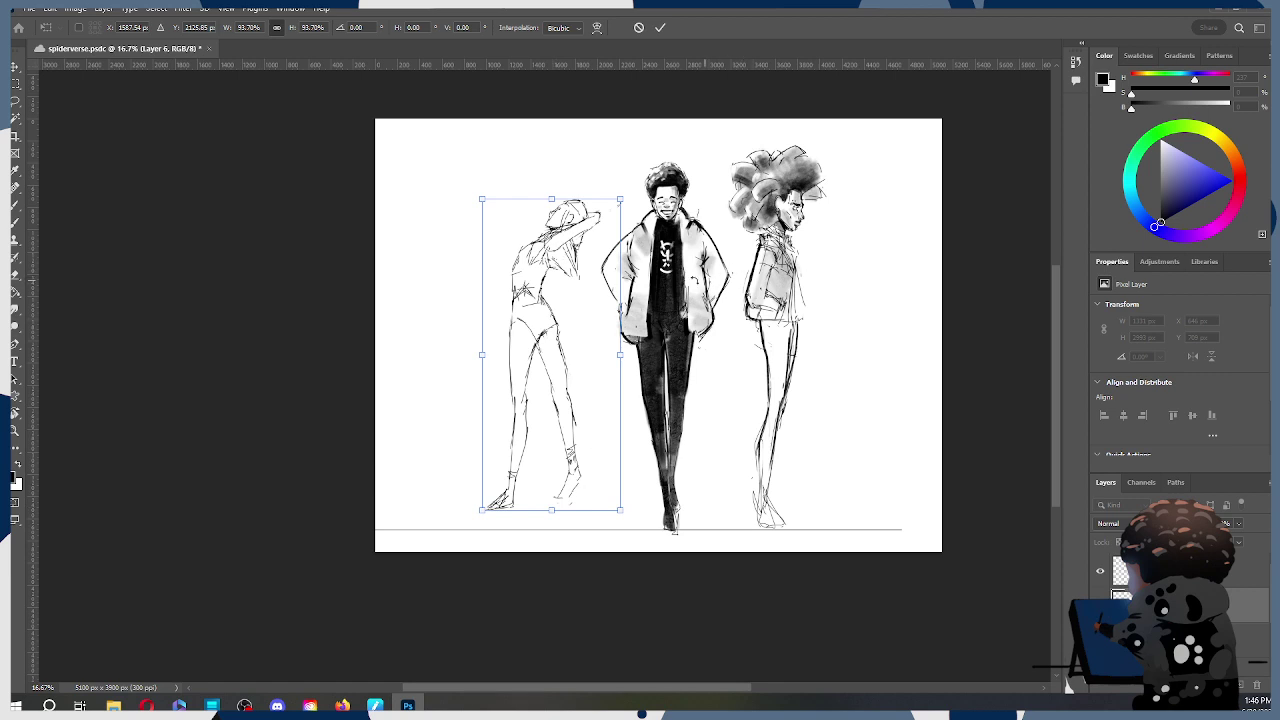
{"action": "left_click_drag", "start_coordinate": [614, 197], "coordinate": [630, 178]}
{"action": "left_click_drag", "start_coordinate": [576, 316], "coordinate": [580, 331]}
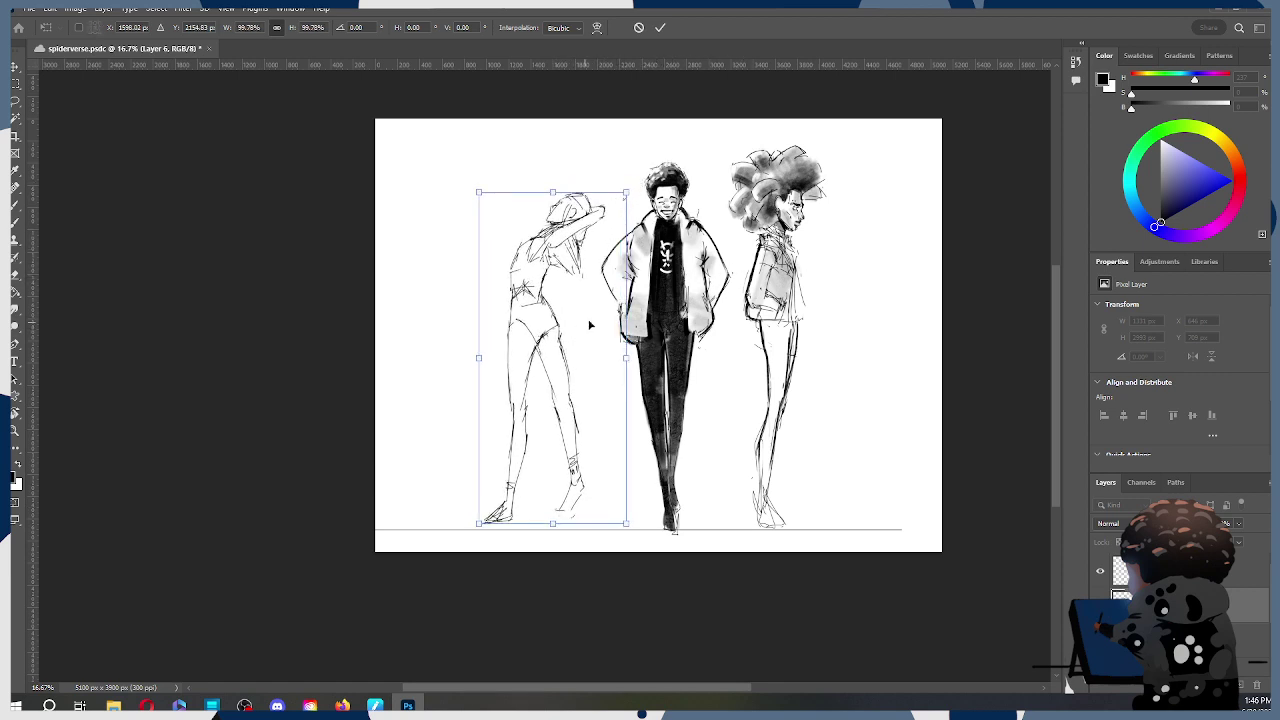
{"action": "left_click_drag", "start_coordinate": [525, 400], "coordinate": [521, 405]}
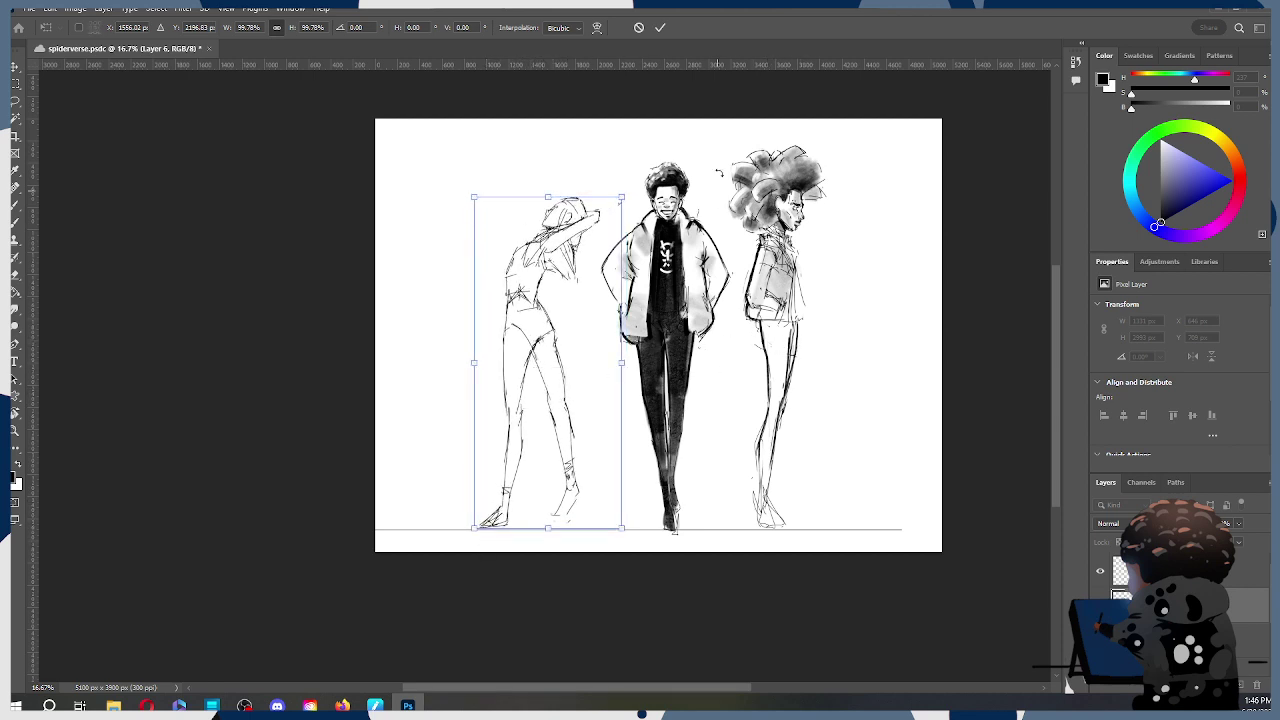
{"action": "left_click", "coordinate": [660, 29]}
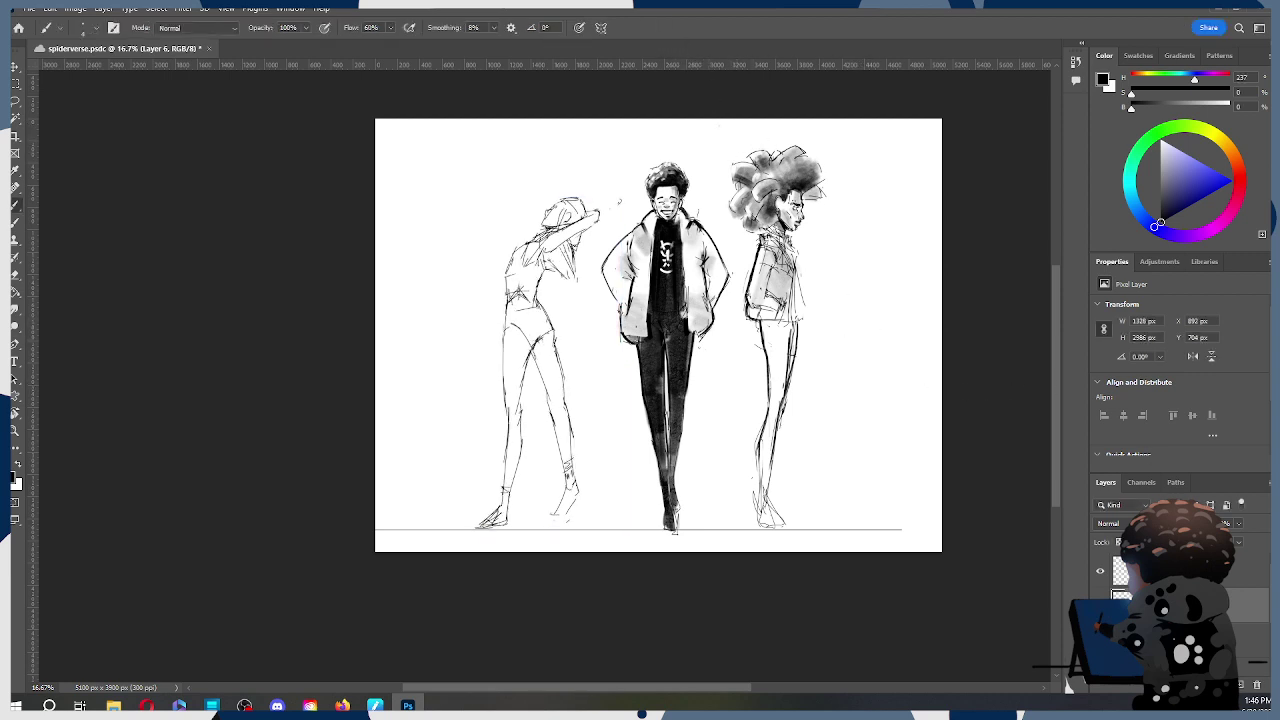
Step: Hide the ground line on Layer 5 and erase the stray mark beside the third figure's raised arm on Layer 6
{"action": "key", "text": "alt+]"}
{"action": "left_click", "coordinate": [1100, 571]}
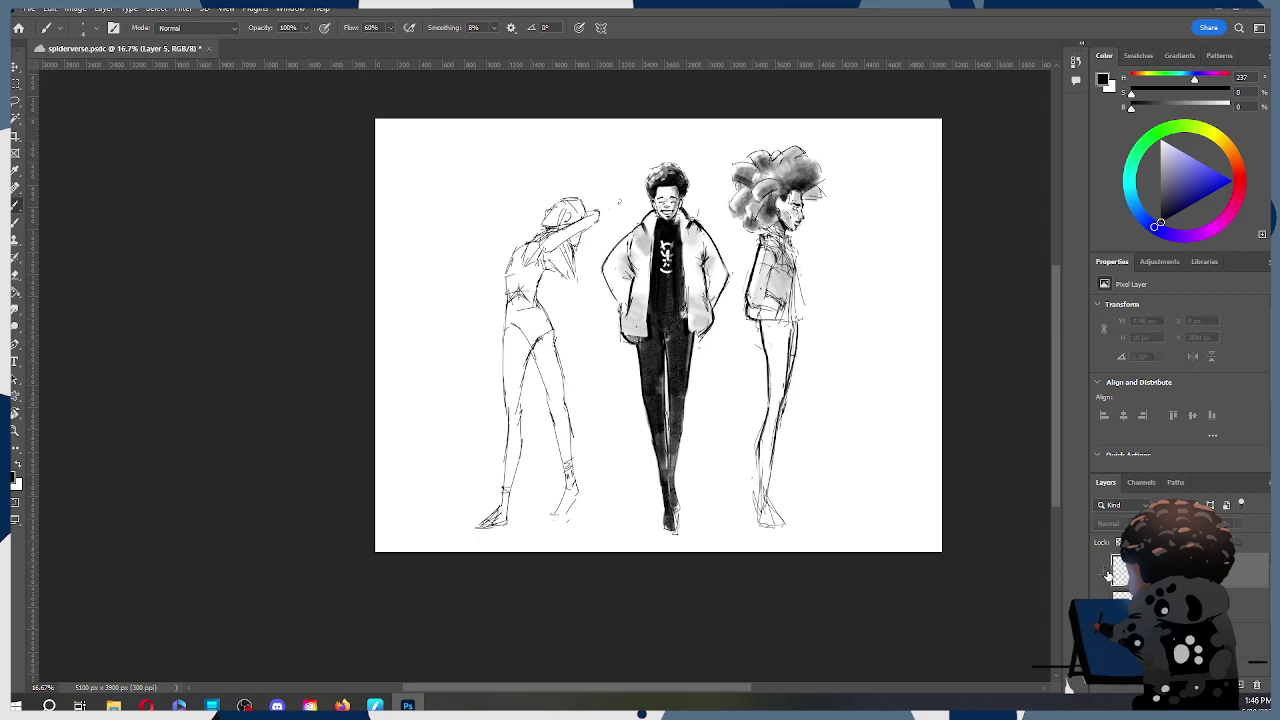
{"action": "left_click", "coordinate": [1160, 600]}
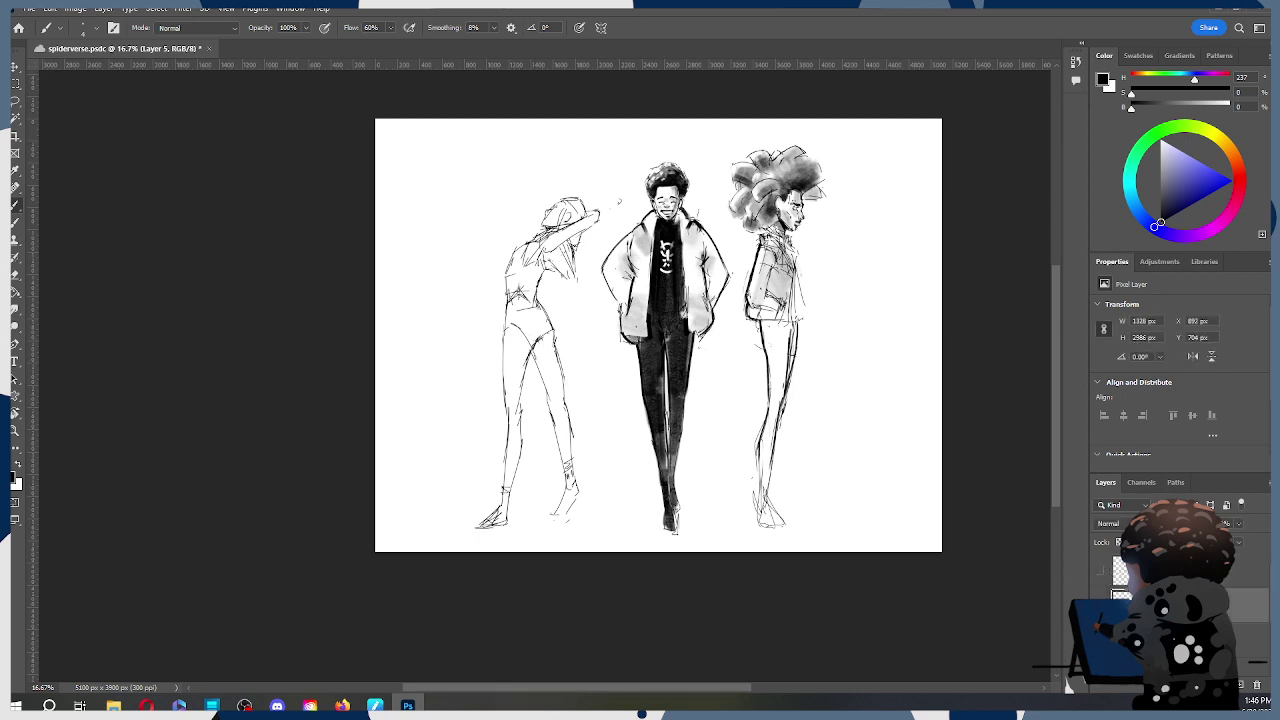
{"action": "key", "text": "e"}
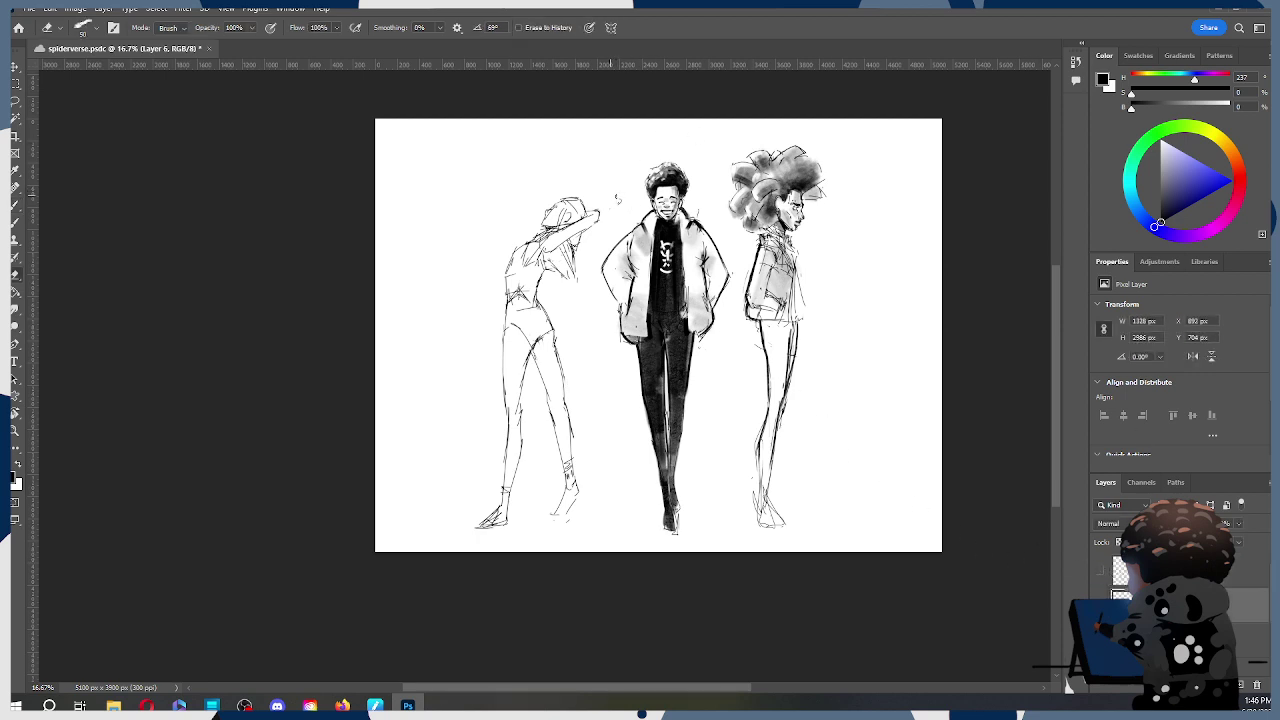
{"action": "key", "text": "z"}
{"action": "left_click", "coordinate": [576, 232]}
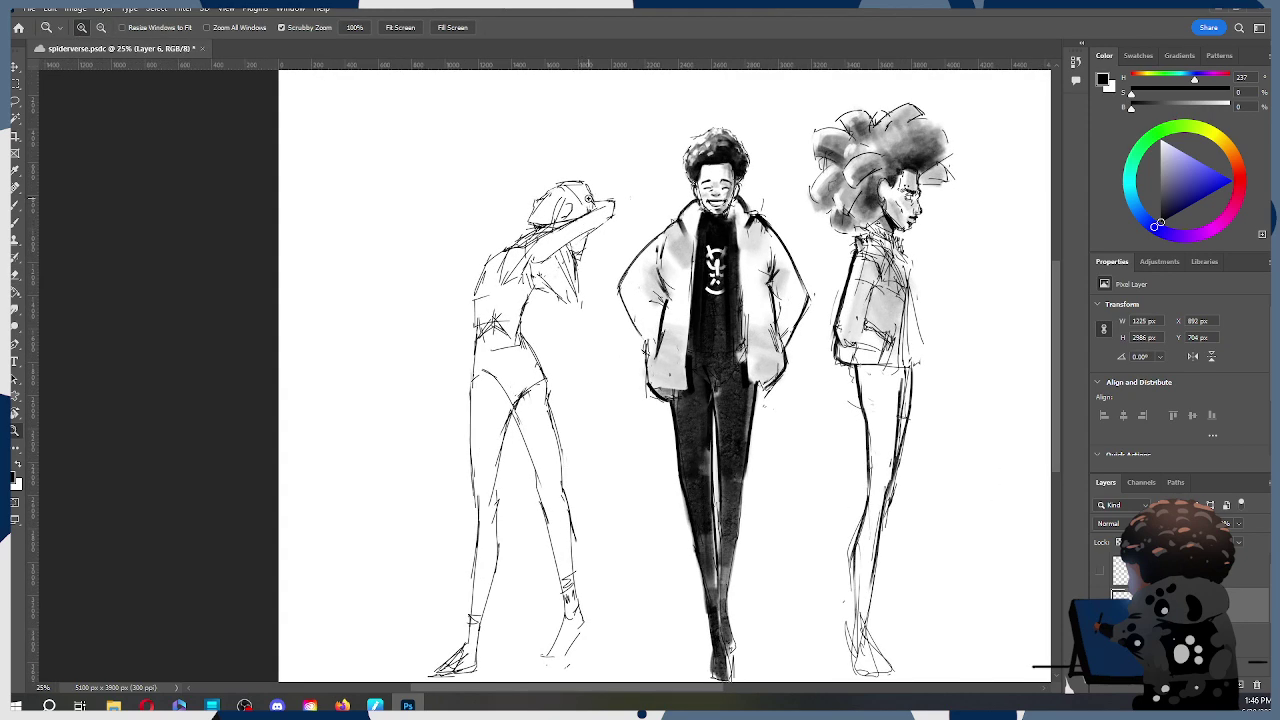
Step: Switch to a textured brush preset and lay grey tone over the third figure's torso and legs, undoing unwanted strokes
{"action": "key", "text": "b"}
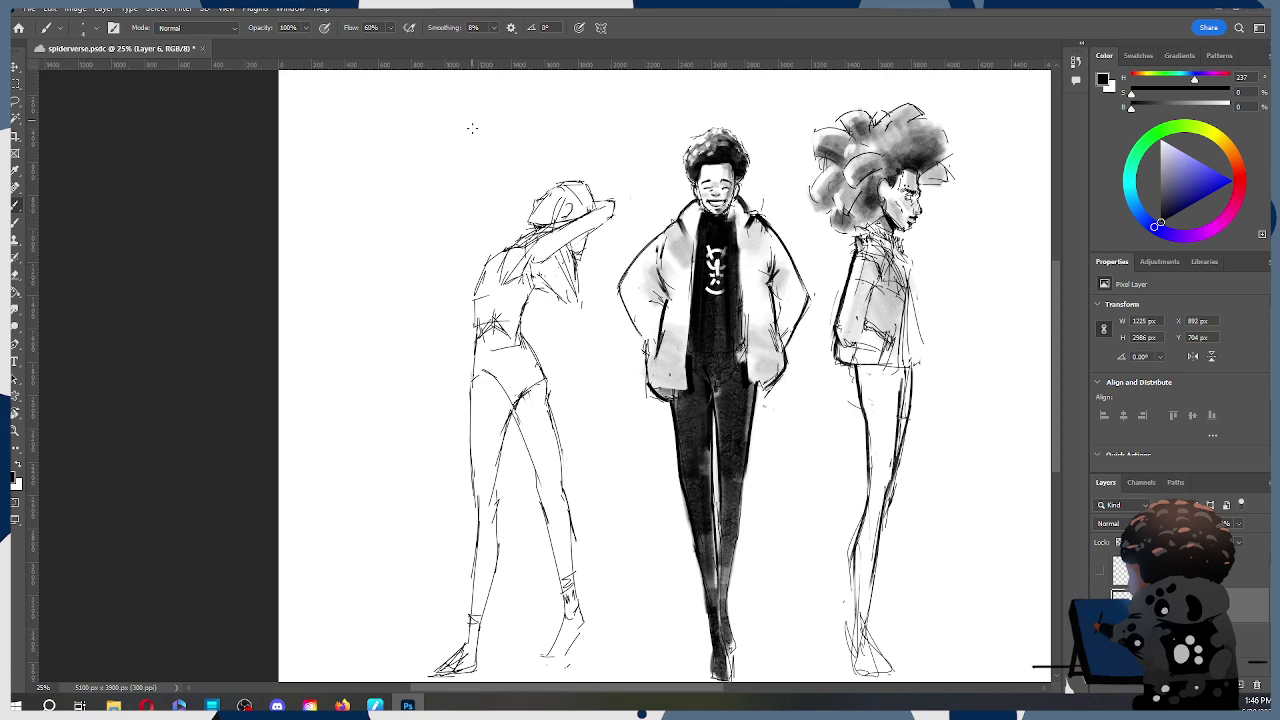
{"action": "right_click", "coordinate": [522, 240]}
{"action": "double_click", "coordinate": [758, 418]}
{"action": "mouse_move", "coordinate": [480, 312]}
{"action": "left_mouse_down"}
{"action": "mouse_move", "coordinate": [522, 294]}
{"action": "mouse_move", "coordinate": [485, 294]}
{"action": "mouse_move", "coordinate": [485, 260]}
{"action": "mouse_move", "coordinate": [494, 268]}
{"action": "left_mouse_up"}
{"action": "mouse_move", "coordinate": [486, 312]}
{"action": "left_mouse_down"}
{"action": "mouse_move", "coordinate": [482, 330]}
{"action": "mouse_move", "coordinate": [497, 256]}
{"action": "mouse_move", "coordinate": [482, 322]}
{"action": "mouse_move", "coordinate": [528, 285]}
{"action": "mouse_move", "coordinate": [512, 350]}
{"action": "mouse_move", "coordinate": [522, 372]}
{"action": "mouse_move", "coordinate": [486, 330]}
{"action": "mouse_move", "coordinate": [478, 380]}
{"action": "mouse_move", "coordinate": [515, 360]}
{"action": "mouse_move", "coordinate": [532, 380]}
{"action": "mouse_move", "coordinate": [484, 440]}
{"action": "mouse_move", "coordinate": [488, 380]}
{"action": "mouse_move", "coordinate": [488, 420]}
{"action": "mouse_move", "coordinate": [520, 440]}
{"action": "mouse_move", "coordinate": [540, 378]}
{"action": "mouse_move", "coordinate": [550, 466]}
{"action": "mouse_move", "coordinate": [532, 415]}
{"action": "mouse_move", "coordinate": [564, 572]}
{"action": "left_mouse_up"}
{"action": "key", "text": "ctrl+z"}
{"action": "key", "text": "ctrl+z"}
{"action": "key", "text": "ctrl+z"}
Step: Shade the third figure's legs down to the feet with grey tone, adjusting the brush size between passes
{"action": "key", "text": "]"}
{"action": "key", "text": "]"}
{"action": "mouse_move", "coordinate": [481, 430]}
{"action": "left_mouse_down"}
{"action": "mouse_move", "coordinate": [484, 585]}
{"action": "mouse_move", "coordinate": [470, 662]}
{"action": "mouse_move", "coordinate": [446, 672]}
{"action": "mouse_move", "coordinate": [472, 660]}
{"action": "left_mouse_up"}
{"action": "key", "text": "["}
{"action": "key", "text": "["}
{"action": "mouse_move", "coordinate": [572, 590]}
{"action": "left_mouse_down"}
{"action": "mouse_move", "coordinate": [557, 650]}
{"action": "mouse_move", "coordinate": [564, 630]}
{"action": "left_mouse_up"}
{"action": "key", "text": "["}
{"action": "key", "text": "["}
{"action": "key", "text": "["}
{"action": "key", "text": "["}
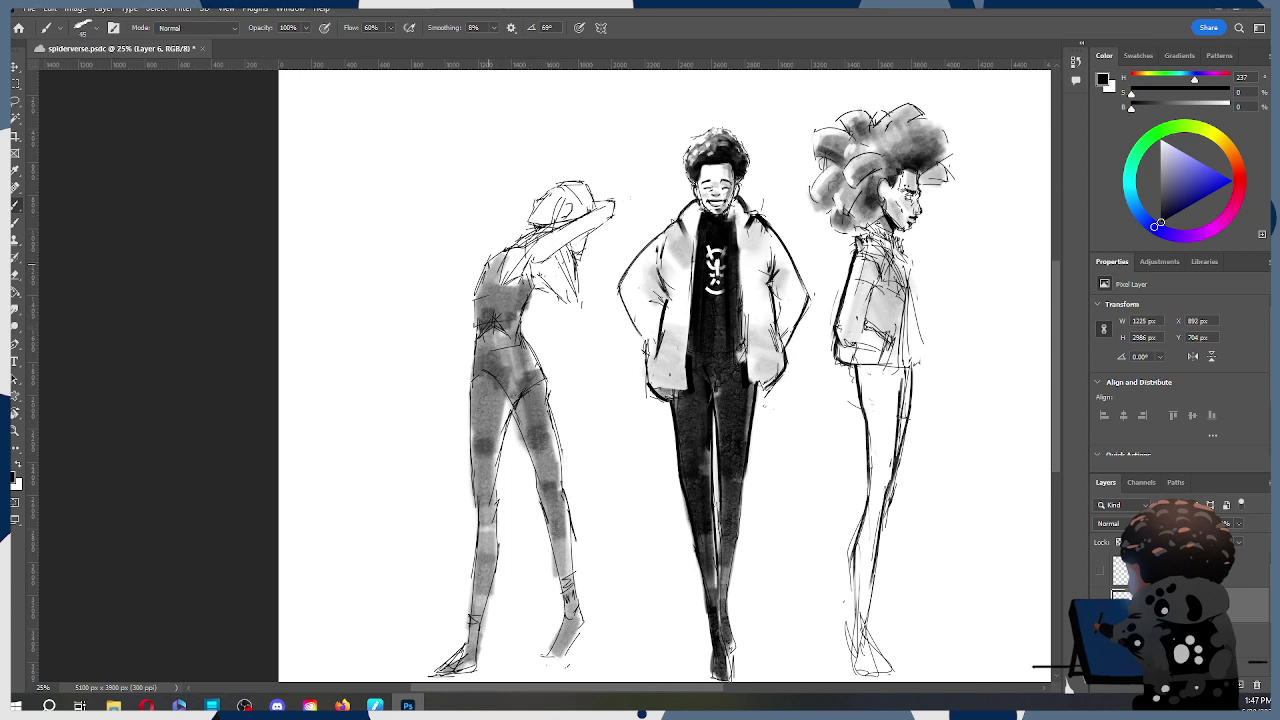
Step: Fill the third figure's torso, hips and left-hand leg with solid black and clean up stray paint beside the calf
{"action": "mouse_move", "coordinate": [495, 262]}
{"action": "left_mouse_down"}
{"action": "mouse_move", "coordinate": [485, 296]}
{"action": "mouse_move", "coordinate": [500, 266]}
{"action": "mouse_move", "coordinate": [514, 288]}
{"action": "mouse_move", "coordinate": [530, 276]}
{"action": "mouse_move", "coordinate": [496, 262]}
{"action": "mouse_move", "coordinate": [490, 272]}
{"action": "mouse_move", "coordinate": [480, 308]}
{"action": "mouse_move", "coordinate": [517, 305]}
{"action": "mouse_move", "coordinate": [512, 326]}
{"action": "mouse_move", "coordinate": [477, 328]}
{"action": "mouse_move", "coordinate": [512, 340]}
{"action": "mouse_move", "coordinate": [481, 374]}
{"action": "mouse_move", "coordinate": [510, 392]}
{"action": "mouse_move", "coordinate": [530, 360]}
{"action": "left_mouse_up"}
{"action": "mouse_move", "coordinate": [477, 393]}
{"action": "left_mouse_down"}
{"action": "mouse_move", "coordinate": [478, 440]}
{"action": "mouse_move", "coordinate": [494, 380]}
{"action": "mouse_move", "coordinate": [501, 398]}
{"action": "mouse_move", "coordinate": [494, 460]}
{"action": "mouse_move", "coordinate": [474, 440]}
{"action": "mouse_move", "coordinate": [490, 542]}
{"action": "mouse_move", "coordinate": [472, 625]}
{"action": "mouse_move", "coordinate": [486, 592]}
{"action": "left_mouse_up"}
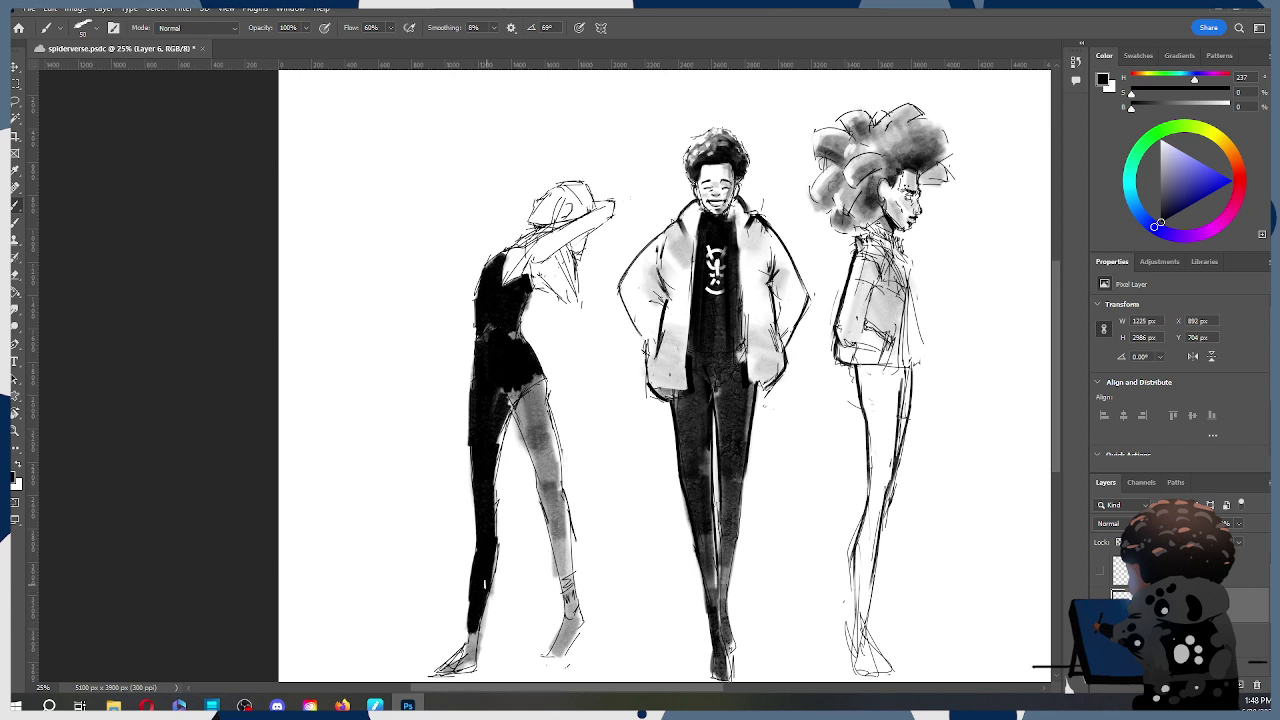
{"action": "key", "text": "ctrl+z"}
{"action": "key", "text": "ctrl+shift+z"}
{"action": "mouse_move", "coordinate": [494, 463]}
{"action": "left_mouse_down"}
{"action": "mouse_move", "coordinate": [489, 568]}
{"action": "mouse_move", "coordinate": [470, 601]}
{"action": "mouse_move", "coordinate": [466, 550]}
{"action": "mouse_move", "coordinate": [463, 636]}
{"action": "mouse_move", "coordinate": [465, 553]}
{"action": "left_mouse_up"}
{"action": "key", "text": "e"}
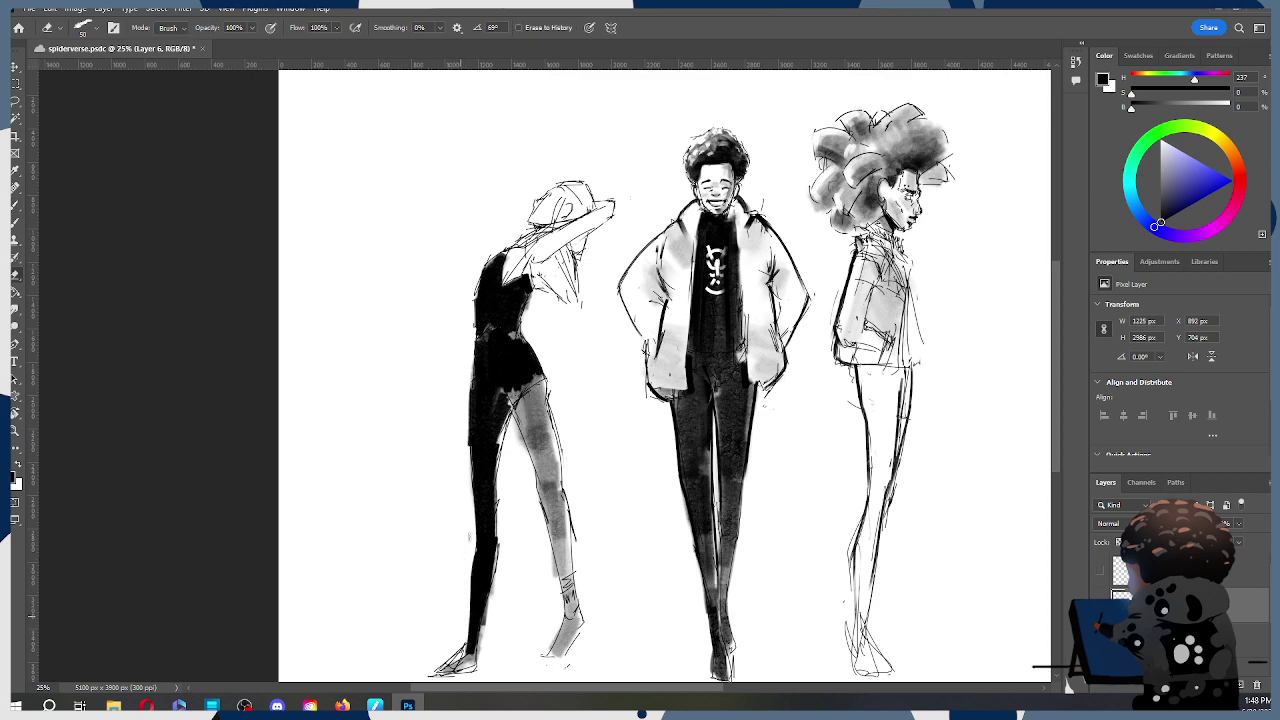
{"action": "left_click_drag", "start_coordinate": [556, 499], "coordinate": [598, 421]}
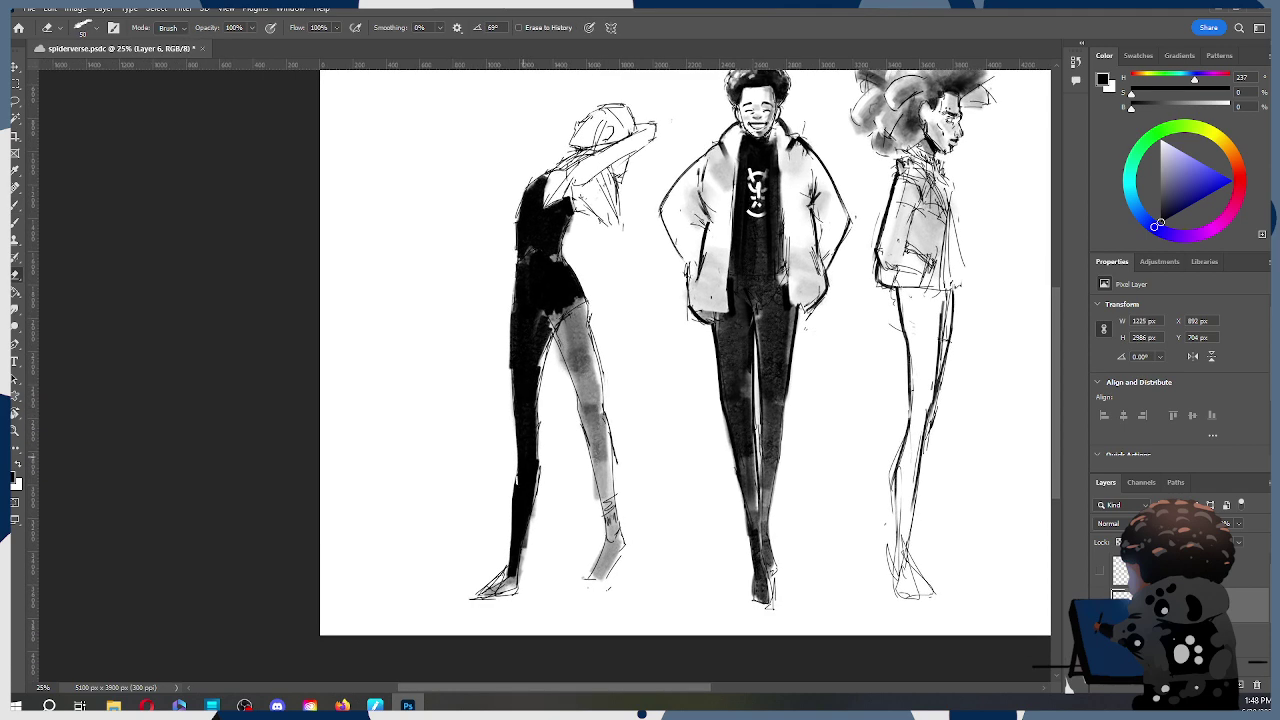
Step: Refine the black left-hand leg's contour with brush and eraser, undoing unwanted passes and reducing the eraser size
{"action": "key", "text": "b"}
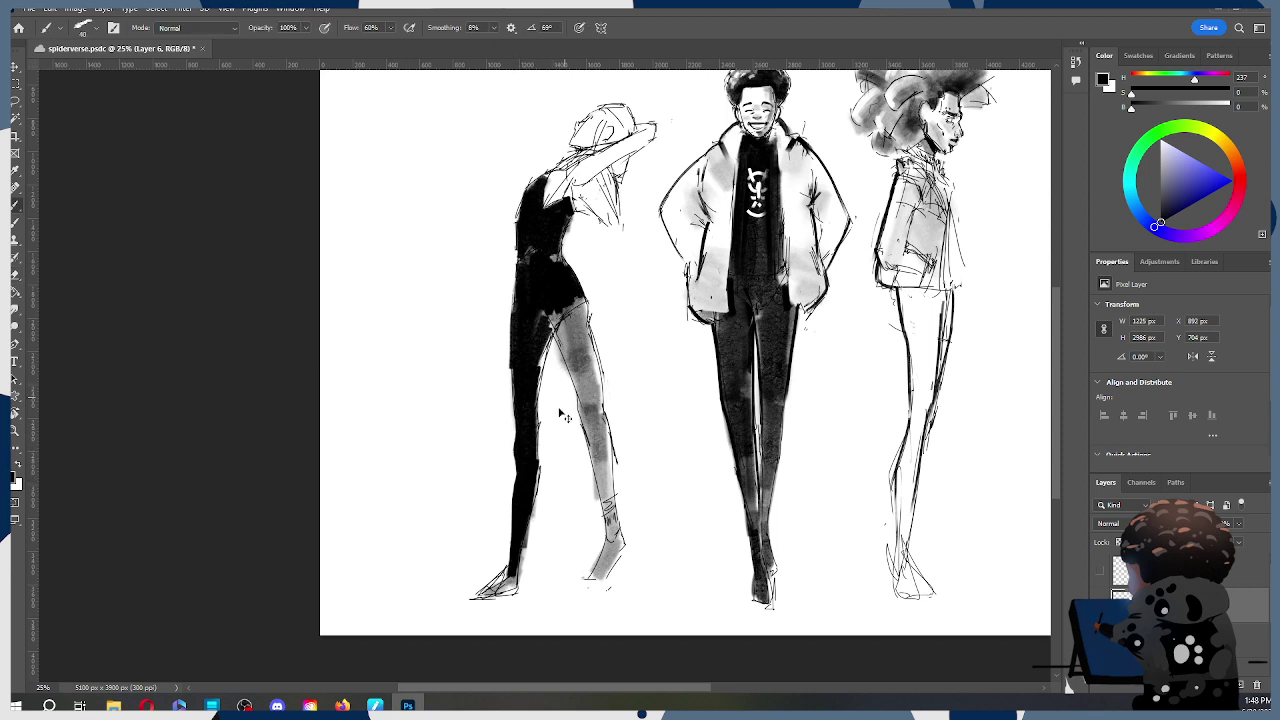
{"action": "left_click_drag", "start_coordinate": [519, 440], "coordinate": [516, 491]}
{"action": "left_click_drag", "start_coordinate": [547, 330], "coordinate": [540, 380]}
{"action": "key", "text": "e"}
{"action": "left_click_drag", "start_coordinate": [542, 483], "coordinate": [538, 414]}
{"action": "left_click_drag", "start_coordinate": [544, 362], "coordinate": [539, 476]}
{"action": "key", "text": "ctrl+z"}
{"action": "key", "text": "bracketleft"}
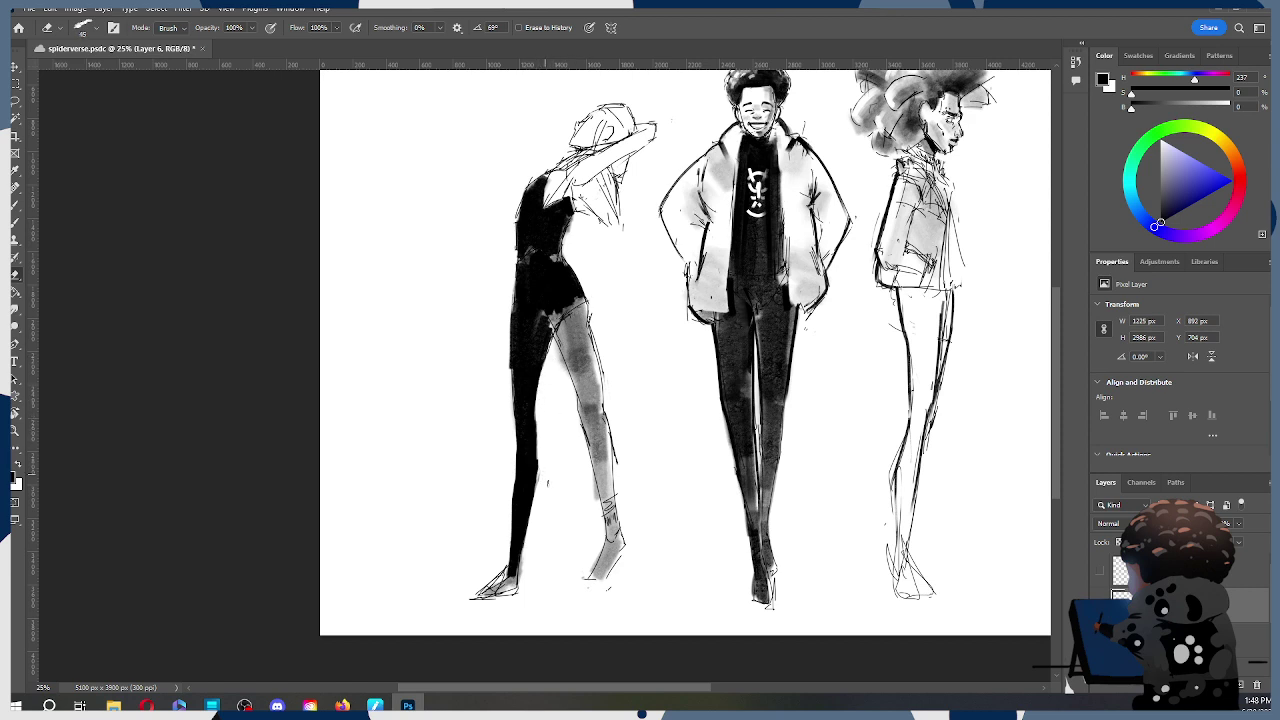
{"action": "key", "text": "ctrl+z"}
{"action": "key", "text": "b"}
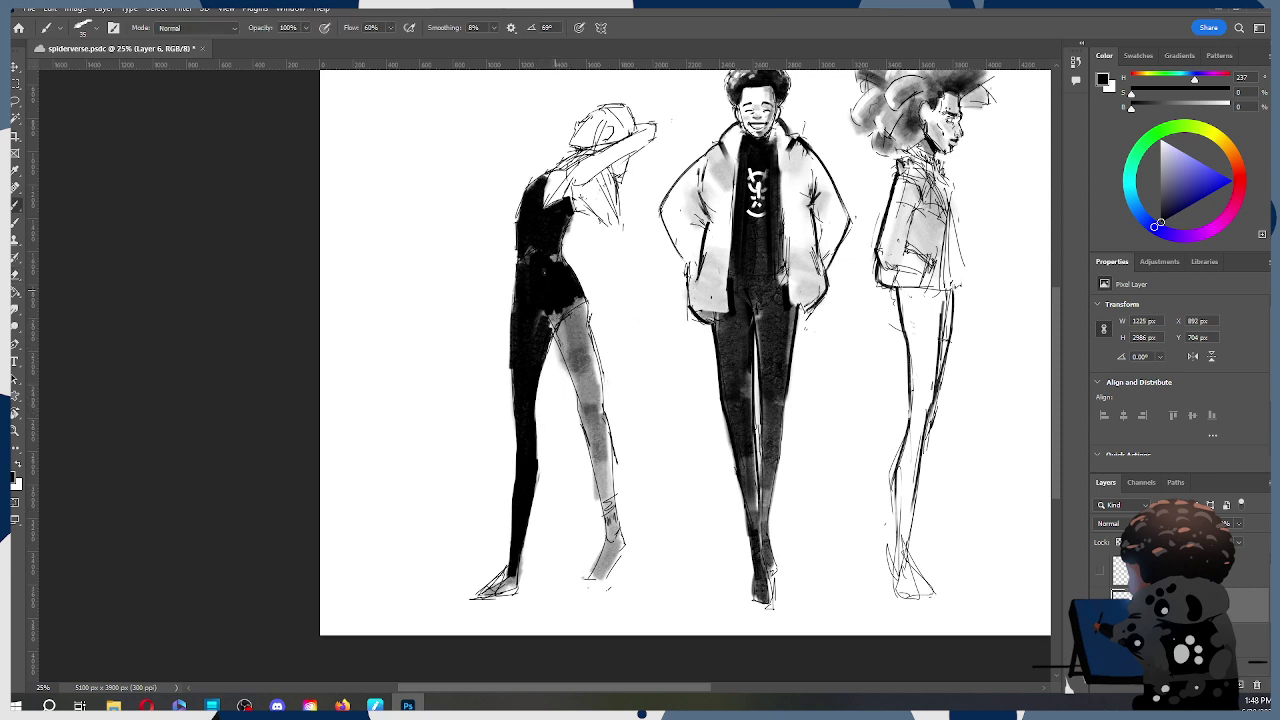
Step: Fill the third figure's right-hand leg with solid black down to the ankle, undoing unwanted strokes and reducing the brush size
{"action": "mouse_move", "coordinate": [549, 306]}
{"action": "left_mouse_down"}
{"action": "mouse_move", "coordinate": [541, 337]}
{"action": "mouse_move", "coordinate": [582, 306]}
{"action": "mouse_move", "coordinate": [576, 326]}
{"action": "mouse_move", "coordinate": [570, 292]}
{"action": "mouse_move", "coordinate": [578, 410]}
{"action": "mouse_move", "coordinate": [591, 394]}
{"action": "left_mouse_up"}
{"action": "key", "text": "ctrl+z"}
{"action": "key", "text": "bracketleft"}
{"action": "key", "text": "bracketleft"}
{"action": "mouse_move", "coordinate": [562, 338]}
{"action": "left_mouse_down"}
{"action": "mouse_move", "coordinate": [587, 395]}
{"action": "mouse_move", "coordinate": [590, 330]}
{"action": "mouse_move", "coordinate": [598, 410]}
{"action": "left_mouse_up"}
{"action": "key", "text": "ctrl+z"}
{"action": "key", "text": "ctrl+z"}
{"action": "key", "text": "ctrl+z"}
{"action": "key", "text": "bracketleft"}
{"action": "mouse_move", "coordinate": [582, 328]}
{"action": "left_mouse_down"}
{"action": "mouse_move", "coordinate": [590, 410]}
{"action": "mouse_move", "coordinate": [576, 380]}
{"action": "mouse_move", "coordinate": [600, 495]}
{"action": "left_mouse_up"}
{"action": "left_click_drag", "start_coordinate": [598, 418], "coordinate": [614, 542]}
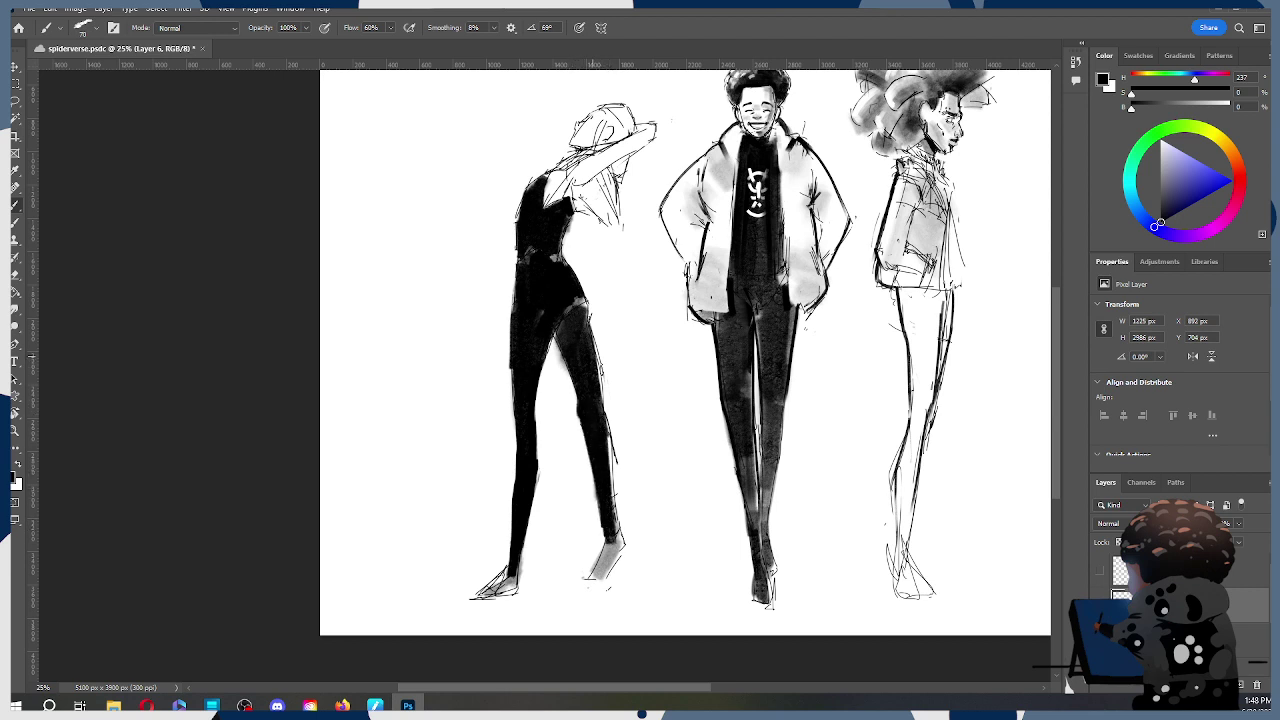
Step: Erase the stray sketch lines along the right-hand leg's outer contour from thigh to ankle, undoing unwanted changes
{"action": "key", "text": "e"}
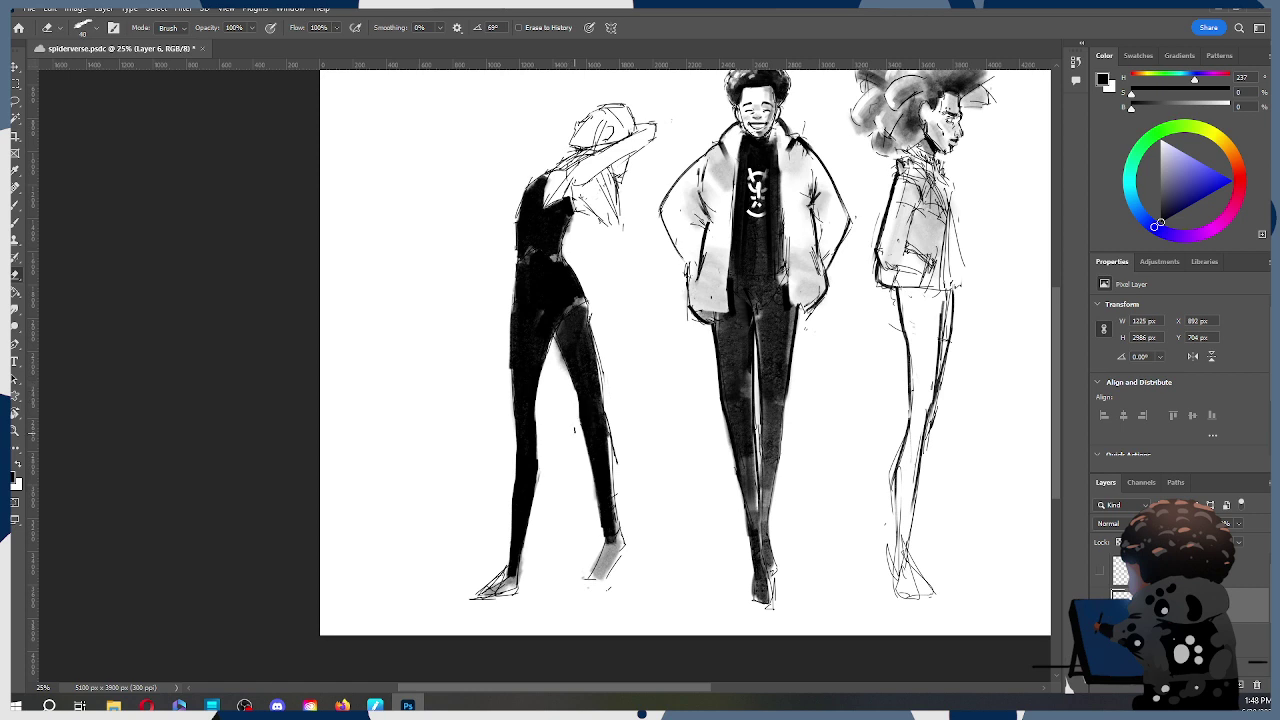
{"action": "left_click_drag", "start_coordinate": [598, 336], "coordinate": [612, 452]}
{"action": "left_click_drag", "start_coordinate": [590, 321], "coordinate": [614, 462]}
{"action": "left_click_drag", "start_coordinate": [600, 410], "coordinate": [621, 543]}
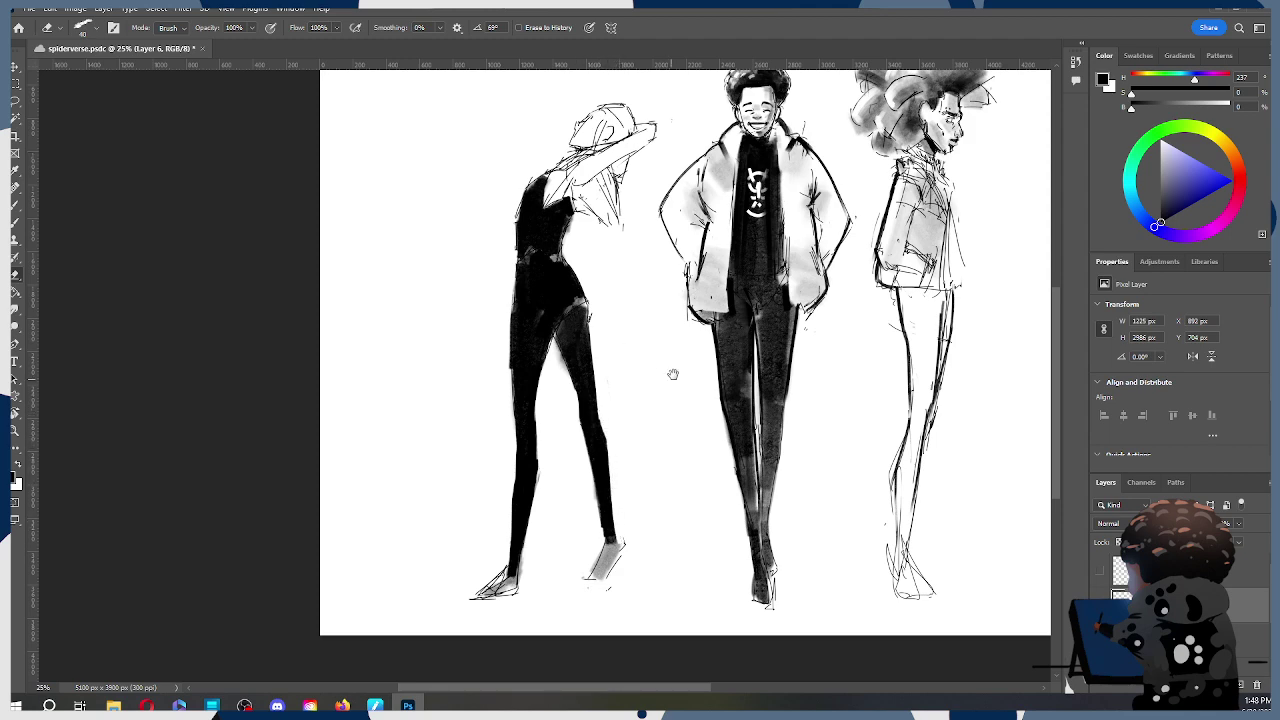
{"action": "left_click_drag", "start_coordinate": [669, 374], "coordinate": [737, 397]}
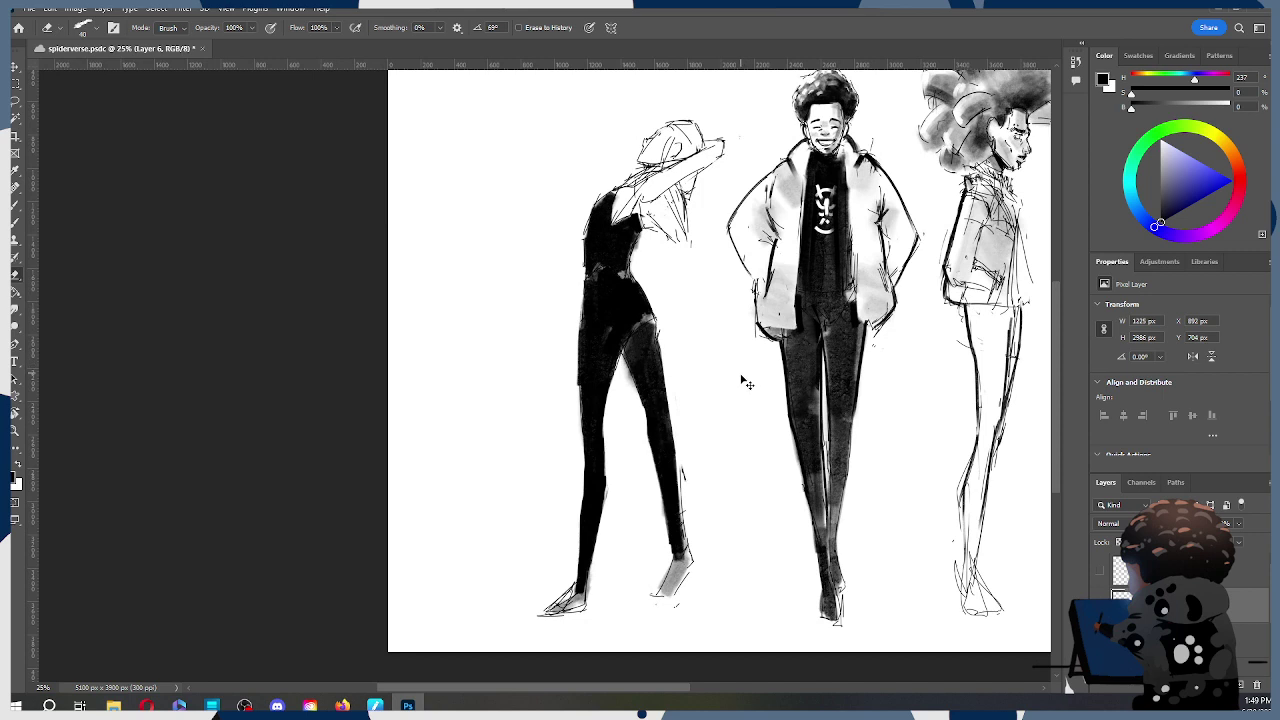
{"action": "key", "text": "ctrl+z"}
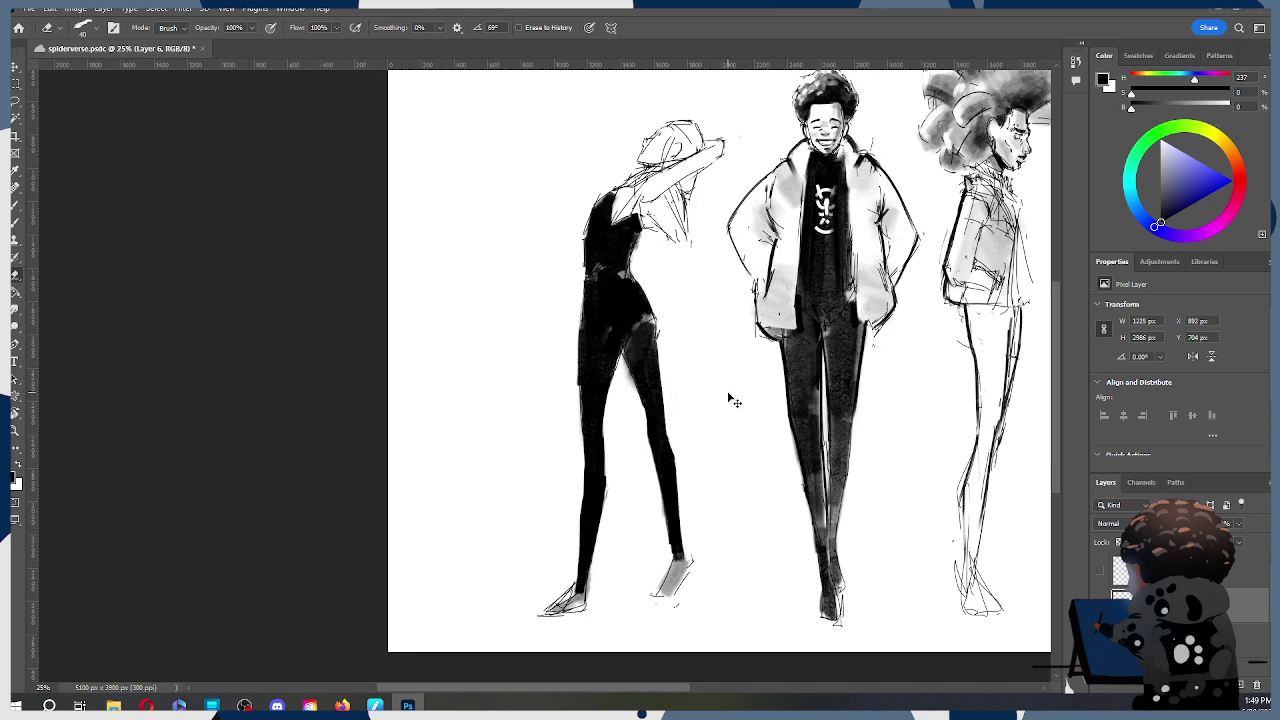
{"action": "key", "text": "ctrl+z"}
{"action": "key", "text": "ctrl+z"}
{"action": "key", "text": "ctrl+z"}
{"action": "key", "text": "ctrl+z"}
{"action": "key", "text": "ctrl+z"}
{"action": "key", "text": "ctrl+z"}
{"action": "key", "text": "ctrl+z"}
Step: Lasso the third figure's right-hand leg, rotate it outward into a wider stance and reposition it against the hip
{"action": "key", "text": "l"}
{"action": "mouse_move", "coordinate": [712, 520]}
{"action": "left_mouse_down"}
{"action": "mouse_move", "coordinate": [663, 600]}
{"action": "mouse_move", "coordinate": [632, 457]}
{"action": "mouse_move", "coordinate": [686, 349]}
{"action": "mouse_move", "coordinate": [703, 398]}
{"action": "left_mouse_up"}
{"action": "key", "text": "ctrl+t"}
{"action": "left_click_drag", "start_coordinate": [728, 310], "coordinate": [719, 306]}
{"action": "left_click_drag", "start_coordinate": [699, 472], "coordinate": [702, 469]}
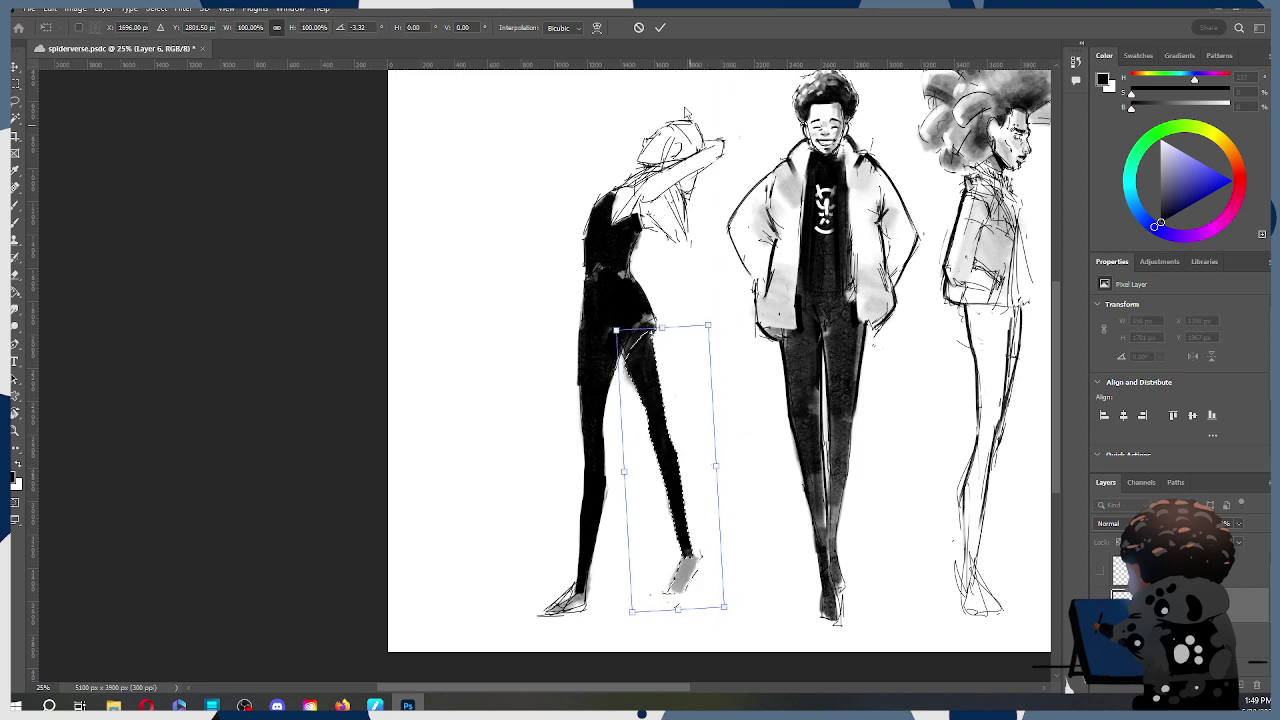
{"action": "left_click_drag", "start_coordinate": [723, 305], "coordinate": [703, 298]}
{"action": "left_click_drag", "start_coordinate": [702, 486], "coordinate": [719, 479]}
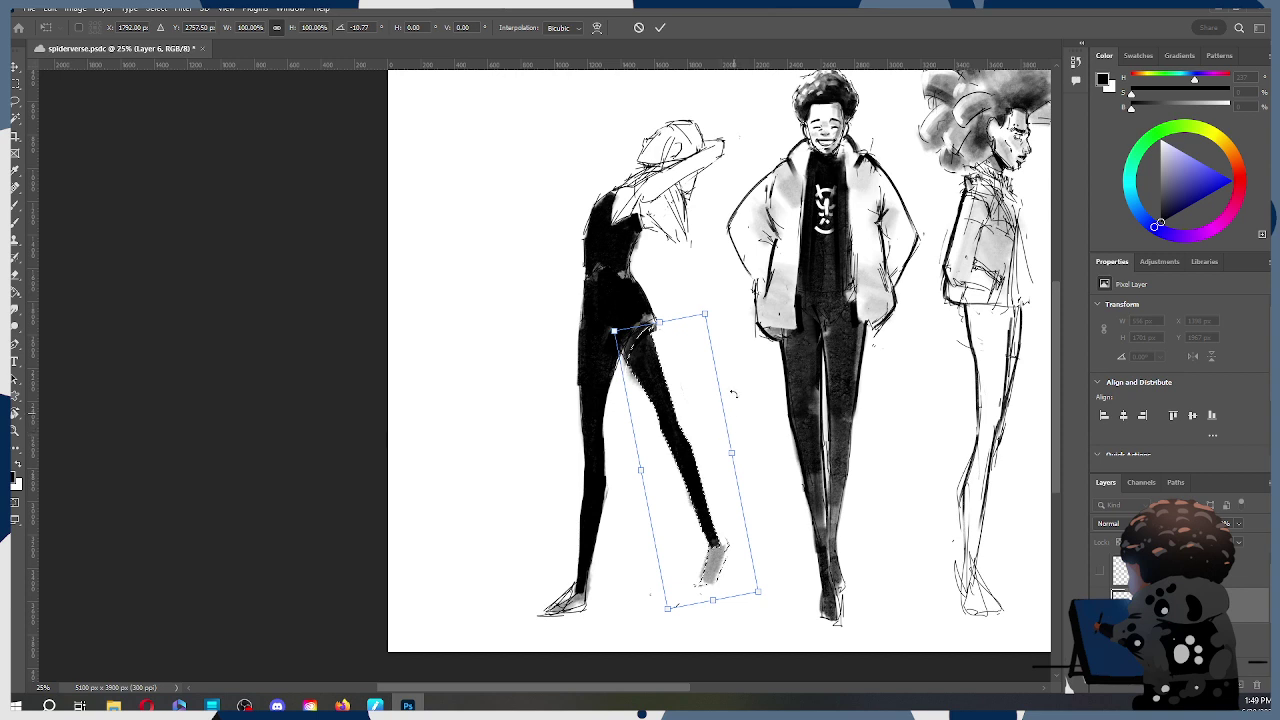
{"action": "left_click_drag", "start_coordinate": [718, 289], "coordinate": [727, 298]}
{"action": "left_click_drag", "start_coordinate": [694, 377], "coordinate": [689, 373]}
{"action": "left_click_drag", "start_coordinate": [731, 310], "coordinate": [748, 288]}
{"action": "left_click_drag", "start_coordinate": [686, 400], "coordinate": [687, 410]}
{"action": "left_click", "coordinate": [660, 27]}
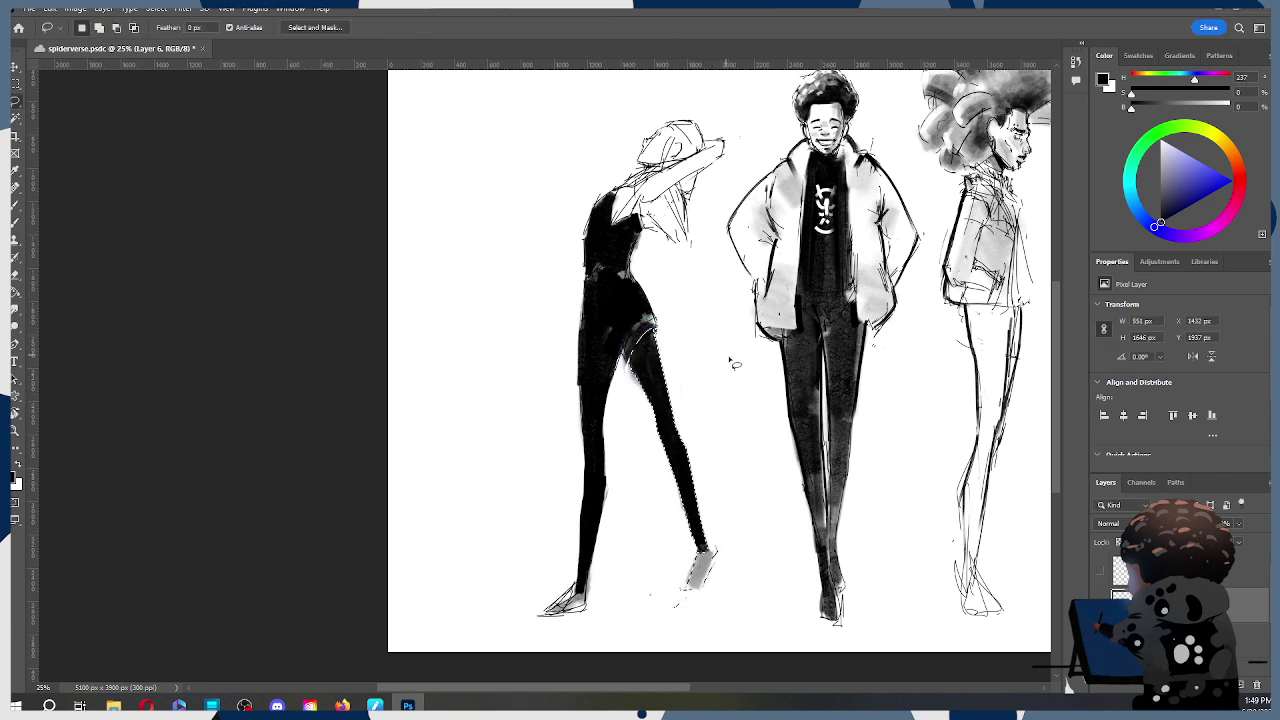
Step: Paint the gap between the hip and the rotated leg black and trim the waist's inner contour with the eraser
{"action": "key", "text": "b"}
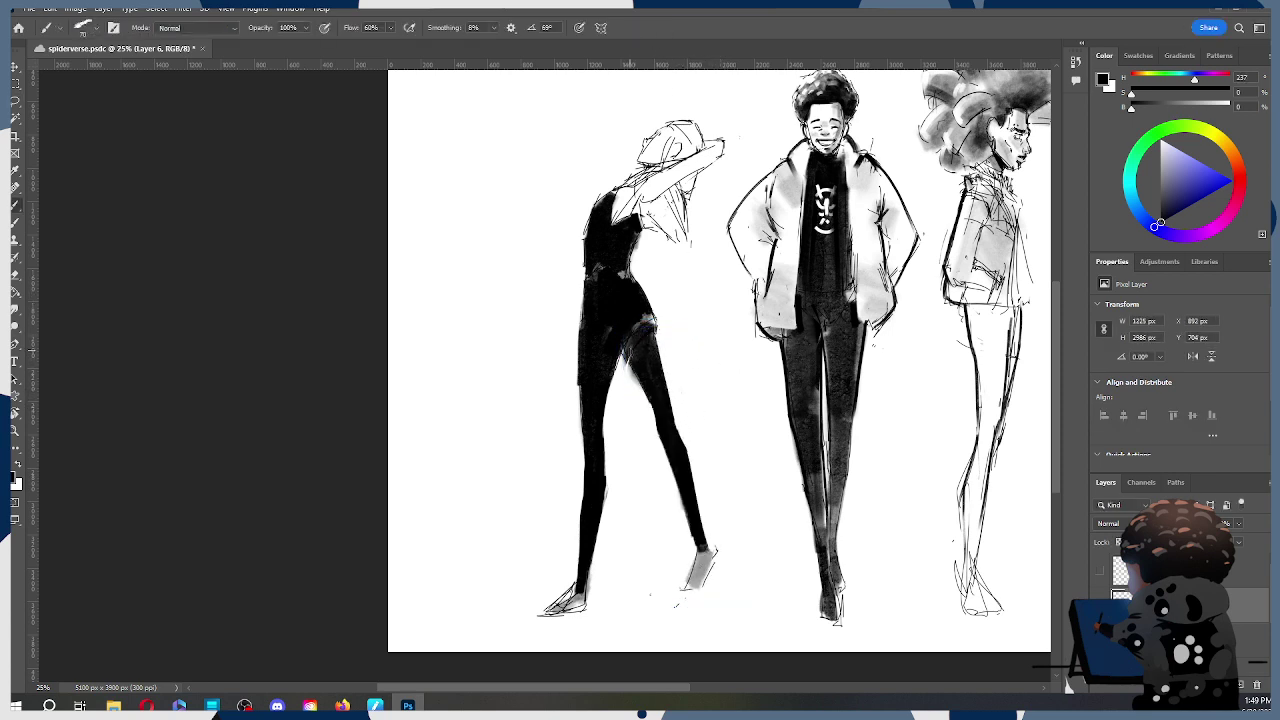
{"action": "mouse_move", "coordinate": [626, 349]}
{"action": "left_mouse_down"}
{"action": "mouse_move", "coordinate": [644, 362]}
{"action": "mouse_move", "coordinate": [650, 326]}
{"action": "mouse_move", "coordinate": [631, 328]}
{"action": "mouse_move", "coordinate": [642, 319]}
{"action": "left_mouse_up"}
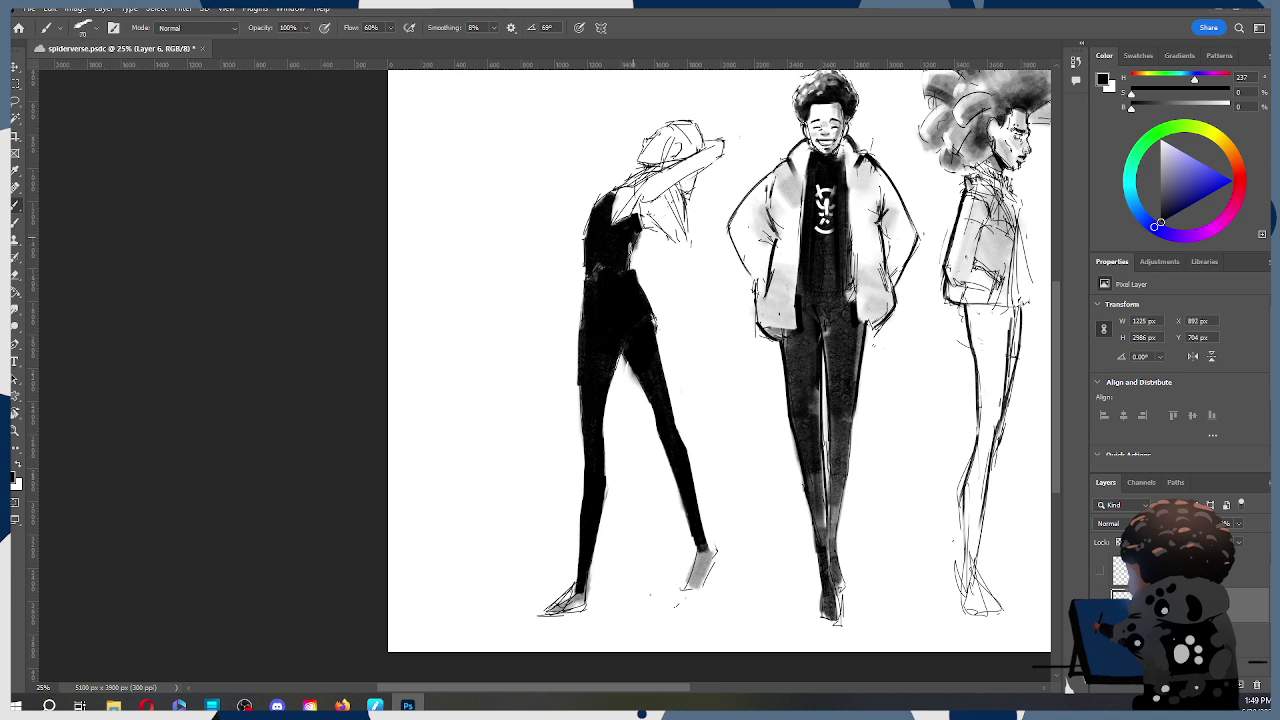
{"action": "key", "text": "e"}
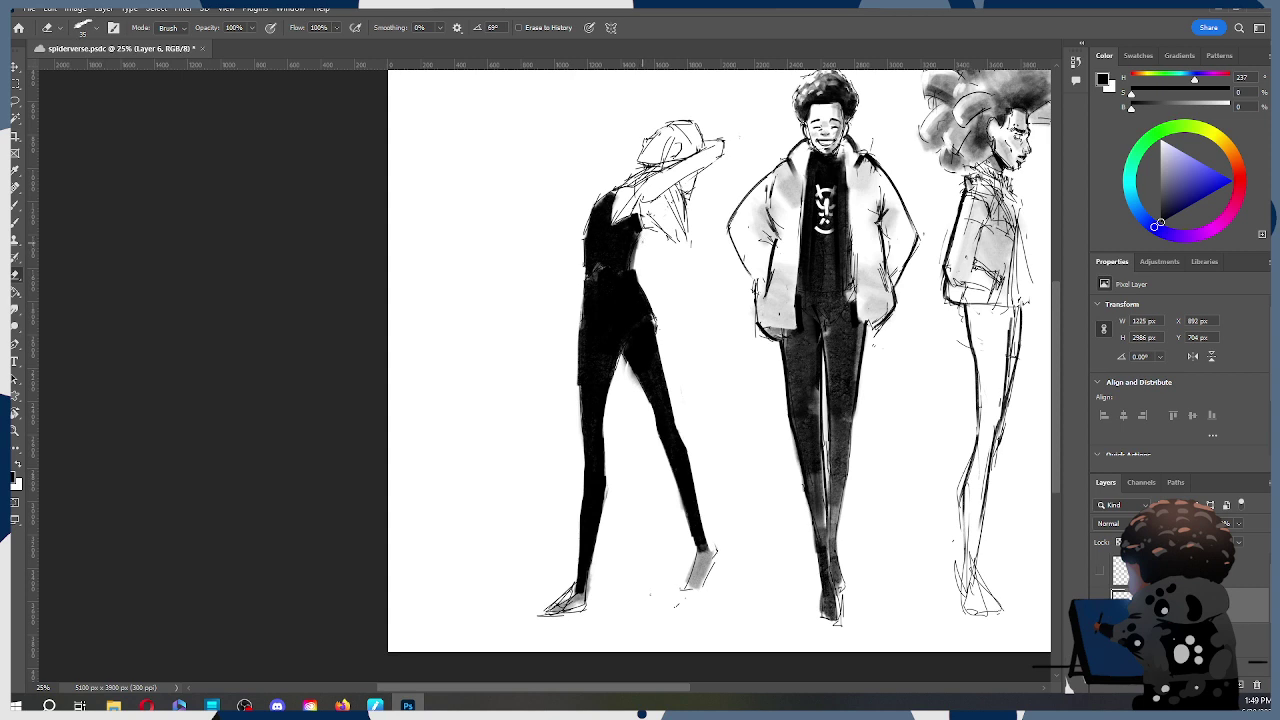
{"action": "left_click_drag", "start_coordinate": [642, 235], "coordinate": [638, 298]}
Step: Erase a thin white chevron-shaped belt line across the black bodysuit's waist and sharpen its edges with black
{"action": "key", "text": "z"}
{"action": "left_click", "coordinate": [765, 385], "text": "alt"}
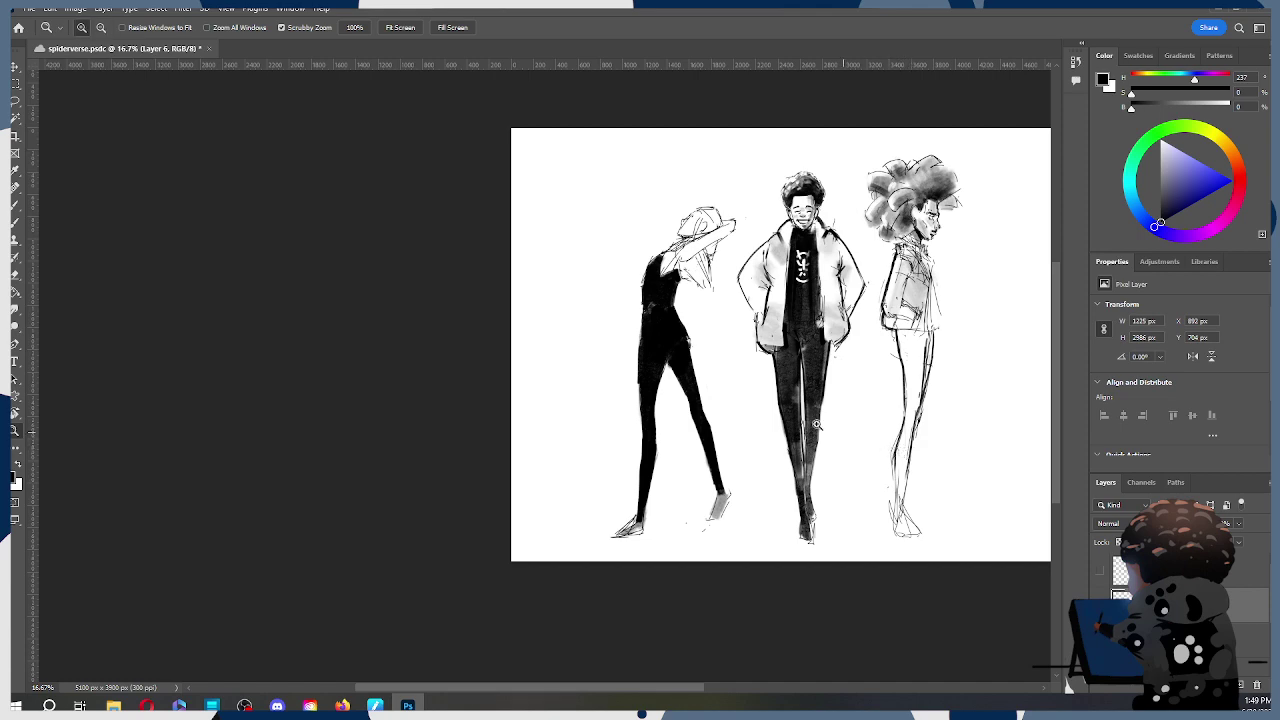
{"action": "left_click", "coordinate": [728, 352]}
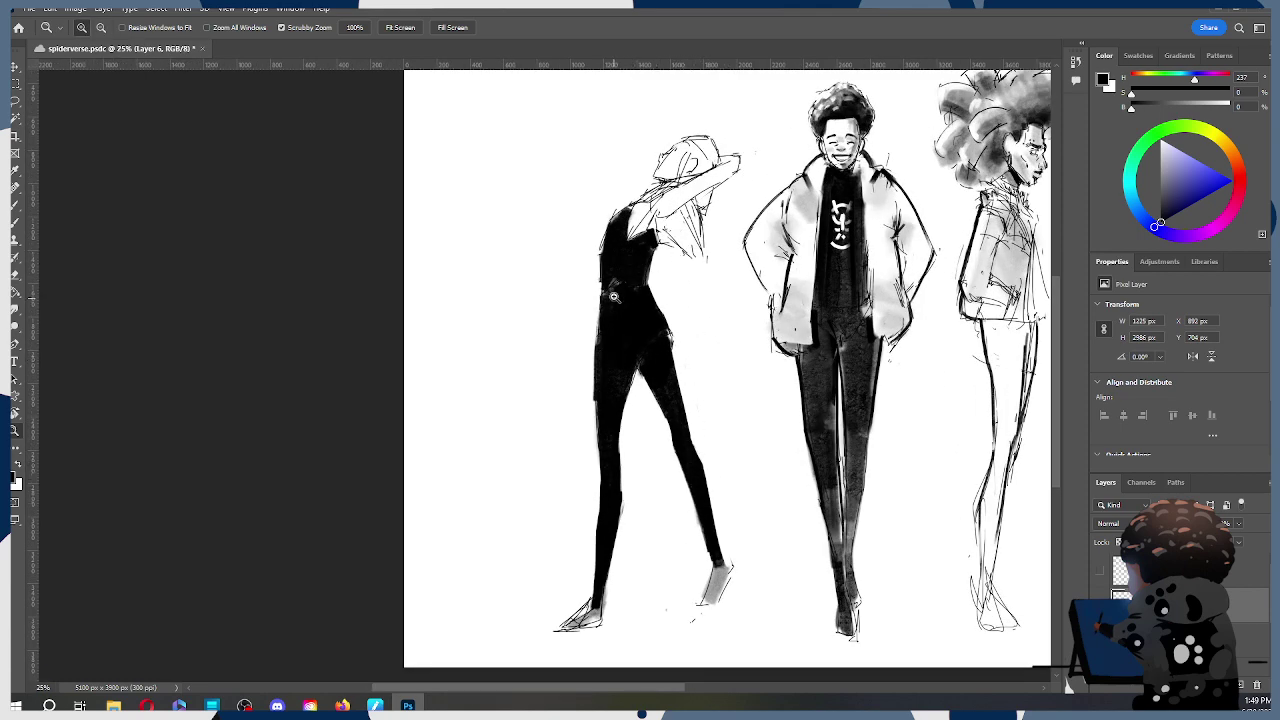
{"action": "key", "text": "e"}
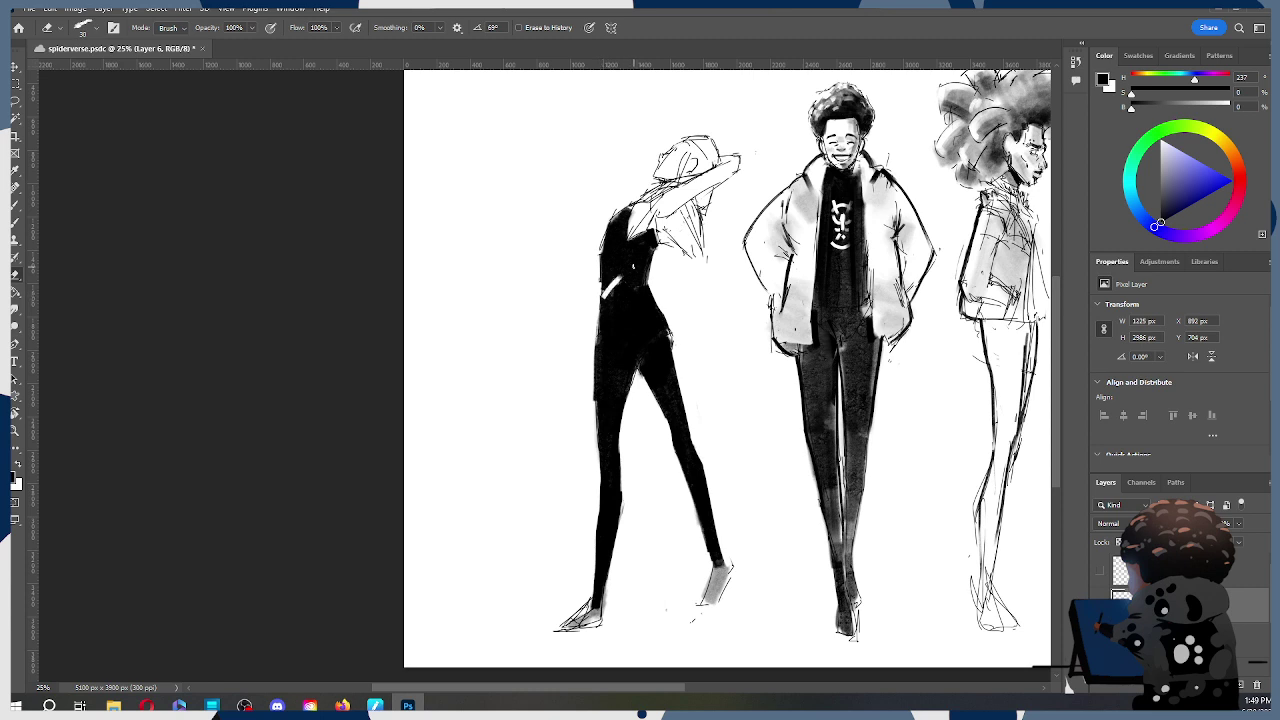
{"action": "mouse_move", "coordinate": [616, 278]}
{"action": "left_mouse_down"}
{"action": "mouse_move", "coordinate": [604, 297]}
{"action": "mouse_move", "coordinate": [632, 294]}
{"action": "left_mouse_up"}
{"action": "key", "text": "b"}
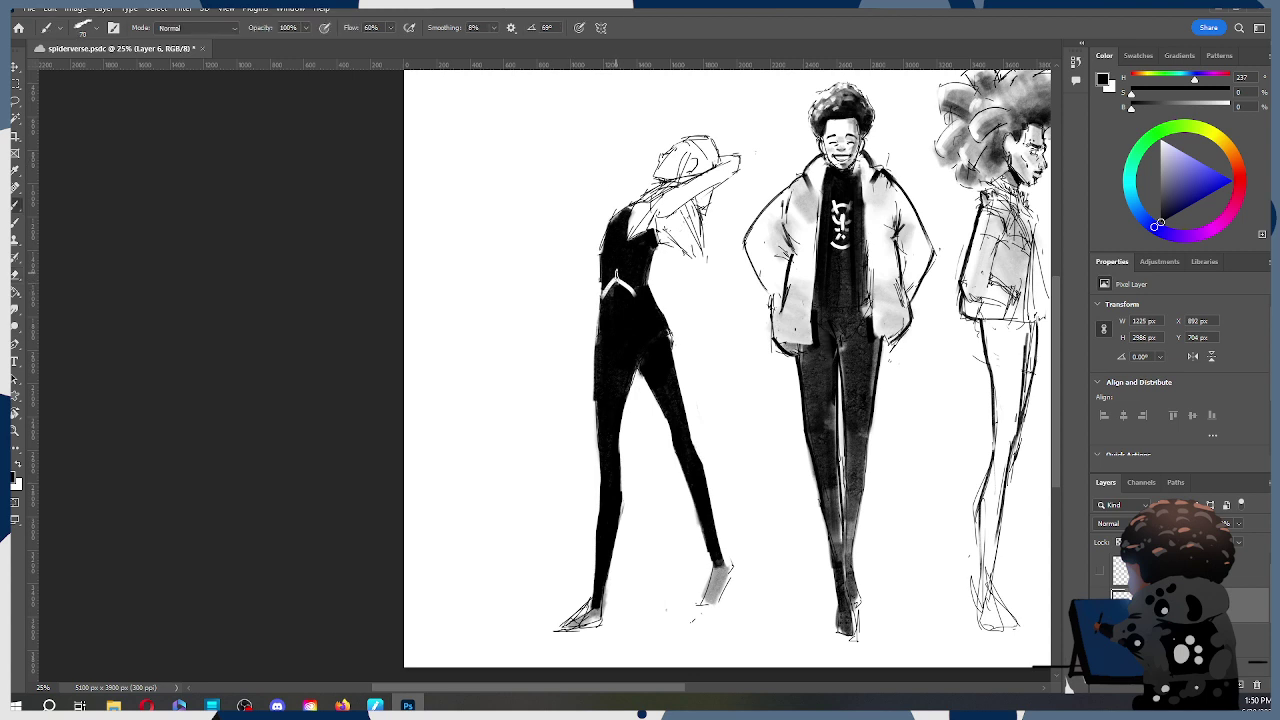
{"action": "left_click_drag", "start_coordinate": [618, 277], "coordinate": [630, 292]}
{"action": "left_click_drag", "start_coordinate": [616, 289], "coordinate": [606, 301]}
Step: Darken the bodysuit's edge near the armpit and lay light grey tone over the third figure's face with a smaller brush
{"action": "key", "text": "bracketleft"}
{"action": "key", "text": "bracketleft"}
{"action": "key", "text": "bracketleft"}
{"action": "key", "text": "bracketleft"}
{"action": "key", "text": "bracketleft"}
{"action": "mouse_move", "coordinate": [654, 214]}
{"action": "left_mouse_down"}
{"action": "mouse_move", "coordinate": [650, 225]}
{"action": "mouse_move", "coordinate": [662, 220]}
{"action": "left_mouse_up"}
{"action": "mouse_move", "coordinate": [663, 176]}
{"action": "left_mouse_down"}
{"action": "mouse_move", "coordinate": [688, 165]}
{"action": "mouse_move", "coordinate": [694, 176]}
{"action": "left_mouse_up"}
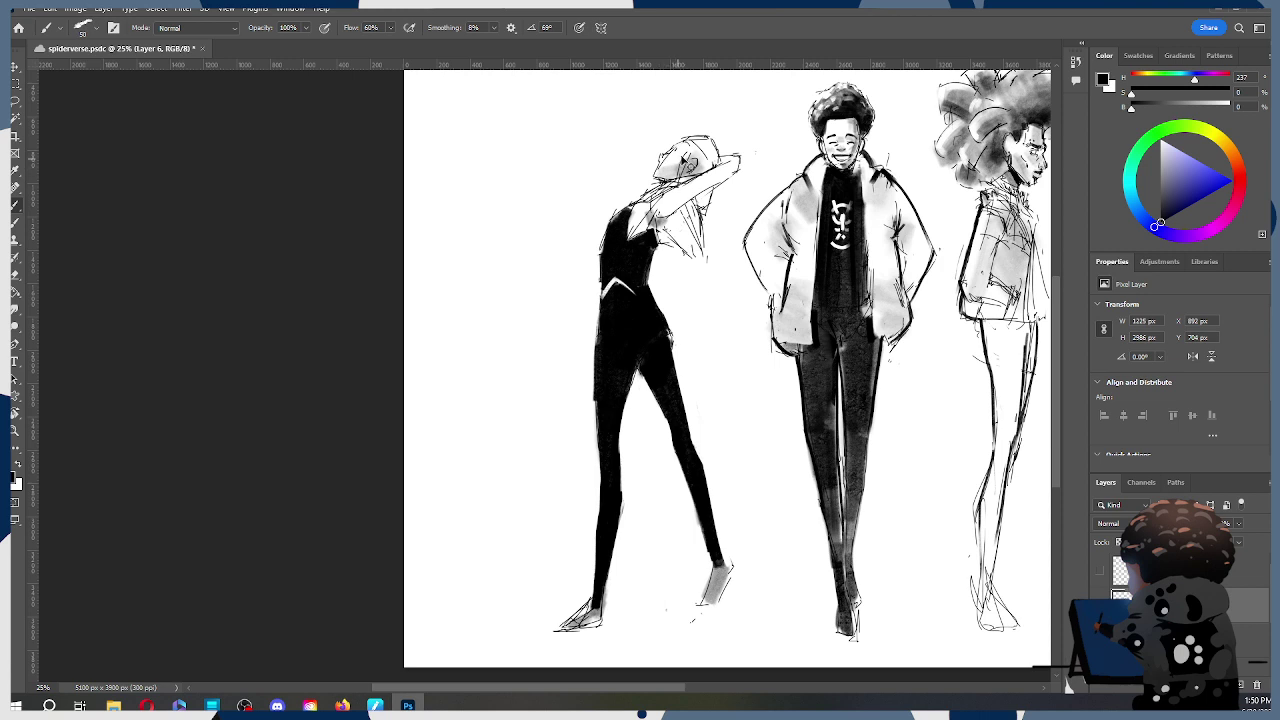
{"action": "left_click_drag", "start_coordinate": [656, 176], "coordinate": [696, 164]}
Step: Refine the contour of the third figure's back and shoulder using a small brush and the eraser
{"action": "key", "text": "["}
{"action": "key", "text": "["}
{"action": "key", "text": "bracketleft"}
{"action": "key", "text": "bracketleft"}
{"action": "key", "text": "bracketleft"}
{"action": "key", "text": "bracketleft"}
{"action": "key", "text": "bracketleft"}
{"action": "key", "text": "bracketright"}
{"action": "key", "text": "bracketright"}
{"action": "key", "text": "bracketleft"}
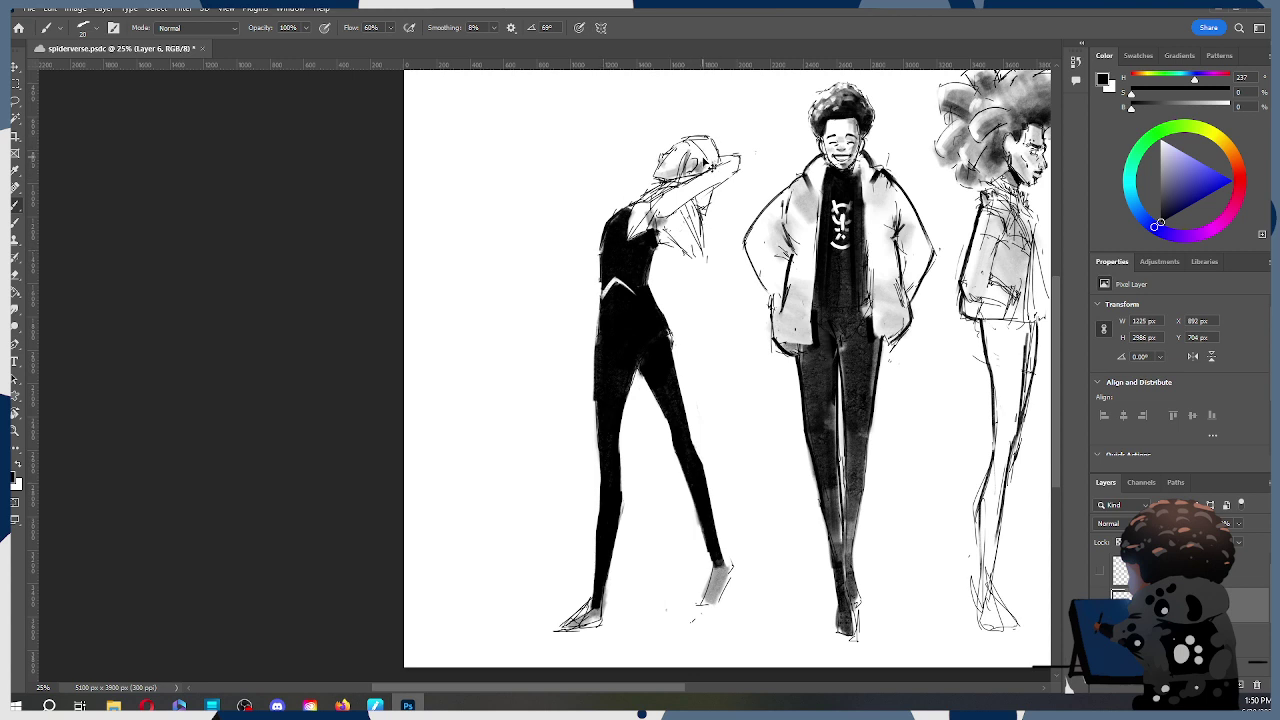
{"action": "left_click_drag", "start_coordinate": [606, 218], "coordinate": [603, 242]}
{"action": "key", "text": "e"}
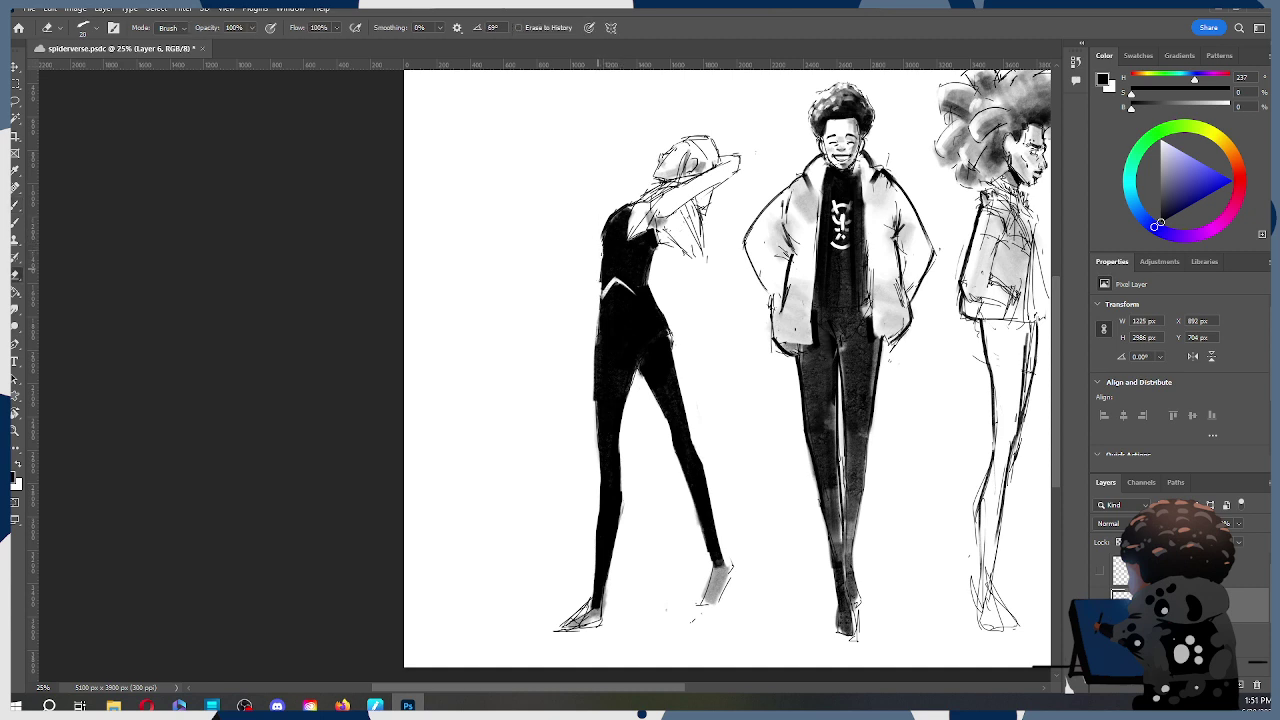
{"action": "left_click_drag", "start_coordinate": [601, 256], "coordinate": [602, 283]}
{"action": "left_click_drag", "start_coordinate": [609, 217], "coordinate": [631, 203]}
Step: Outline and shade the bent arm below the raised forearm with dark strokes, adjusting brush size and undoing unwanted passes
{"action": "key", "text": "b"}
{"action": "mouse_move", "coordinate": [701, 212]}
{"action": "left_mouse_down"}
{"action": "mouse_move", "coordinate": [698, 258]}
{"action": "mouse_move", "coordinate": [666, 237]}
{"action": "mouse_move", "coordinate": [692, 262]}
{"action": "left_mouse_up"}
{"action": "key", "text": "bracketright"}
{"action": "key", "text": "bracketright"}
{"action": "key", "text": "bracketleft"}
{"action": "left_click_drag", "start_coordinate": [685, 212], "coordinate": [694, 259]}
{"action": "key", "text": "bracketright"}
{"action": "key", "text": "bracketright"}
{"action": "key", "text": "bracketright"}
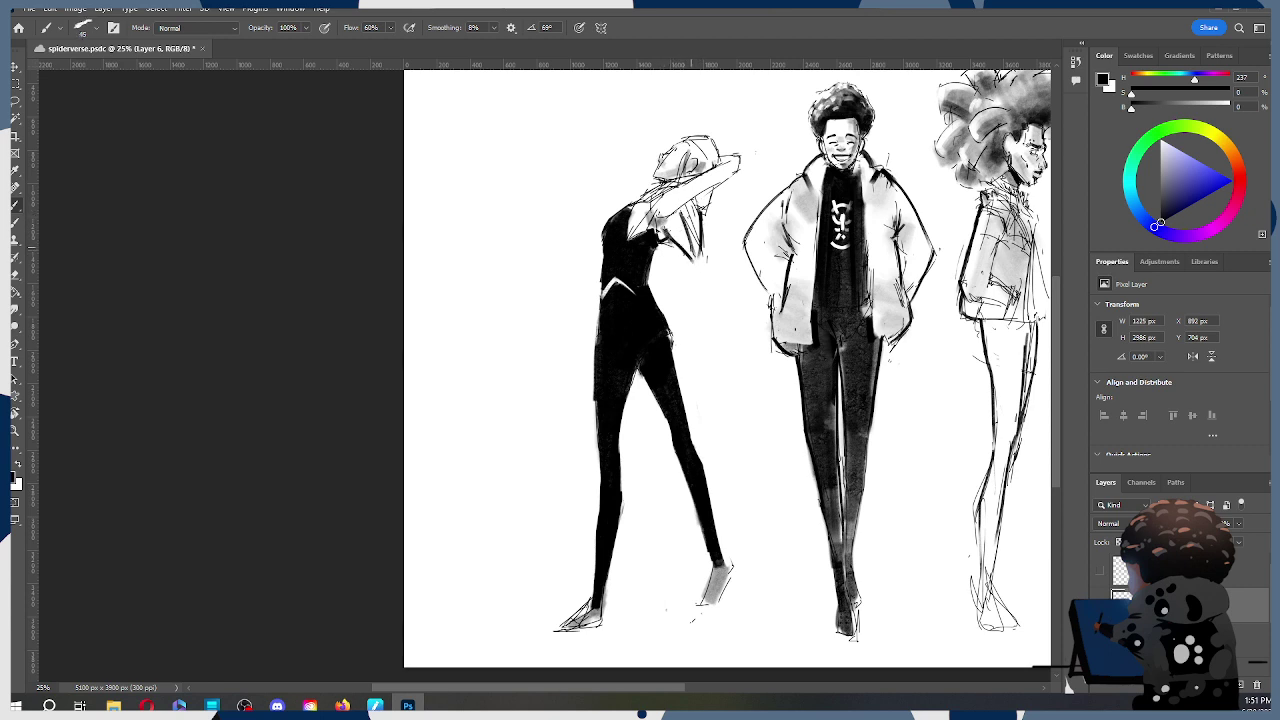
{"action": "left_click_drag", "start_coordinate": [682, 208], "coordinate": [698, 252]}
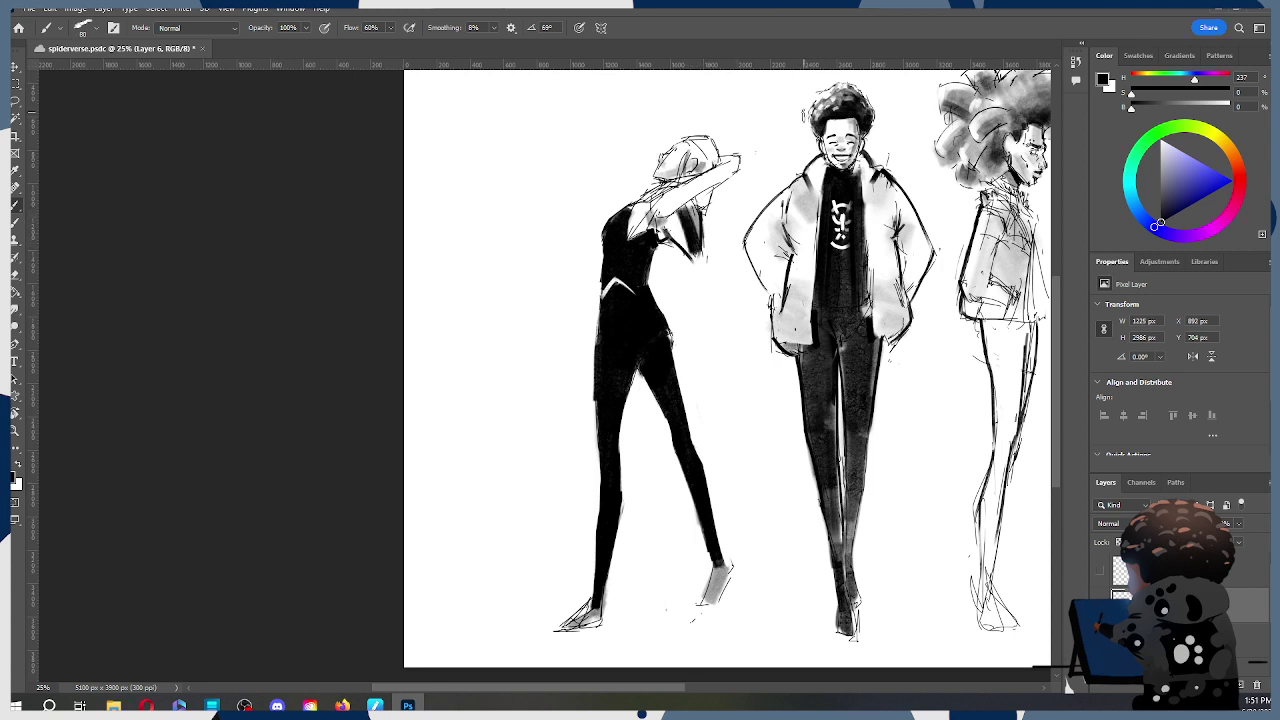
{"action": "key", "text": "ctrl+z"}
{"action": "left_click_drag", "start_coordinate": [680, 206], "coordinate": [697, 249]}
{"action": "key", "text": "ctrl+z"}
Step: Erase thin white bands across the black bodysuit at both ankles with a smaller eraser
{"action": "key", "text": "e"}
{"action": "key", "text": "bracketleft"}
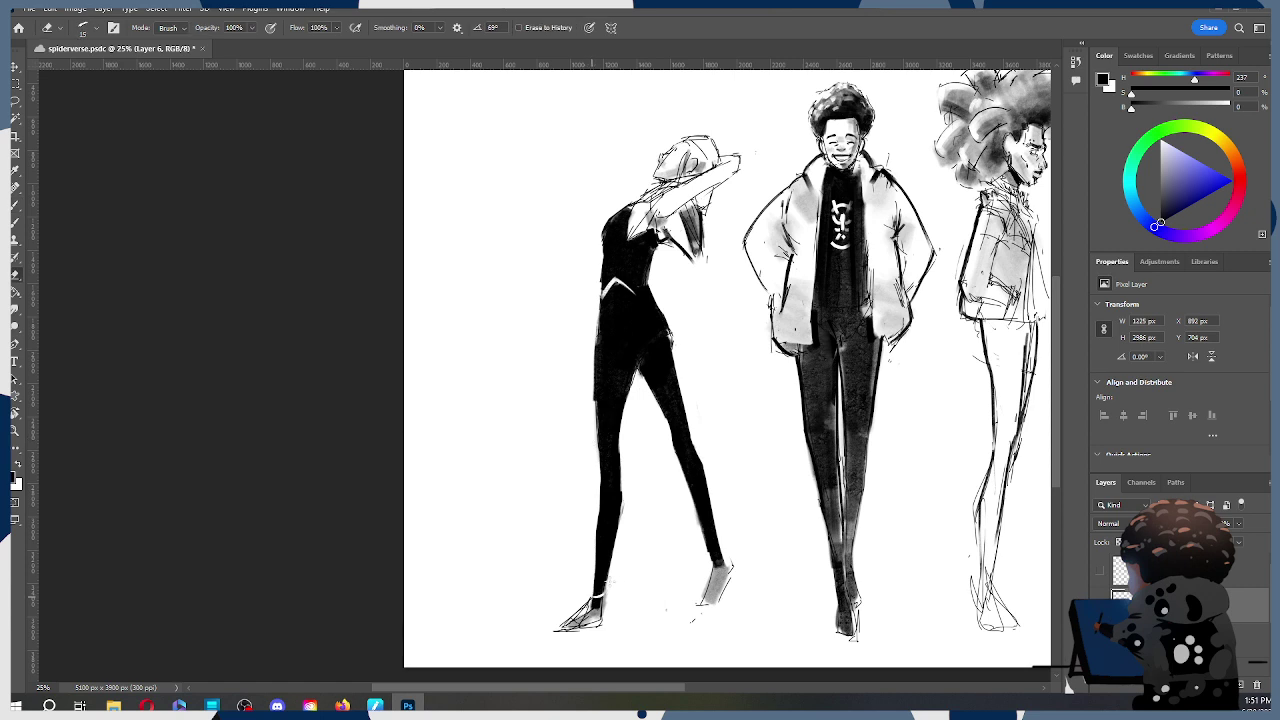
{"action": "left_click_drag", "start_coordinate": [595, 596], "coordinate": [614, 570]}
{"action": "left_click_drag", "start_coordinate": [714, 552], "coordinate": [705, 542]}
Step: Darken and outline both of the third figure's feet as pointed shoes, undoing unwanted strokes
{"action": "key", "text": "b"}
{"action": "mouse_move", "coordinate": [602, 600]}
{"action": "left_mouse_down"}
{"action": "mouse_move", "coordinate": [594, 624]}
{"action": "mouse_move", "coordinate": [561, 627]}
{"action": "left_mouse_up"}
{"action": "key", "text": "bracketleft"}
{"action": "left_click_drag", "start_coordinate": [728, 563], "coordinate": [716, 610]}
{"action": "key", "text": "ctrl+z"}
{"action": "key", "text": "ctrl+z"}
{"action": "left_click_drag", "start_coordinate": [711, 565], "coordinate": [697, 604]}
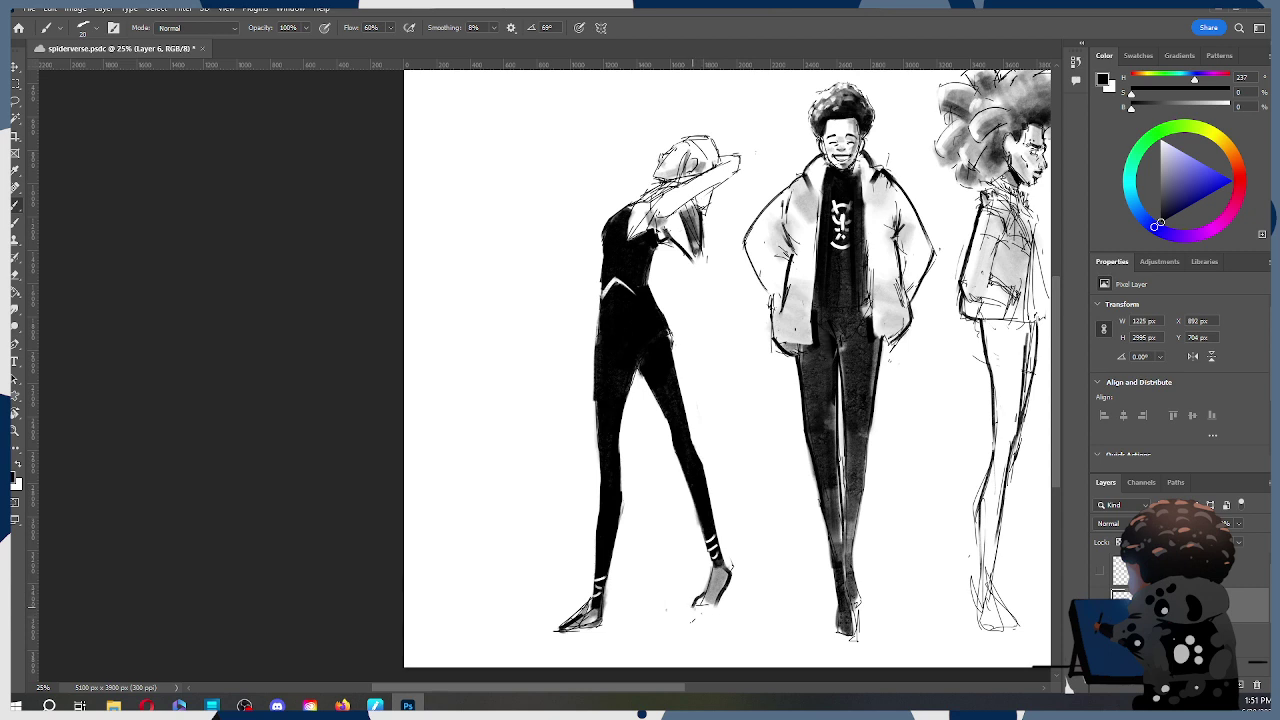
{"action": "mouse_move", "coordinate": [705, 593]}
{"action": "left_mouse_down"}
{"action": "mouse_move", "coordinate": [690, 607]}
{"action": "mouse_move", "coordinate": [703, 599]}
{"action": "left_mouse_up"}
Step: Draw a small eye on the third figure's upturned face with a fine brush
{"action": "key", "text": "z"}
{"action": "left_click", "coordinate": [710, 390], "text": "alt"}
{"action": "left_click", "coordinate": [718, 258]}
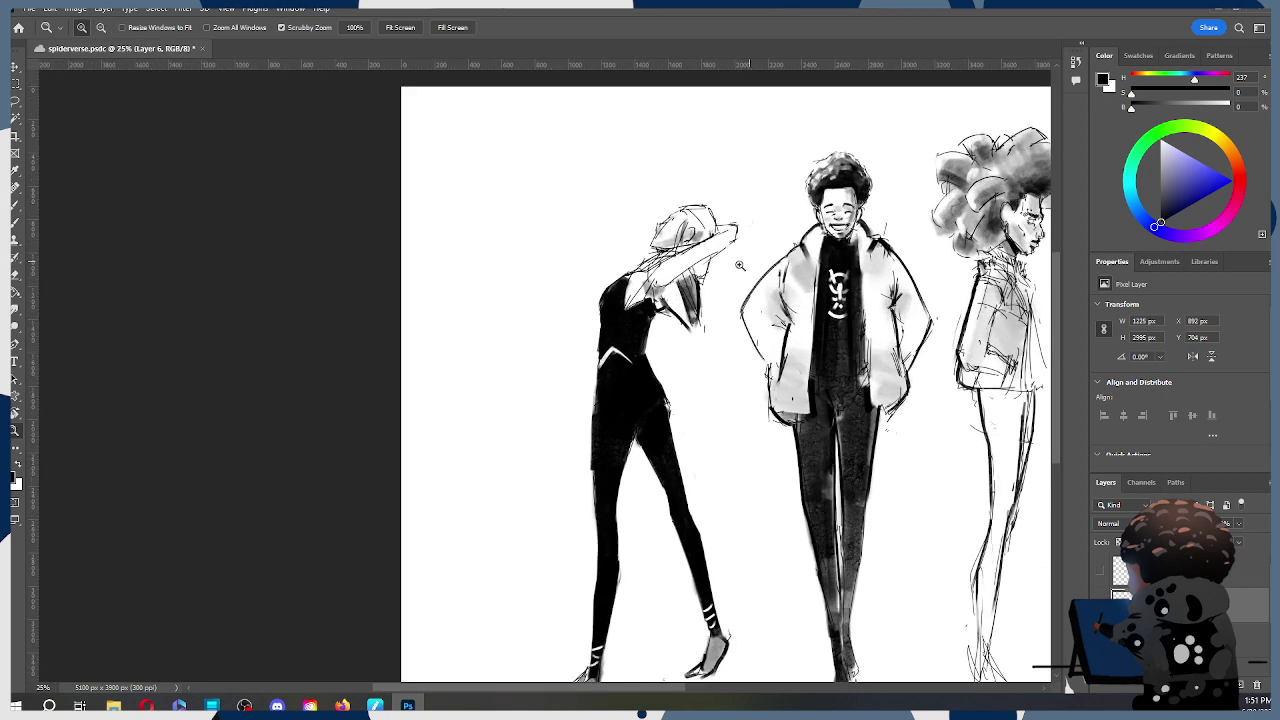
{"action": "left_click", "coordinate": [740, 268]}
{"action": "left_click", "coordinate": [664, 238]}
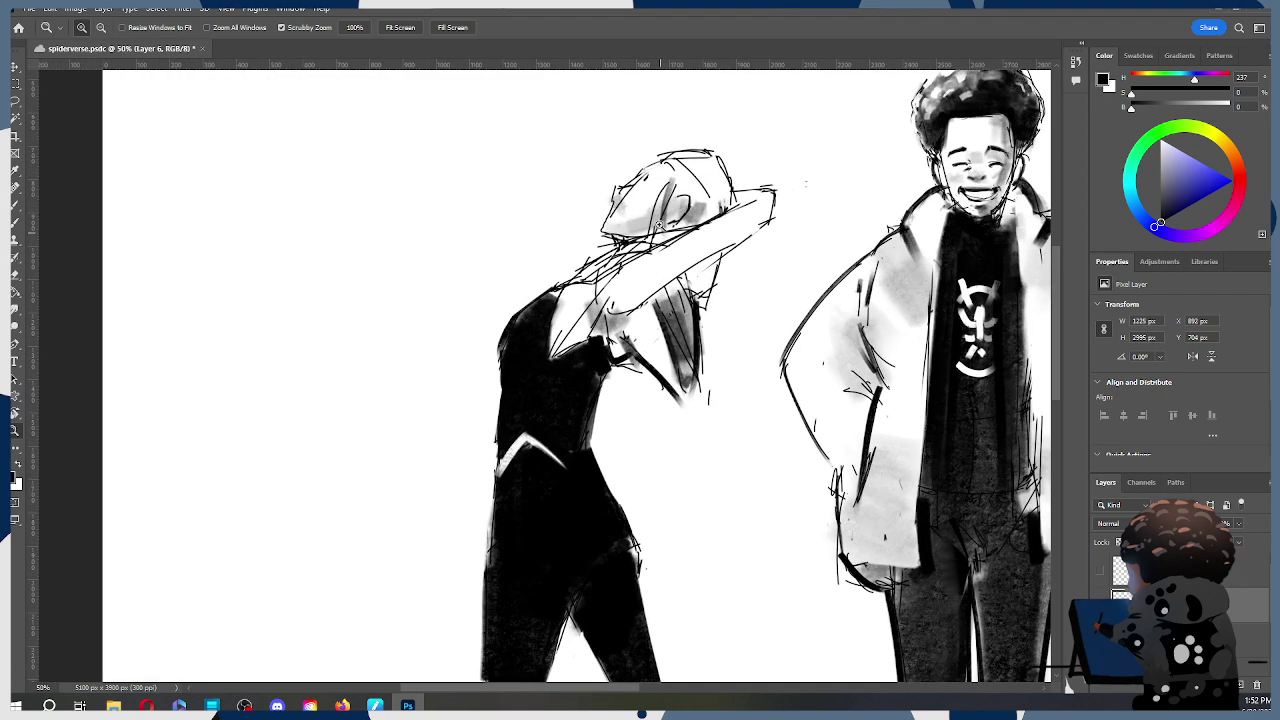
{"action": "key", "text": "e"}
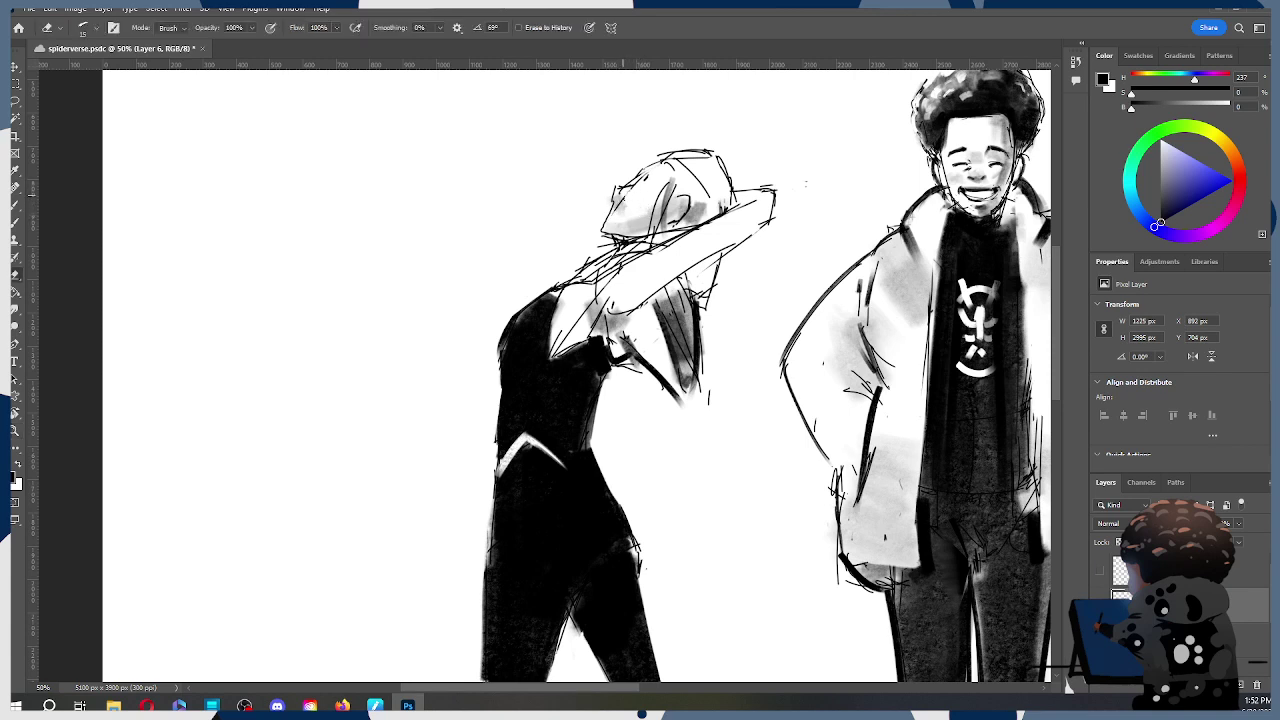
{"action": "key", "text": "b"}
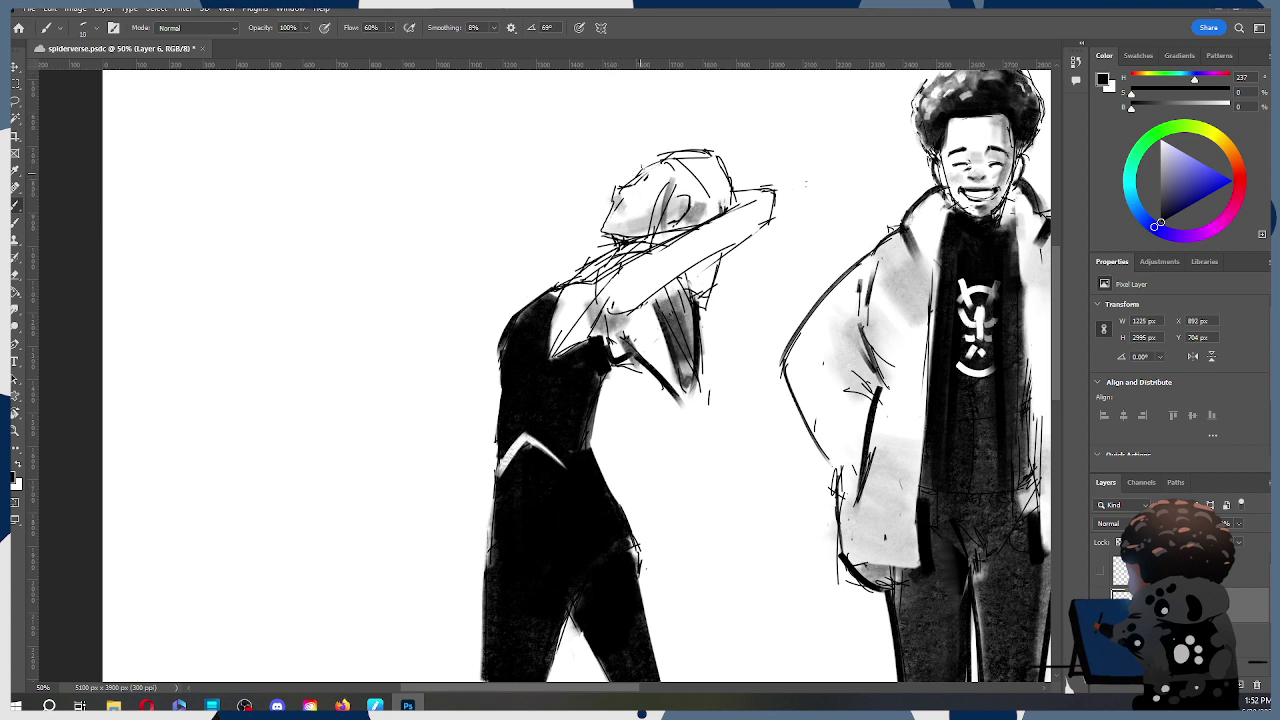
{"action": "left_click_drag", "start_coordinate": [638, 184], "coordinate": [643, 201]}
{"action": "left_click_drag", "start_coordinate": [637, 197], "coordinate": [642, 196]}
Step: Lasso the third figure's eye and rotate it about 17 degrees to follow the tilt of the head
{"action": "key", "text": "l"}
{"action": "mouse_move", "coordinate": [650, 180]}
{"action": "left_mouse_down"}
{"action": "mouse_move", "coordinate": [658, 212]}
{"action": "mouse_move", "coordinate": [636, 212]}
{"action": "mouse_move", "coordinate": [645, 178]}
{"action": "left_mouse_up"}
{"action": "key", "text": "alt"}
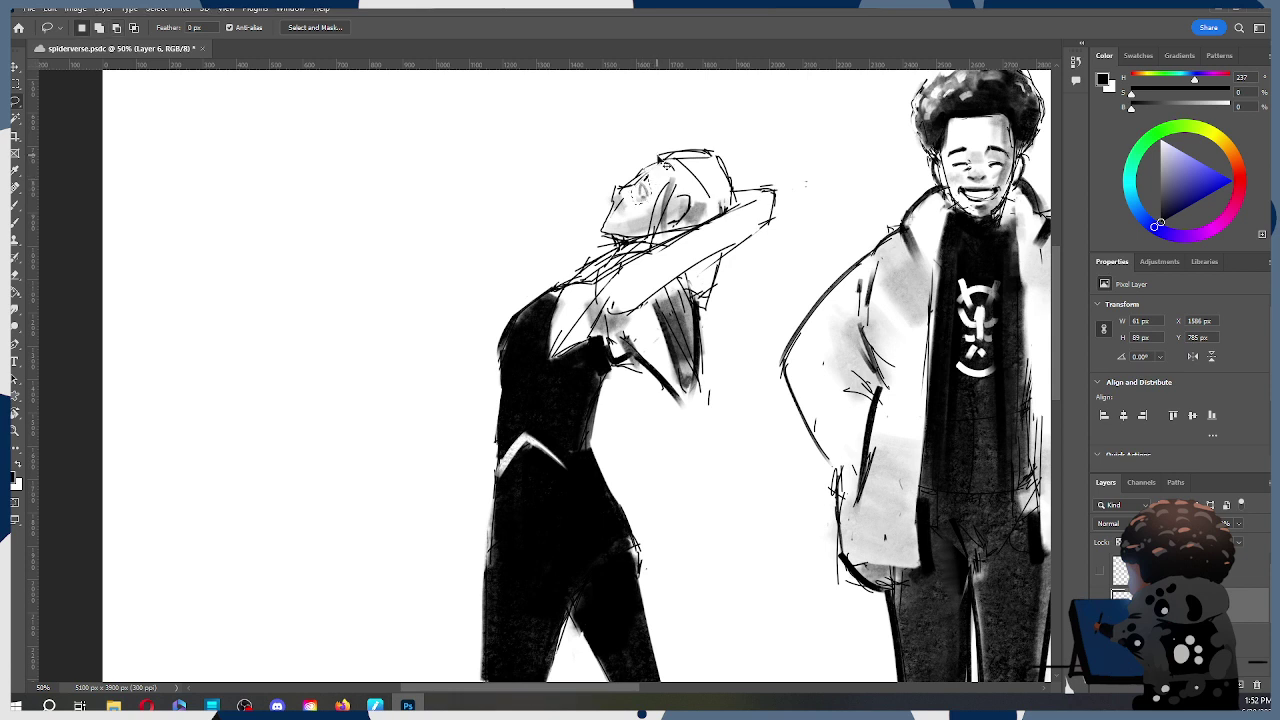
{"action": "key", "text": "ctrl+t"}
{"action": "mouse_move", "coordinate": [662, 162]}
{"action": "left_mouse_down"}
{"action": "mouse_move", "coordinate": [676, 158]}
{"action": "mouse_move", "coordinate": [663, 168]}
{"action": "left_mouse_up"}
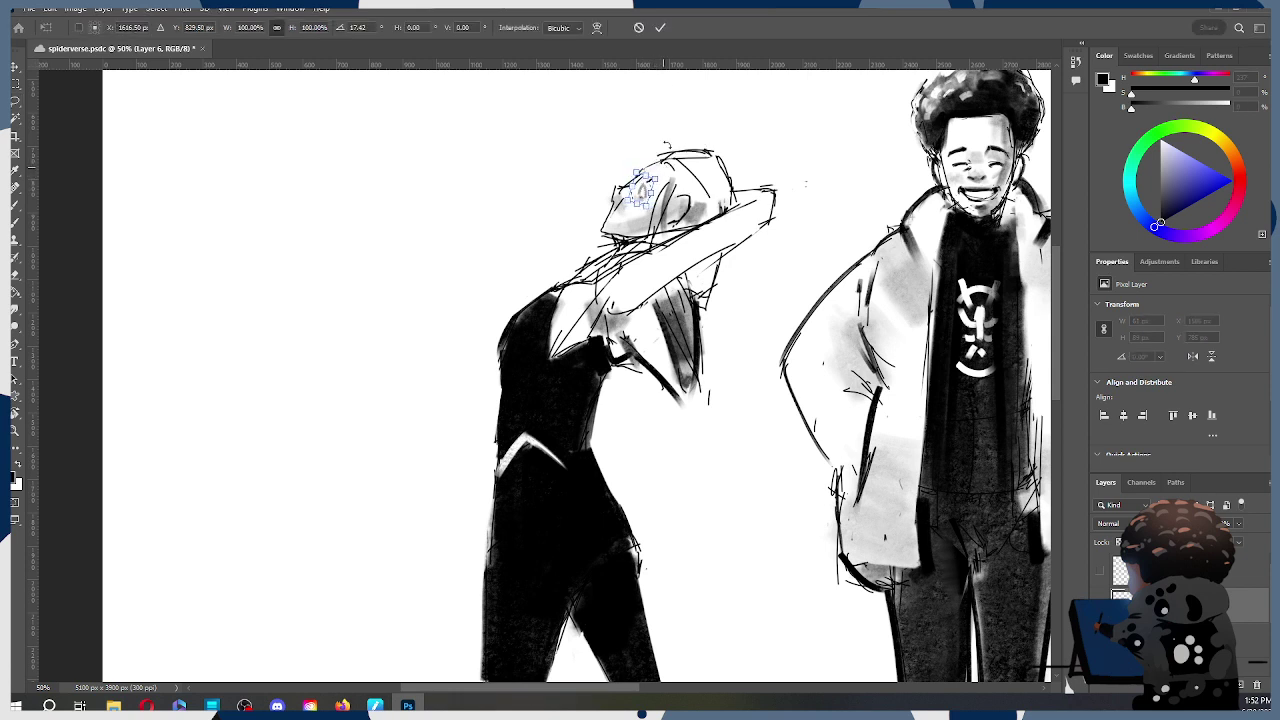
{"action": "left_click", "coordinate": [660, 27]}
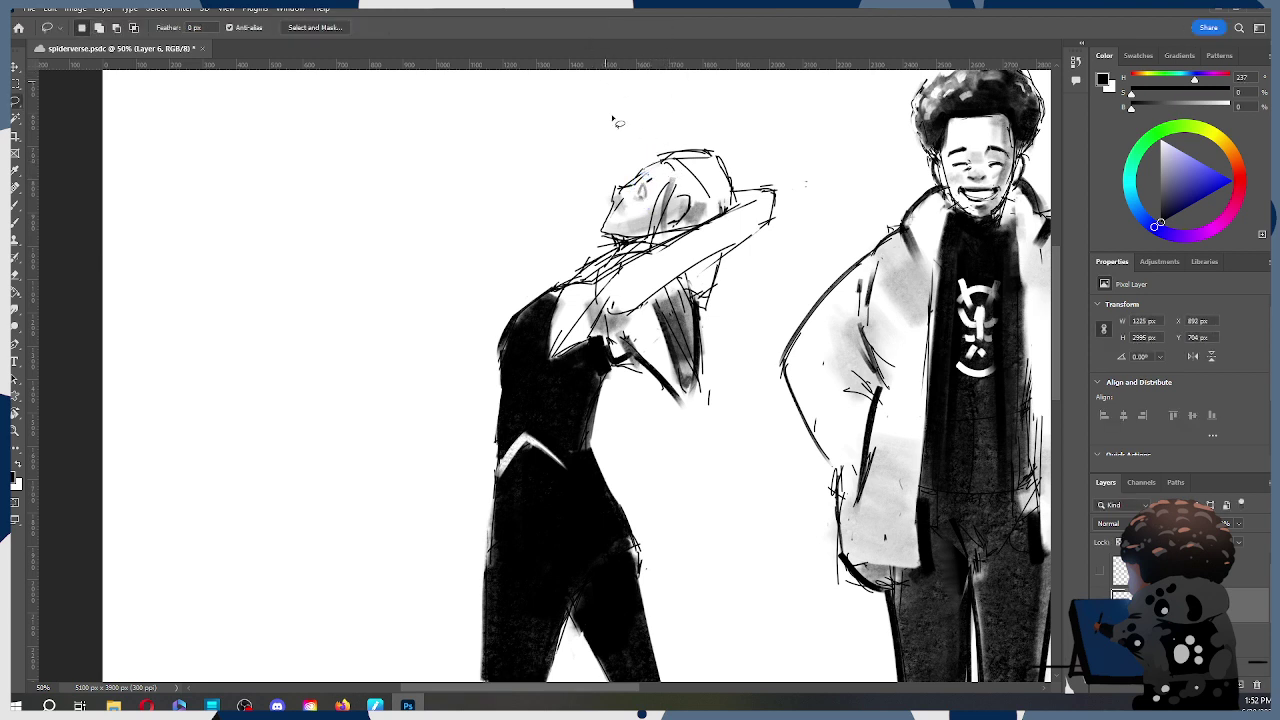
Step: Refine the third figure's eye and brow with a smaller brush, redoing the unwanted stroke
{"action": "key", "text": "b"}
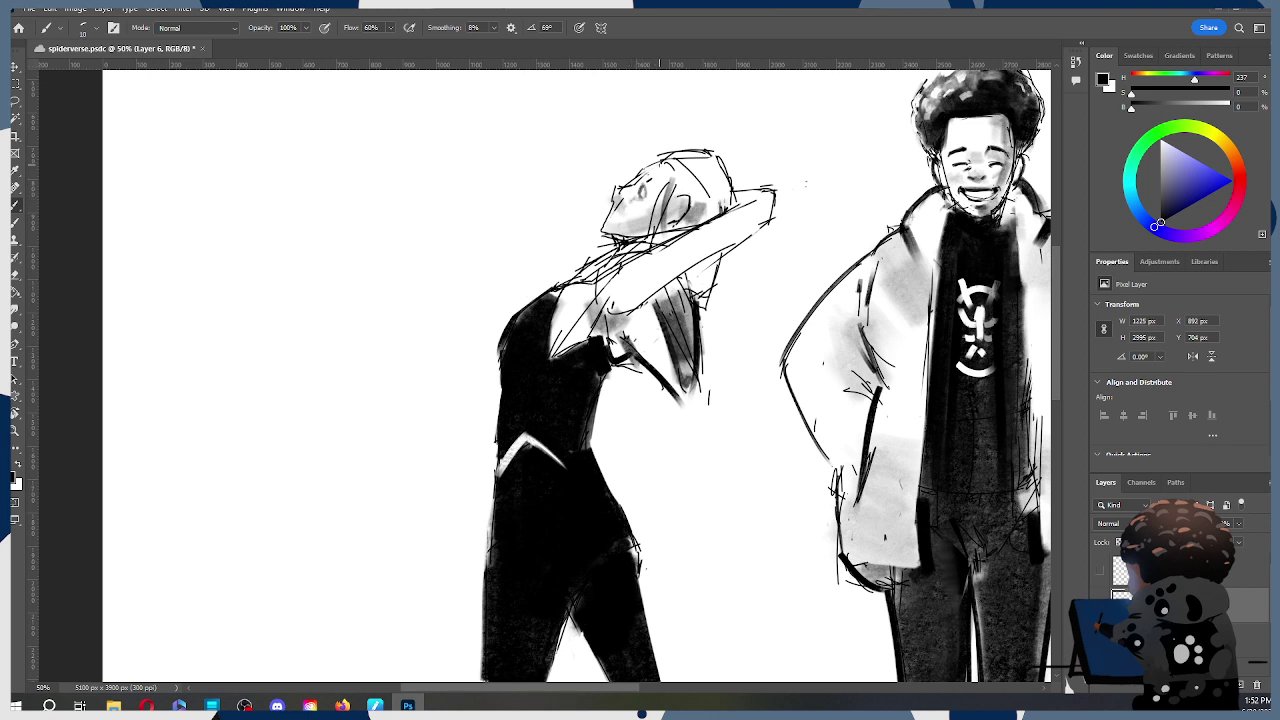
{"action": "key", "text": "bracketleft"}
{"action": "left_click_drag", "start_coordinate": [646, 176], "coordinate": [654, 190]}
{"action": "key", "text": "ctrl+z"}
{"action": "left_click_drag", "start_coordinate": [648, 176], "coordinate": [646, 190]}
{"action": "key", "text": "e"}
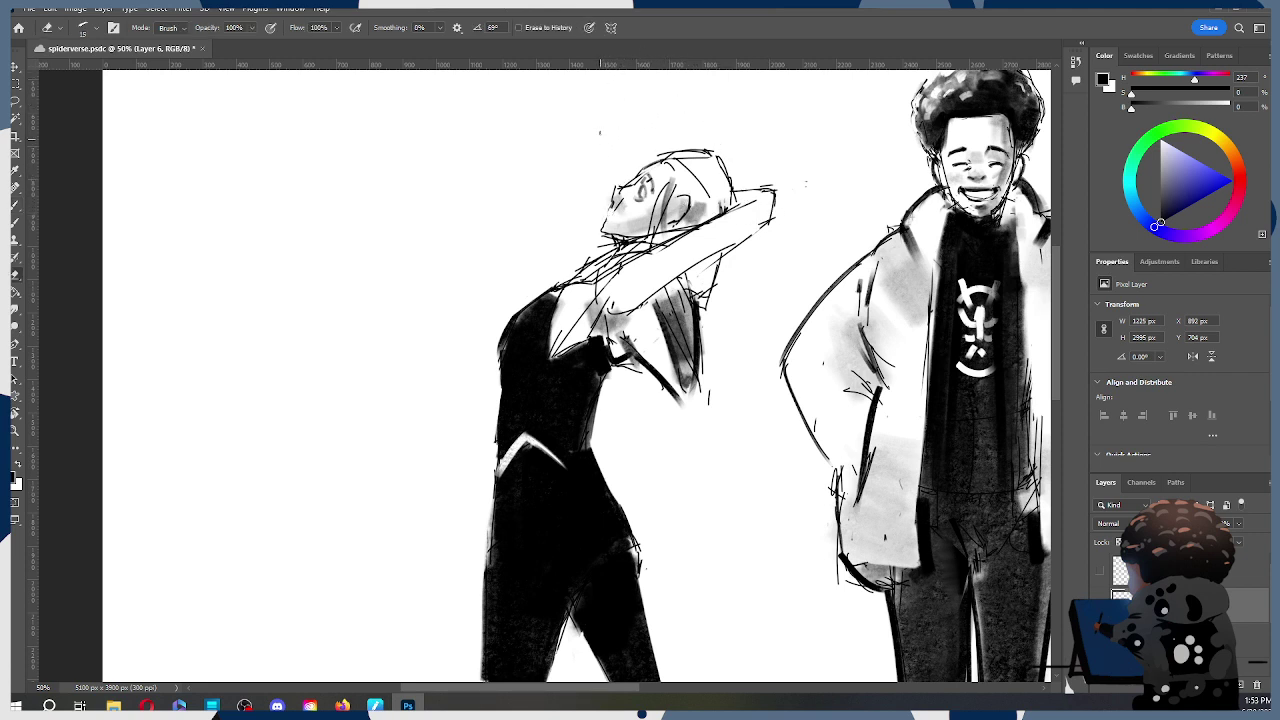
Step: Switch to the Hard Round brush and dot small marks on the third figure's cheek, undoing an unwanted one
{"action": "key", "text": "b"}
{"action": "right_click", "coordinate": [631, 206]}
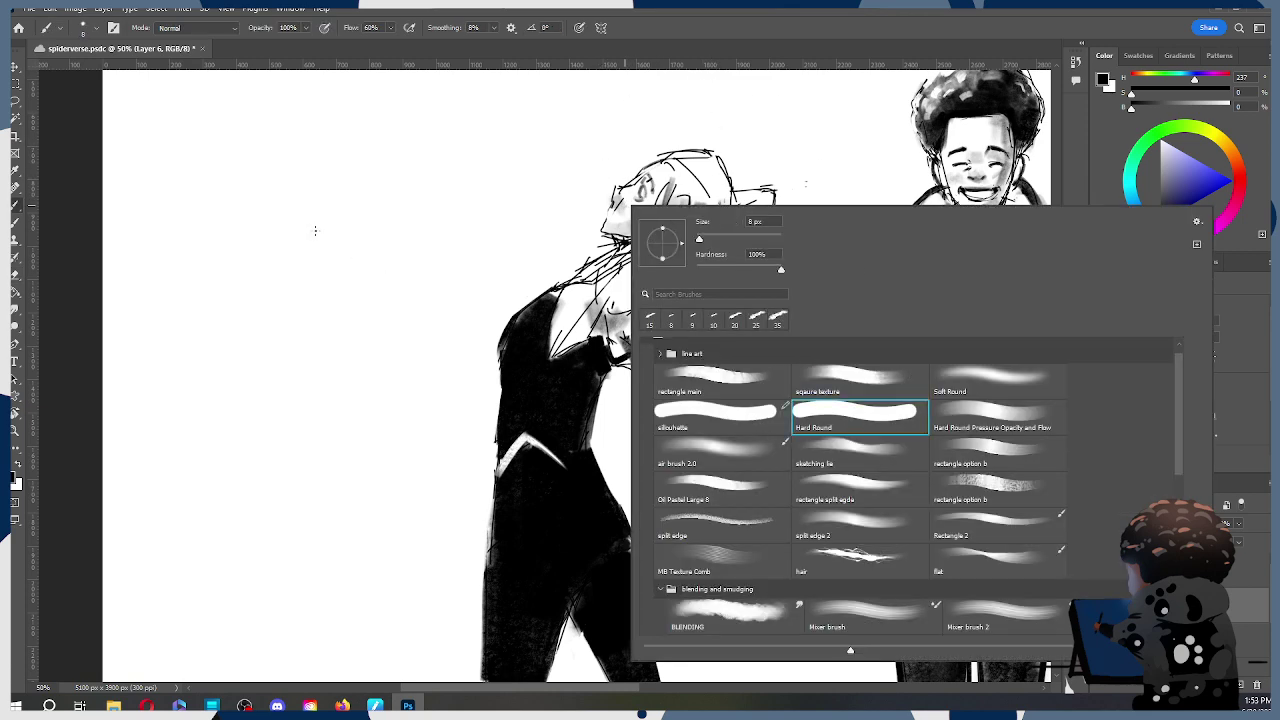
{"action": "left_click", "coordinate": [384, 229]}
{"action": "key", "text": "ctrl+z"}
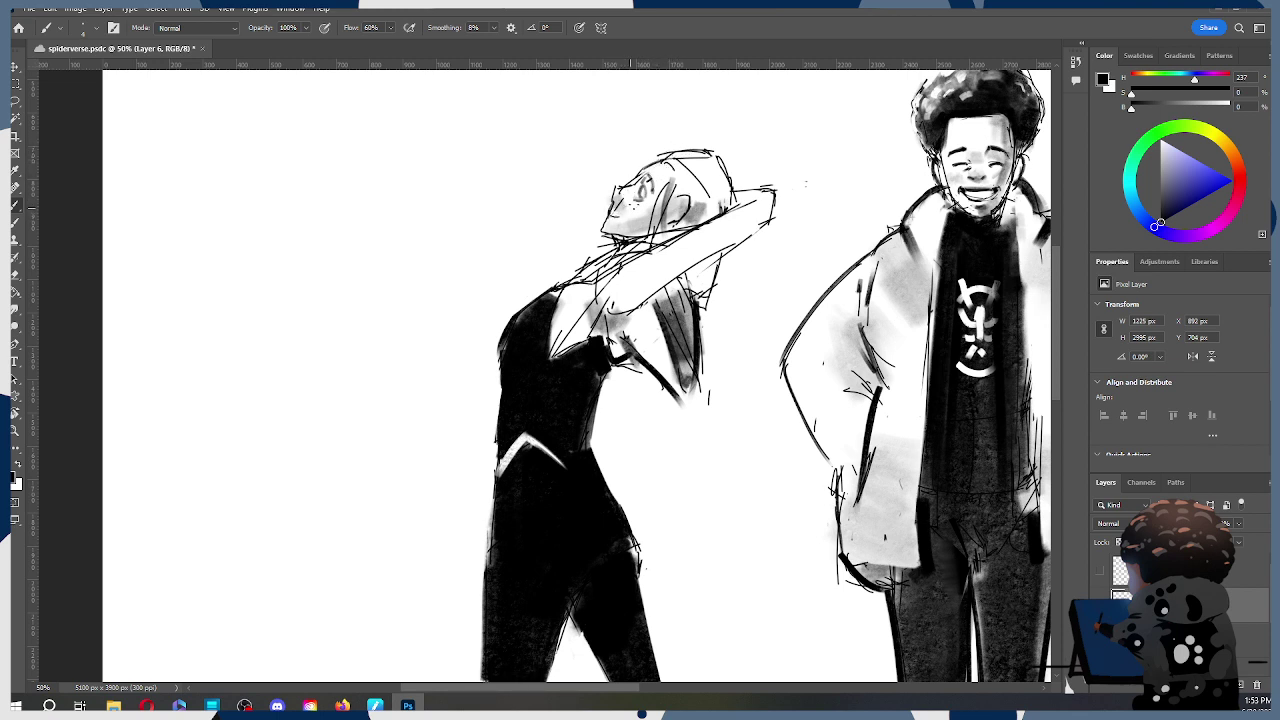
{"action": "left_click", "coordinate": [600, 210]}
Step: Clean up the third figure's jawline with a larger eraser and save the document
{"action": "key", "text": "e"}
{"action": "key", "text": "]"}
{"action": "left_click_drag", "start_coordinate": [610, 234], "coordinate": [631, 236]}
{"action": "key", "text": "ctrl+s"}
Step: Smudge the small marks and shading on the third figure's cheek
{"action": "key", "text": "z"}
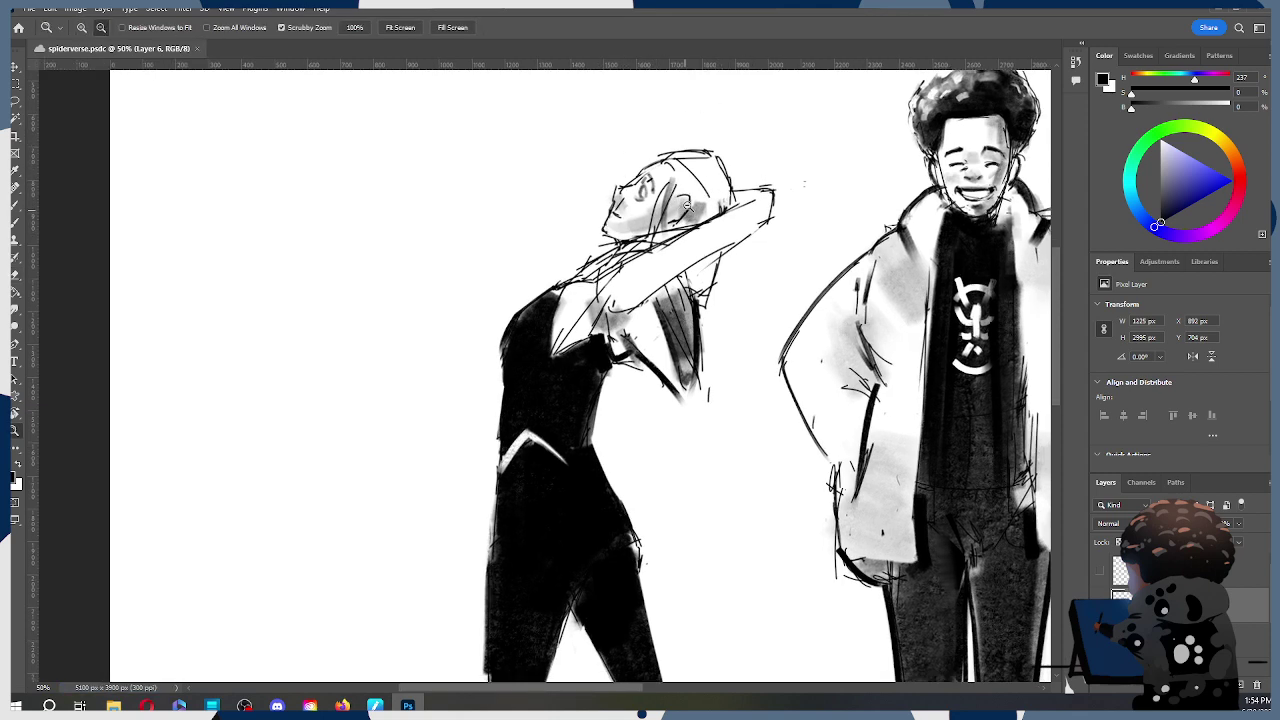
{"action": "left_click", "coordinate": [683, 205], "text": "alt"}
{"action": "left_click", "coordinate": [688, 218]}
{"action": "key", "text": "r"}
{"action": "mouse_move", "coordinate": [627, 213]}
{"action": "left_mouse_down"}
{"action": "mouse_move", "coordinate": [656, 204]}
{"action": "mouse_move", "coordinate": [626, 230]}
{"action": "left_mouse_up"}
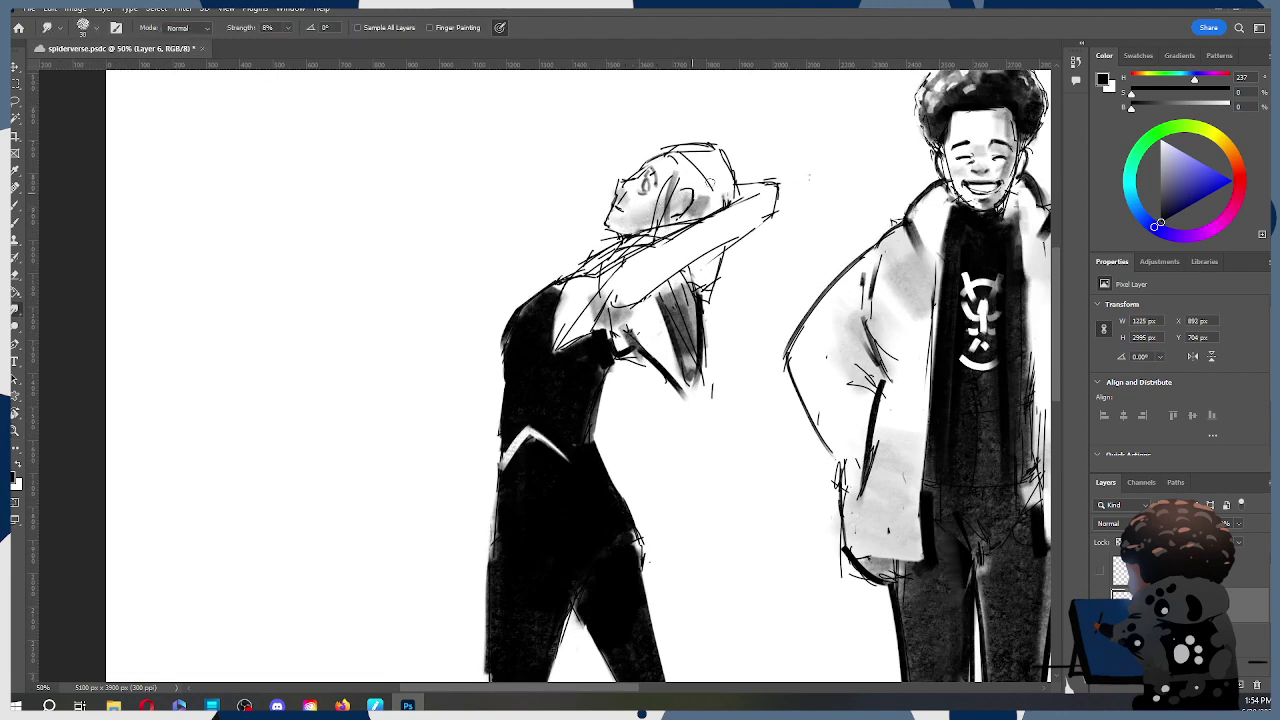
{"action": "key", "text": "e"}
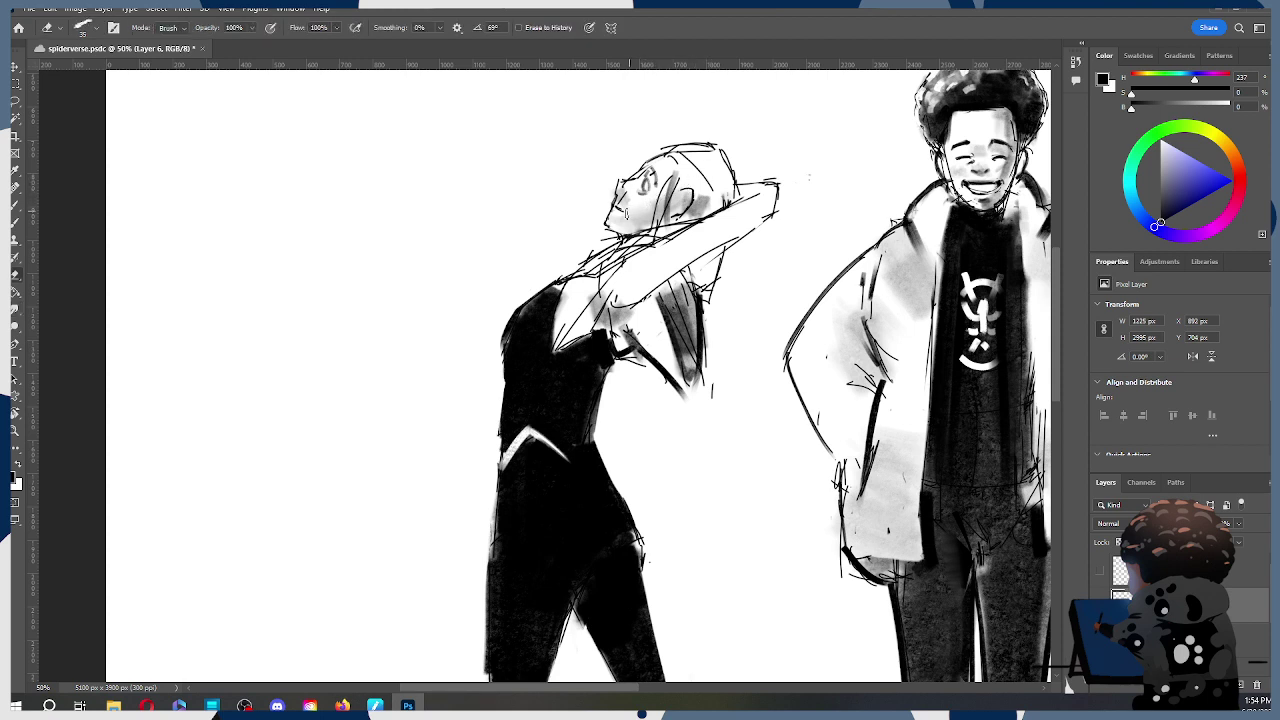
Step: Switch to the sqaure texture brush and reduce its size for finer line work
{"action": "key", "text": "b"}
{"action": "right_click", "coordinate": [606, 208]}
{"action": "left_click", "coordinate": [797, 386]}
{"action": "left_click", "coordinate": [86, 288]}
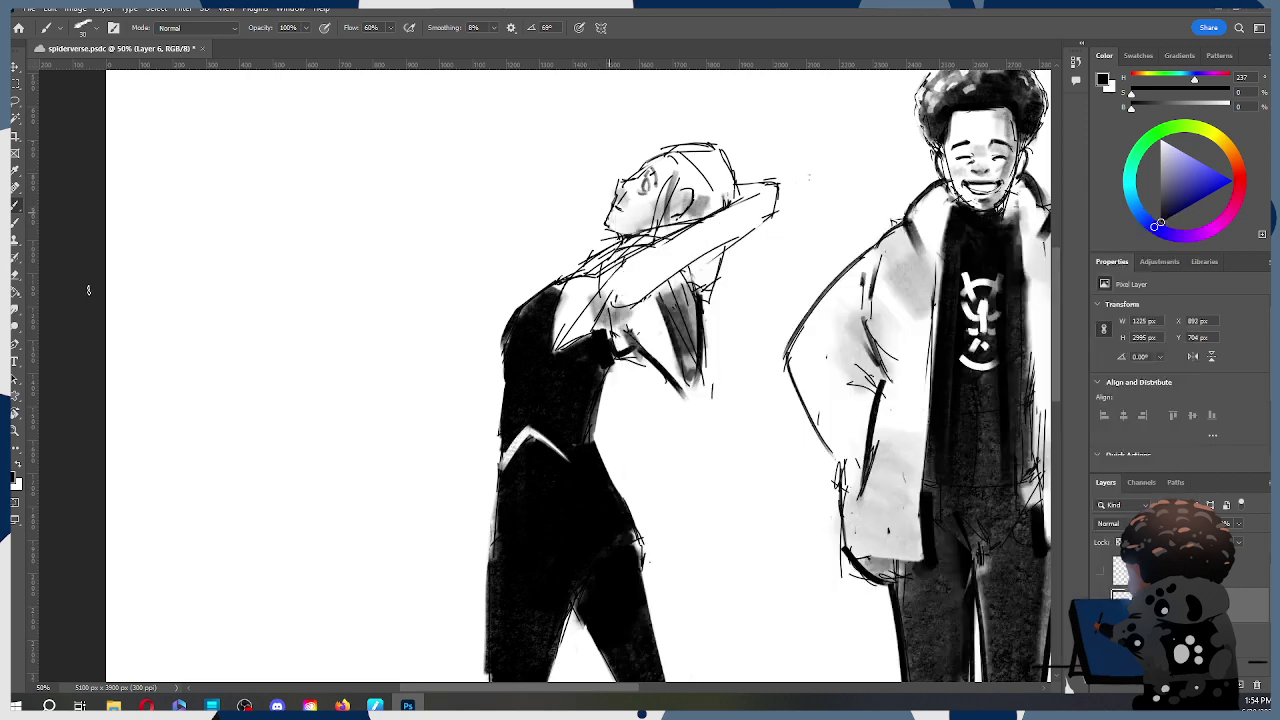
{"action": "key", "text": "bracketleft"}
{"action": "key", "text": "bracketleft"}
{"action": "key", "text": "bracketright"}
{"action": "key", "text": "bracketleft"}
Step: Try to erase along the back and shoulder of the third figure's bodysuit at different eraser sizes, undoing each attempt
{"action": "key", "text": "e"}
{"action": "mouse_move", "coordinate": [534, 298]}
{"action": "left_mouse_down"}
{"action": "mouse_move", "coordinate": [517, 312]}
{"action": "mouse_move", "coordinate": [555, 284]}
{"action": "mouse_move", "coordinate": [512, 323]}
{"action": "mouse_move", "coordinate": [530, 312]}
{"action": "left_mouse_up"}
{"action": "key", "text": "ctrl+z"}
{"action": "key", "text": "bracketleft"}
{"action": "key", "text": "bracketleft"}
{"action": "key", "text": "ctrl+z"}
{"action": "left_click_drag", "start_coordinate": [613, 356], "coordinate": [665, 268]}
{"action": "key", "text": "bracketright"}
{"action": "left_click_drag", "start_coordinate": [563, 279], "coordinate": [557, 252]}
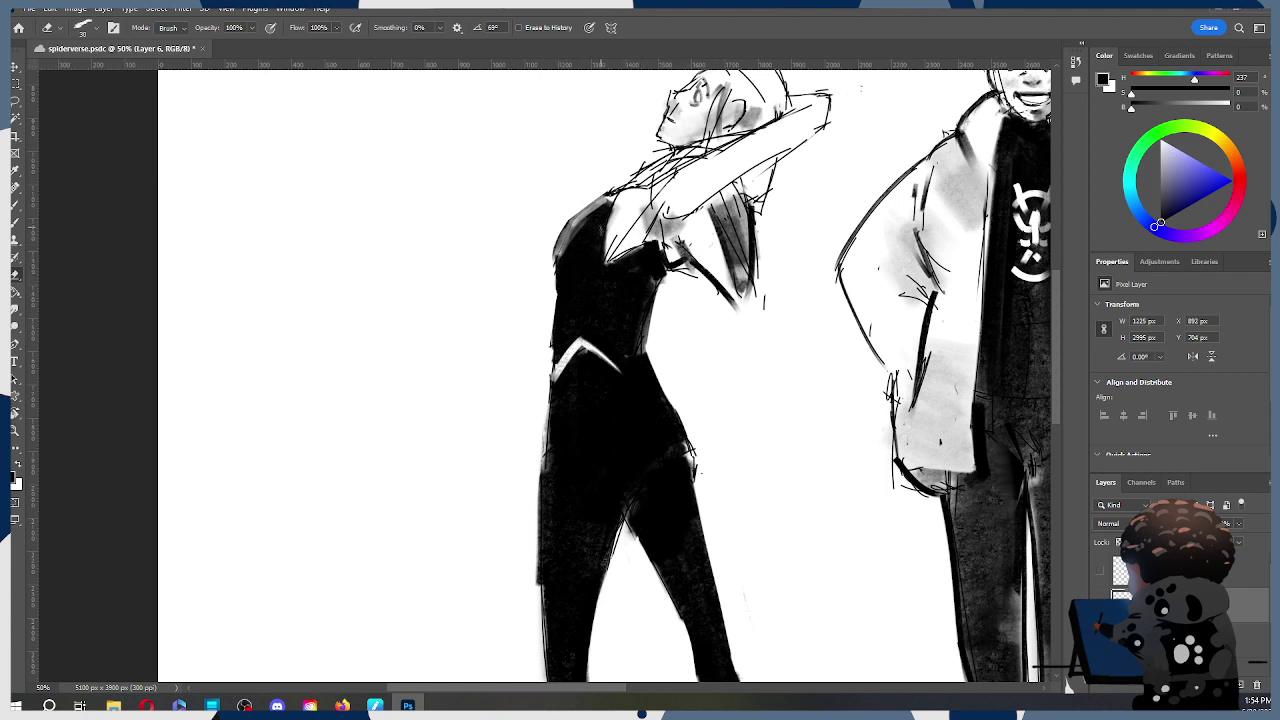
{"action": "key", "text": "ctrl+z"}
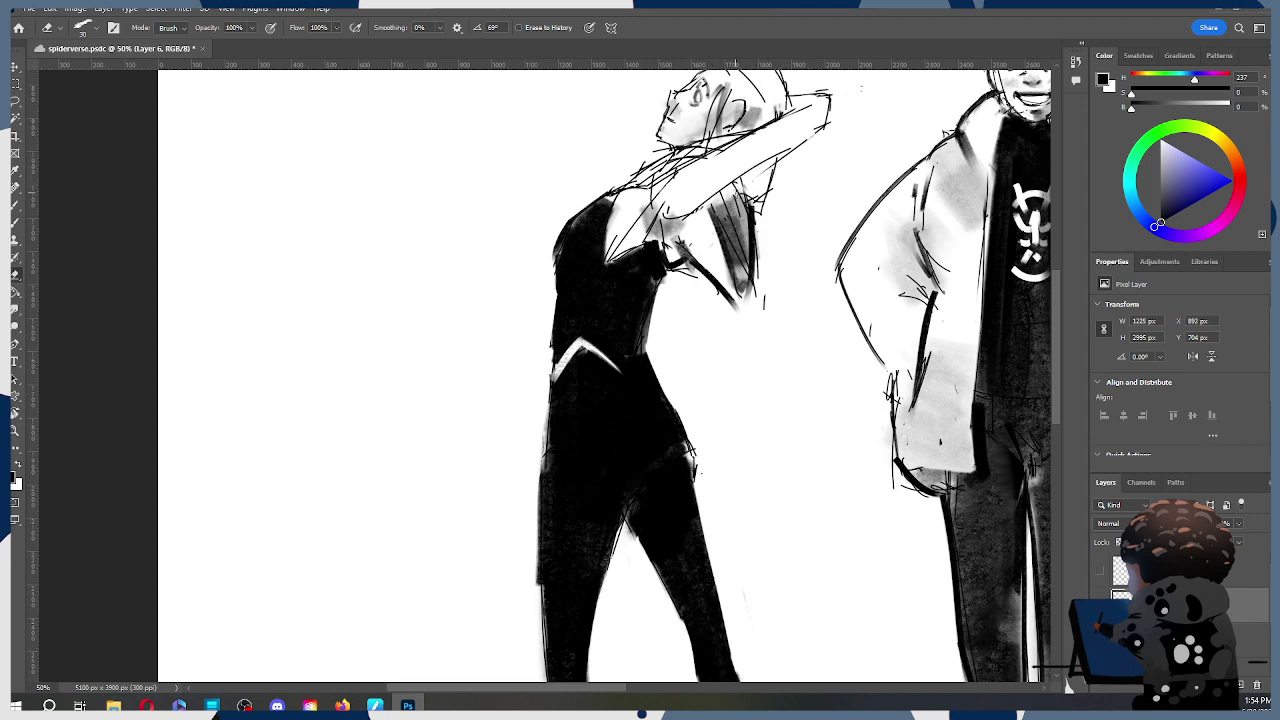
Step: Check the third figure's pose and proportions against the other figures on the sheet
{"action": "key", "text": "z"}
{"action": "left_click", "coordinate": [744, 188], "text": "alt"}
{"action": "left_click", "coordinate": [744, 188], "text": "alt"}
{"action": "left_click_drag", "start_coordinate": [786, 337], "coordinate": [716, 388]}
{"action": "left_click", "coordinate": [762, 342], "text": "alt"}
{"action": "left_click", "coordinate": [730, 296]}
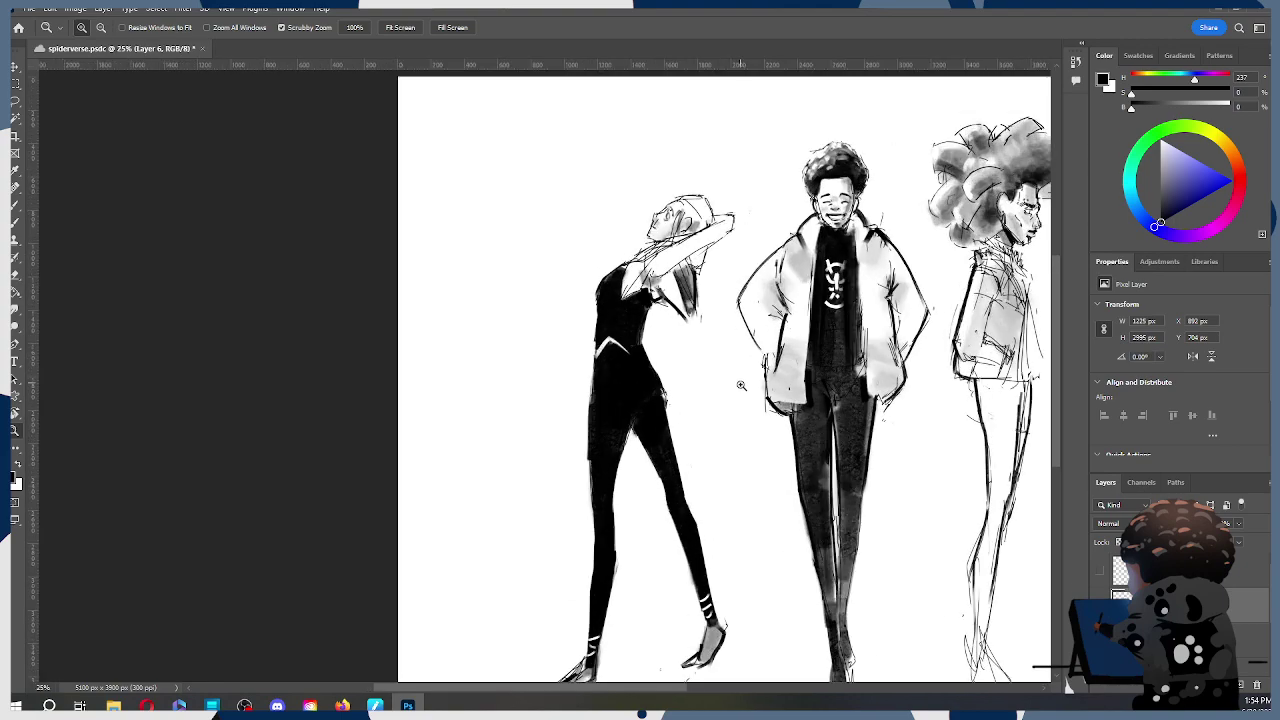
{"action": "left_click", "coordinate": [738, 380], "text": "alt"}
Step: Darken the third figure's eye and redraw the lash and brow strokes above it, undoing unwanted ones
{"action": "left_click", "coordinate": [722, 294]}
{"action": "left_click", "coordinate": [723, 301]}
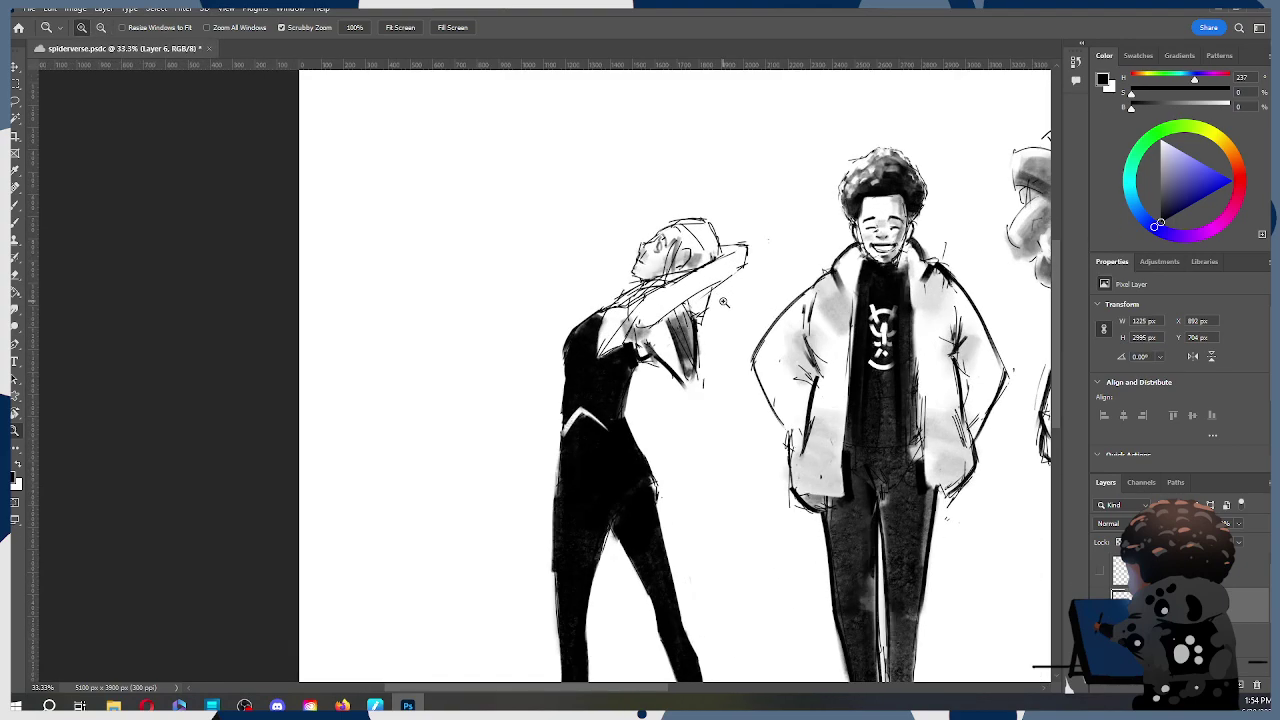
{"action": "left_click", "coordinate": [723, 301]}
{"action": "left_click", "coordinate": [723, 301]}
{"action": "left_click_drag", "start_coordinate": [628, 232], "coordinate": [579, 337]}
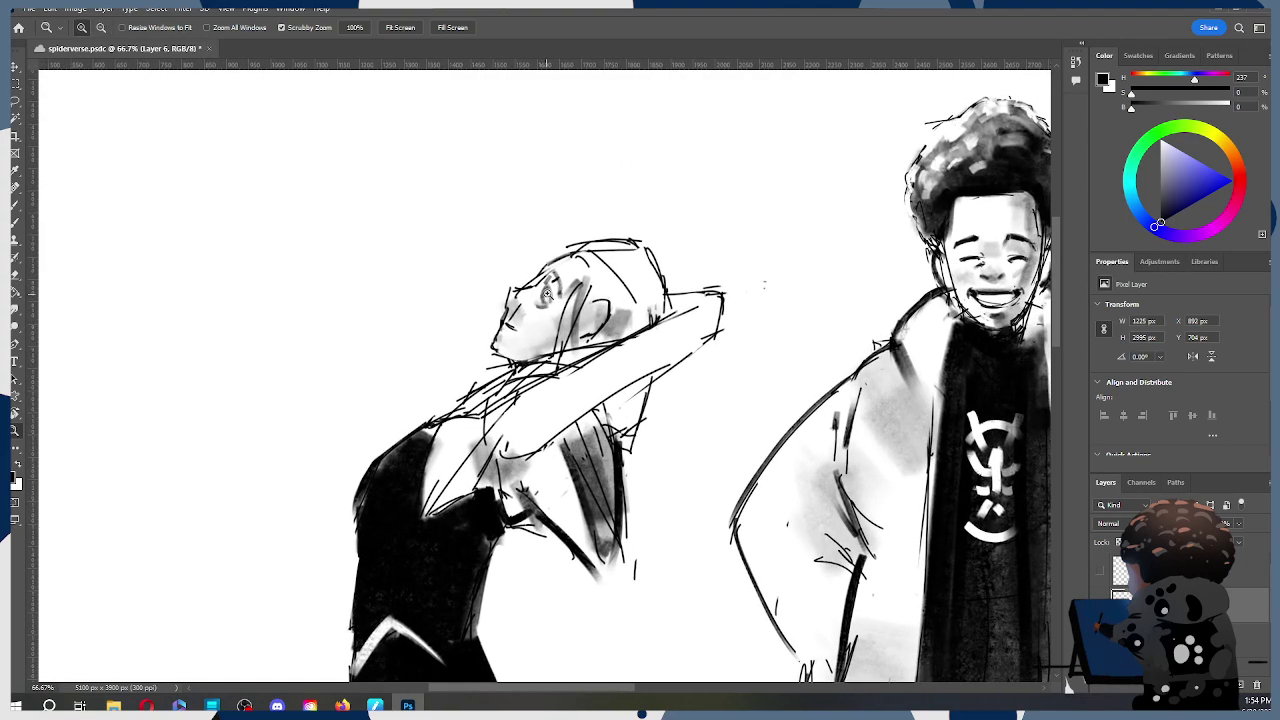
{"action": "key", "text": "b"}
{"action": "mouse_move", "coordinate": [546, 286]}
{"action": "left_mouse_down"}
{"action": "mouse_move", "coordinate": [556, 300]}
{"action": "mouse_move", "coordinate": [543, 306]}
{"action": "left_mouse_up"}
{"action": "key", "text": "ctrl+z"}
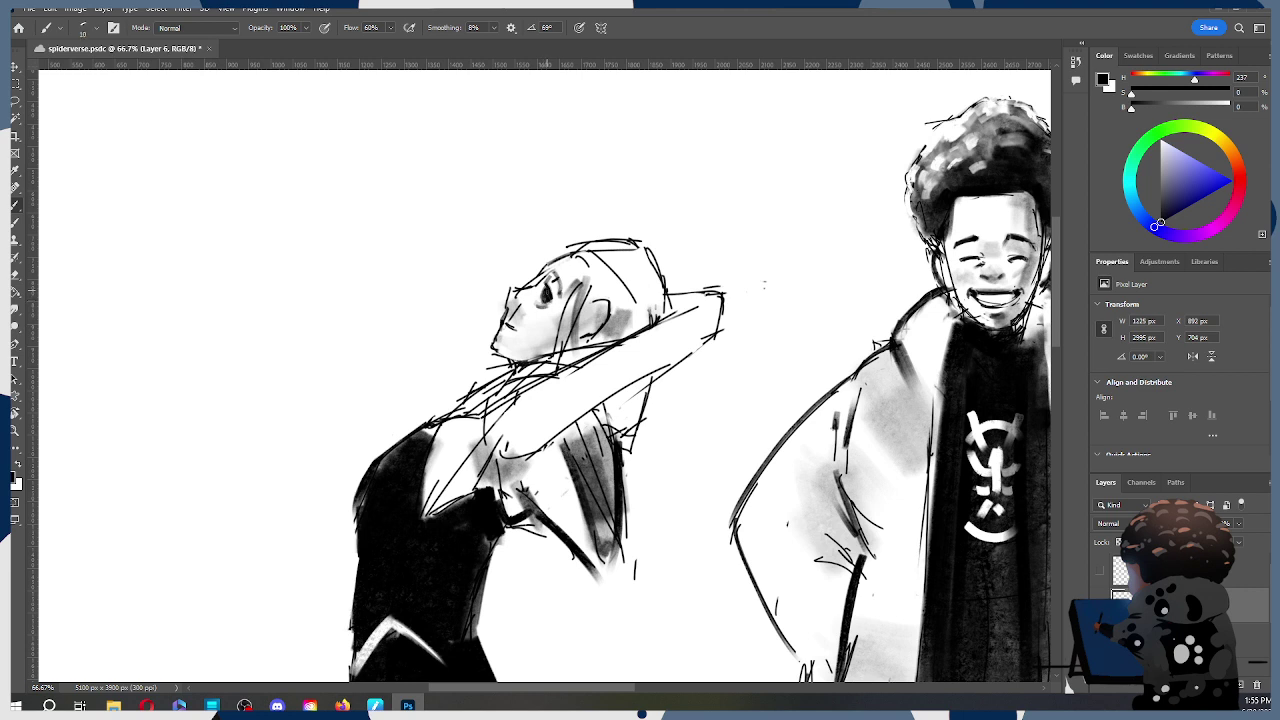
{"action": "left_click_drag", "start_coordinate": [539, 303], "coordinate": [550, 305]}
{"action": "left_click_drag", "start_coordinate": [547, 280], "coordinate": [553, 295]}
{"action": "key", "text": "ctrl+z"}
{"action": "left_click_drag", "start_coordinate": [546, 276], "coordinate": [547, 279]}
Step: Strengthen the bridge of the third figure's nose with a larger brush and clean up the forehead outline
{"action": "key", "text": "bracketright"}
{"action": "key", "text": "bracketright"}
{"action": "left_click_drag", "start_coordinate": [504, 308], "coordinate": [508, 290]}
{"action": "key", "text": "e"}
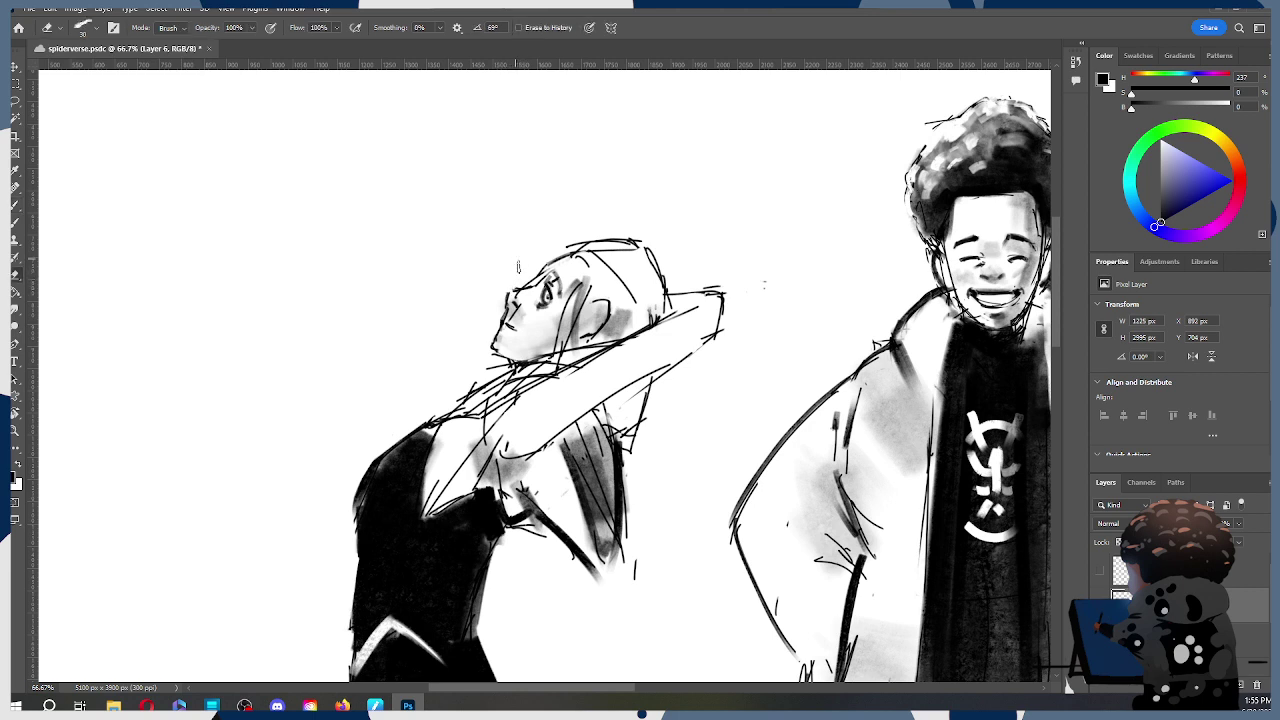
{"action": "key", "text": "b"}
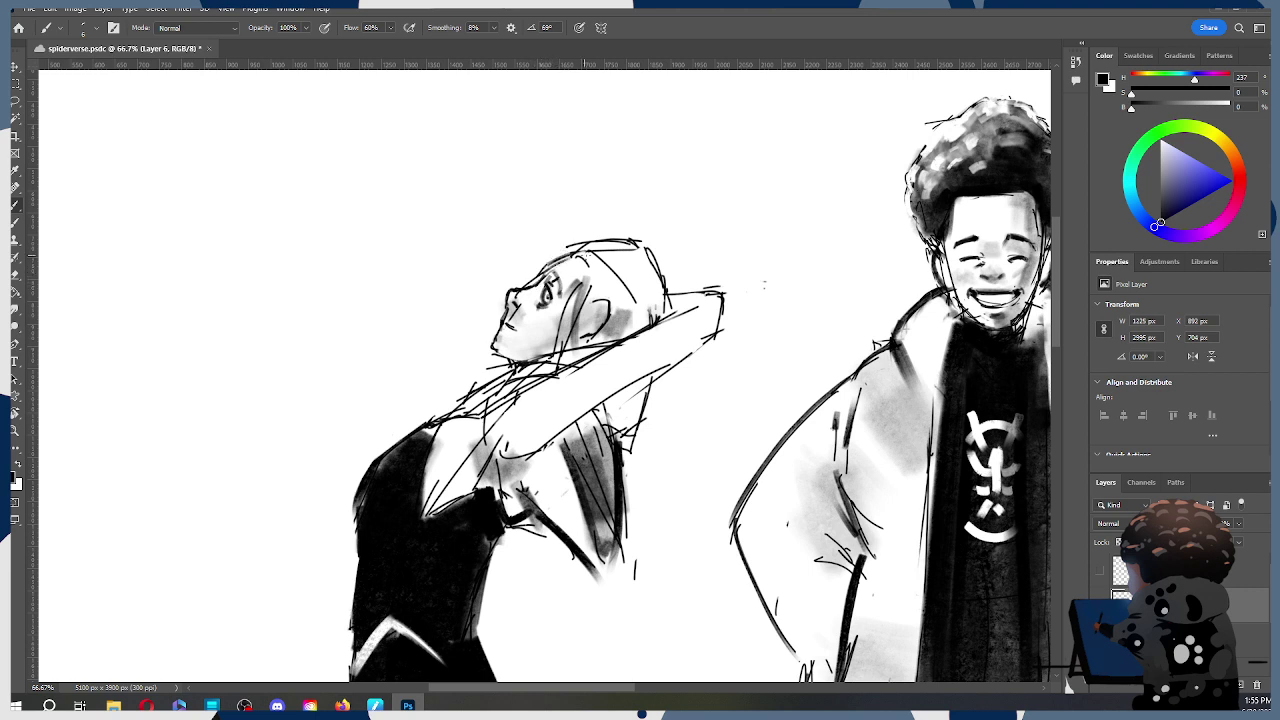
Step: Move the third figure's layer up to X 905 px, Y 591 px and compare its placement with the other figures
{"action": "left_click_drag", "start_coordinate": [624, 255], "coordinate": [614, 224]}
{"action": "key", "text": "z"}
{"action": "left_click", "coordinate": [614, 236], "text": "alt"}
{"action": "left_click", "coordinate": [614, 236], "text": "alt"}
{"action": "left_click", "coordinate": [614, 236], "text": "alt"}
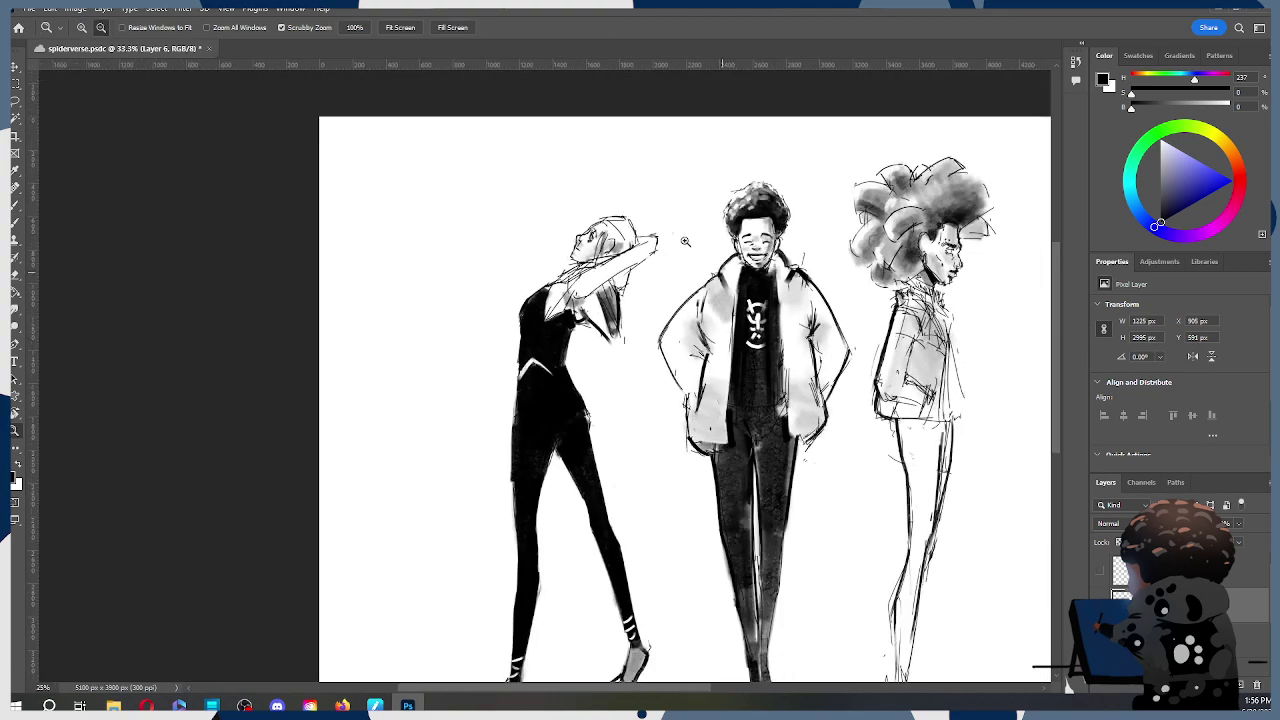
{"action": "left_click", "coordinate": [641, 327], "text": "alt"}
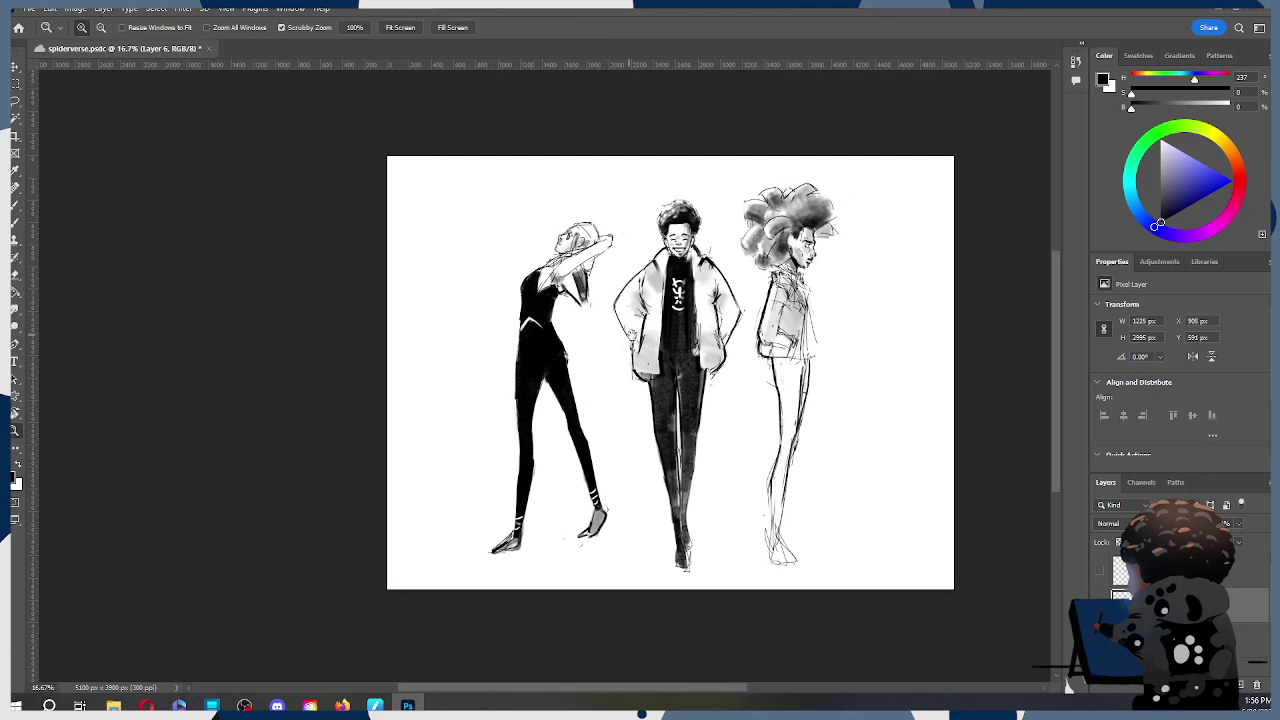
Step: Erase the third figure's eye, nostril and mouth, leaving the face blank inside its outline
{"action": "left_click", "coordinate": [604, 238]}
{"action": "left_click", "coordinate": [604, 238]}
{"action": "left_click", "coordinate": [602, 236]}
{"action": "left_click", "coordinate": [601, 234]}
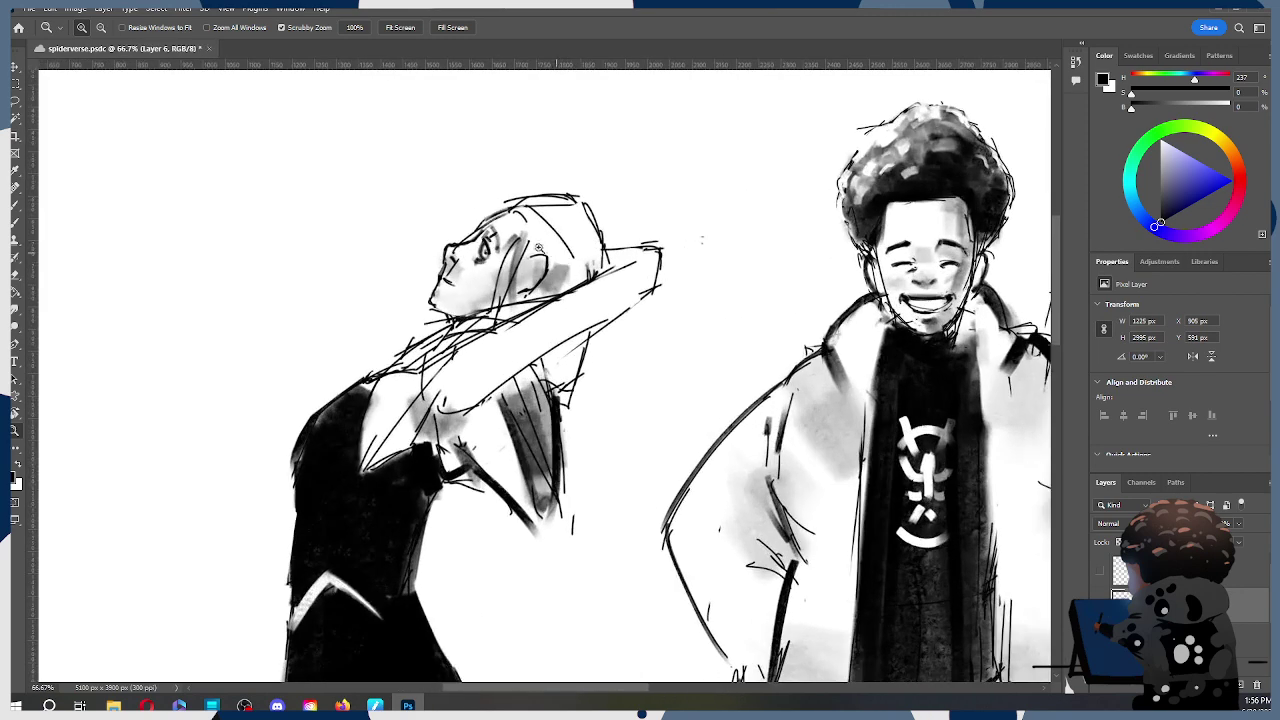
{"action": "key", "text": "e"}
{"action": "mouse_move", "coordinate": [464, 270]}
{"action": "left_mouse_down"}
{"action": "mouse_move", "coordinate": [453, 258]}
{"action": "mouse_move", "coordinate": [446, 291]}
{"action": "left_mouse_up"}
{"action": "mouse_move", "coordinate": [480, 246]}
{"action": "left_mouse_down"}
{"action": "mouse_move", "coordinate": [470, 258]}
{"action": "mouse_move", "coordinate": [490, 246]}
{"action": "left_mouse_up"}
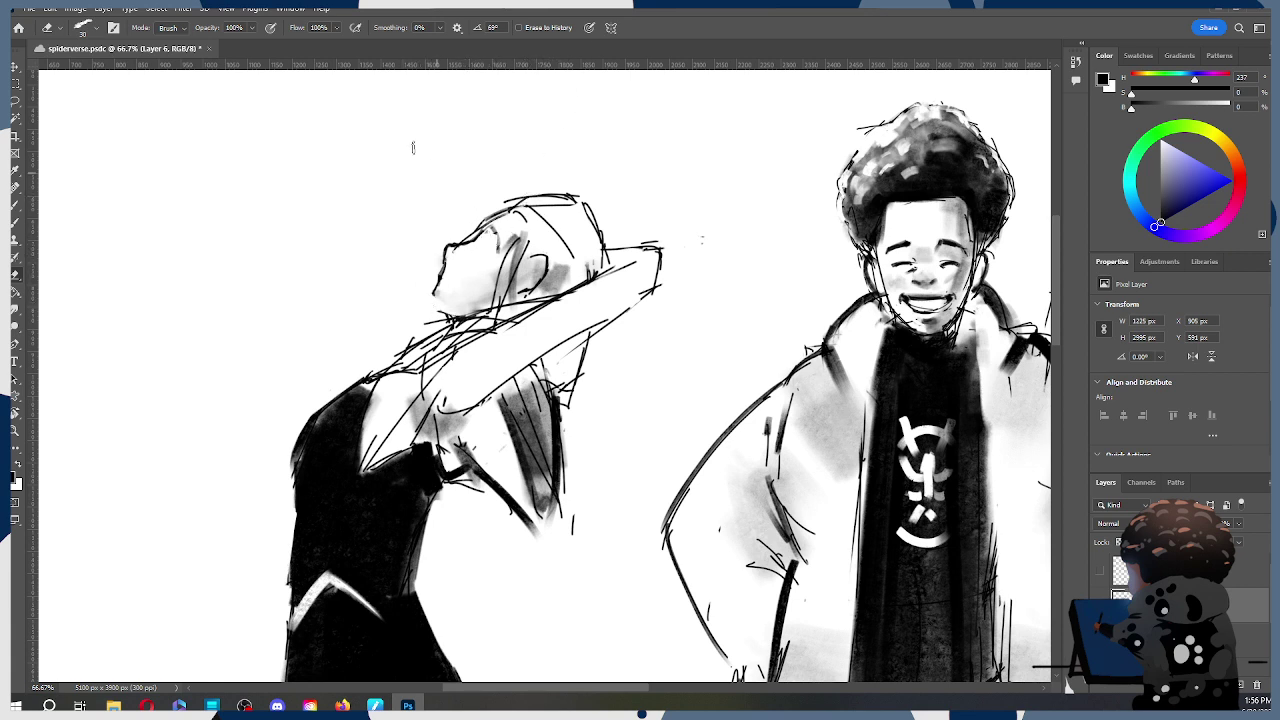
Step: Switch to the Hard Round brush and redraw the third figure's chin and facial features, erasing unwanted strokes
{"action": "key", "text": "b"}
{"action": "right_click", "coordinate": [431, 242]}
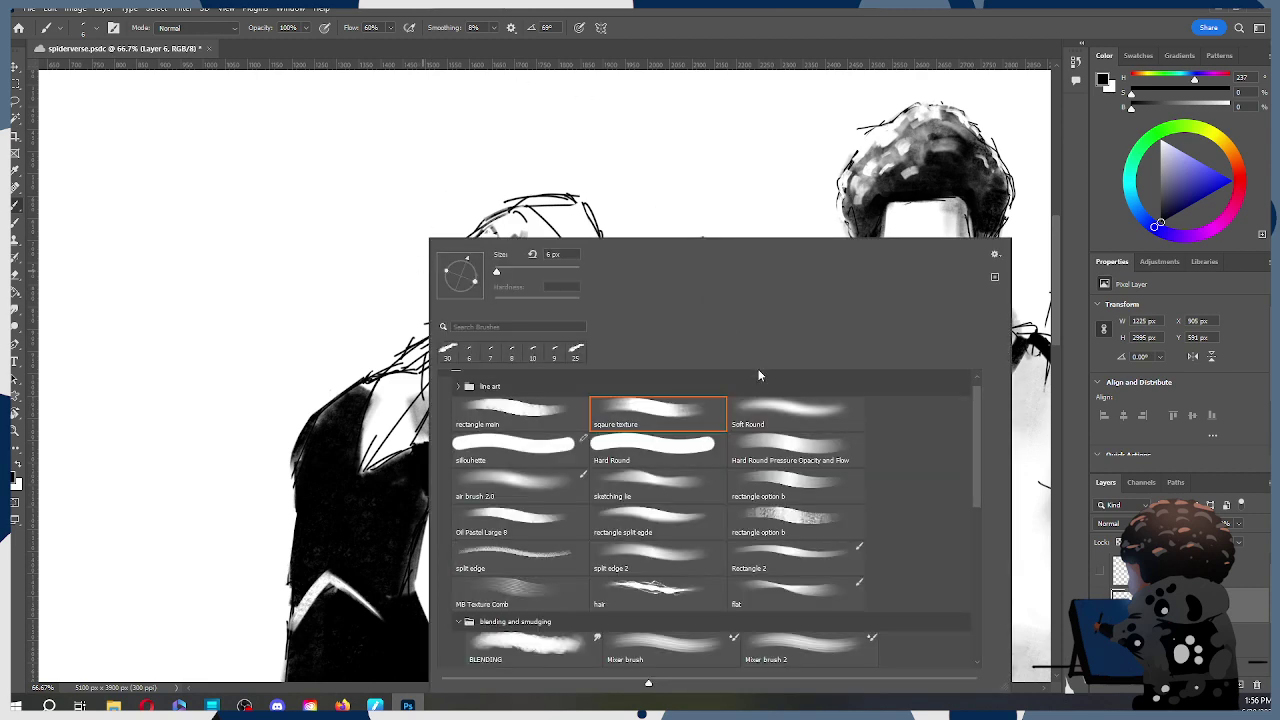
{"action": "left_click", "coordinate": [660, 441]}
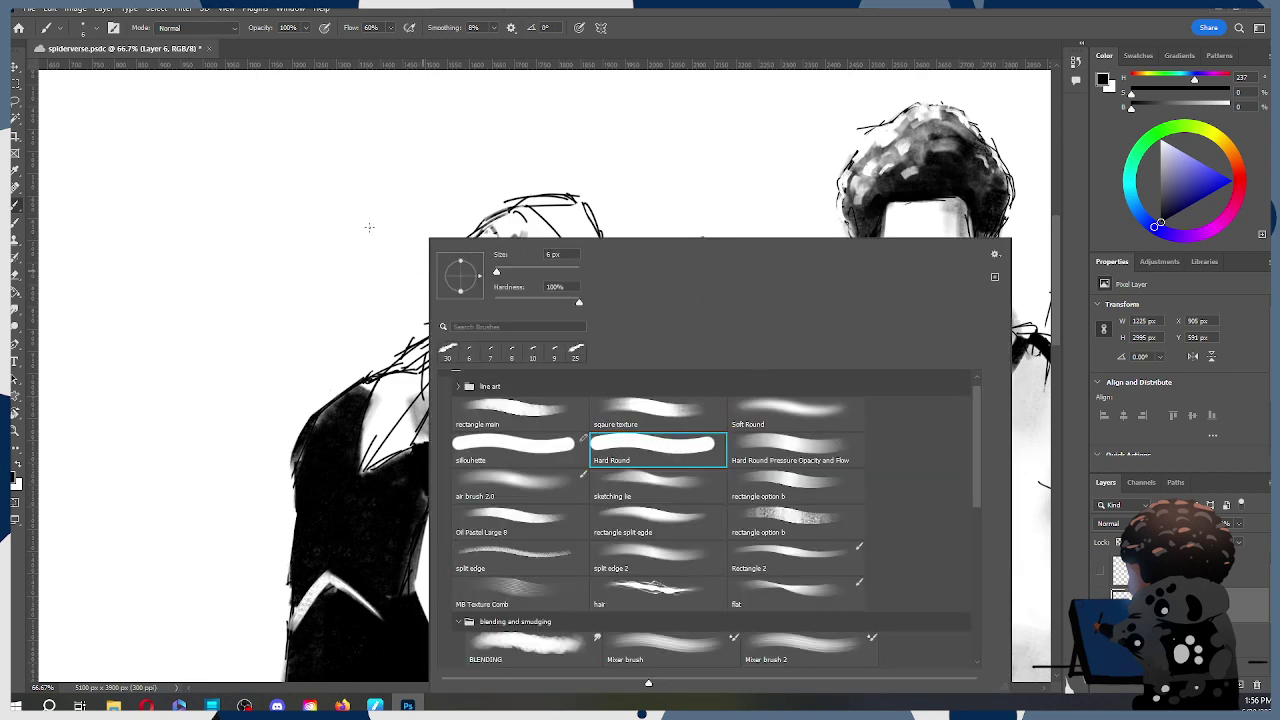
{"action": "left_click", "coordinate": [372, 221]}
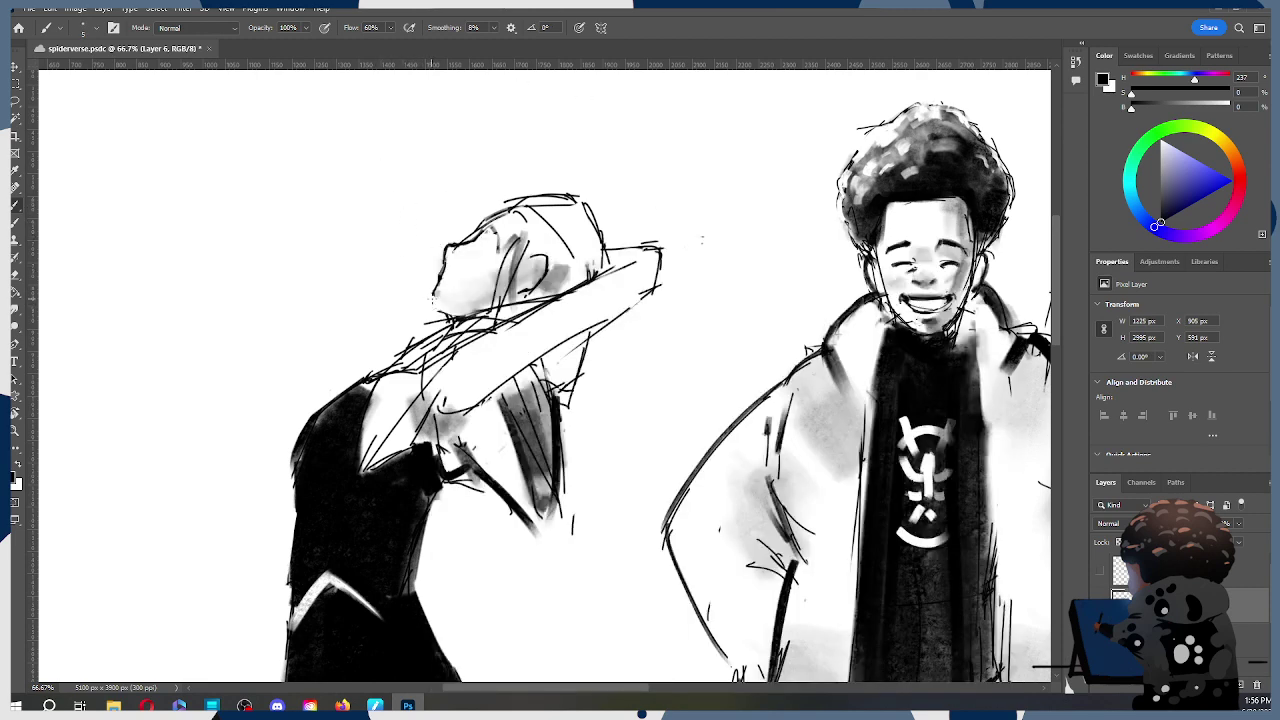
{"action": "left_click_drag", "start_coordinate": [431, 296], "coordinate": [462, 310]}
{"action": "left_click_drag", "start_coordinate": [442, 280], "coordinate": [449, 283]}
{"action": "key", "text": "ctrl+z"}
{"action": "key", "text": "e"}
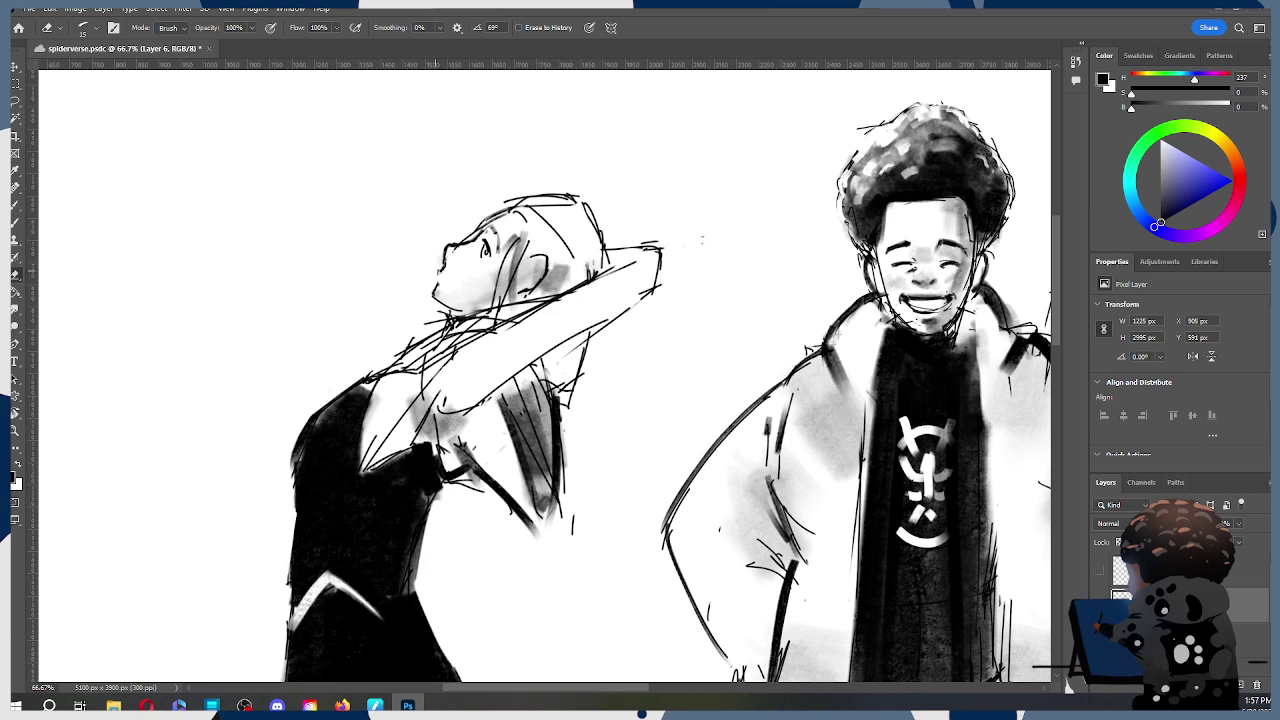
{"action": "key", "text": "b"}
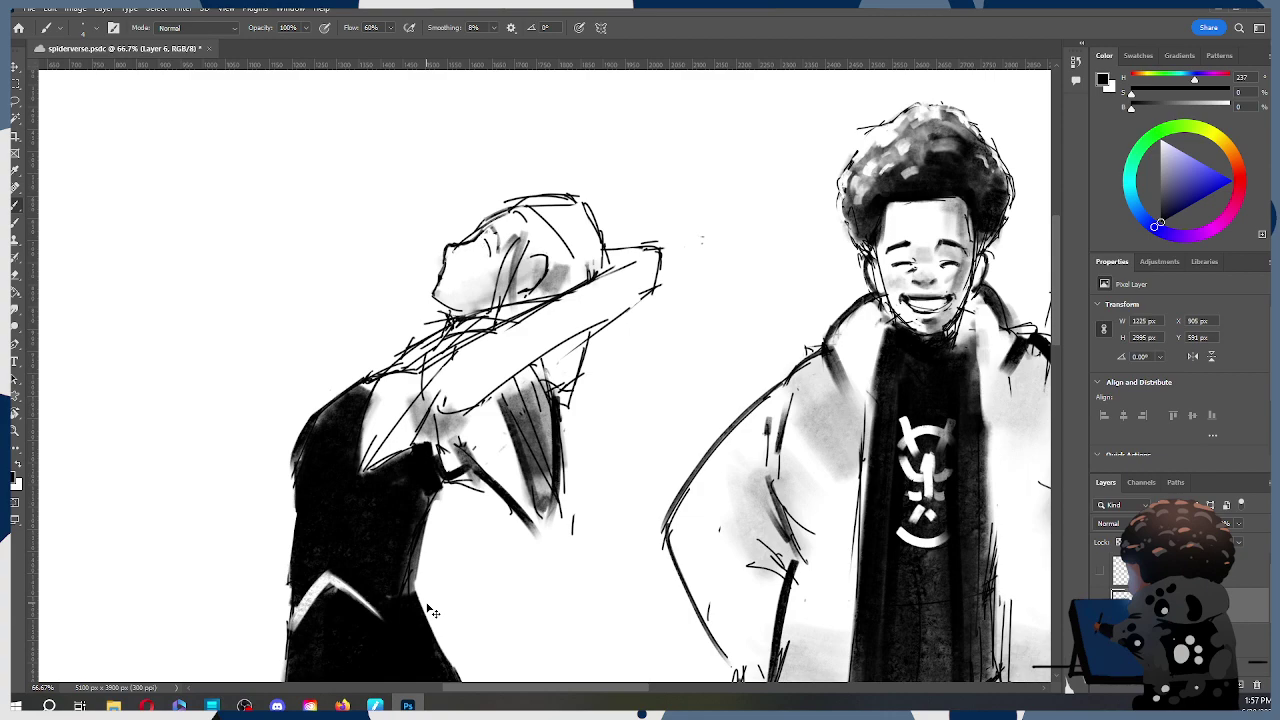
Step: Erase the remaining shading and stray marks inside the third figure's face with a larger eraser
{"action": "key", "text": "r"}
{"action": "mouse_move", "coordinate": [785, 217]}
{"action": "left_mouse_down"}
{"action": "mouse_move", "coordinate": [614, 123]}
{"action": "mouse_move", "coordinate": [526, 155]}
{"action": "mouse_move", "coordinate": [458, 218]}
{"action": "mouse_move", "coordinate": [468, 228]}
{"action": "left_mouse_up"}
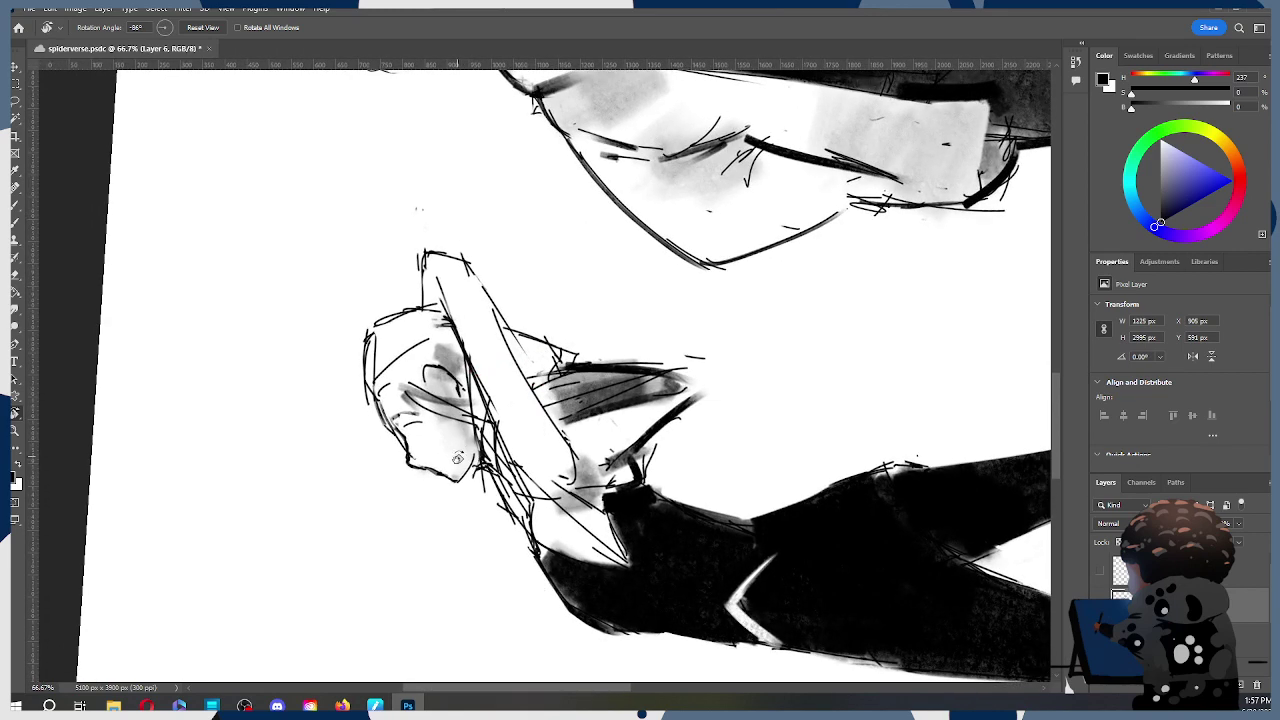
{"action": "key", "text": "e"}
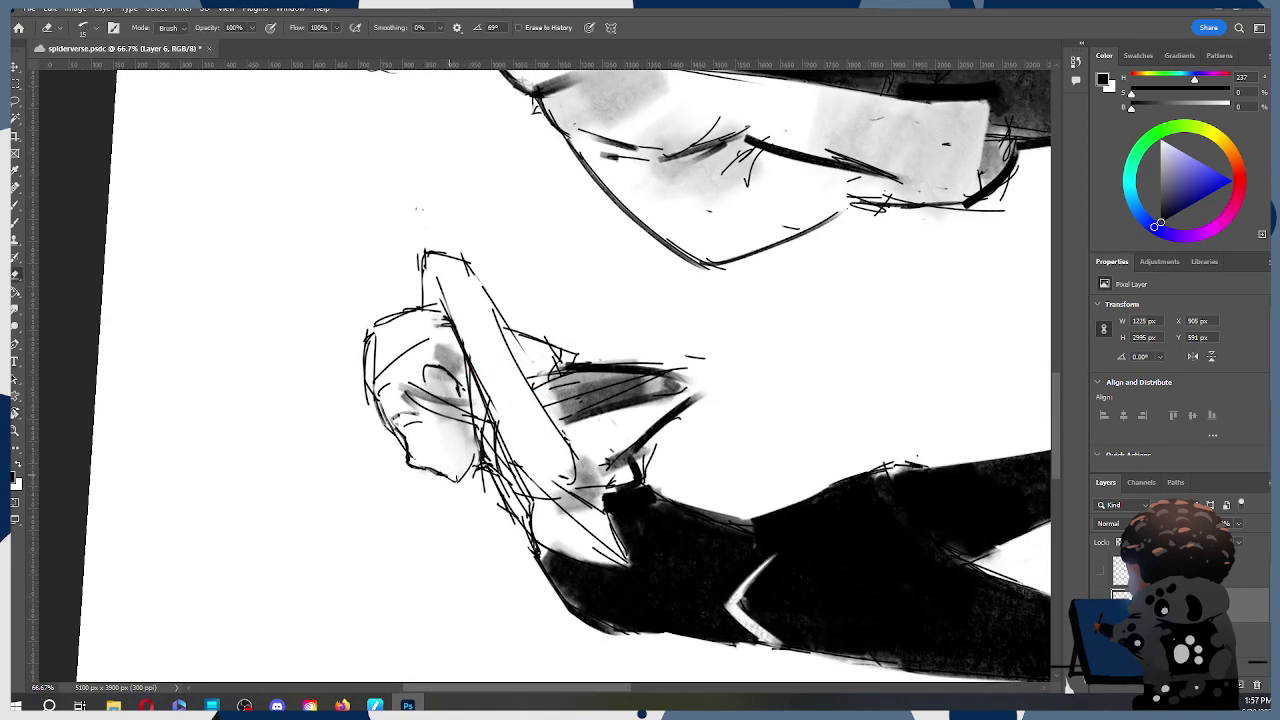
{"action": "key", "text": "bracketright"}
{"action": "key", "text": "bracketright"}
{"action": "key", "text": "bracketright"}
{"action": "key", "text": "bracketright"}
{"action": "left_click_drag", "start_coordinate": [440, 424], "coordinate": [463, 432]}
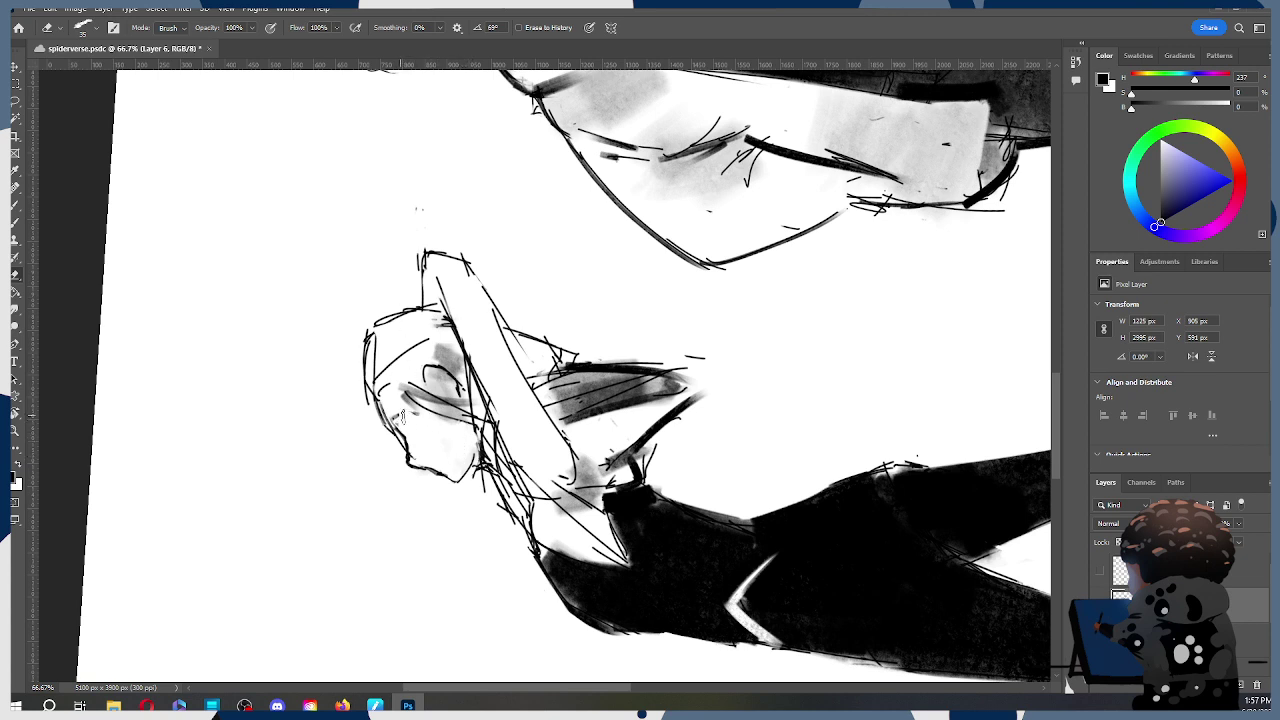
Step: Redraw the third figure's brow and darken the profile line, erasing the stray mark on the cheek
{"action": "key", "text": "b"}
{"action": "left_click_drag", "start_coordinate": [377, 402], "coordinate": [393, 430]}
{"action": "key", "text": "ctrl+z"}
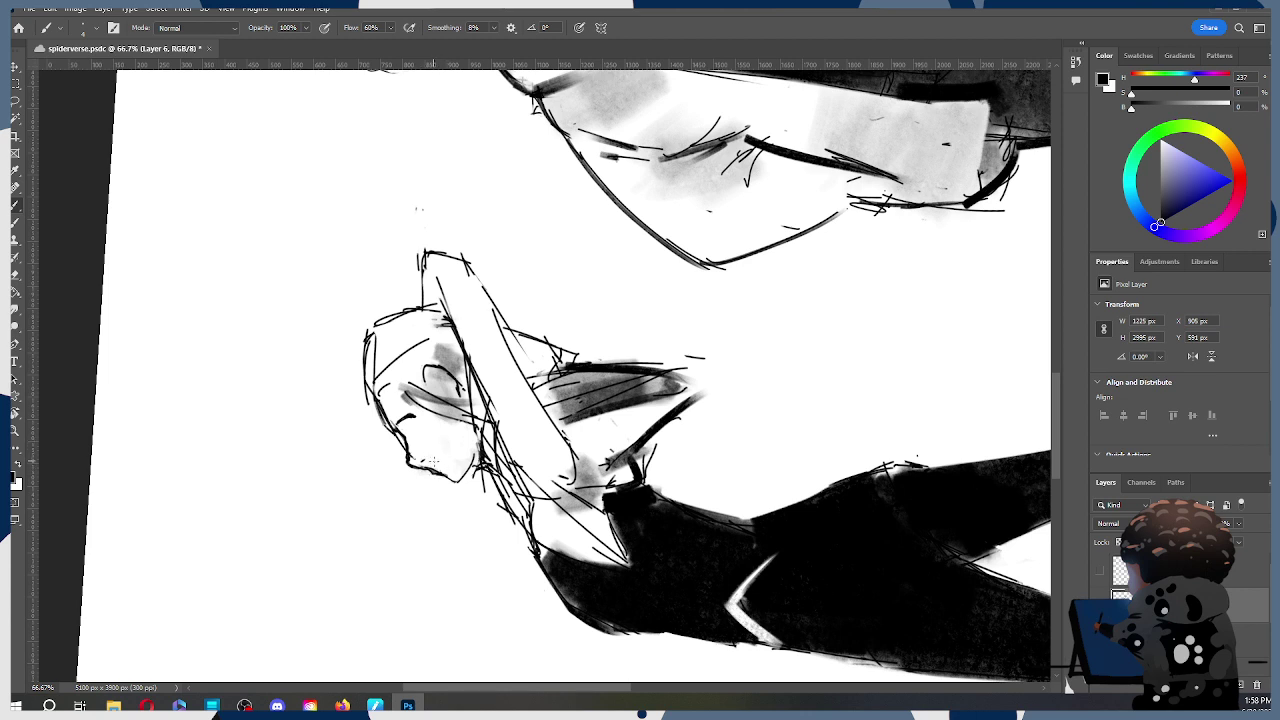
{"action": "key", "text": "e"}
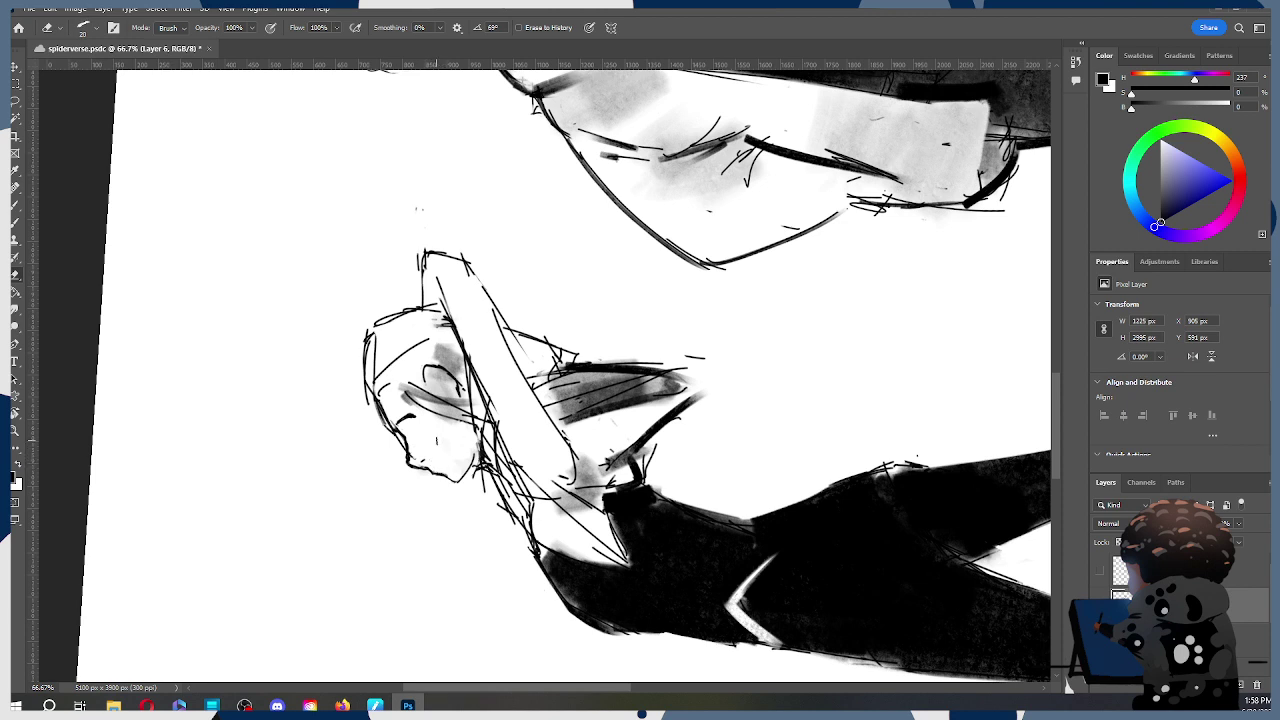
{"action": "key", "text": "b"}
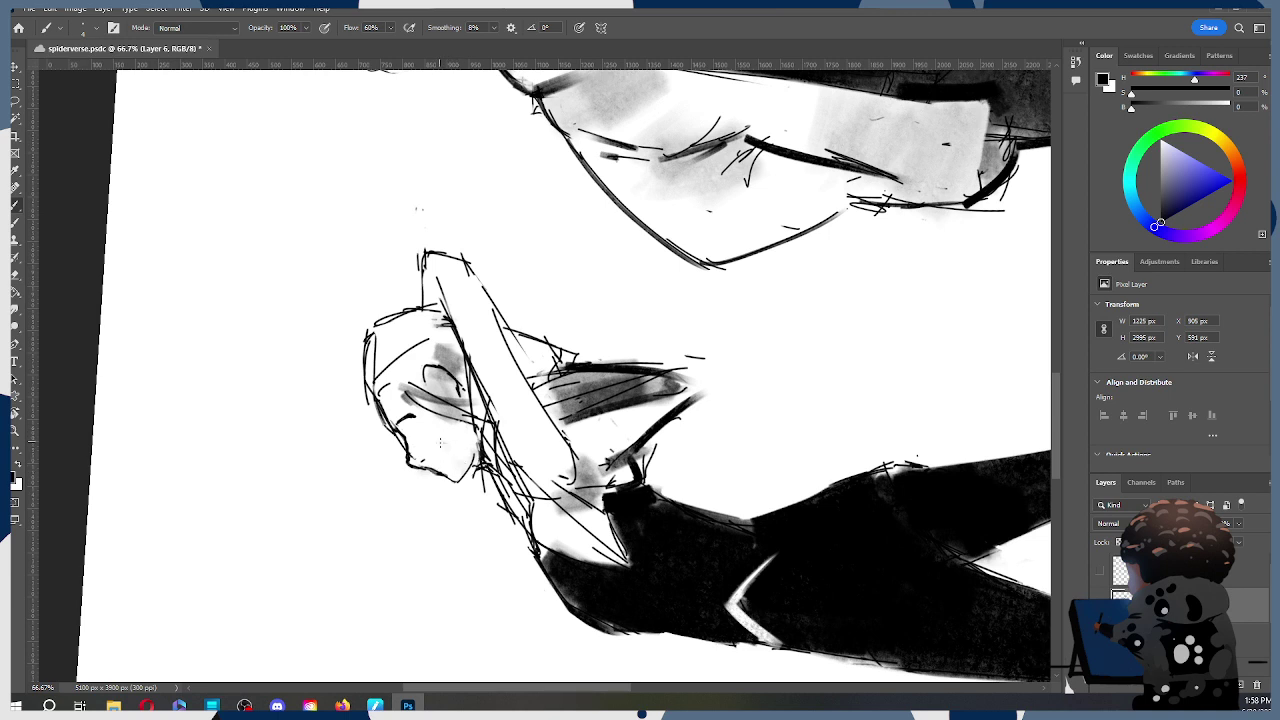
Step: Erase the third figure's nose and mouth contour and redraw the lips and chin
{"action": "key", "text": "e"}
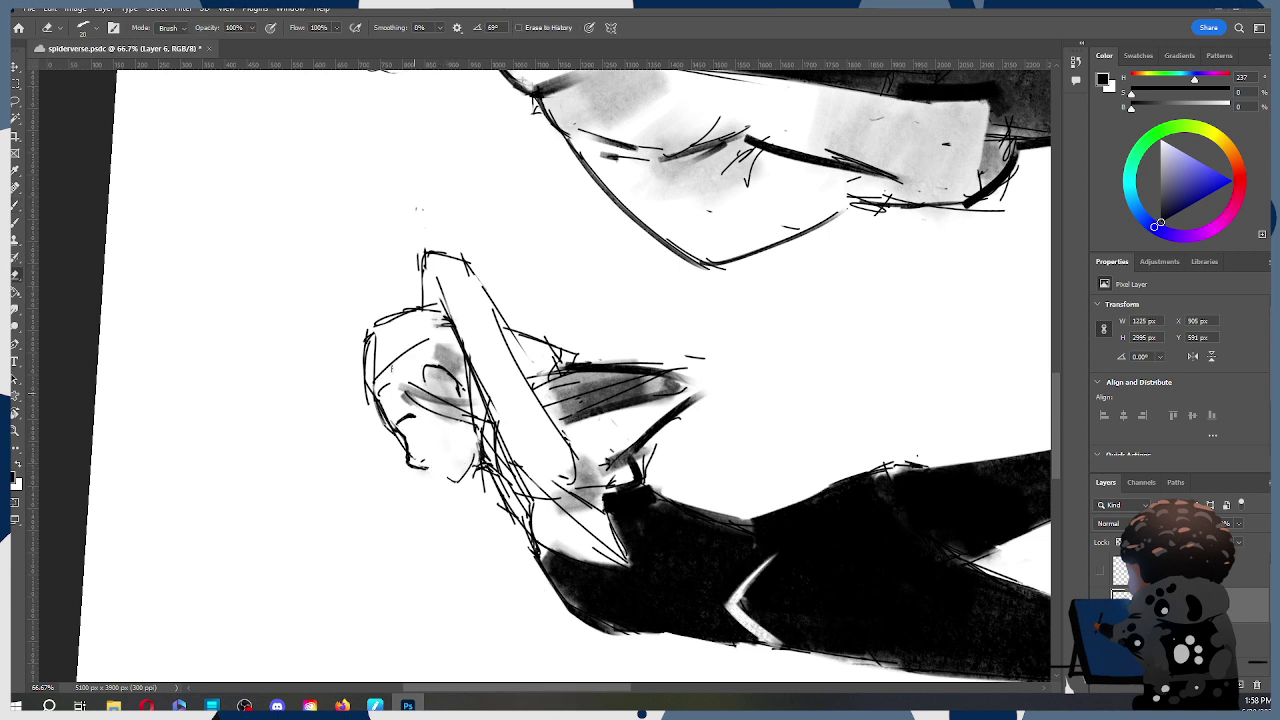
{"action": "key", "text": "b"}
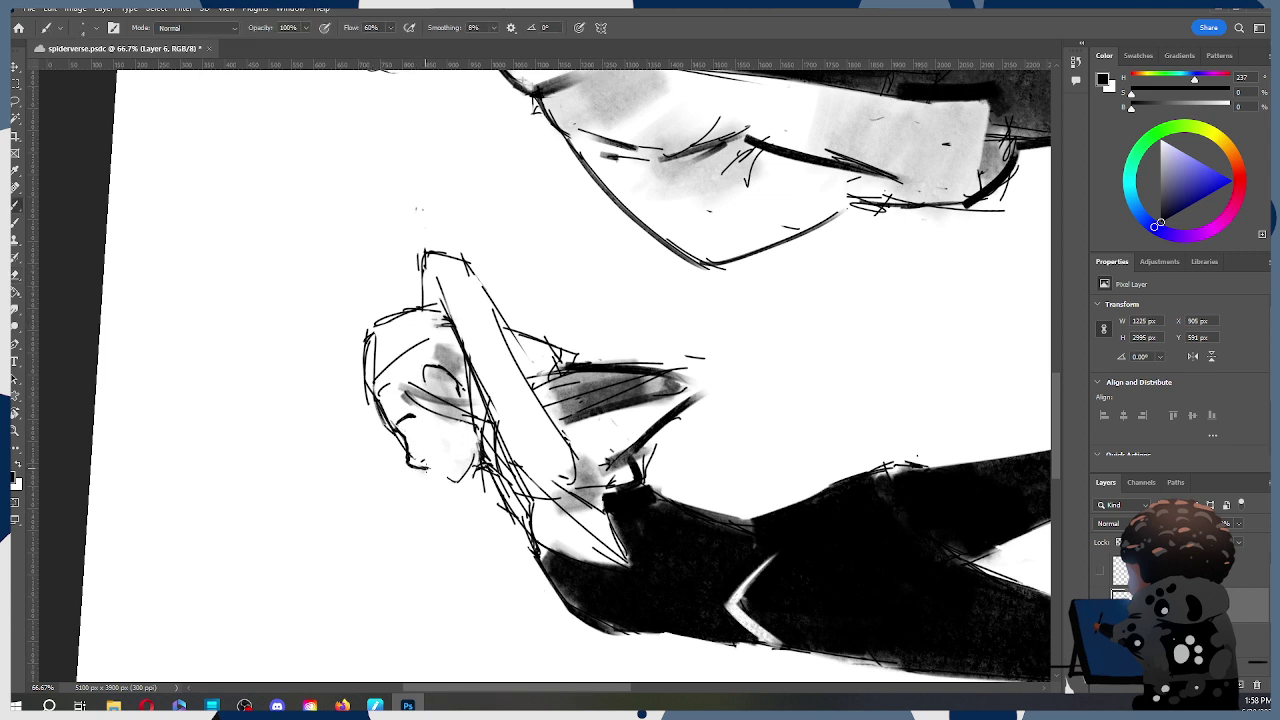
{"action": "left_click_drag", "start_coordinate": [423, 467], "coordinate": [452, 482]}
{"action": "key", "text": "e"}
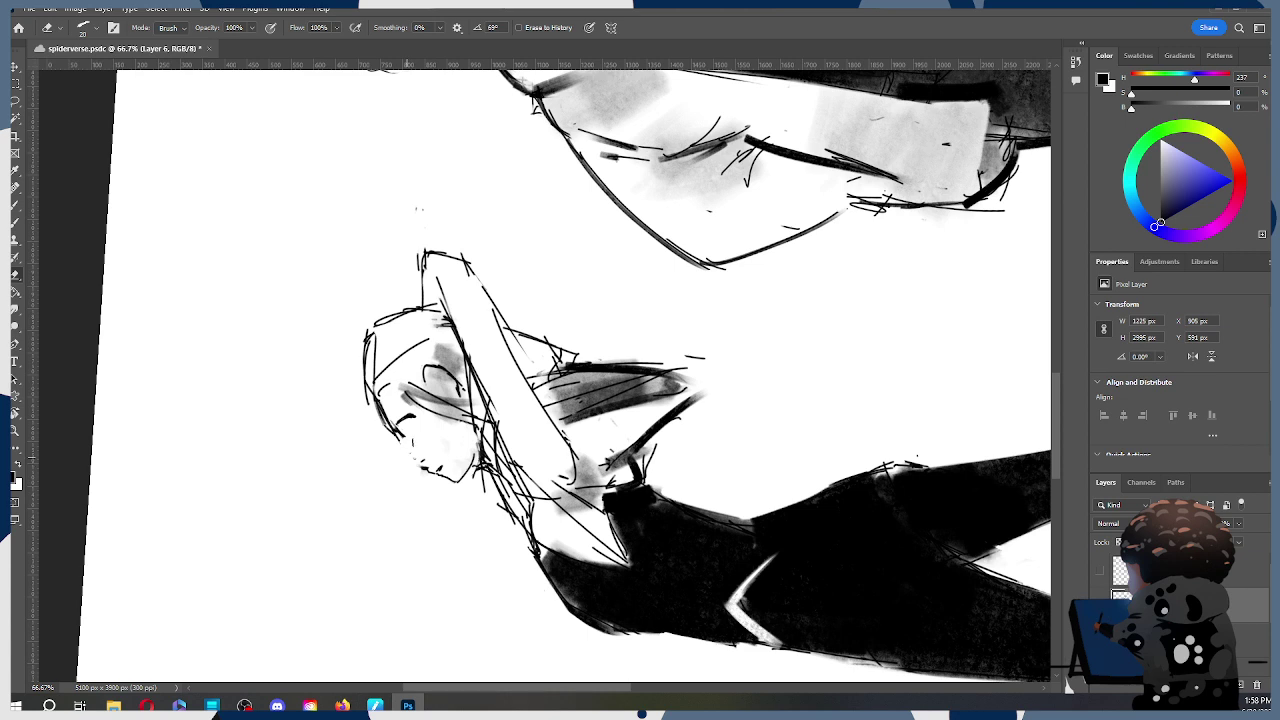
{"action": "key", "text": "b"}
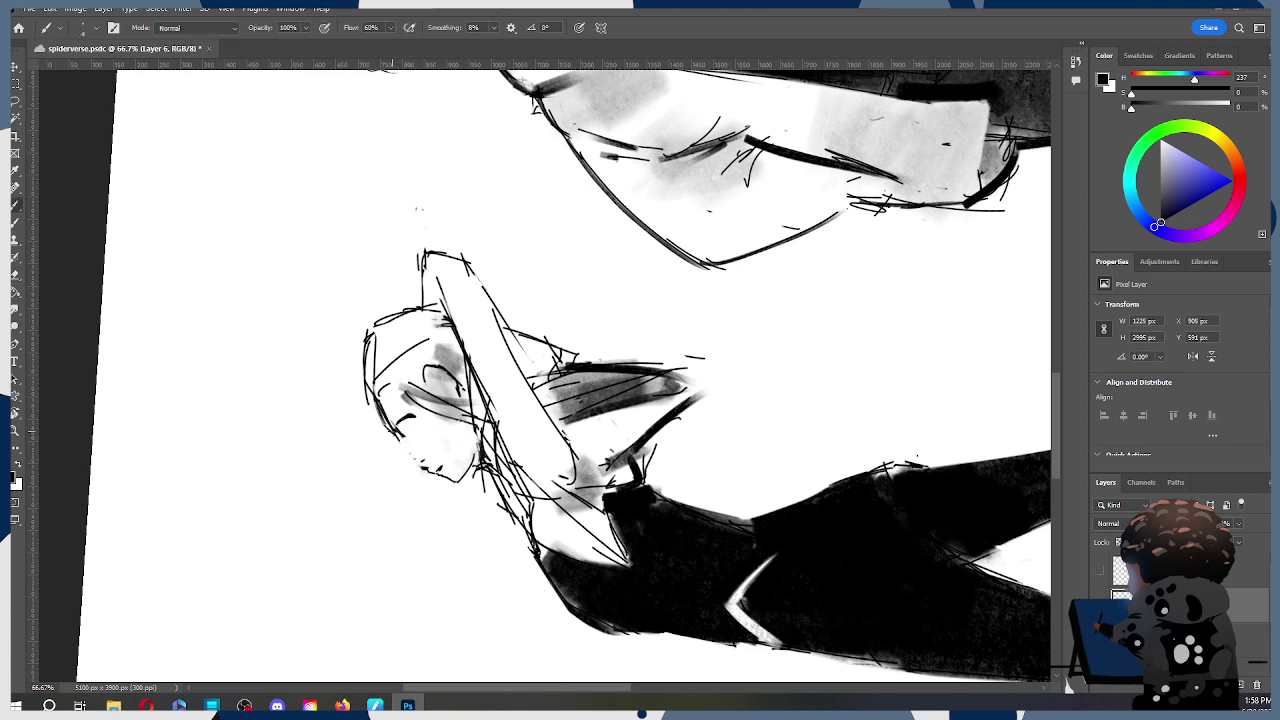
Step: Rework the third figure's nose and forehead contour with brush and eraser, undoing unwanted strokes
{"action": "left_click_drag", "start_coordinate": [405, 441], "coordinate": [416, 468]}
{"action": "key", "text": "ctrl+z"}
{"action": "left_click", "coordinate": [412, 456]}
{"action": "key", "text": "e"}
{"action": "left_click_drag", "start_coordinate": [384, 428], "coordinate": [378, 401]}
{"action": "key", "text": "b"}
{"action": "left_click_drag", "start_coordinate": [385, 416], "coordinate": [378, 400]}
{"action": "key", "text": "ctrl+z"}
{"action": "left_click_drag", "start_coordinate": [396, 434], "coordinate": [377, 405]}
{"action": "key", "text": "ctrl+z"}
{"action": "key", "text": "ctrl+z"}
{"action": "key", "text": "ctrl+z"}
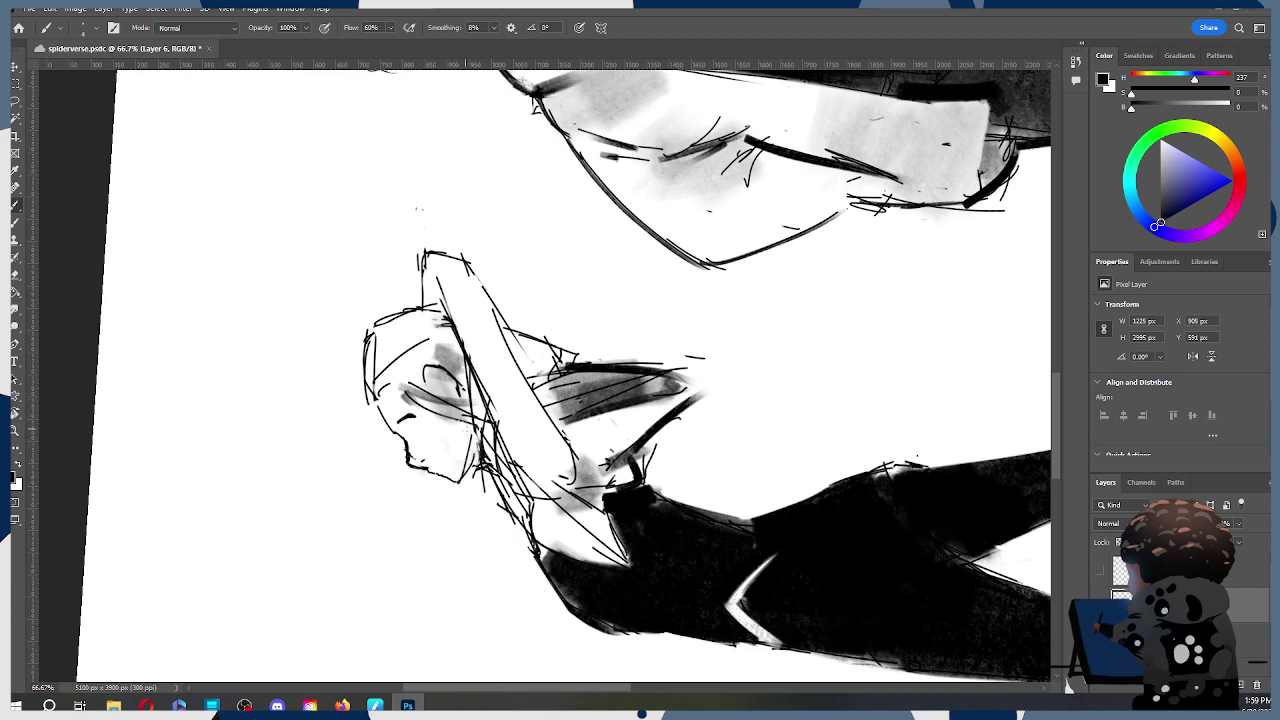
Step: Draw the third figure's jawline and a new open eye below the brow
{"action": "mouse_move", "coordinate": [465, 471]}
{"action": "left_mouse_down"}
{"action": "mouse_move", "coordinate": [486, 452]}
{"action": "mouse_move", "coordinate": [480, 461]}
{"action": "left_mouse_up"}
{"action": "left_click_drag", "start_coordinate": [486, 421], "coordinate": [482, 431]}
{"action": "left_click_drag", "start_coordinate": [419, 422], "coordinate": [421, 432]}
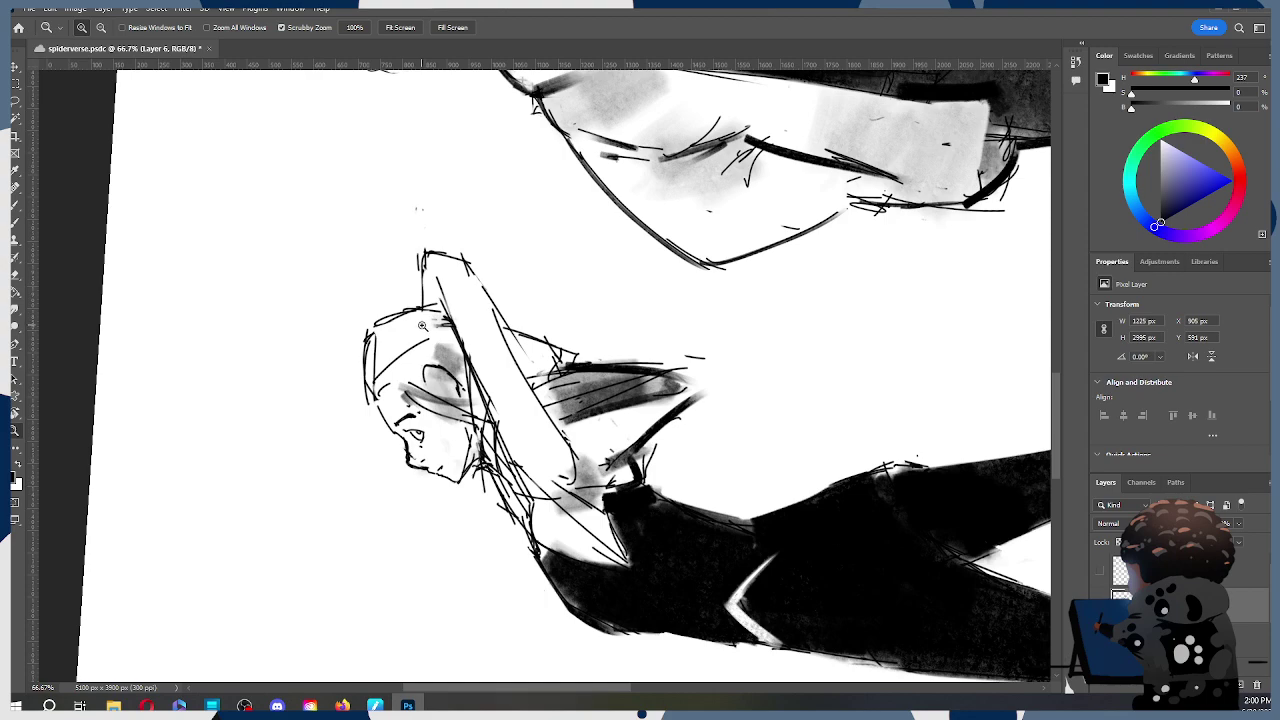
{"action": "key", "text": "r"}
{"action": "left_click_drag", "start_coordinate": [486, 226], "coordinate": [497, 274]}
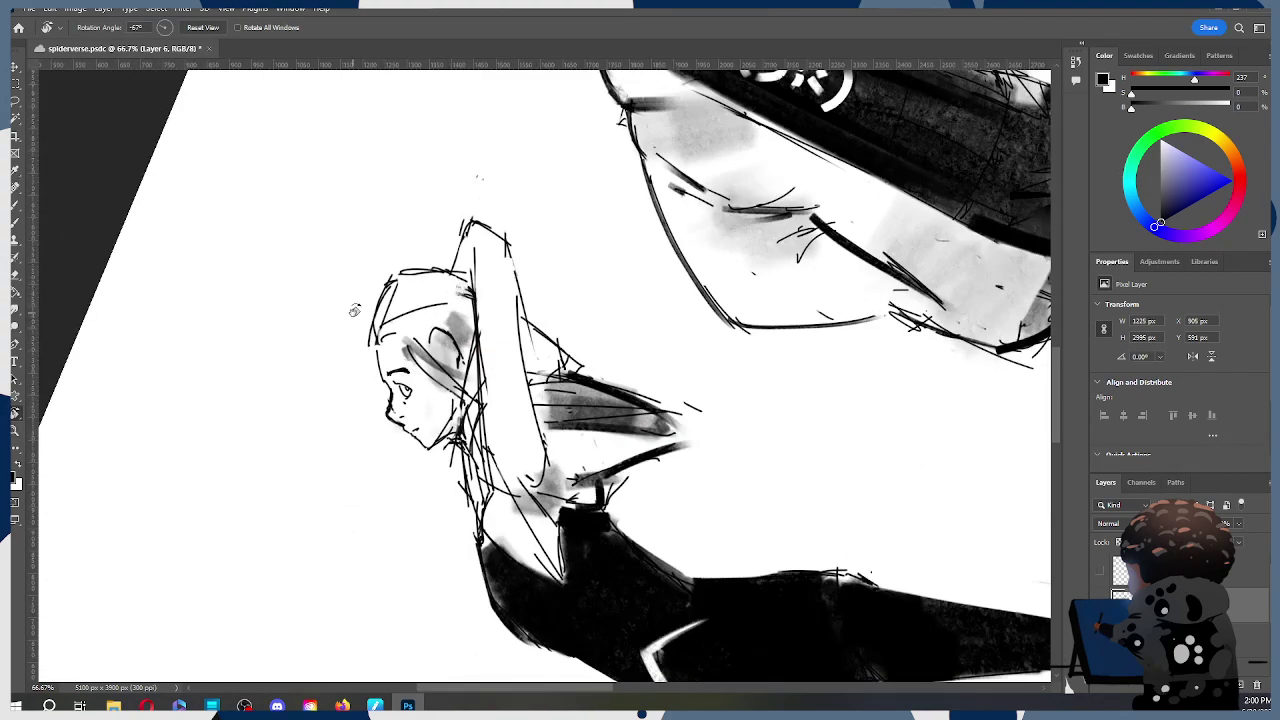
{"action": "key", "text": "b"}
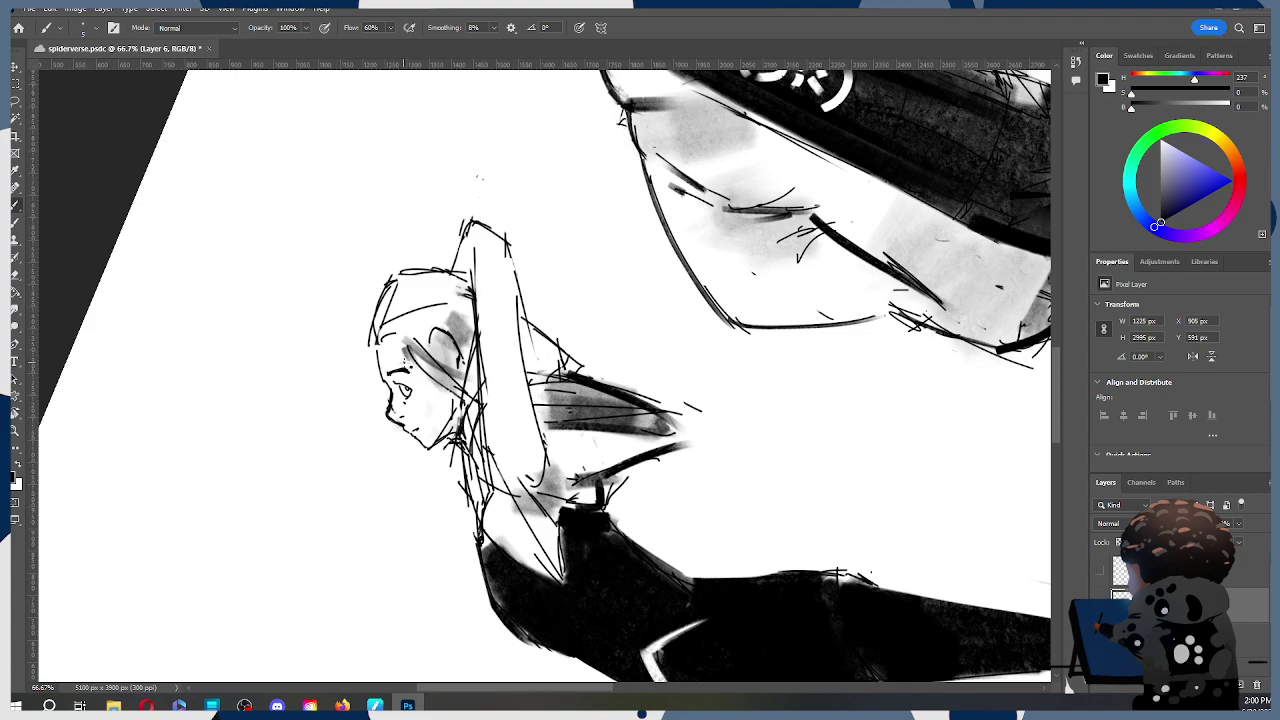
Step: Set the canvas upright and examine the third figure's redrawn profile alongside the other full-body figures
{"action": "key", "text": "r"}
{"action": "left_click_drag", "start_coordinate": [437, 190], "coordinate": [689, 231]}
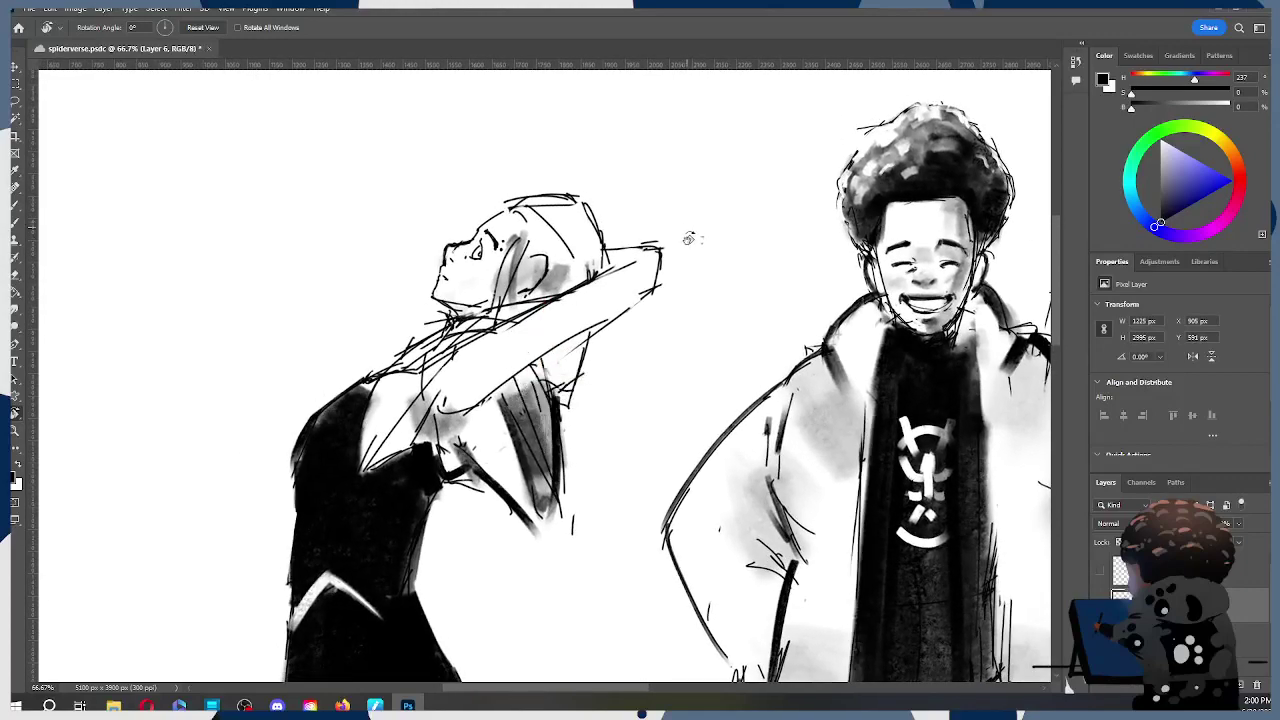
{"action": "key", "text": "z"}
{"action": "left_click_drag", "start_coordinate": [692, 277], "coordinate": [580, 277]}
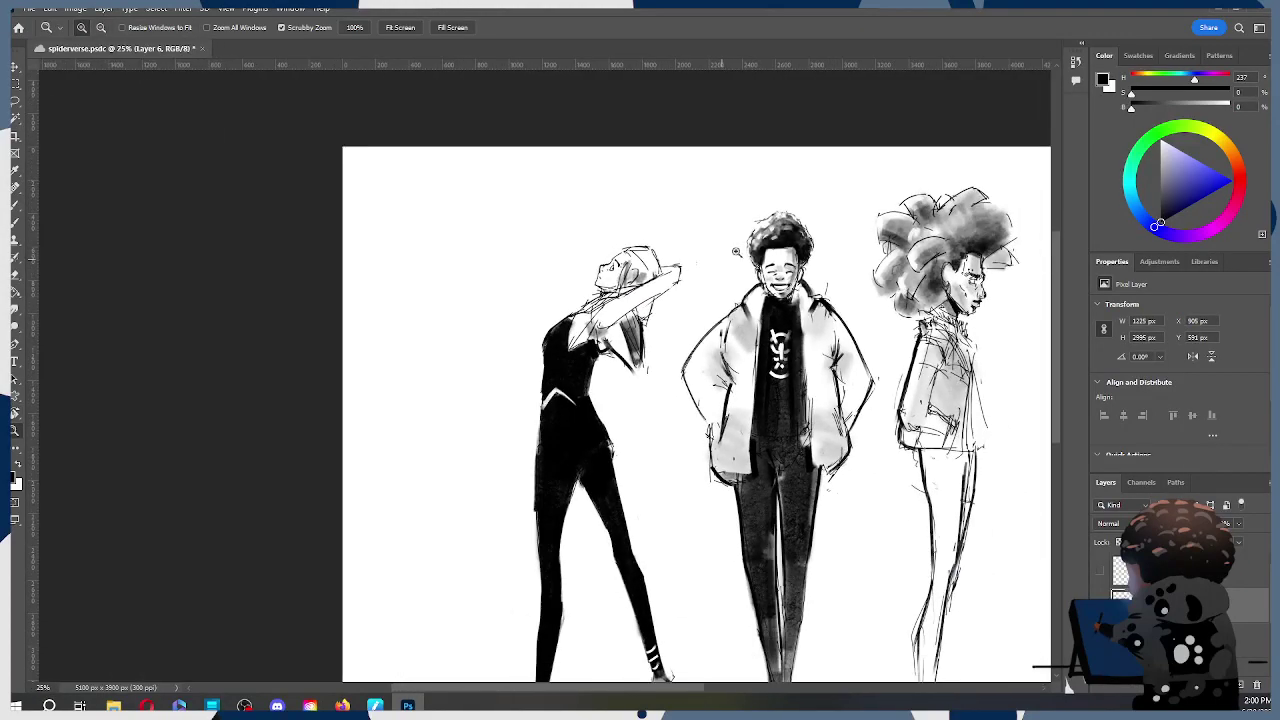
{"action": "left_click_drag", "start_coordinate": [806, 318], "coordinate": [787, 271]}
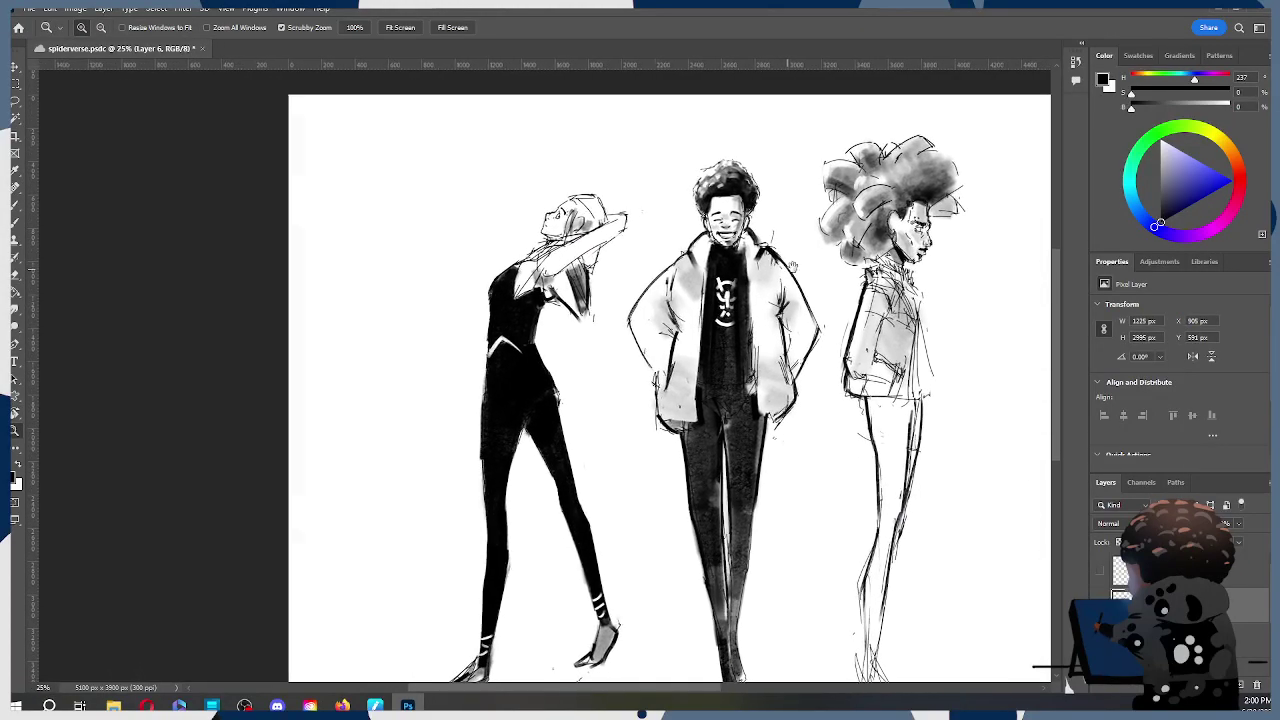
{"action": "left_click_drag", "start_coordinate": [787, 331], "coordinate": [742, 292]}
{"action": "left_click_drag", "start_coordinate": [517, 174], "coordinate": [535, 197]}
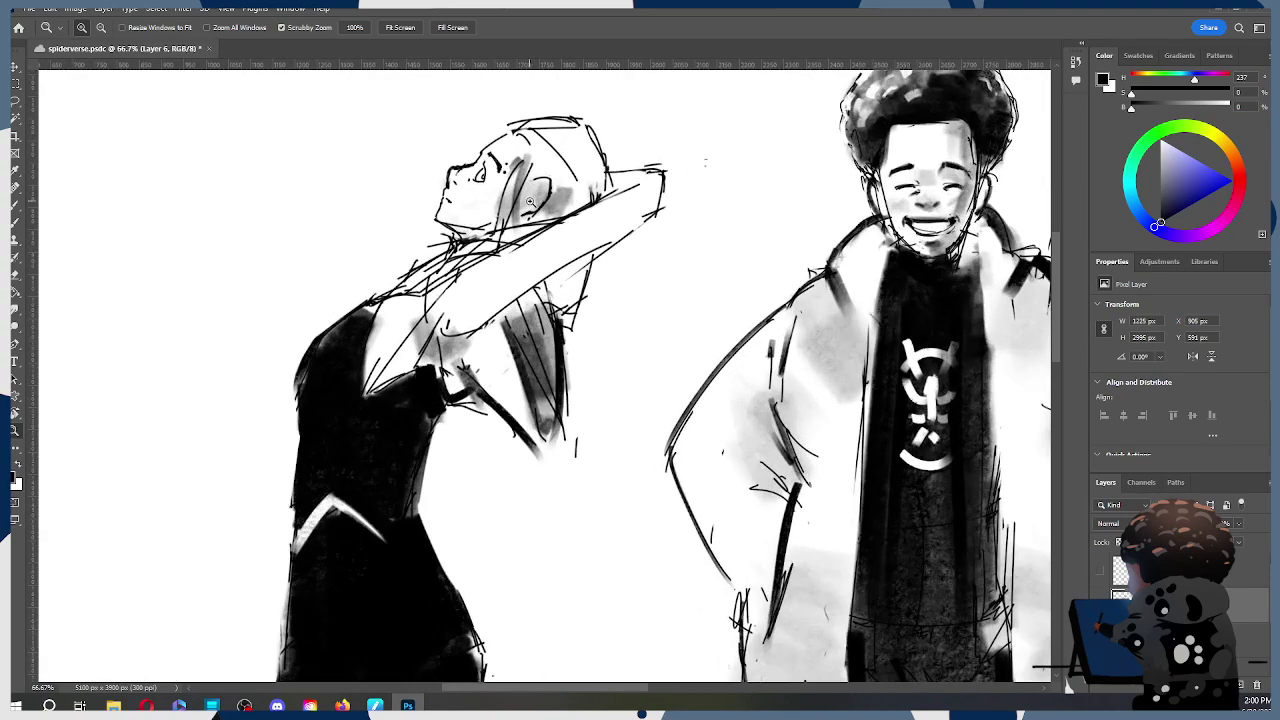
{"action": "left_click", "coordinate": [512, 205]}
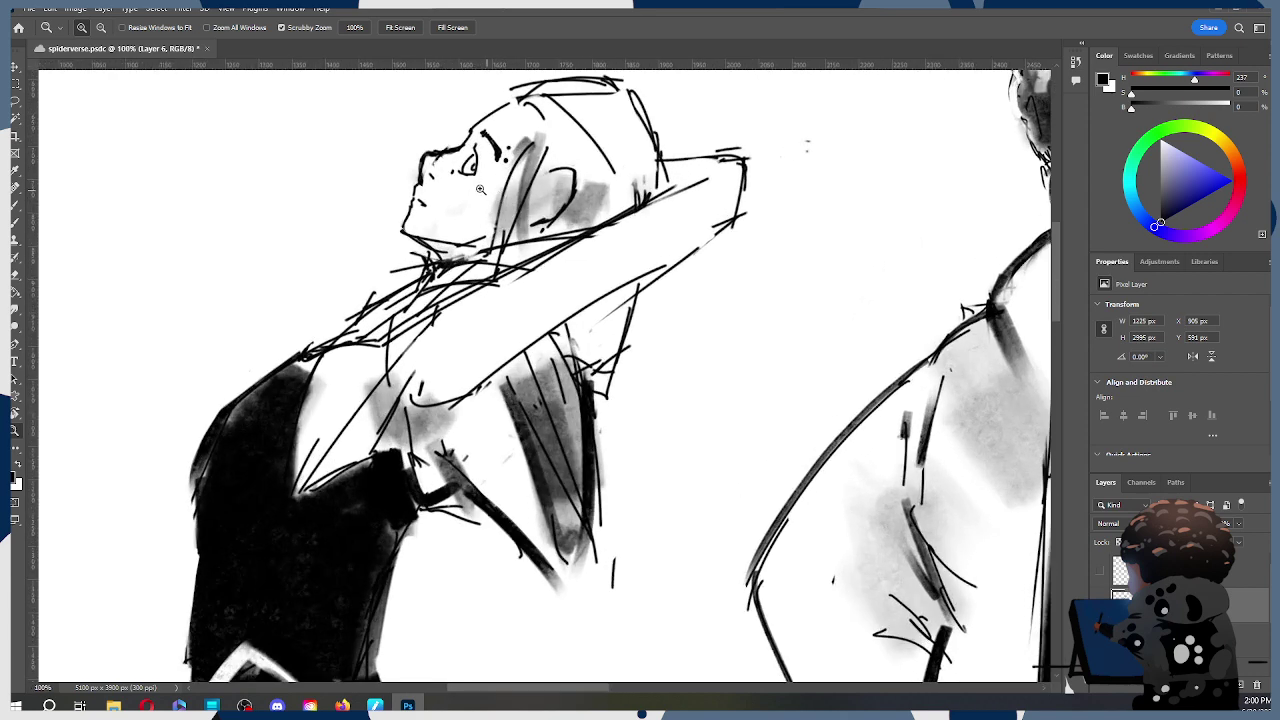
Step: Erase the stray mark above the third figure's nose and shade the cheek with a soft textured brush
{"action": "key", "text": "e"}
{"action": "key", "text": "bracketleft"}
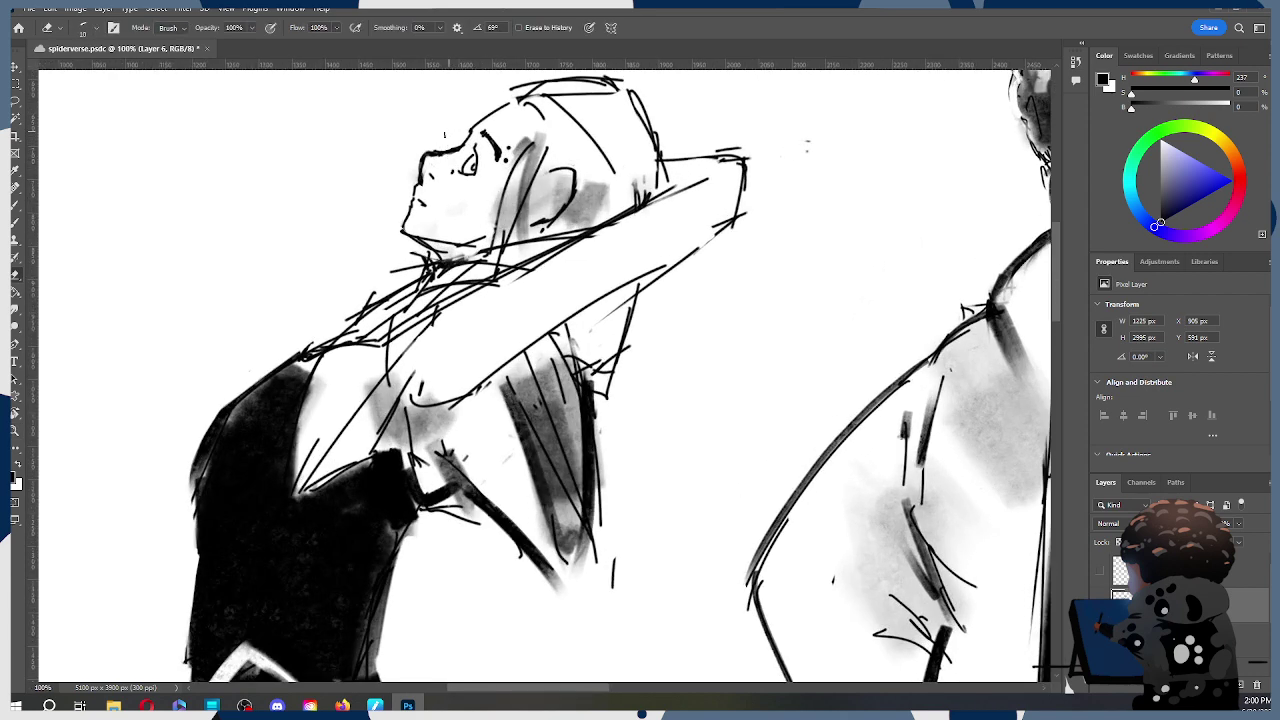
{"action": "mouse_move", "coordinate": [454, 142]}
{"action": "left_mouse_down"}
{"action": "mouse_move", "coordinate": [440, 147]}
{"action": "mouse_move", "coordinate": [460, 142]}
{"action": "left_mouse_up"}
{"action": "key", "text": "b"}
{"action": "right_click", "coordinate": [458, 173]}
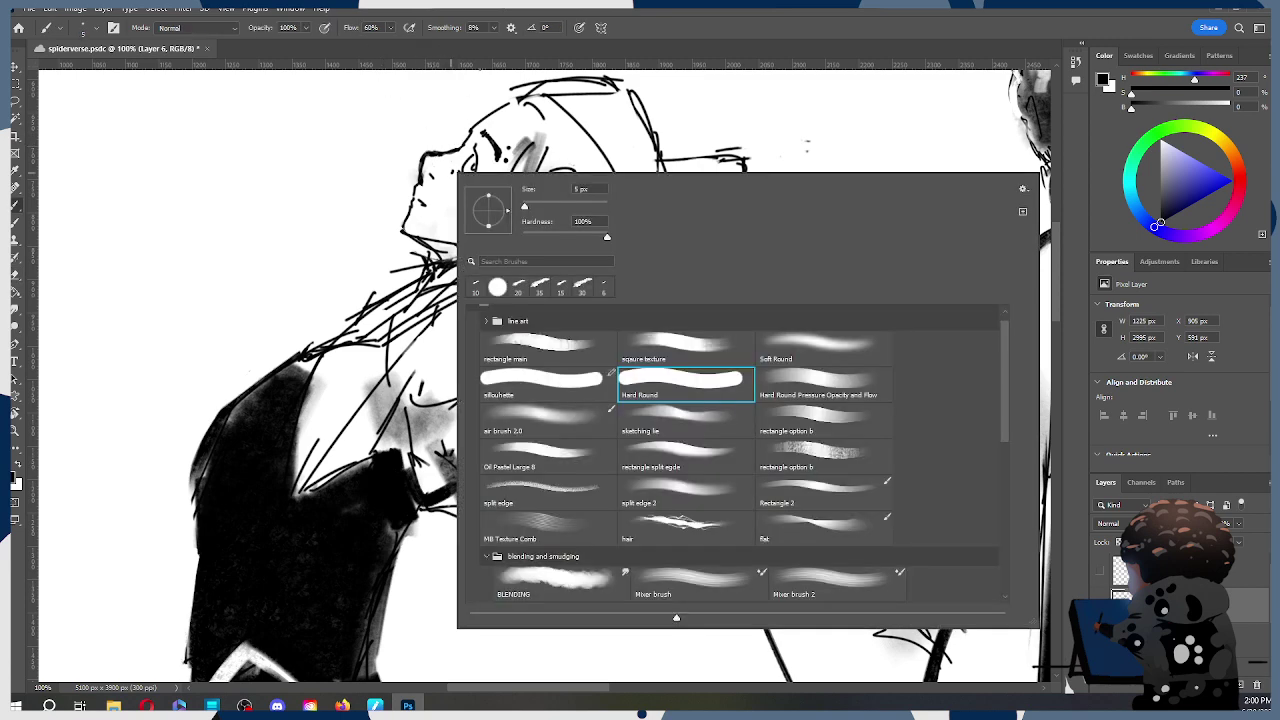
{"action": "double_click", "coordinate": [719, 358]}
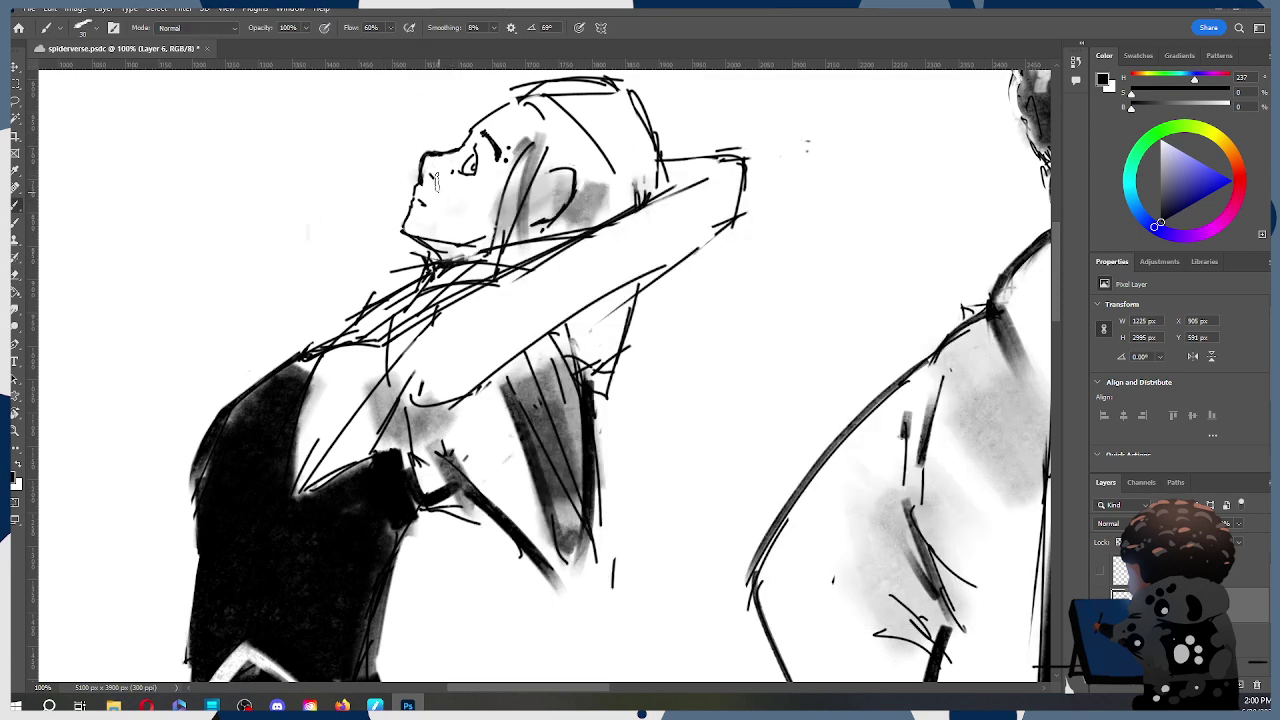
{"action": "mouse_move", "coordinate": [454, 201]}
{"action": "left_mouse_down"}
{"action": "mouse_move", "coordinate": [474, 181]}
{"action": "mouse_move", "coordinate": [452, 180]}
{"action": "left_mouse_up"}
{"action": "left_click_drag", "start_coordinate": [448, 192], "coordinate": [478, 208]}
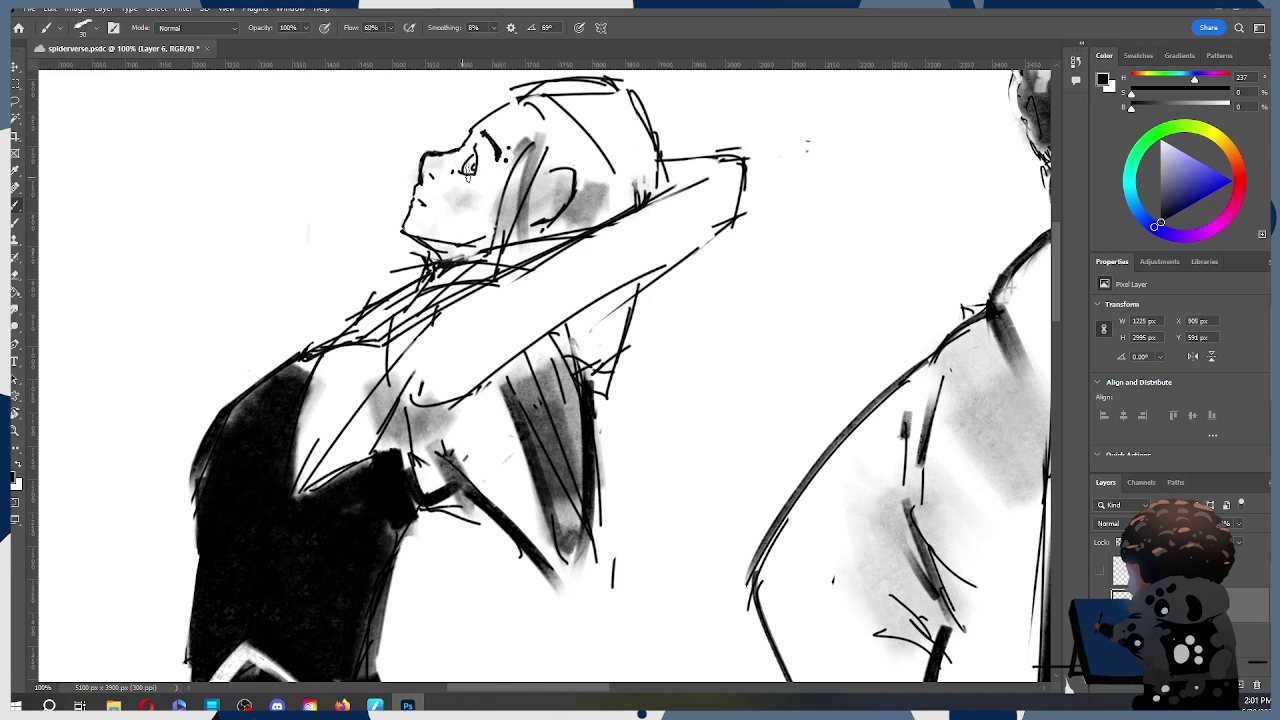
Step: Touch up the third figure's lips and chin with a much smaller brush, undoing the unwanted stroke
{"action": "key", "text": "["}
{"action": "key", "text": "["}
{"action": "key", "text": "["}
{"action": "key", "text": "["}
{"action": "key", "text": "["}
{"action": "key", "text": "["}
{"action": "key", "text": "["}
{"action": "key", "text": "["}
{"action": "key", "text": "["}
{"action": "left_click_drag", "start_coordinate": [415, 203], "coordinate": [419, 204]}
{"action": "key", "text": "e"}
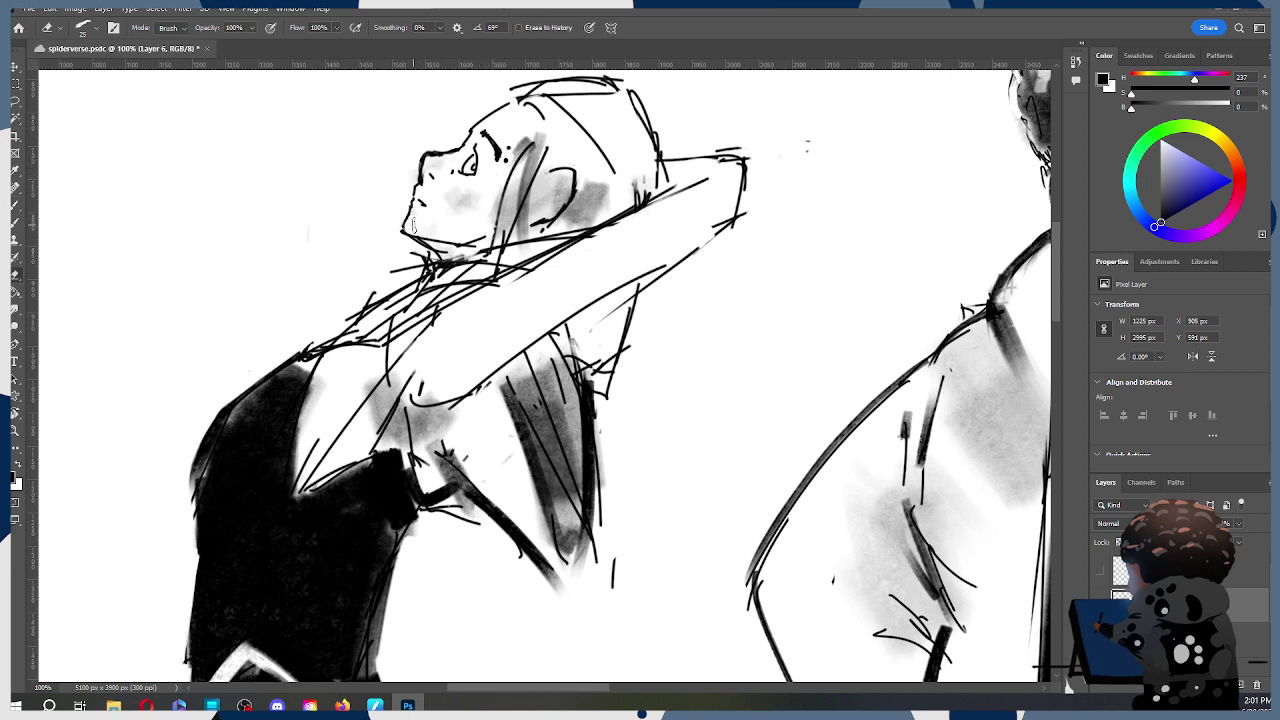
{"action": "key", "text": "b"}
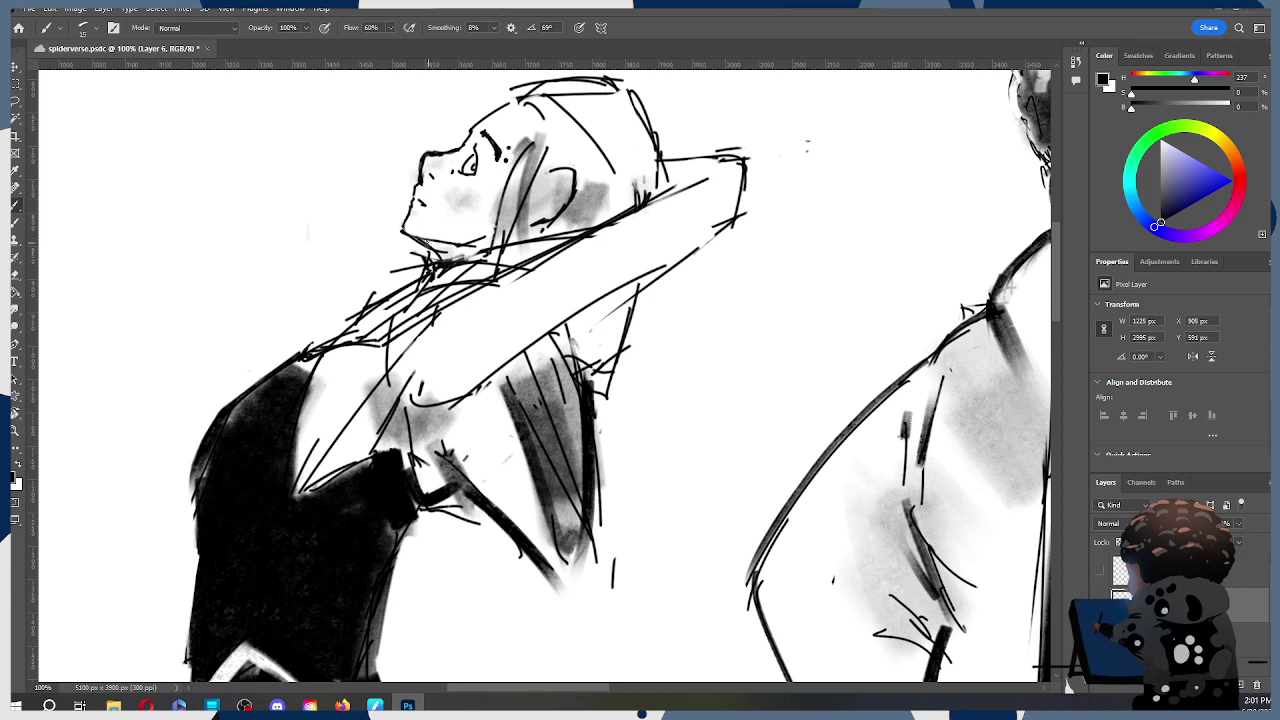
{"action": "key", "text": "ctrl+z"}
Step: Shade beneath the third figure's jaw and add small tonal strokes around the eye
{"action": "key", "text": "["}
{"action": "mouse_move", "coordinate": [424, 240]}
{"action": "left_mouse_down"}
{"action": "mouse_move", "coordinate": [476, 250]}
{"action": "mouse_move", "coordinate": [481, 228]}
{"action": "left_mouse_up"}
{"action": "key", "text": "ctrl+z"}
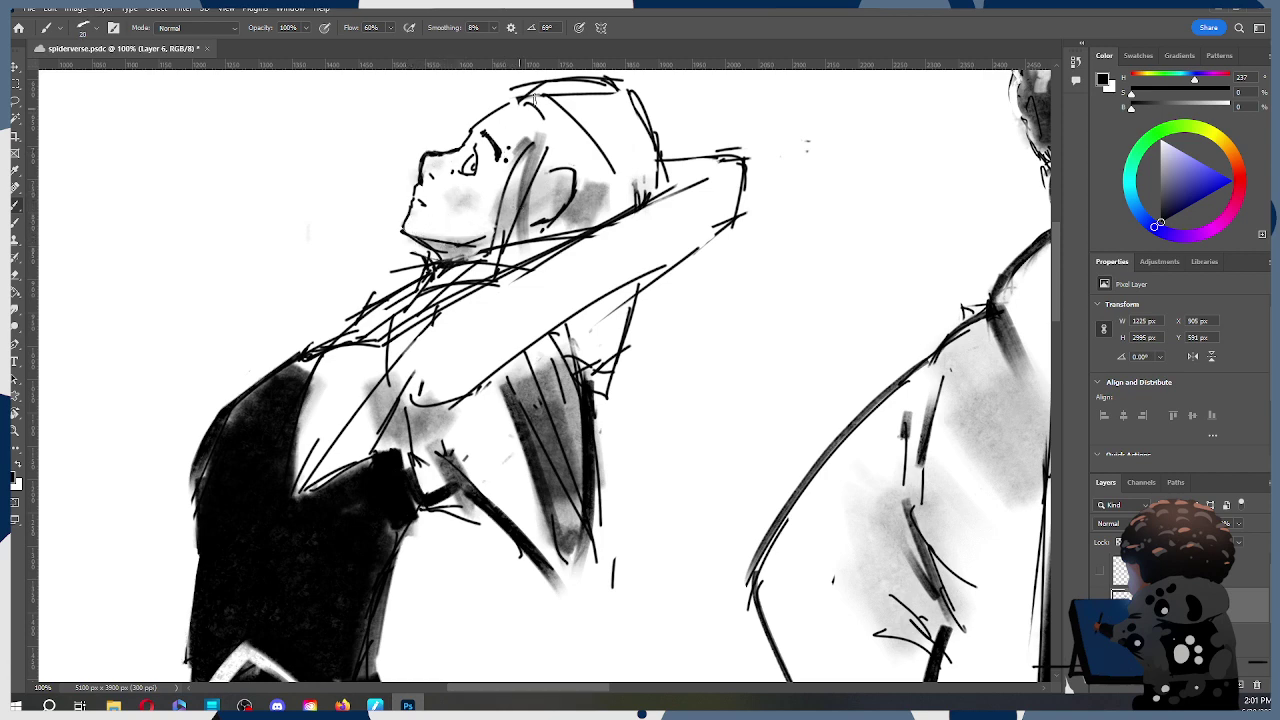
{"action": "left_click_drag", "start_coordinate": [545, 165], "coordinate": [615, 272]}
{"action": "key", "text": "]"}
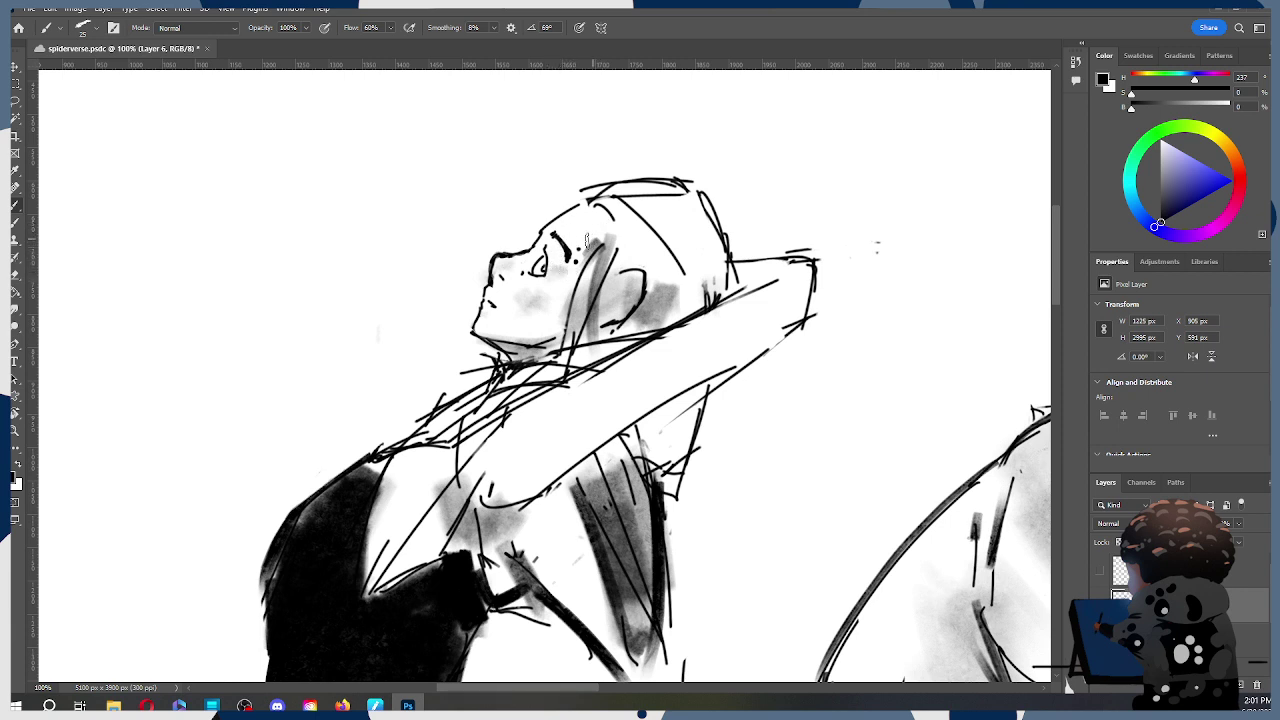
{"action": "key", "text": "["}
{"action": "key", "text": "["}
{"action": "left_click_drag", "start_coordinate": [546, 242], "coordinate": [553, 258]}
{"action": "left_click_drag", "start_coordinate": [543, 243], "coordinate": [556, 272]}
Step: Examine the third figure's head and pose against the other full-body figures at several magnifications
{"action": "key", "text": "z"}
{"action": "left_click", "coordinate": [573, 229], "text": "alt"}
{"action": "left_click", "coordinate": [573, 229], "text": "alt"}
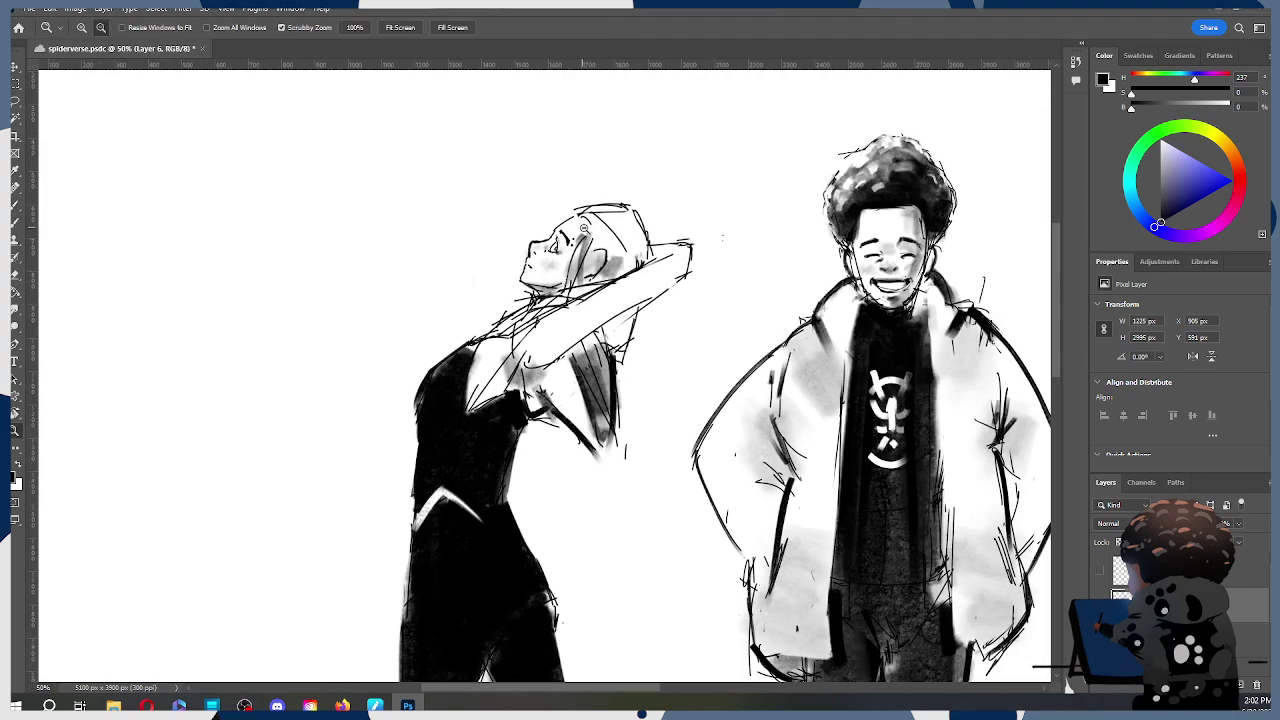
{"action": "left_click", "coordinate": [573, 229], "text": "alt"}
{"action": "scroll", "coordinate": [686, 236], "scroll_direction": "down", "scroll_amount": 1}
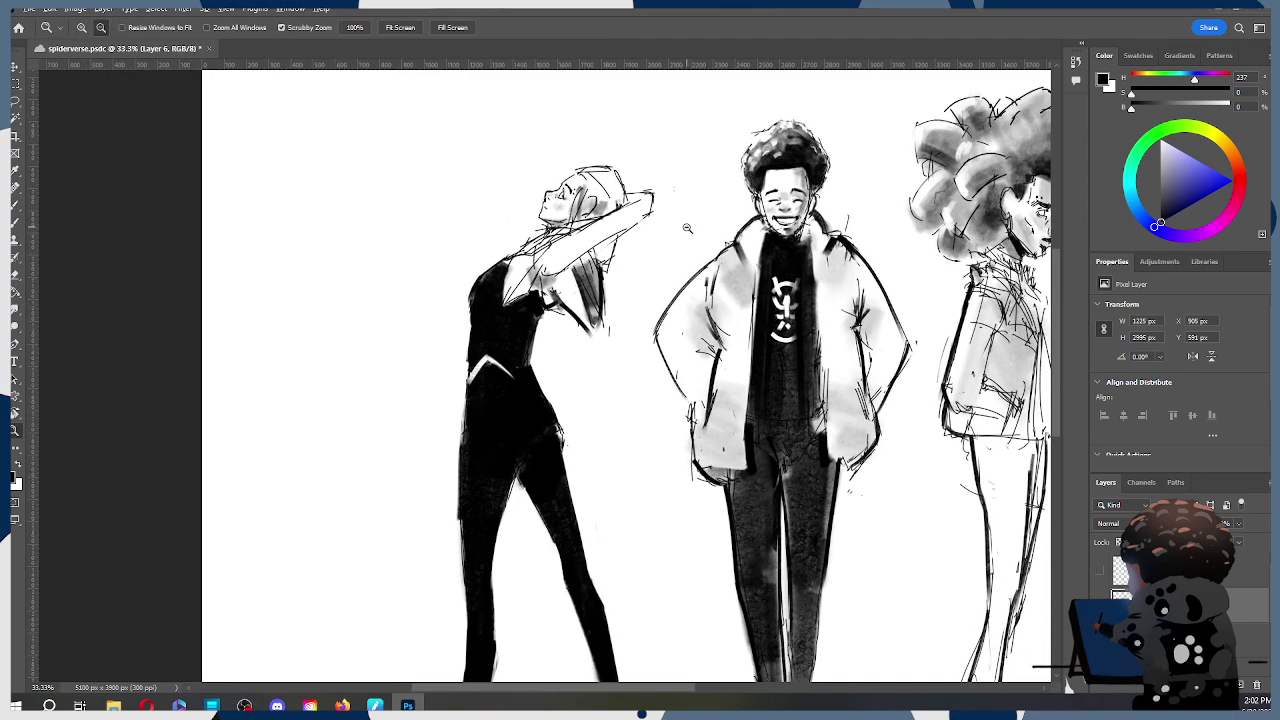
{"action": "left_click_drag", "start_coordinate": [762, 245], "coordinate": [684, 249]}
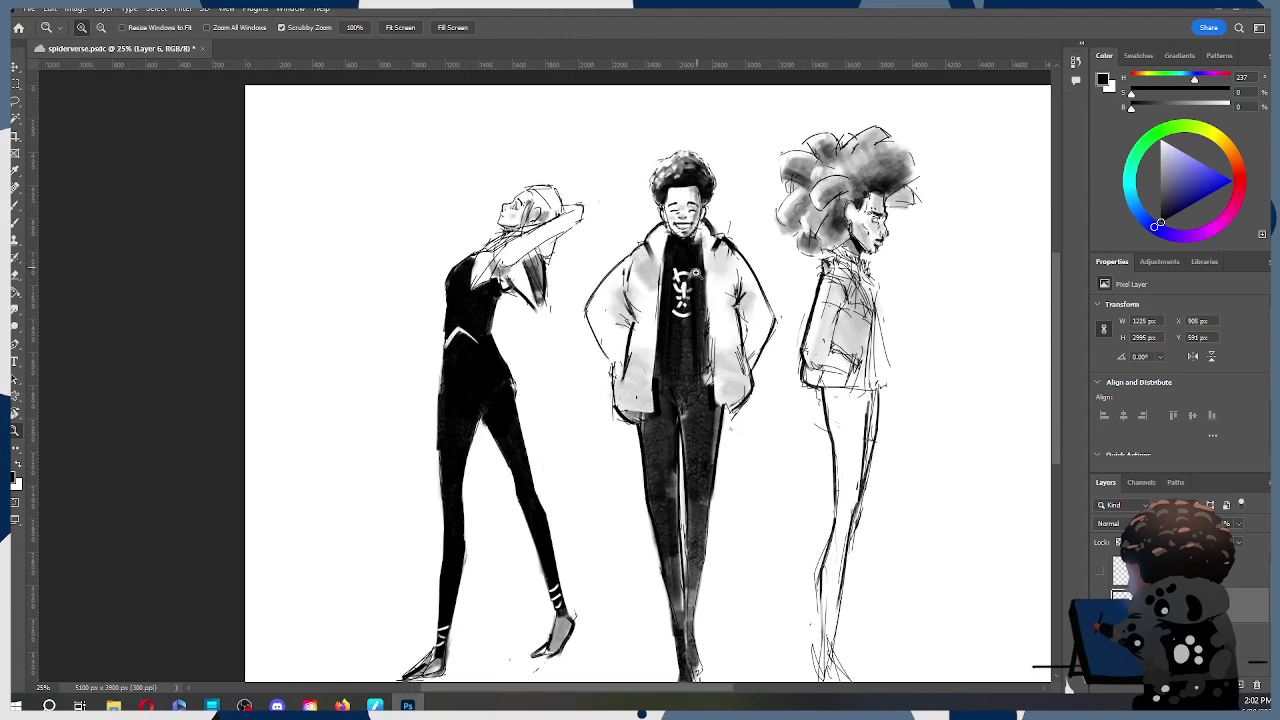
{"action": "left_click_drag", "start_coordinate": [753, 308], "coordinate": [709, 278]}
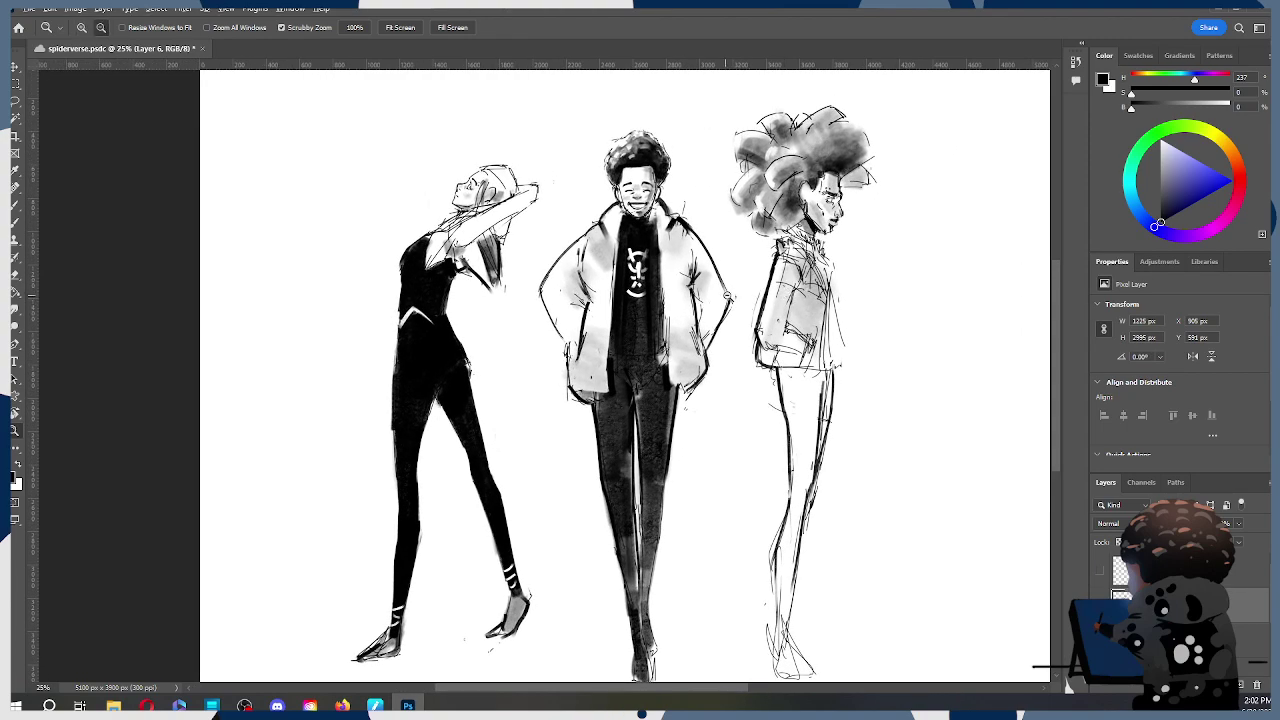
{"action": "left_click", "coordinate": [731, 318], "text": "alt"}
{"action": "left_click", "coordinate": [688, 289]}
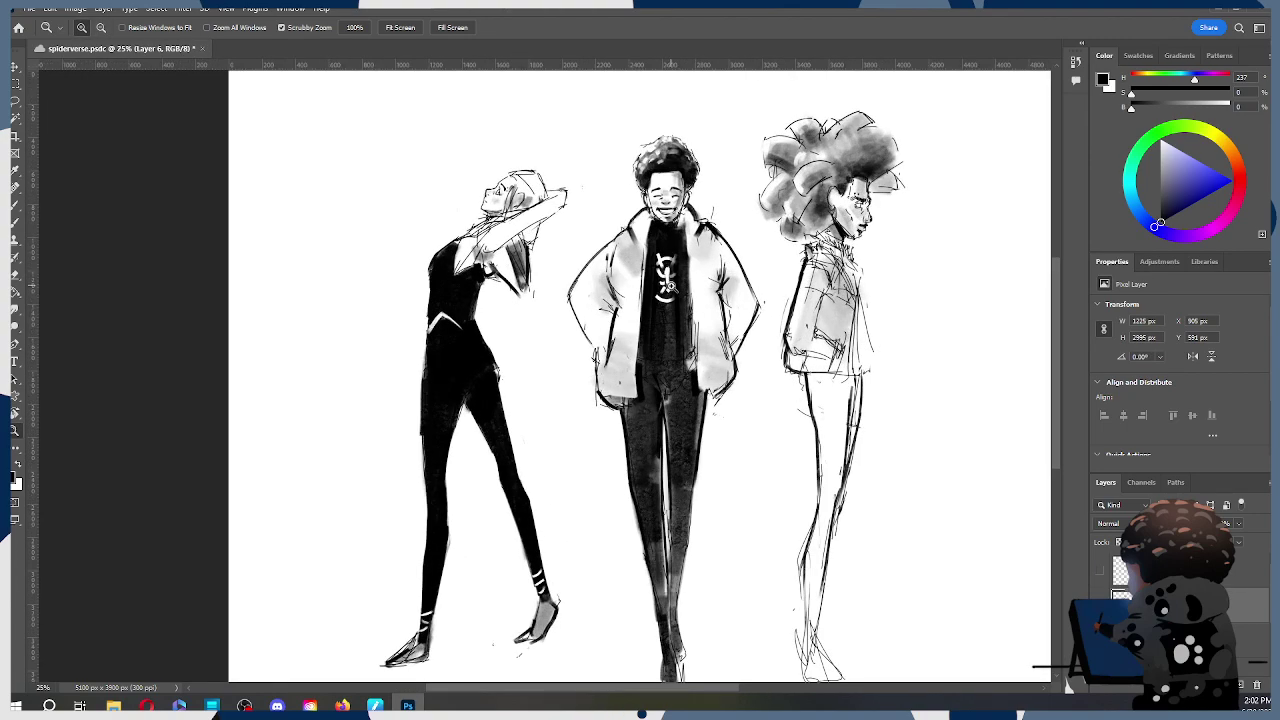
{"action": "left_click", "coordinate": [673, 288]}
{"action": "left_click", "coordinate": [673, 288]}
{"action": "left_click_drag", "start_coordinate": [484, 205], "coordinate": [523, 346]}
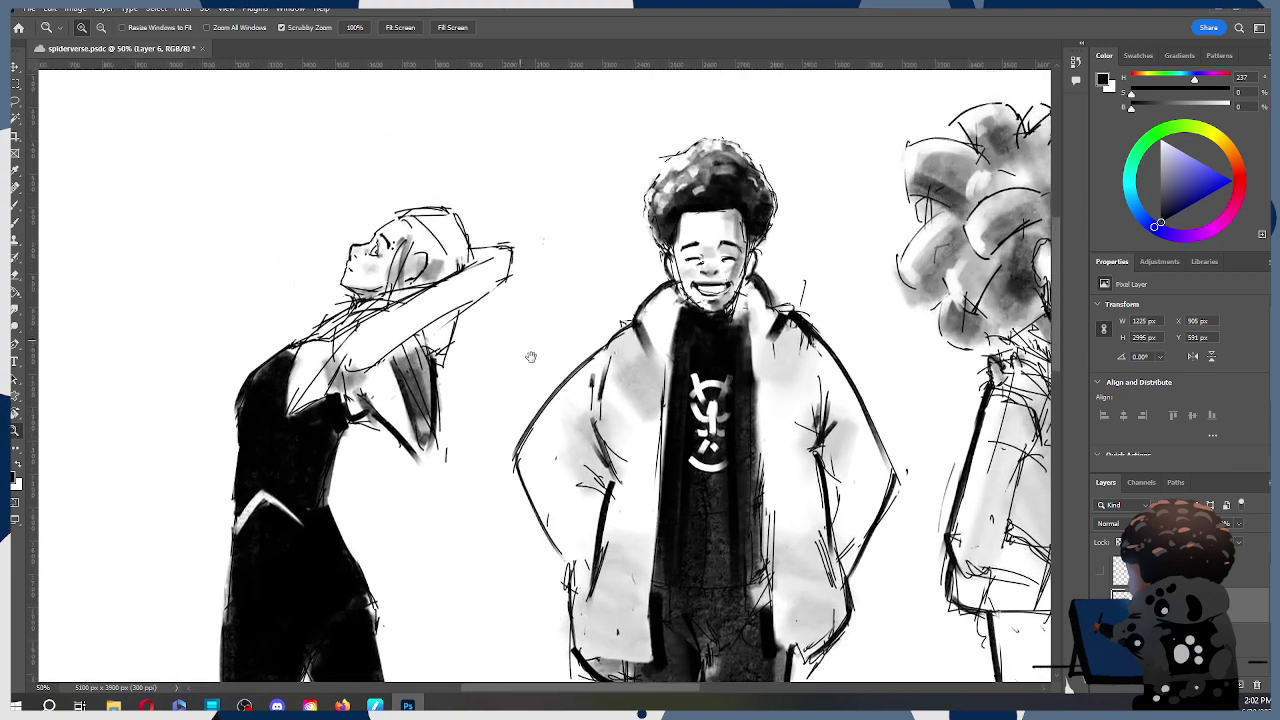
Step: Erase the third figure's ear, hair hatching and old crown outline, and redraw the top of the head as a smooth curve
{"action": "key", "text": "e"}
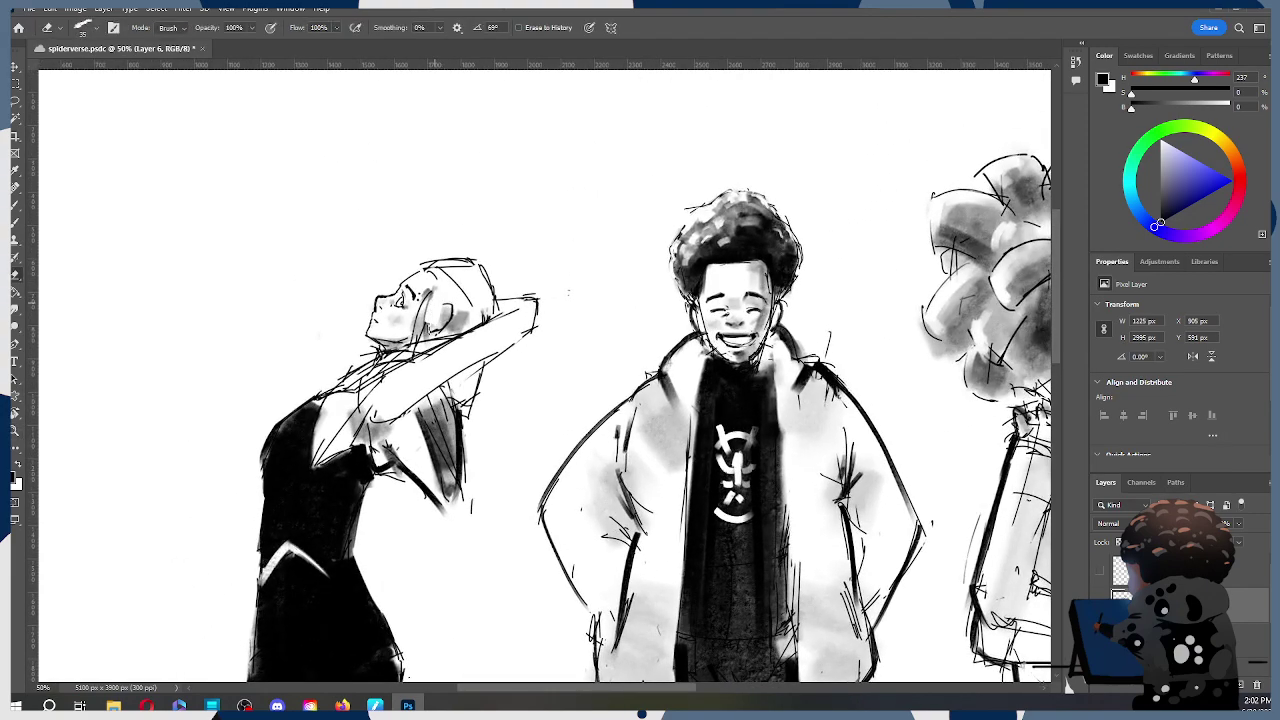
{"action": "mouse_move", "coordinate": [446, 300]}
{"action": "left_mouse_down"}
{"action": "mouse_move", "coordinate": [452, 328]}
{"action": "mouse_move", "coordinate": [422, 333]}
{"action": "mouse_move", "coordinate": [455, 329]}
{"action": "left_mouse_up"}
{"action": "mouse_move", "coordinate": [440, 275]}
{"action": "left_mouse_down"}
{"action": "mouse_move", "coordinate": [467, 301]}
{"action": "mouse_move", "coordinate": [446, 274]}
{"action": "mouse_move", "coordinate": [468, 265]}
{"action": "mouse_move", "coordinate": [491, 277]}
{"action": "left_mouse_up"}
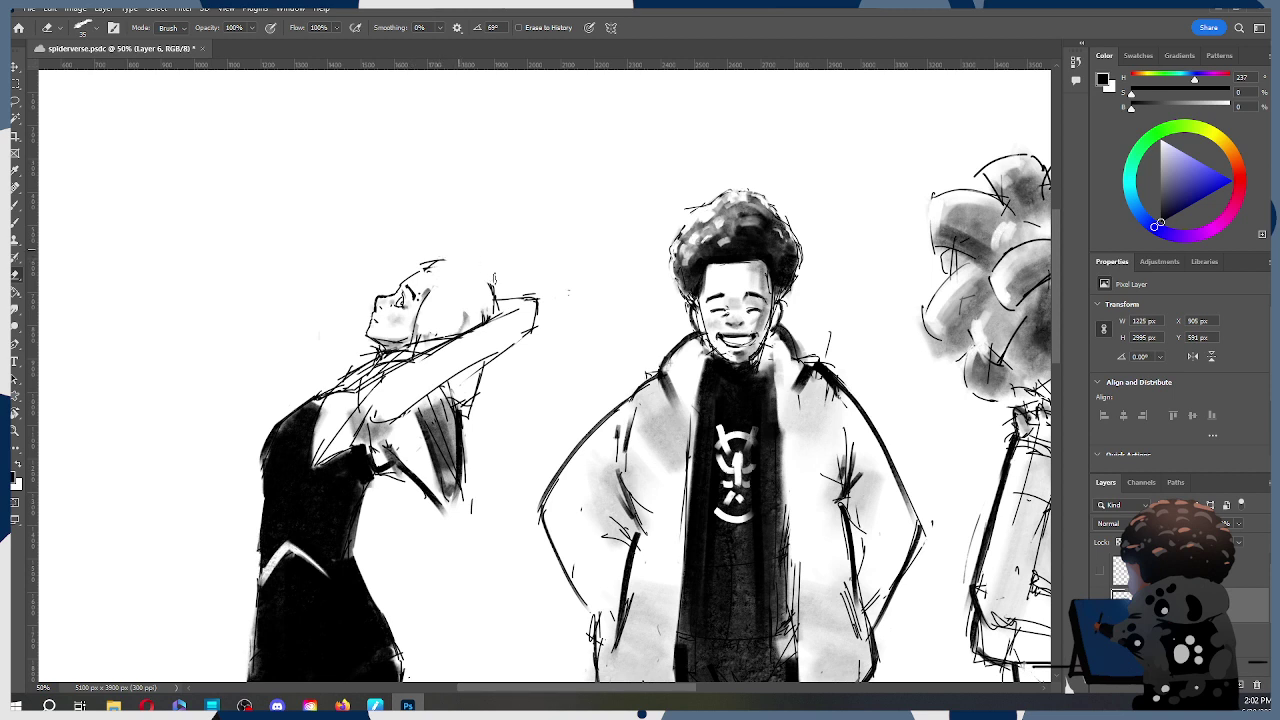
{"action": "key", "text": "b"}
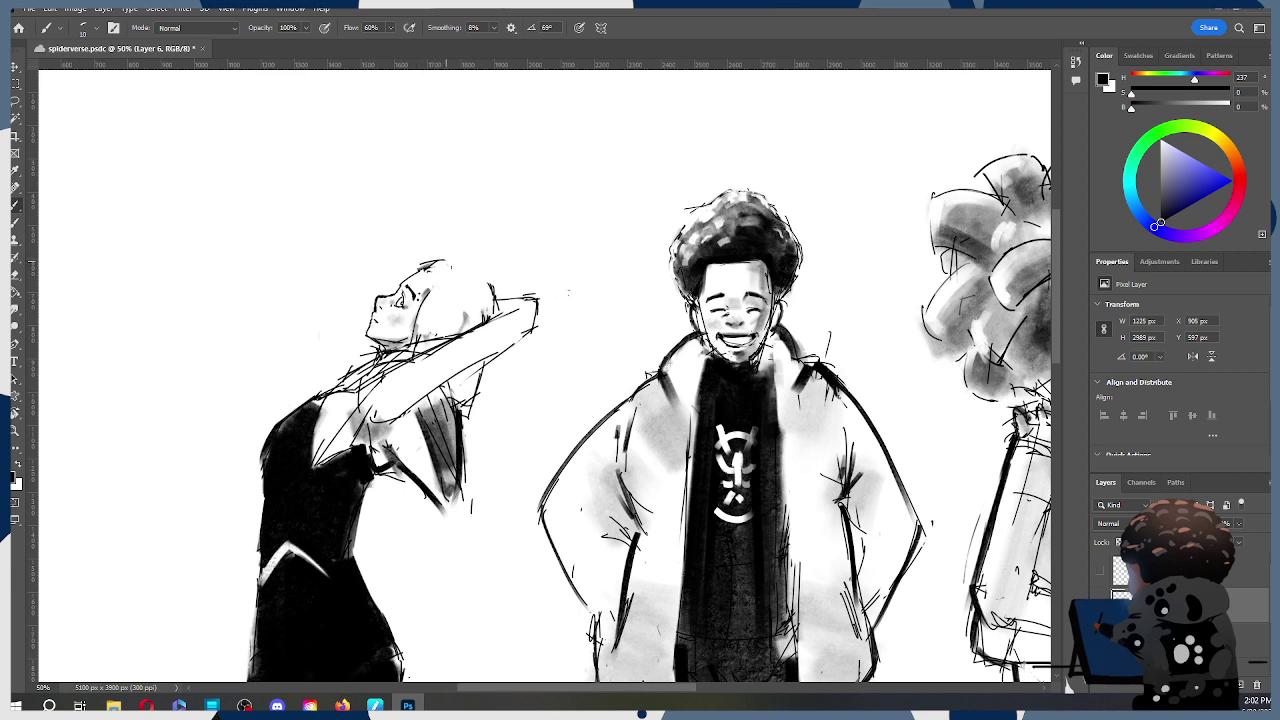
{"action": "left_click_drag", "start_coordinate": [447, 258], "coordinate": [478, 300]}
{"action": "key", "text": "ctrl+z"}
{"action": "mouse_move", "coordinate": [438, 262]}
{"action": "left_mouse_down"}
{"action": "mouse_move", "coordinate": [476, 298]}
{"action": "mouse_move", "coordinate": [476, 284]}
{"action": "mouse_move", "coordinate": [483, 322]}
{"action": "left_mouse_up"}
{"action": "key", "text": "ctrl+z"}
{"action": "key", "text": "ctrl+z"}
Step: Erase the third figure's protruding elbow and redraw a shorter bent arm close behind the head
{"action": "key", "text": "e"}
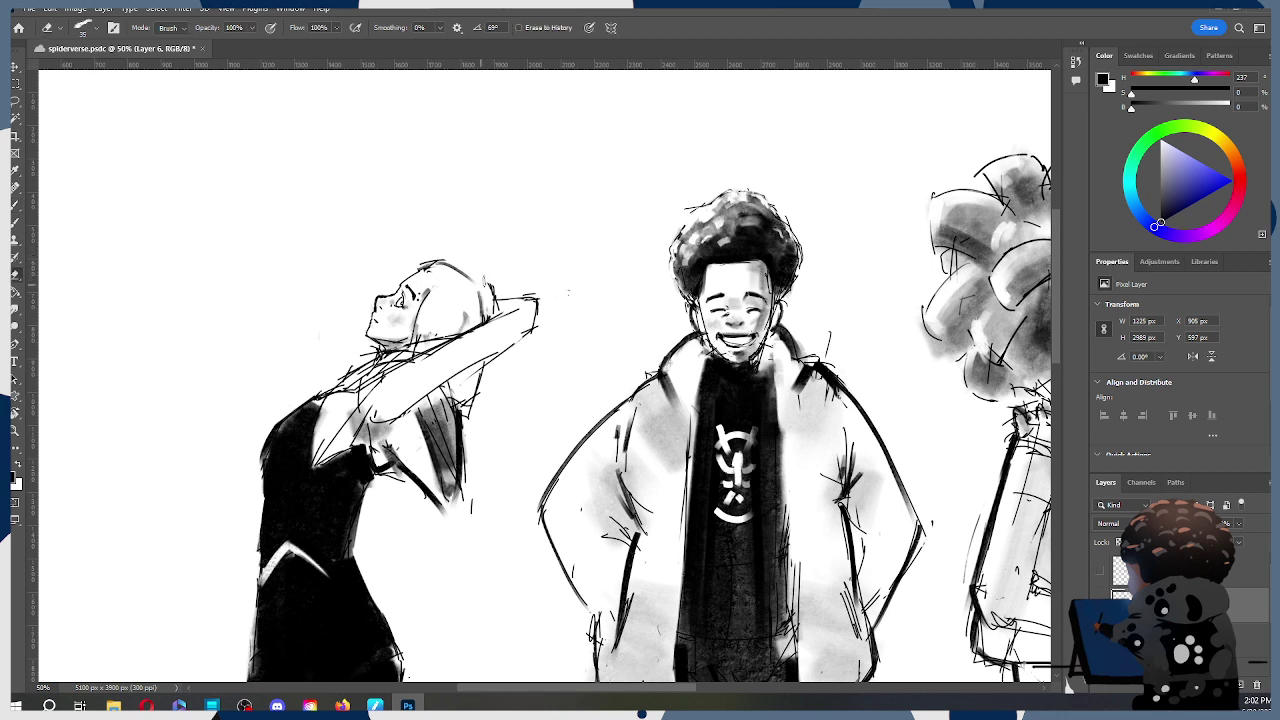
{"action": "mouse_move", "coordinate": [487, 279]}
{"action": "left_mouse_down"}
{"action": "mouse_move", "coordinate": [505, 350]}
{"action": "mouse_move", "coordinate": [530, 275]}
{"action": "left_mouse_up"}
{"action": "key", "text": "b"}
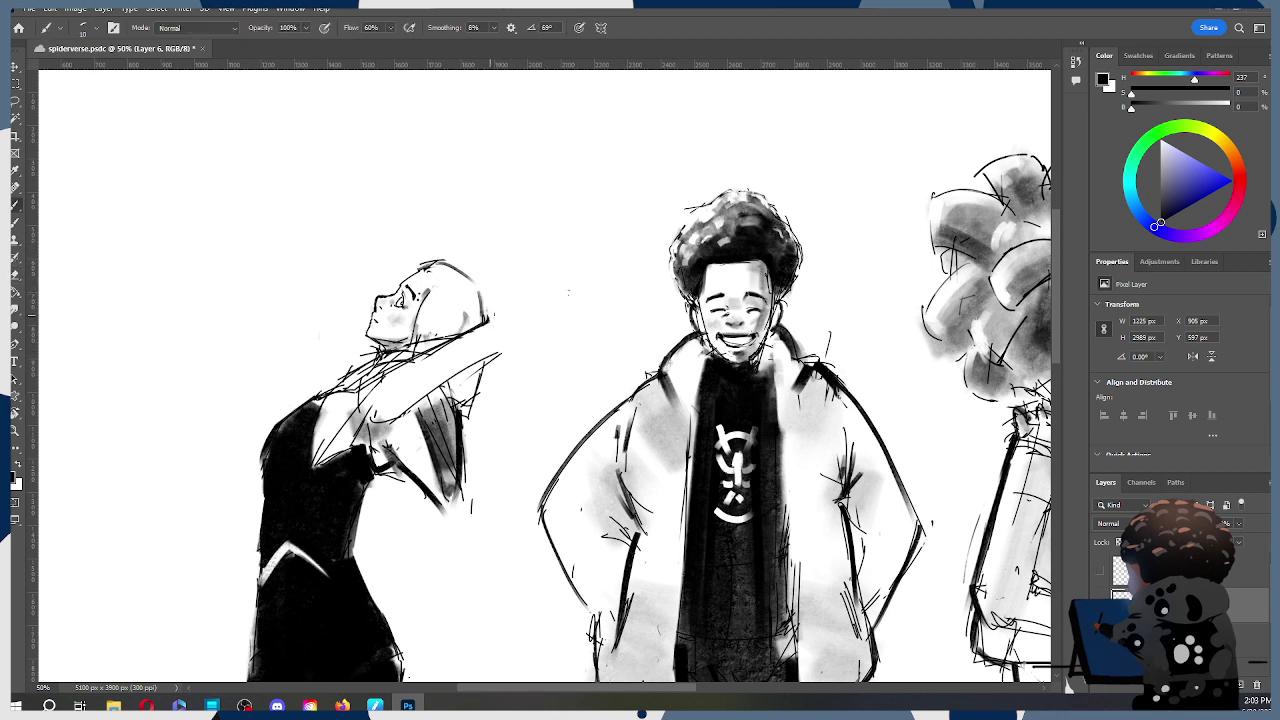
{"action": "left_click_drag", "start_coordinate": [489, 316], "coordinate": [501, 348]}
{"action": "key", "text": "ctrl+z"}
{"action": "mouse_move", "coordinate": [484, 304]}
{"action": "left_mouse_down"}
{"action": "mouse_move", "coordinate": [510, 328]}
{"action": "mouse_move", "coordinate": [472, 372]}
{"action": "left_mouse_up"}
{"action": "left_click_drag", "start_coordinate": [484, 359], "coordinate": [508, 310]}
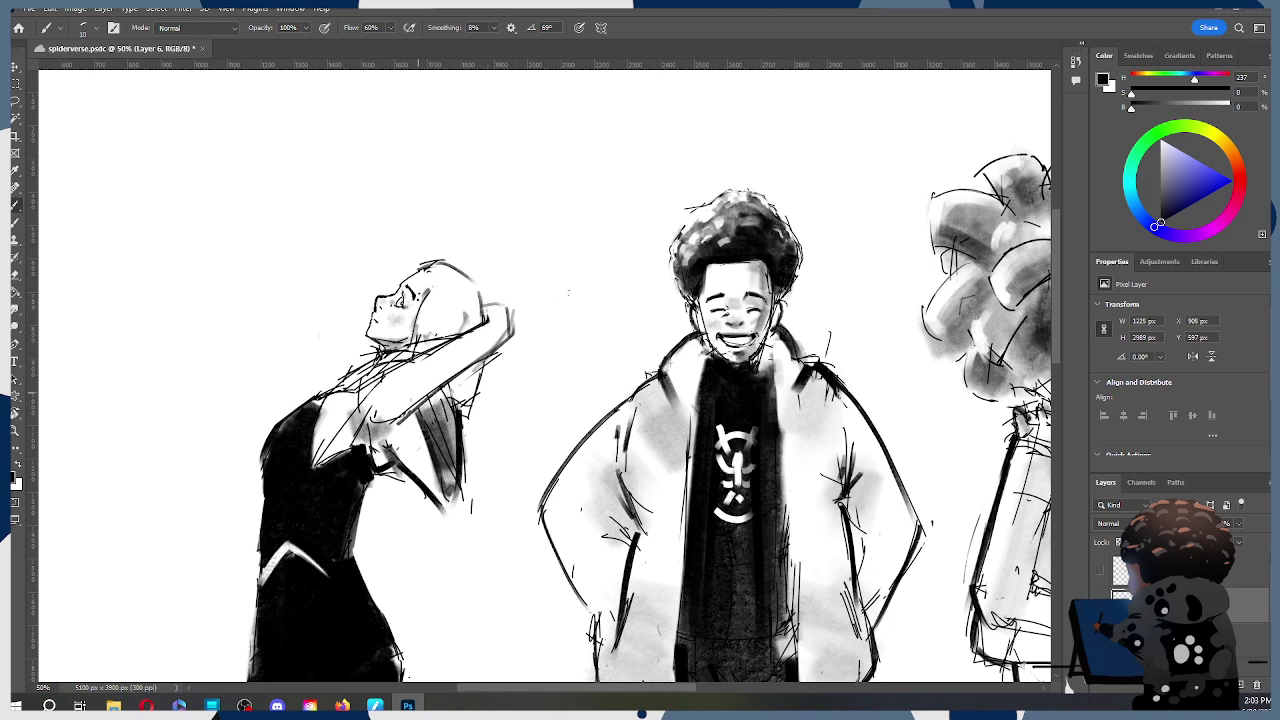
Step: Refine the third figure's shoulder and upper-arm lines and erase the loose sketch lines around the neck
{"action": "left_click_drag", "start_coordinate": [368, 444], "coordinate": [384, 430]}
{"action": "key", "text": "bracketright"}
{"action": "key", "text": "bracketleft"}
{"action": "mouse_move", "coordinate": [434, 392]}
{"action": "left_mouse_down"}
{"action": "mouse_move", "coordinate": [378, 430]}
{"action": "mouse_move", "coordinate": [442, 391]}
{"action": "left_mouse_up"}
{"action": "key", "text": "ctrl+z"}
{"action": "key", "text": "bracketleft"}
{"action": "key", "text": "ctrl+z"}
{"action": "key", "text": "e"}
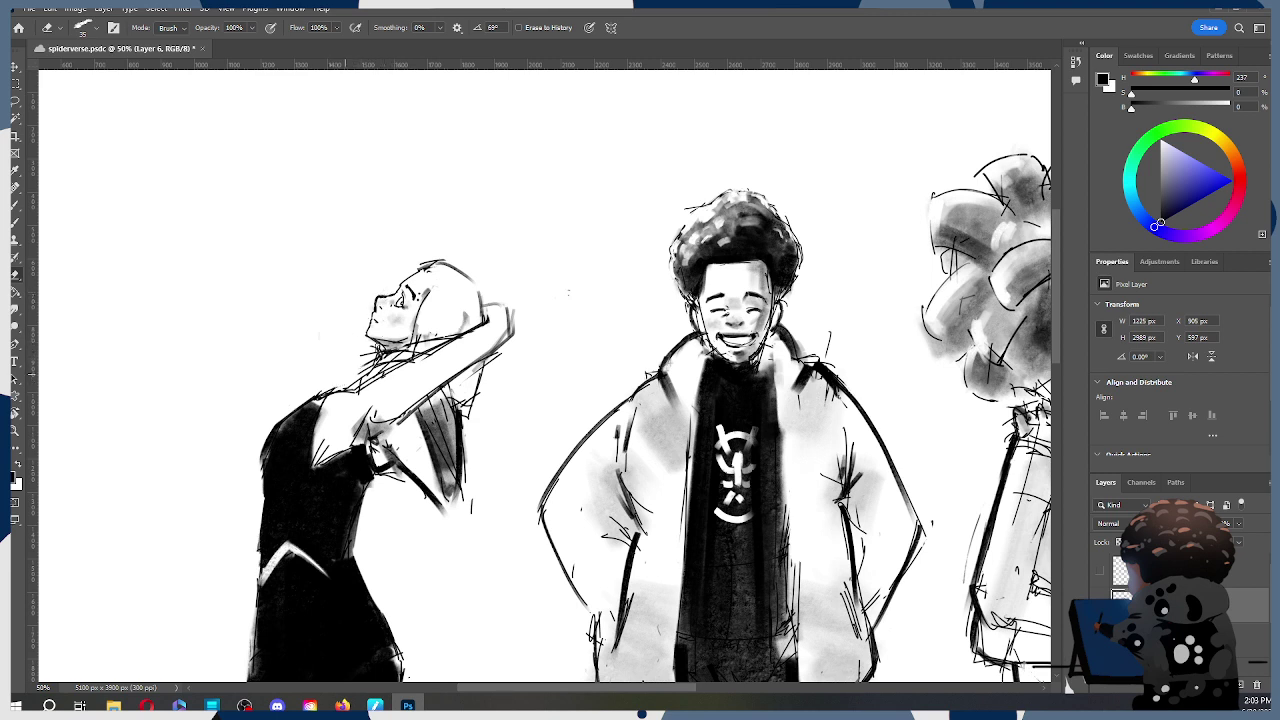
{"action": "key", "text": "b"}
{"action": "mouse_move", "coordinate": [347, 368]}
{"action": "left_mouse_down"}
{"action": "mouse_move", "coordinate": [336, 390]}
{"action": "mouse_move", "coordinate": [369, 354]}
{"action": "left_mouse_up"}
{"action": "key", "text": "ctrl+z"}
{"action": "key", "text": "ctrl+z"}
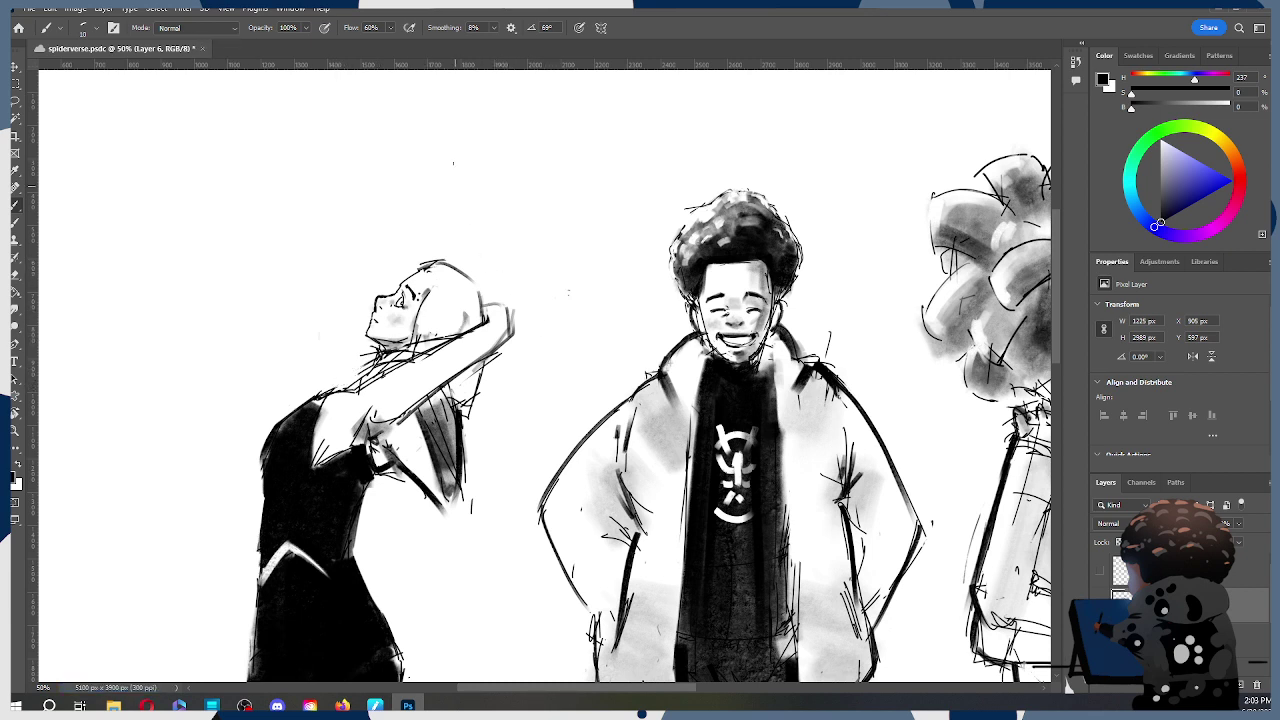
Step: Select the third figure's head and raised arm with the Lasso and move them back over the torso
{"action": "key", "text": "l"}
{"action": "mouse_move", "coordinate": [498, 247]}
{"action": "left_mouse_down"}
{"action": "mouse_move", "coordinate": [522, 355]}
{"action": "mouse_move", "coordinate": [505, 418]}
{"action": "mouse_move", "coordinate": [335, 365]}
{"action": "mouse_move", "coordinate": [517, 240]}
{"action": "left_mouse_up"}
{"action": "key", "text": "ctrl+t"}
{"action": "left_click_drag", "start_coordinate": [458, 294], "coordinate": [427, 304]}
{"action": "left_click", "coordinate": [660, 27]}
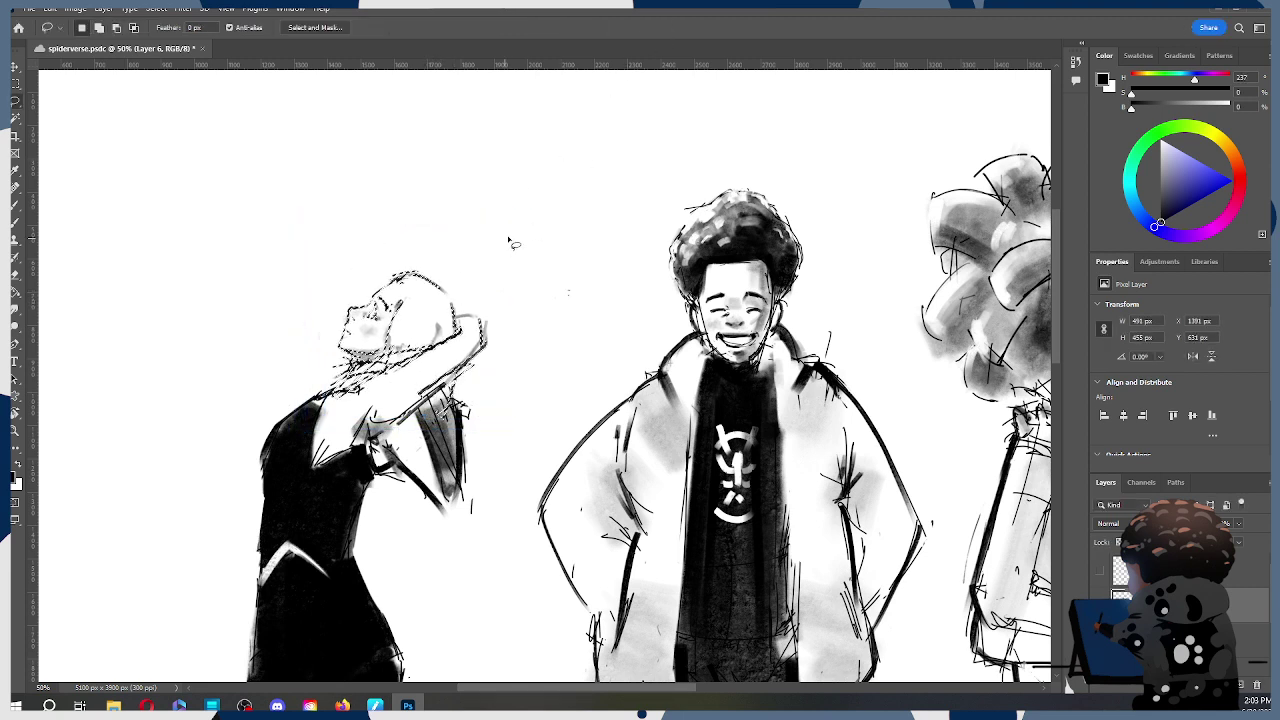
Step: Scale the selected head and arm to 105.35% and nudge them back into place on the shoulders
{"action": "key", "text": "z"}
{"action": "left_click_drag", "start_coordinate": [508, 285], "coordinate": [572, 272]}
{"action": "left_click", "coordinate": [506, 316]}
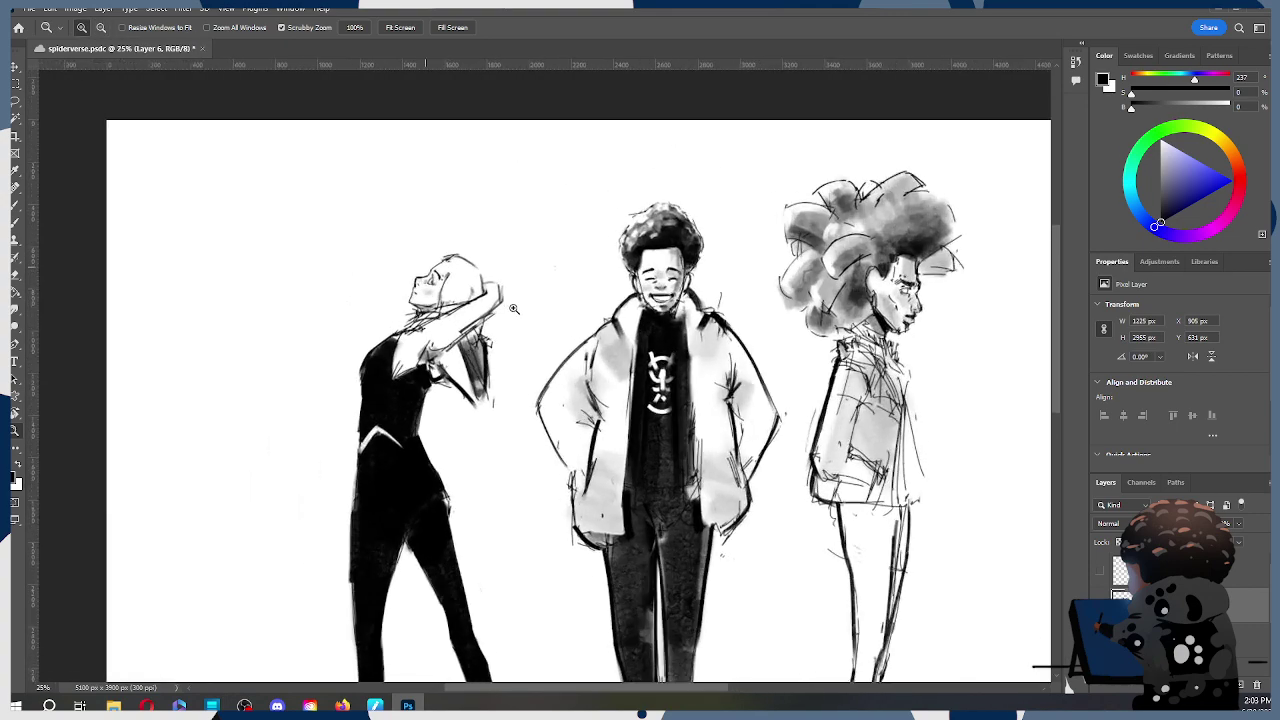
{"action": "key", "text": "ctrl+t"}
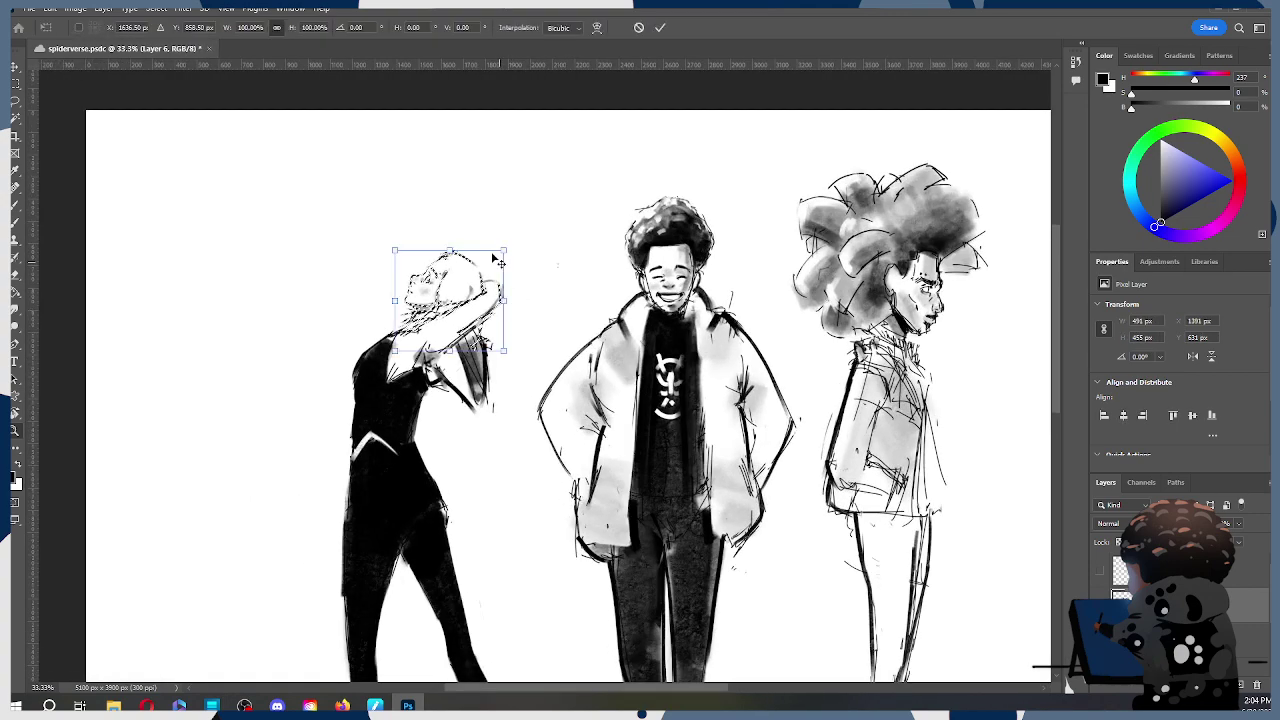
{"action": "left_click_drag", "start_coordinate": [508, 242], "coordinate": [525, 203]}
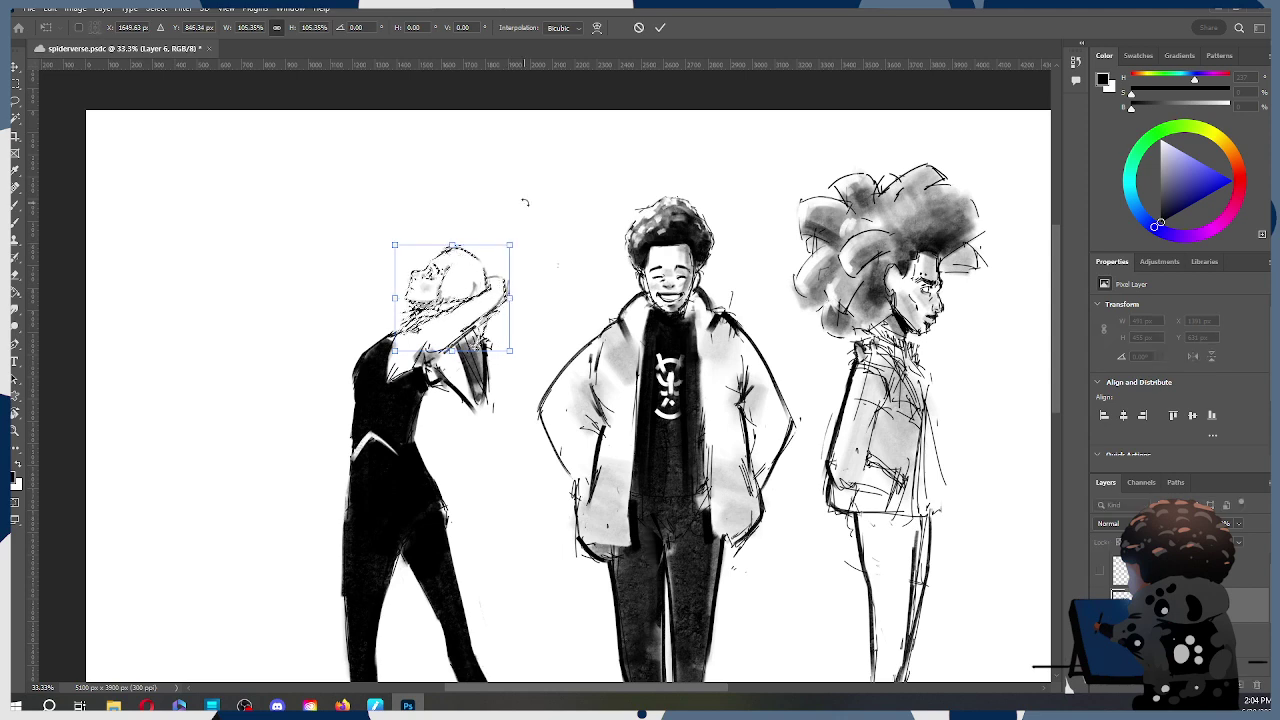
{"action": "left_click_drag", "start_coordinate": [478, 276], "coordinate": [472, 281]}
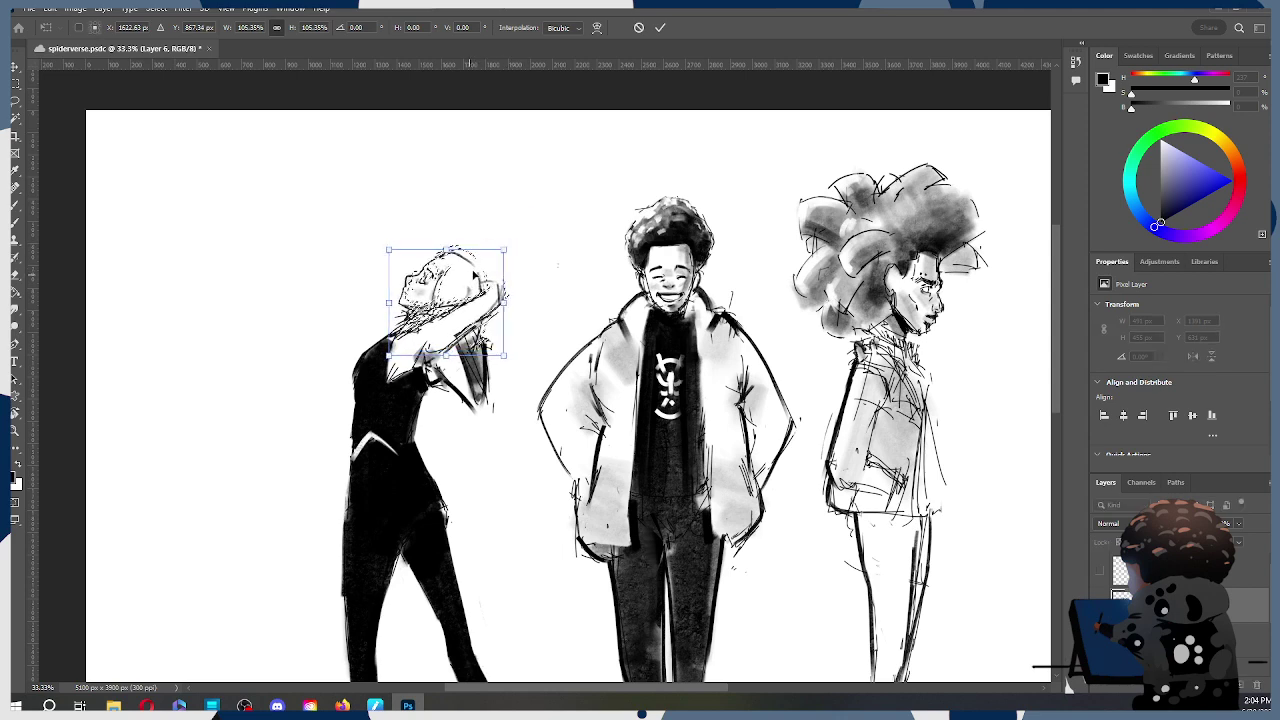
{"action": "left_click", "coordinate": [661, 28]}
Step: Deselect the head and scale the whole third figure to 101.66%
{"action": "key", "text": "z"}
{"action": "left_click", "coordinate": [563, 200]}
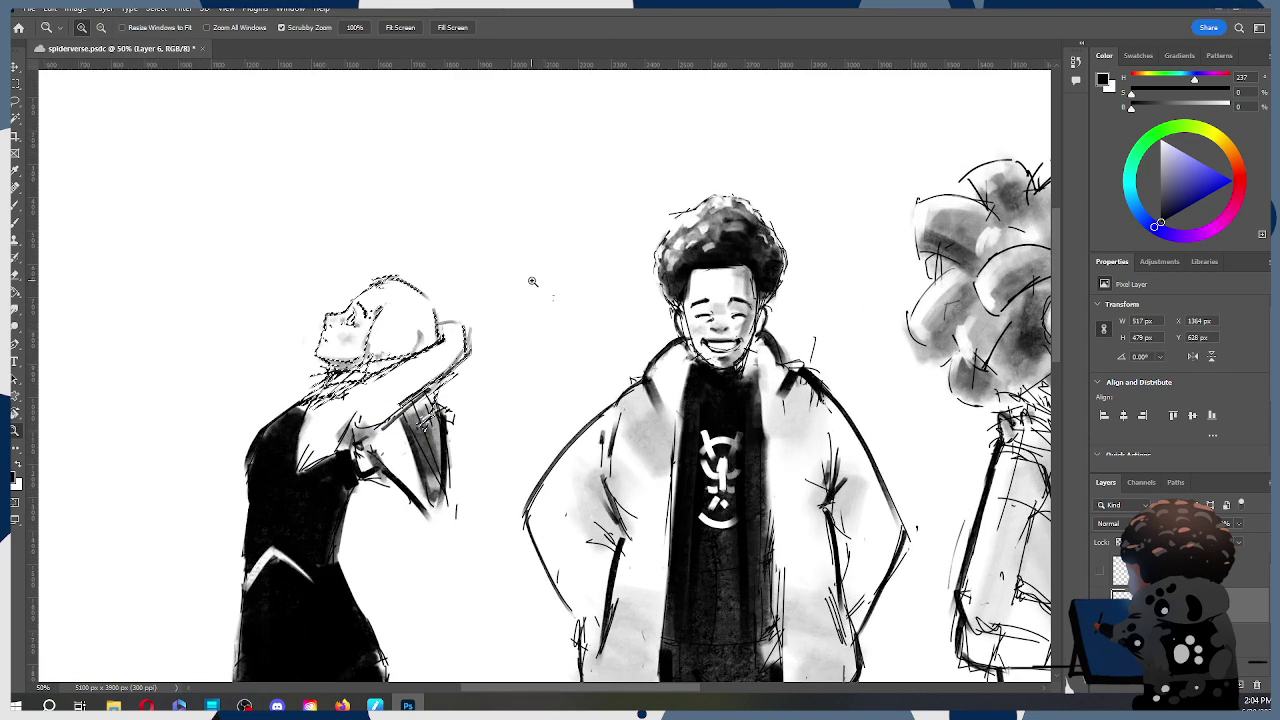
{"action": "left_click", "coordinate": [530, 287], "text": "alt"}
{"action": "left_click", "coordinate": [530, 287], "text": "alt"}
{"action": "key", "text": "l"}
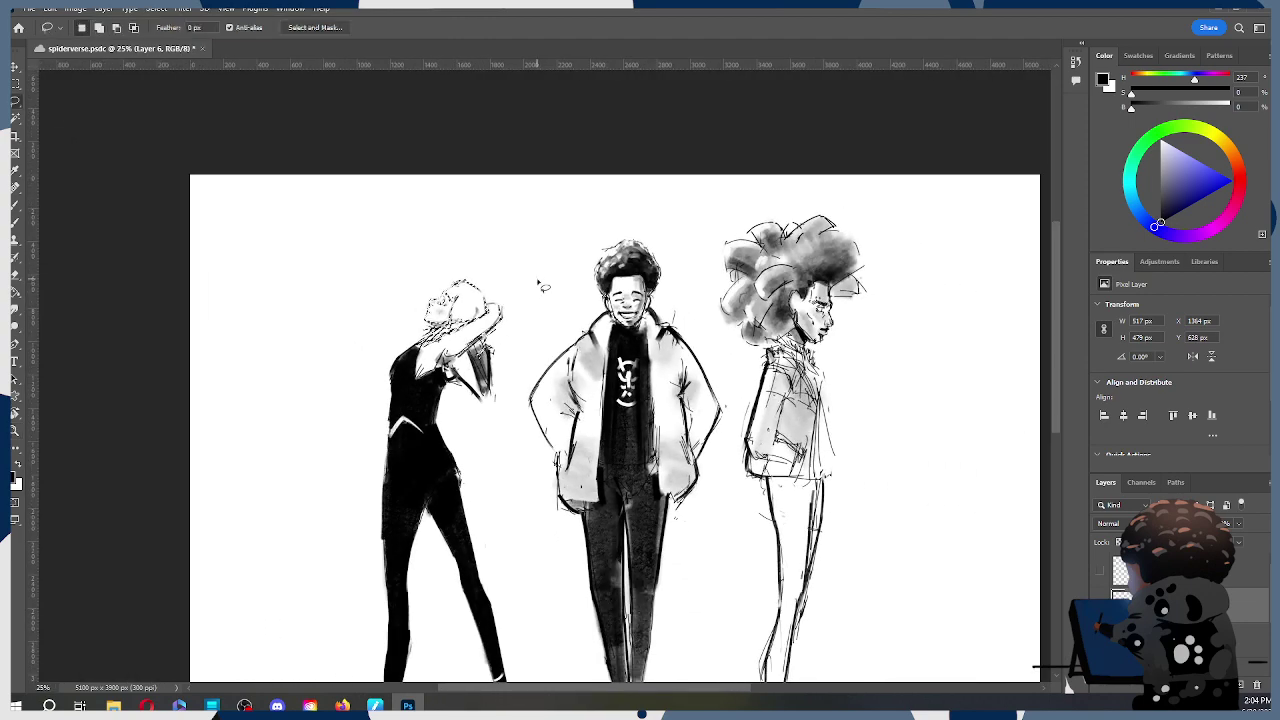
{"action": "mouse_move", "coordinate": [614, 384]}
{"action": "left_mouse_down"}
{"action": "mouse_move", "coordinate": [701, 238]}
{"action": "mouse_move", "coordinate": [670, 267]}
{"action": "left_mouse_up"}
{"action": "key", "text": "ctrl+t"}
{"action": "left_click_drag", "start_coordinate": [604, 162], "coordinate": [604, 154]}
{"action": "left_click", "coordinate": [660, 27]}
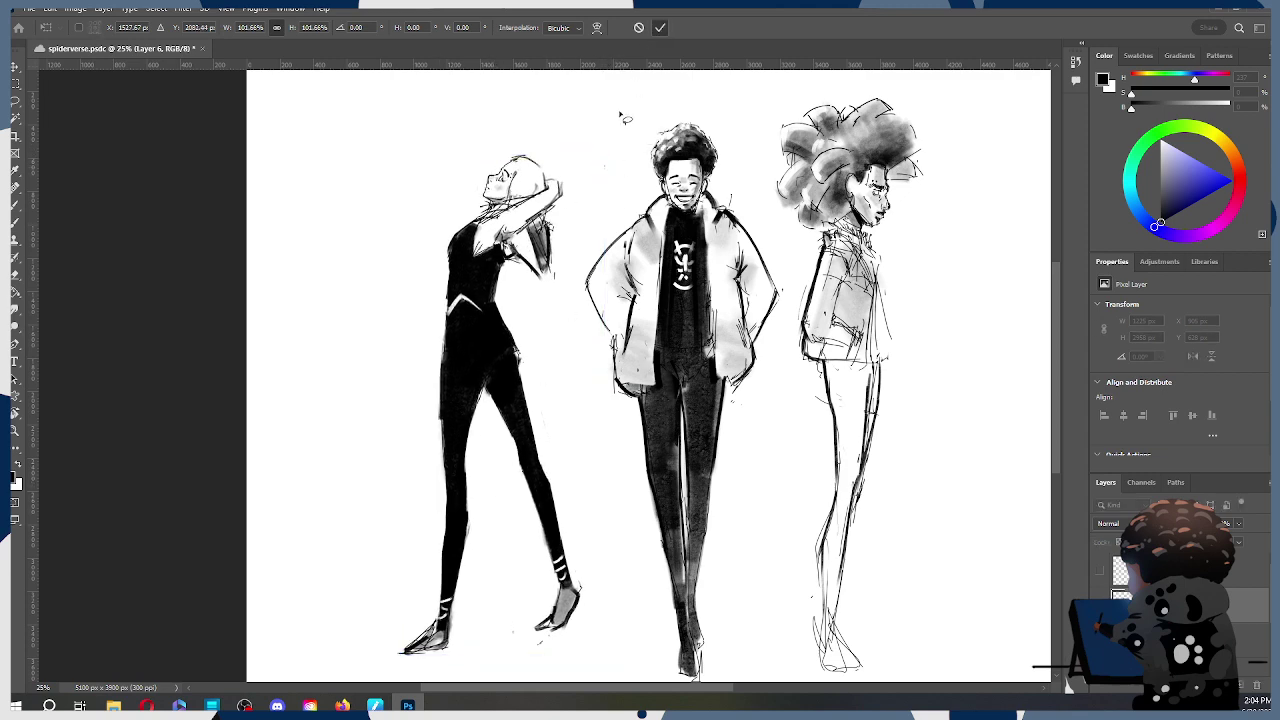
Step: Apply the scaling of the bodysuit figure and save the document
{"action": "mouse_move", "coordinate": [747, 452]}
{"action": "left_mouse_down"}
{"action": "mouse_move", "coordinate": [717, 397]}
{"action": "mouse_move", "coordinate": [626, 471]}
{"action": "mouse_move", "coordinate": [675, 481]}
{"action": "left_mouse_up"}
{"action": "key", "text": "ctrl+s"}
{"action": "mouse_move", "coordinate": [691, 352]}
{"action": "left_mouse_down"}
{"action": "mouse_move", "coordinate": [694, 386]}
{"action": "mouse_move", "coordinate": [684, 316]}
{"action": "mouse_move", "coordinate": [655, 302]}
{"action": "left_mouse_up"}
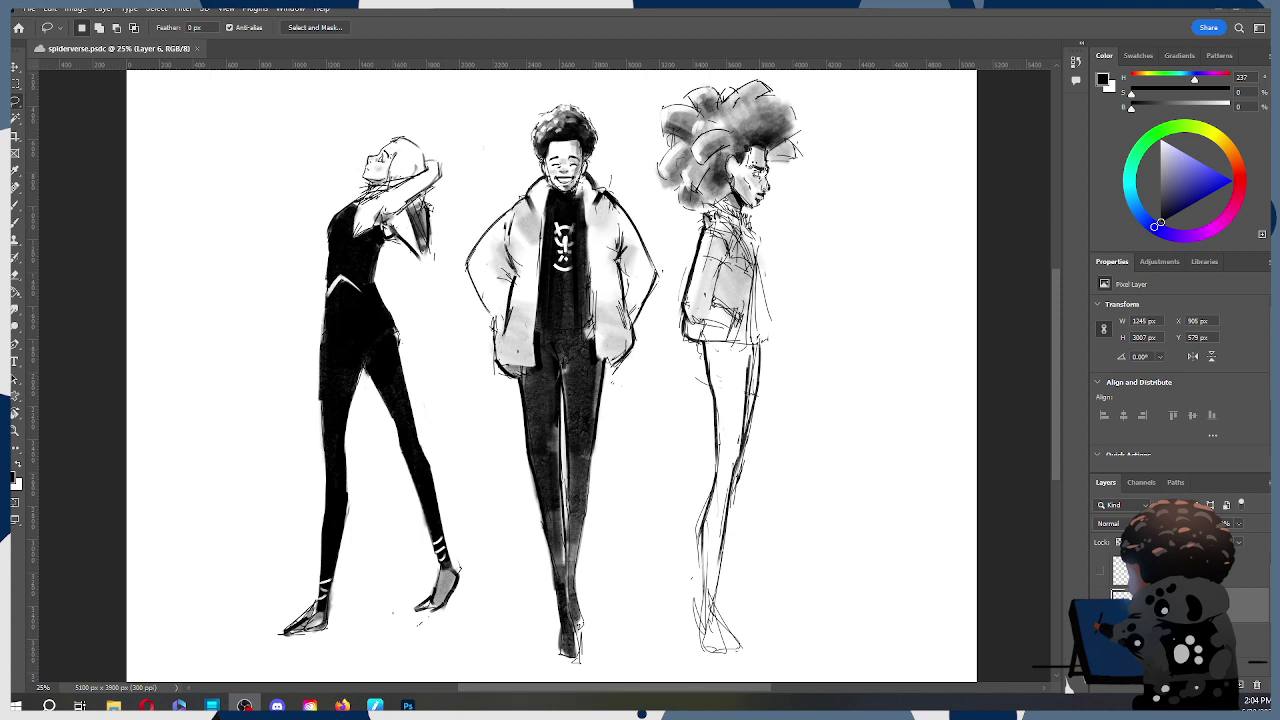
Step: Add a small brush mark to the eye of the big-haired profile figure on Layer 3, redoing the first attempt
{"action": "scroll", "coordinate": [760, 157], "scroll_direction": "down", "scroll_amount": 1}
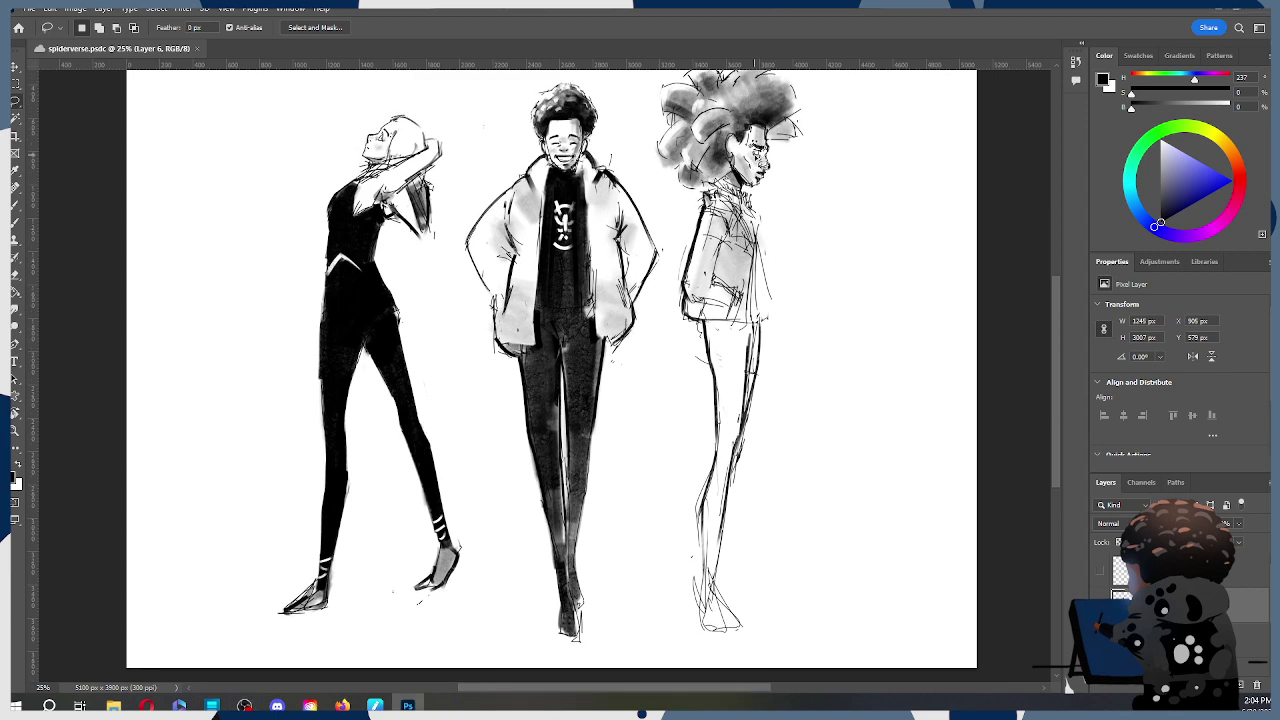
{"action": "key", "text": "z"}
{"action": "left_click", "coordinate": [760, 157]}
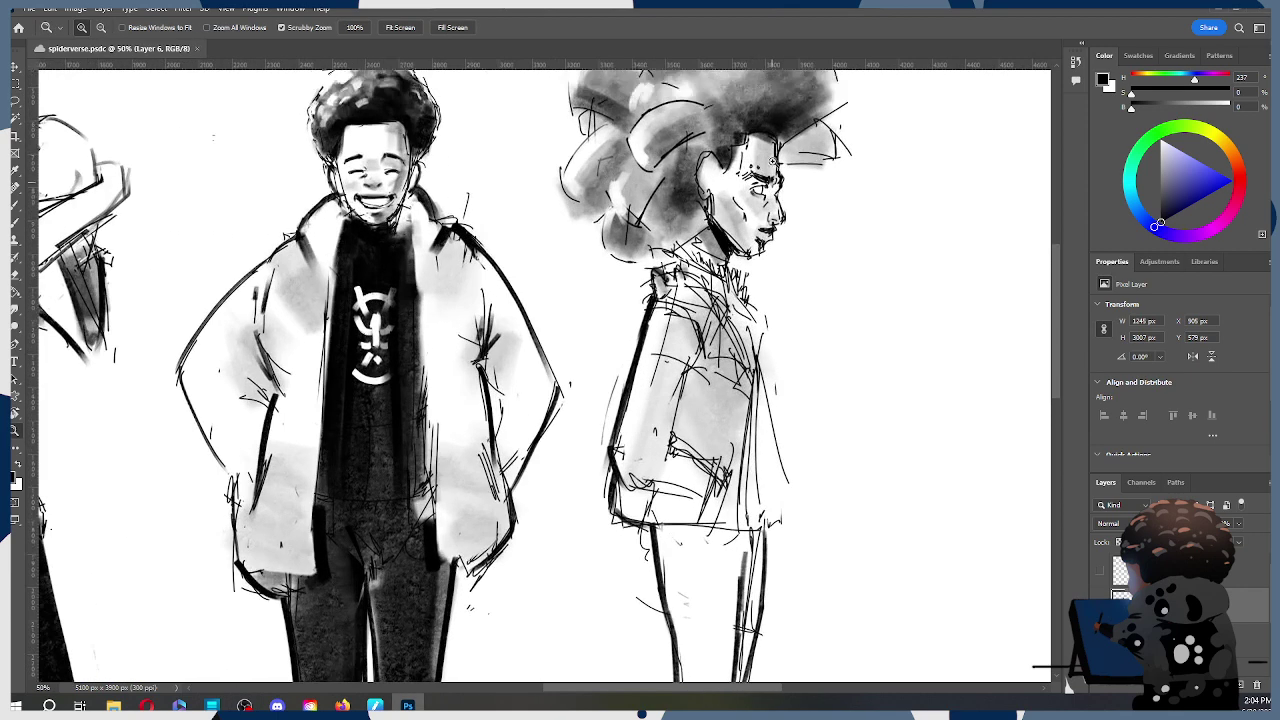
{"action": "scroll", "coordinate": [1180, 590], "scroll_direction": "down", "scroll_amount": 1}
{"action": "left_click", "coordinate": [1180, 606]}
{"action": "left_click", "coordinate": [1180, 642]}
{"action": "scroll", "coordinate": [754, 226], "scroll_direction": "up", "scroll_amount": 1}
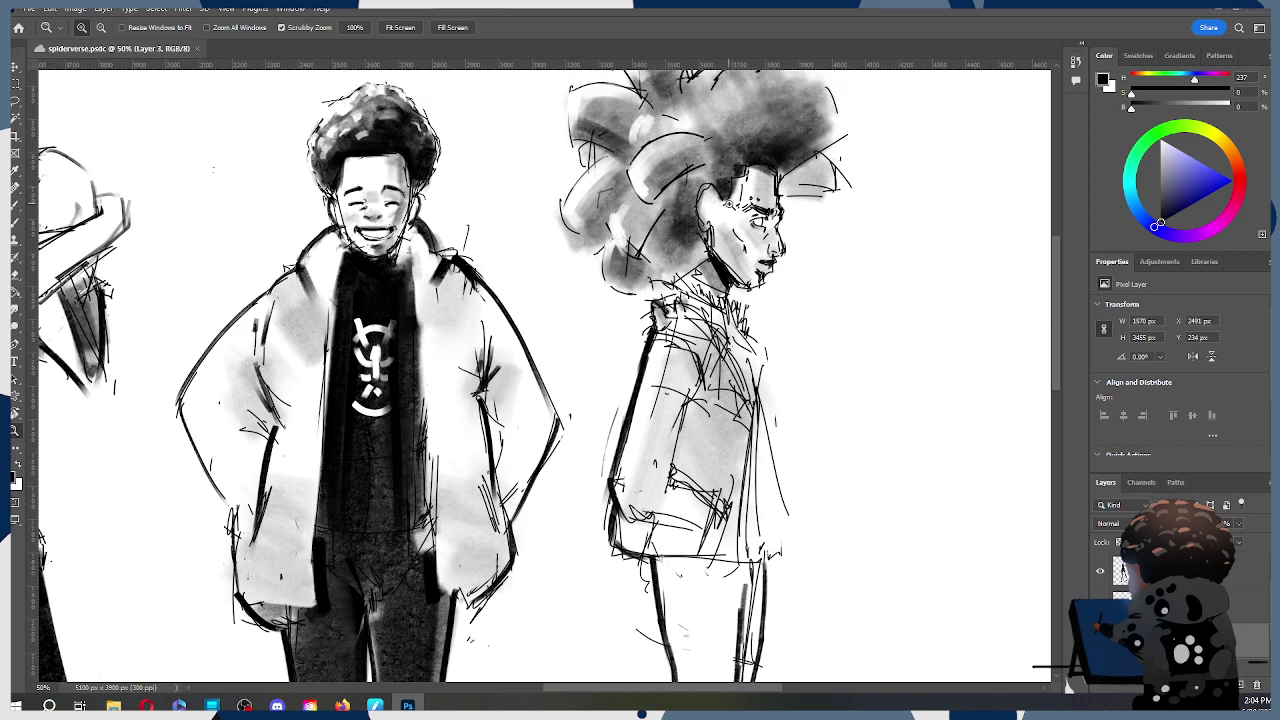
{"action": "key", "text": "b"}
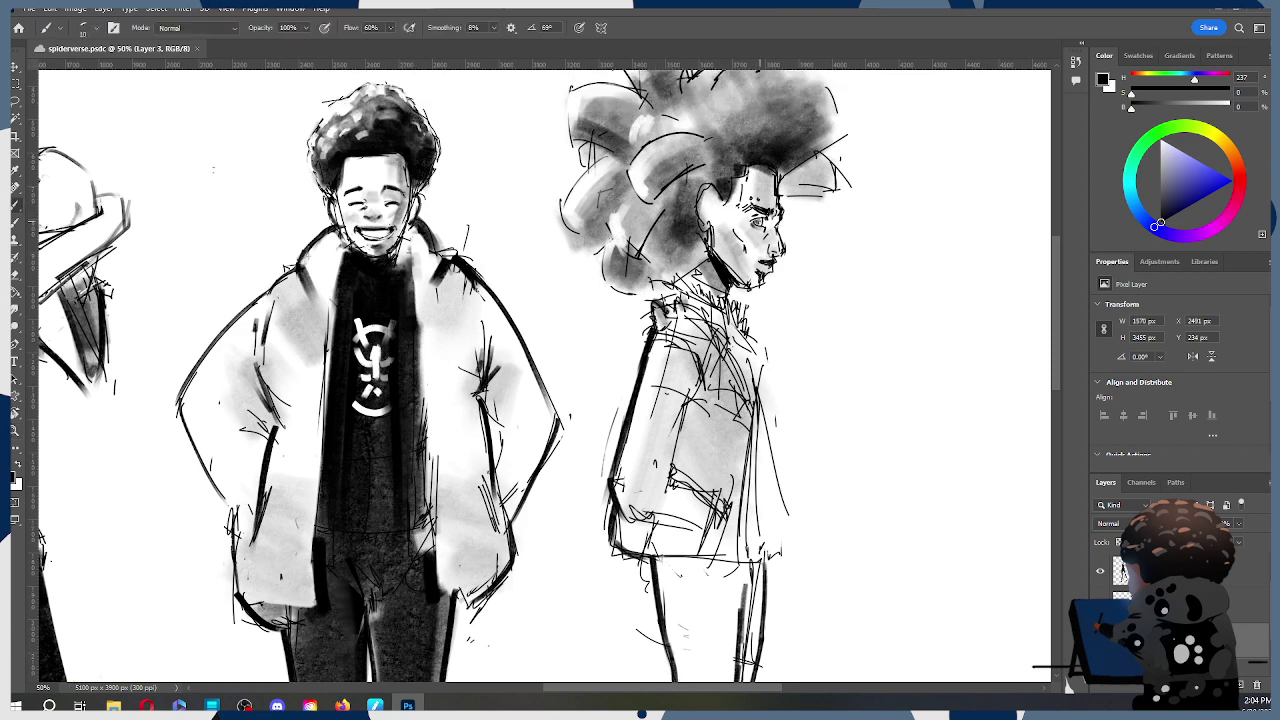
{"action": "left_click", "coordinate": [758, 220]}
{"action": "key", "text": "ctrl+z"}
{"action": "left_click", "coordinate": [755, 220]}
Step: Save the character sheet with the retouched eye
{"action": "key", "text": "z"}
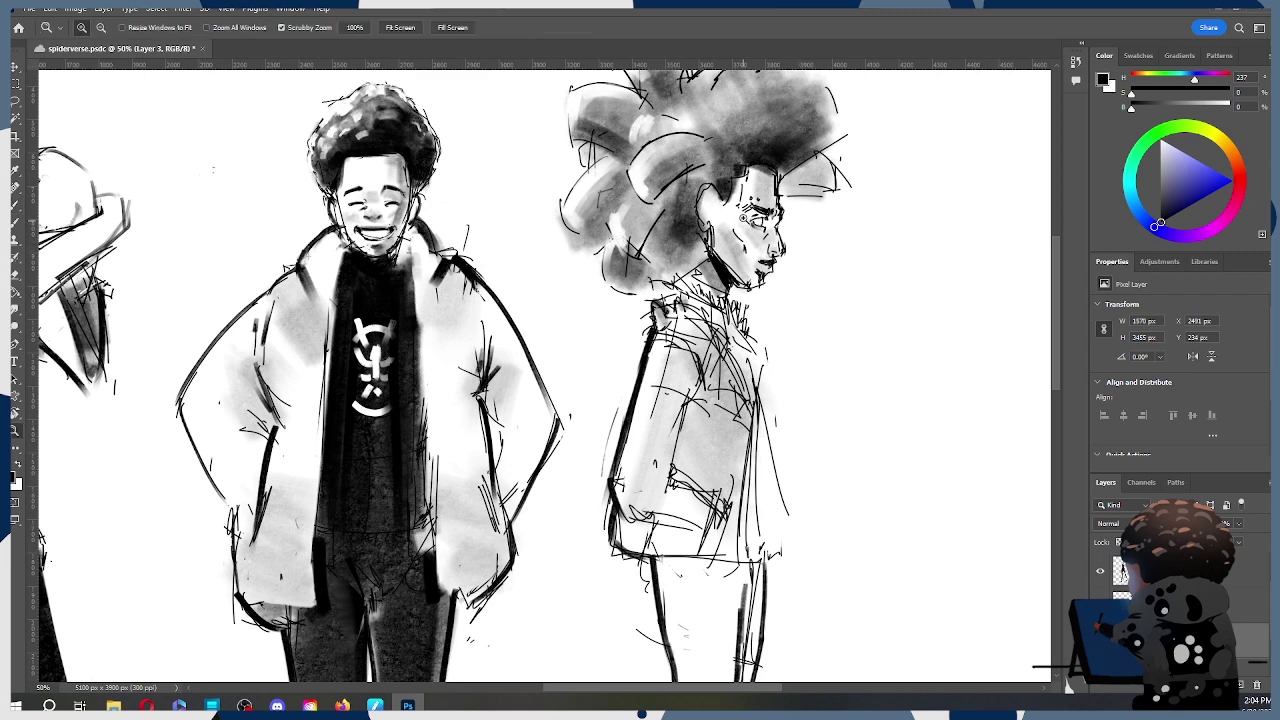
{"action": "left_click", "coordinate": [755, 215], "text": "alt"}
{"action": "left_click", "coordinate": [754, 216], "text": "alt"}
{"action": "left_click_drag", "start_coordinate": [712, 450], "coordinate": [672, 421]}
{"action": "left_click", "coordinate": [734, 353], "text": "alt"}
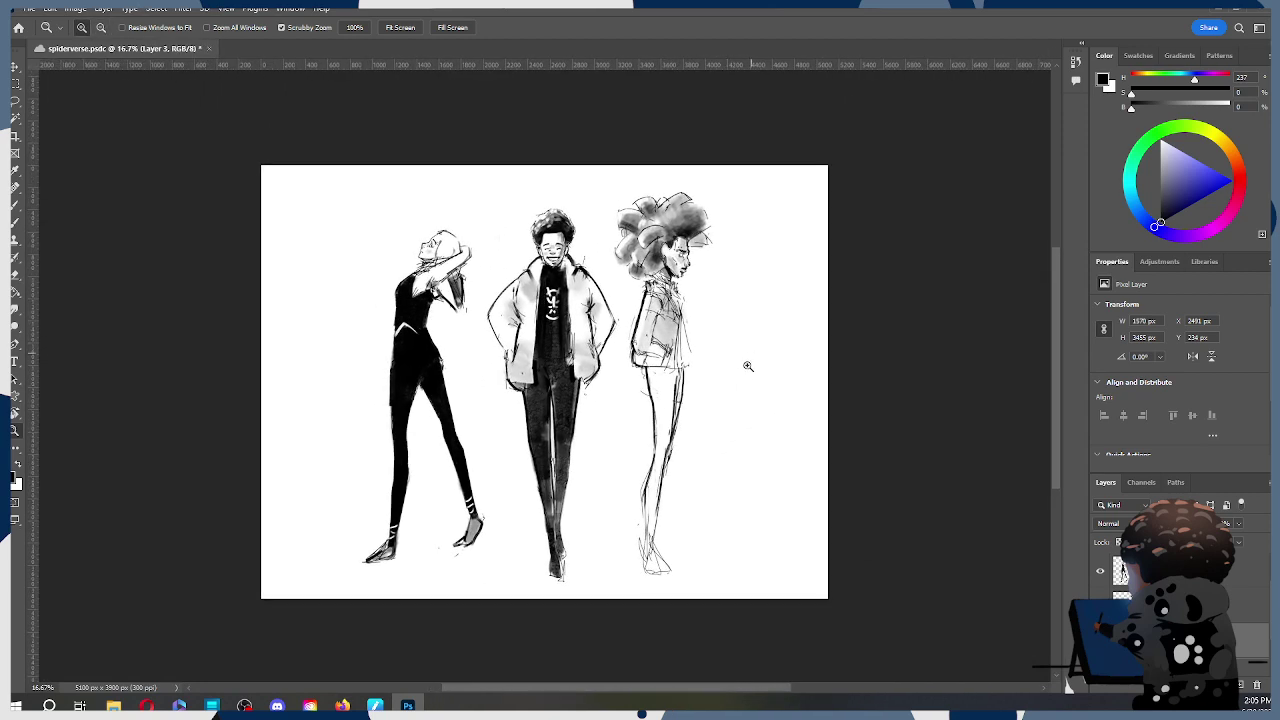
{"action": "key", "text": "ctrl+s"}
Step: Go through the three figure layers, rename the big-haired profile figure's Layer 3 to "hobie", and save the document
{"action": "left_click", "coordinate": [1180, 570]}
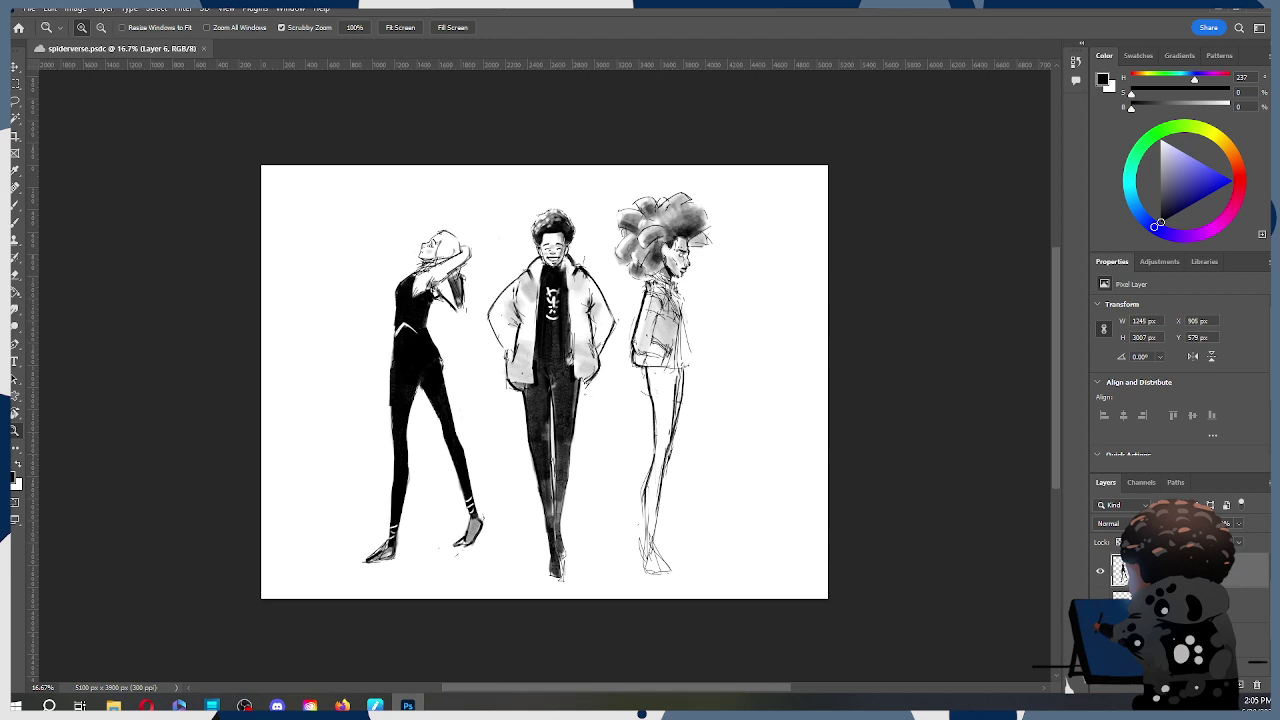
{"action": "left_click", "coordinate": [1180, 605]}
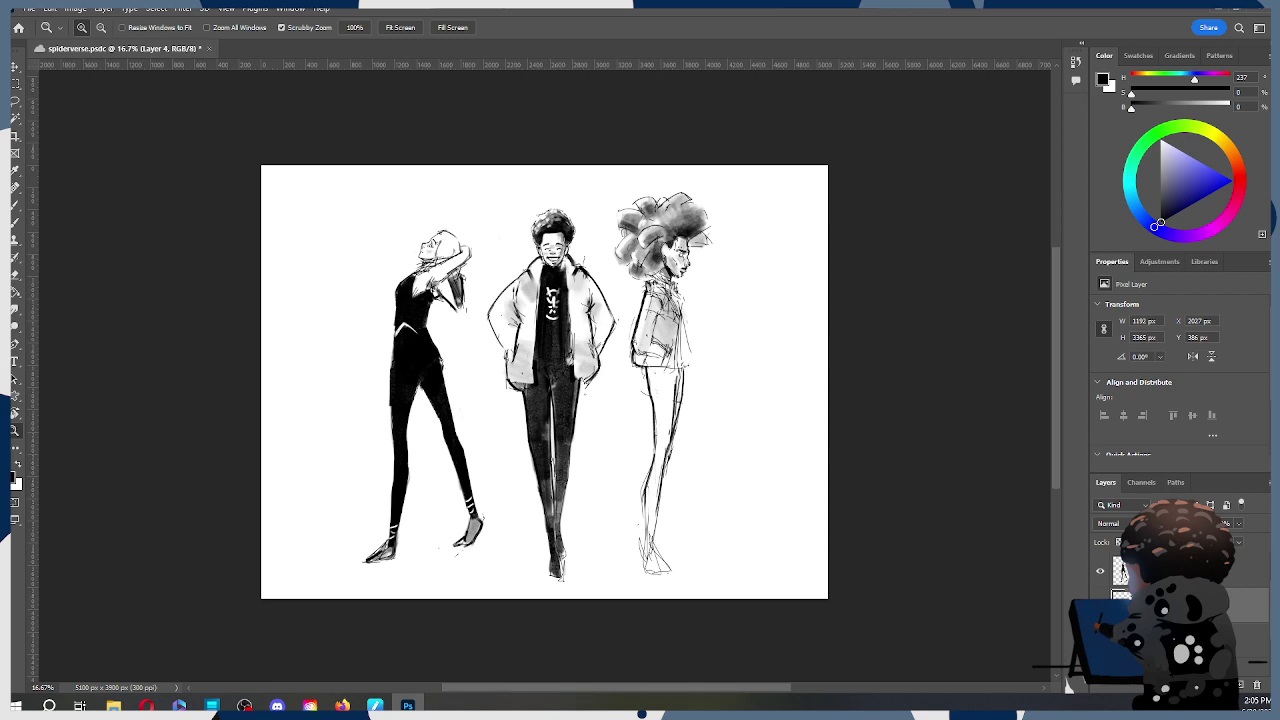
{"action": "left_click", "coordinate": [1180, 639]}
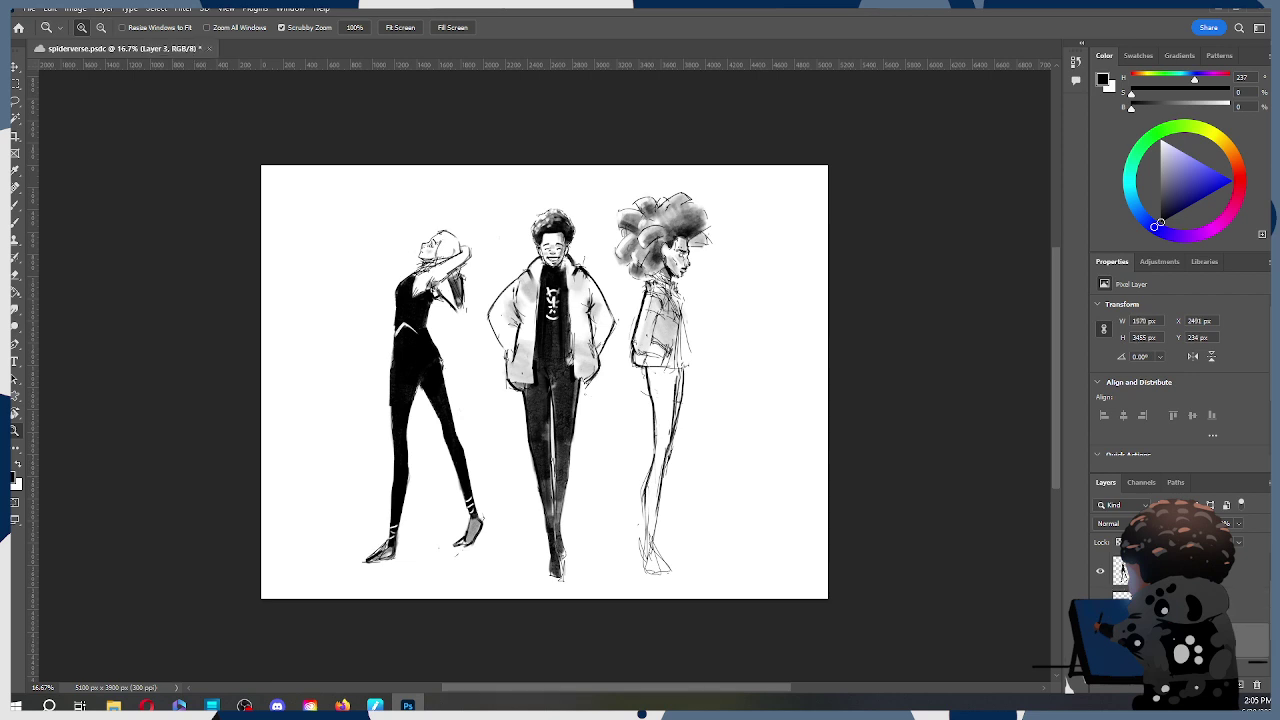
{"action": "key", "text": "Return"}
{"action": "key", "text": "ctrl+s"}
{"action": "left_click", "coordinate": [244, 705]}
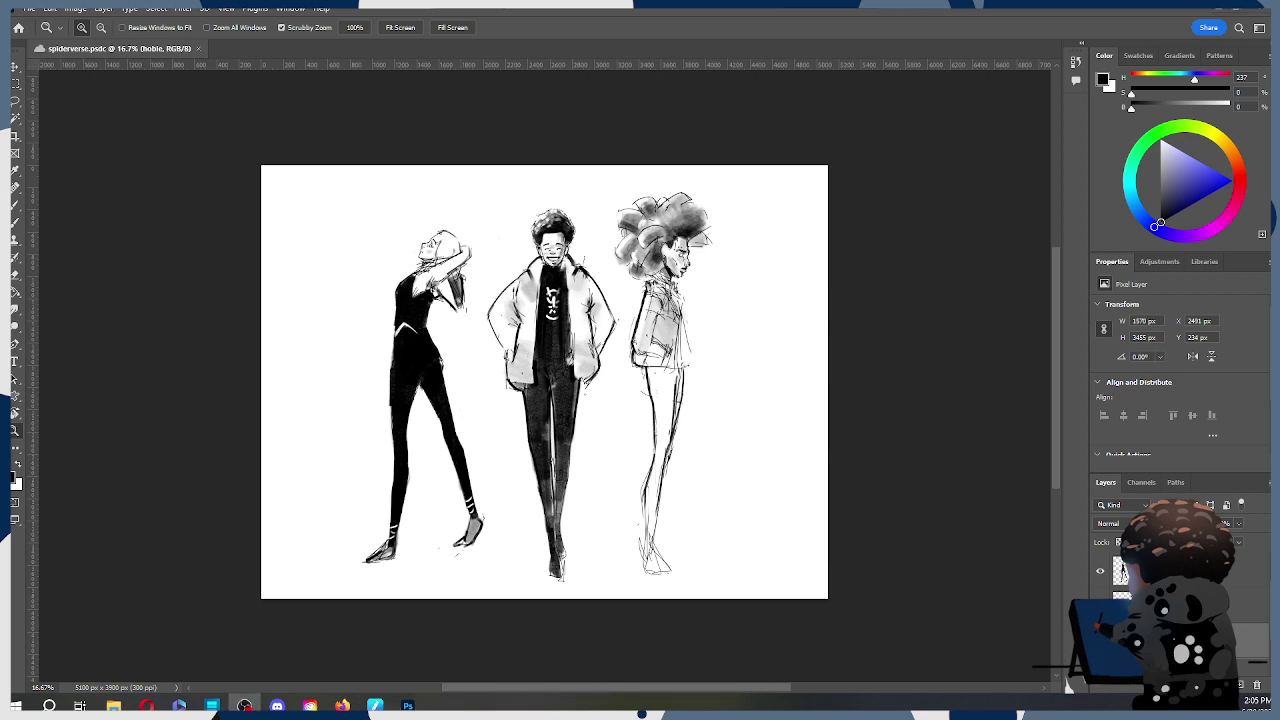